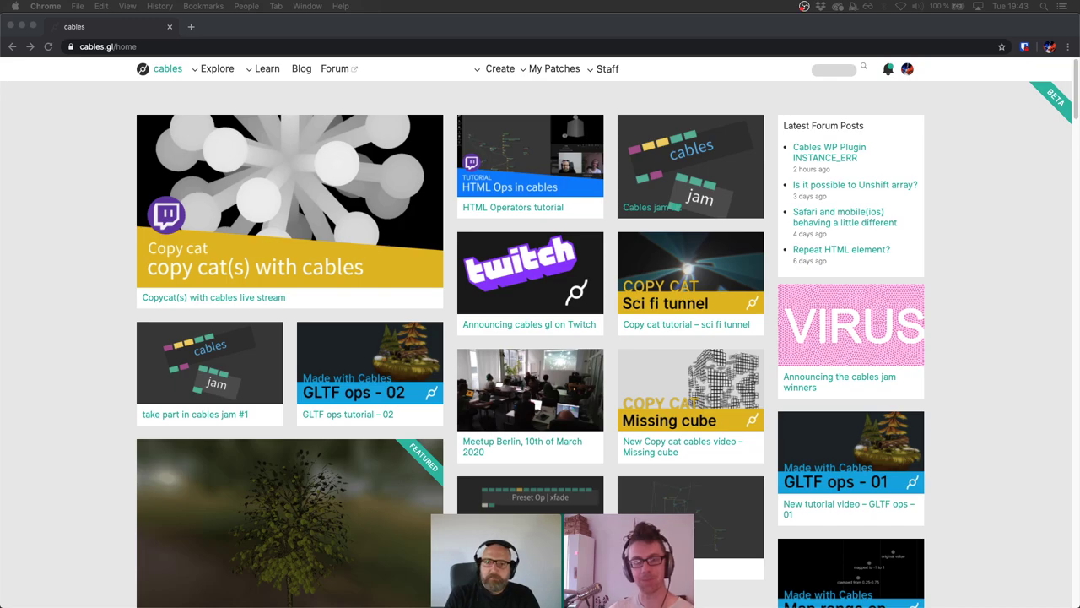
# Drag the Sublime Text agenda note over the cables.gl home page in Chrome.
pyautogui.moveTo(0, 346); pyautogui.dragTo(379, 74)
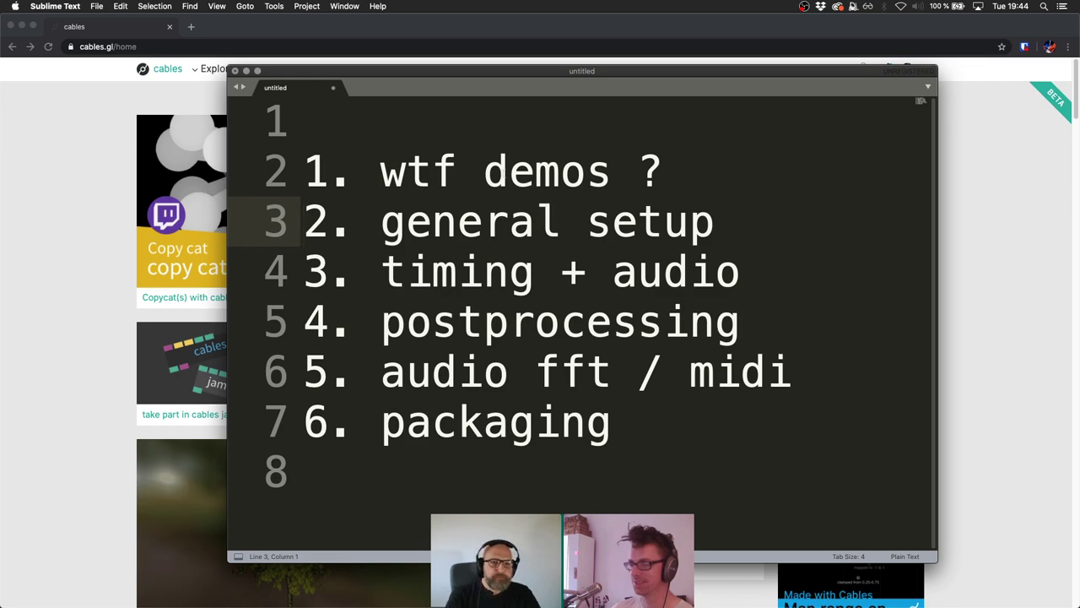
pyautogui.click(302, 171)
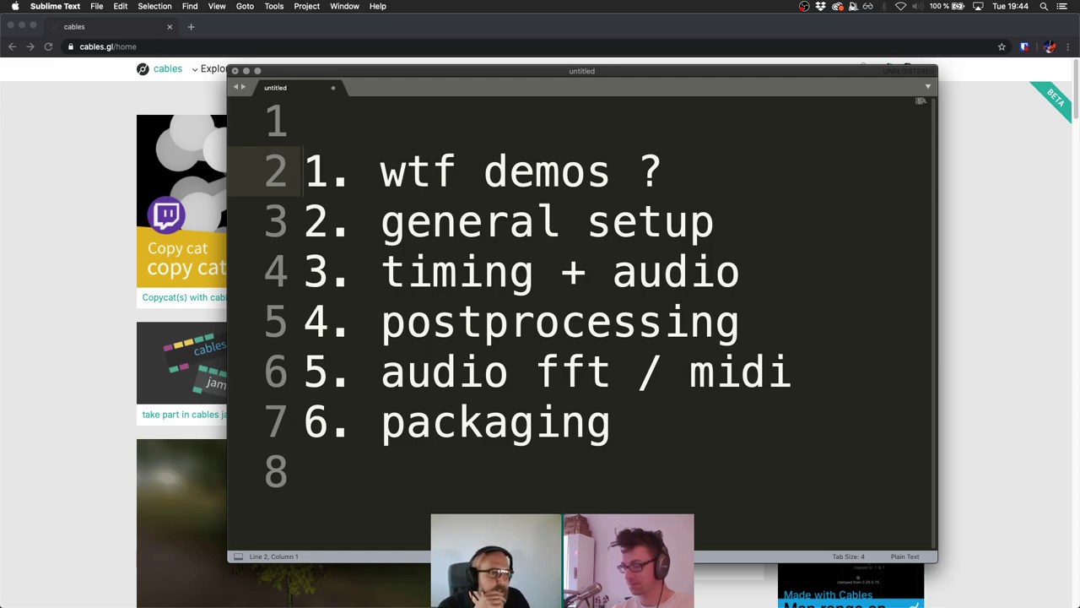
pyautogui.hotkey('shift', 'Down')
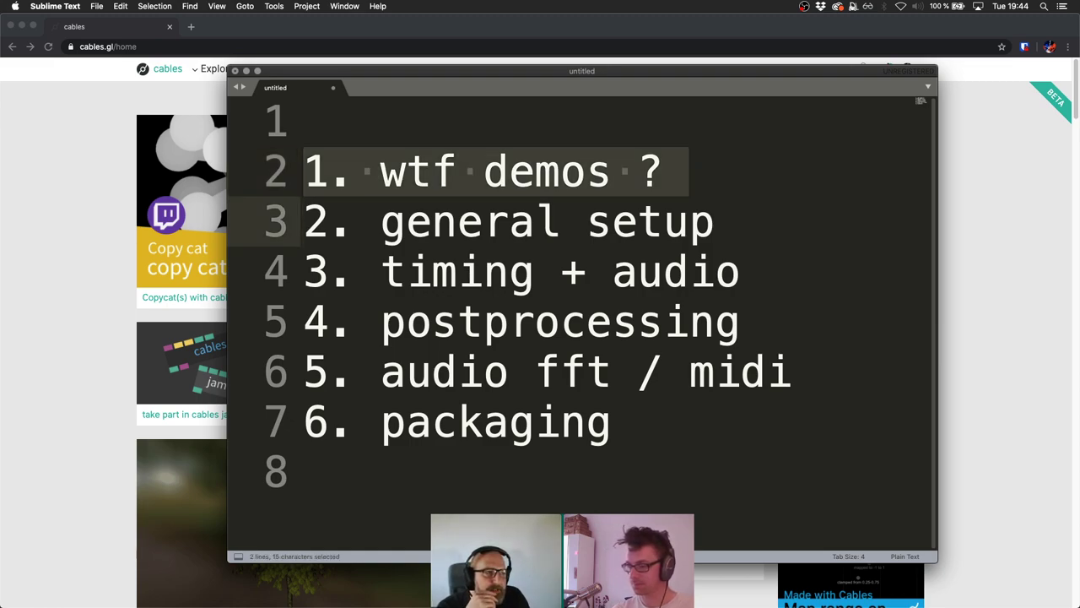
pyautogui.hotkey('shift', 'Up')
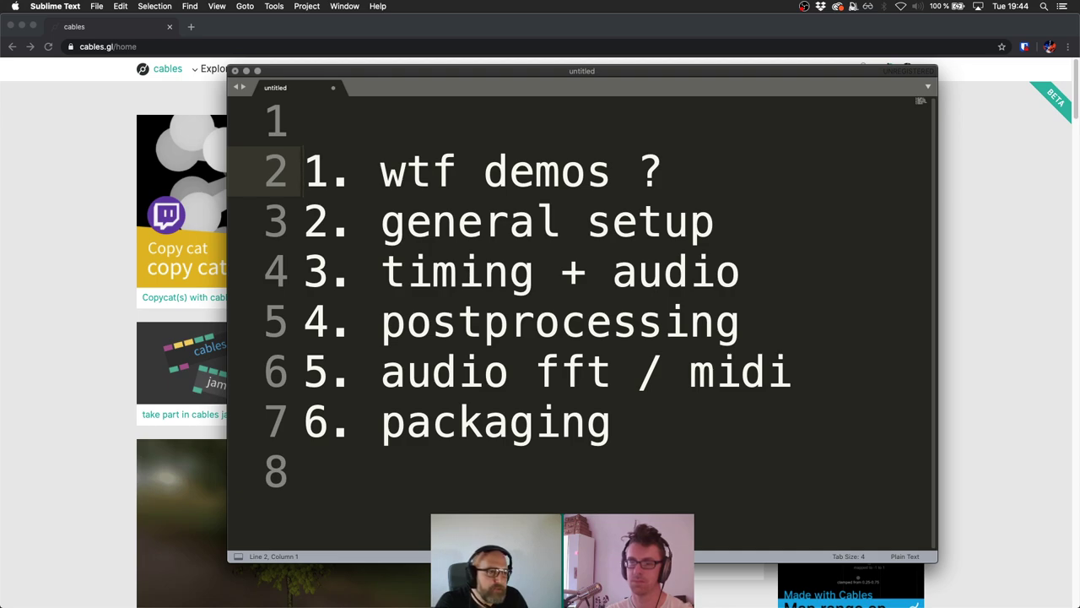
pyautogui.click(304, 221)
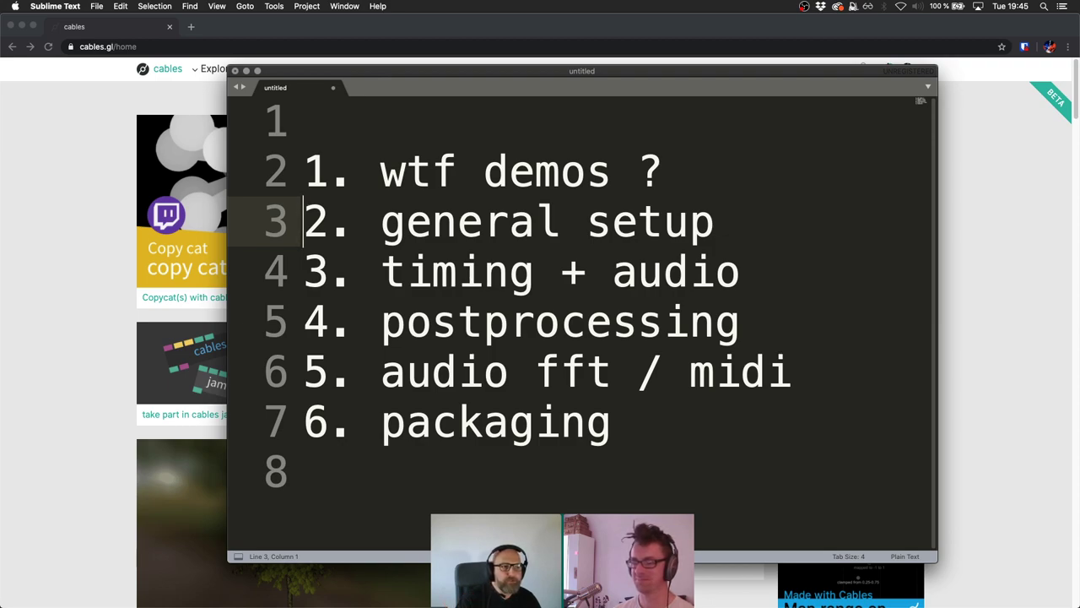
# Highlight the '4. postprocessing' line in the agenda note.
pyautogui.click(304, 271)
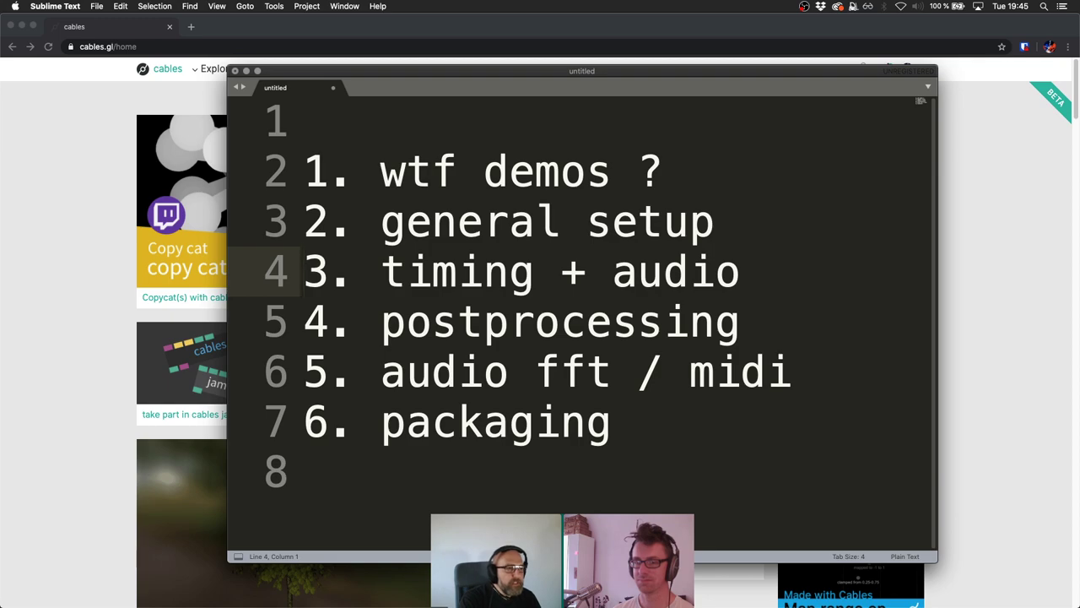
pyautogui.hotkey('shift', 'Down')
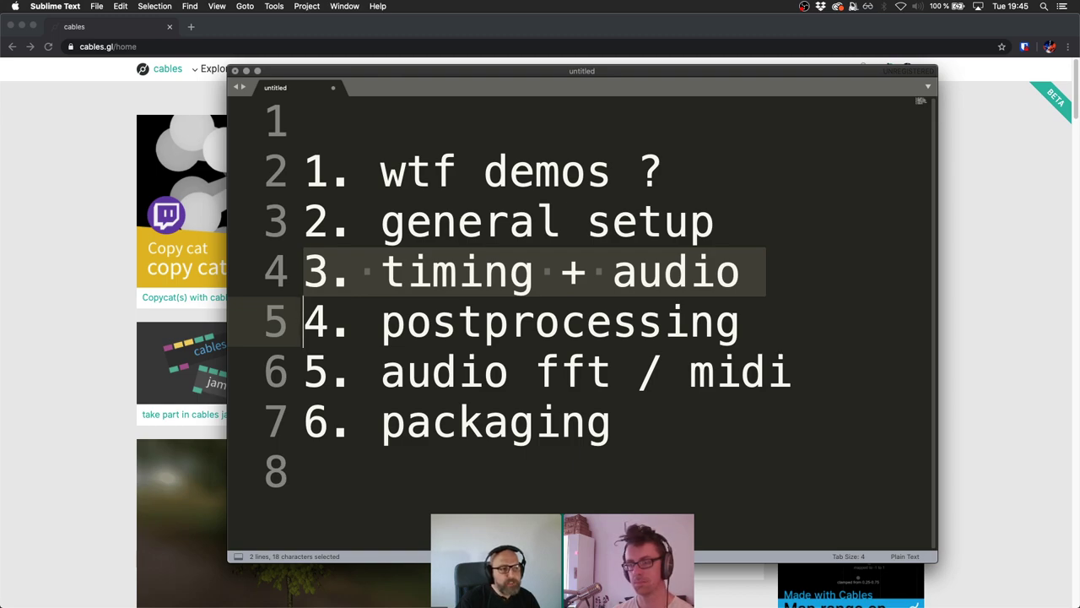
pyautogui.press('Down')
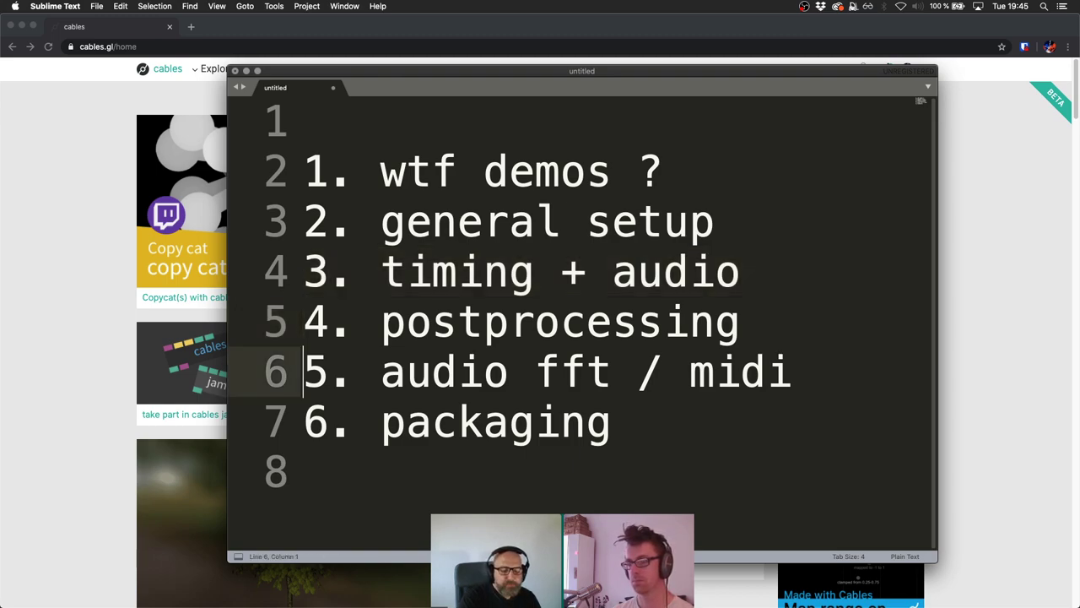
pyautogui.press('Up')
pyautogui.hotkey('shift', 'Down')
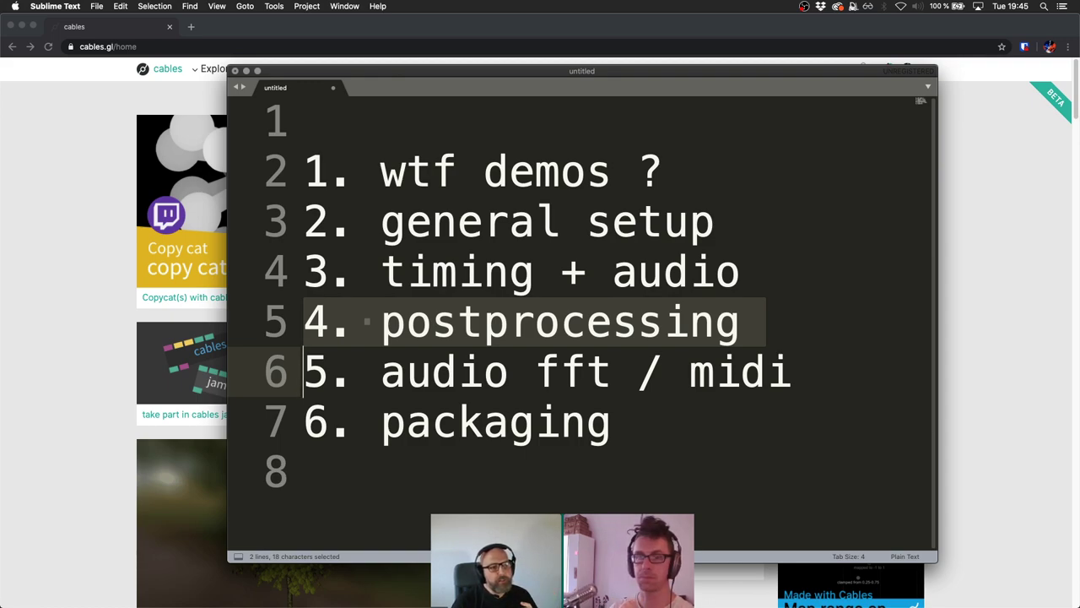
# Highlight the '5. audio fft / midi' line in the agenda note.
pyautogui.press('Right')
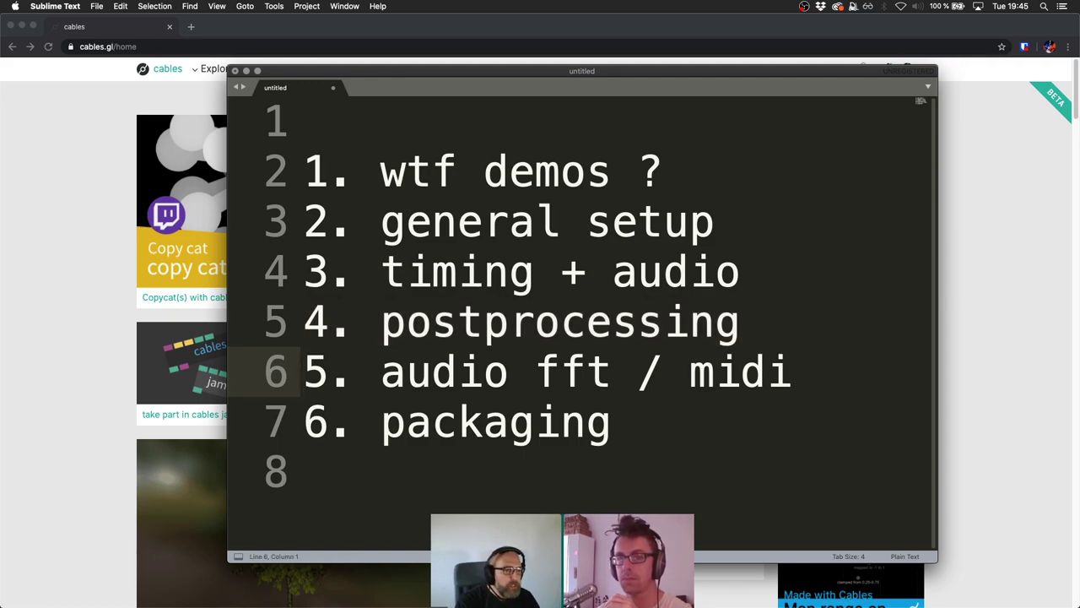
pyautogui.hotkey('shift', 'Down')
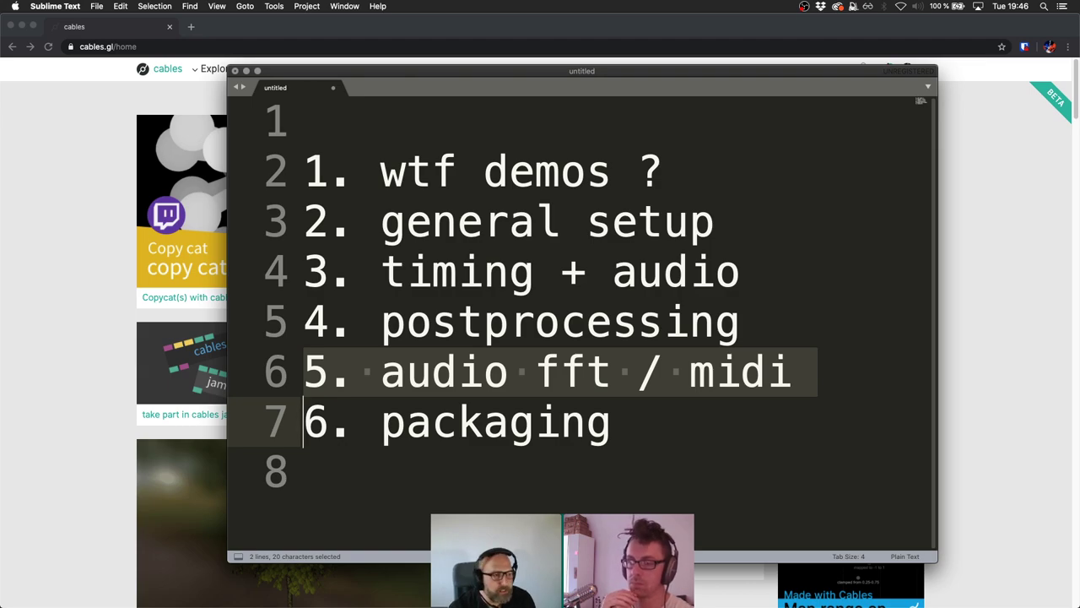
# Highlight the '6. packaging' line in the agenda note.
pyautogui.press('Up')
pyautogui.press('Up')
pyautogui.press('Down')
pyautogui.hotkey('shift', 'Down')
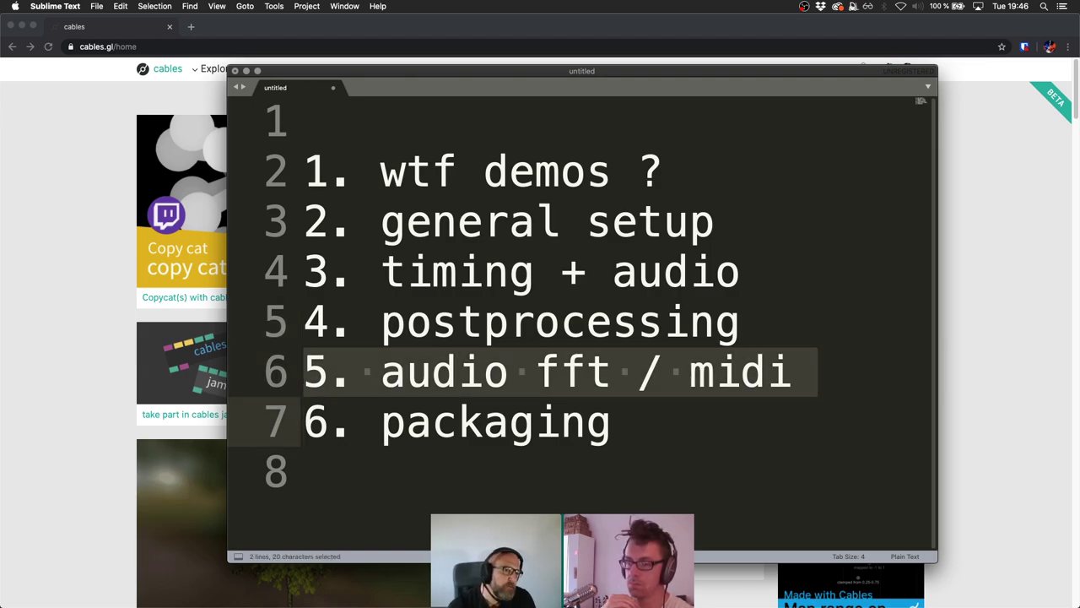
pyautogui.press('Right')
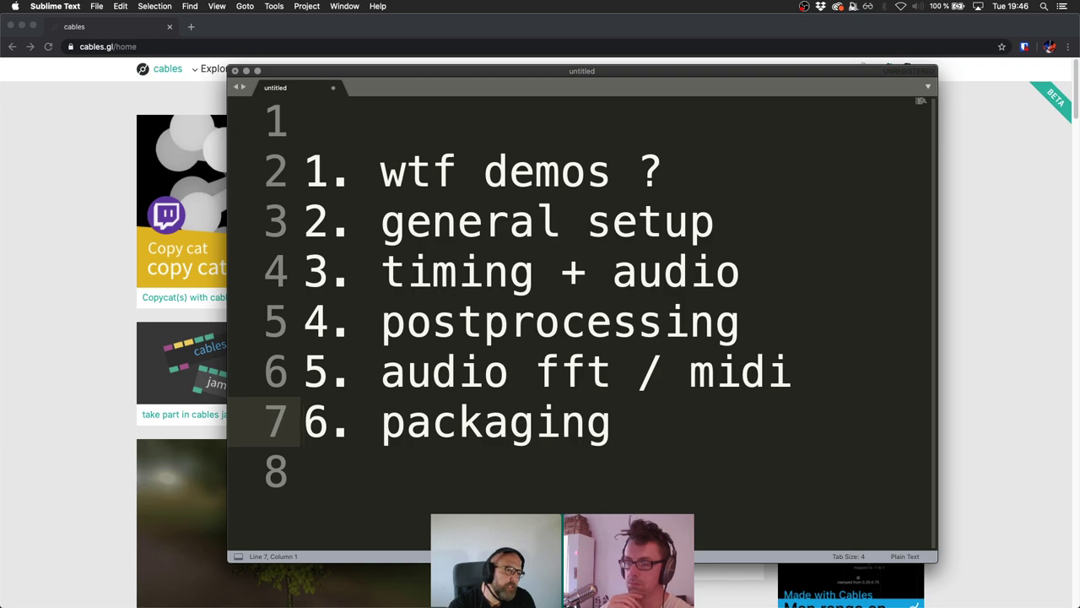
pyautogui.hotkey('shift', 'Down')
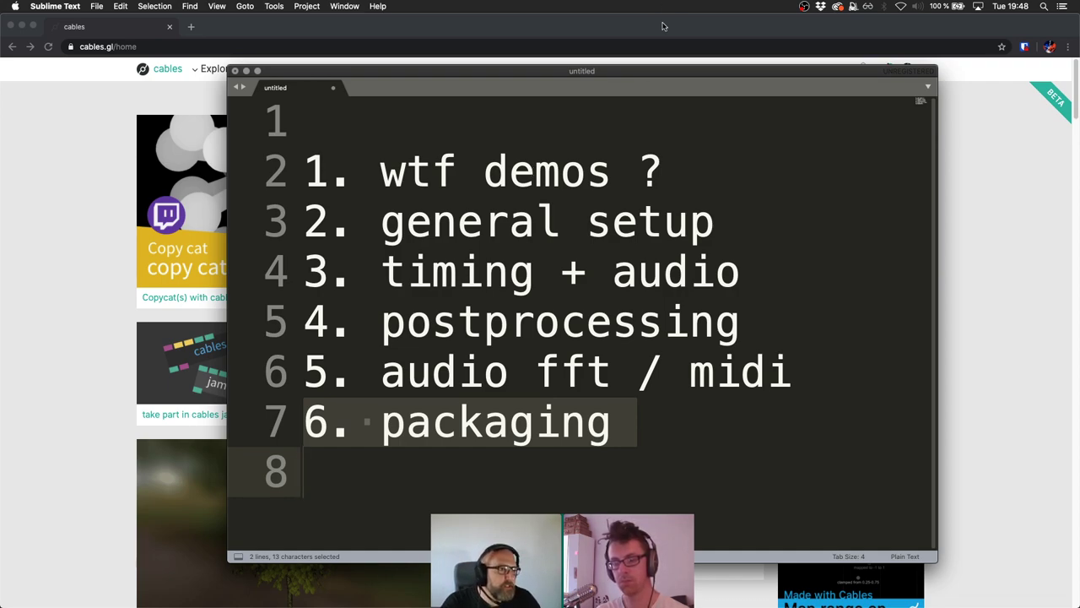
# Select the '1. wtf demos ?' line, then switch to the demoparty hall photo in Preview.
pyautogui.tripleClick(604, 170)
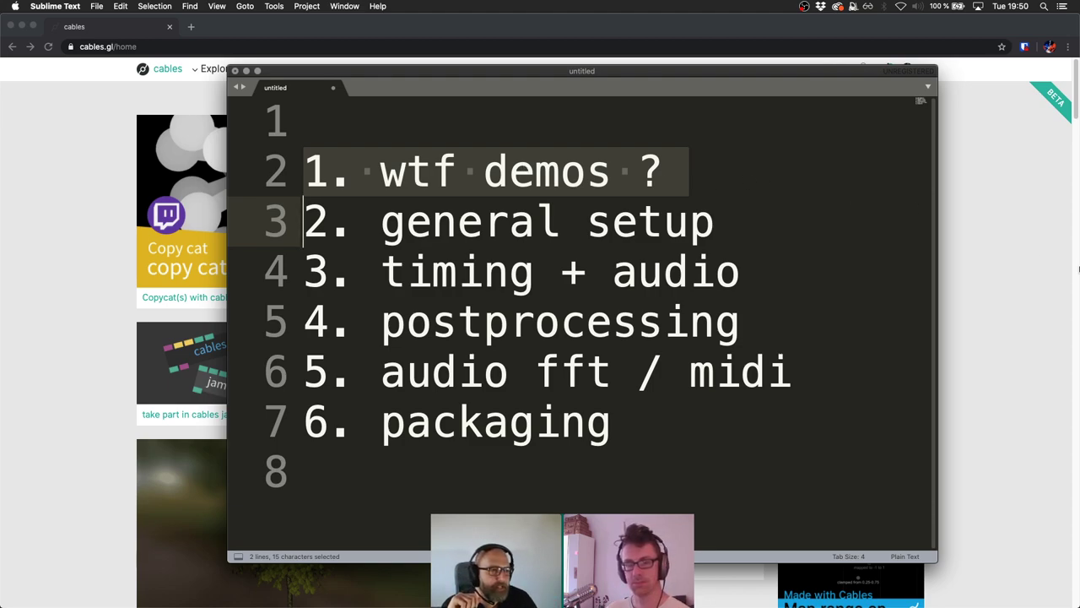
pyautogui.tripleClick(620, 181)
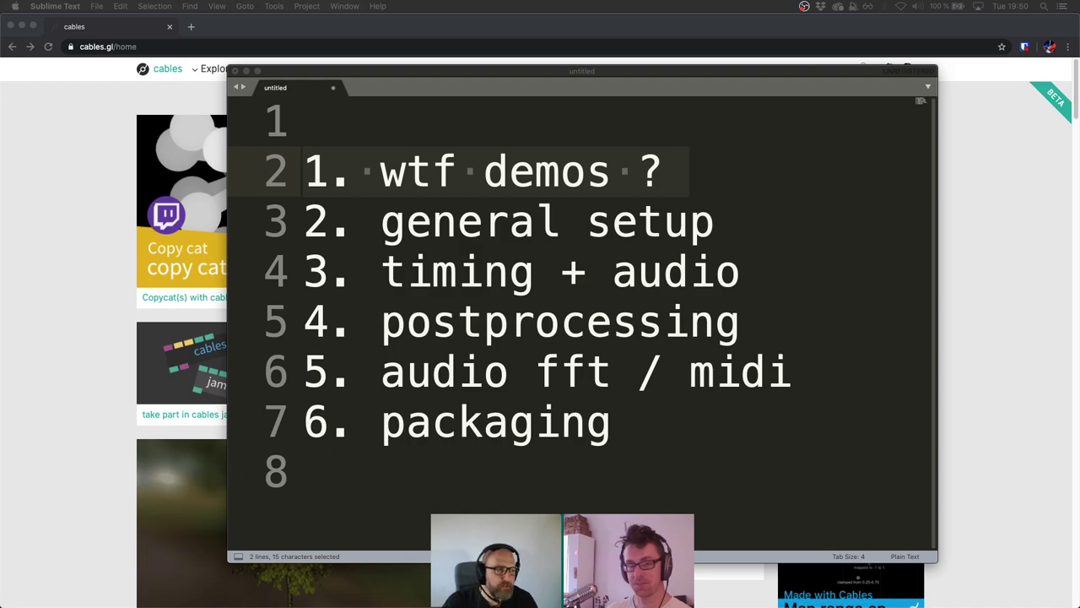
pyautogui.press('super+Tab')
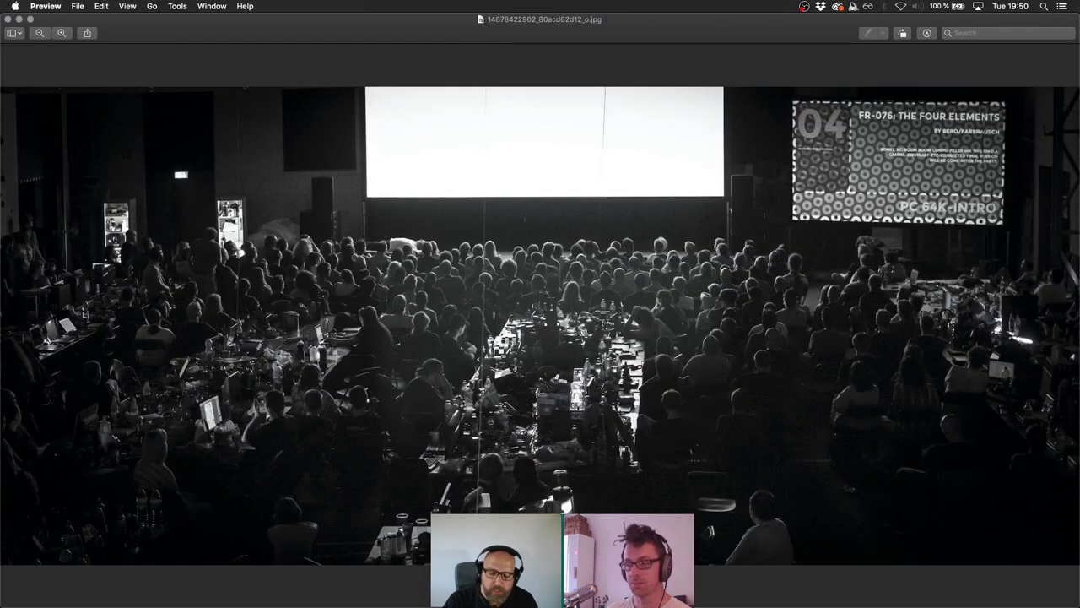
pyautogui.press('super+plus')
pyautogui.press('super+minus')
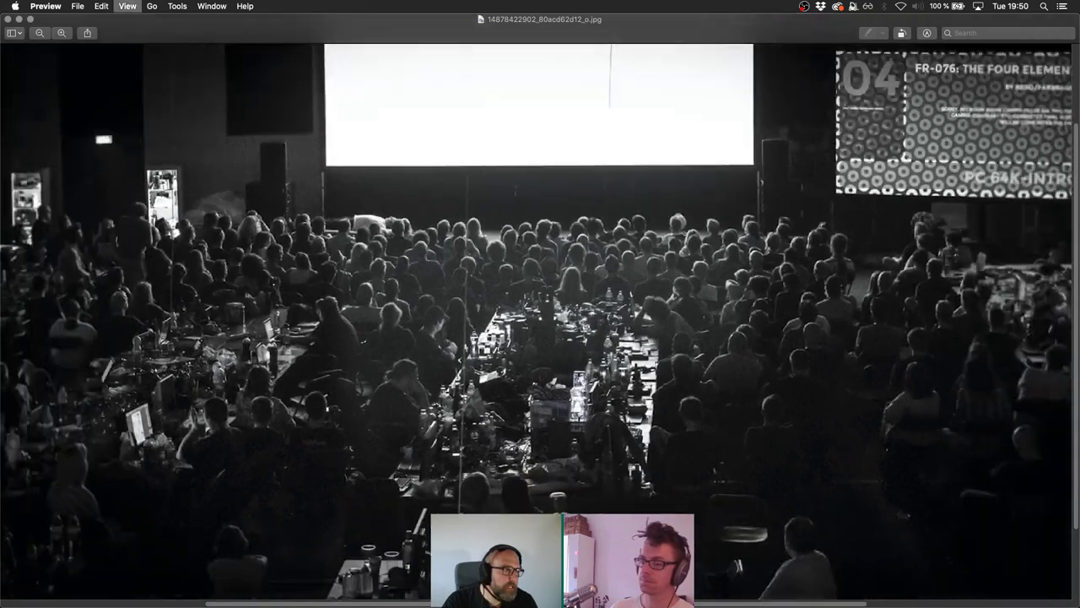
pyautogui.press('super+minus')
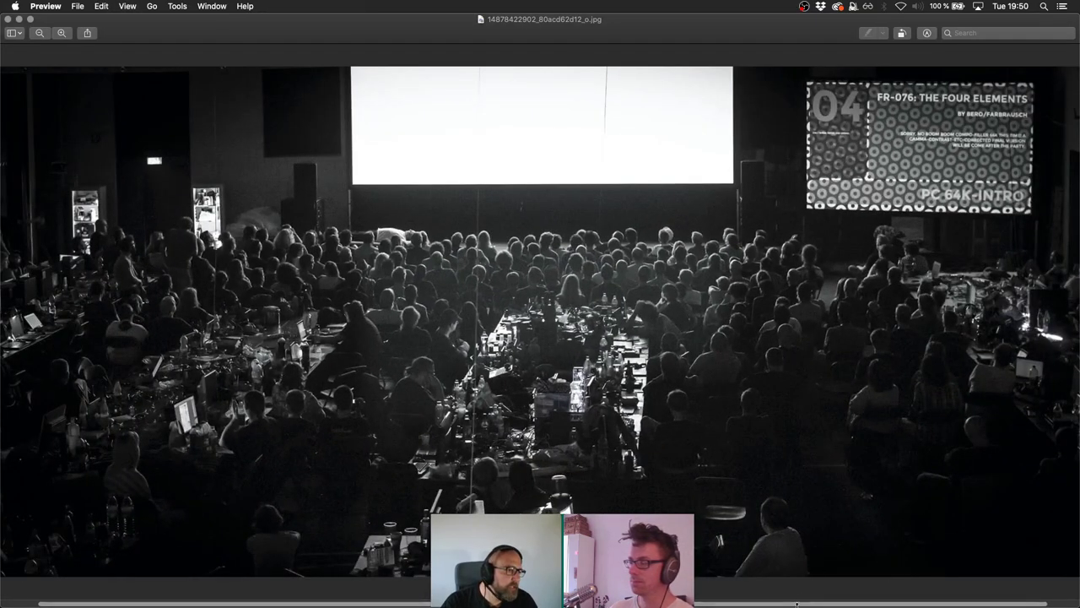
pyautogui.moveTo(802, 603); pyautogui.dragTo(836, 602)
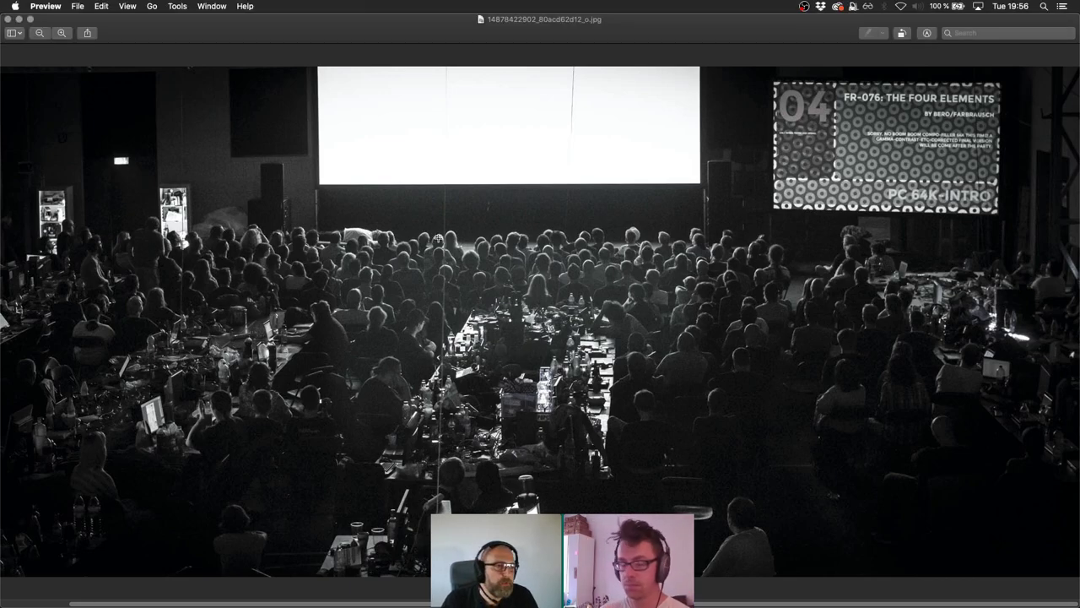
# Close the hall photo, try the pouet.net list in a new Chrome tab, then close the blocked tab.
pyautogui.press('super+w')
pyautogui.click(87, 300)
pyautogui.press('super+t')
pyautogui.write('https://www.pouet.net/lists.php?which=107')
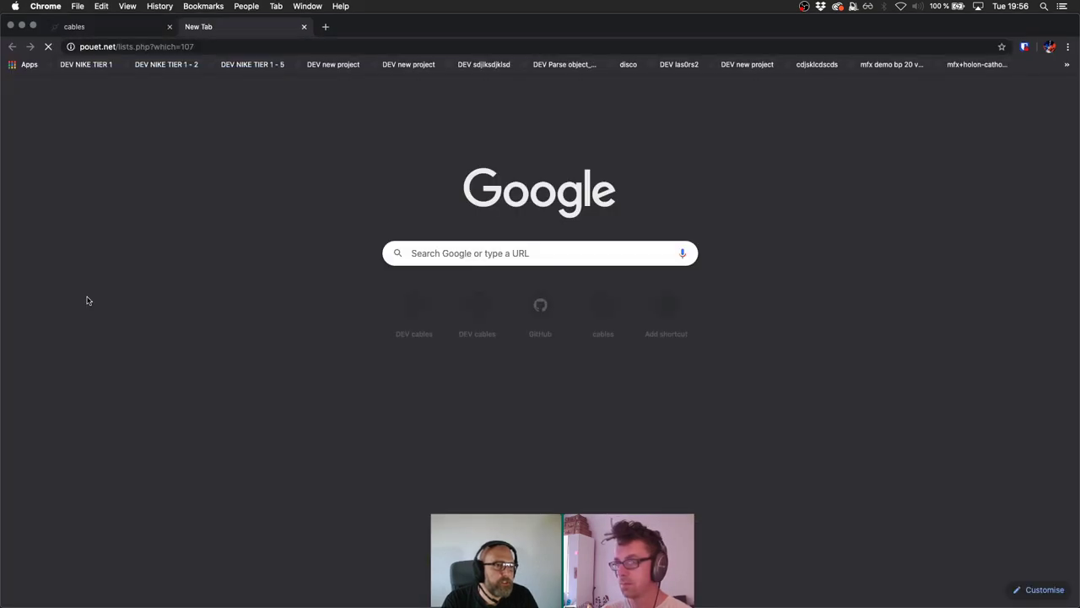
pyautogui.press('Return')
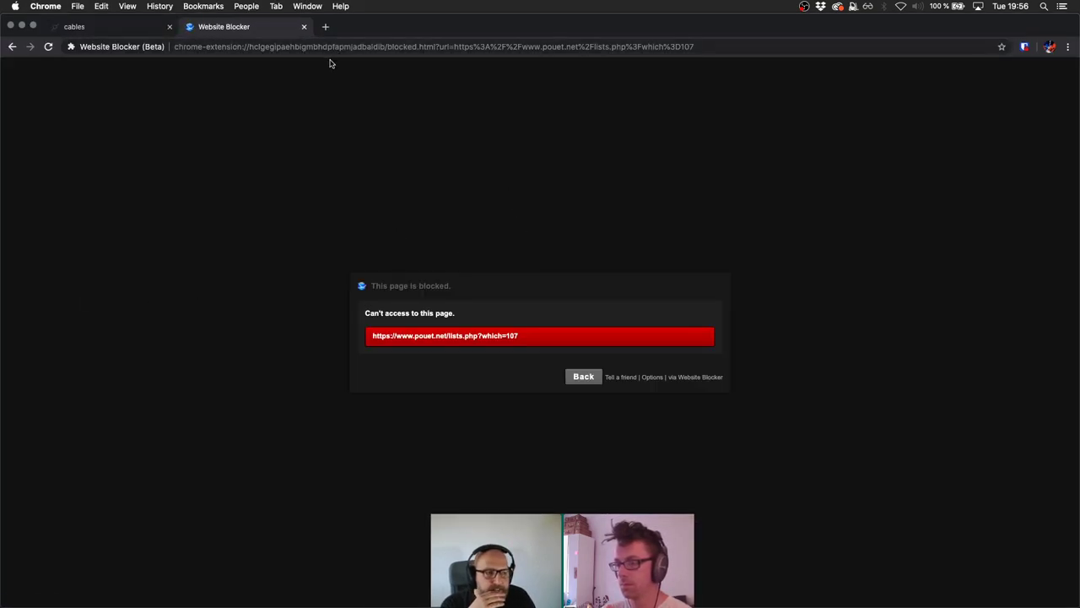
pyautogui.press('super+w')
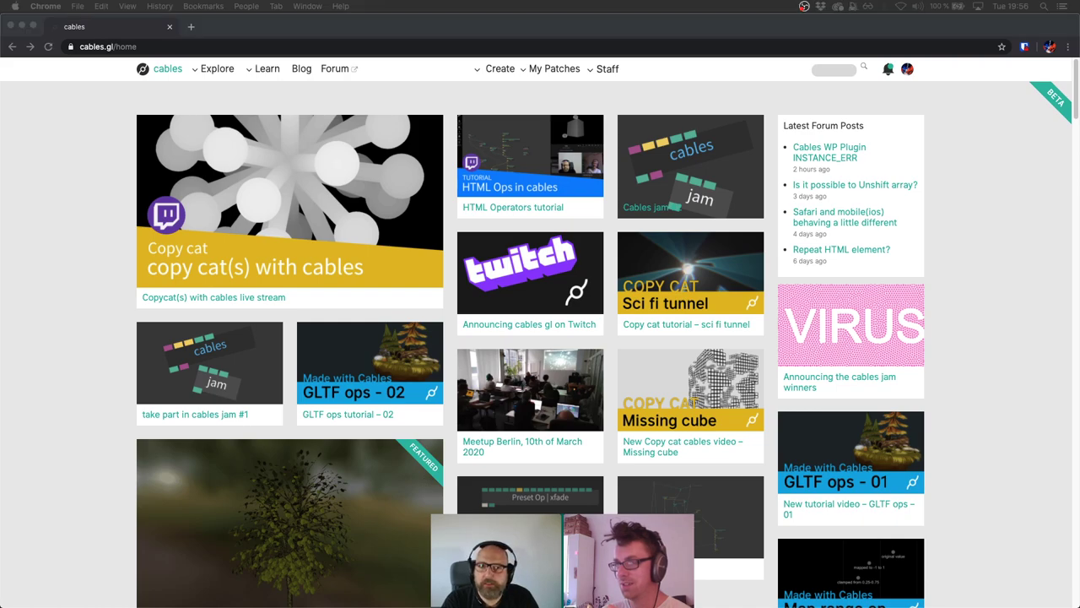
pyautogui.write('https://www.pouet.net/lists.php?which=107')
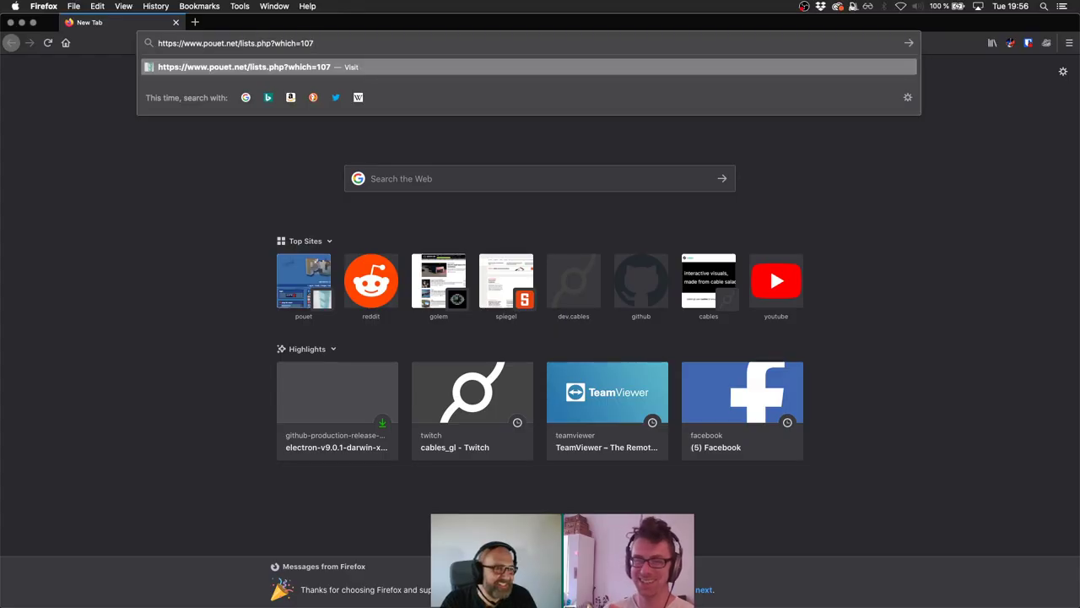
pyautogui.press('Return')
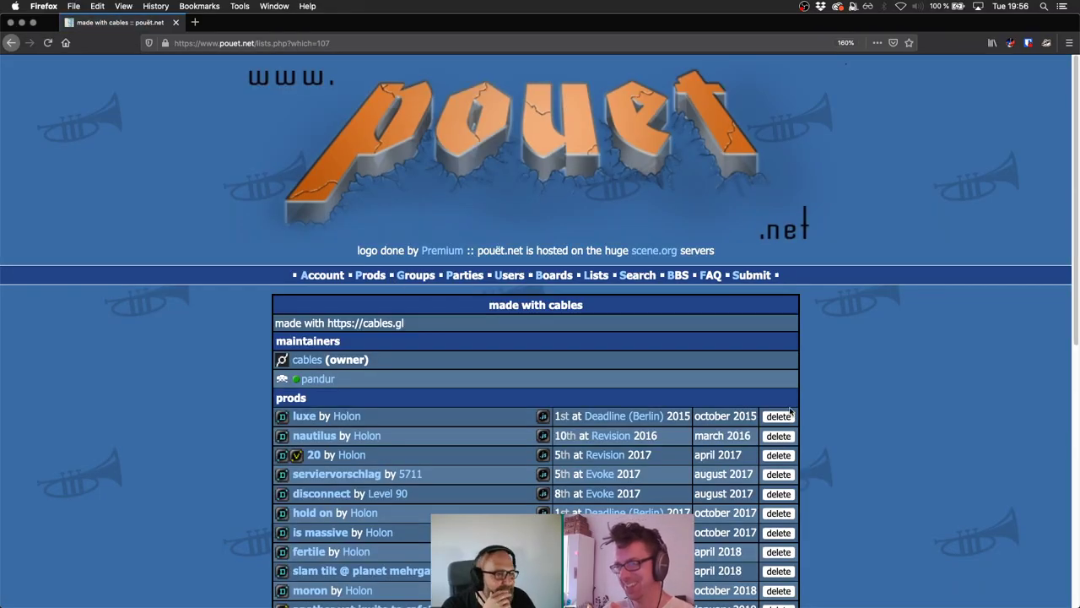
pyautogui.scroll(-1, 911, 345)
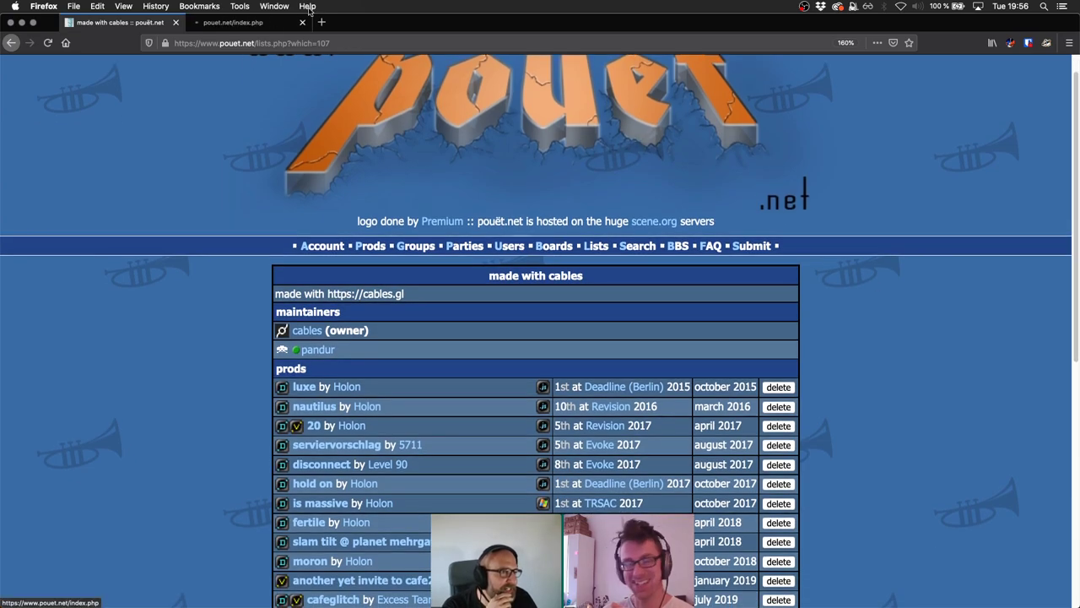
pyautogui.keyDown('super'); pyautogui.click(293, 61); pyautogui.keyUp('super')
pyautogui.scroll(-5, 738, 253)
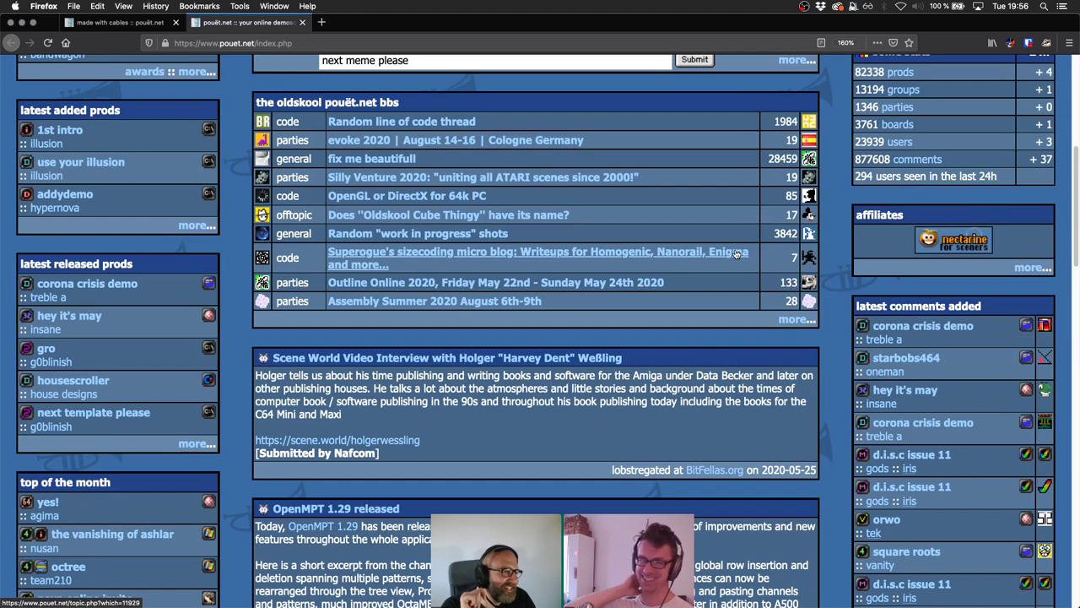
pyautogui.scroll(5, 543, 119)
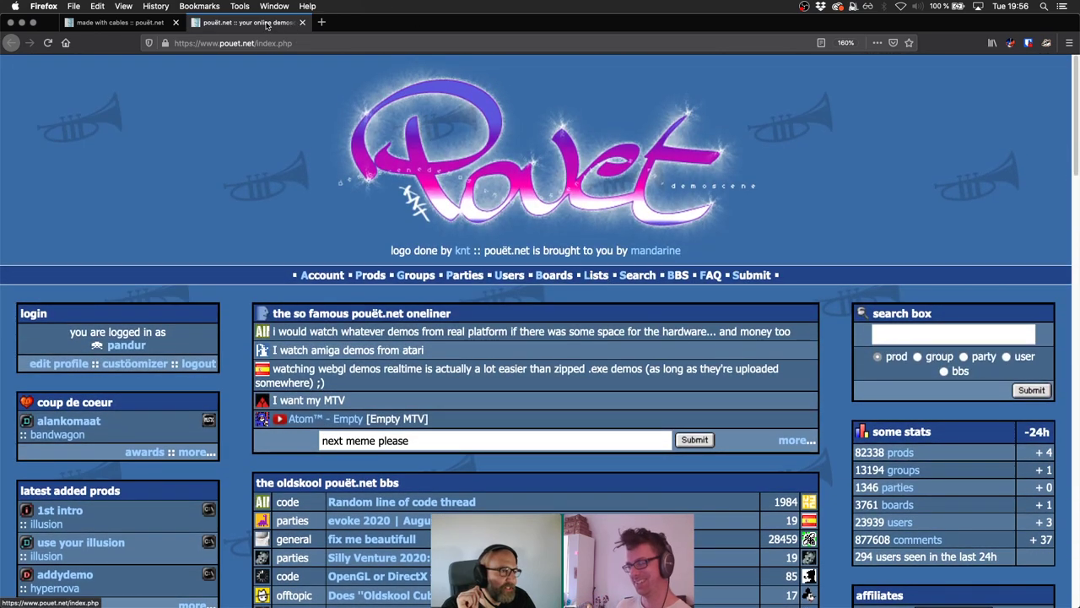
pyautogui.press('super+w')
pyautogui.scroll(-4, 462, 295)
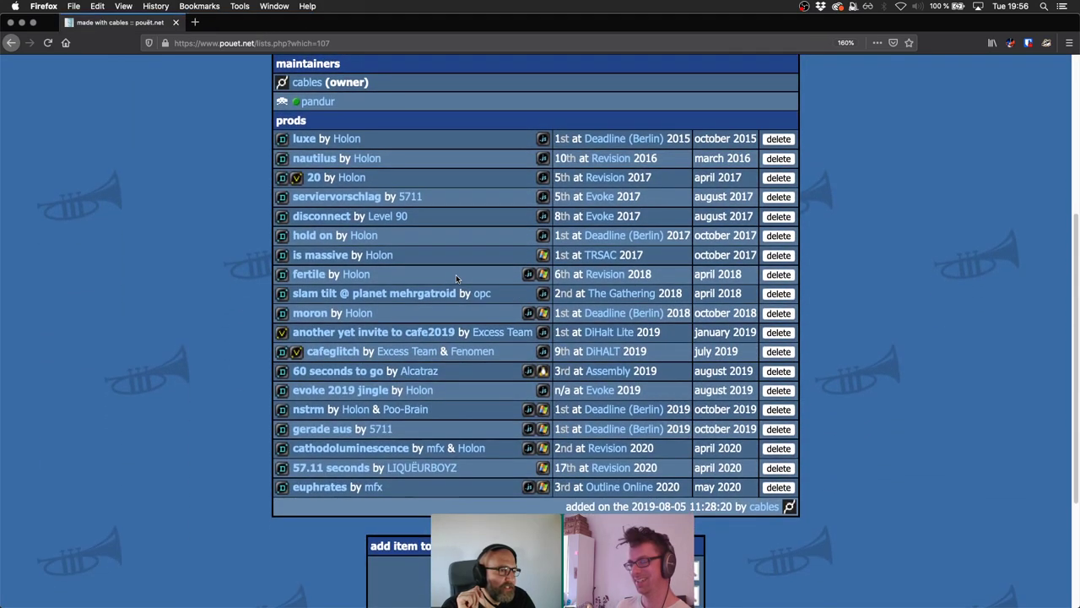
pyautogui.scroll(1, 419, 163)
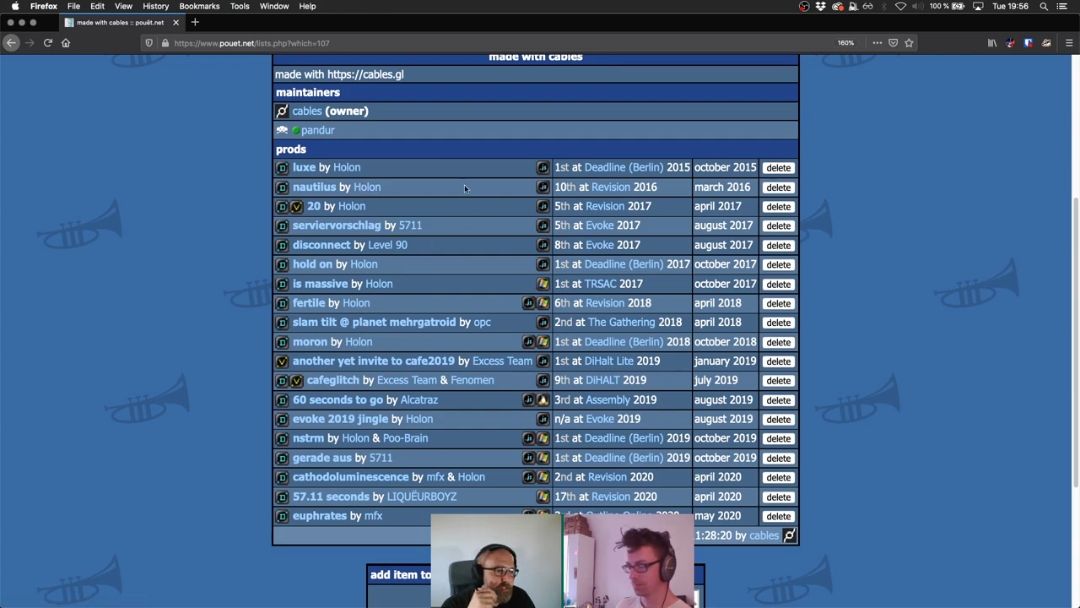
# Open the cables_gl YouTube channel via youtube.com/c and play its demos playlist.
pyautogui.click(335, 43)
pyautogui.write('y')
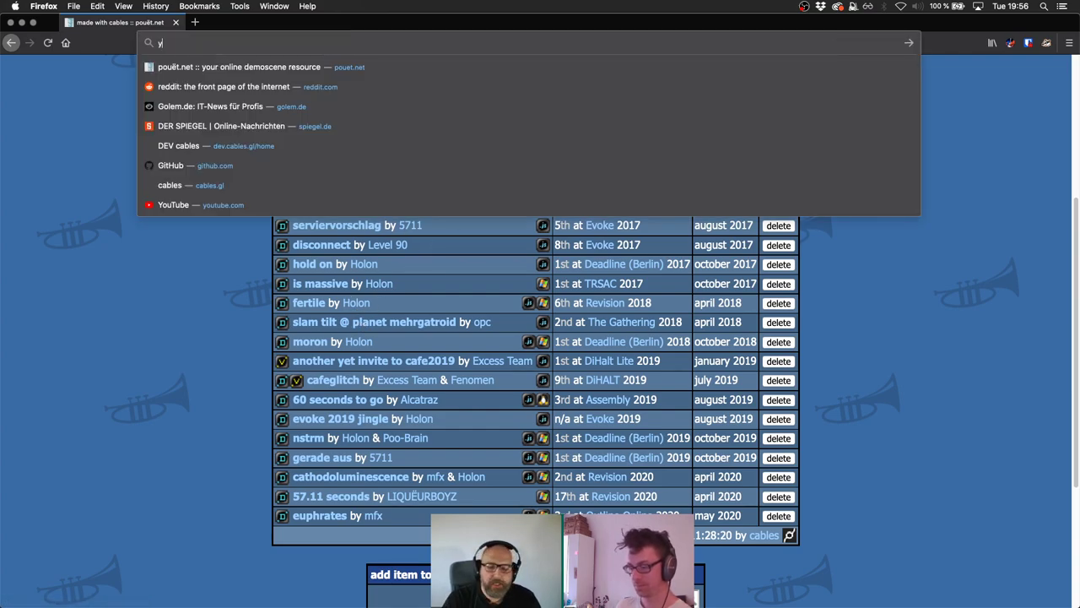
pyautogui.write('outube.com/ca')
pyautogui.press('Return')
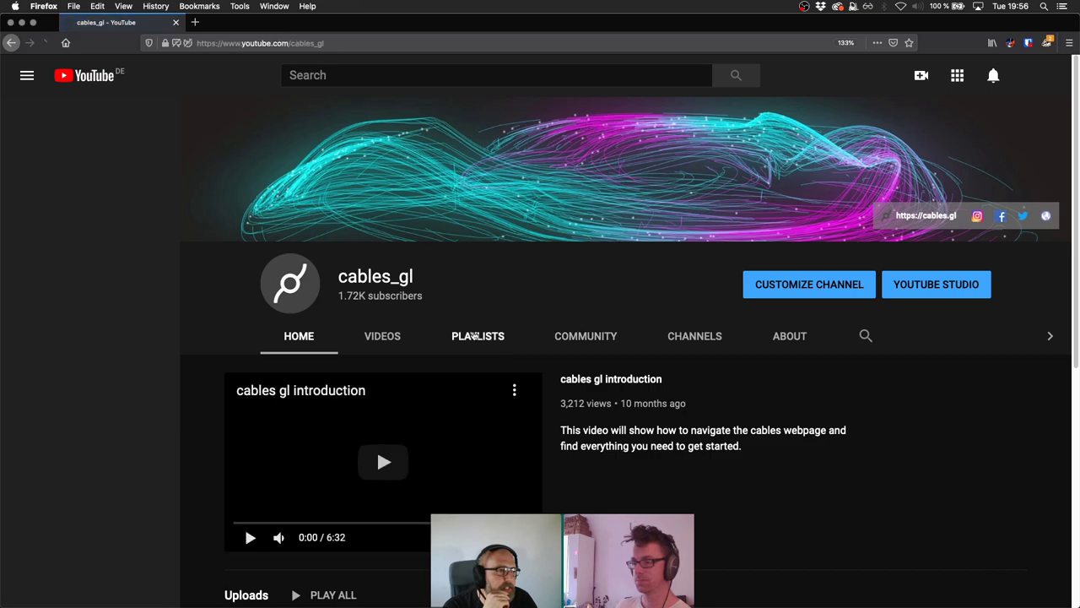
pyautogui.click(475, 336)
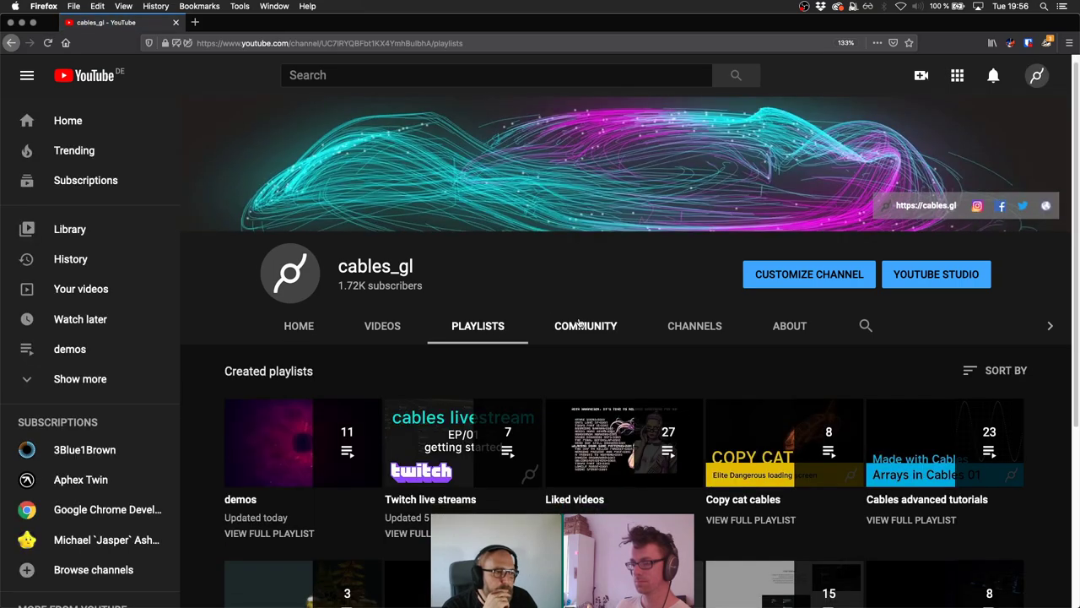
pyautogui.scroll(-2, 579, 324)
pyautogui.click(233, 376)
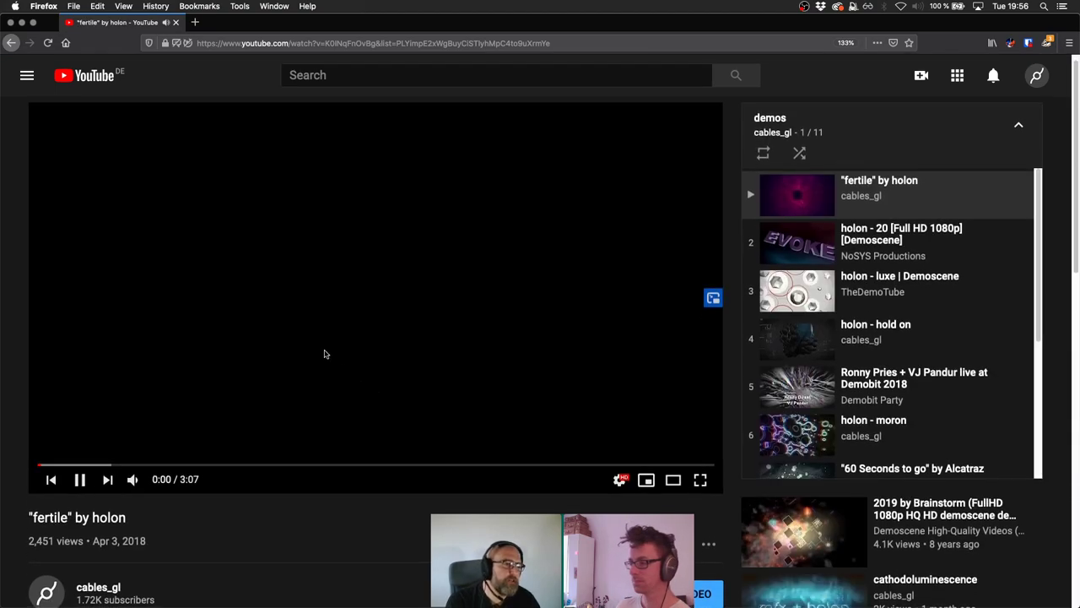
pyautogui.scroll(-10, 325, 355)
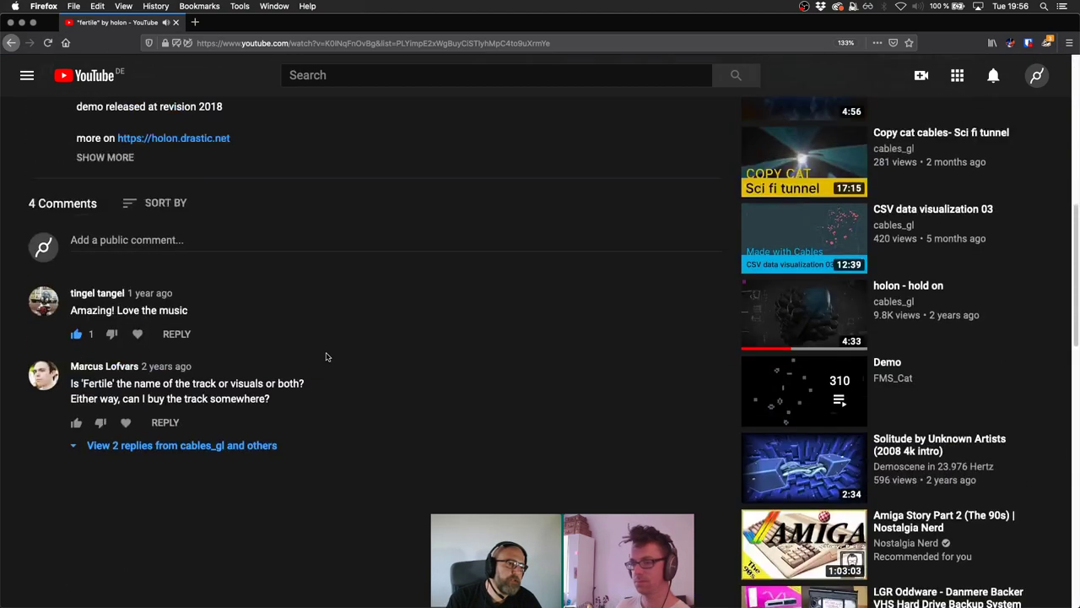
pyautogui.scroll(10, 326, 356)
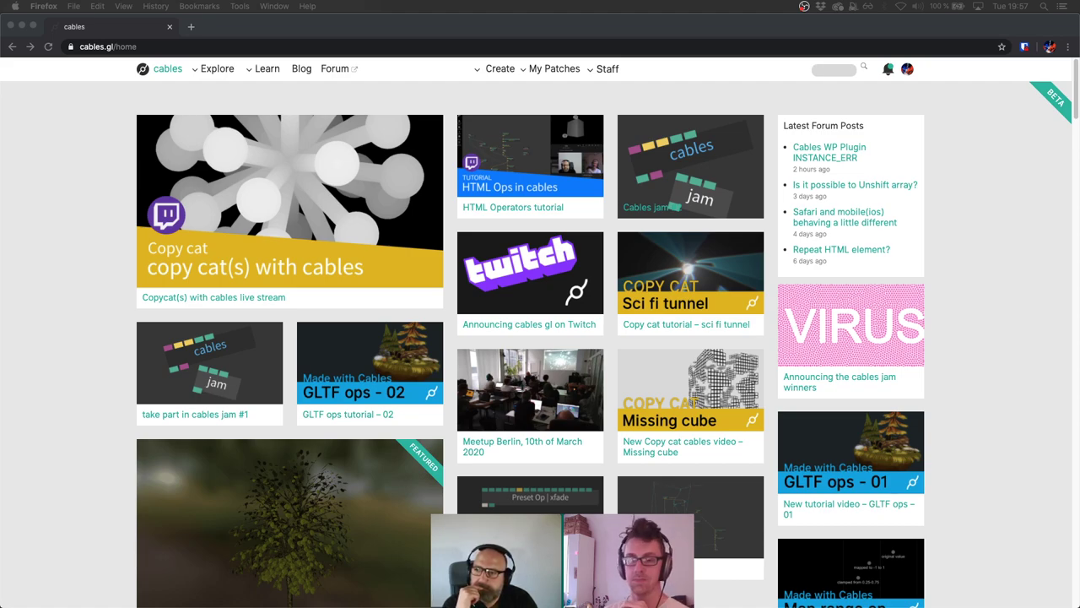
# Minimize the agenda note and scroll the cables.gl home page to its top and latest patches.
pyautogui.press('super+Tab')
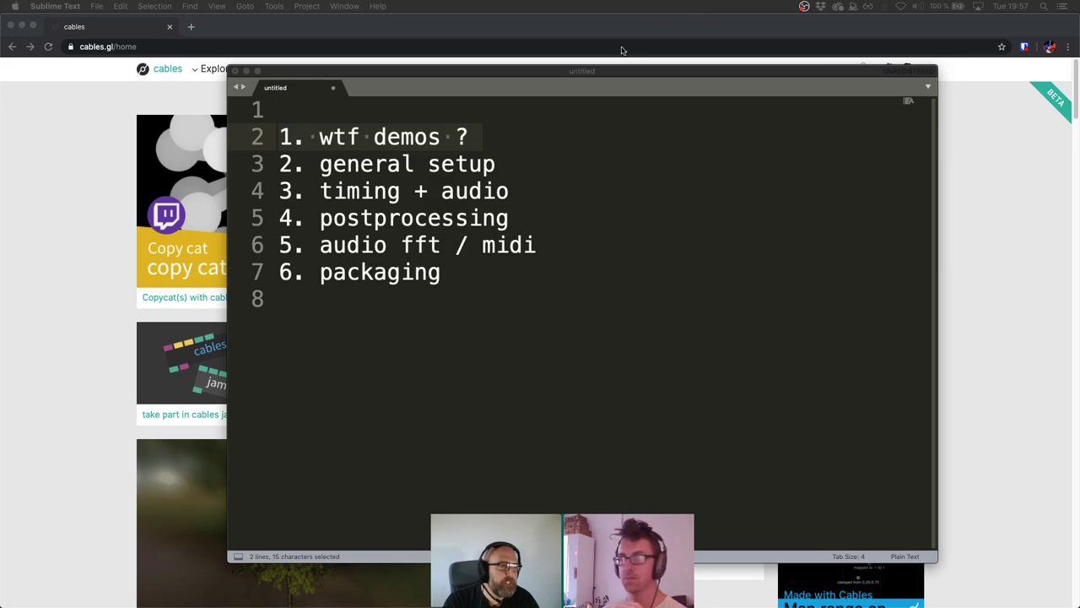
pyautogui.doubleClick(528, 75)
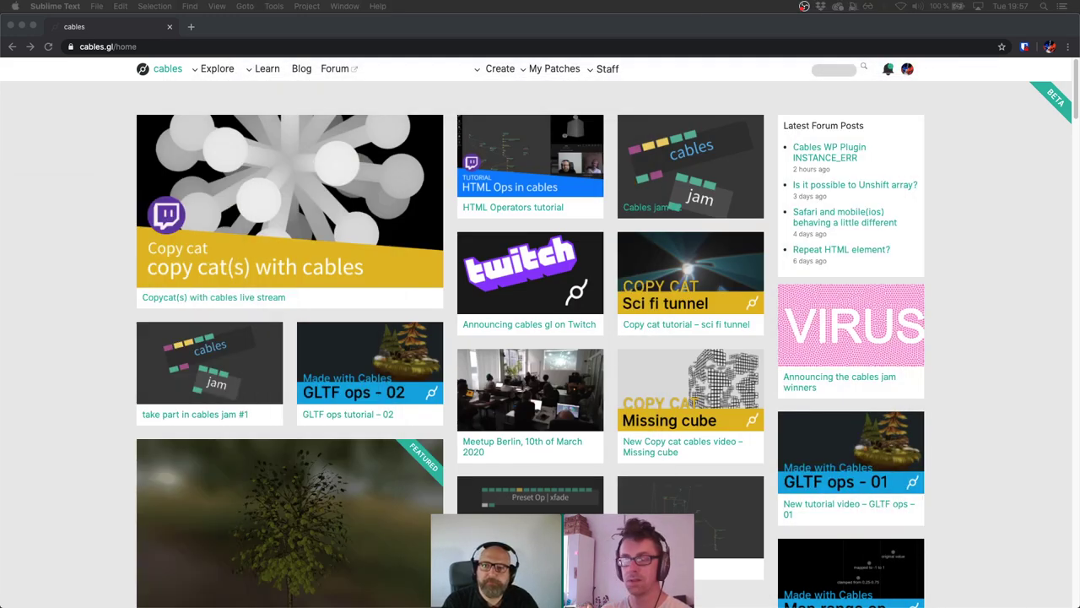
pyautogui.click(1046, 317)
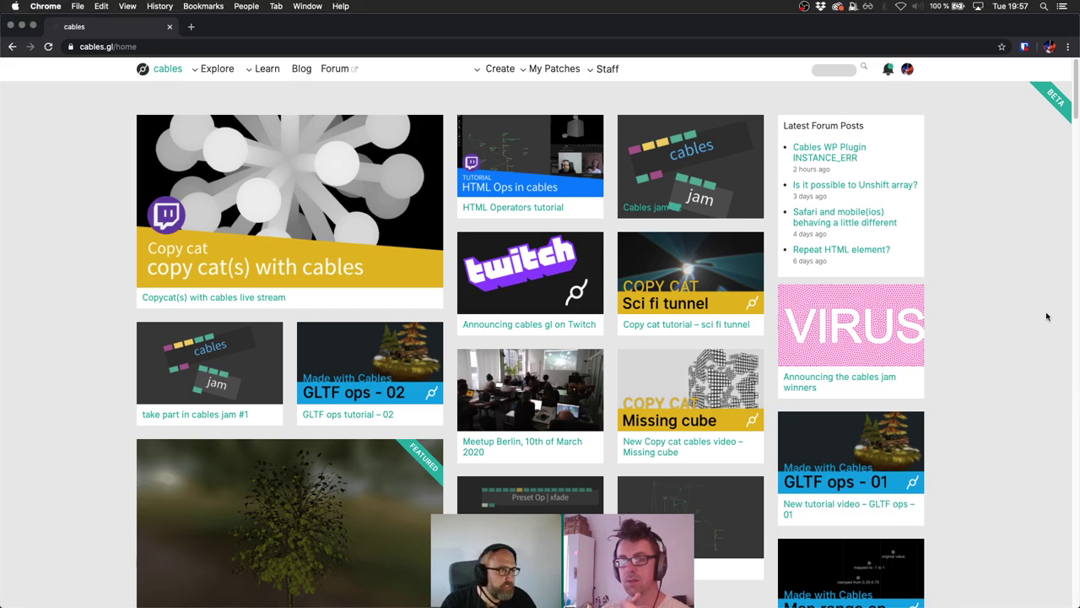
pyautogui.scroll(-10, 974, 276)
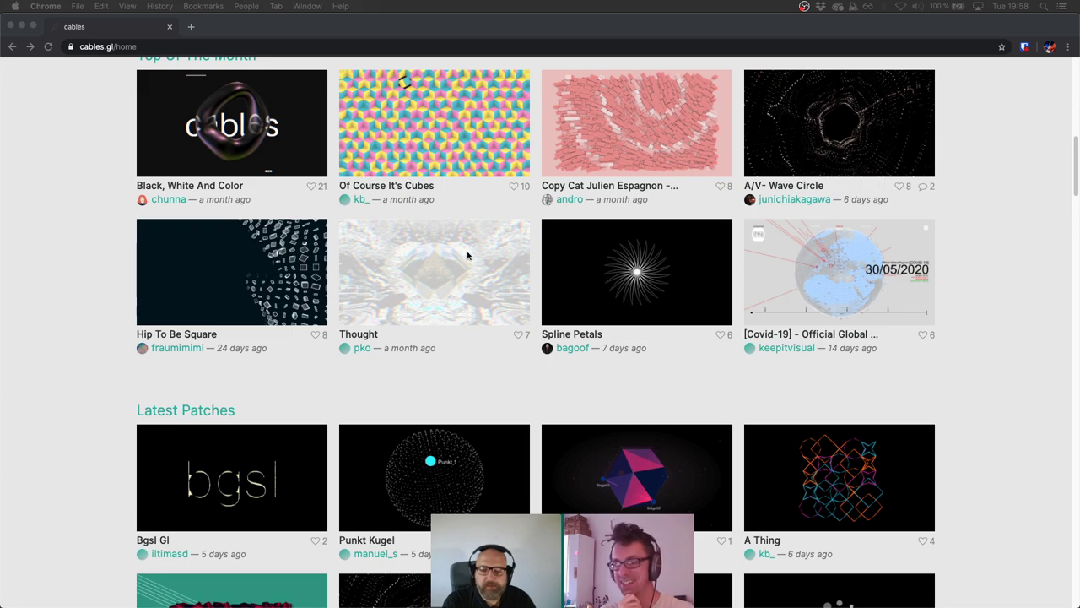
# Paste the NSTRM patch's dev.cables.gl editor address into a new Chrome tab.
pyautogui.click(115, 234)
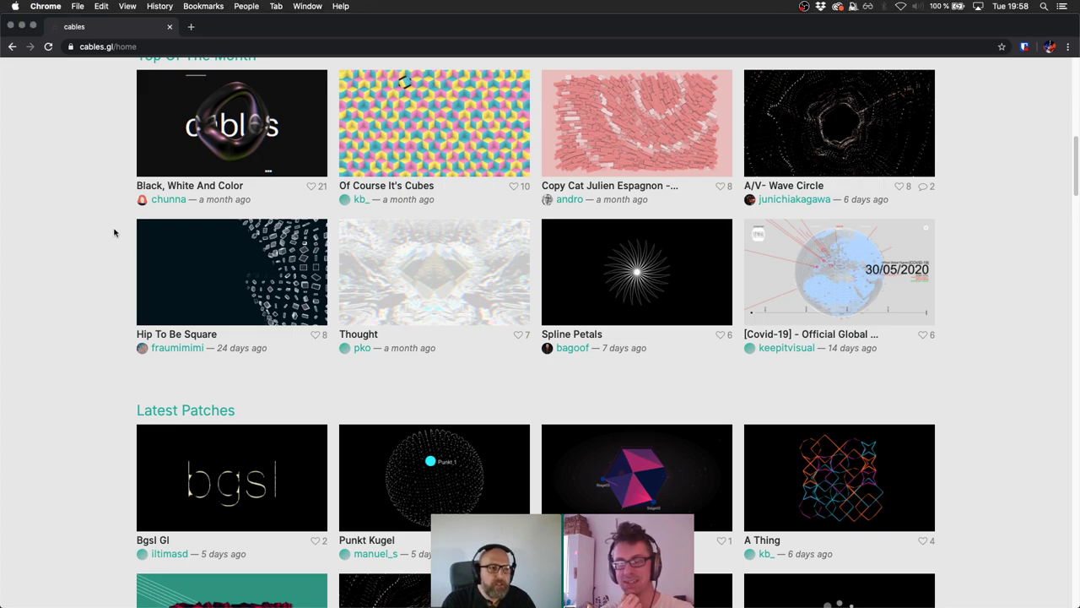
pyautogui.press('super+t')
pyautogui.write('https://dev.cables.gl/edit/wc0hbR')
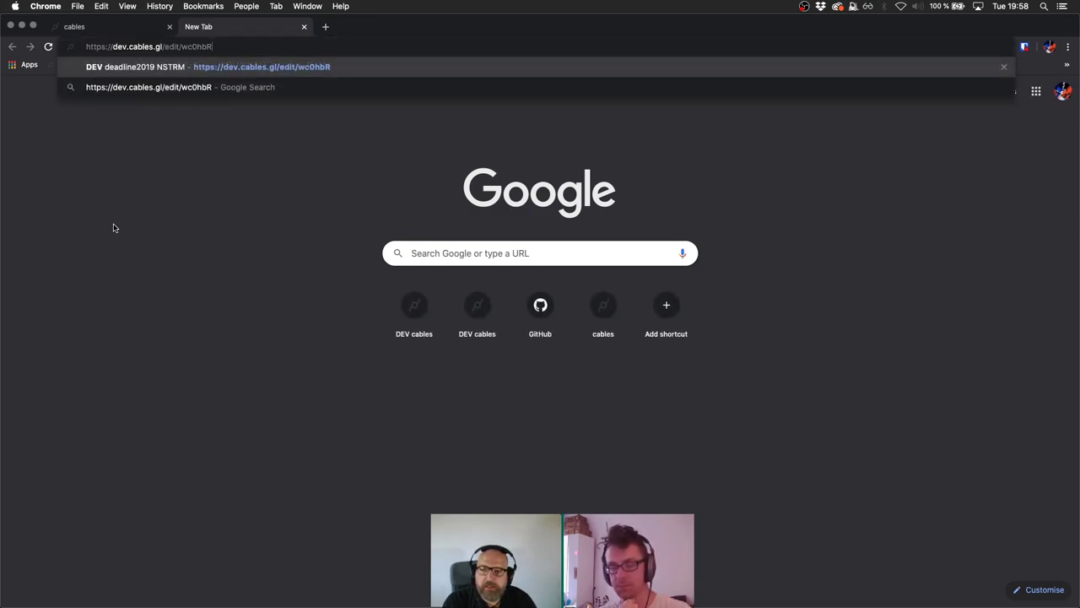
# Load the pasted dev.cables.gl/edit address to open the deadline2019 NSTRM patch.
pyautogui.press('Return')
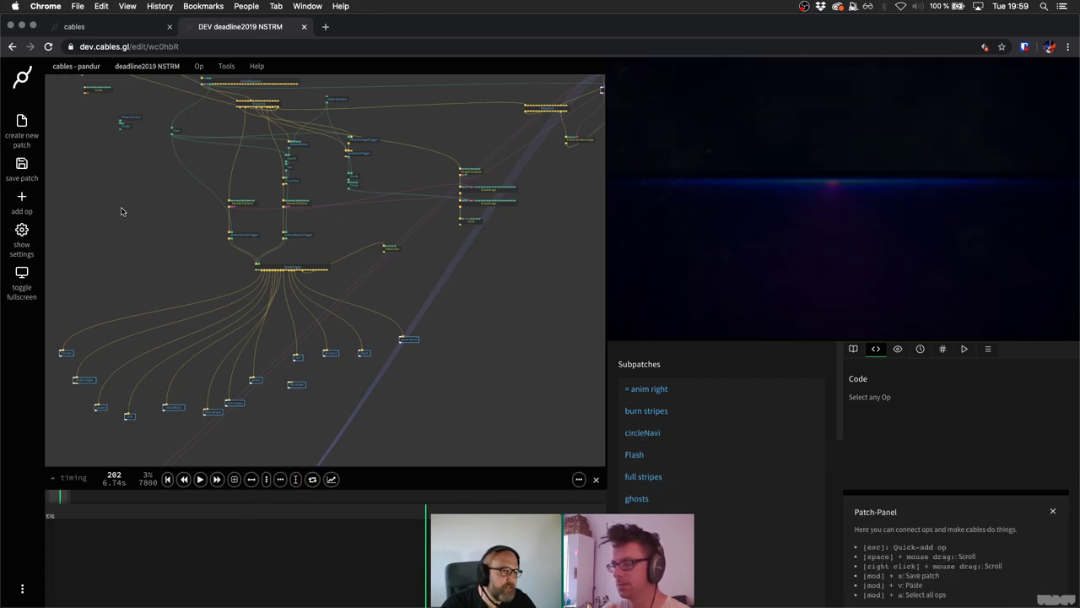
# Start the NSTRM demo, skip ahead, and expand the timeline to the full project length.
pyautogui.scroll(2, 328, 230)
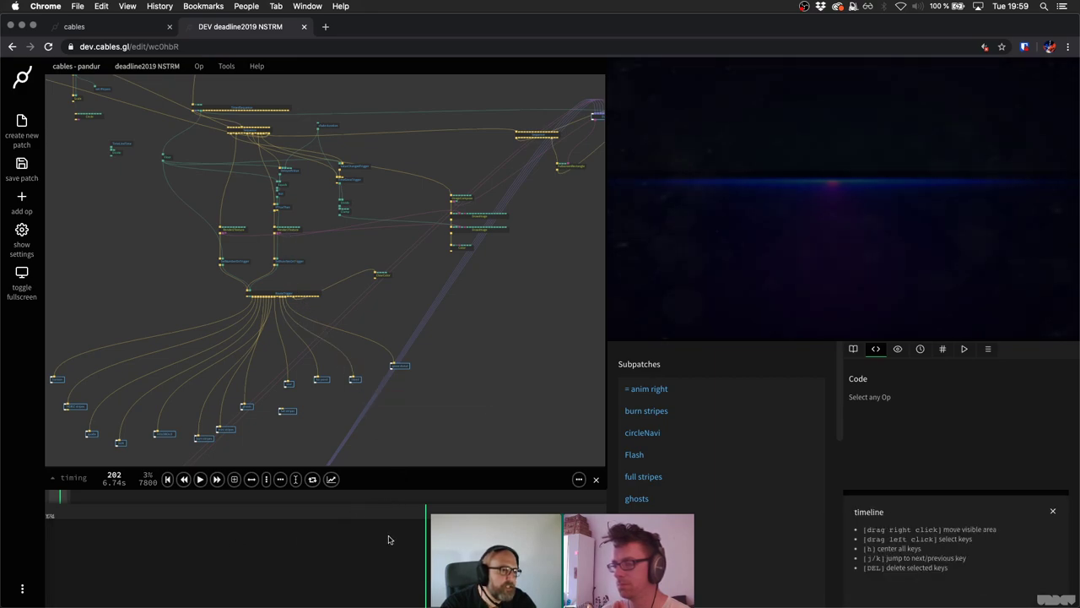
pyautogui.click(200, 478)
pyautogui.click(218, 479)
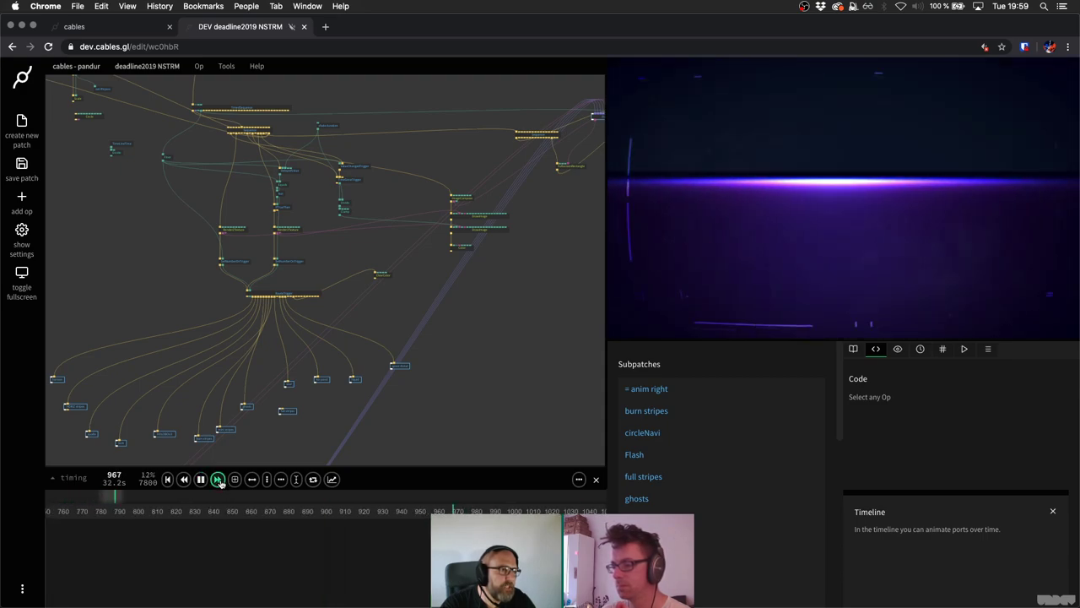
pyautogui.doubleClick(224, 498)
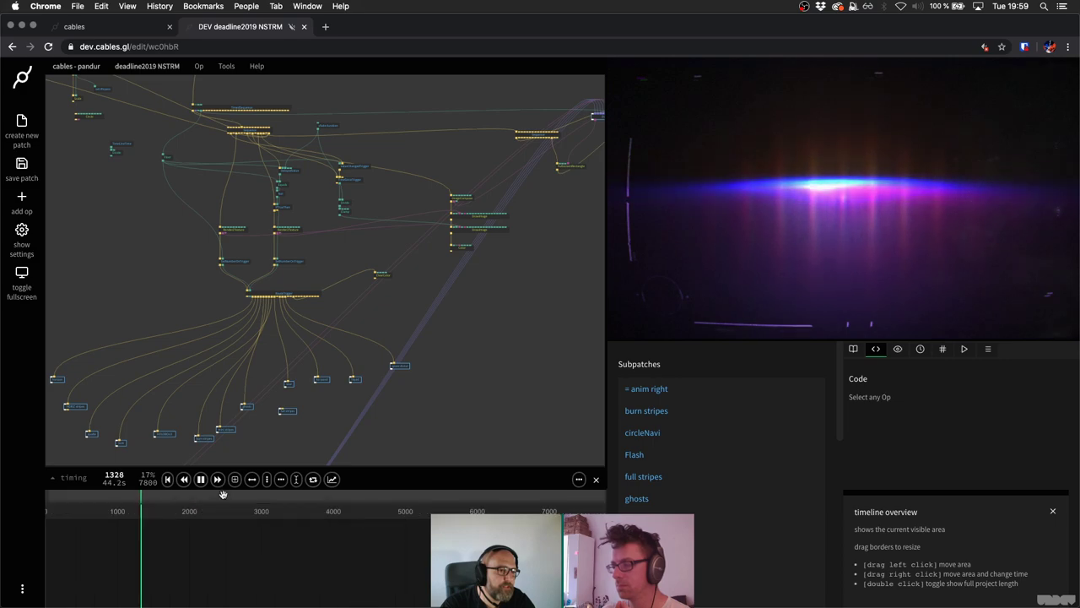
# Jump playback to frames 4760, 3181 and 4424, then pause and resume.
pyautogui.click(329, 505)
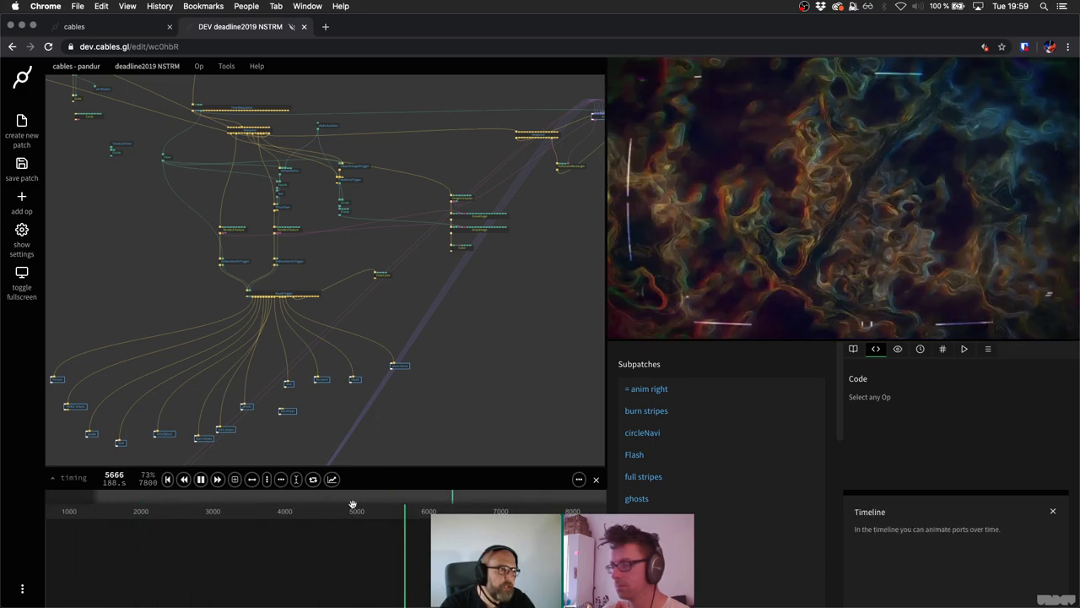
pyautogui.click(225, 510)
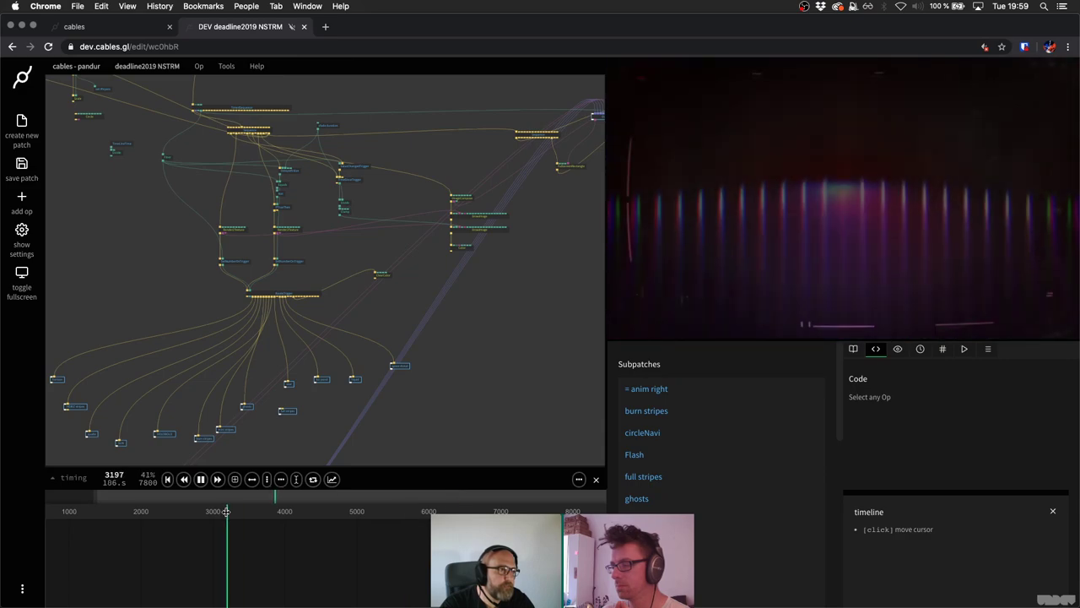
pyautogui.click(316, 516)
pyautogui.press('space')
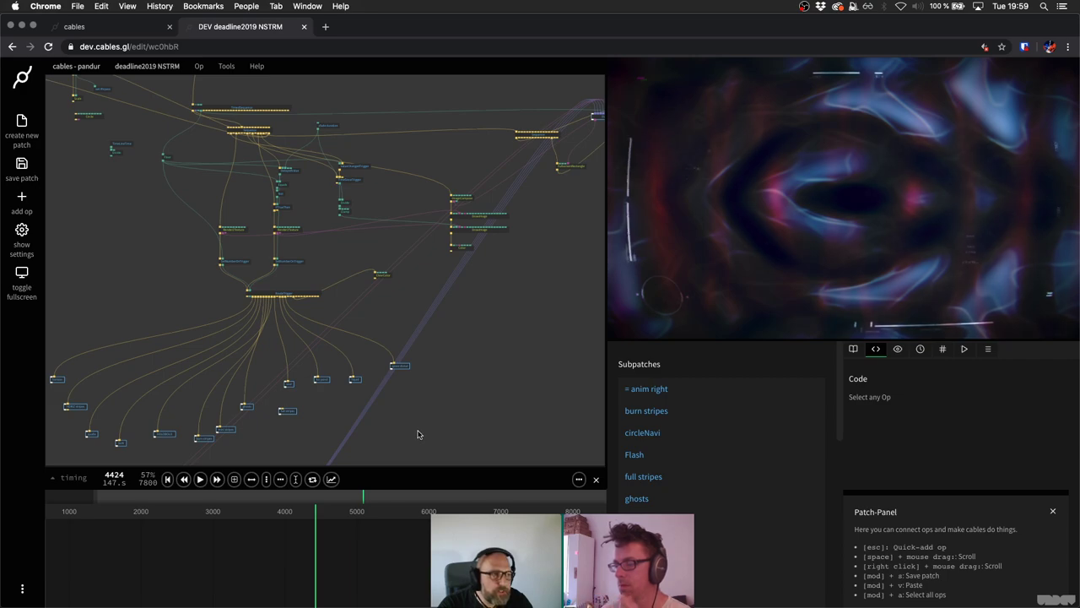
pyautogui.press('space')
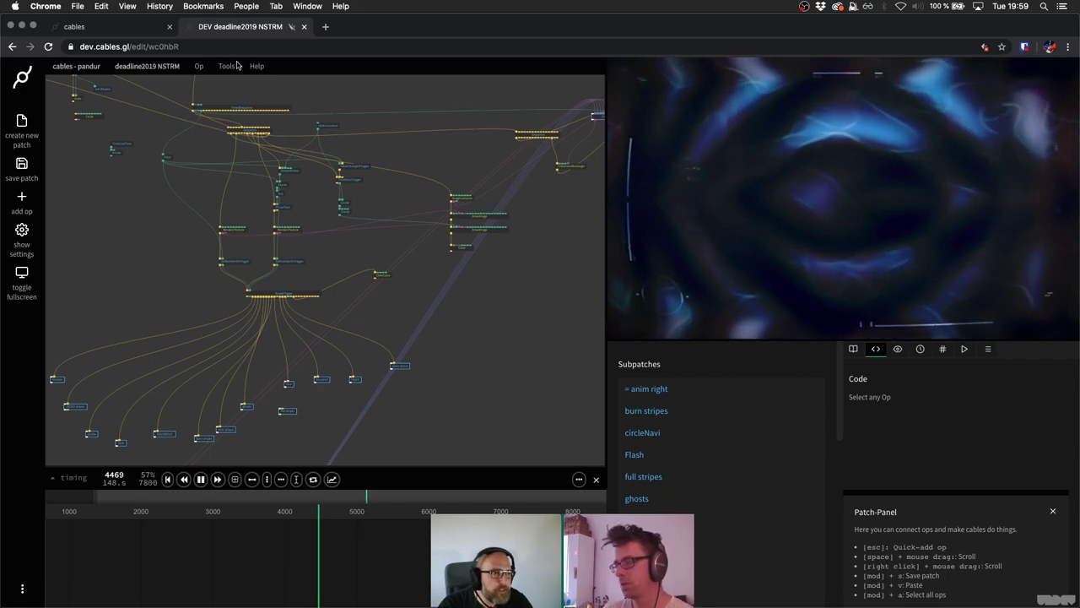
# Pause timeline playback at frame 4482 and dismiss the stray browser tab menu.
pyautogui.press('space')
pyautogui.rightClick(238, 28)
pyautogui.click(238, 27)
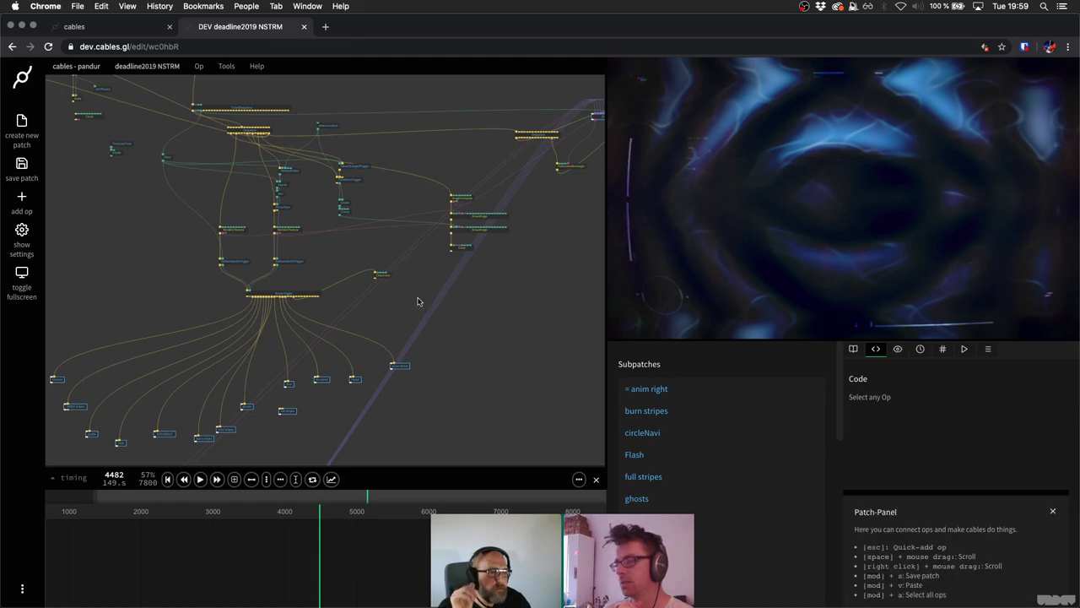
# Pan up to the top of the graph and select the MainLoop op (FPS Limit 60).
pyautogui.hscroll(-3, 397, 270)
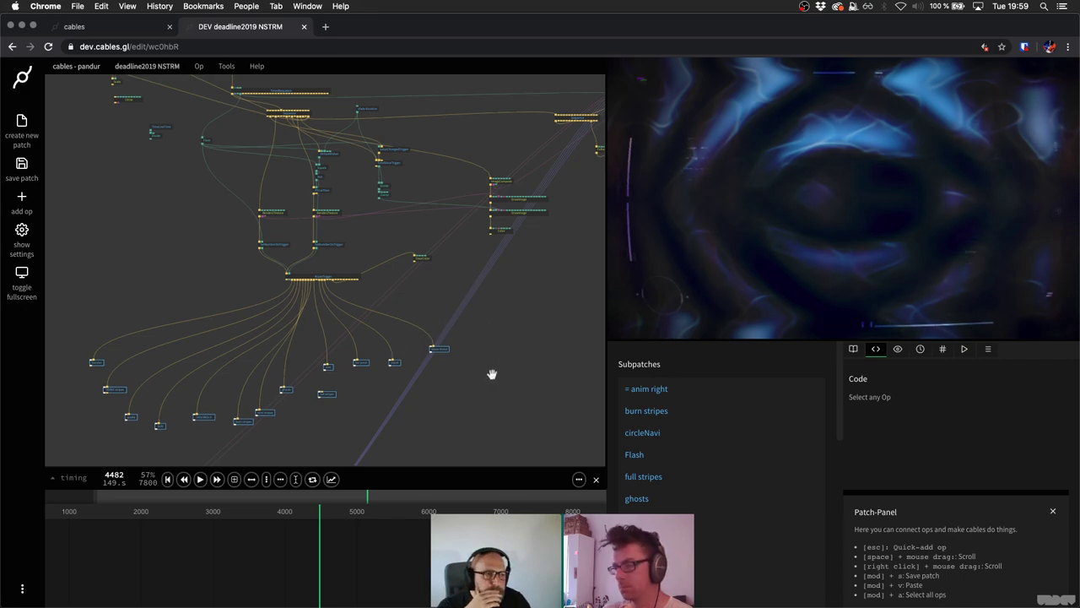
pyautogui.scroll(3, 492, 374)
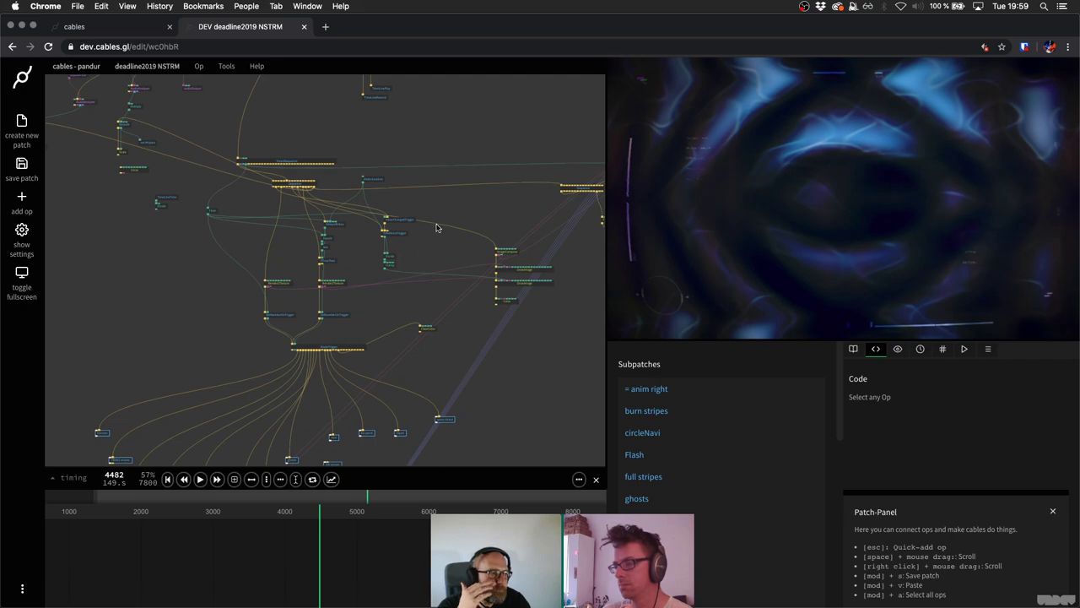
pyautogui.scroll(10, 470, 269)
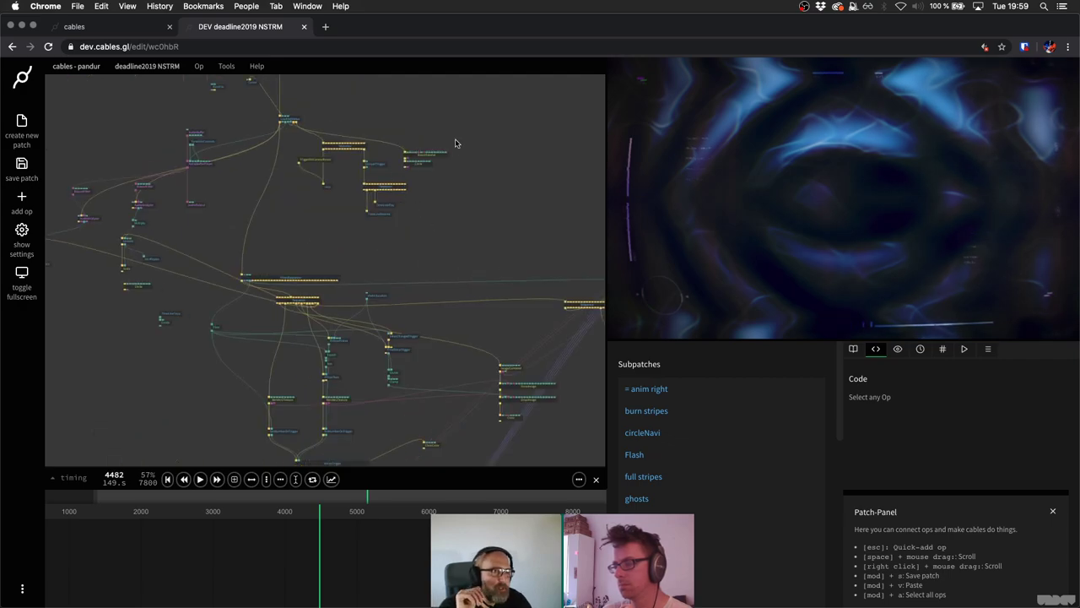
pyautogui.scroll(2, 449, 254)
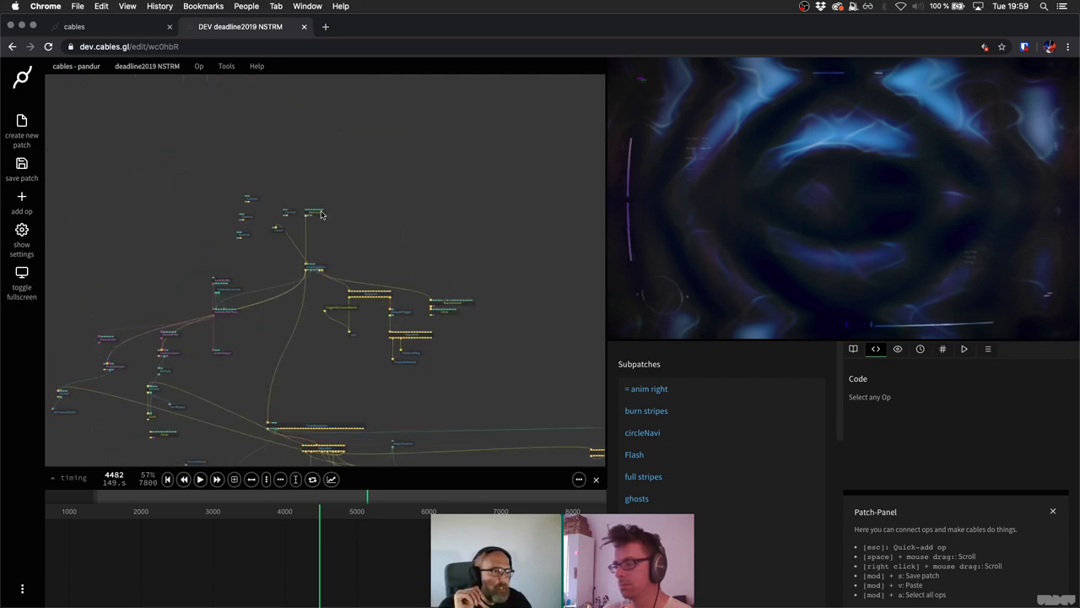
pyautogui.click(320, 213)
# Zoom in on MainLoop and inspect the LoadingStatus op's inputs and outputs.
pyautogui.scroll(3, 318, 228)
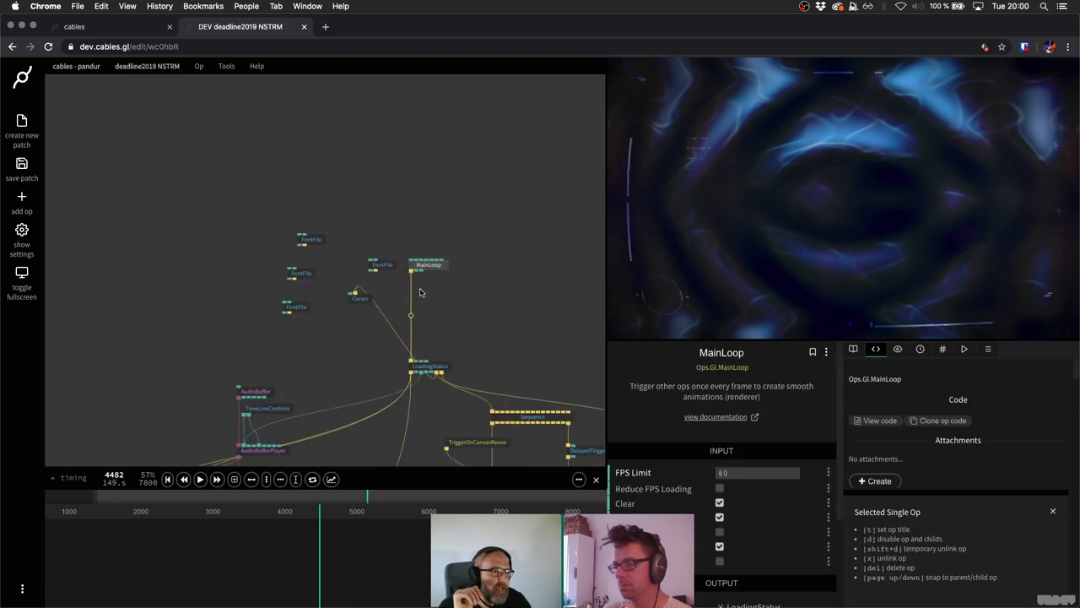
pyautogui.scroll(-3, 431, 221)
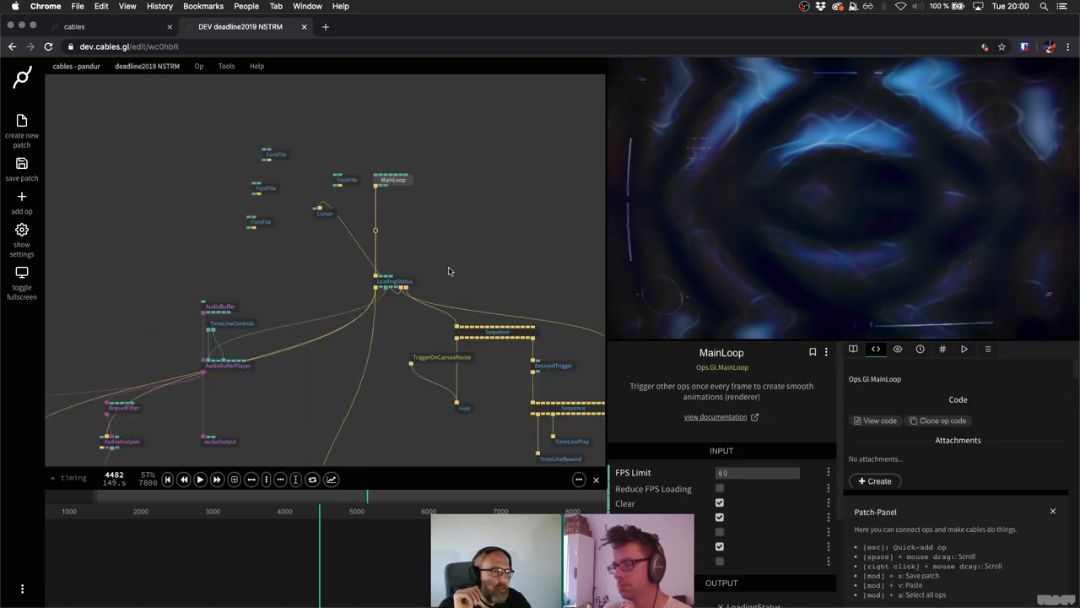
pyautogui.scroll(-3, 432, 372)
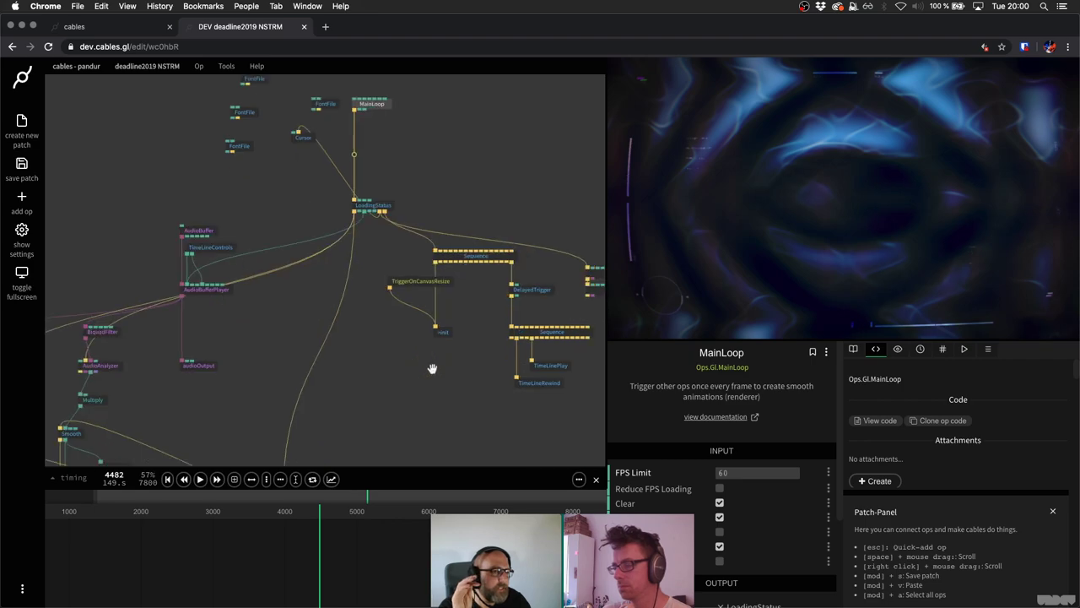
pyautogui.click(380, 191)
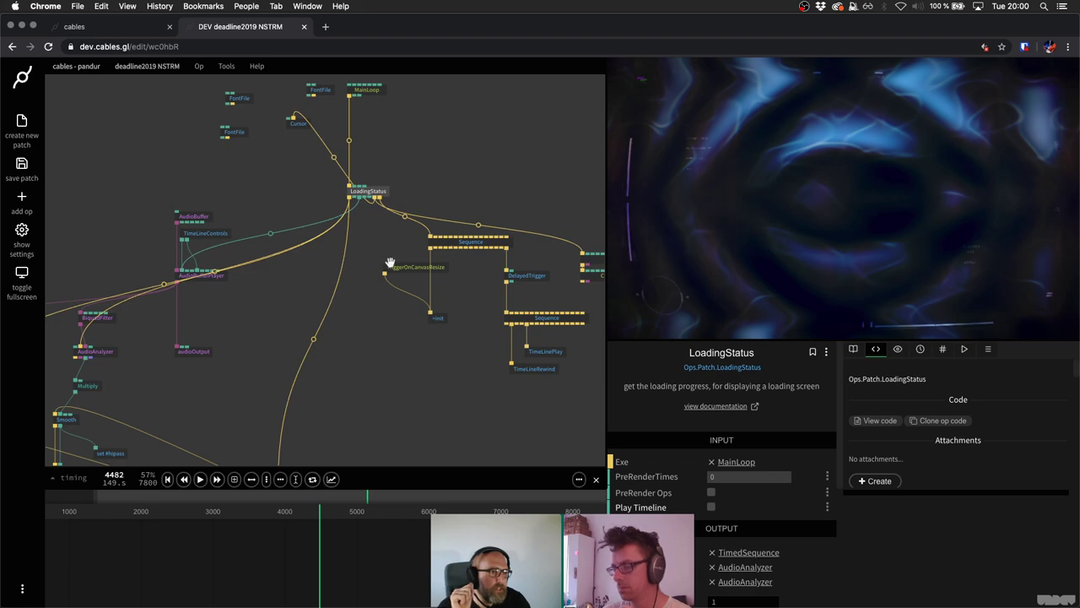
# Pan down to RouteTrigger and deselect LoadingStatus to show the subpatches list.
pyautogui.scroll(-4, 386, 263)
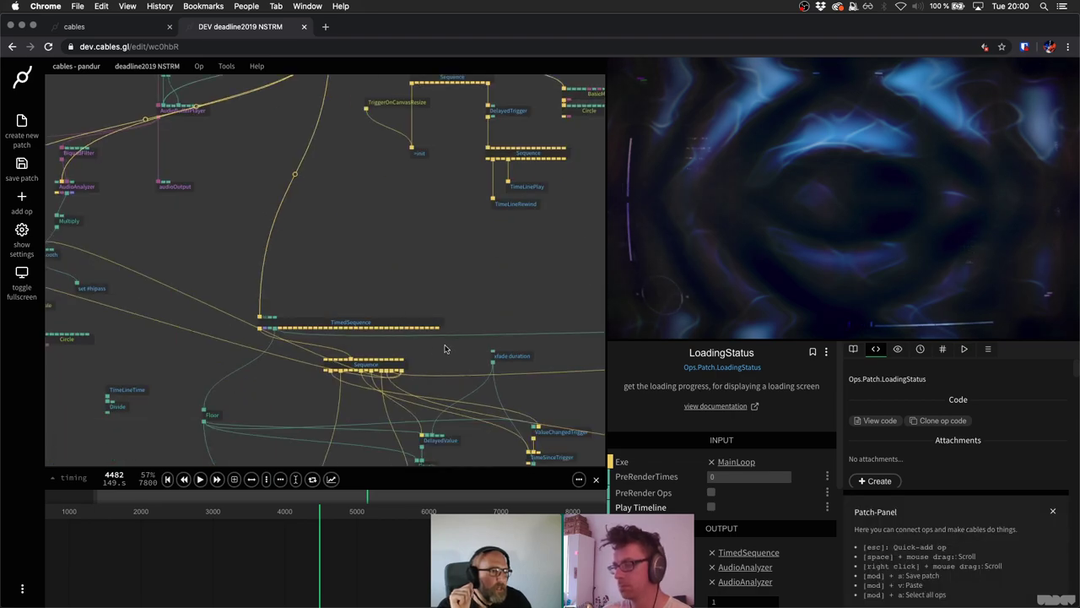
pyautogui.scroll(-2, 414, 363)
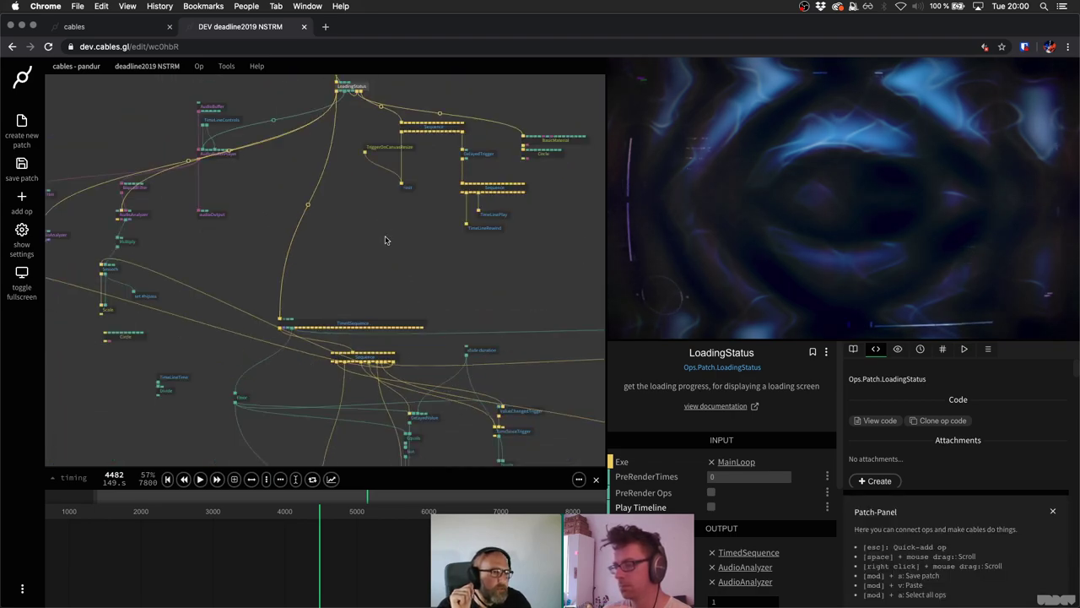
pyautogui.scroll(-2, 386, 241)
pyautogui.scroll(-5, 444, 222)
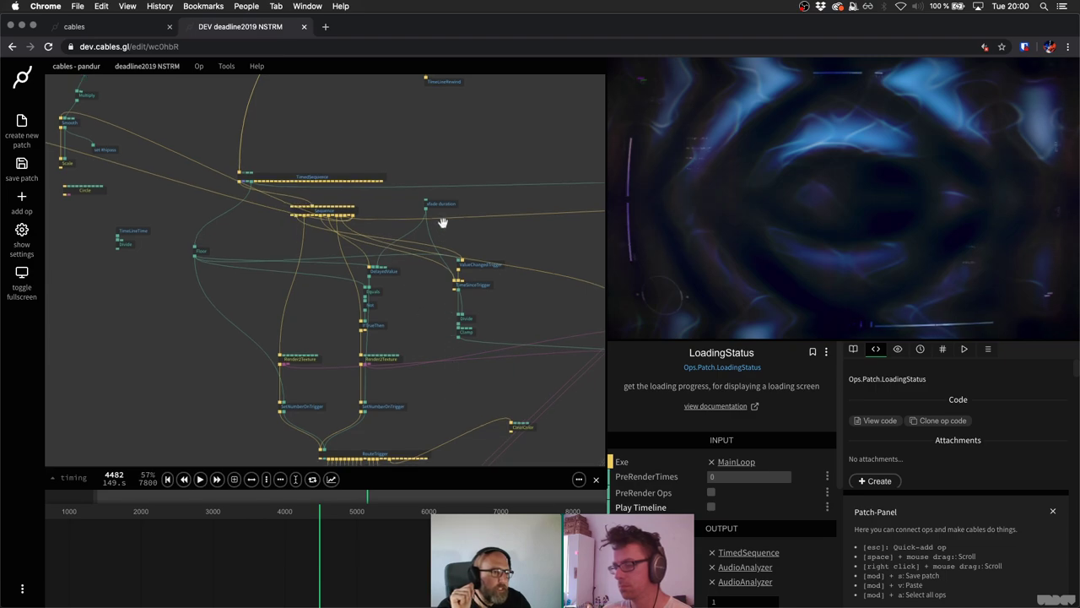
pyautogui.scroll(-2, 444, 179)
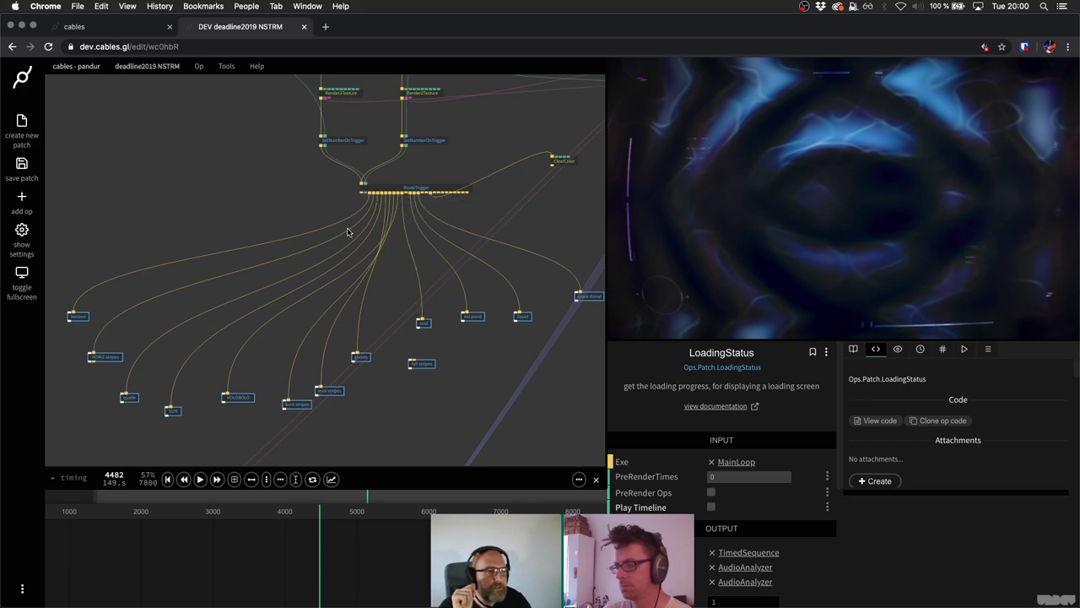
pyautogui.click(245, 257)
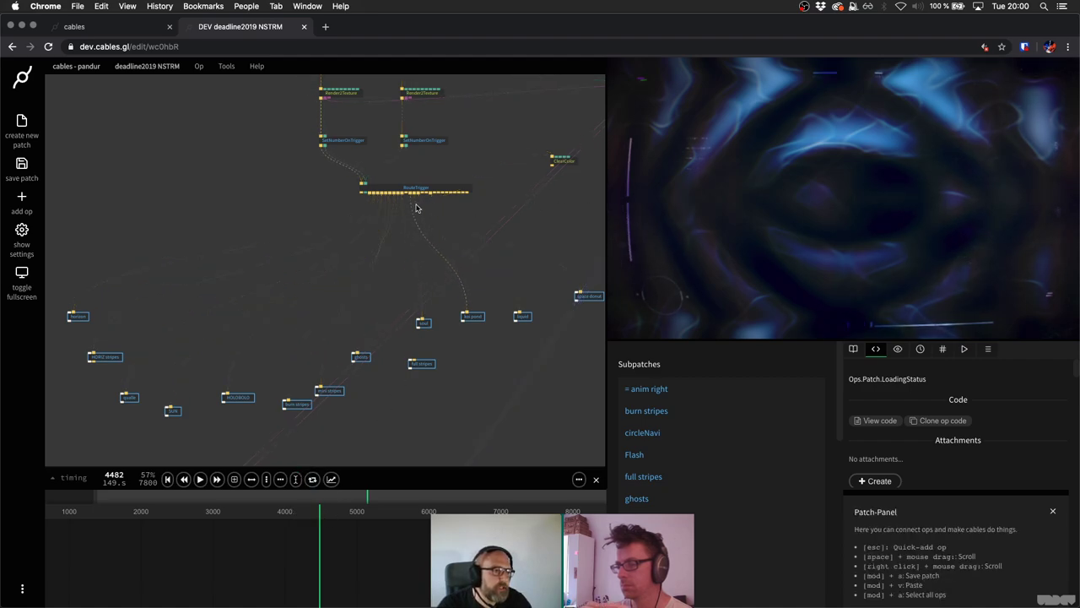
# Zoom in around RouteTrigger until the koi pond, liquid, soul and ghosts subpatches are readable.
pyautogui.scroll(5, 427, 227)
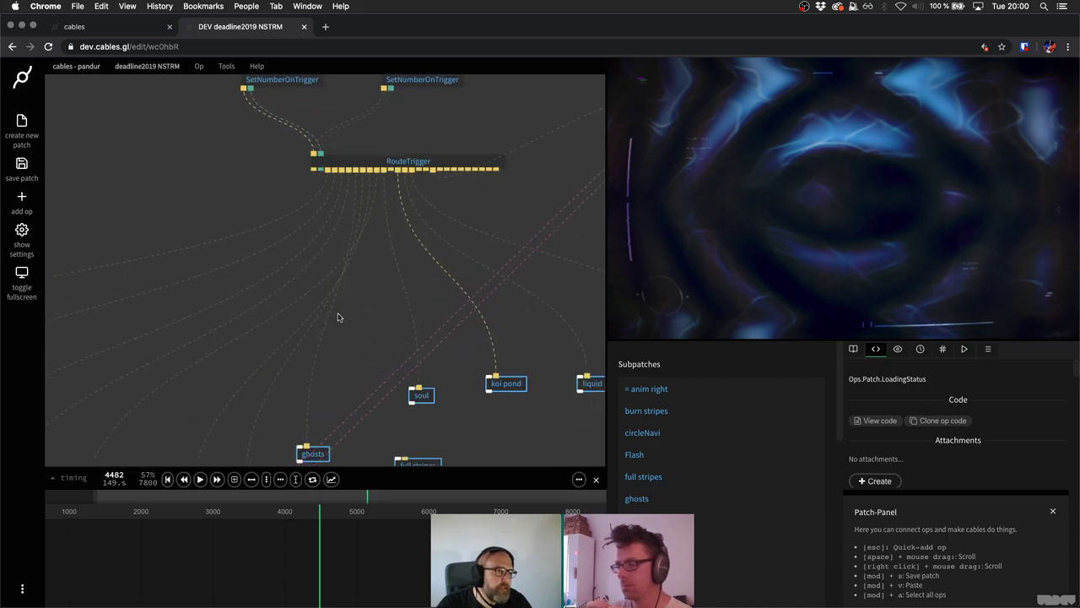
pyautogui.scroll(-5, 321, 302)
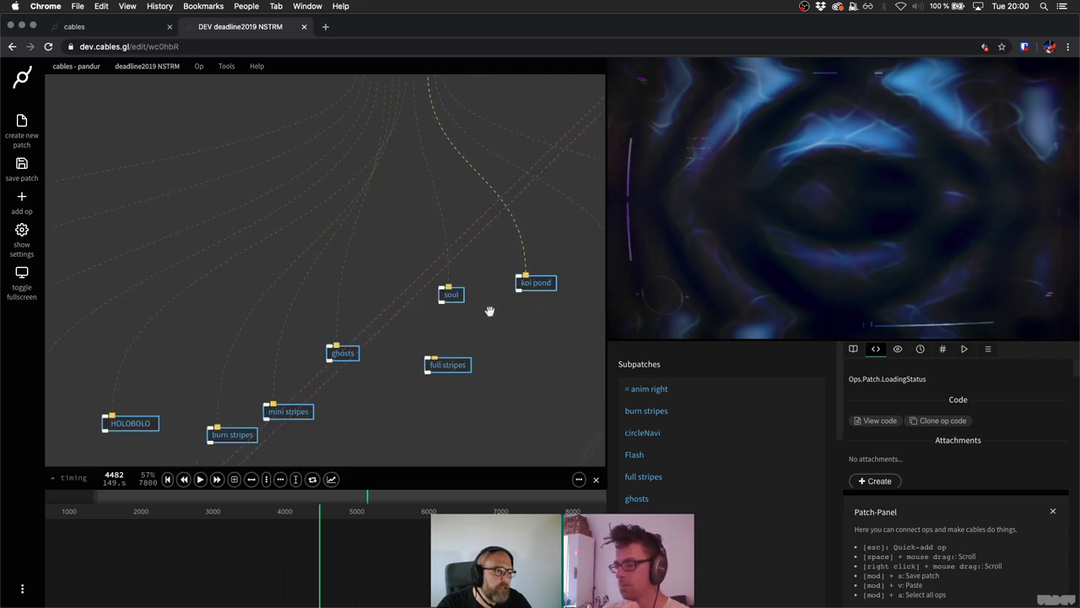
pyautogui.scroll(3, 485, 312)
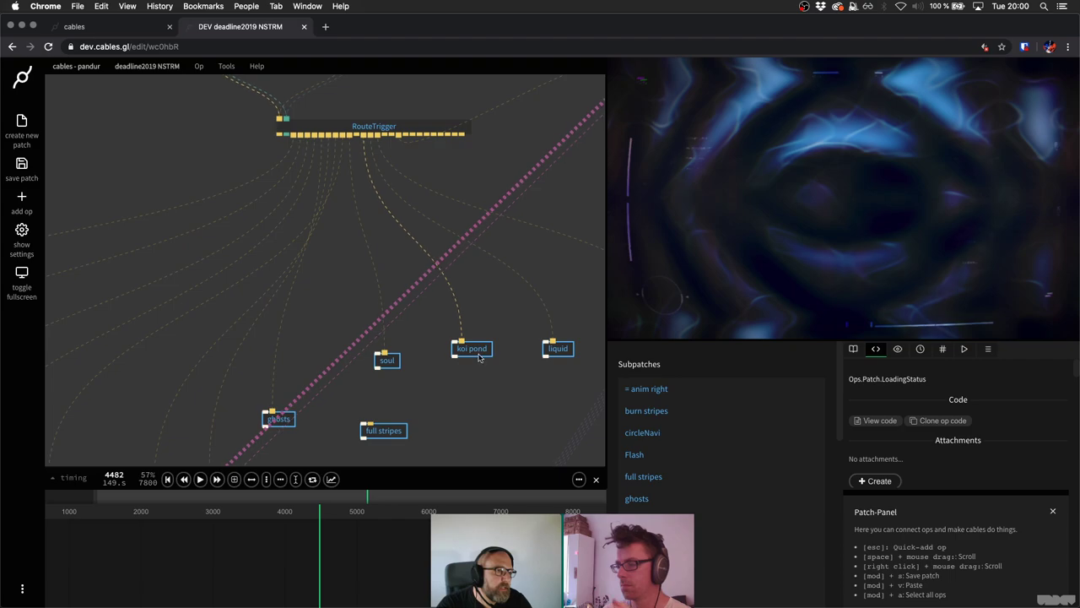
pyautogui.scroll(2, 478, 357)
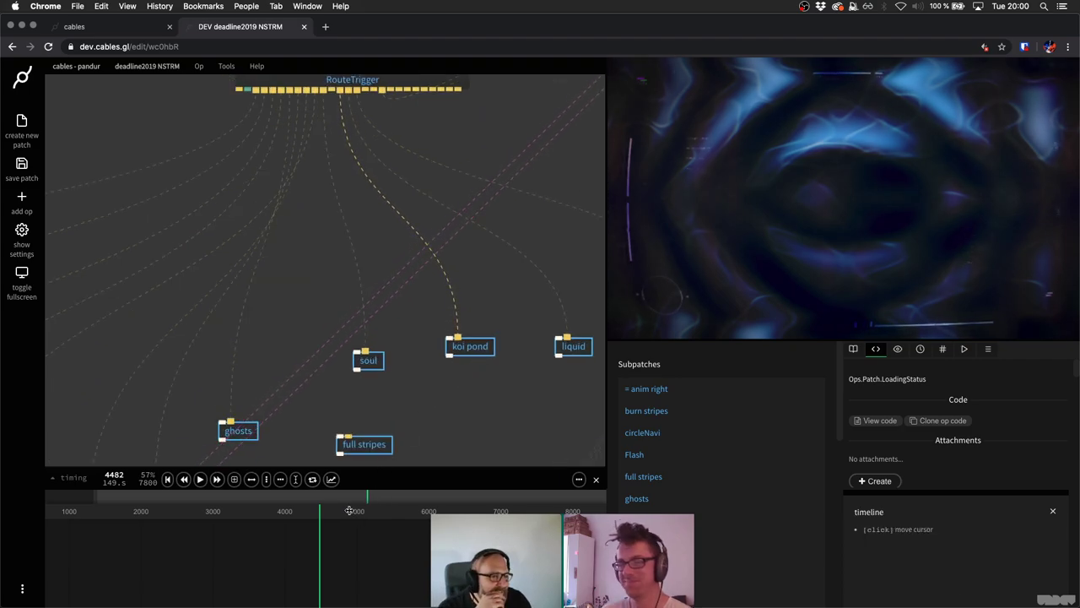
# Jump the playhead to about frames 5332, 2870, 1166 and finally 869 to preview scenes.
pyautogui.click(381, 511)
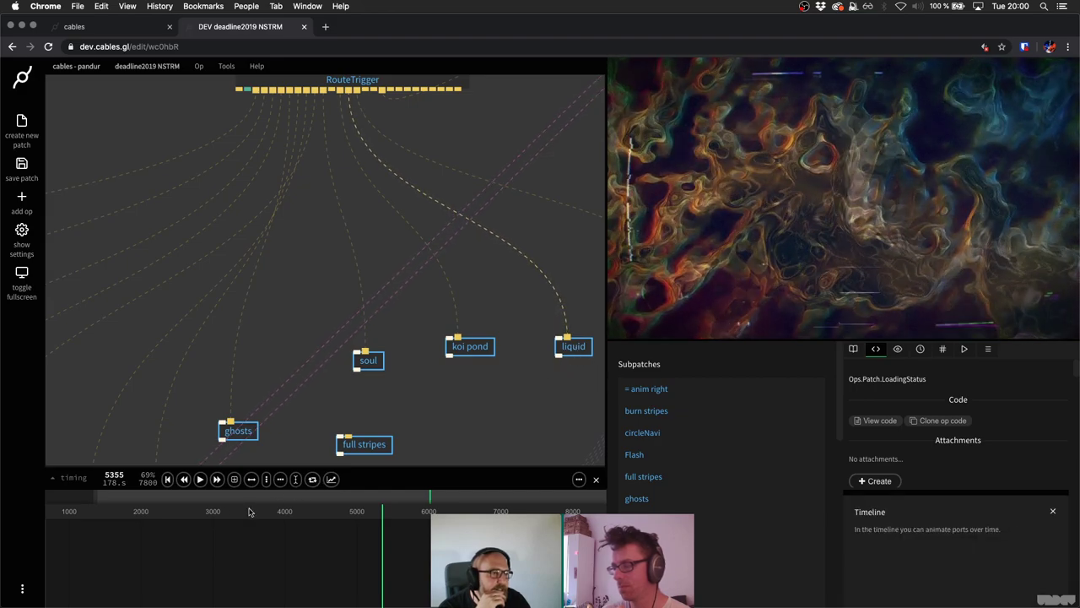
pyautogui.click(203, 512)
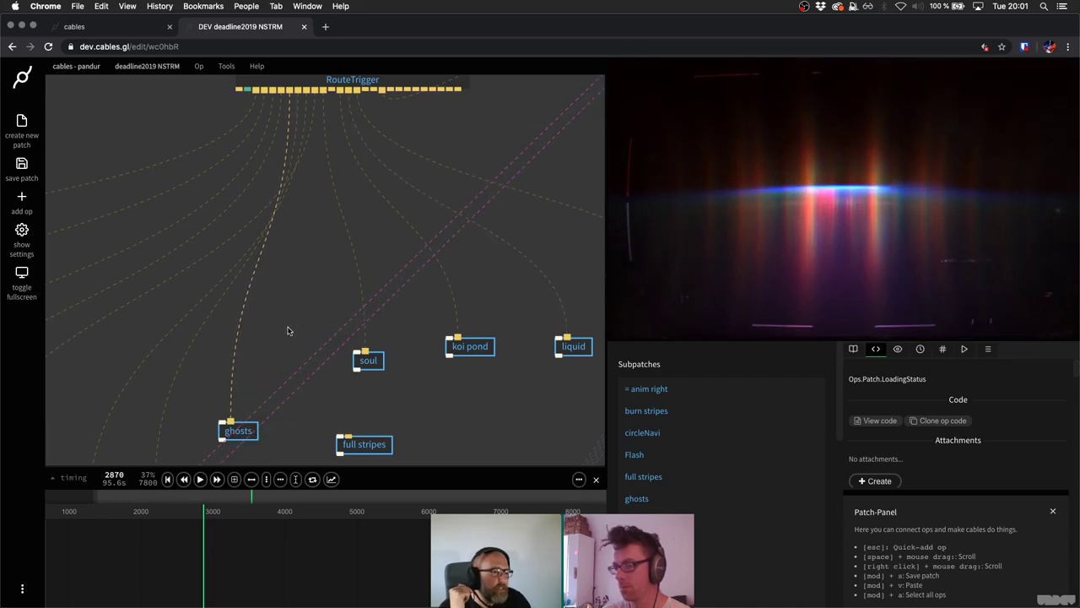
pyautogui.scroll(-3, 287, 330)
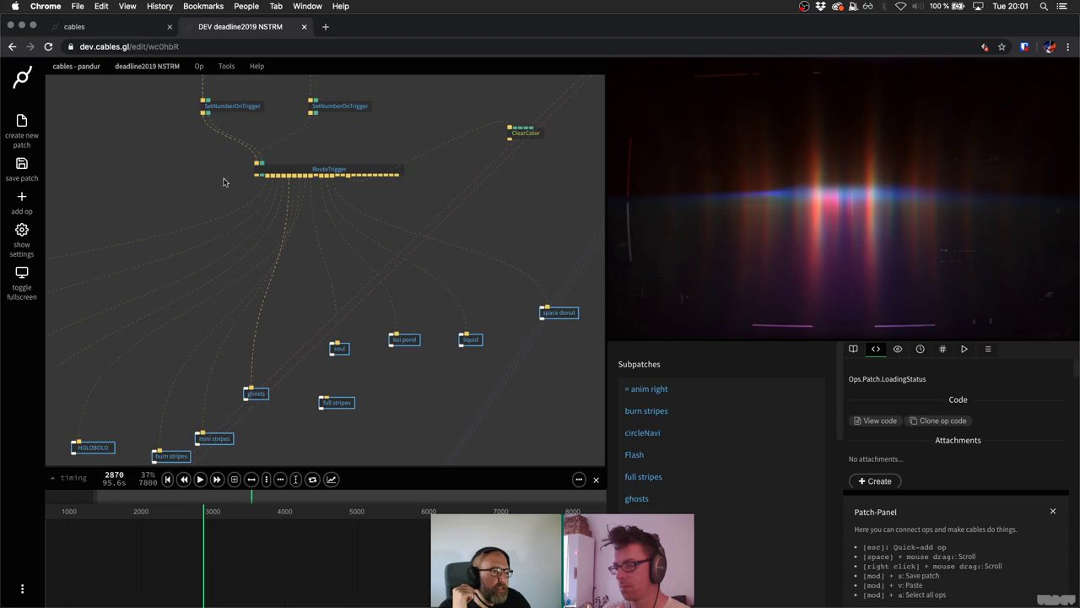
pyautogui.hscroll(-5, 348, 300)
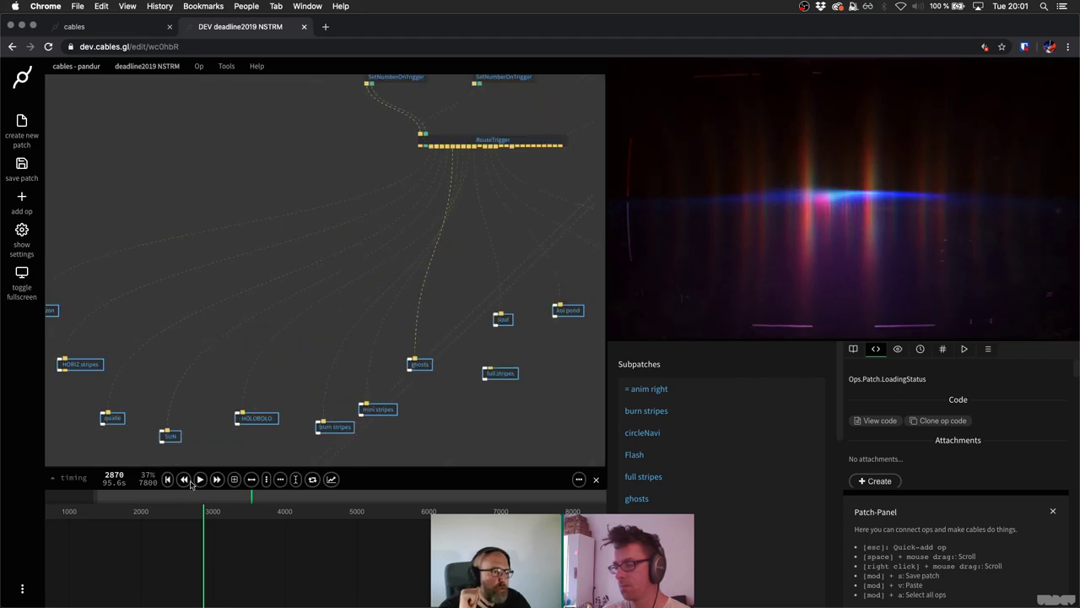
pyautogui.click(81, 510)
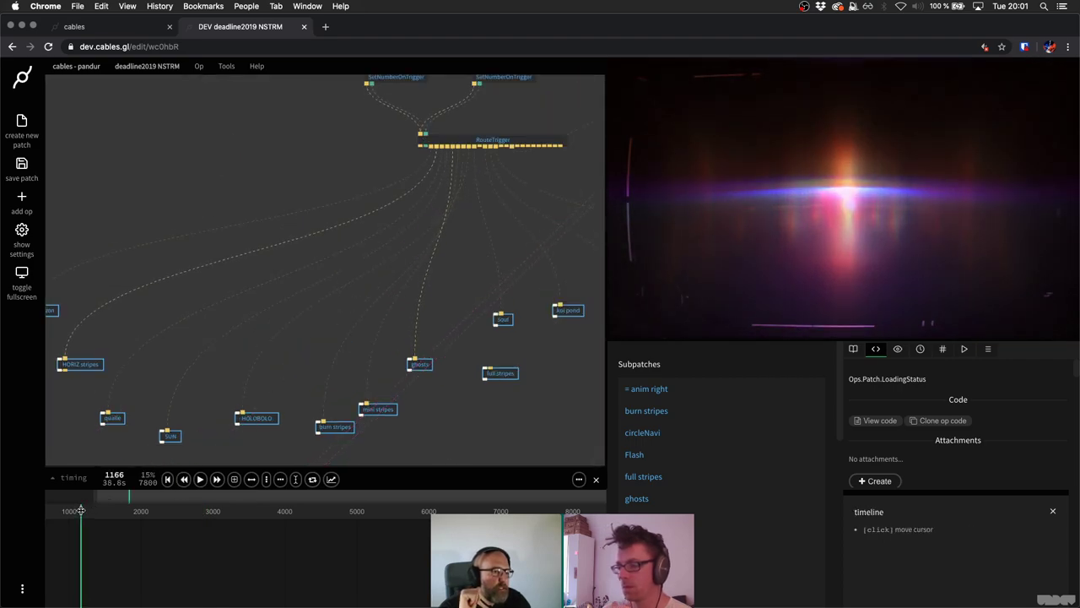
pyautogui.click(59, 512)
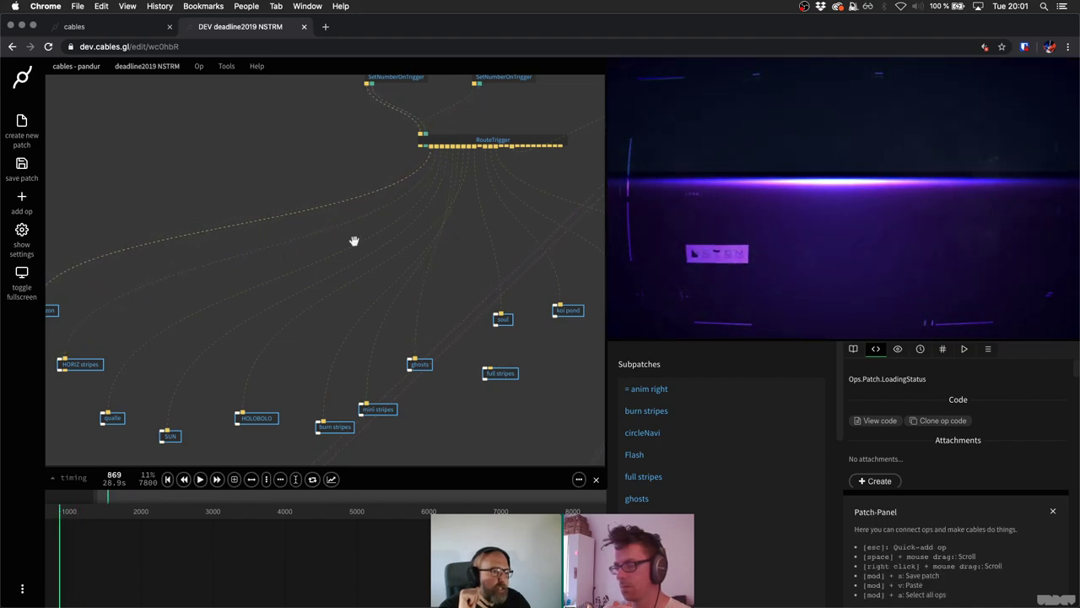
# Pan below RouteTrigger and select the koi pond subpatch op to show its settings.
pyautogui.scroll(2, 395, 262)
pyautogui.hscroll(-3, 395, 262)
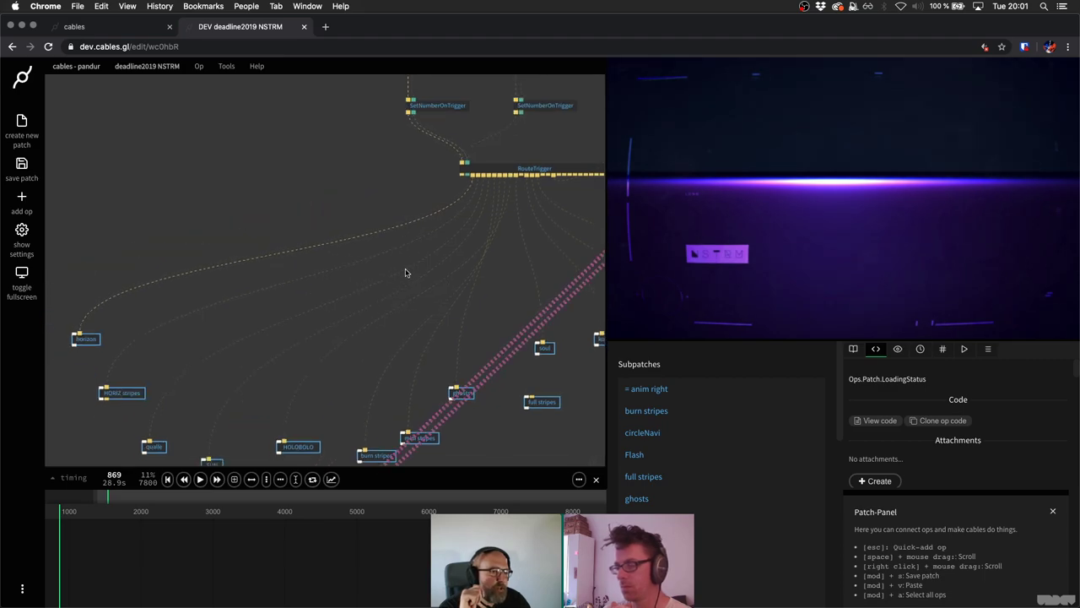
pyautogui.scroll(3, 367, 321)
pyautogui.hscroll(3, 366, 321)
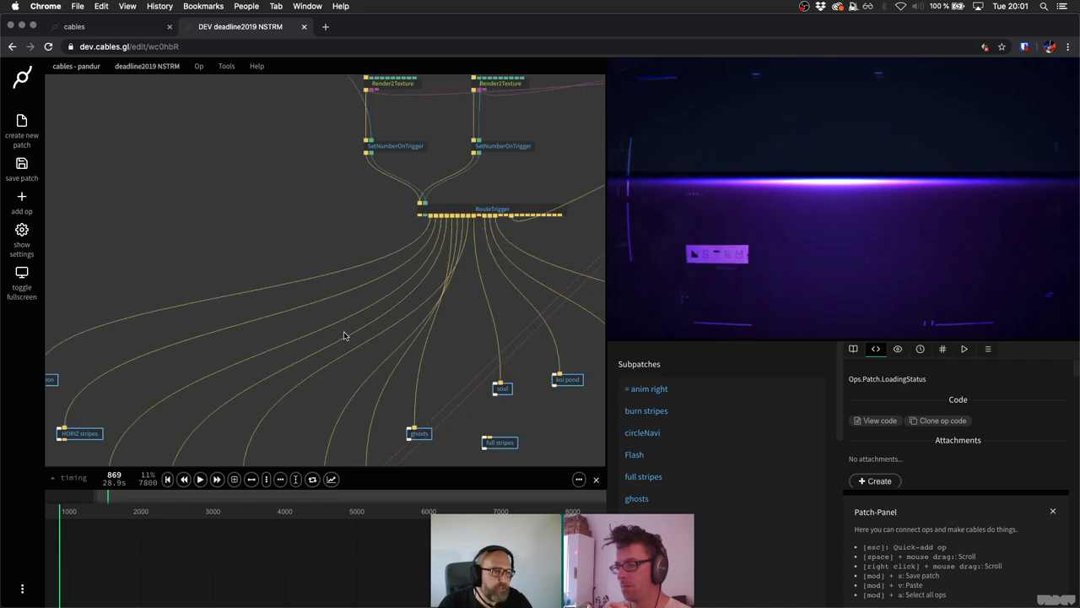
pyautogui.scroll(2, 443, 284)
pyautogui.hscroll(1, 443, 285)
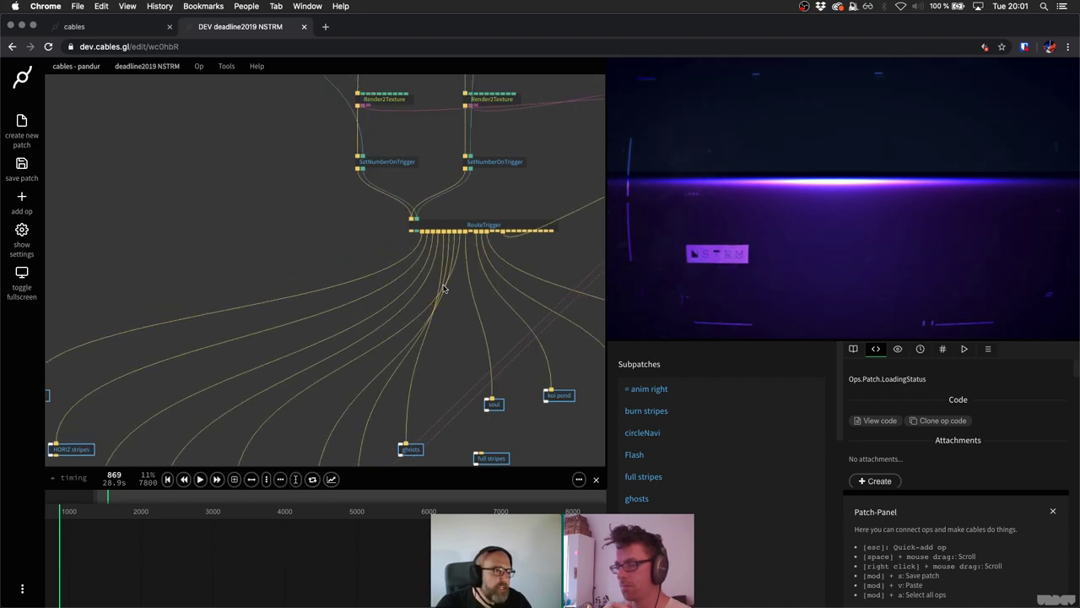
pyautogui.hscroll(3, 401, 382)
pyautogui.scroll(1, 401, 383)
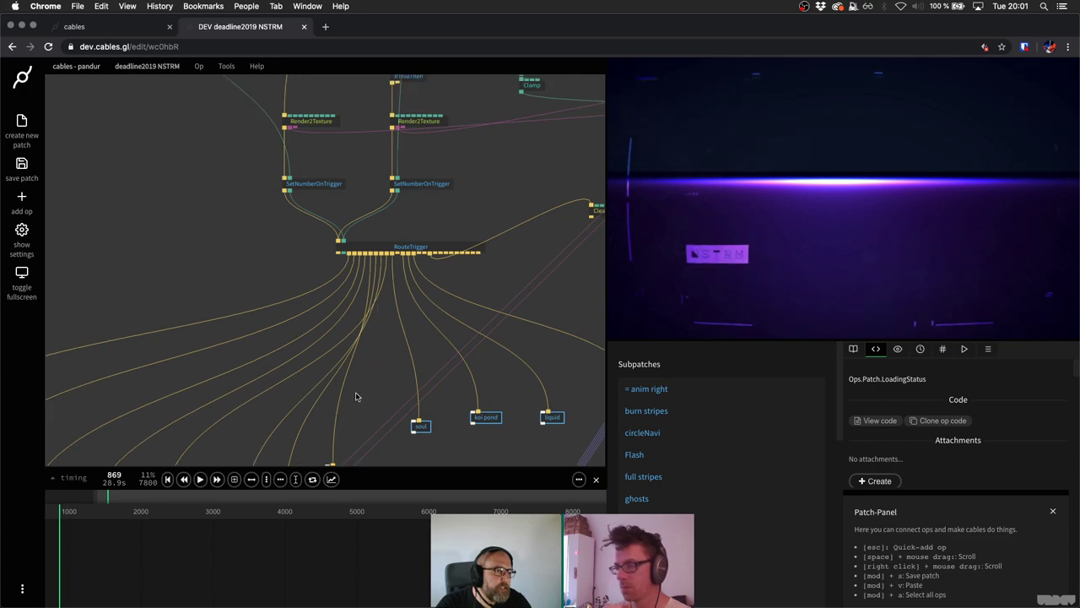
pyautogui.click(487, 417)
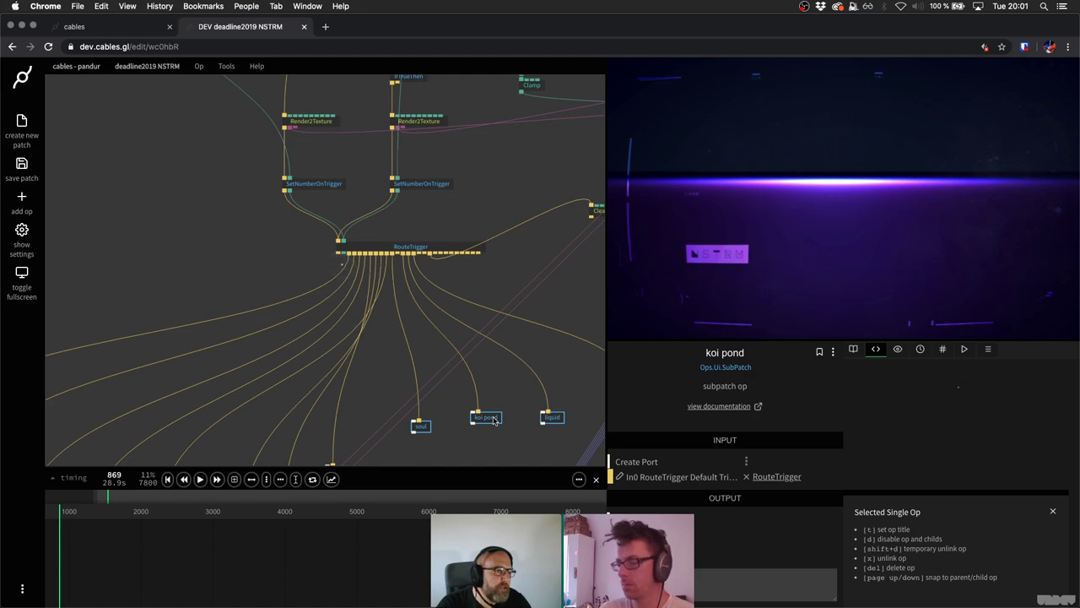
pyautogui.doubleClick(495, 419)
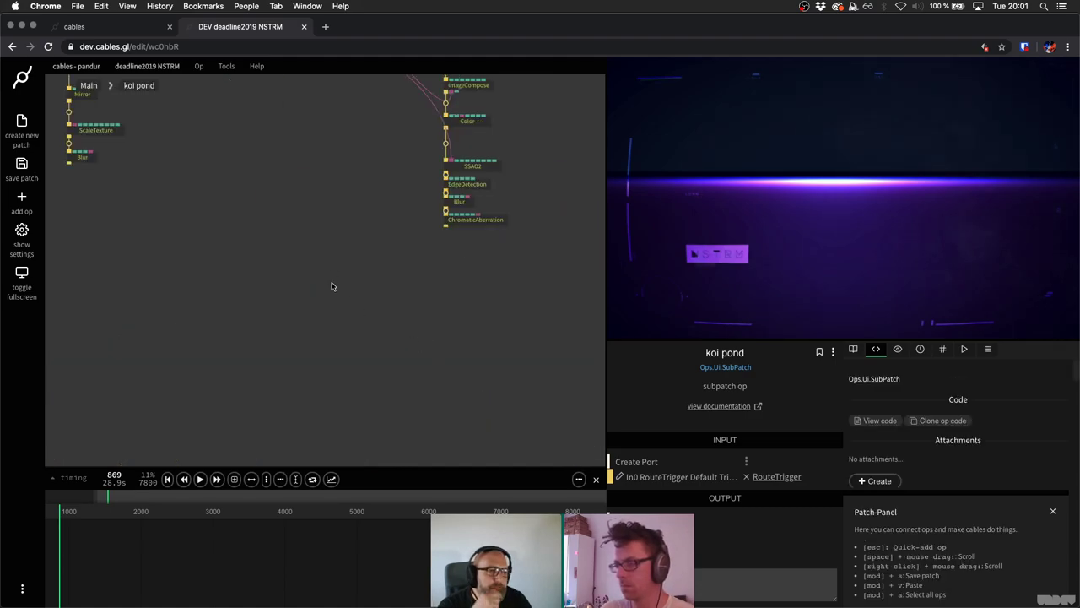
pyautogui.scroll(-5, 400, 370)
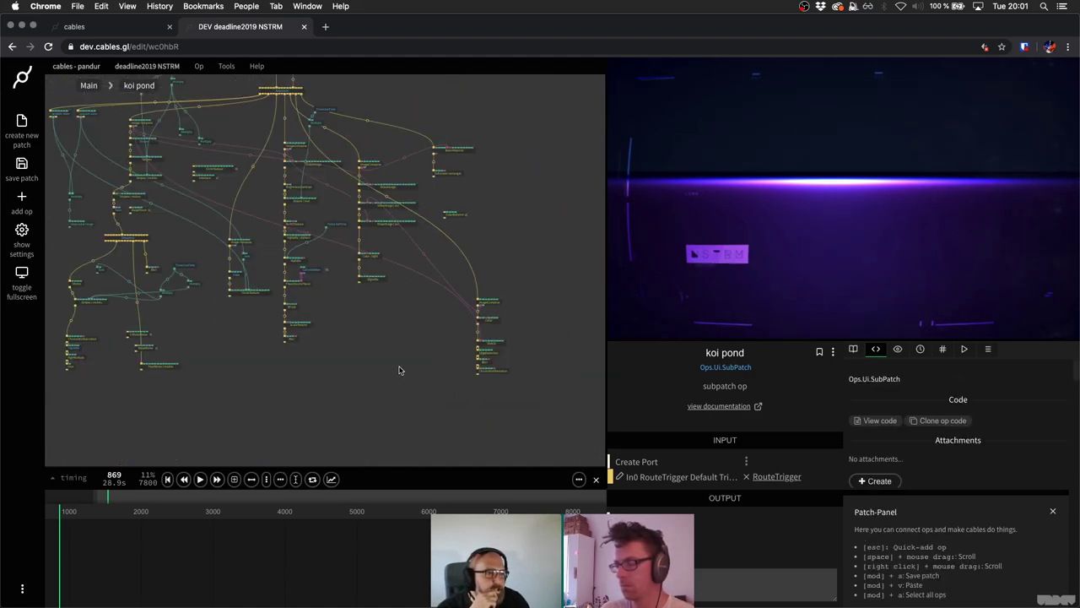
pyautogui.scroll(-2, 400, 370)
pyautogui.scroll(3, 492, 296)
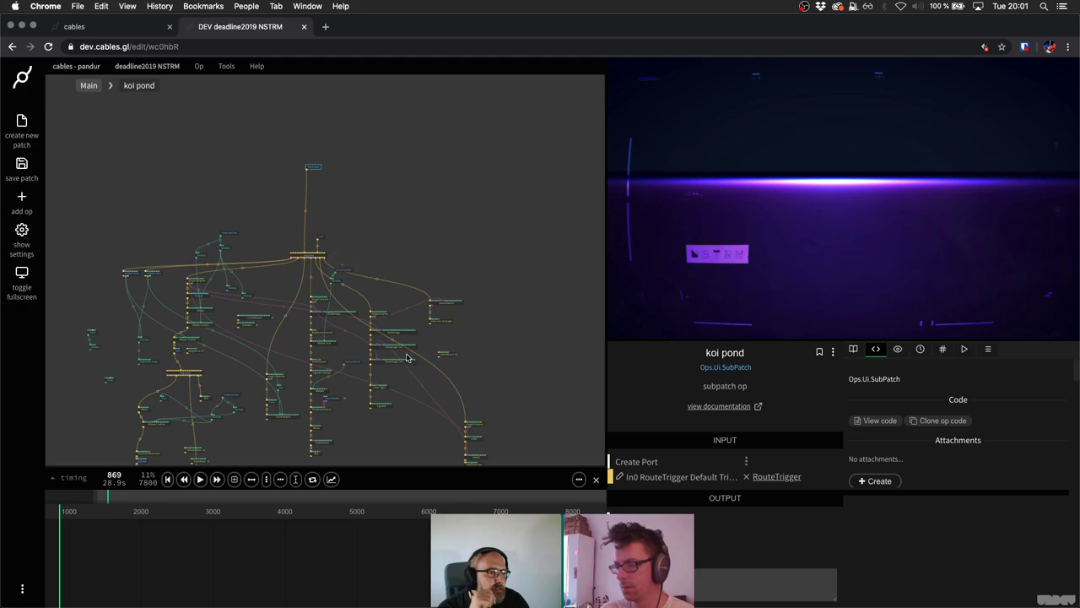
pyautogui.scroll(5, 407, 357)
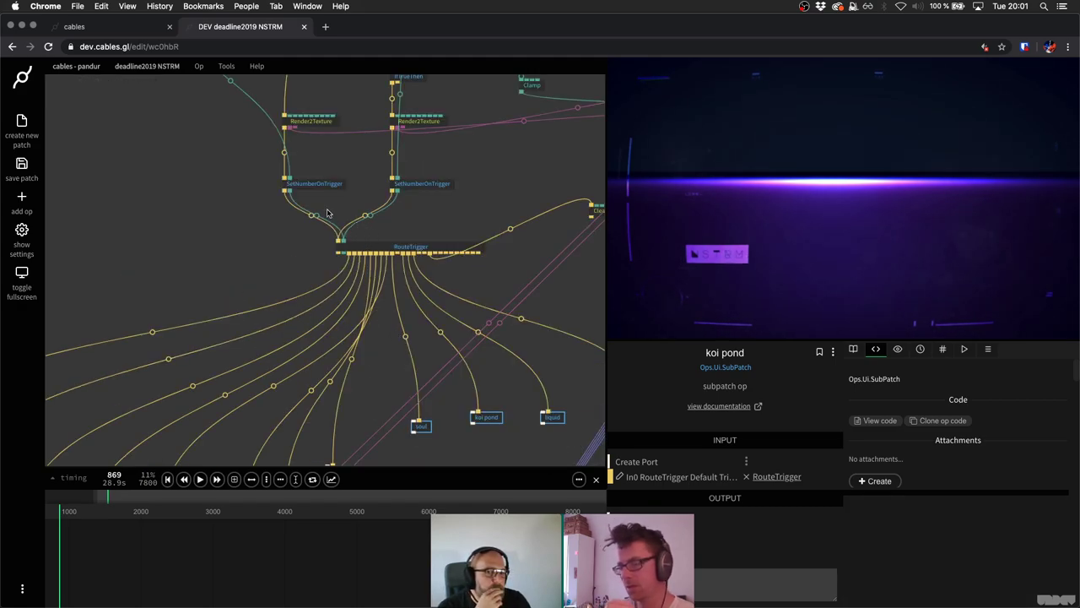
pyautogui.moveTo(328, 213); pyautogui.dragTo(306, 228)
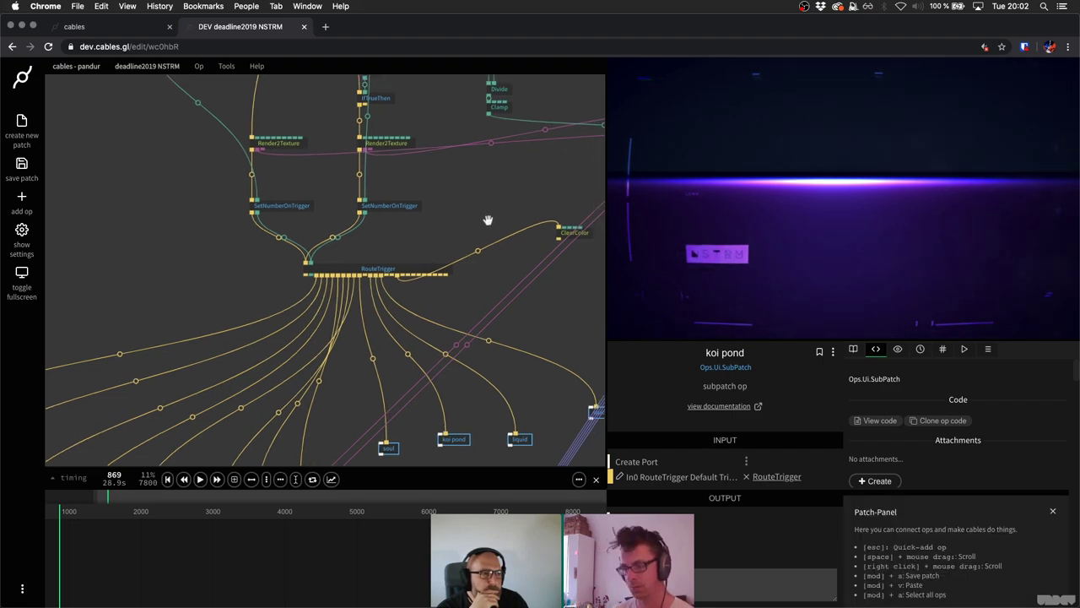
pyautogui.hscroll(3, 490, 220)
pyautogui.scroll(2, 489, 219)
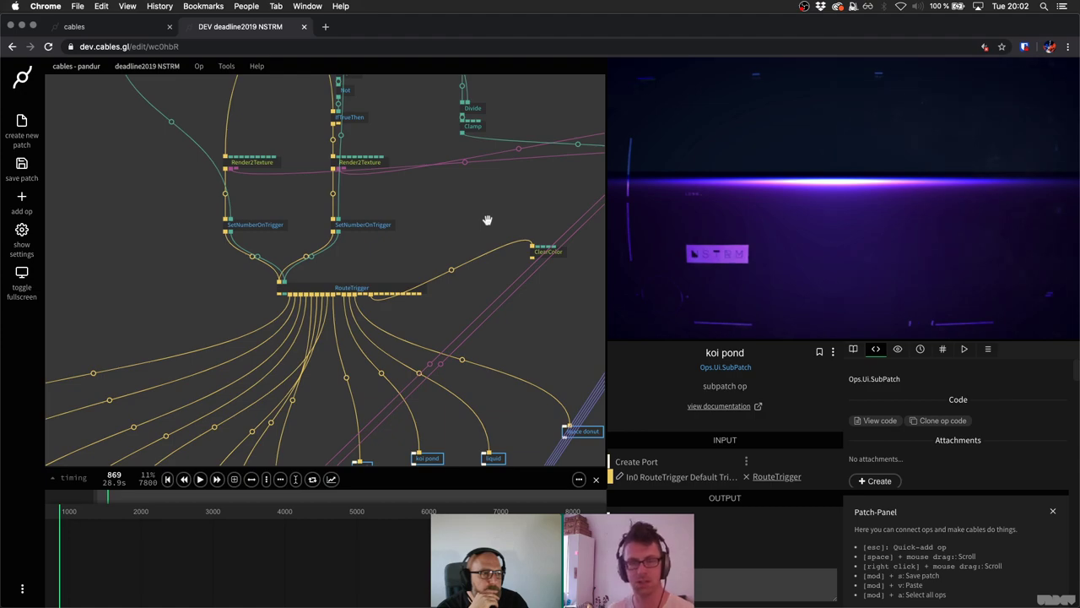
pyautogui.moveTo(487, 221); pyautogui.dragTo(425, 276)
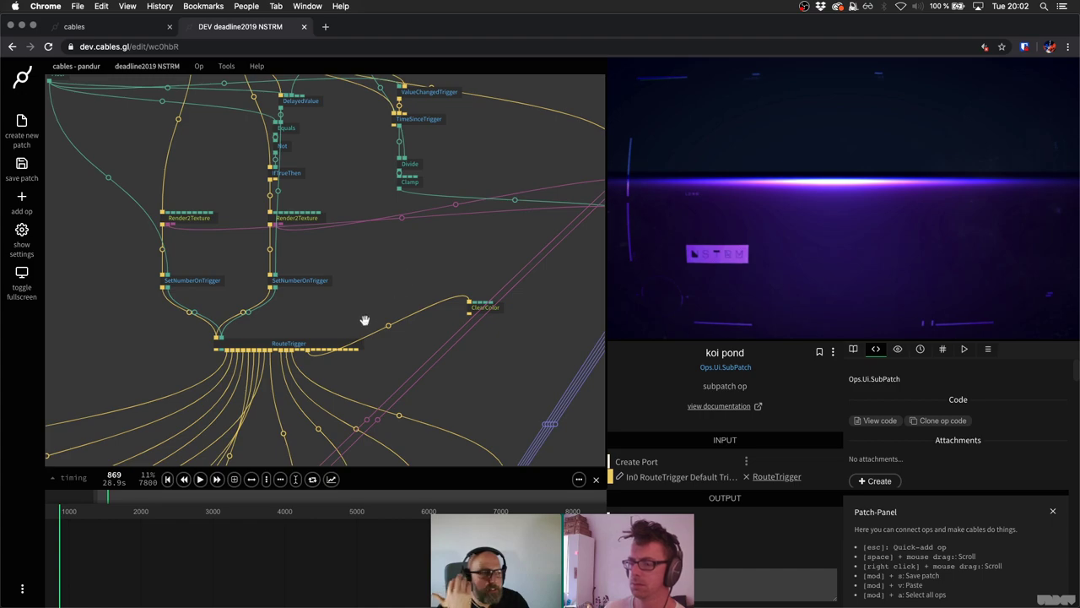
pyautogui.hscroll(5, 365, 321)
pyautogui.scroll(4, 365, 321)
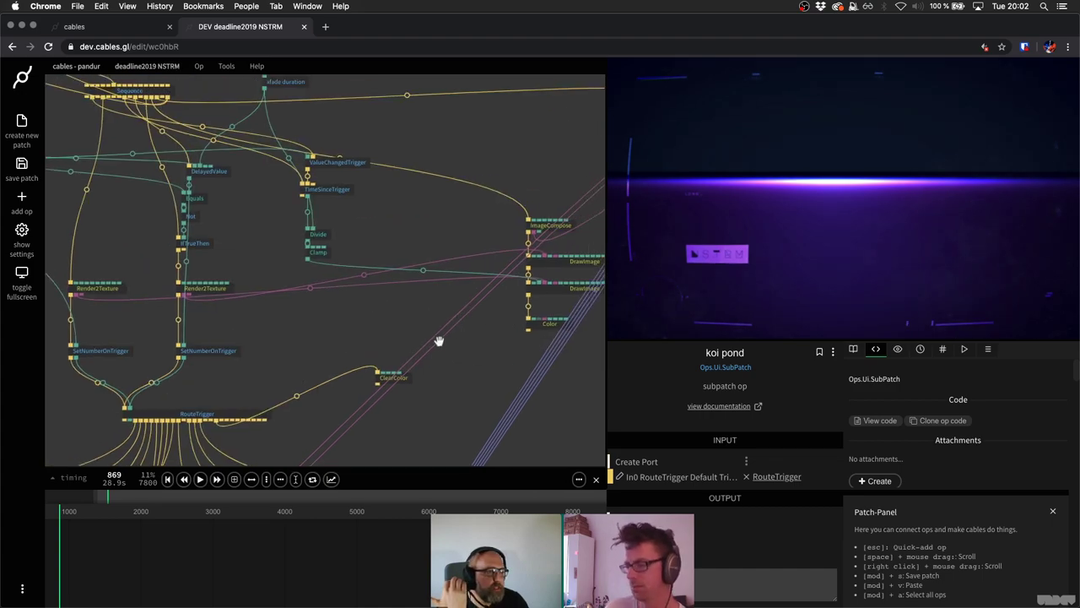
pyautogui.hscroll(5, 439, 340)
# Change the Color overlay op's green (g) value, then deselect it.
pyautogui.click(436, 319)
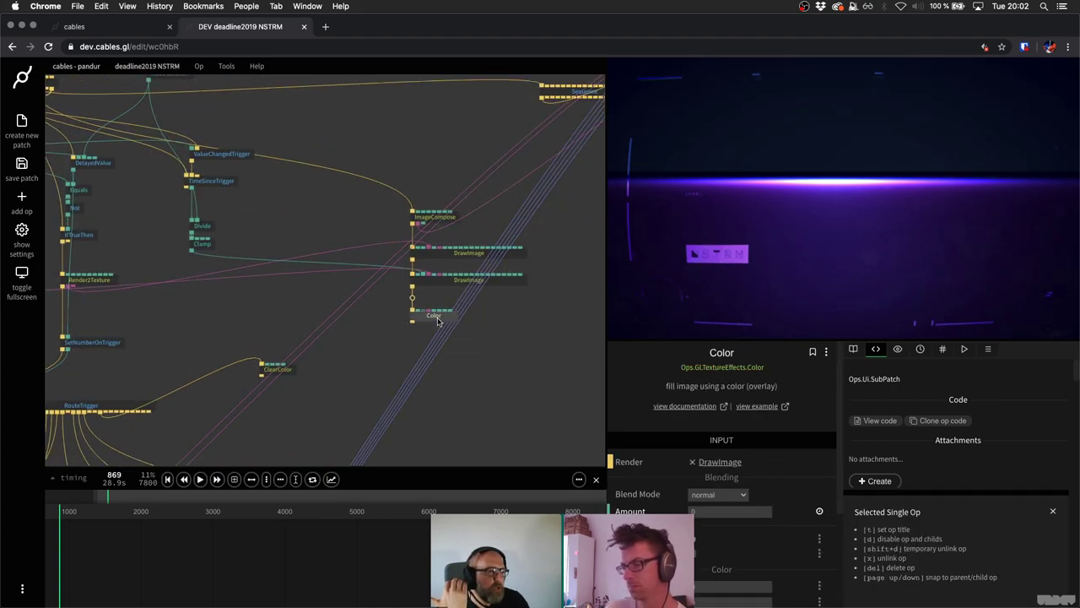
pyautogui.scroll(-1, 714, 562)
pyautogui.click(713, 567)
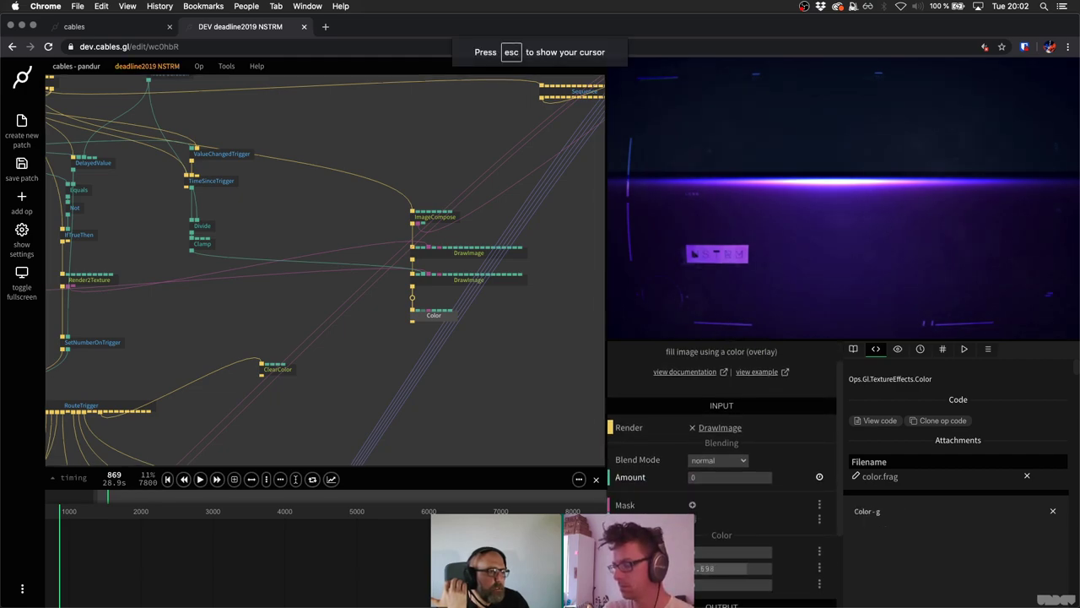
pyautogui.moveTo(713, 567); pyautogui.dragTo(713, 567)
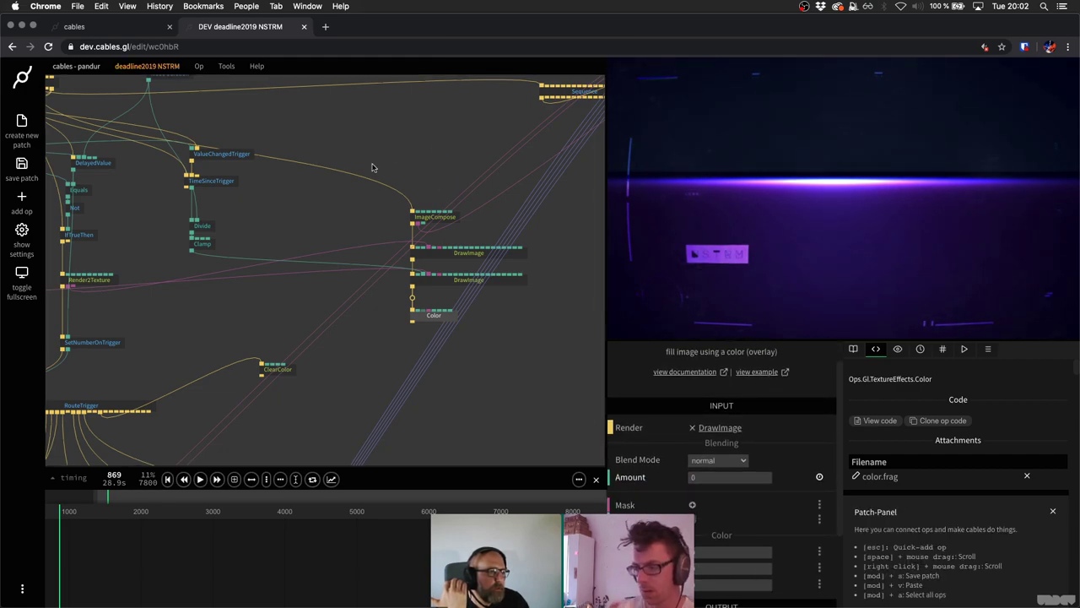
pyautogui.click(478, 360)
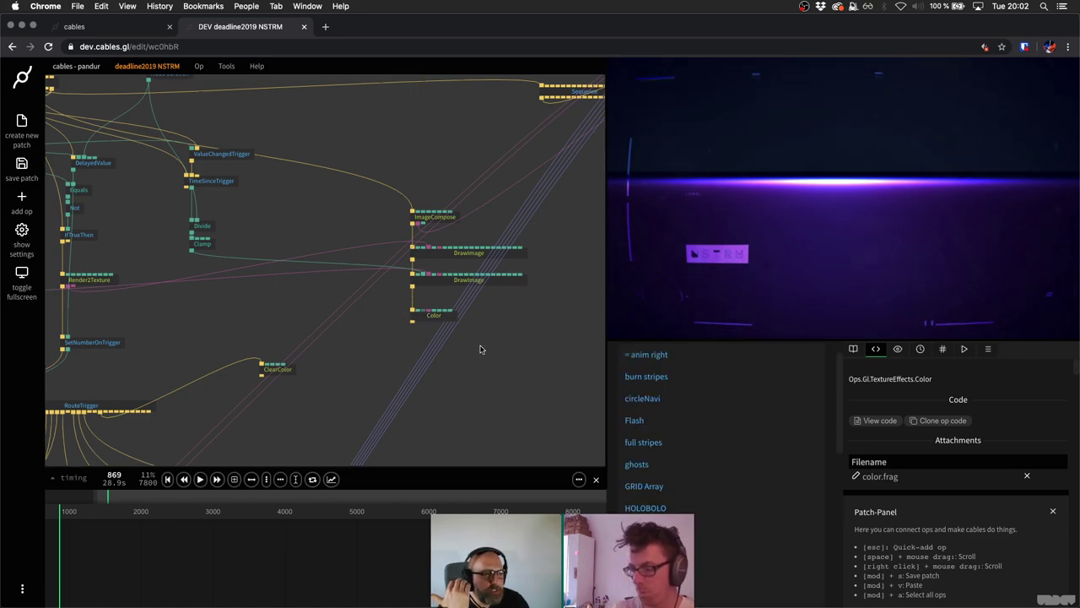
pyautogui.hscroll(-5, 316, 318)
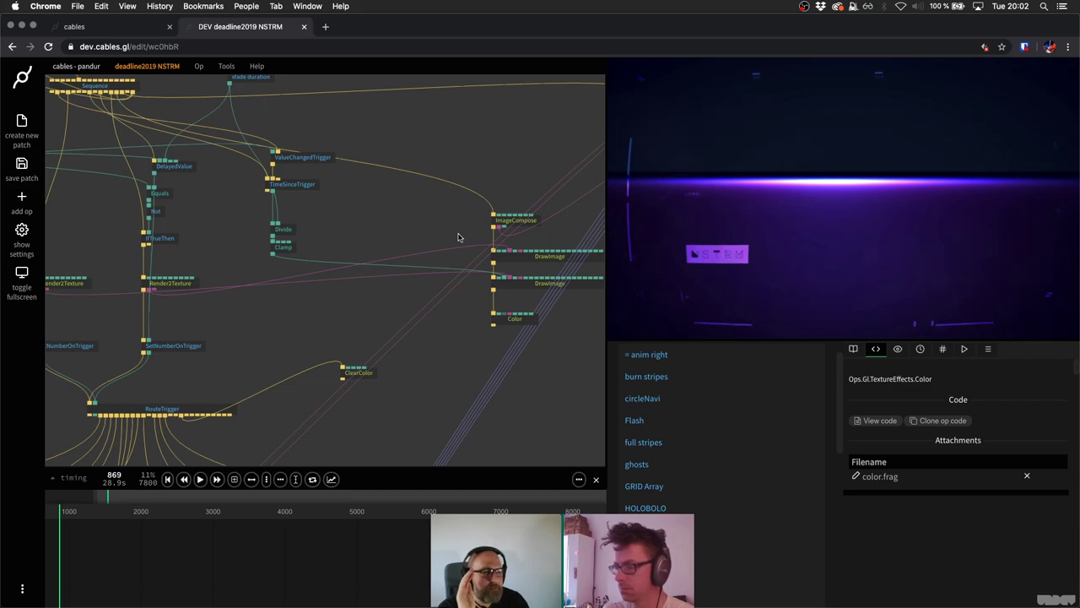
# Recentre the patch network and briefly select the lower and upper-left op groups.
pyautogui.scroll(-5, 457, 237)
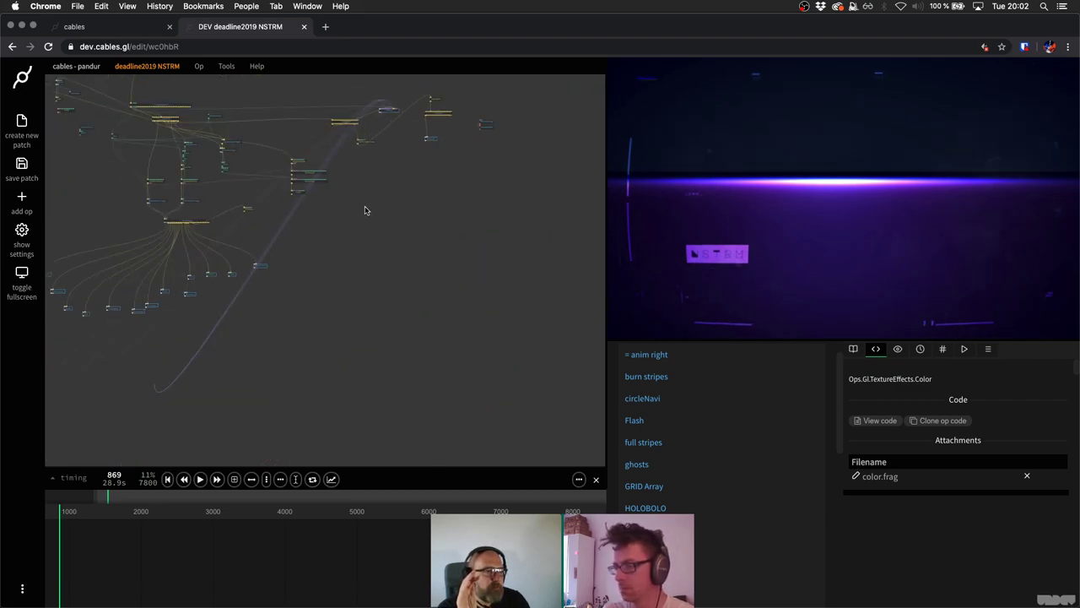
pyautogui.moveTo(364, 211); pyautogui.dragTo(501, 290)
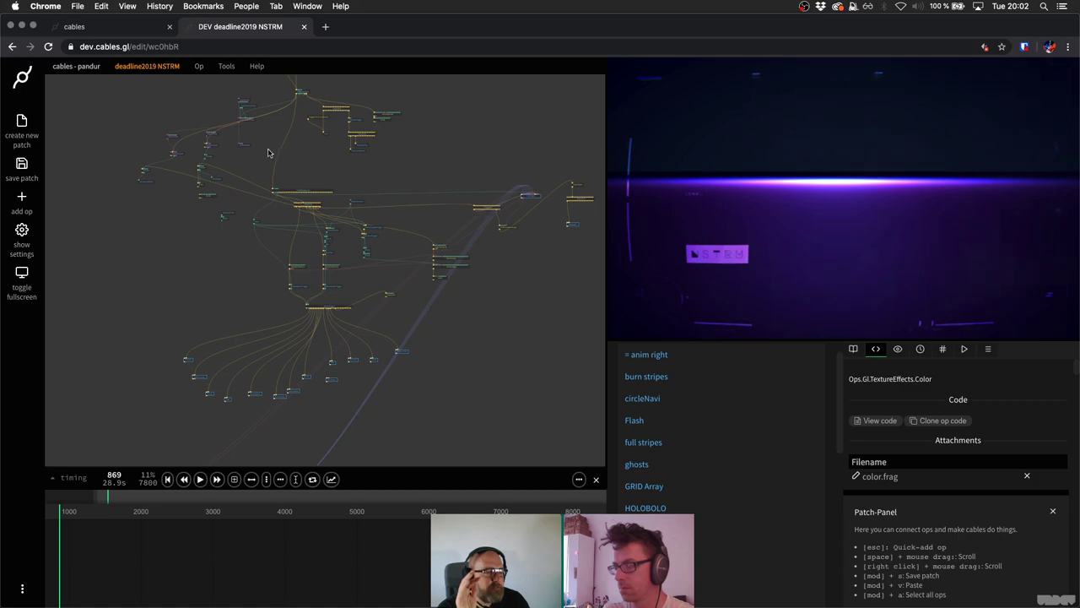
pyautogui.scroll(1, 269, 153)
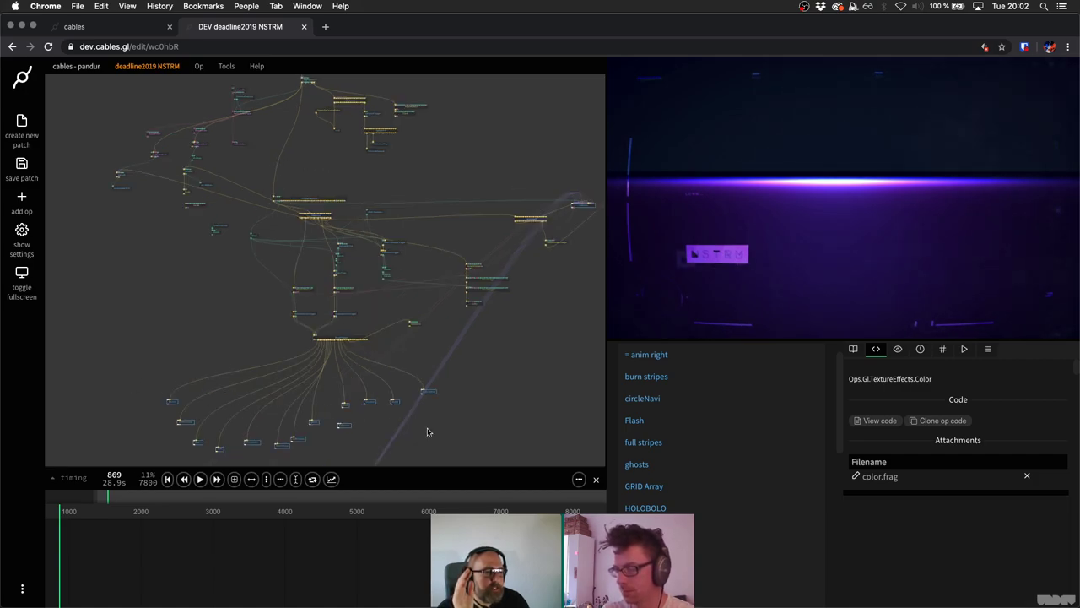
pyautogui.moveTo(187, 392); pyautogui.dragTo(155, 381)
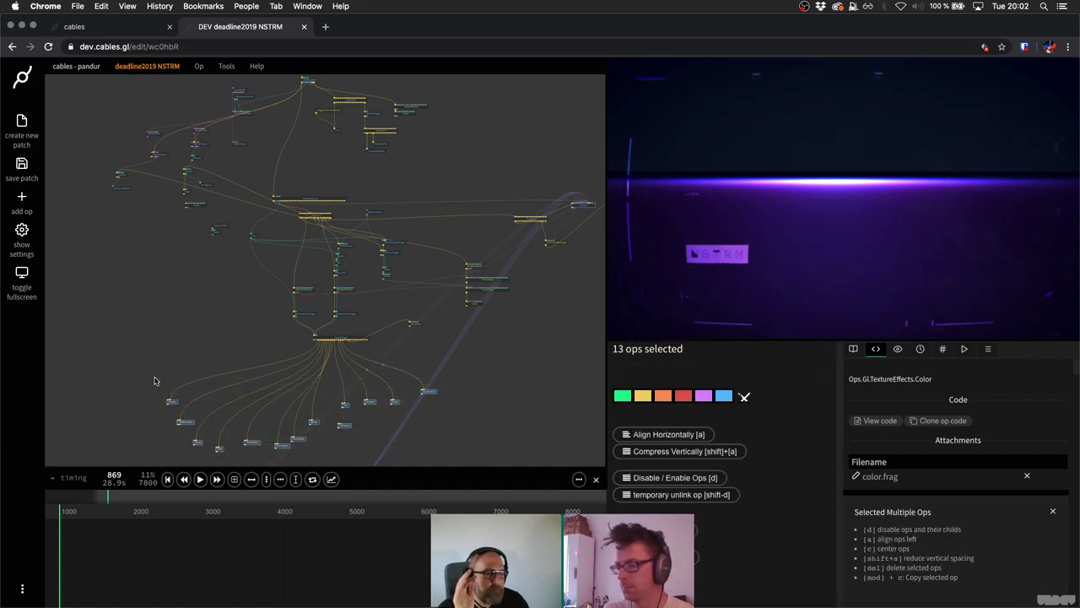
pyautogui.click(156, 381)
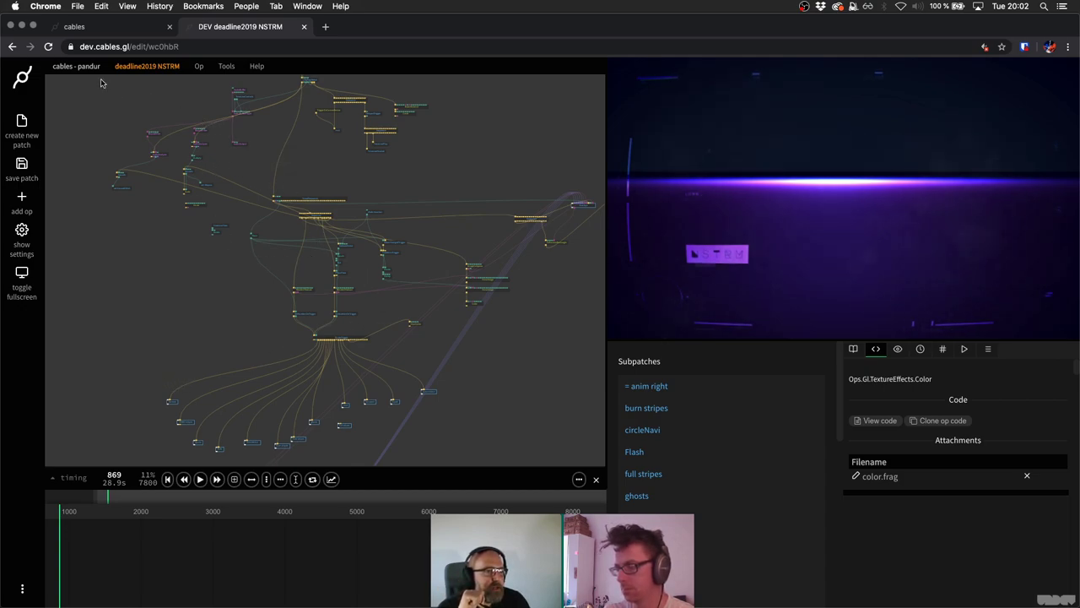
pyautogui.moveTo(129, 100); pyautogui.dragTo(260, 237)
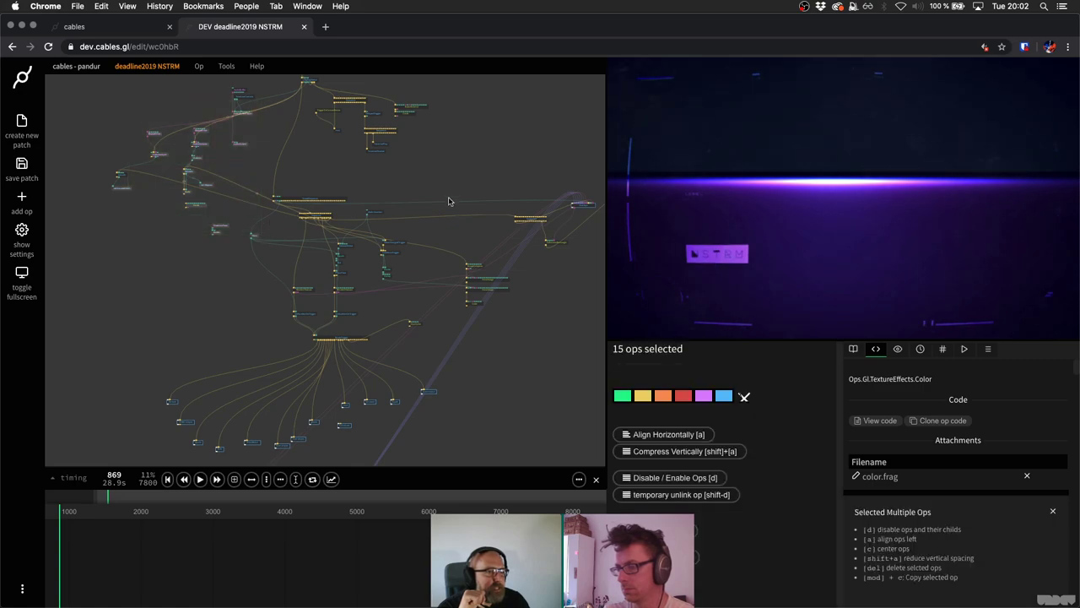
pyautogui.click(456, 207)
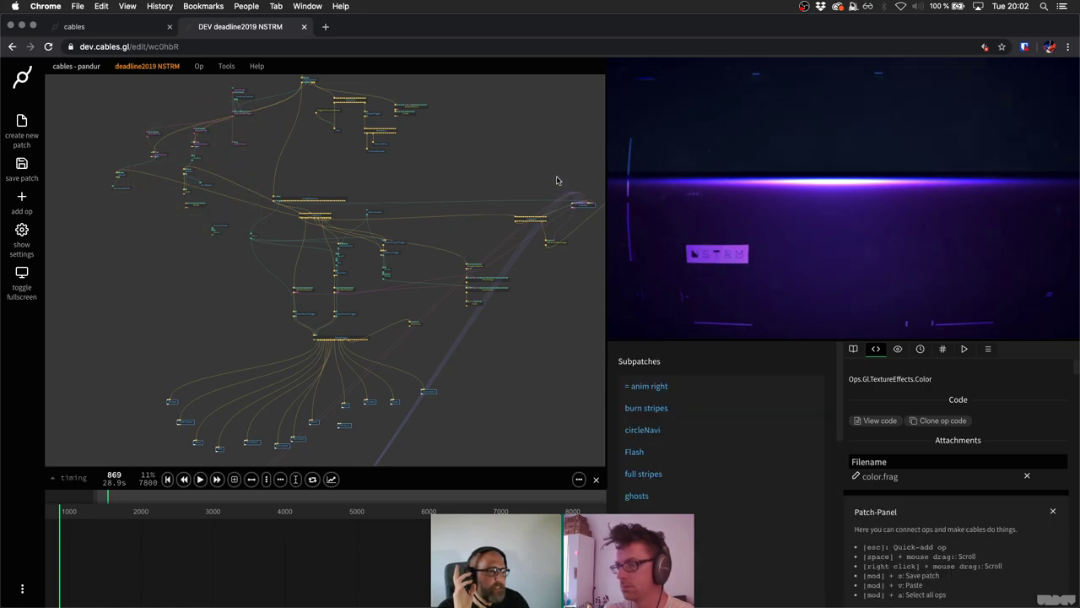
pyautogui.click(586, 206)
pyautogui.click(589, 211)
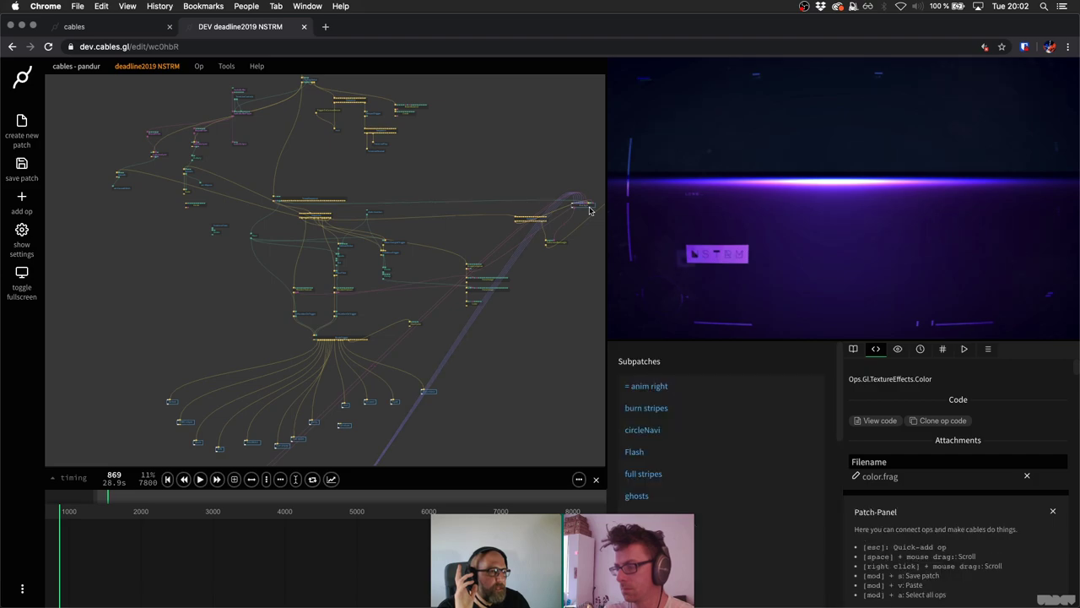
# Pan to the Overlays subpatch and select it to show its input ports.
pyautogui.hscroll(3, 591, 210)
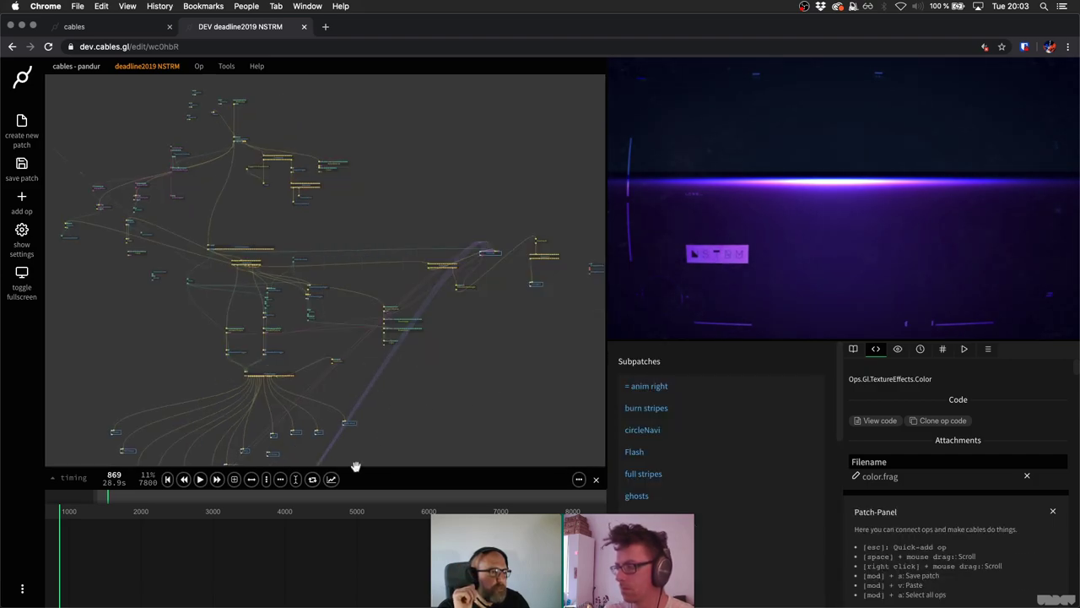
pyautogui.hscroll(5, 403, 352)
pyautogui.scroll(-5, 320, 356)
pyautogui.hscroll(-5, 320, 355)
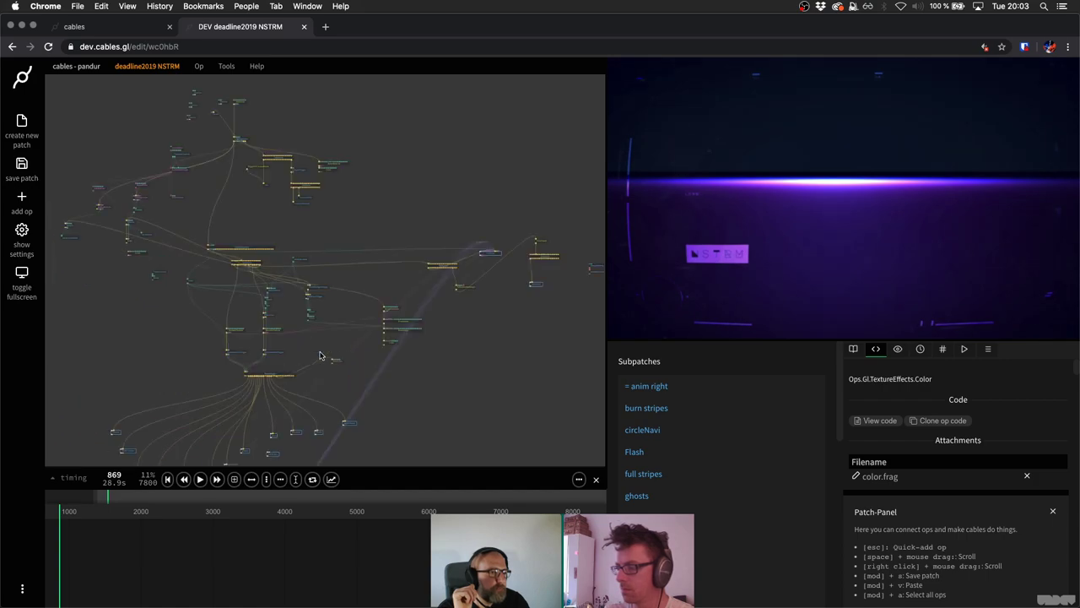
pyautogui.click(494, 255)
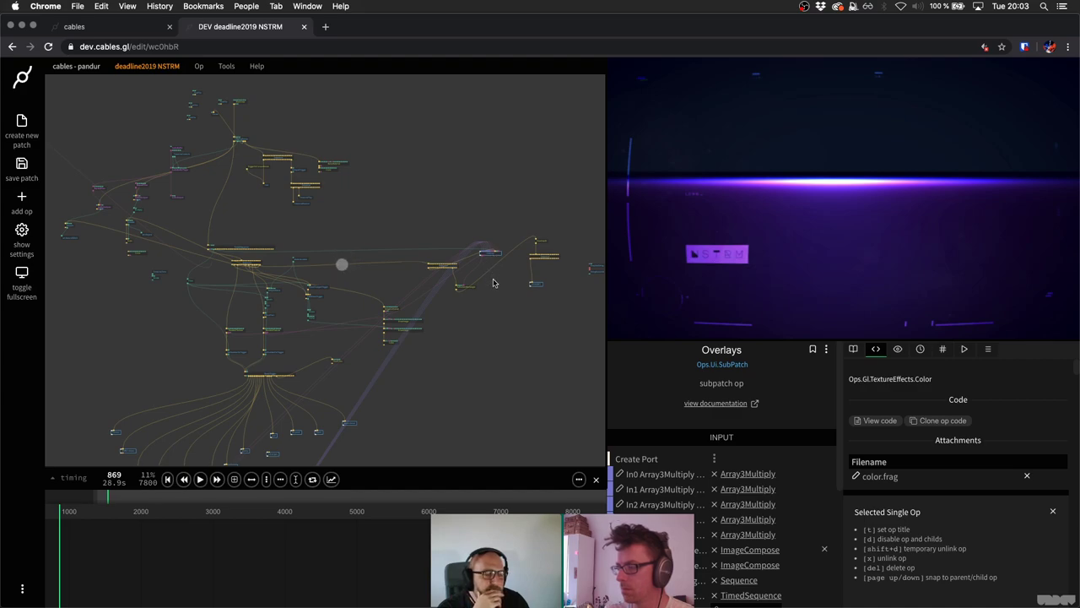
# Enter the Overlays subpatch and zoom and pan around its inner op network.
pyautogui.doubleClick(482, 282)
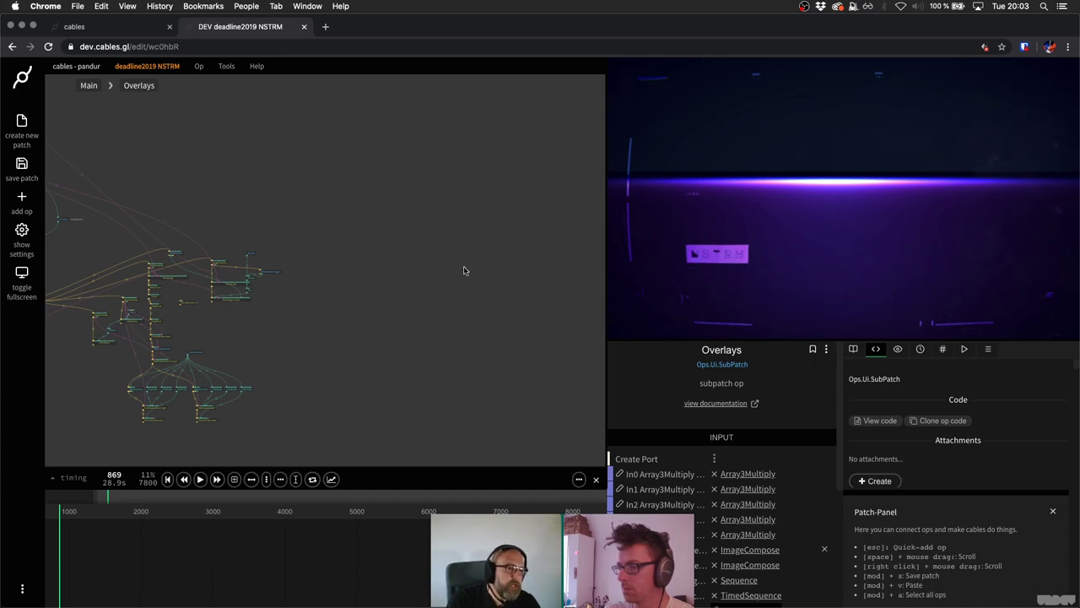
pyautogui.scroll(3, 463, 267)
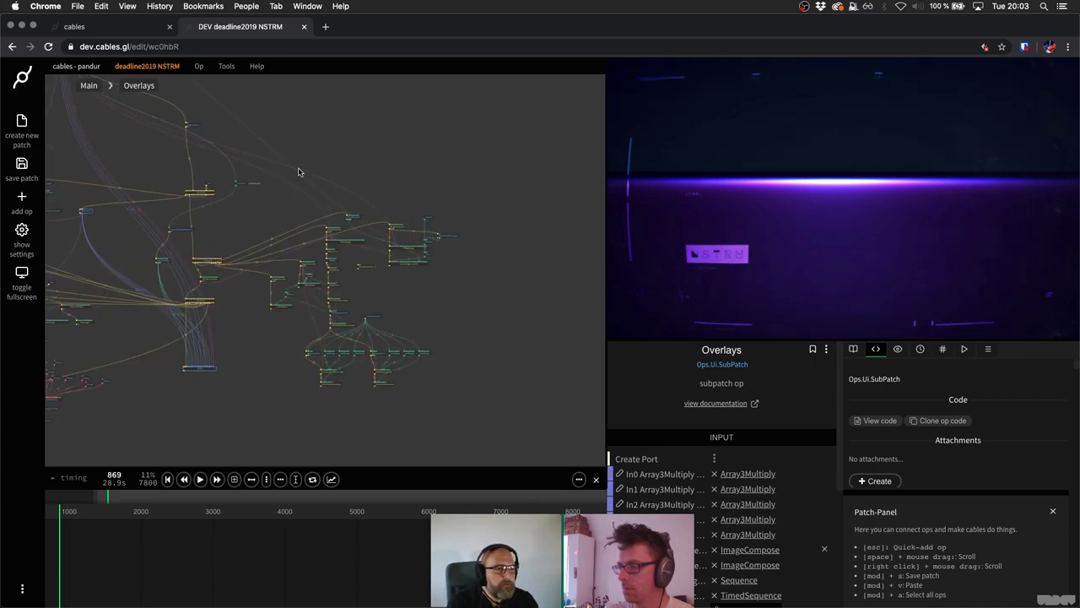
pyautogui.hscroll(-3, 364, 200)
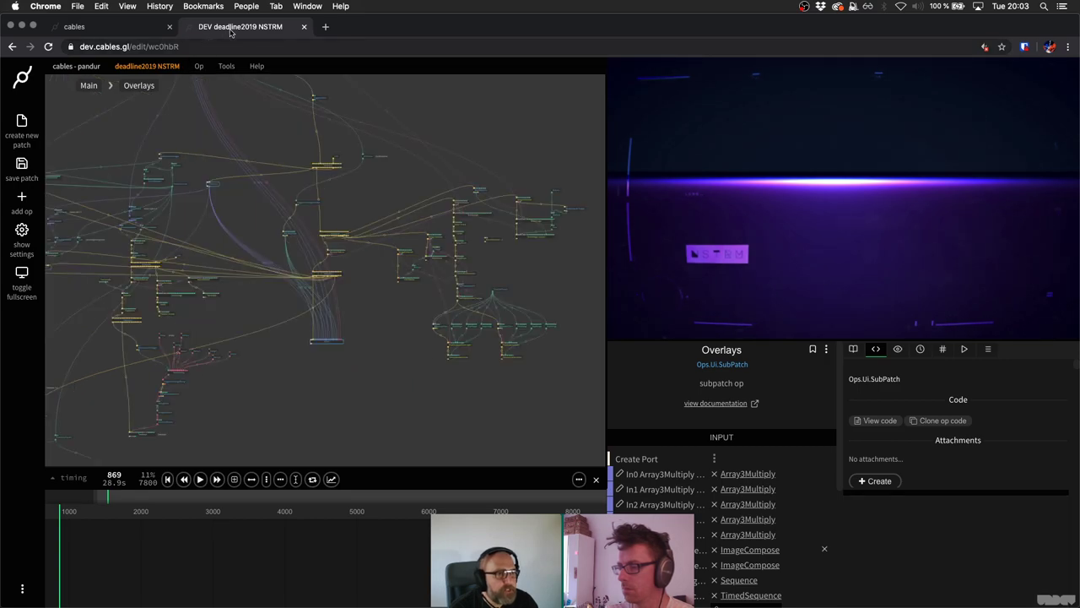
# Close the NSTRM patch without saving and go to the home page's Create menu.
pyautogui.click(304, 28)
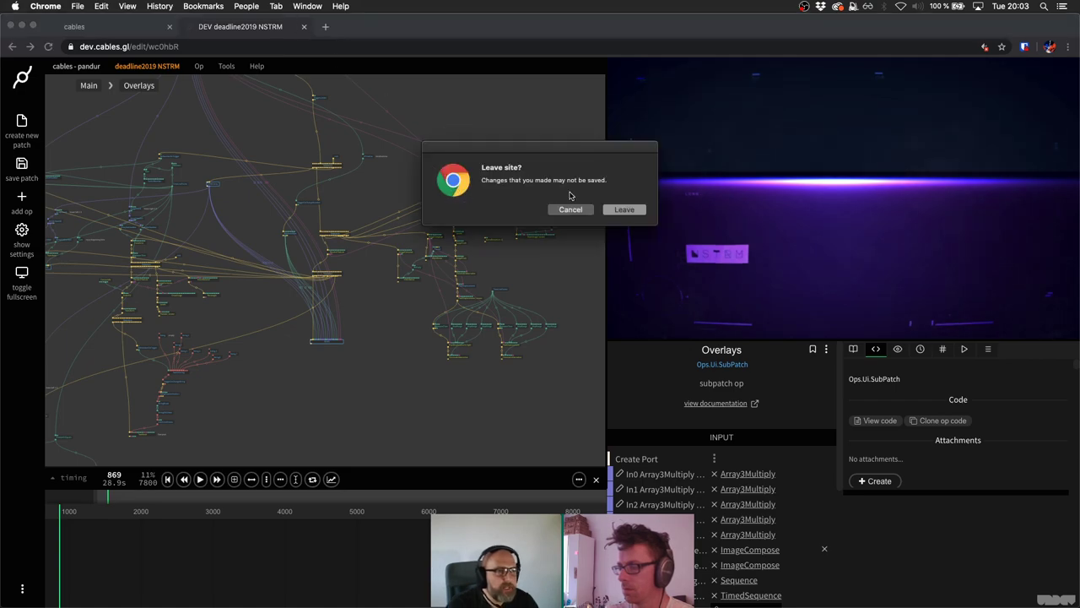
pyautogui.click(624, 210)
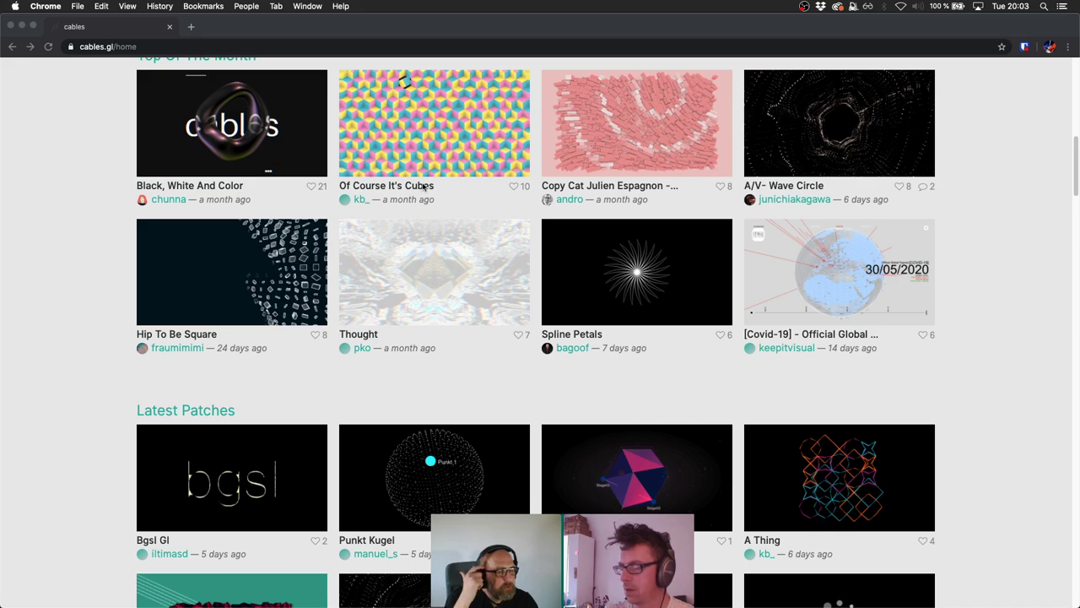
pyautogui.scroll(15, 425, 185)
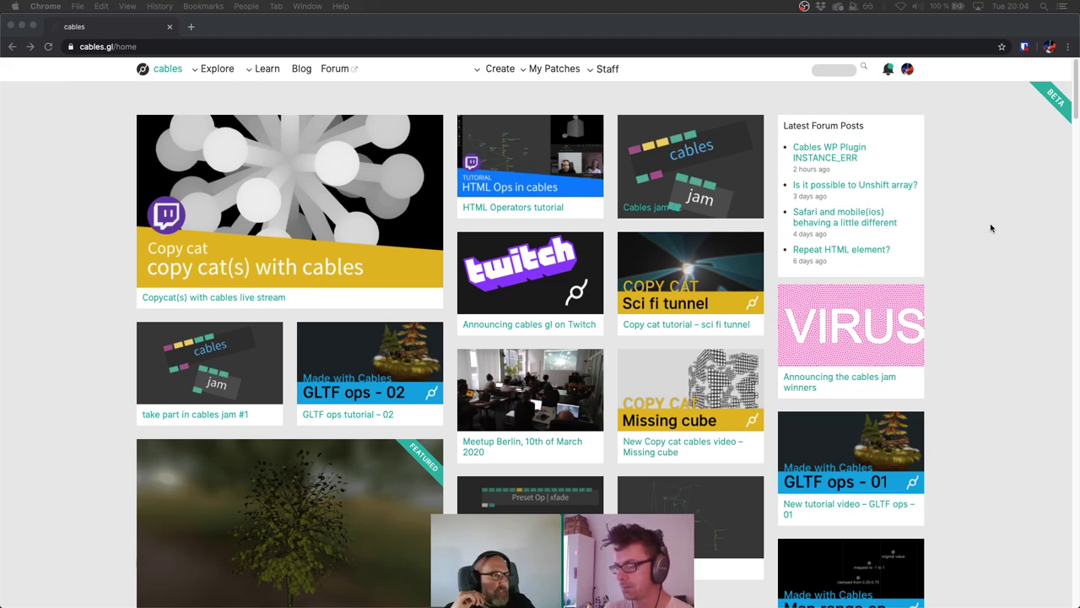
pyautogui.moveTo(498, 72)
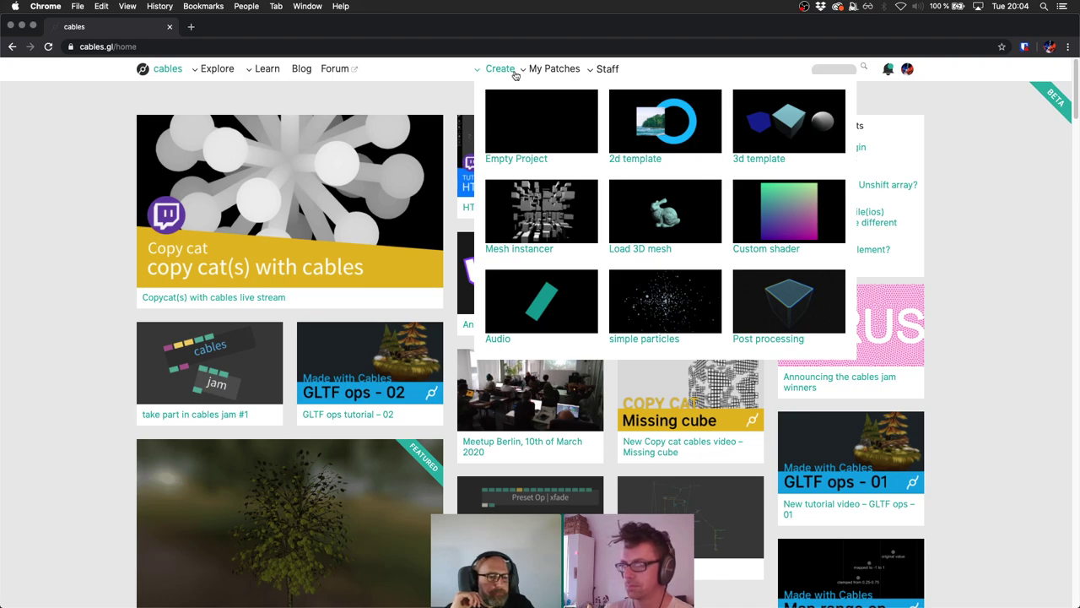
# Start an empty project and add a MainLoop op near the top of the canvas.
pyautogui.click(520, 119)
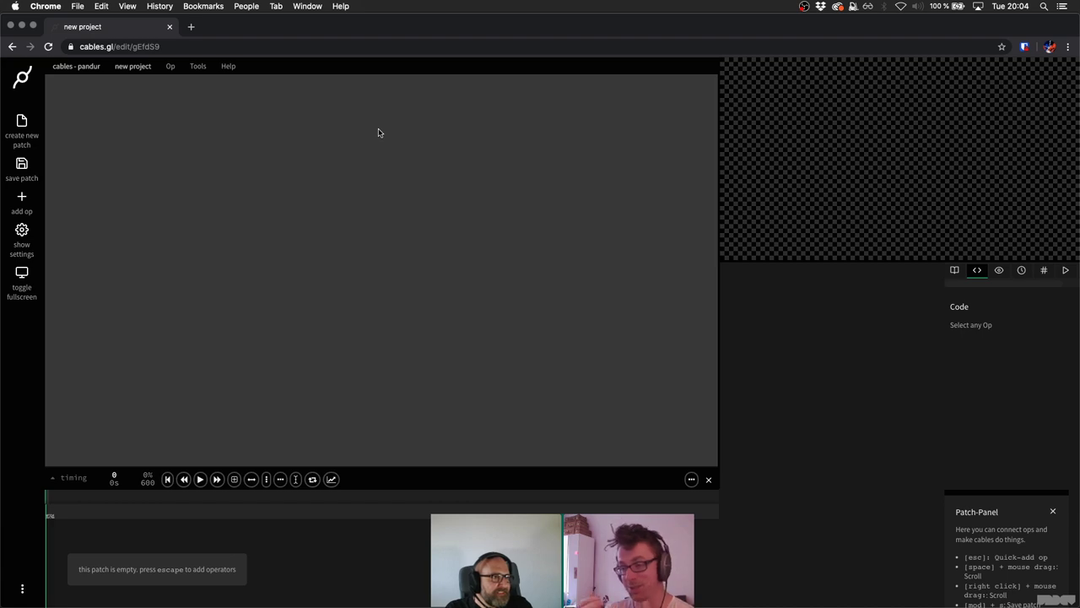
pyautogui.press('Escape')
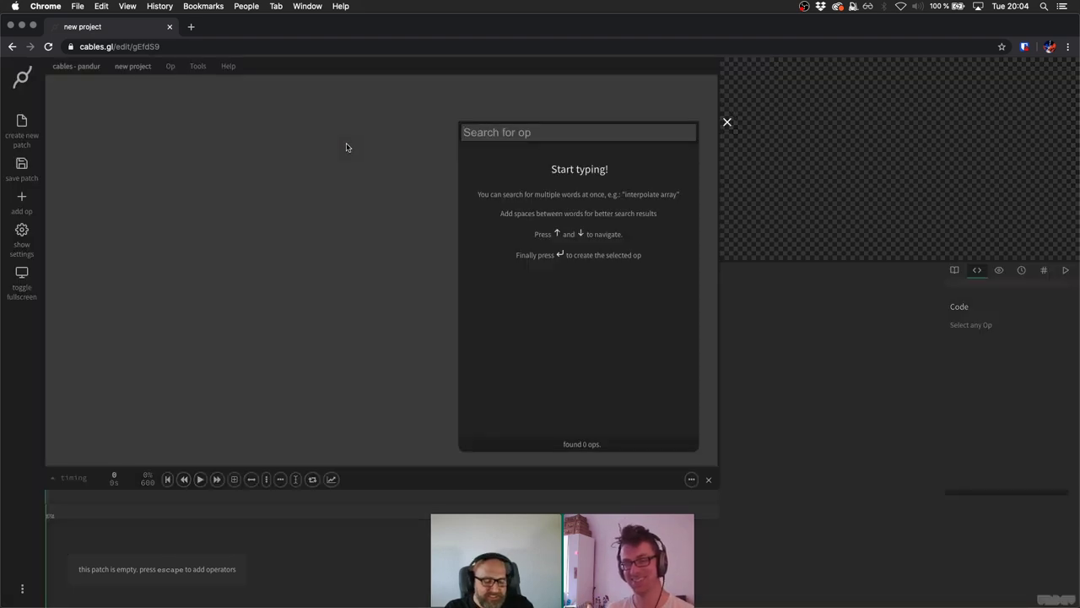
pyautogui.write('mainl')
pyautogui.press('Down')
pyautogui.press('Return')
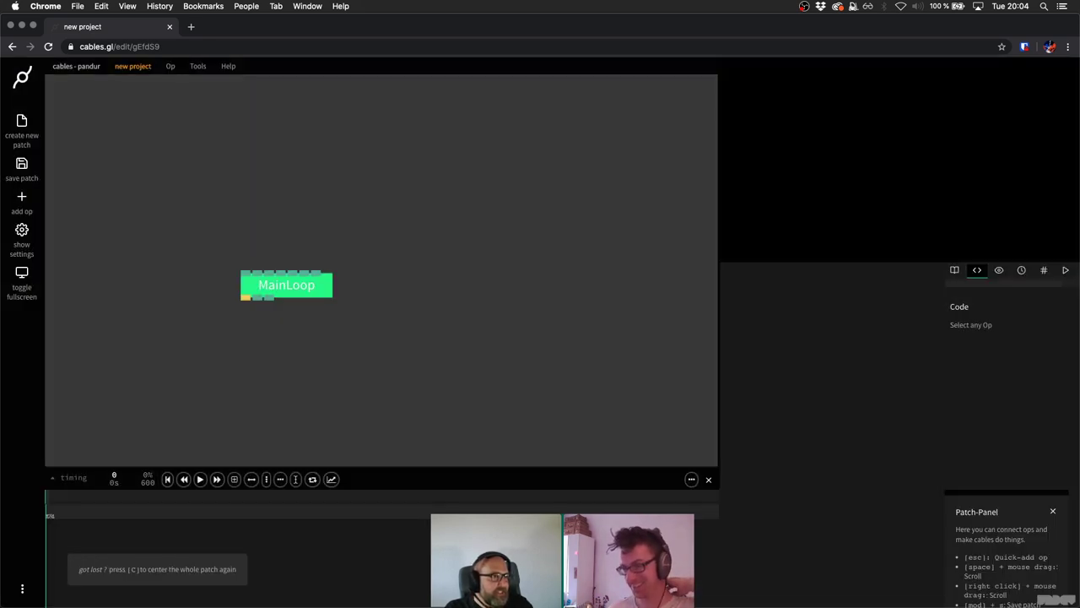
pyautogui.moveTo(287, 287); pyautogui.dragTo(428, 131)
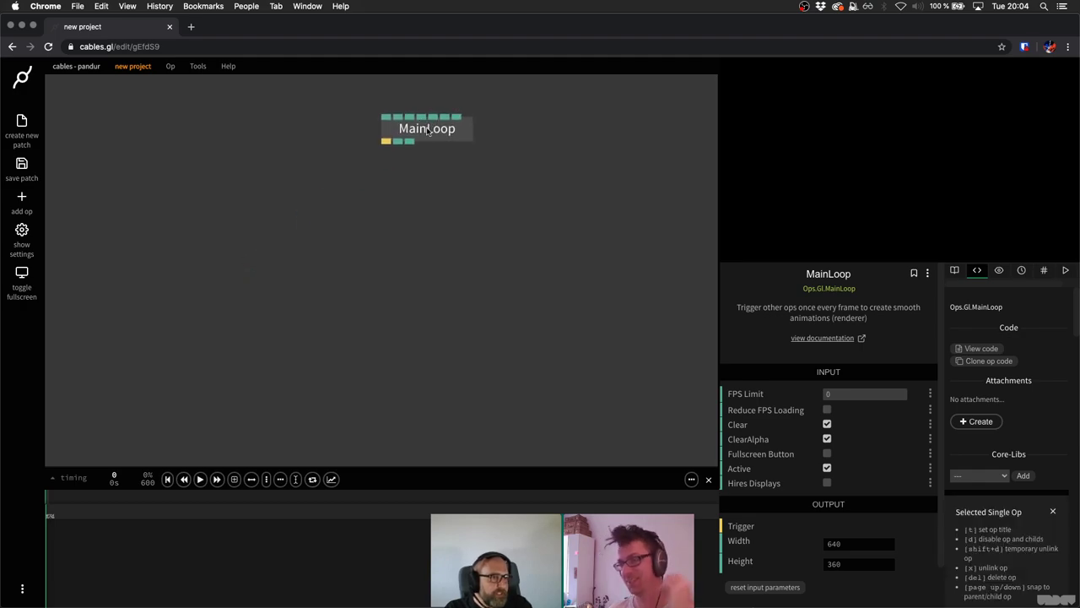
pyautogui.moveTo(405, 182); pyautogui.dragTo(355, 168)
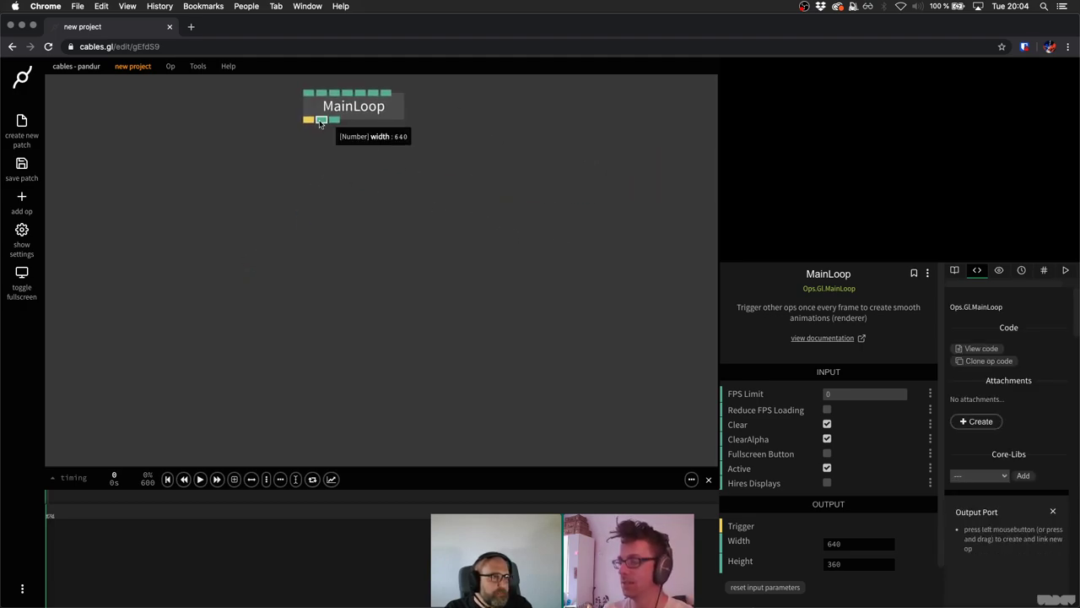
# Link a ClearColor op under MainLoop and set its colour to orange-red FF4500.
pyautogui.moveTo(309, 120); pyautogui.dragTo(313, 197)
pyautogui.write('clear')
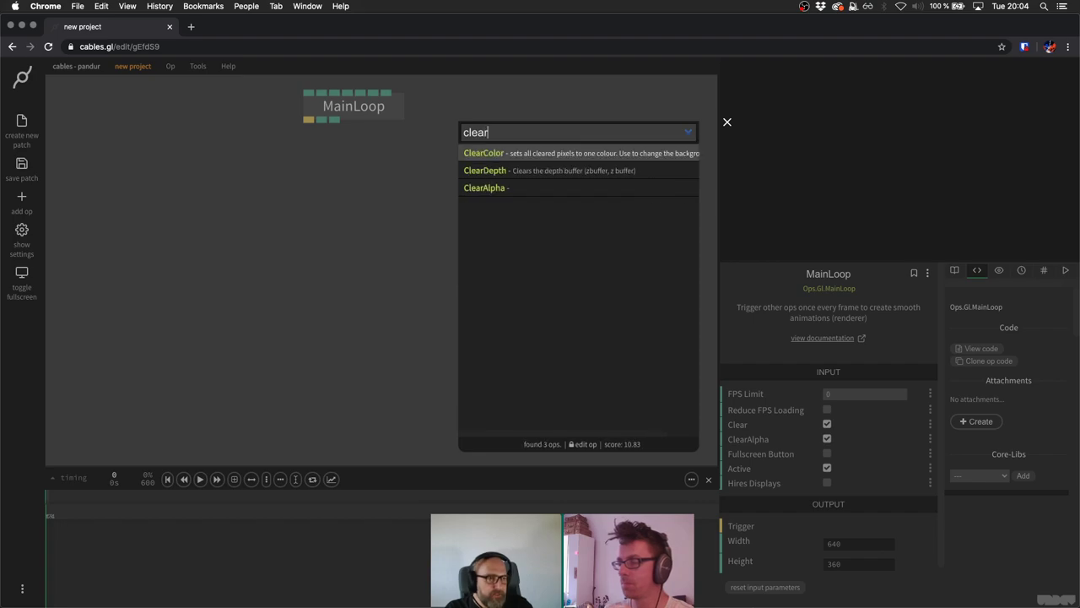
pyautogui.write('c')
pyautogui.press('Return')
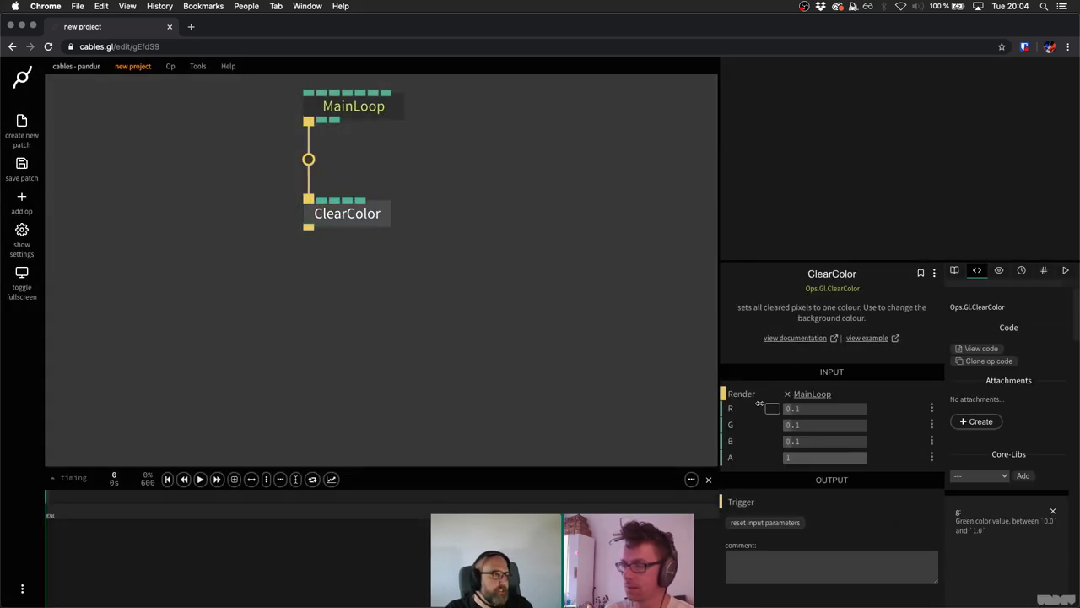
pyautogui.click(781, 413)
pyautogui.moveTo(781, 419); pyautogui.dragTo(845, 359)
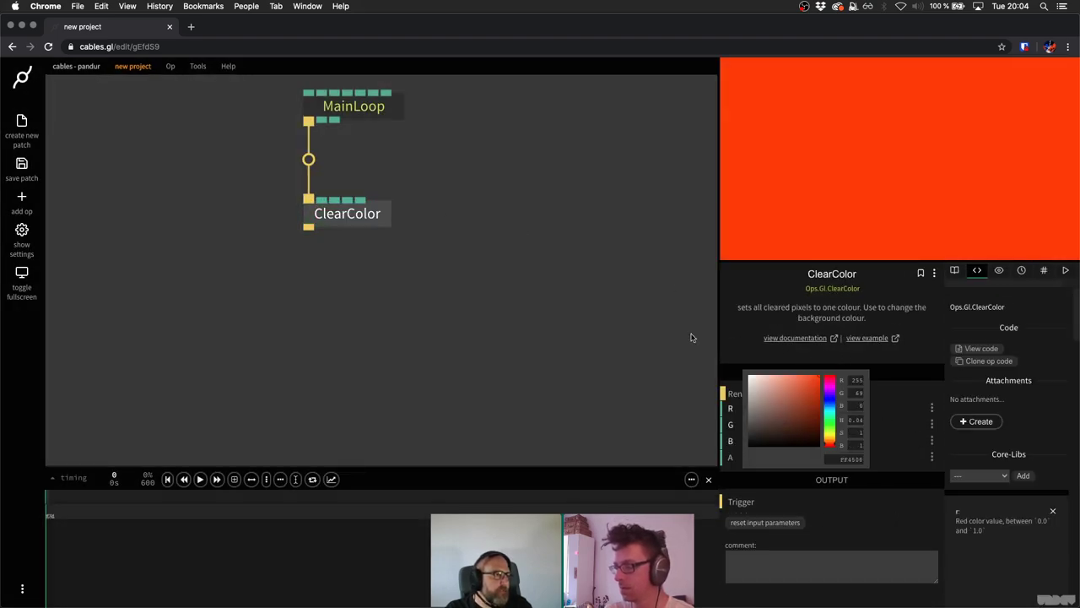
pyautogui.click(419, 275)
# Reframe the view over the small graph and save the patch with Cmd+S.
pyautogui.scroll(-3, 419, 275)
pyautogui.moveTo(419, 275); pyautogui.dragTo(418, 212)
pyautogui.press('super+s')
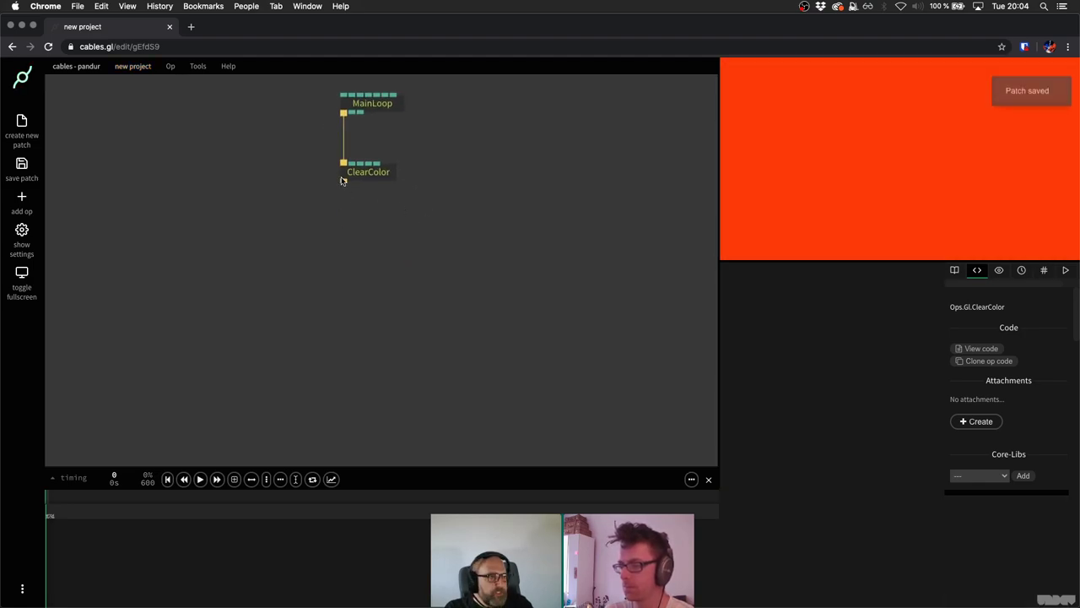
pyautogui.moveTo(343, 180); pyautogui.dragTo(346, 266)
# Add a TimedSequence op under the first ClearColor by searching 'timeds'.
pyautogui.write('clearc')
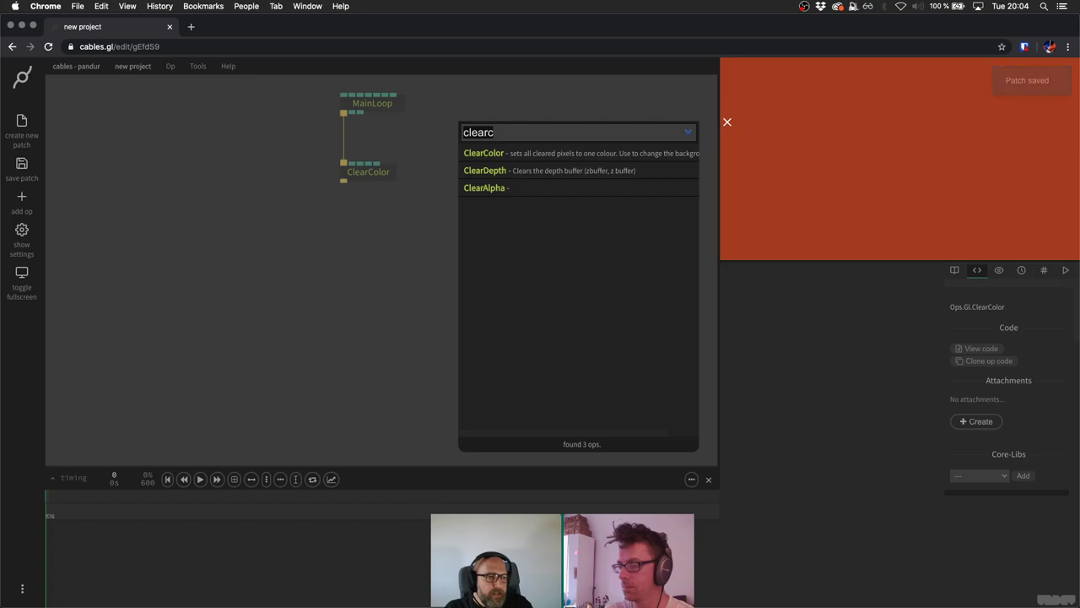
pyautogui.press('BackSpace')
pyautogui.press('BackSpace')
pyautogui.press('BackSpace')
pyautogui.press('BackSpace')
pyautogui.press('BackSpace')
pyautogui.press('BackSpace')
pyautogui.write('timeds')
pyautogui.press('Return')
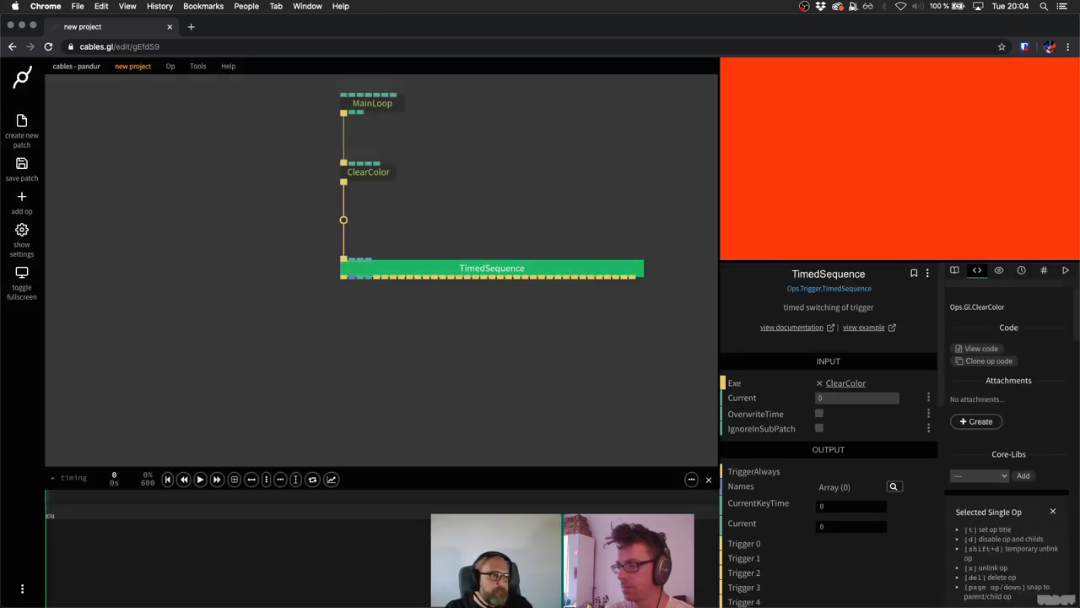
# Attach a new ClearColor op to TimedSequence's trigger 1 output.
pyautogui.moveTo(482, 303); pyautogui.dragTo(426, 298)
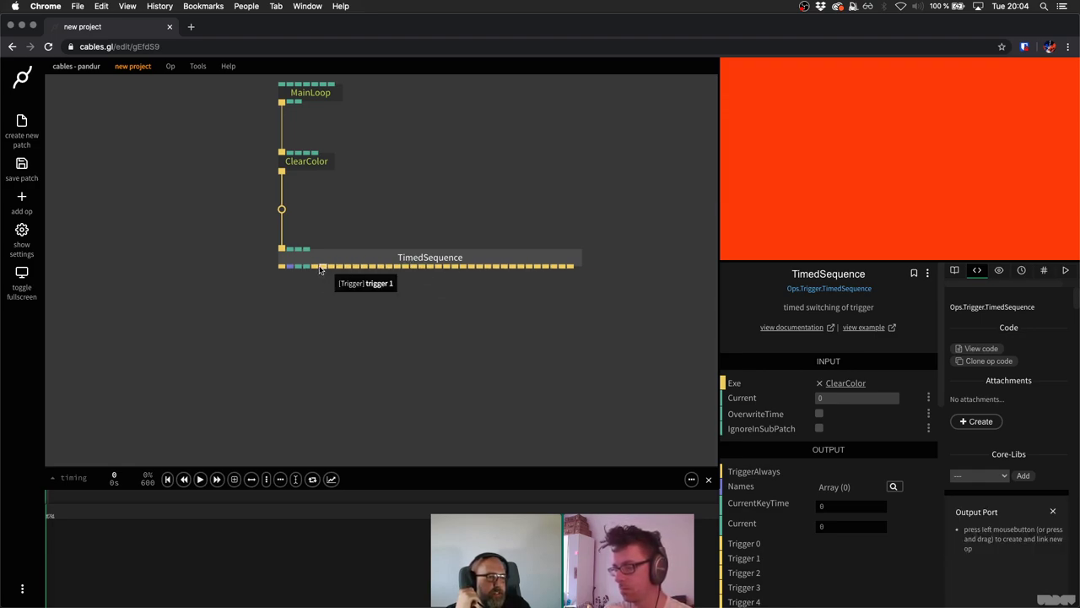
pyautogui.moveTo(320, 267); pyautogui.dragTo(261, 394)
pyautogui.write('c')
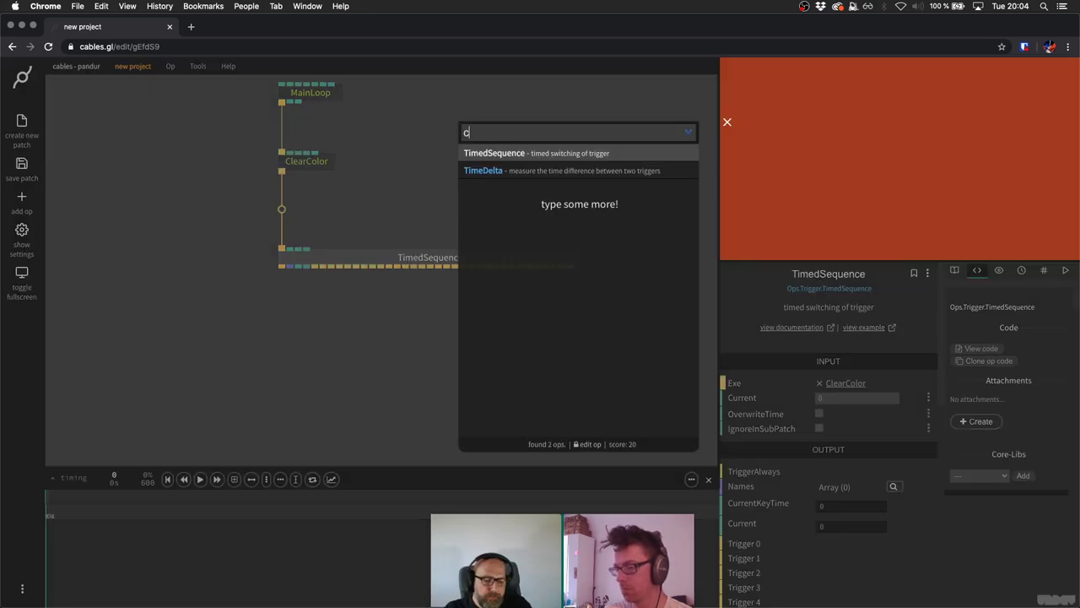
pyautogui.write('learcol')
pyautogui.press('Return')
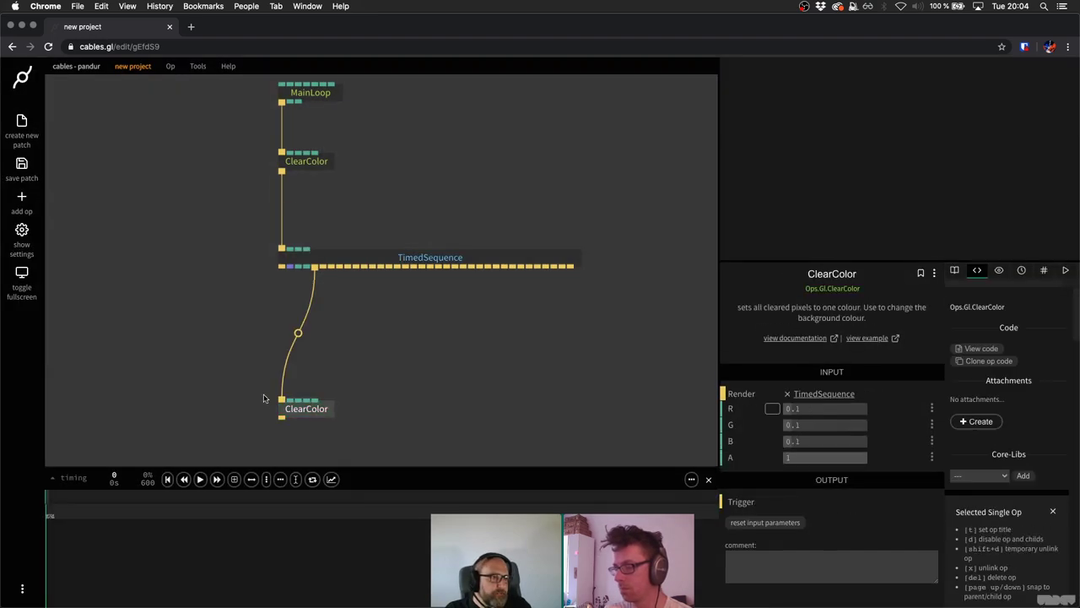
# Paste two copies of the ClearColor and link them to the next TimedSequence triggers.
pyautogui.moveTo(305, 412); pyautogui.dragTo(230, 397)
pyautogui.press('super+c')
pyautogui.press('super+v')
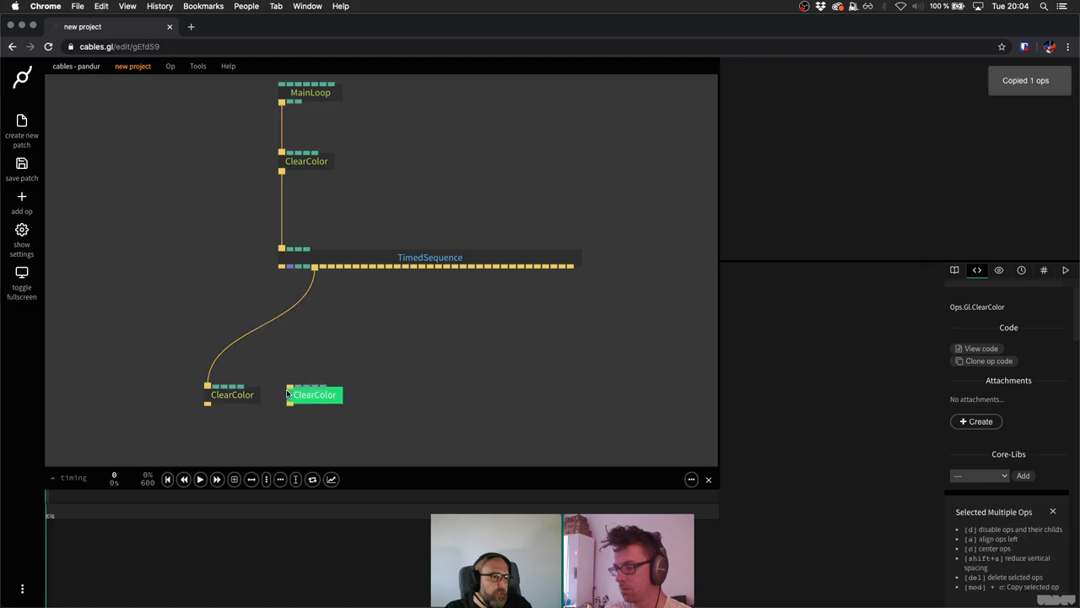
pyautogui.press('super+v')
pyautogui.press('super+v')
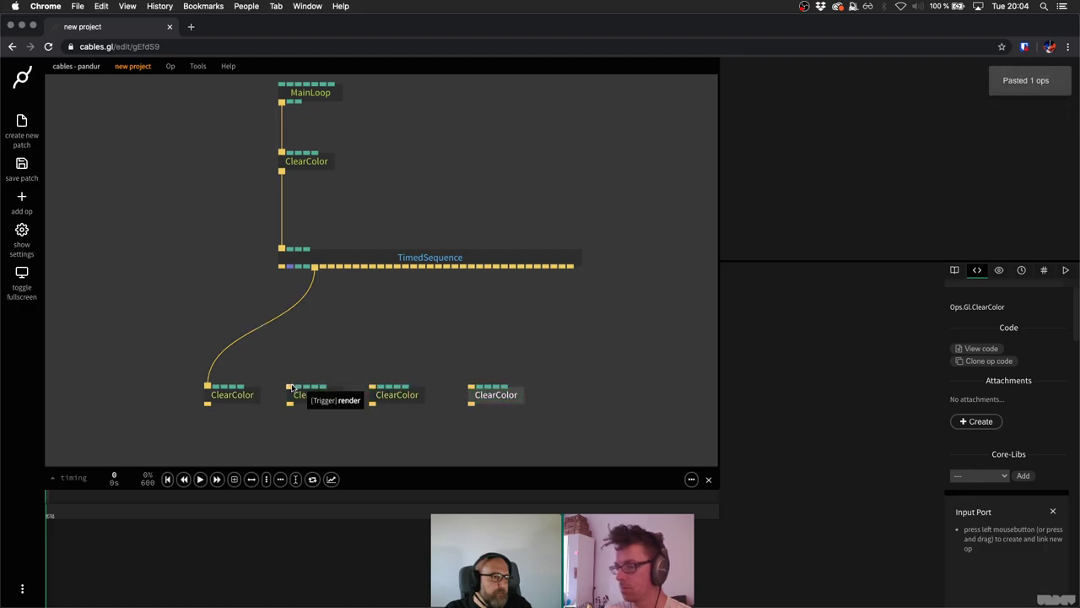
pyautogui.moveTo(291, 388); pyautogui.dragTo(373, 387)
pyautogui.moveTo(336, 268); pyautogui.dragTo(471, 386)
pyautogui.click(496, 394)
# Colour the third ClearColor blue and the second ClearColor green.
pyautogui.click(782, 410)
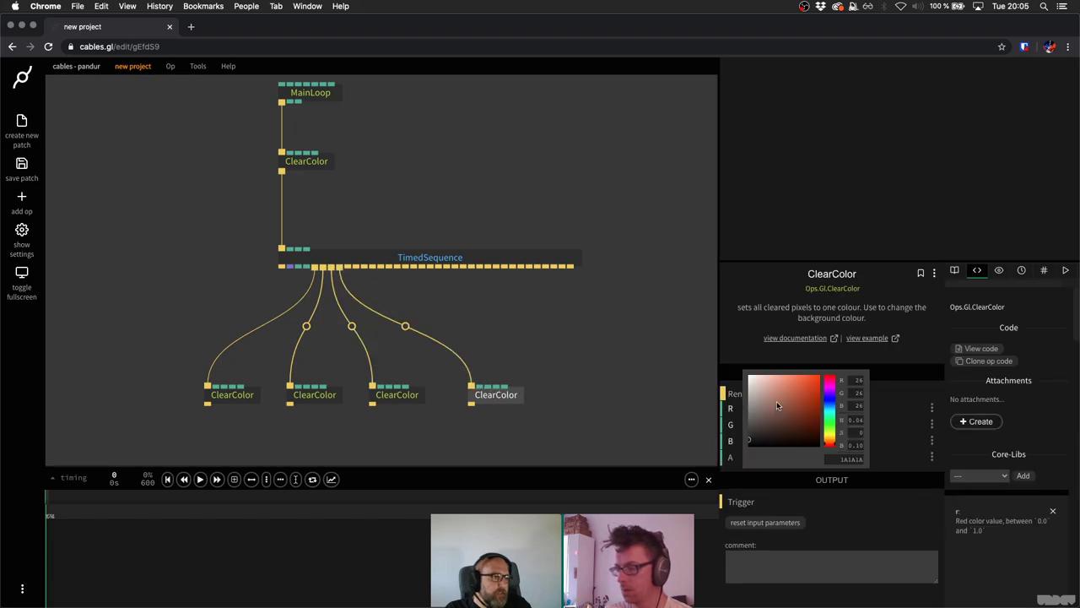
pyautogui.click(430, 403)
pyautogui.click(410, 396)
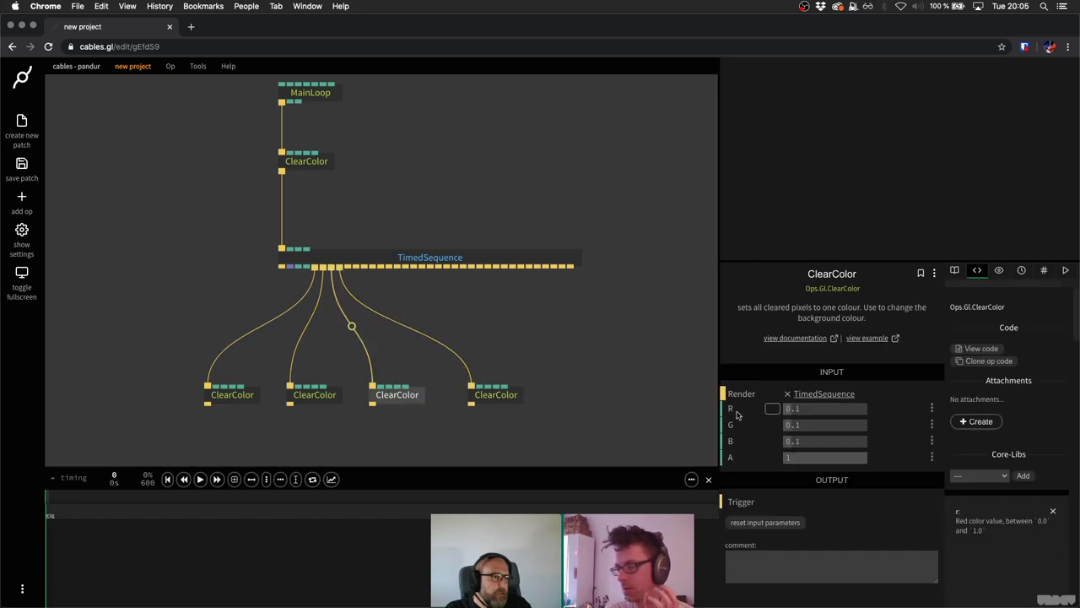
pyautogui.click(772, 408)
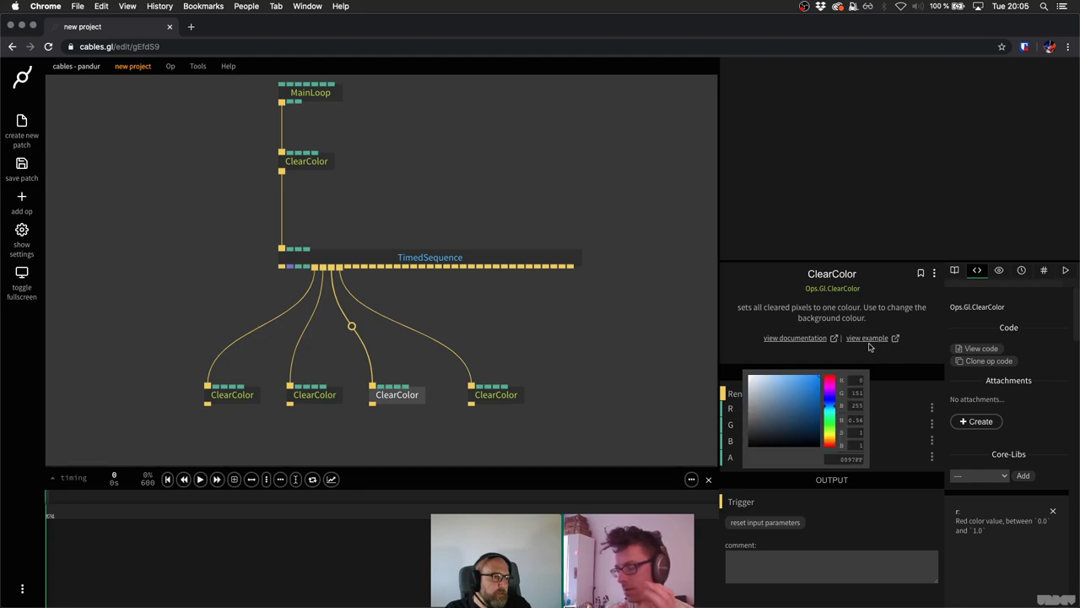
pyautogui.press('Escape')
pyautogui.click(771, 408)
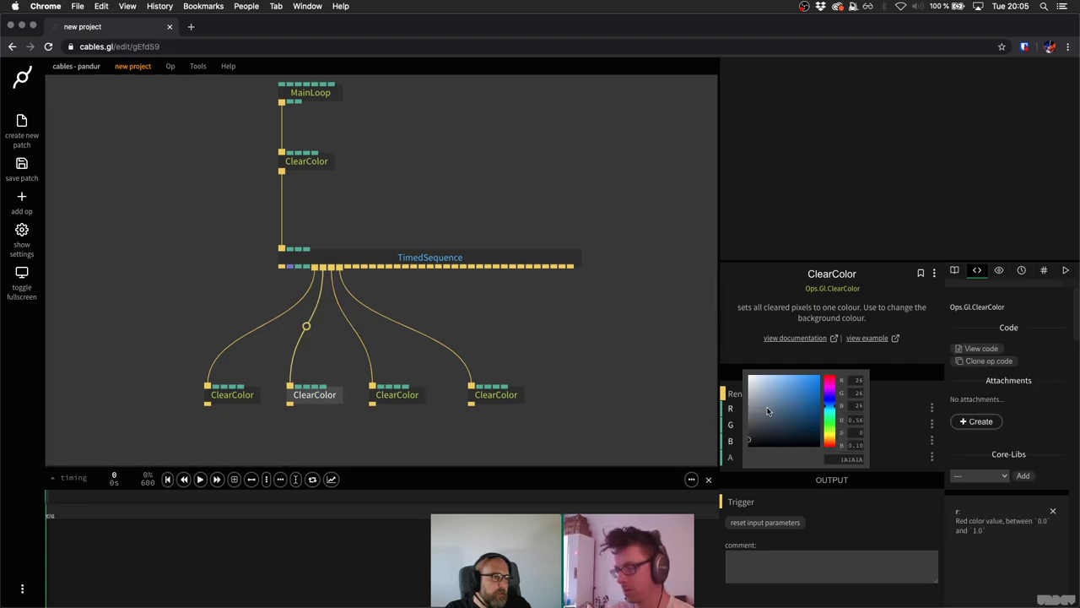
pyautogui.click(836, 431)
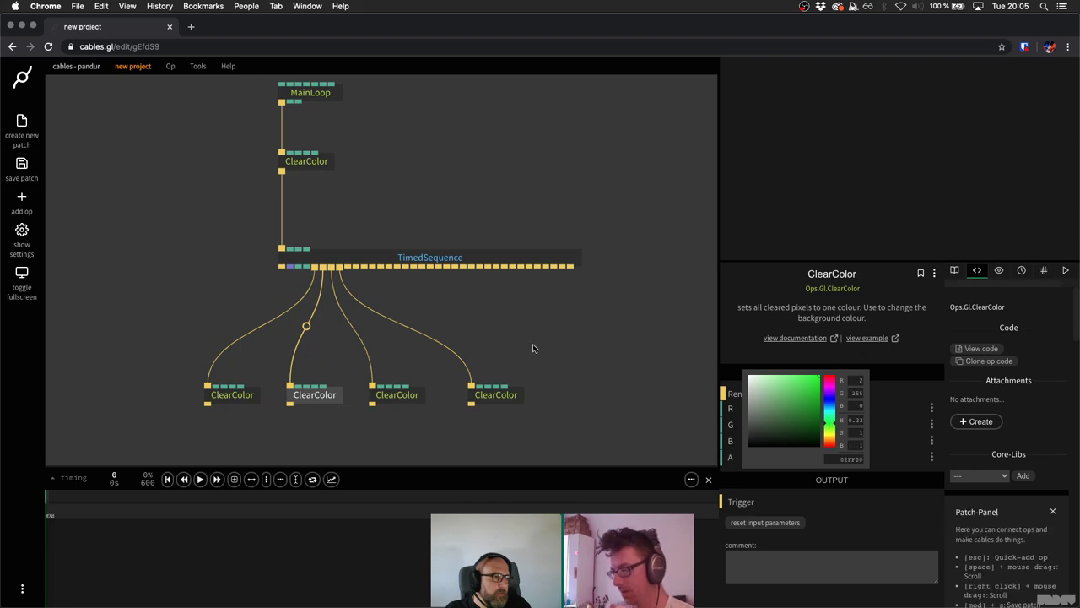
pyautogui.click(531, 350)
pyautogui.click(503, 396)
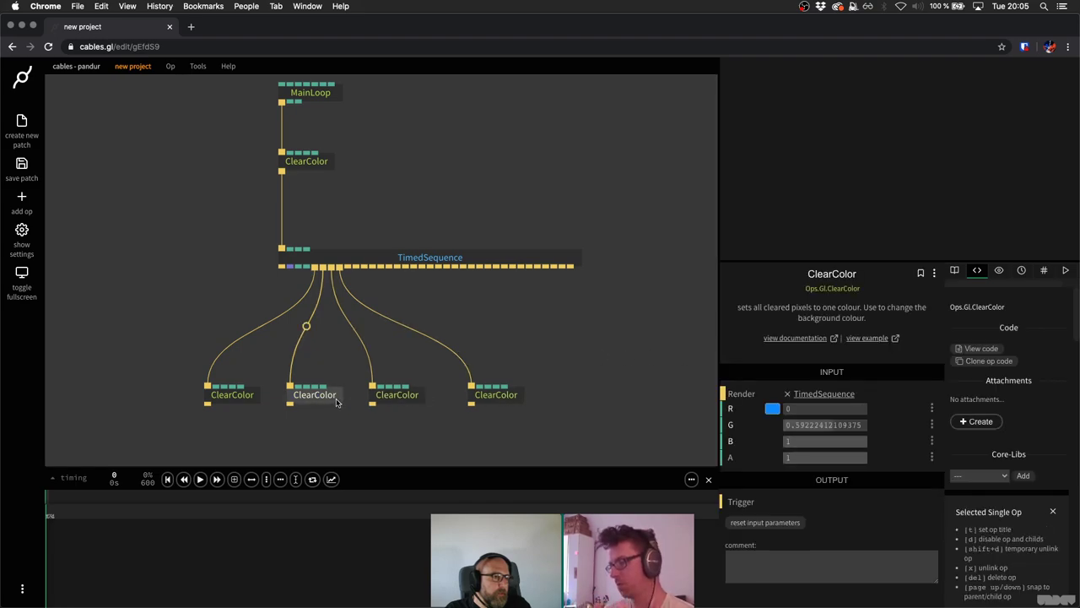
pyautogui.click(327, 169)
# Delete the top ClearColor op so MainLoop links straight into TimedSequence.
pyautogui.press('Delete')
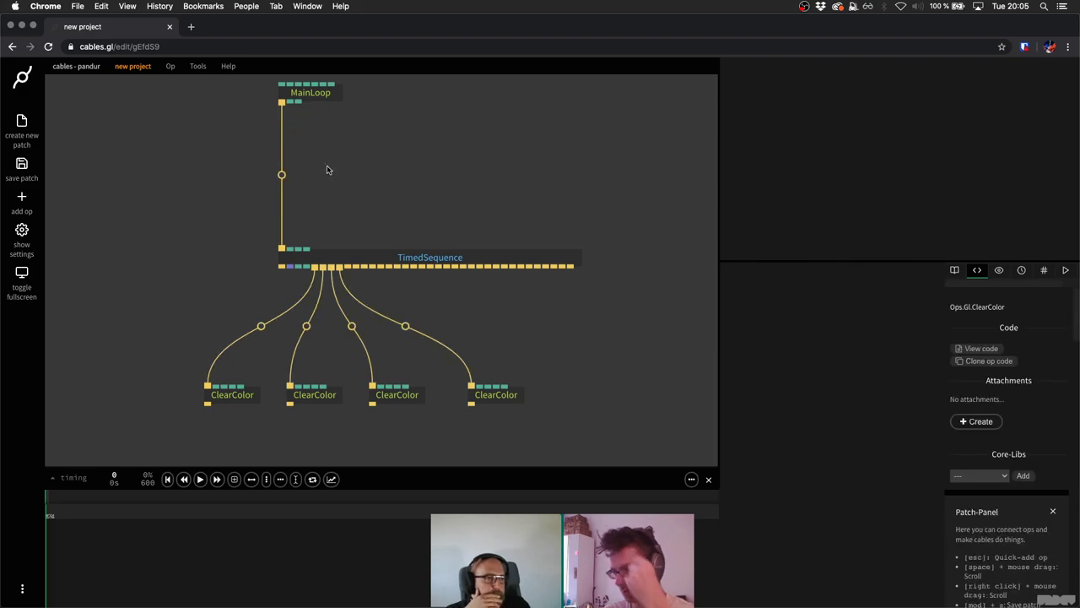
pyautogui.click(358, 259)
pyautogui.click(350, 212)
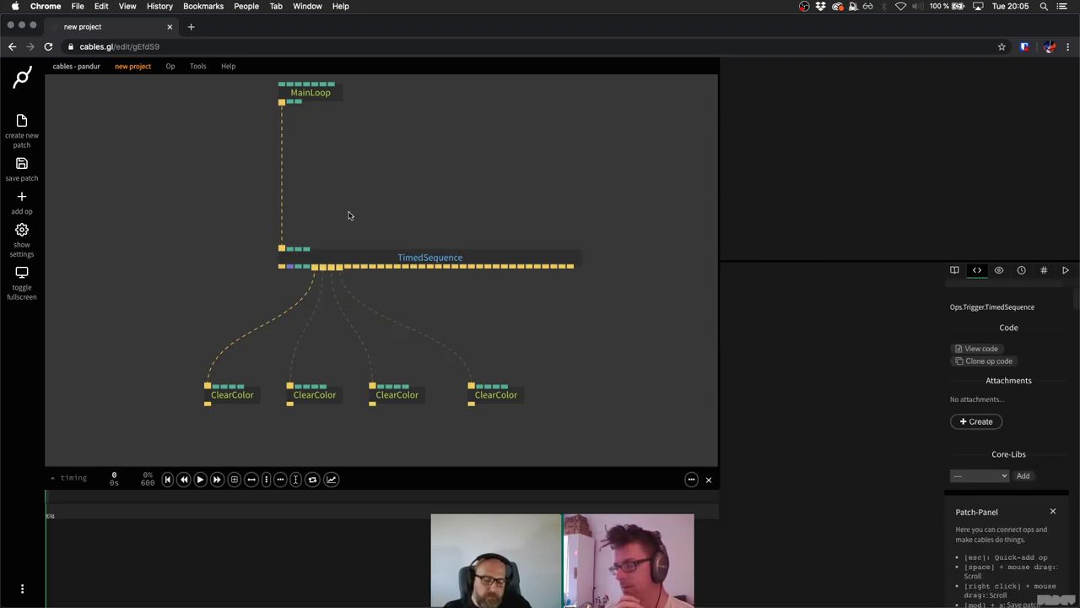
pyautogui.scroll(1, 303, 304)
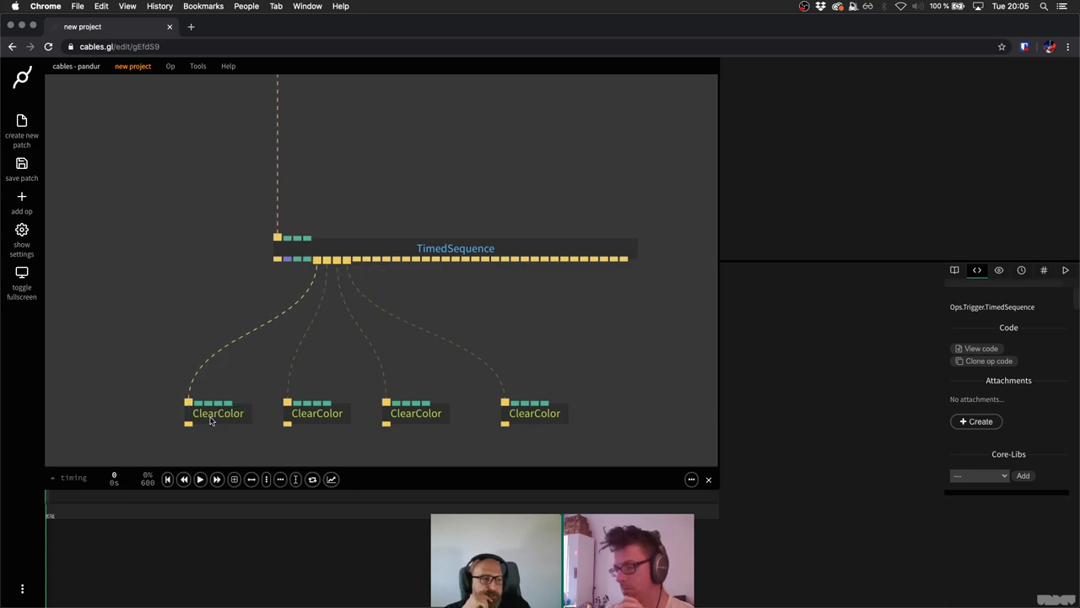
# Check the first ClearColor's colour, then show TimedSequence's parameters.
pyautogui.click(211, 421)
pyautogui.click(734, 404)
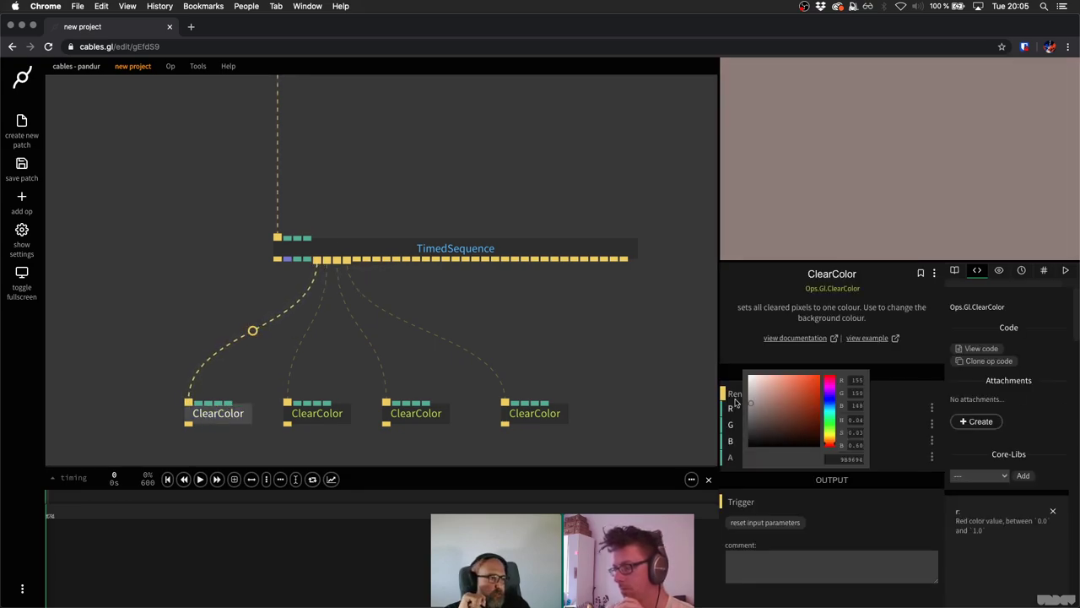
pyautogui.click(456, 187)
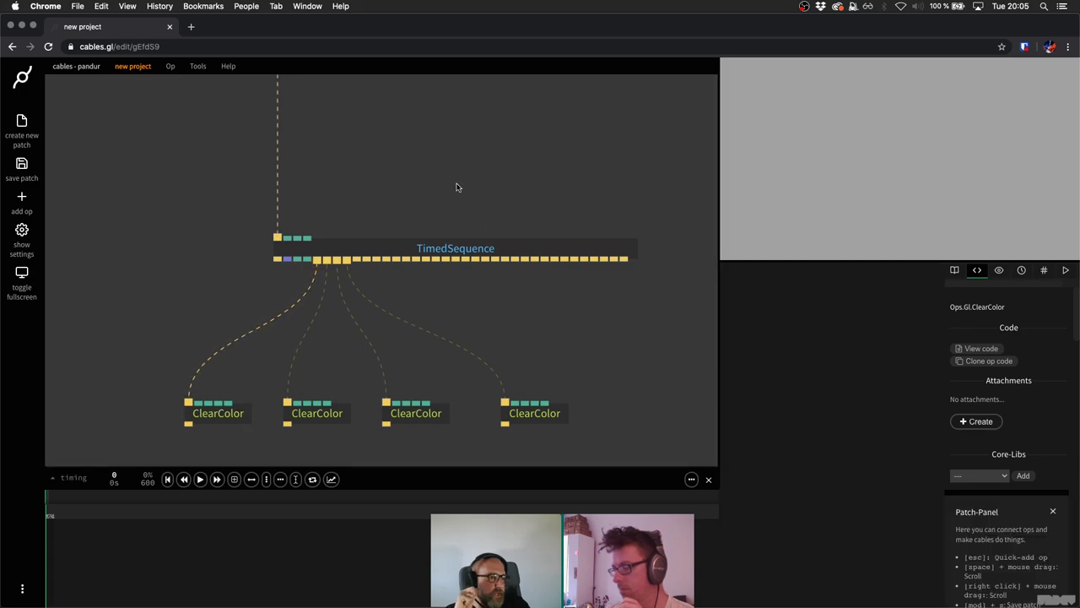
pyautogui.click(318, 246)
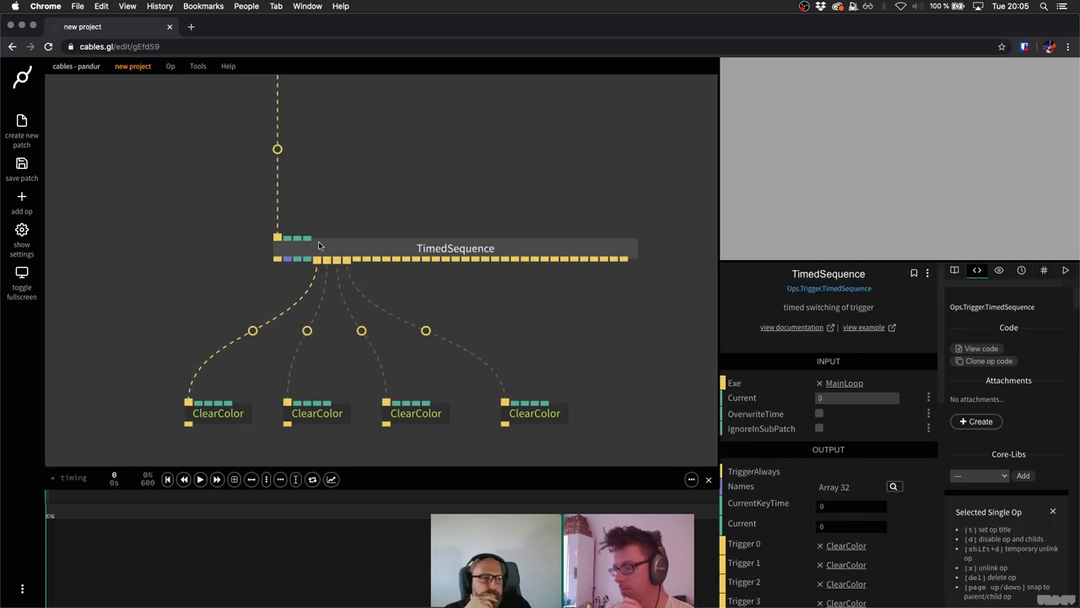
pyautogui.click(843, 398)
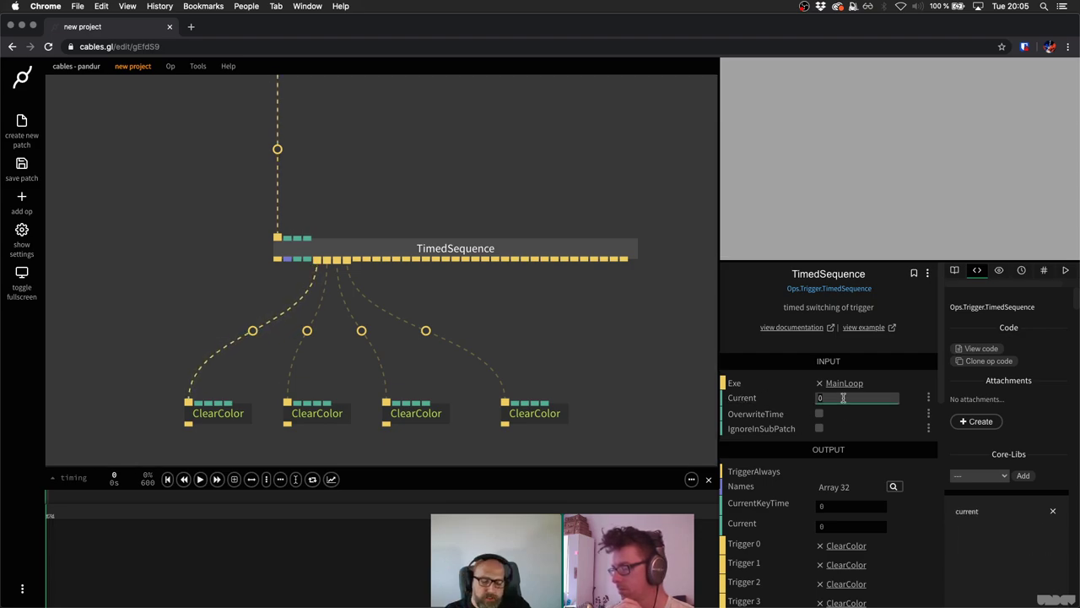
pyautogui.write('1')
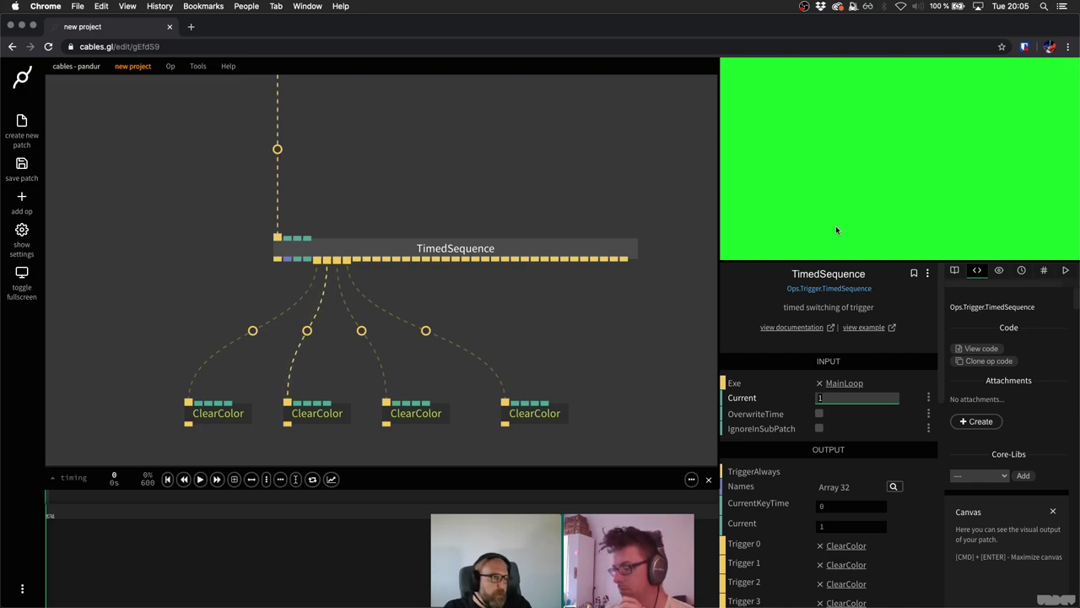
pyautogui.press('Up')
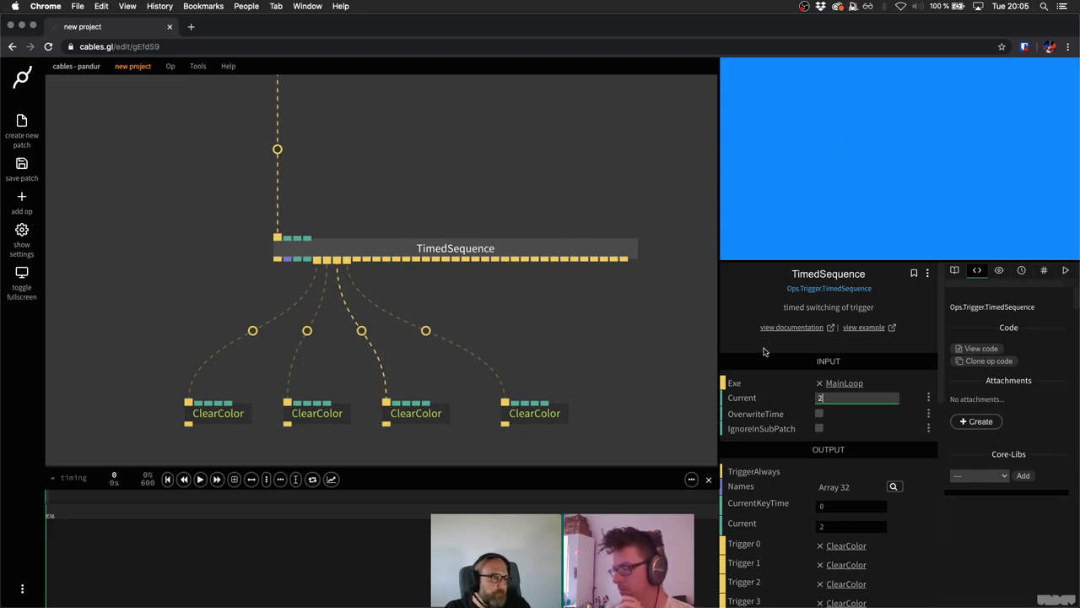
pyautogui.press('Up')
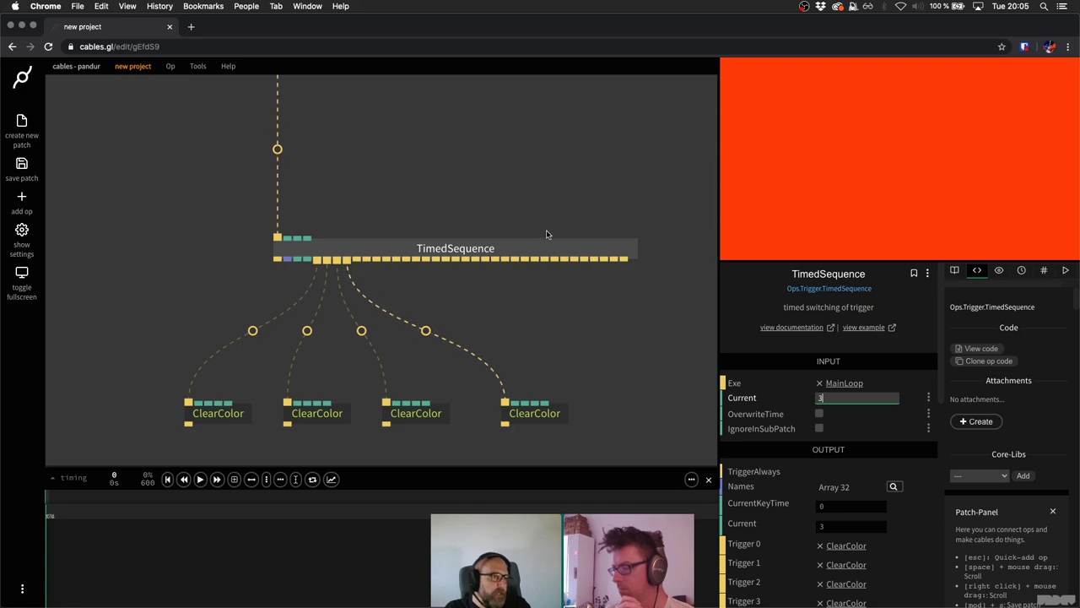
pyautogui.press('super+c')
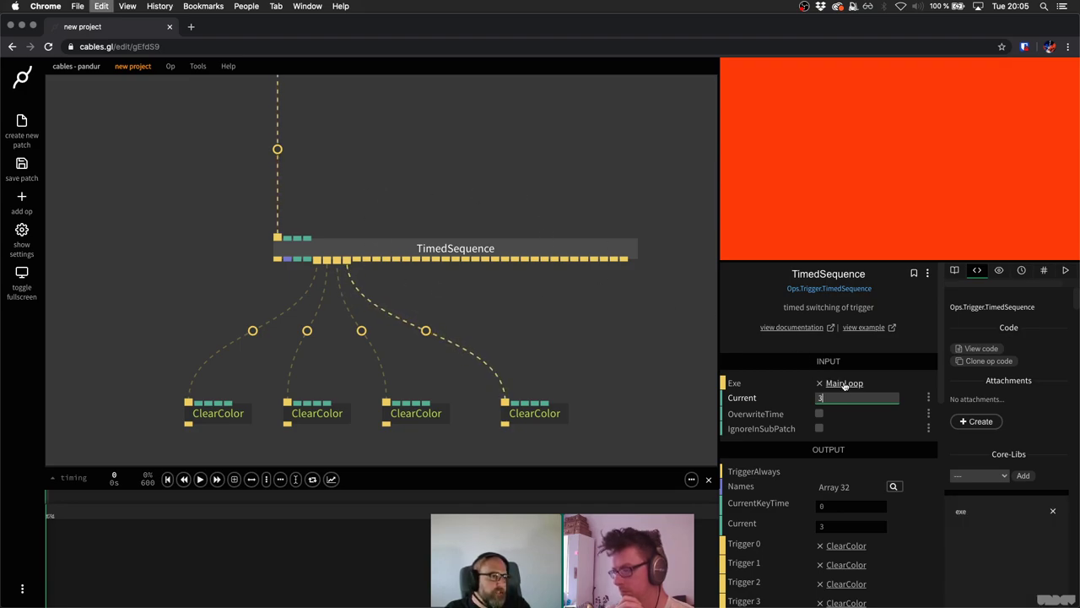
pyautogui.click(372, 215)
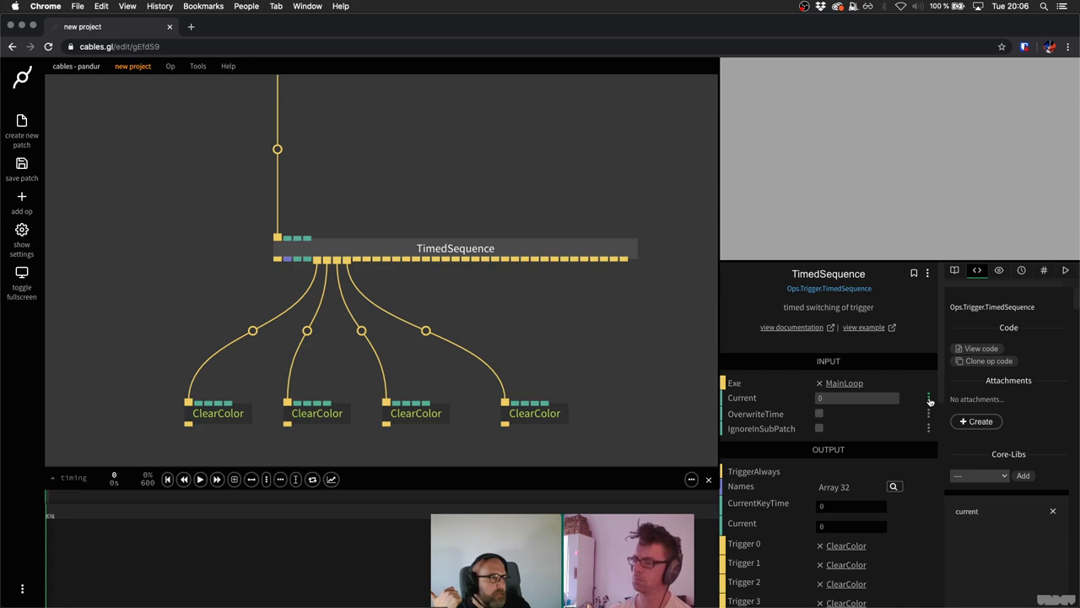
# Set TimedSequence's Current to animated, pause playback near frame 15, and enlarge the timeline.
pyautogui.click(929, 400)
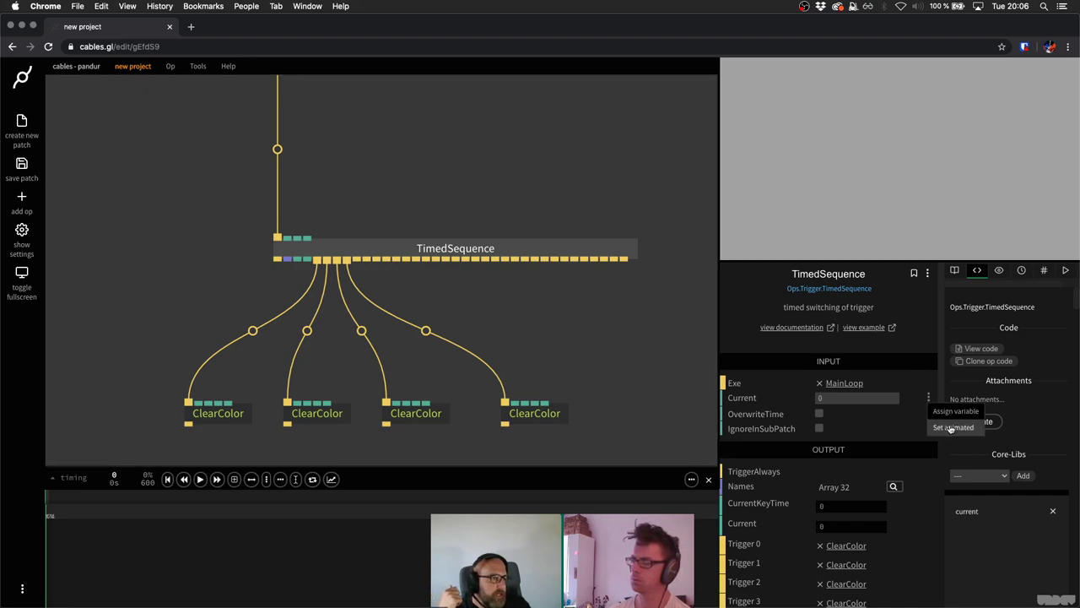
pyautogui.click(951, 428)
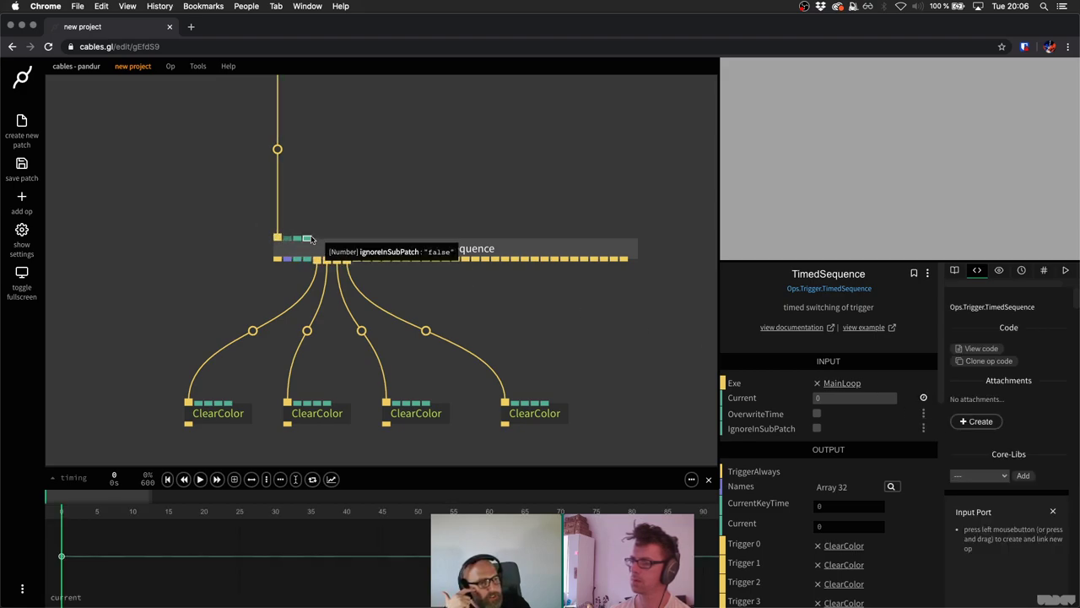
pyautogui.click(201, 480)
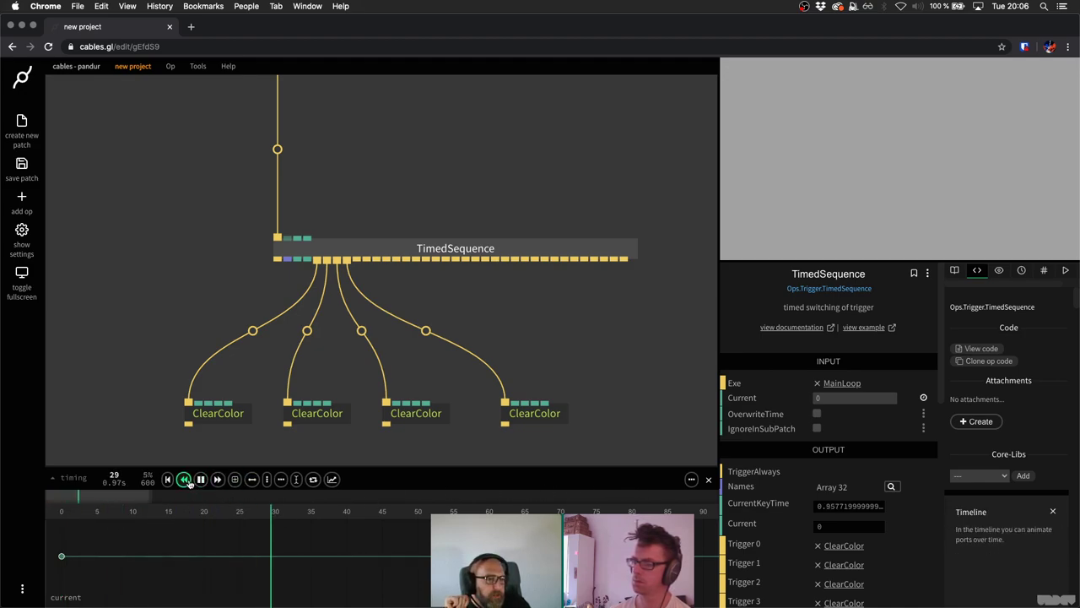
pyautogui.click(183, 479)
pyautogui.click(183, 480)
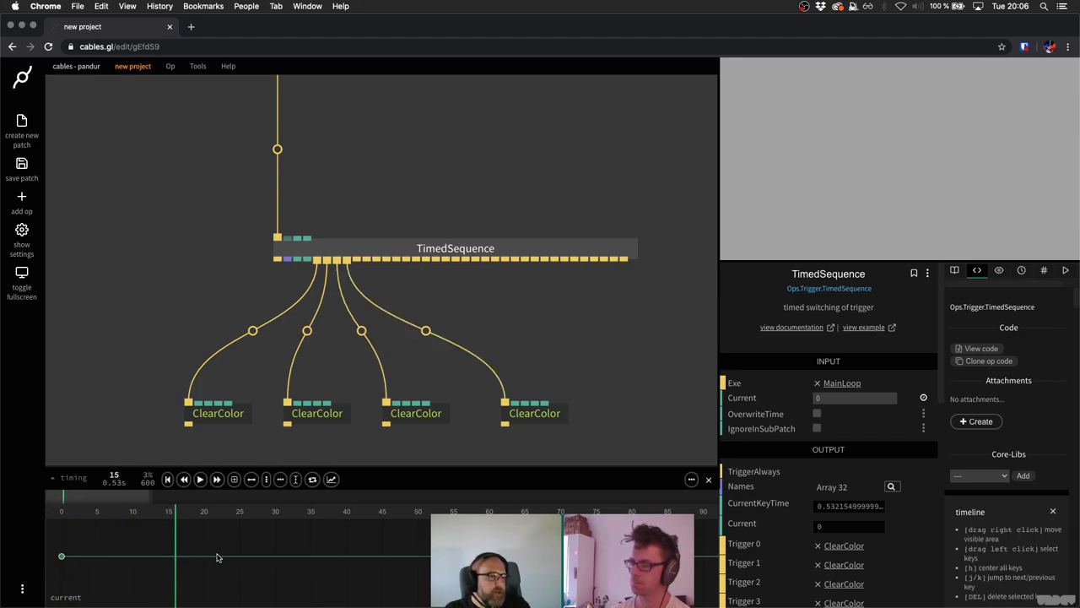
pyautogui.moveTo(216, 557); pyautogui.dragTo(245, 576)
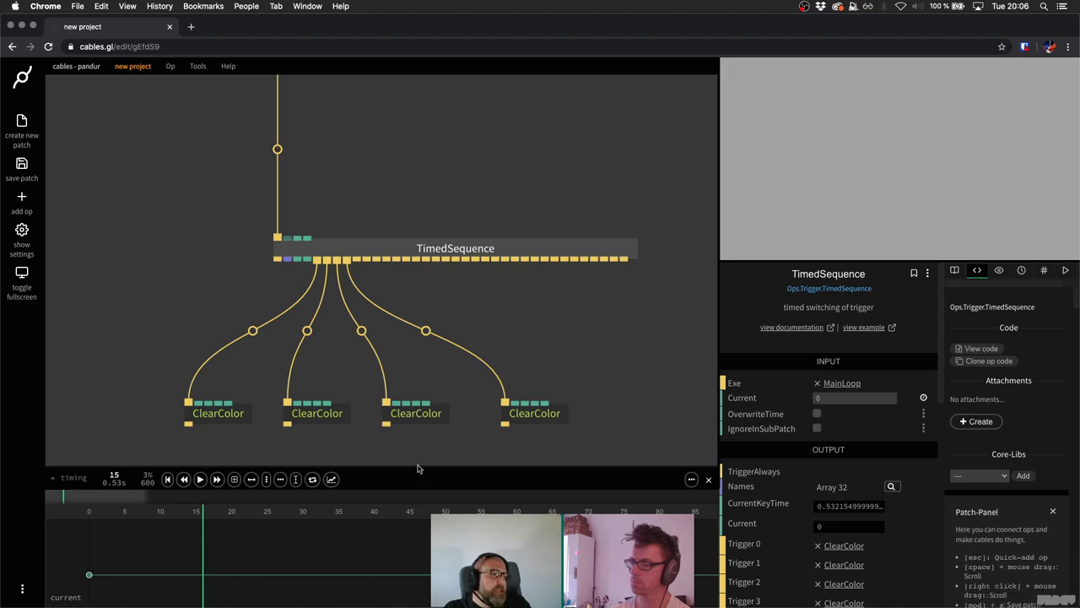
pyautogui.moveTo(417, 468); pyautogui.dragTo(417, 435)
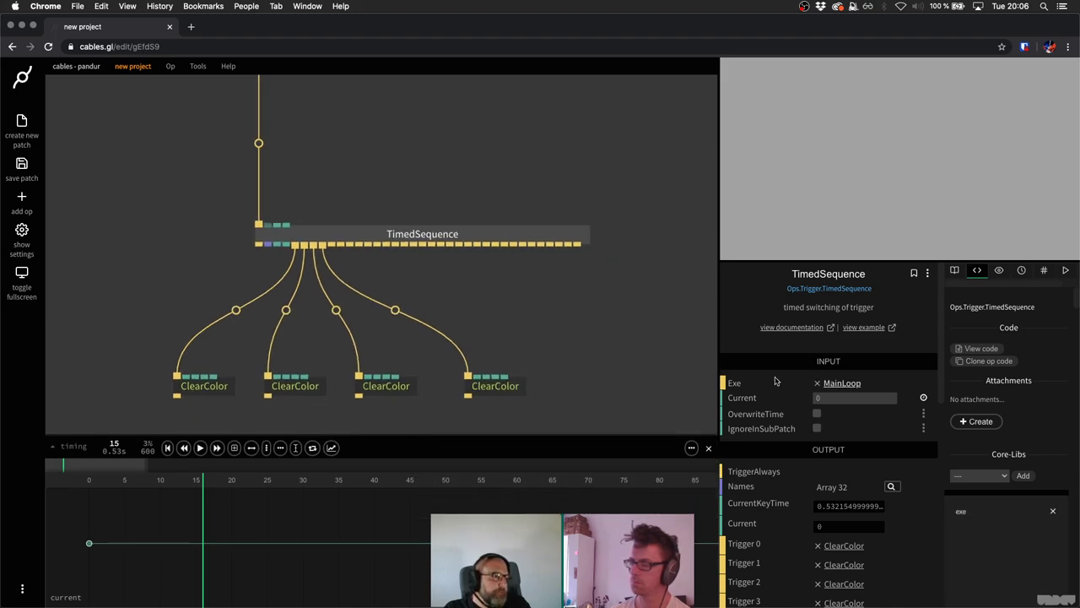
# Key Current to 1 at frame 15 and 2 at frame 43, then scrub back.
pyautogui.click(837, 398)
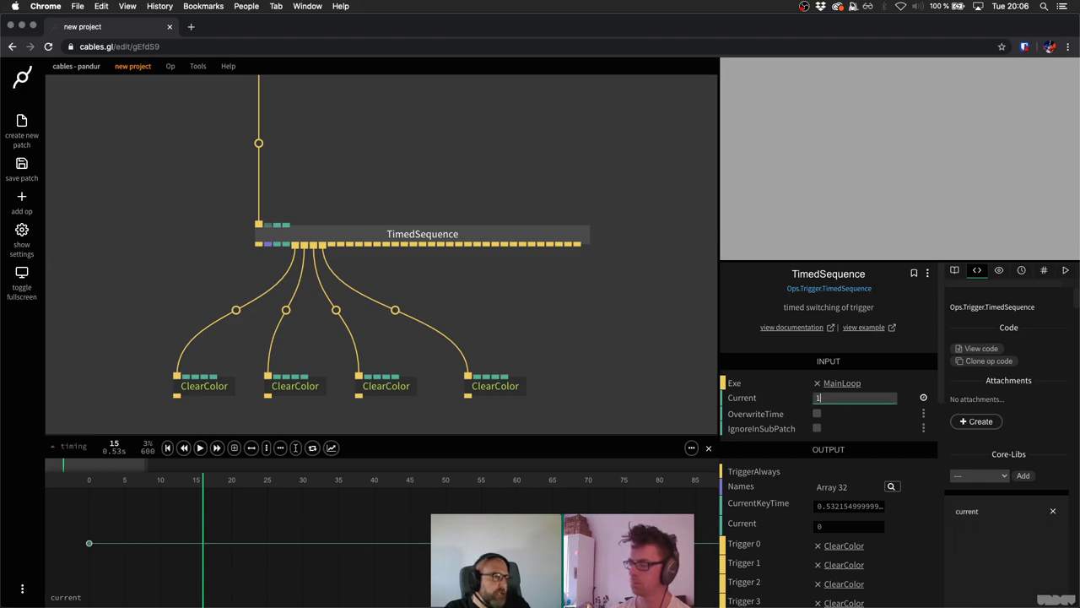
pyautogui.press('Return')
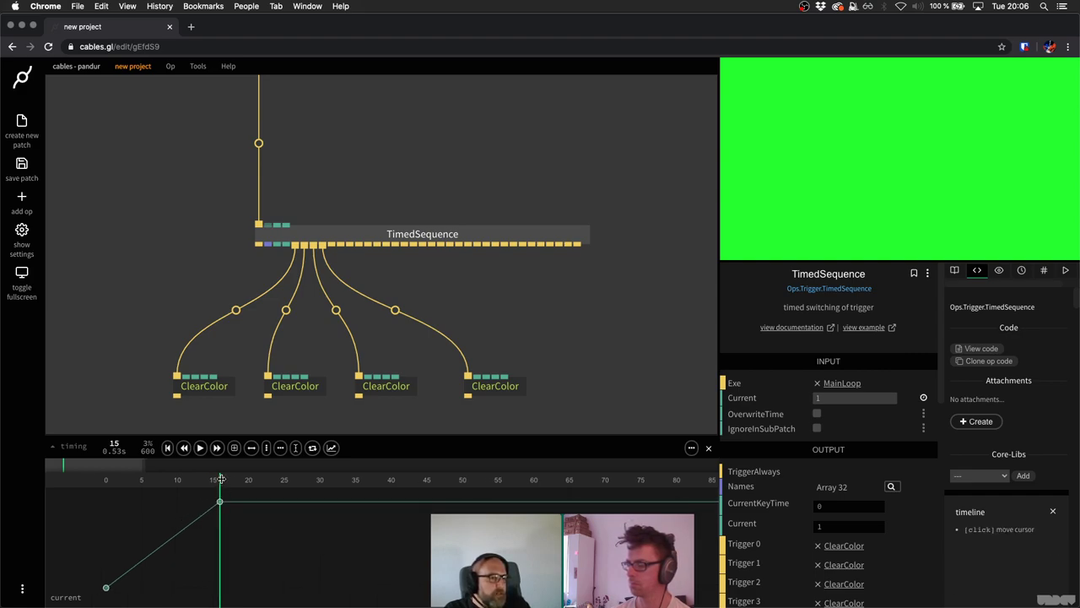
pyautogui.moveTo(224, 481); pyautogui.dragTo(413, 475)
pyautogui.moveTo(836, 401); pyautogui.dragTo(844, 402)
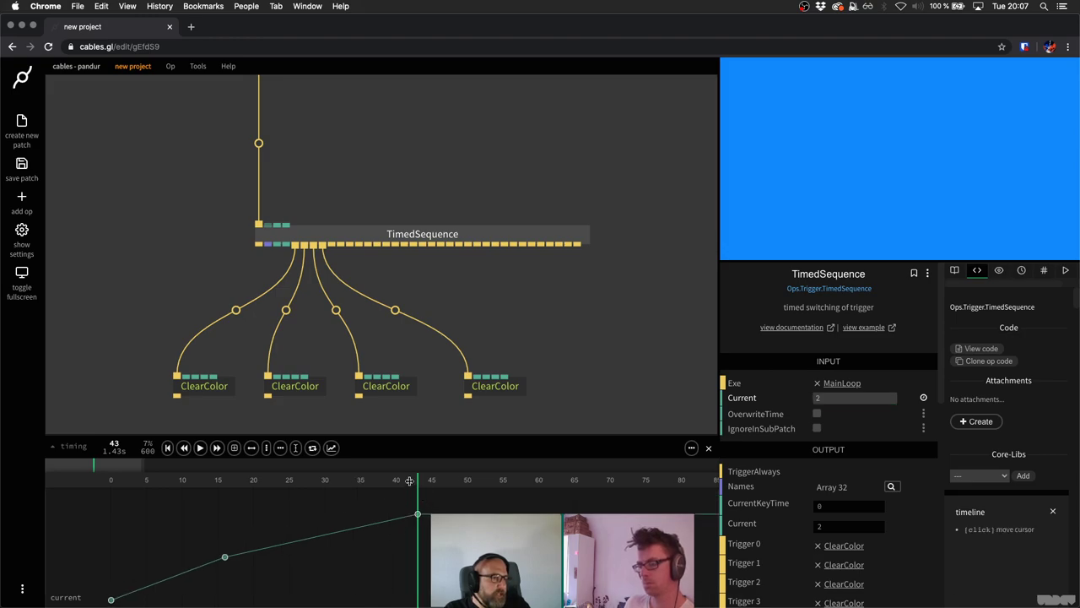
pyautogui.moveTo(416, 481); pyautogui.dragTo(166, 515)
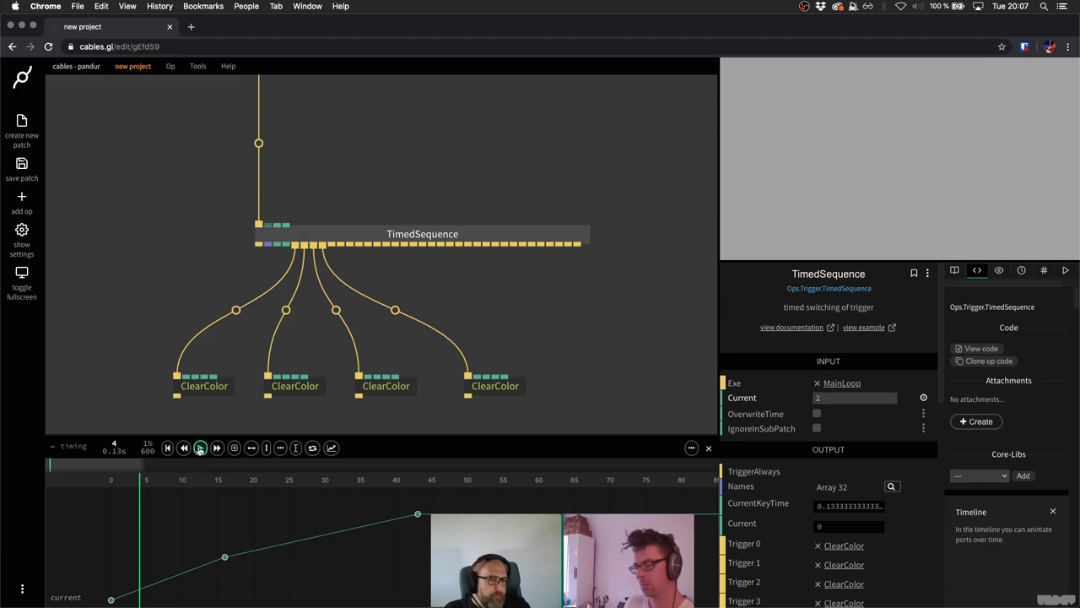
pyautogui.click(200, 448)
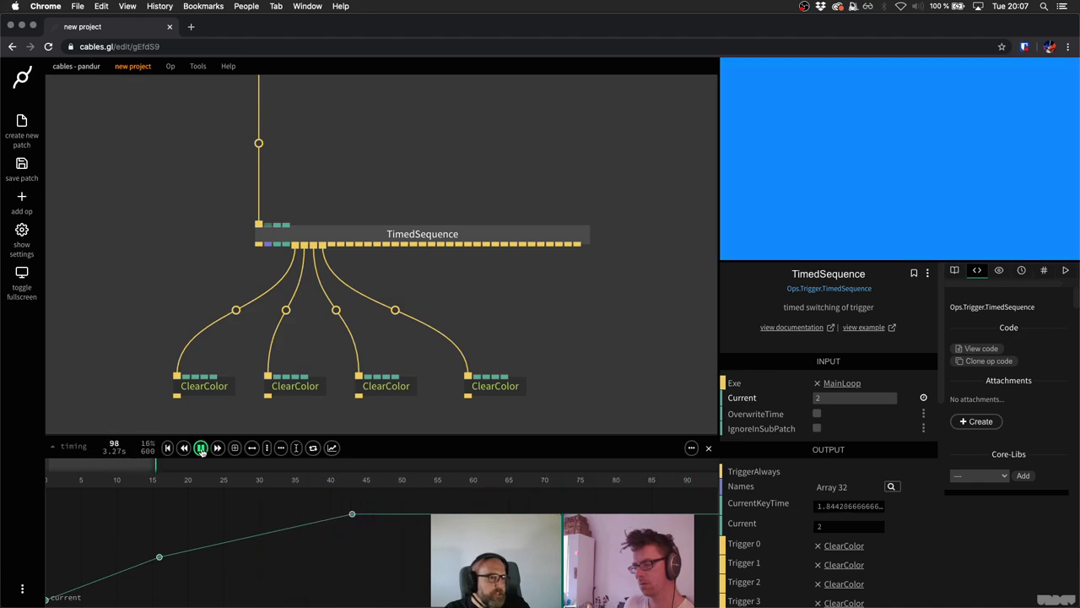
pyautogui.click(201, 449)
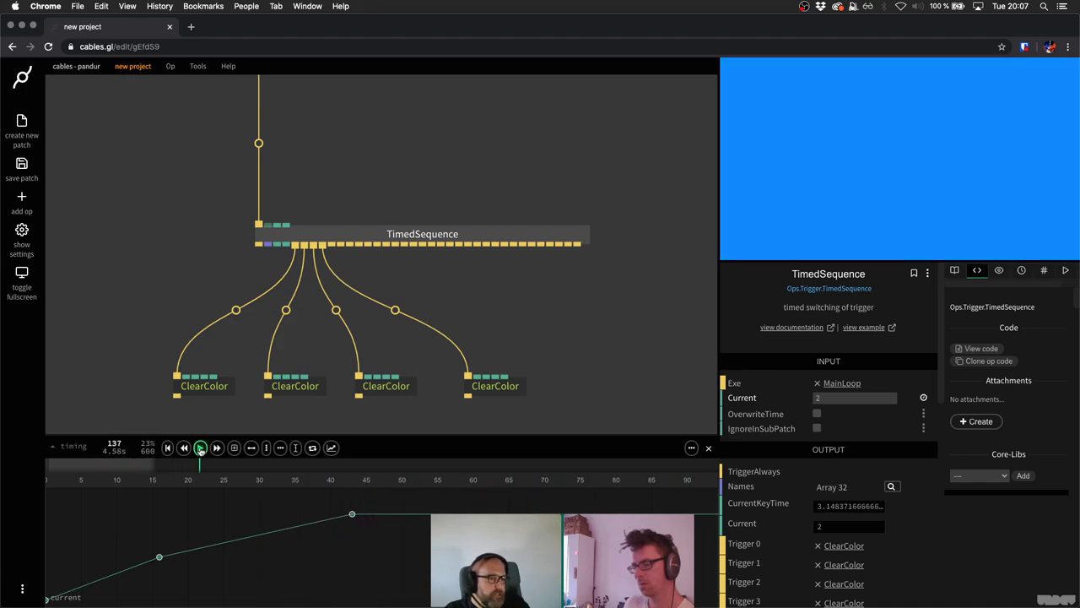
pyautogui.click(167, 448)
pyautogui.click(201, 448)
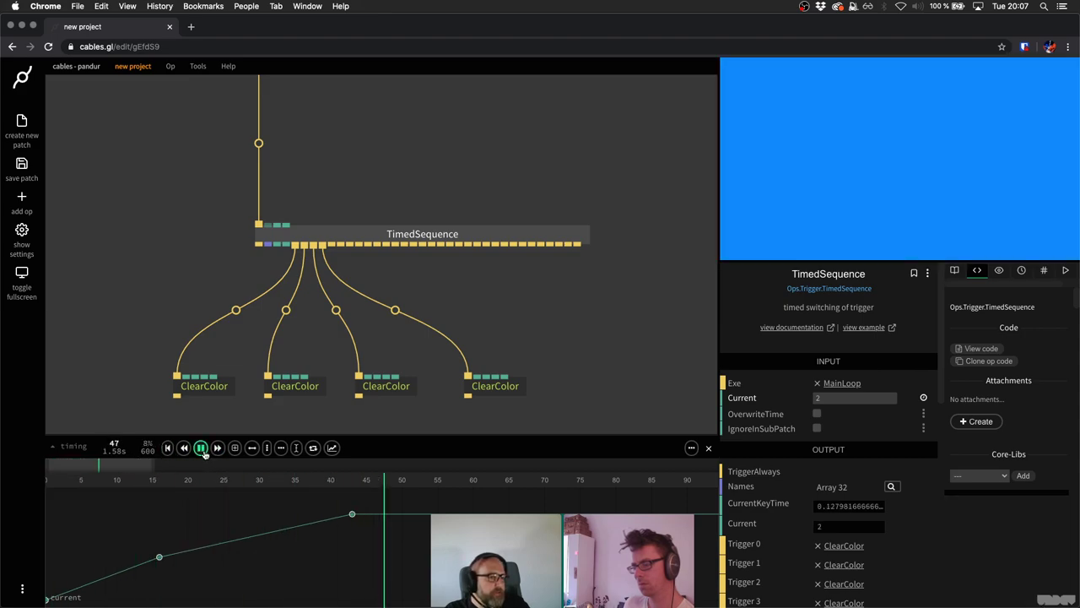
pyautogui.click(201, 448)
pyautogui.moveTo(290, 554); pyautogui.dragTo(371, 549)
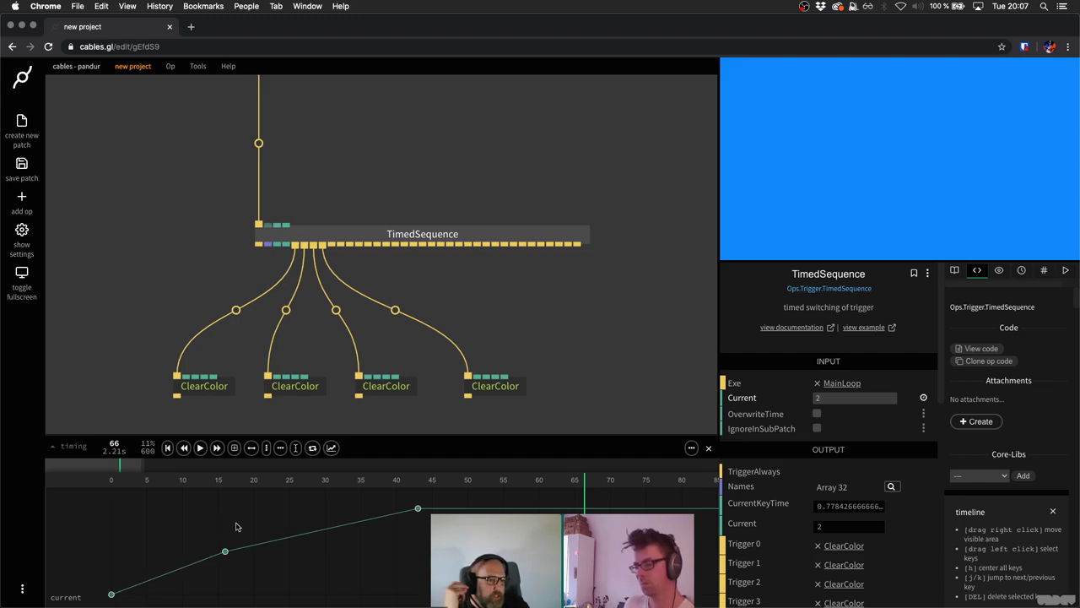
# Set the Current keyframes' easing to Absolute so the values step between keys.
pyautogui.rightClick(371, 548)
pyautogui.click(307, 550)
pyautogui.rightClick(314, 545)
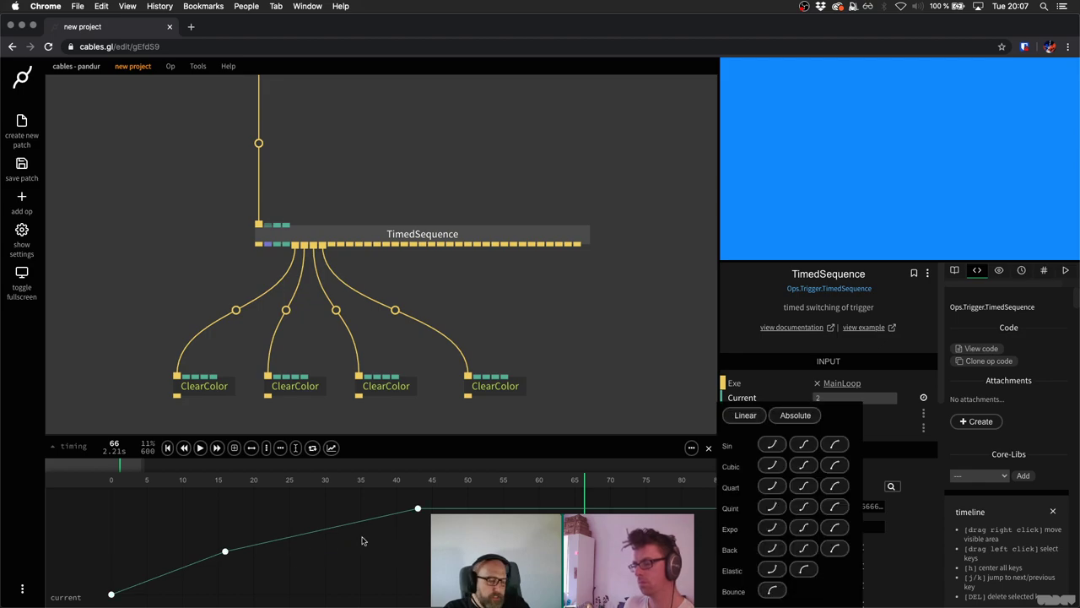
pyautogui.click(794, 415)
pyautogui.click(318, 557)
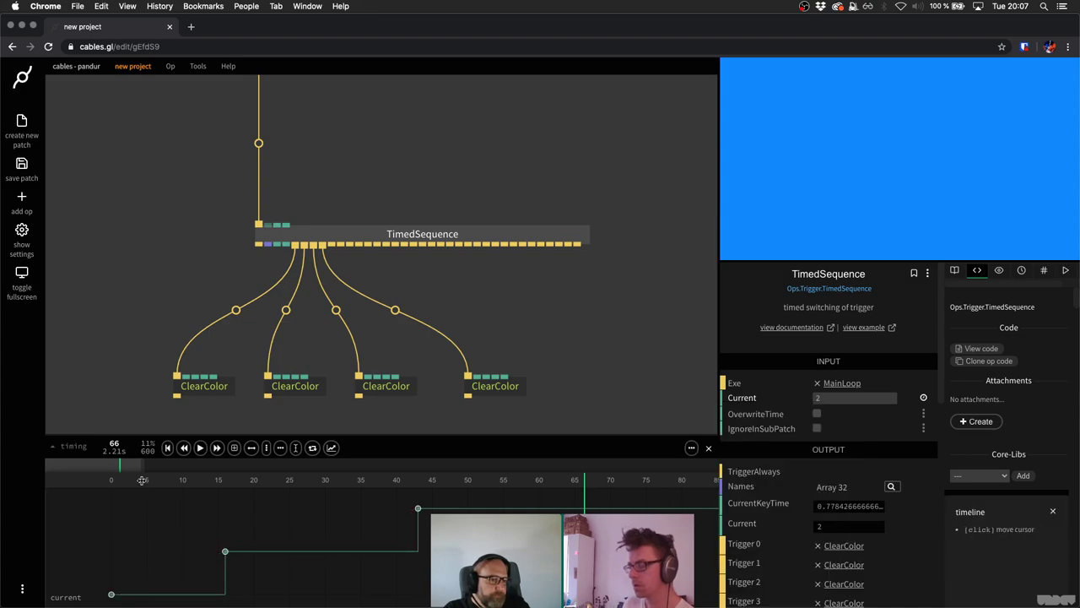
pyautogui.click(133, 480)
pyautogui.moveTo(178, 525); pyautogui.dragTo(150, 503)
pyautogui.click(421, 575)
pyautogui.click(204, 516)
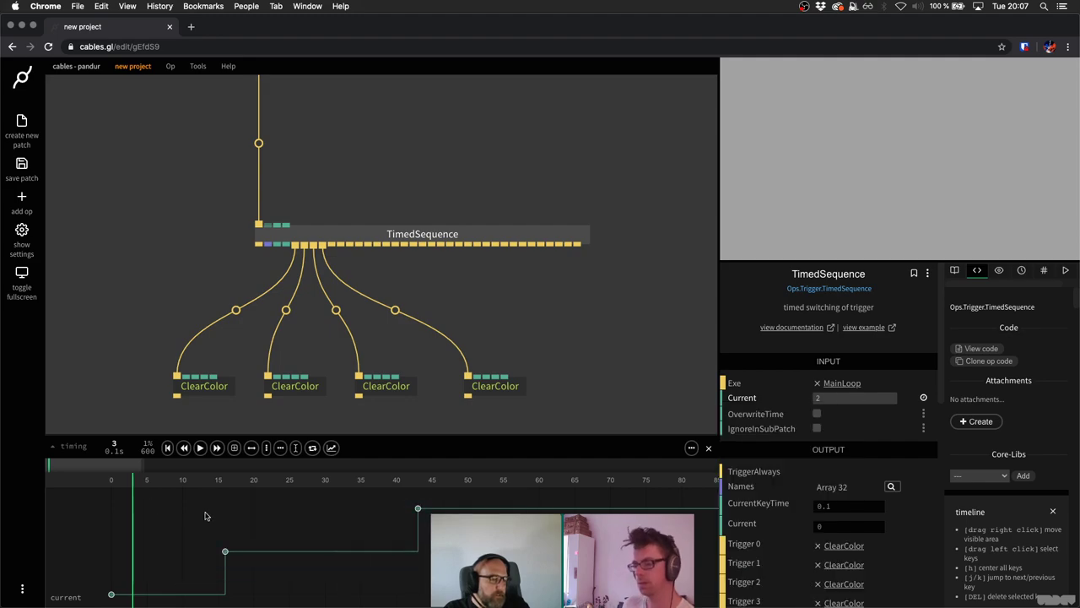
pyautogui.hotkey('ctrl', 'a')
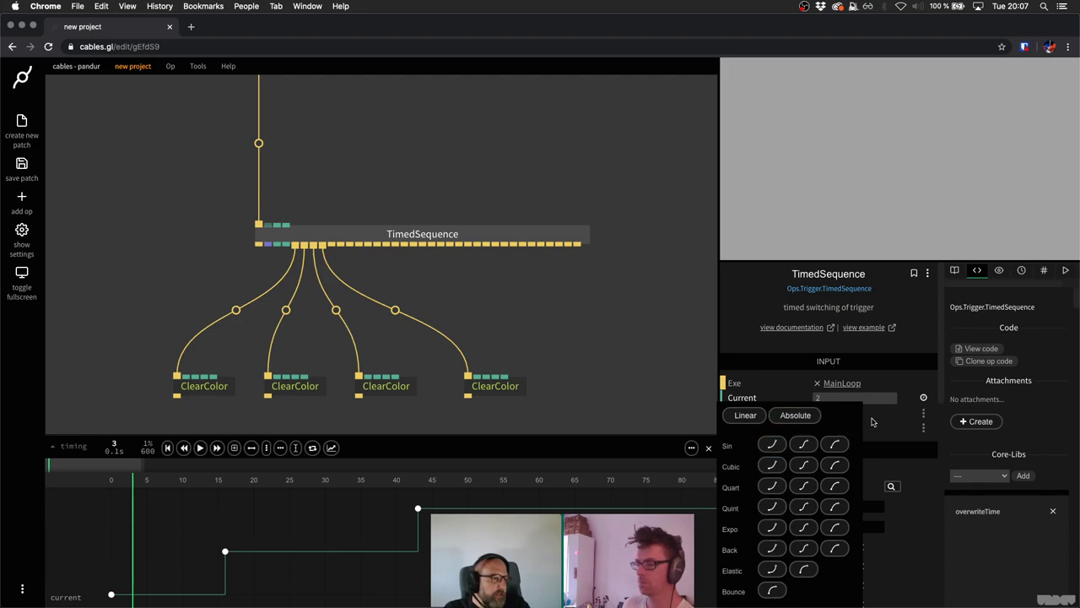
pyautogui.click(532, 403)
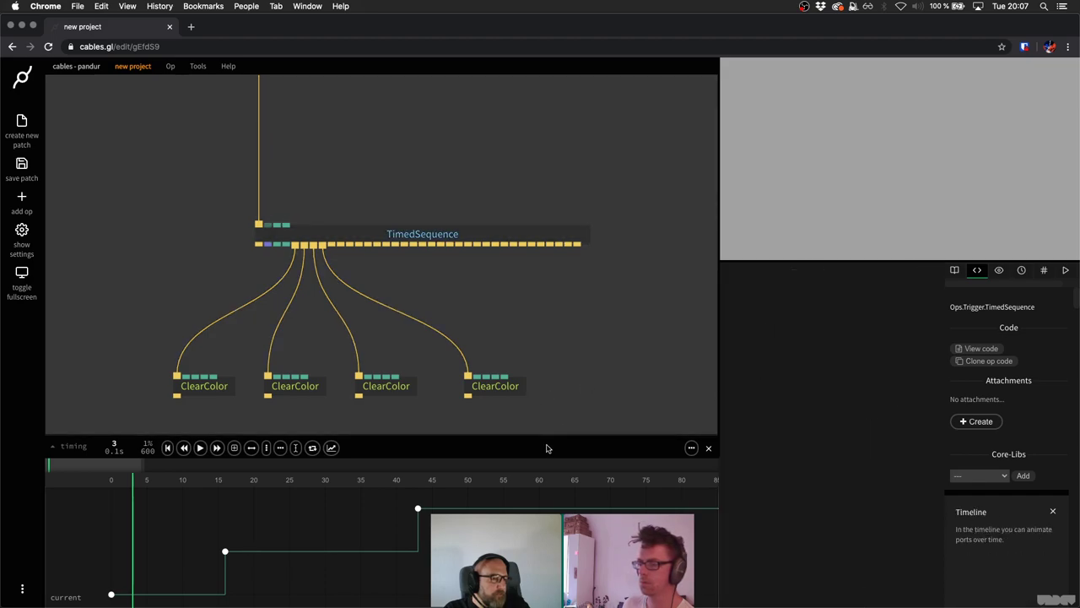
# Drag the later Current keyframes to around frames 31 and 58, then start playback.
pyautogui.hscroll(-2, 309, 524)
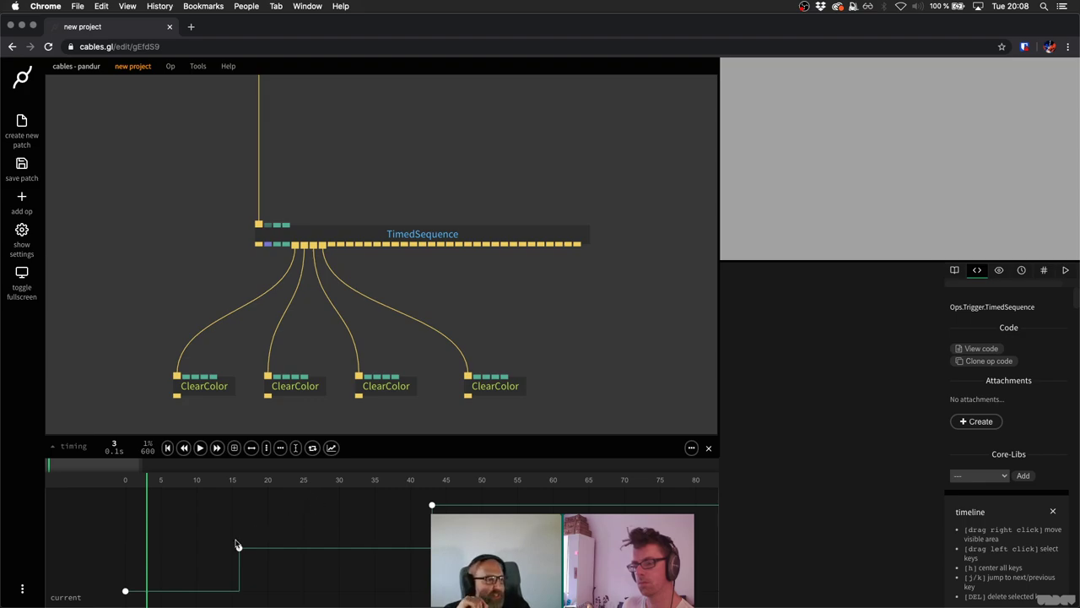
pyautogui.moveTo(239, 549); pyautogui.dragTo(346, 546)
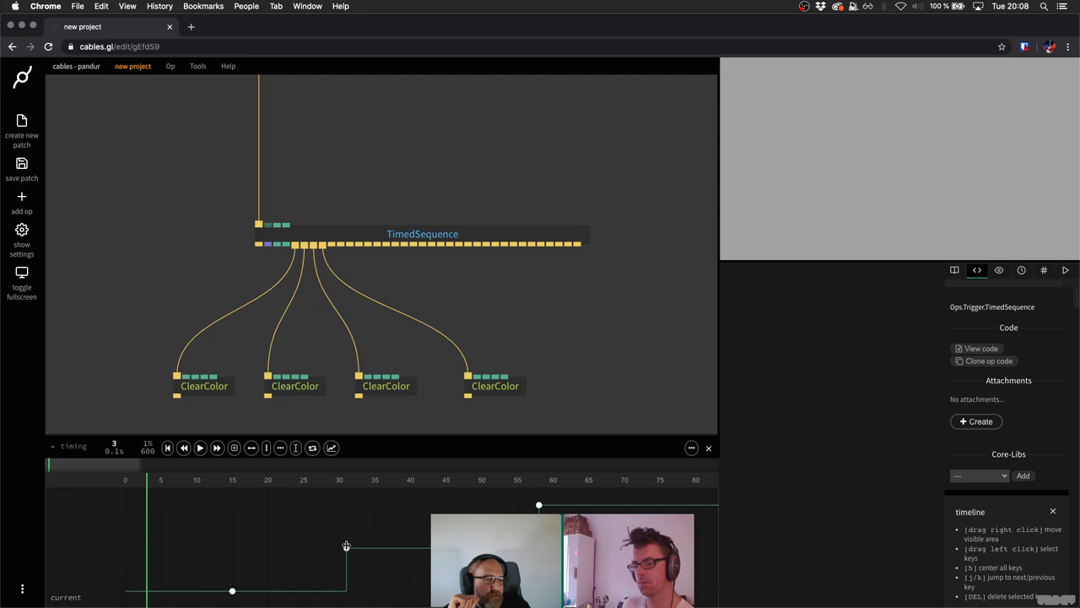
pyautogui.click(235, 601)
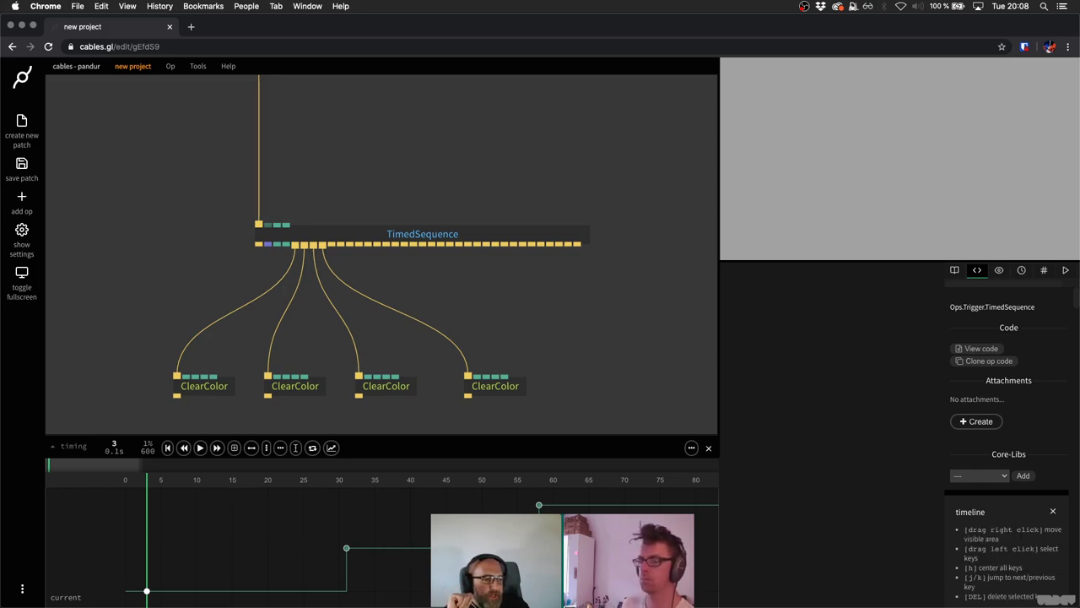
pyautogui.hscroll(3, 386, 535)
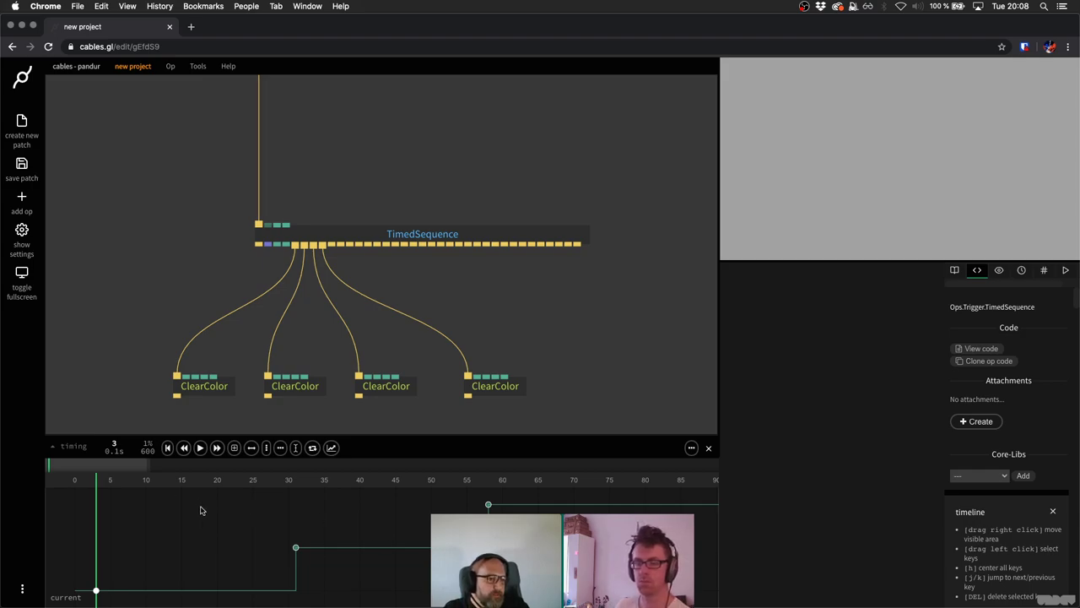
pyautogui.press('space')
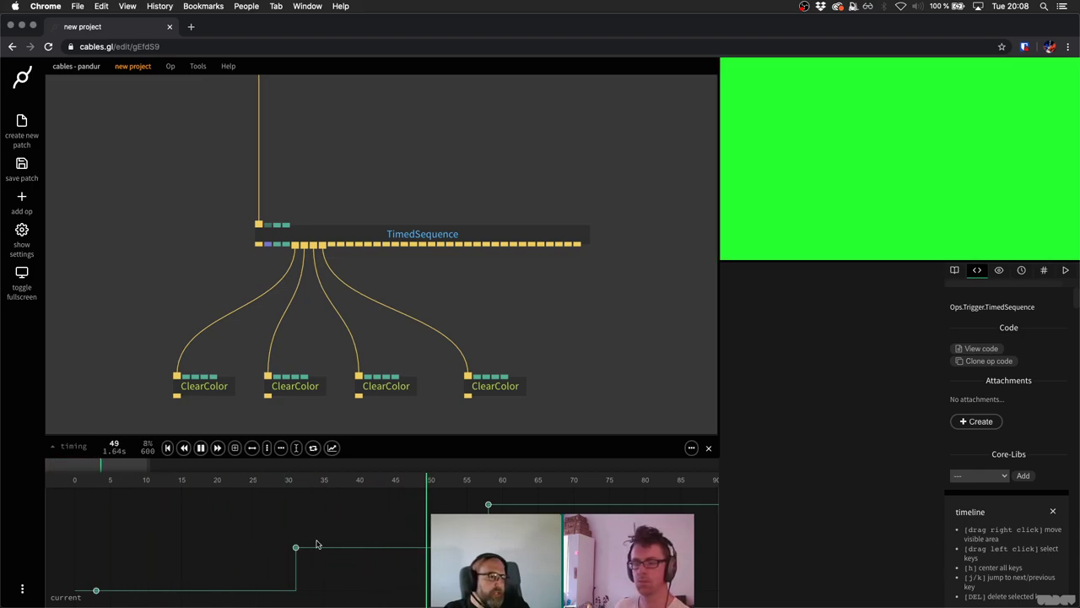
# Replay the colour sequence from the start, save the patch, and set the playhead to frame 81.
pyautogui.moveTo(103, 485); pyautogui.dragTo(95, 482)
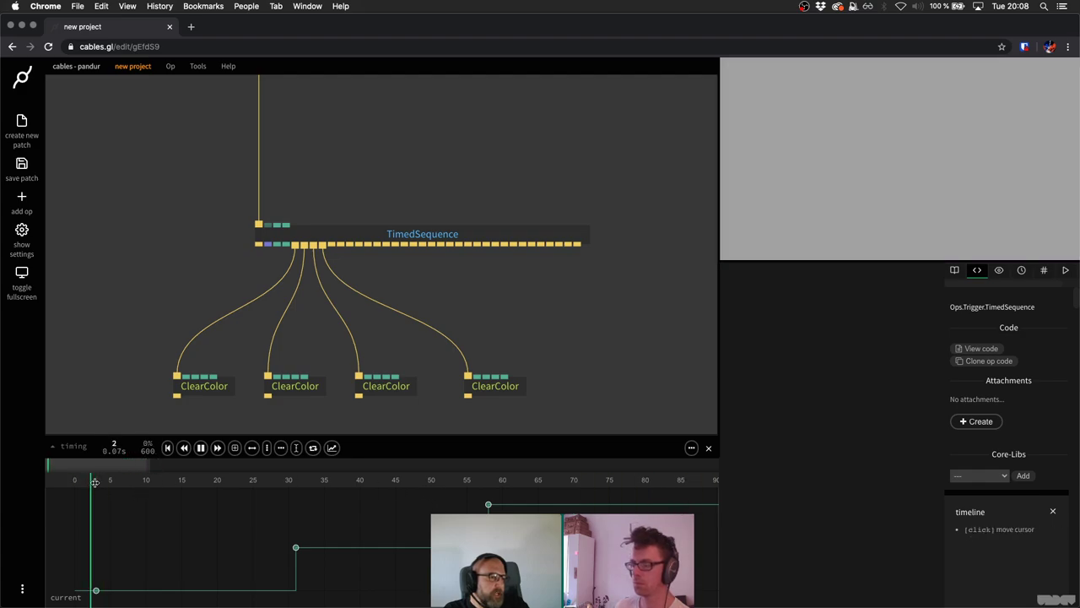
pyautogui.press('space')
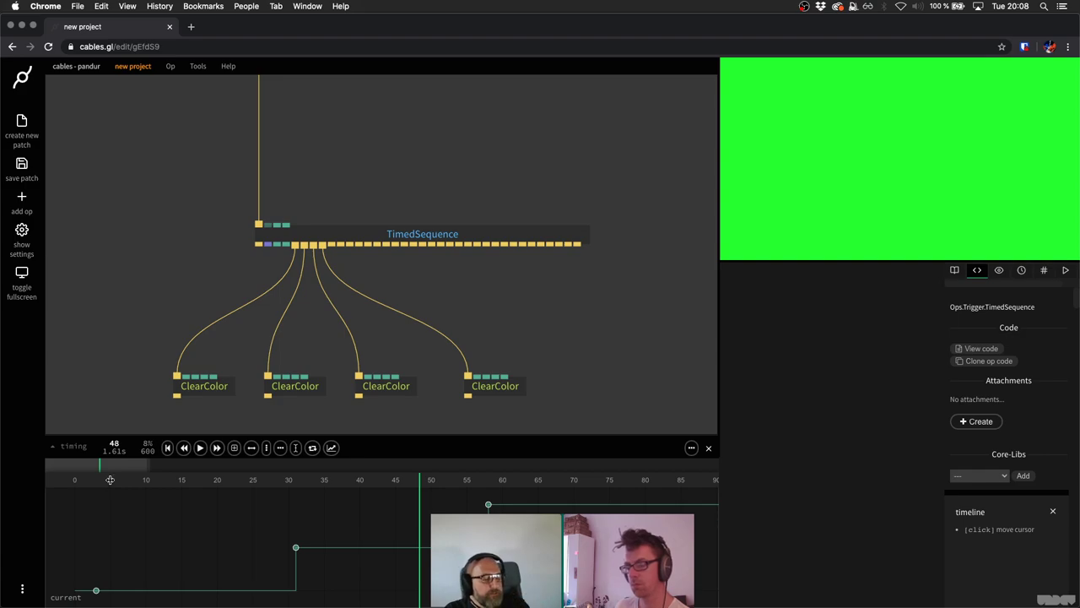
pyautogui.press('super+s')
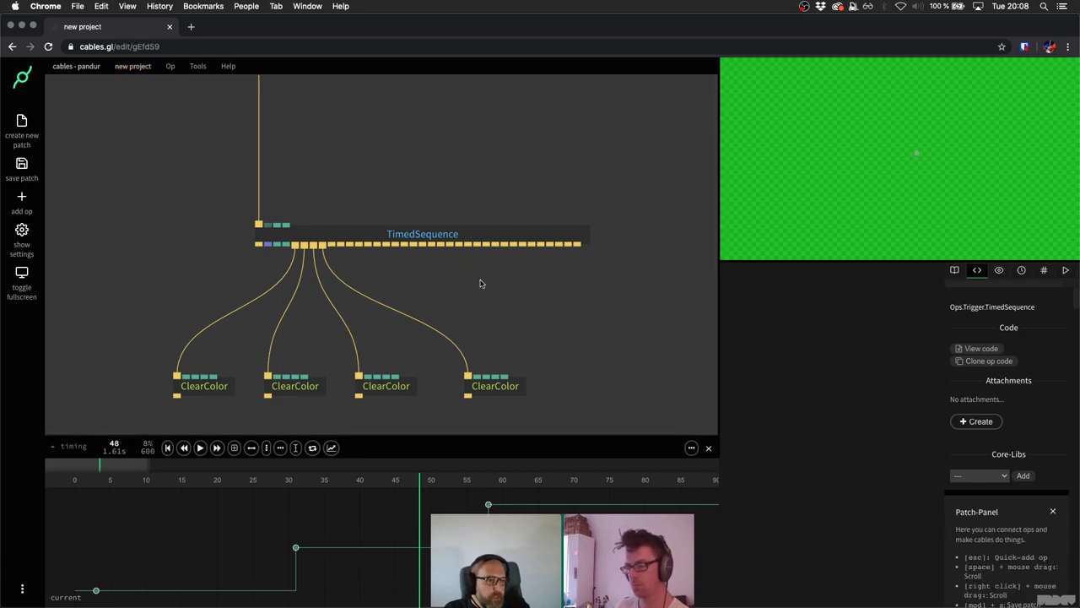
pyautogui.hscroll(3, 515, 476)
pyautogui.click(515, 476)
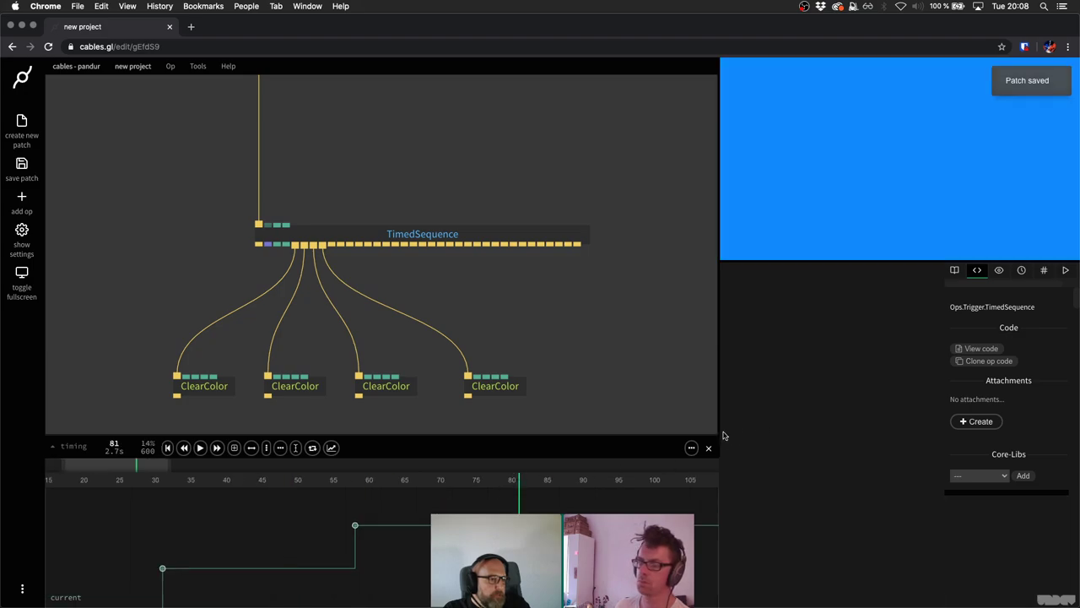
# Enter 3 in TimedSequence's Current field at frame 81 to add a fourth keyframe.
pyautogui.click(397, 232)
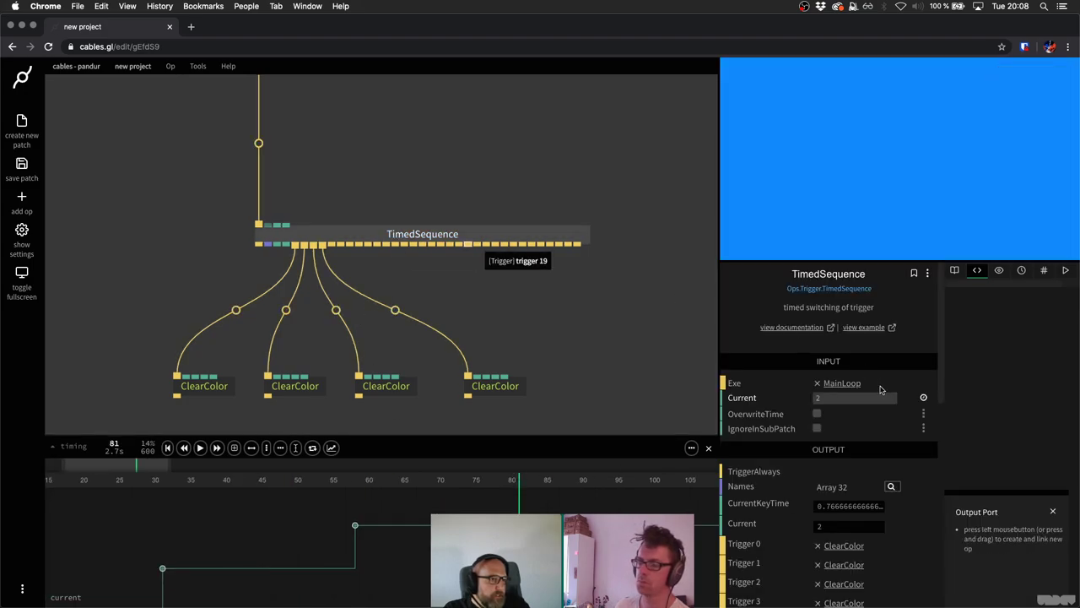
pyautogui.click(832, 398)
pyautogui.write('3')
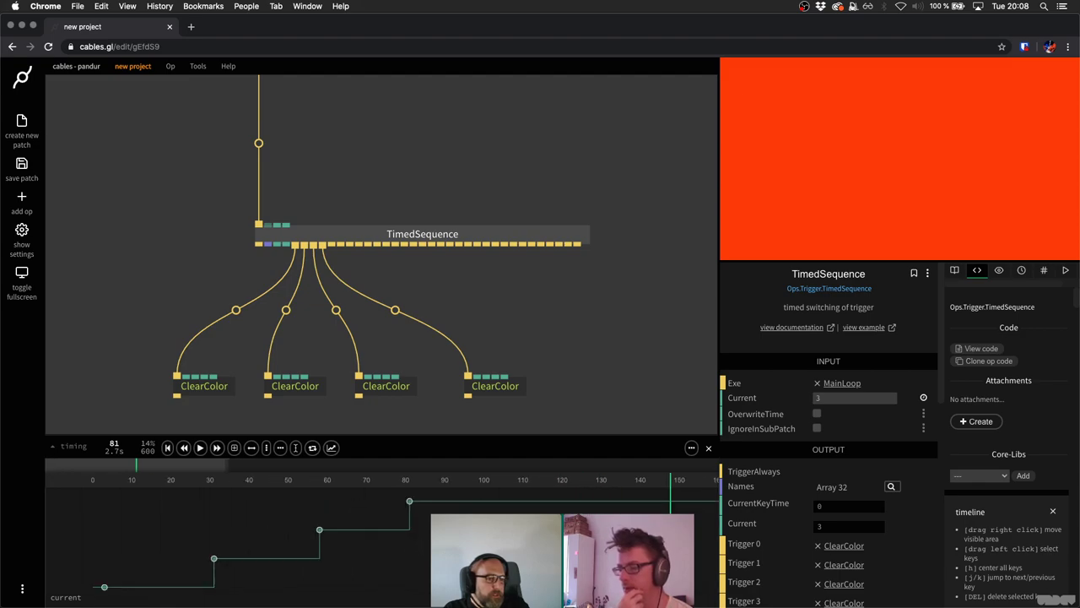
pyautogui.moveTo(518, 215); pyautogui.dragTo(481, 183)
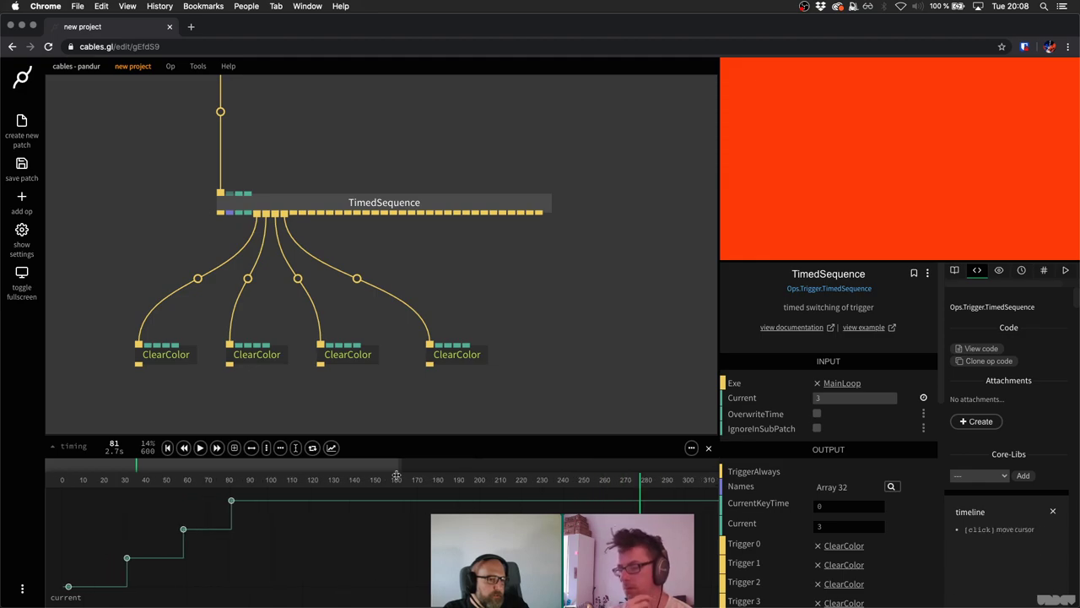
# Zoom the timeline out to frames 0–600, place the playhead at frame 57, and narrow the view to 0–160.
pyautogui.moveTo(347, 462); pyautogui.dragTo(184, 464)
pyautogui.hscroll(-10, 349, 510)
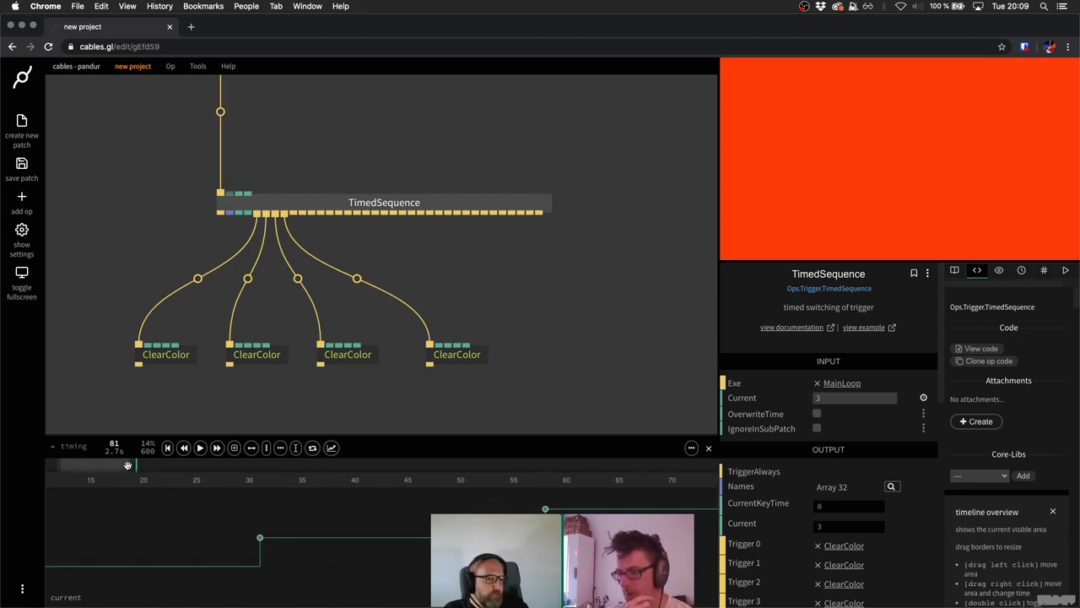
pyautogui.moveTo(131, 464); pyautogui.dragTo(233, 463)
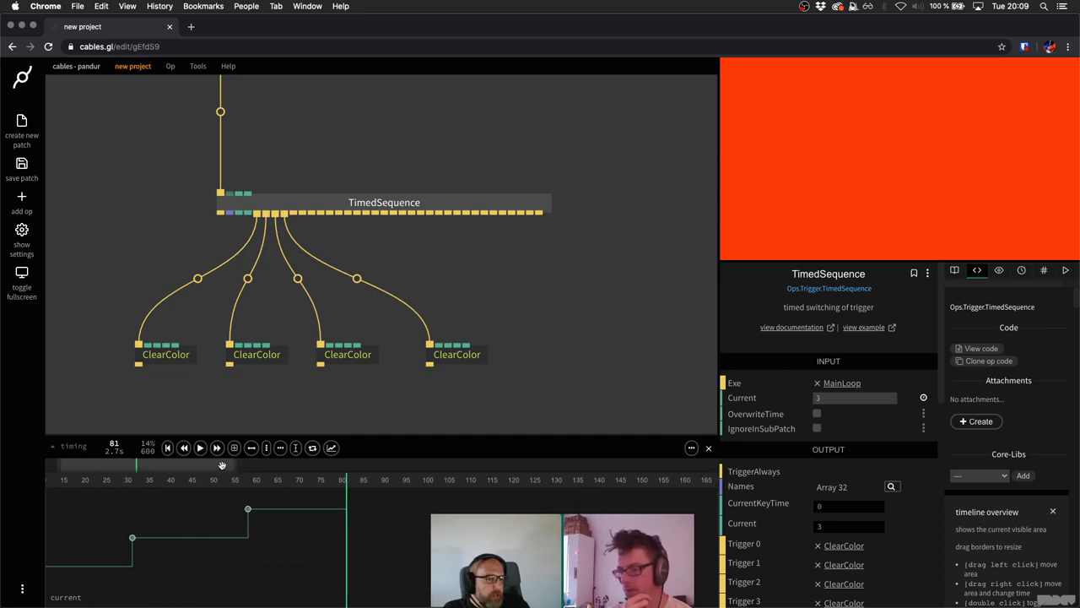
pyautogui.doubleClick(222, 464)
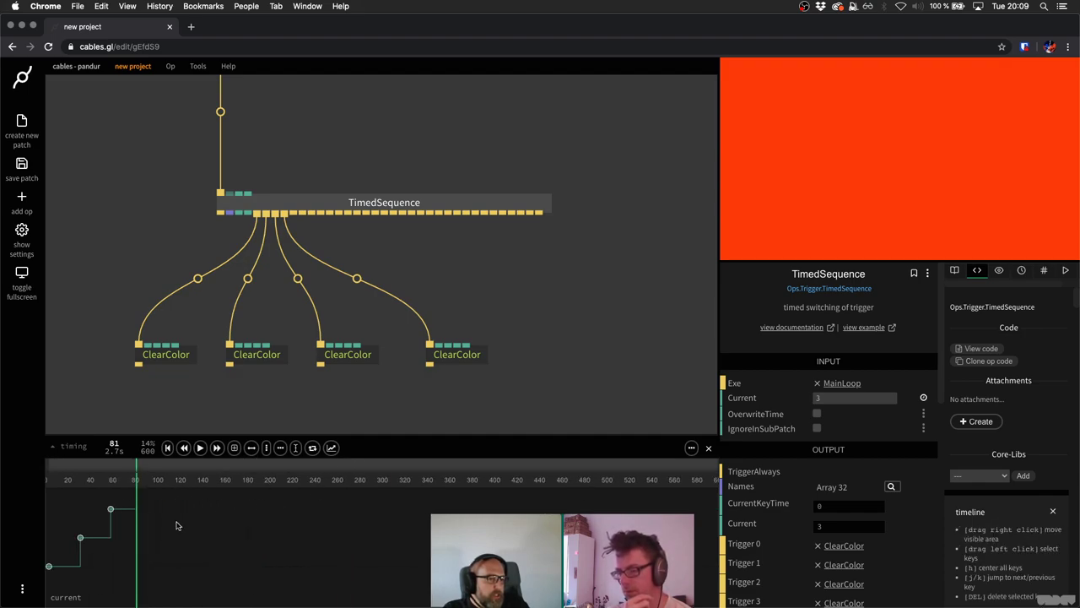
pyautogui.hscroll(-3, 194, 531)
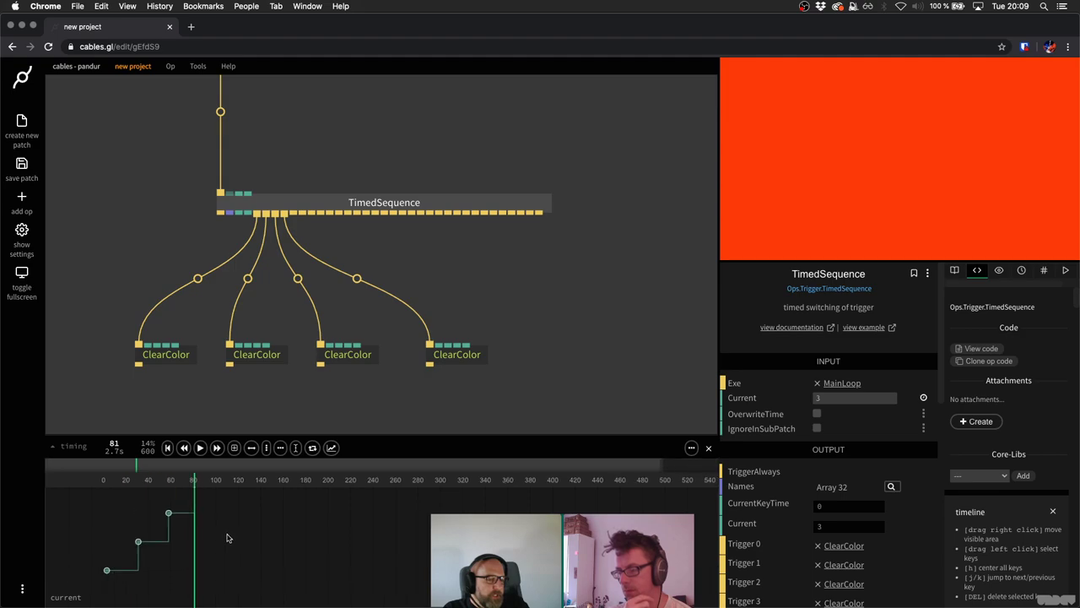
pyautogui.click(168, 481)
pyautogui.press('h')
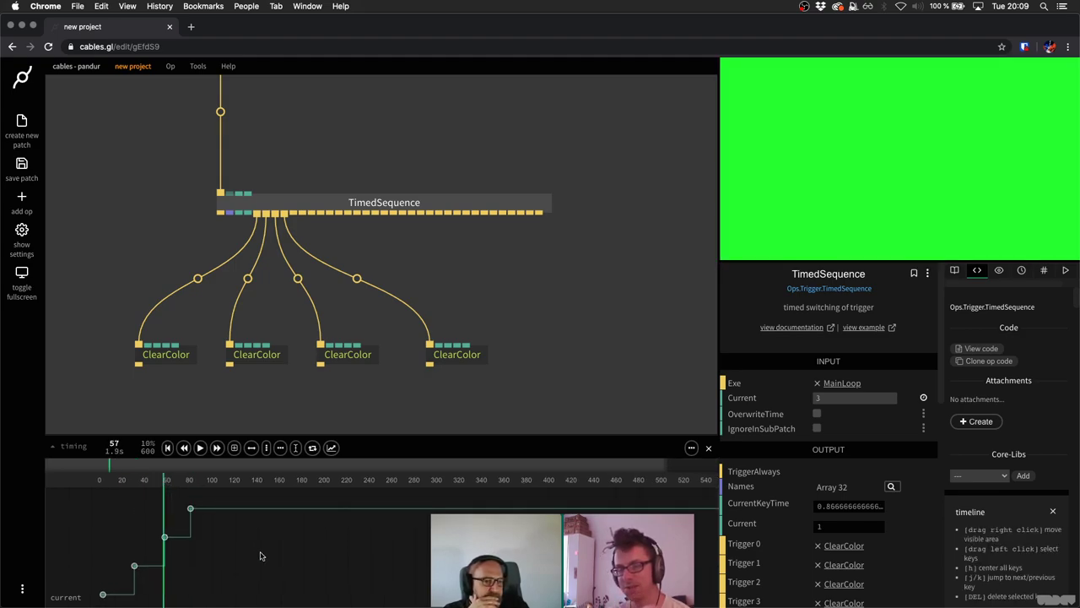
pyautogui.scroll(-2, 211, 499)
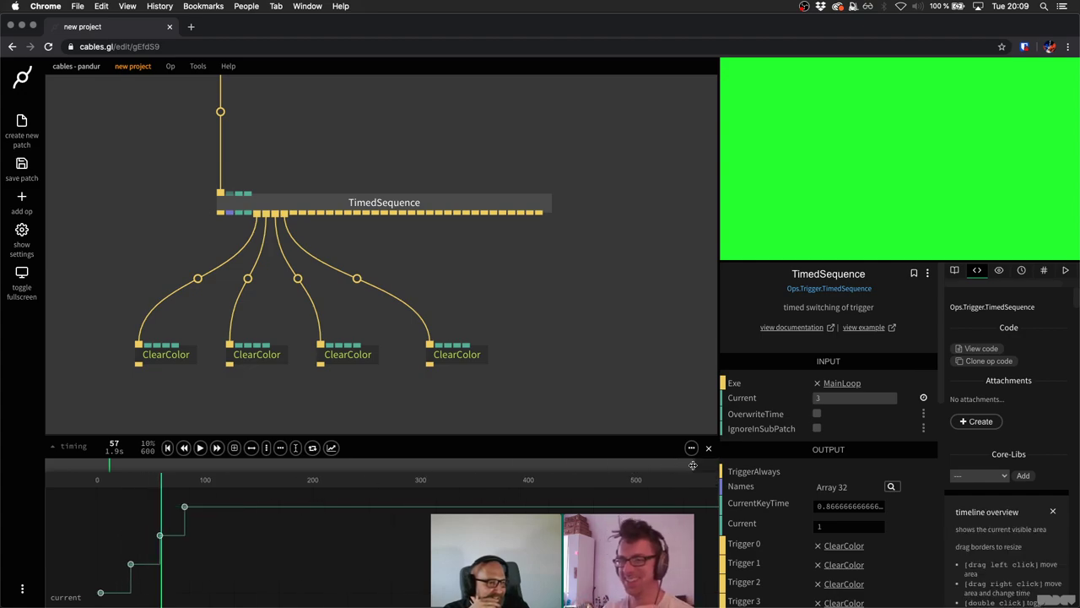
pyautogui.moveTo(692, 465); pyautogui.dragTo(241, 466)
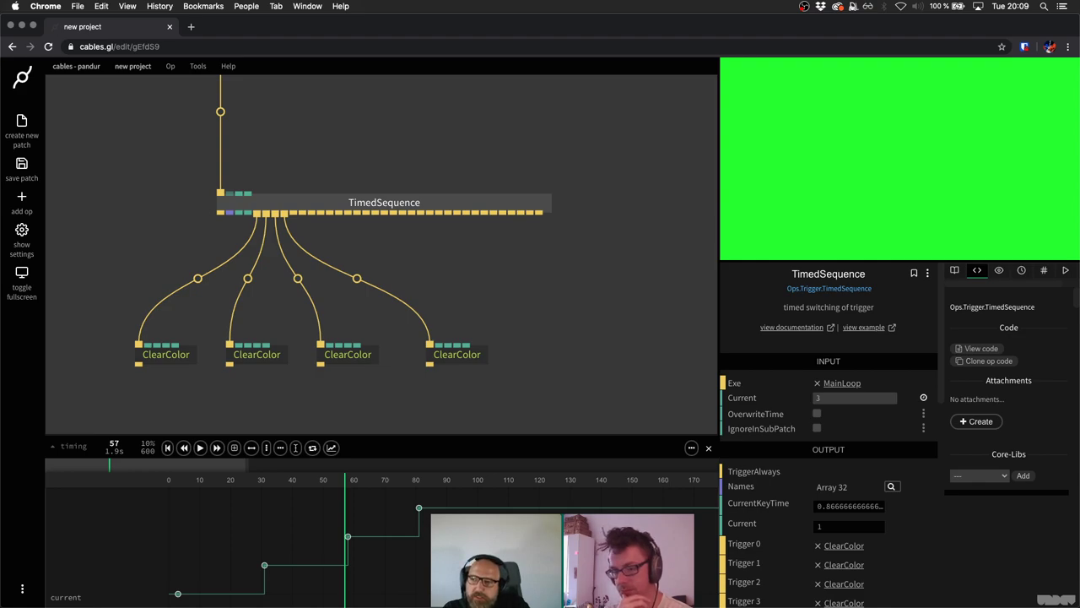
pyautogui.press('super+Tab')
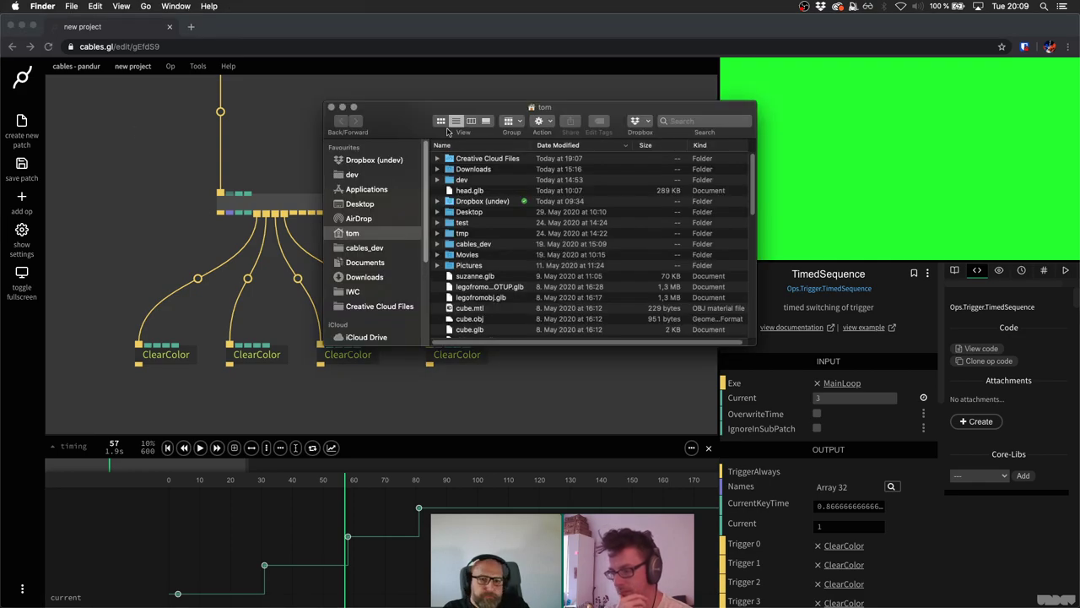
pyautogui.press('super+w')
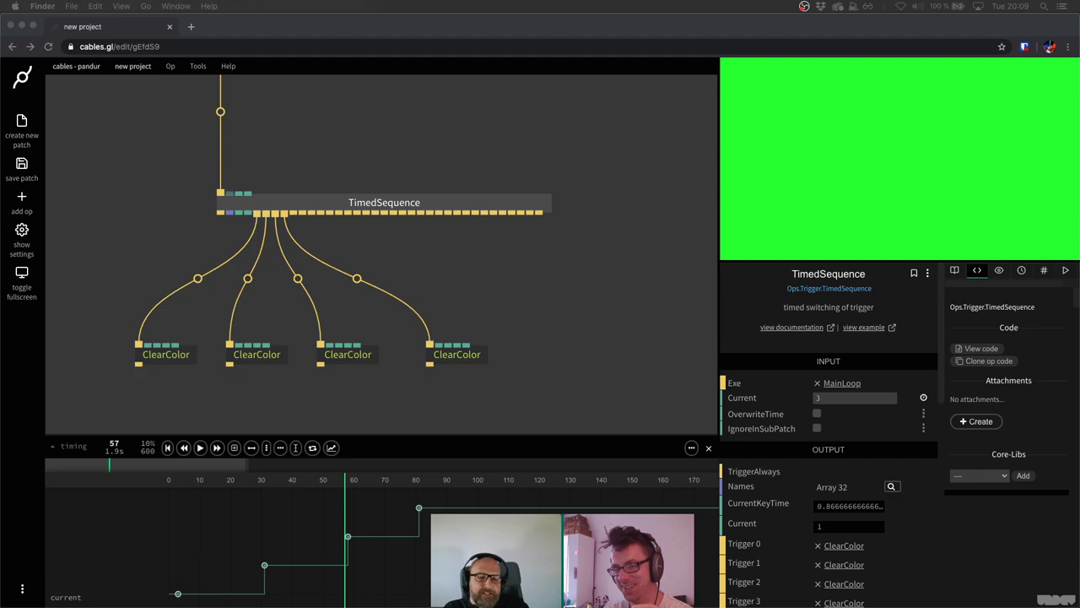
# Save the patch with MainLoop, TimedSequence and four ClearColor ops, then recentre the ops in view.
pyautogui.scroll(-6, 366, 275)
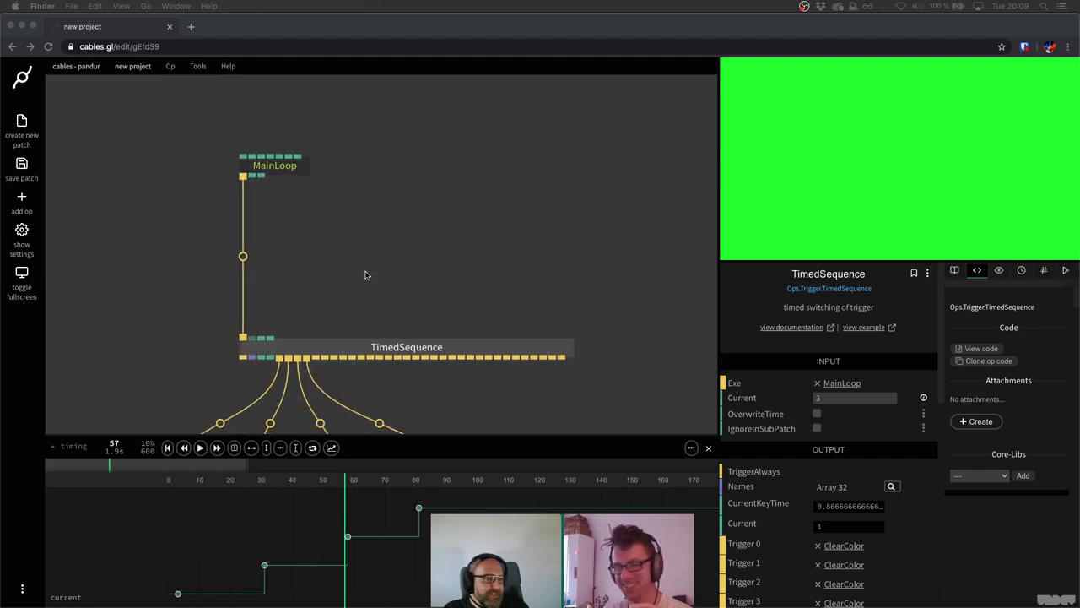
pyautogui.click(380, 270)
pyautogui.press('super+s')
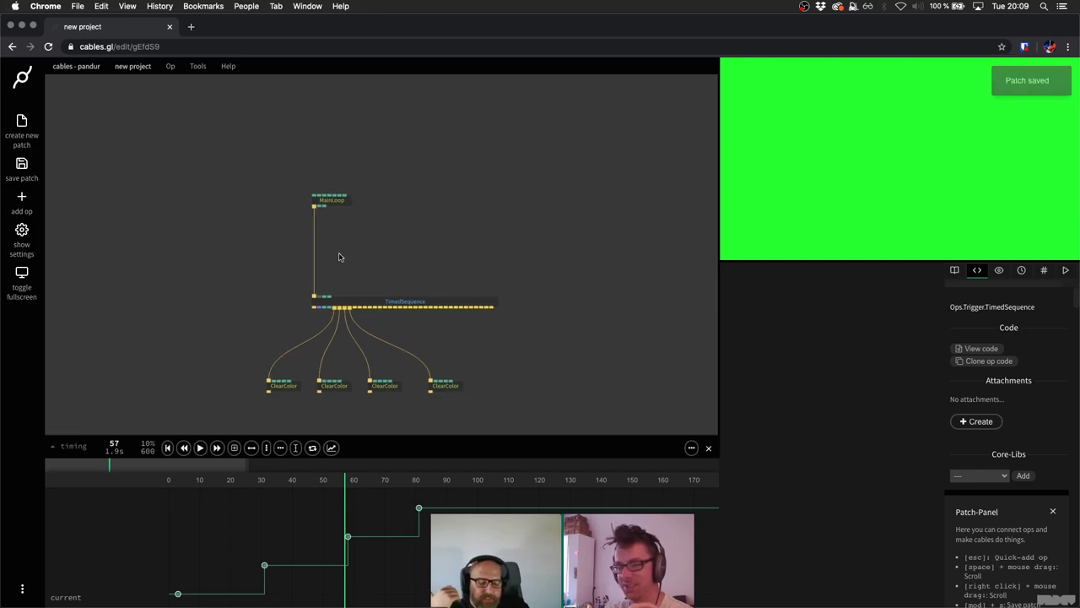
pyautogui.scroll(3, 332, 268)
pyautogui.moveTo(332, 268); pyautogui.dragTo(321, 209)
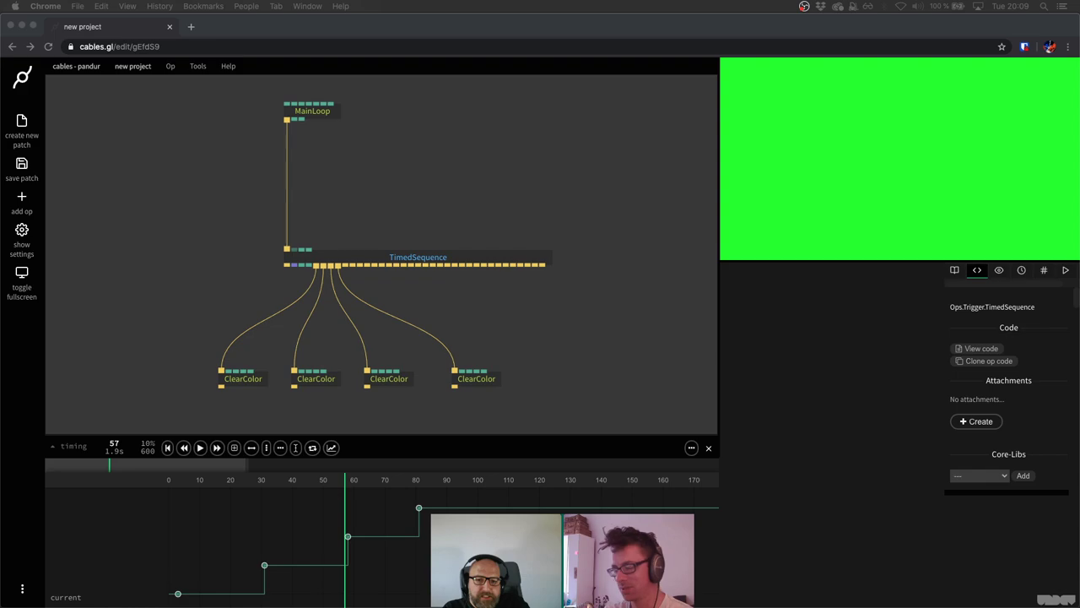
pyautogui.hscroll(-5, 382, 348)
pyautogui.click(414, 337)
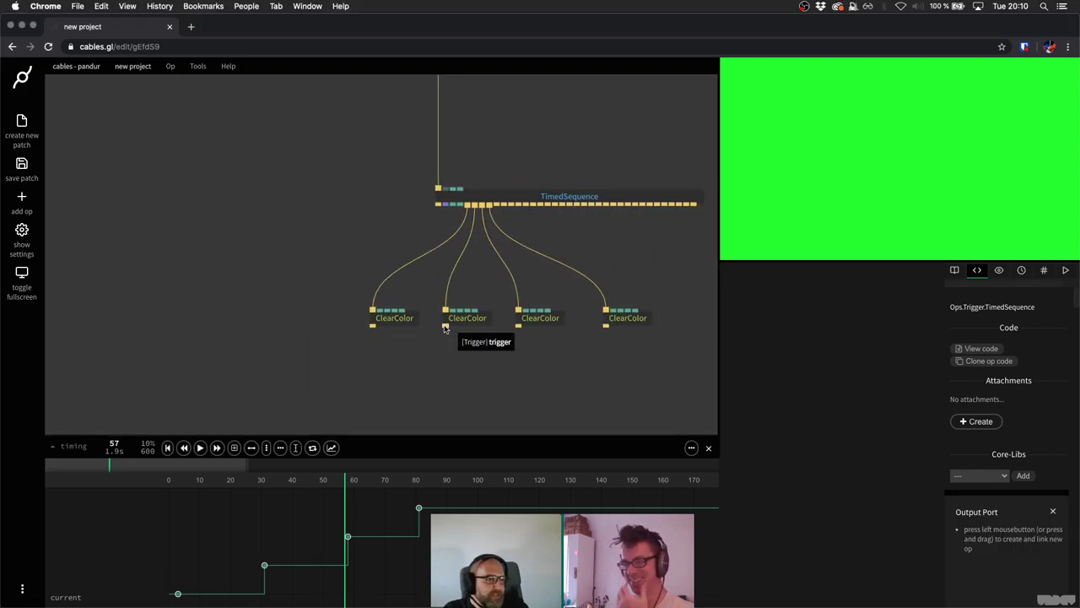
# Add a Cube op linked to the second ClearColor's trigger output.
pyautogui.moveTo(443, 327); pyautogui.dragTo(444, 378)
pyautogui.write('cube')
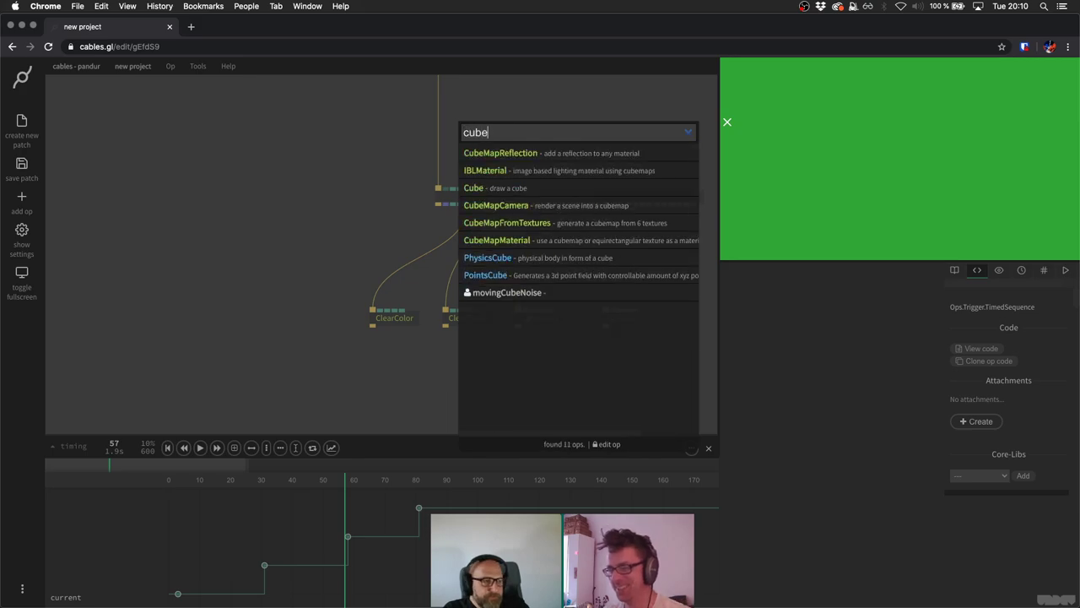
pyautogui.press('Up')
pyautogui.press('Return')
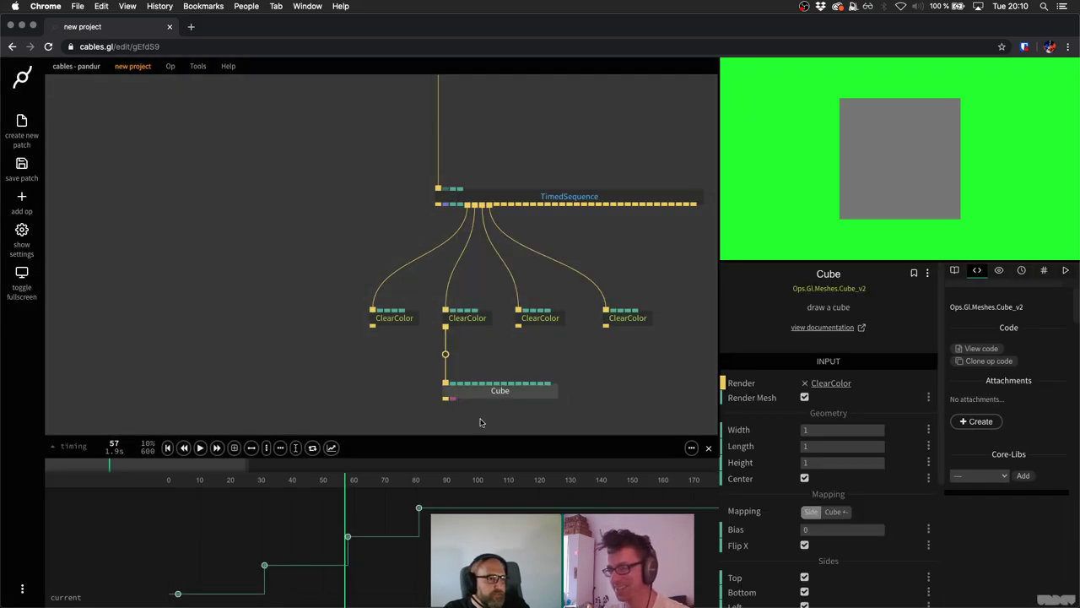
pyautogui.scroll(-2, 494, 396)
# Insert a LambertMaterial op between ClearColor and Cube, shading the cube olive.
pyautogui.press('Escape')
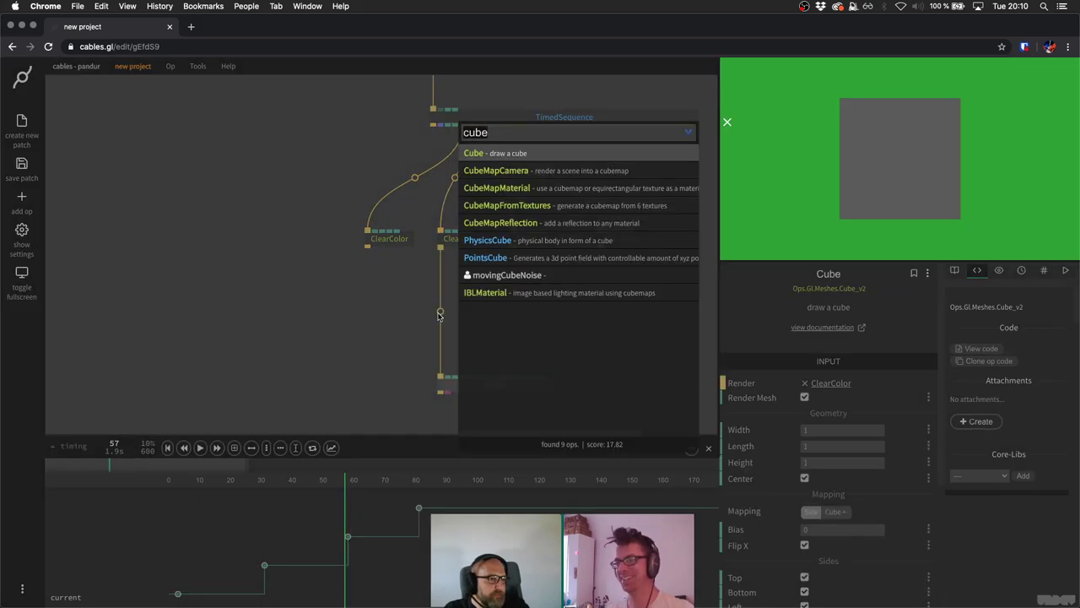
pyautogui.write('lambert')
pyautogui.press('Return')
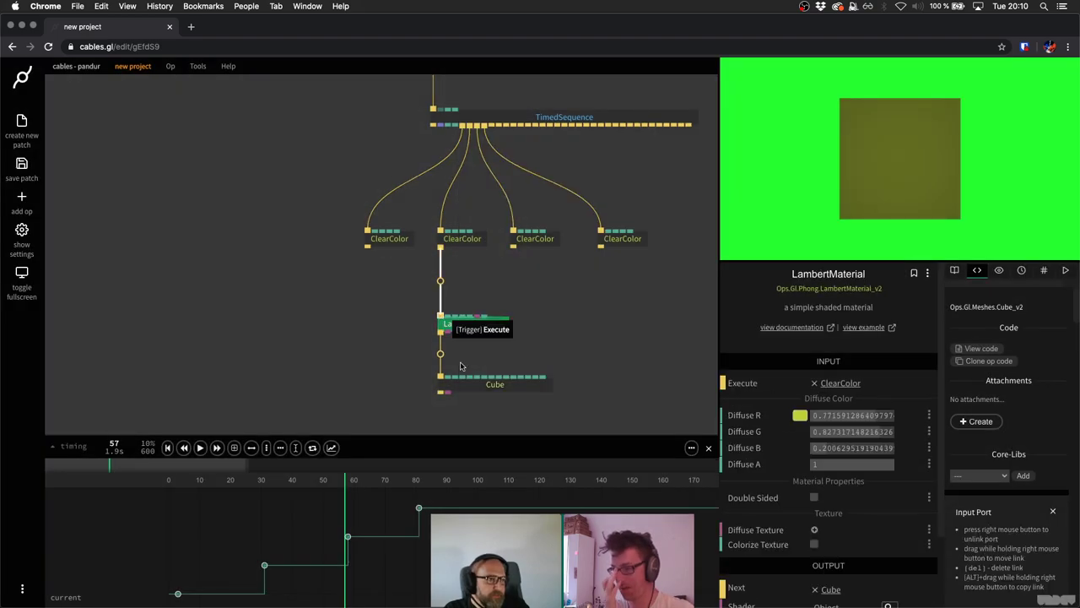
pyautogui.moveTo(469, 389); pyautogui.dragTo(470, 412)
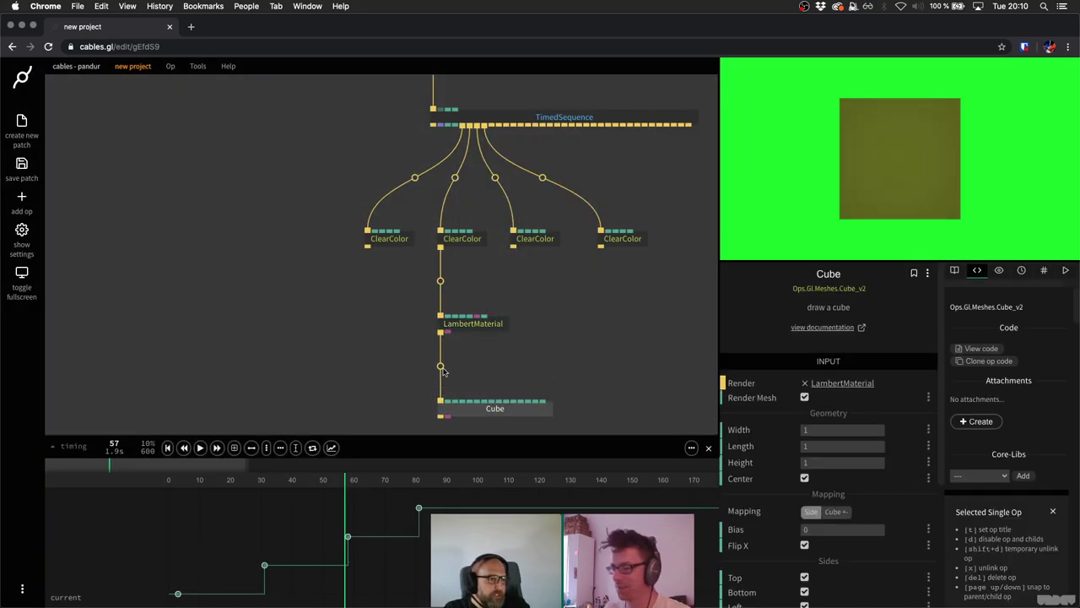
# Insert a Transform op into the link between LambertMaterial and Cube.
pyautogui.click(442, 371)
pyautogui.click(469, 410)
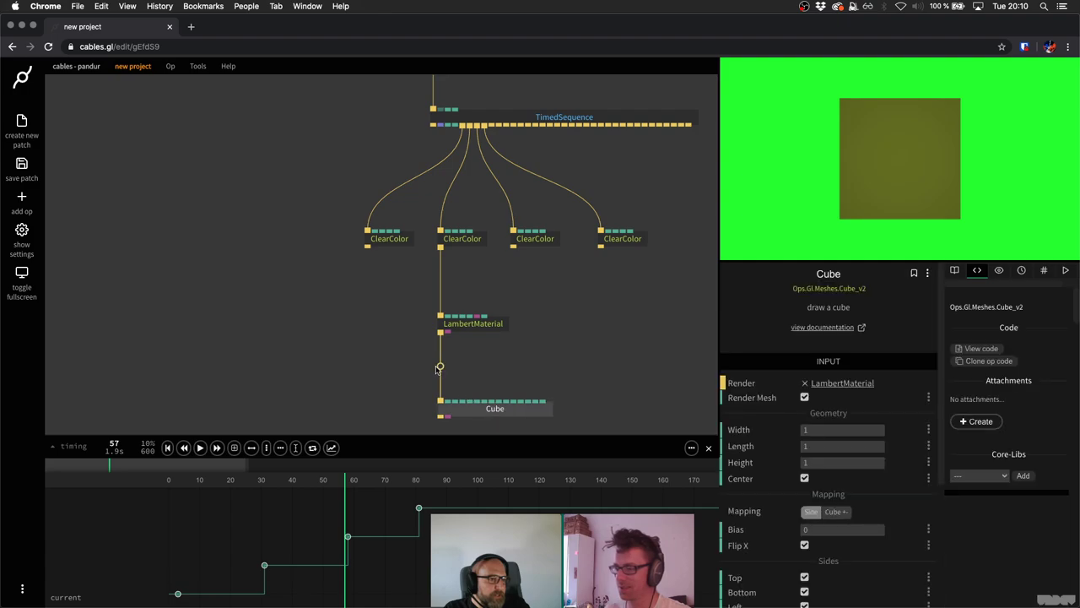
pyautogui.click(439, 367)
pyautogui.press('Escape')
pyautogui.click(440, 368)
pyautogui.write('transform')
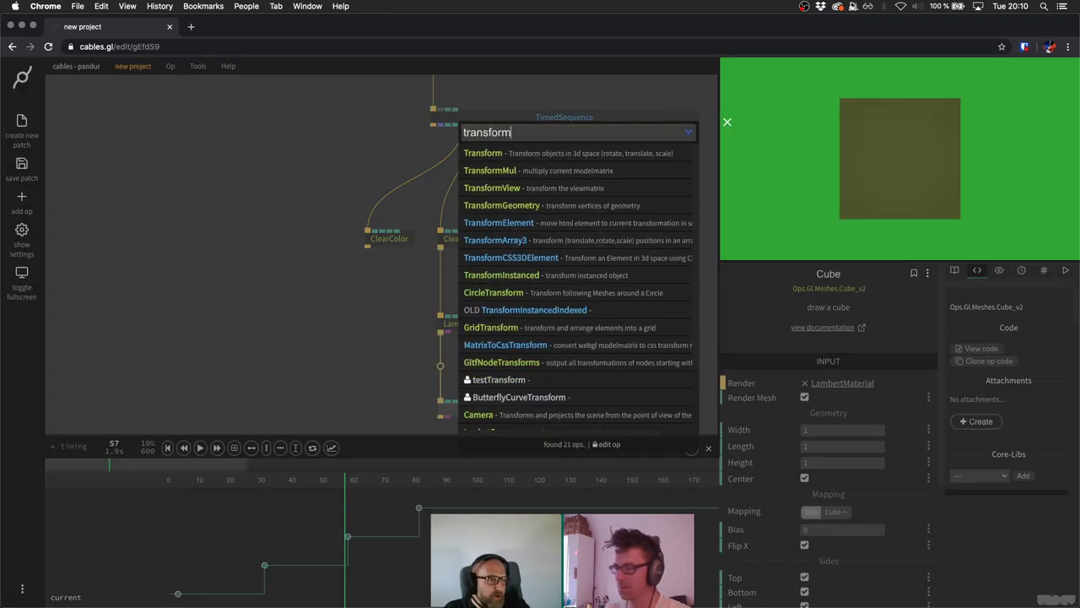
pyautogui.press('Return')
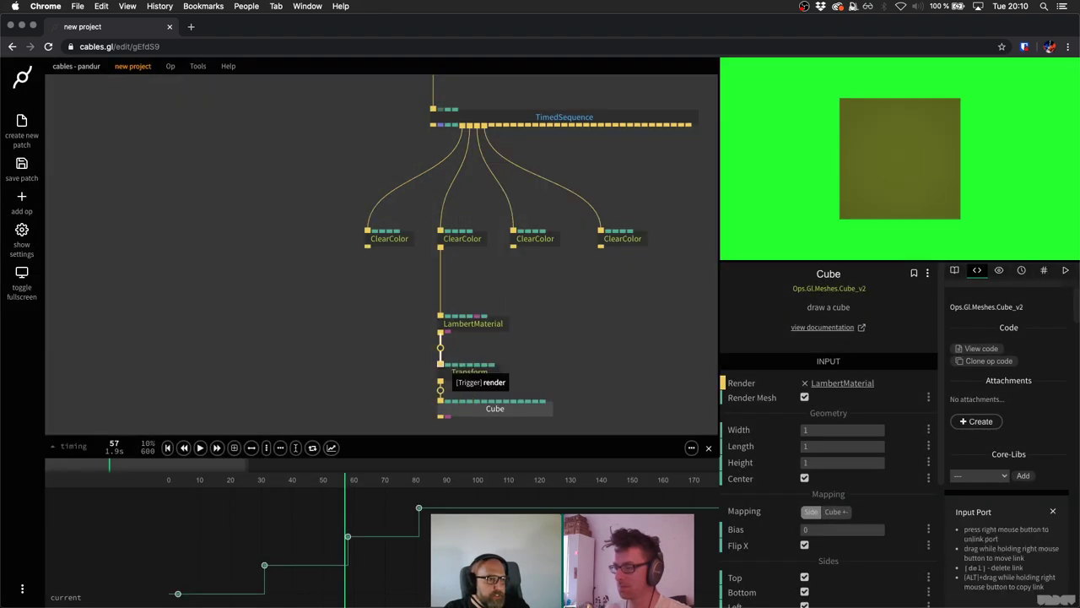
pyautogui.moveTo(802, 532)
pyautogui.mouseDown()
pyautogui.moveTo(836, 532)
pyautogui.moveTo(801, 532)
pyautogui.mouseUp()
# Add a Timer op, then delete it as unused.
pyautogui.click(564, 340)
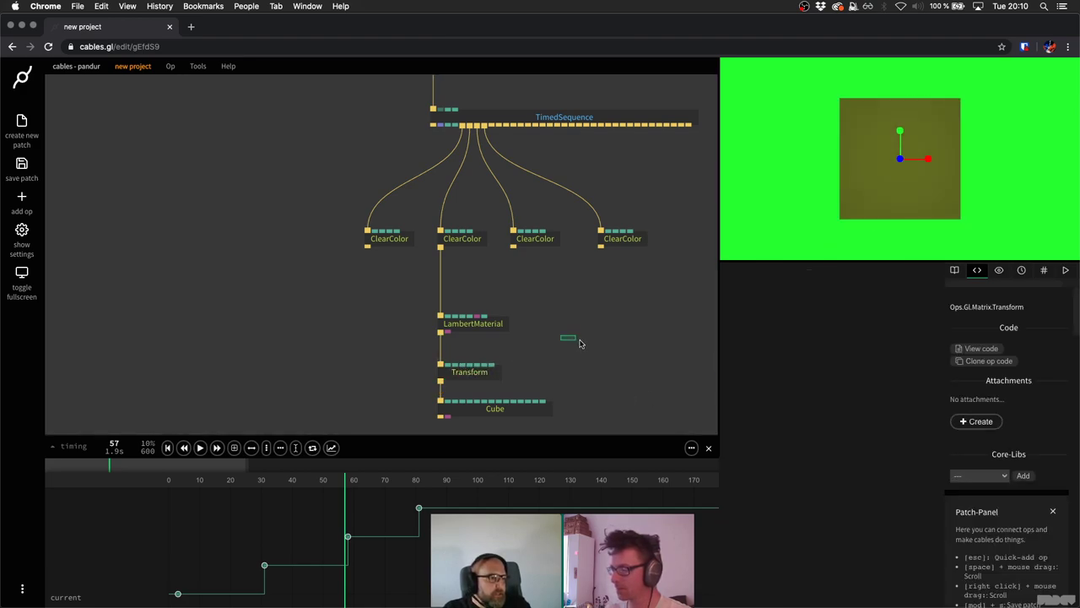
pyautogui.press('Escape')
pyautogui.write('timer')
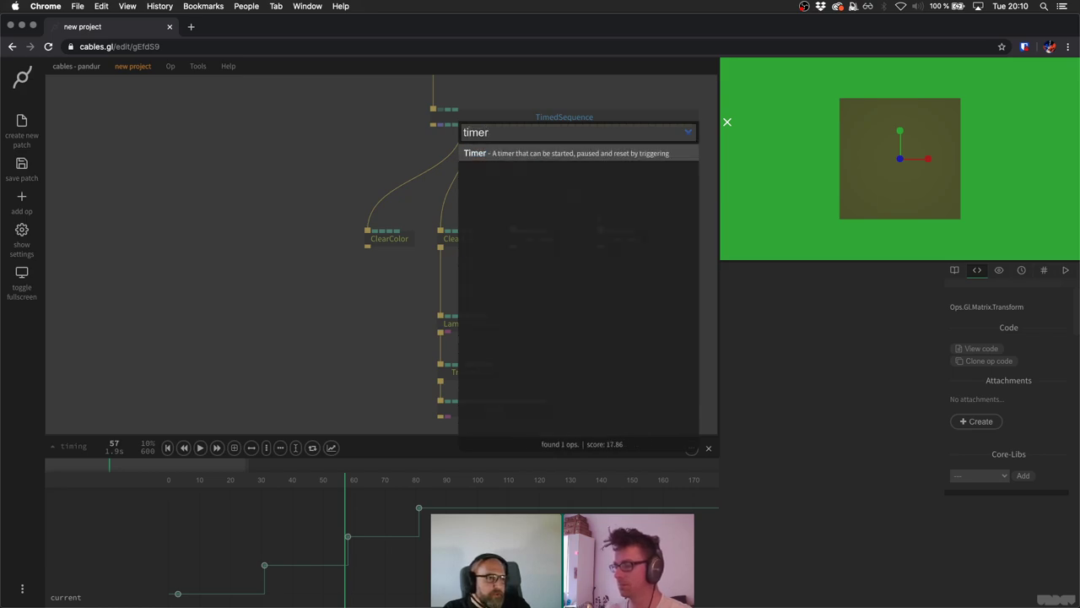
pyautogui.press('Return')
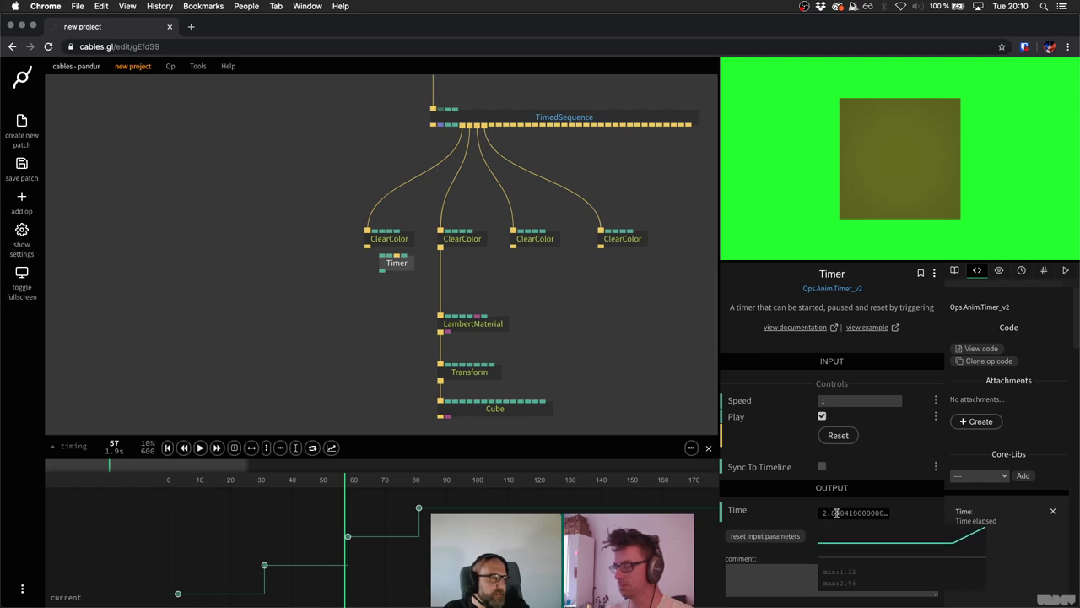
pyautogui.moveTo(405, 271); pyautogui.dragTo(379, 279)
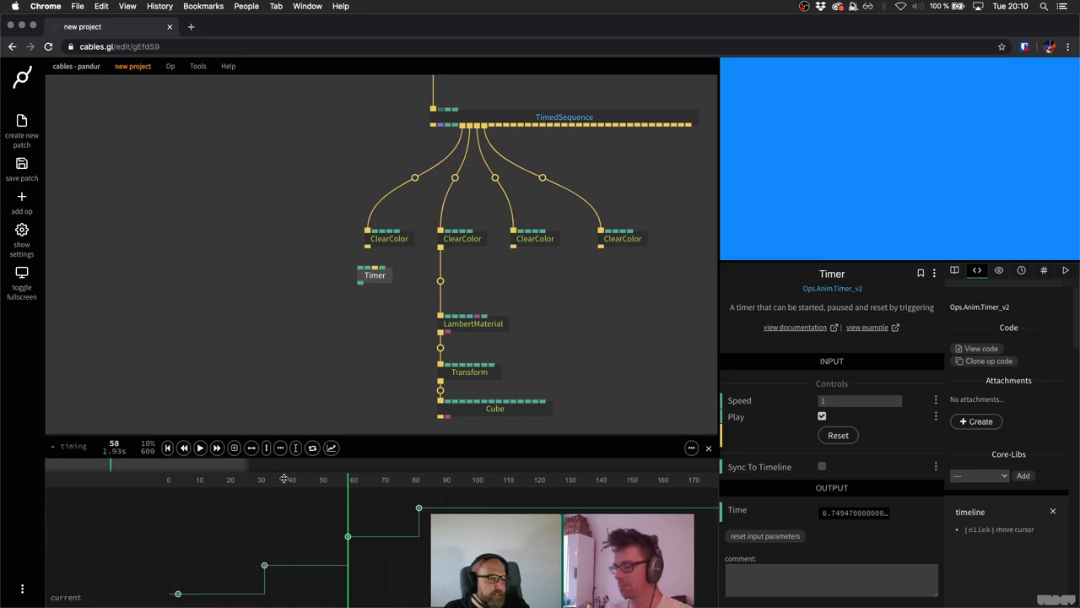
pyautogui.moveTo(284, 479); pyautogui.dragTo(316, 479)
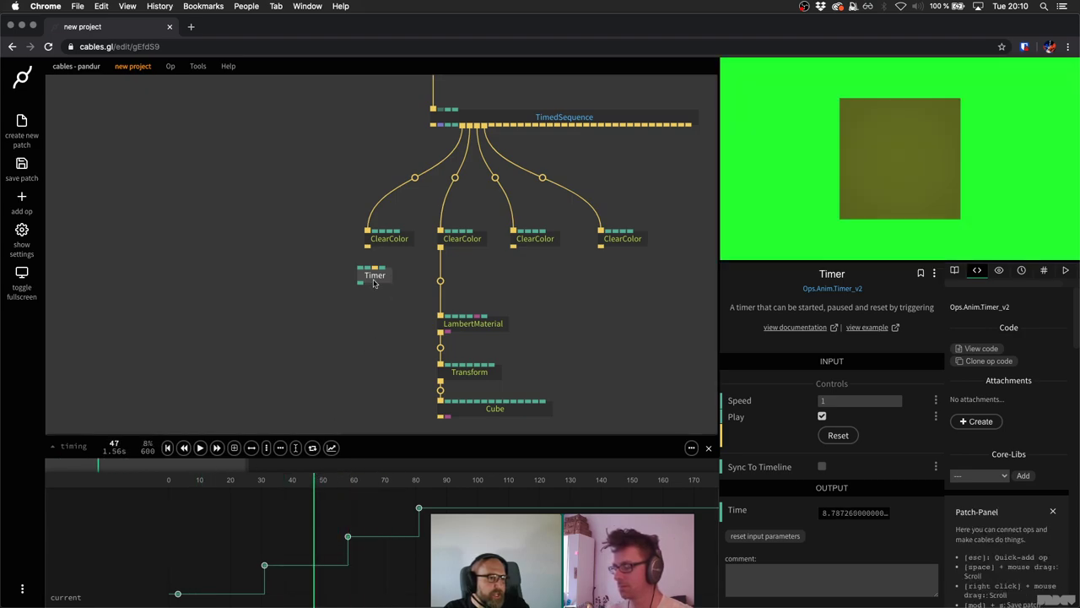
pyautogui.press('Delete')
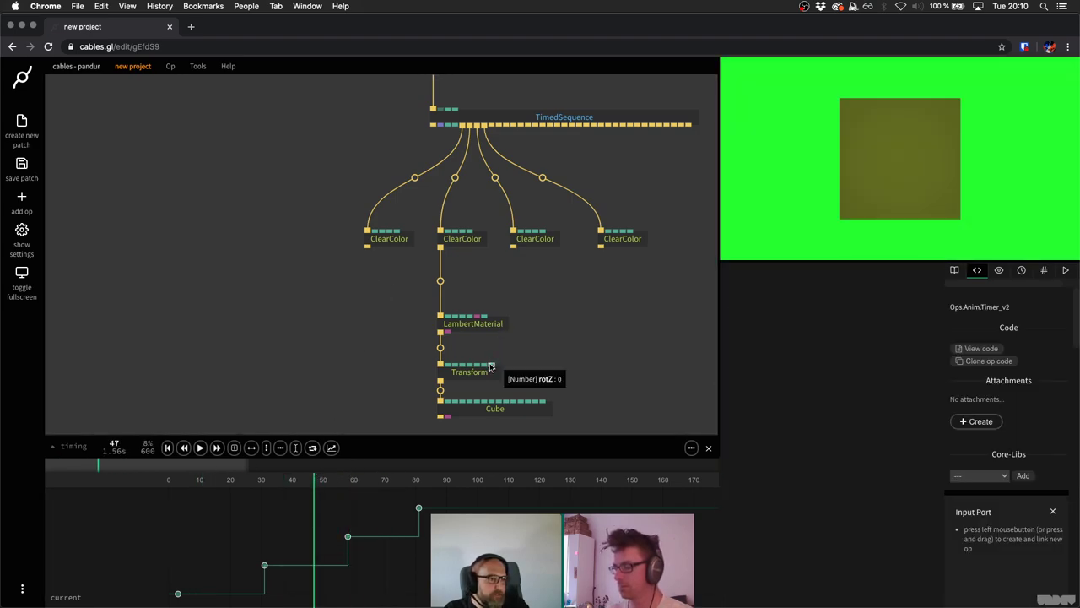
# Wire a TimeLineTime op into the Transform's rotation input.
pyautogui.moveTo(490, 366); pyautogui.dragTo(545, 324)
pyautogui.write('timel')
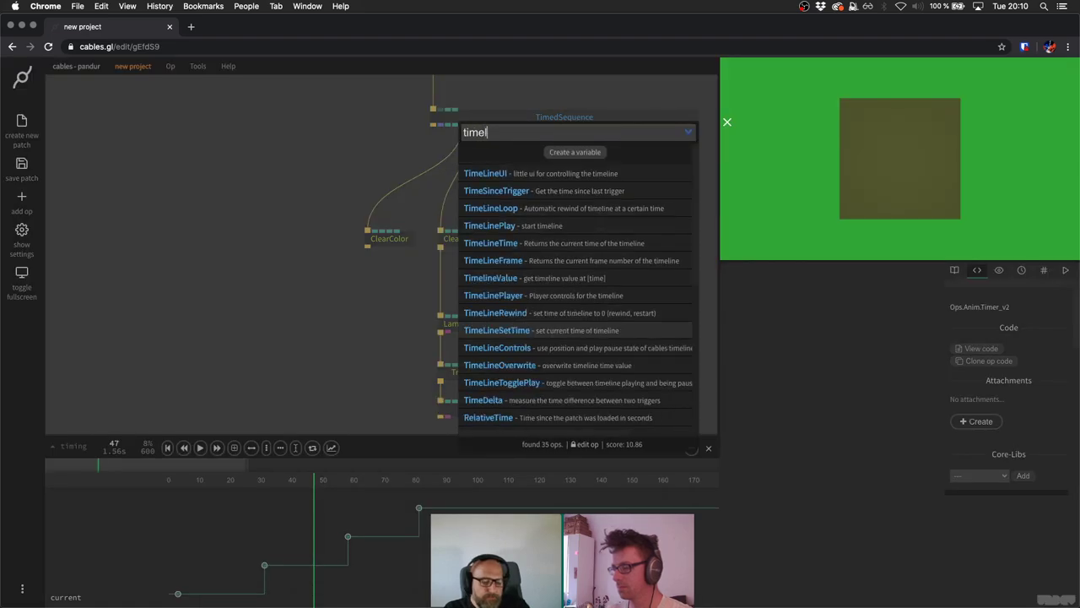
pyautogui.write('inetime')
pyautogui.press('Return')
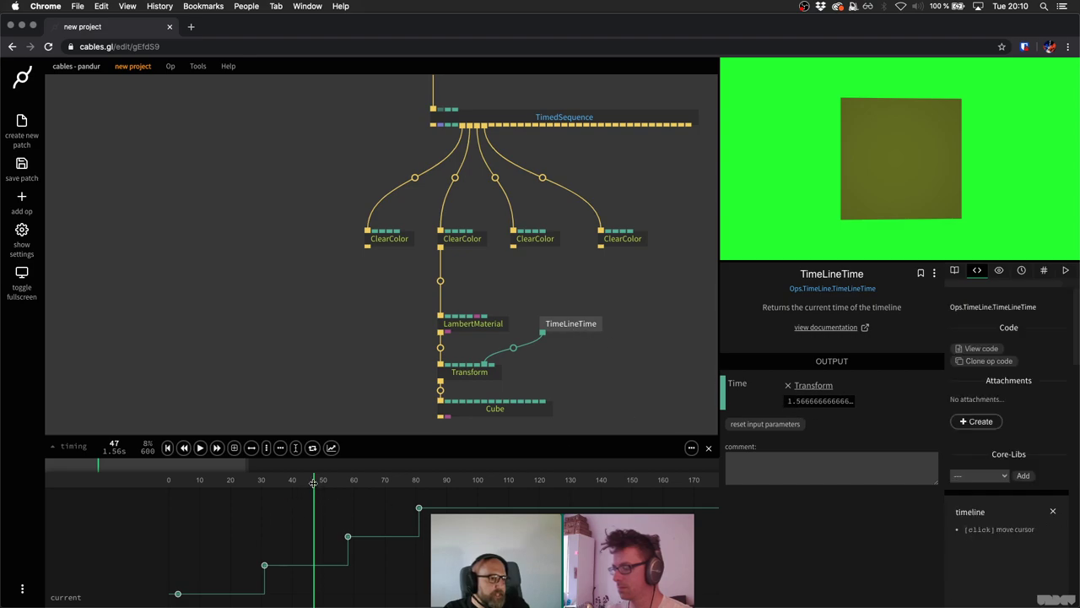
pyautogui.moveTo(314, 479)
pyautogui.mouseDown()
pyautogui.moveTo(241, 479)
pyautogui.moveTo(373, 486)
pyautogui.moveTo(324, 496)
pyautogui.moveTo(301, 474)
pyautogui.mouseUp()
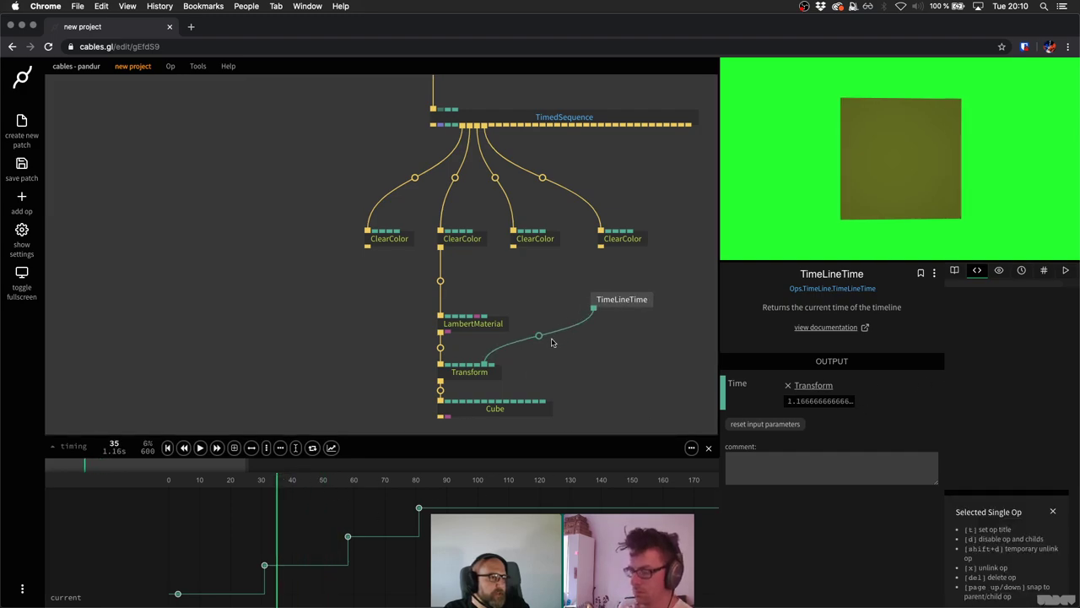
# Insert a Multiply op with Number2 set to 22 and preview the spinning cube.
pyautogui.click(540, 337)
pyautogui.write('mul')
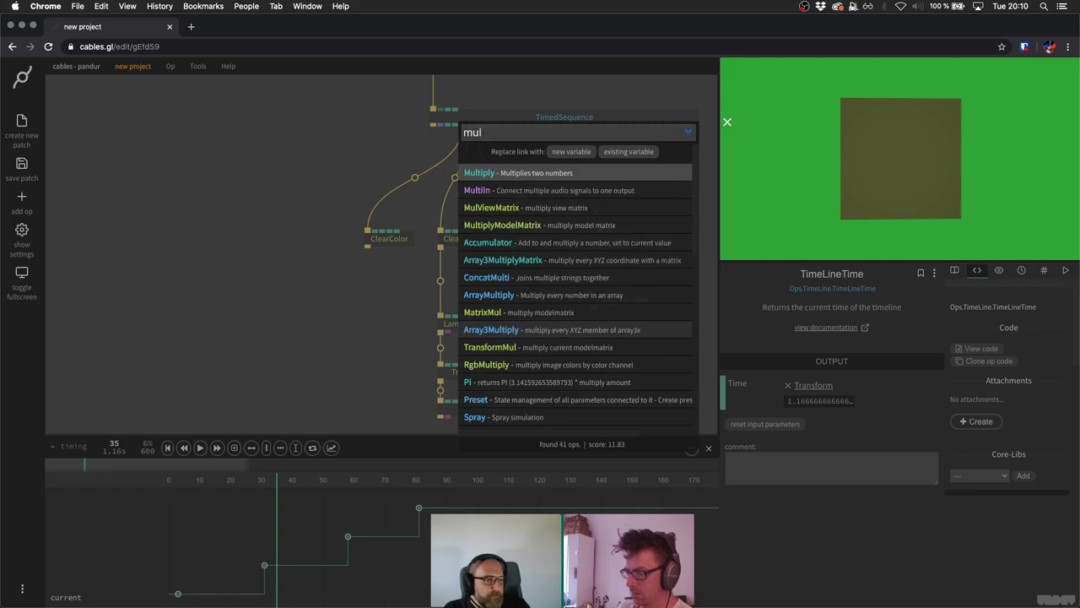
pyautogui.press('Return')
pyautogui.moveTo(455, 346); pyautogui.dragTo(609, 336)
pyautogui.click(822, 413)
pyautogui.moveTo(822, 412); pyautogui.dragTo(852, 413)
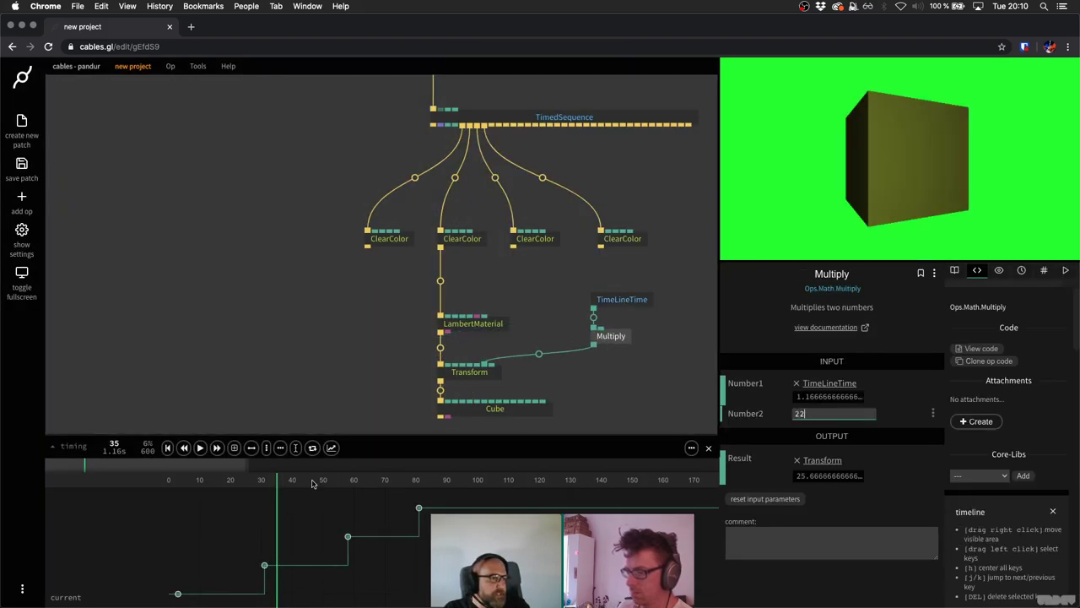
pyautogui.click(200, 448)
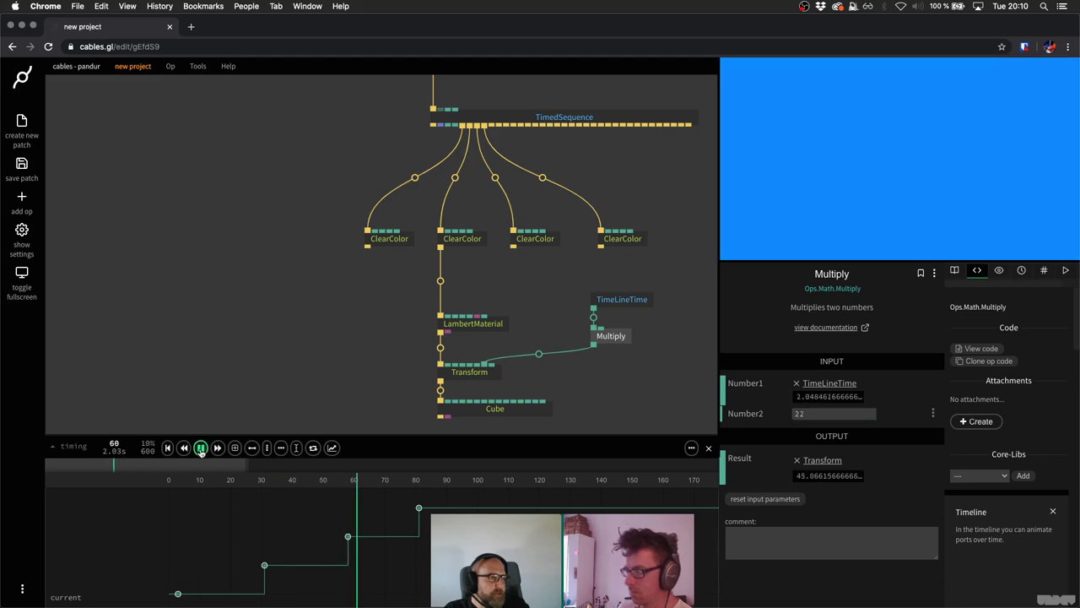
pyautogui.click(200, 448)
pyautogui.moveTo(292, 480)
pyautogui.mouseDown()
pyautogui.moveTo(265, 479)
pyautogui.moveTo(350, 480)
pyautogui.moveTo(284, 479)
pyautogui.moveTo(308, 479)
pyautogui.mouseUp()
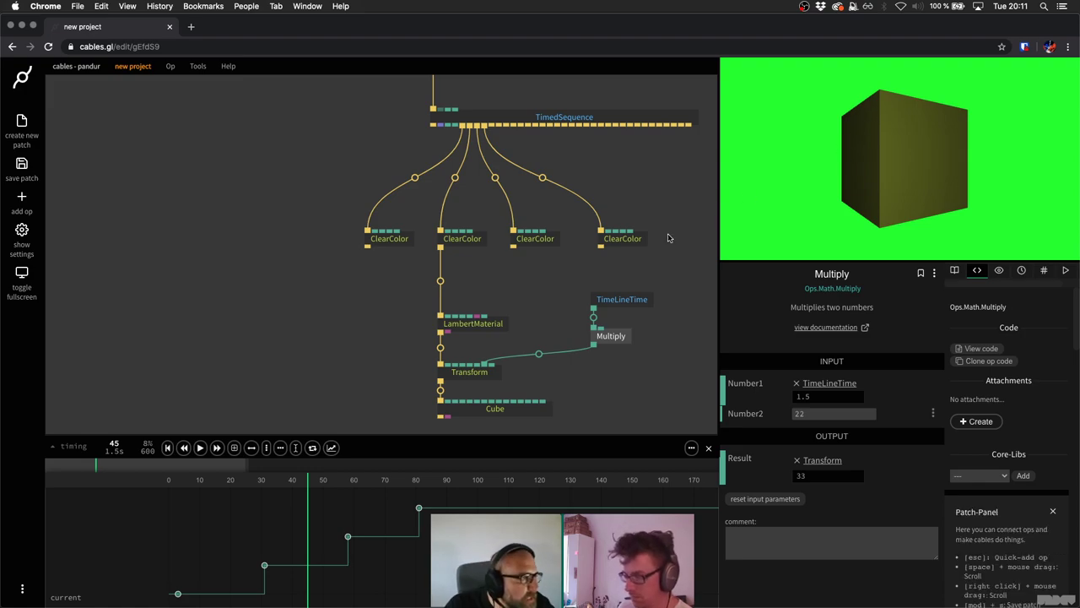
# Insert a Sum op with Number2 -33.74 between Multiply and Transform to offset rotation.
pyautogui.click(540, 355)
pyautogui.write('trans')
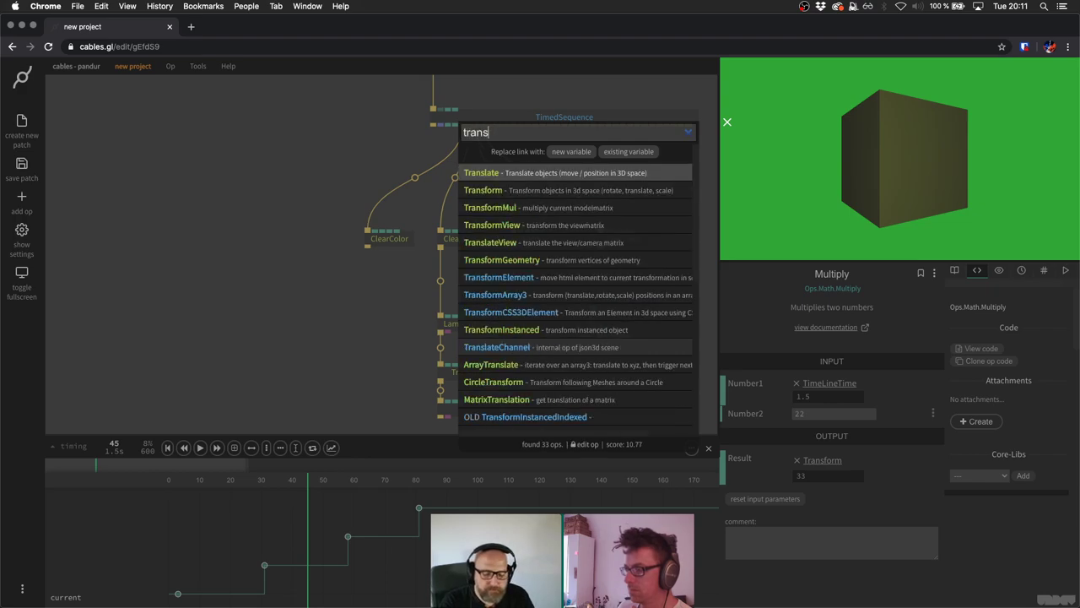
pyautogui.press('Down')
pyautogui.press('Return')
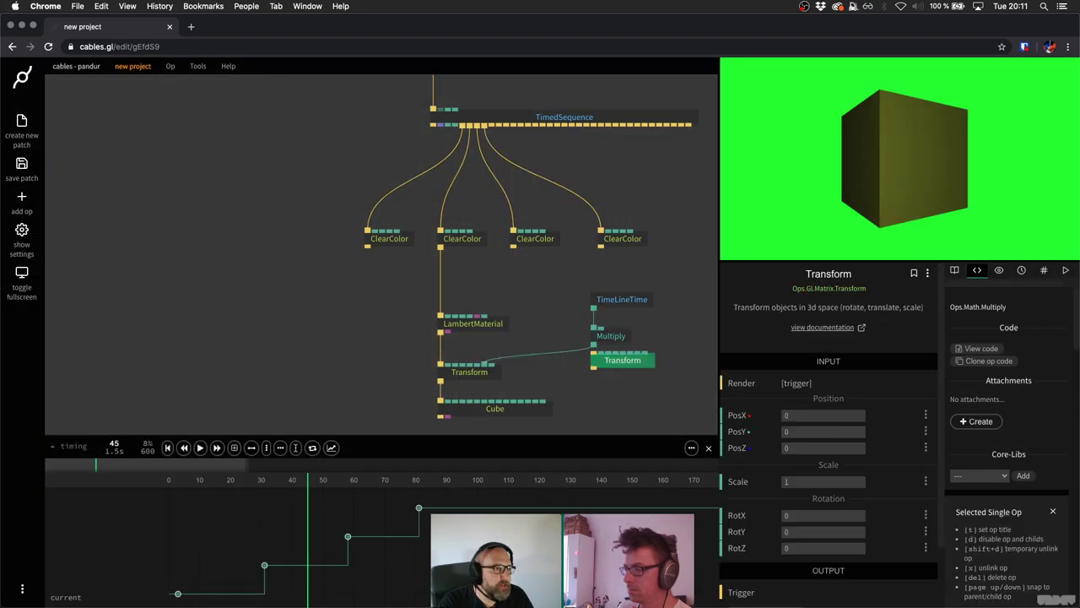
pyautogui.press('Delete')
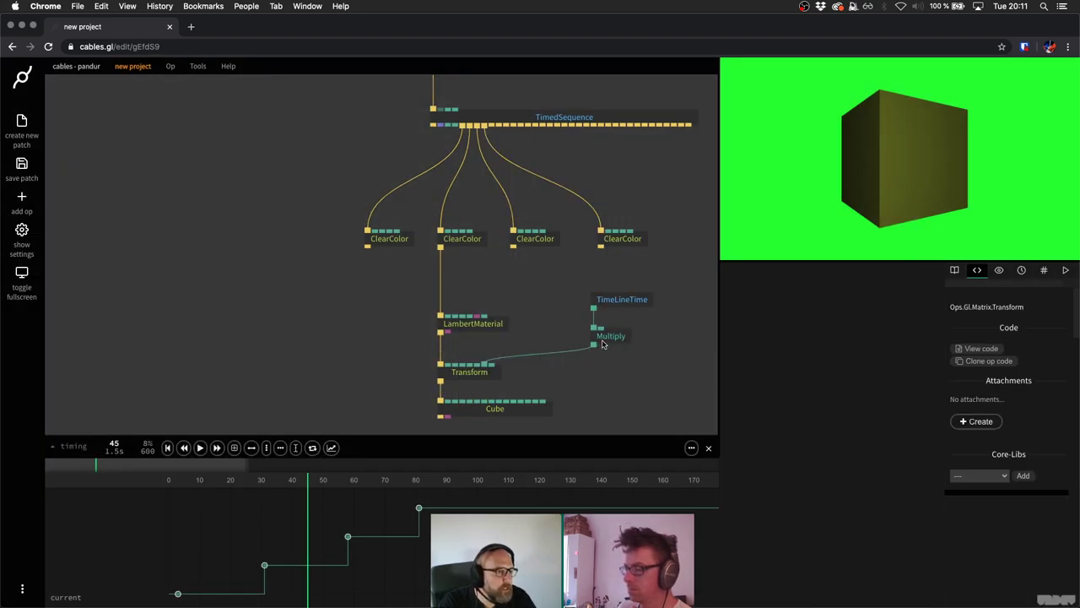
pyautogui.click(584, 346)
pyautogui.click(539, 354)
pyautogui.write('sum')
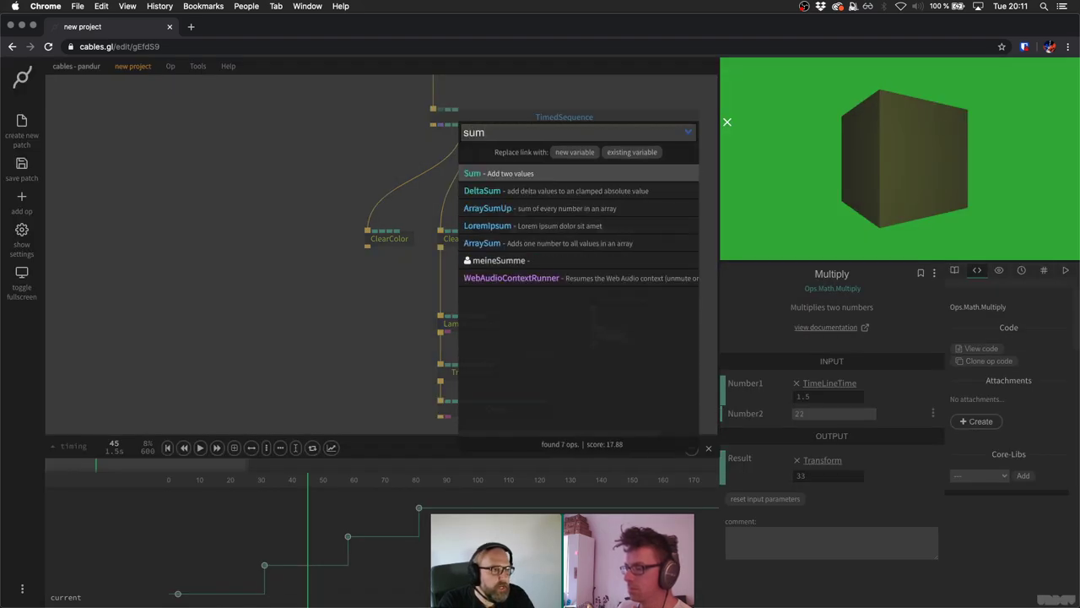
pyautogui.press('Return')
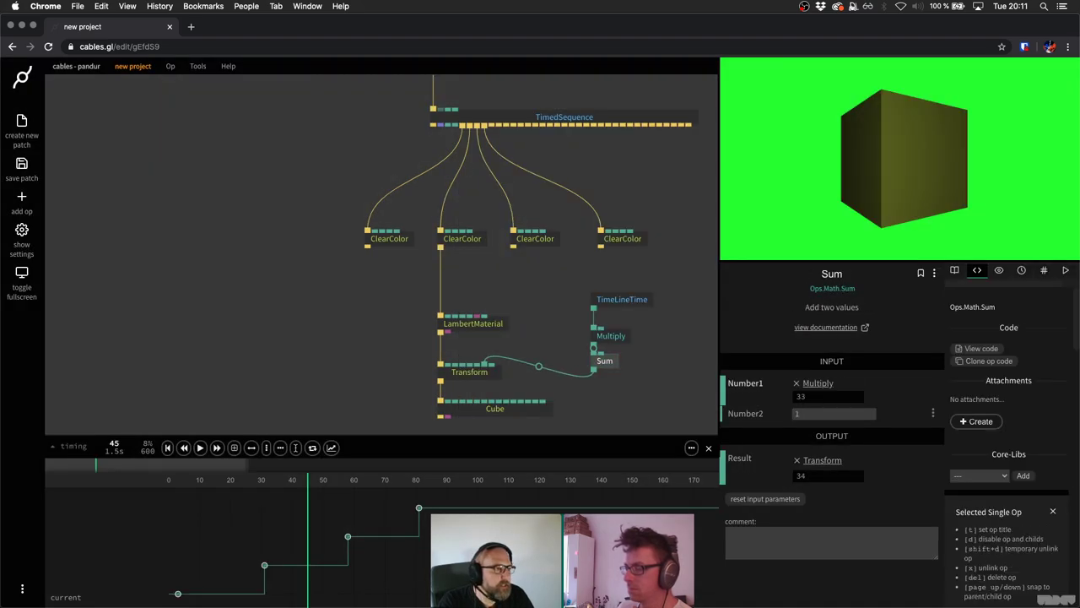
pyautogui.moveTo(868, 412); pyautogui.dragTo(827, 412)
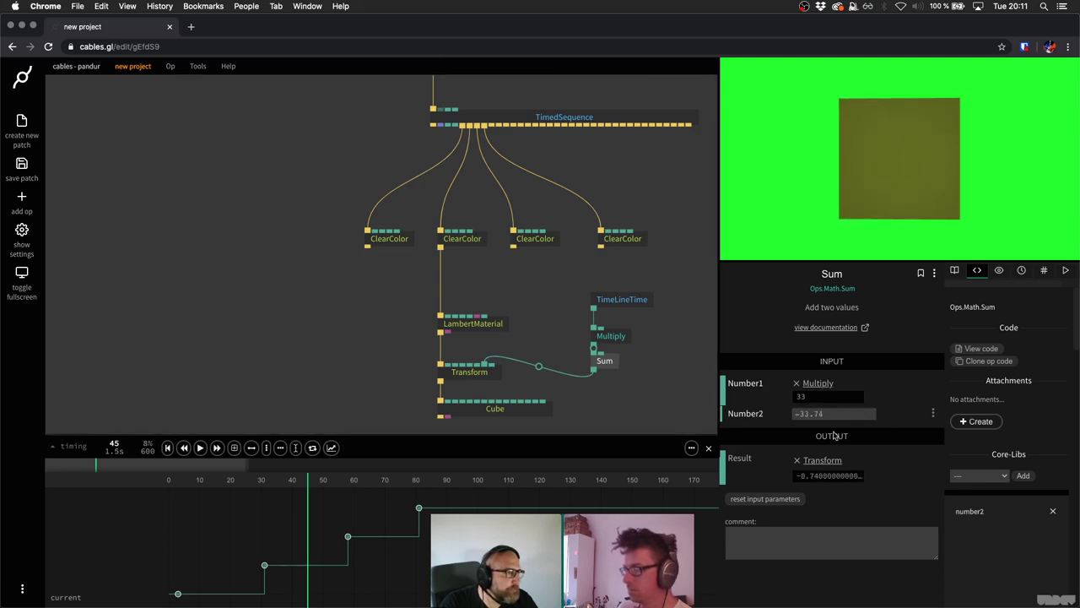
pyautogui.moveTo(299, 479)
pyautogui.mouseDown()
pyautogui.moveTo(246, 479)
pyautogui.moveTo(383, 479)
pyautogui.moveTo(281, 480)
pyautogui.moveTo(334, 492)
pyautogui.moveTo(301, 492)
pyautogui.mouseUp()
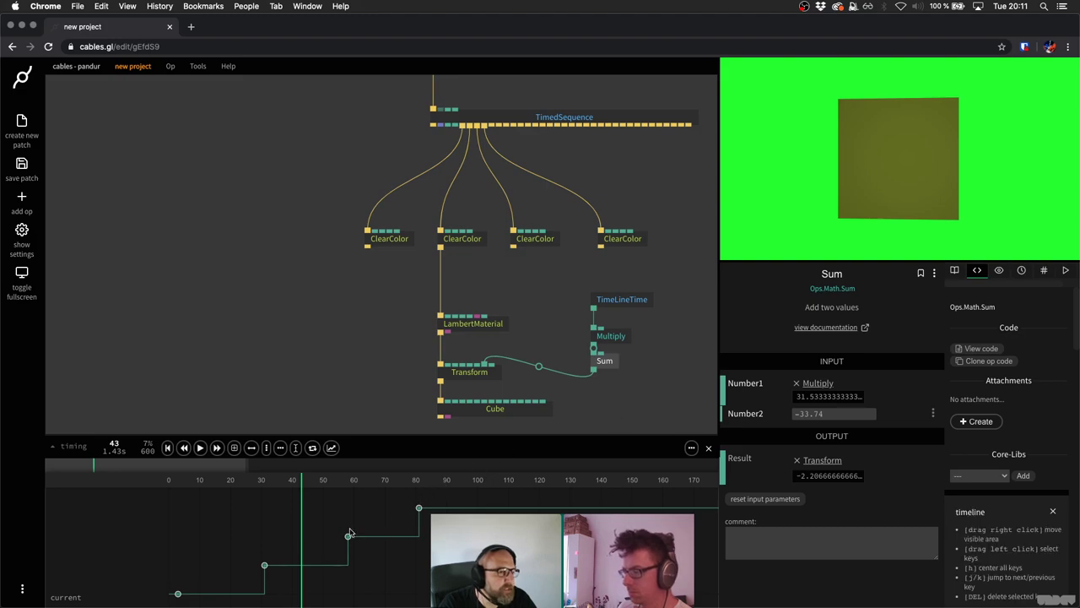
# Shift the later background keyframes further right along the timeline and preview.
pyautogui.moveTo(327, 503); pyautogui.dragTo(371, 545)
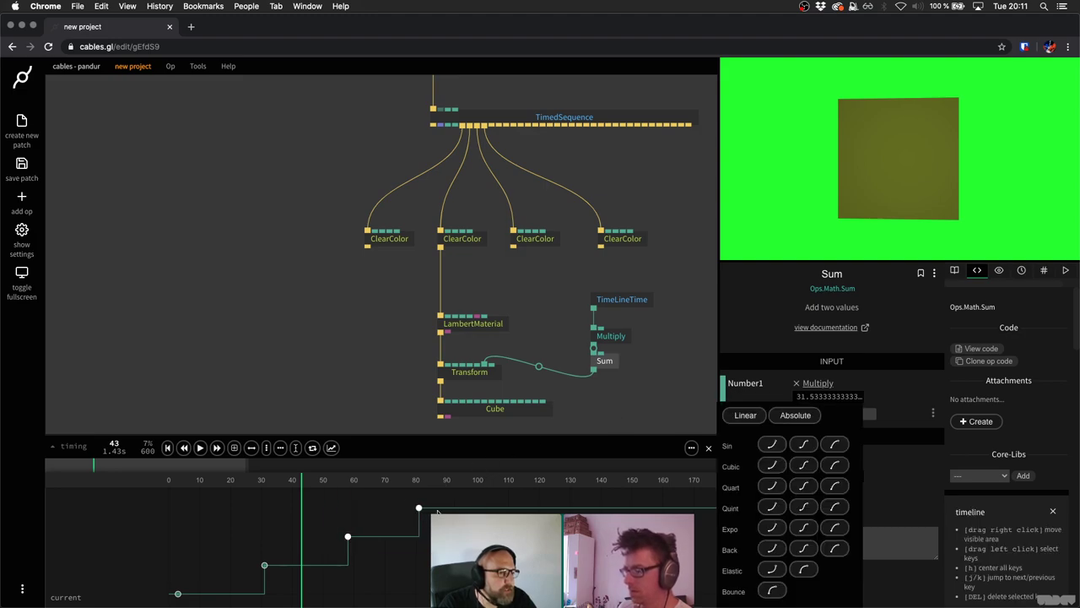
pyautogui.moveTo(437, 511); pyautogui.dragTo(595, 512)
pyautogui.click(638, 306)
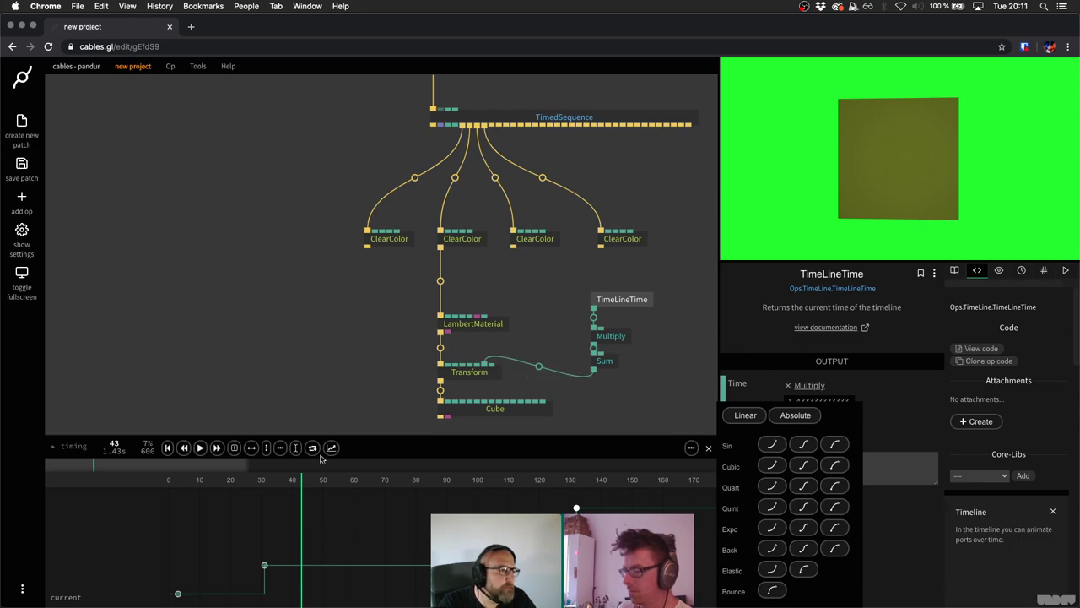
pyautogui.moveTo(363, 475); pyautogui.dragTo(427, 475)
pyautogui.click(234, 357)
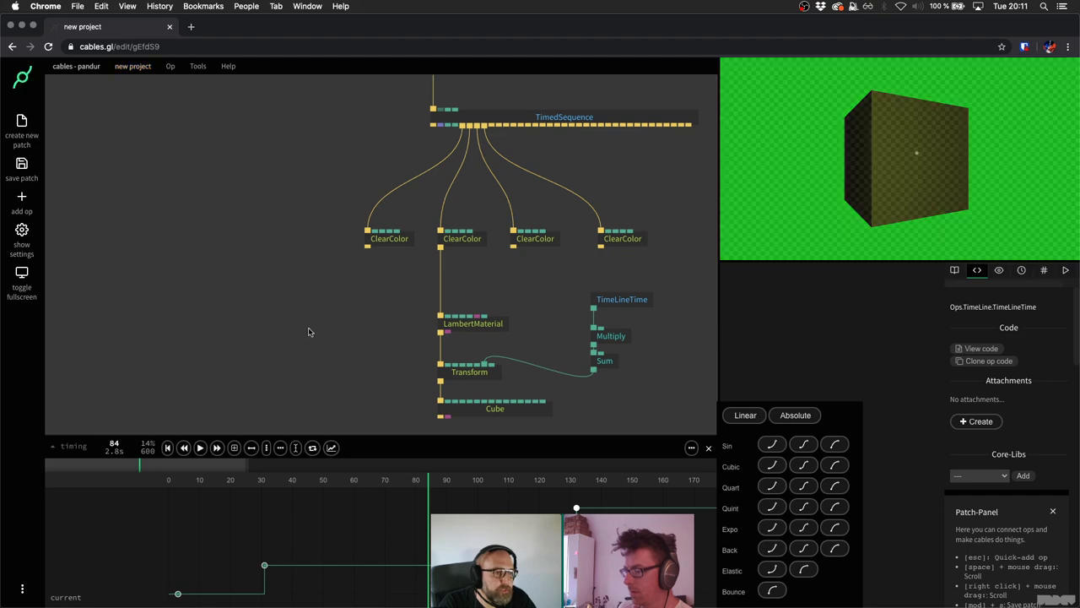
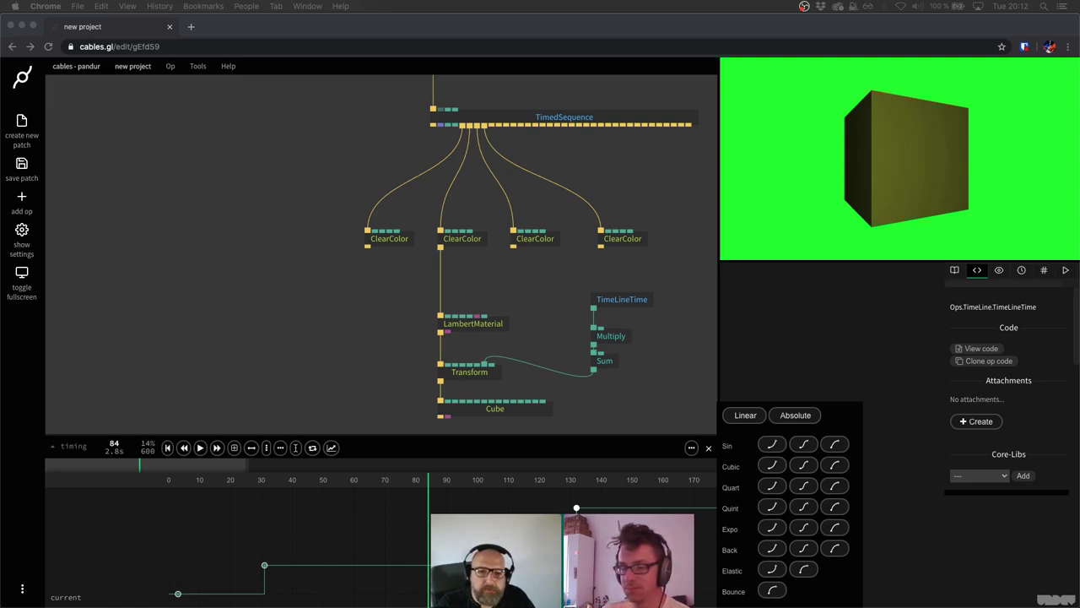
# Upload moron_fin.mp3 by drag and drop, then confirm it is listed under Patch Files.
pyautogui.moveTo(363, 439); pyautogui.dragTo(378, 384)
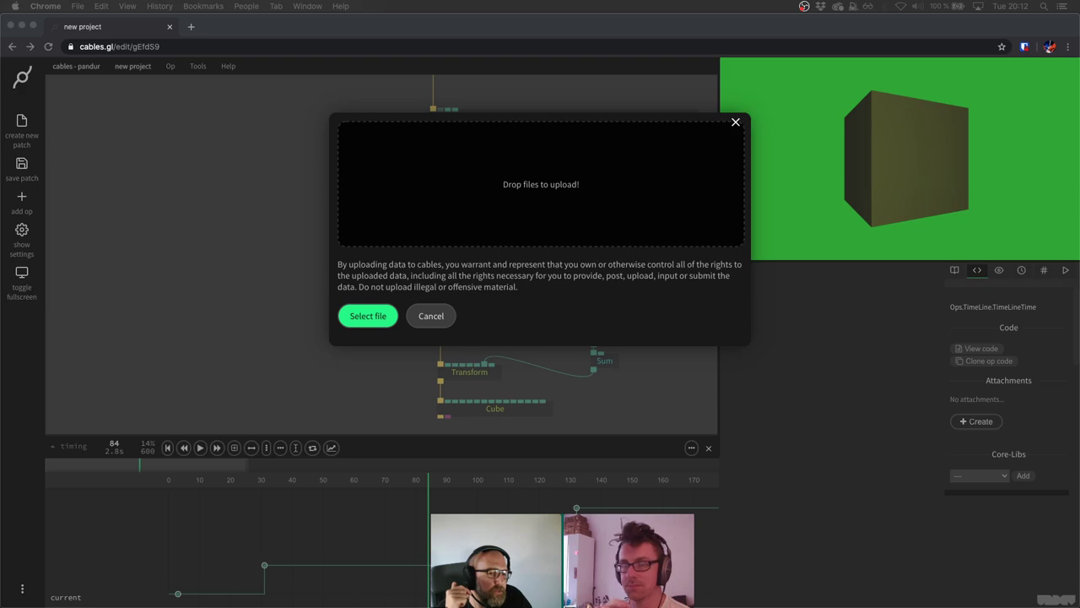
pyautogui.moveTo(378, 384); pyautogui.dragTo(479, 162)
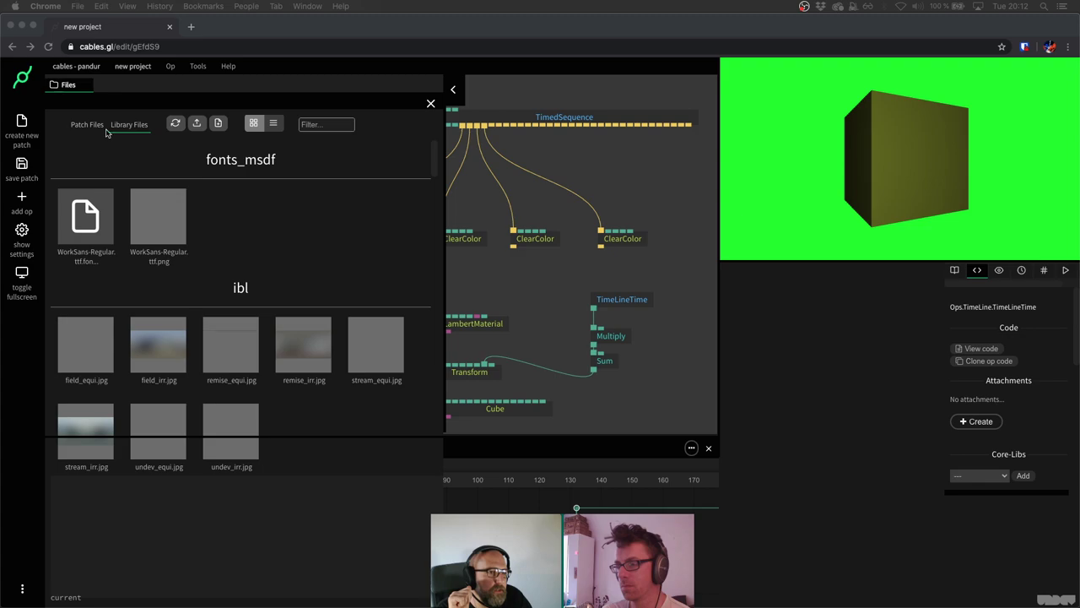
pyautogui.click(87, 125)
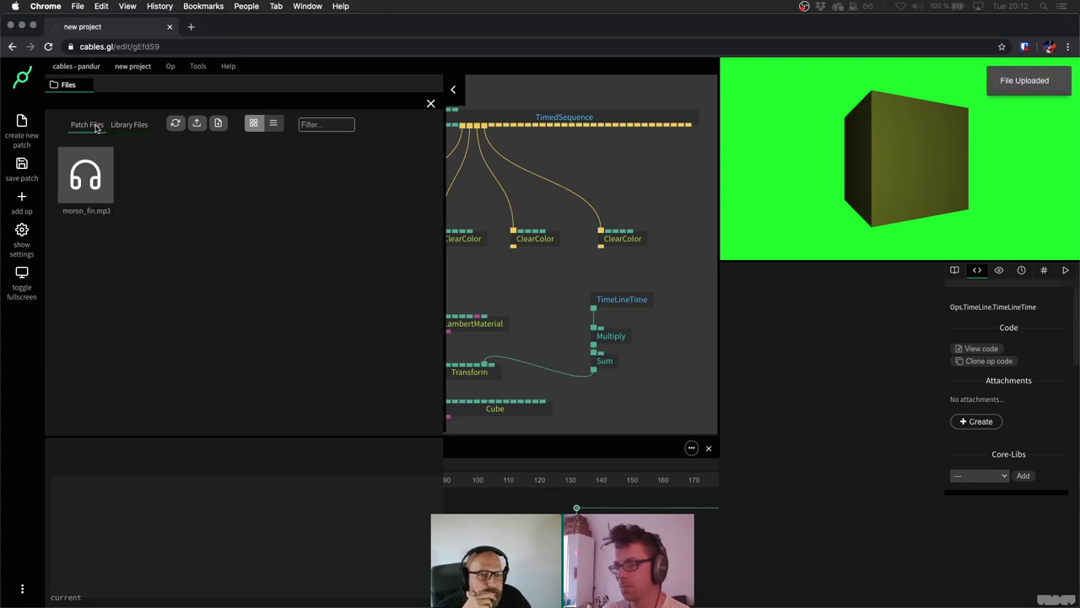
pyautogui.click(84, 194)
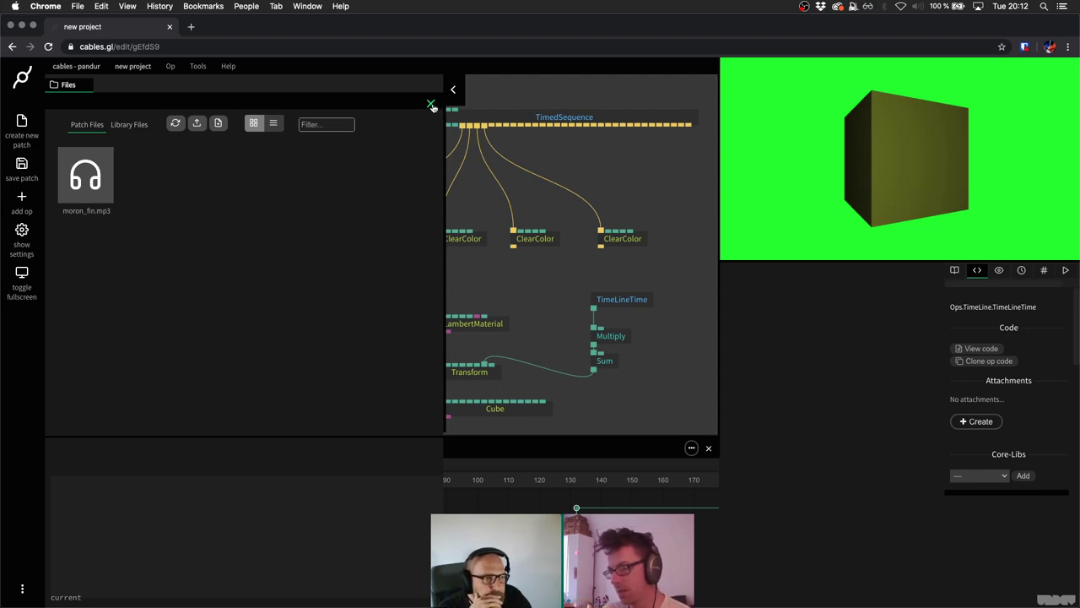
pyautogui.click(126, 127)
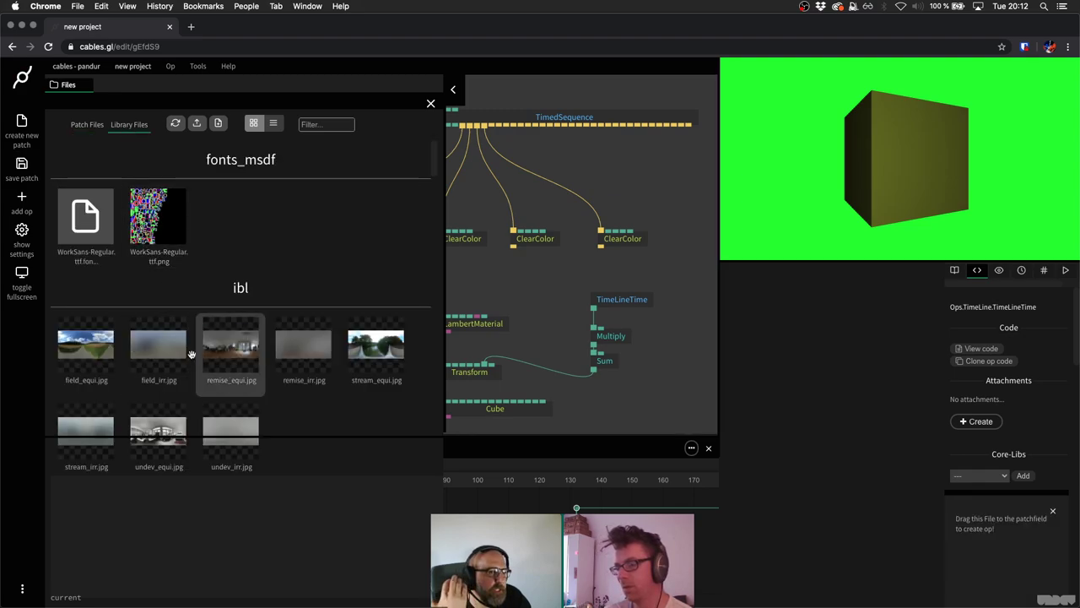
pyautogui.click(88, 125)
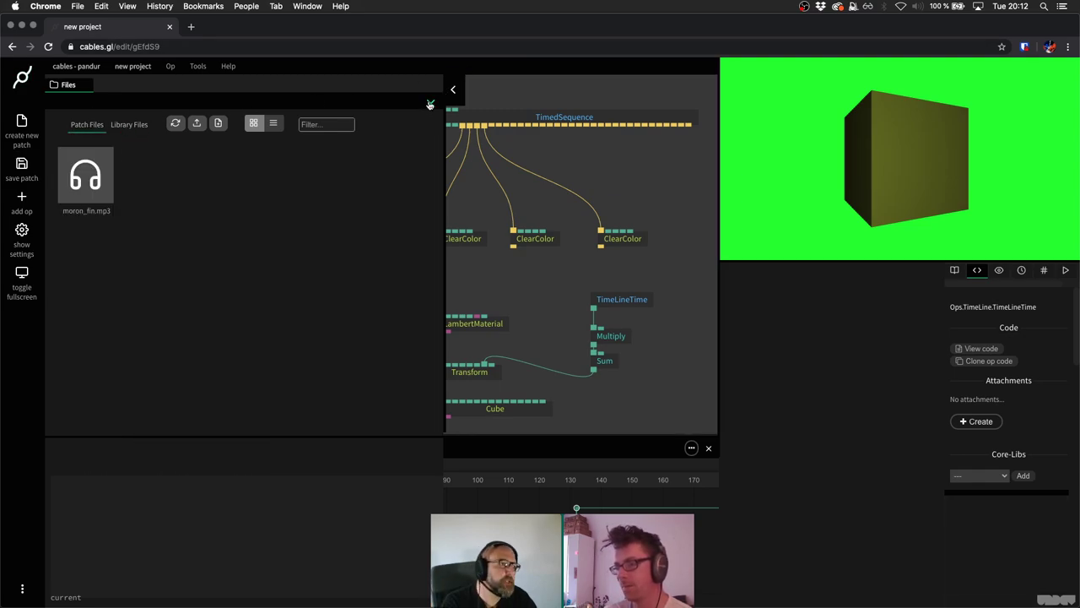
pyautogui.click(429, 105)
# Search the ops for 'audio' and add an AudioBuffer op.
pyautogui.moveTo(422, 188); pyautogui.dragTo(203, 329)
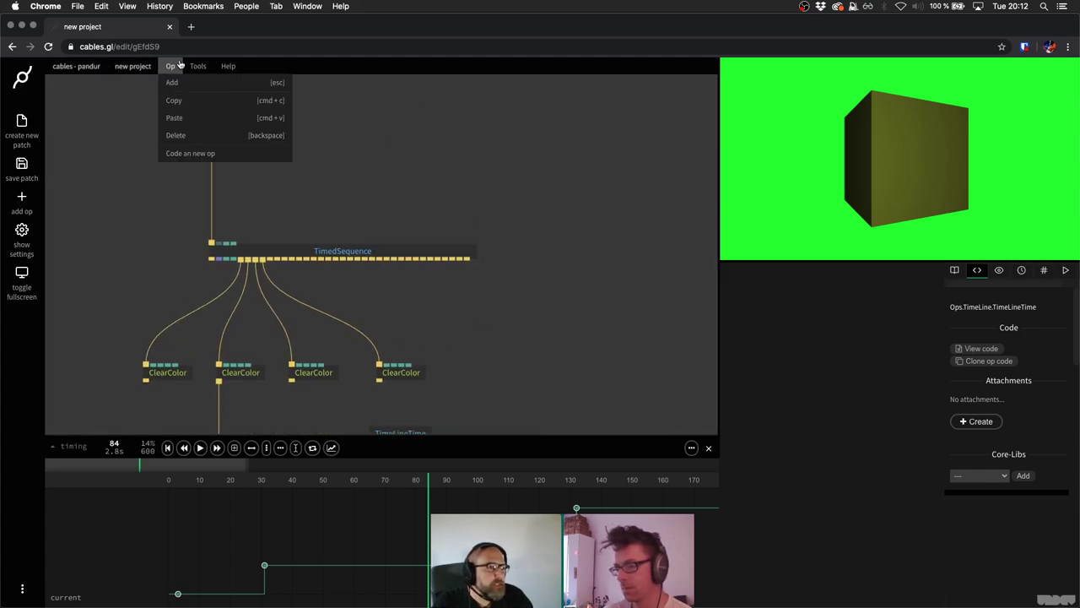
pyautogui.moveTo(191, 70)
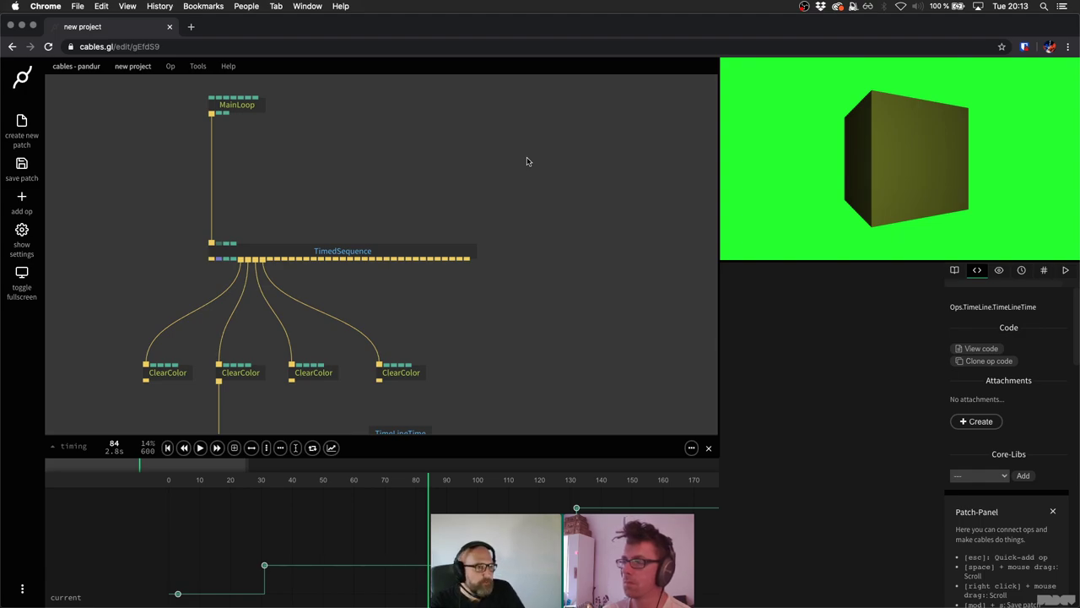
pyautogui.press('Escape')
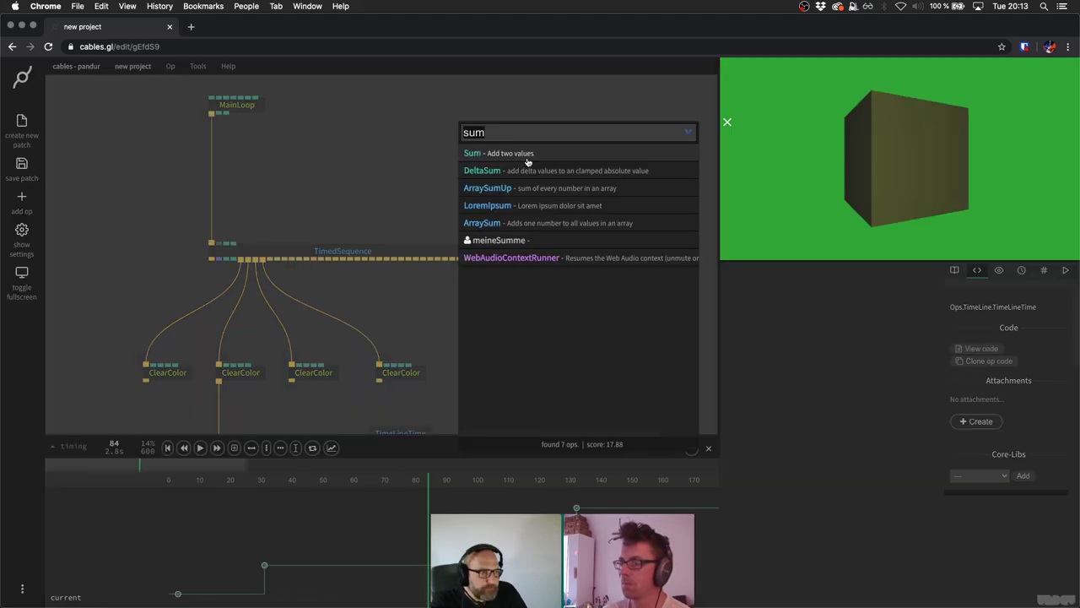
pyautogui.write('audio')
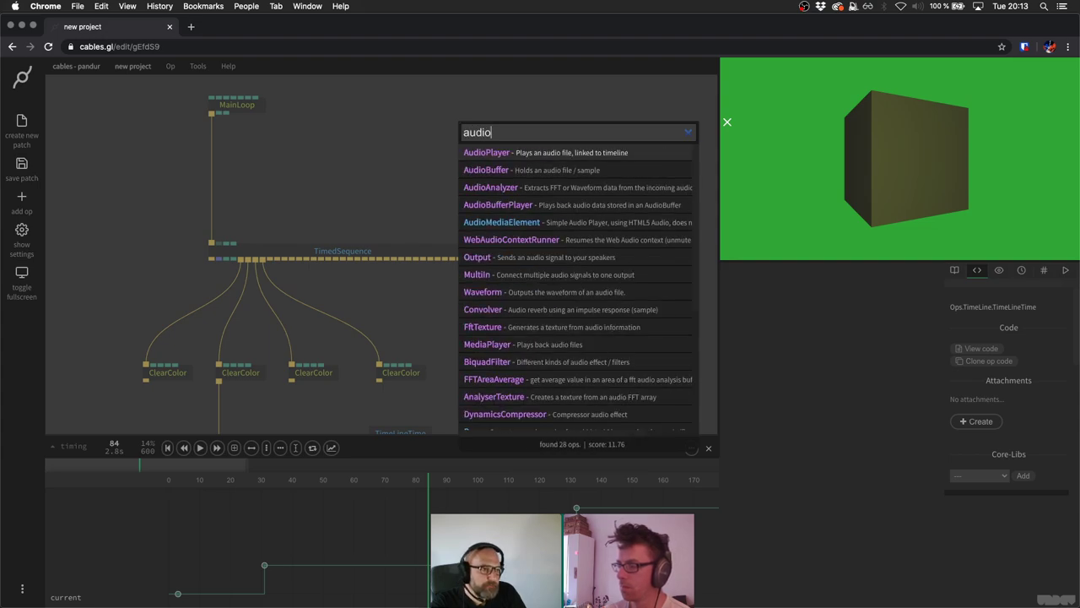
pyautogui.press('Down')
pyautogui.press('Return')
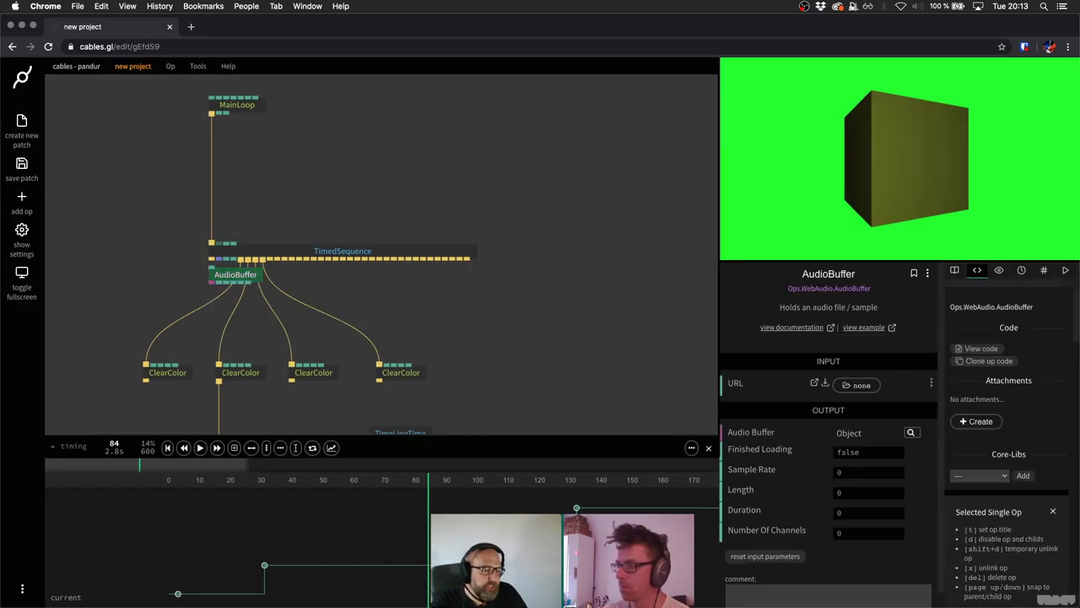
# Move the AudioBuffer op into the empty space right of the TimedSequence chain.
pyautogui.moveTo(253, 270); pyautogui.dragTo(503, 155)
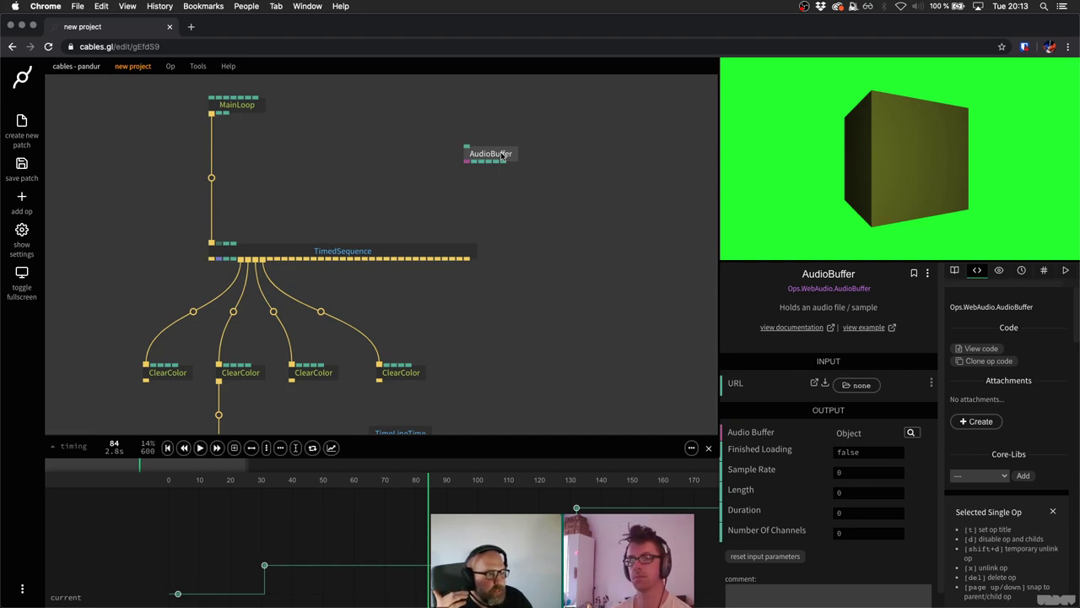
pyautogui.moveTo(502, 154); pyautogui.dragTo(521, 150)
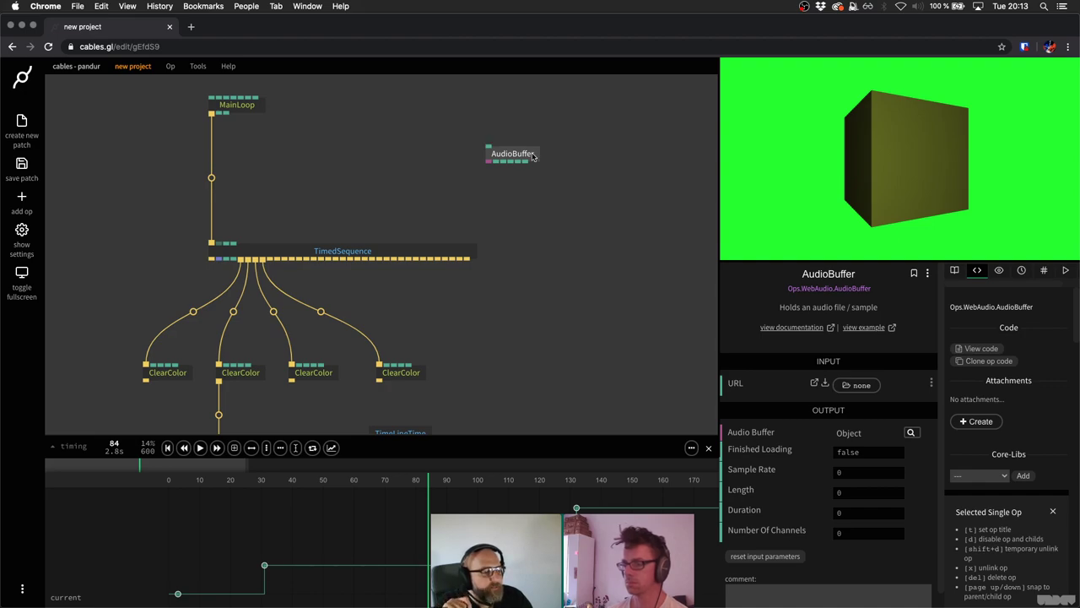
pyautogui.moveTo(528, 156); pyautogui.dragTo(538, 136)
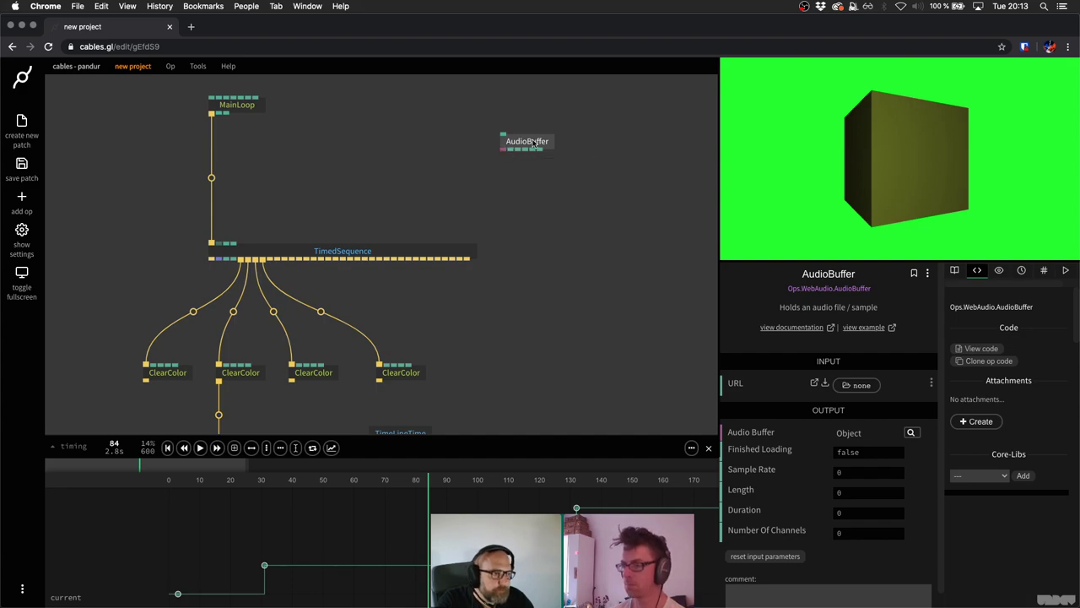
# Add an AudioBufferPlayer op linked to AudioBuffer's output.
pyautogui.moveTo(505, 155); pyautogui.dragTo(495, 196)
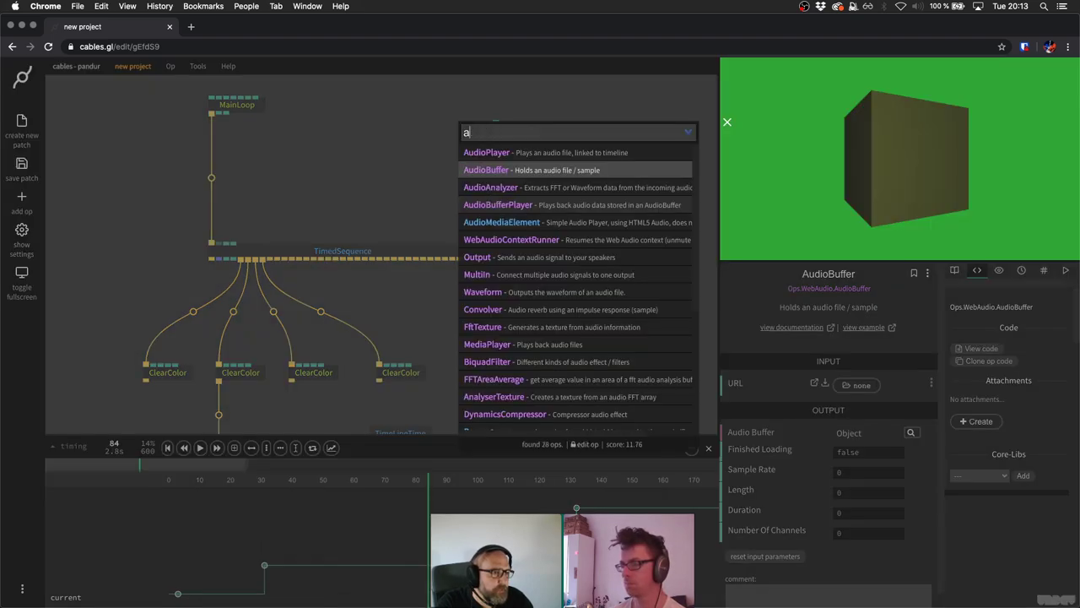
pyautogui.write('audio')
pyautogui.press('Down')
pyautogui.press('Down')
pyautogui.press('Down')
pyautogui.press('Down')
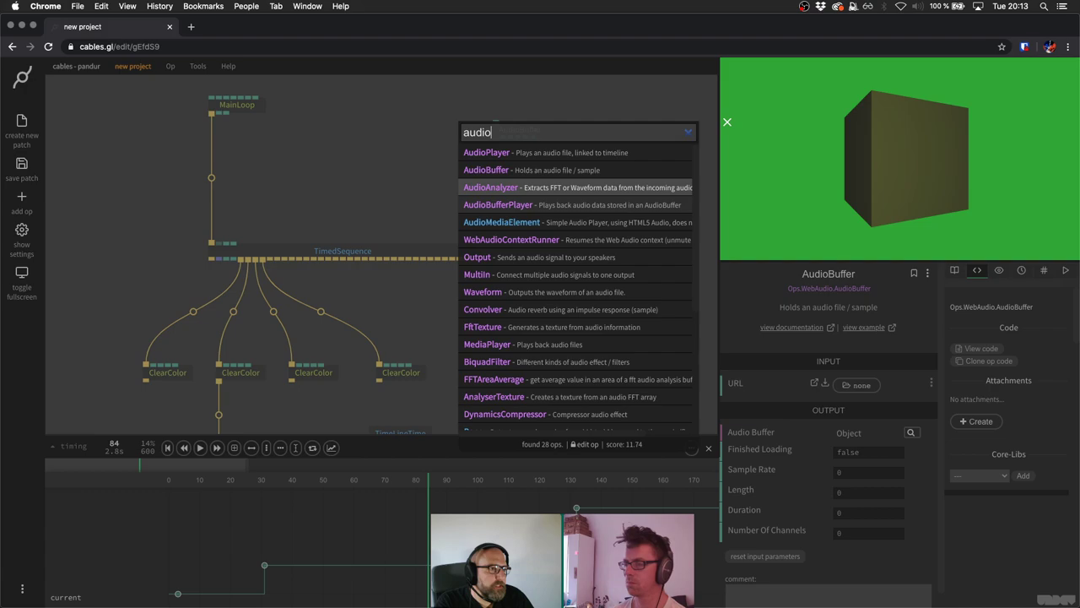
pyautogui.press('Up')
pyautogui.press('Return')
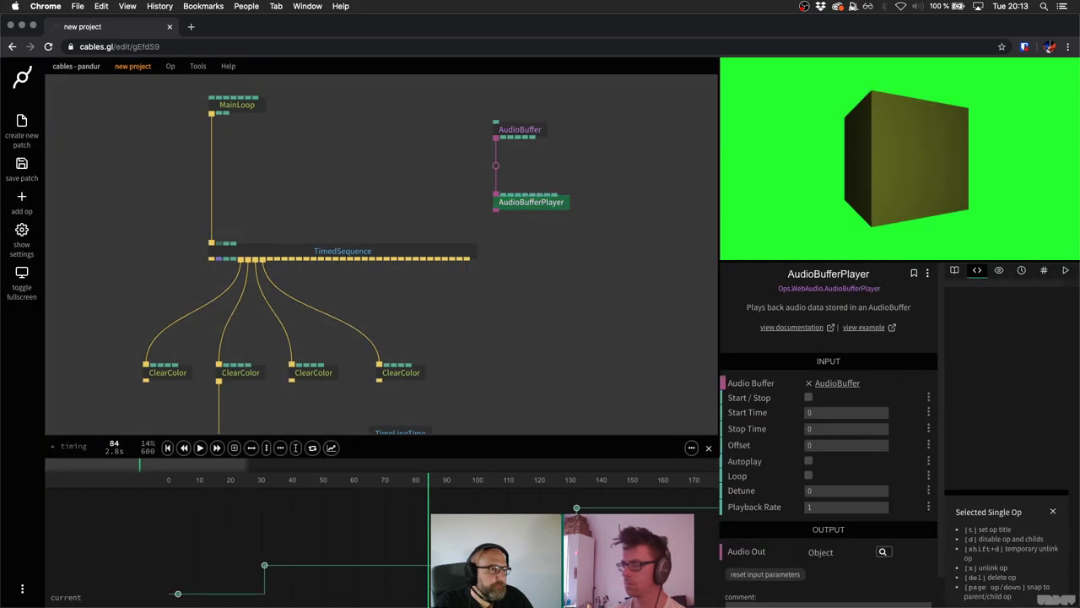
# Add an audio Output op fed by AudioBufferPlayer and arrange the three audio ops.
pyautogui.moveTo(496, 211); pyautogui.dragTo(495, 234)
pyautogui.write('ouy')
pyautogui.press('BackSpace')
pyautogui.write('t')
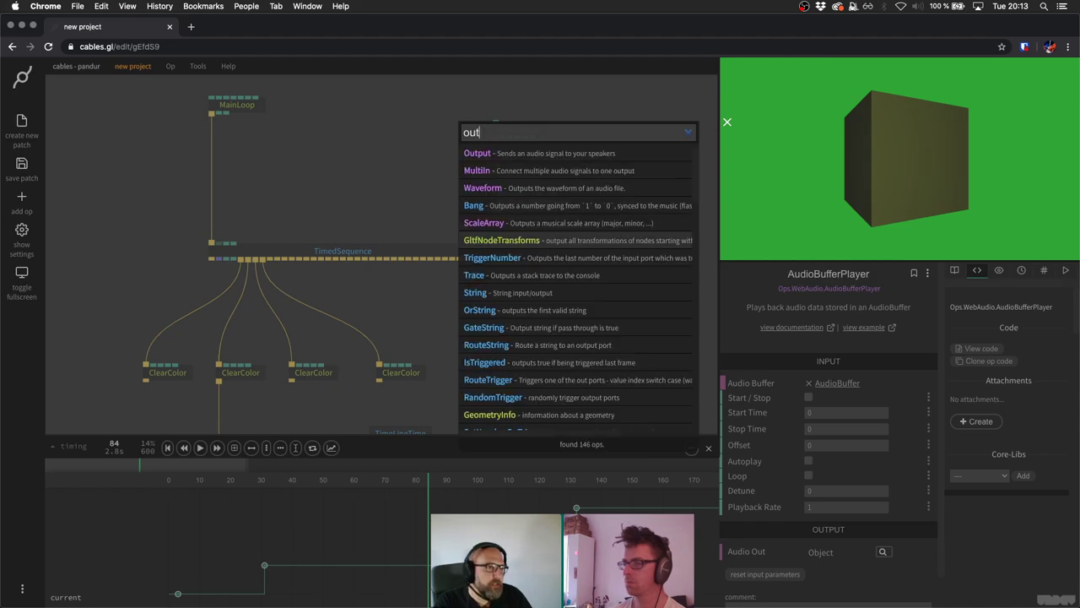
pyautogui.press('Return')
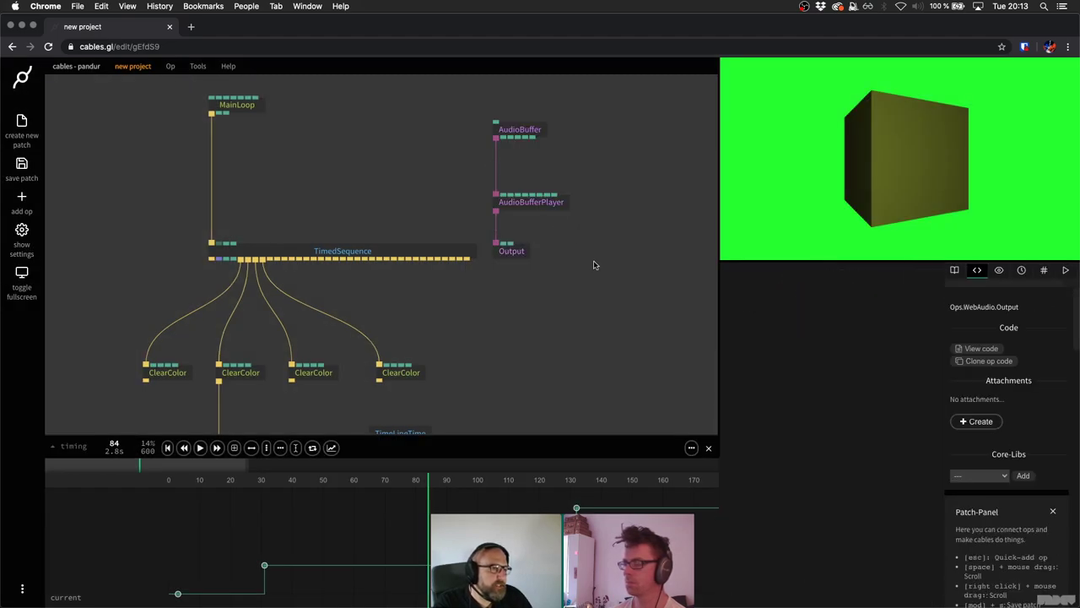
pyautogui.moveTo(596, 263); pyautogui.dragTo(595, 111)
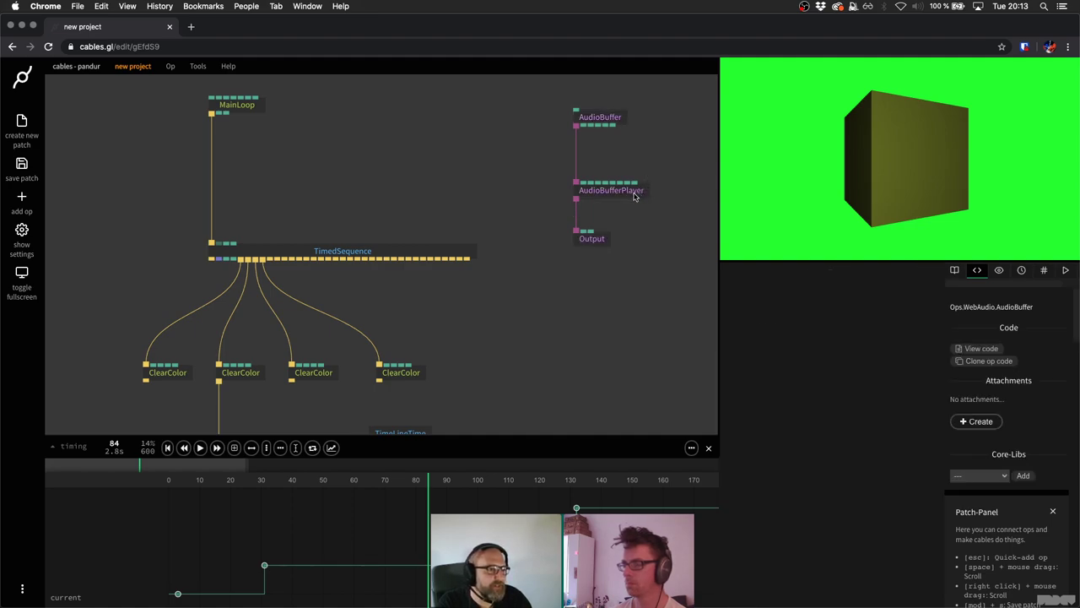
pyautogui.scroll(2, 634, 197)
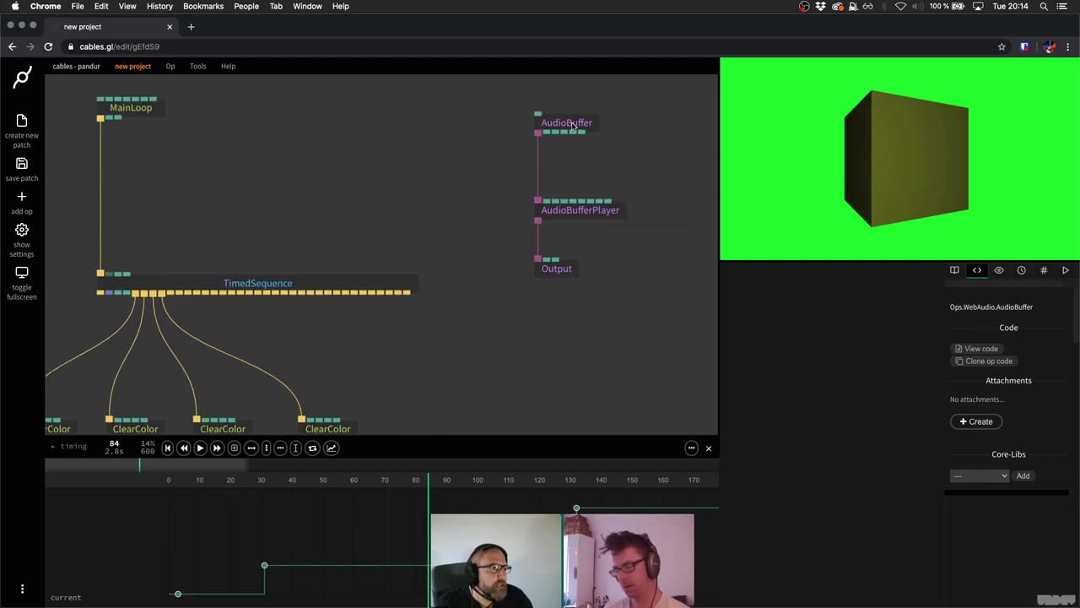
pyautogui.moveTo(572, 125); pyautogui.dragTo(581, 144)
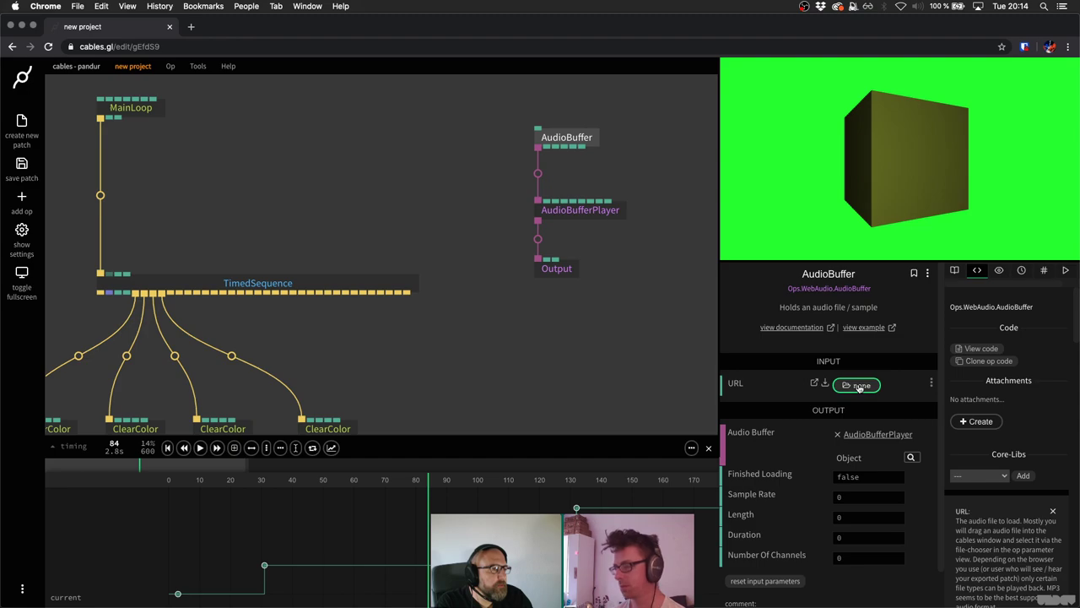
# Set AudioBuffer's URL to moron_fin.mp3 from the patch files.
pyautogui.click(622, 150)
pyautogui.click(595, 143)
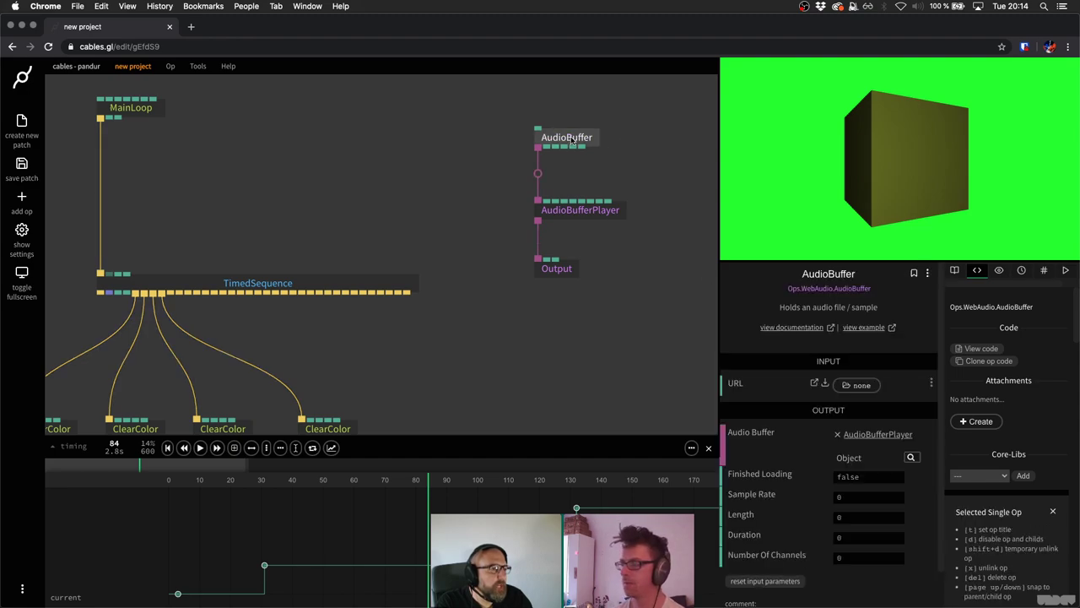
pyautogui.click(861, 385)
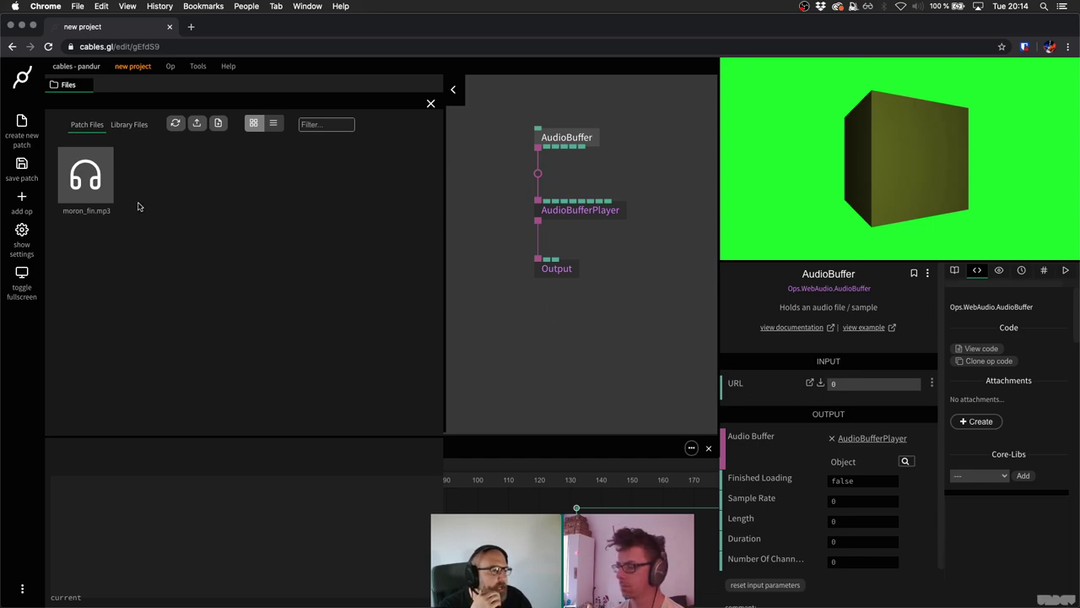
pyautogui.click(91, 184)
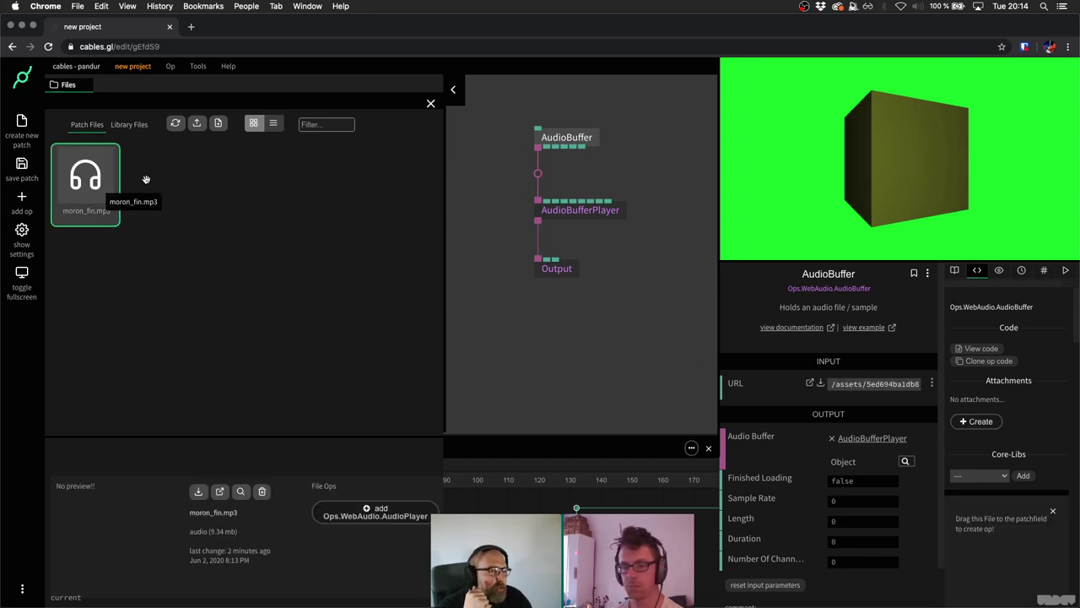
pyautogui.click(430, 102)
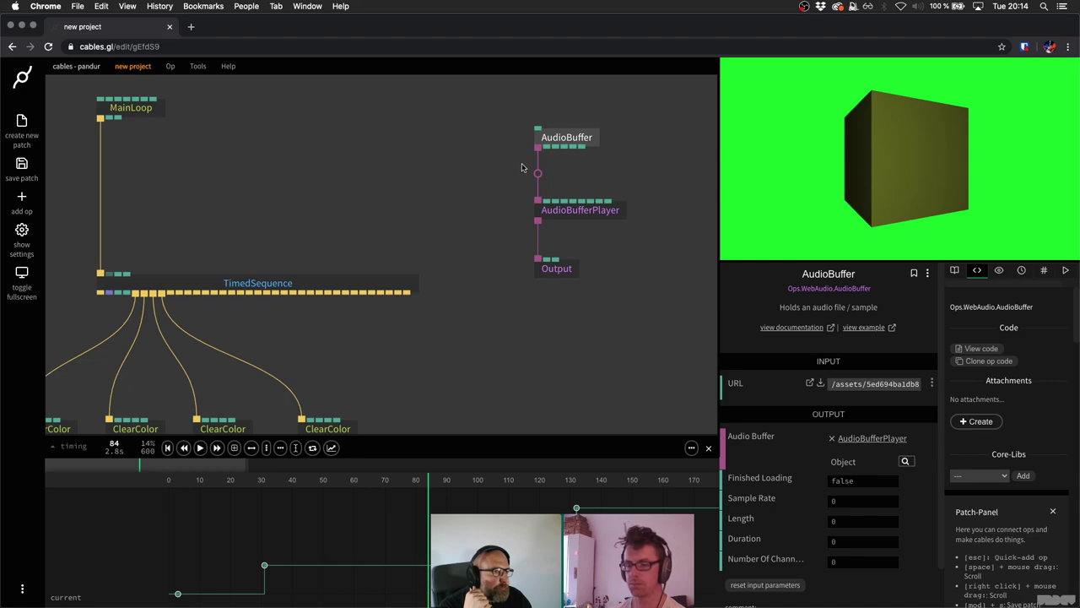
# Enable AudioBufferPlayer's Start/Stop so the audio plays.
pyautogui.click(590, 209)
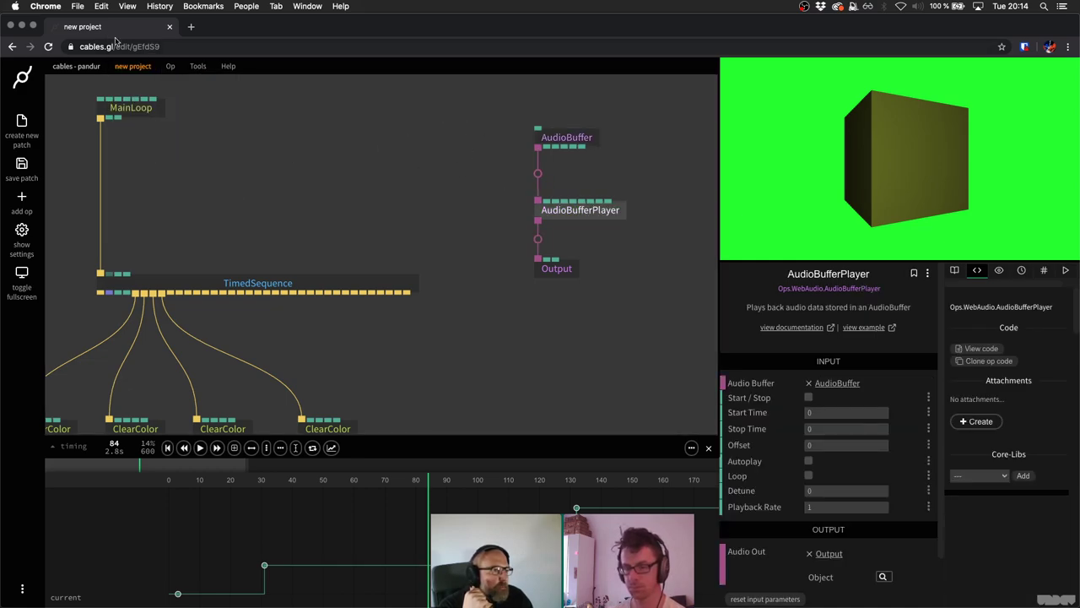
pyautogui.click(809, 397)
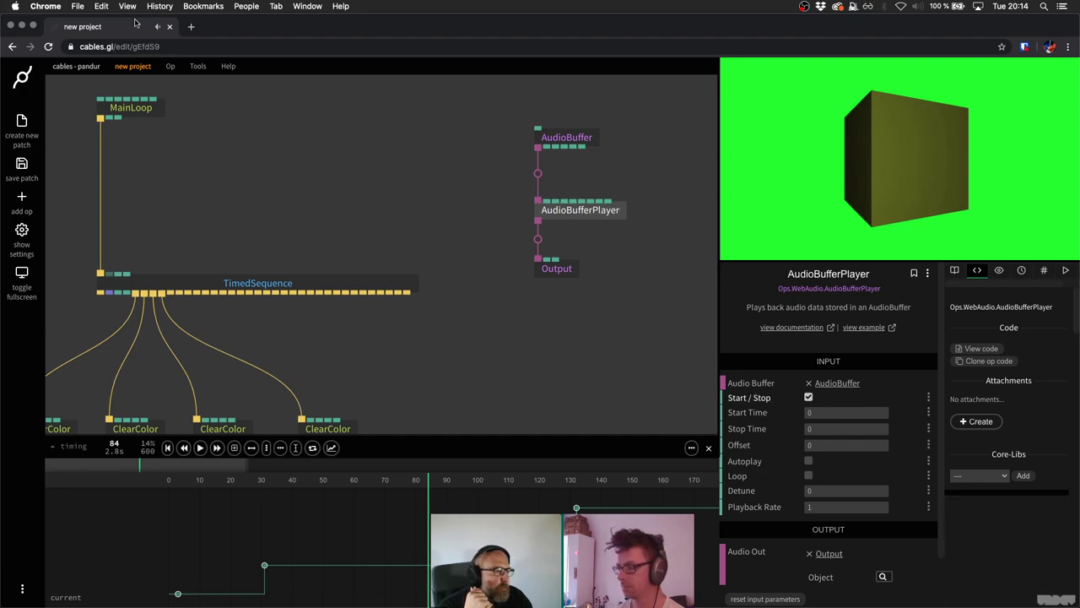
pyautogui.rightClick(102, 29)
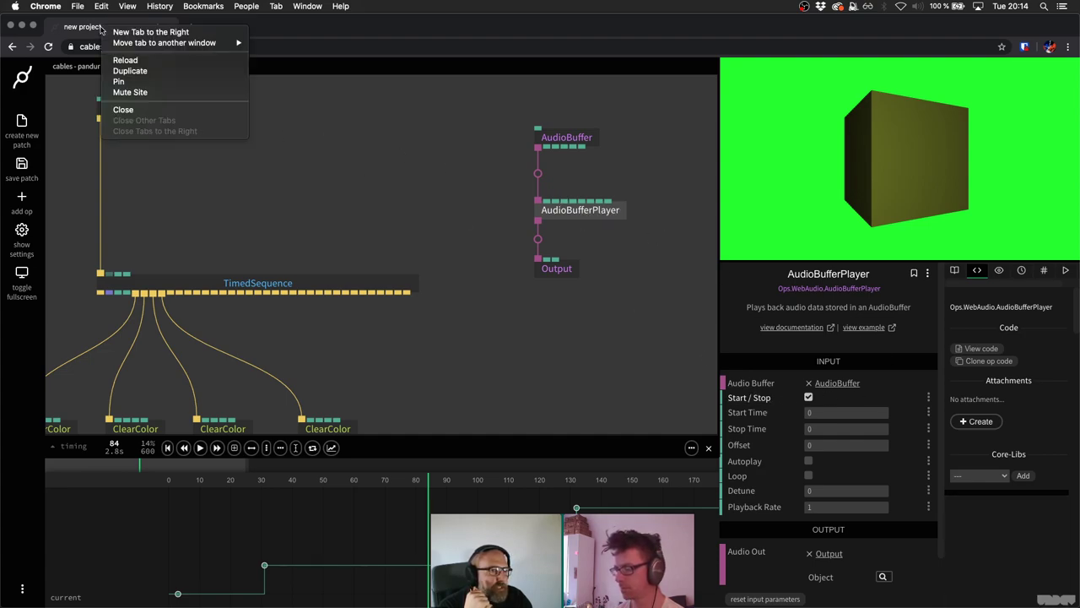
pyautogui.click(445, 154)
# Lower the Output op's Volume from 1 to 0.2.
pyautogui.click(557, 269)
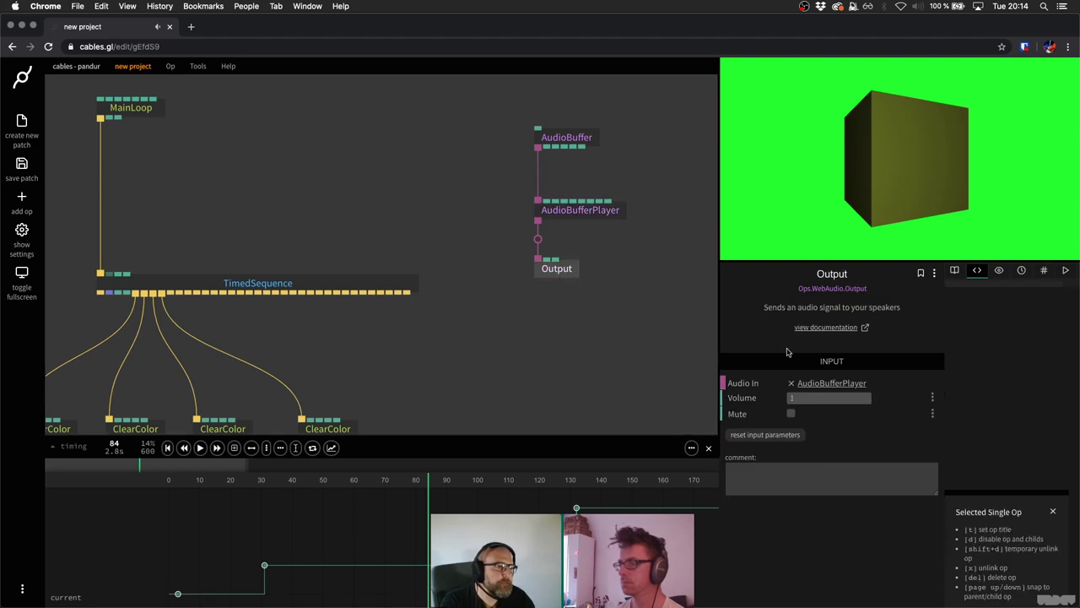
pyautogui.press('Down')
pyautogui.press('Down')
pyautogui.press('Down')
pyautogui.press('Down')
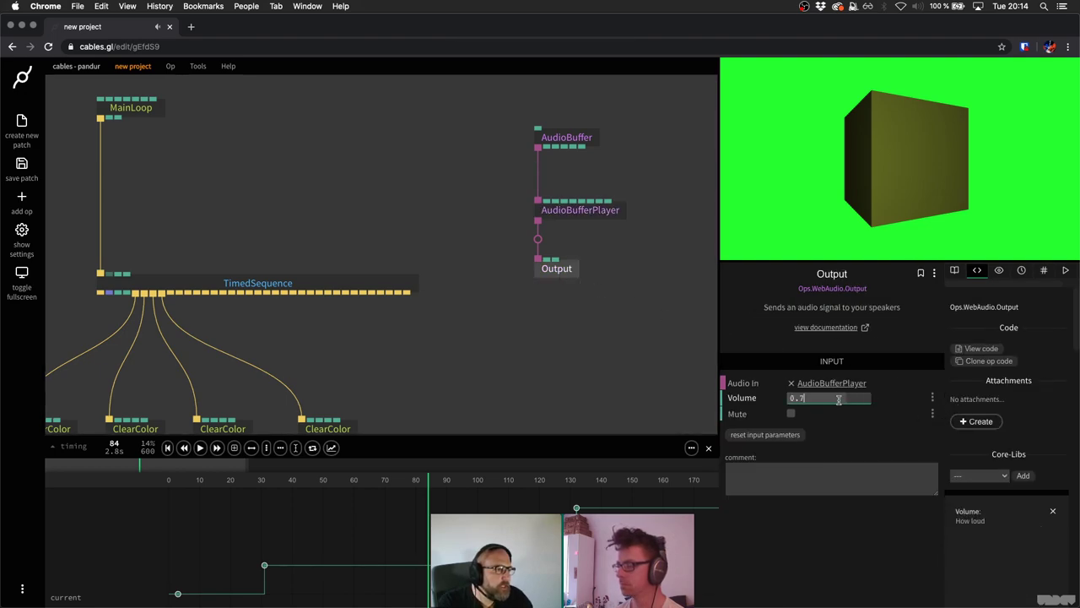
pyautogui.press('Down')
pyautogui.press('Down')
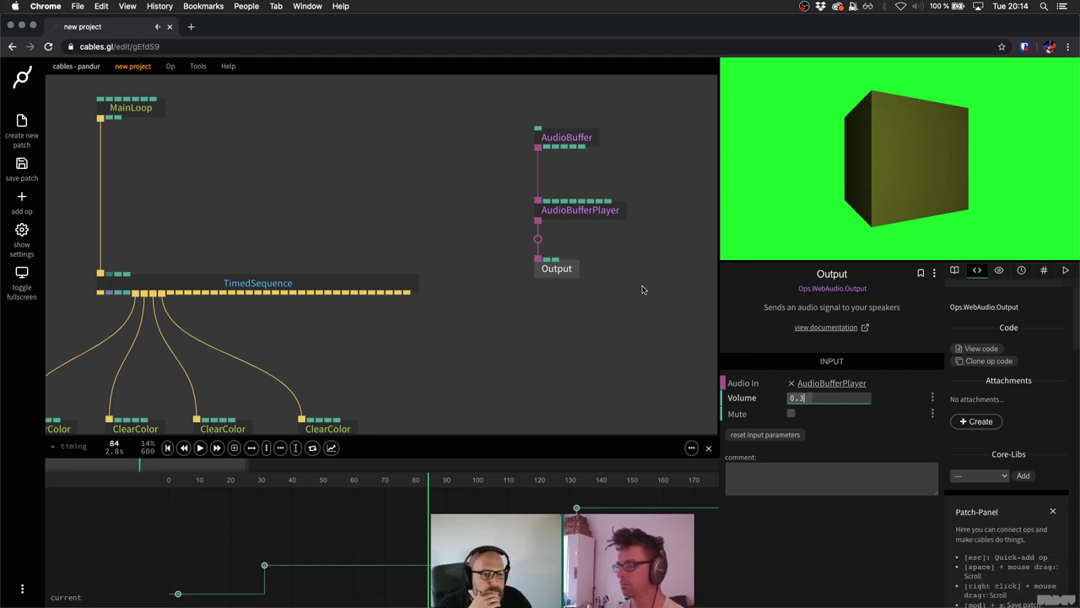
pyautogui.click(817, 398)
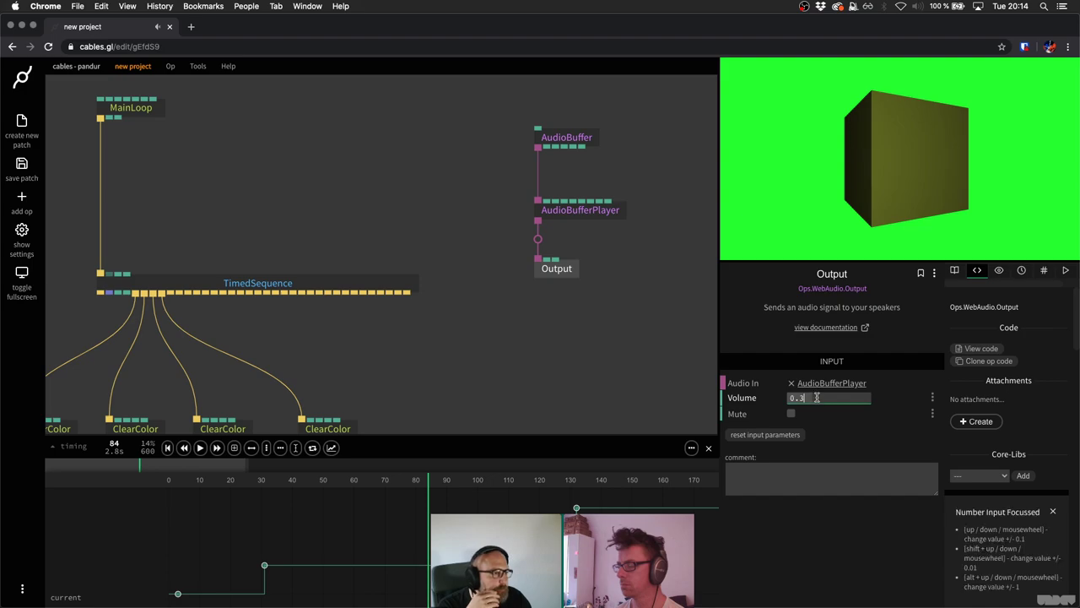
pyautogui.press('Down')
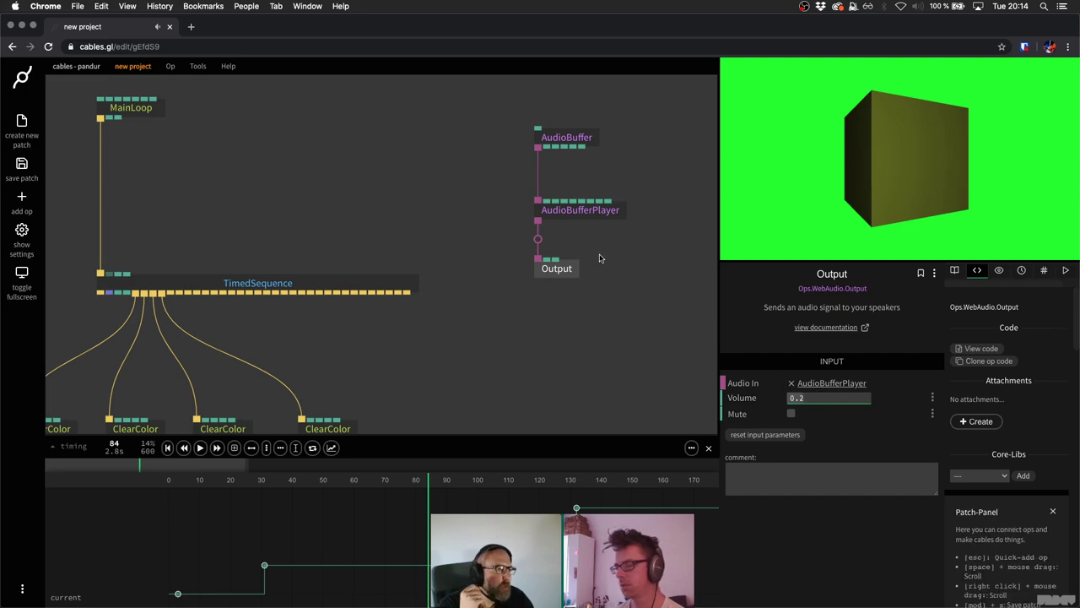
pyautogui.click(617, 240)
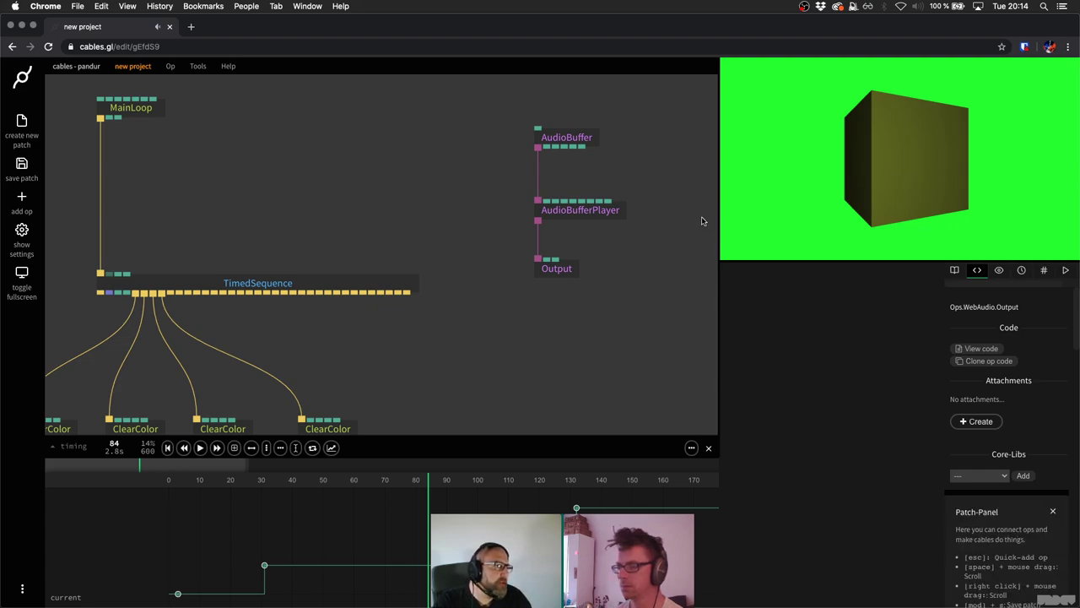
# Play the timeline, rewind to the start, and pause at frame 62.
pyautogui.click(200, 449)
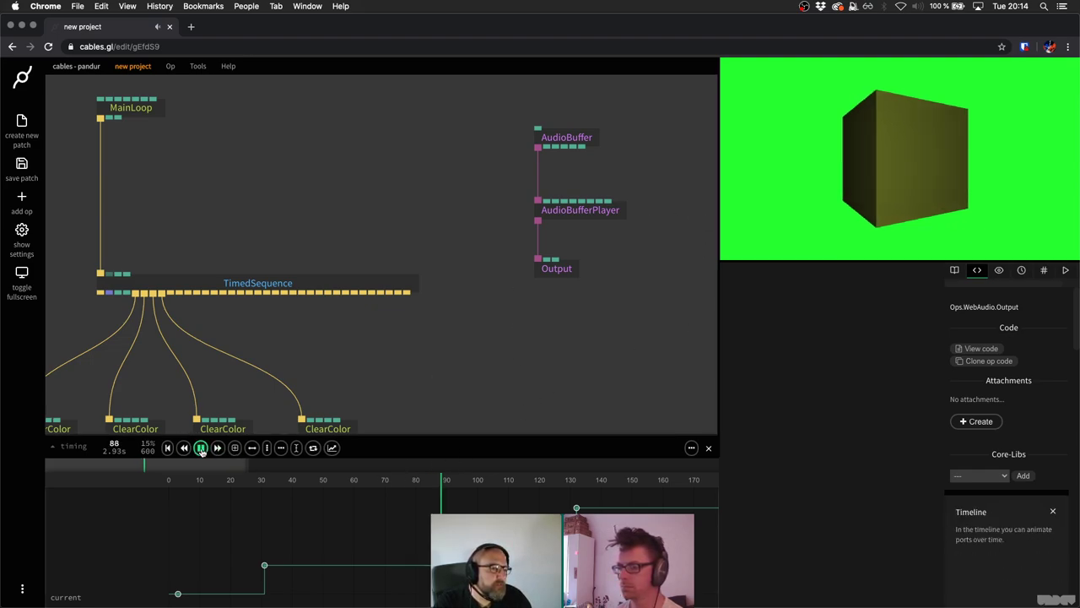
pyautogui.click(184, 448)
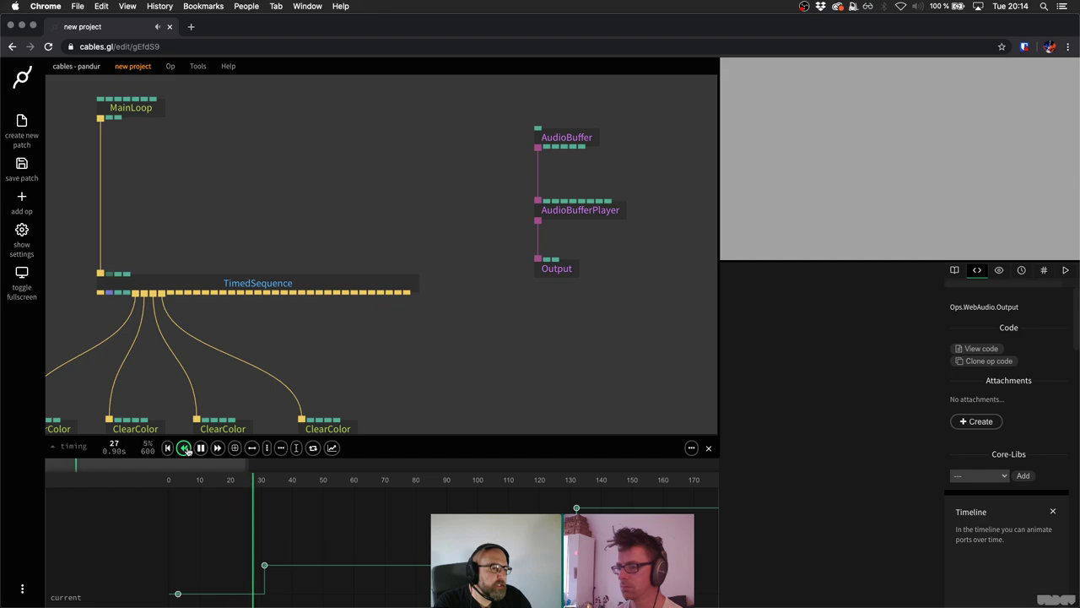
pyautogui.click(185, 448)
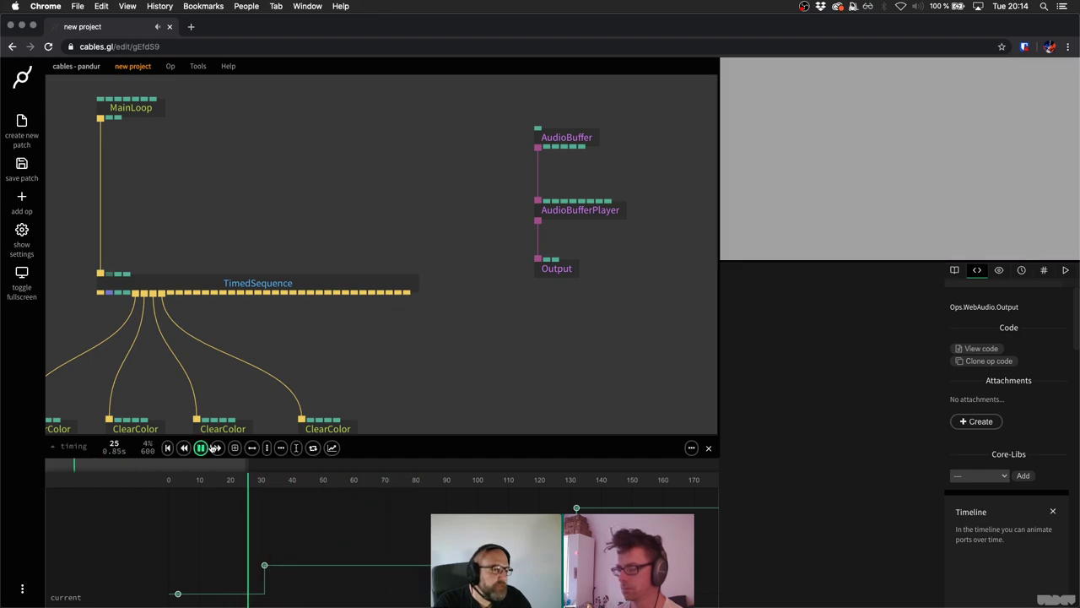
pyautogui.click(199, 448)
# Add a TimeLineControls op and place it up and right of AudioBuffer.
pyautogui.moveTo(567, 270); pyautogui.dragTo(458, 321)
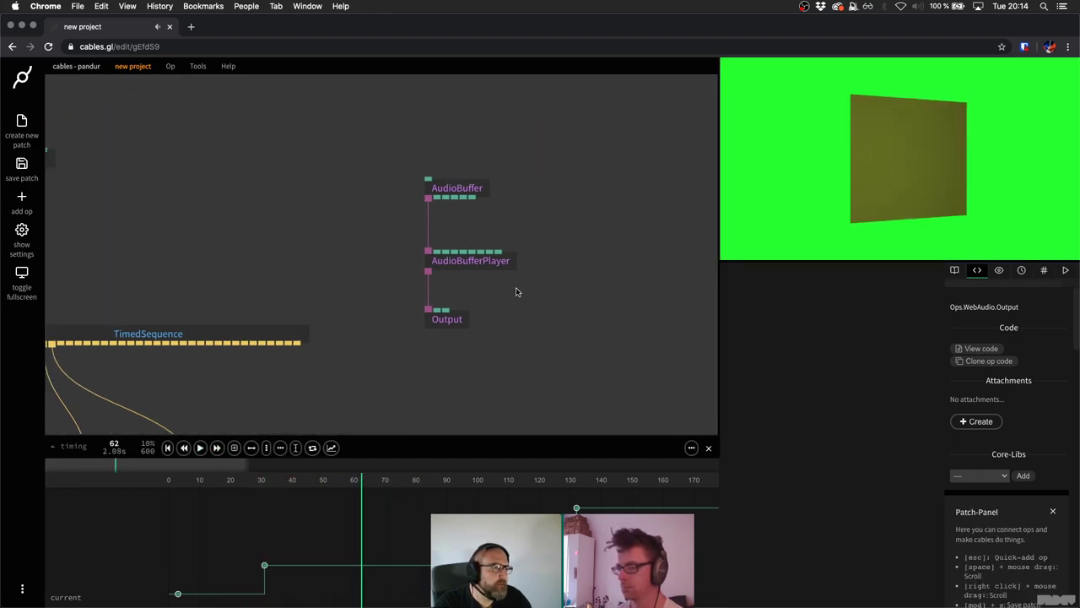
pyautogui.press('Escape')
pyautogui.write('out')
pyautogui.press('BackSpace')
pyautogui.press('BackSpace')
pyautogui.press('BackSpace')
pyautogui.write('ti')
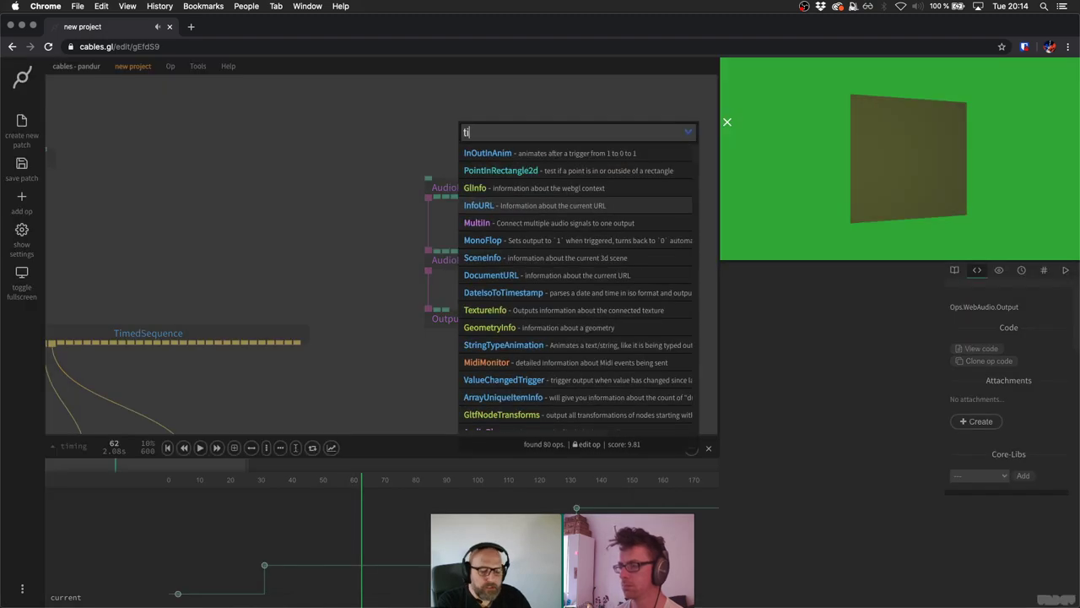
pyautogui.write('melinecon')
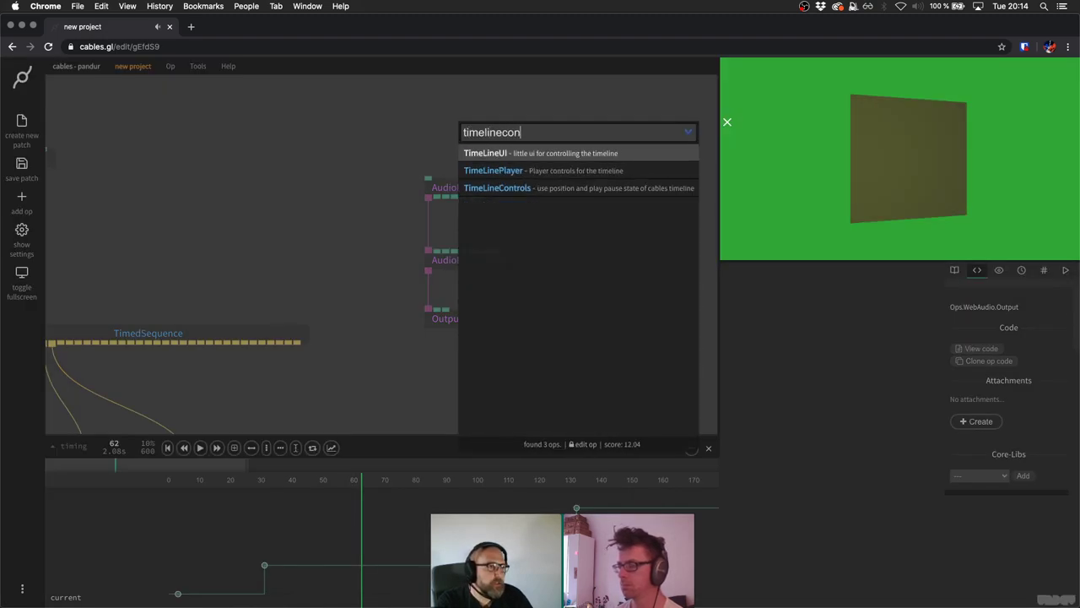
pyautogui.press('Return')
pyautogui.scroll(2, 397, 212)
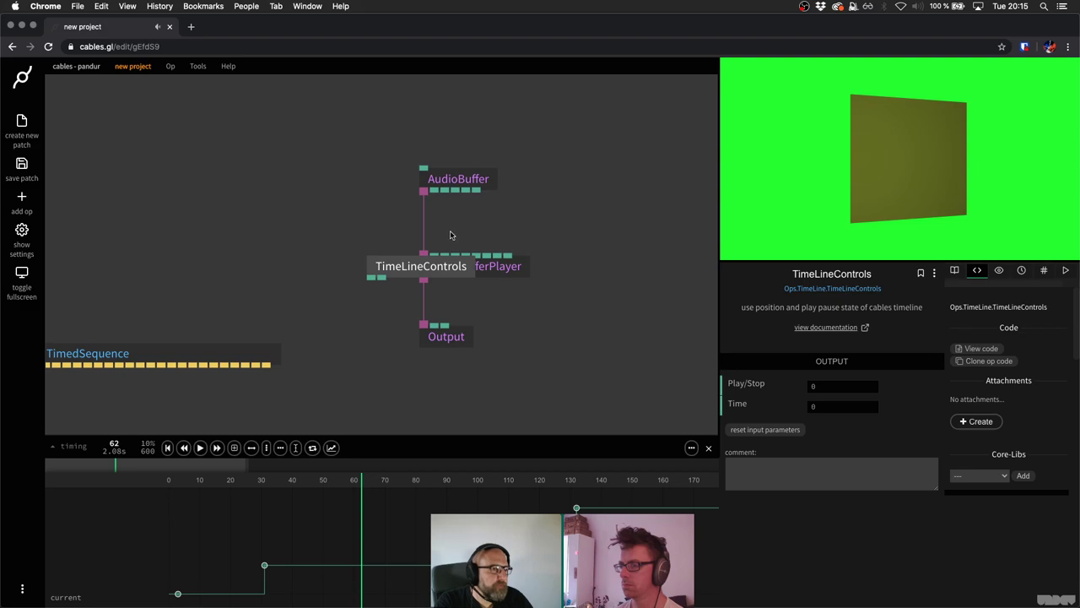
pyautogui.moveTo(444, 269)
pyautogui.mouseDown()
pyautogui.moveTo(517, 217)
pyautogui.moveTo(442, 234)
pyautogui.moveTo(433, 255)
pyautogui.mouseUp()
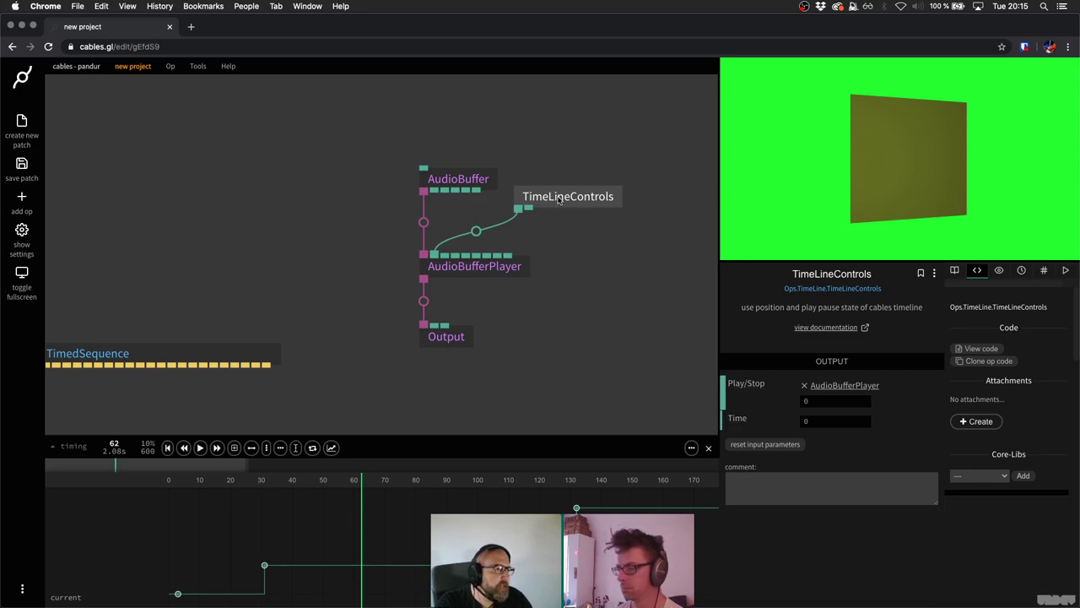
pyautogui.moveTo(573, 206); pyautogui.dragTo(584, 188)
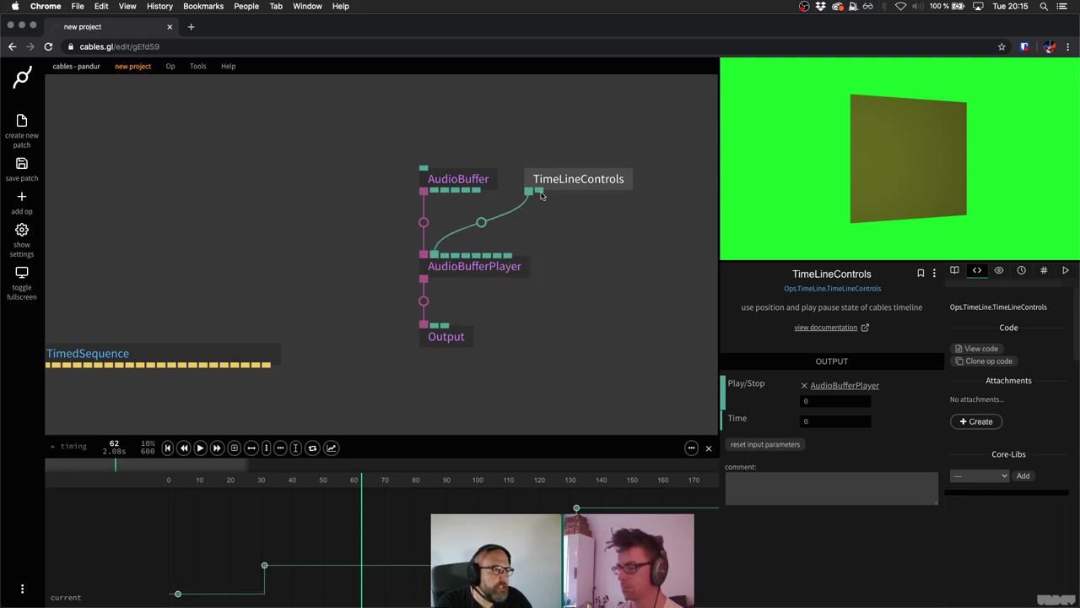
# Wire TimeLineControls' Play/Stop and Time into AudioBufferPlayer's Start/Stop and Offset, then play.
pyautogui.moveTo(540, 192); pyautogui.dragTo(582, 239)
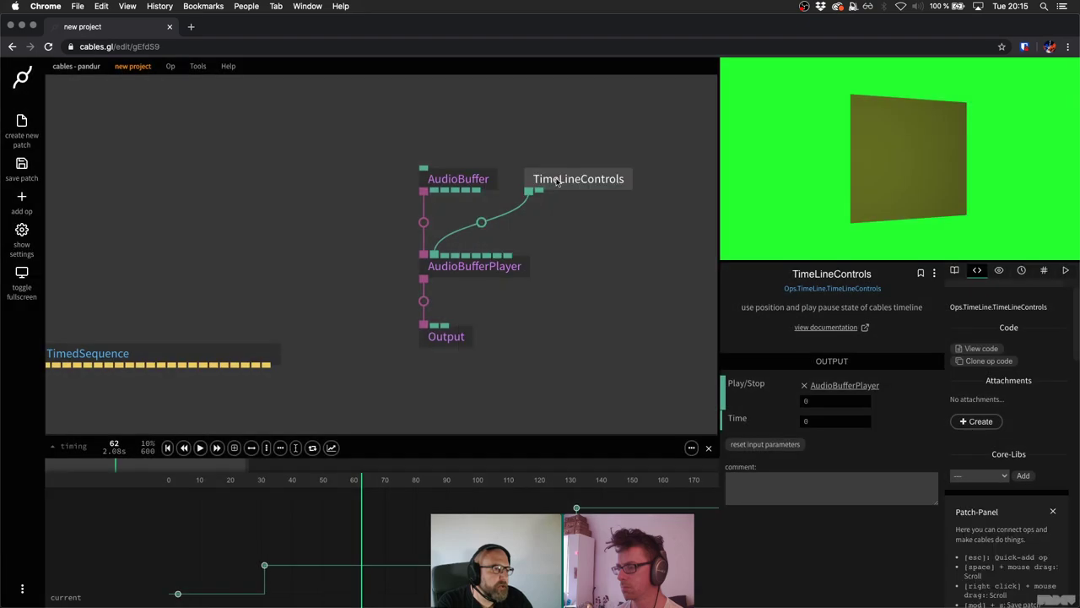
pyautogui.click(366, 483)
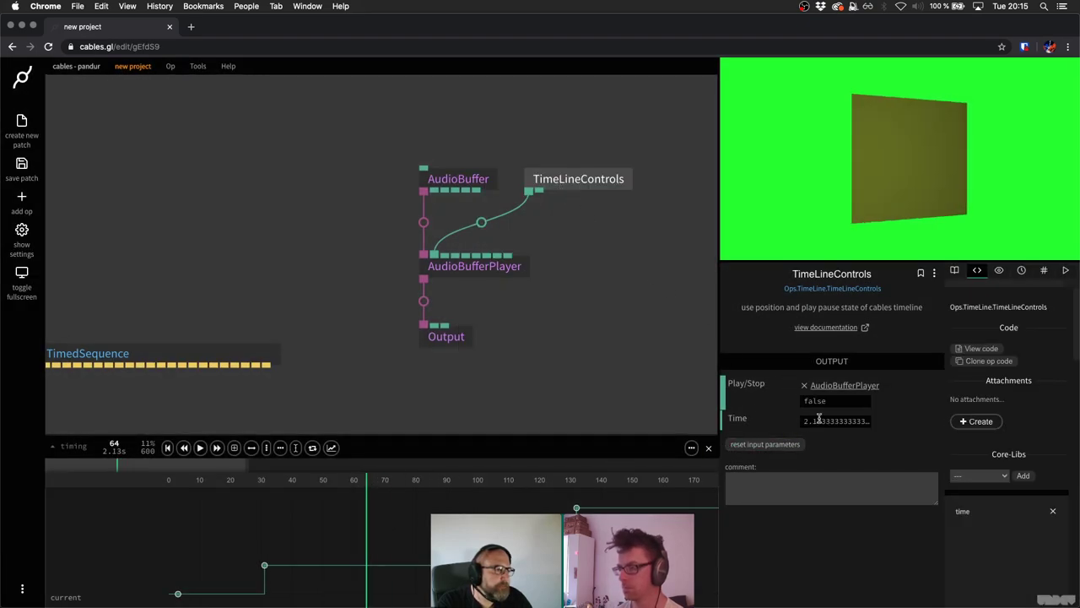
pyautogui.moveTo(547, 190); pyautogui.dragTo(490, 263)
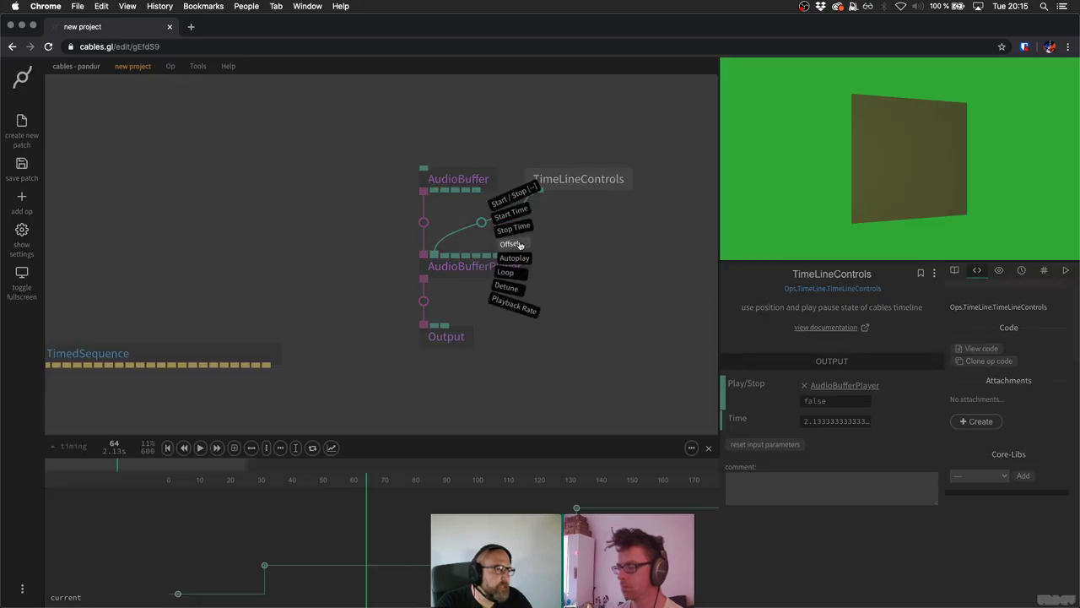
pyautogui.click(510, 243)
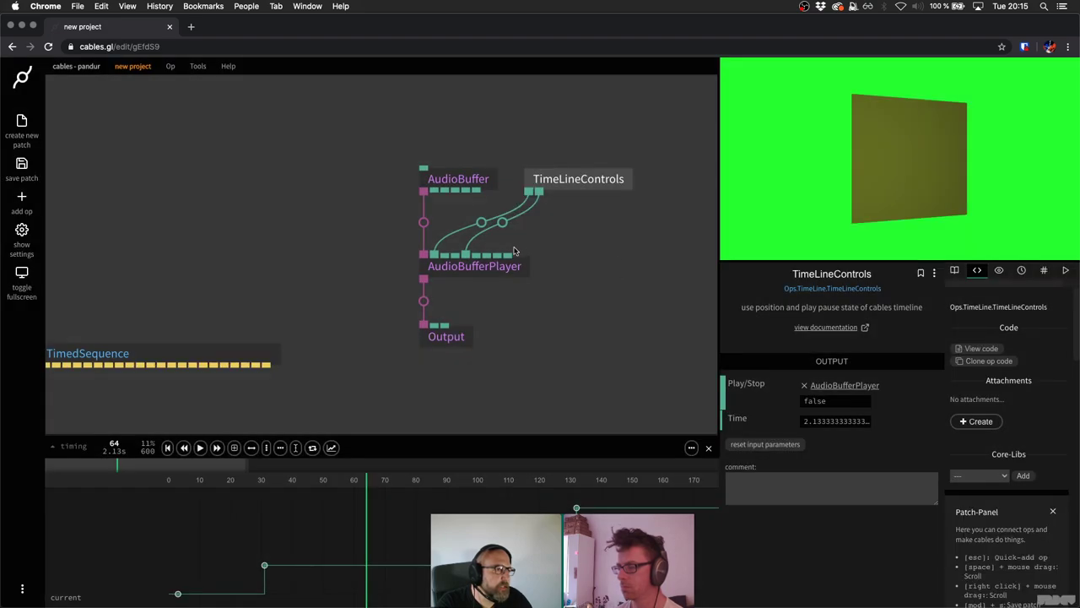
pyautogui.click(410, 369)
pyautogui.press('space')
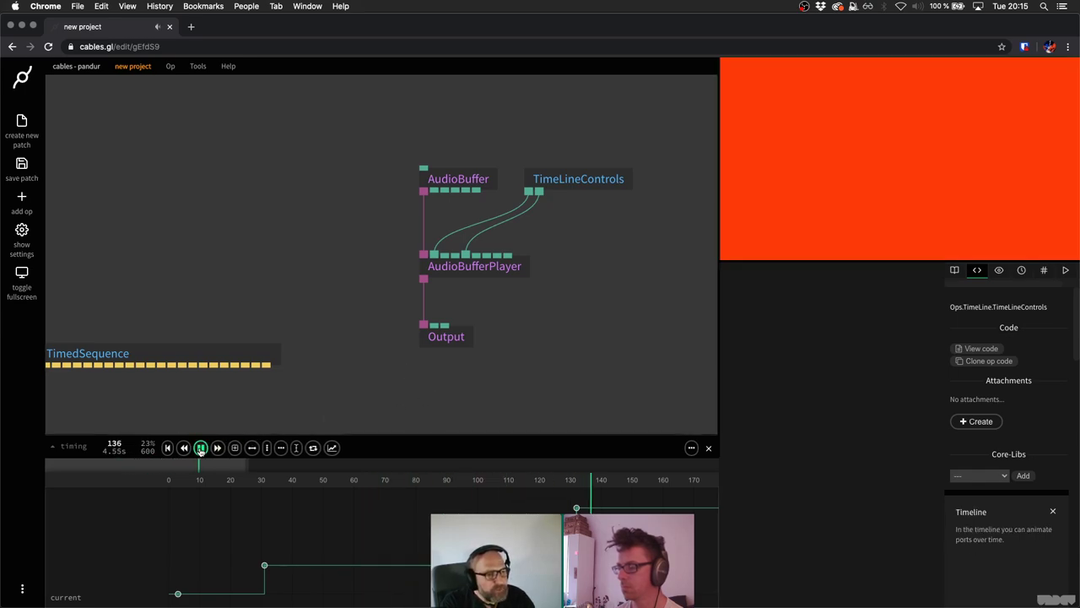
# Play through the timeline, keep project length 600, and scrub back to about frame 1344.
pyautogui.click(201, 448)
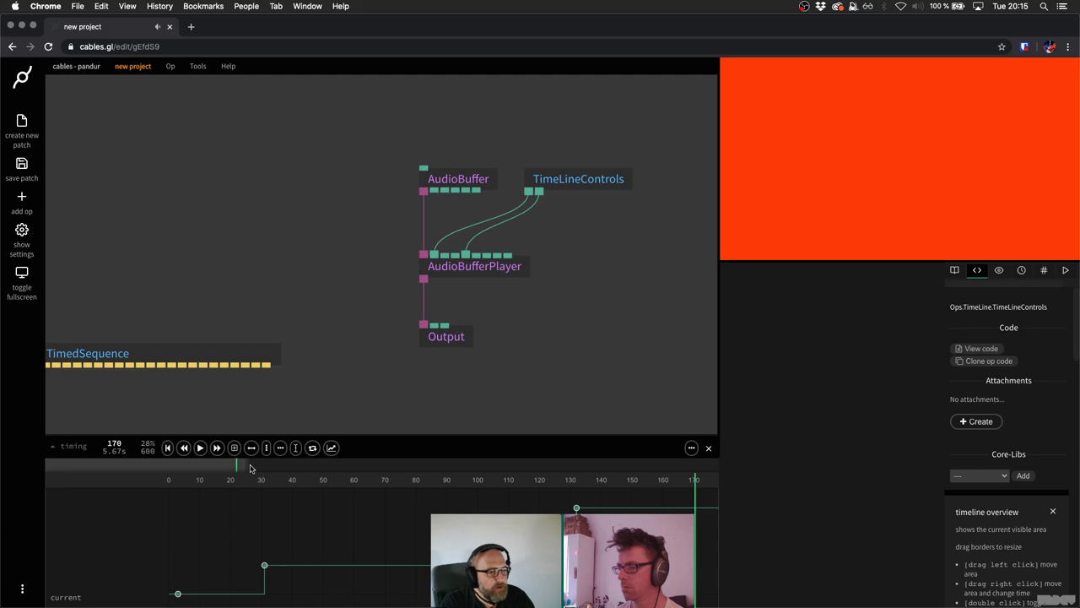
pyautogui.click(147, 451)
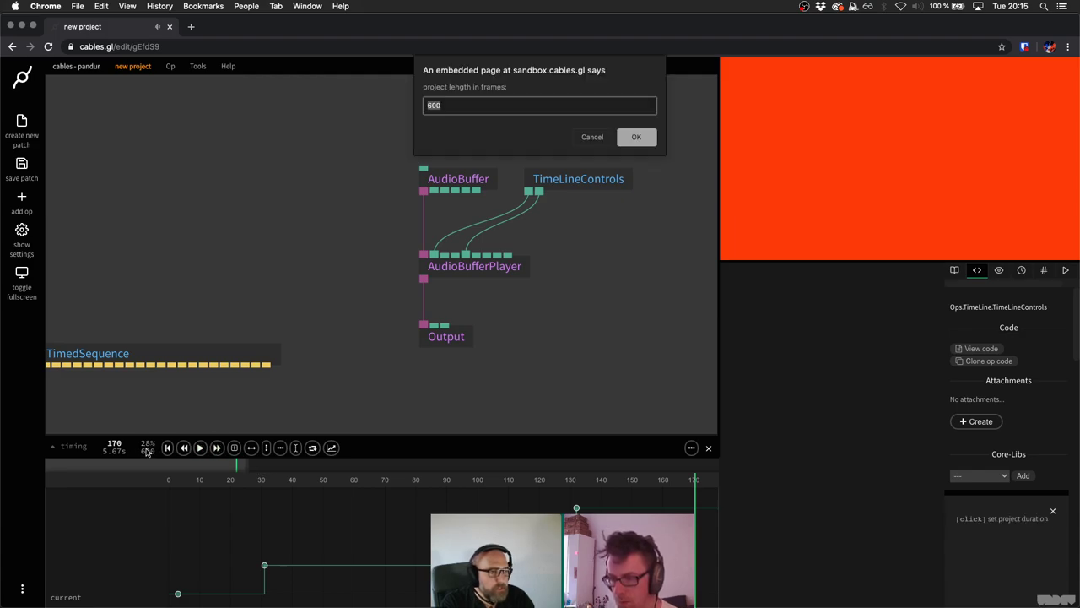
pyautogui.press('Return')
pyautogui.click(201, 448)
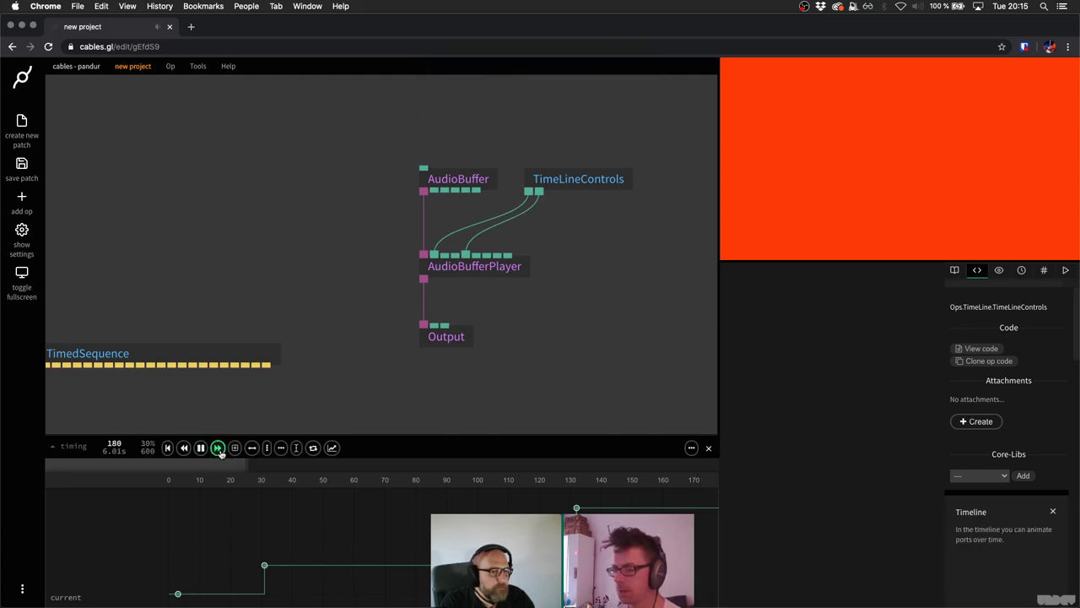
pyautogui.click(218, 448)
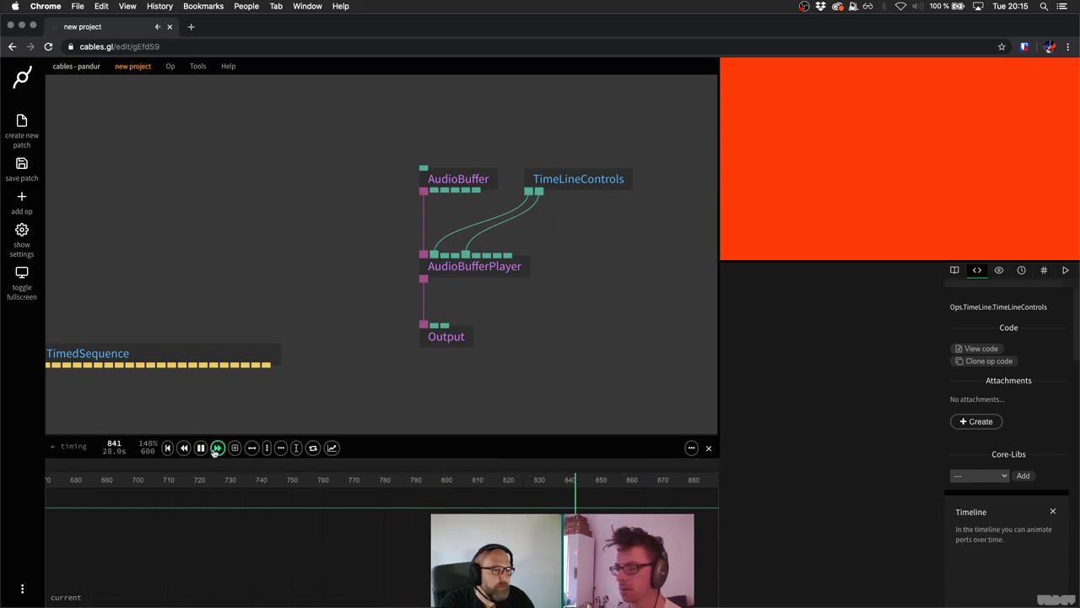
pyautogui.click(217, 448)
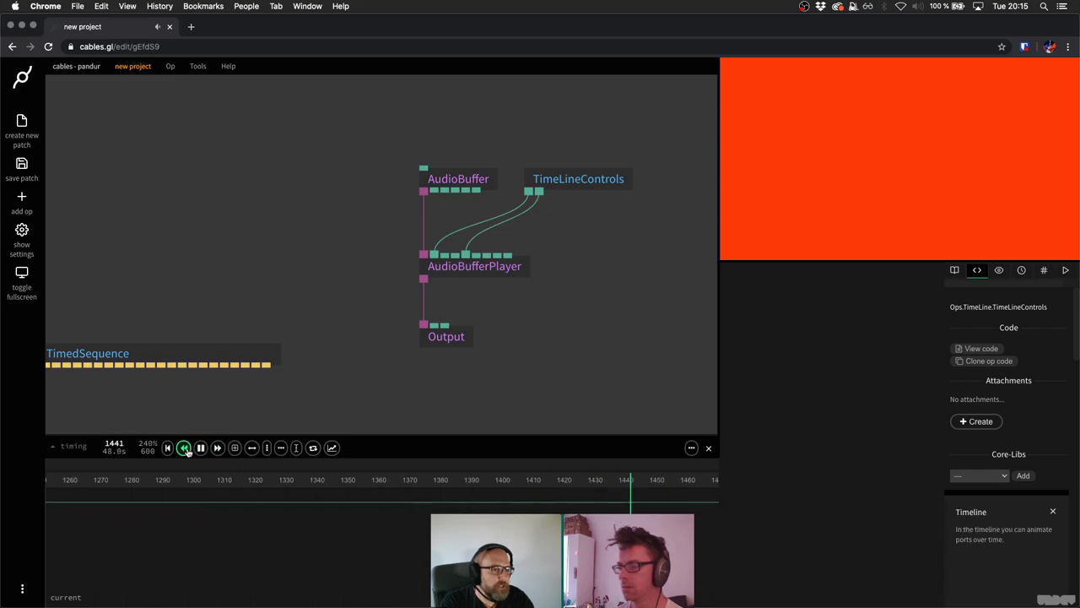
pyautogui.click(183, 449)
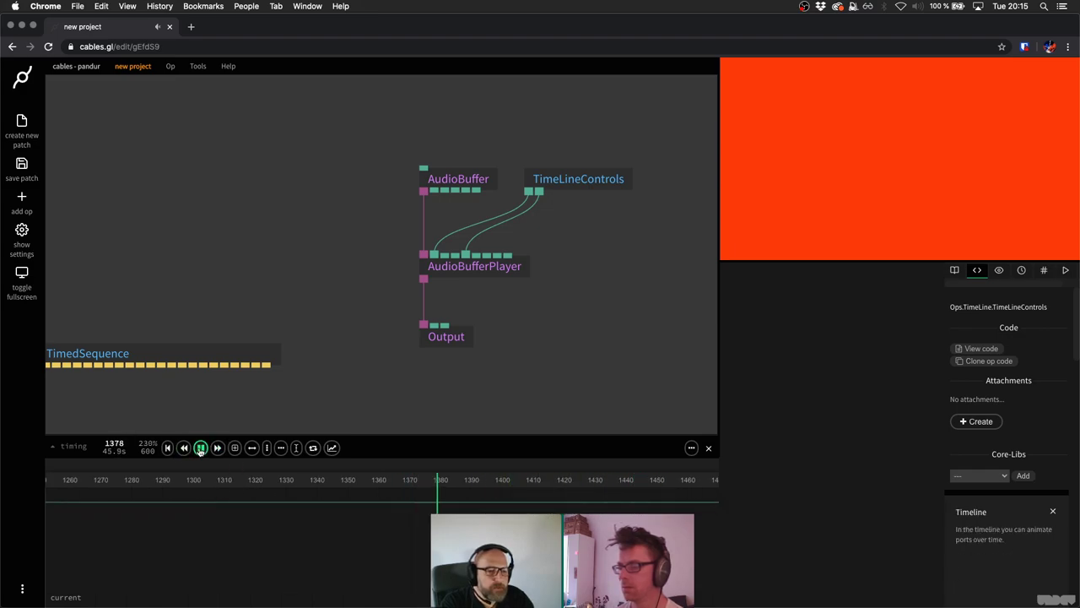
pyautogui.click(200, 448)
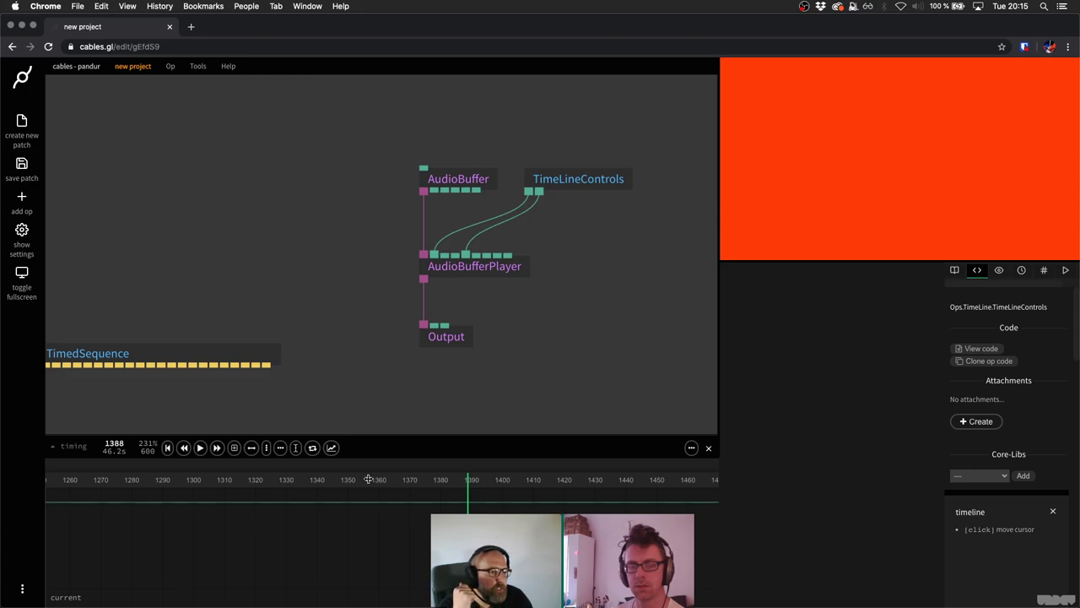
pyautogui.moveTo(367, 480); pyautogui.dragTo(329, 480)
pyautogui.click(200, 449)
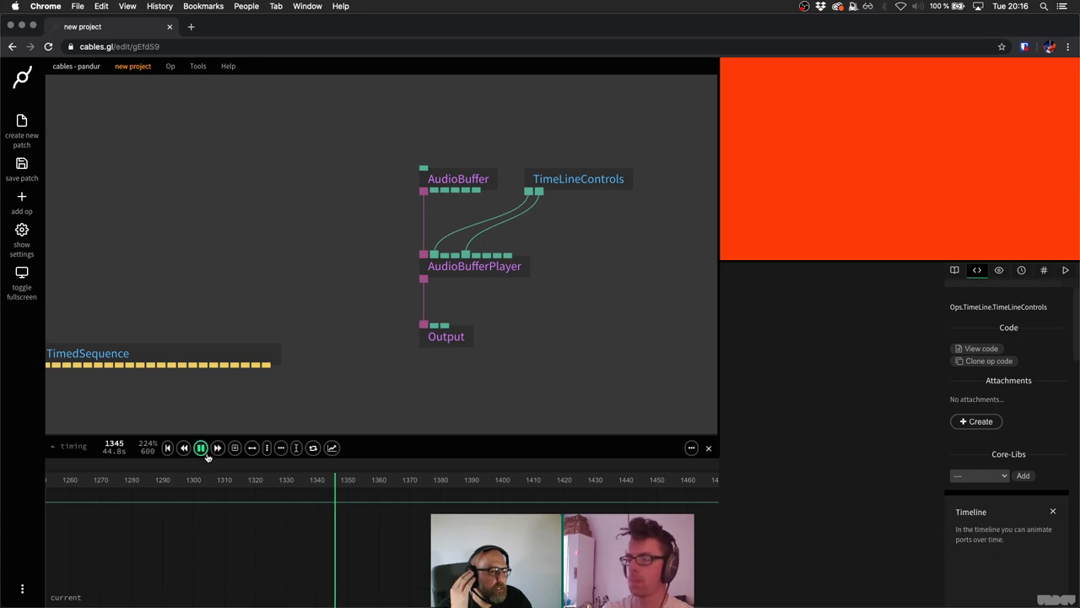
# Replay repeatedly from about frame 1350, then stop with the playhead at frame 1353.
pyautogui.click(340, 480)
pyautogui.click(340, 479)
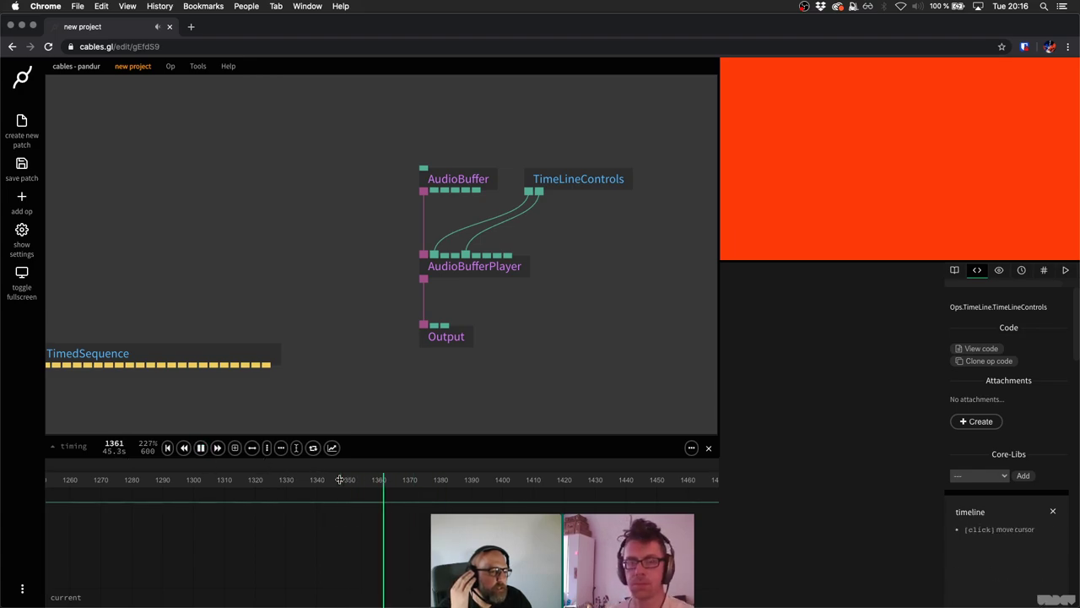
pyautogui.click(340, 479)
pyautogui.click(340, 479)
pyautogui.click(339, 480)
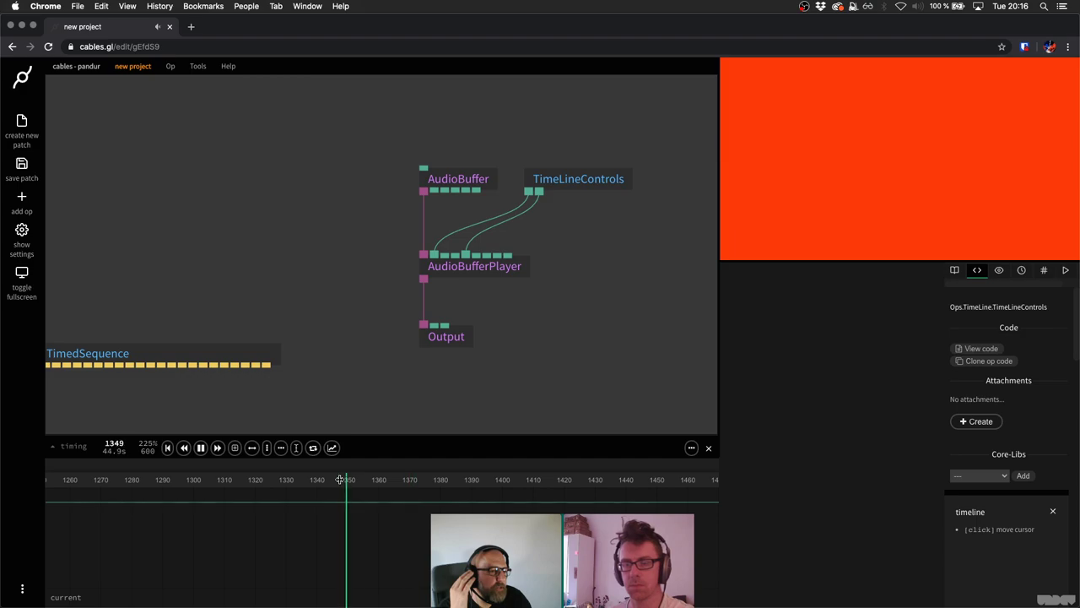
pyautogui.click(339, 479)
pyautogui.click(339, 479)
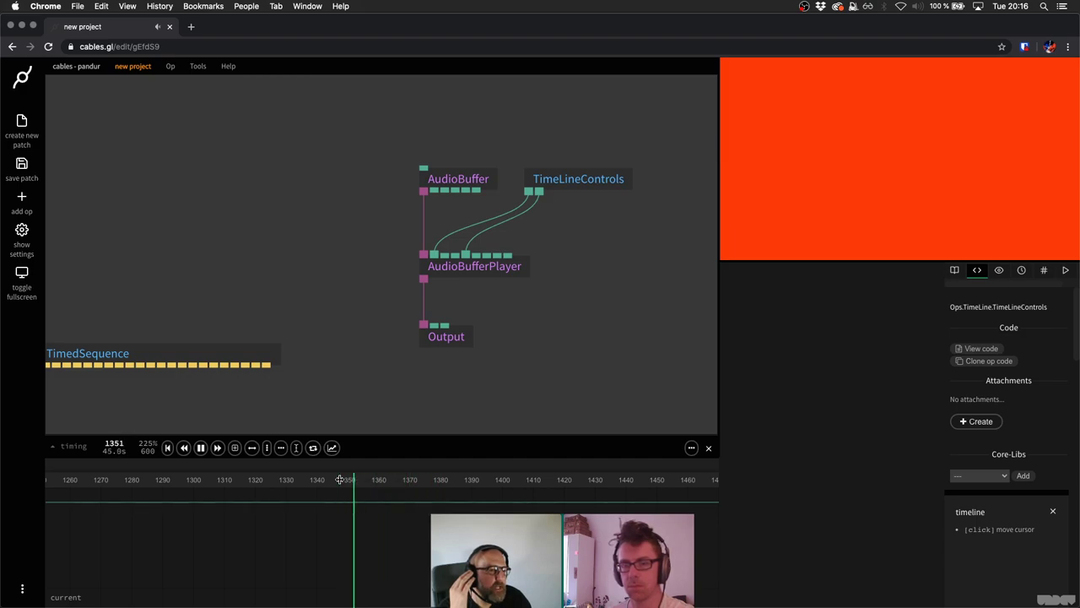
pyautogui.click(339, 479)
pyautogui.click(339, 479)
pyautogui.click(339, 479)
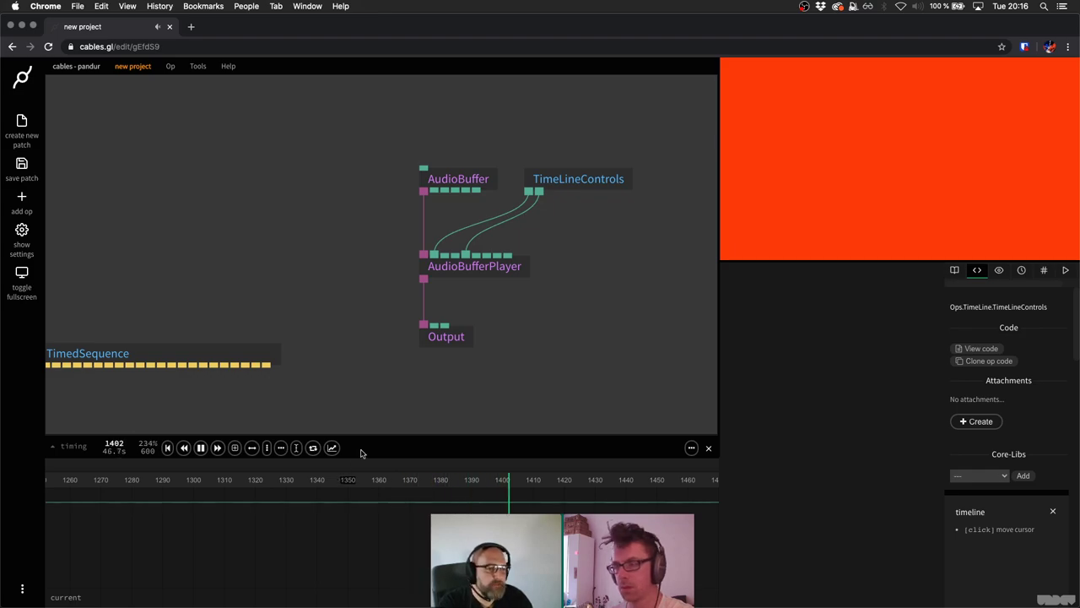
pyautogui.press('space')
pyautogui.moveTo(382, 482); pyautogui.dragTo(356, 479)
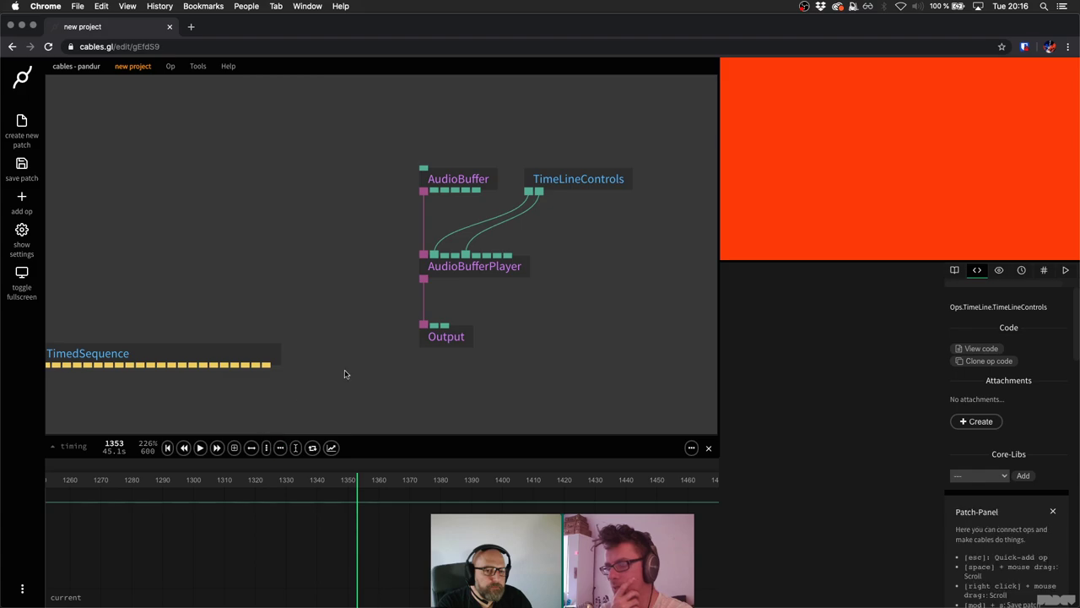
pyautogui.click(453, 343)
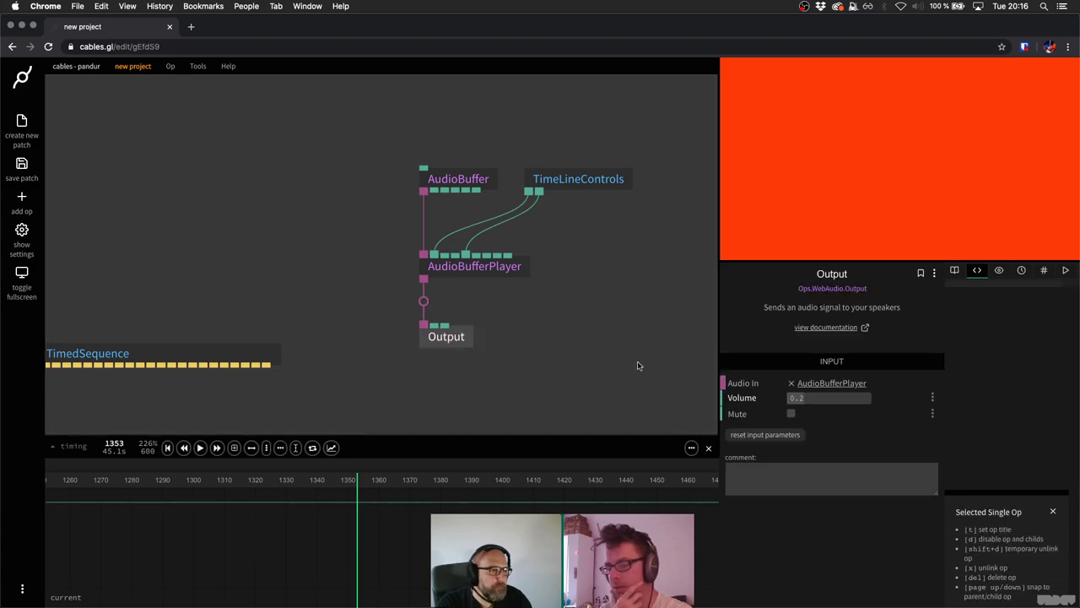
pyautogui.click(814, 396)
pyautogui.write('0.1')
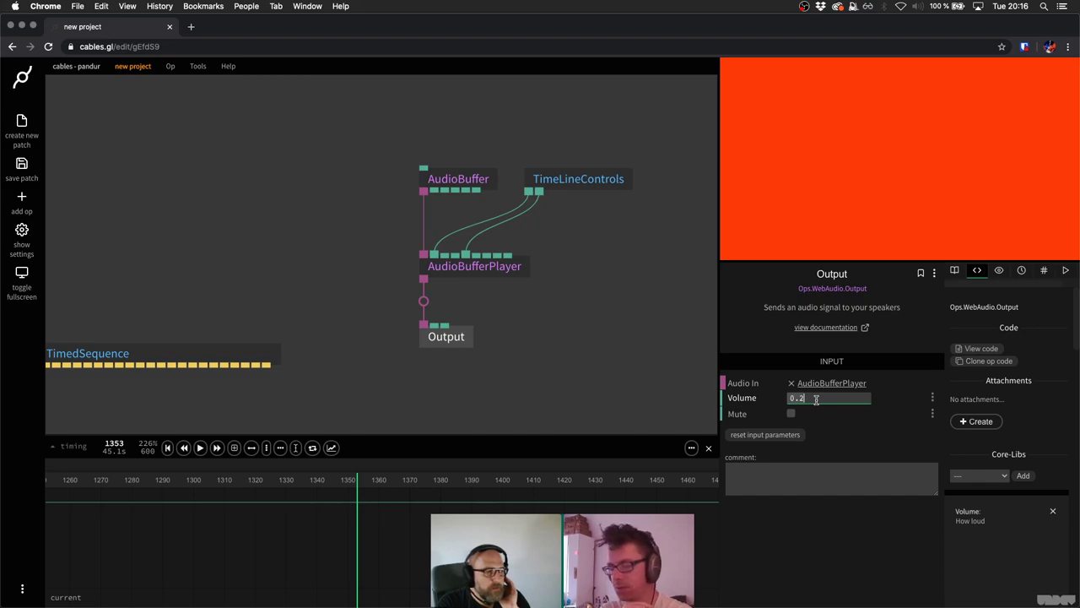
pyautogui.click(557, 335)
# Rewind the timeline to frame 0 and play it past the first scene changes.
pyautogui.scroll(-2, 557, 340)
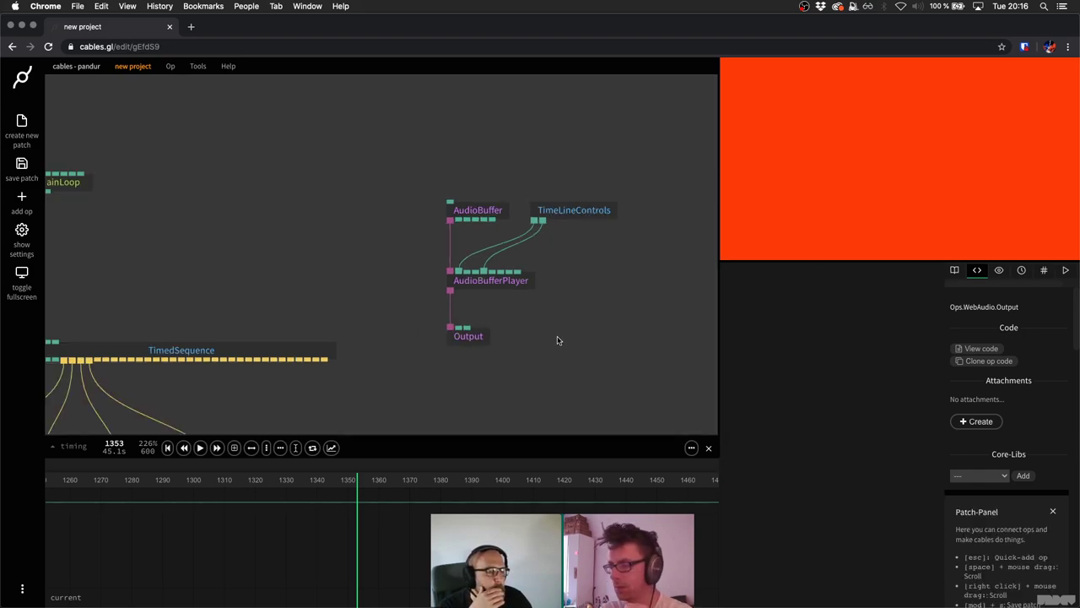
pyautogui.press('space')
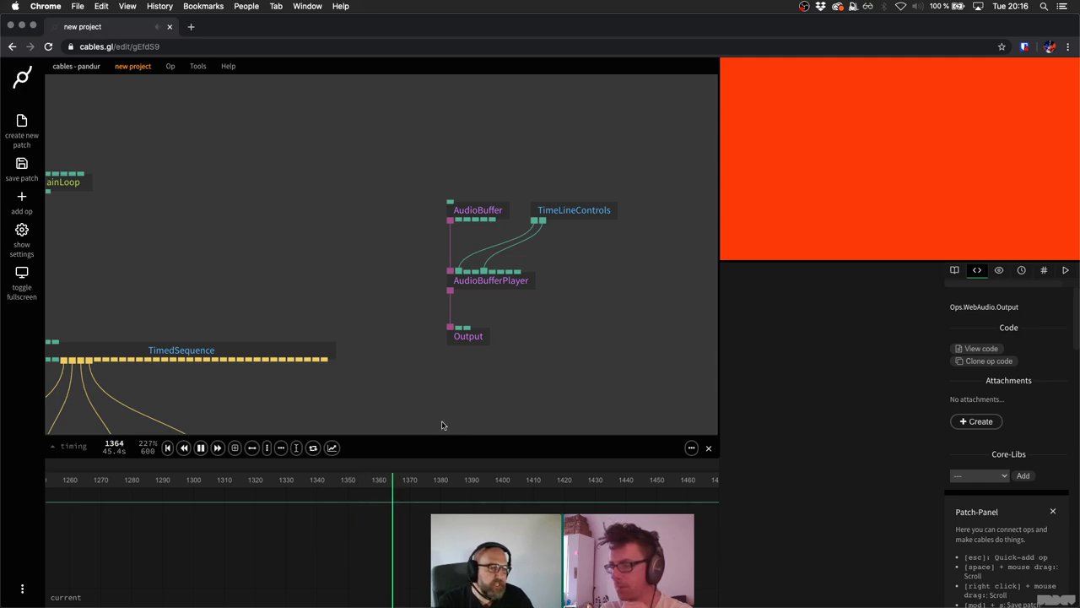
pyautogui.click(183, 448)
pyautogui.click(183, 447)
pyautogui.press('space')
pyautogui.hscroll(-3, 224, 521)
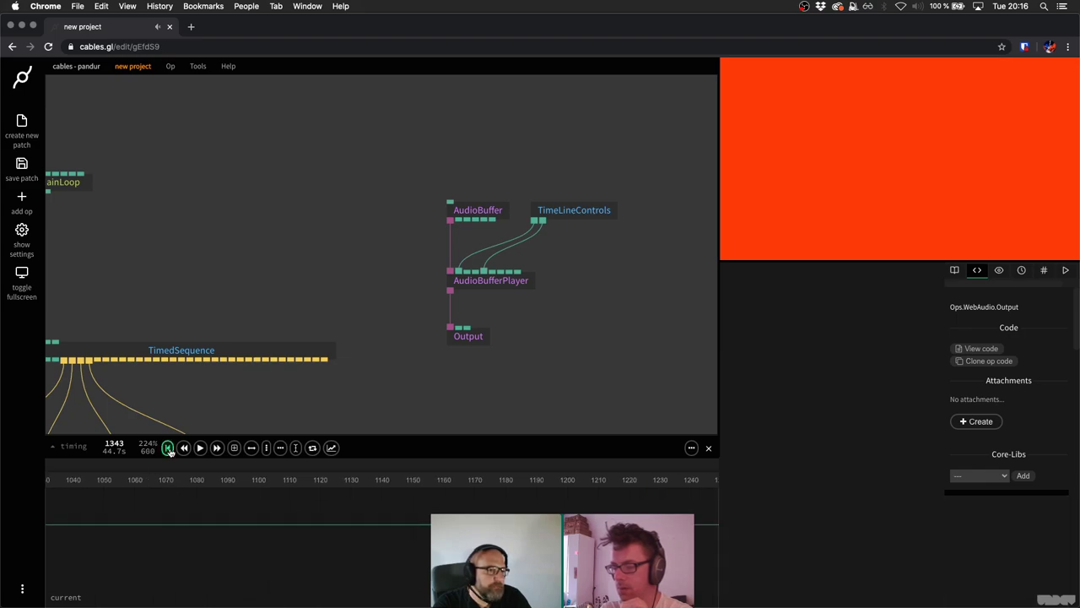
pyautogui.click(168, 448)
pyautogui.press('space')
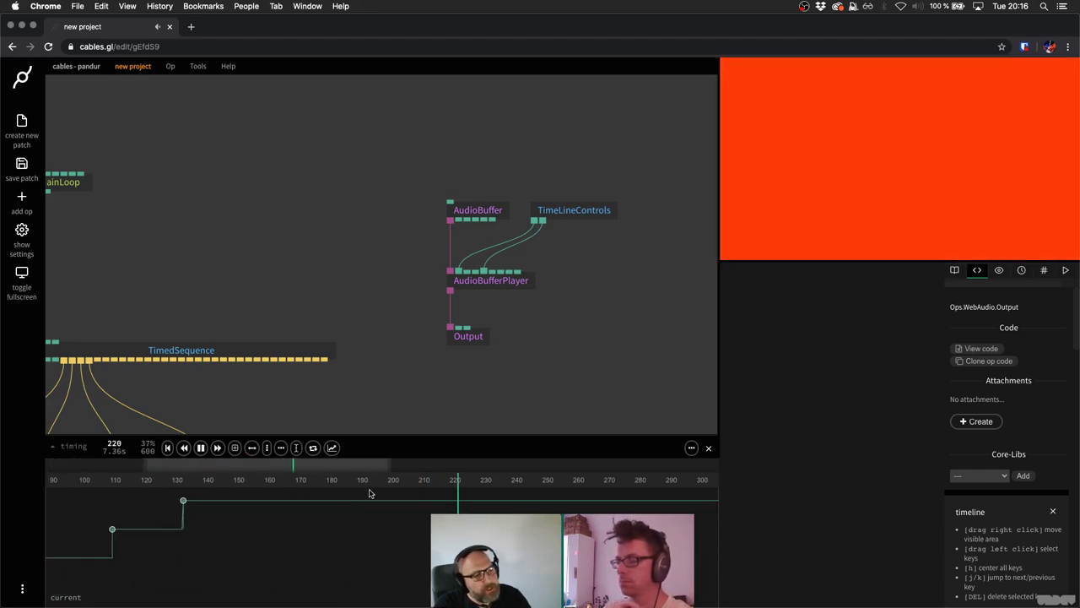
# Select and delete the early stepped keyframes at the start of the curve.
pyautogui.moveTo(387, 470); pyautogui.dragTo(258, 463)
pyautogui.doubleClick(257, 463)
pyautogui.press('space')
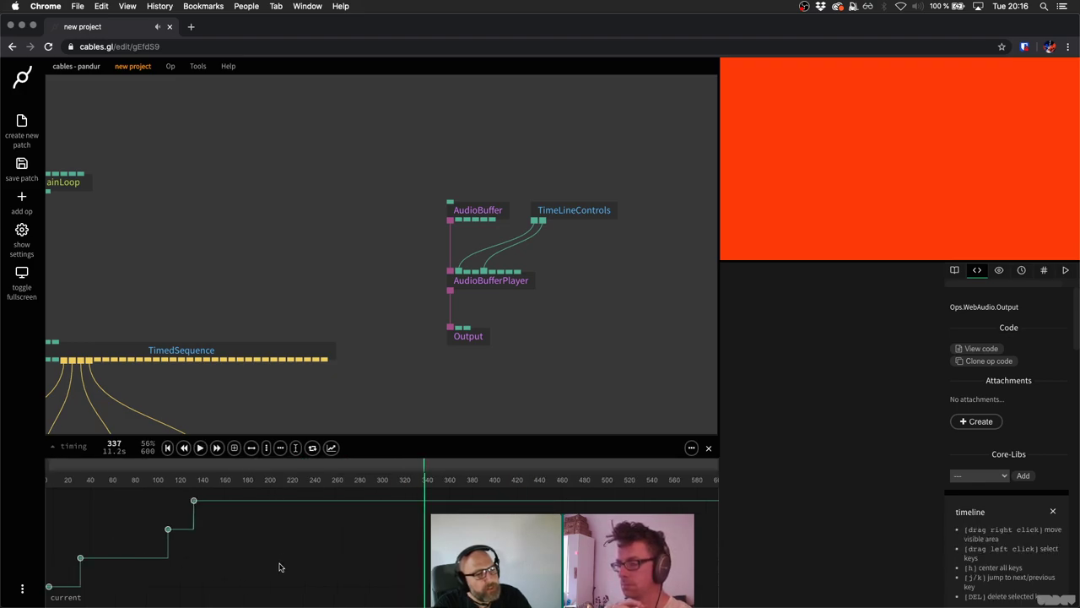
pyautogui.moveTo(249, 583); pyautogui.dragTo(59, 497)
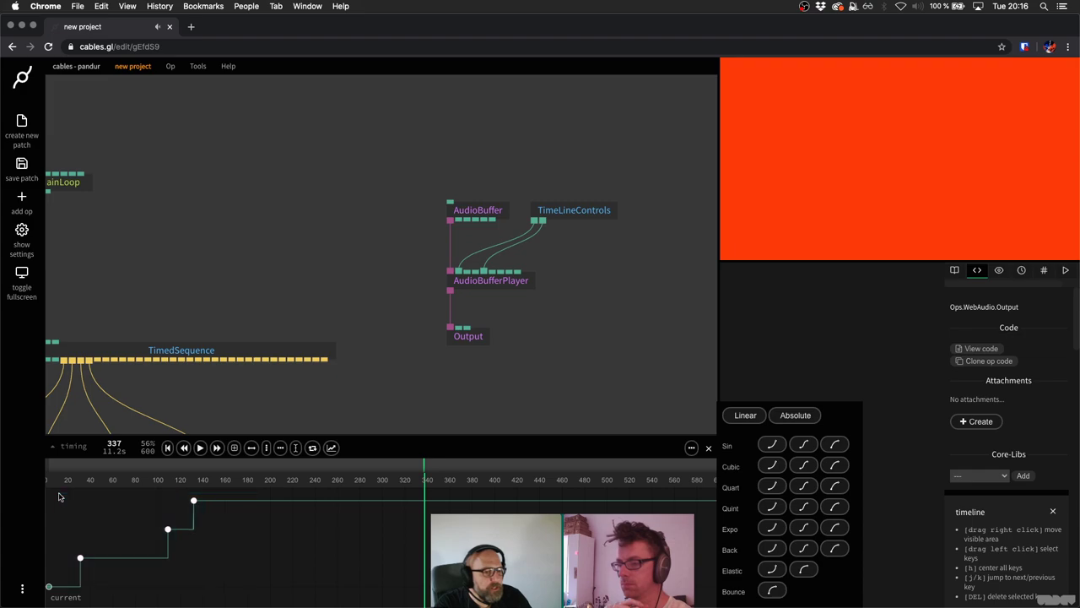
pyautogui.press('Delete')
# Play past the 600-frame length and stop with the playhead at frame 847.
pyautogui.press('space')
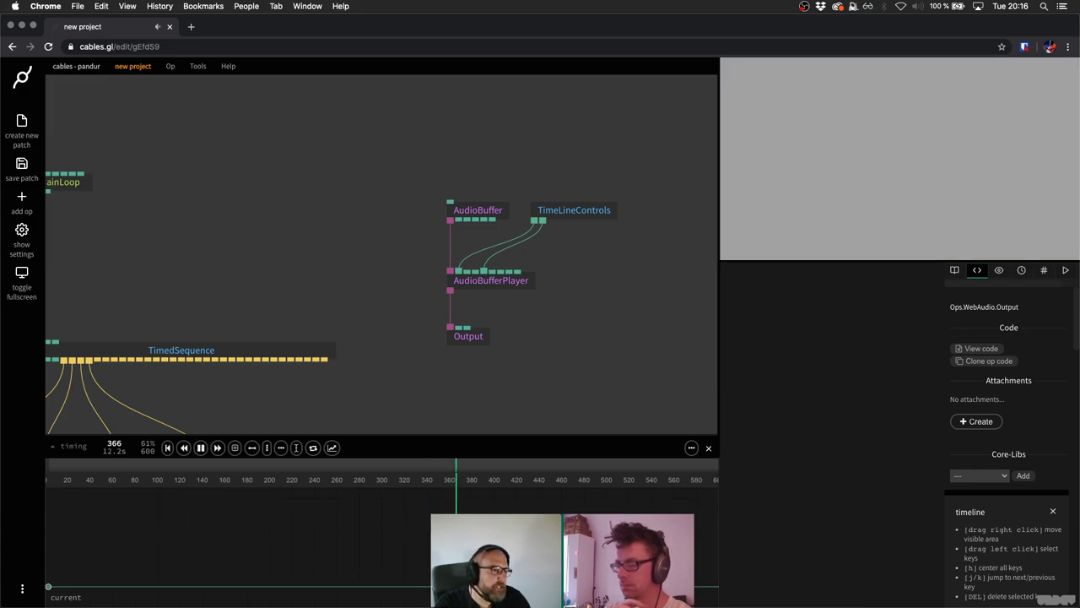
pyautogui.scroll(-1, 494, 511)
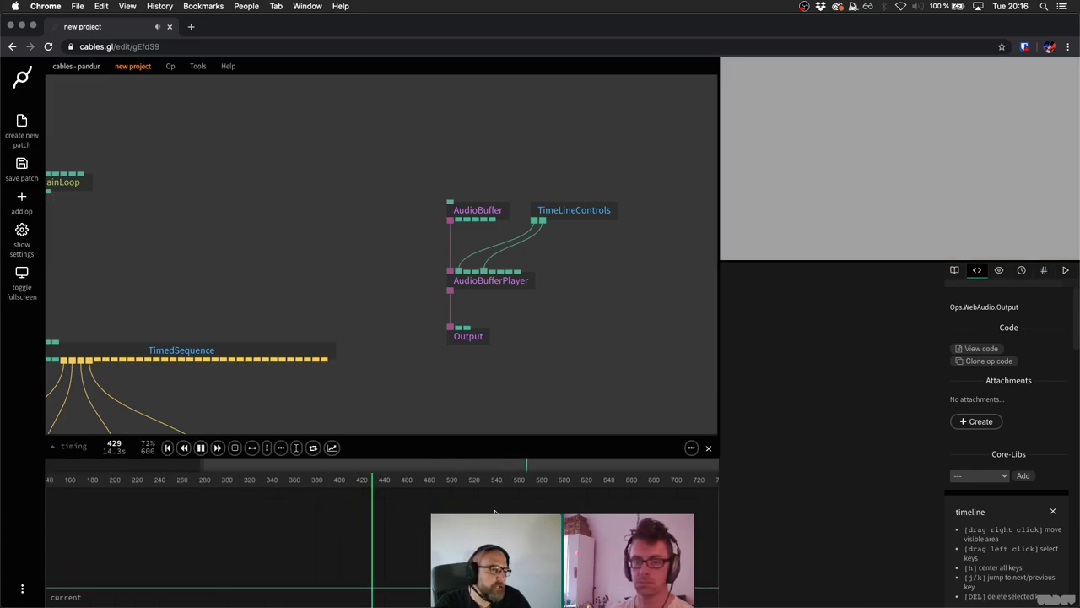
pyautogui.hscroll(1, 495, 512)
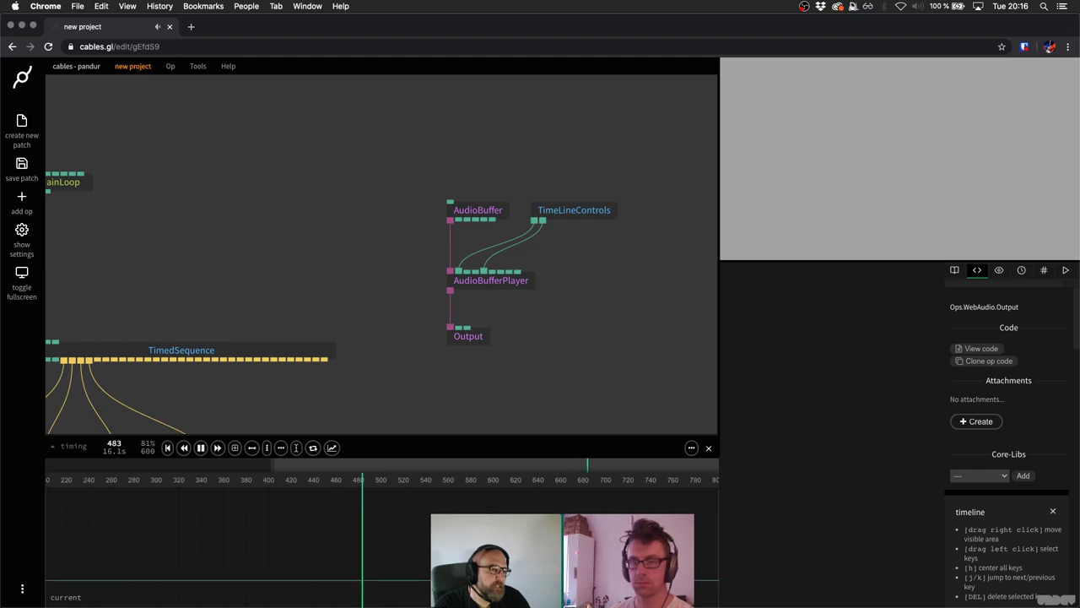
pyautogui.hscroll(1, 381, 541)
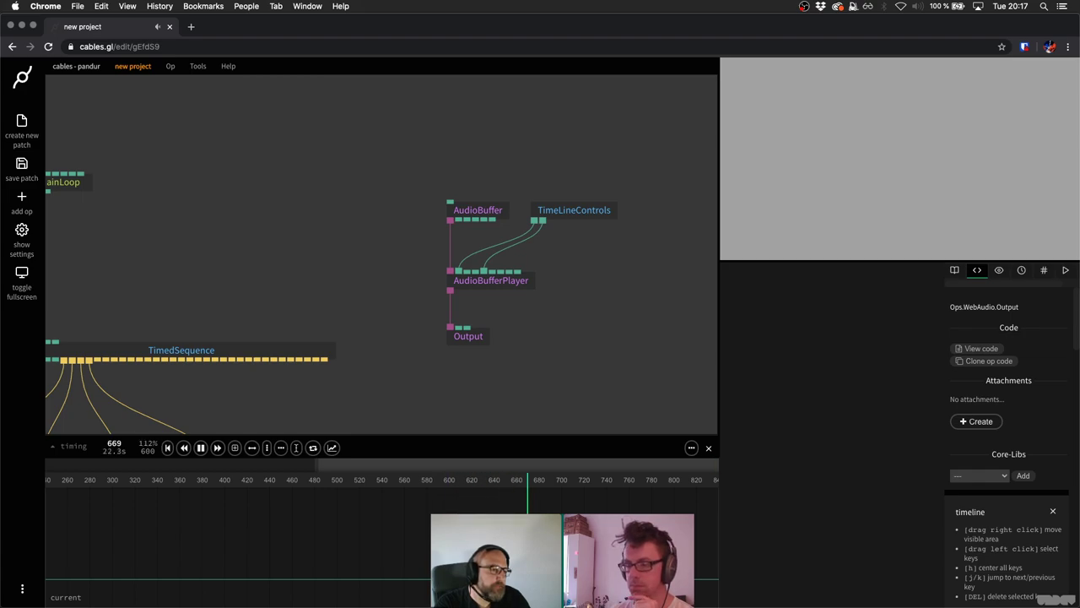
pyautogui.hscroll(4, 405, 523)
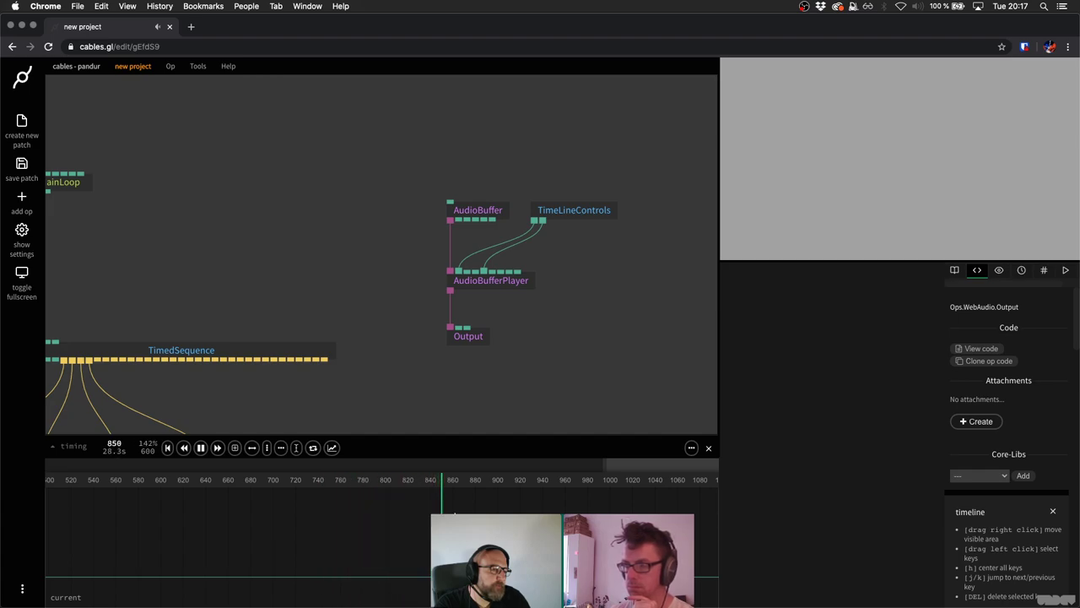
pyautogui.press('space')
pyautogui.click(438, 480)
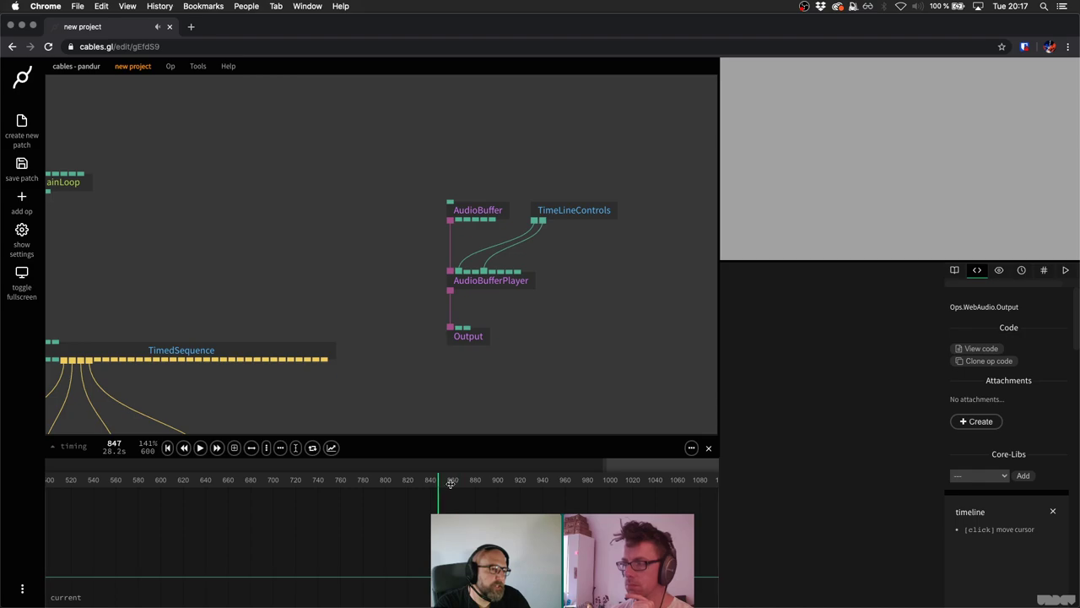
# Inspect TimedSequence's Current value while replaying from frames 816 and about 630.
pyautogui.click(200, 351)
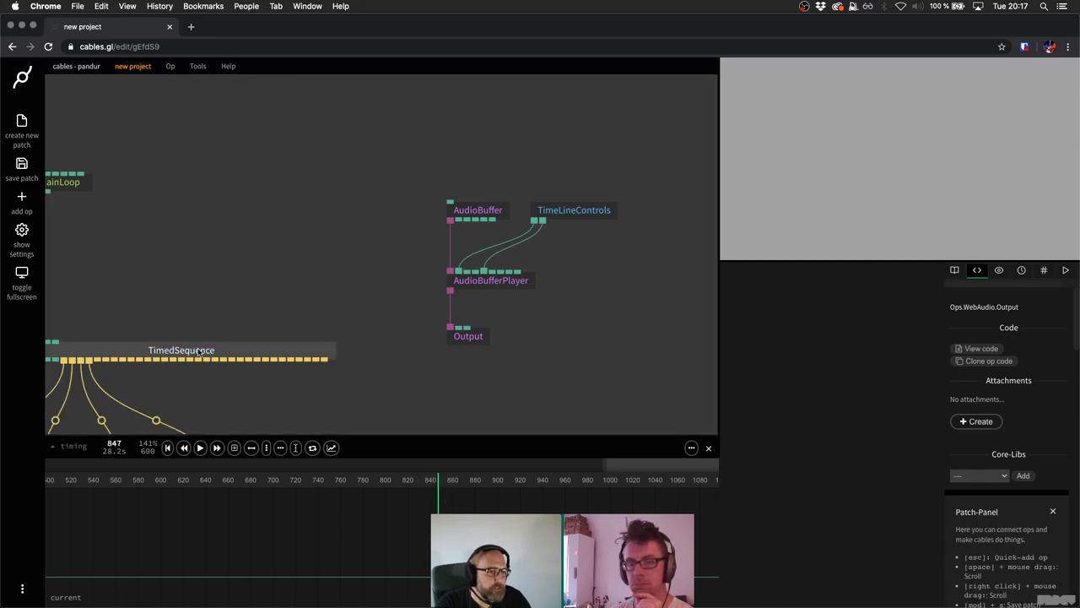
pyautogui.click(840, 397)
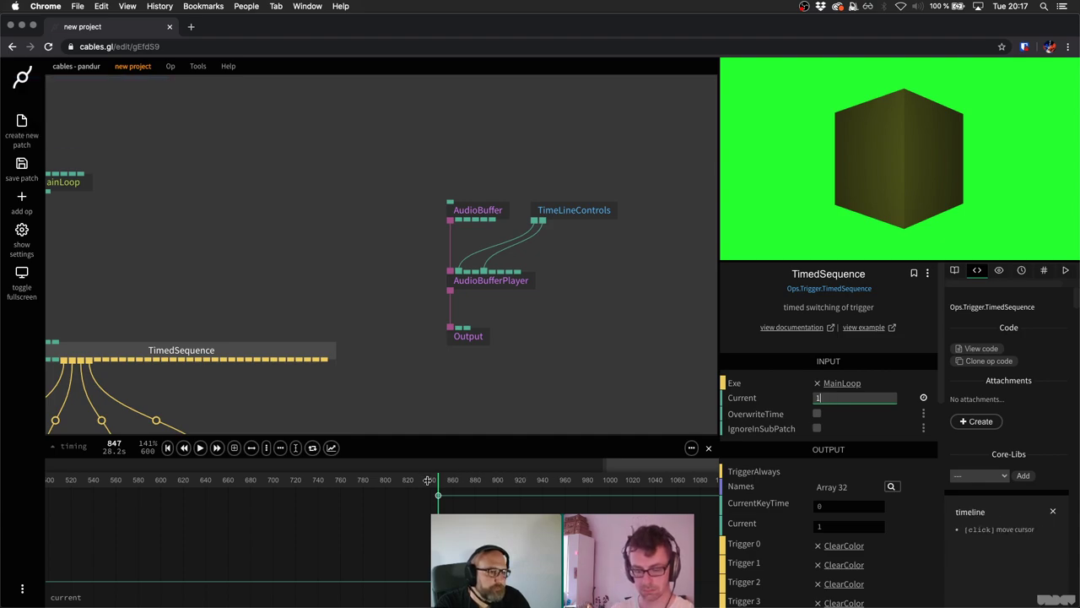
pyautogui.moveTo(428, 479); pyautogui.dragTo(404, 482)
pyautogui.press('space')
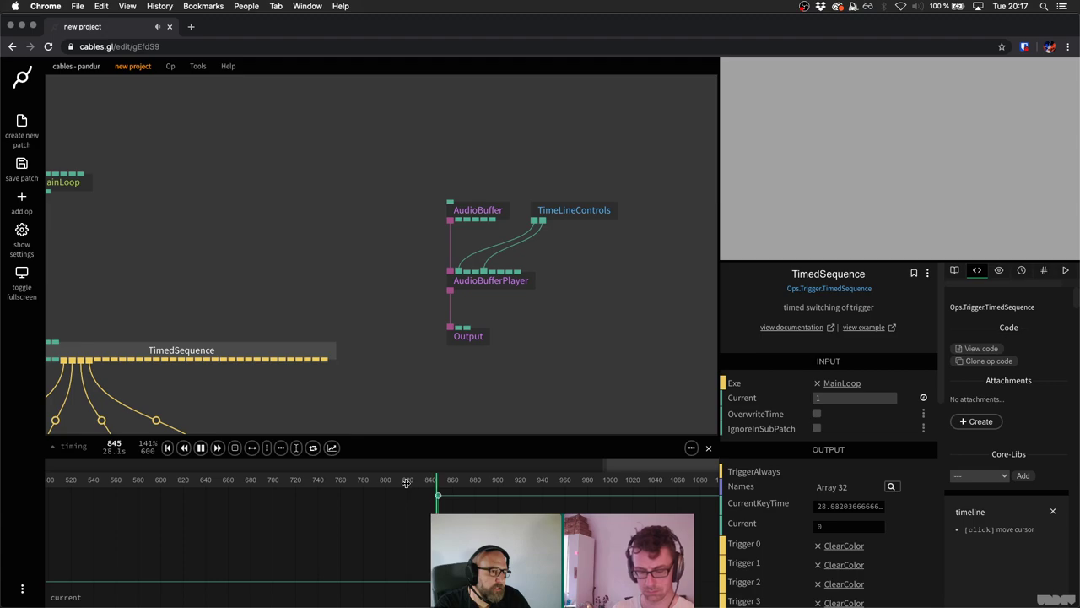
pyautogui.scroll(-3, 406, 481)
pyautogui.scroll(-1, 386, 526)
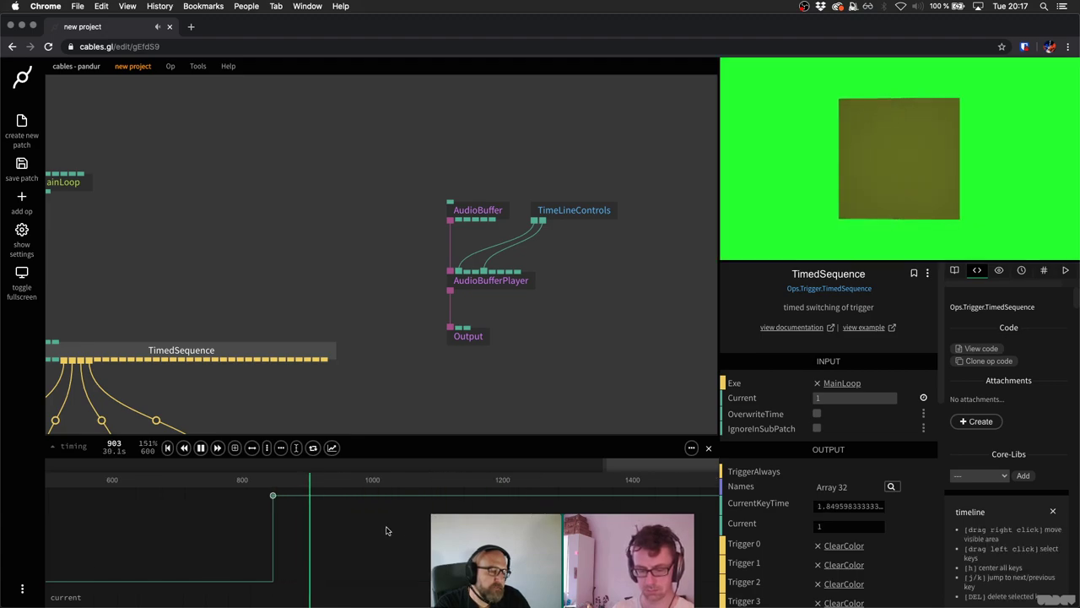
pyautogui.click(125, 479)
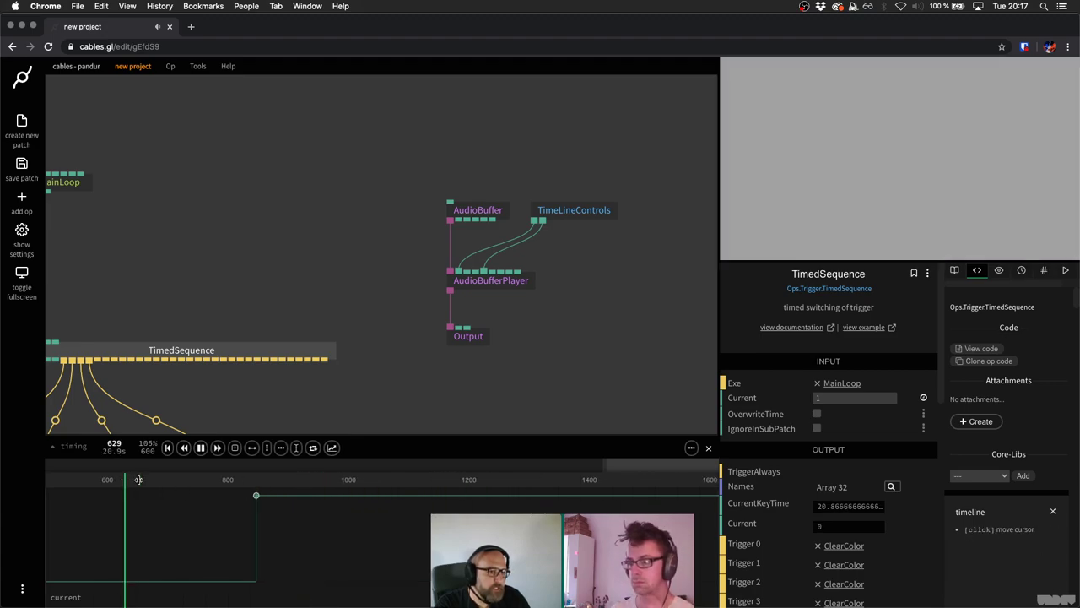
pyautogui.click(126, 479)
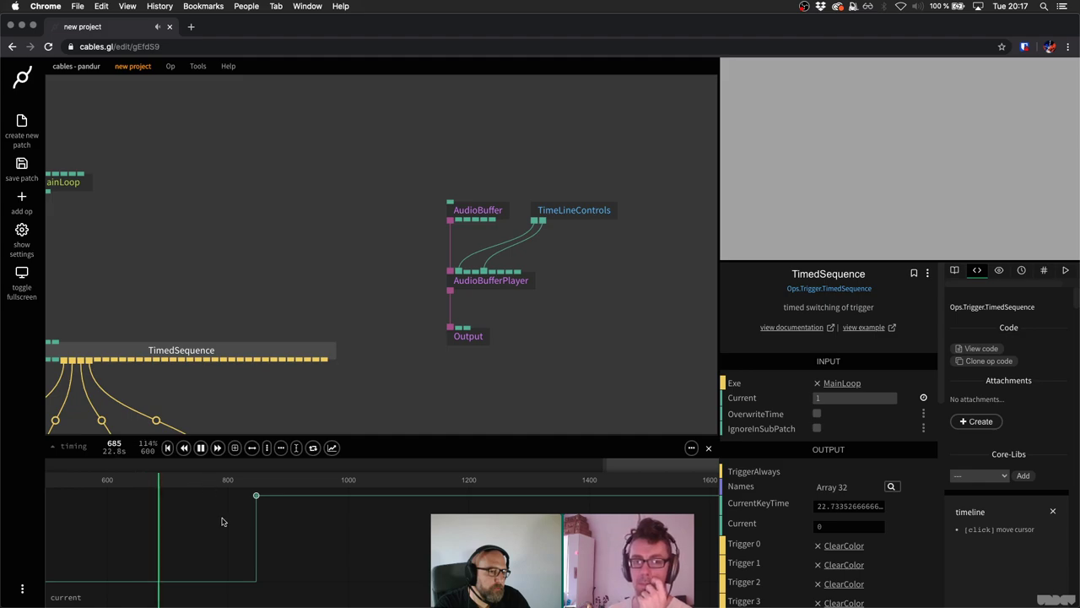
pyautogui.scroll(-2, 211, 506)
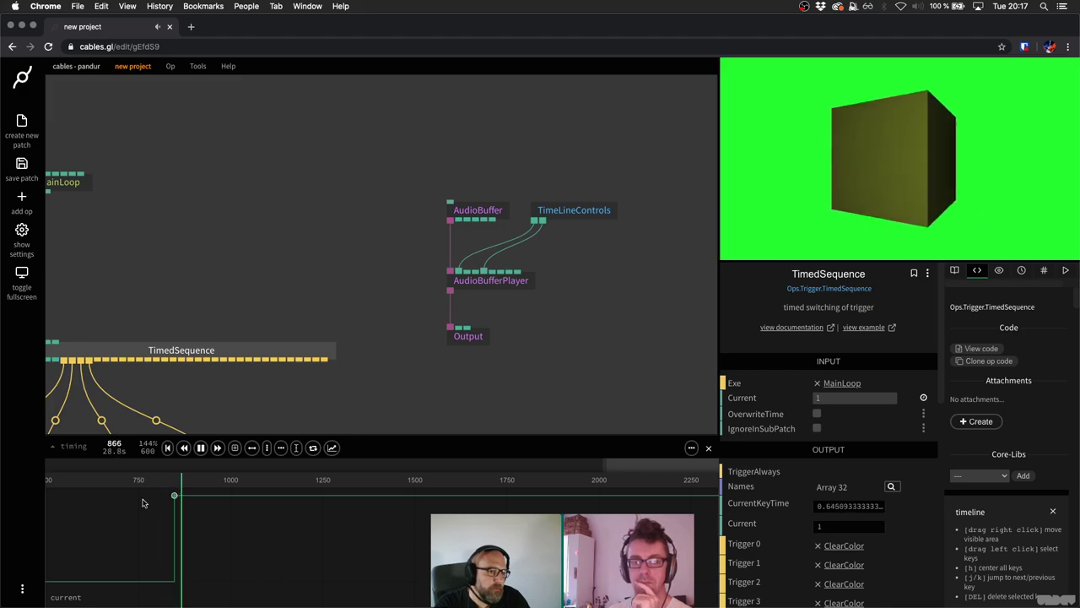
pyautogui.press('space')
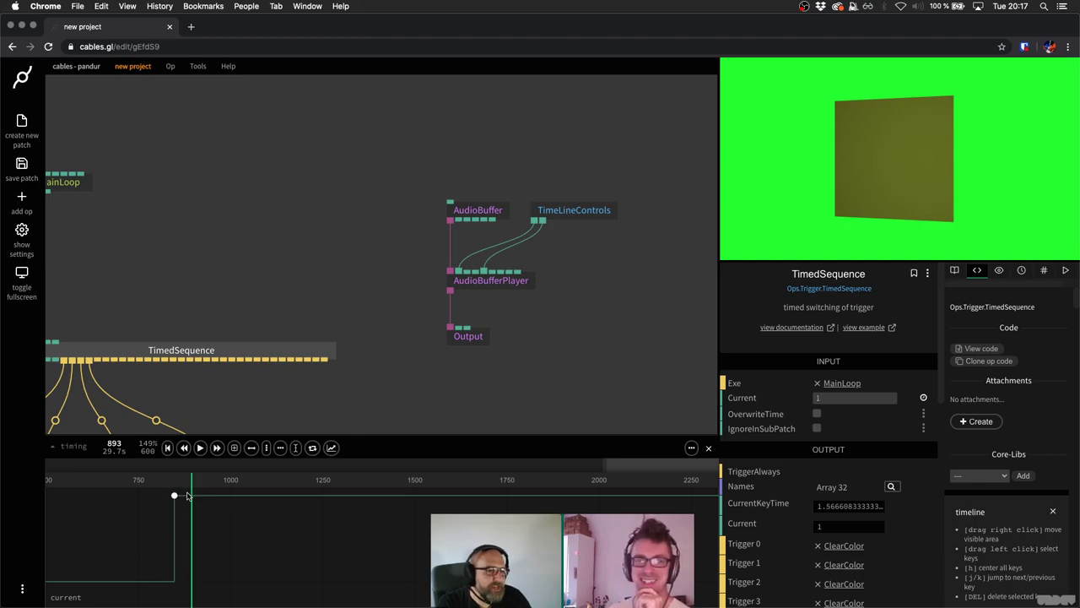
# Play from about frame 646, jump to about frame 772, and stop.
pyautogui.moveTo(234, 545); pyautogui.dragTo(359, 549)
pyautogui.click(228, 479)
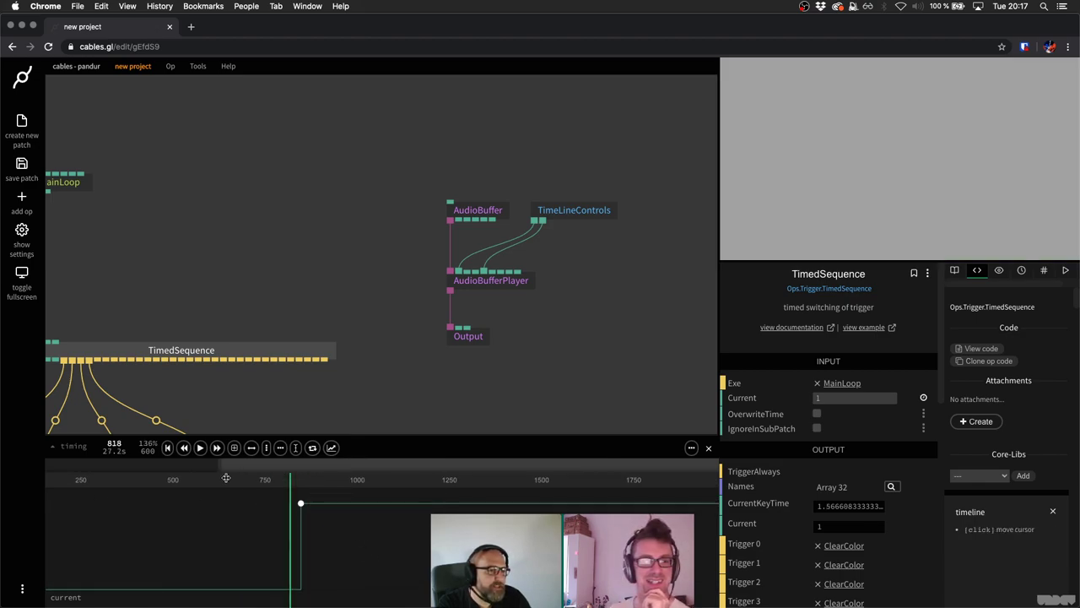
pyautogui.press('space')
pyautogui.click(271, 480)
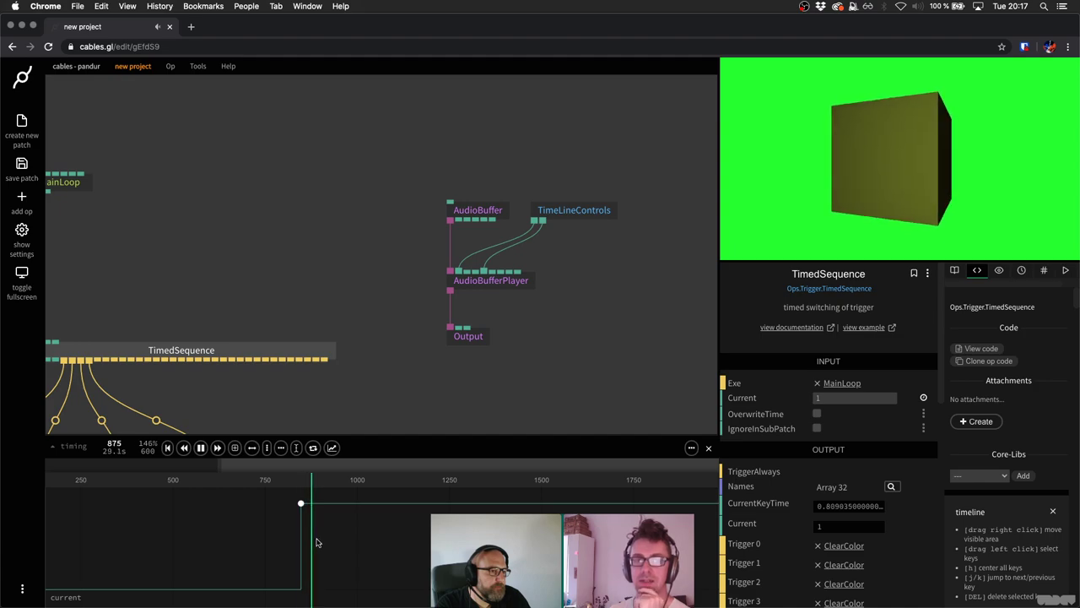
pyautogui.press('space')
# Select the first ClearColor op to show its RGB values of 0.6767.
pyautogui.scroll(3, 316, 542)
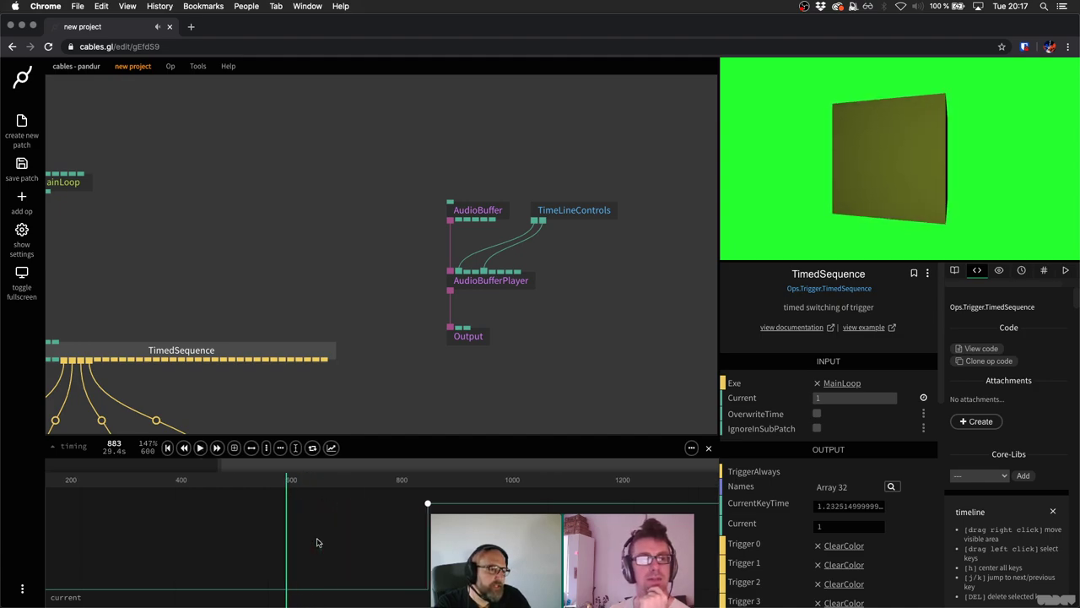
pyautogui.scroll(-10, 317, 542)
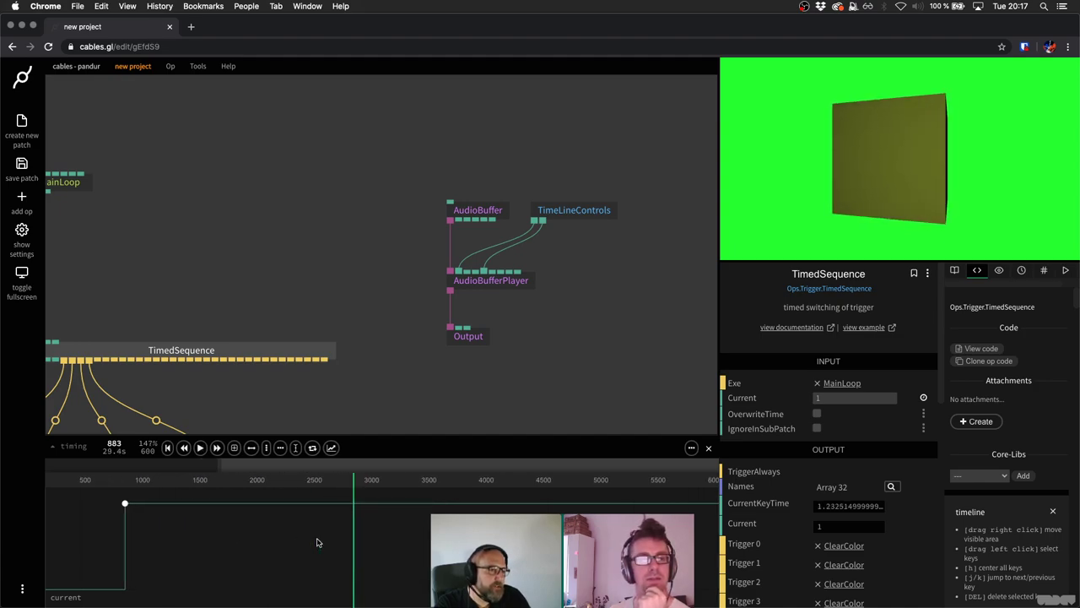
pyautogui.hscroll(-5, 253, 548)
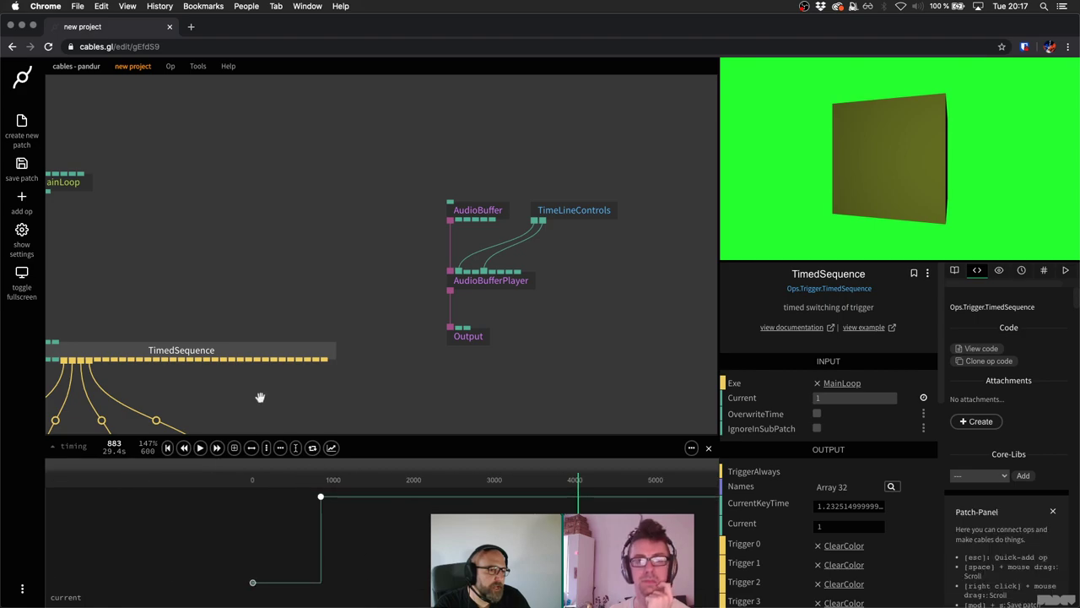
pyautogui.scroll(-5, 321, 337)
pyautogui.hscroll(-5, 321, 337)
pyautogui.click(120, 343)
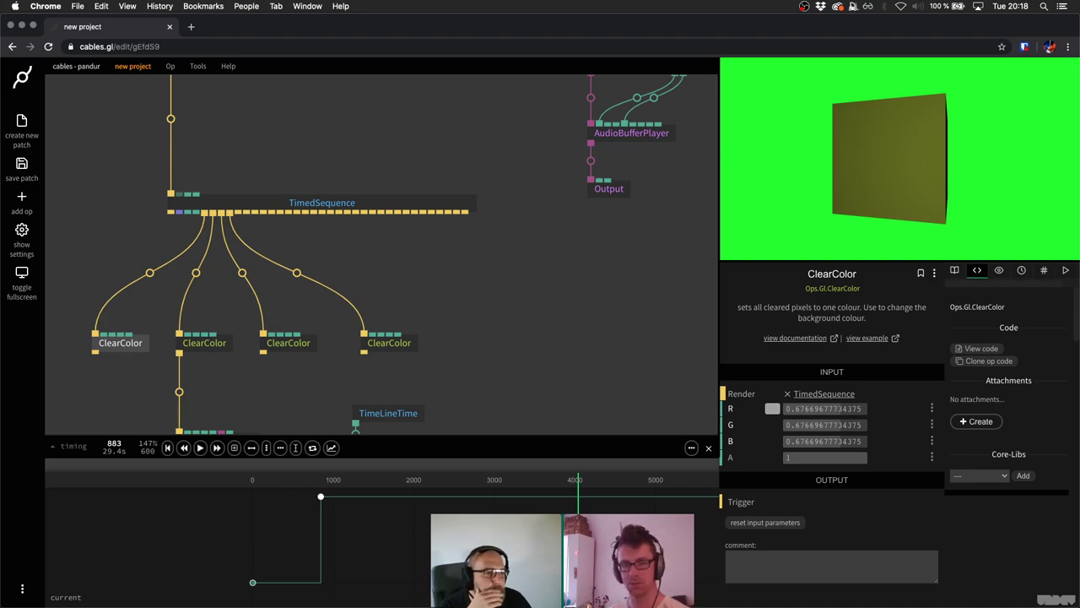
# Deselect the ClearColor op, pan the canvas, and quit Activity Monitor.
pyautogui.click(530, 311)
pyautogui.scroll(-3, 518, 298)
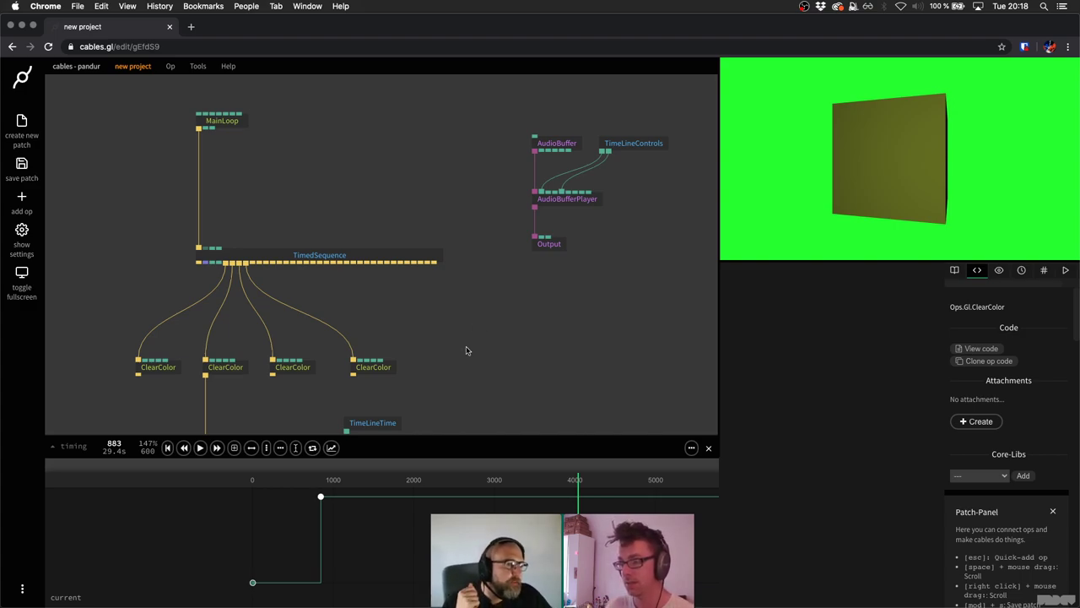
pyautogui.scroll(-3, 498, 321)
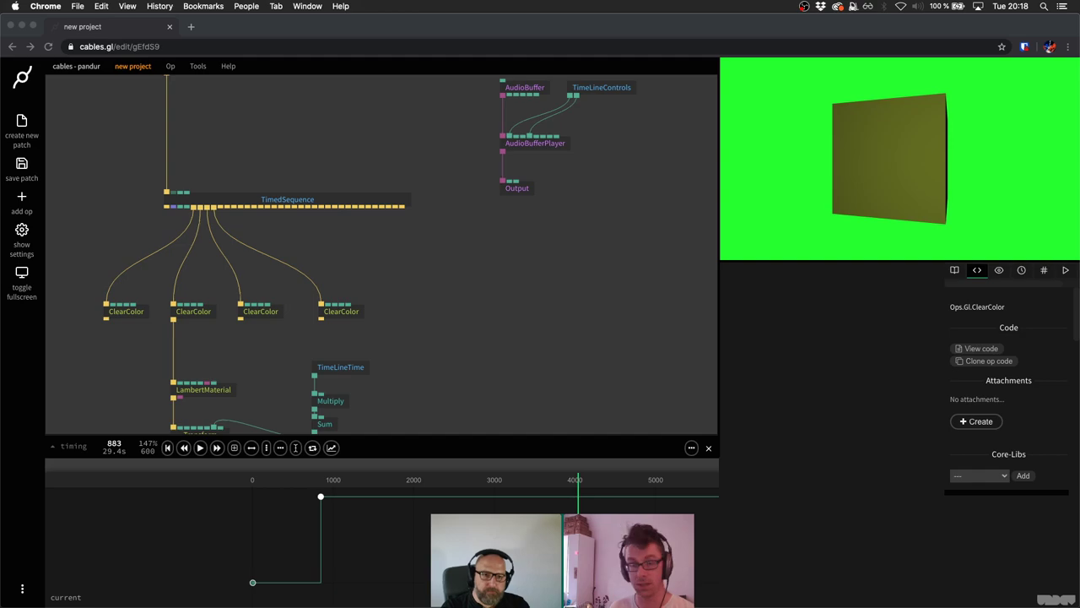
pyautogui.press('super+q')
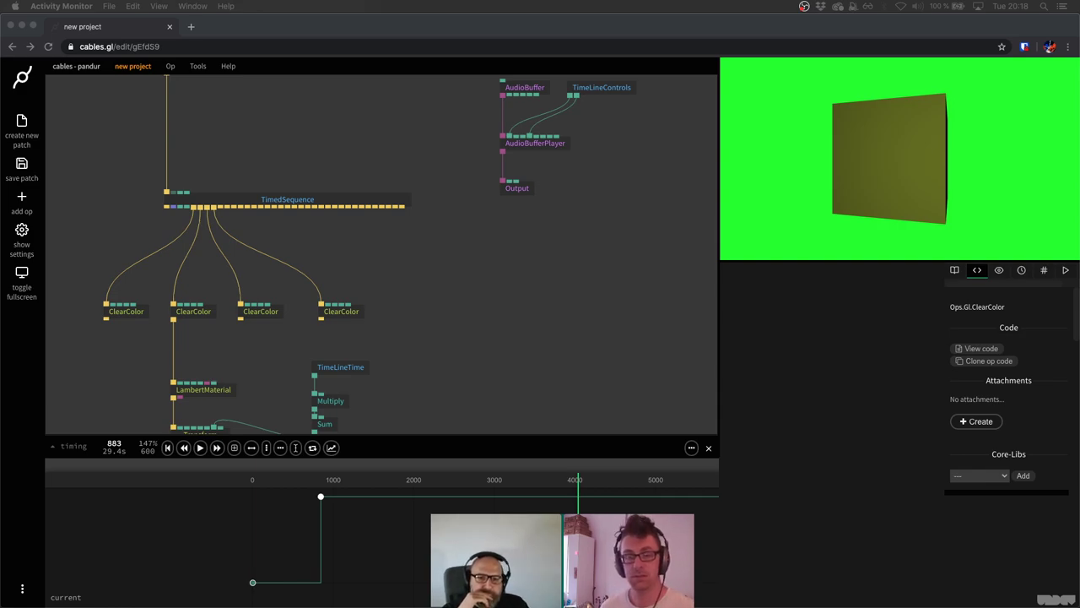
# Back in the patch, rewind the timeline to the start and play it.
pyautogui.click(523, 282)
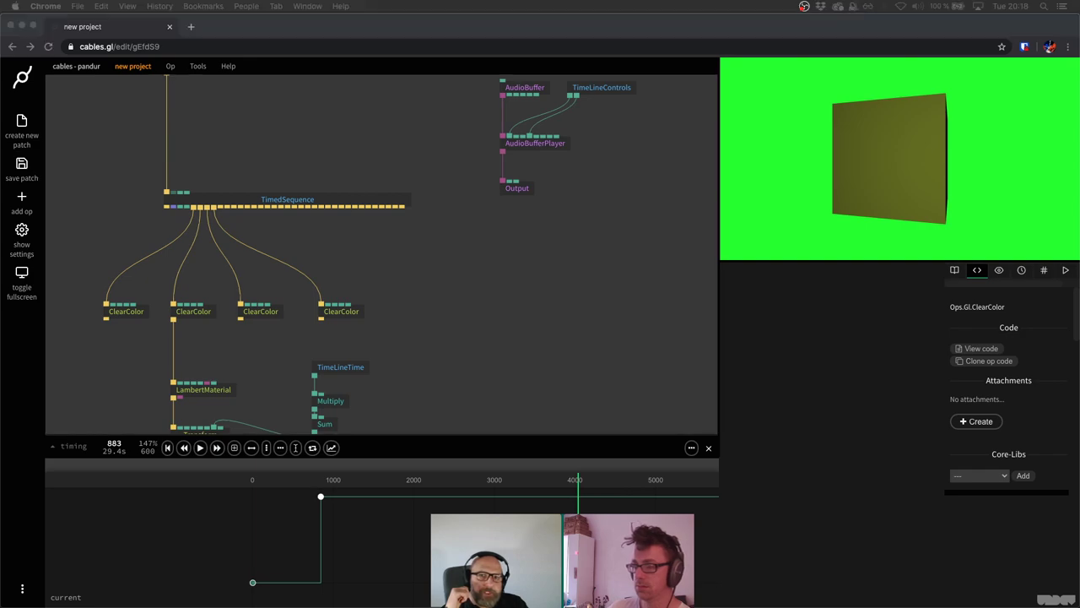
pyautogui.click(468, 378)
pyautogui.scroll(-3, 481, 346)
pyautogui.hscroll(-5, 481, 346)
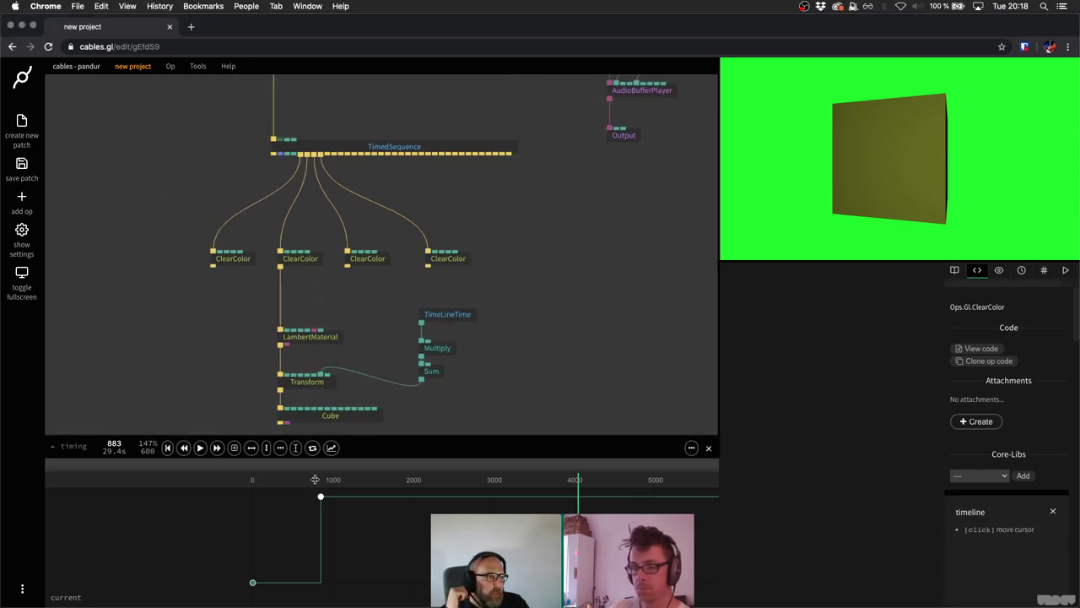
pyautogui.click(250, 485)
pyautogui.press('space')
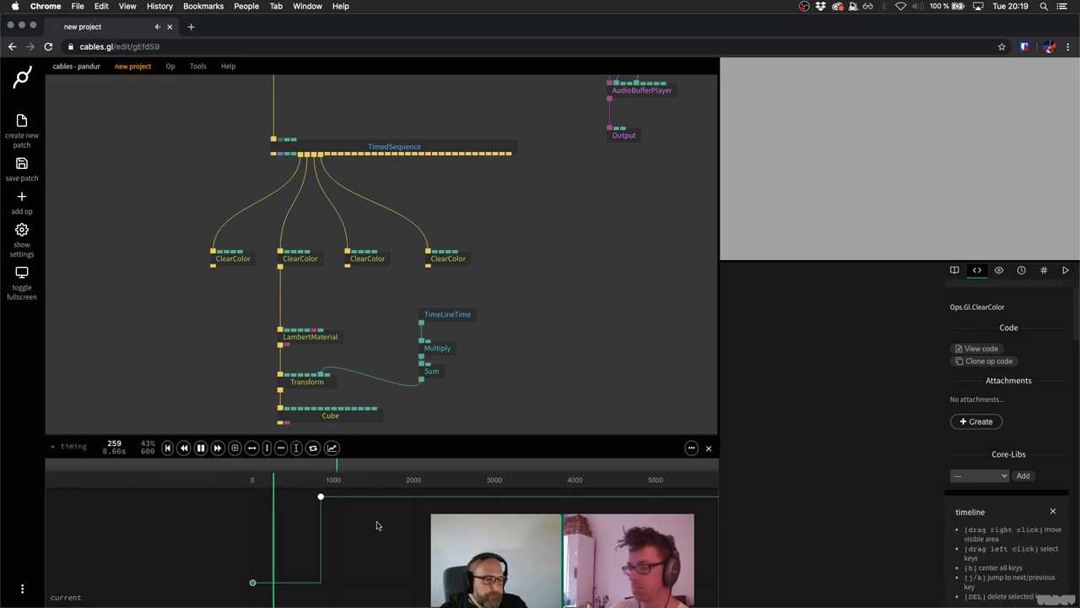
# Pause playback at frame 422 and show the first ClearColor's settings (RGB 0.6767).
pyautogui.scroll(-2, 377, 525)
pyautogui.scroll(5, 377, 525)
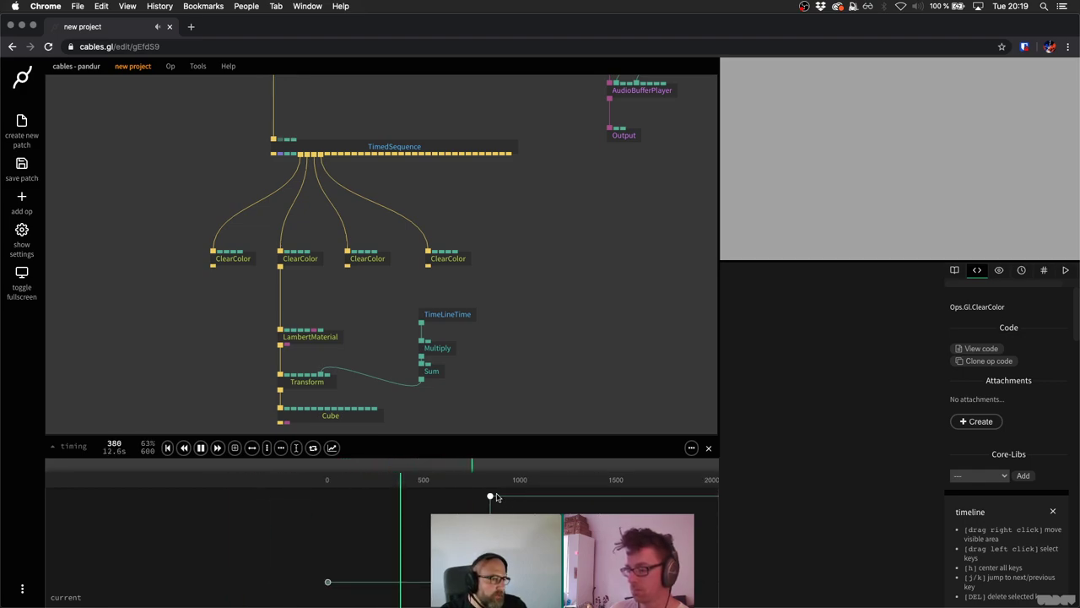
pyautogui.press('space')
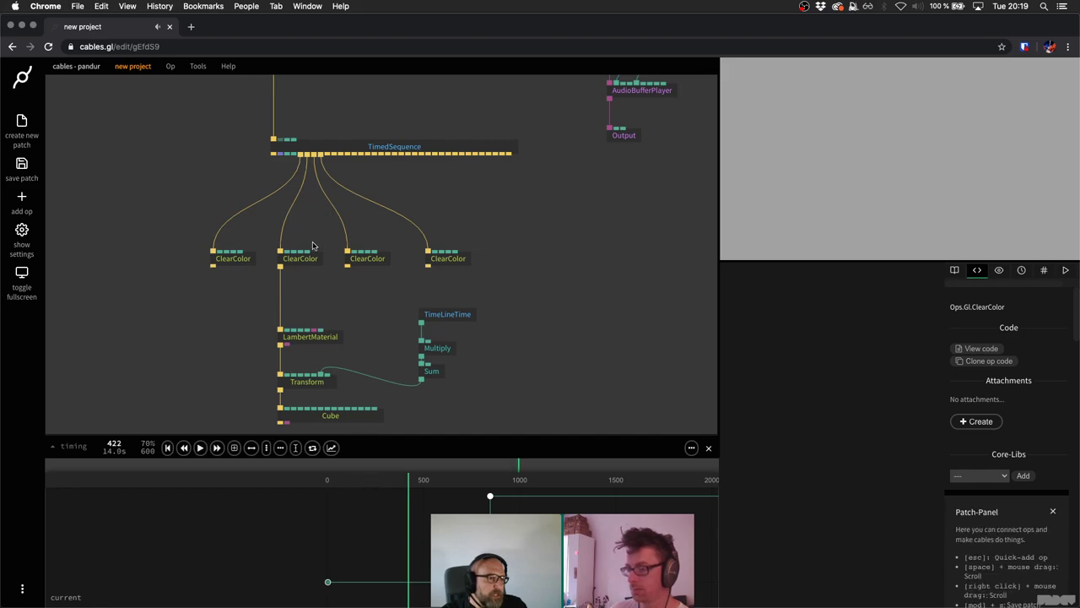
pyautogui.click(246, 261)
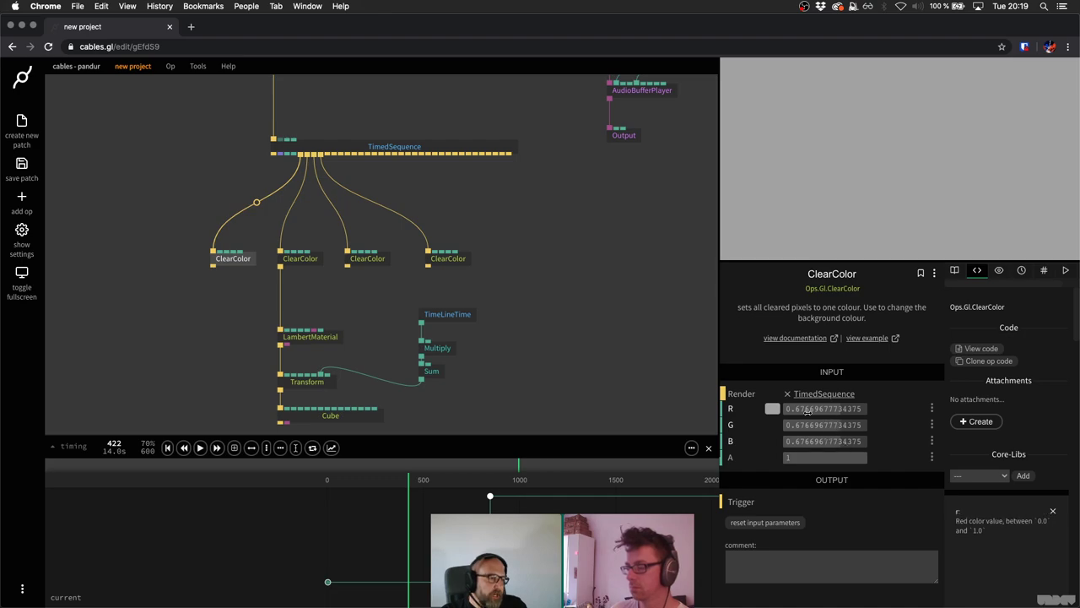
# Move the first ClearColor down-left and add a TimeLineTime op to its left.
pyautogui.hscroll(-3, 147, 200)
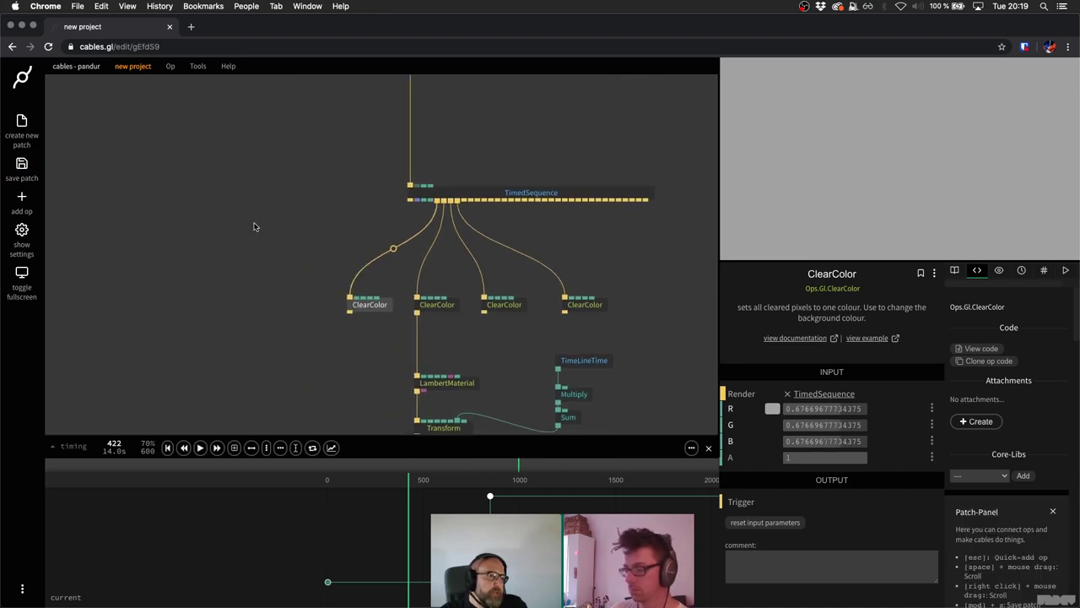
pyautogui.moveTo(375, 306); pyautogui.dragTo(281, 362)
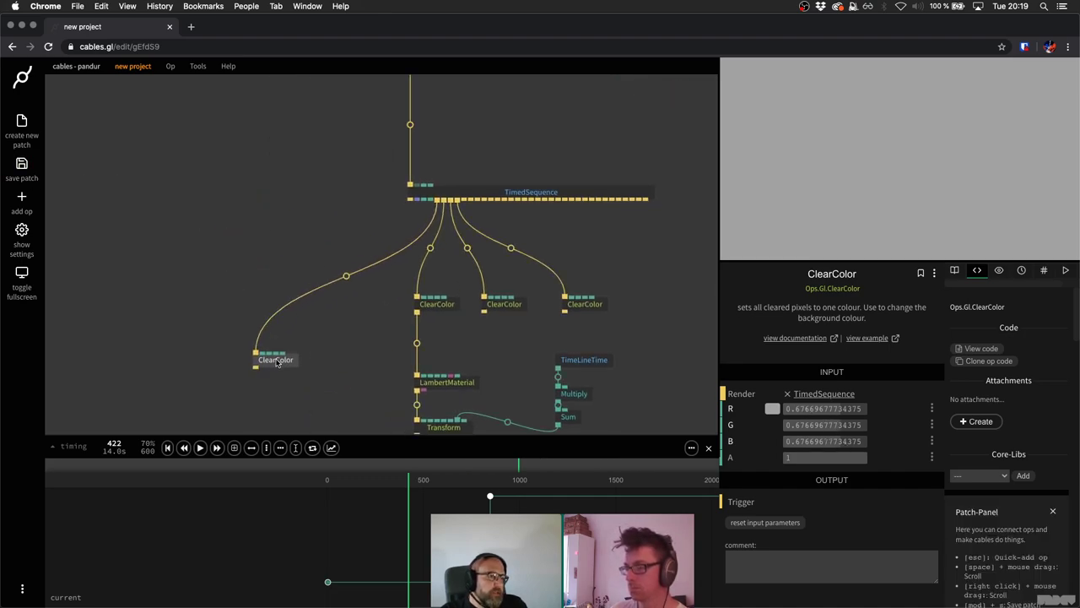
pyautogui.click(249, 265)
pyautogui.press('Escape')
pyautogui.write('timeline')
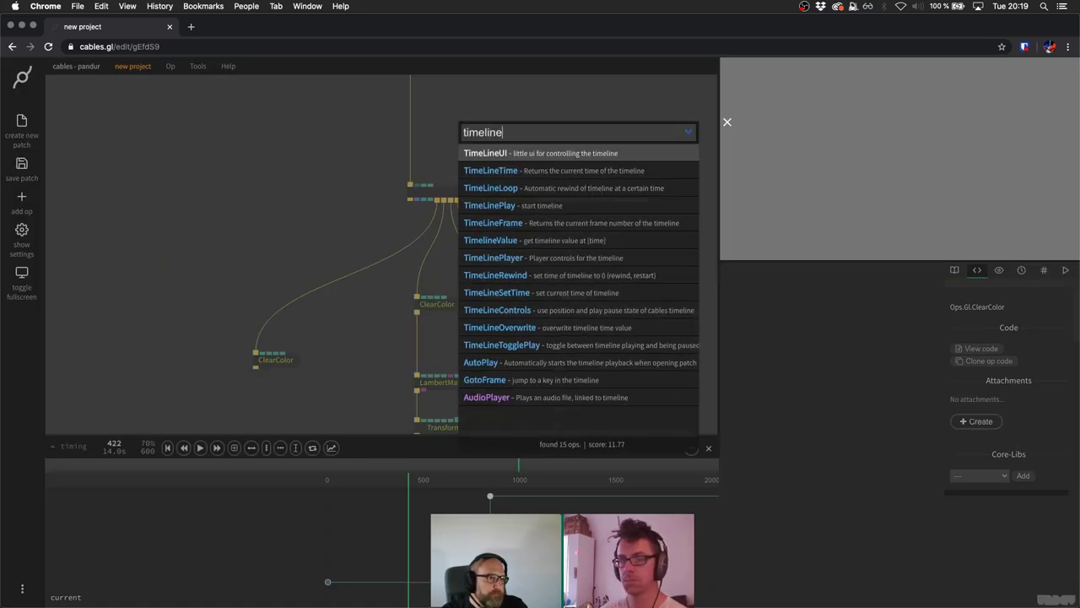
pyautogui.press('Down')
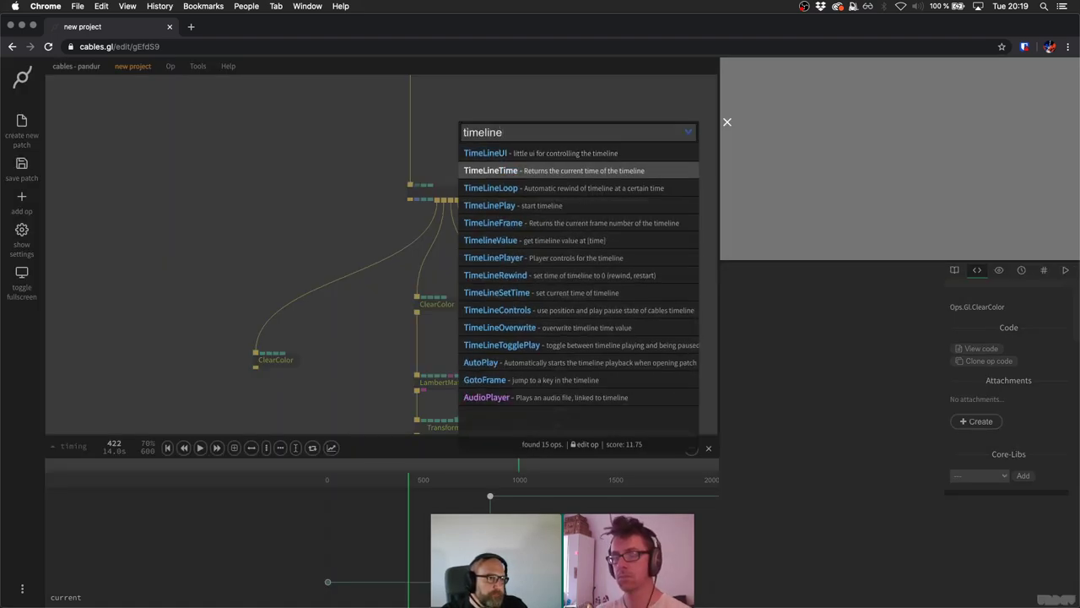
pyautogui.press('Return')
pyautogui.moveTo(405, 263); pyautogui.dragTo(217, 263)
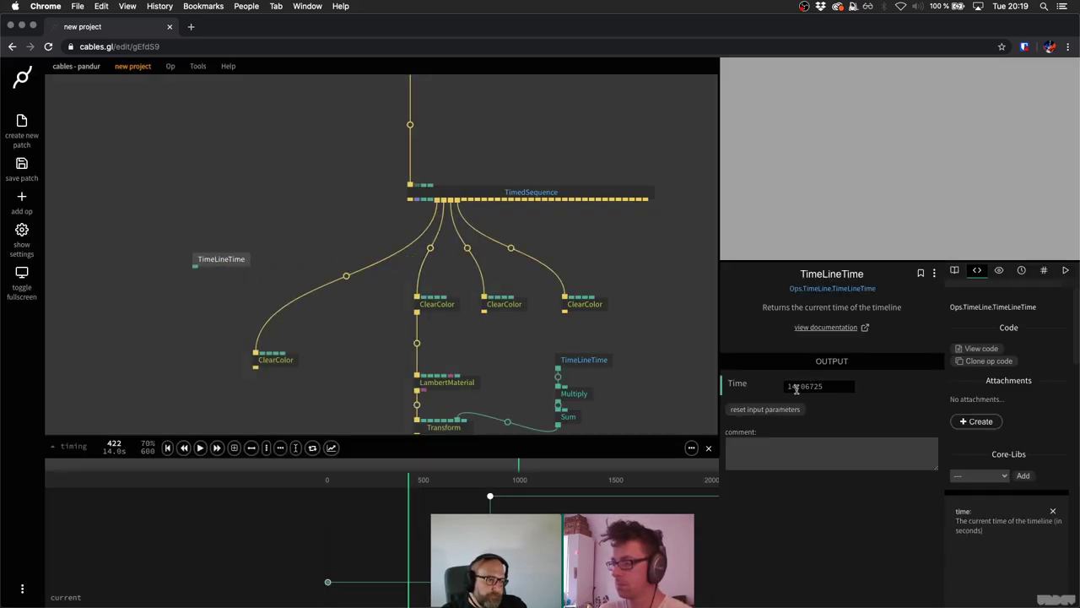
# Rewind, play to frame 74, and wire TimeLineTime into ClearColor's green input.
pyautogui.moveTo(399, 481); pyautogui.dragTo(363, 482)
pyautogui.click(282, 483)
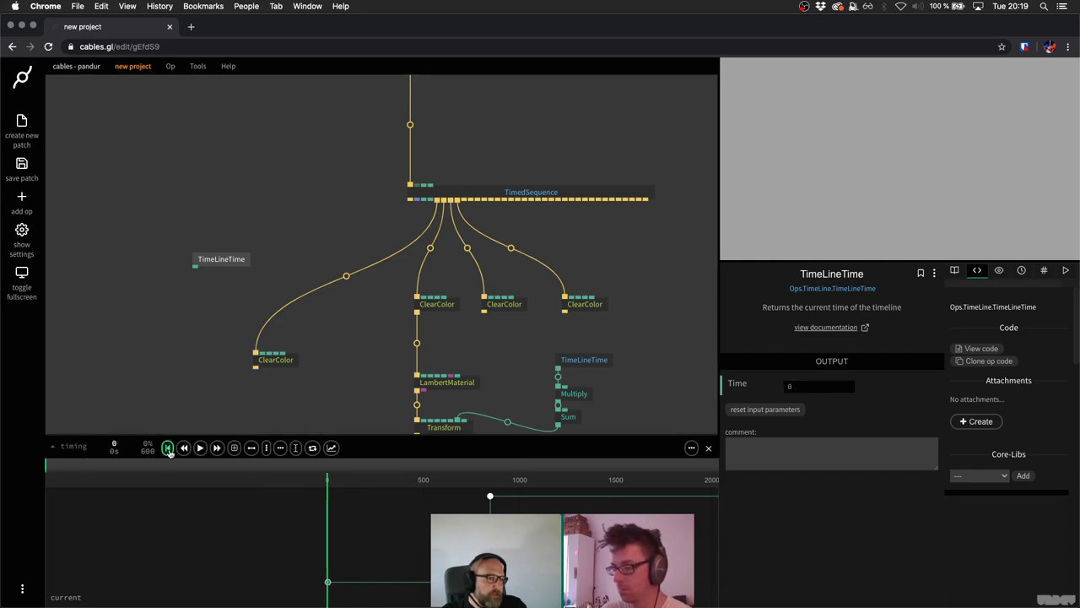
pyautogui.click(168, 448)
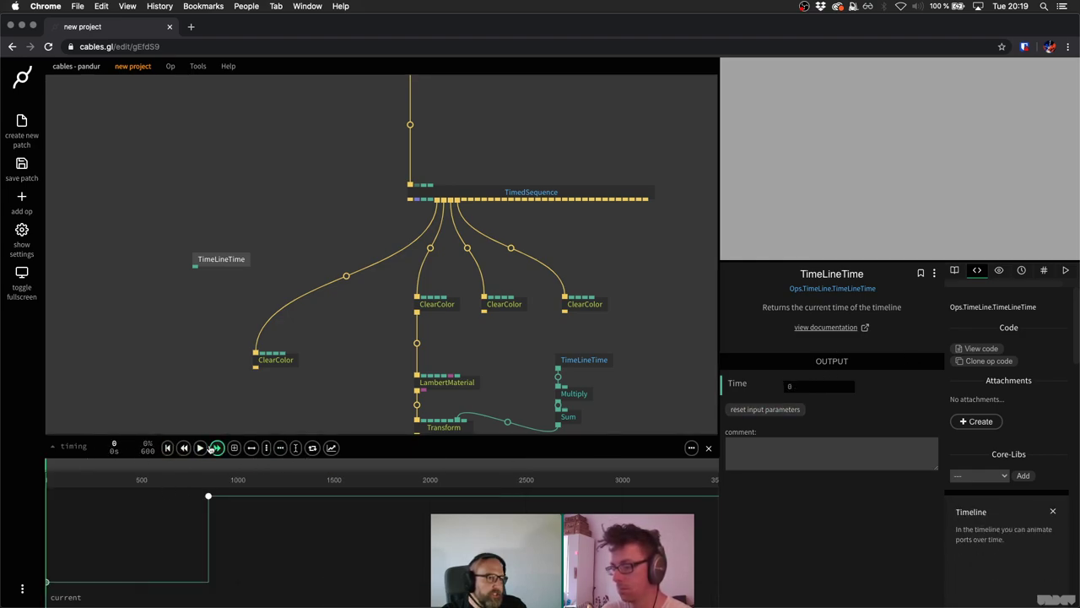
pyautogui.click(201, 450)
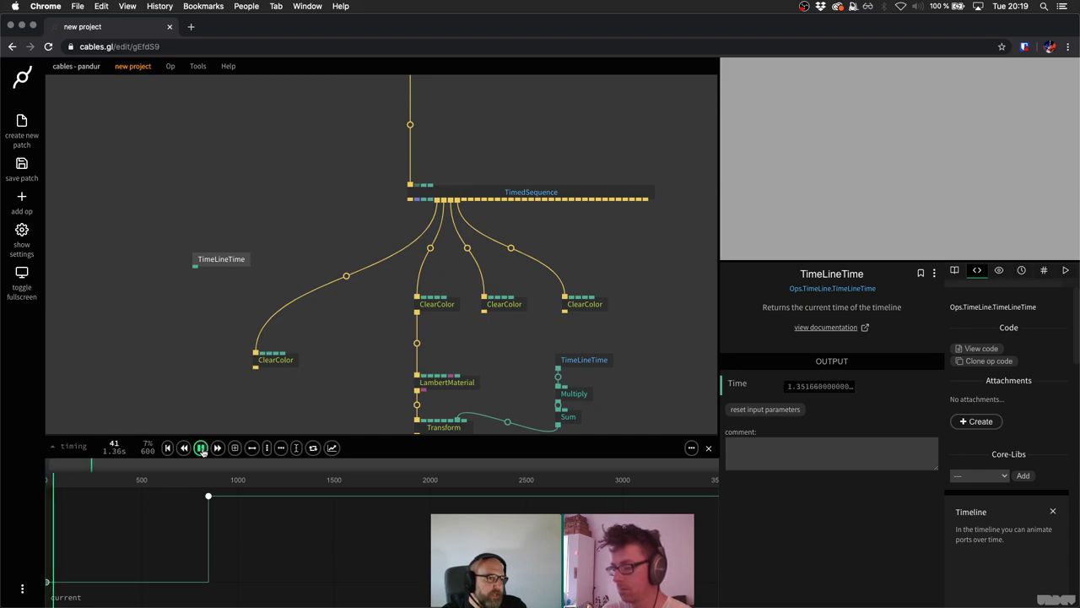
pyautogui.click(201, 448)
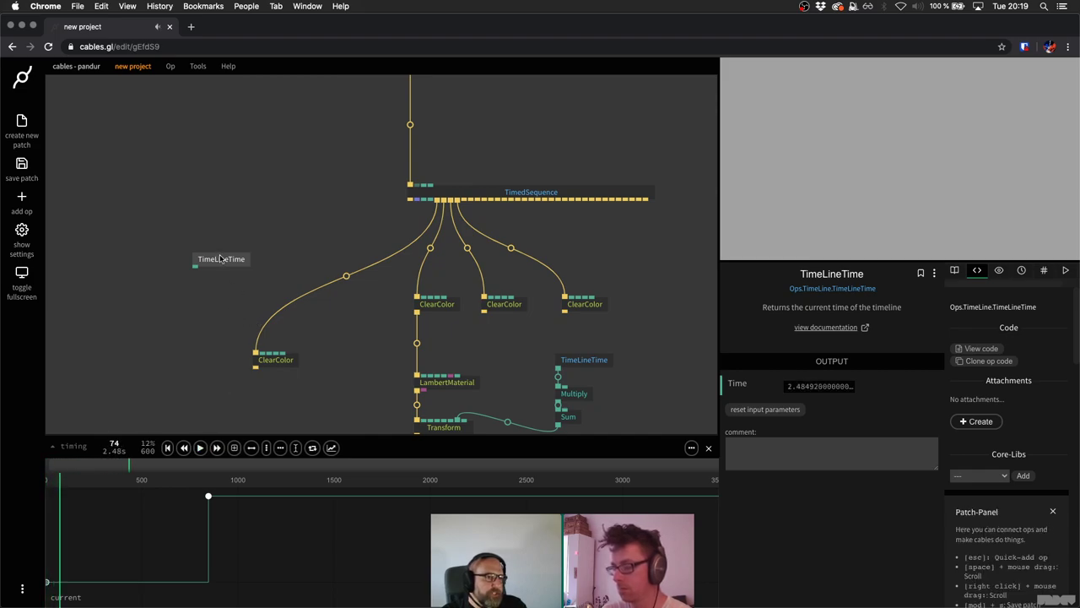
pyautogui.moveTo(220, 259); pyautogui.dragTo(267, 355)
# Link TimeLineTime to ClearColor's b channel and preview the fade to white, pausing at 3.42 s.
pyautogui.scroll(5, 269, 355)
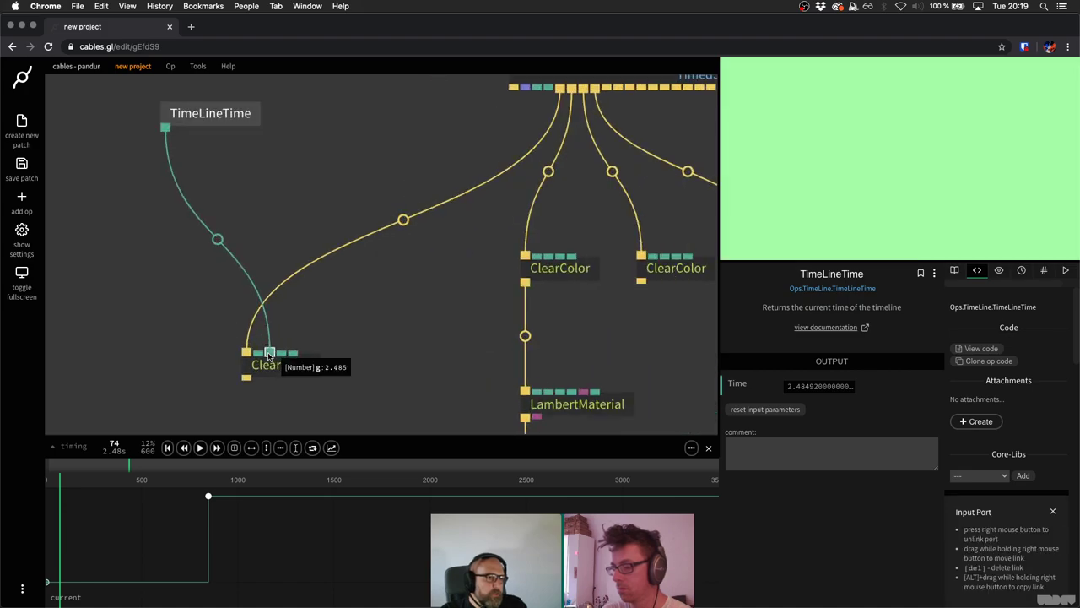
pyautogui.moveTo(269, 353); pyautogui.dragTo(281, 352)
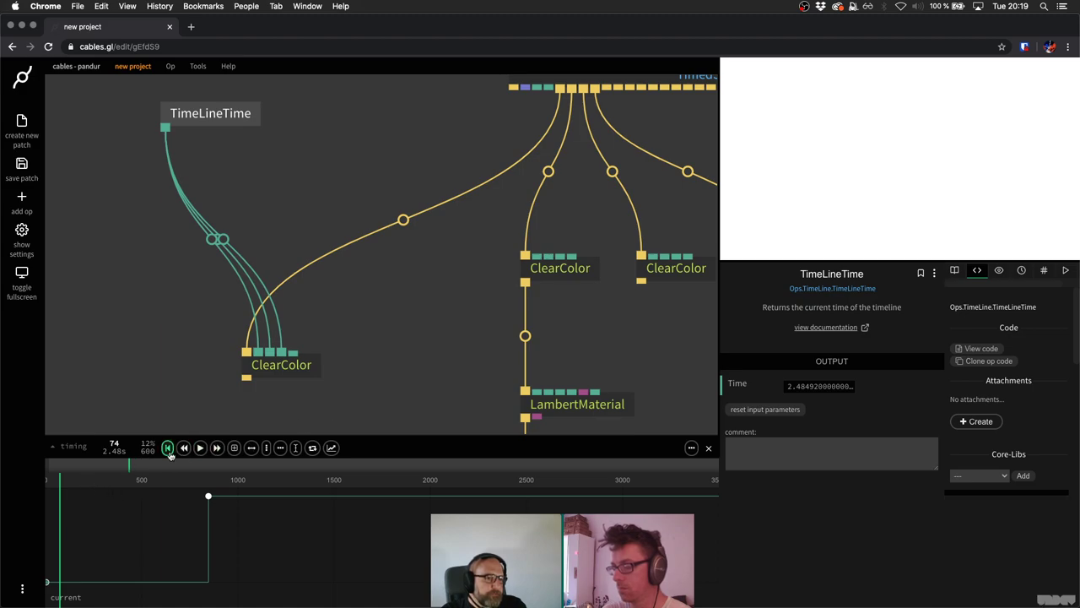
pyautogui.click(168, 448)
pyautogui.click(200, 448)
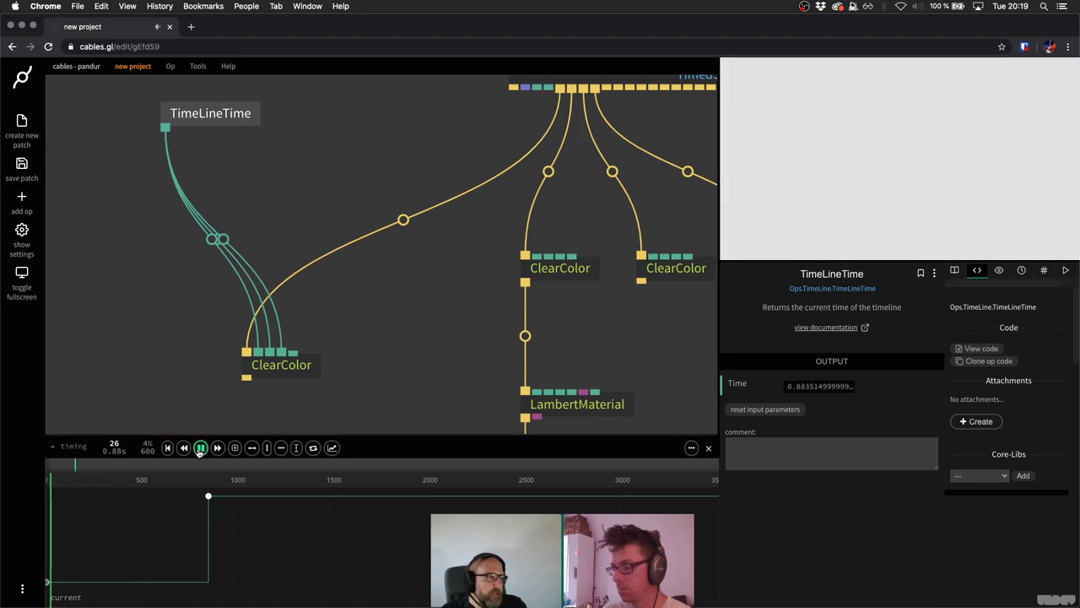
pyautogui.click(168, 448)
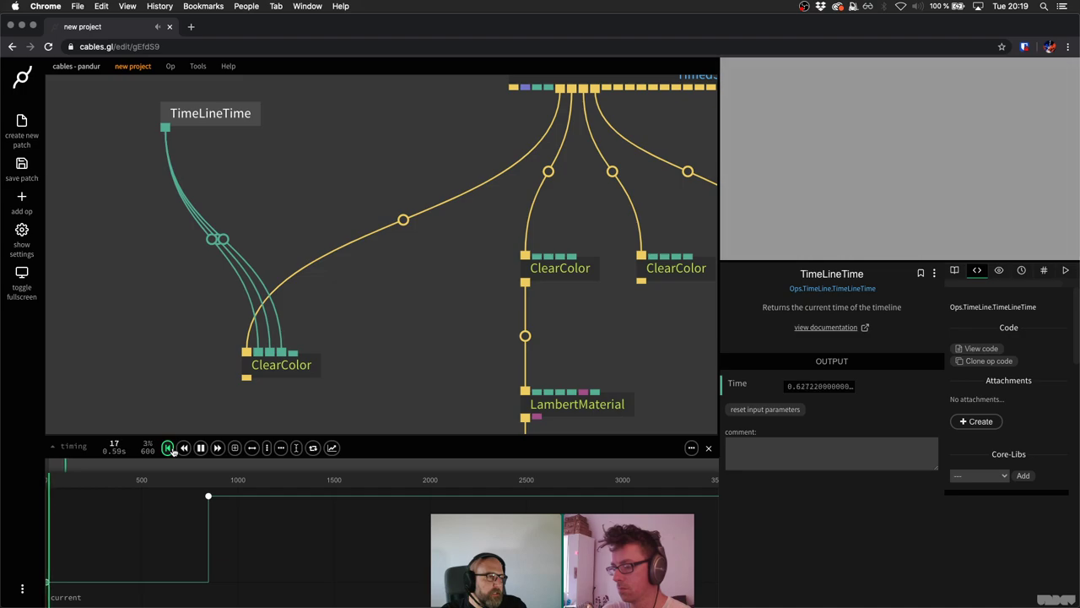
pyautogui.click(171, 449)
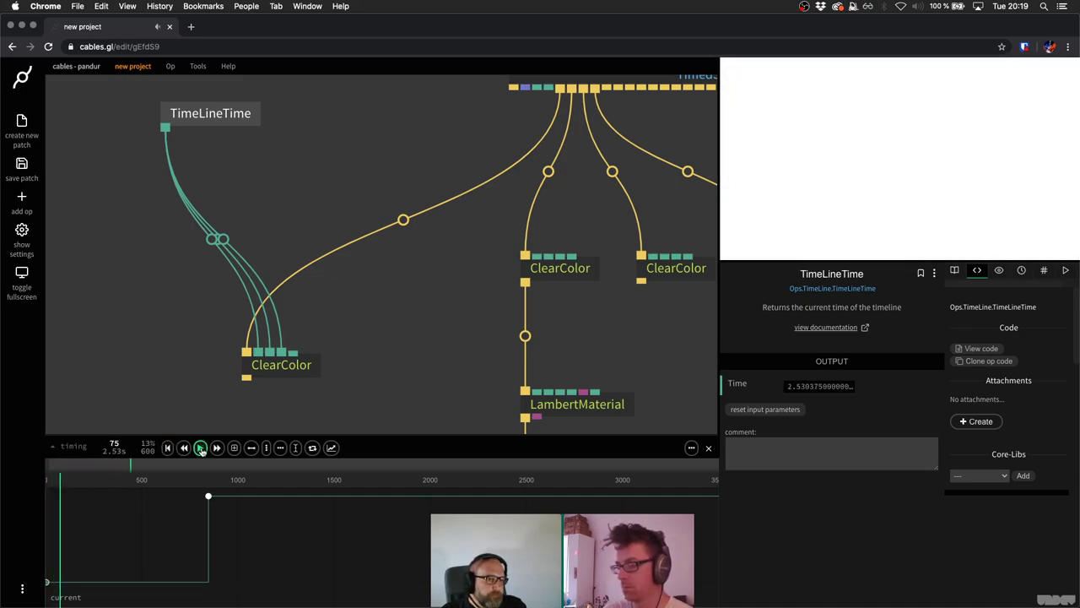
pyautogui.click(201, 448)
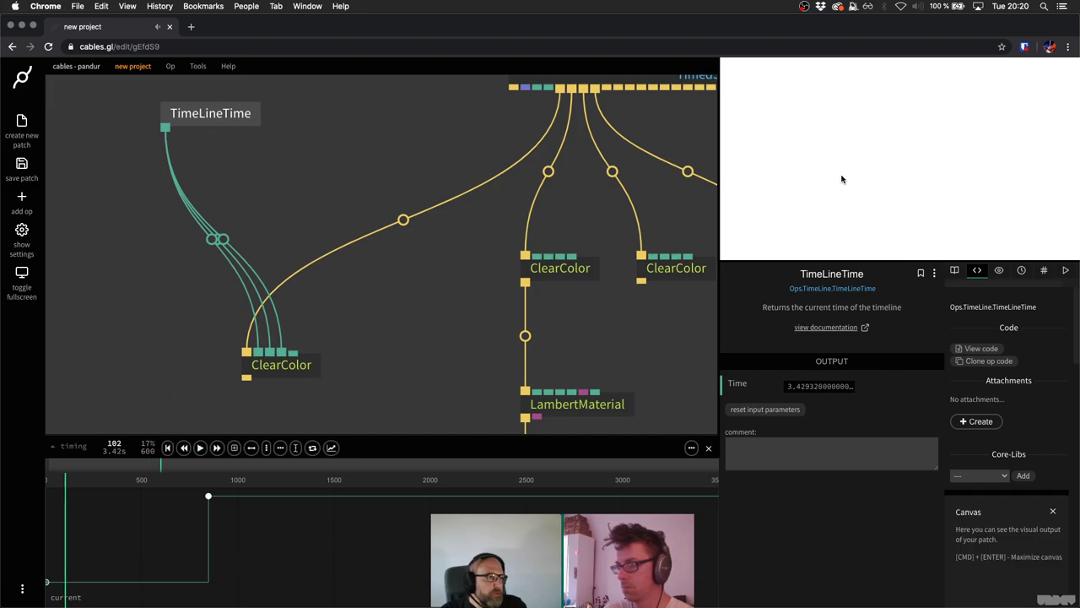
pyautogui.doubleClick(241, 176)
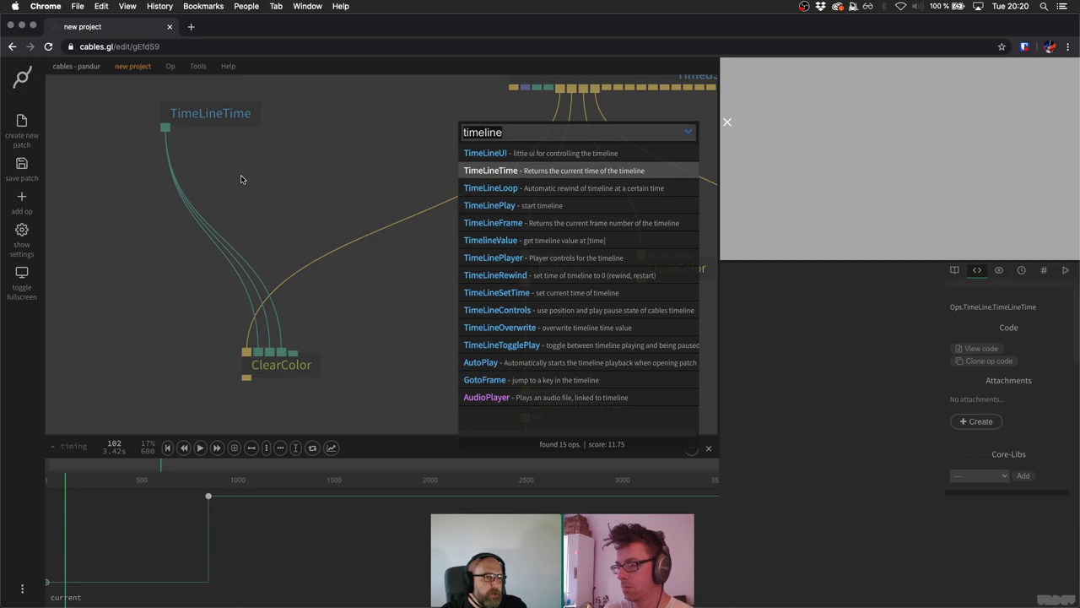
# Insert a MapRange (10–14 to 0–1) between TimeLineTime and ClearColor, then replay from the start.
pyautogui.write('mapra')
pyautogui.press('Return')
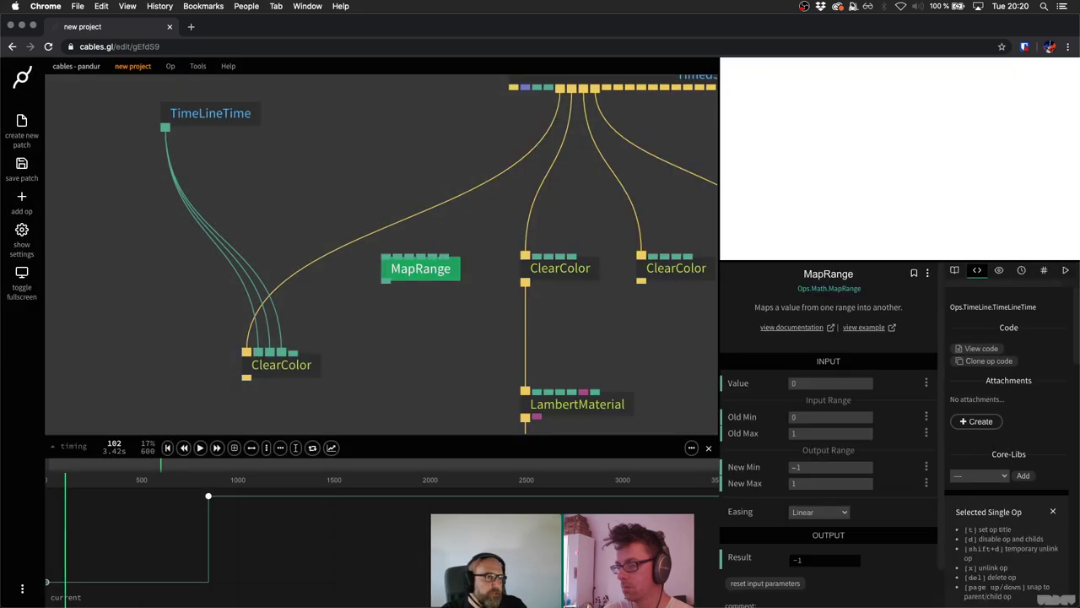
pyautogui.moveTo(418, 284); pyautogui.dragTo(193, 204)
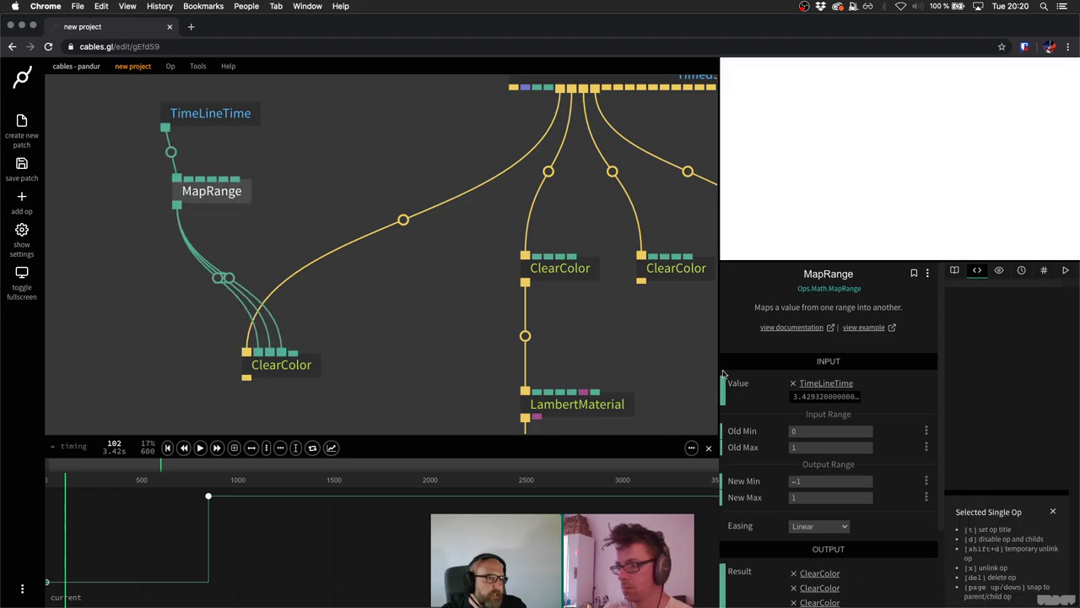
pyautogui.click(825, 434)
pyautogui.write('10')
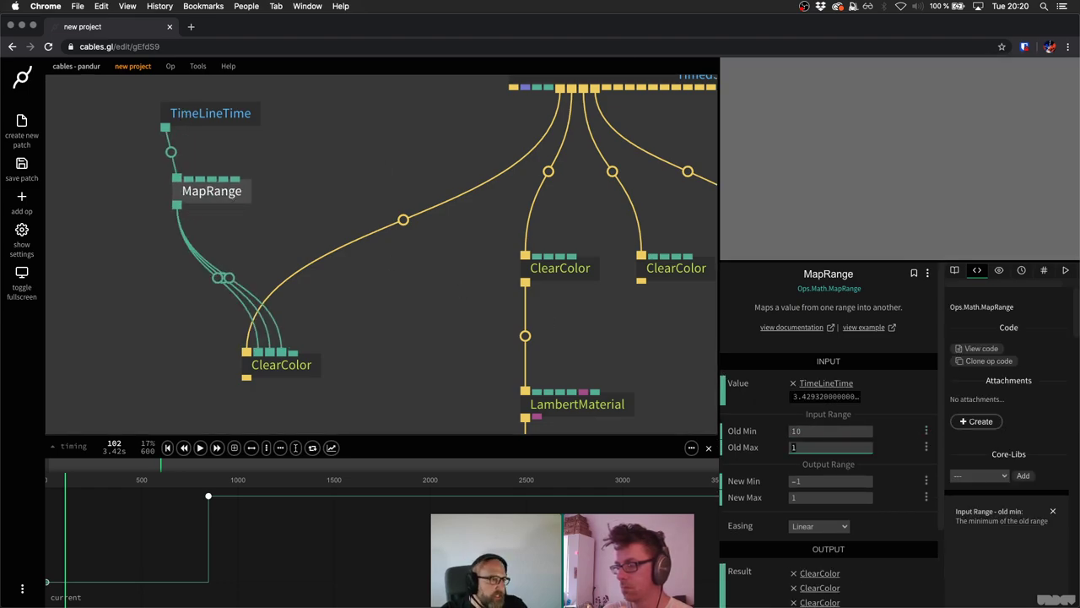
pyautogui.write('4')
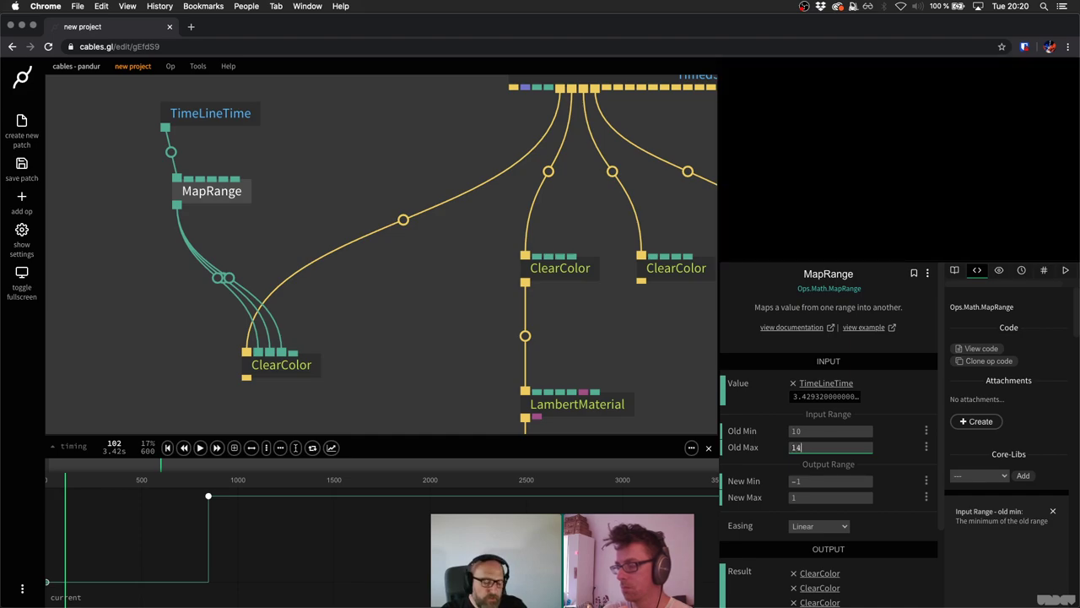
pyautogui.click(831, 480)
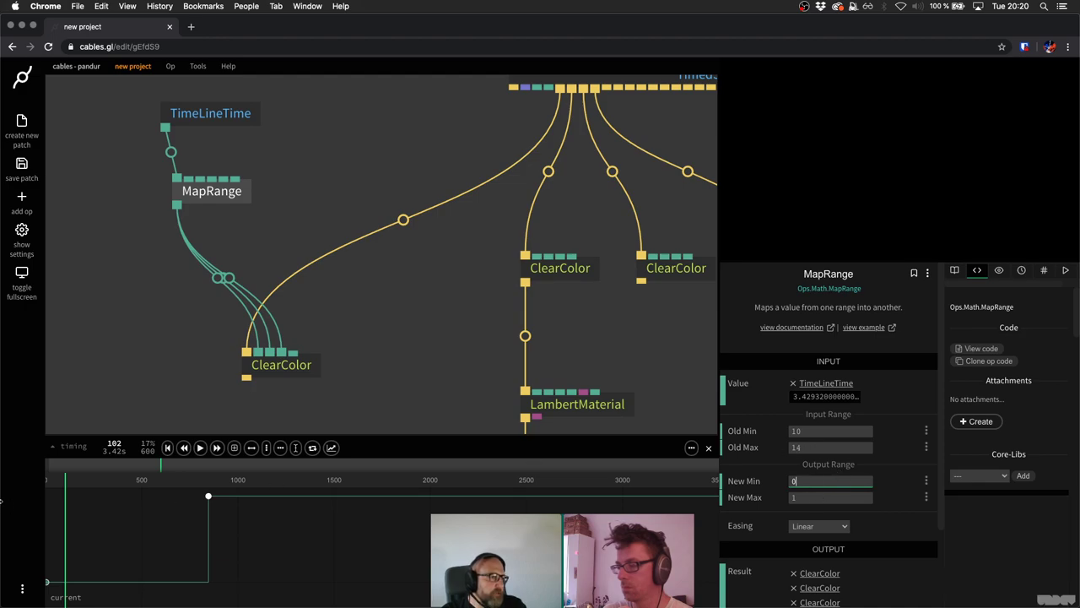
pyautogui.hscroll(-2, 127, 507)
pyautogui.click(113, 481)
pyautogui.press('space')
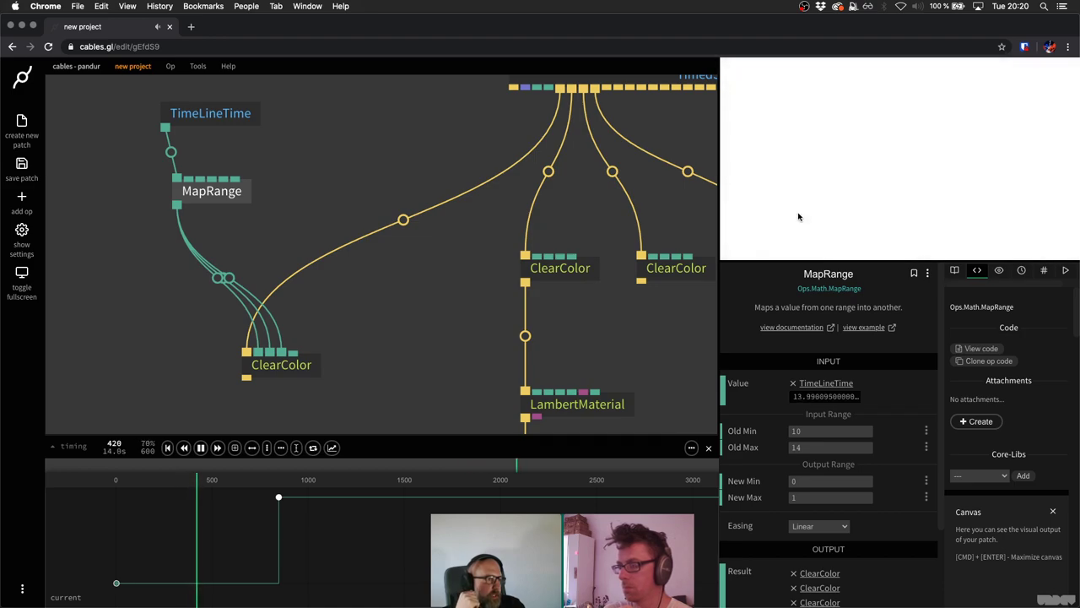
# Stop near frame 411 and change MapRange's input range to 14.2–18.
pyautogui.press('space')
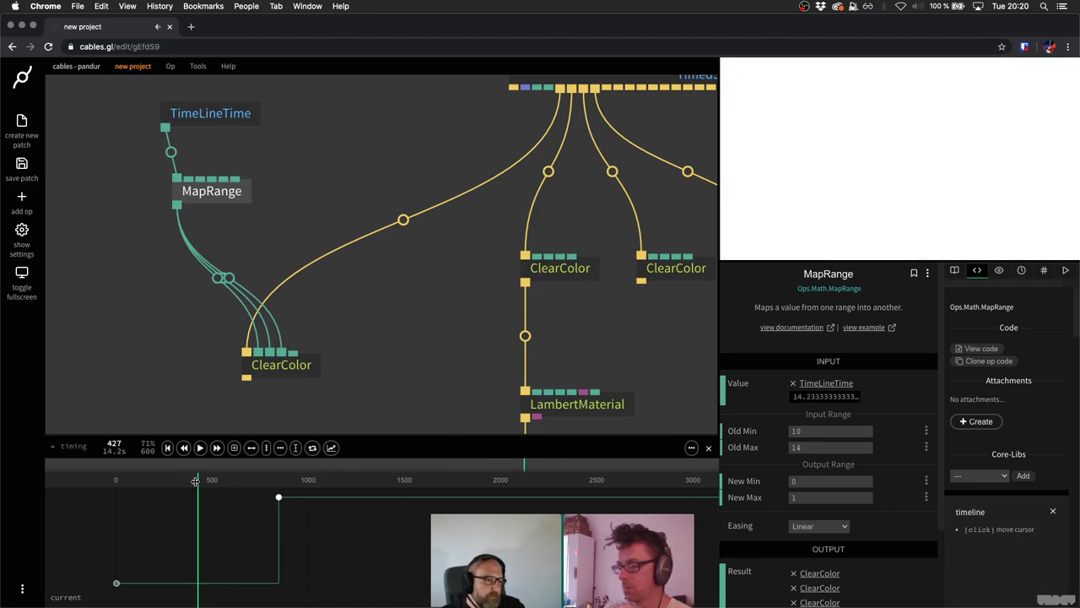
pyautogui.moveTo(194, 481); pyautogui.dragTo(198, 479)
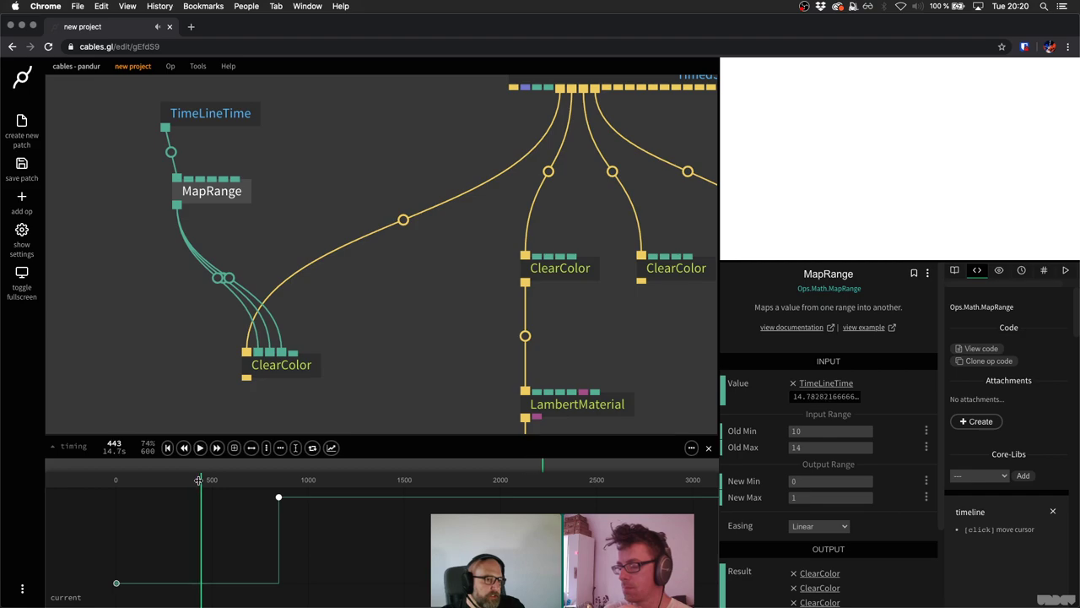
pyautogui.click(191, 481)
pyautogui.press('space')
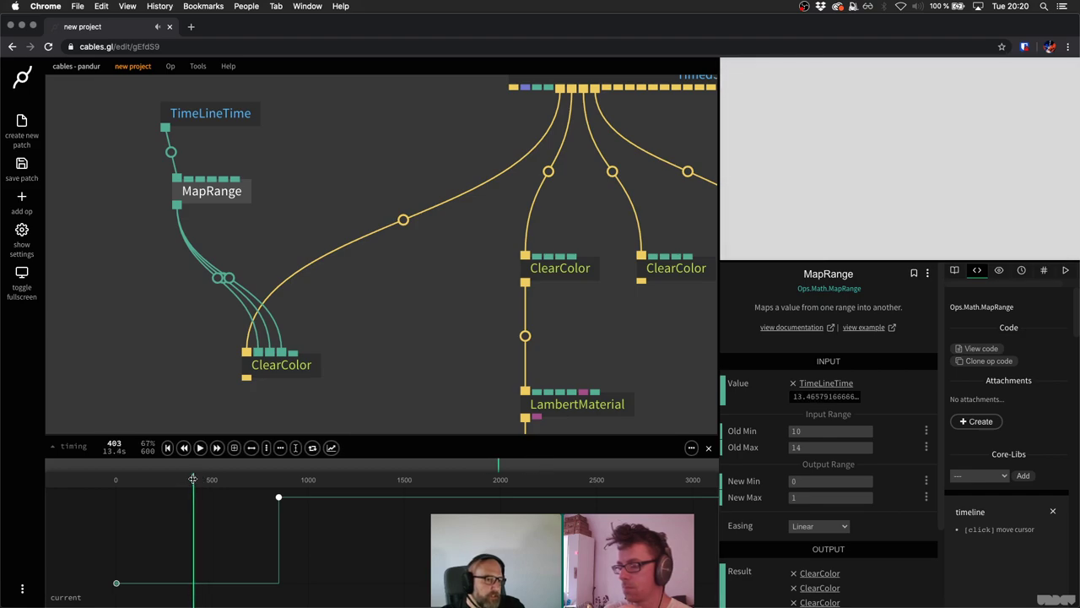
pyautogui.press('space')
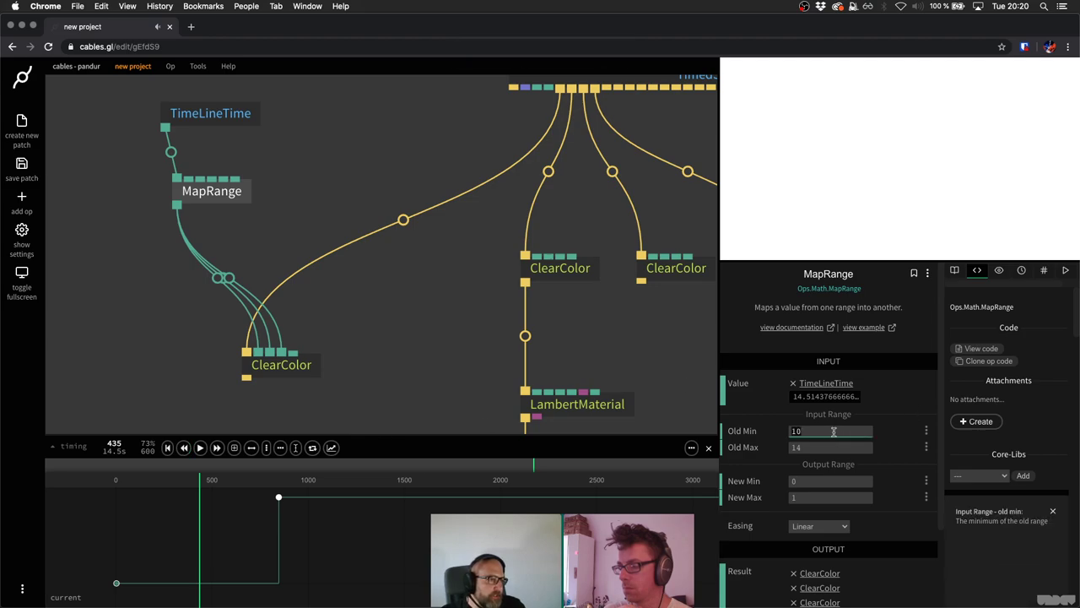
pyautogui.press('BackSpace')
pyautogui.write('4.2')
pyautogui.press('Tab')
pyautogui.write('1')
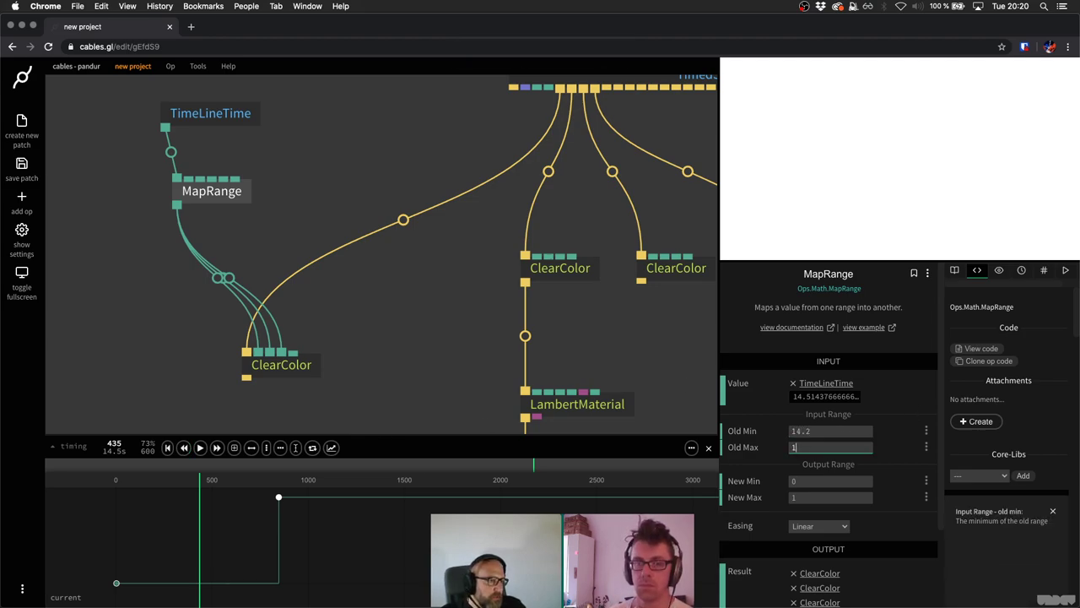
pyautogui.write('8')
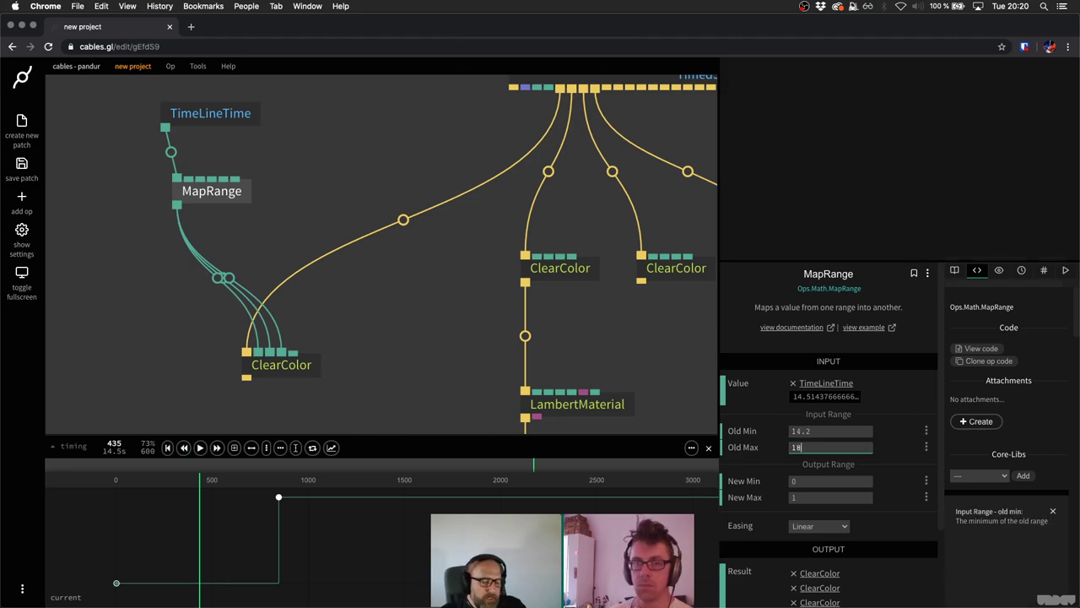
# Jump the playhead between frames 336 and 646 and play to check the fade.
pyautogui.click(180, 481)
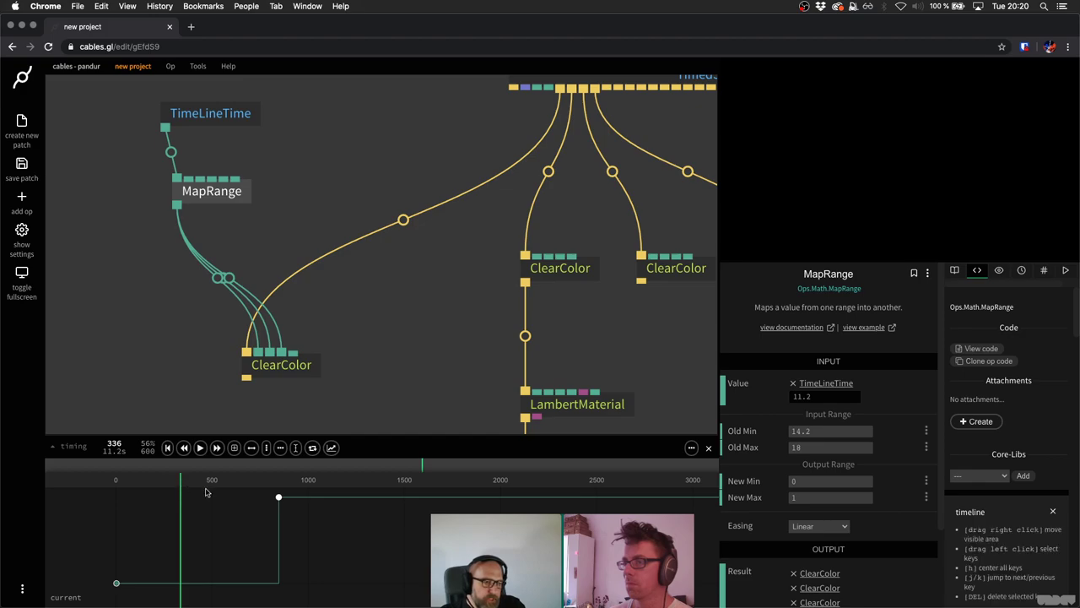
pyautogui.click(255, 480)
pyautogui.click(240, 479)
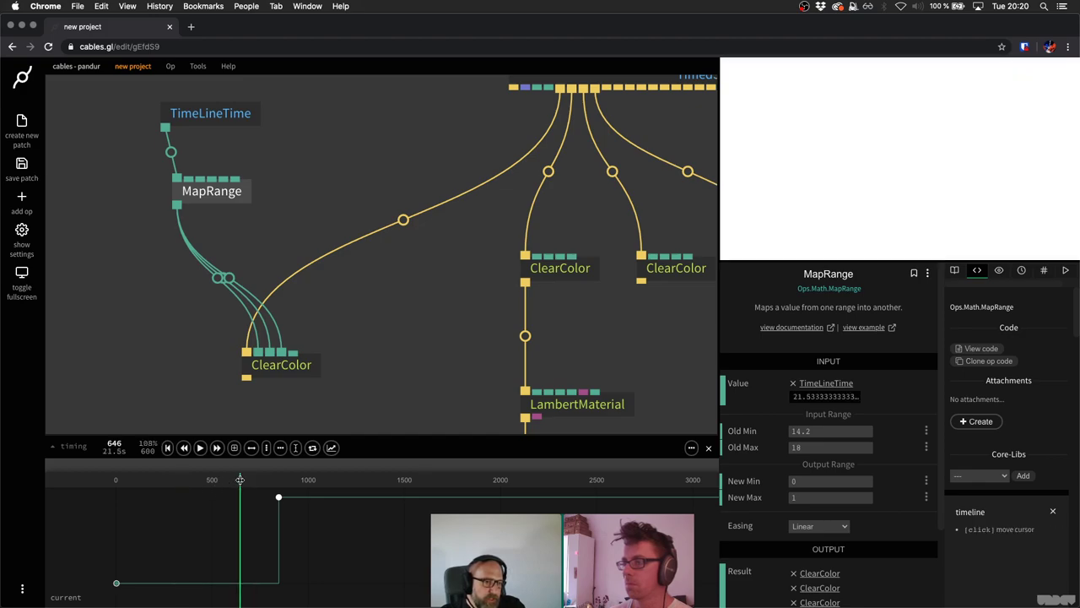
pyautogui.click(173, 479)
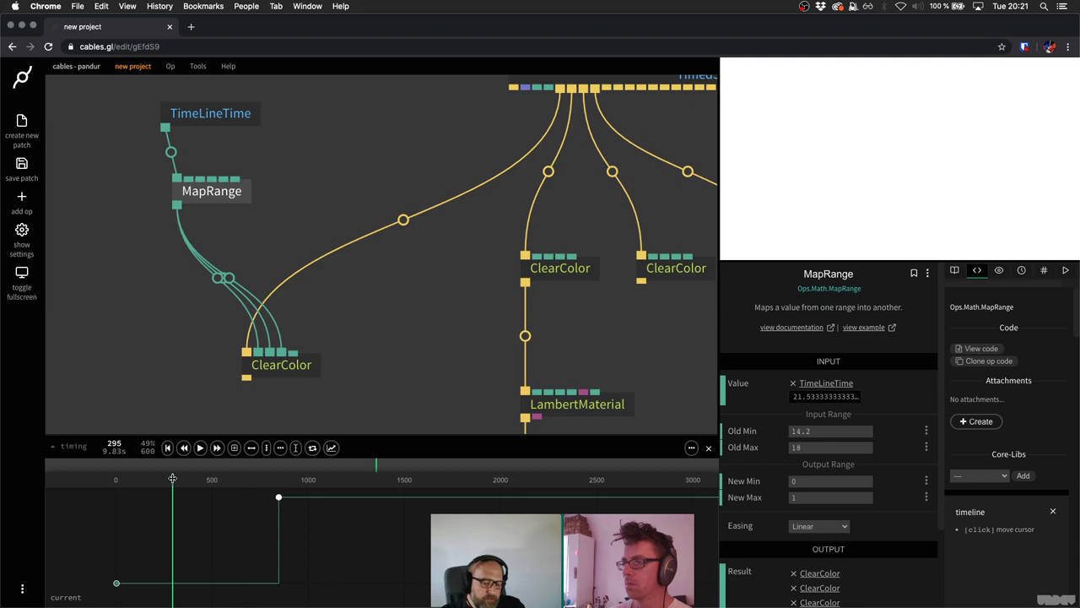
pyautogui.click(237, 480)
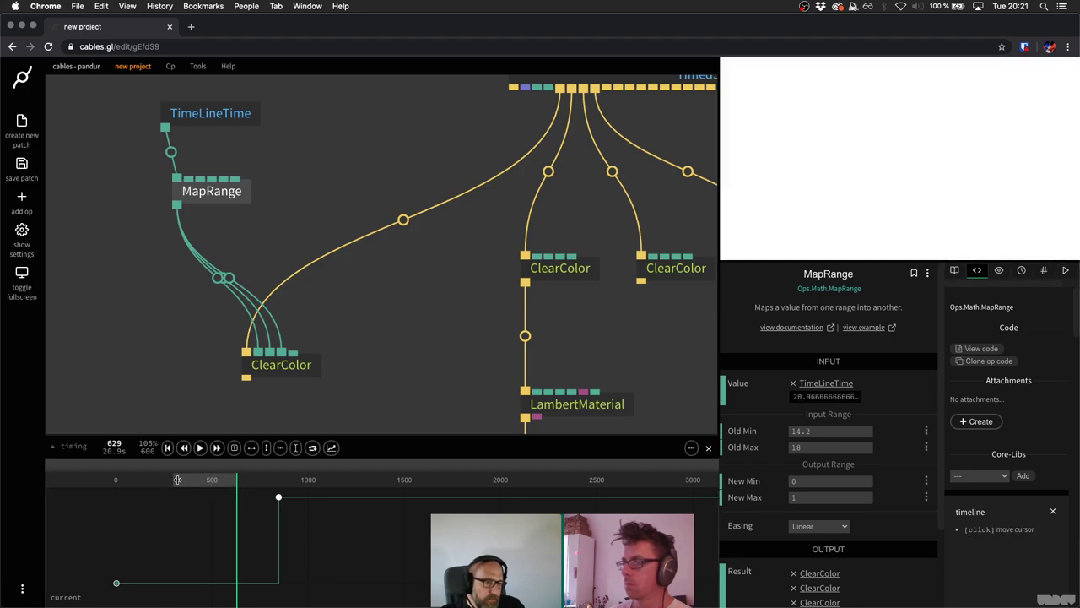
pyautogui.press('space')
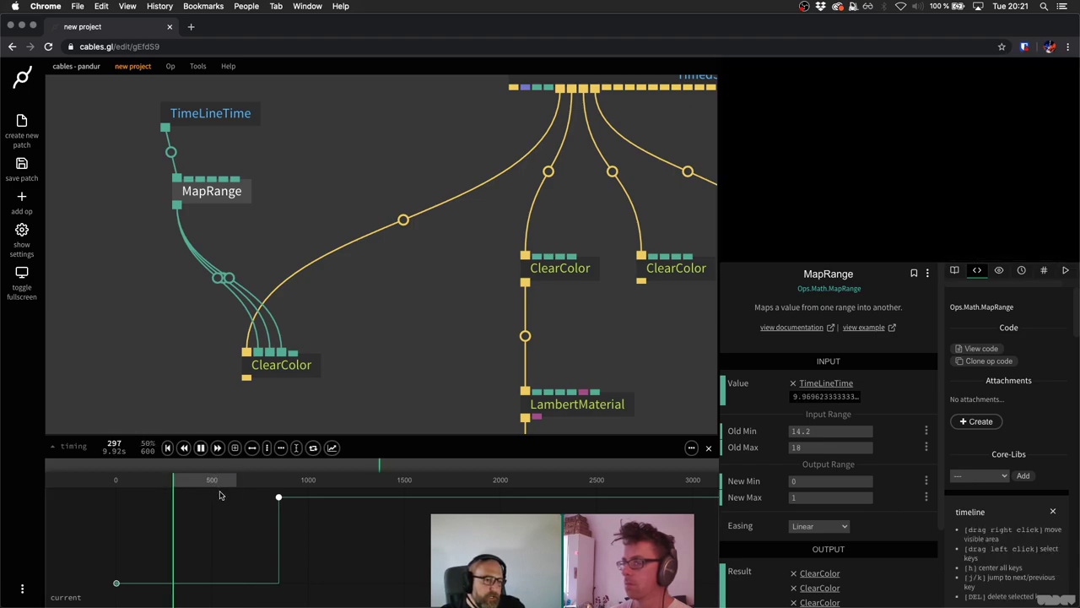
pyautogui.scroll(2, 200, 494)
pyautogui.scroll(1, 200, 494)
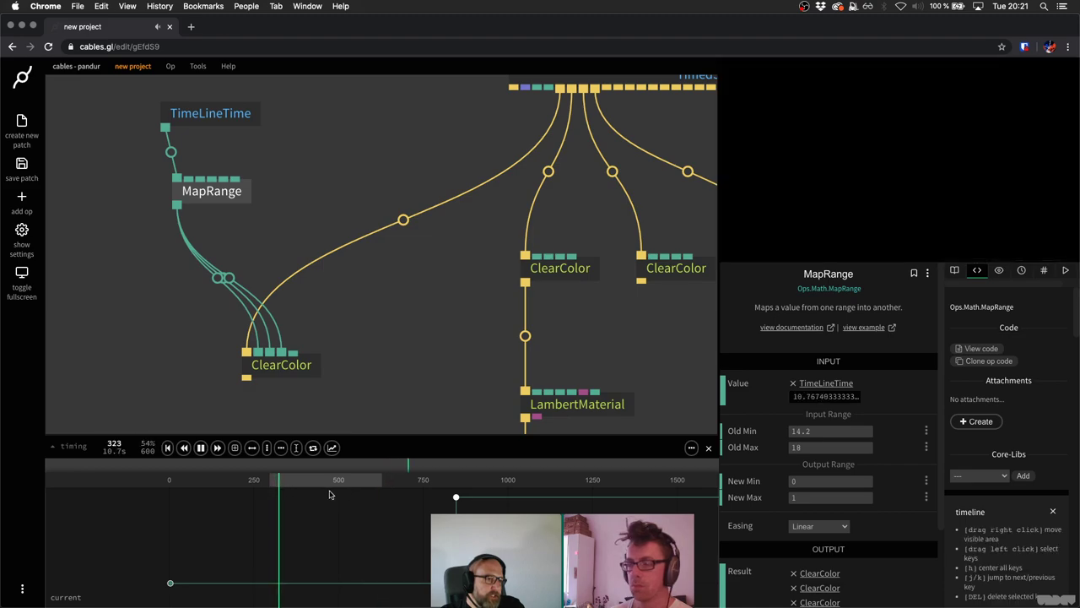
pyautogui.press('space')
pyautogui.press('space')
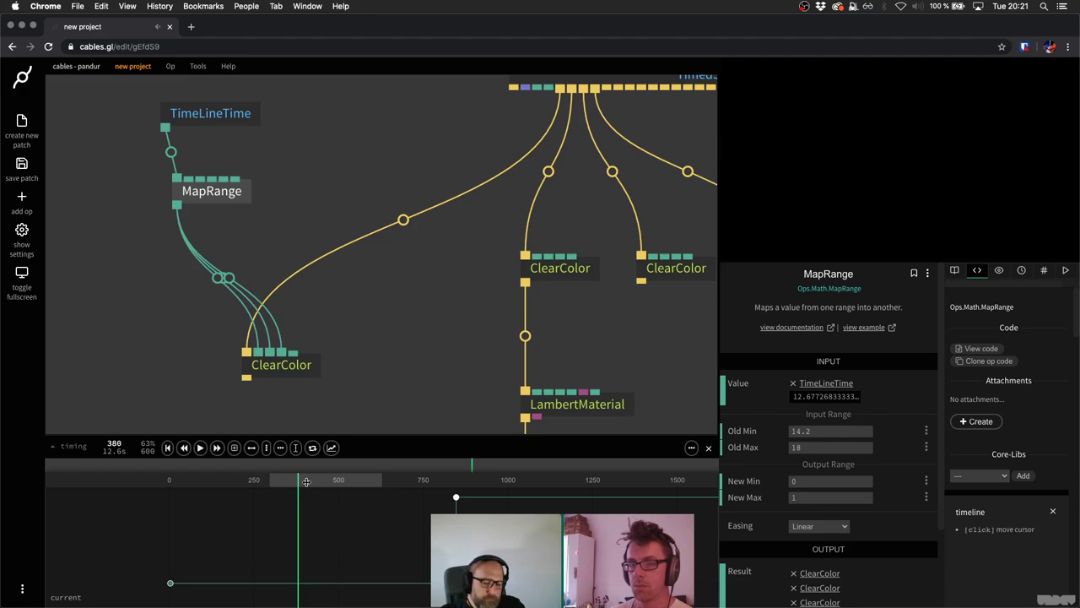
# Scrub and play through frames 438–769 to review the fade timing.
pyautogui.moveTo(301, 480); pyautogui.dragTo(309, 480)
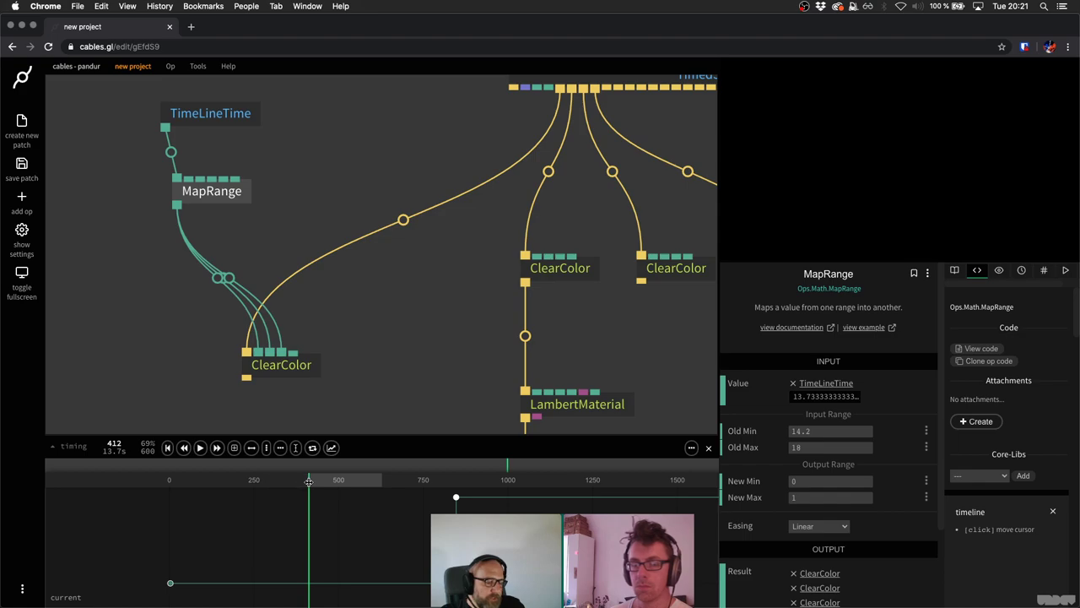
pyautogui.press('space')
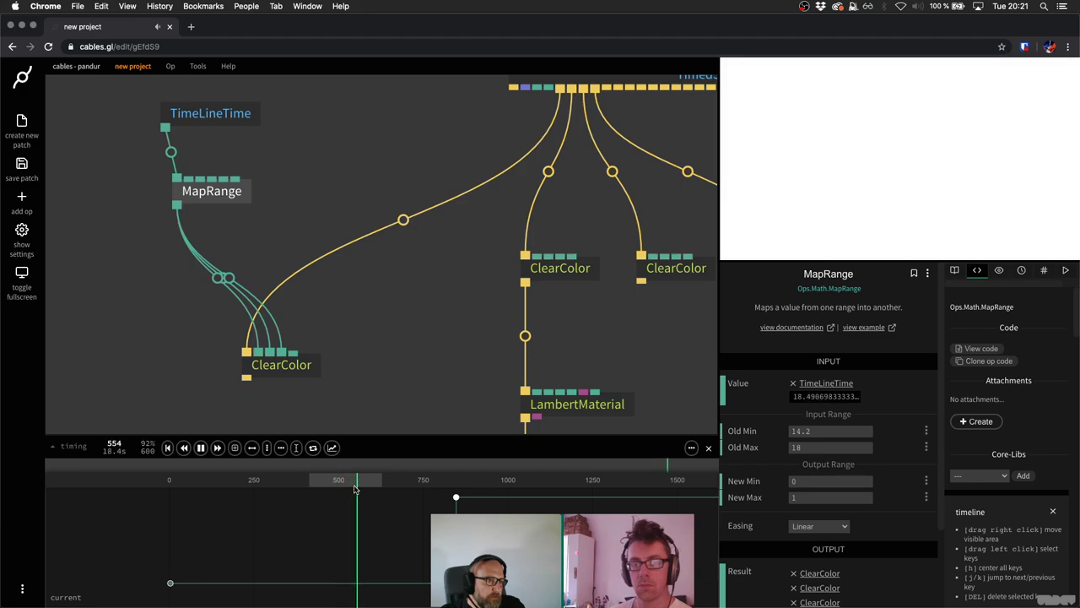
pyautogui.click(354, 478)
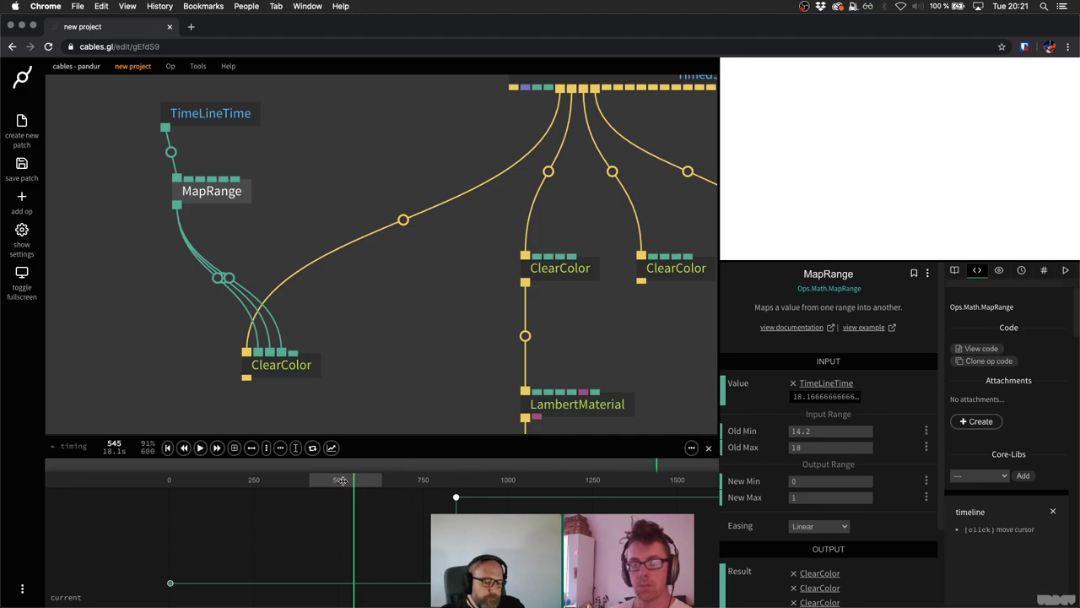
pyautogui.press('space')
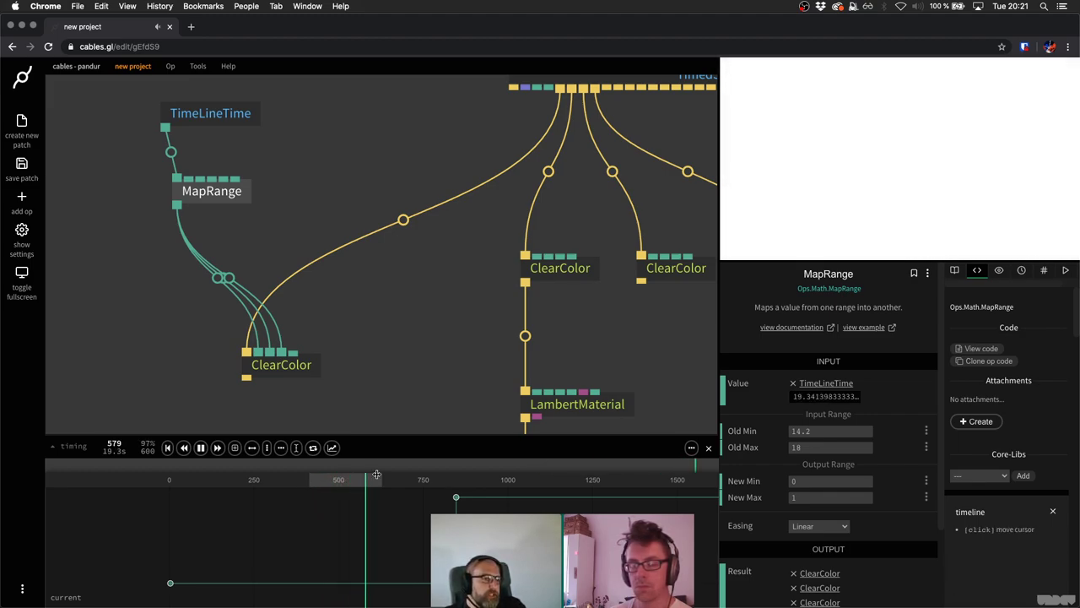
pyautogui.click(311, 484)
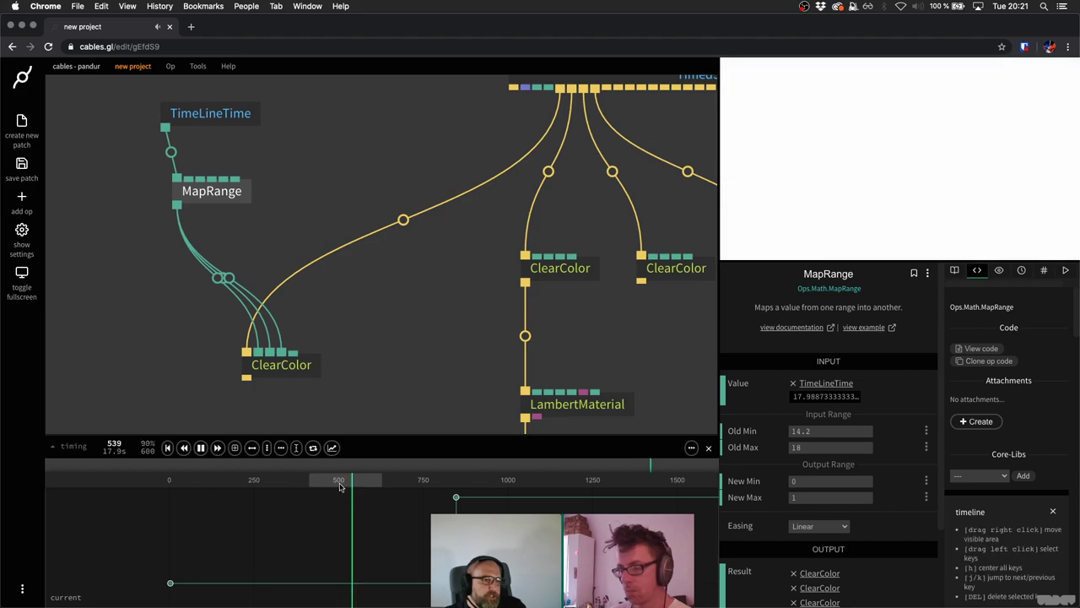
pyautogui.press('space')
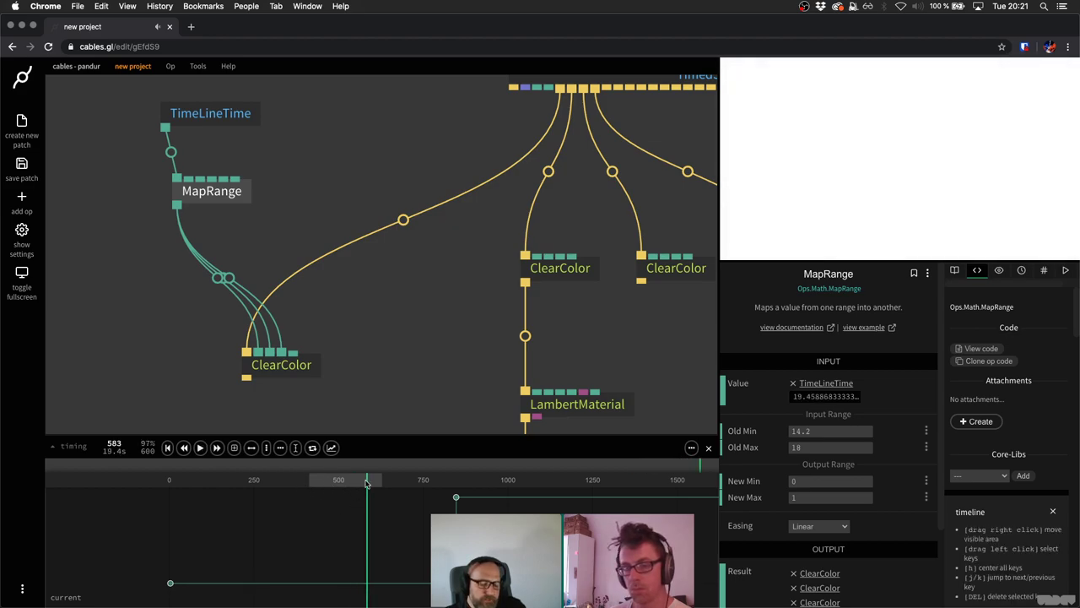
pyautogui.click(354, 479)
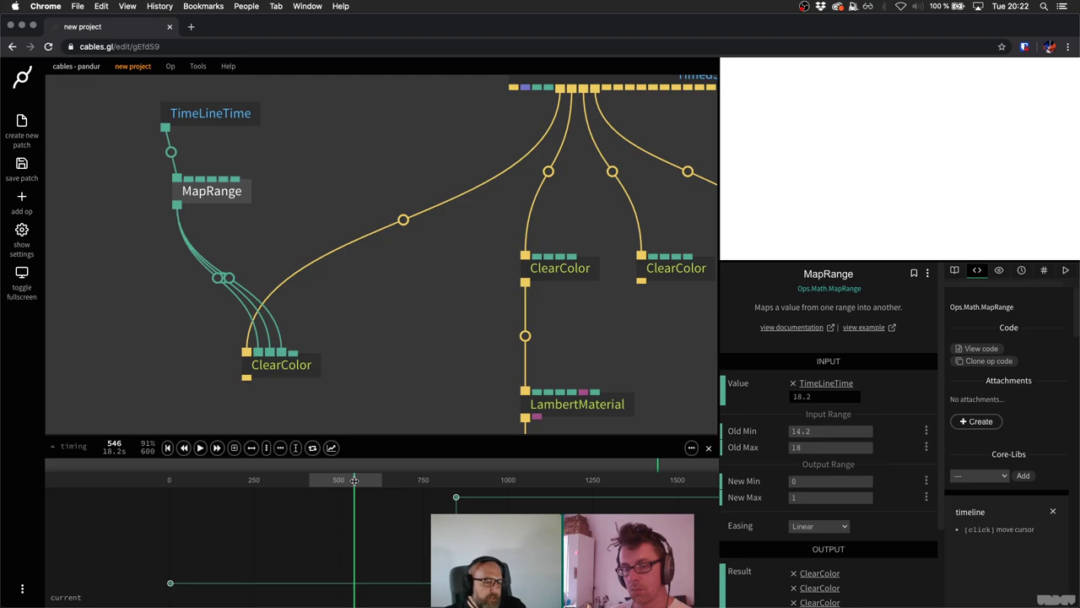
pyautogui.click(377, 480)
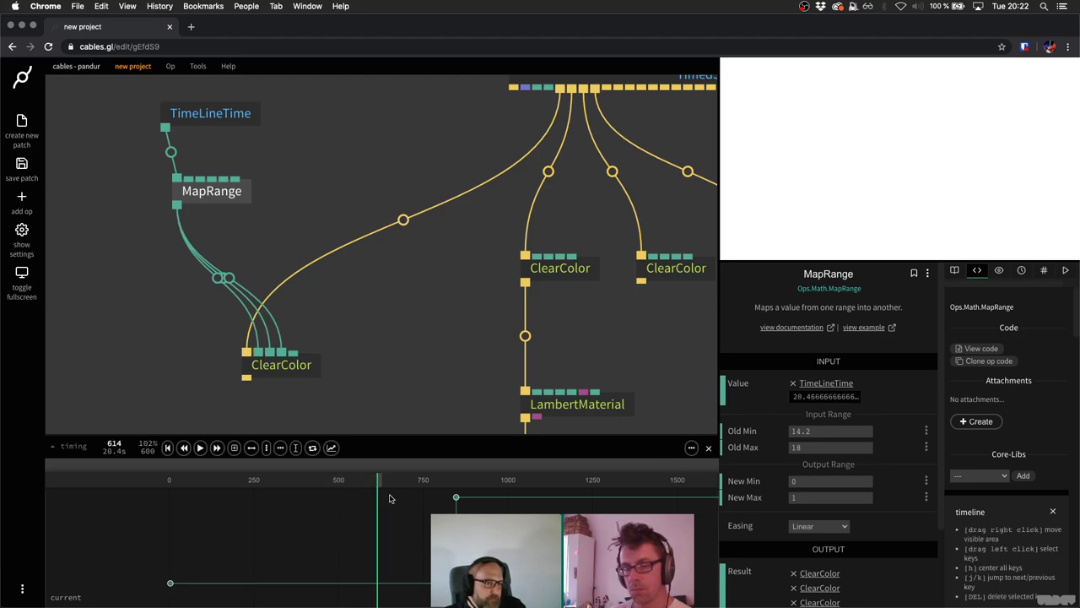
pyautogui.press('space')
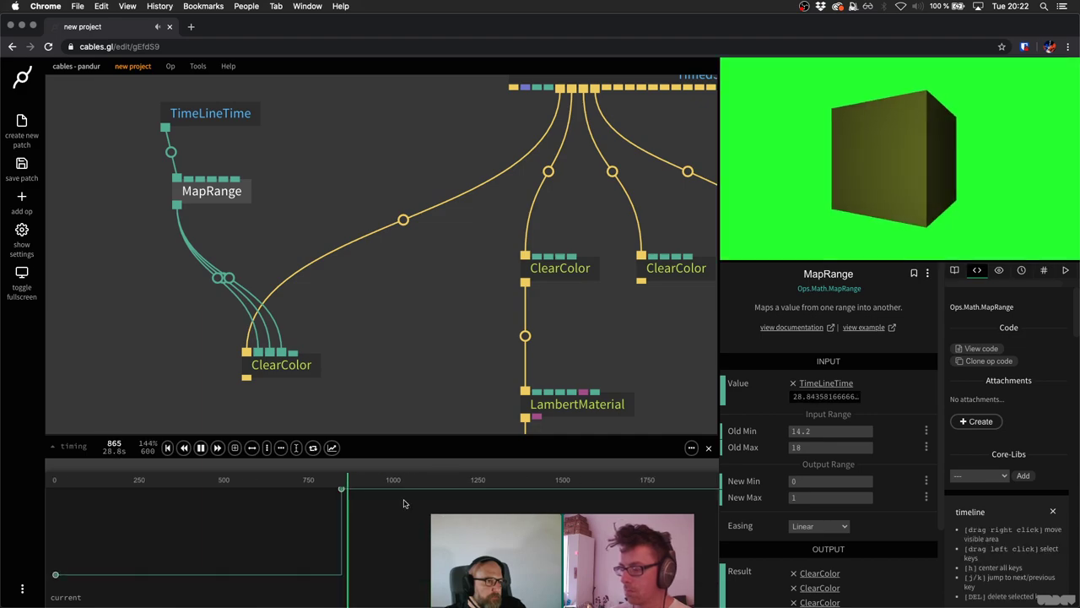
pyautogui.click(314, 479)
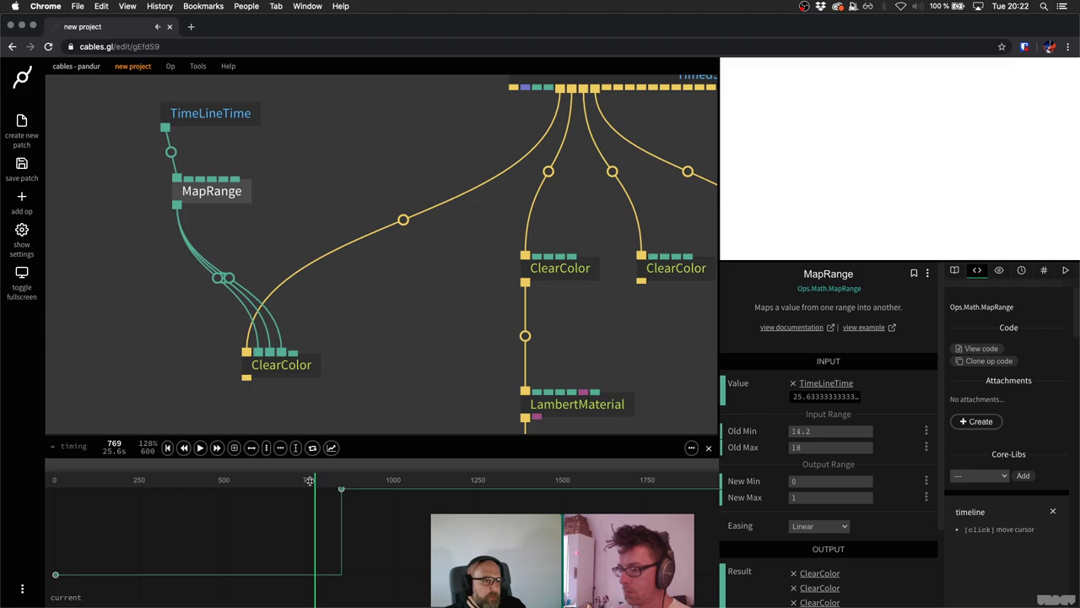
pyautogui.click(310, 479)
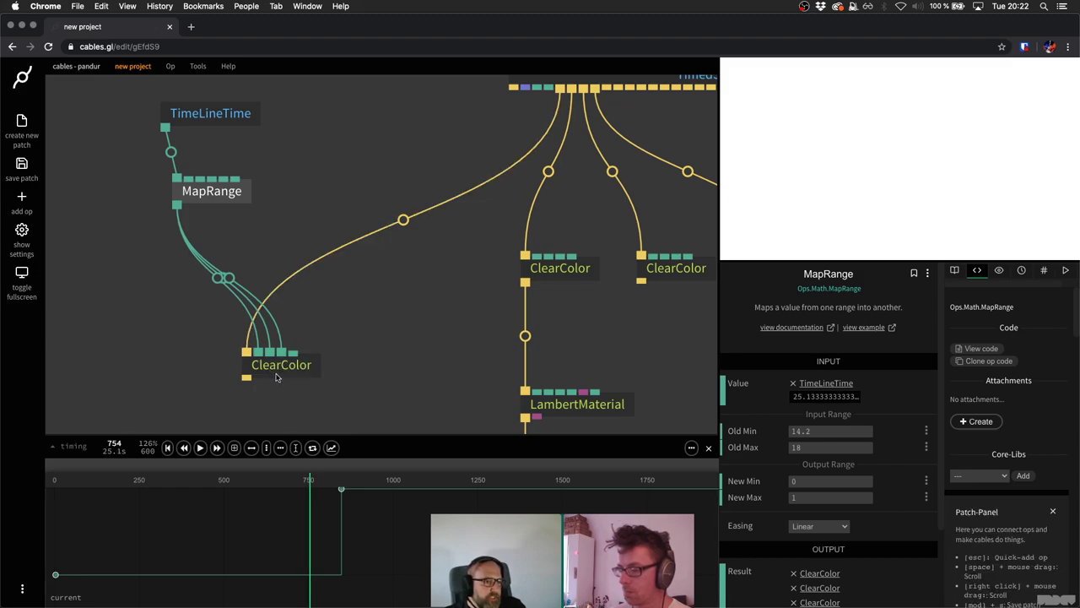
# Add a Circle op from the first ClearColor's trigger output.
pyautogui.scroll(-5, 415, 275)
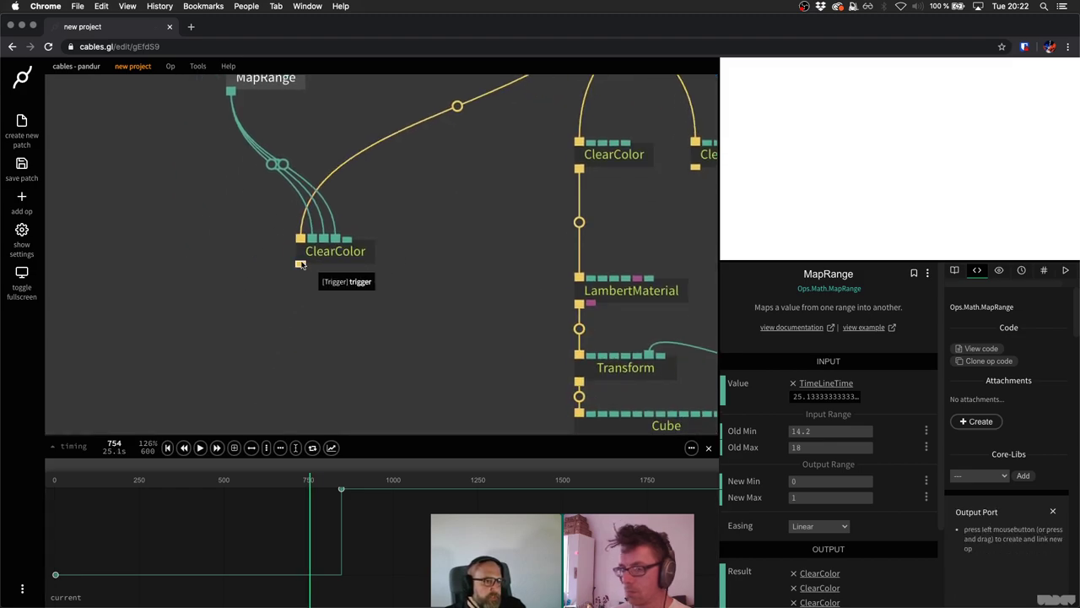
pyautogui.moveTo(300, 264); pyautogui.dragTo(304, 353)
pyautogui.write('circl')
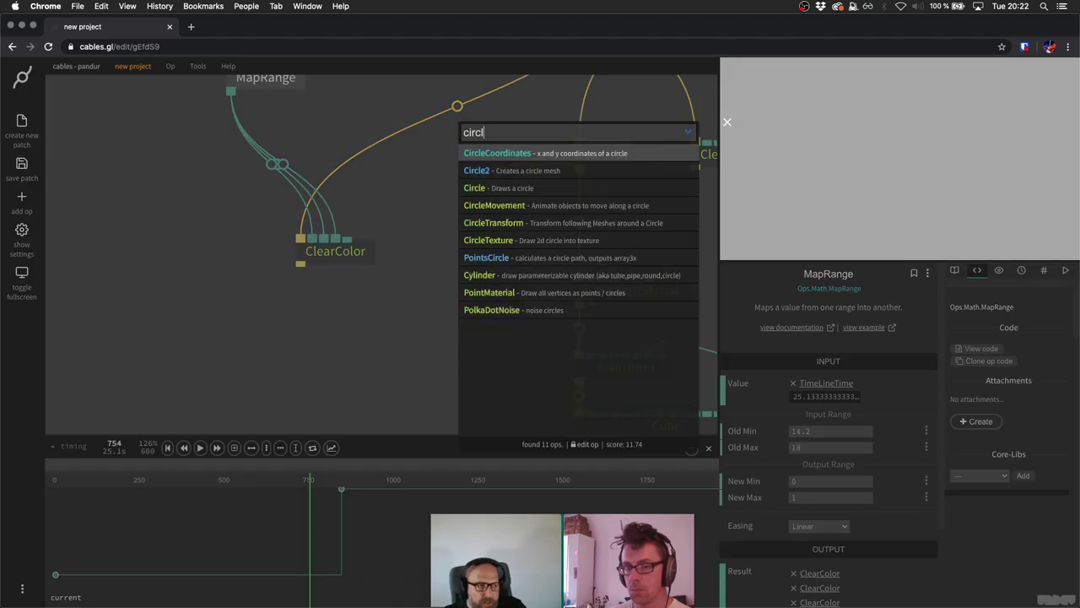
pyautogui.press('Down')
pyautogui.press('Down')
pyautogui.press('Return')
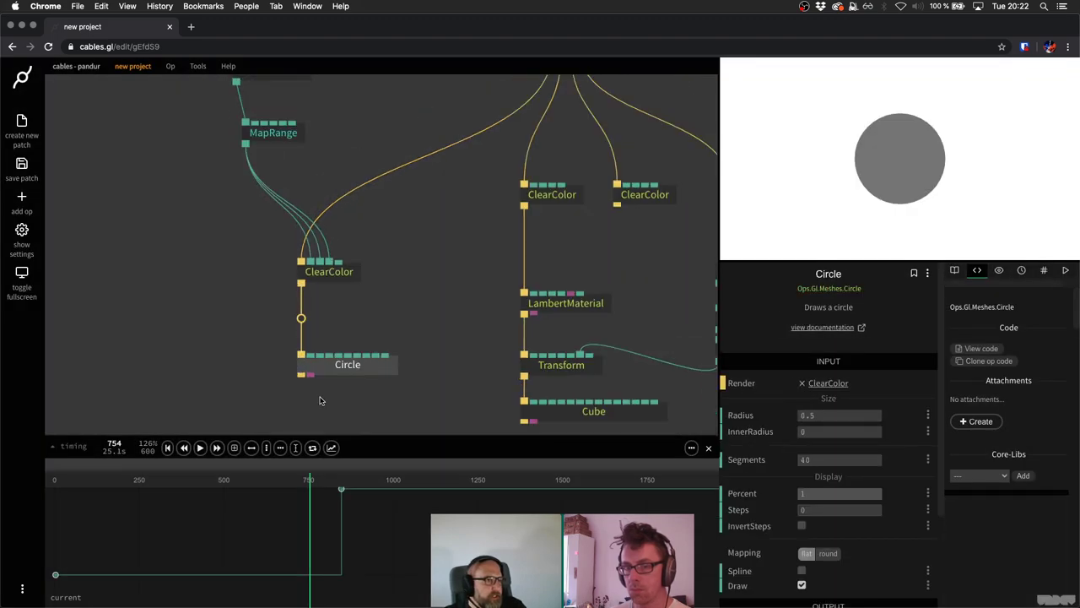
# Play from frame 627 to check the grey circle renders.
pyautogui.click(266, 483)
pyautogui.press('space')
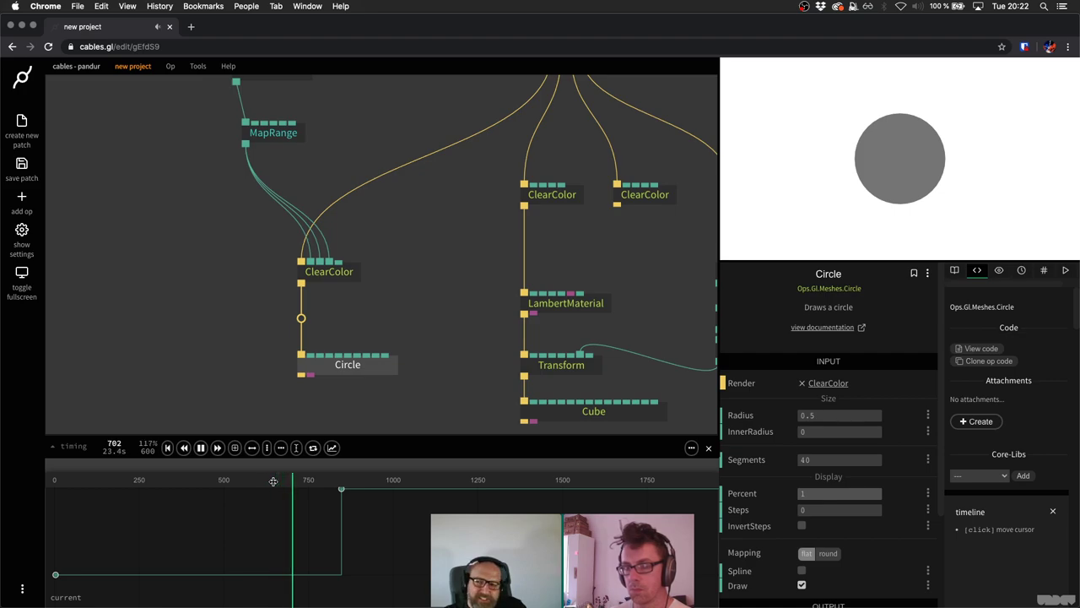
pyautogui.press('space')
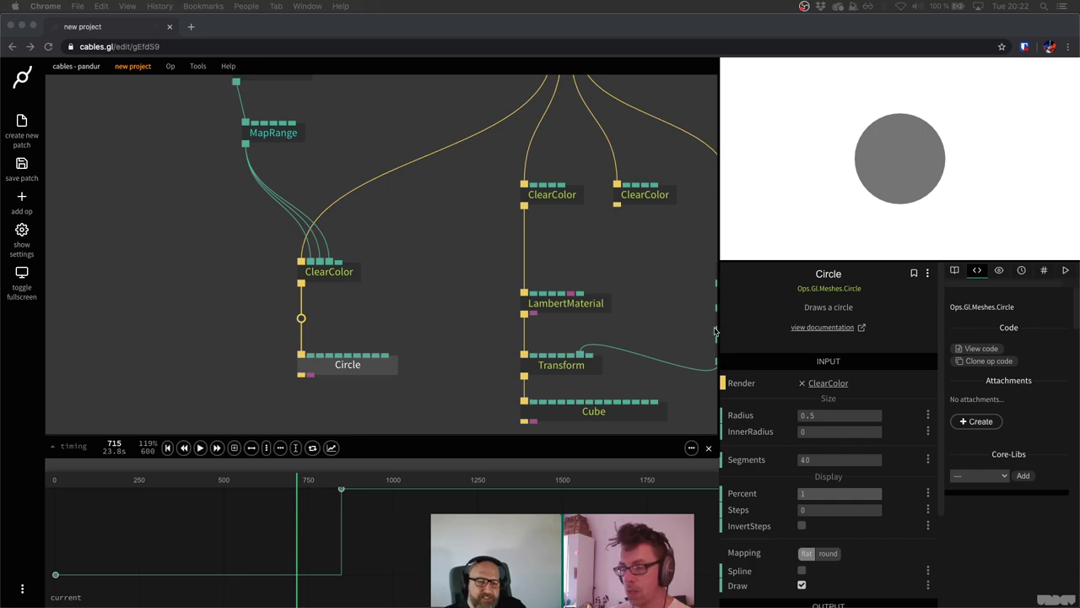
pyautogui.click(377, 322)
pyautogui.press('space')
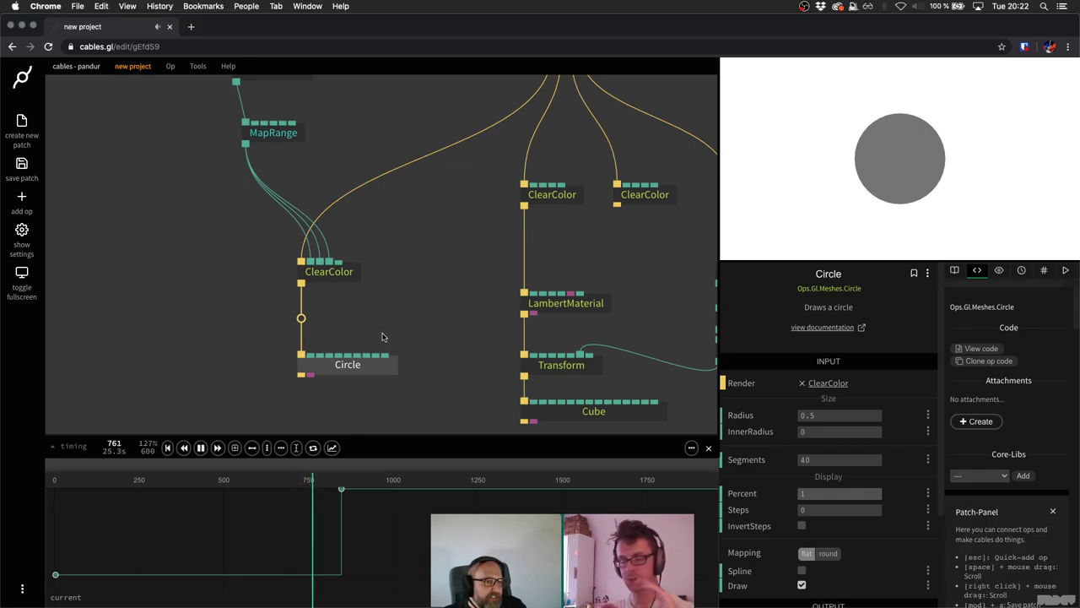
pyautogui.press('space')
pyautogui.press('Escape')
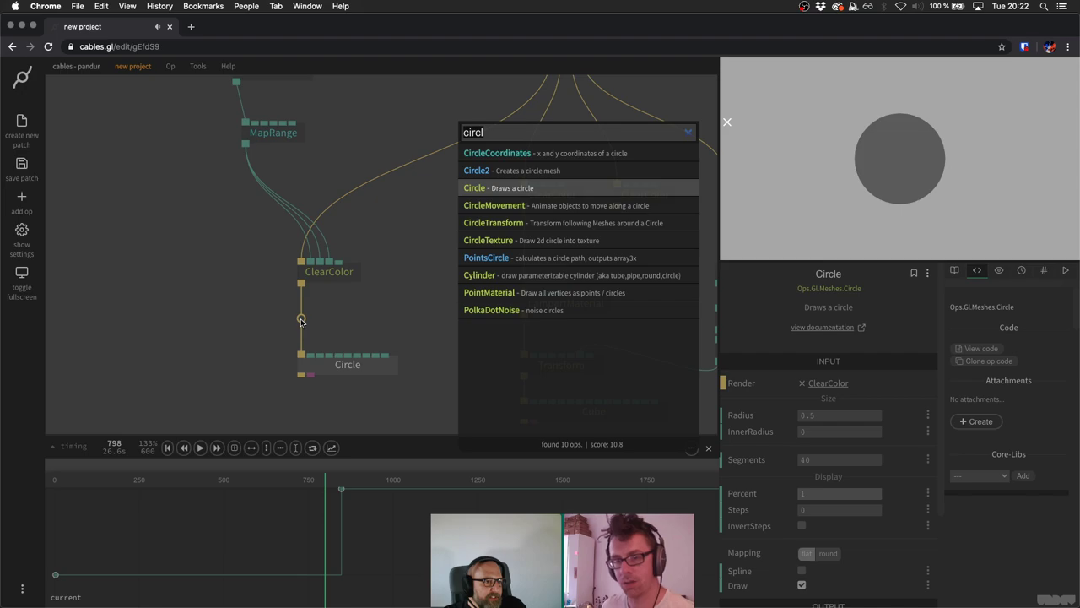
# Insert a Scale op between ClearColor and Circle and play to check it.
pyautogui.write('scale')
pyautogui.press('Return')
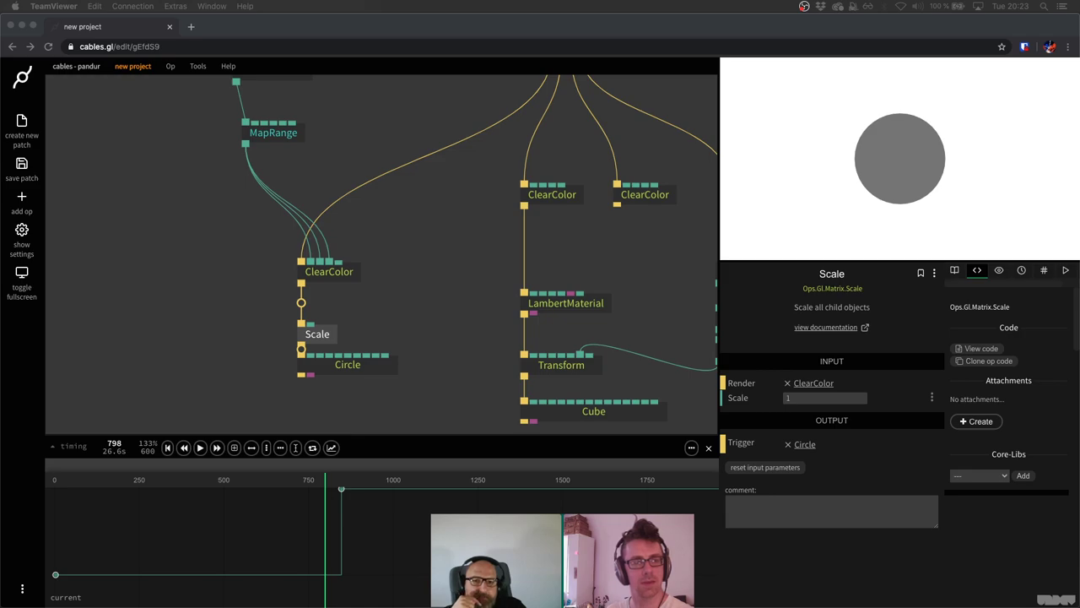
pyautogui.click(156, 339)
pyautogui.press('space')
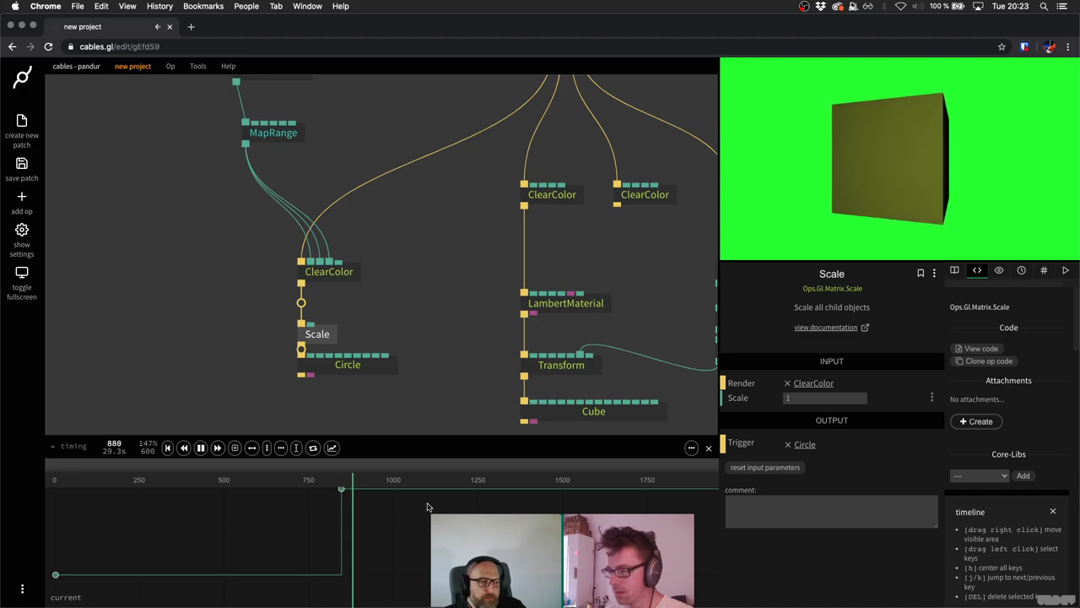
pyautogui.press('space')
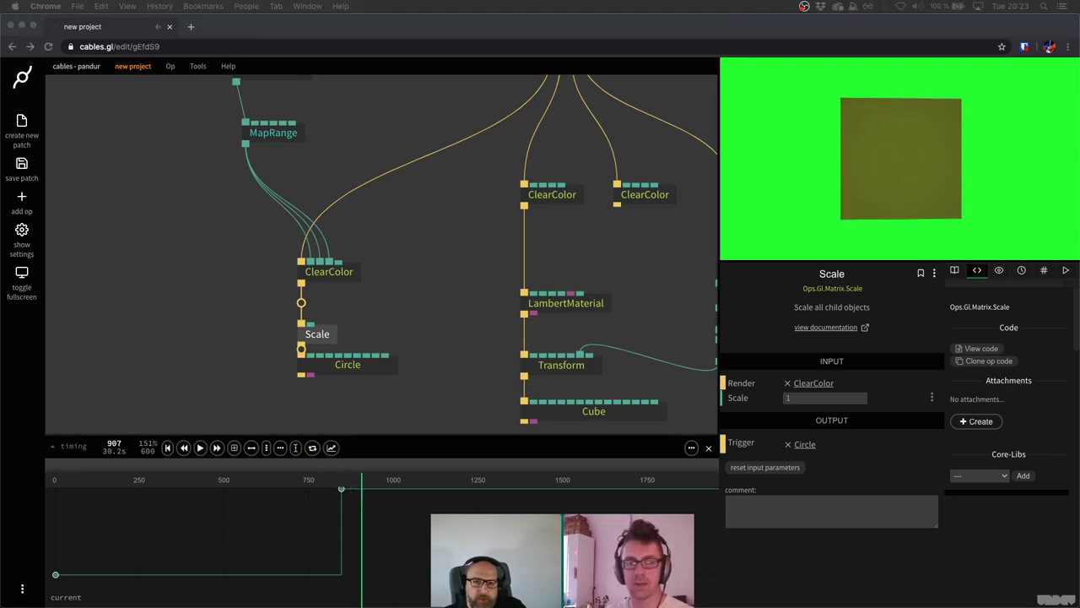
# Play and pause to frame 1117, then rewind to frame 578 and replay the circle scene.
pyautogui.press('space')
pyautogui.press('space')
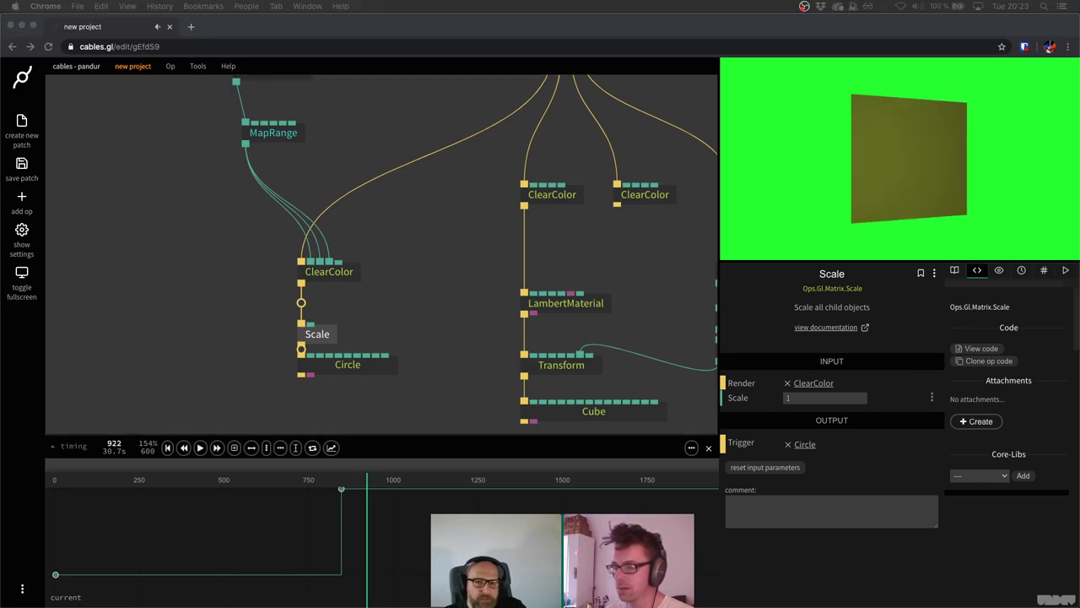
pyautogui.click(215, 357)
pyautogui.press('space')
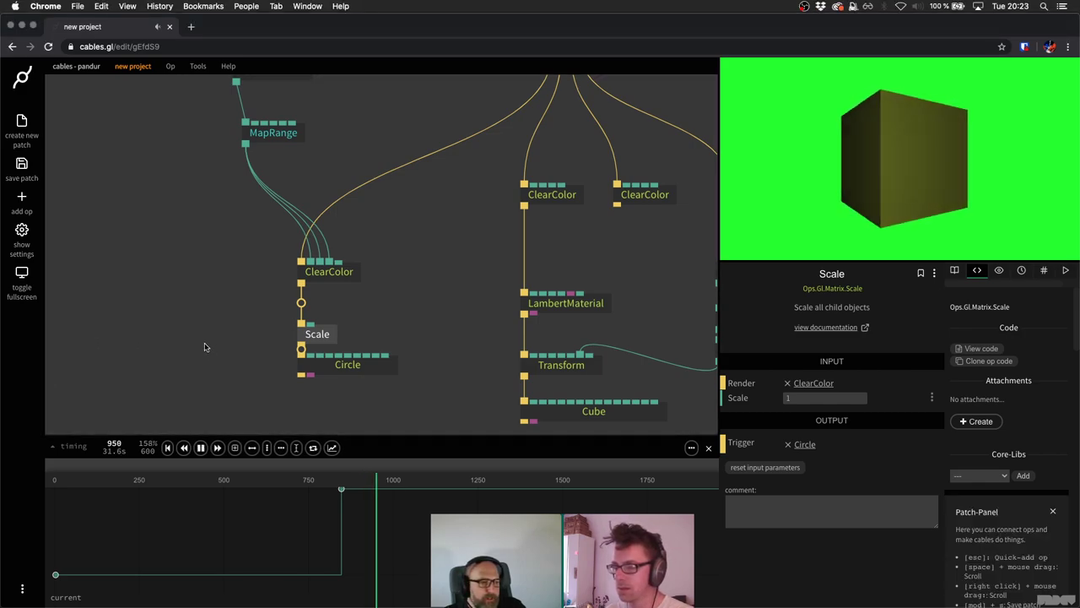
pyautogui.press('space')
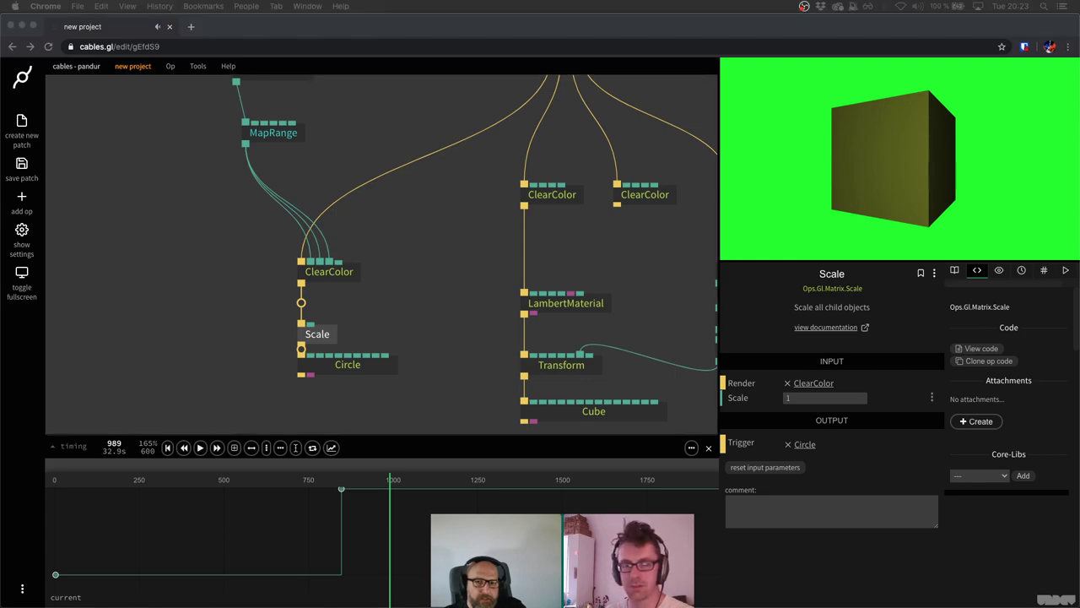
pyautogui.click(205, 330)
pyautogui.press('space')
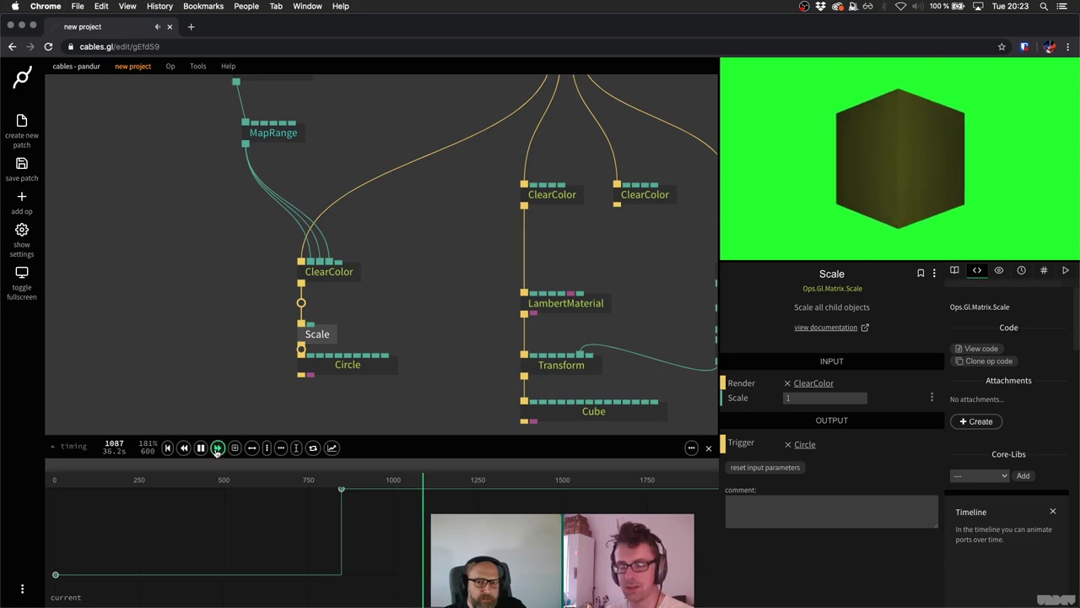
pyautogui.press('space')
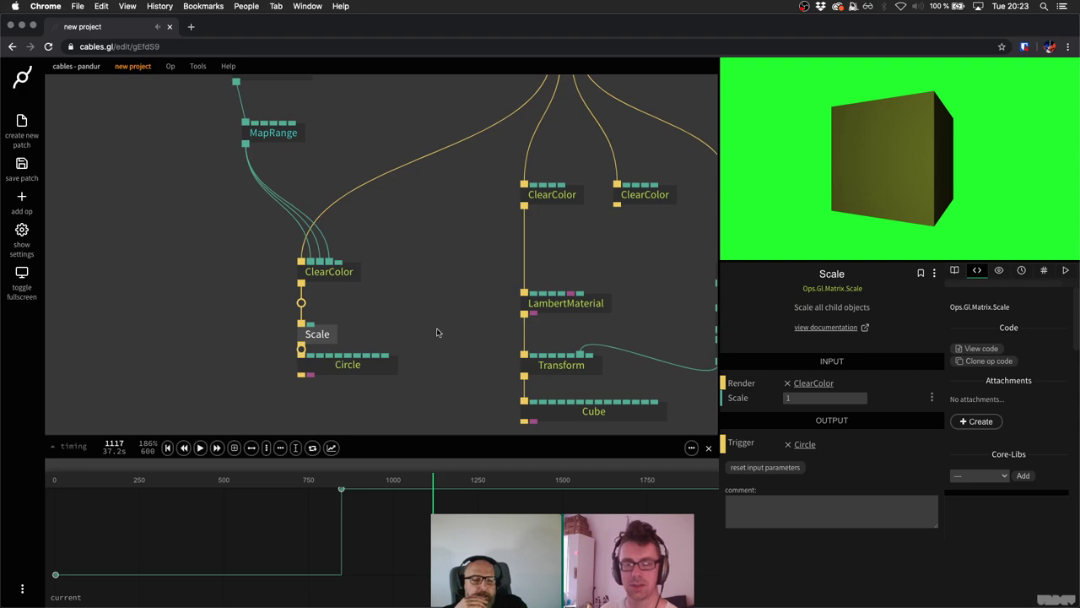
pyautogui.click(293, 479)
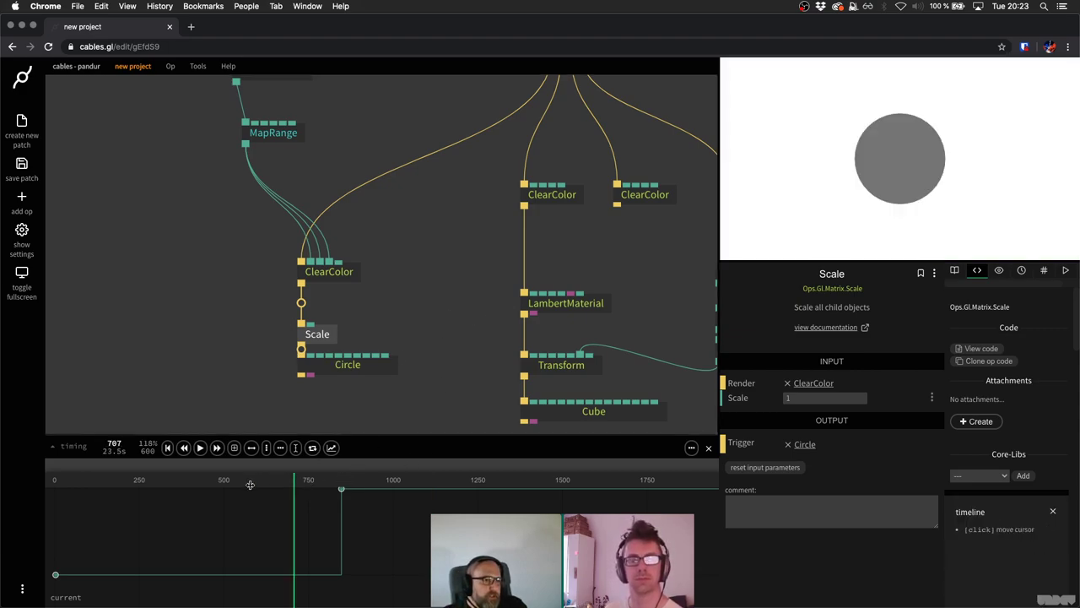
pyautogui.moveTo(296, 481); pyautogui.dragTo(250, 483)
pyautogui.press('space')
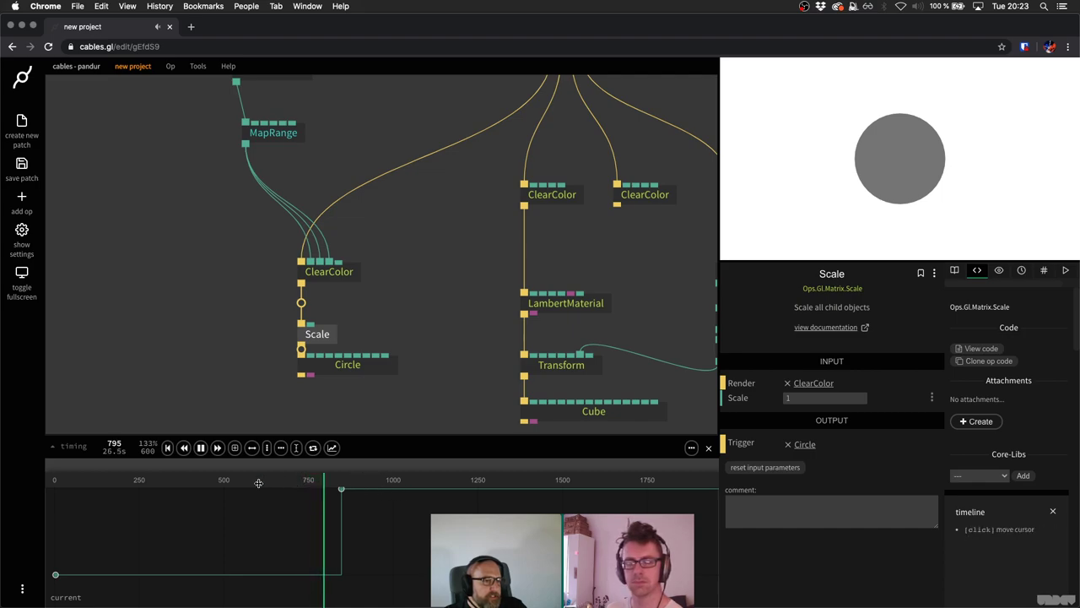
# Add a second MapRange fed by TimeLineTime to drive the Scale op.
pyautogui.moveTo(285, 480); pyautogui.dragTo(259, 479)
pyautogui.doubleClick(154, 234)
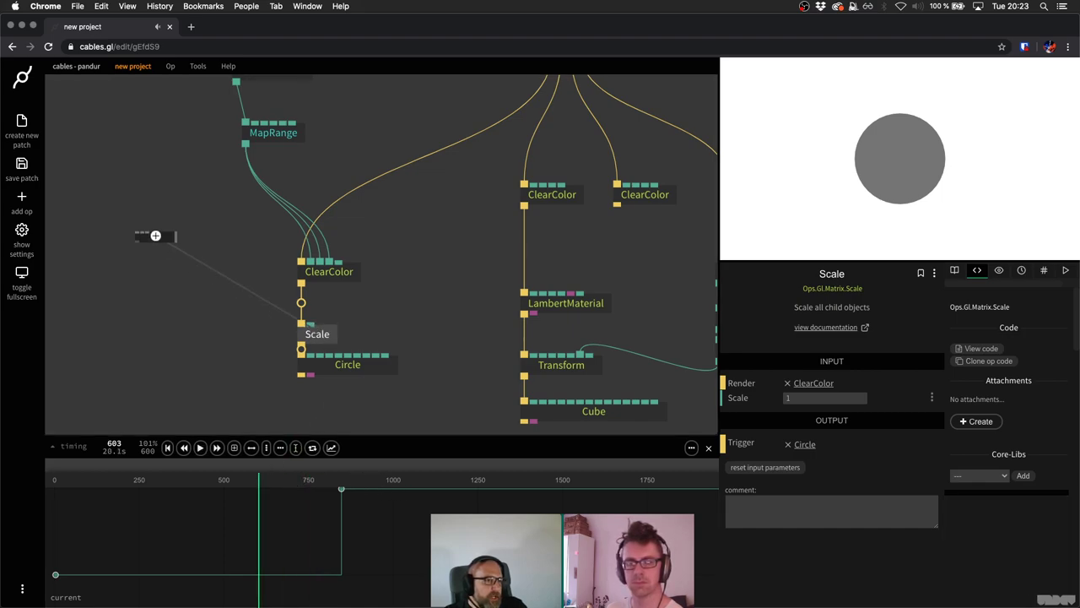
pyautogui.write('mapra')
pyautogui.press('Return')
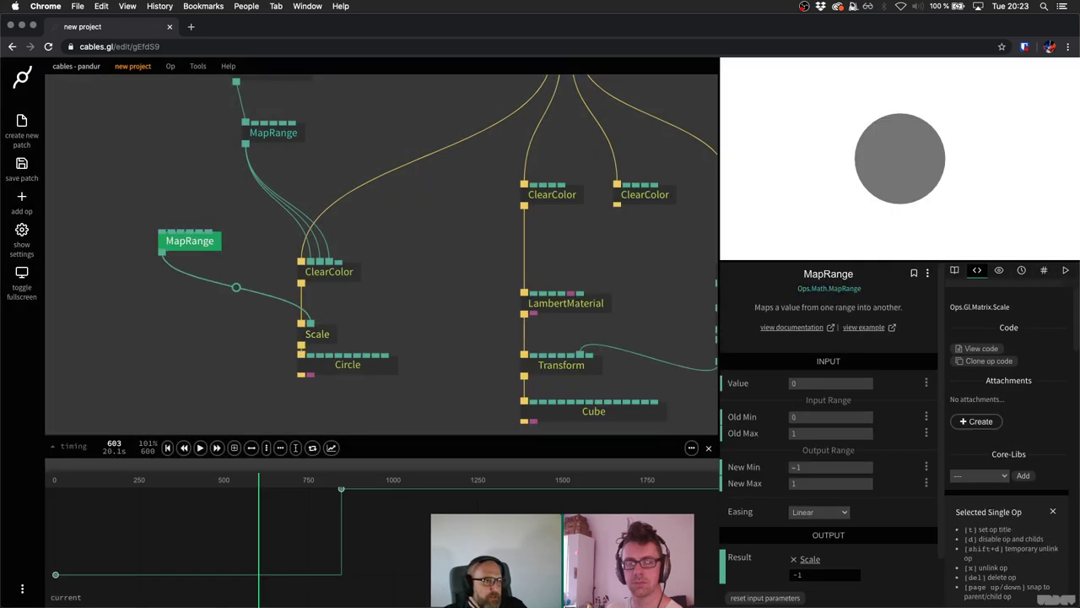
pyautogui.scroll(3, 225, 234)
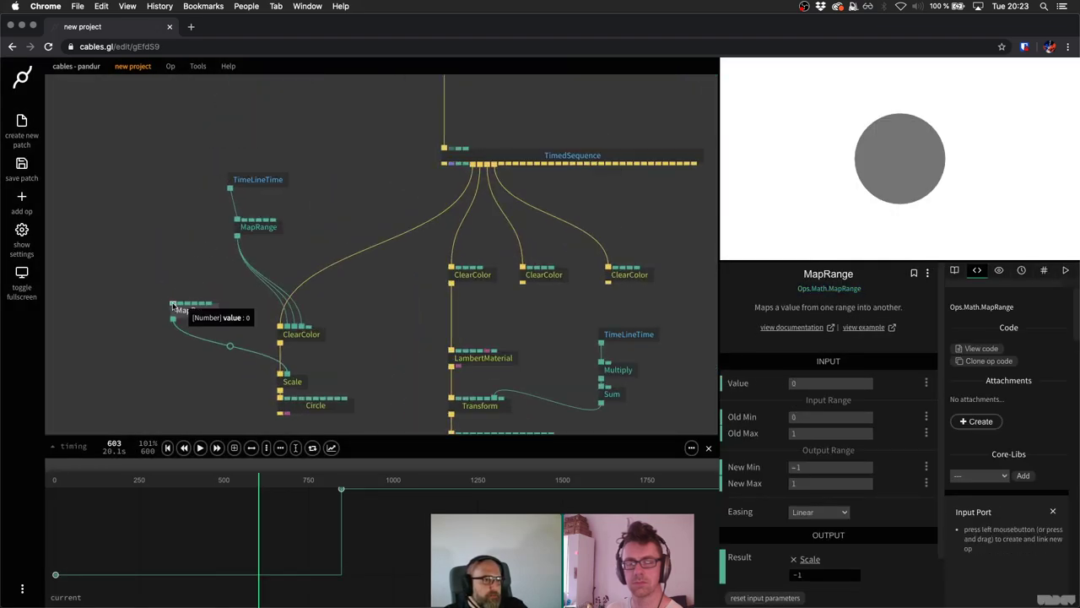
pyautogui.moveTo(174, 302); pyautogui.dragTo(243, 175)
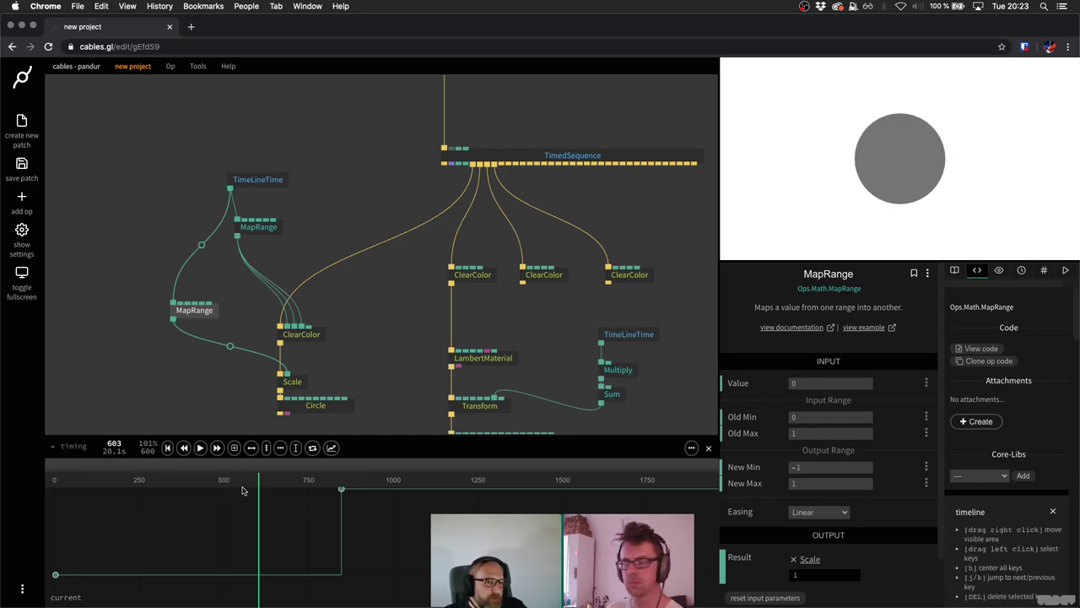
# Set the new MapRange's Old Min to 17.
pyautogui.click(817, 416)
pyautogui.write('17')
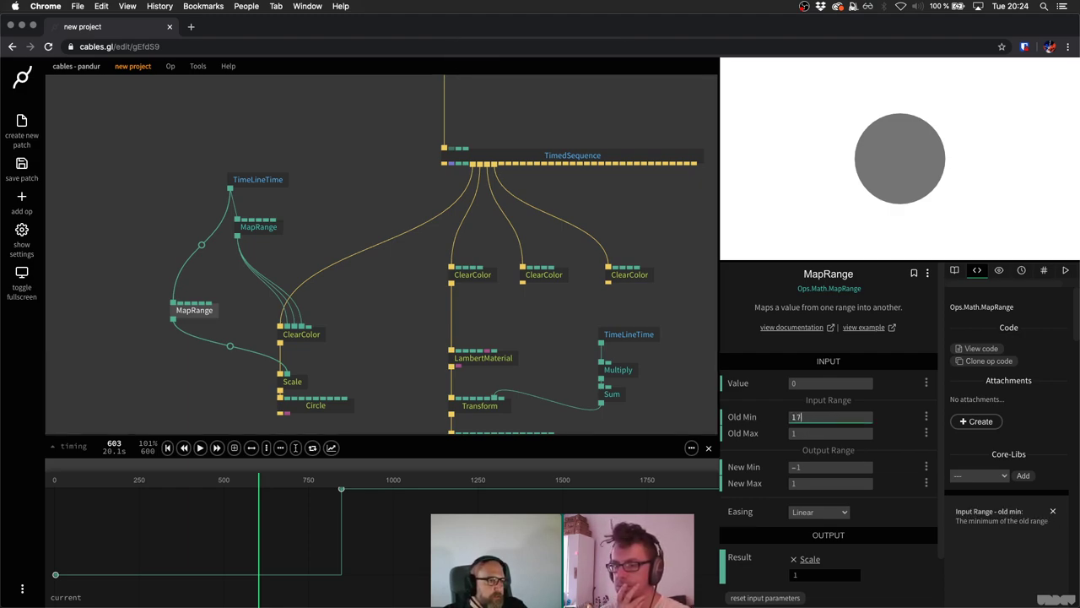
pyautogui.click(253, 347)
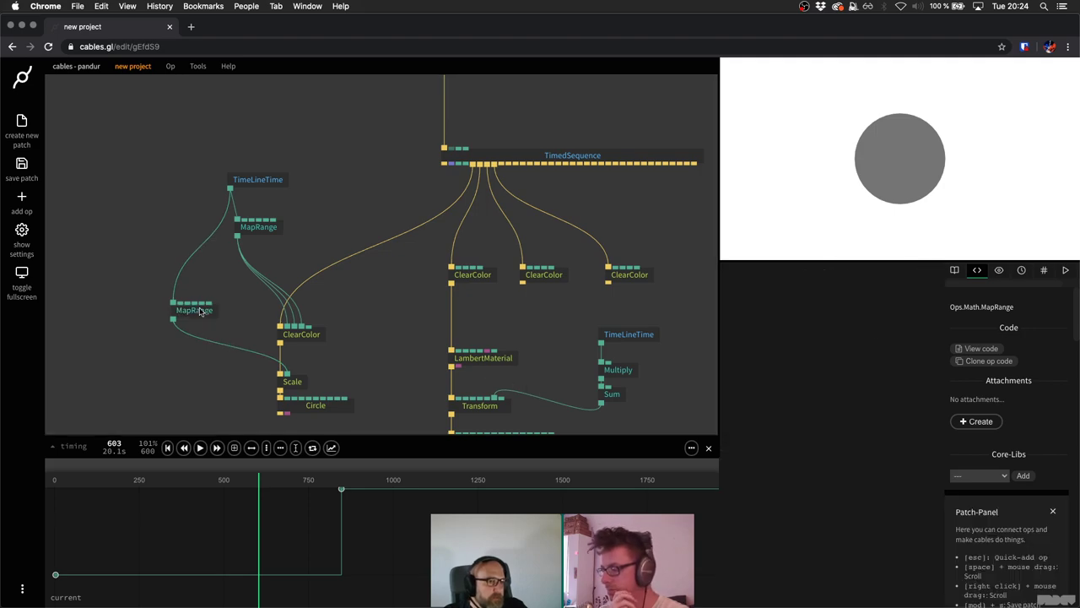
pyautogui.click(201, 311)
pyautogui.click(835, 431)
pyautogui.press('BackSpace')
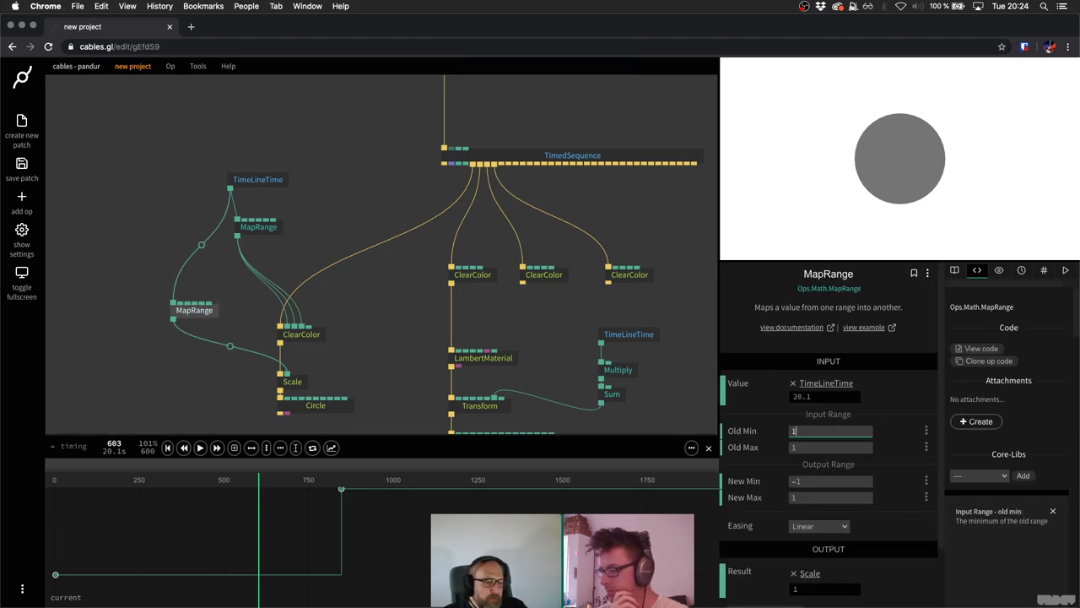
pyautogui.write('7')
pyautogui.press('Tab')
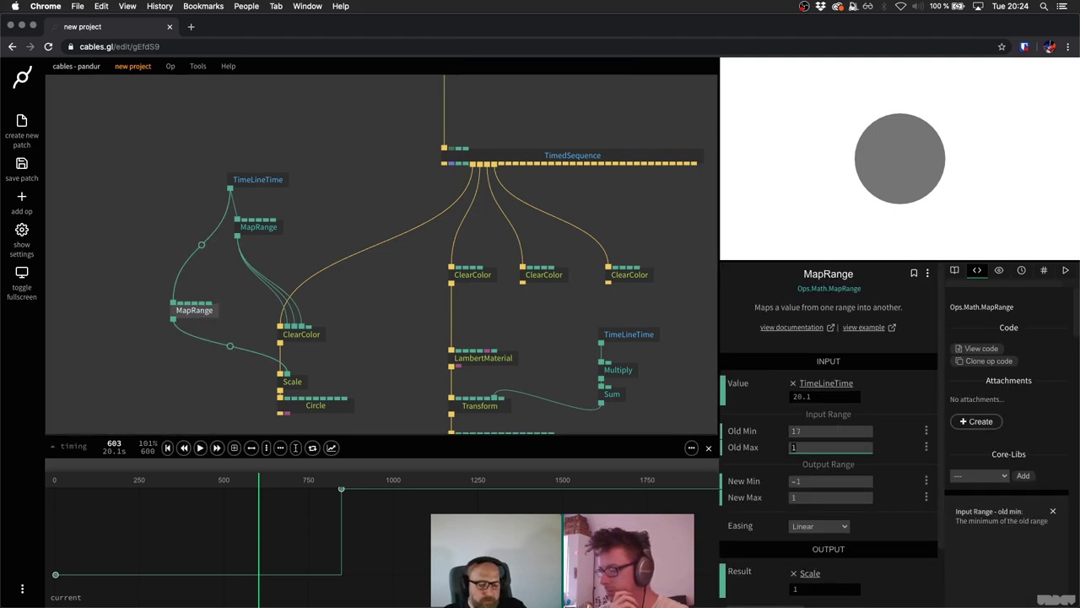
pyautogui.click(341, 479)
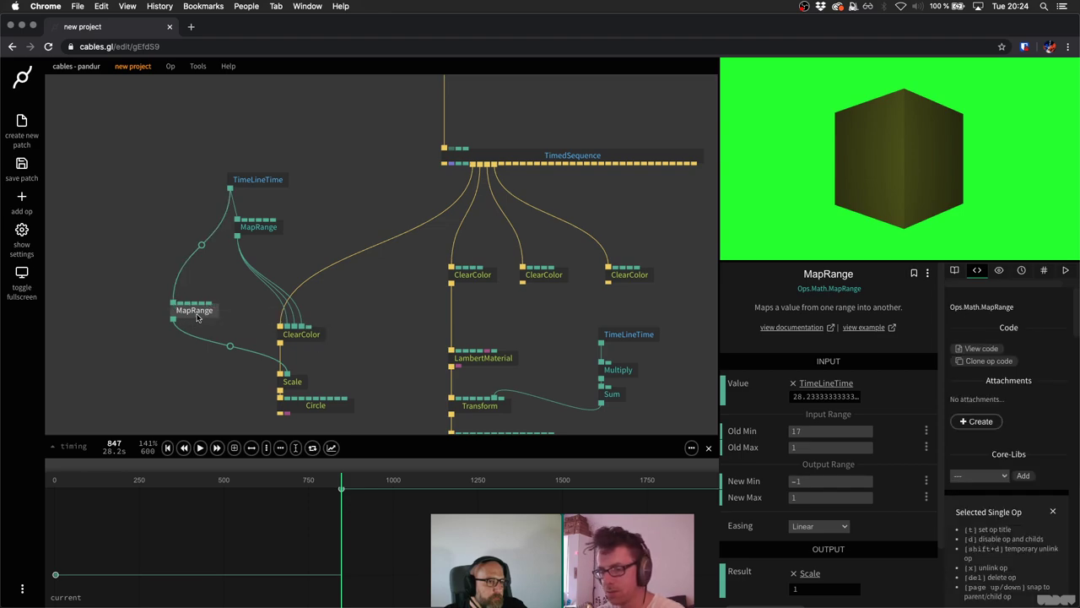
# Set the new MapRange's Old Max to 28 and New Min to 0.
pyautogui.click(224, 313)
pyautogui.click(211, 317)
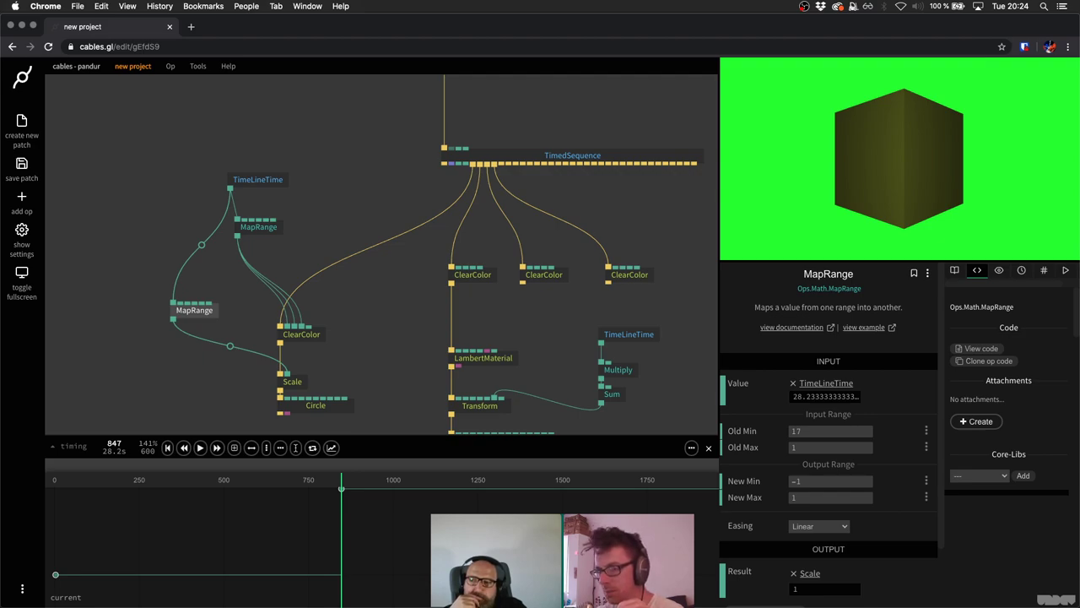
pyautogui.click(837, 448)
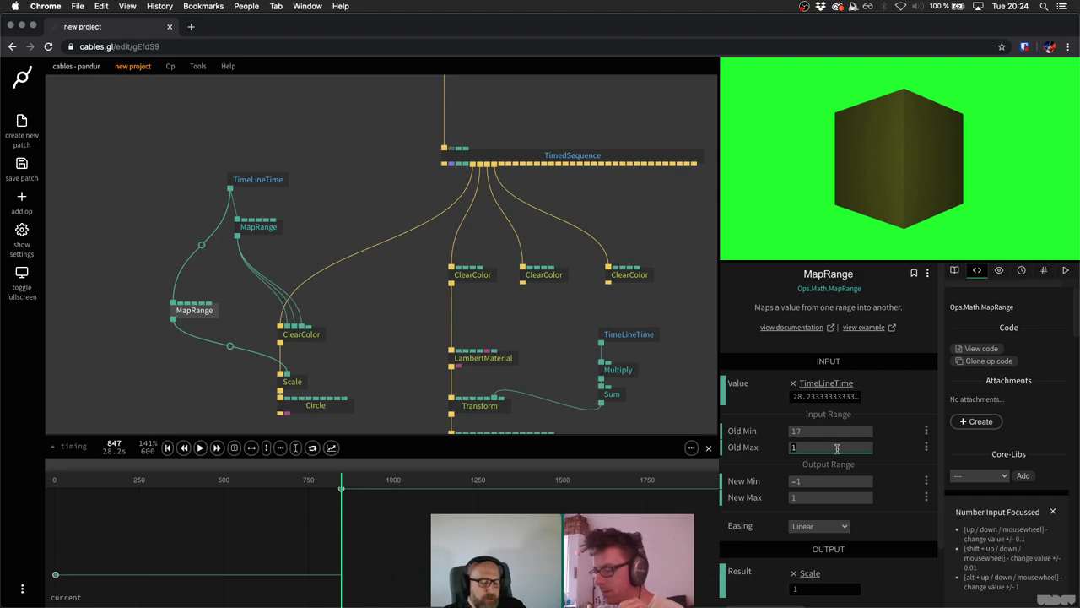
pyautogui.write('28')
pyautogui.click(831, 480)
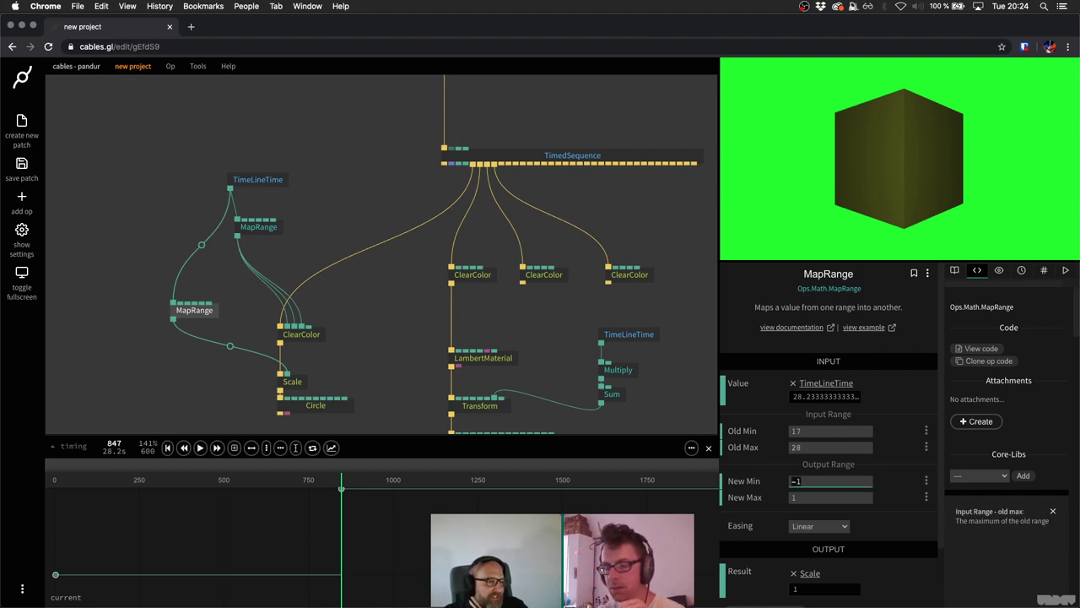
pyautogui.press('BackSpace')
pyautogui.press('BackSpace')
pyautogui.write('0')
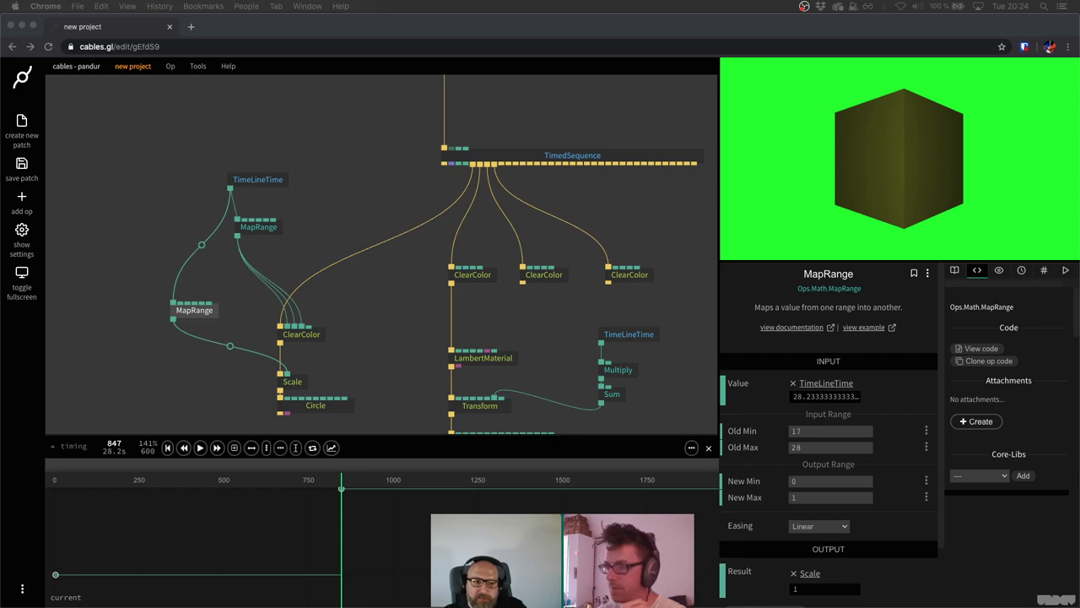
# Play from frame 520 to preview the circle intro handing over to the cube scene.
pyautogui.click(371, 297)
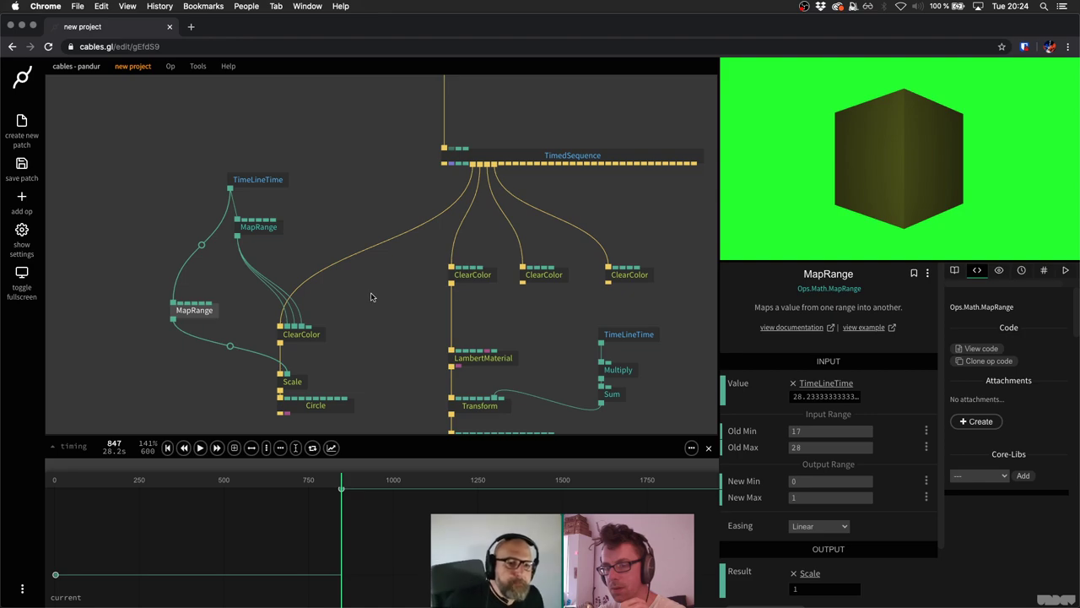
pyautogui.scroll(-2, 374, 294)
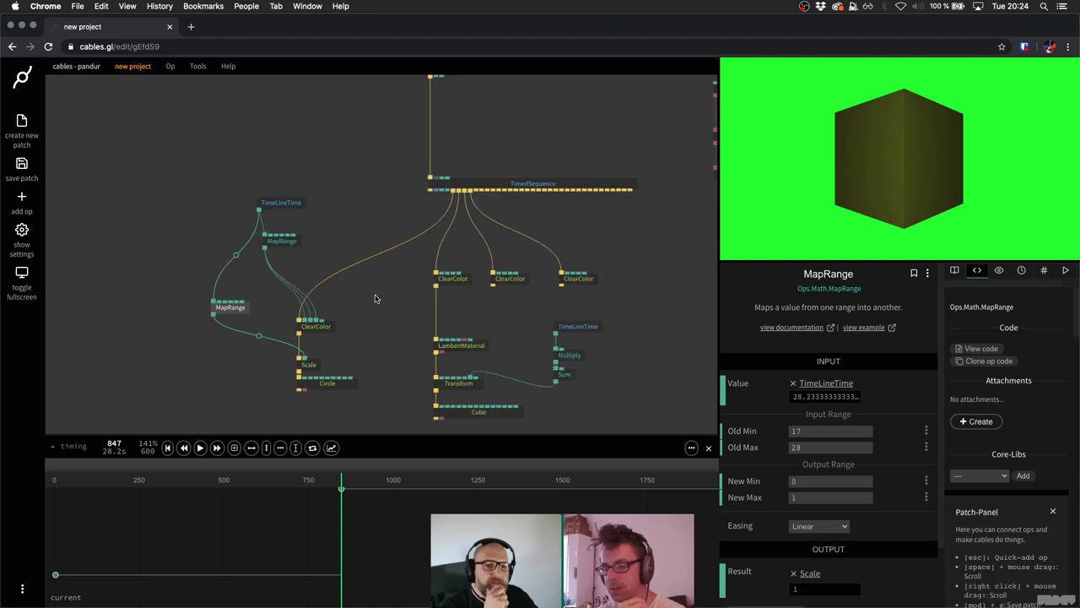
pyautogui.click(418, 289)
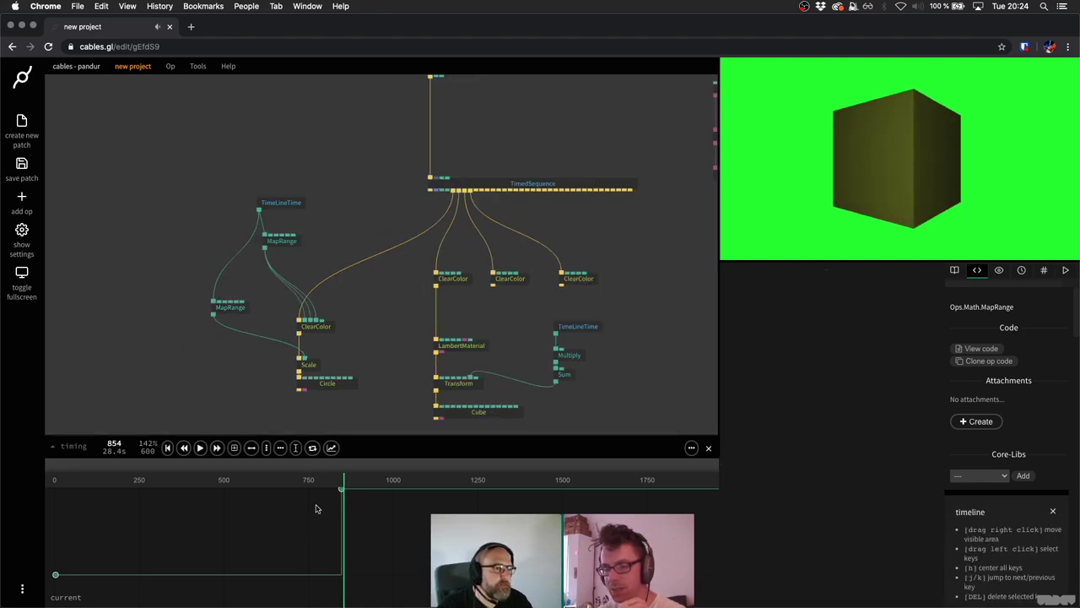
pyautogui.click(230, 479)
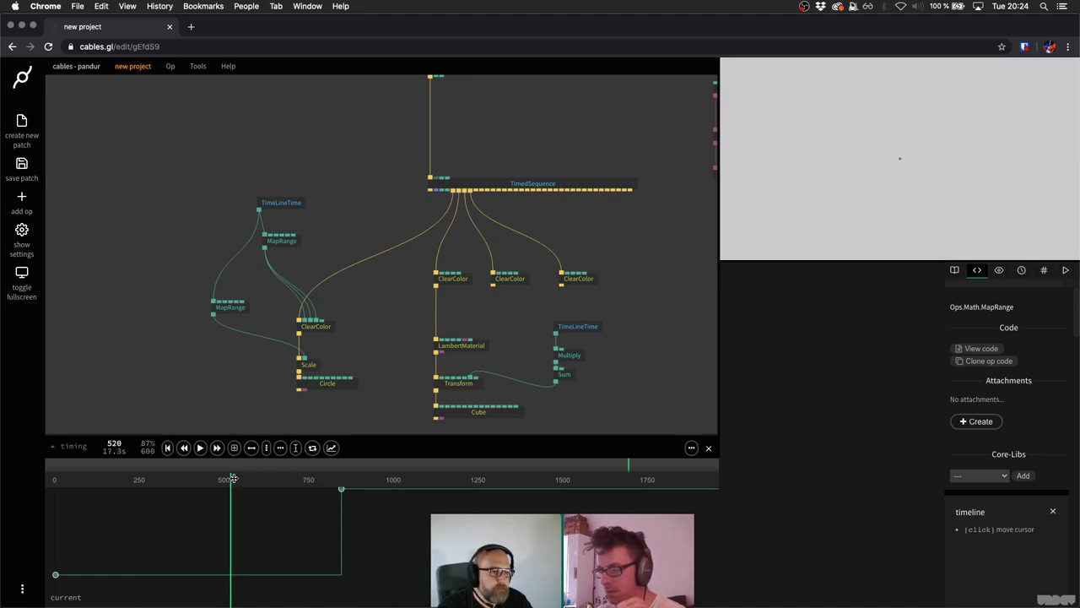
pyautogui.press('space')
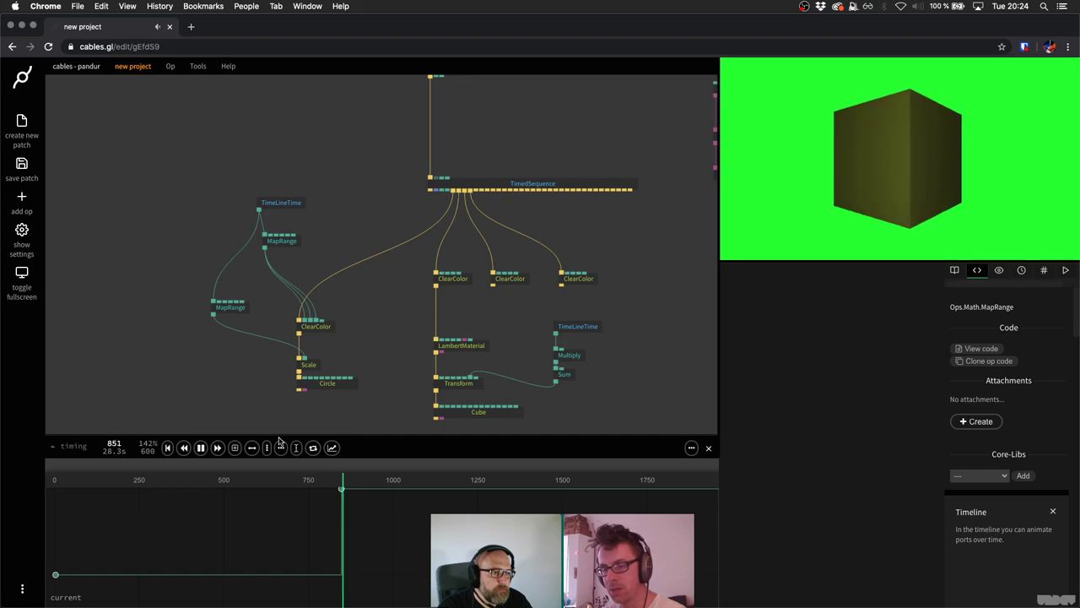
pyautogui.press('space')
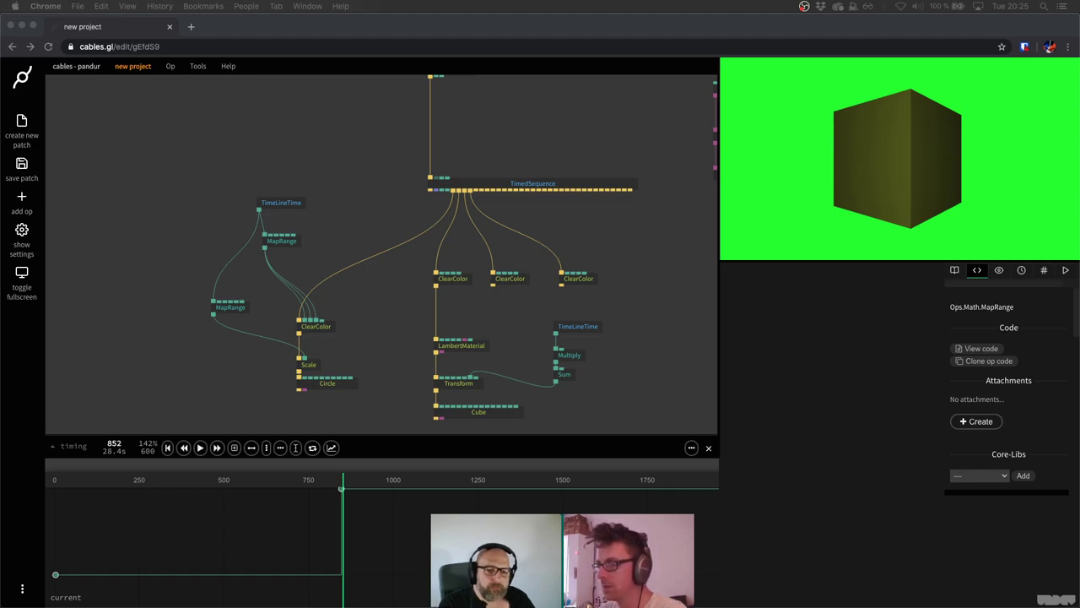
pyautogui.click(488, 22)
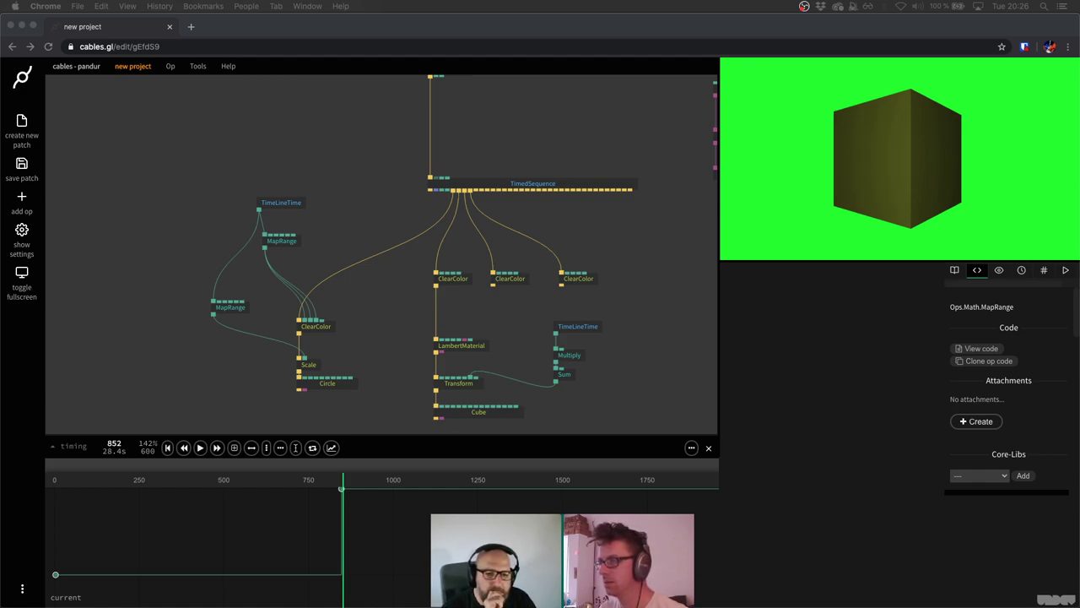
# Replay the circle intro from frames 616 and 495, then park the playhead at frame 716.
pyautogui.click(506, 34)
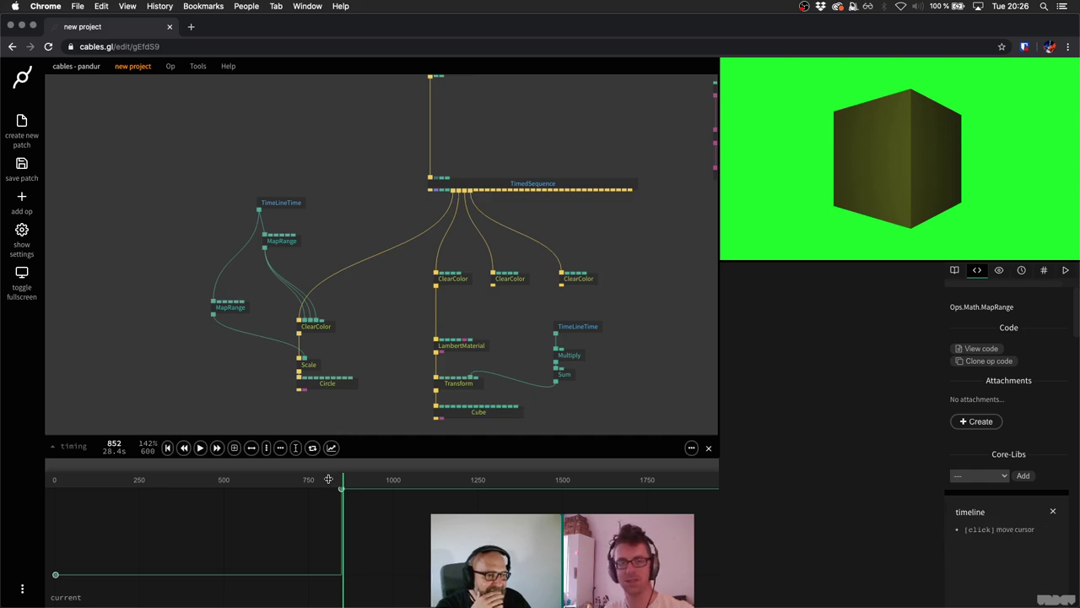
pyautogui.moveTo(298, 484); pyautogui.dragTo(263, 482)
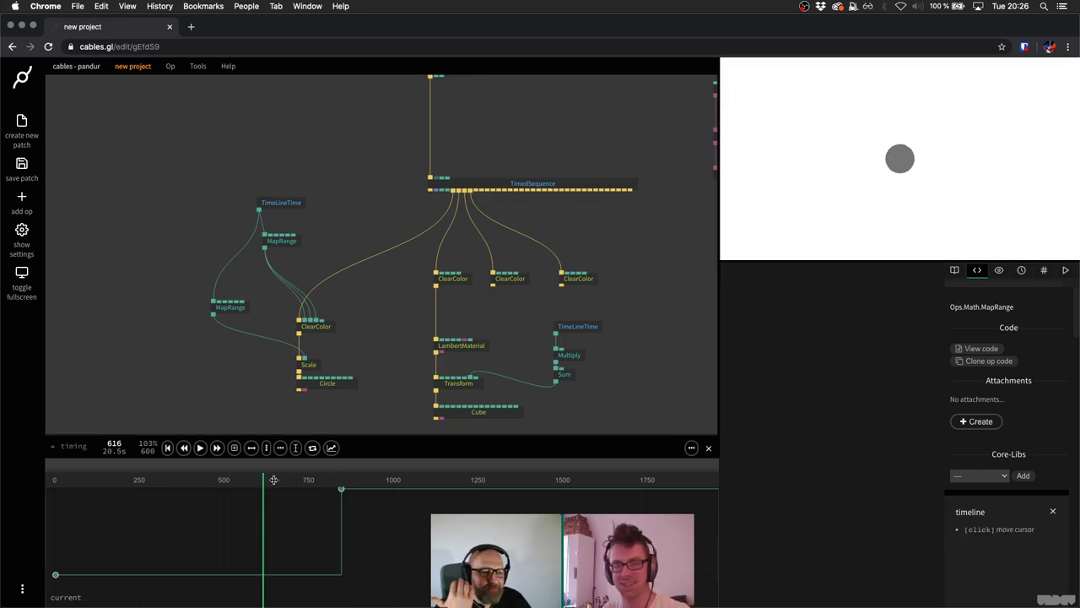
pyautogui.click(224, 479)
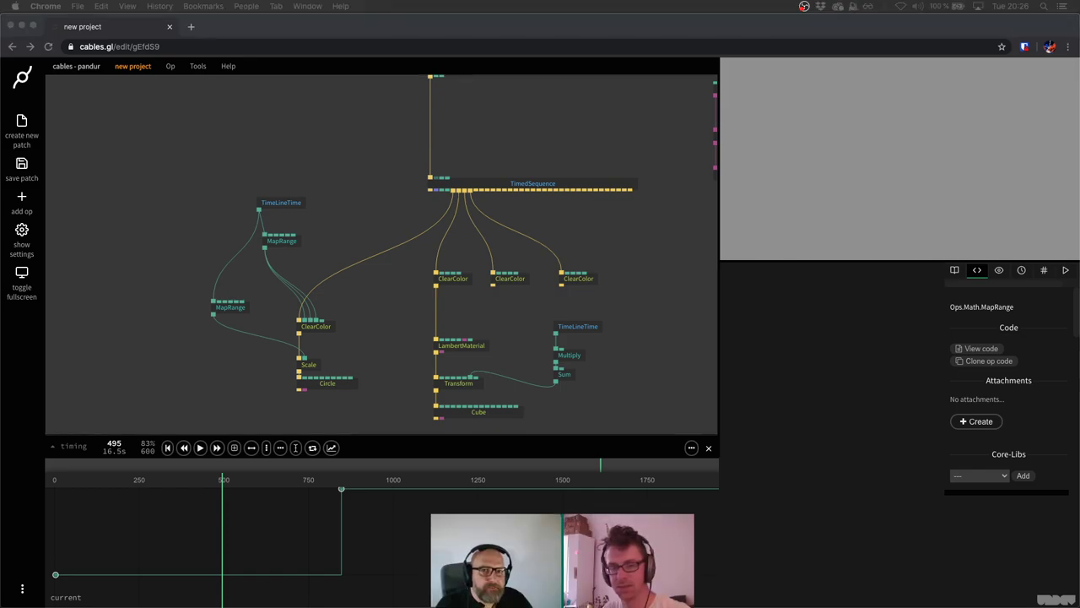
pyautogui.click(414, 355)
pyautogui.press('space')
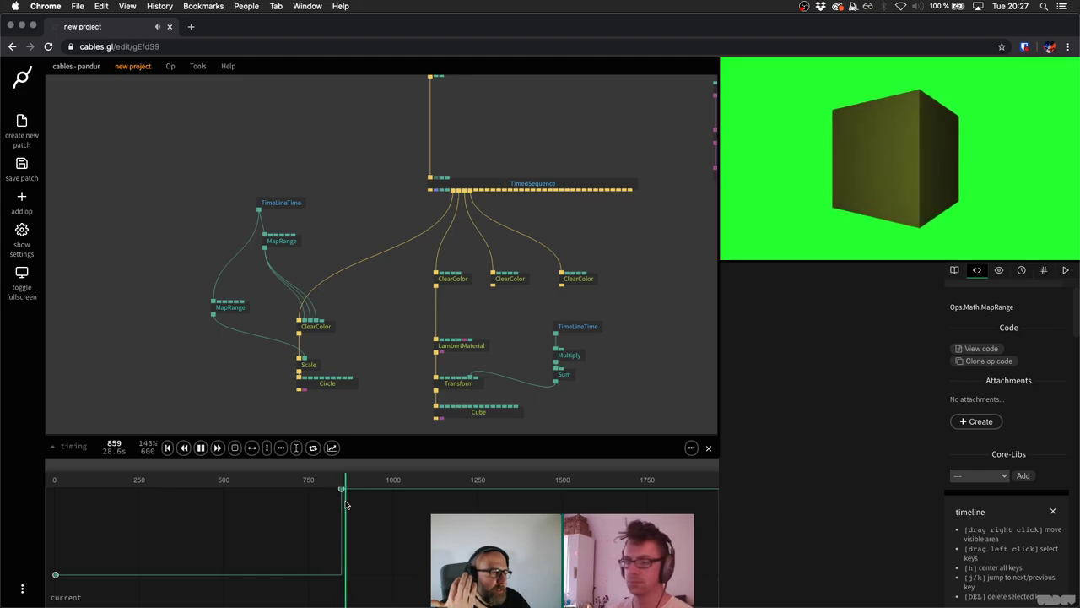
pyautogui.click(203, 479)
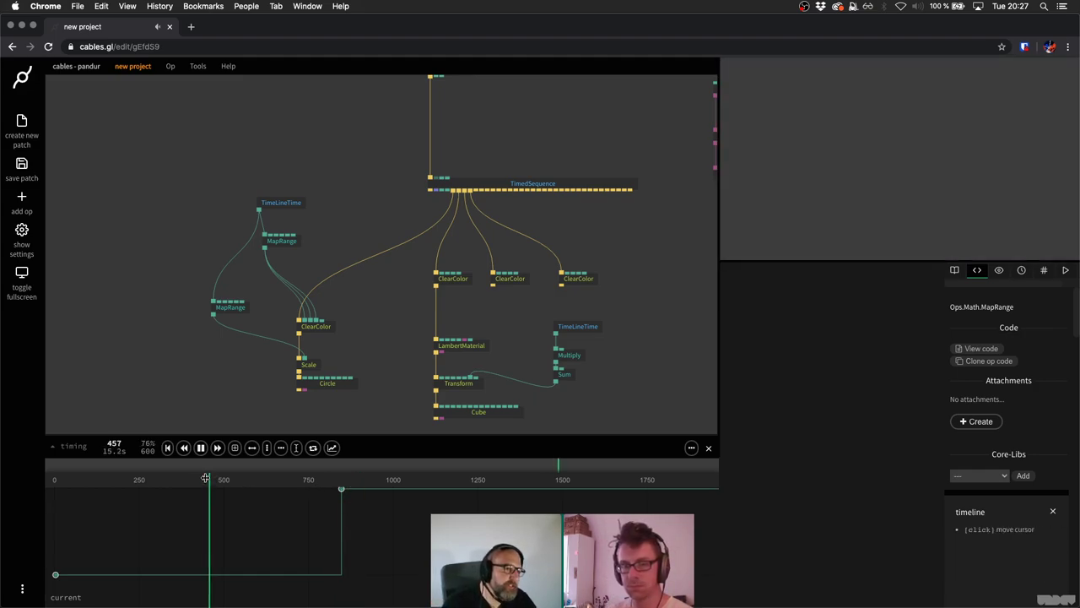
pyautogui.press('space')
pyautogui.click(298, 480)
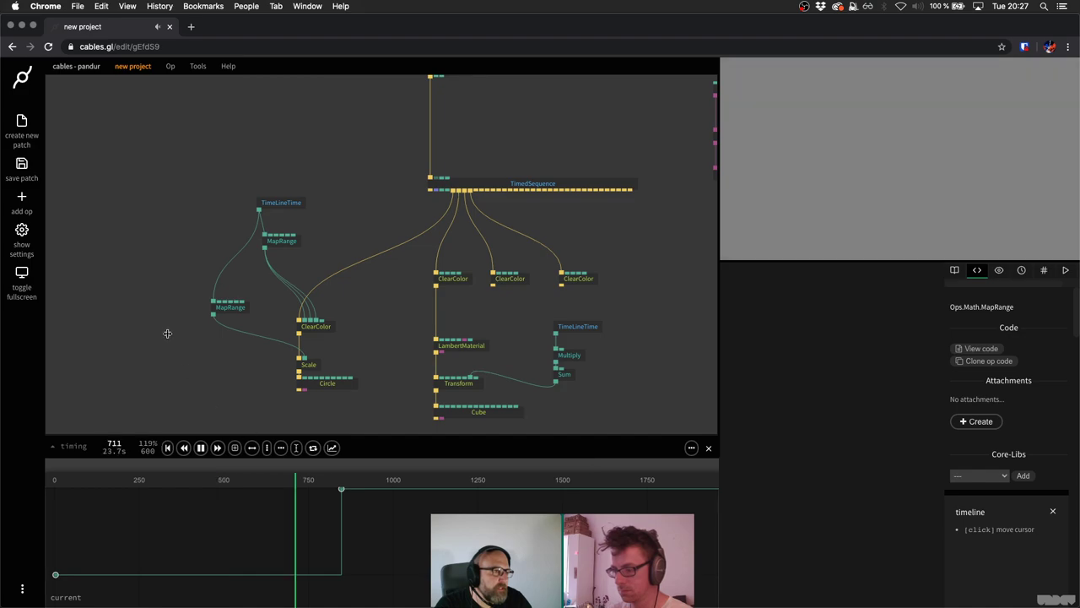
# Set the MapRange New Max to 2 and play the timeline to check the circle.
pyautogui.click(250, 308)
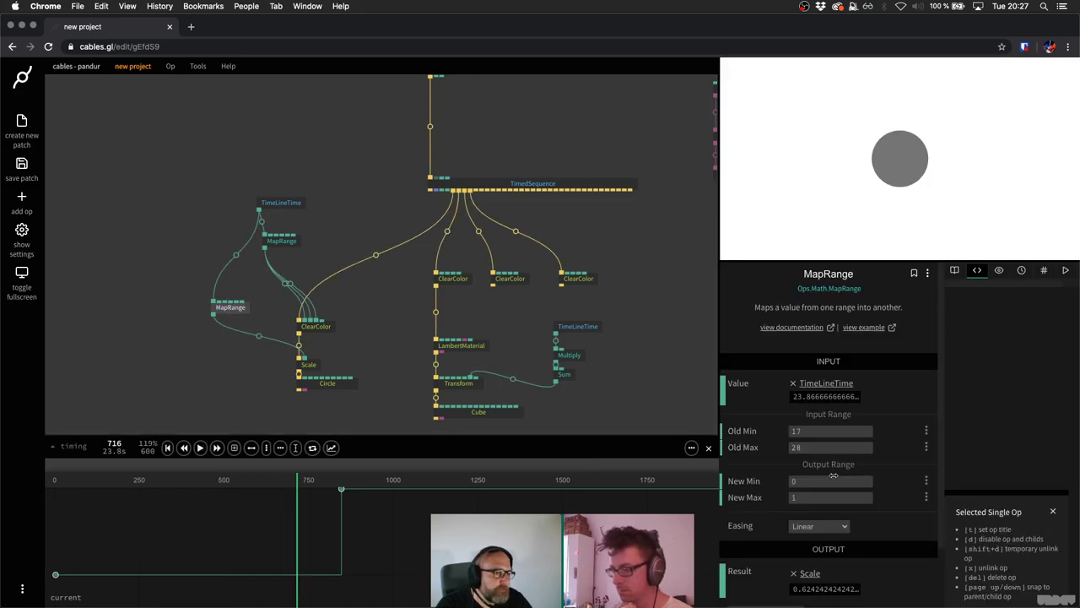
pyautogui.click(807, 496)
pyautogui.write('2')
pyautogui.click(248, 414)
pyautogui.press('space')
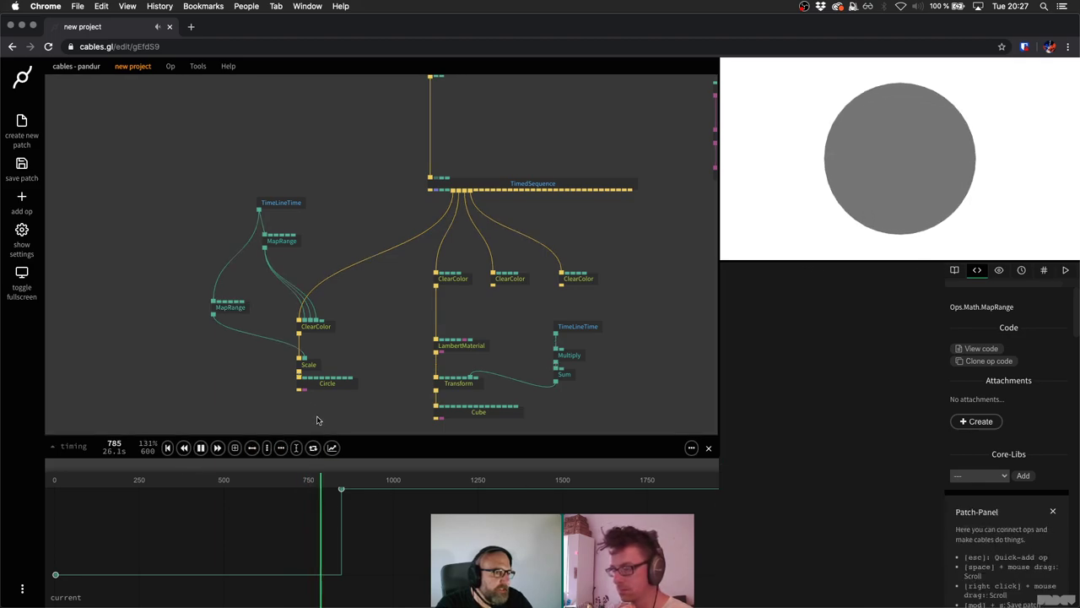
pyautogui.press('space')
# Raise MapRange New Max to 3, then 5.1, and replay from frame 404.
pyautogui.click(224, 305)
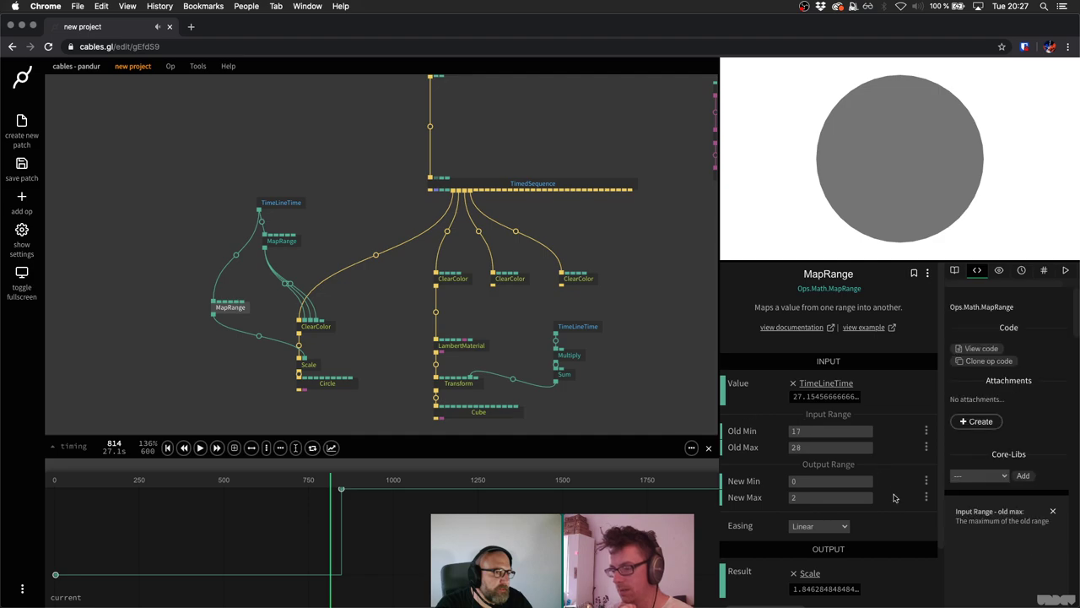
pyautogui.click(804, 498)
pyautogui.write('3')
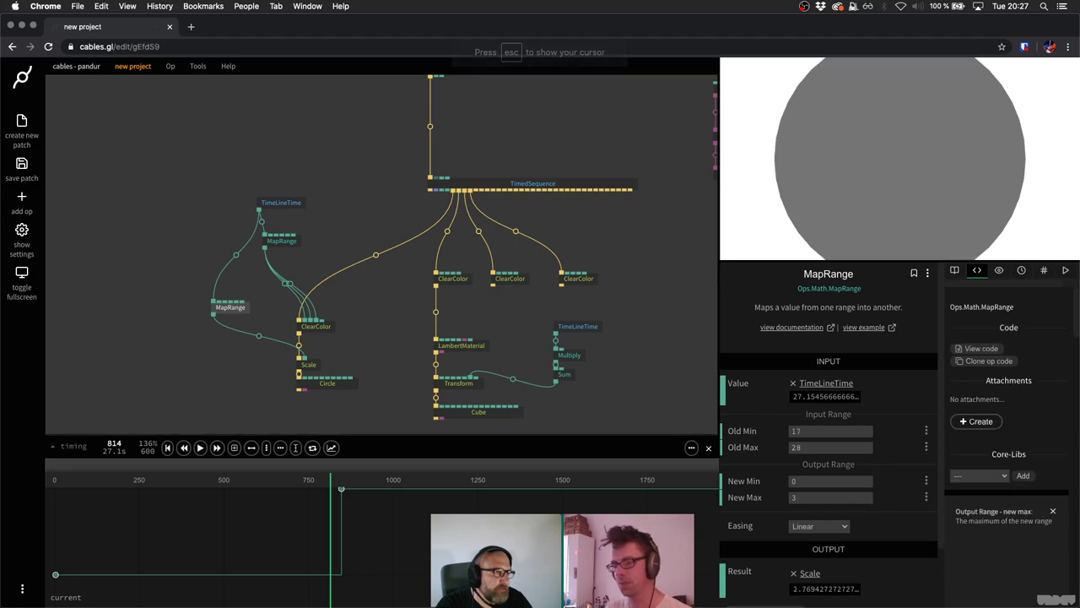
pyautogui.moveTo(841, 498); pyautogui.dragTo(899, 498)
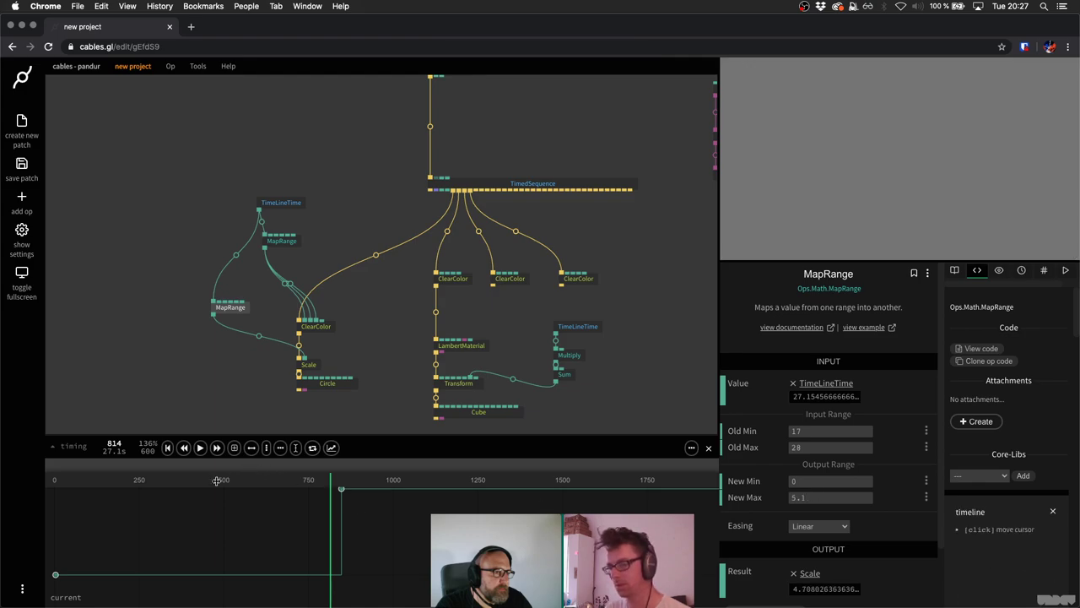
pyautogui.moveTo(217, 480); pyautogui.dragTo(191, 480)
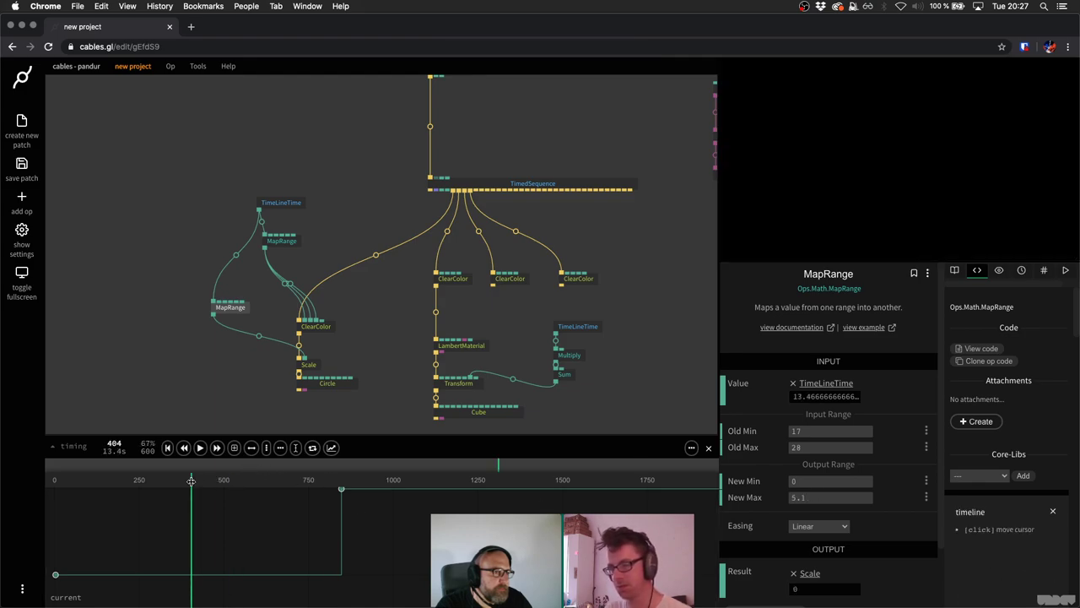
pyautogui.click(202, 376)
pyautogui.press('space')
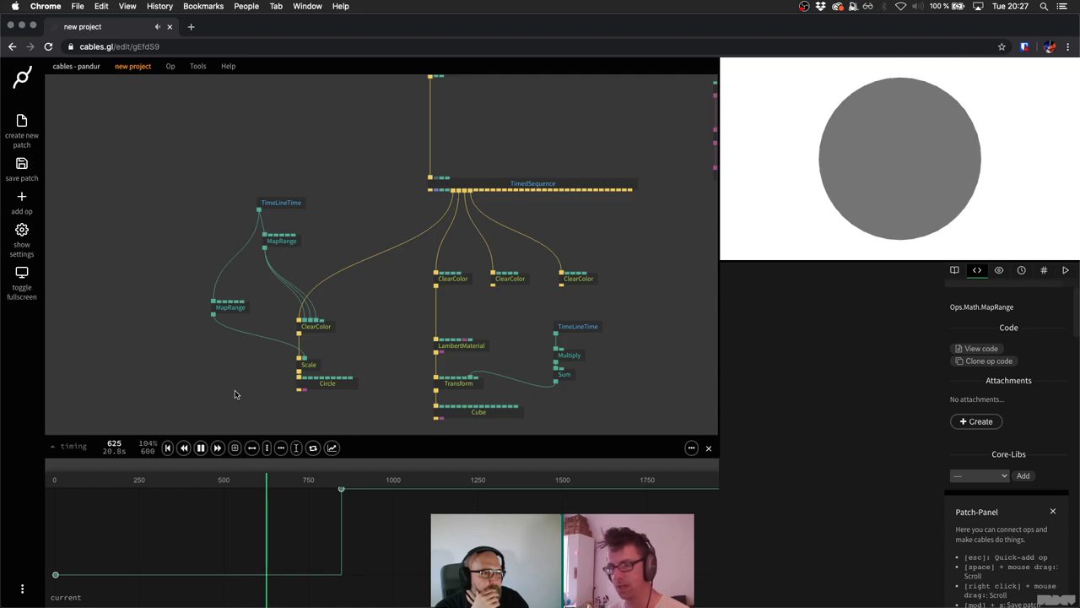
# Dismiss the stray op search and save the patch.
pyautogui.click(226, 304)
pyautogui.press('Escape')
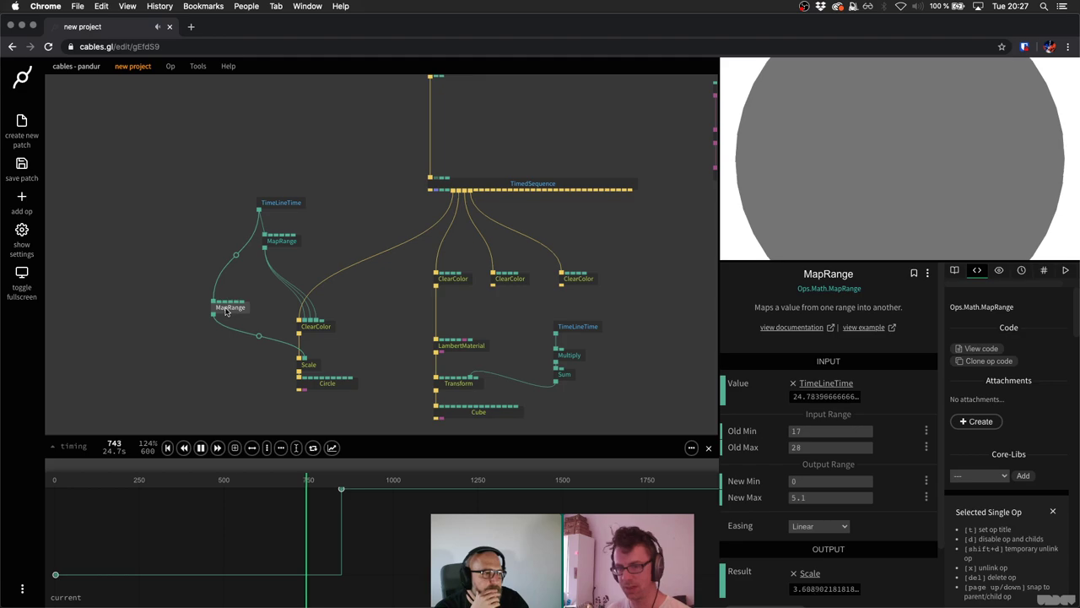
pyautogui.click(229, 367)
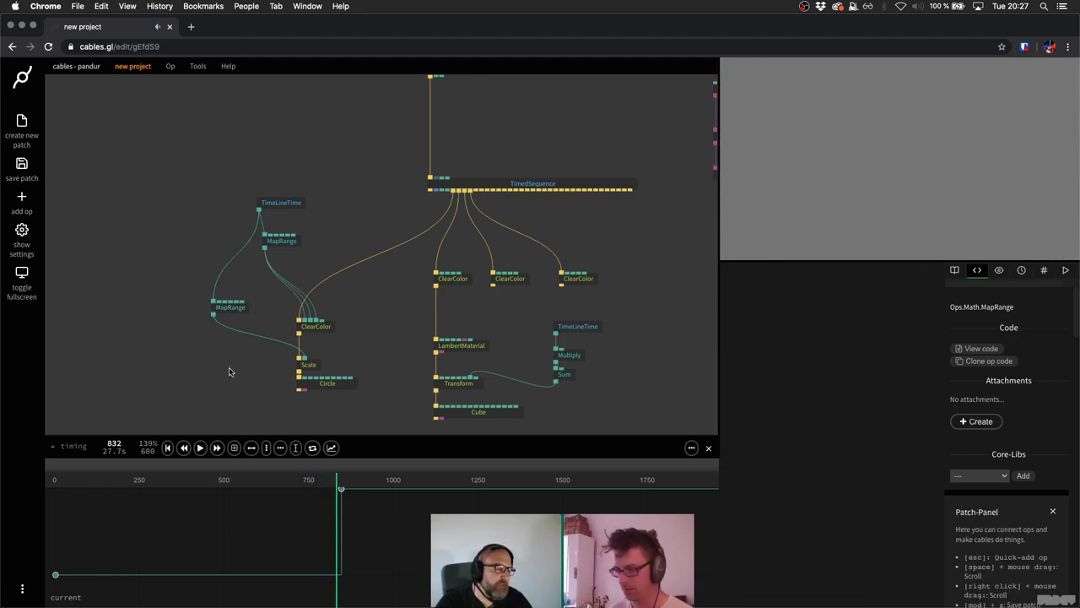
pyautogui.press('super+s')
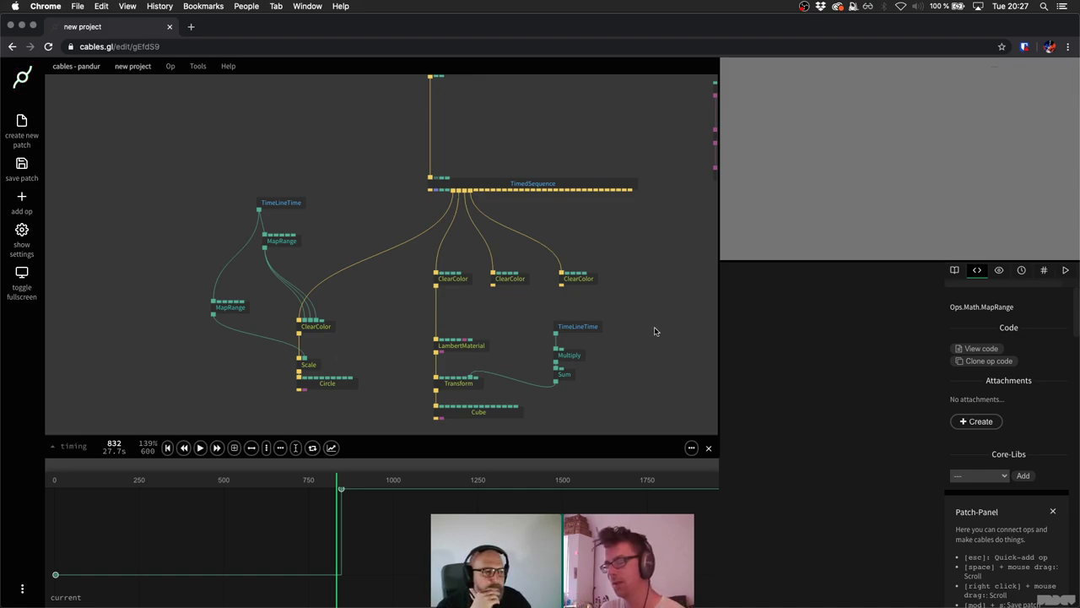
# Replay the intro, then box-select the TimeLineTime, MapRange, ClearColor, Scale and Circle ops.
pyautogui.moveTo(655, 331); pyautogui.dragTo(532, 318)
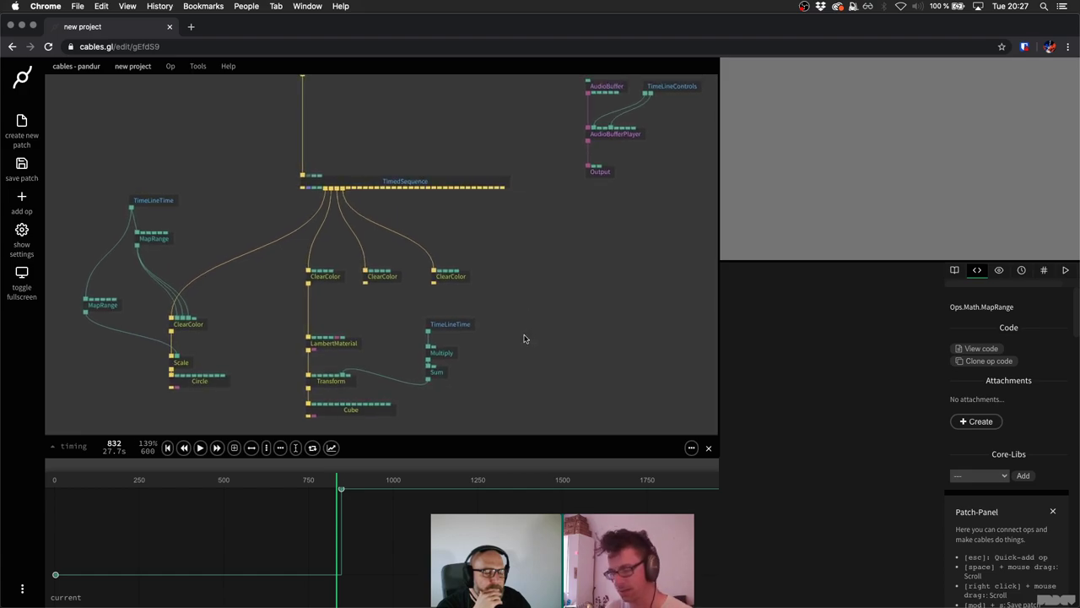
pyautogui.click(193, 479)
pyautogui.press('space')
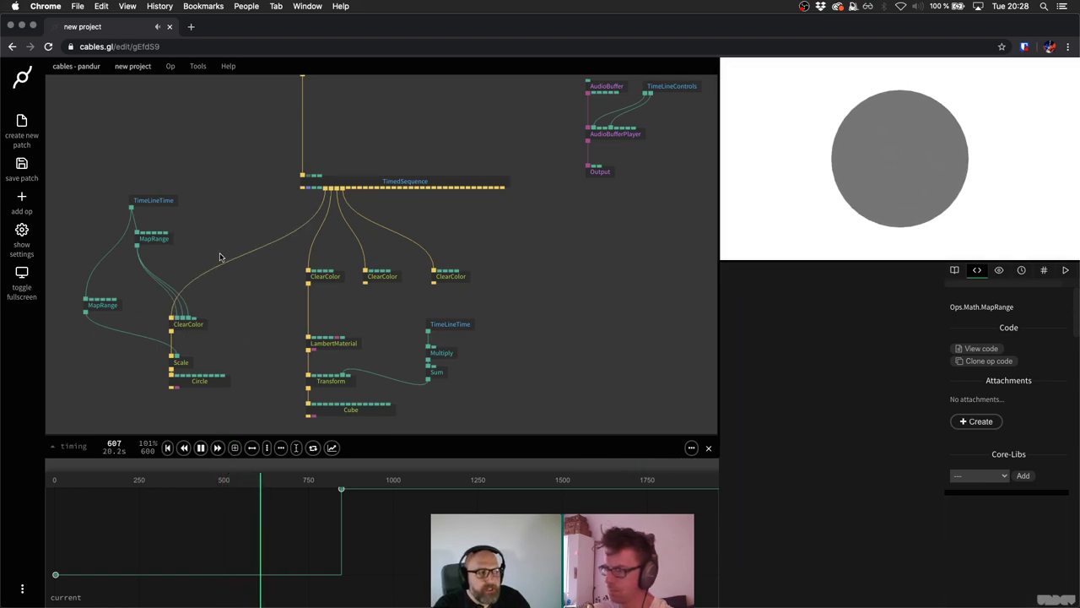
pyautogui.moveTo(225, 256); pyautogui.dragTo(262, 230)
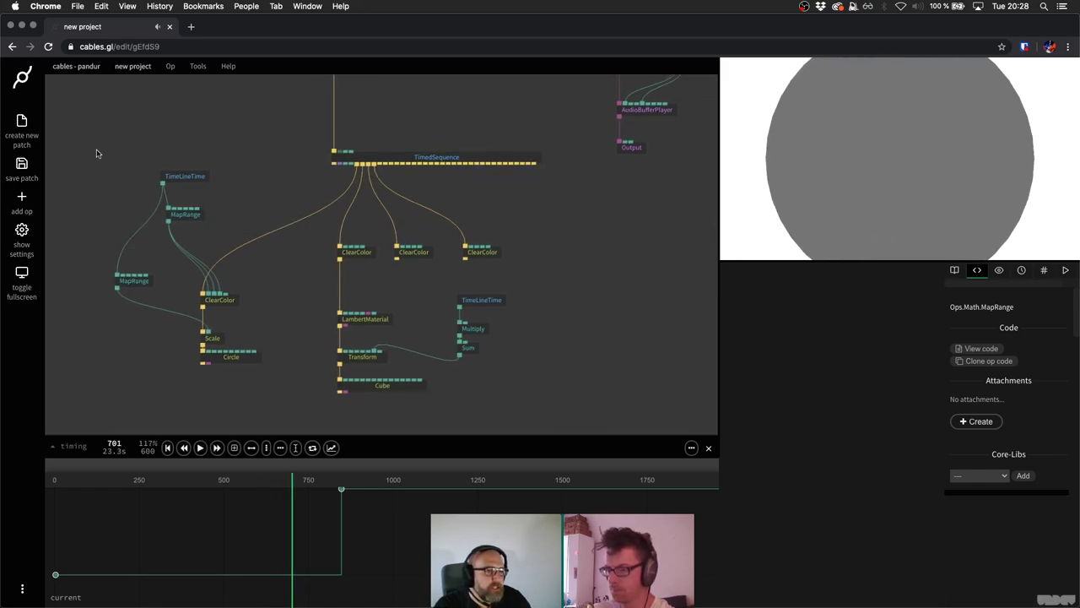
pyautogui.moveTo(84, 133); pyautogui.dragTo(277, 396)
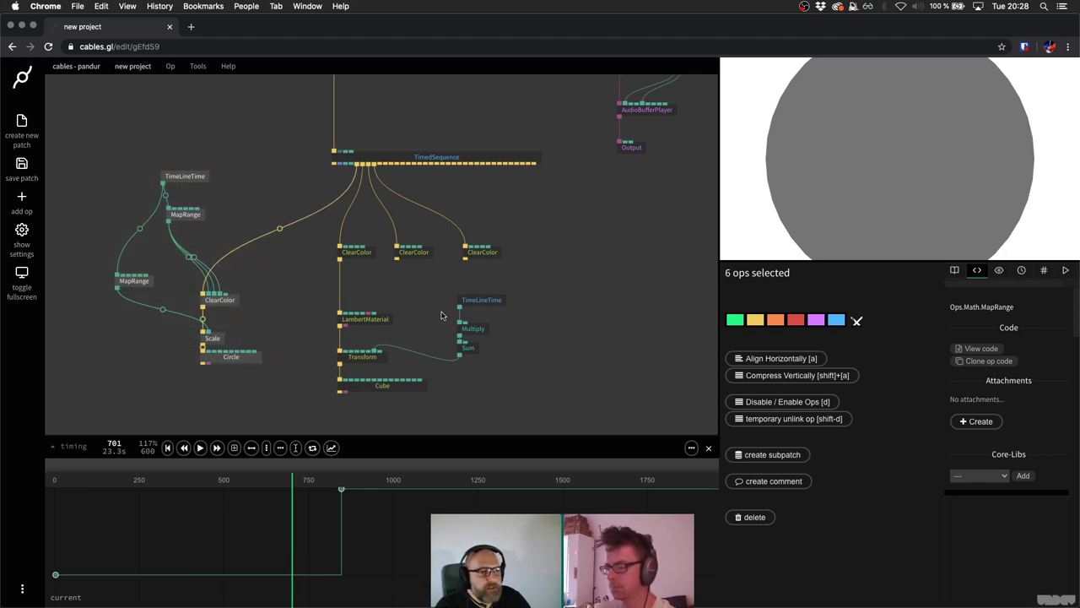
# Collapse the six circle intro ops into a new SubPatch op and step inside it.
pyautogui.moveTo(82, 127); pyautogui.dragTo(284, 396)
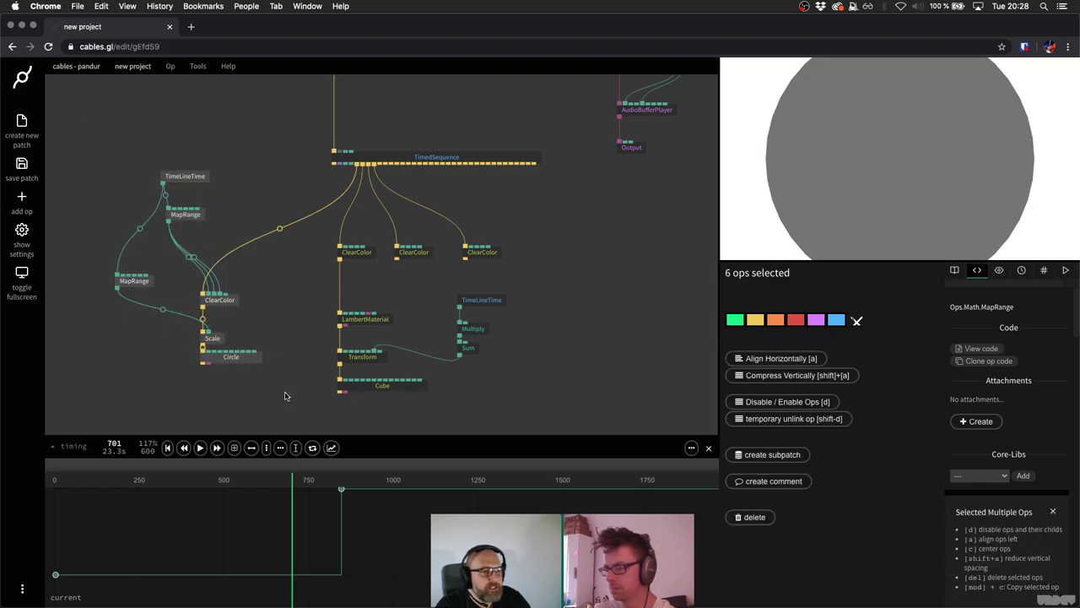
pyautogui.click(770, 456)
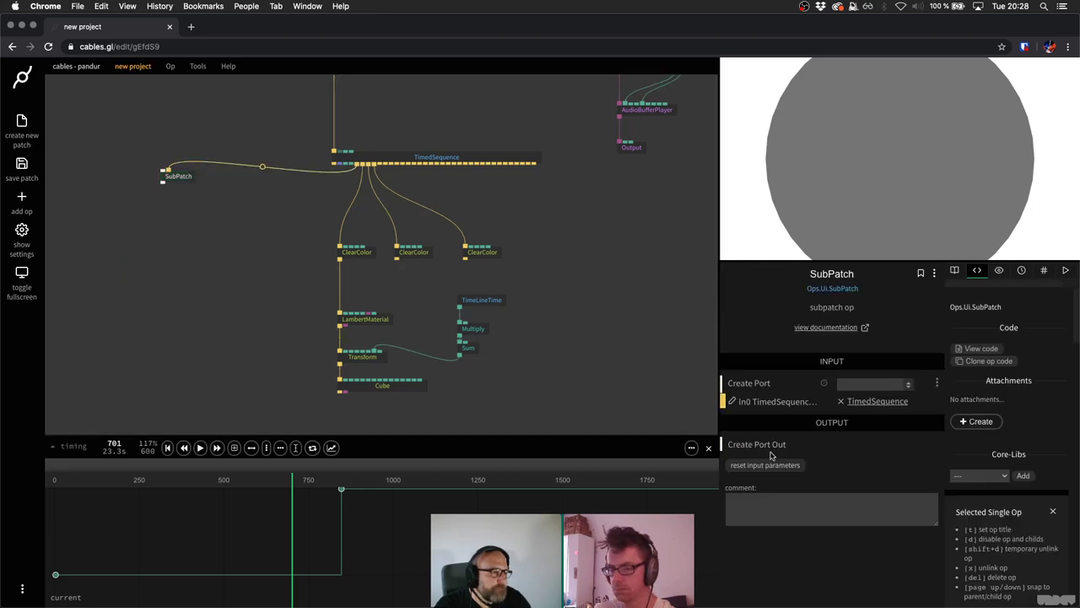
pyautogui.moveTo(182, 179); pyautogui.dragTo(239, 265)
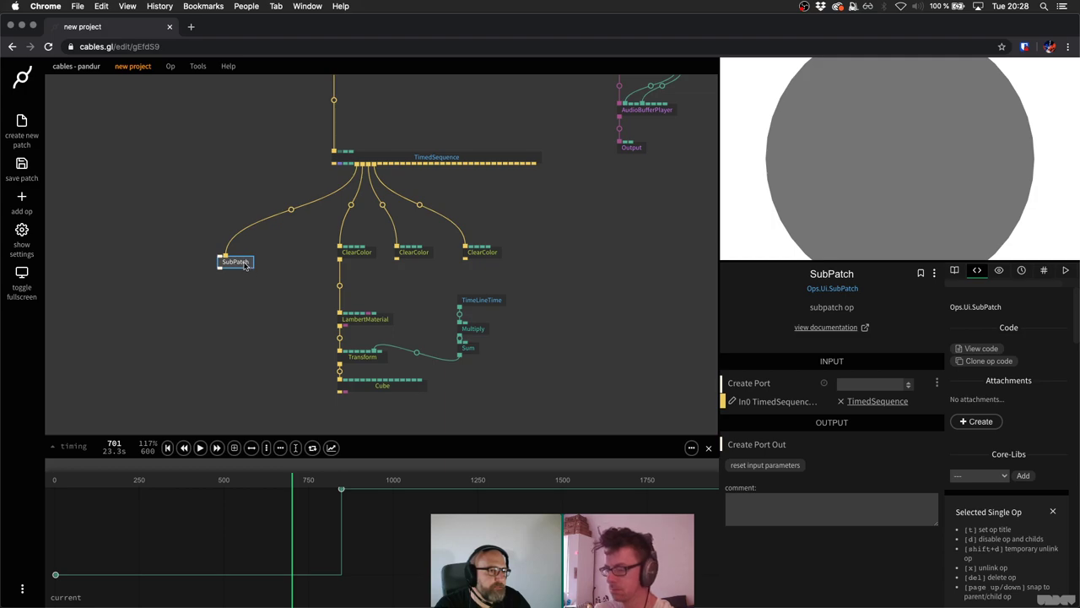
pyautogui.doubleClick(244, 265)
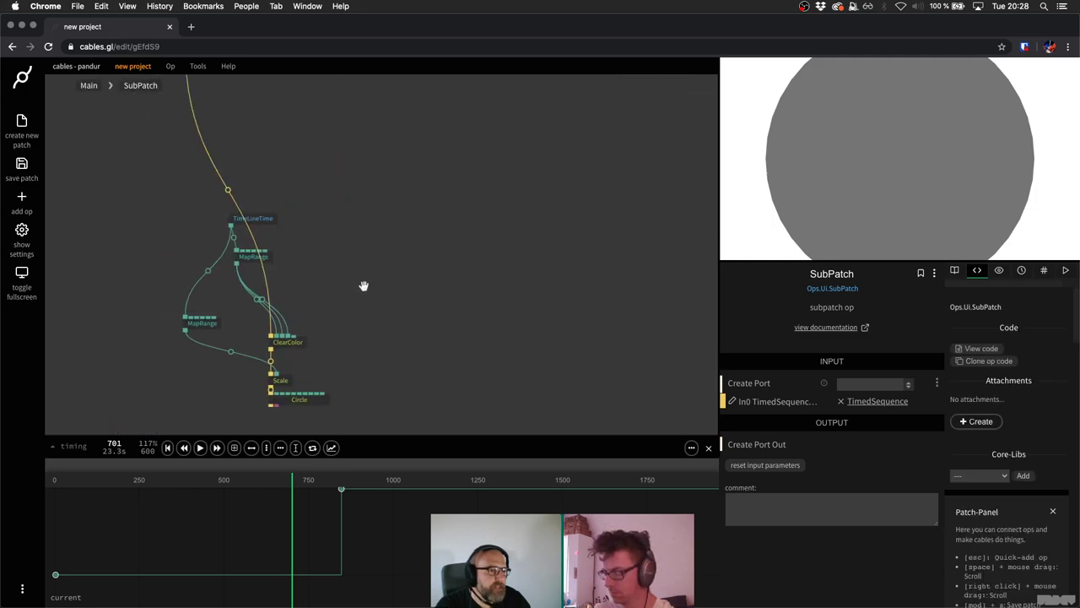
# Place PatchOutput and PatchInput near ClearColor, then align the SubPatch op in Main.
pyautogui.moveTo(287, 387); pyautogui.dragTo(405, 229)
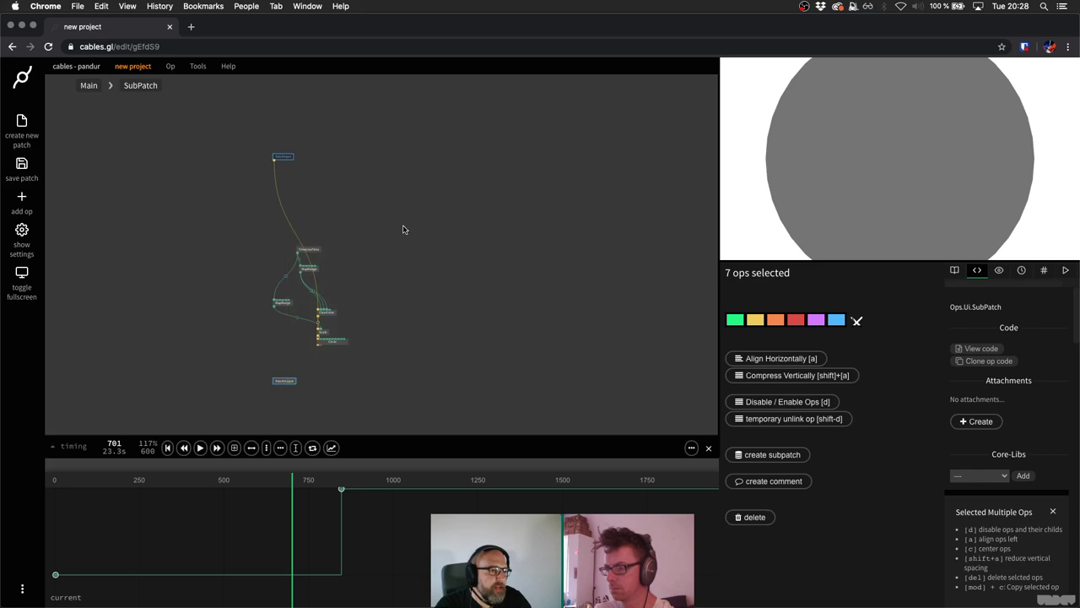
pyautogui.click(282, 386)
pyautogui.moveTo(284, 380); pyautogui.dragTo(387, 208)
pyautogui.scroll(4, 268, 255)
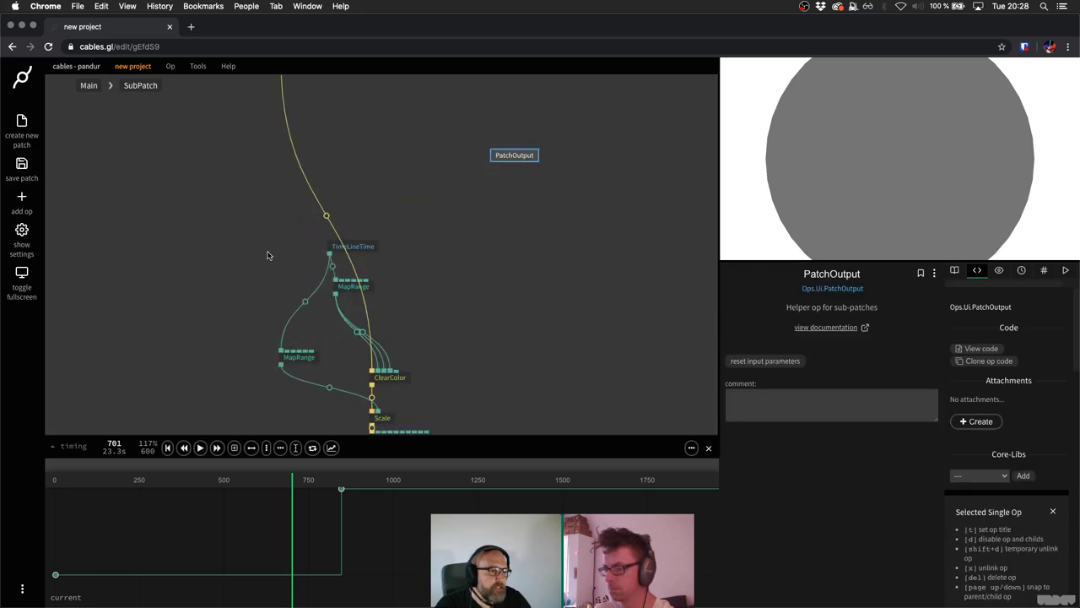
pyautogui.scroll(3, 338, 156)
pyautogui.moveTo(268, 145); pyautogui.dragTo(378, 315)
pyautogui.scroll(-5, 397, 262)
pyautogui.moveTo(308, 160); pyautogui.dragTo(314, 211)
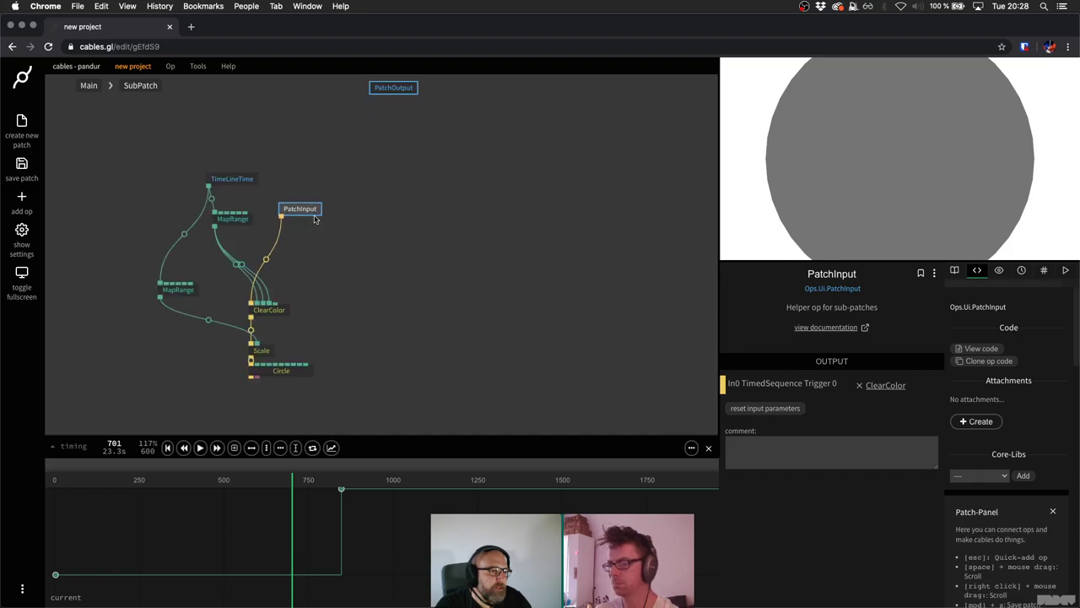
pyautogui.click(88, 86)
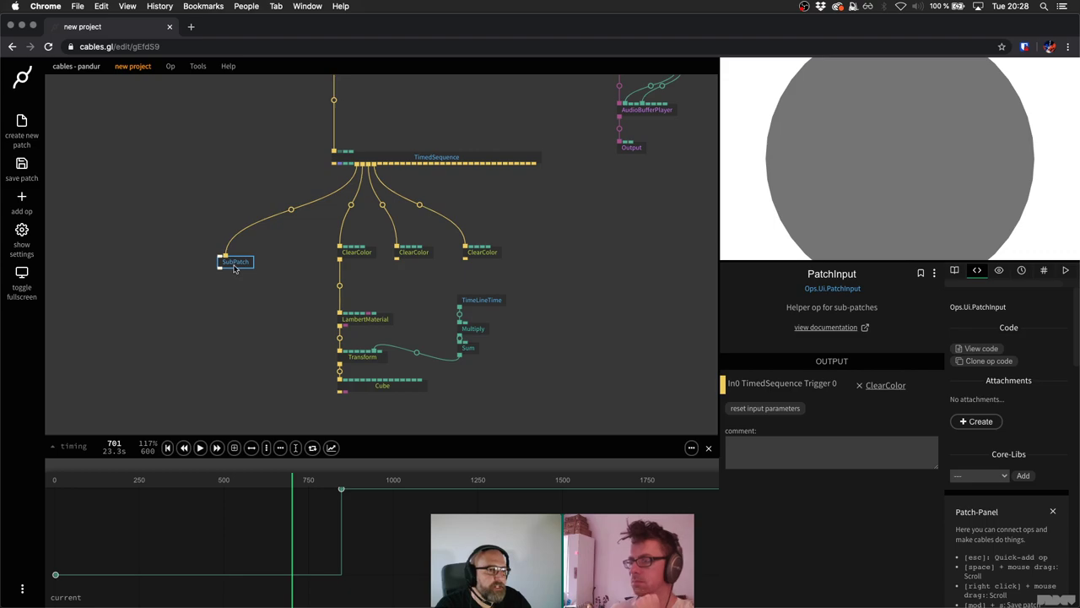
pyautogui.moveTo(235, 269); pyautogui.dragTo(247, 258)
# Rename the subpatch op to INTRO.
pyautogui.click(854, 275)
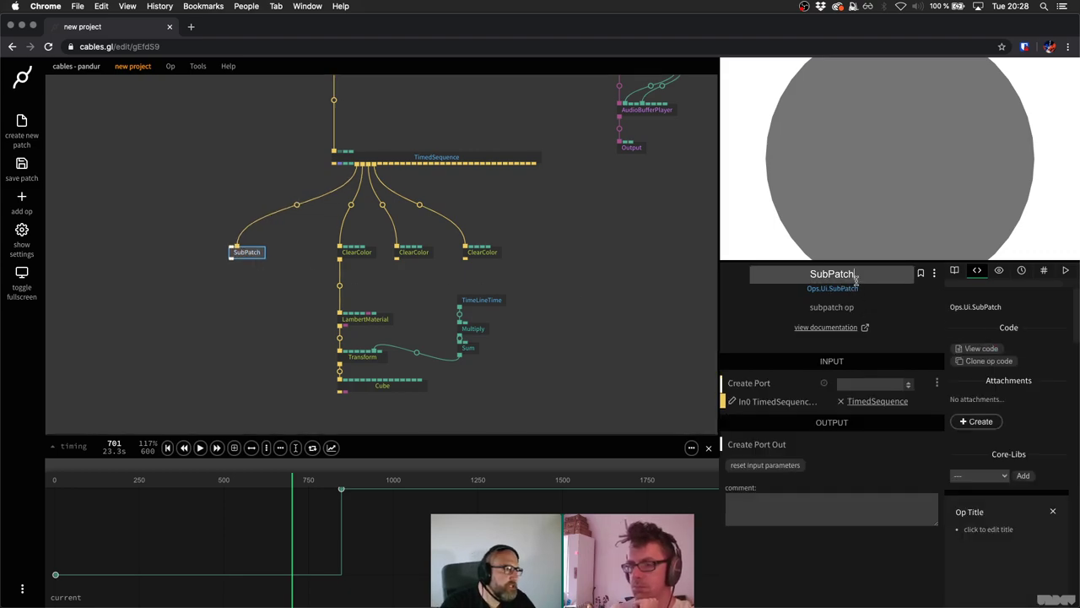
pyautogui.write('INTRO')
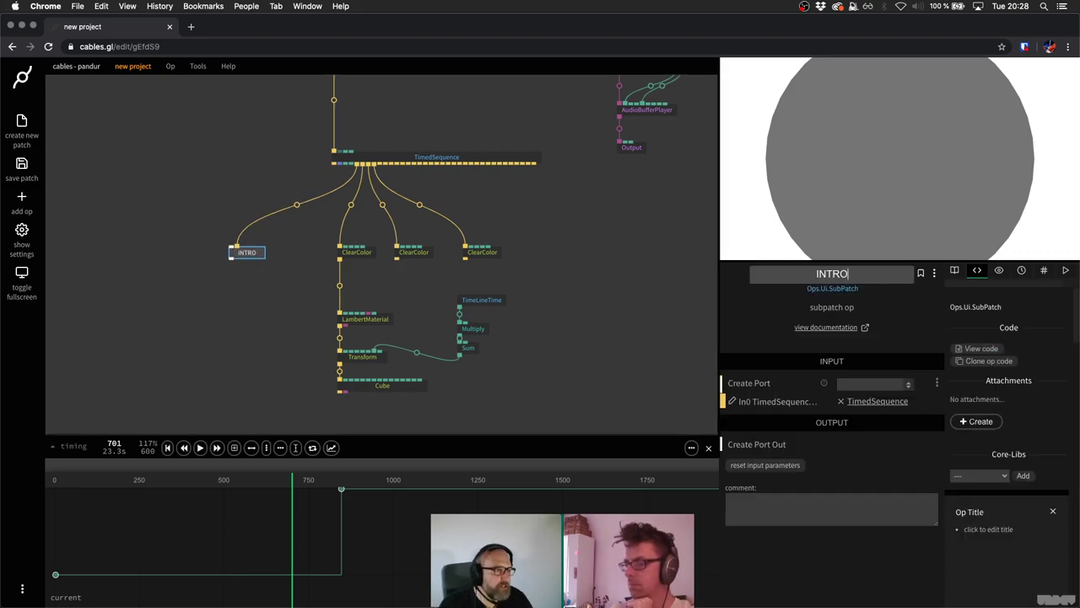
pyautogui.press('Return')
pyautogui.click(295, 268)
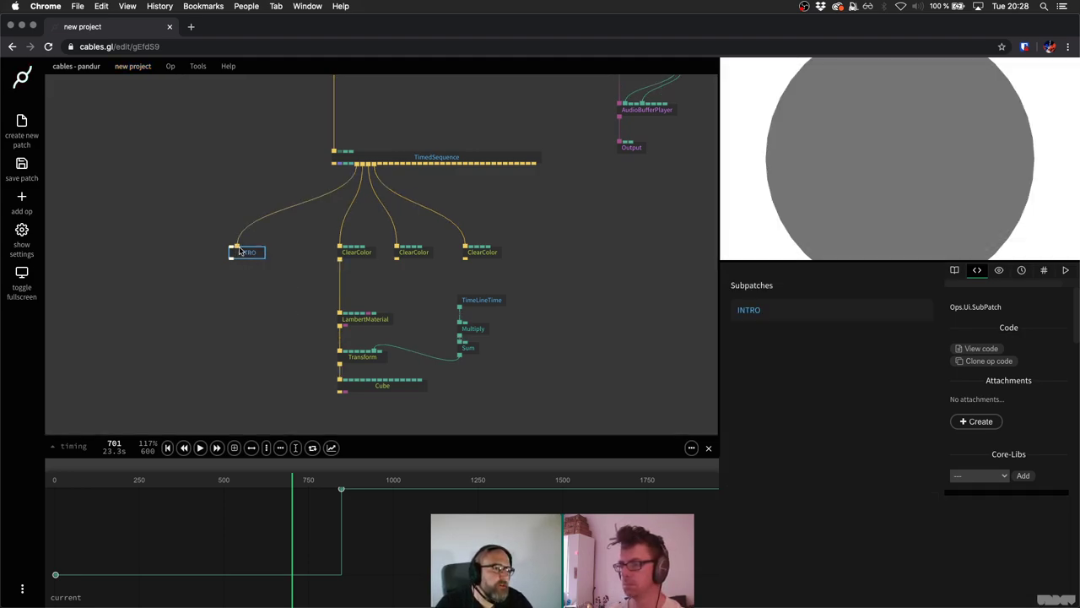
# Pan across the canvas and peek inside the INTRO subpatch before returning to Main.
pyautogui.moveTo(284, 230); pyautogui.dragTo(125, 217)
pyautogui.moveTo(452, 264); pyautogui.dragTo(562, 233)
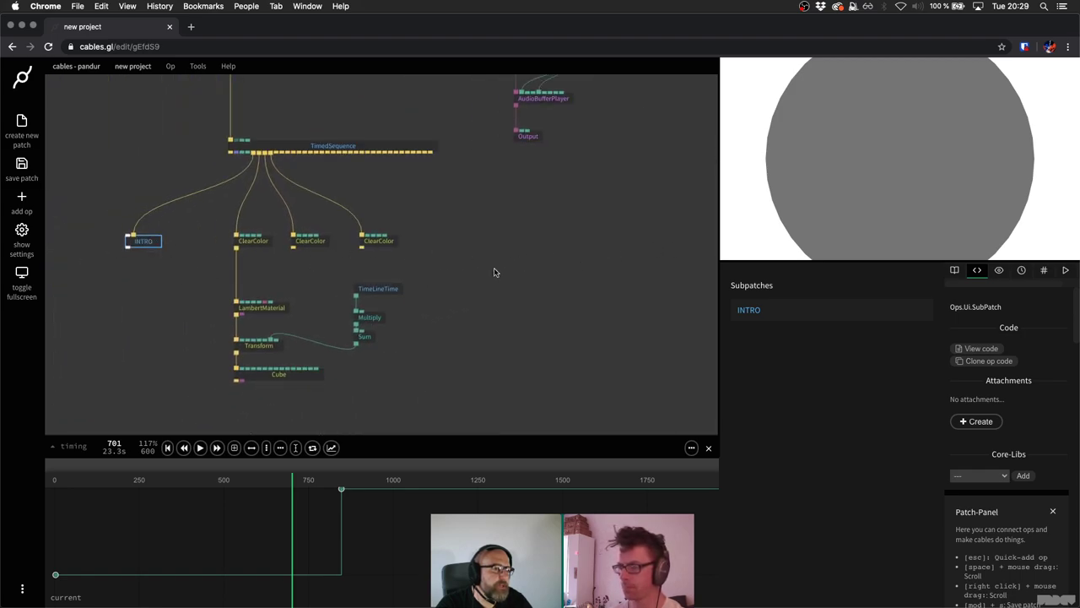
pyautogui.hscroll(2, 495, 273)
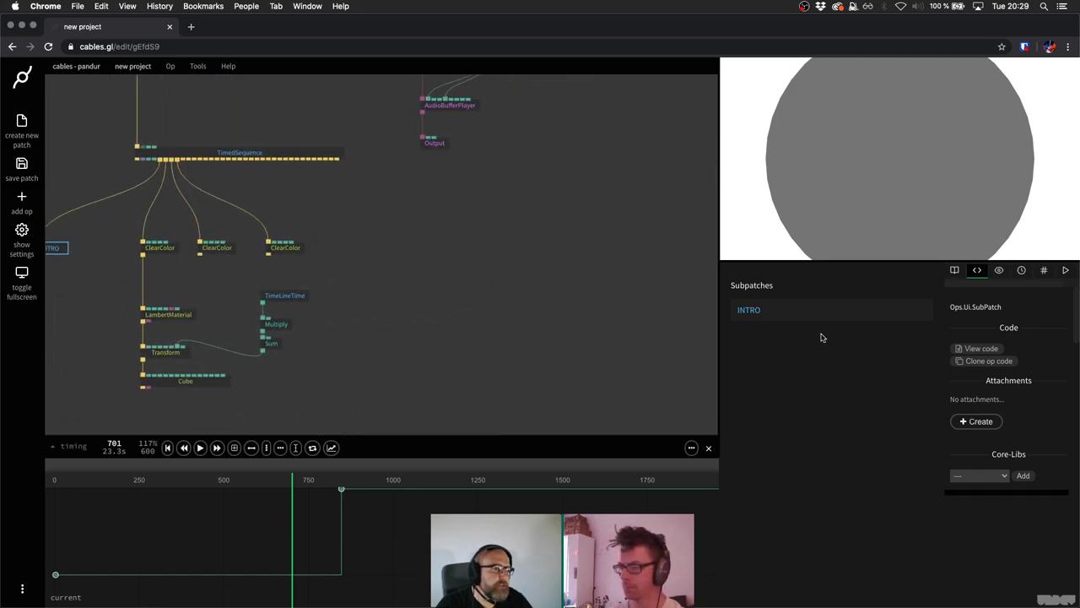
pyautogui.click(771, 311)
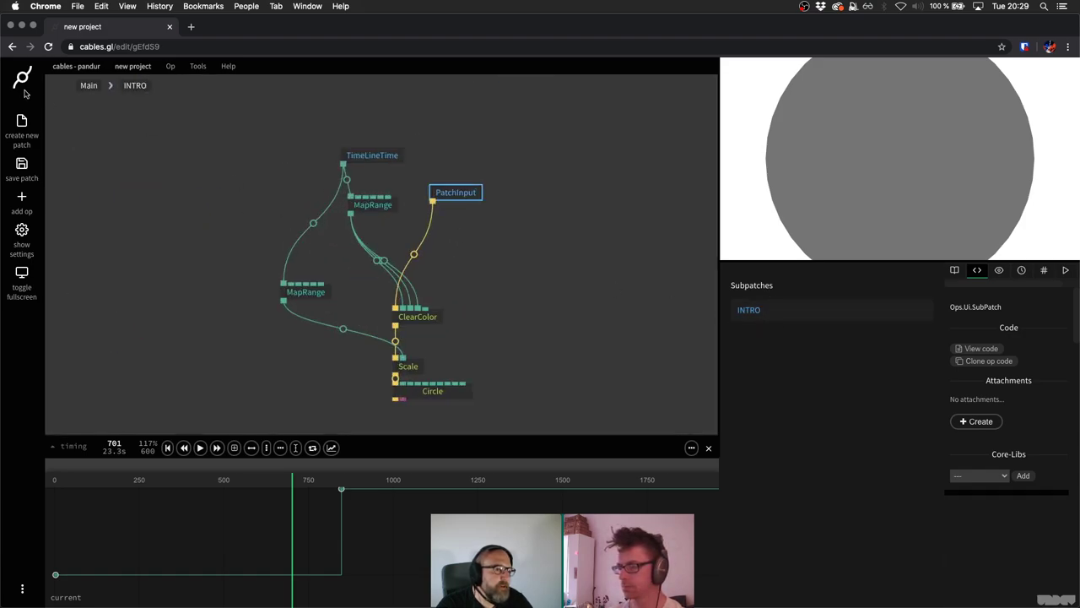
pyautogui.click(89, 86)
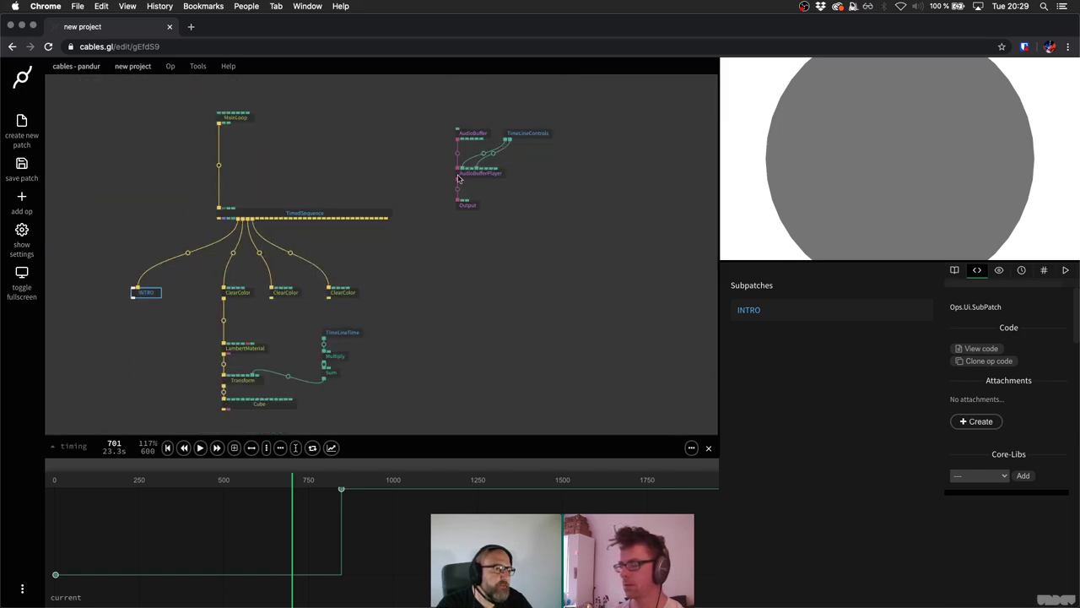
pyautogui.scroll(-3, 433, 300)
# Compress TimeLineTime, Multiply and Sum vertically with Shift+A and save the patch.
pyautogui.moveTo(217, 267)
pyautogui.mouseDown()
pyautogui.moveTo(423, 365)
pyautogui.moveTo(215, 273)
pyautogui.mouseUp()
pyautogui.click(215, 273)
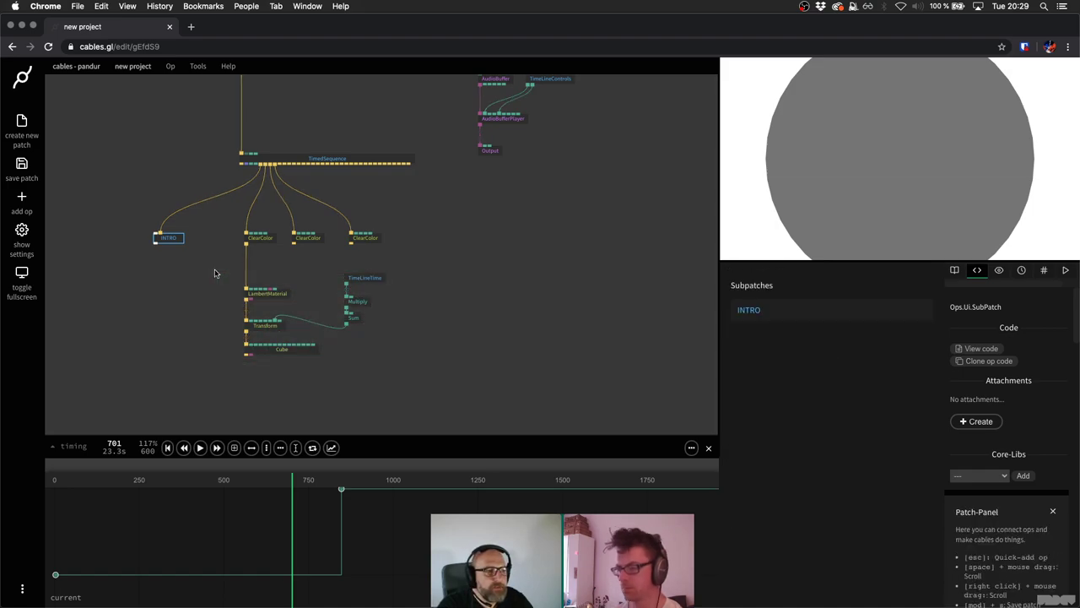
pyautogui.moveTo(322, 262); pyautogui.dragTo(401, 337)
pyautogui.hotkey('shift', 'a')
pyautogui.click(402, 325)
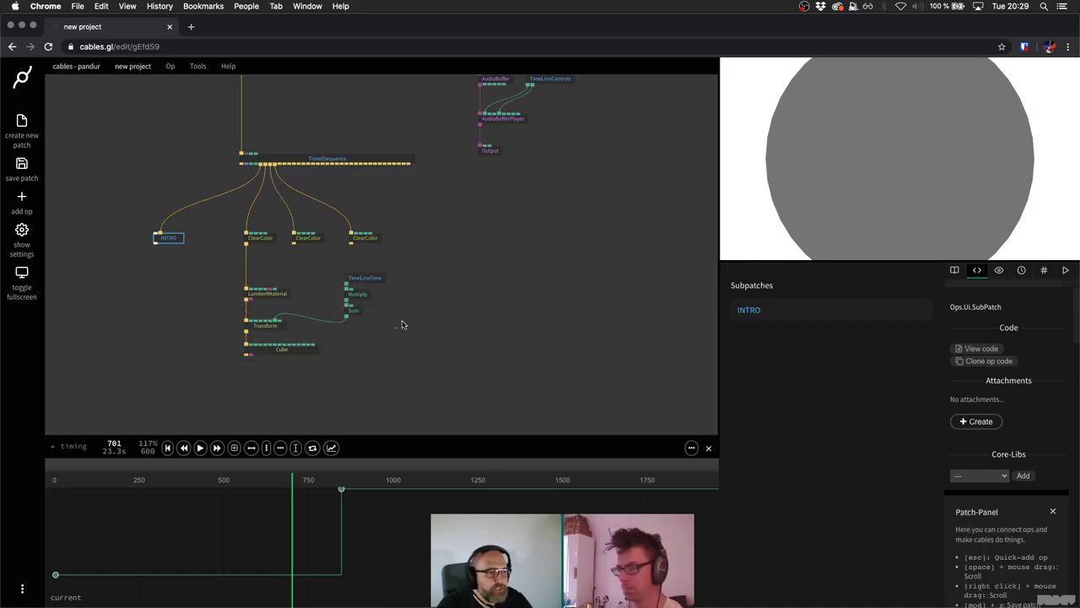
pyautogui.press('super+s')
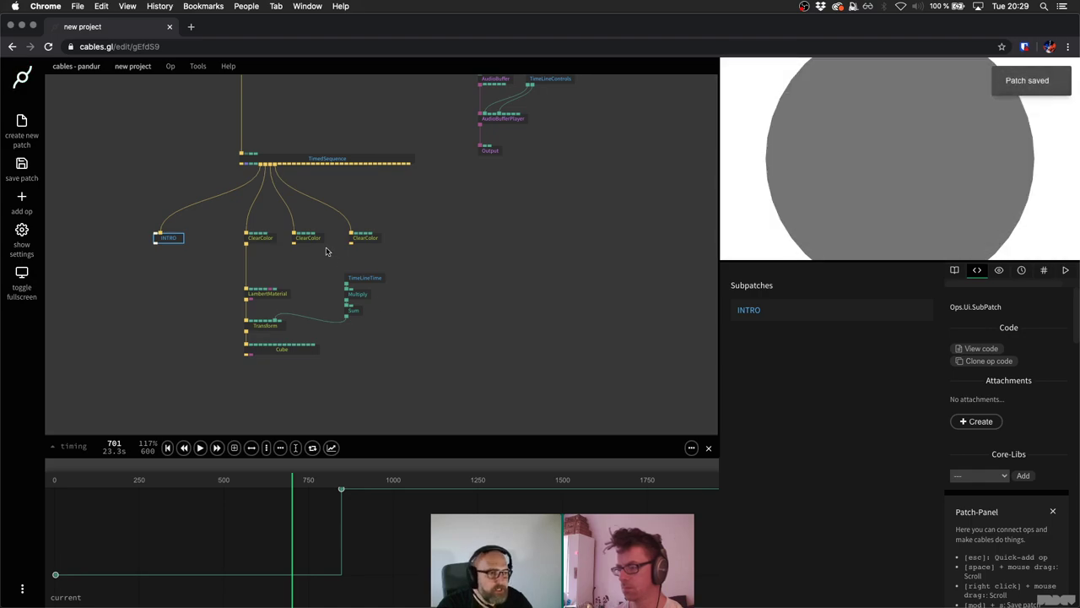
# Select the two right-hand ClearColor ops and move them further right.
pyautogui.moveTo(295, 225); pyautogui.dragTo(395, 243)
pyautogui.click(465, 279)
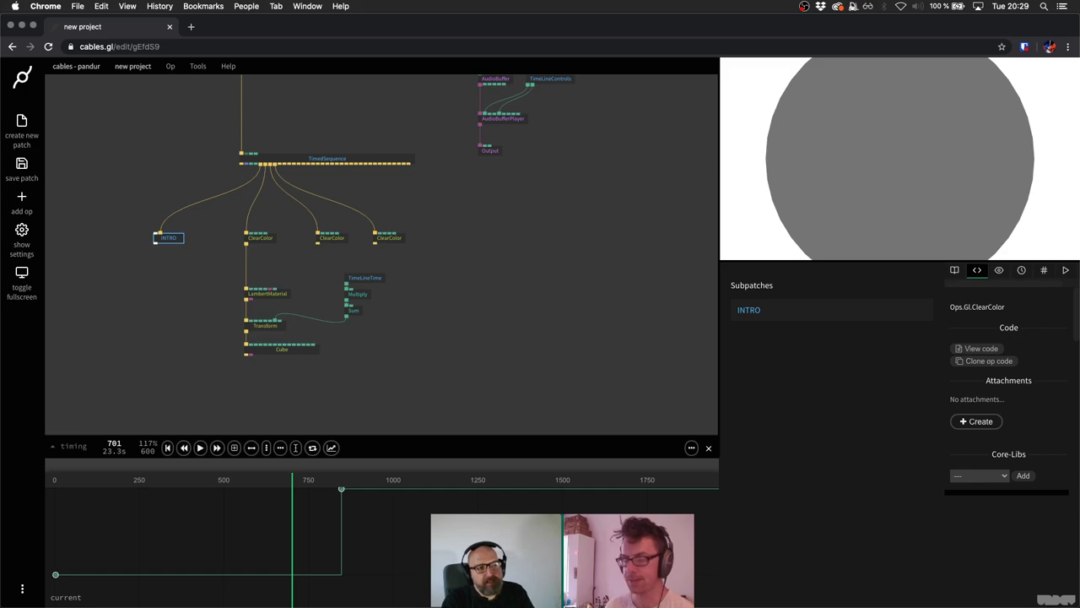
# Load cables.gl in a new browser tab and scroll through the home page.
pyautogui.click(190, 26)
pyautogui.write('cables.gl')
pyautogui.press('Return')
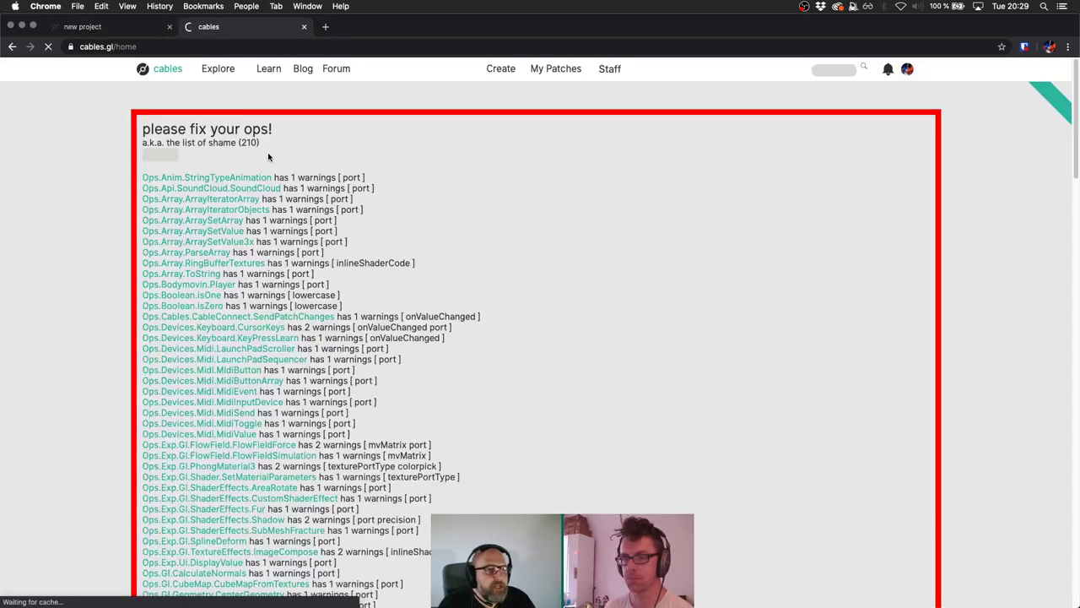
pyautogui.scroll(-4, 257, 239)
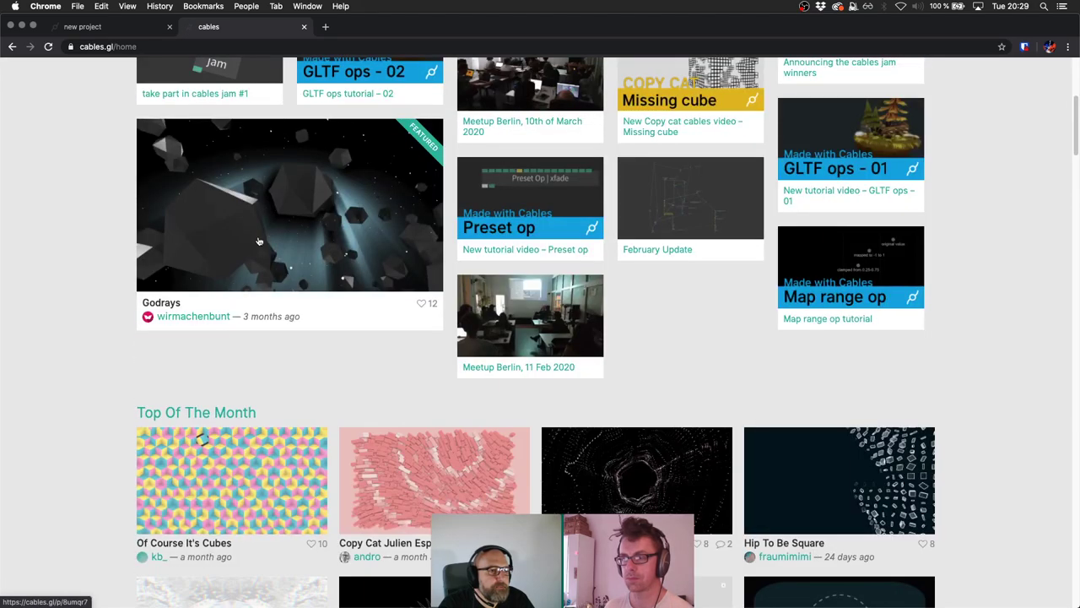
pyautogui.scroll(-5, 564, 494)
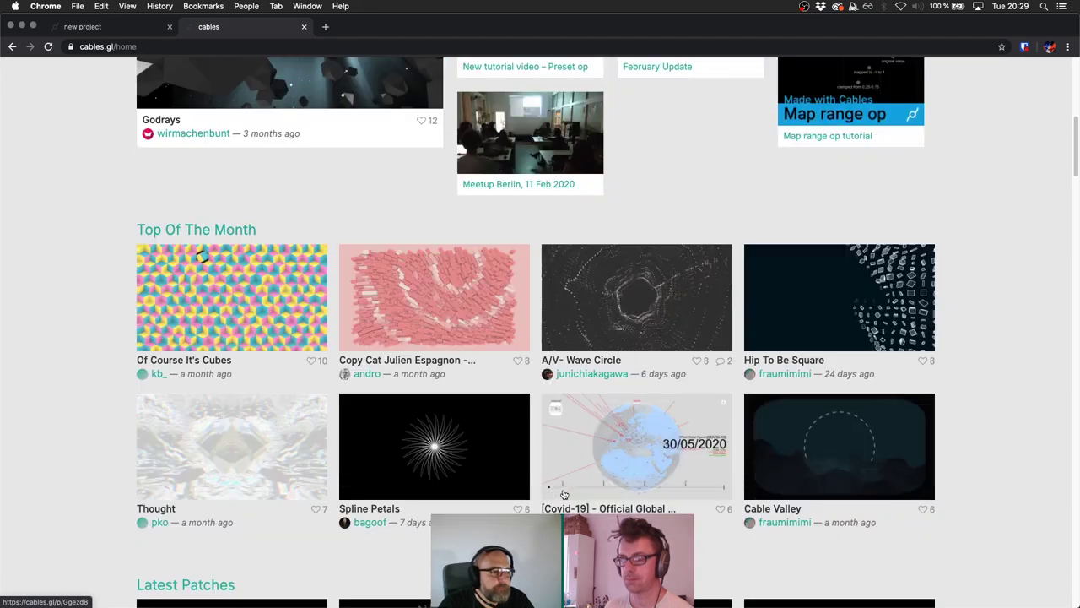
pyautogui.scroll(-4, 564, 495)
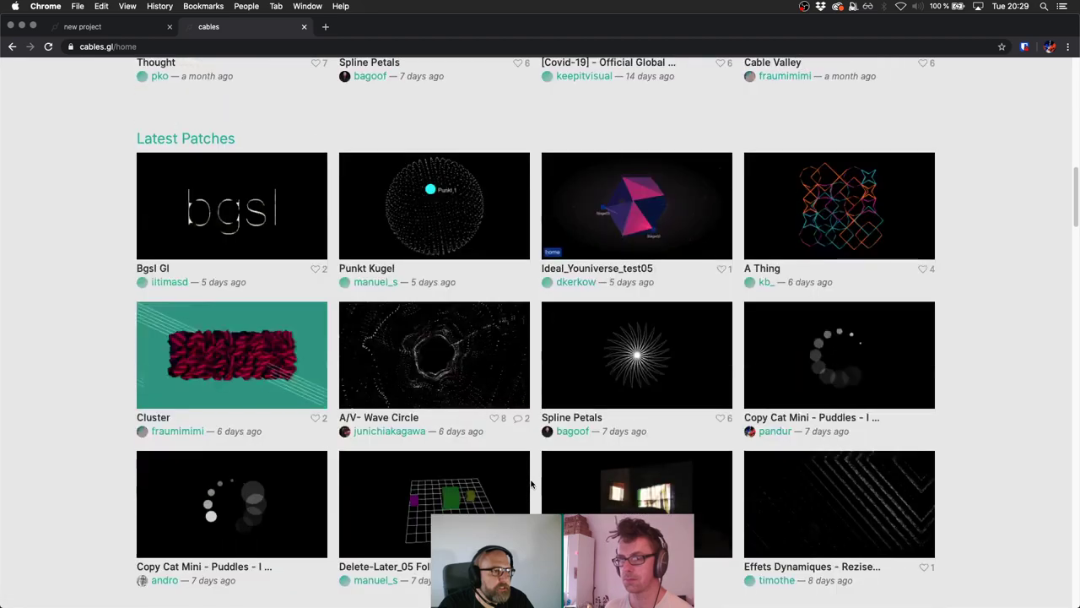
pyautogui.scroll(9, 531, 483)
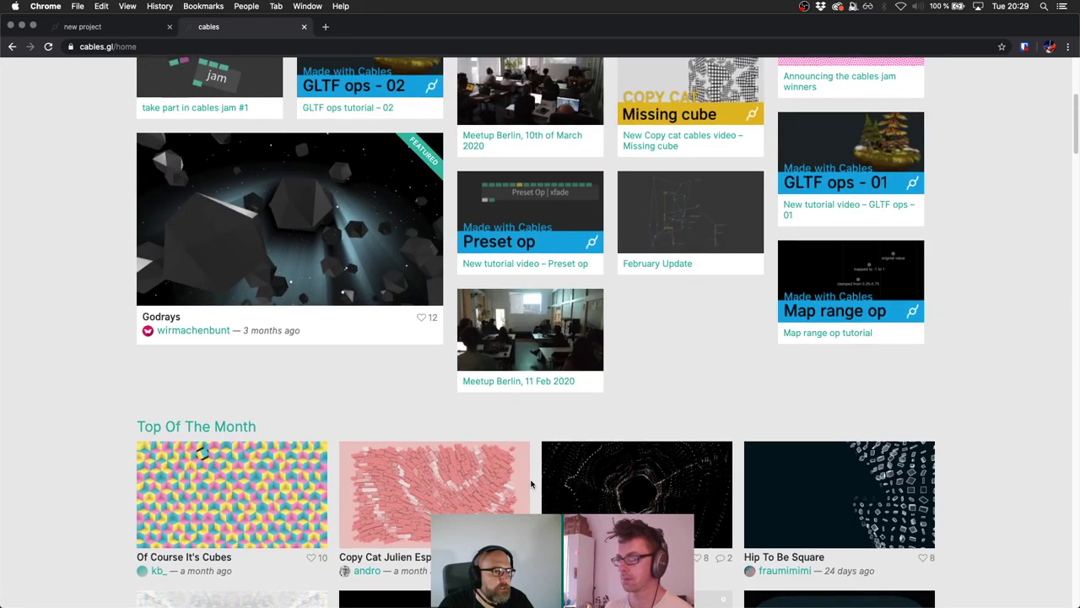
pyautogui.scroll(-6, 531, 483)
pyautogui.scroll(2, 530, 483)
pyautogui.scroll(-3, 531, 483)
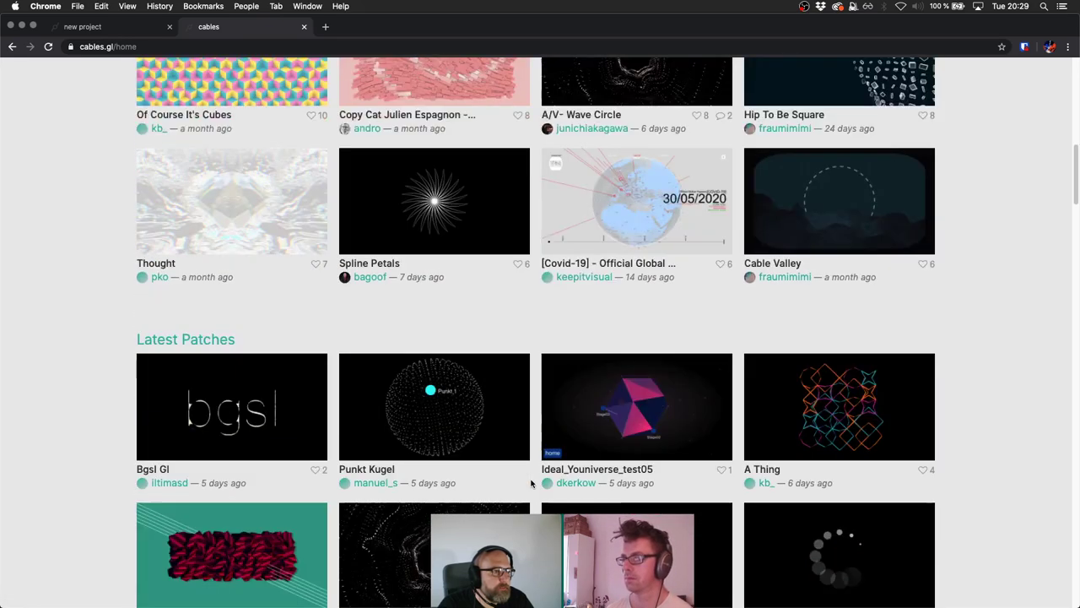
pyautogui.scroll(-4, 531, 483)
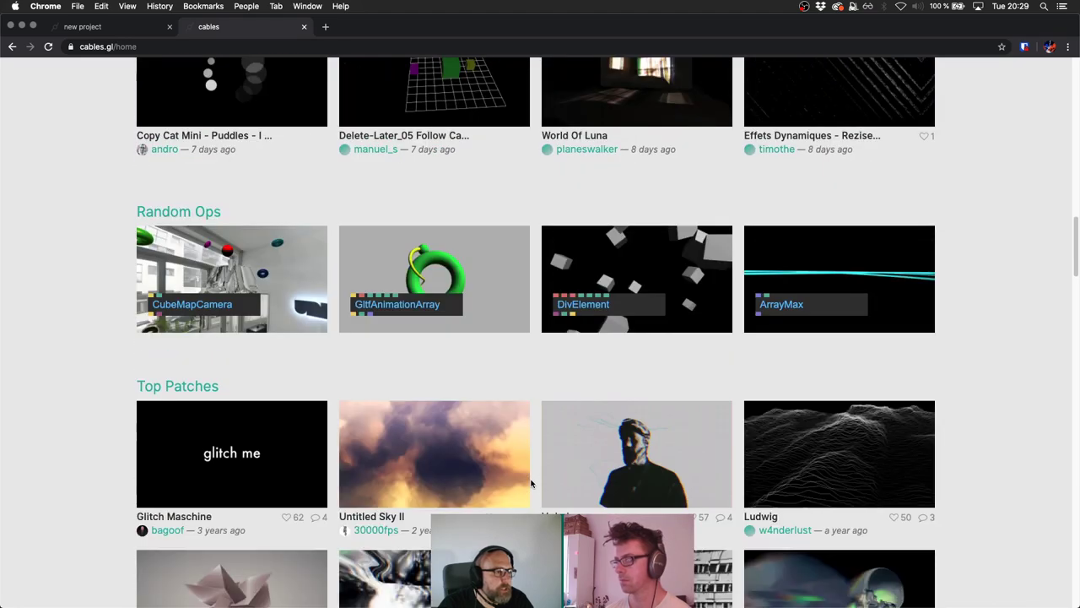
# Start a find-in-page search for 'hannel', cancel it, and keep scrolling the page.
pyautogui.press('super+f')
pyautogui.write('hannel')
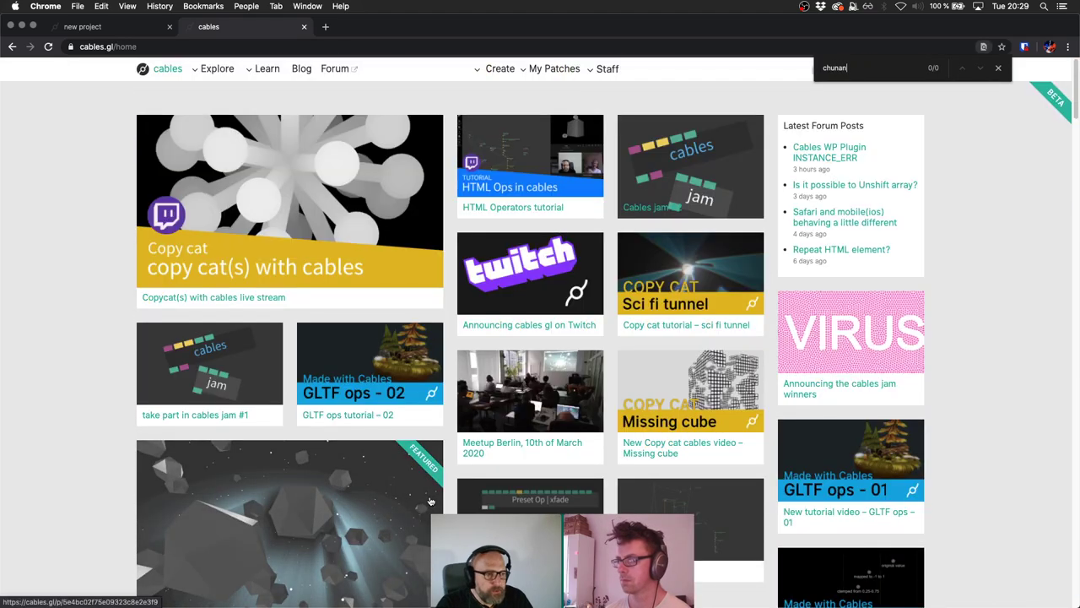
pyautogui.press('super+z')
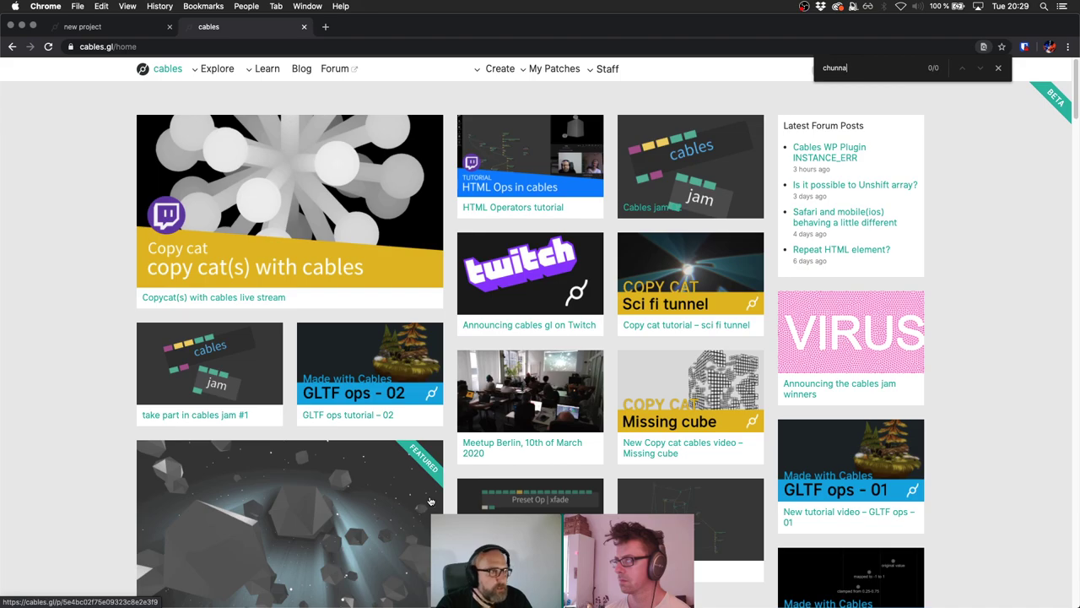
pyautogui.press('Escape')
pyautogui.scroll(-4, 188, 538)
pyautogui.scroll(-13, 188, 538)
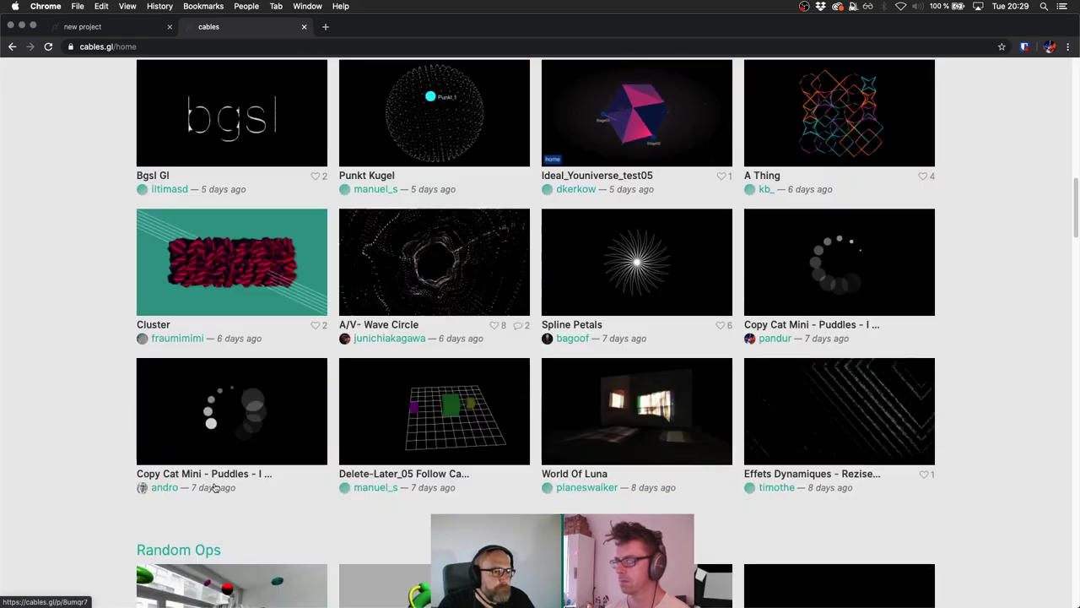
pyautogui.scroll(-3, 215, 488)
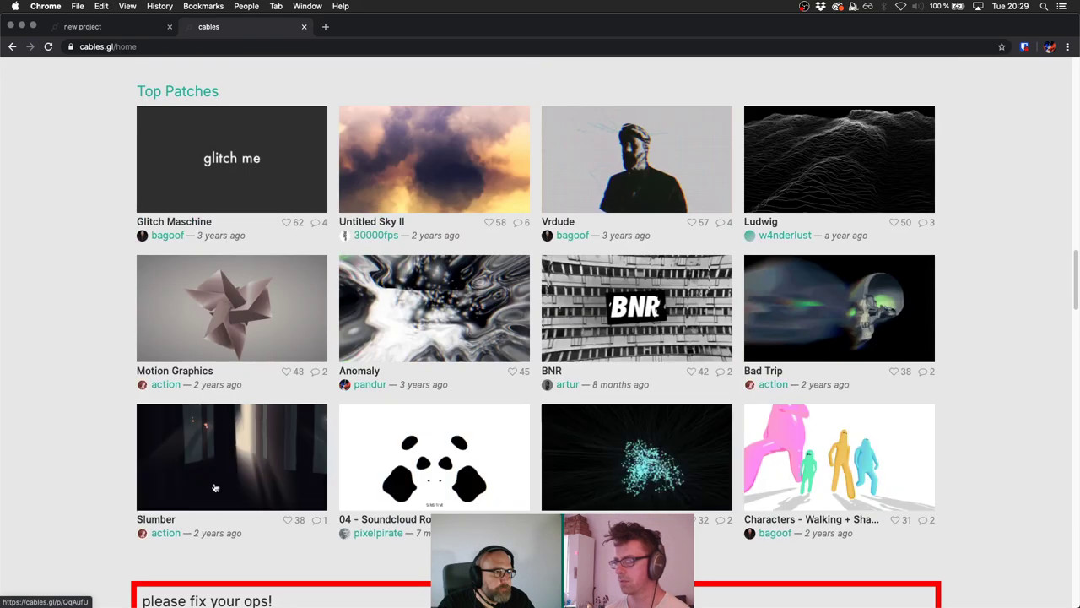
pyautogui.scroll(20, 228, 496)
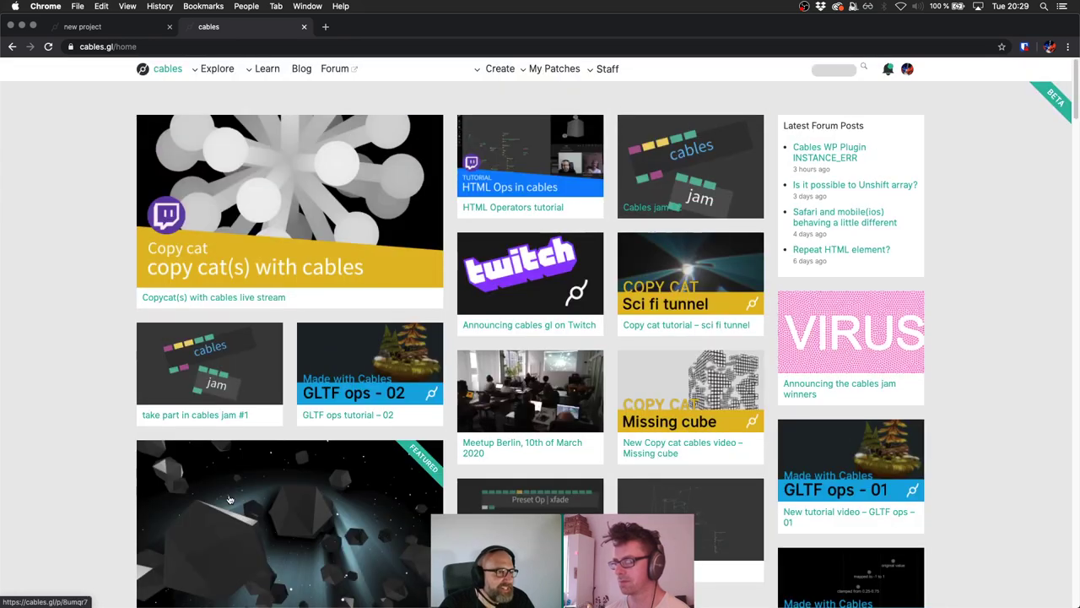
# Enter a community member's user profile URL in the address bar and load it.
pyautogui.doubleClick(262, 46)
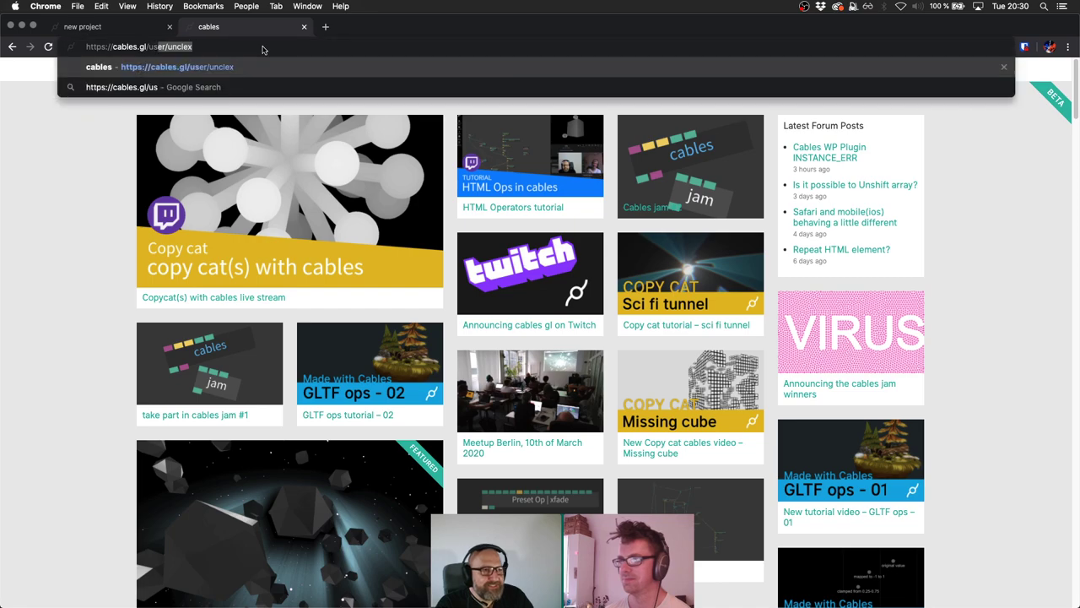
pyautogui.write('user/chunna')
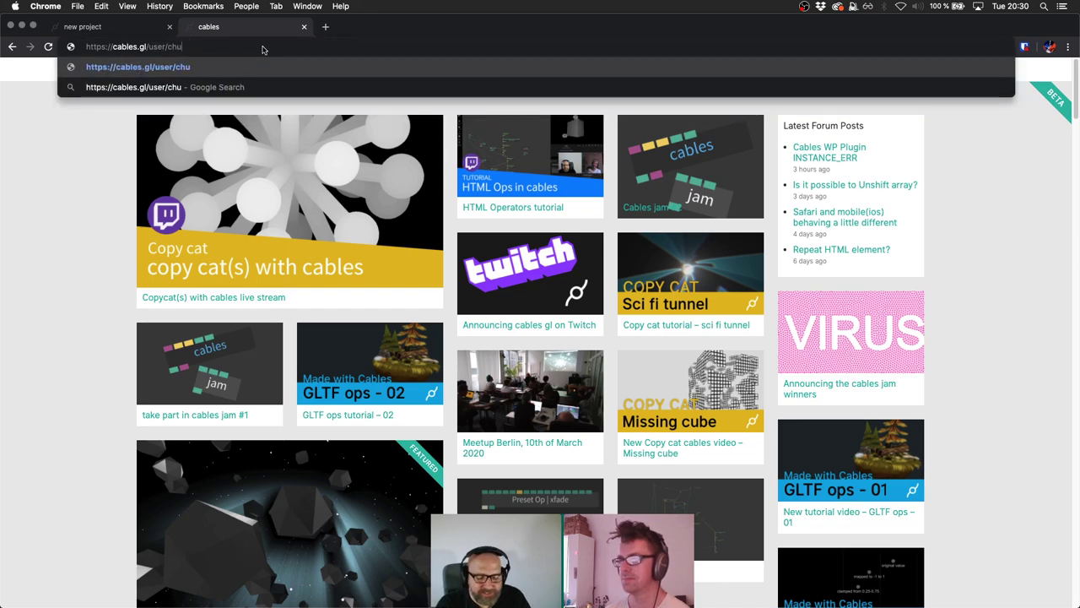
pyautogui.press('Return')
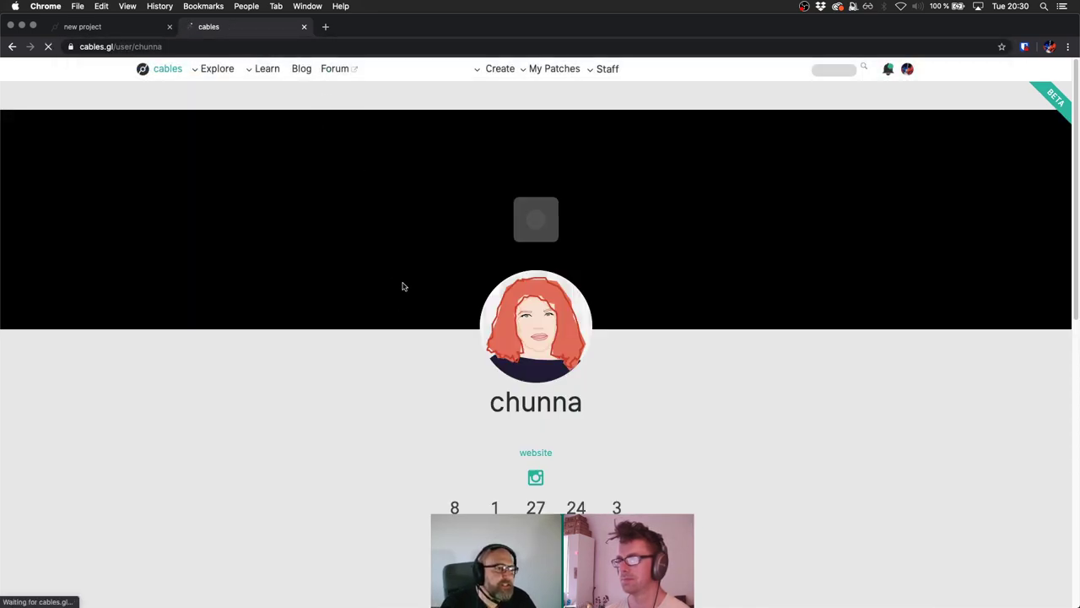
# Open the 'black, white and color' patch from the profile in the editor.
pyautogui.scroll(-5, 397, 284)
pyautogui.click(280, 288)
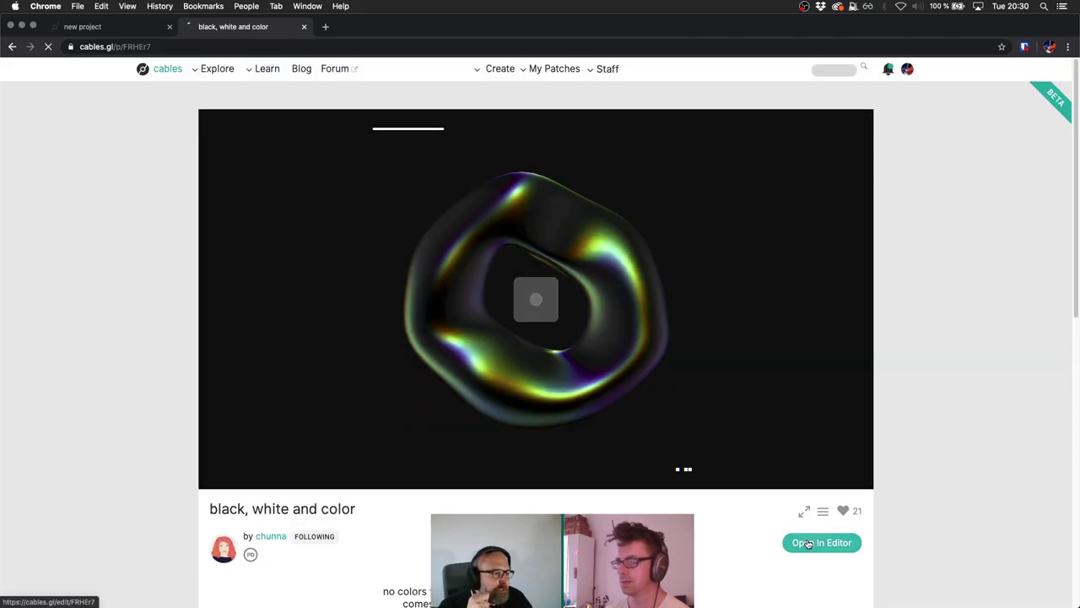
pyautogui.click(810, 544)
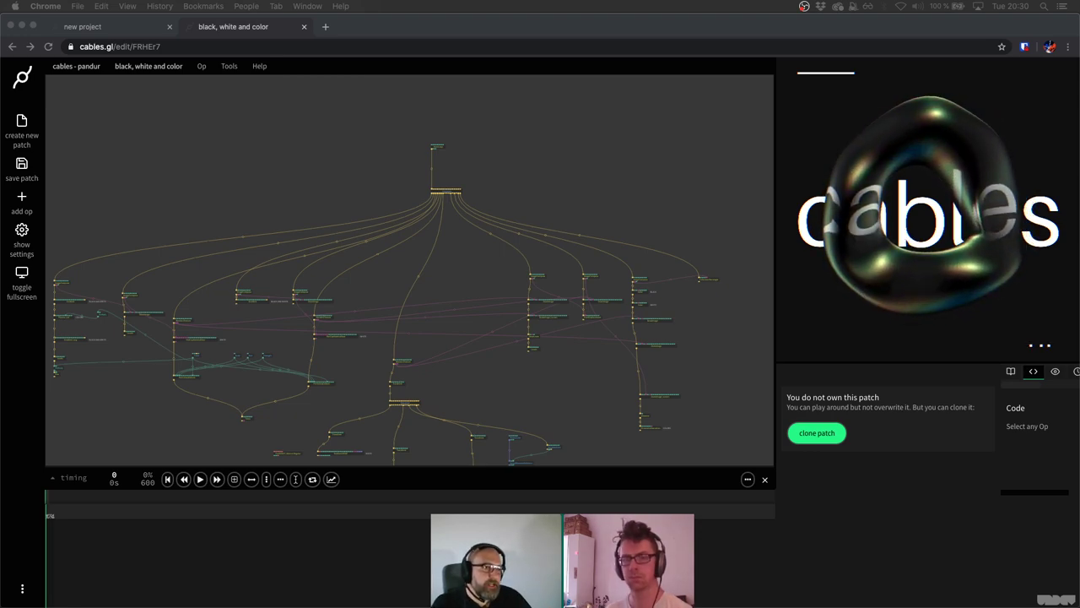
# Paste the las0rs2 patch address into a new tab and open it in the editor.
pyautogui.click(326, 27)
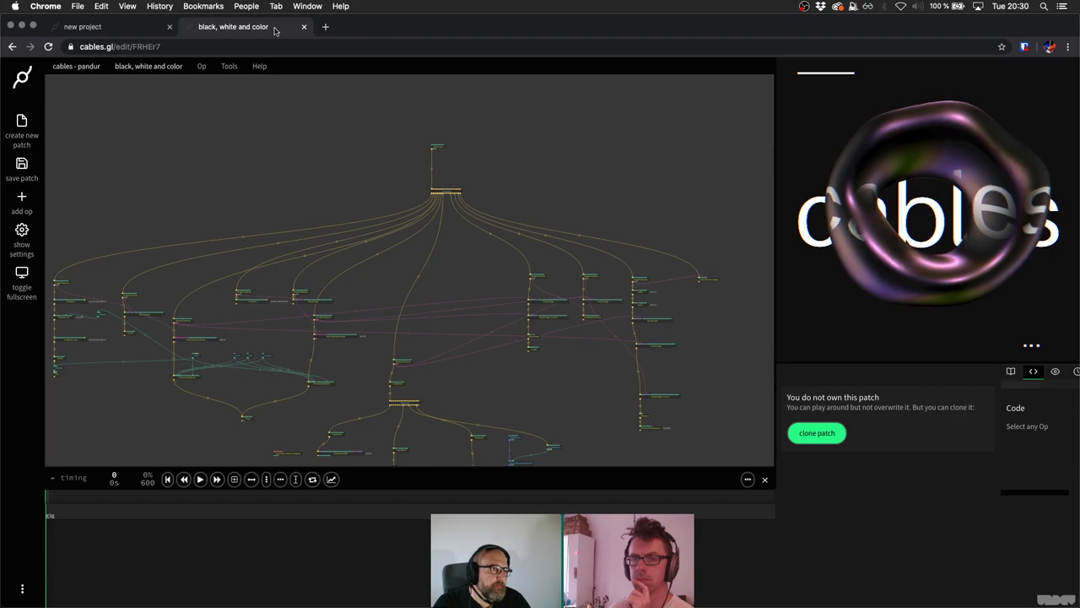
pyautogui.click(326, 26)
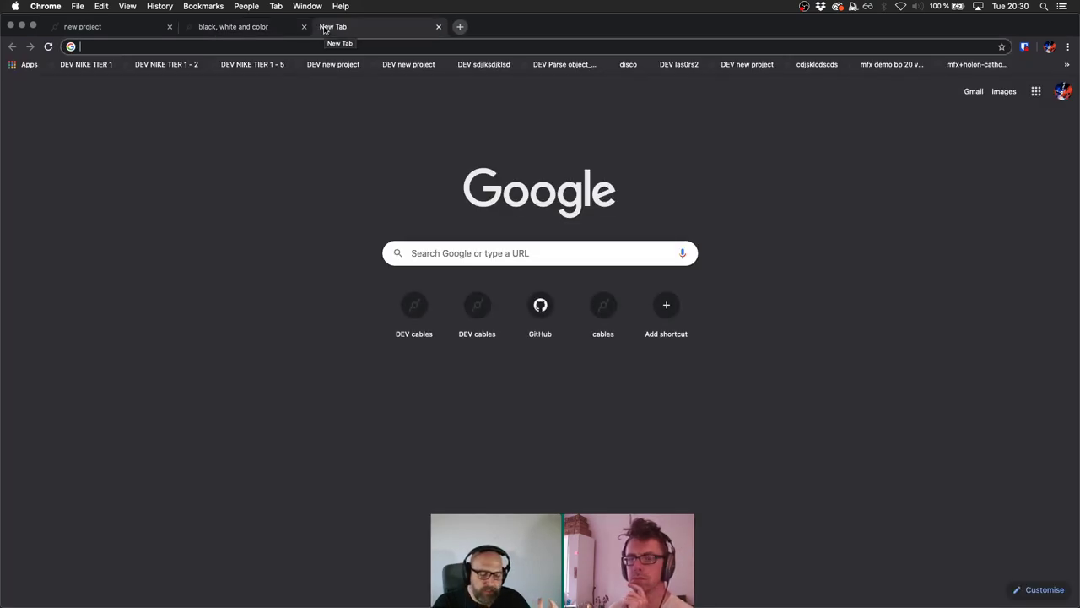
pyautogui.write('https://cables.gl/p/yZFul4')
pyautogui.press('Return')
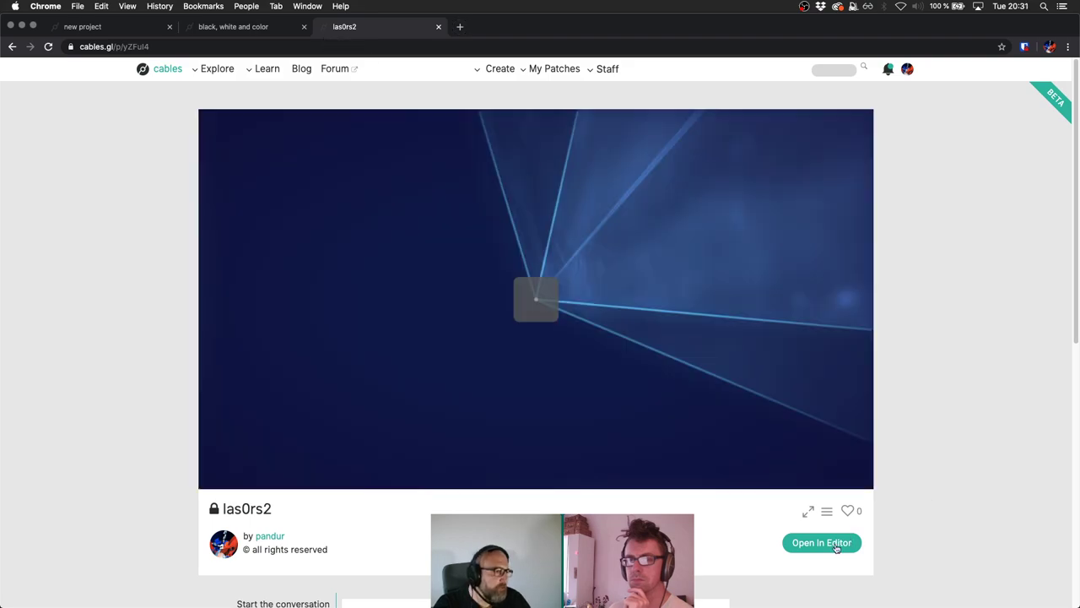
pyautogui.click(837, 542)
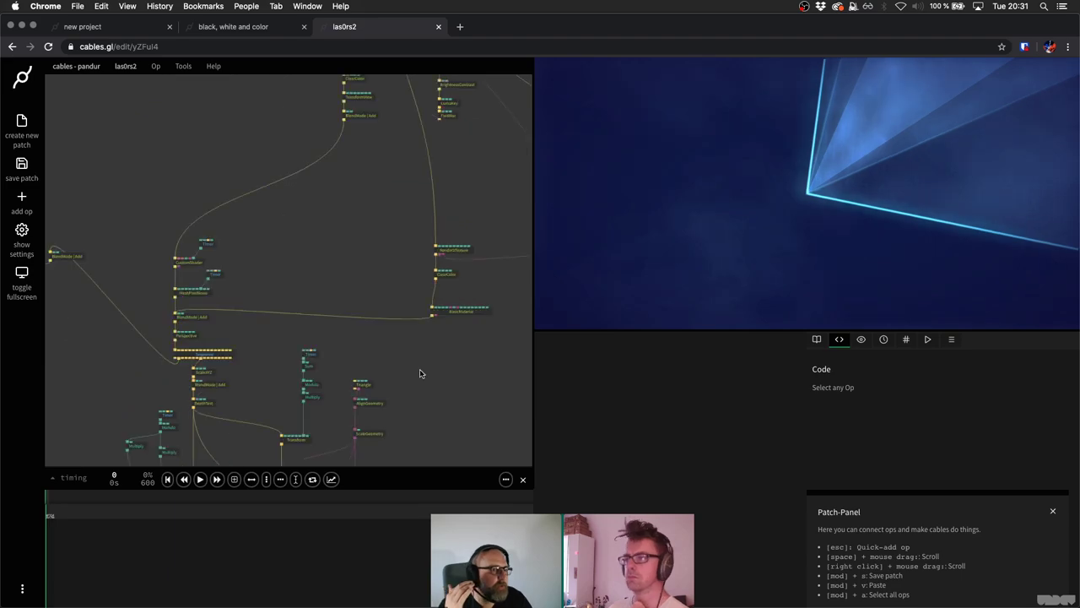
# Pan around the las0rs2 graph, play the laser animation, and stop it at frame 179.
pyautogui.scroll(-5, 421, 373)
pyautogui.scroll(3, 453, 259)
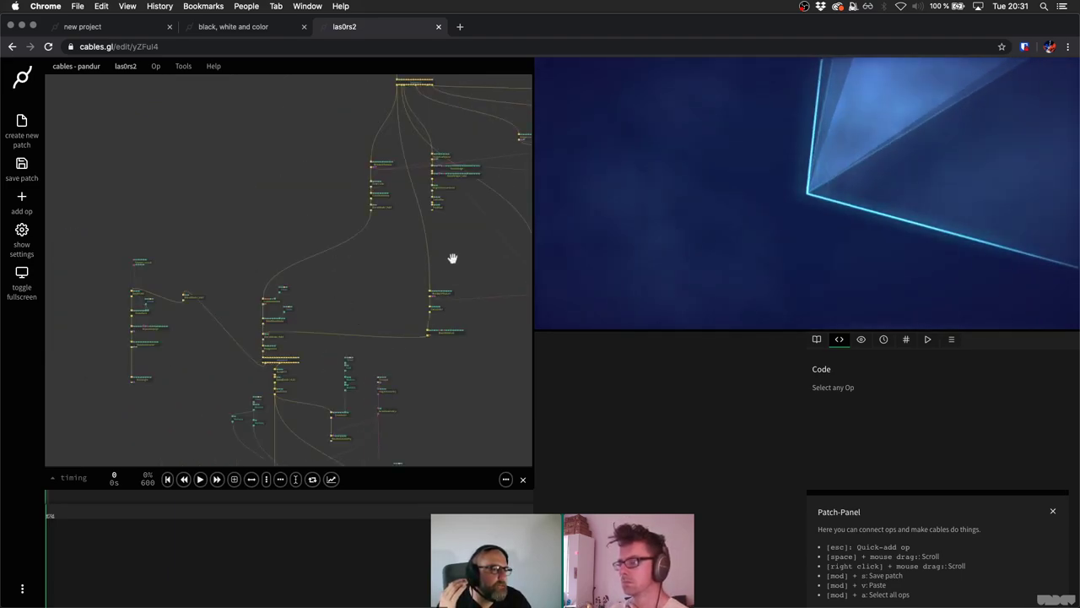
pyautogui.moveTo(453, 258); pyautogui.dragTo(420, 208)
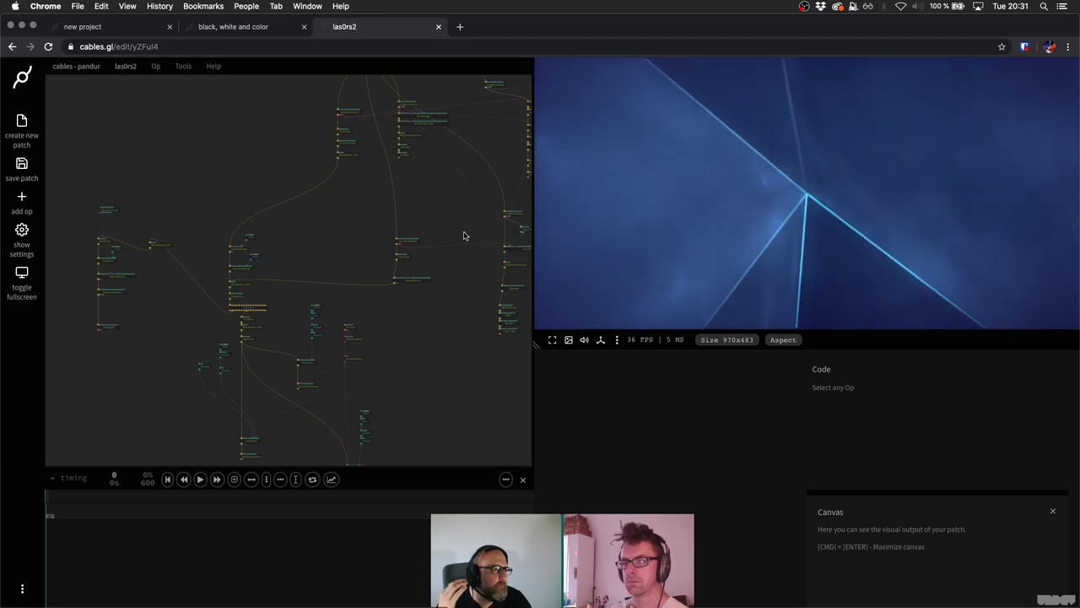
pyautogui.click(349, 241)
pyautogui.press('space')
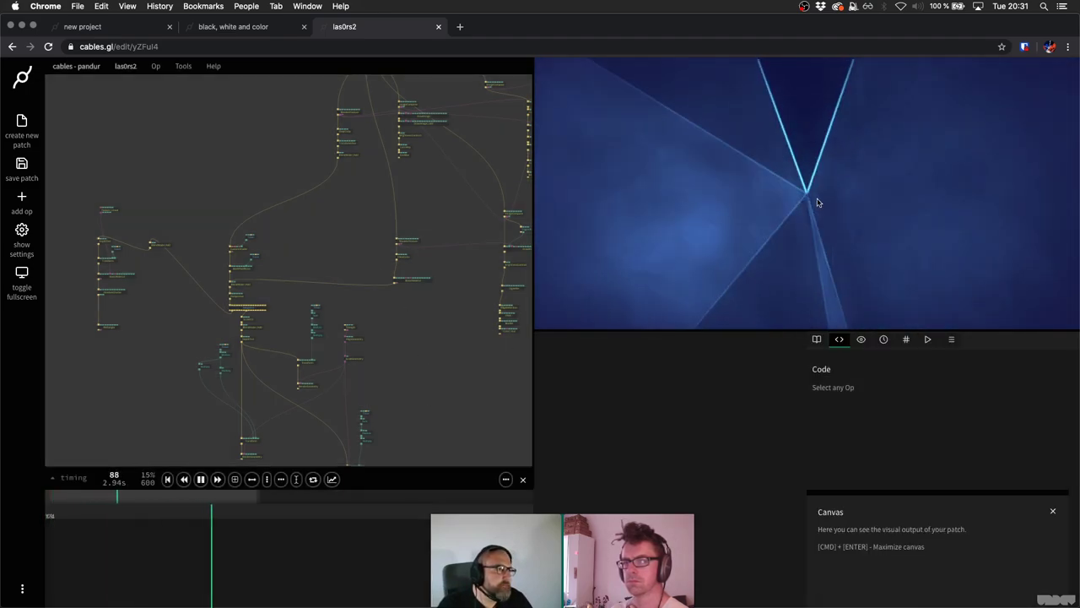
pyautogui.press('space')
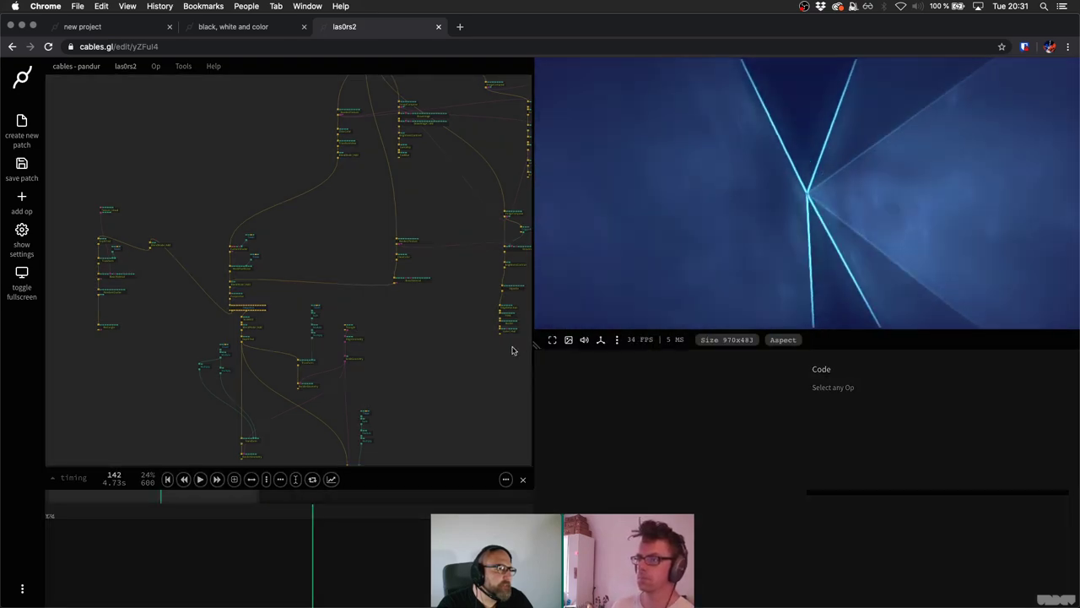
pyautogui.press('space')
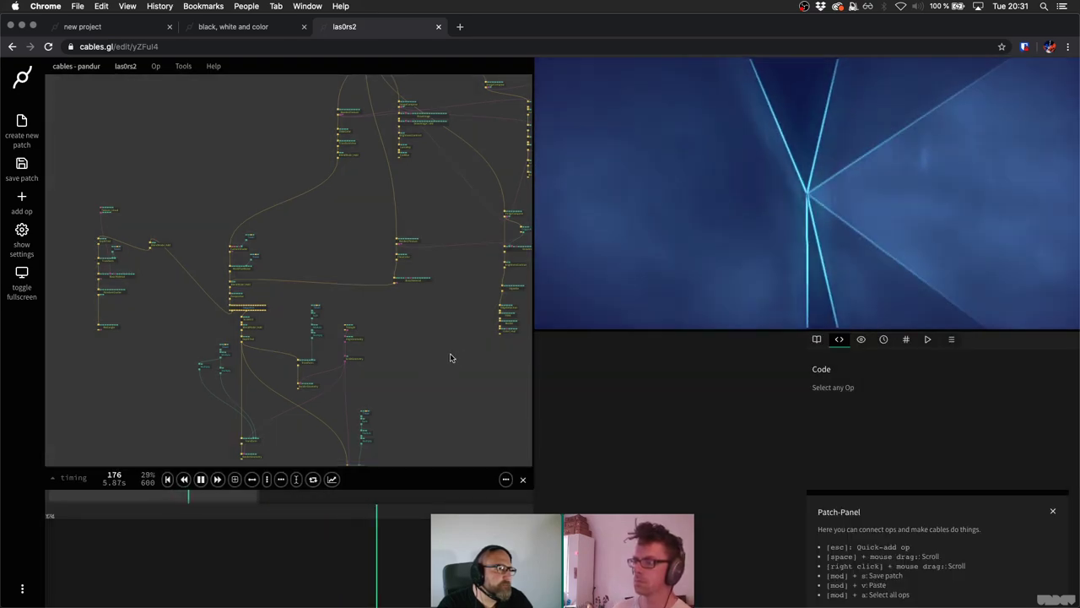
pyautogui.press('space')
pyautogui.moveTo(445, 340); pyautogui.dragTo(400, 381)
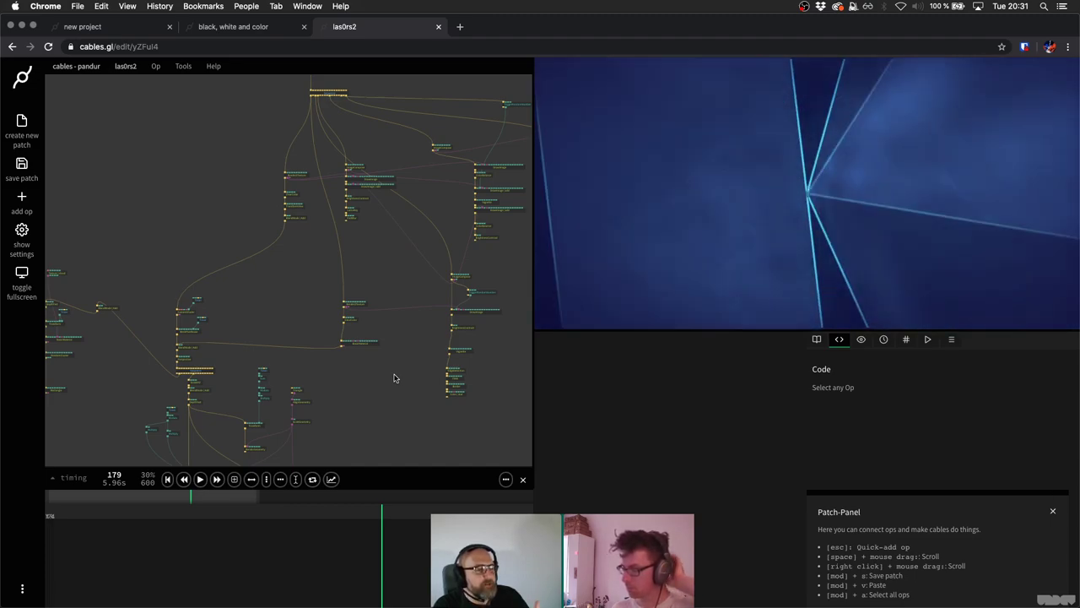
pyautogui.scroll(-5, 380, 304)
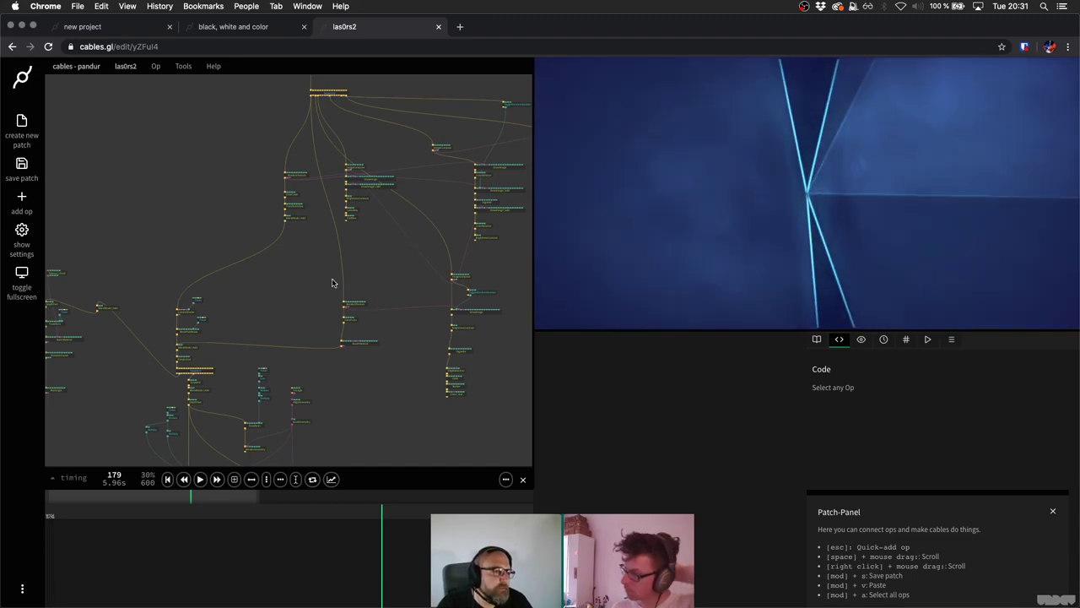
pyautogui.scroll(3, 338, 287)
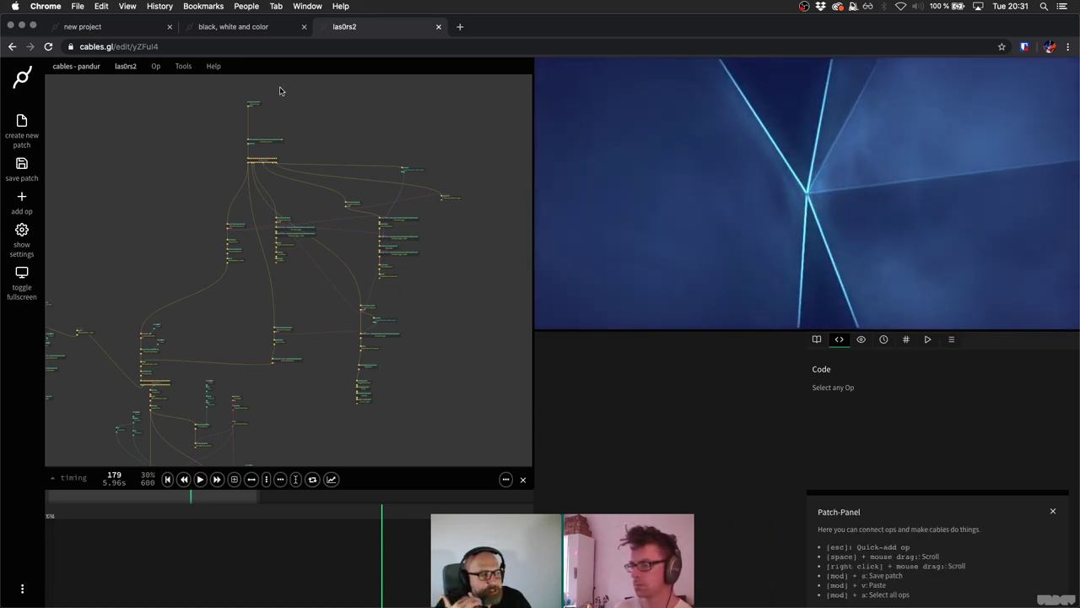
# Close the las0rs2 tab and start a new browser tab for the crt2 patch.
pyautogui.middleClick(356, 31)
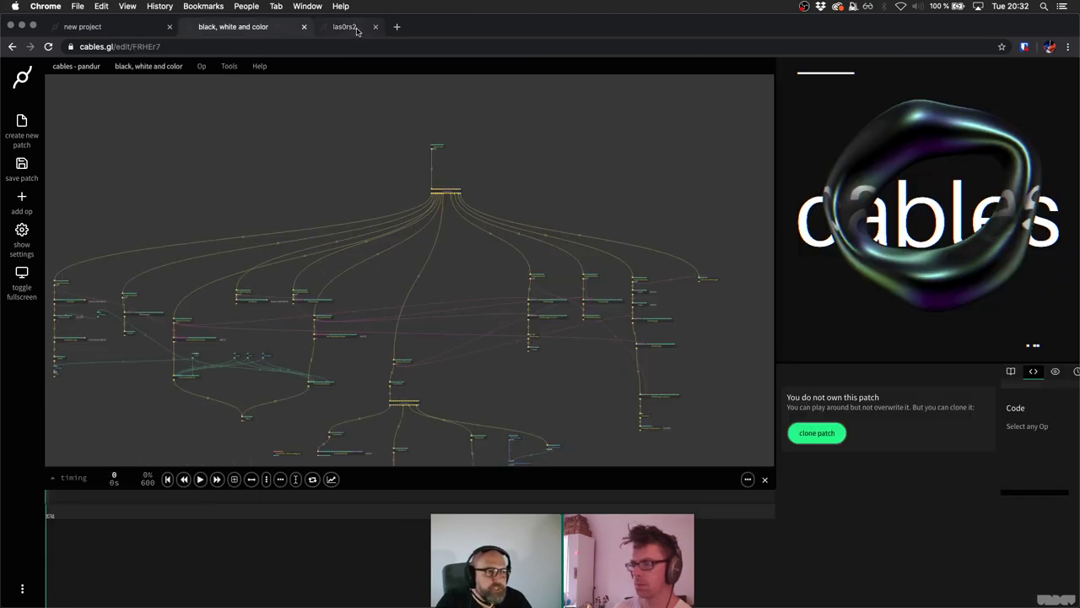
pyautogui.rightClick(341, 32)
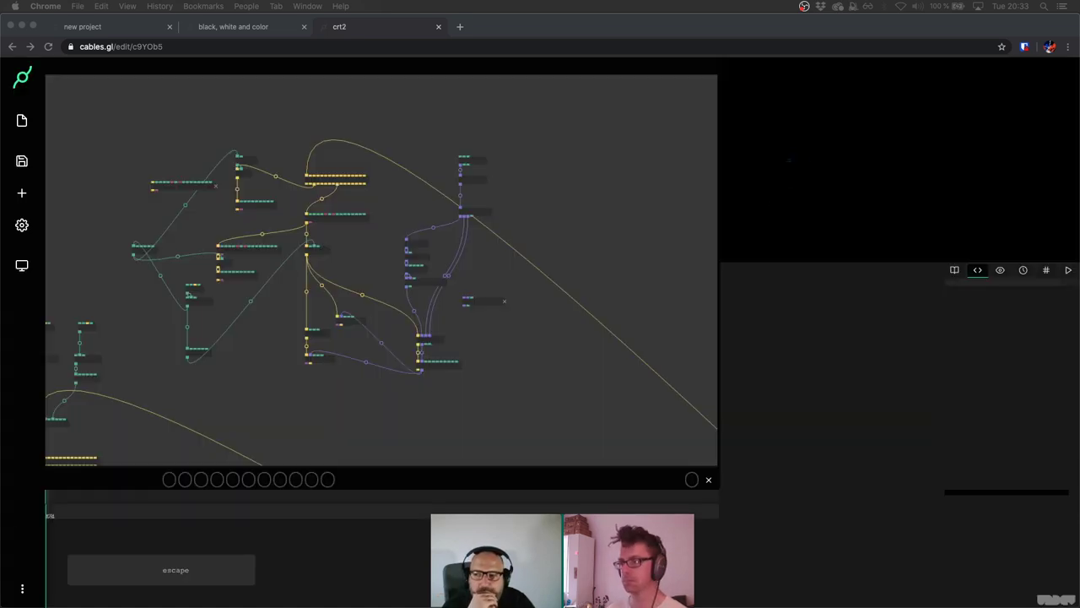
# Pan around the crt2 op graph and widen the preview canvas from 985x491 to 1185x709.
pyautogui.click(593, 393)
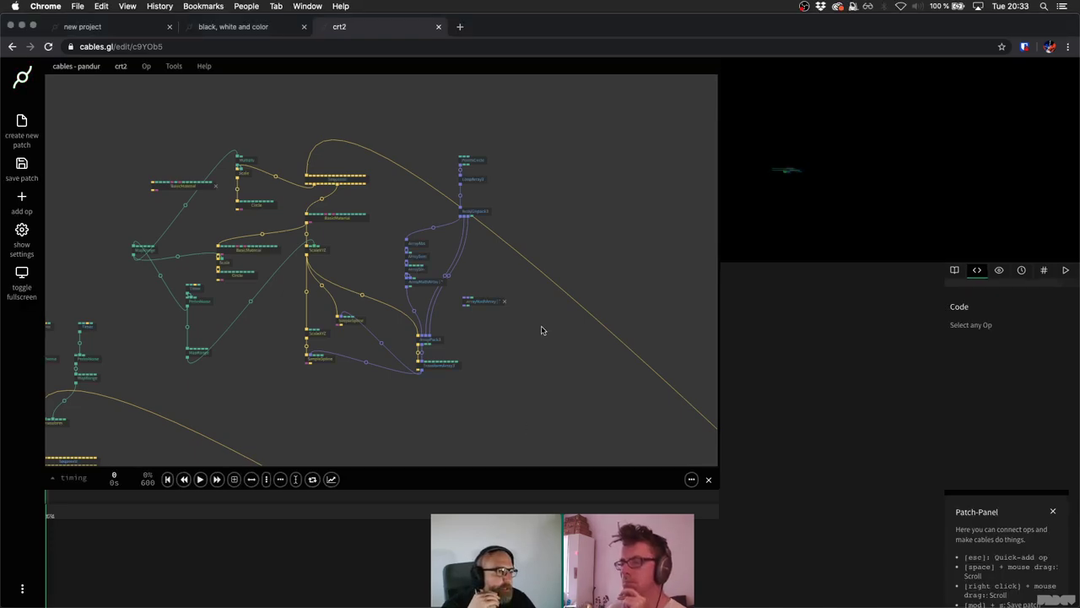
pyautogui.scroll(-2, 543, 330)
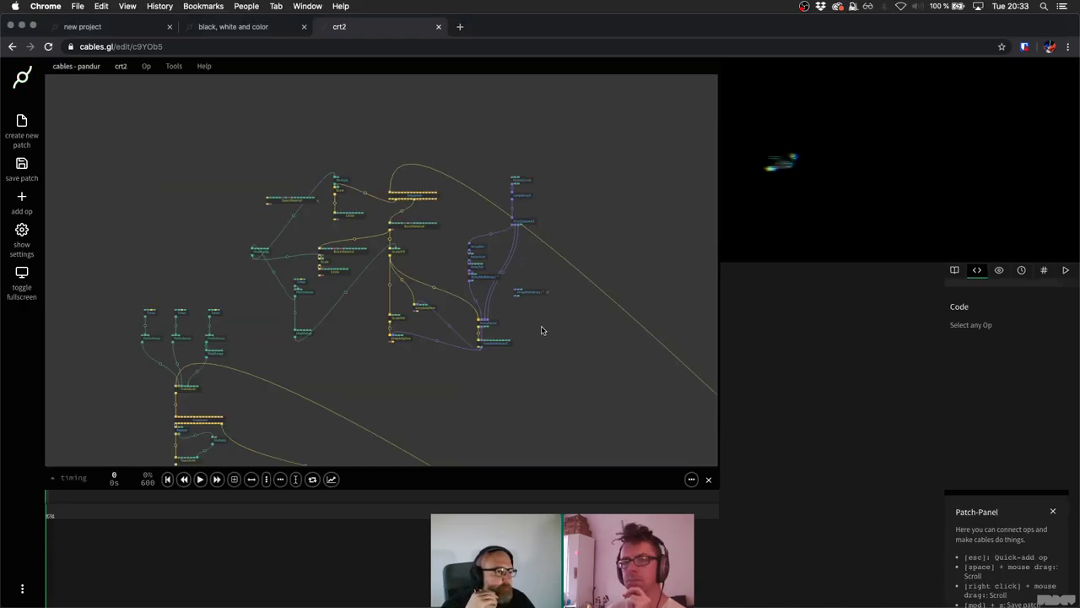
pyautogui.scroll(-2, 591, 353)
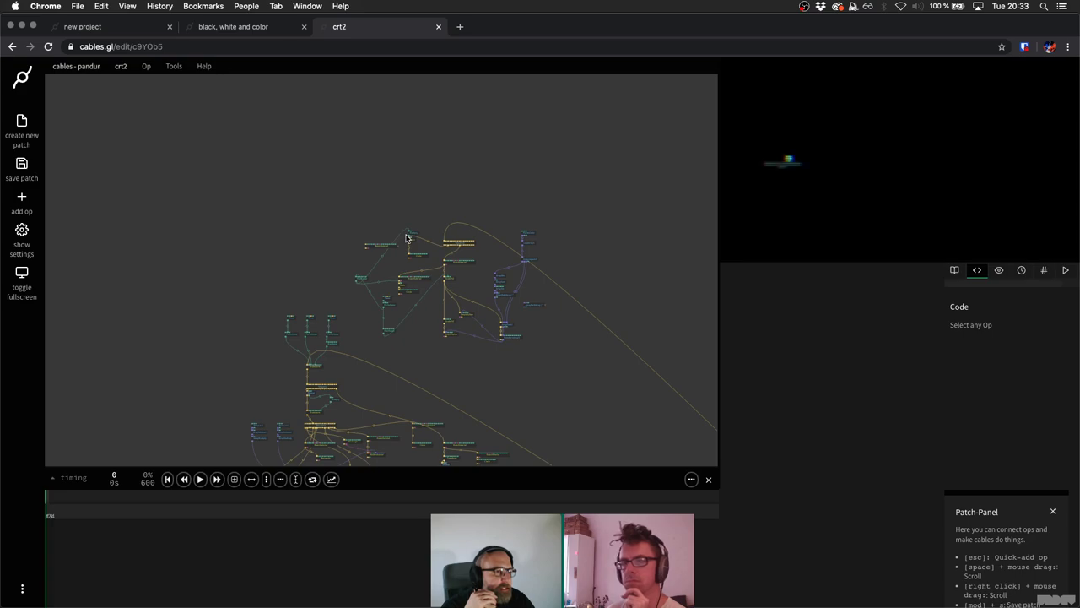
pyautogui.hscroll(5, 407, 239)
pyautogui.scroll(-4, 408, 239)
pyautogui.scroll(-5, 374, 150)
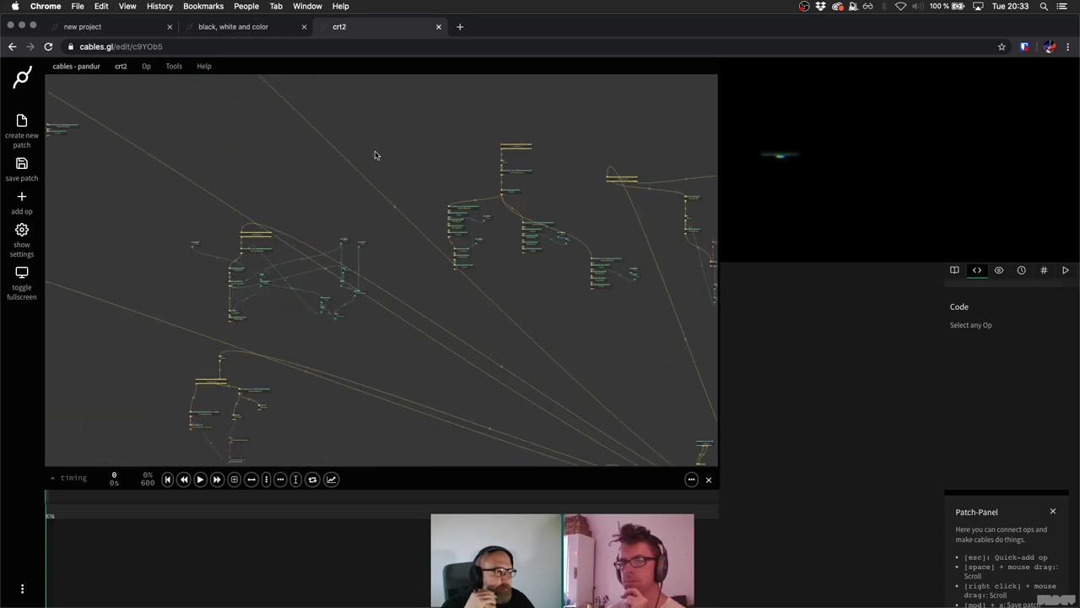
pyautogui.scroll(-5, 402, 212)
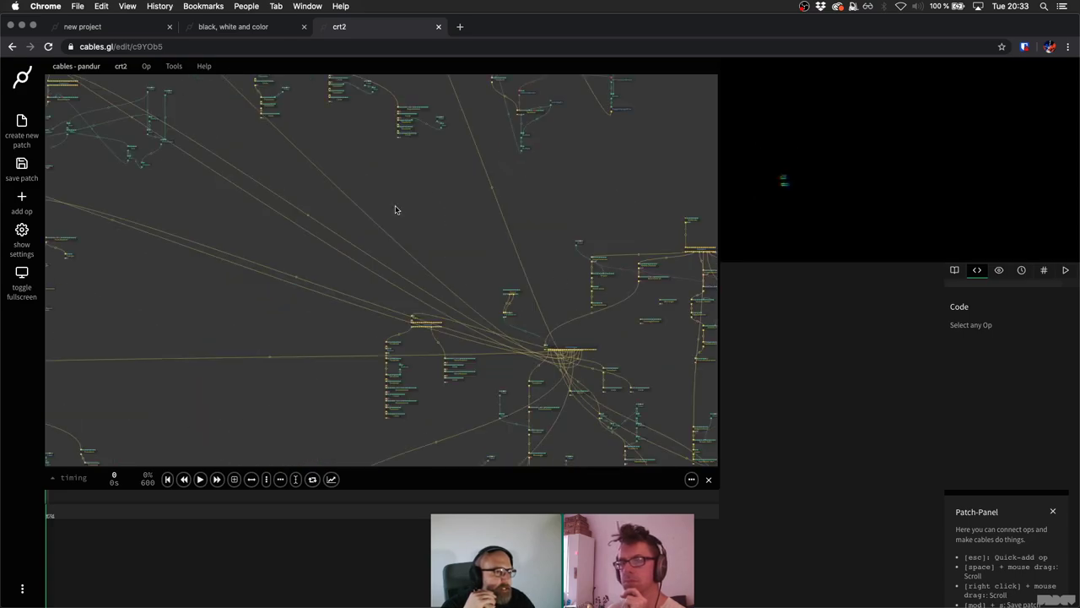
pyautogui.scroll(-5, 302, 146)
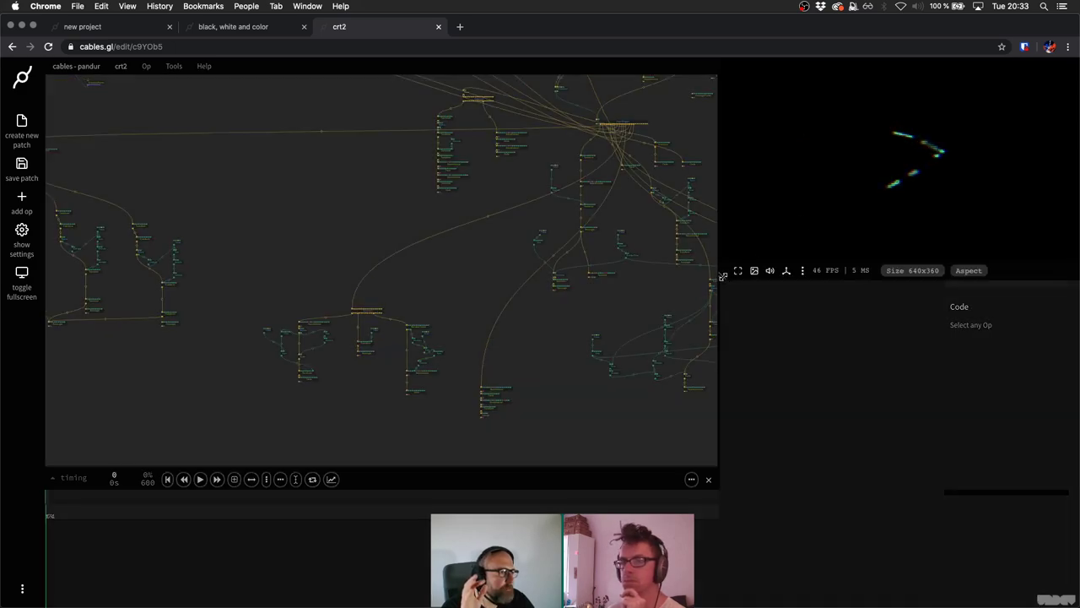
pyautogui.moveTo(723, 276); pyautogui.dragTo(526, 347)
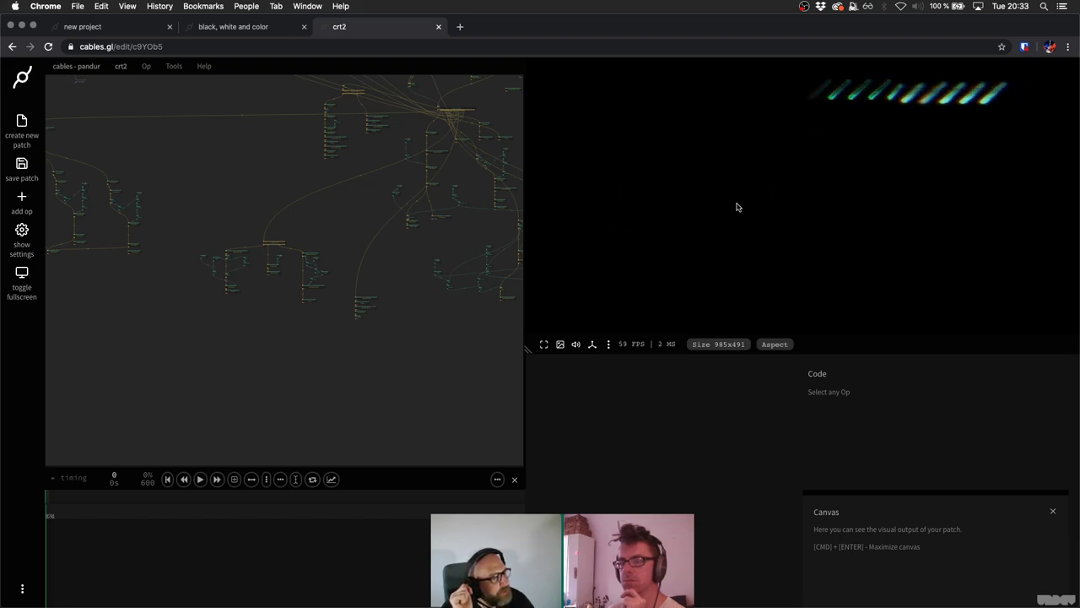
pyautogui.moveTo(526, 353); pyautogui.dragTo(412, 469)
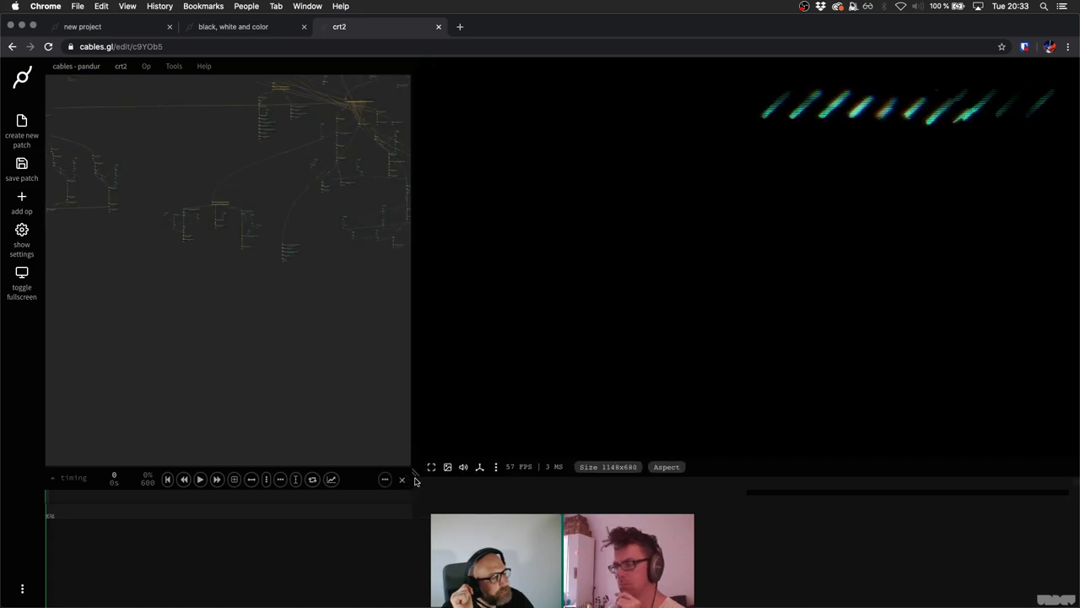
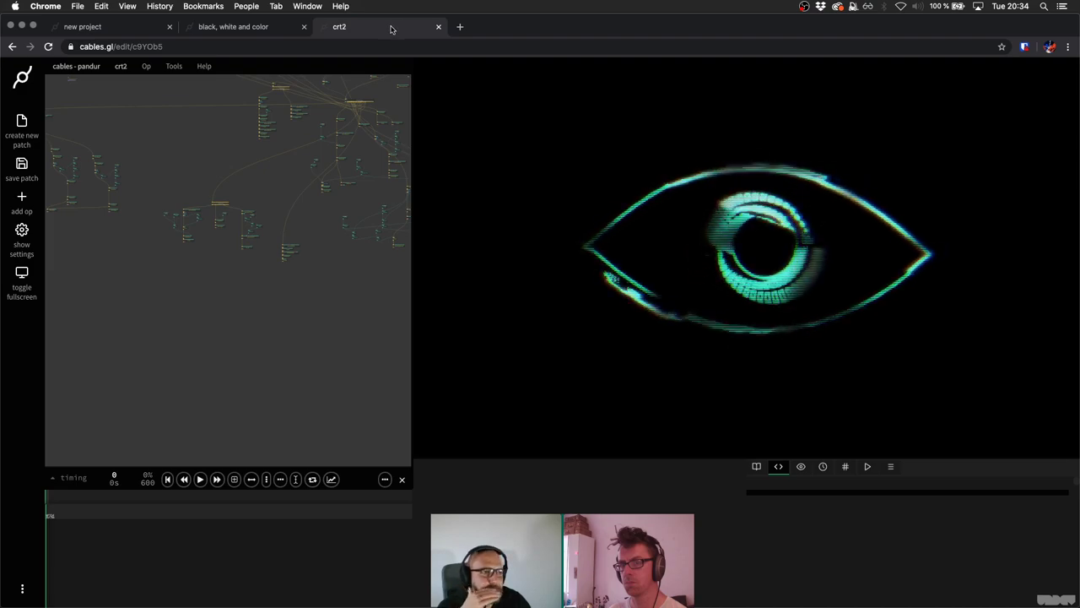
# Close the crt2 patch tab to bring up the black, white and color patch.
pyautogui.click(438, 26)
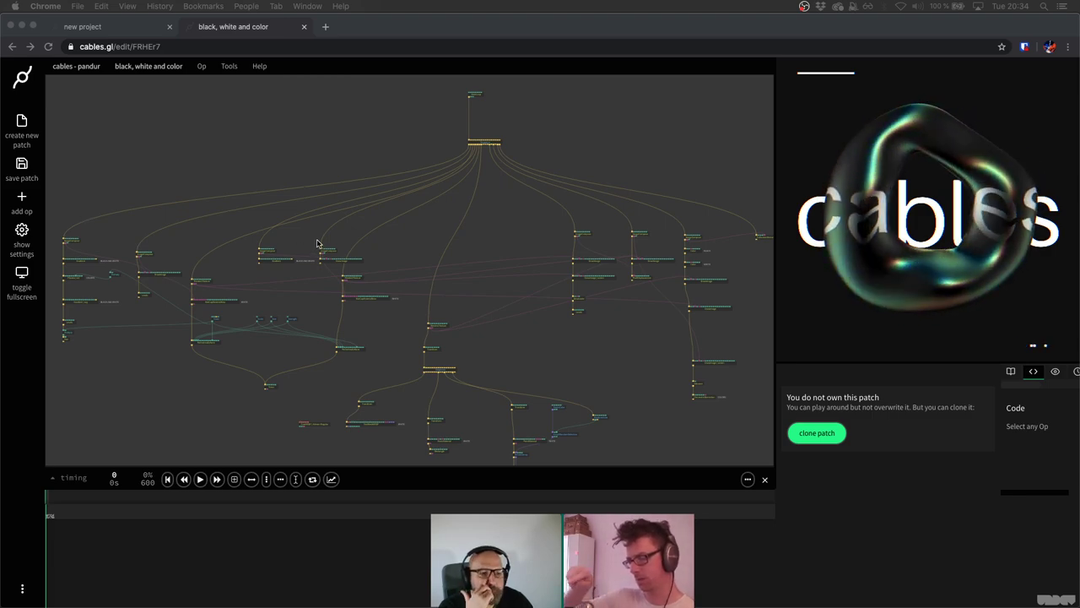
# Zoom around the patch, marquee-select all ops, then clear the selection.
pyautogui.scroll(-2, 319, 244)
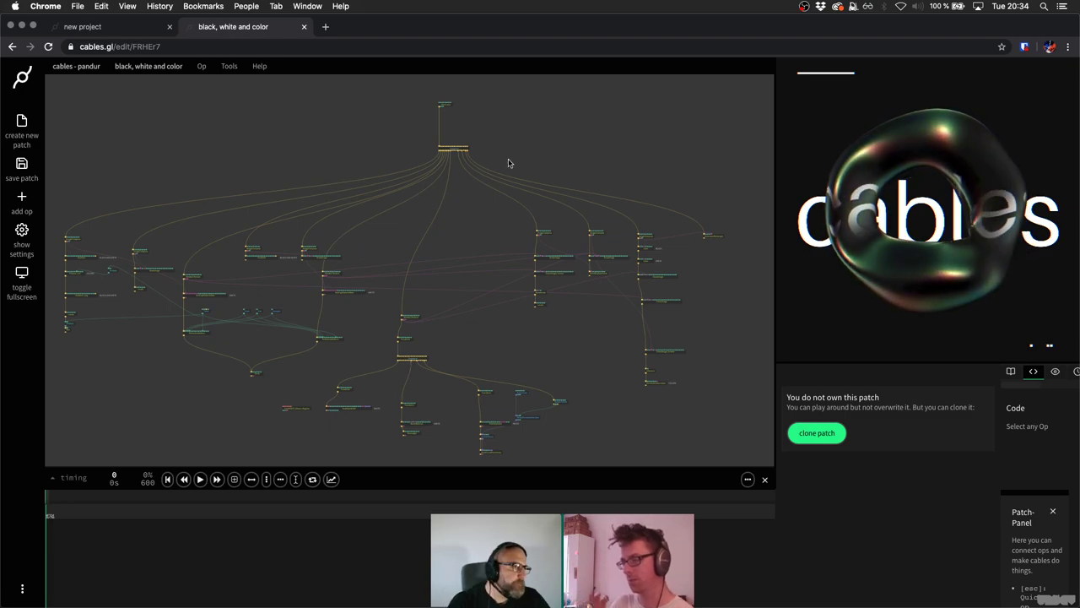
pyautogui.scroll(-2, 508, 163)
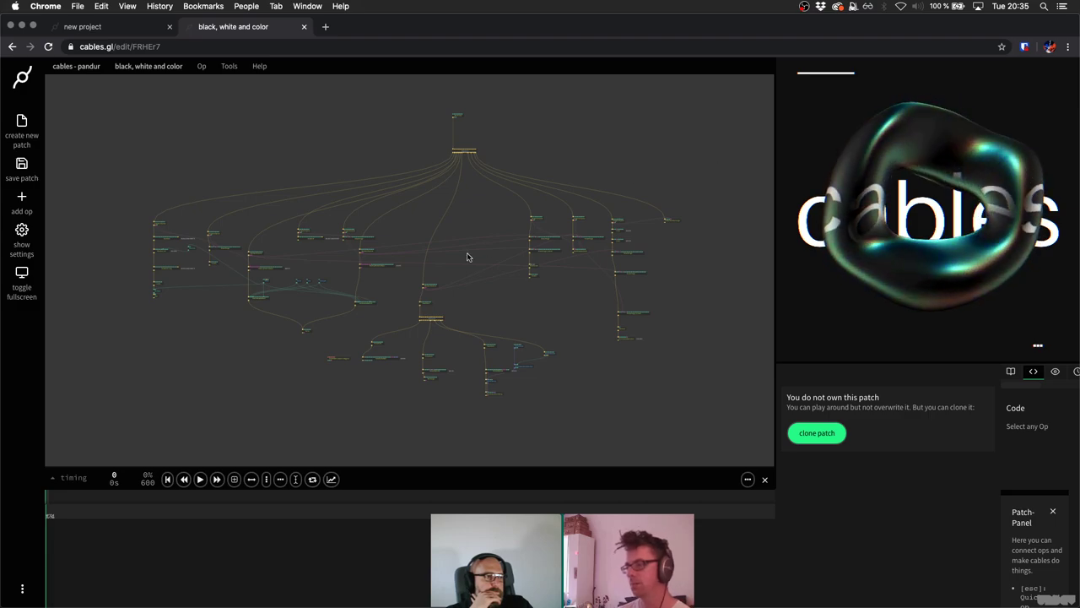
pyautogui.scroll(3, 466, 255)
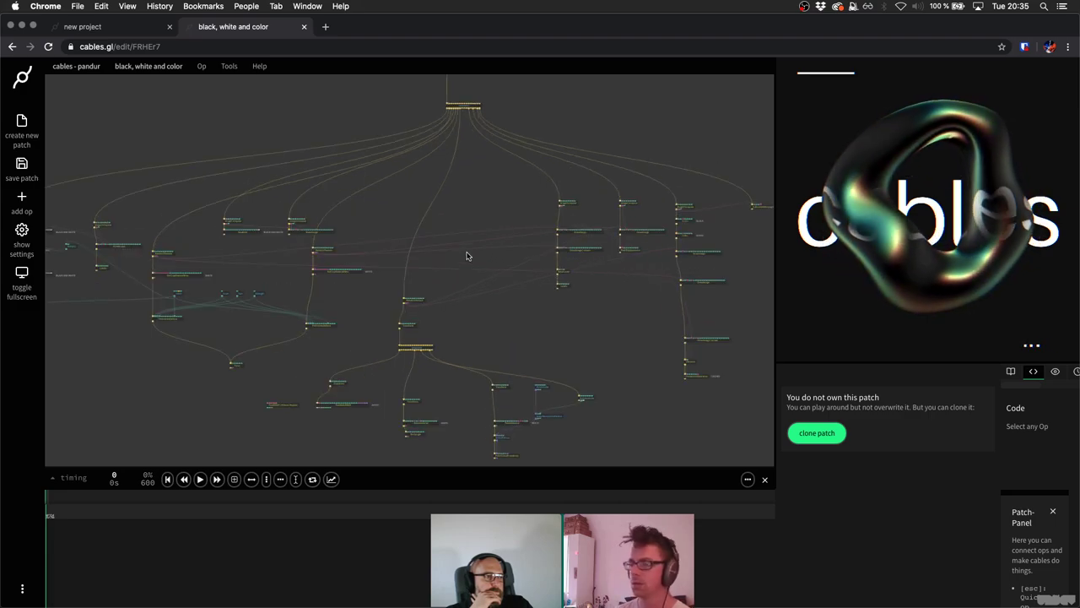
pyautogui.hscroll(-3, 402, 204)
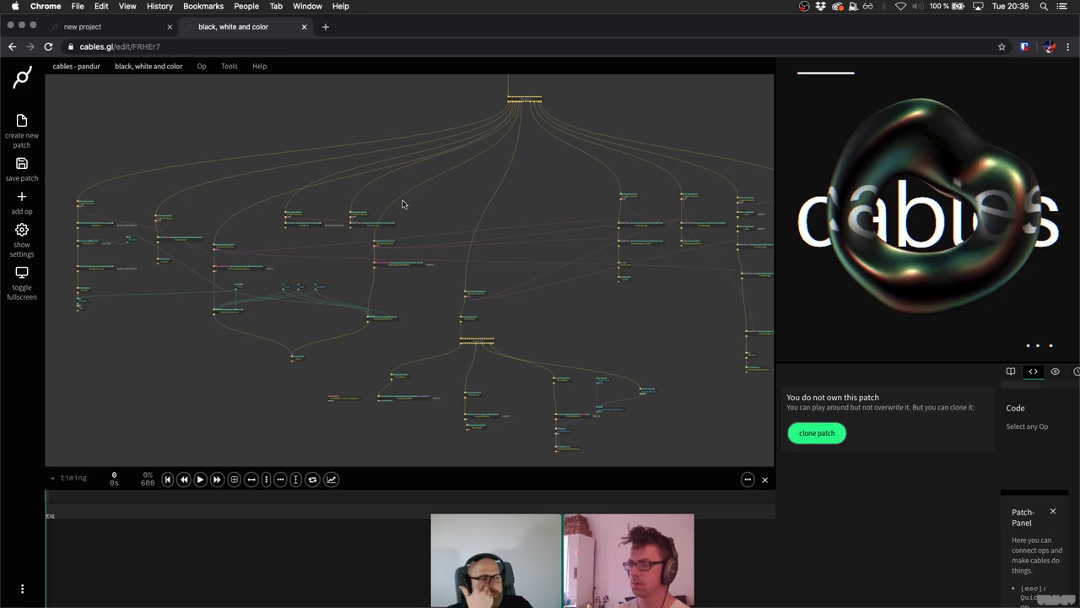
pyautogui.scroll(-2, 402, 203)
pyautogui.scroll(-2, 403, 204)
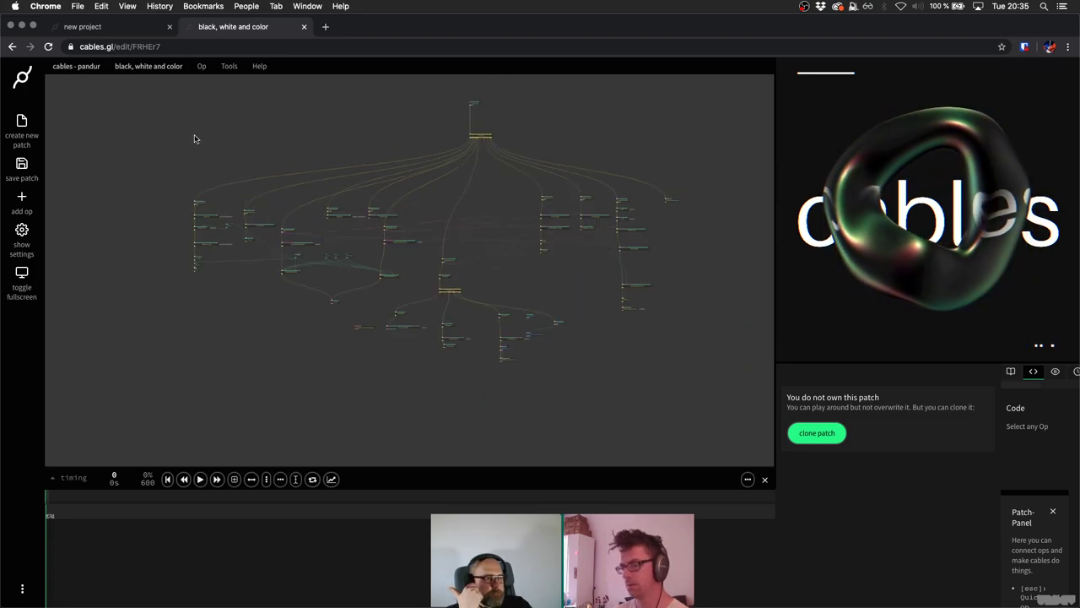
pyautogui.moveTo(153, 118); pyautogui.dragTo(720, 401)
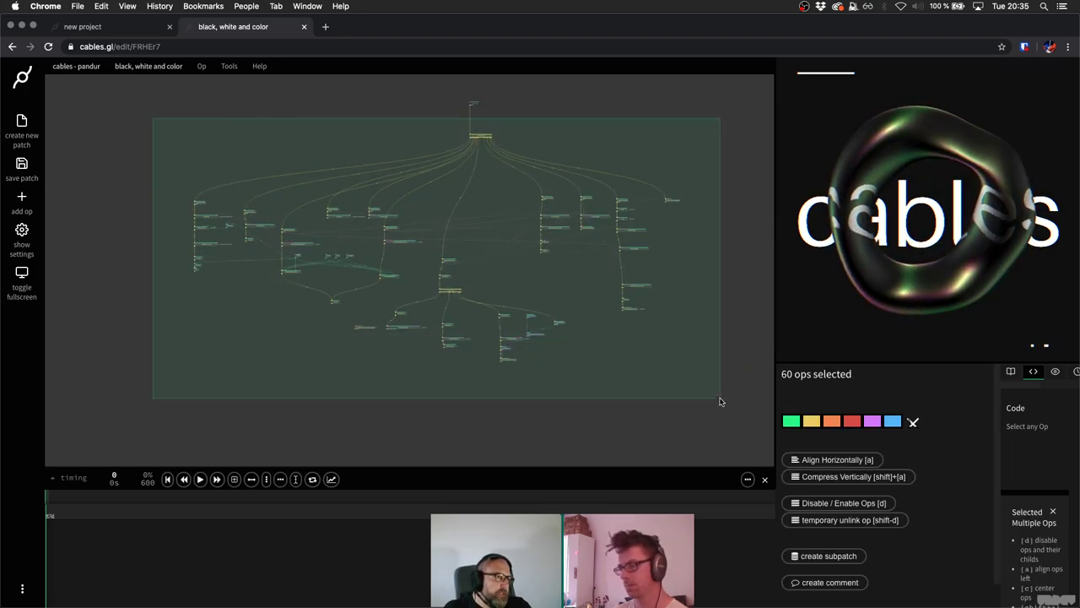
pyautogui.click(501, 139)
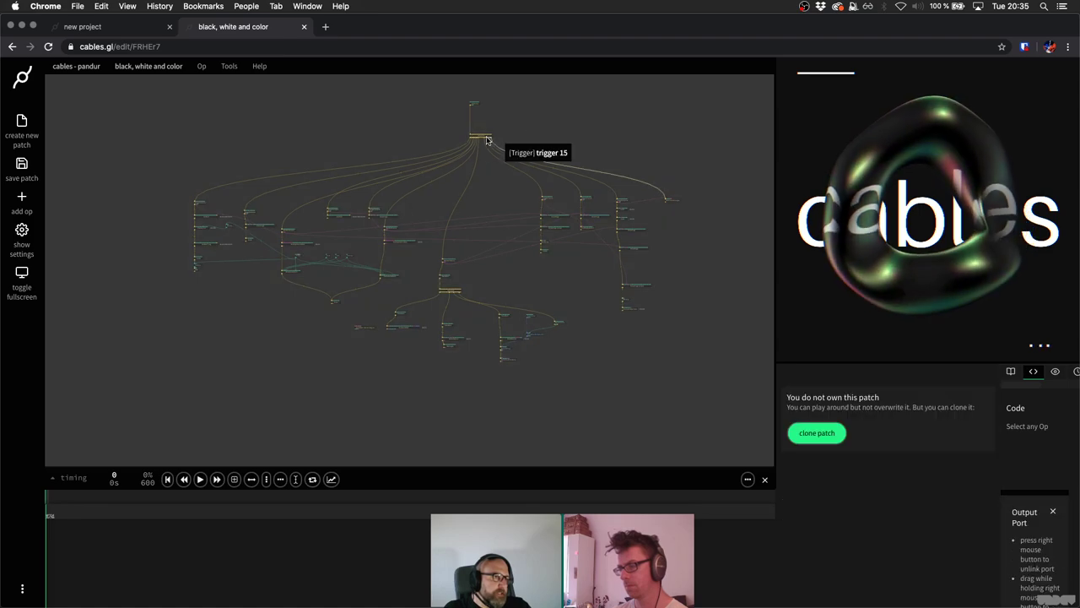
# Zoom in and select the top-left ImageCompose op to preview its texture.
pyautogui.scroll(2, 251, 206)
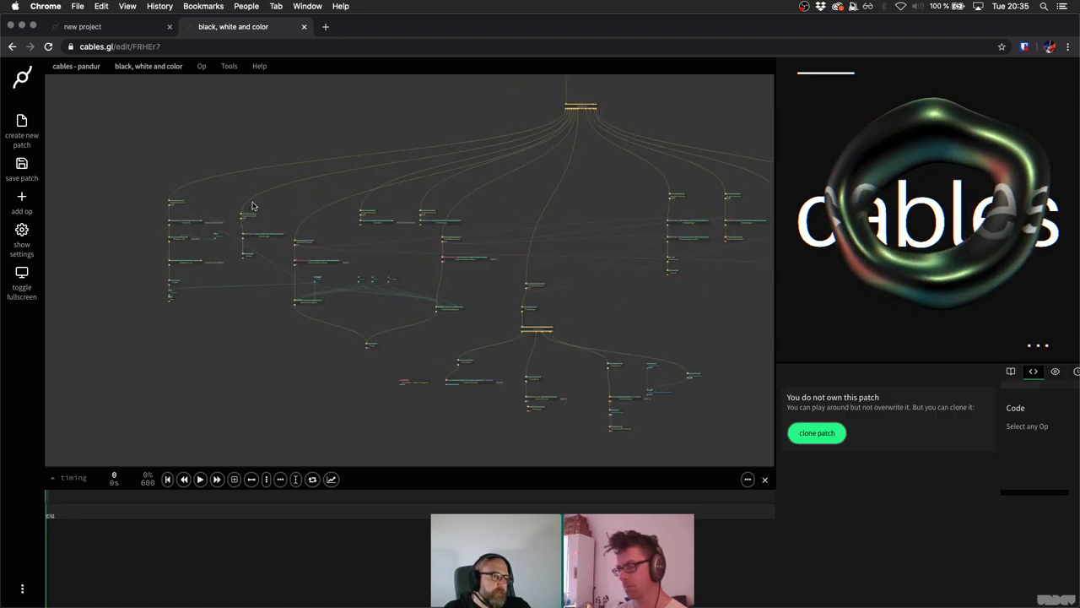
pyautogui.scroll(3, 252, 206)
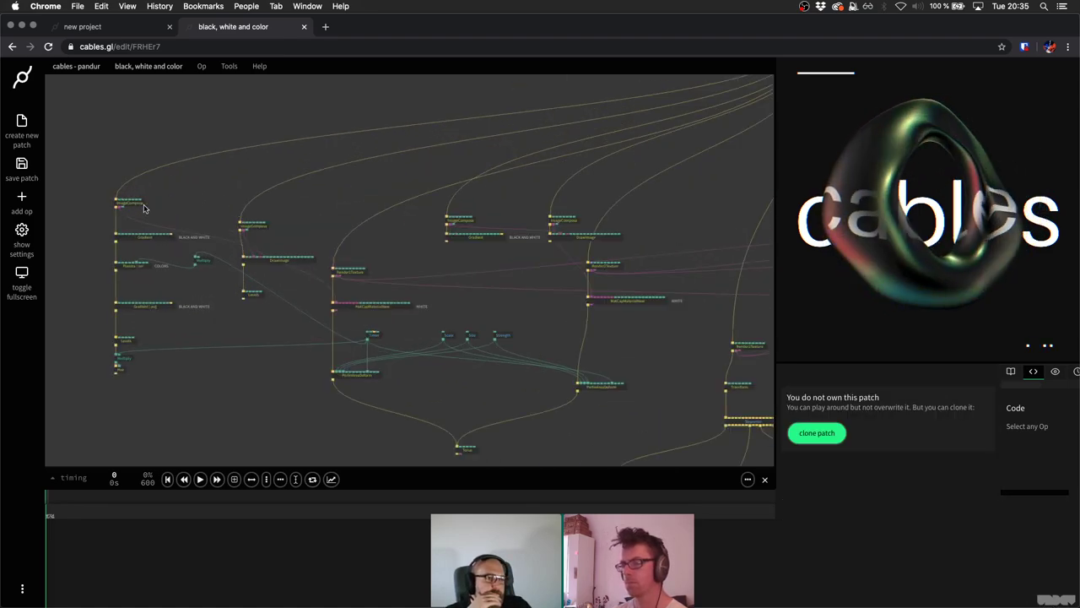
pyautogui.click(138, 207)
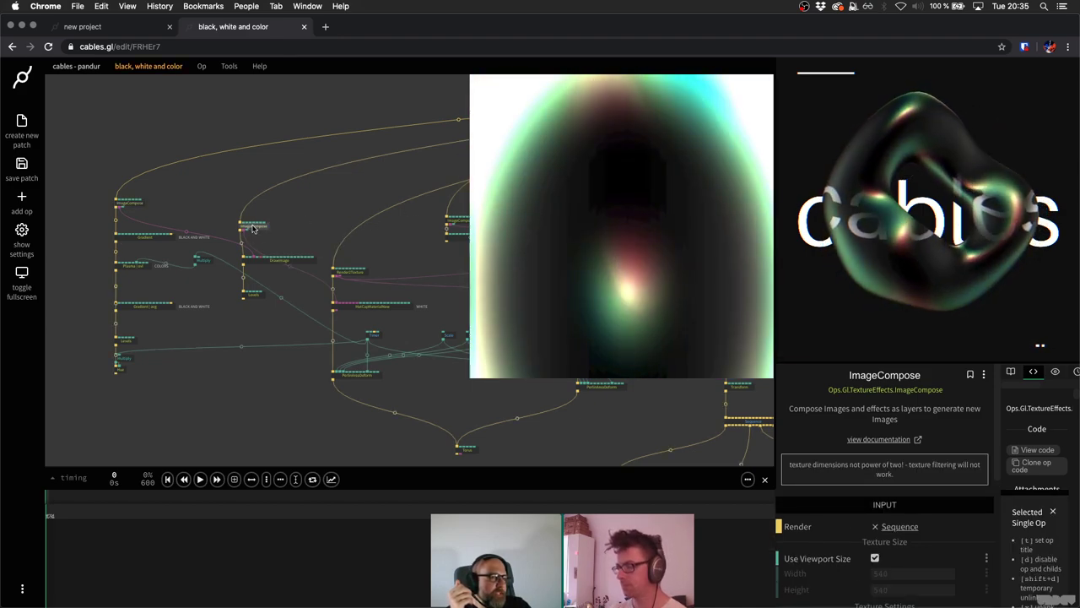
# Preview the Render2Texture textures rendering the torus and the cables text.
pyautogui.hscroll(5, 149, 211)
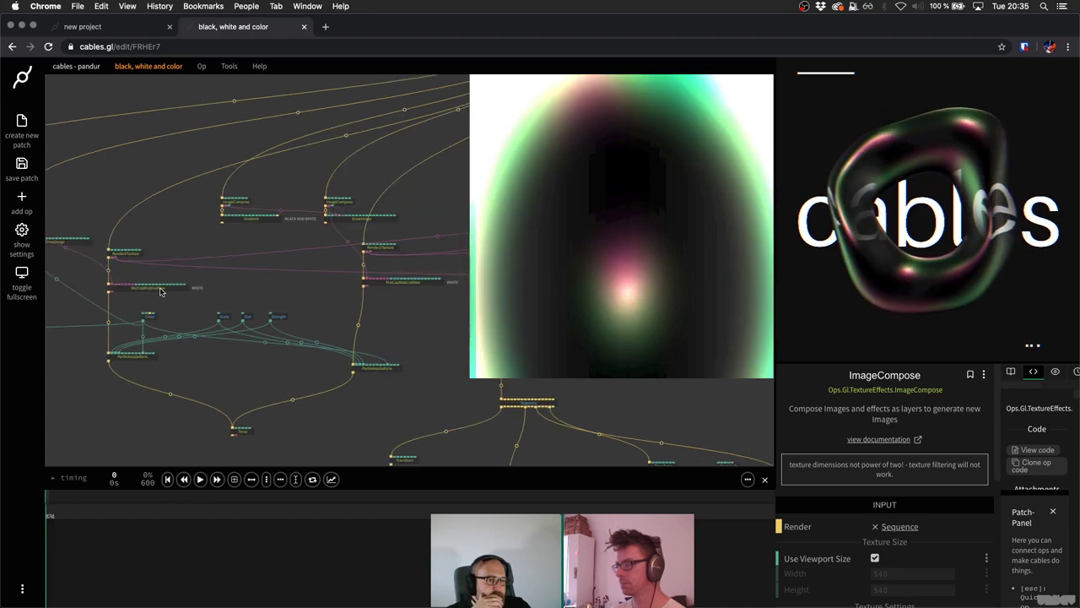
pyautogui.click(139, 253)
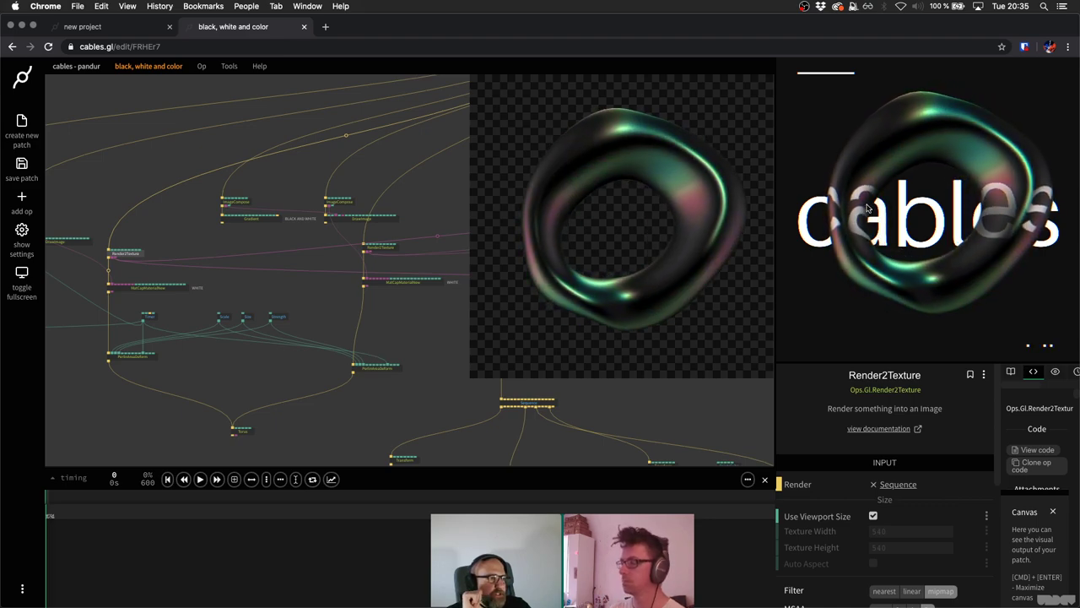
pyautogui.click(392, 253)
pyautogui.click(392, 251)
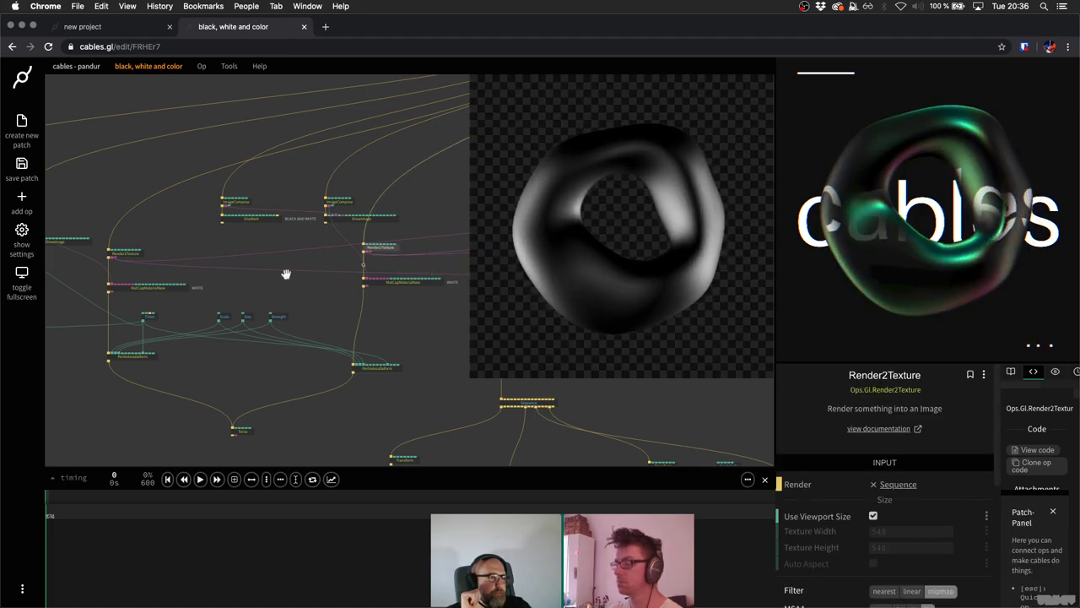
pyautogui.hscroll(5, 291, 269)
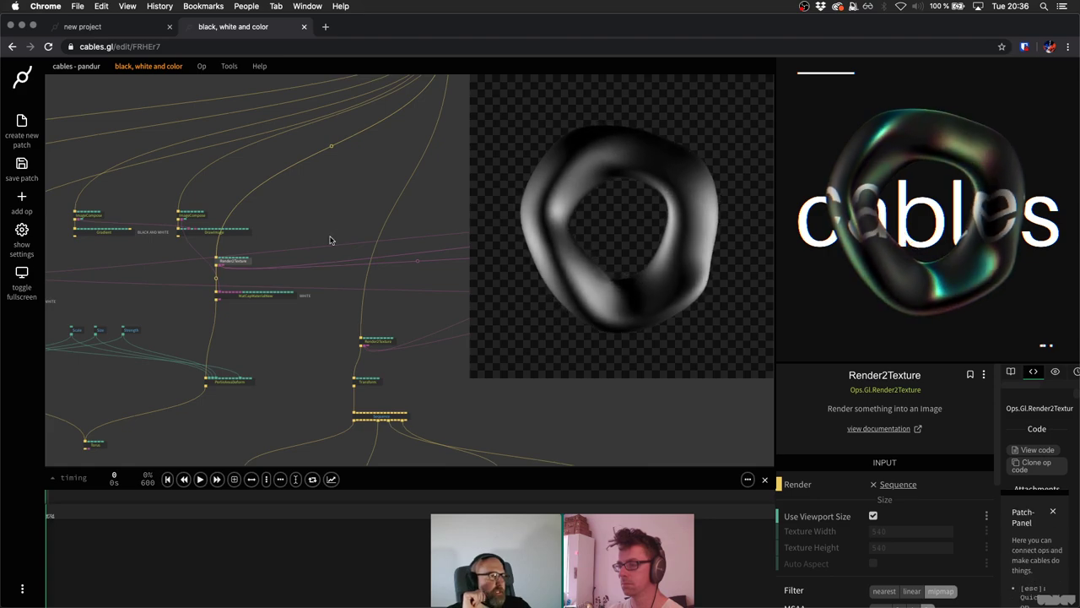
pyautogui.hscroll(5, 355, 245)
pyautogui.scroll(-3, 354, 245)
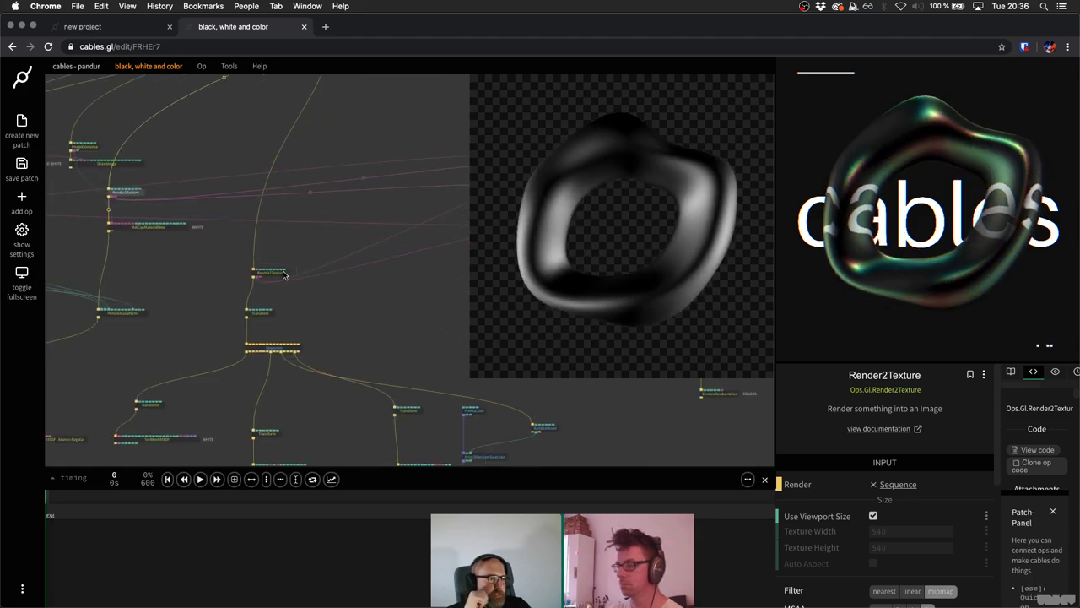
pyautogui.click(282, 274)
# Preview the three ImageCompose ops' composed textures, then deselect to view the final output.
pyautogui.hscroll(3, 309, 290)
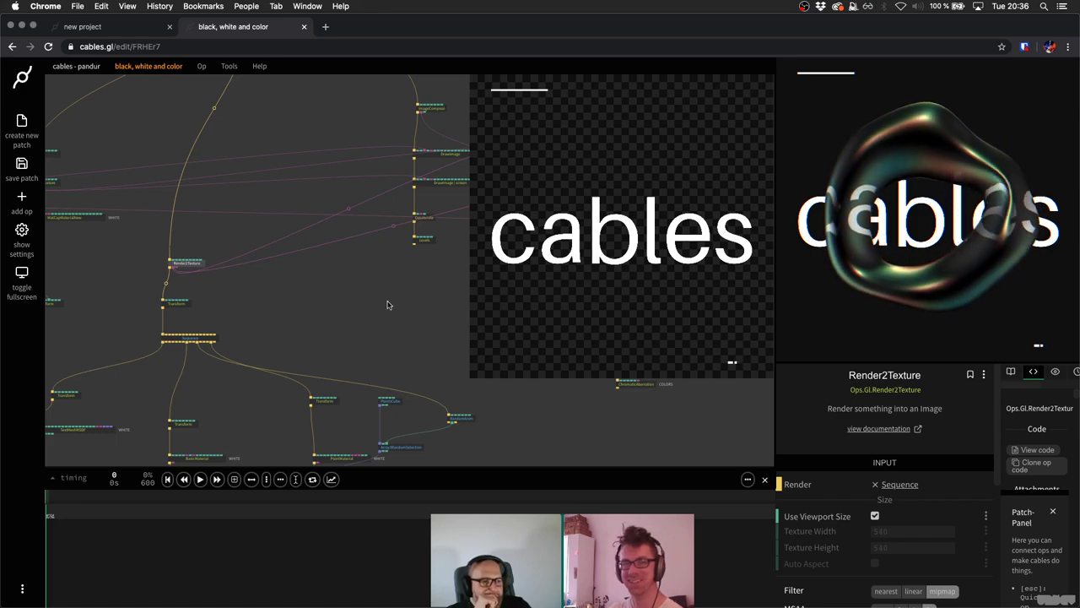
pyautogui.hscroll(8, 224, 272)
pyautogui.scroll(-2, 225, 272)
pyautogui.scroll(4, 282, 350)
pyautogui.hscroll(4, 282, 350)
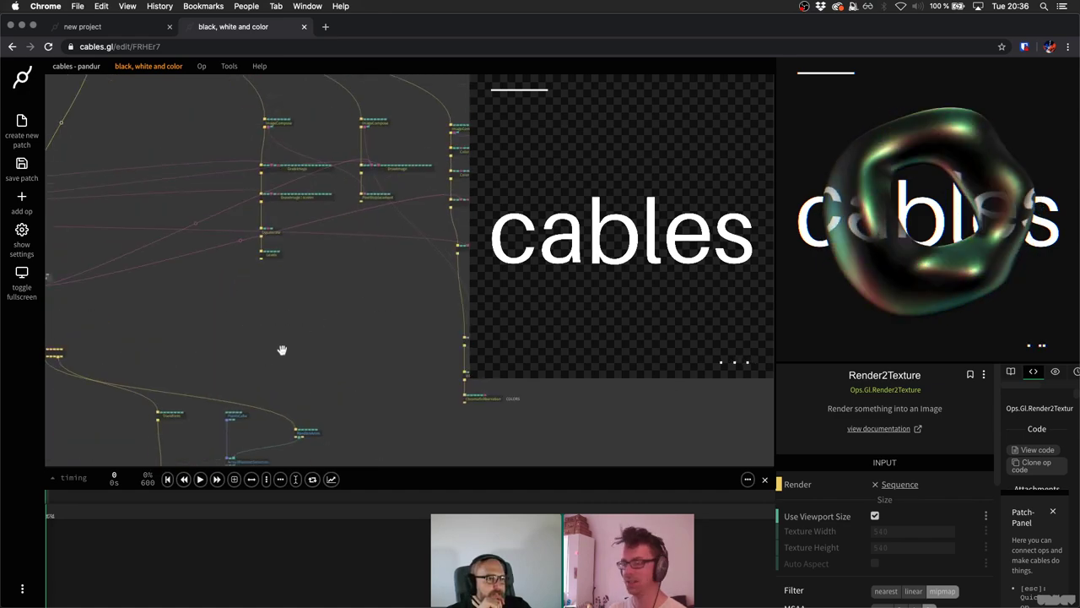
pyautogui.click(209, 179)
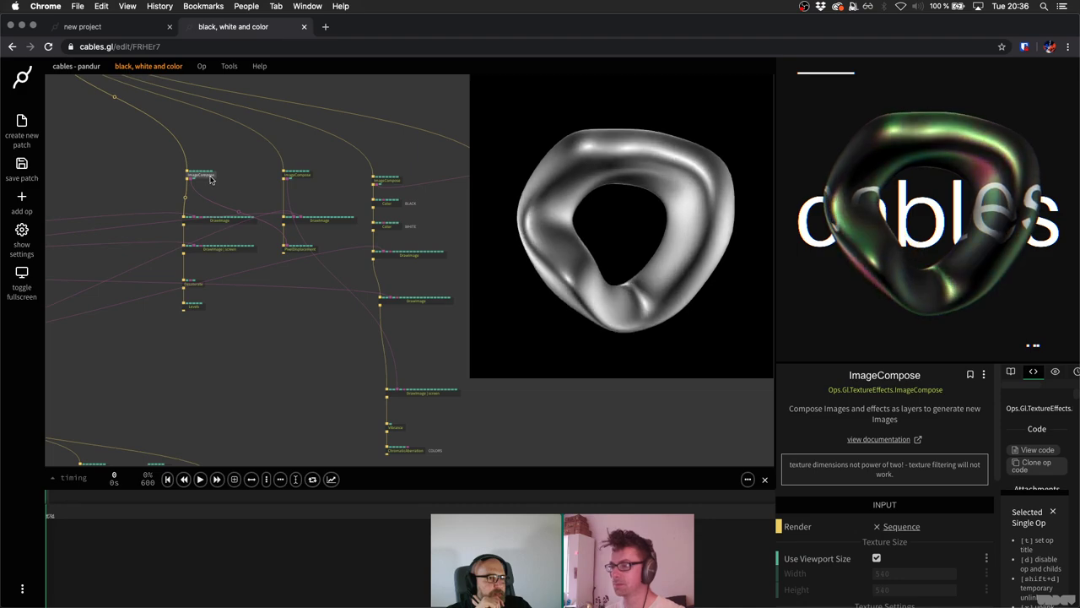
pyautogui.click(295, 178)
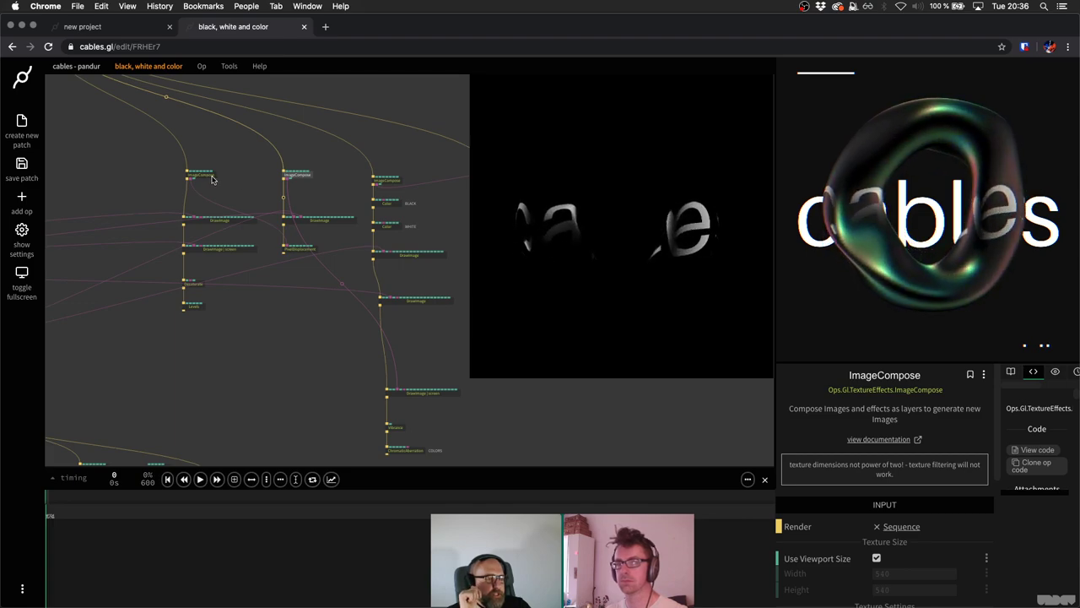
pyautogui.click(385, 181)
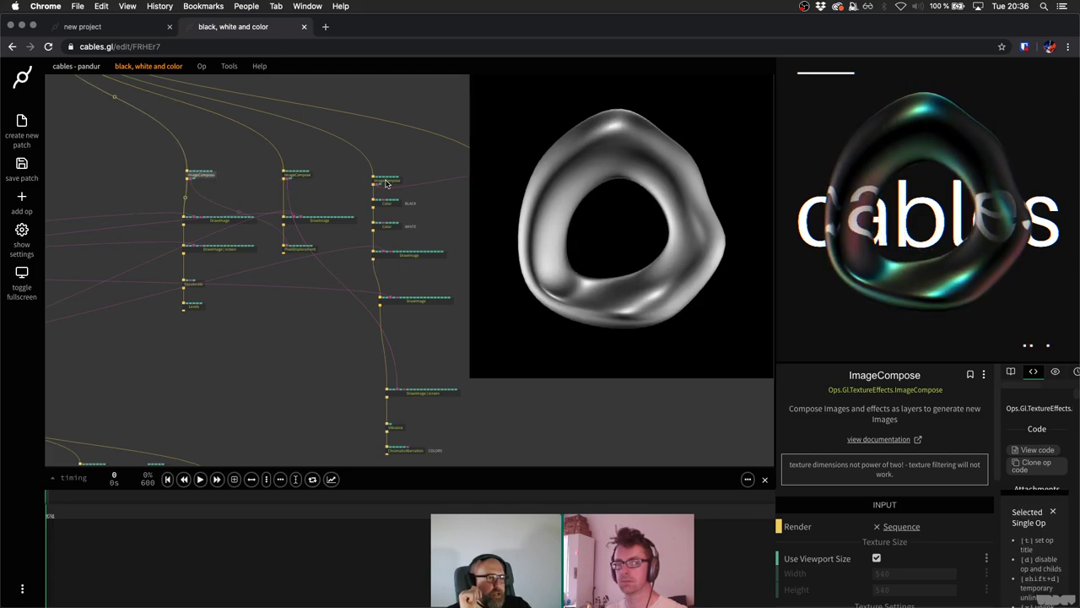
pyautogui.click(426, 192)
# Zoom out and marquee-select all 60 ops of the patch.
pyautogui.scroll(-2, 410, 173)
pyautogui.hscroll(2, 410, 173)
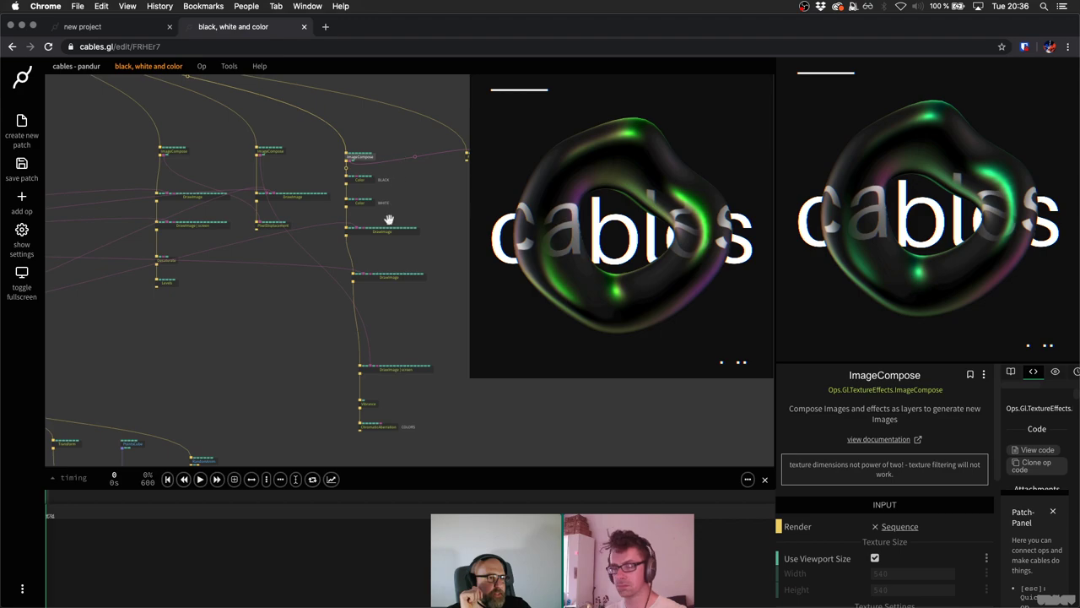
pyautogui.scroll(-1, 389, 219)
pyautogui.hscroll(1, 389, 219)
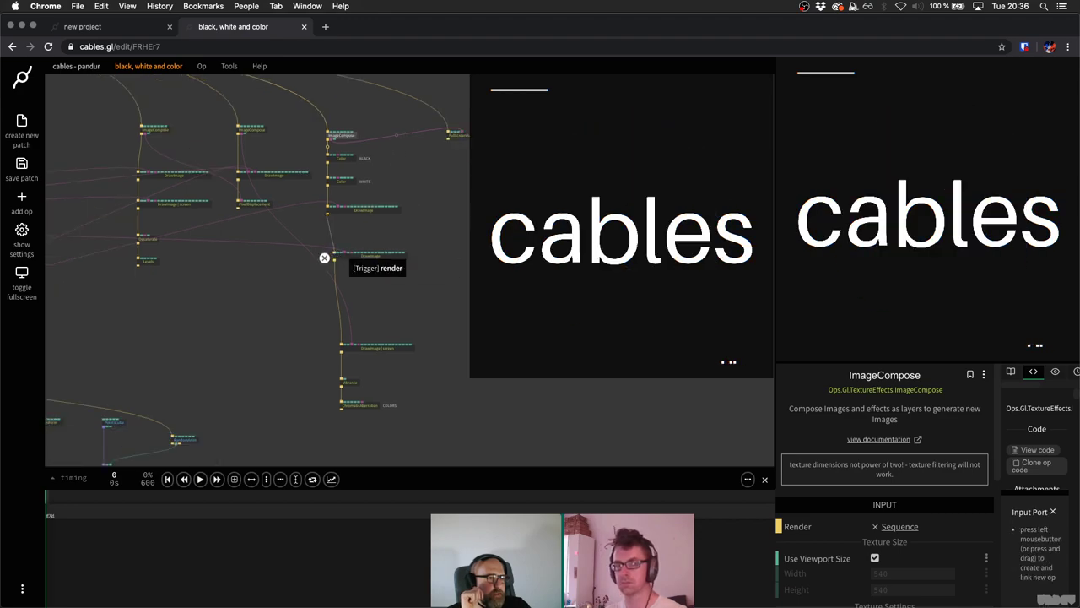
pyautogui.scroll(-5, 367, 262)
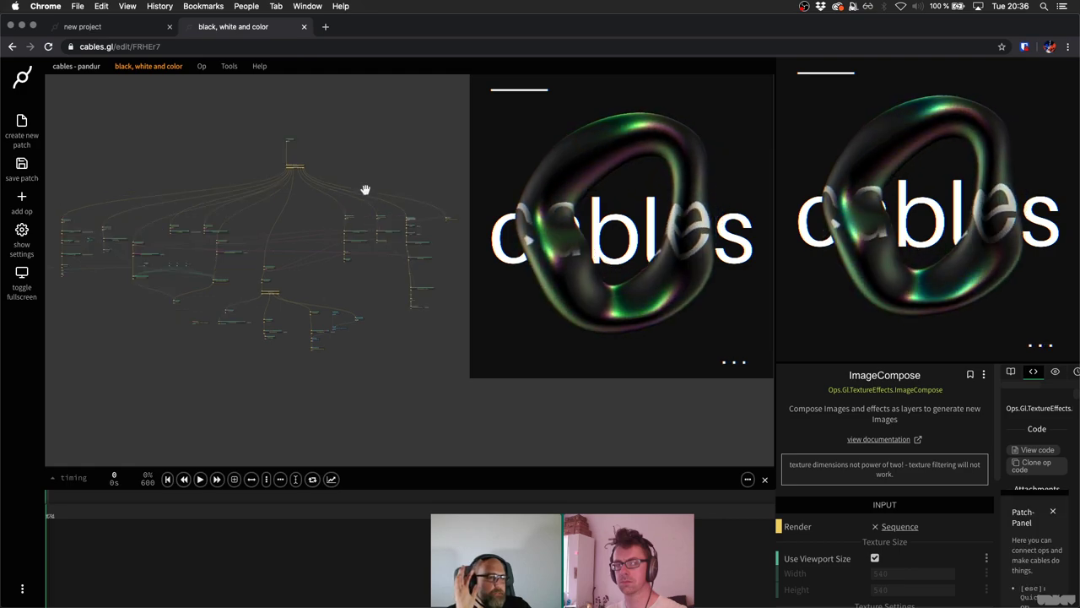
pyautogui.scroll(-2, 366, 188)
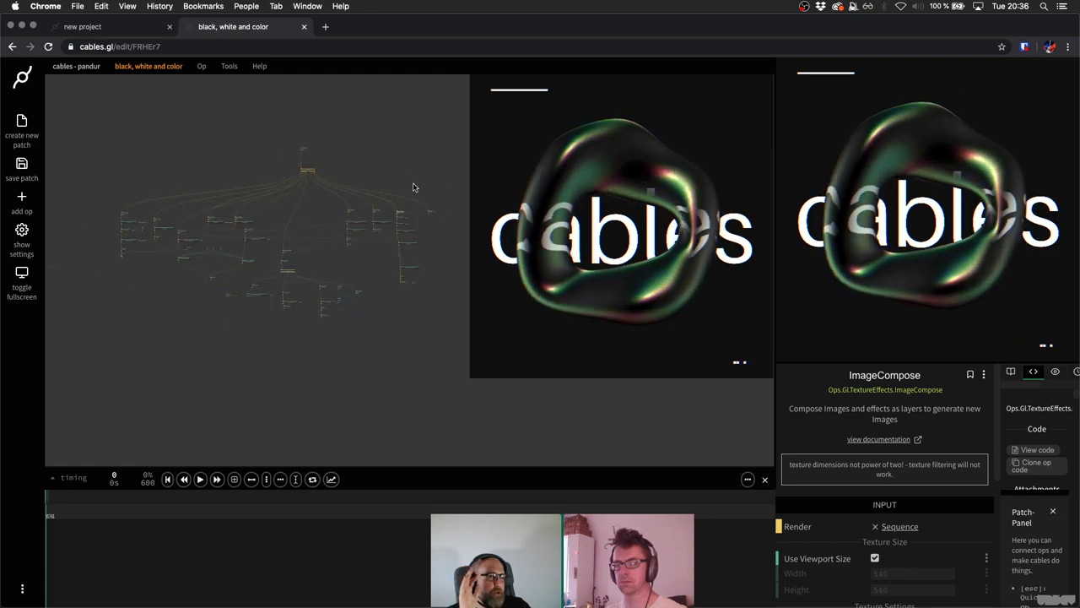
pyautogui.moveTo(450, 168); pyautogui.dragTo(78, 361)
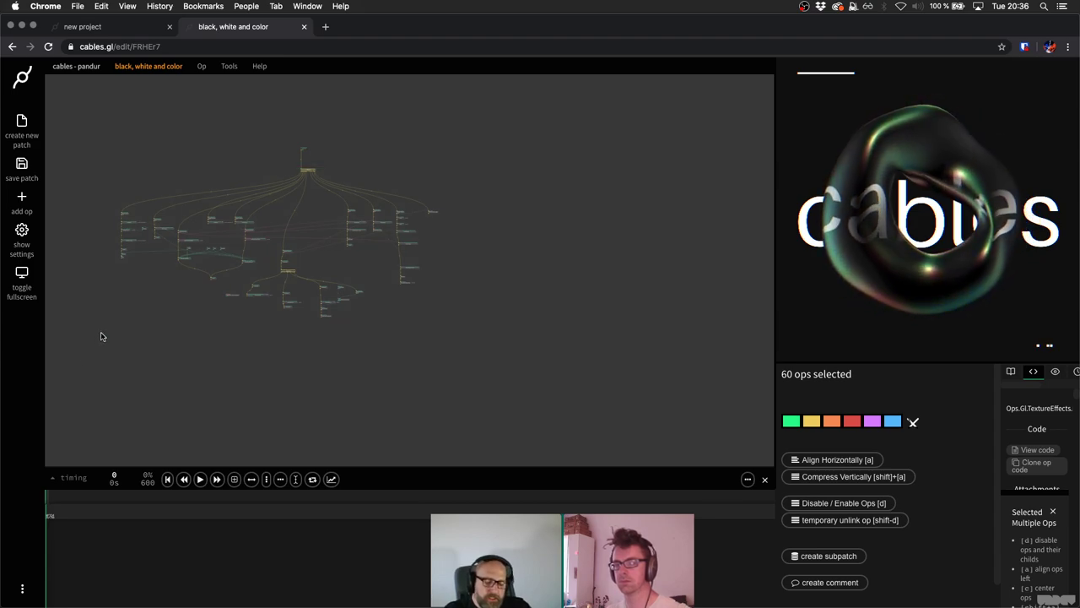
# Copy the 60 selected ops and switch to the new project patch.
pyautogui.press('super+c')
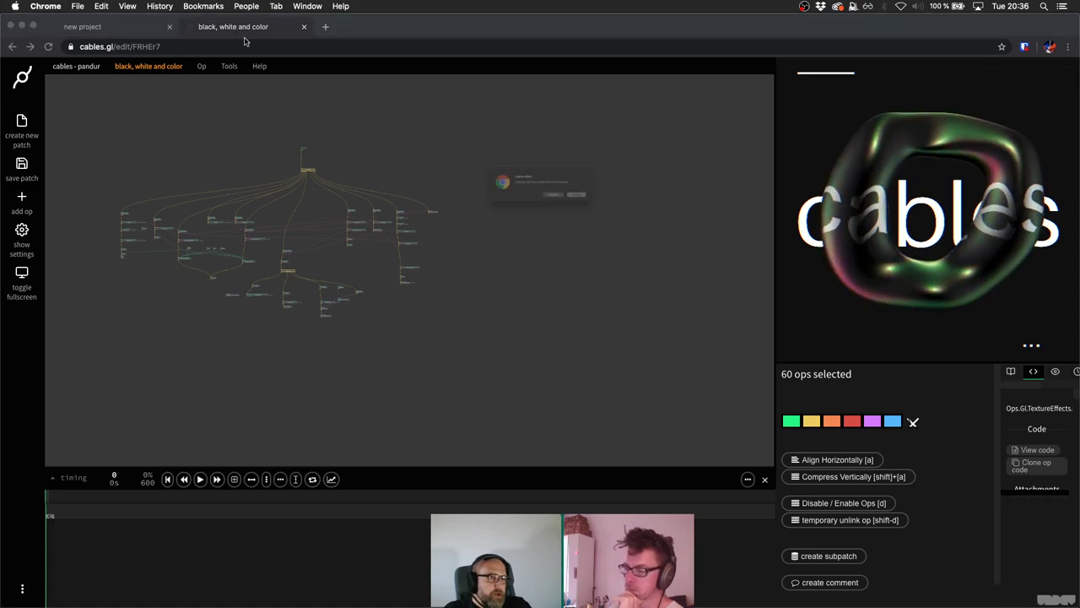
pyautogui.press('Escape')
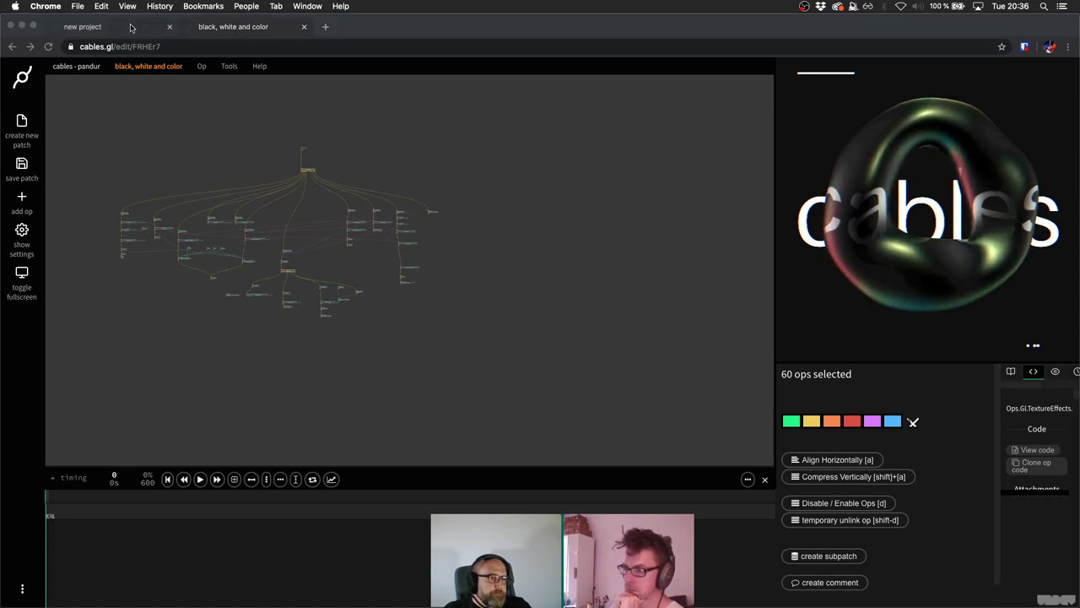
pyautogui.press('super+alt+Left')
pyautogui.scroll(-5, 434, 199)
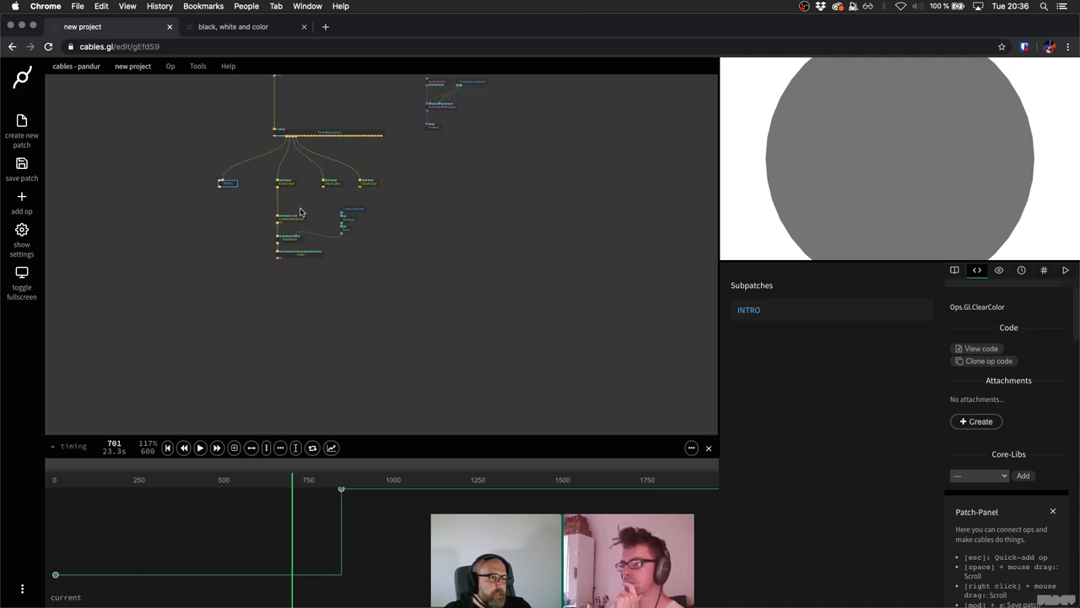
# Shift the six-op lower group to the right, then paste the 60 copied ops.
pyautogui.moveTo(261, 202); pyautogui.dragTo(365, 270)
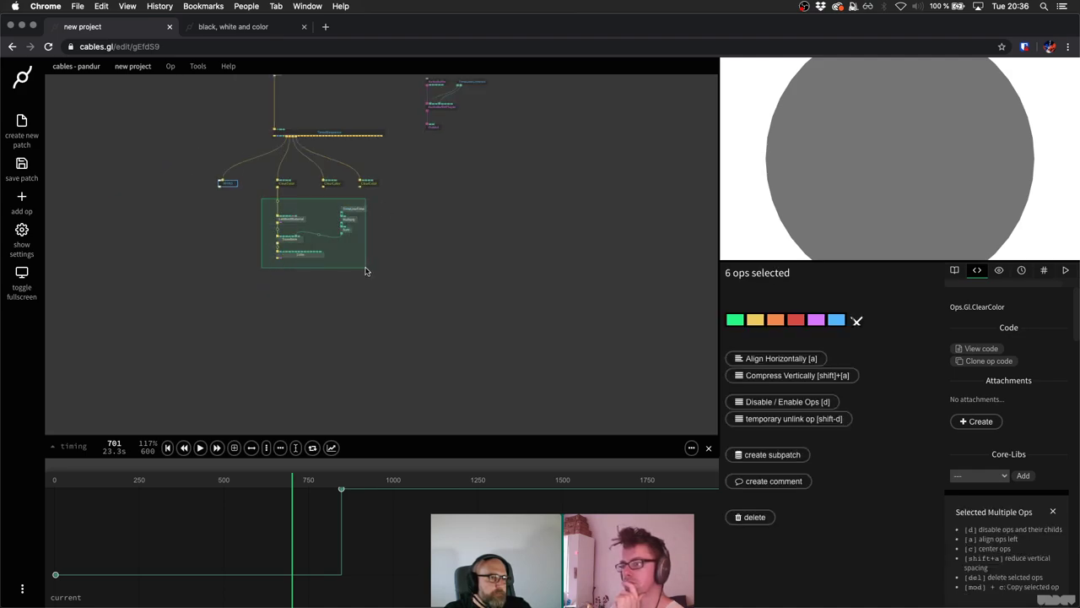
pyautogui.click(366, 270)
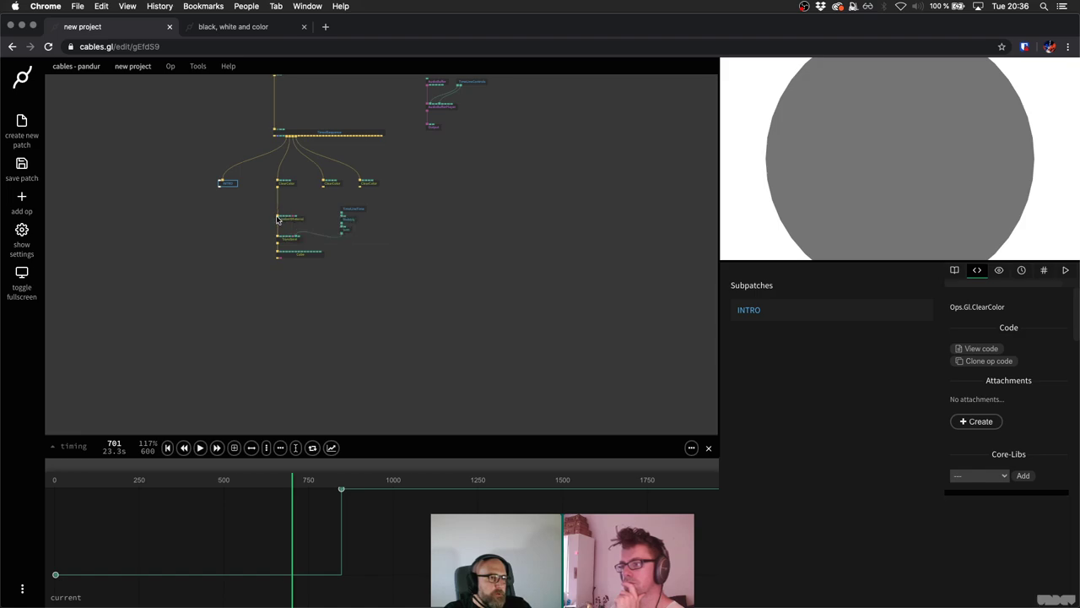
pyautogui.moveTo(262, 210); pyautogui.dragTo(420, 304)
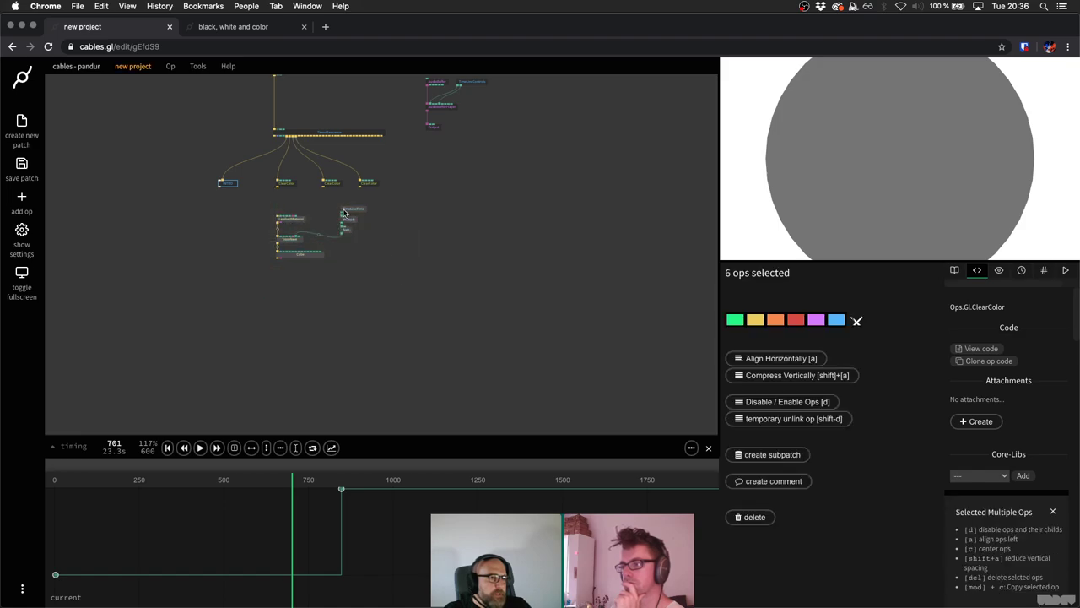
pyautogui.press('super+x')
pyautogui.press('super+v')
pyautogui.click(264, 300)
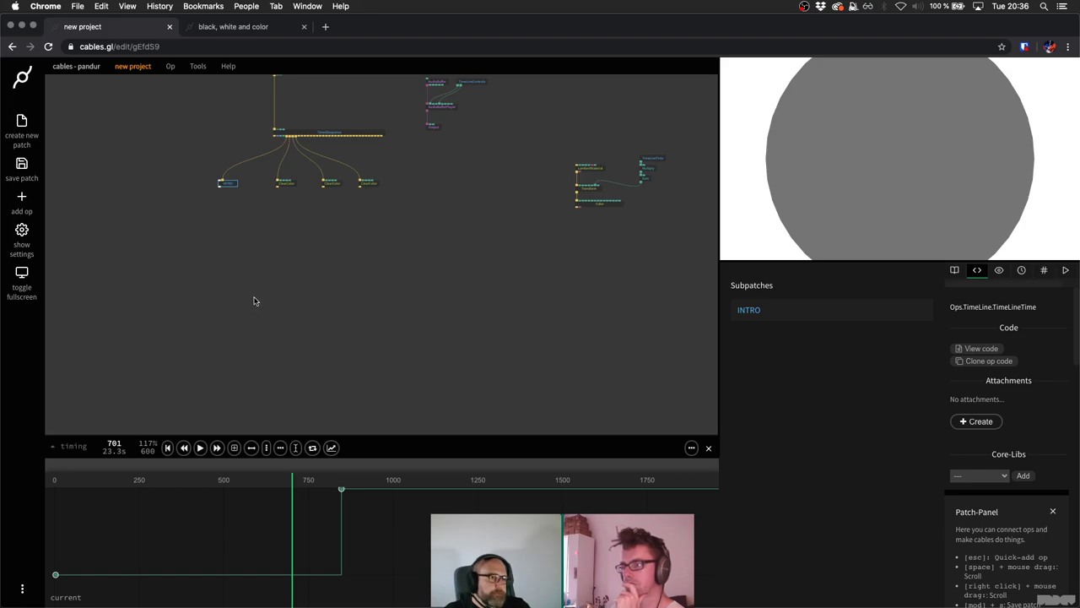
pyautogui.press('super+v')
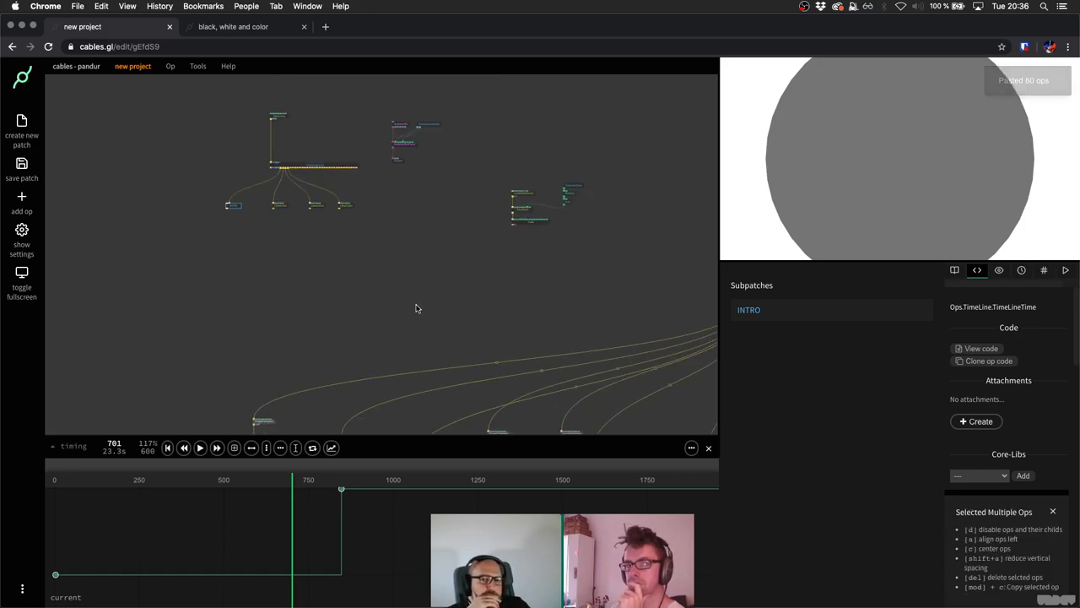
# Connect ClearColor's Trigger output to the pasted Sequence op's exe 0 input.
pyautogui.click(297, 321)
pyautogui.scroll(-2, 297, 320)
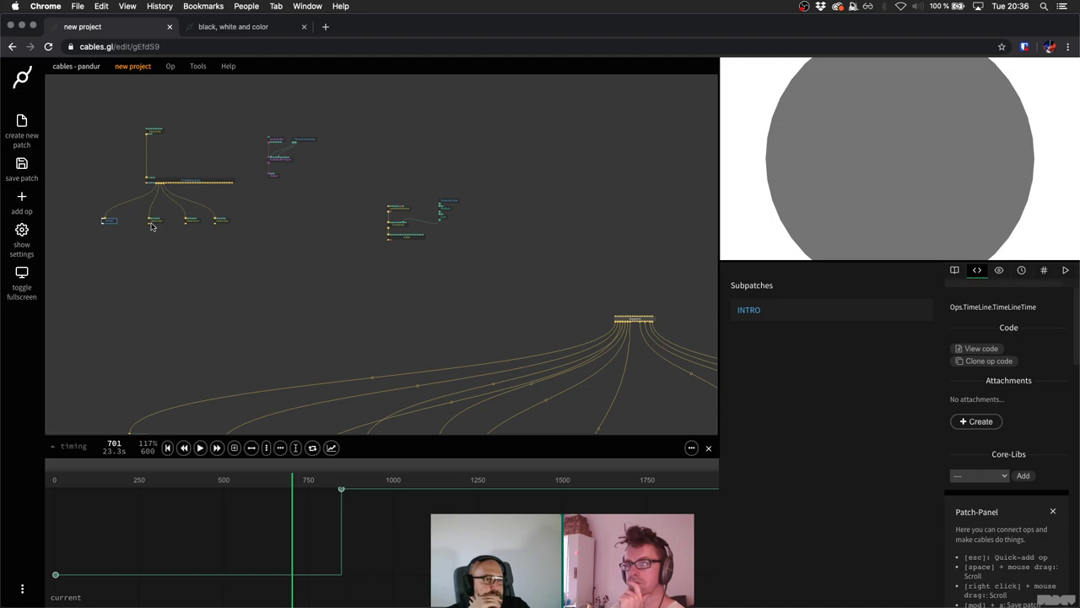
pyautogui.moveTo(150, 226); pyautogui.dragTo(639, 319)
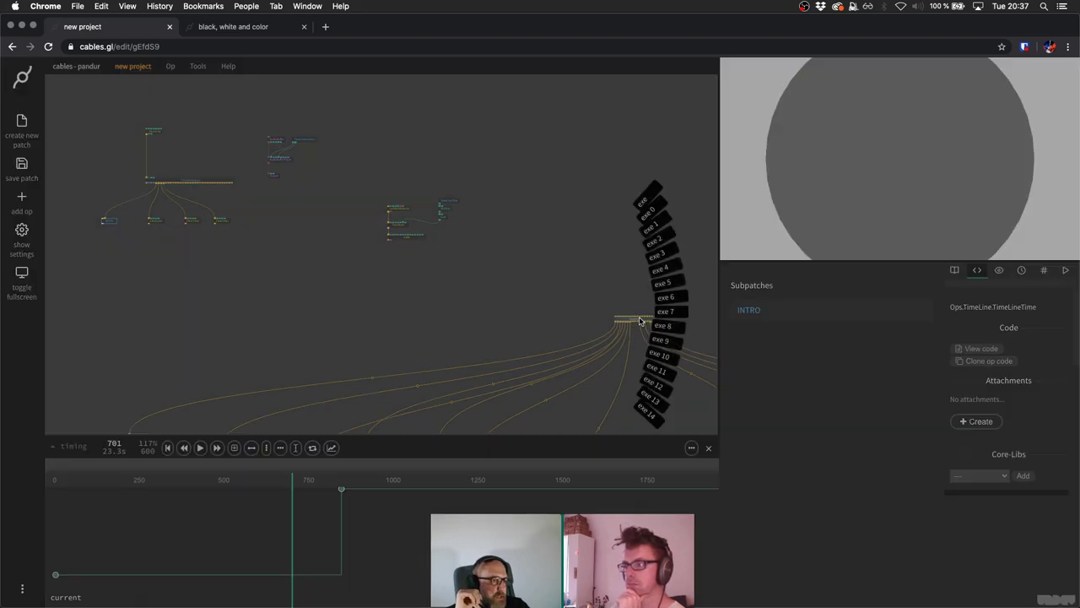
pyautogui.click(641, 205)
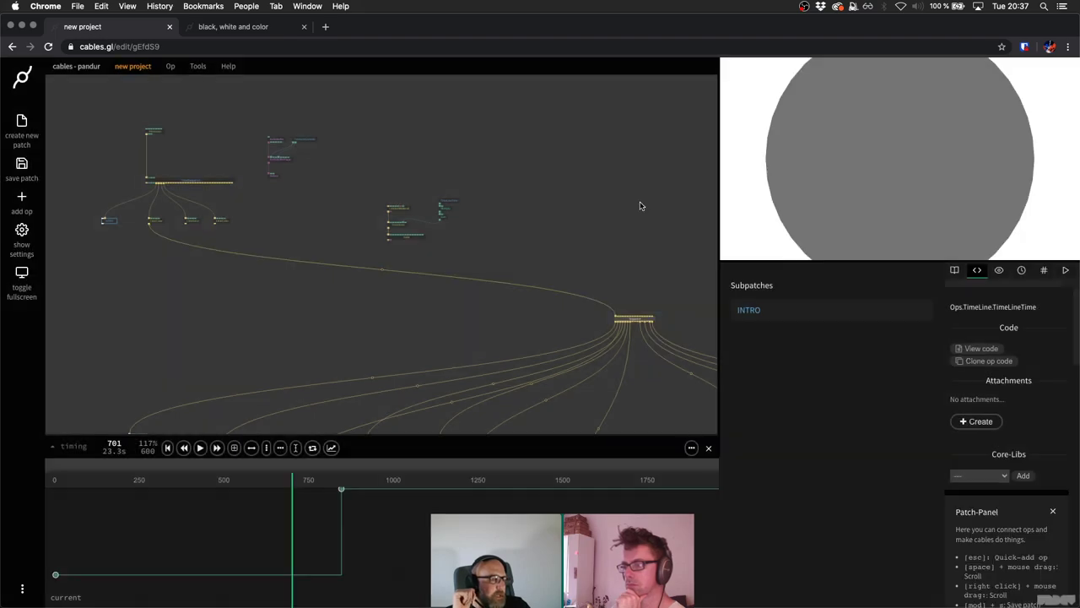
pyautogui.click(154, 221)
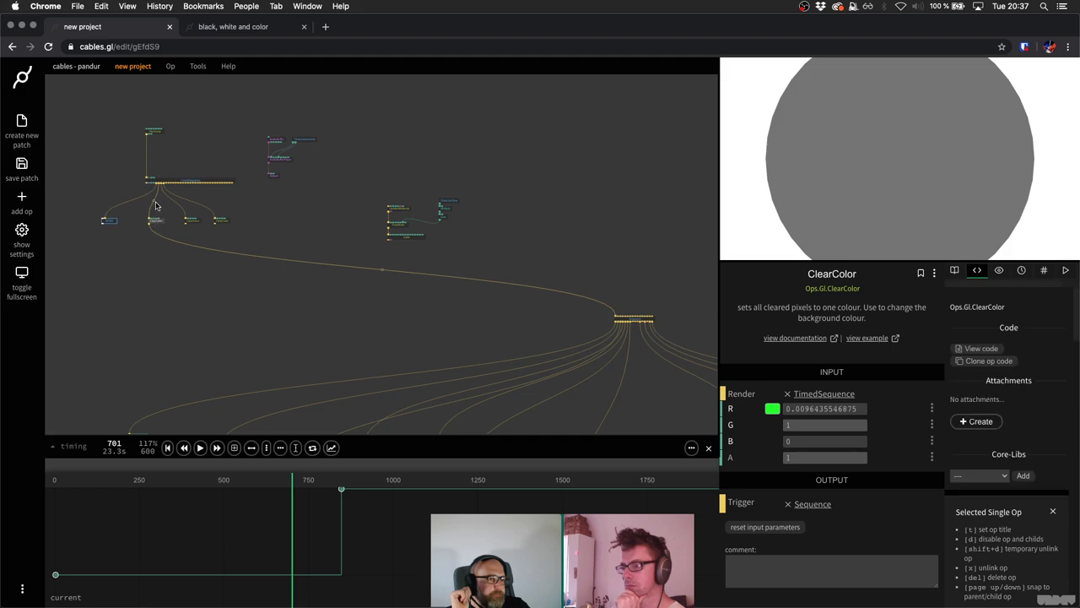
# Play the timeline, restart from frame 789, and pause at frame 883.
pyautogui.click(200, 448)
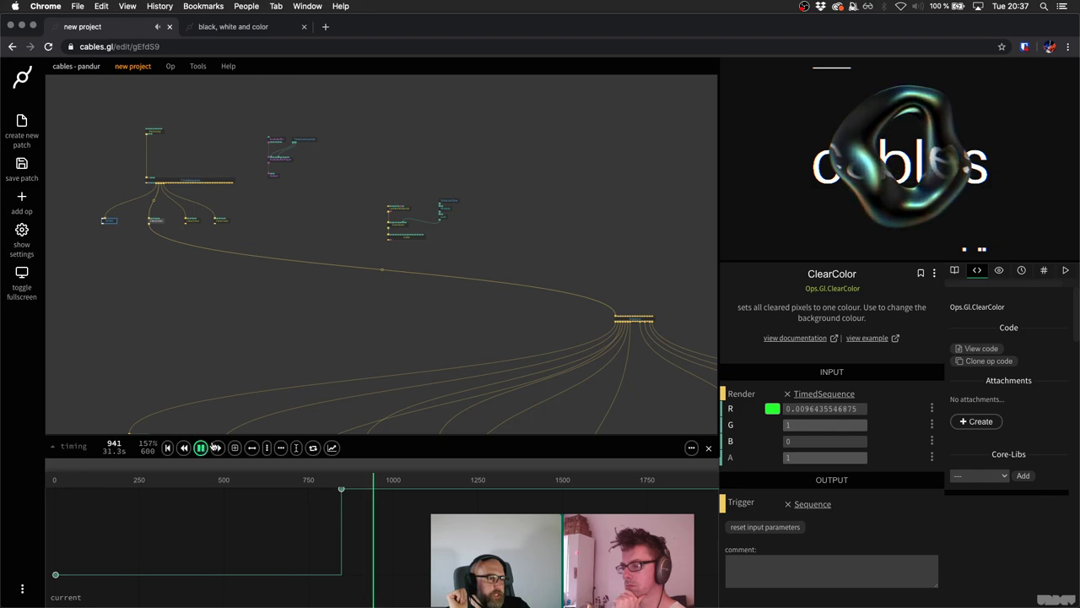
pyautogui.click(211, 448)
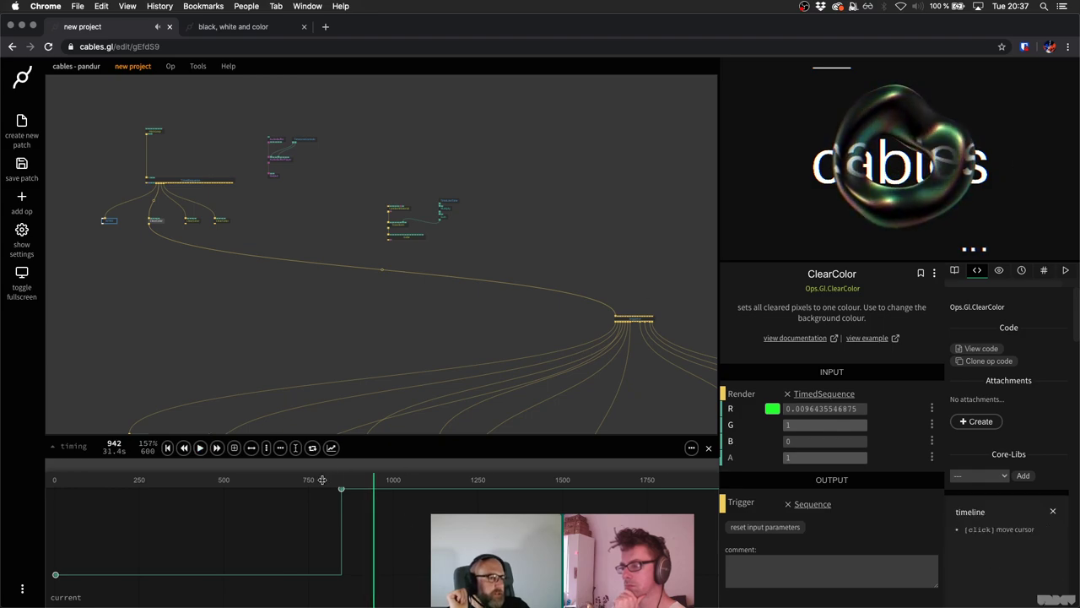
pyautogui.click(322, 479)
pyautogui.click(200, 448)
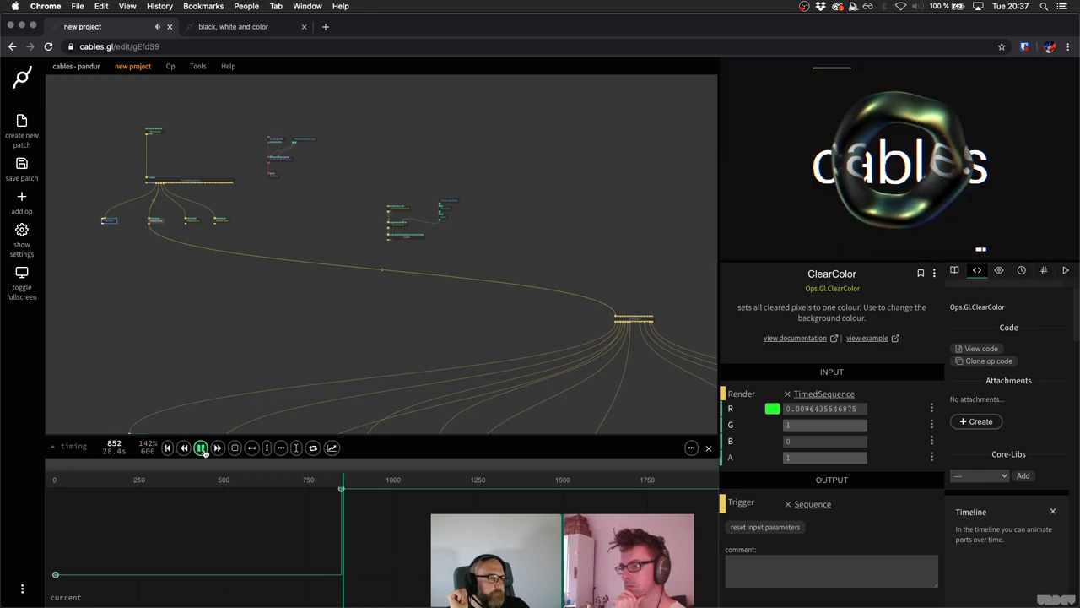
pyautogui.click(201, 448)
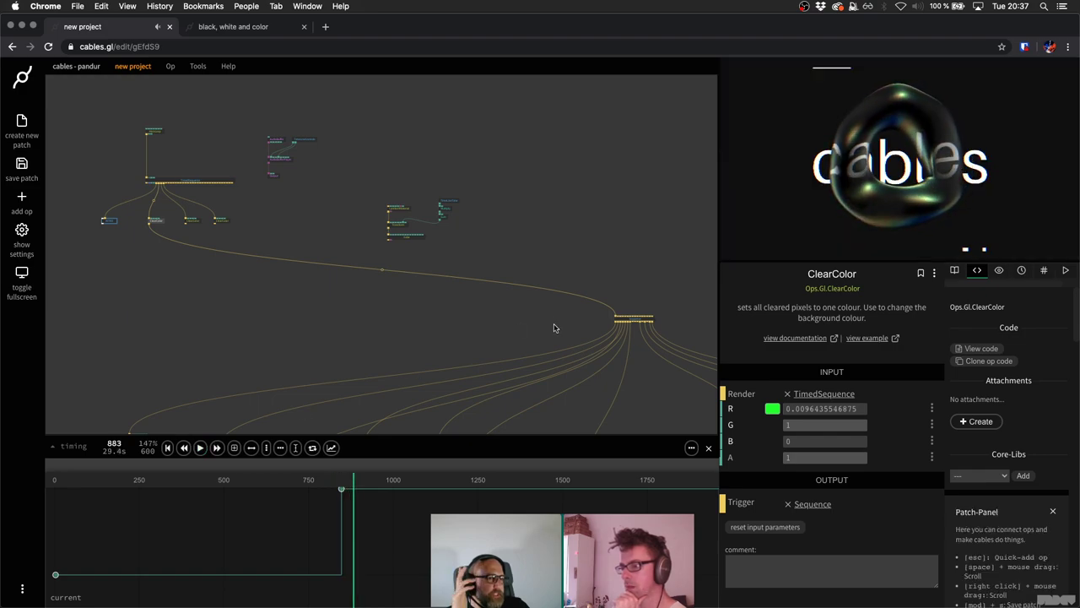
# Pan around the pasted nodes to inspect them, then deselect ClearColor.
pyautogui.scroll(-3, 482, 253)
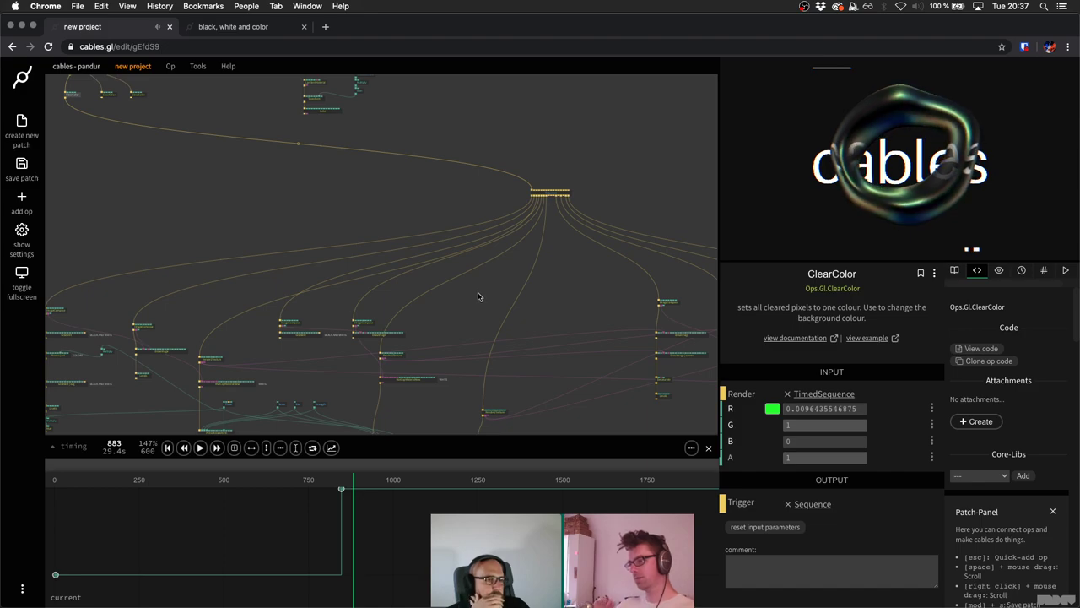
pyautogui.scroll(-3, 485, 213)
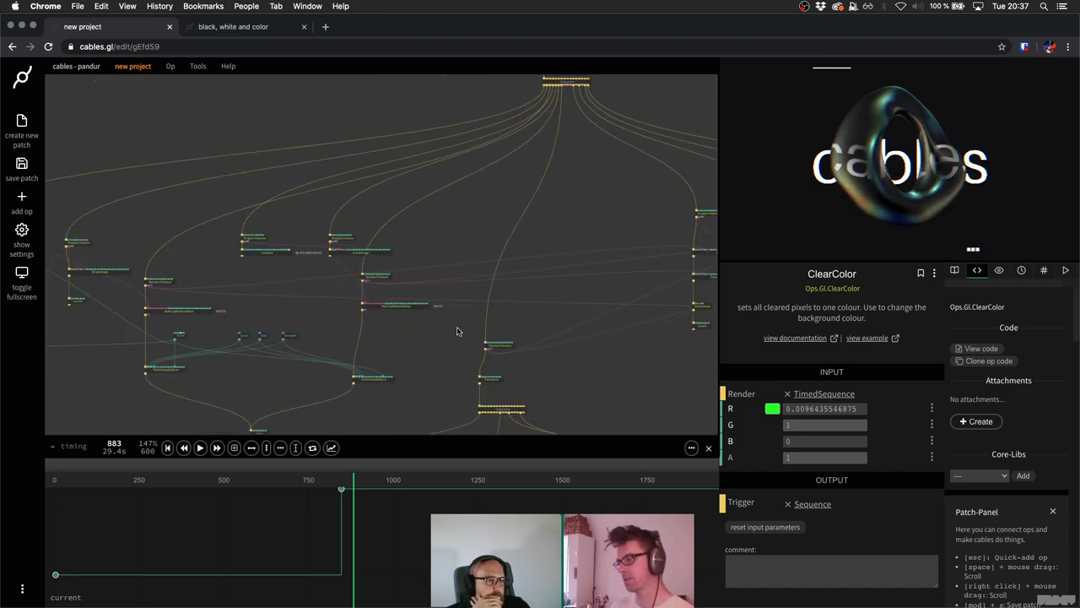
pyautogui.scroll(-3, 499, 253)
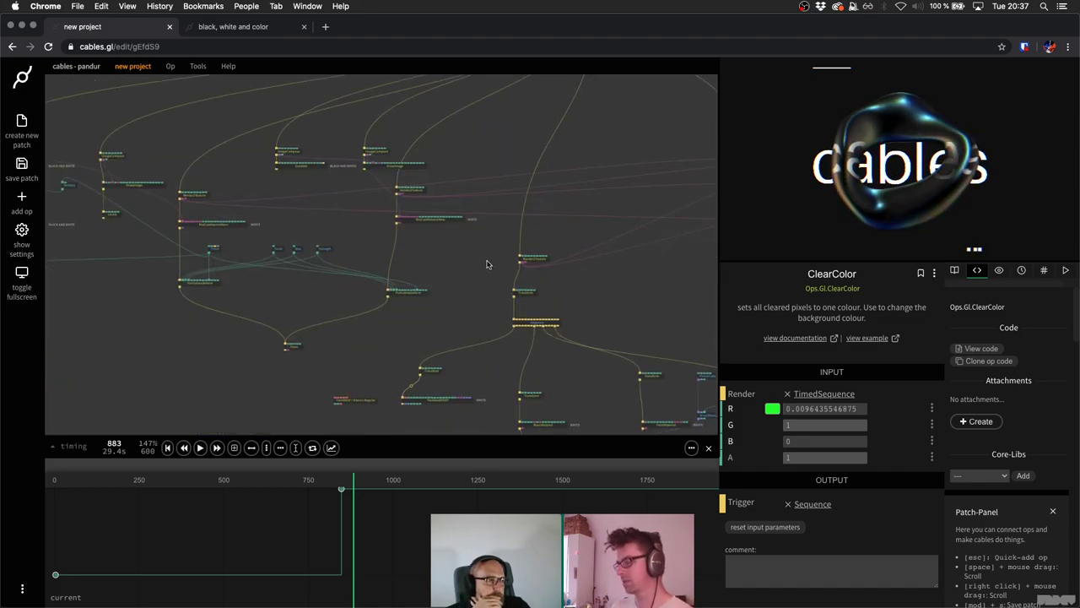
pyautogui.moveTo(479, 340); pyautogui.dragTo(454, 259)
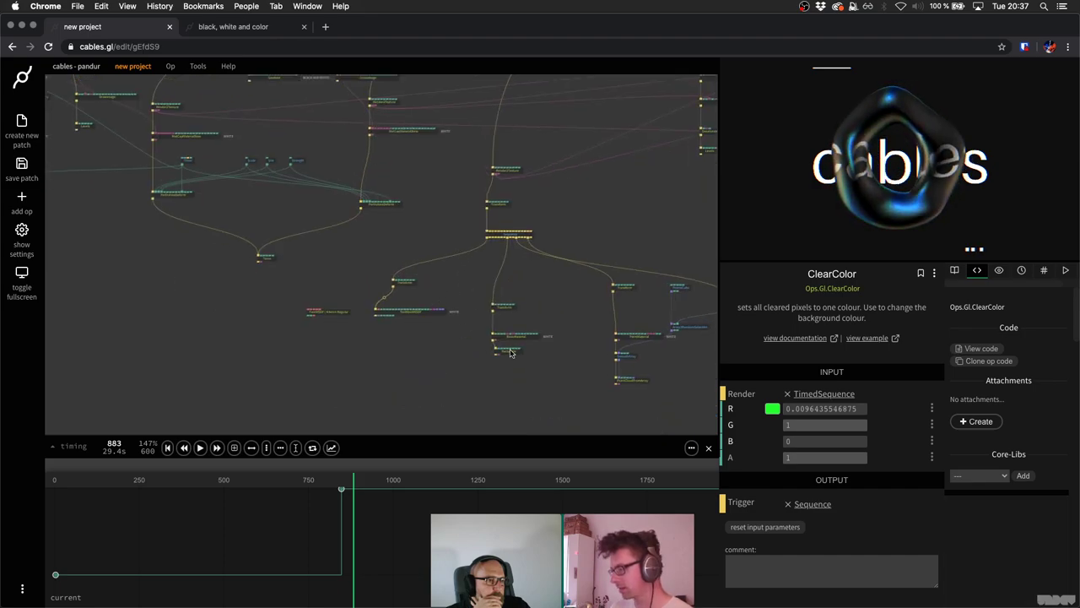
pyautogui.scroll(3, 509, 346)
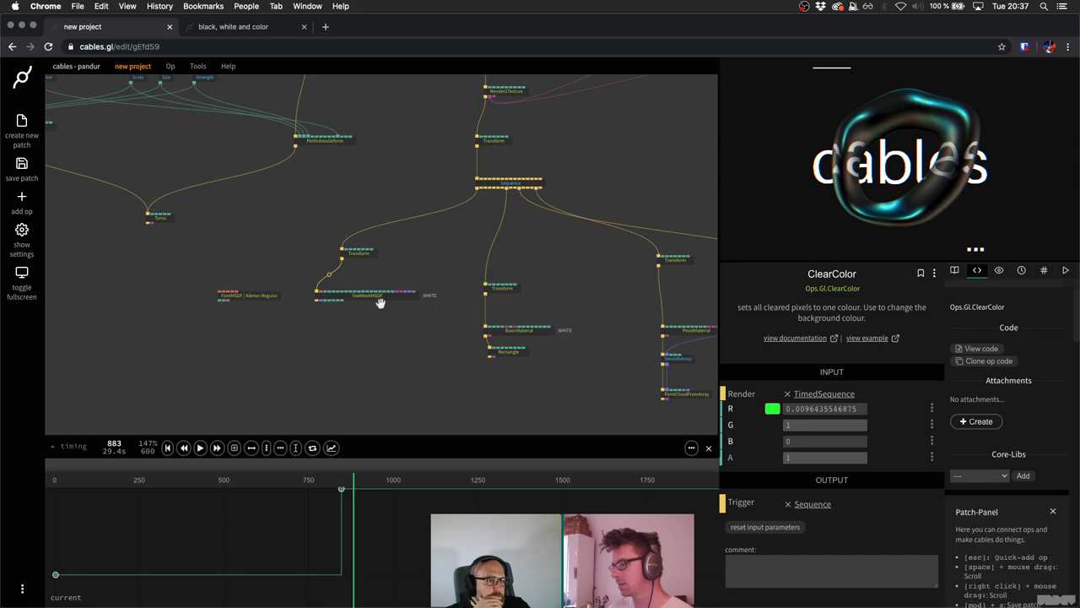
pyautogui.hscroll(-5, 422, 312)
pyautogui.scroll(2, 421, 312)
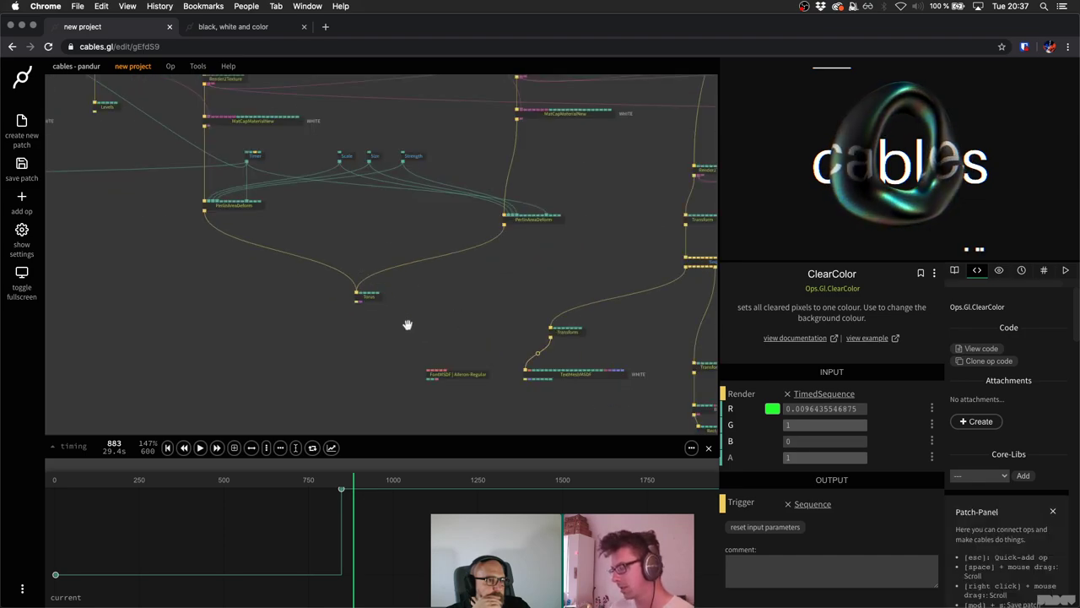
pyautogui.scroll(2, 408, 325)
pyautogui.hscroll(-2, 405, 324)
pyautogui.hscroll(-3, 287, 294)
pyautogui.scroll(1, 287, 294)
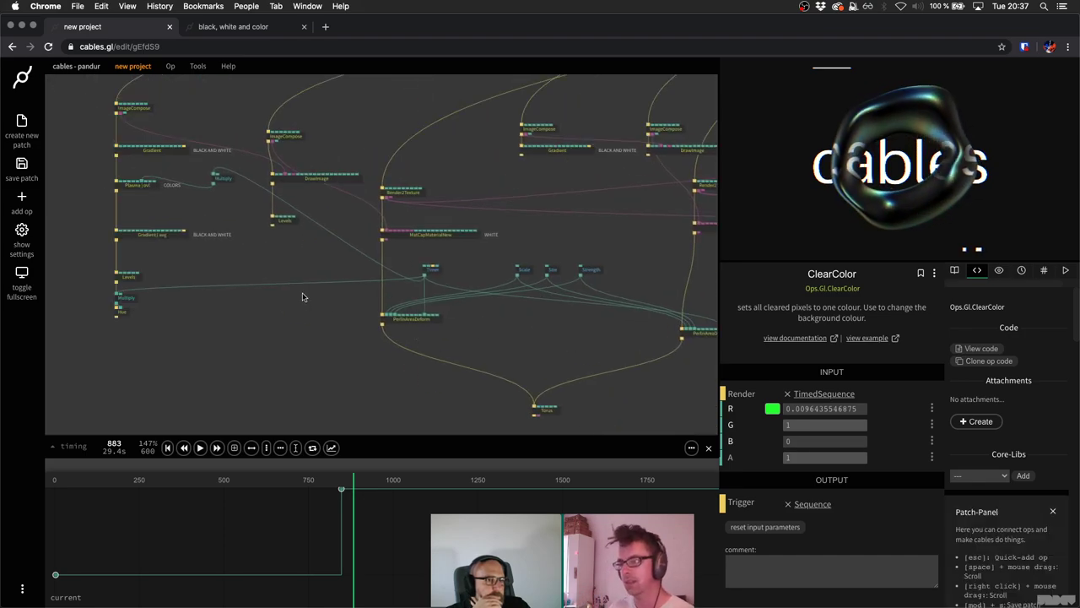
pyautogui.hscroll(2, 591, 219)
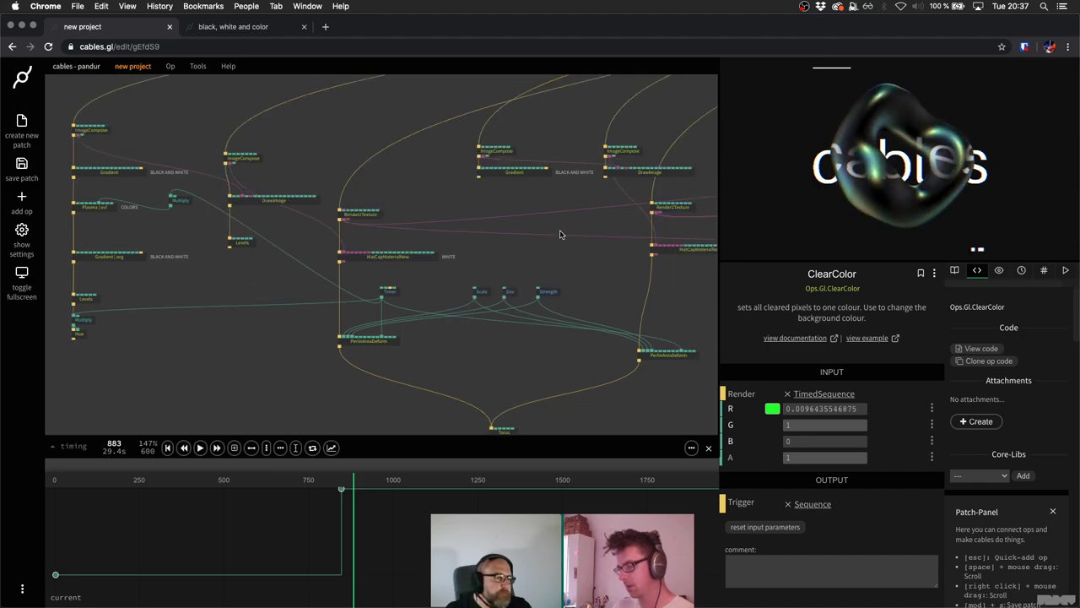
pyautogui.hscroll(5, 473, 215)
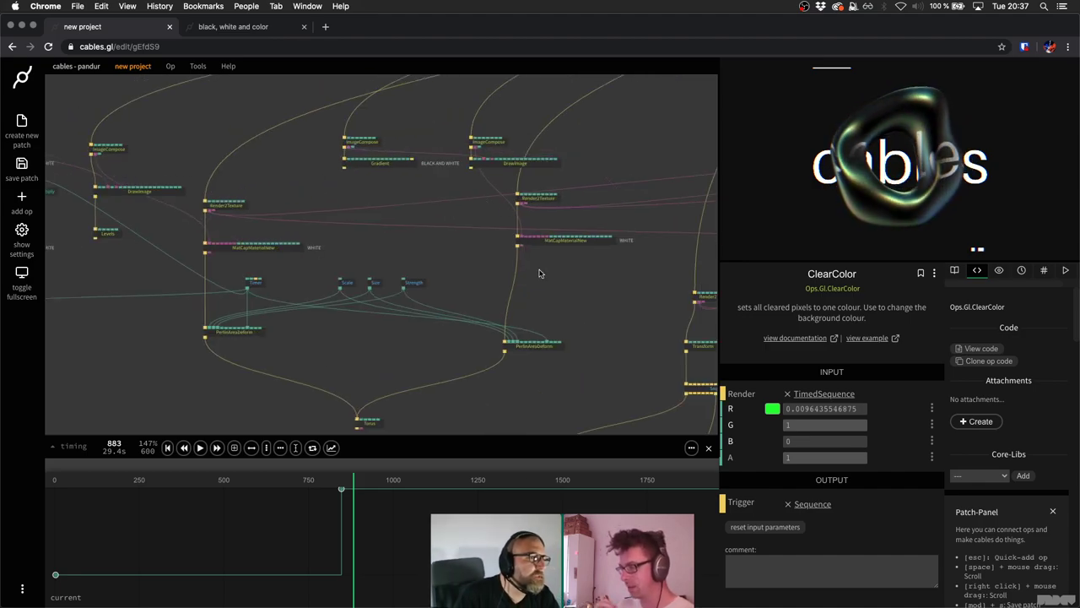
pyautogui.hscroll(4, 470, 268)
pyautogui.scroll(-1, 470, 267)
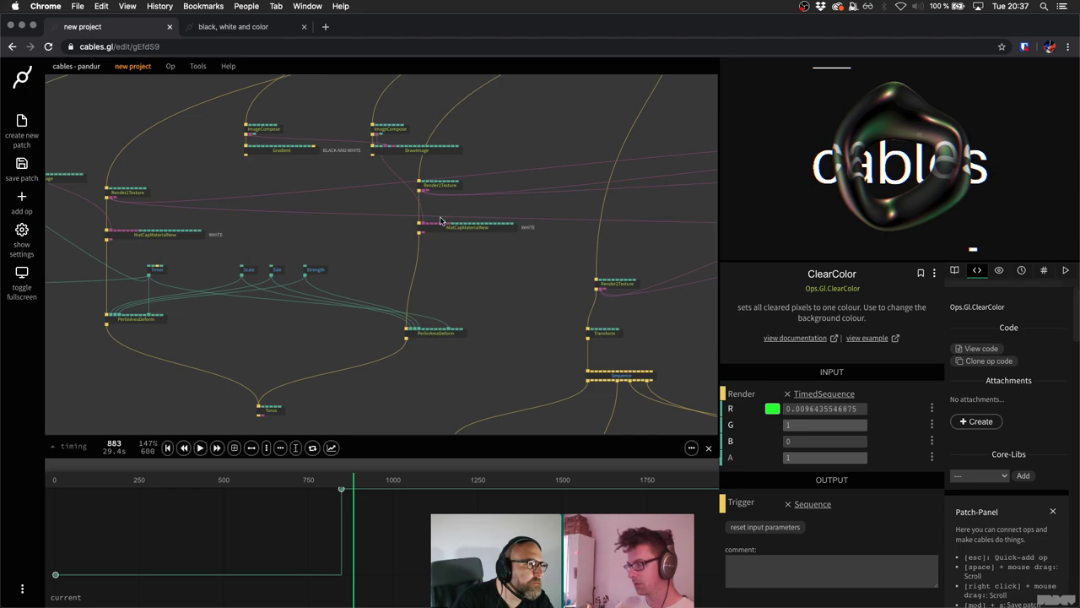
pyautogui.scroll(-4, 440, 220)
pyautogui.hscroll(3, 440, 220)
pyautogui.scroll(-3, 496, 266)
pyautogui.hscroll(2, 495, 266)
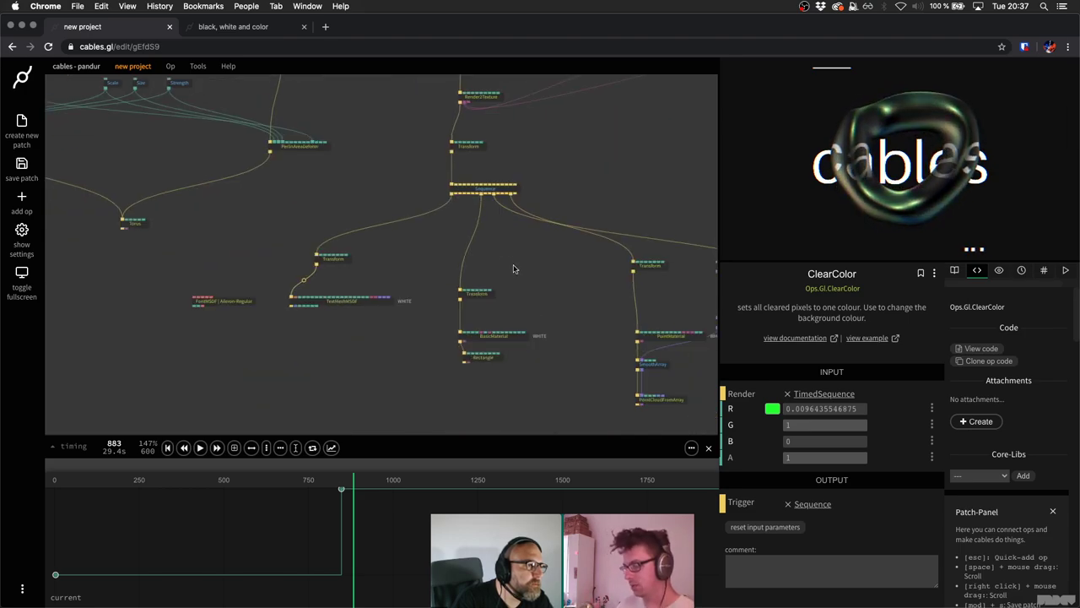
pyautogui.scroll(-2, 513, 269)
pyautogui.moveTo(623, 221); pyautogui.dragTo(445, 218)
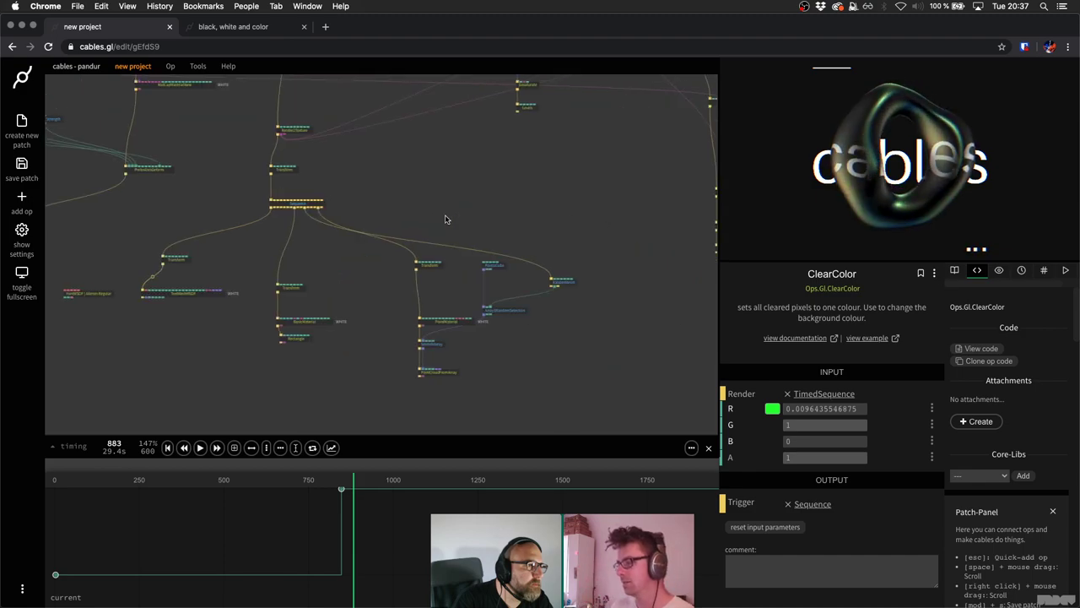
pyautogui.click(437, 226)
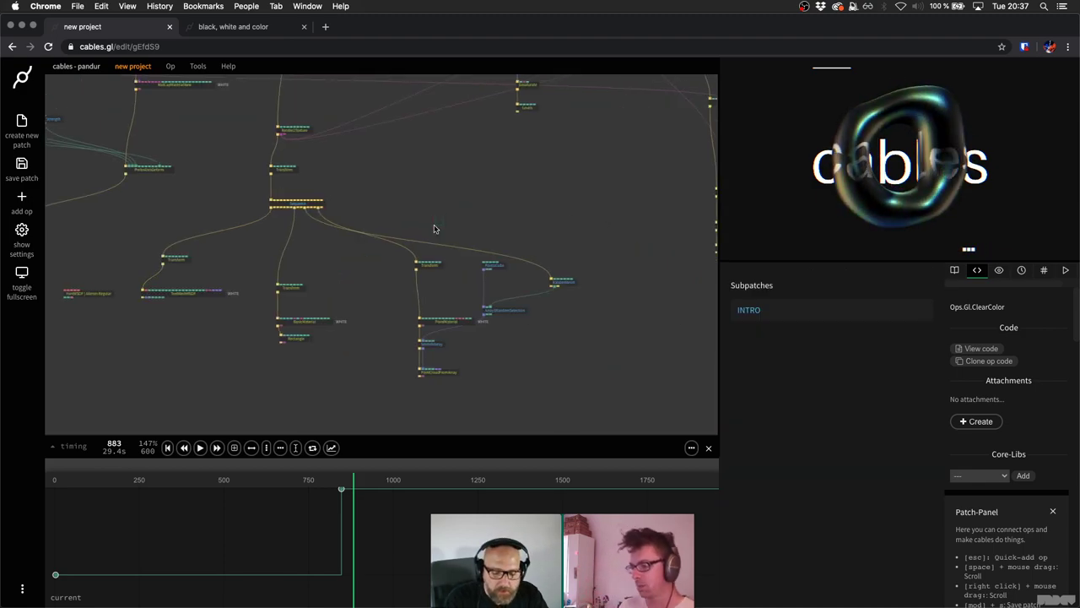
# Search ops for 'msdf' and add FontMSDF and TextMeshMSDF ops.
pyautogui.press('super+f')
pyautogui.write('m,s')
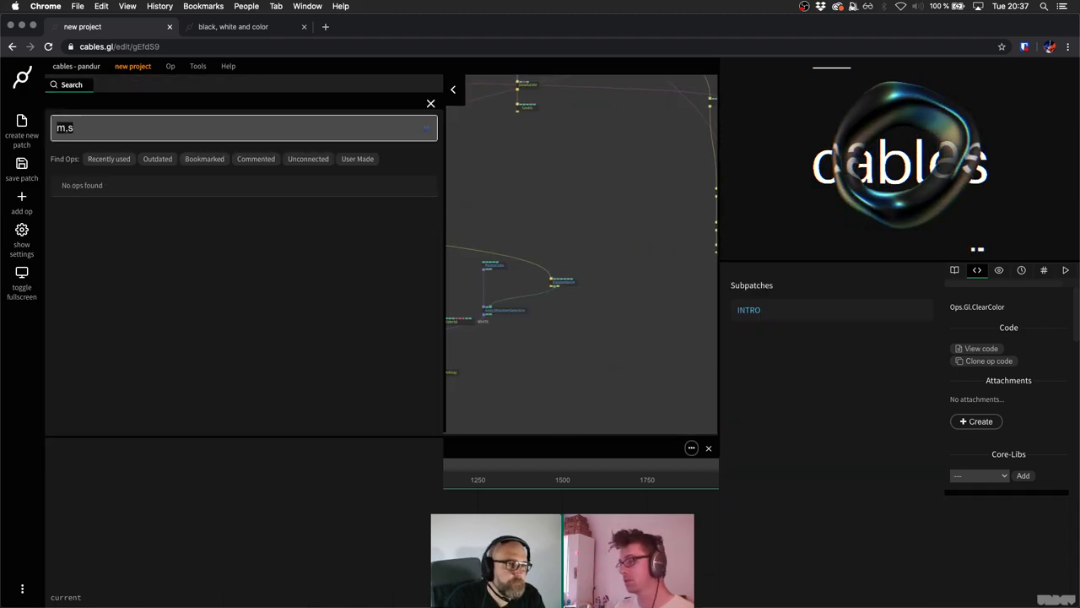
pyautogui.write('msdf')
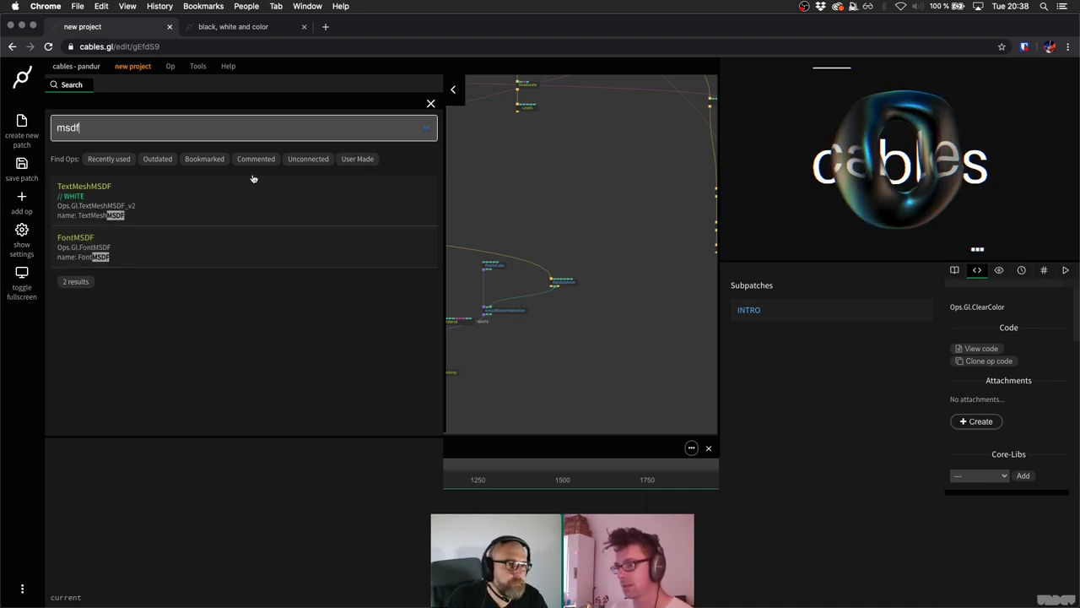
pyautogui.click(236, 250)
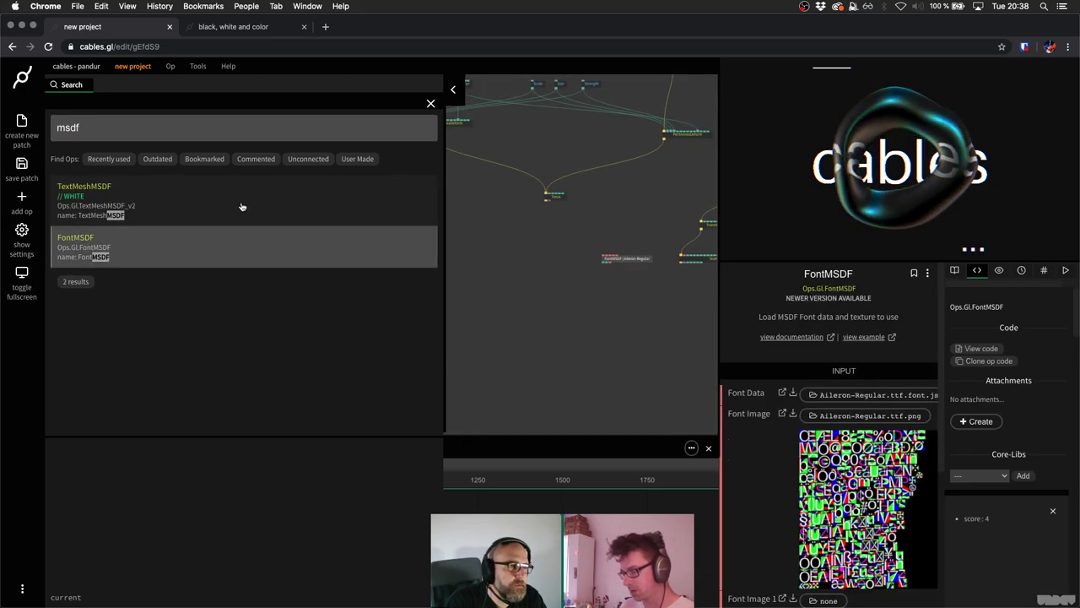
pyautogui.click(241, 206)
pyautogui.click(430, 103)
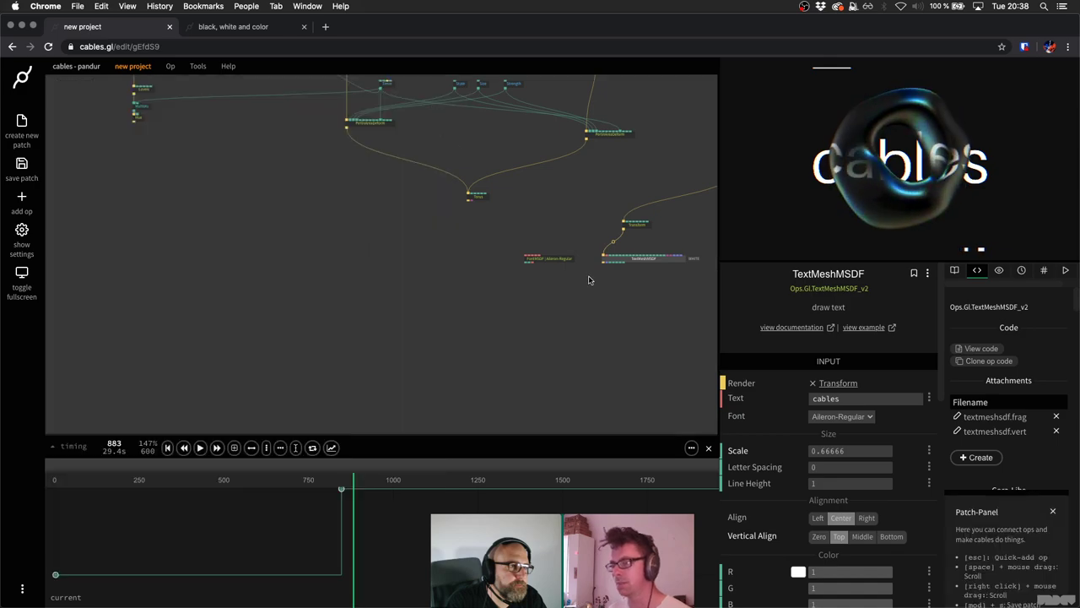
# Move Transform near the text op and change TextMeshMSDF's text from 'cables' to 'DEMO'.
pyautogui.scroll(3, 614, 246)
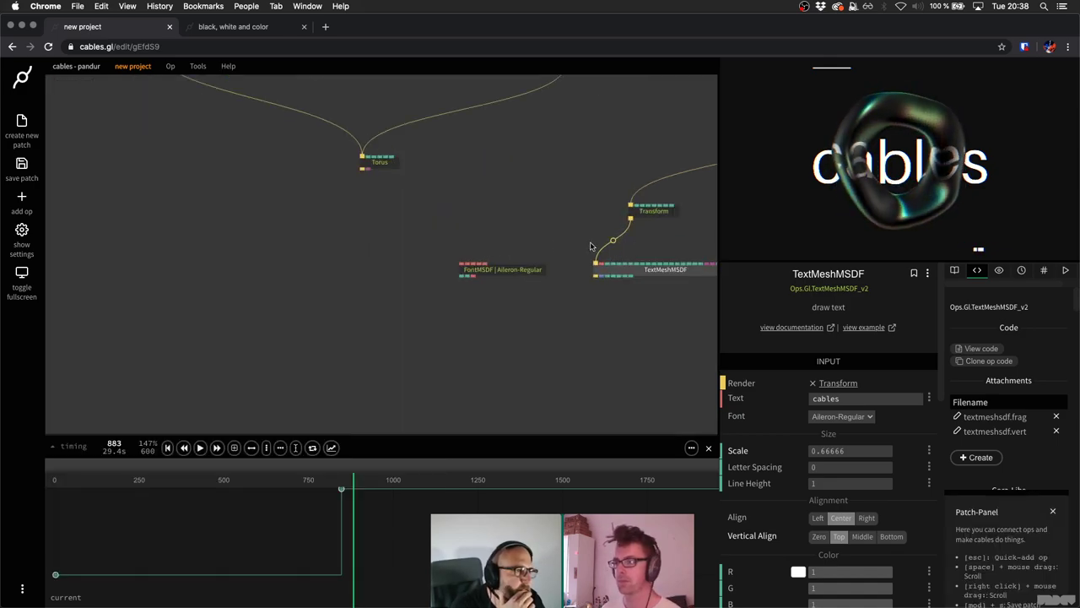
pyautogui.hscroll(3, 591, 246)
pyautogui.moveTo(549, 217); pyautogui.dragTo(528, 226)
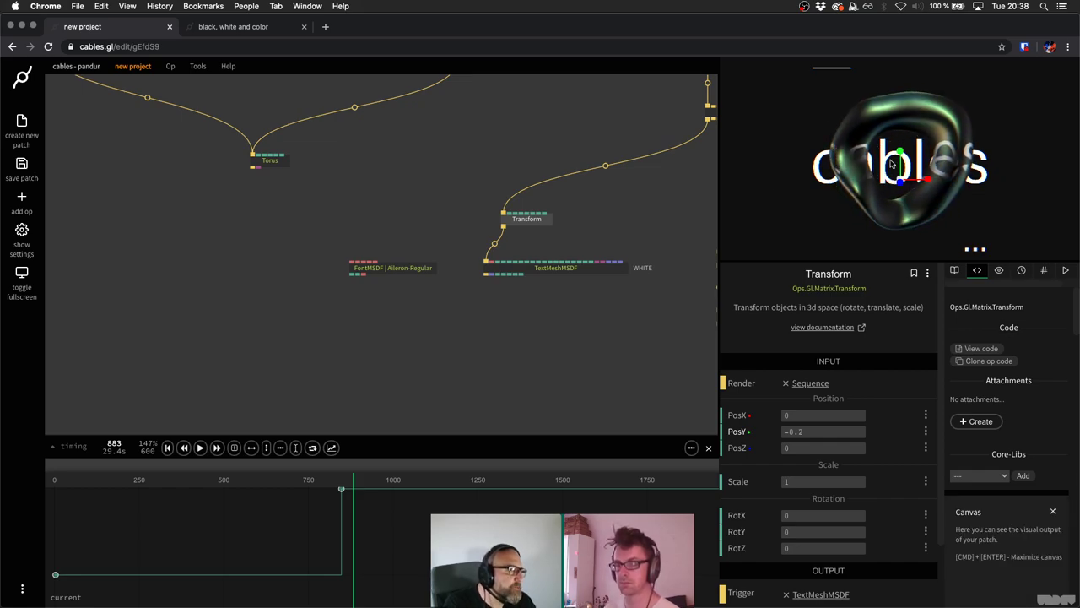
pyautogui.click(591, 268)
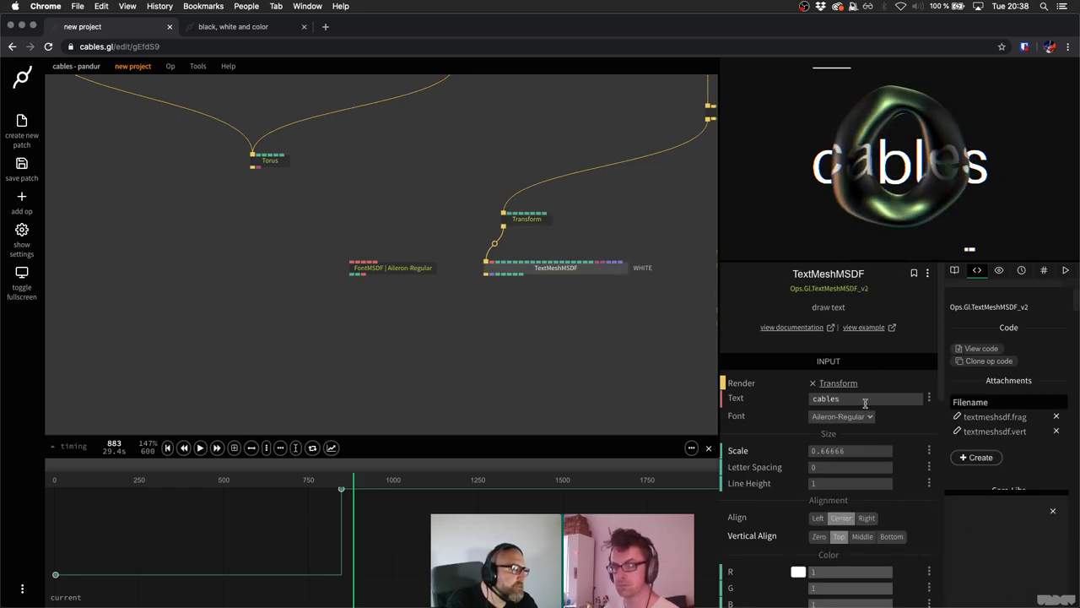
pyautogui.click(865, 402)
pyautogui.write('DEMO')
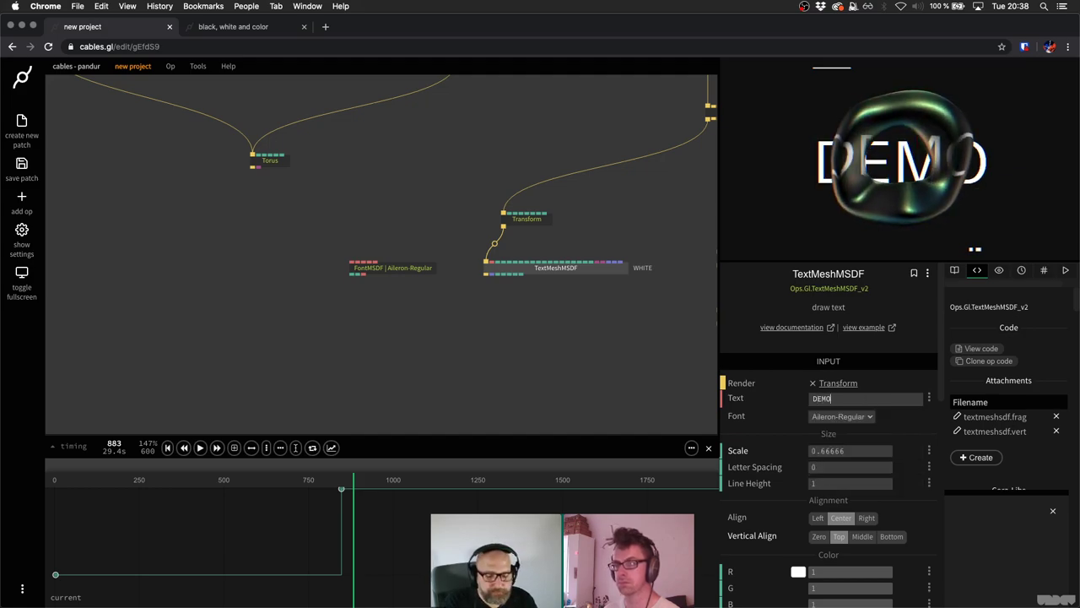
# Align the Transform and TextMeshMSDF ops in one column and save the patch.
pyautogui.scroll(-2, 616, 211)
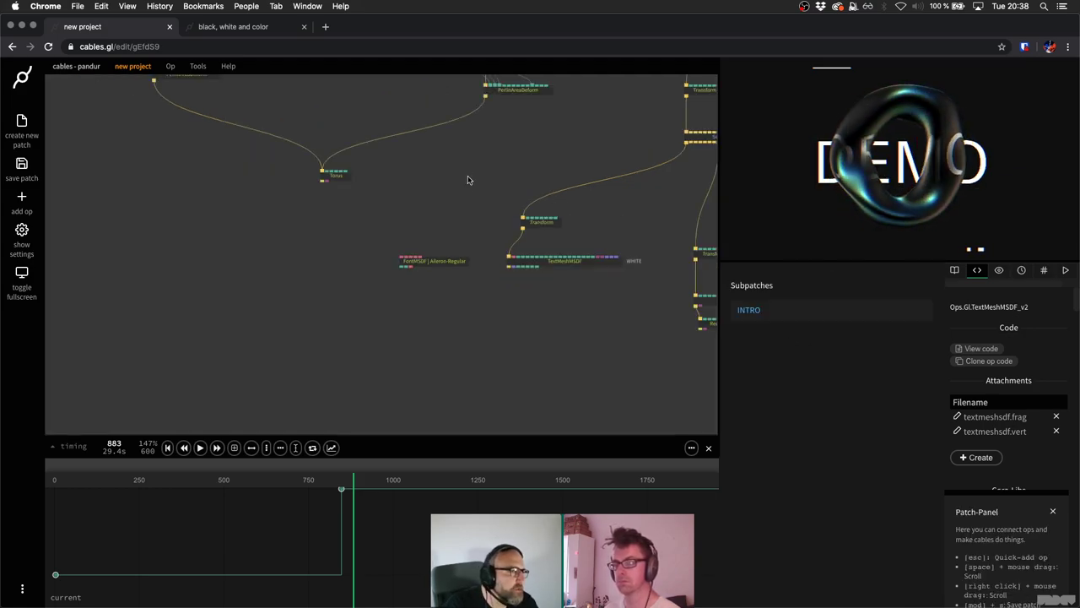
pyautogui.moveTo(470, 178); pyautogui.dragTo(543, 282)
pyautogui.press('a')
pyautogui.click(636, 203)
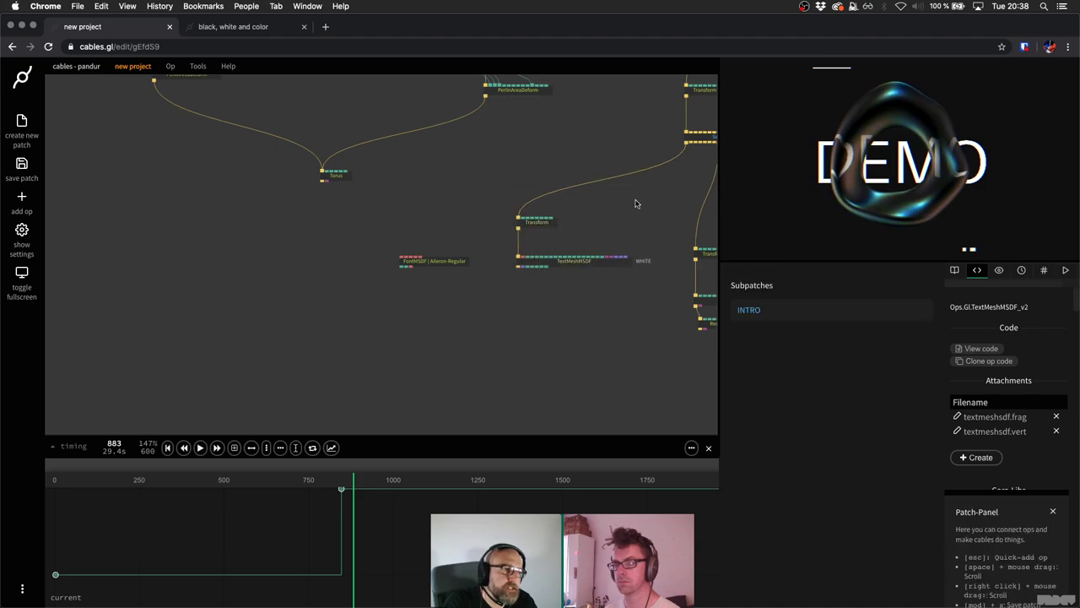
pyautogui.press('super+s')
# Zoom out and box-select all ops of the donut scene.
pyautogui.scroll(-2, 548, 282)
pyautogui.scroll(-2, 565, 272)
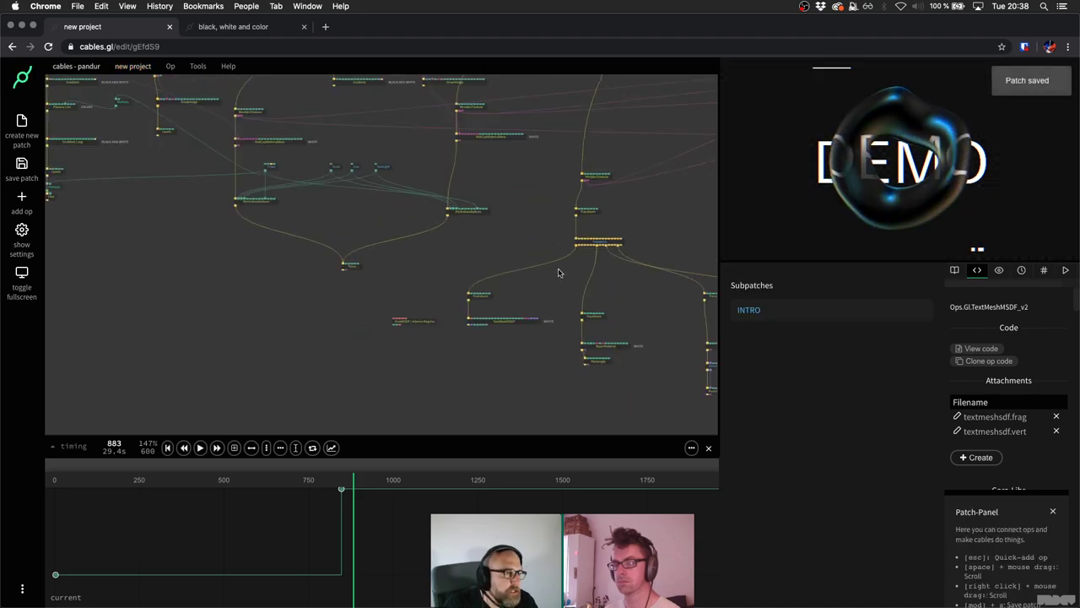
pyautogui.scroll(-2, 561, 253)
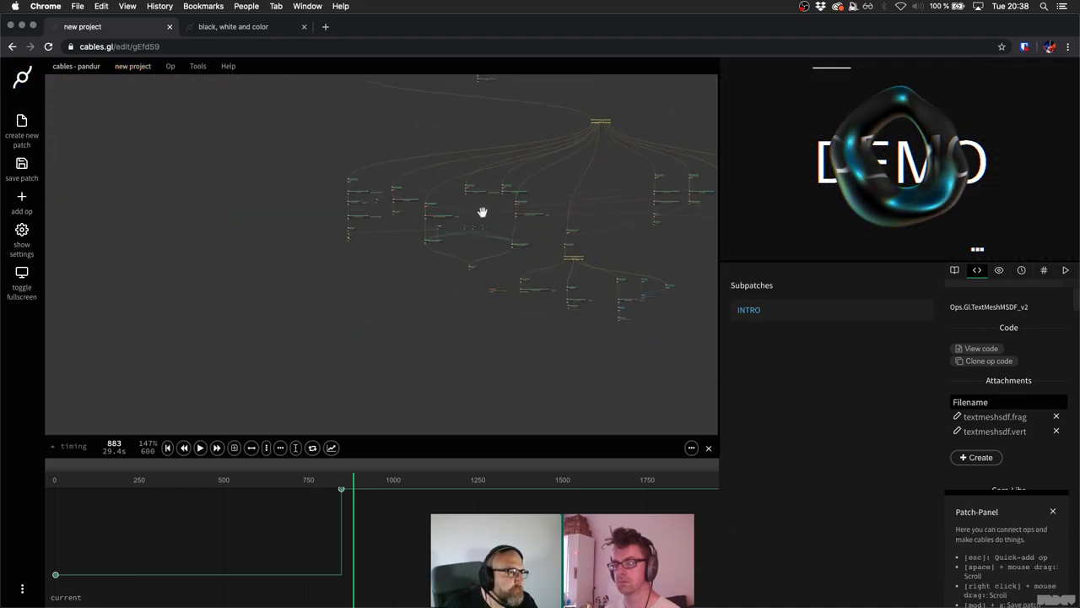
pyautogui.scroll(2, 481, 211)
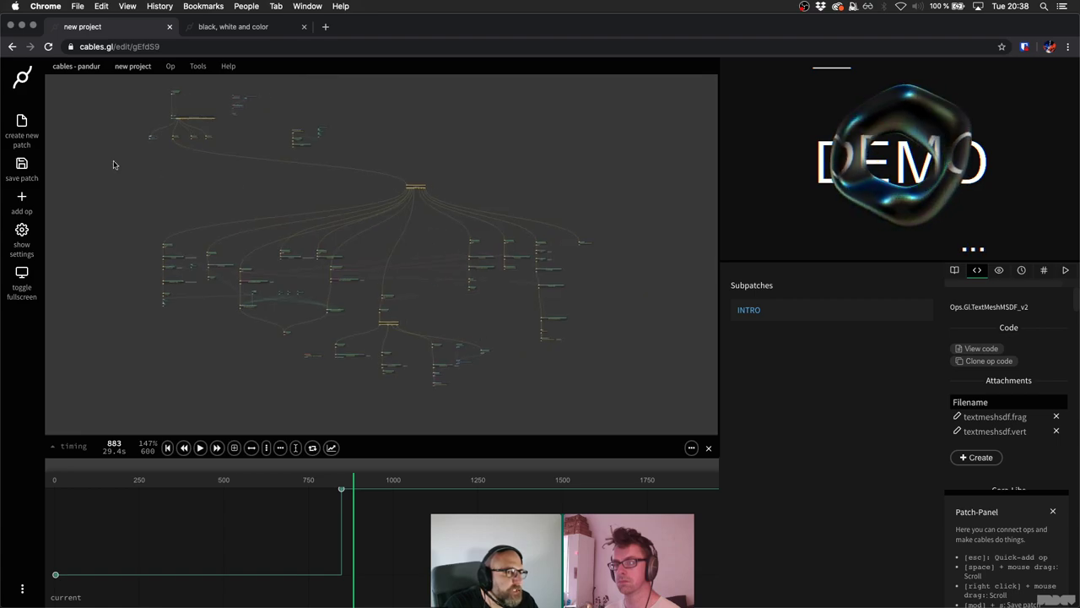
pyautogui.moveTo(118, 164); pyautogui.dragTo(640, 411)
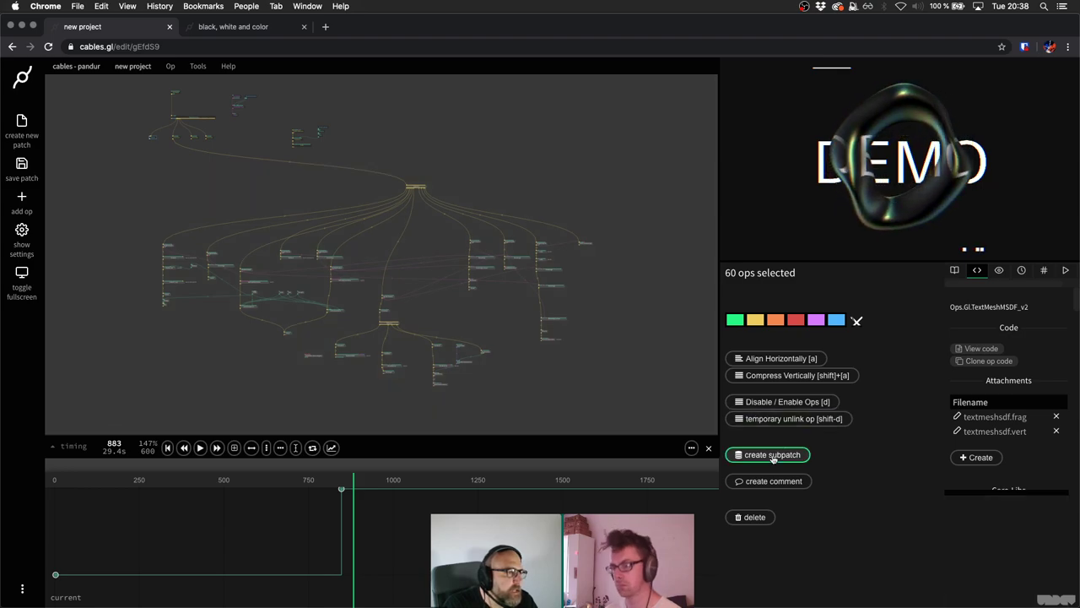
# Group the selected ops into a subpatch and delete the leftover ClearColor op.
pyautogui.click(773, 456)
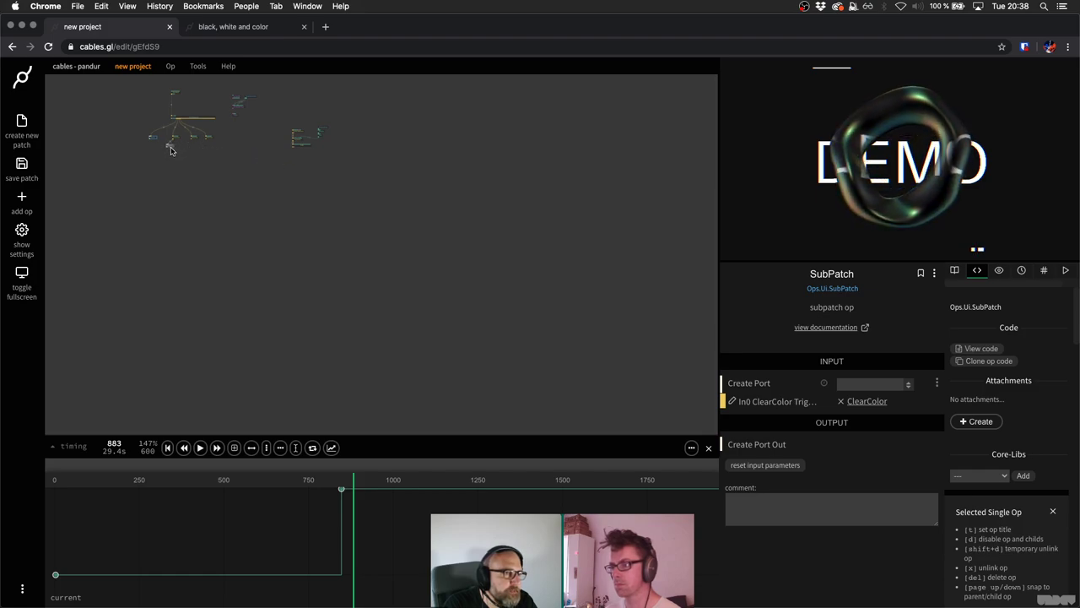
pyautogui.scroll(3, 169, 148)
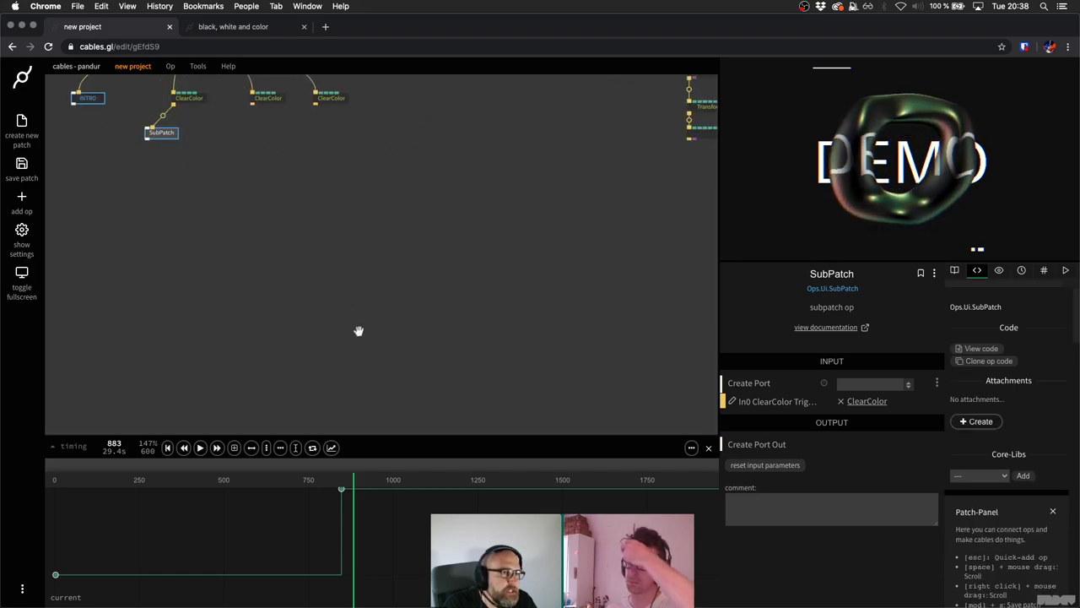
pyautogui.press('f')
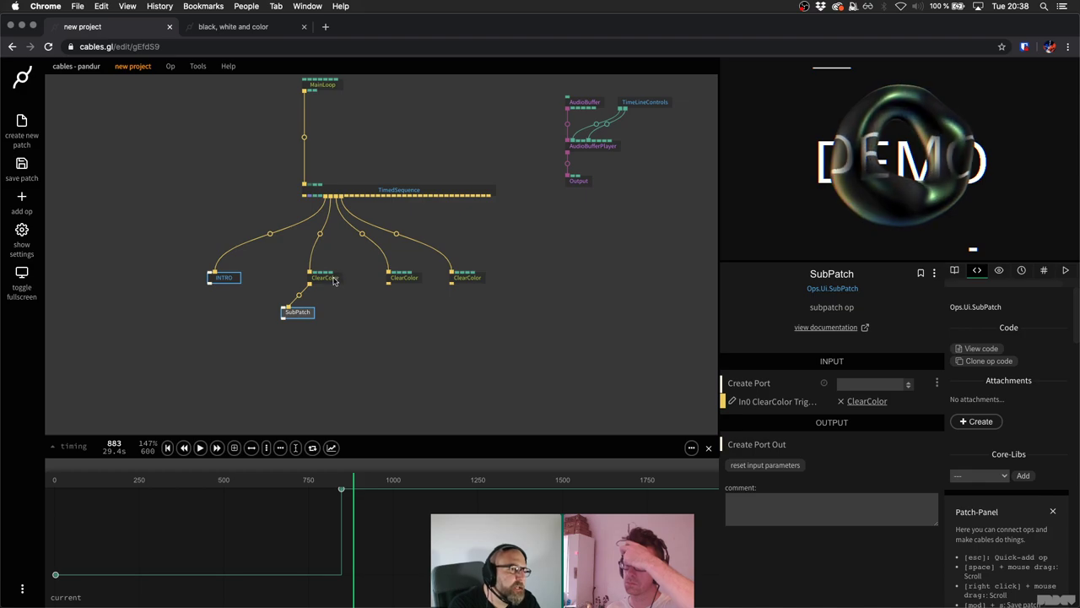
pyautogui.click(334, 281)
pyautogui.press('Delete')
# Move the subpatch into ClearColor's old slot and rename it DONUT.
pyautogui.moveTo(307, 314); pyautogui.dragTo(306, 288)
pyautogui.click(312, 288)
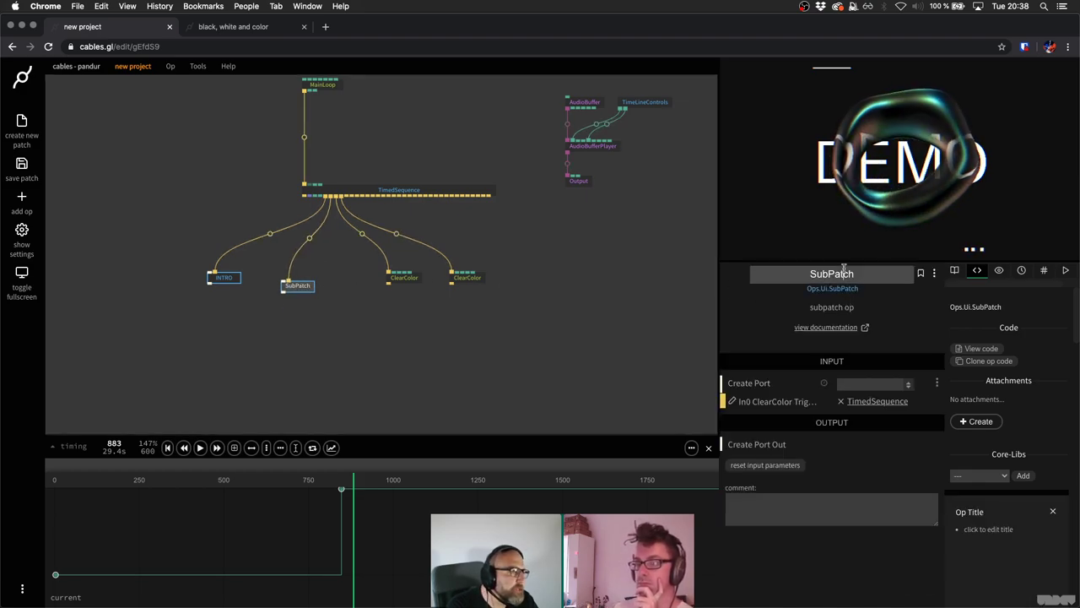
pyautogui.doubleClick(843, 272)
pyautogui.write('DONU')
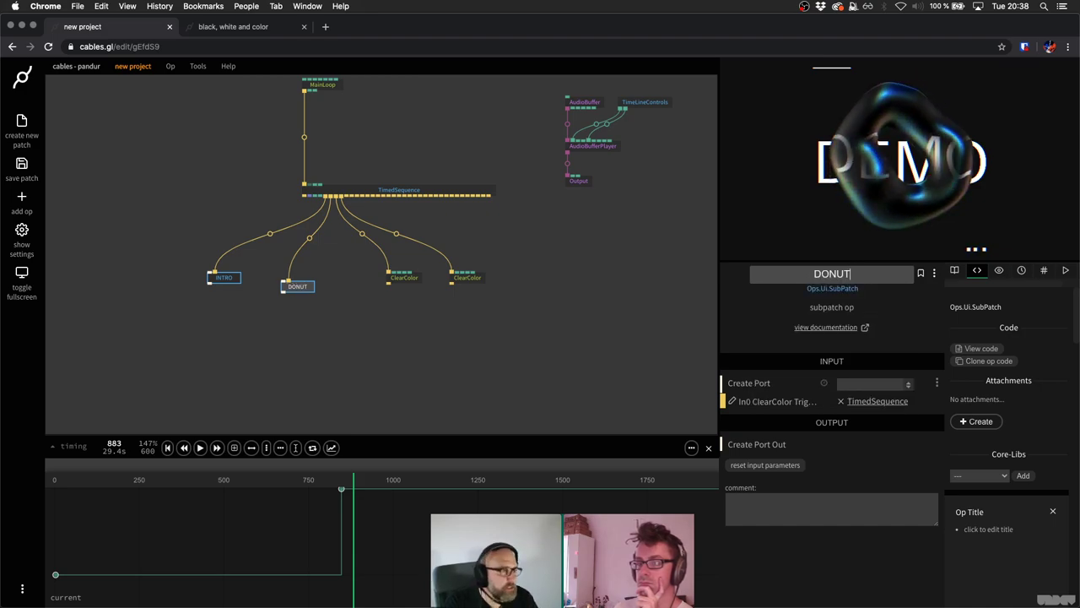
pyautogui.write('T')
pyautogui.press('Return')
pyautogui.click(483, 294)
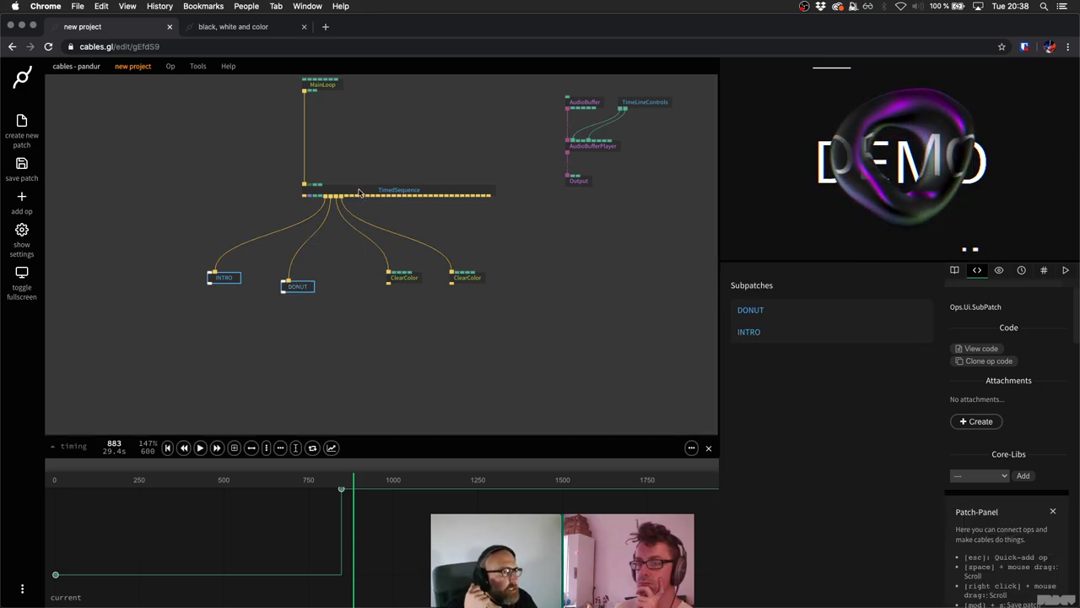
# Play the timeline from an earlier point, stop, then resume and pause with the spacebar.
pyautogui.click(200, 449)
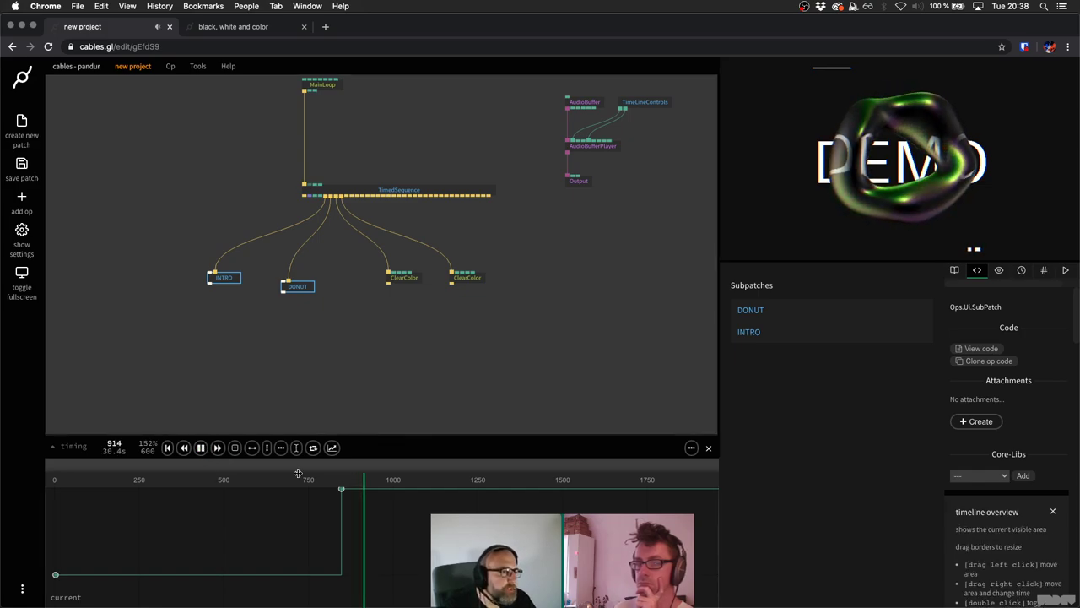
pyautogui.click(230, 457)
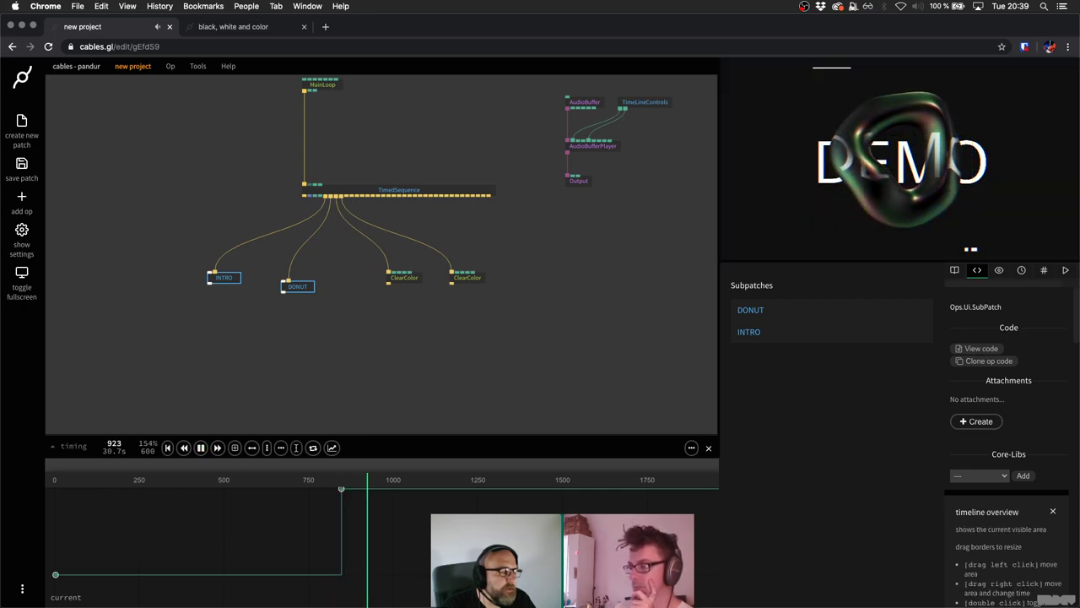
pyautogui.hscroll(3, 357, 534)
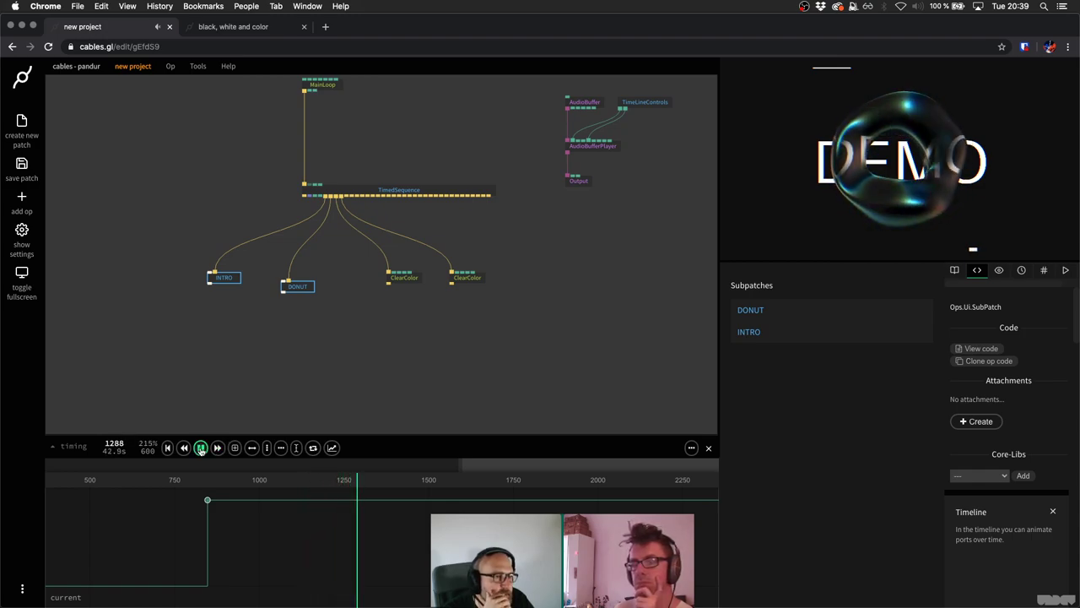
pyautogui.click(201, 447)
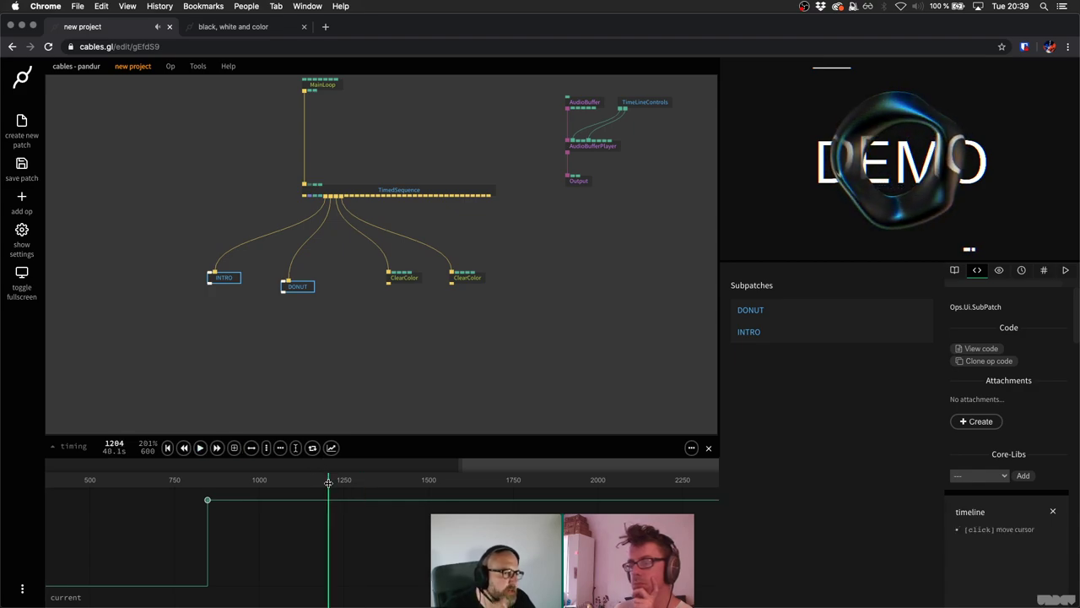
pyautogui.press('space')
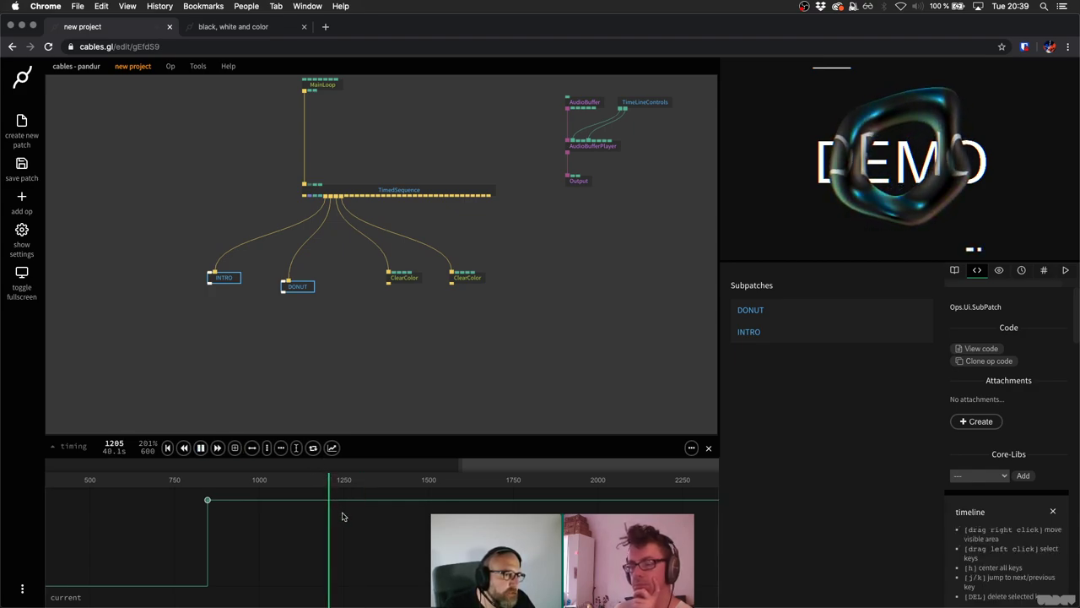
pyautogui.press('space')
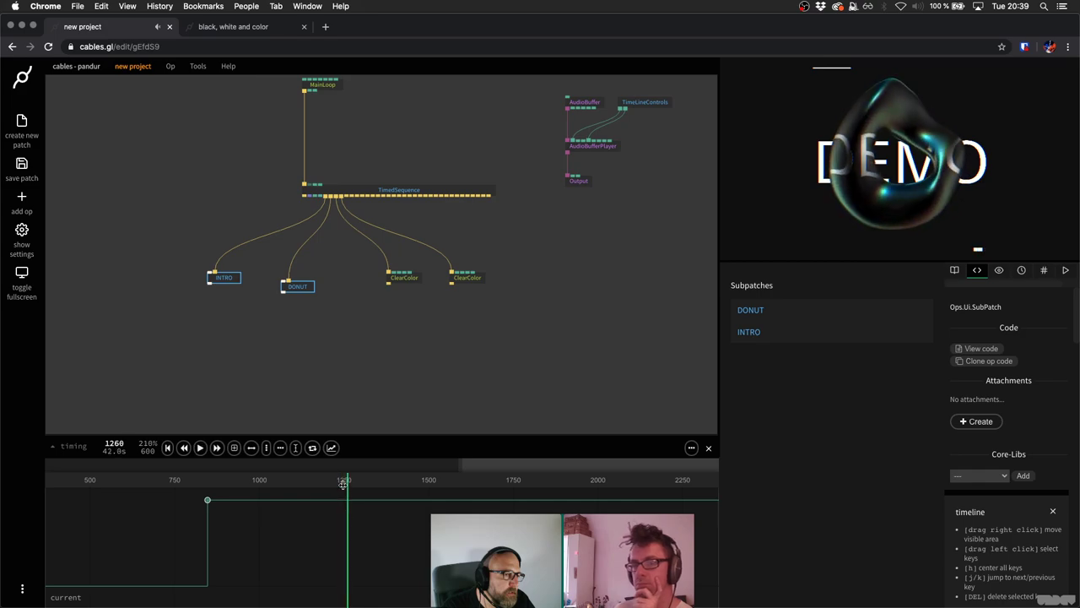
# Set TimedSequence Current to 2 and make the earlier keyframe switch abruptly without easing.
pyautogui.click(393, 194)
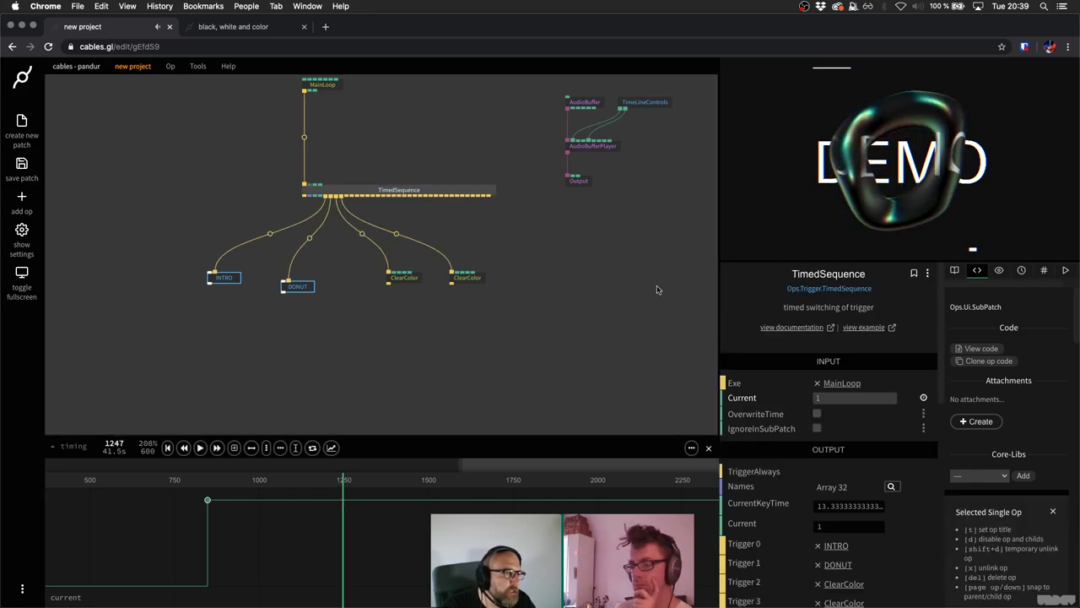
pyautogui.click(836, 397)
pyautogui.write('2')
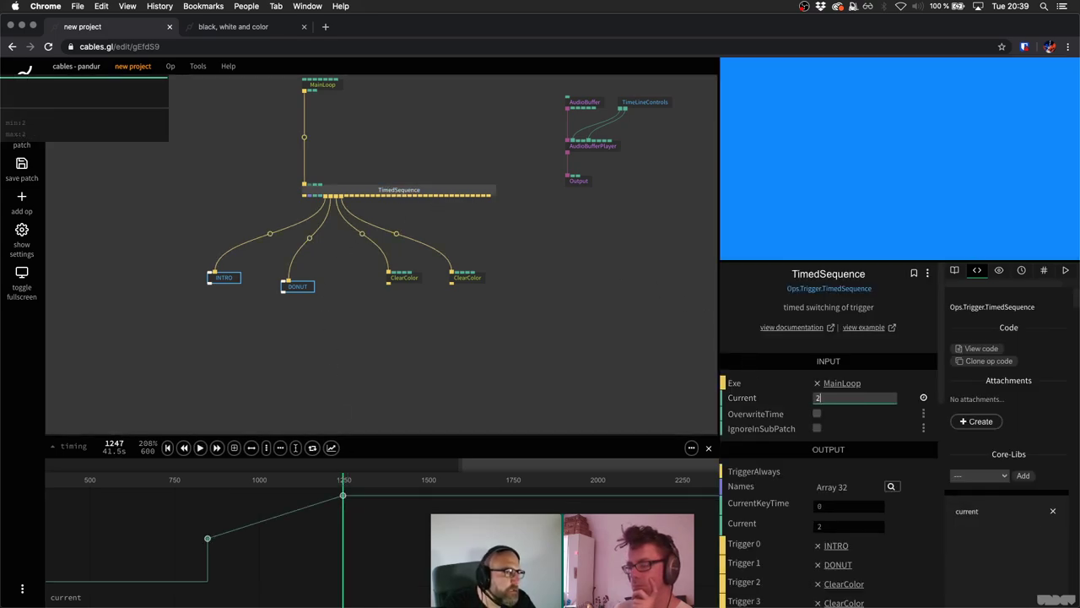
pyautogui.moveTo(179, 513); pyautogui.dragTo(267, 567)
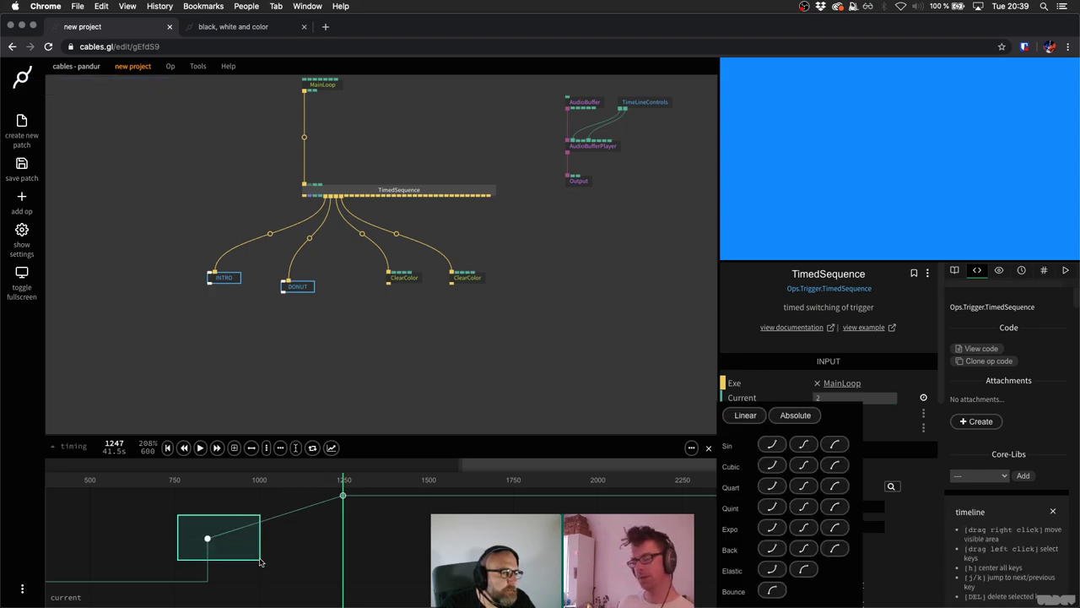
pyautogui.click(795, 415)
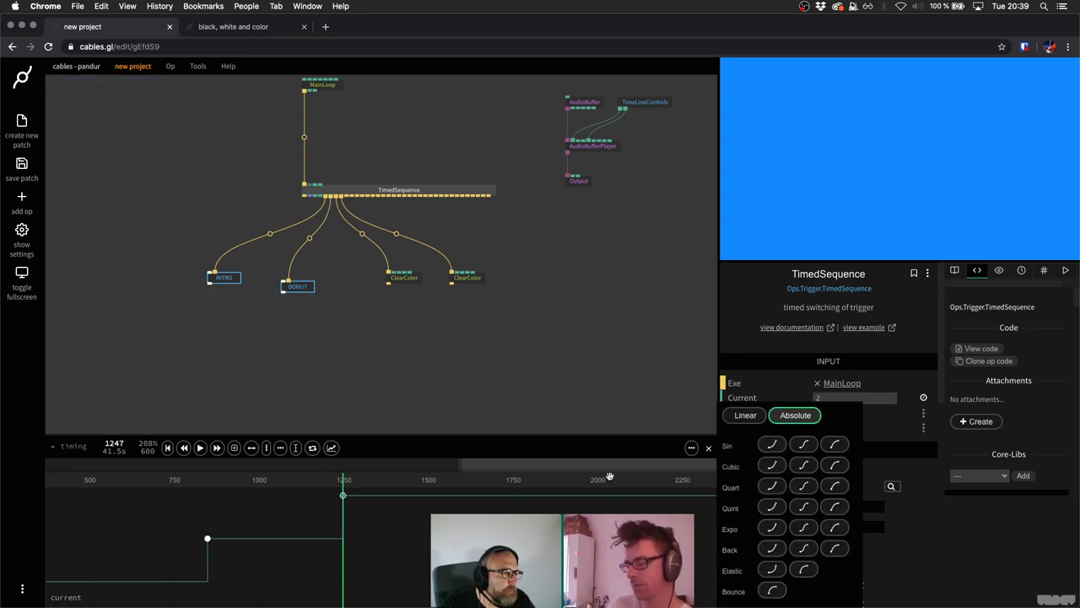
# Replay from about frame 1017, stop, and jump back to the DEMO scene.
pyautogui.click(265, 479)
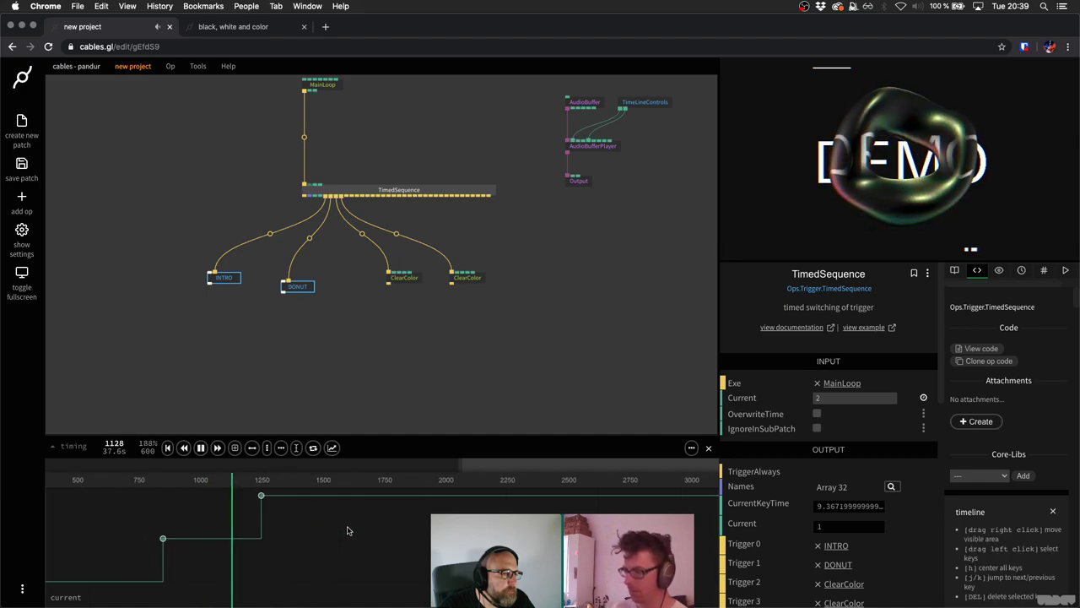
pyautogui.scroll(1, 347, 530)
pyautogui.scroll(2, 347, 530)
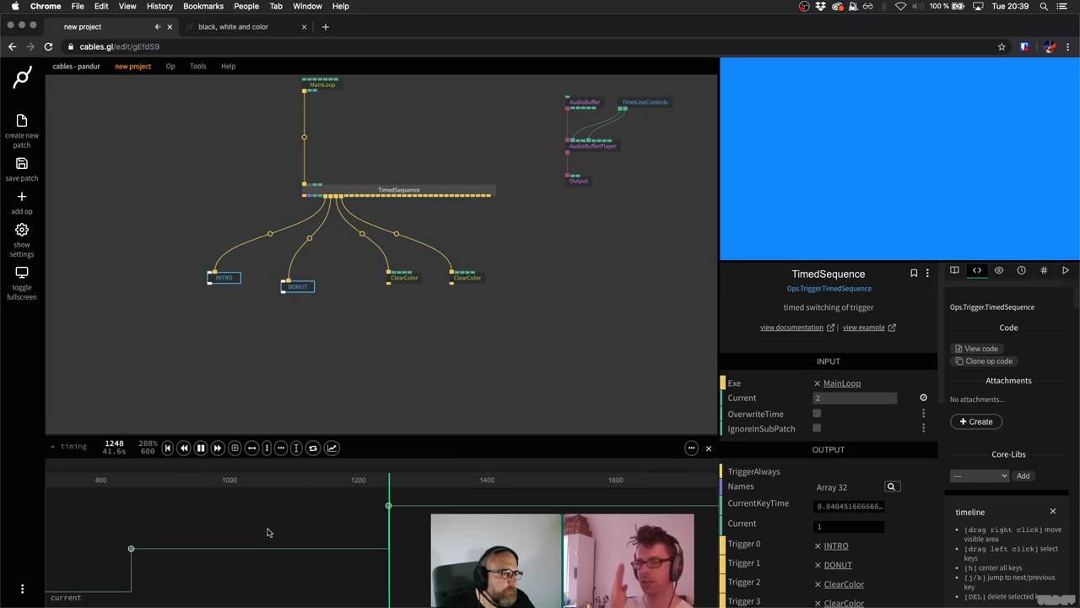
pyautogui.press('space')
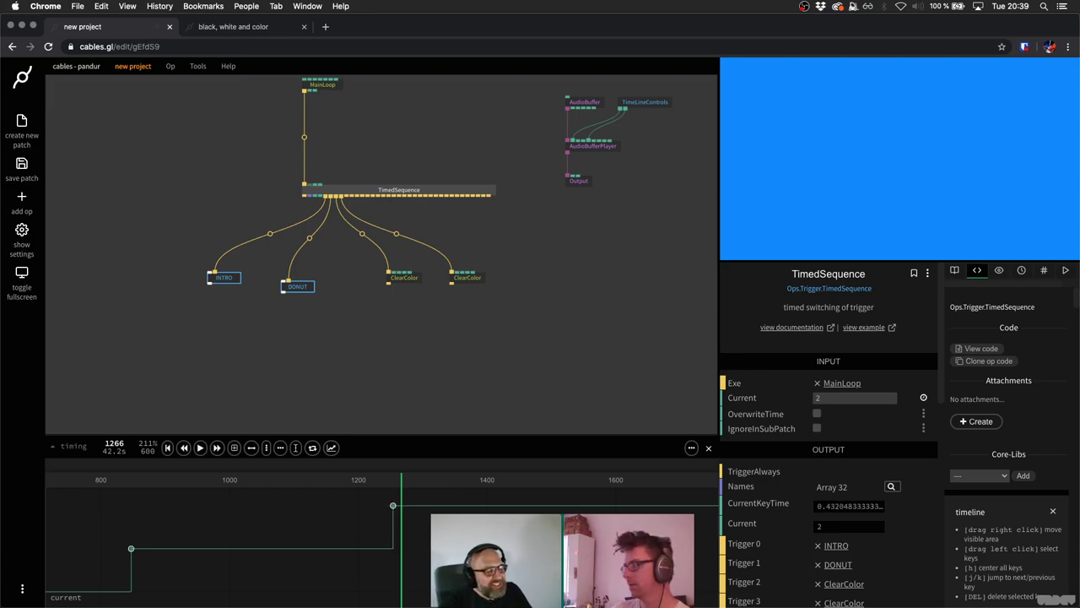
pyautogui.click(376, 479)
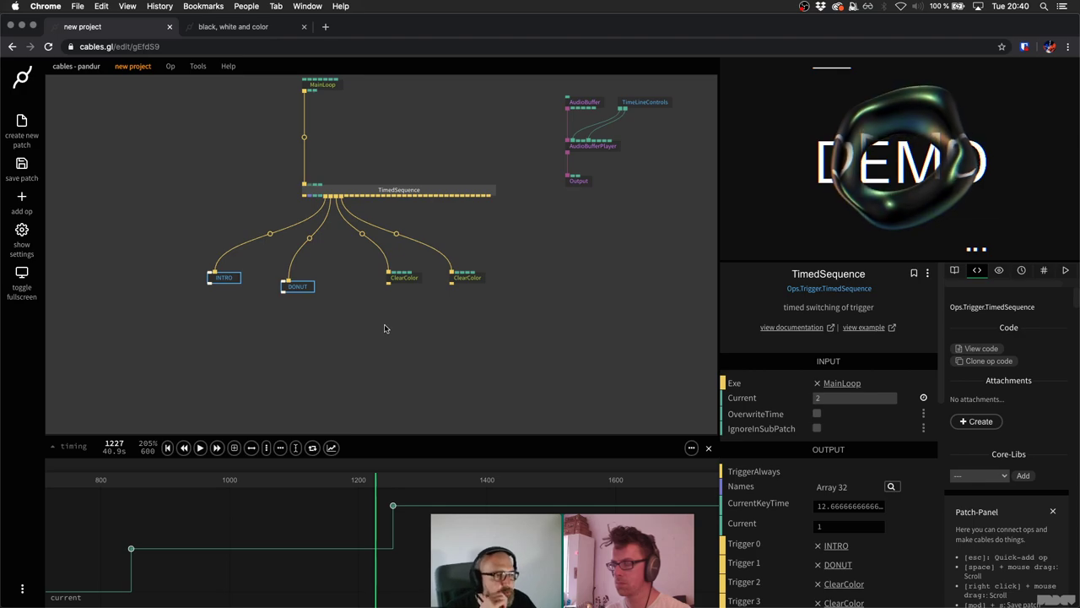
# Deselect the op to list the subpatches and play past the switch to blue.
pyautogui.moveTo(412, 315); pyautogui.dragTo(403, 347)
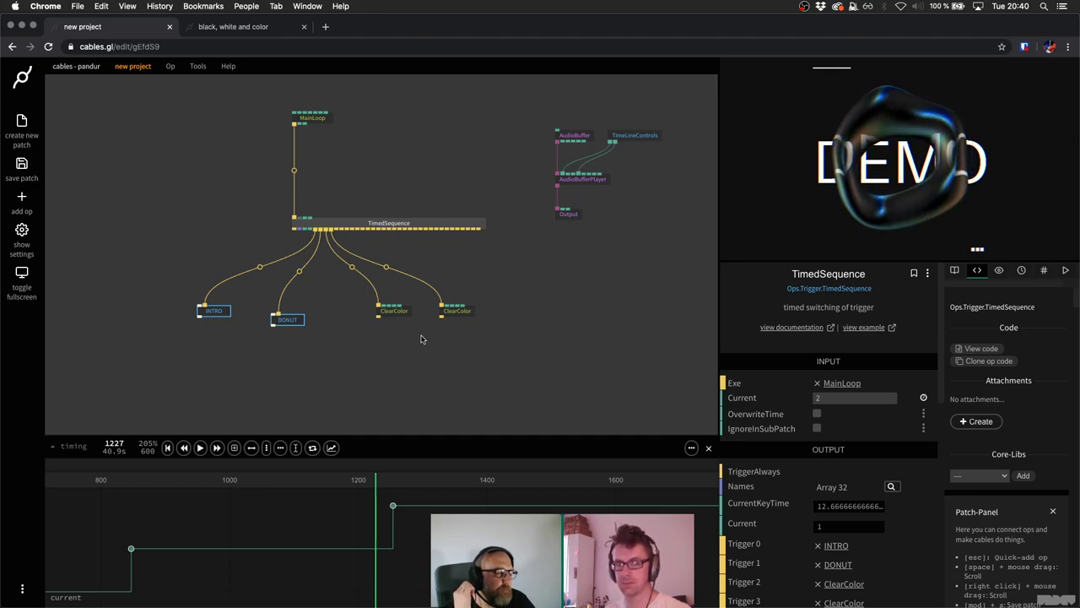
pyautogui.click(422, 340)
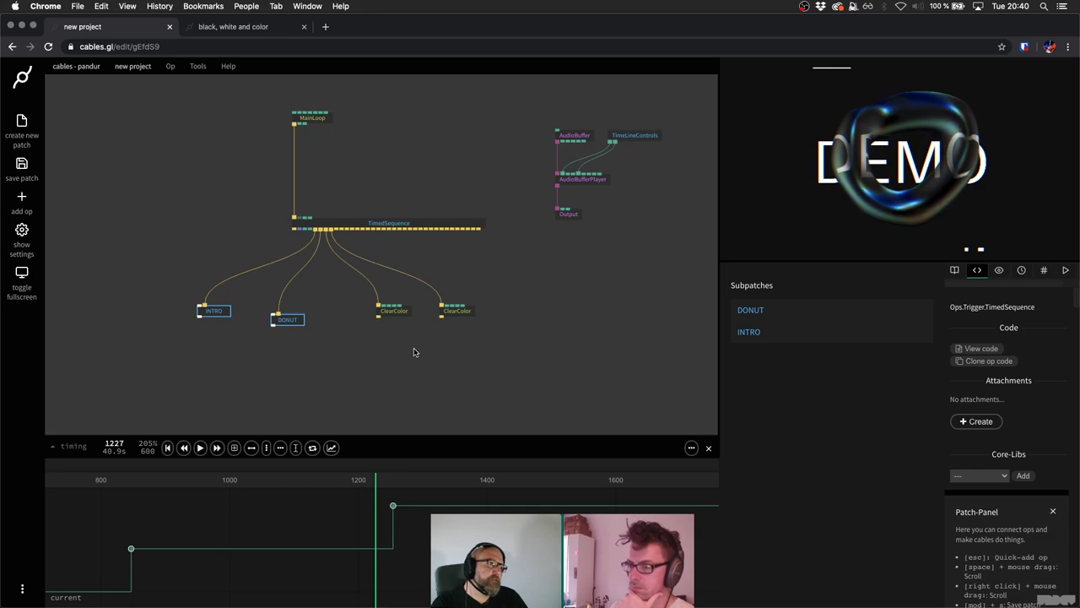
pyautogui.scroll(-2, 413, 352)
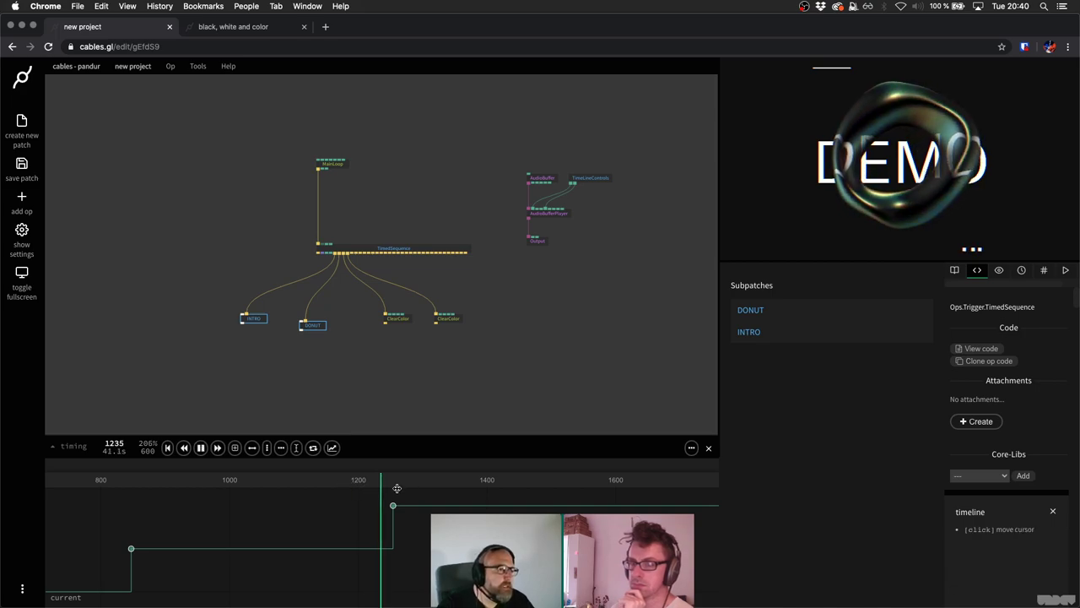
pyautogui.press('space')
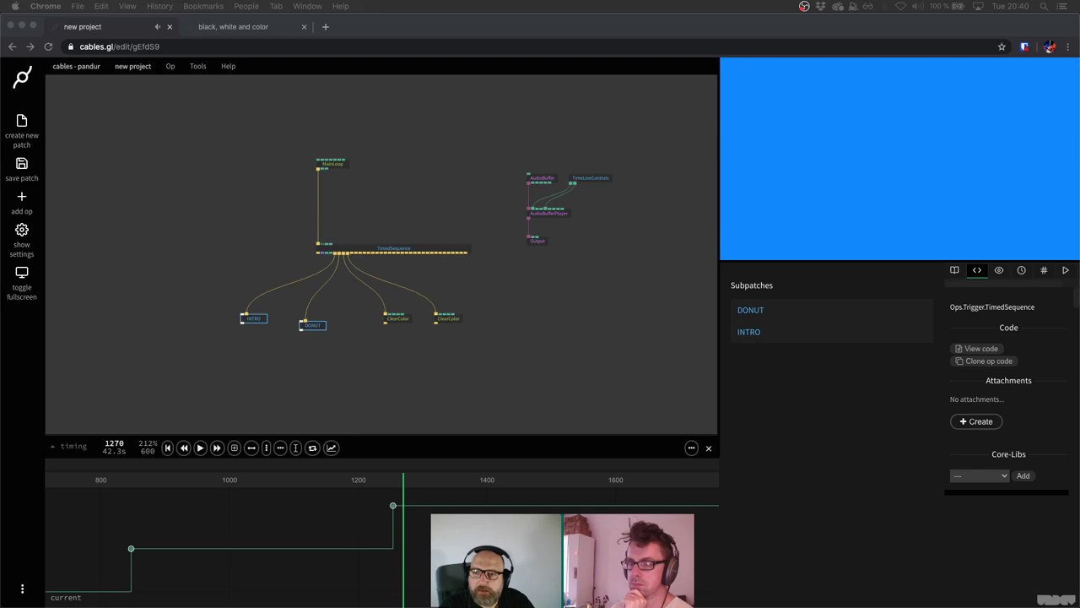
# Load the Copy cat sci-fi tunnel patch in a new tab and close the 'black, white and color' tab without saving.
pyautogui.press('super+t')
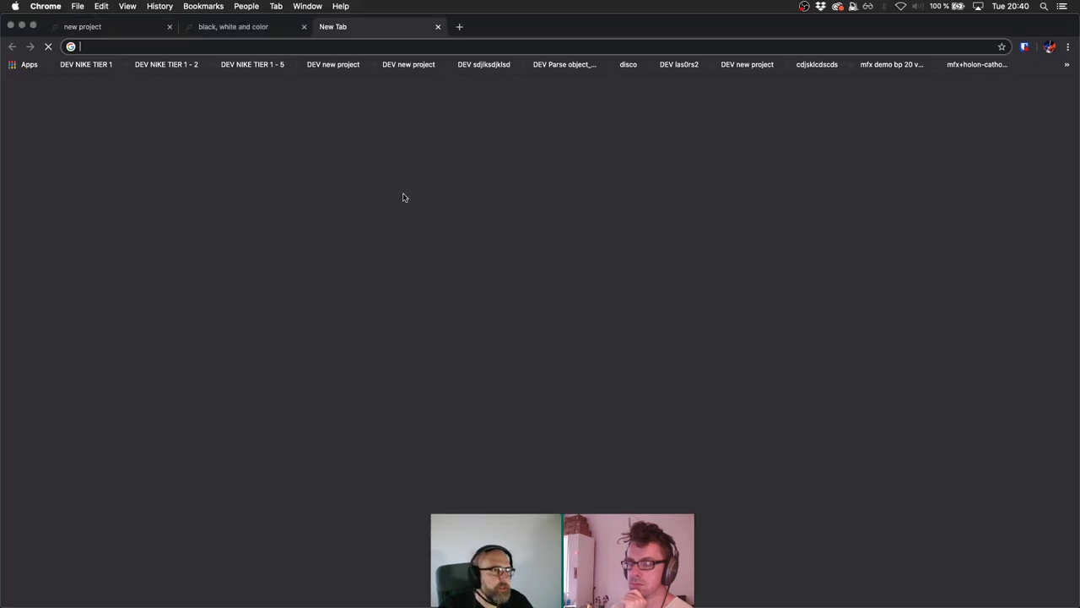
pyautogui.write('cables.gl/edit/2g5TE3')
pyautogui.press('Return')
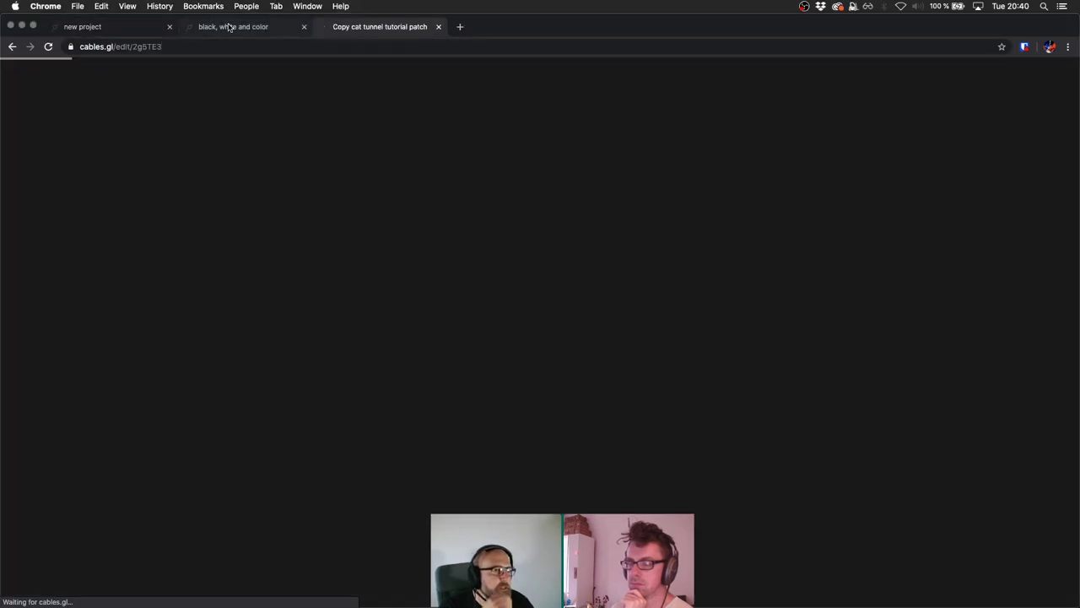
pyautogui.click(229, 27)
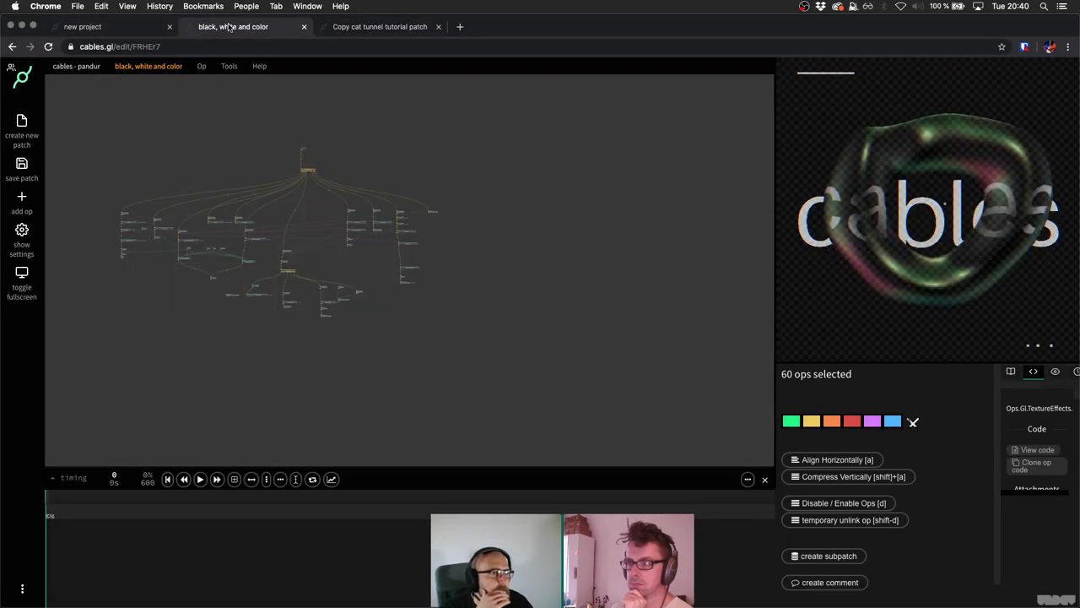
pyautogui.click(640, 214)
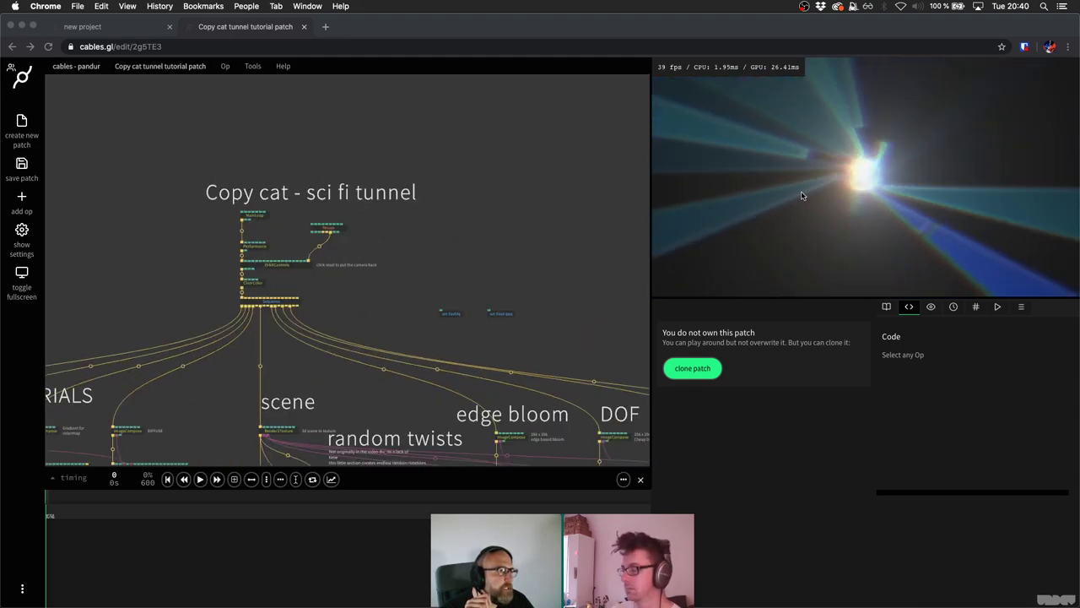
# Look over the tunnel patch graph and orbit the camera out of the tunnel.
pyautogui.hscroll(-5, 421, 202)
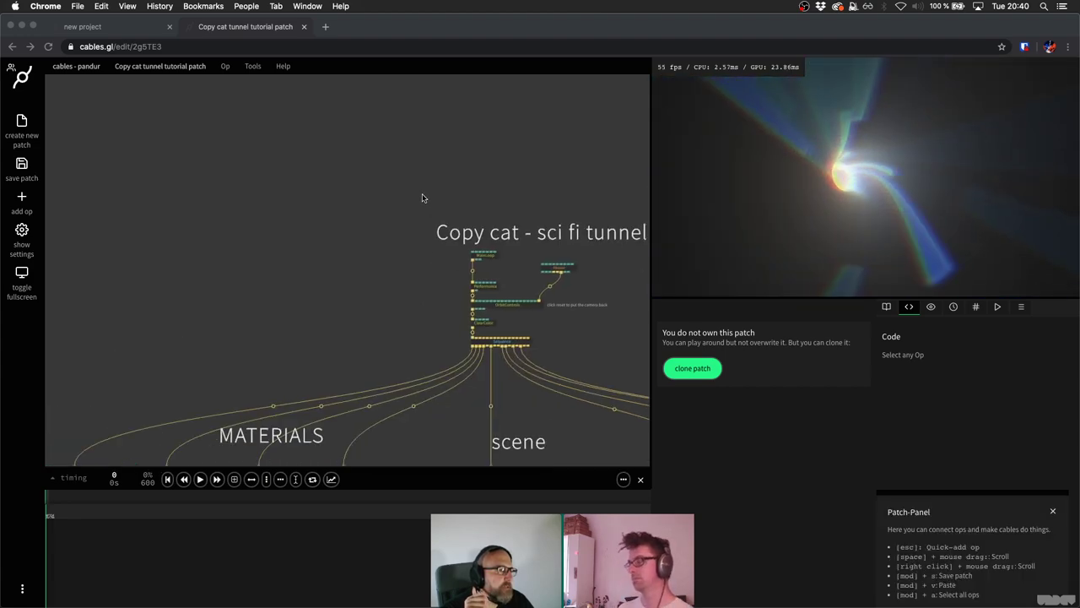
pyautogui.scroll(-2, 422, 200)
pyautogui.scroll(-3, 253, 165)
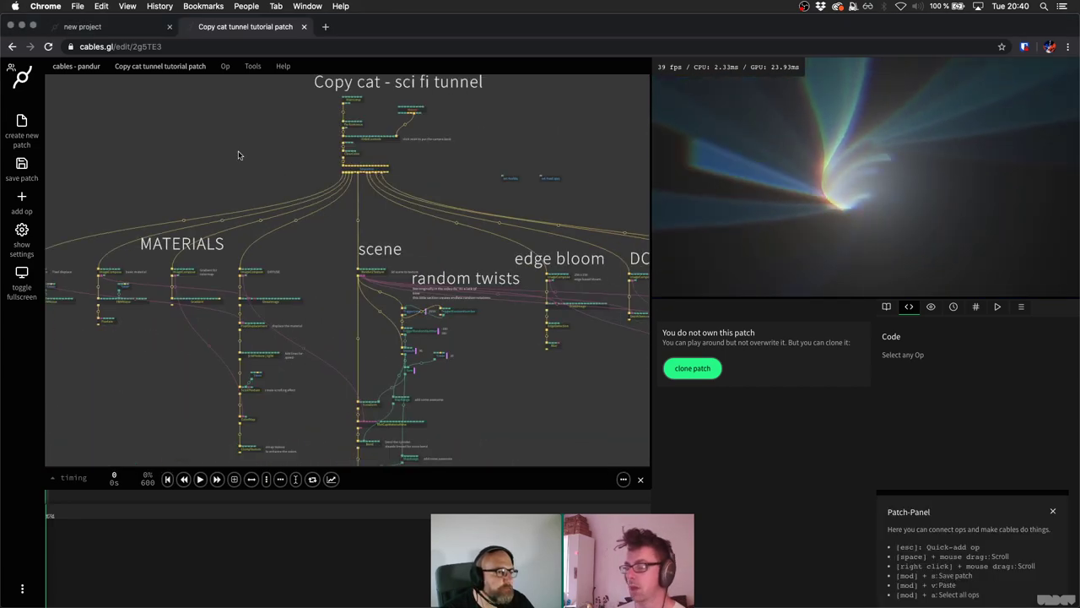
pyautogui.scroll(-1, 241, 155)
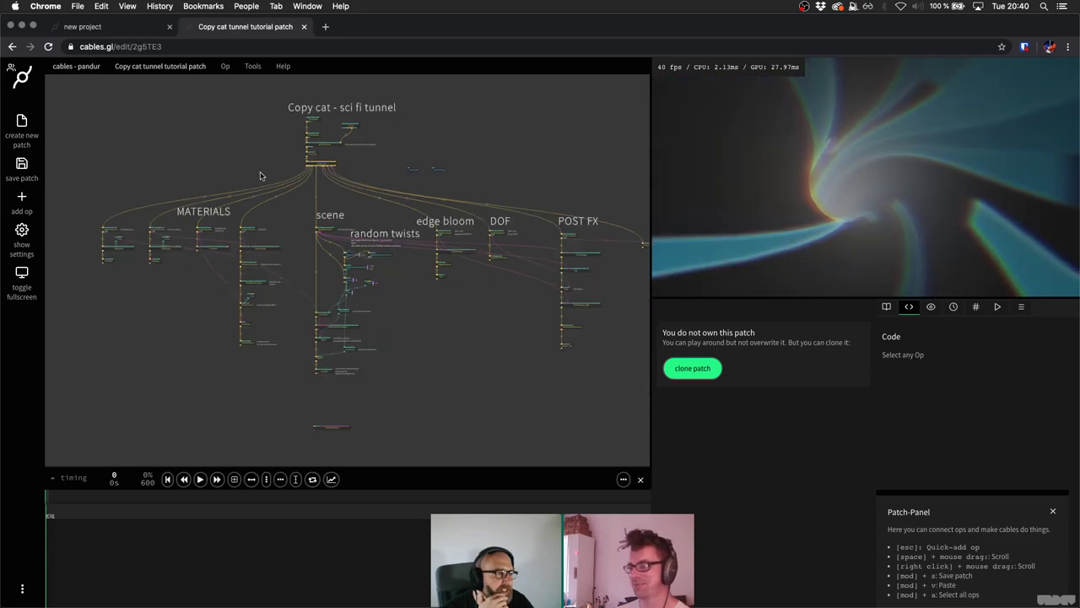
pyautogui.scroll(-2, 506, 332)
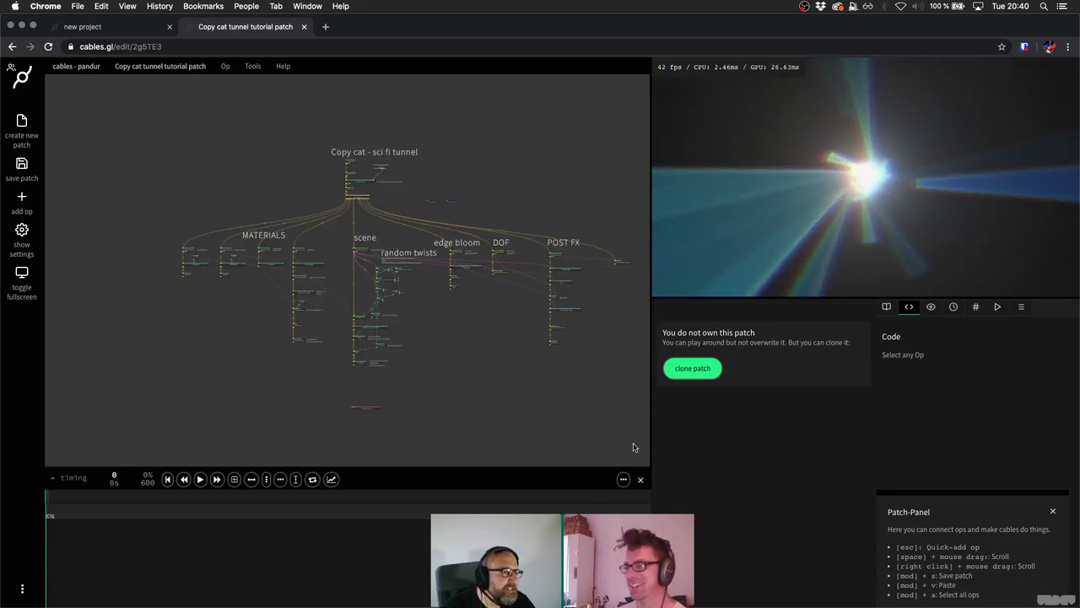
pyautogui.moveTo(609, 423); pyautogui.dragTo(261, 218)
pyautogui.click(359, 149)
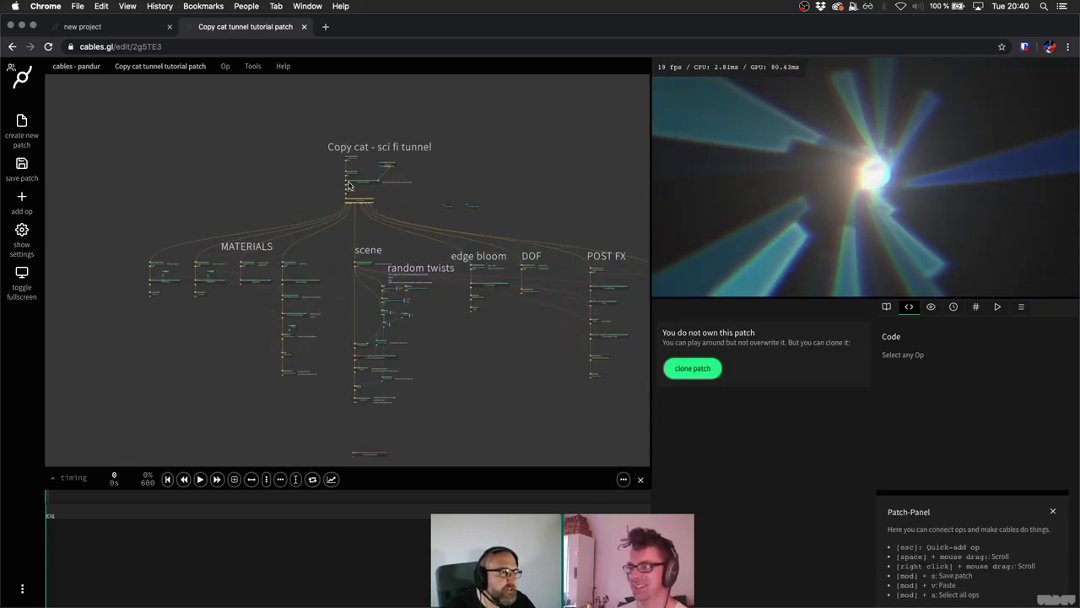
pyautogui.scroll(5, 358, 152)
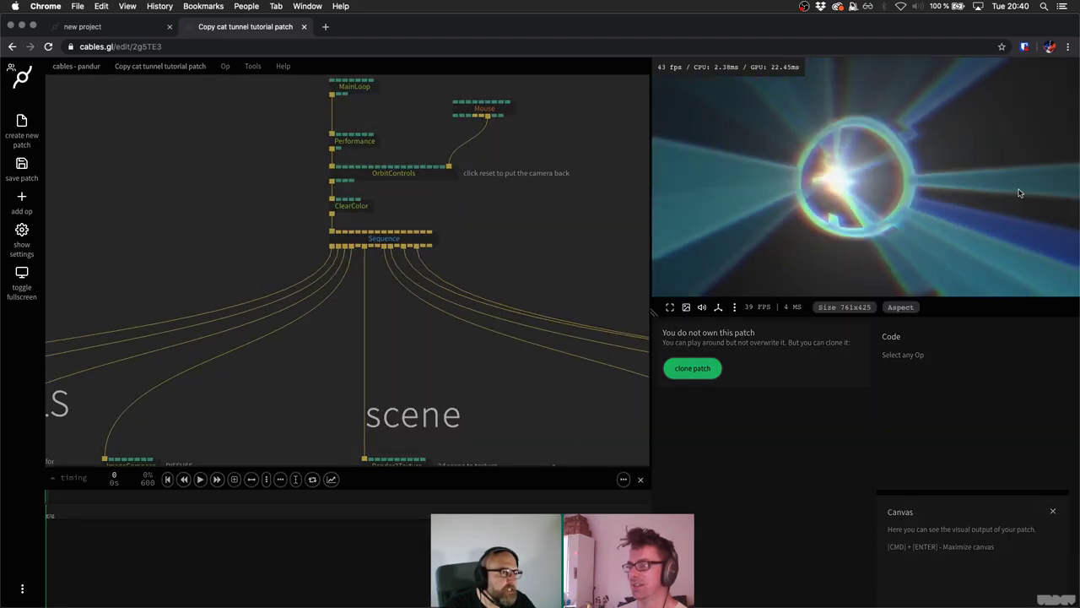
pyautogui.moveTo(743, 186); pyautogui.dragTo(360, 200)
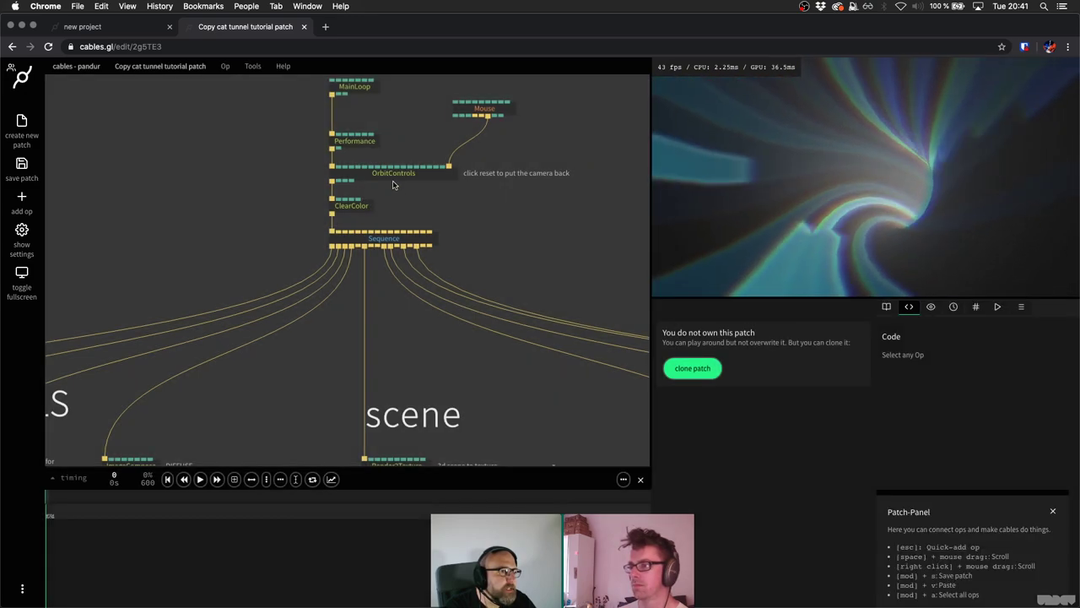
# Unlink the OrbitControls op from the render chain.
pyautogui.click(392, 179)
pyautogui.press('x')
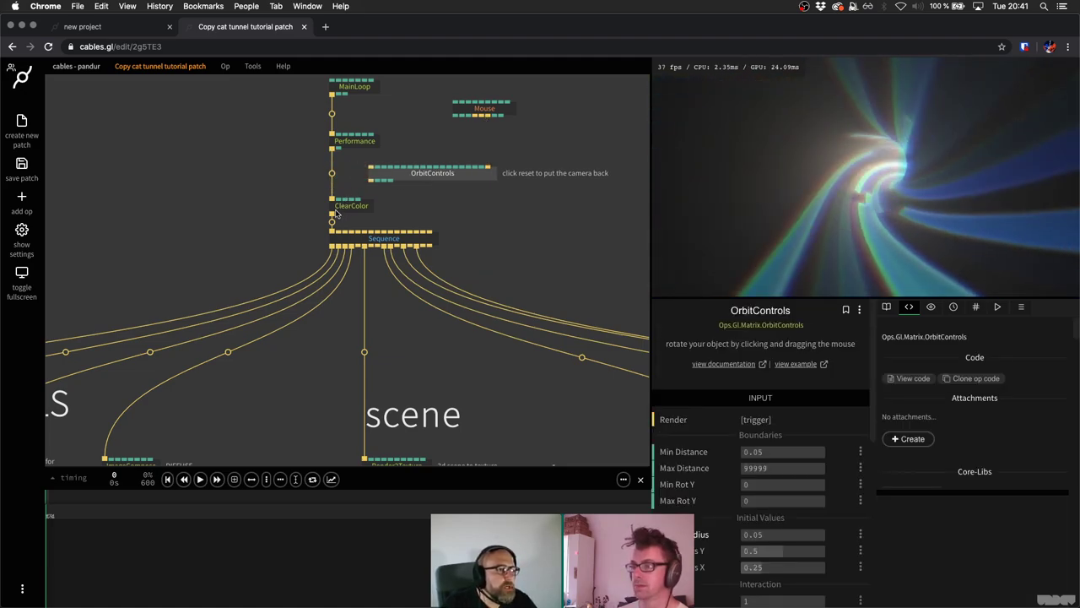
pyautogui.moveTo(314, 77); pyautogui.dragTo(528, 202)
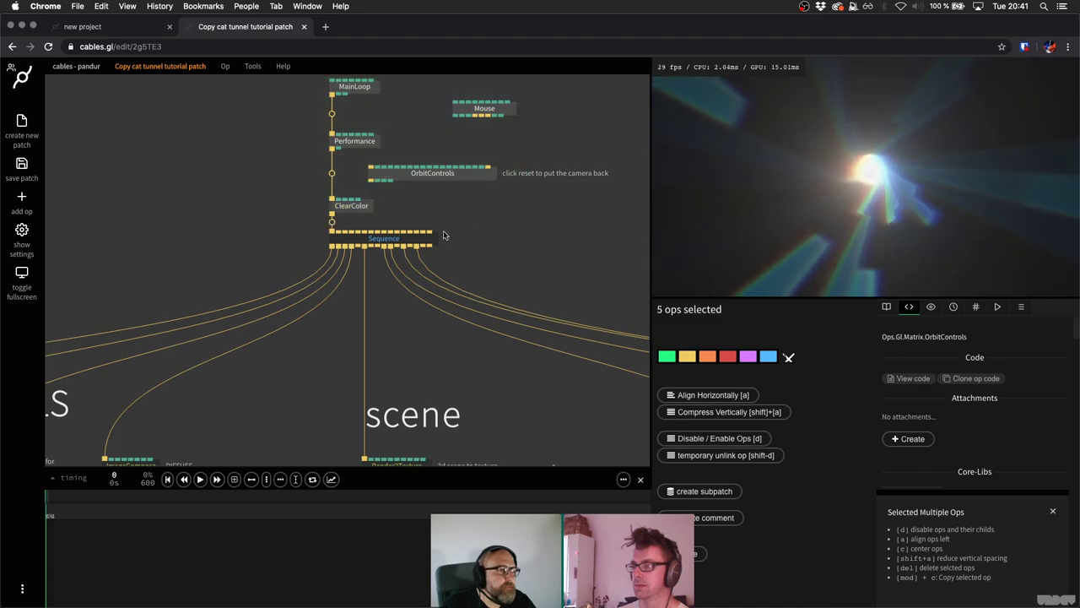
pyautogui.click(395, 246)
# Select all 56 tunnel ops, copy them, and close the tab.
pyautogui.scroll(-10, 396, 245)
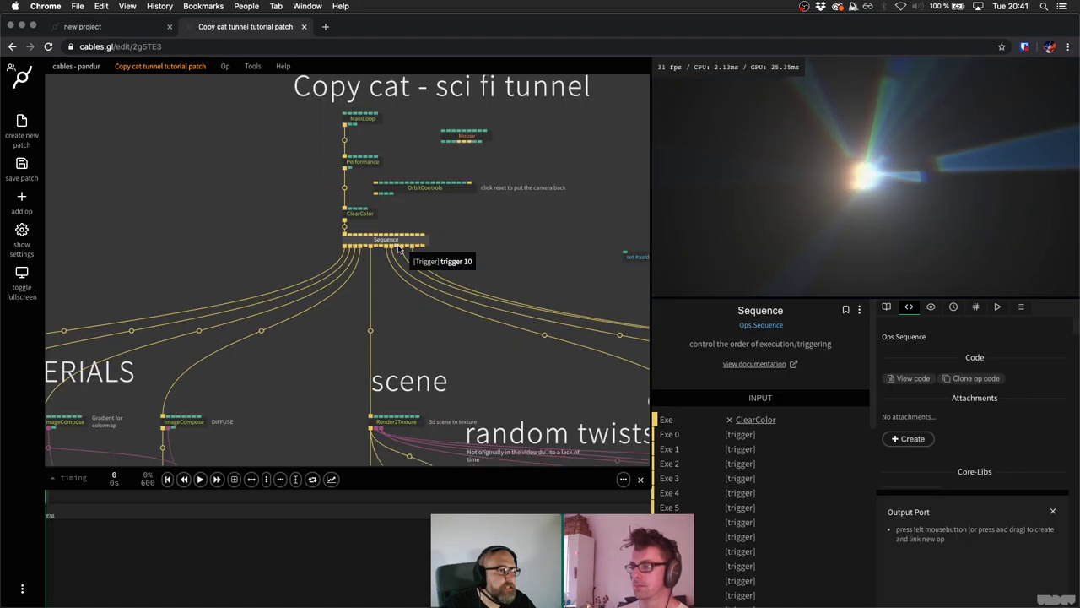
pyautogui.scroll(-5, 400, 249)
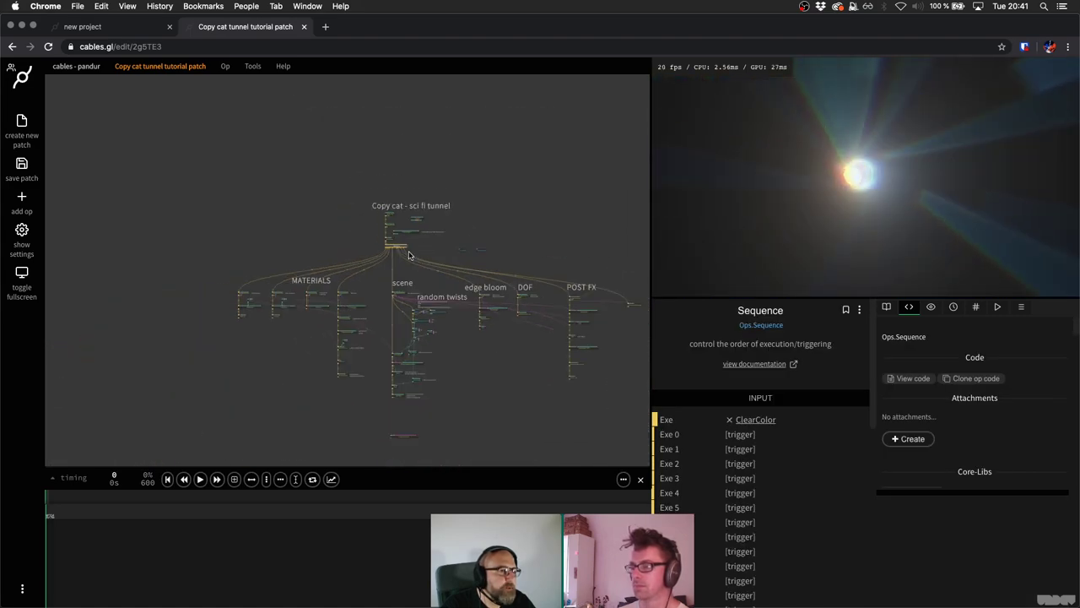
pyautogui.moveTo(537, 398); pyautogui.dragTo(111, 214)
pyautogui.press('super+c')
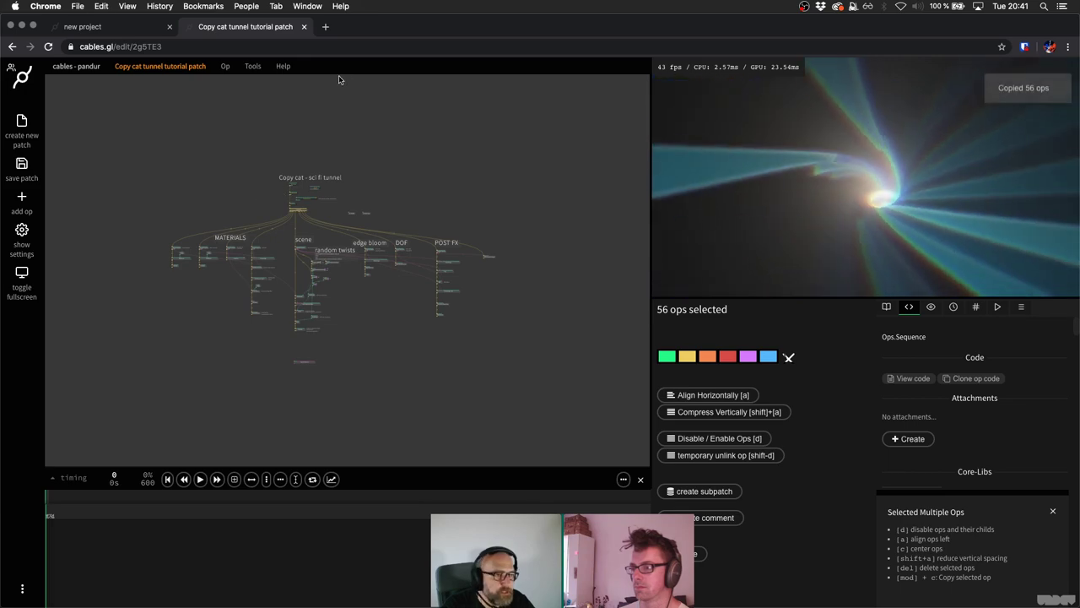
pyautogui.press('super+w')
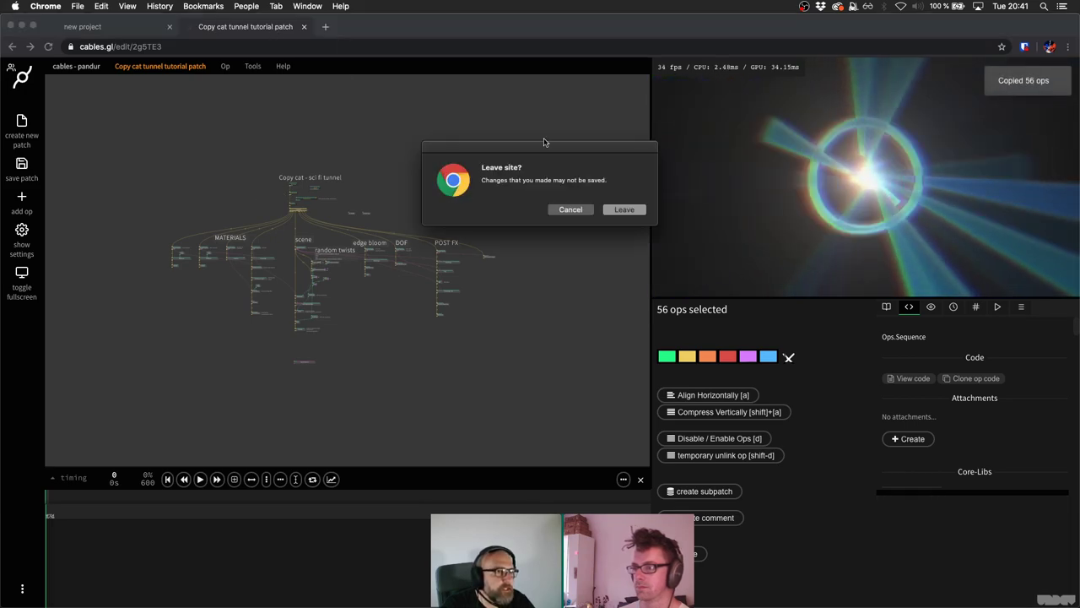
# Paste the 56 tunnel ops into the project and wire ClearColor's trigger to Sequence exe 6.
pyautogui.click(624, 211)
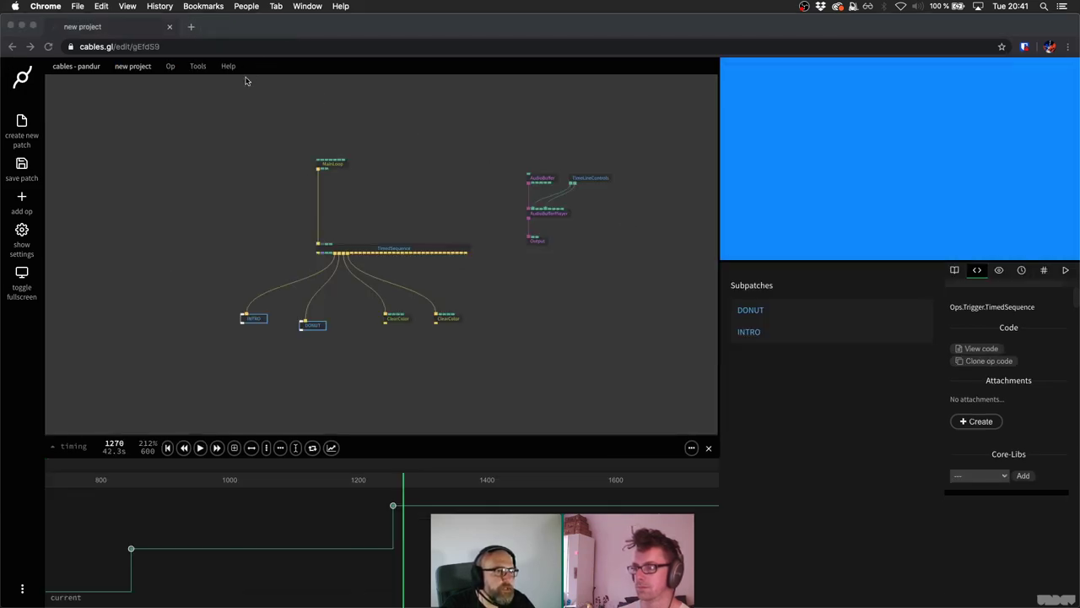
pyautogui.press('super+v')
pyautogui.scroll(-5, 339, 345)
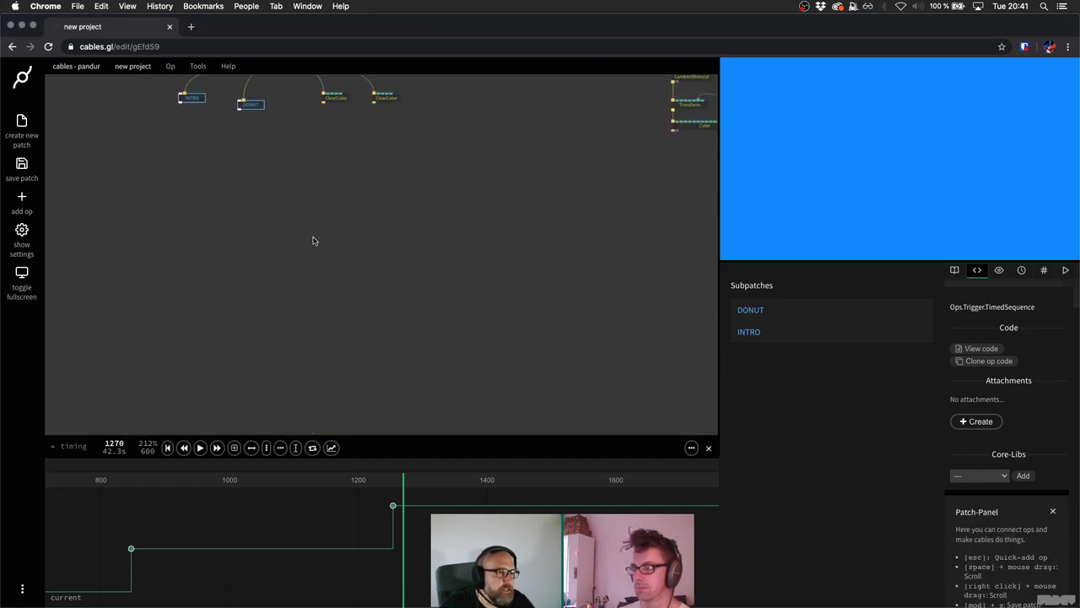
pyautogui.press('super+v')
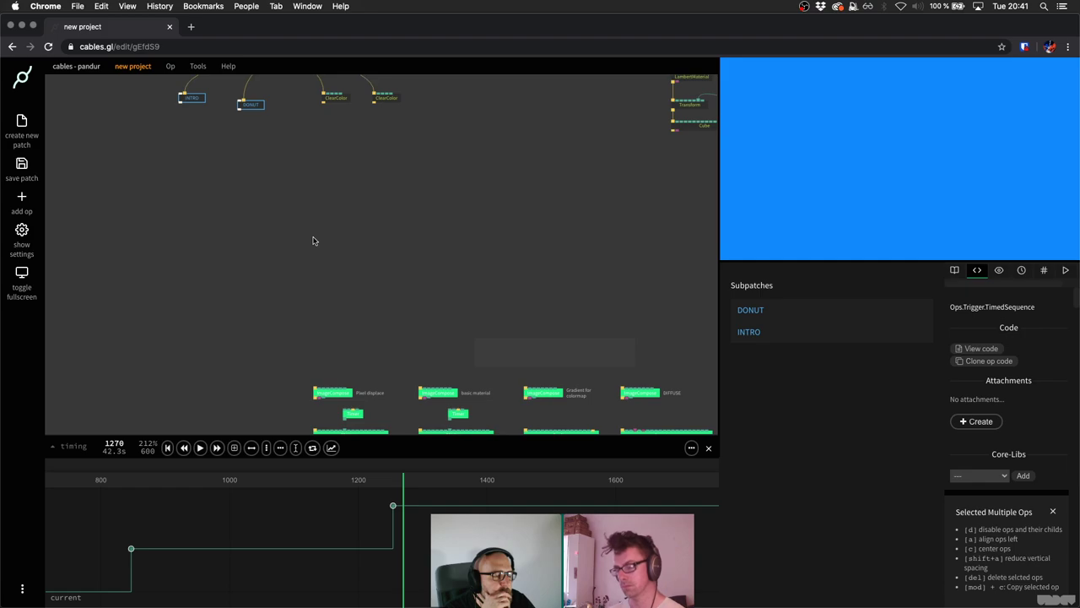
pyautogui.click(374, 296)
pyautogui.scroll(-3, 368, 296)
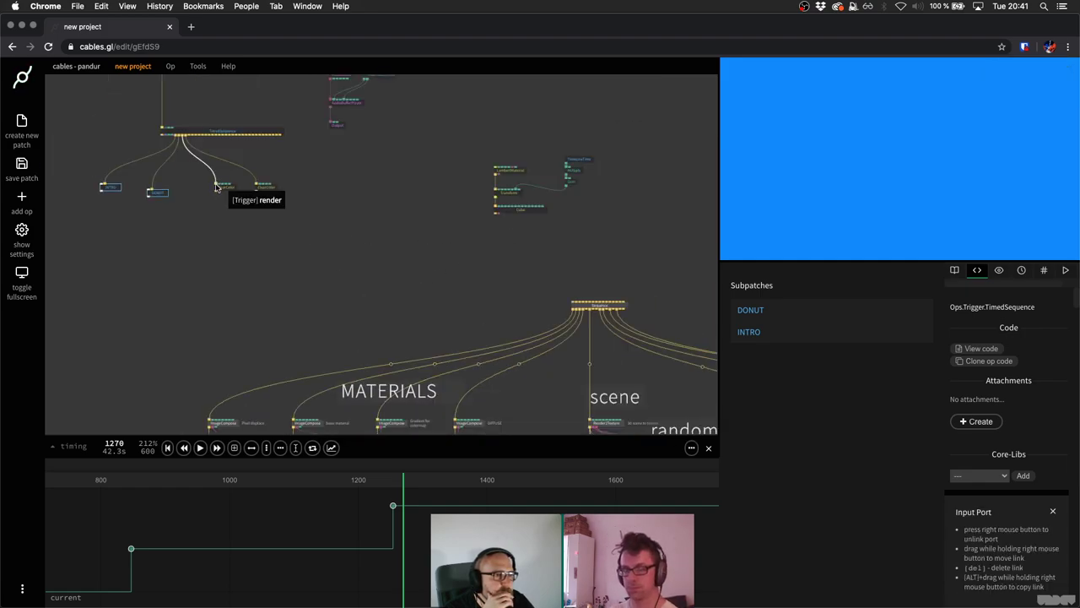
pyautogui.moveTo(228, 190); pyautogui.dragTo(613, 287)
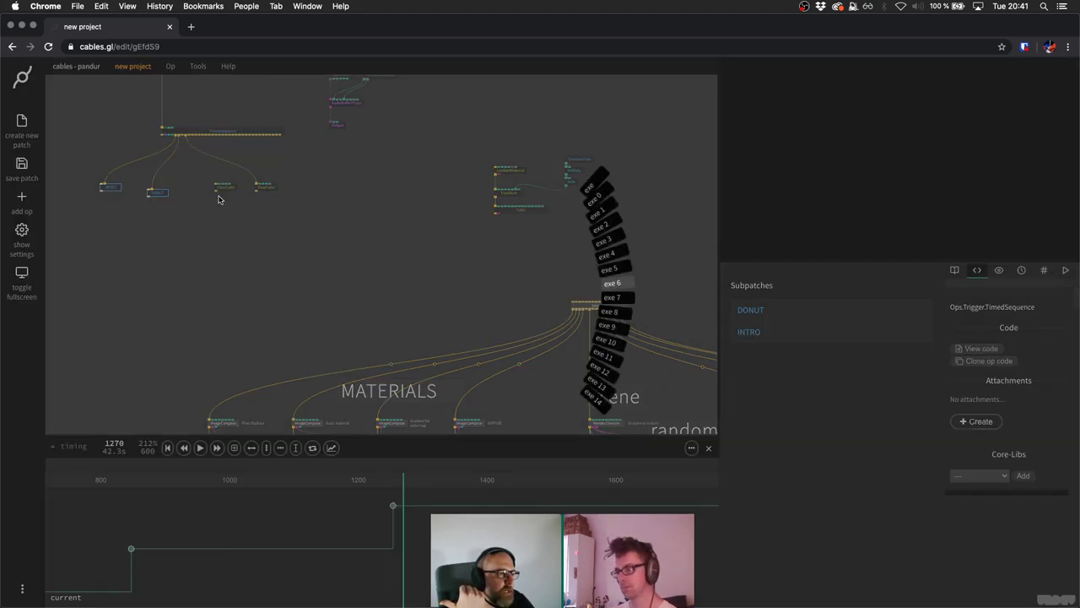
pyautogui.click(612, 283)
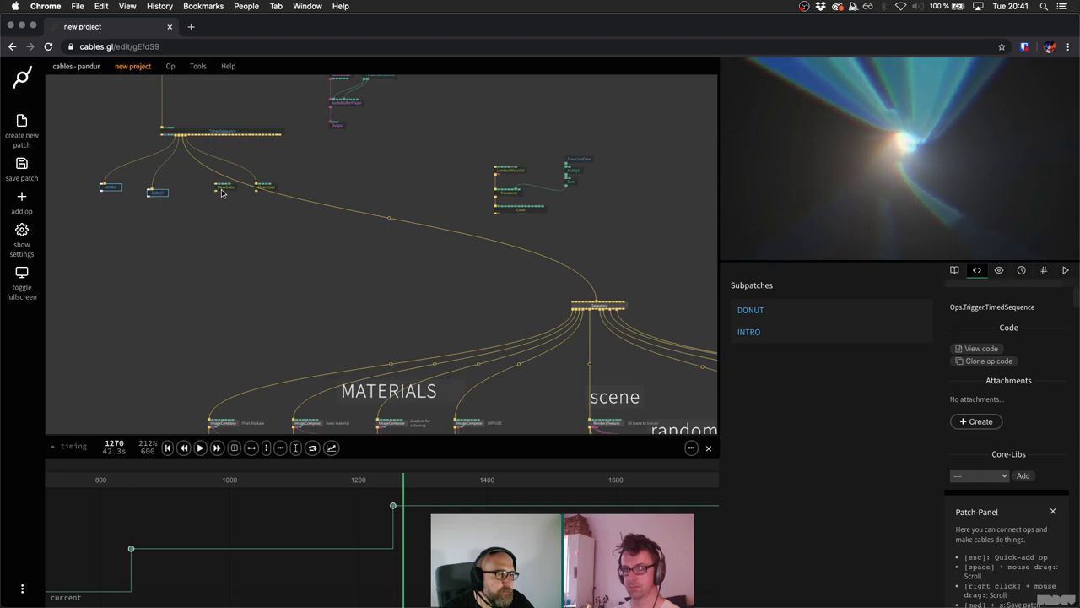
pyautogui.click(341, 400)
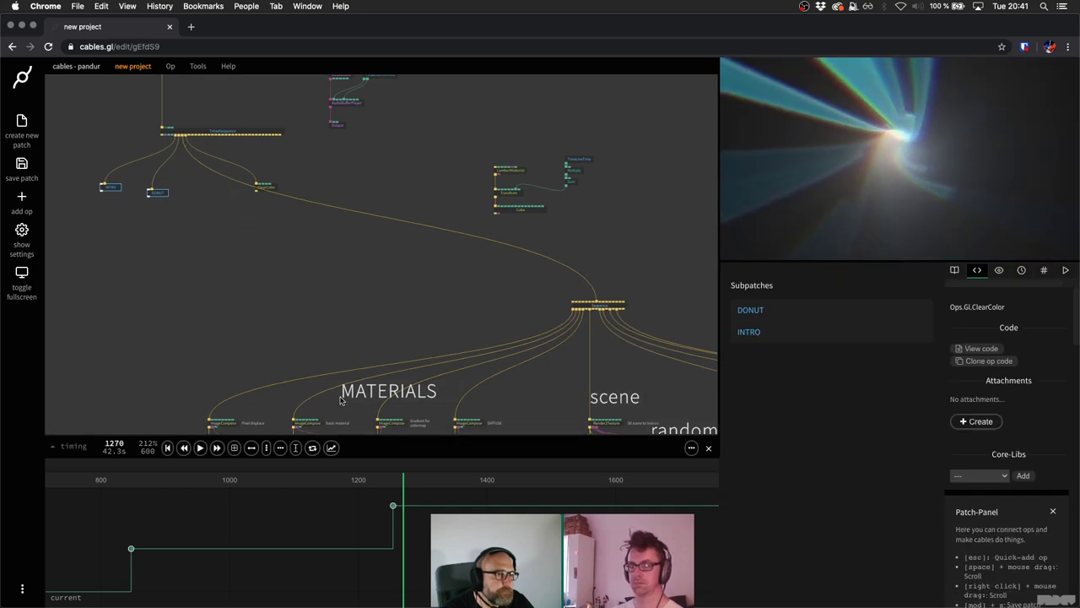
# Play the animation from frame 1206 to 1345, then marquee-select the whole tunnel scene.
pyautogui.click(359, 479)
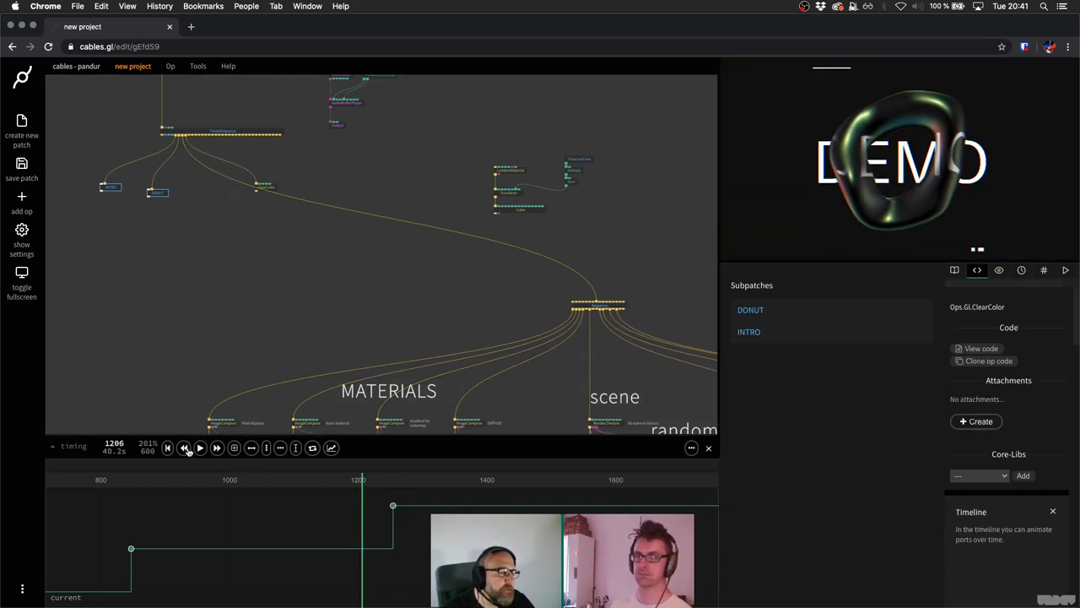
pyautogui.click(201, 449)
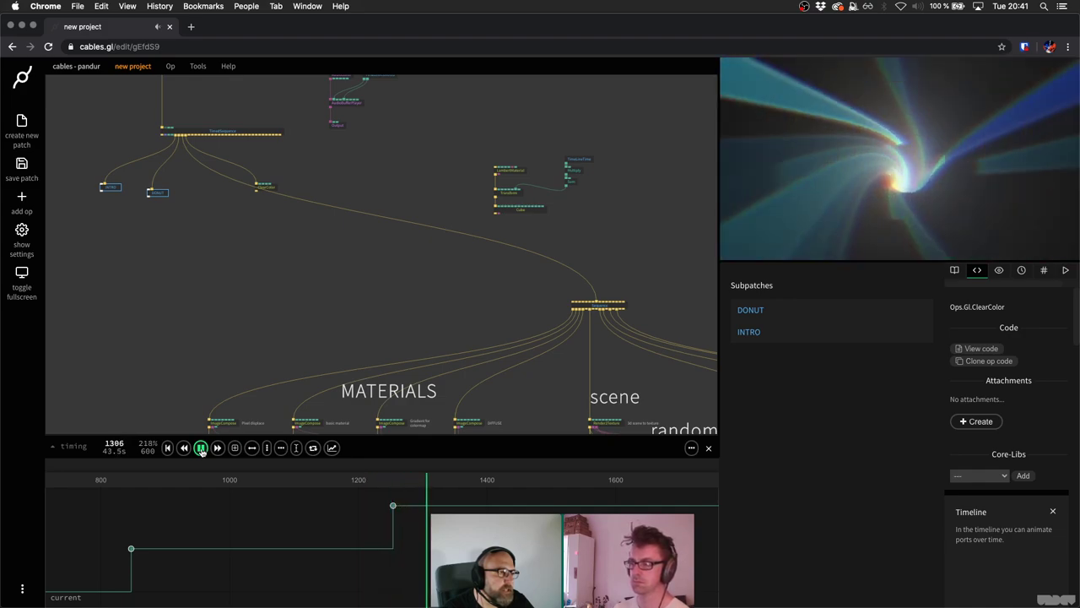
pyautogui.click(201, 449)
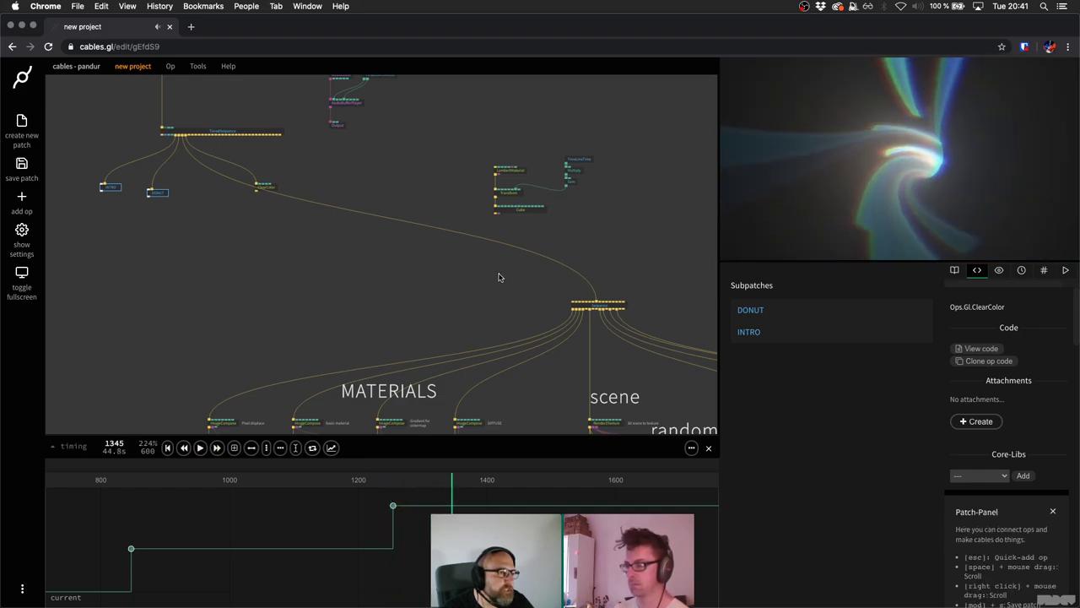
pyautogui.scroll(-3, 498, 277)
pyautogui.scroll(-3, 320, 180)
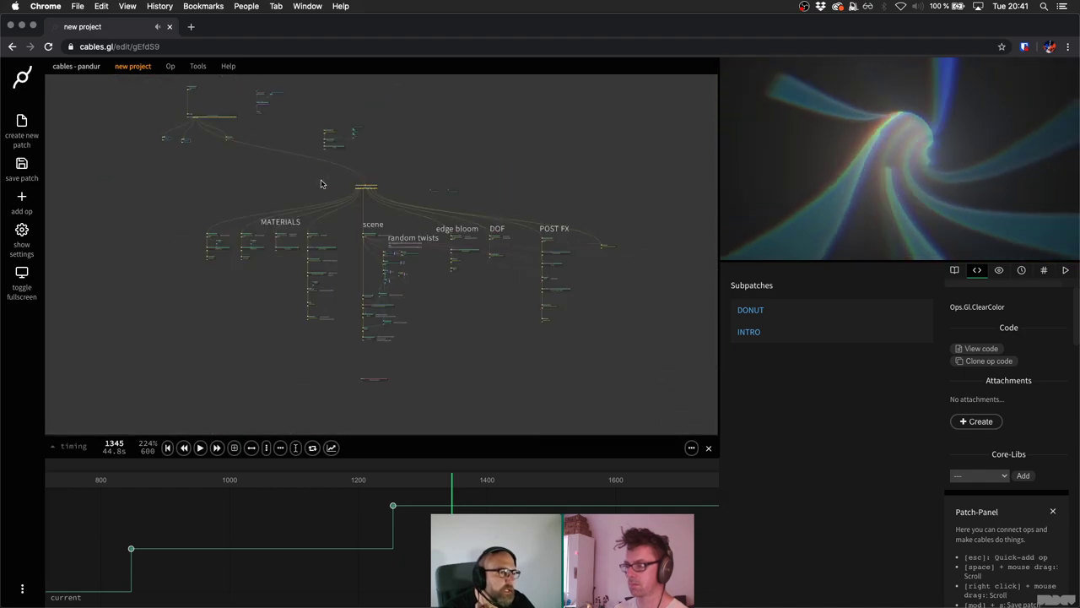
pyautogui.scroll(-2, 320, 184)
pyautogui.moveTo(212, 180); pyautogui.dragTo(597, 359)
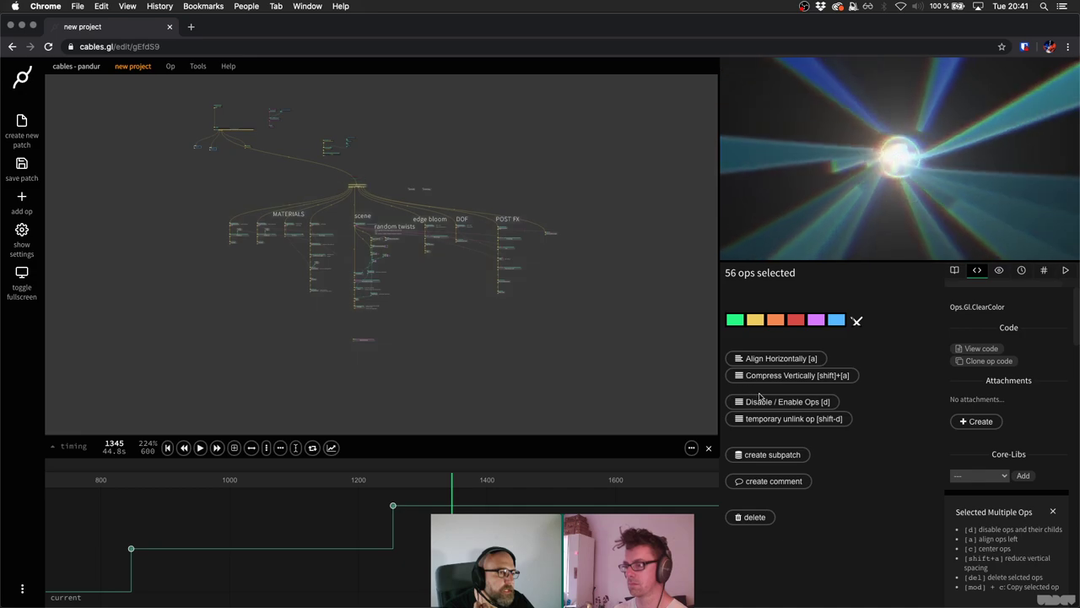
# Group the 56 selected ops into a subpatch titled TUNNEL and return playback to the DEMO scene.
pyautogui.click(763, 454)
pyautogui.click(391, 185)
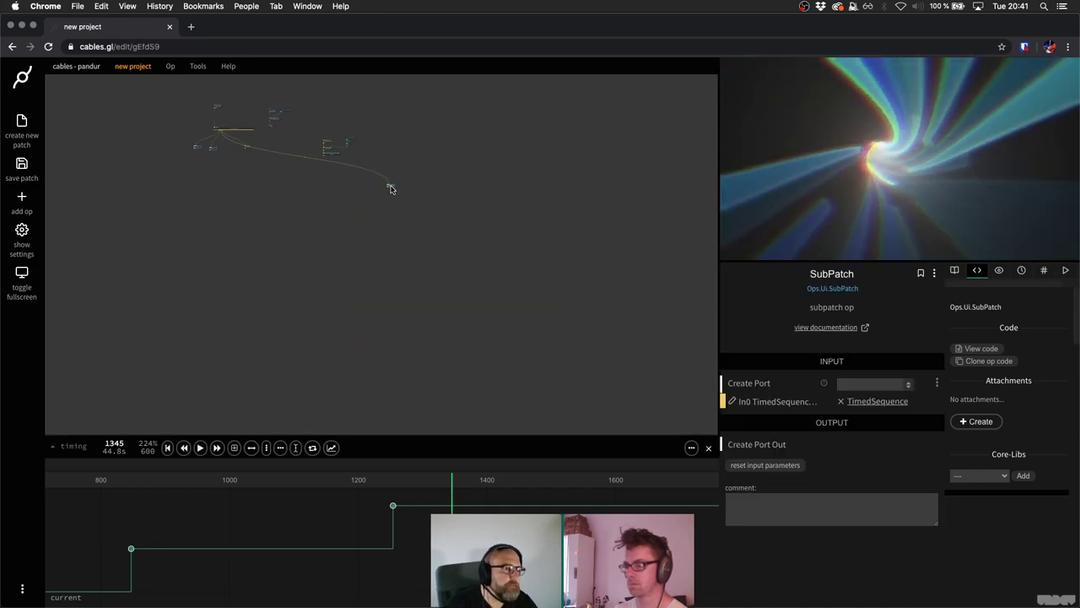
pyautogui.click(228, 156)
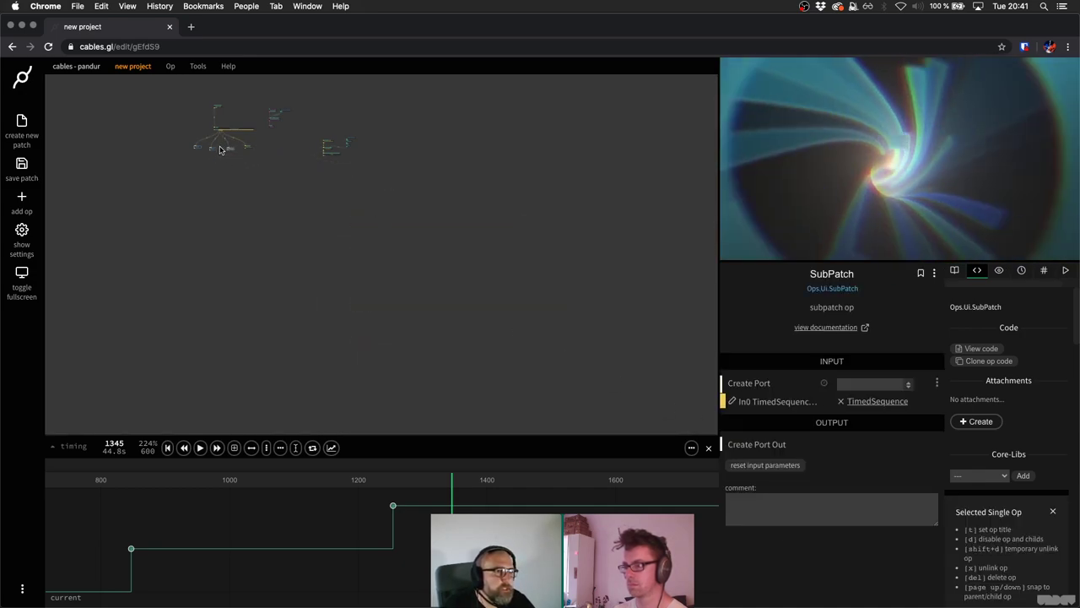
pyautogui.scroll(6, 245, 152)
pyautogui.scroll(-6, 275, 197)
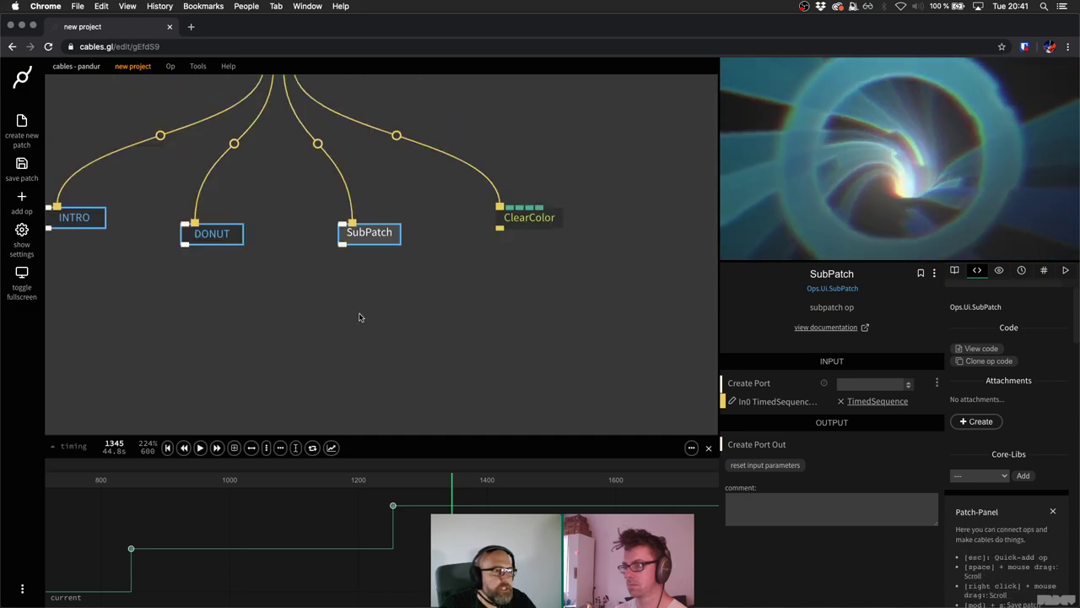
pyautogui.write('TUNNEL')
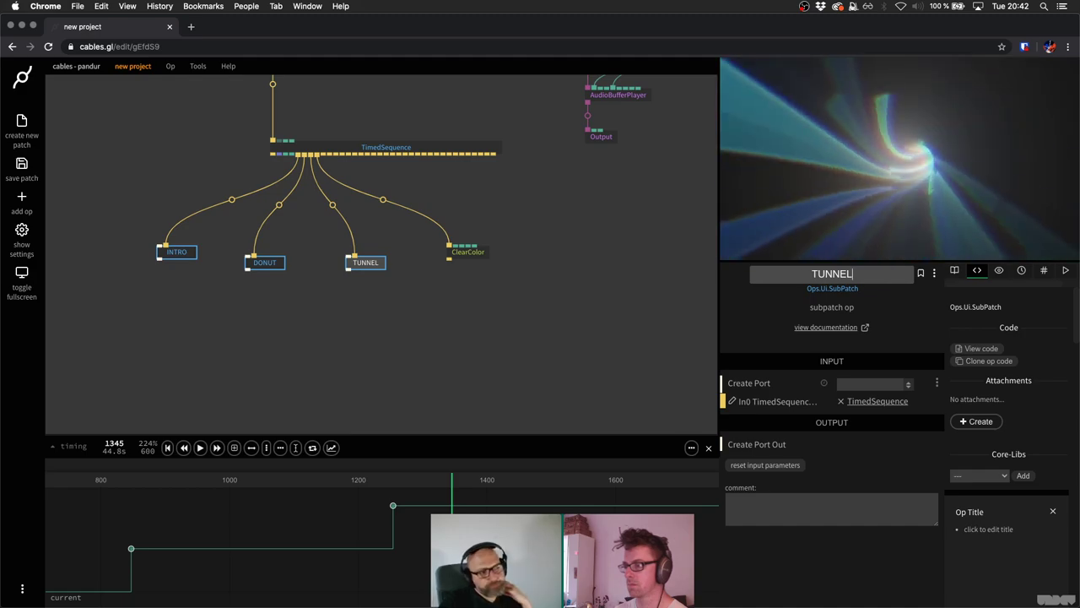
pyautogui.click(519, 335)
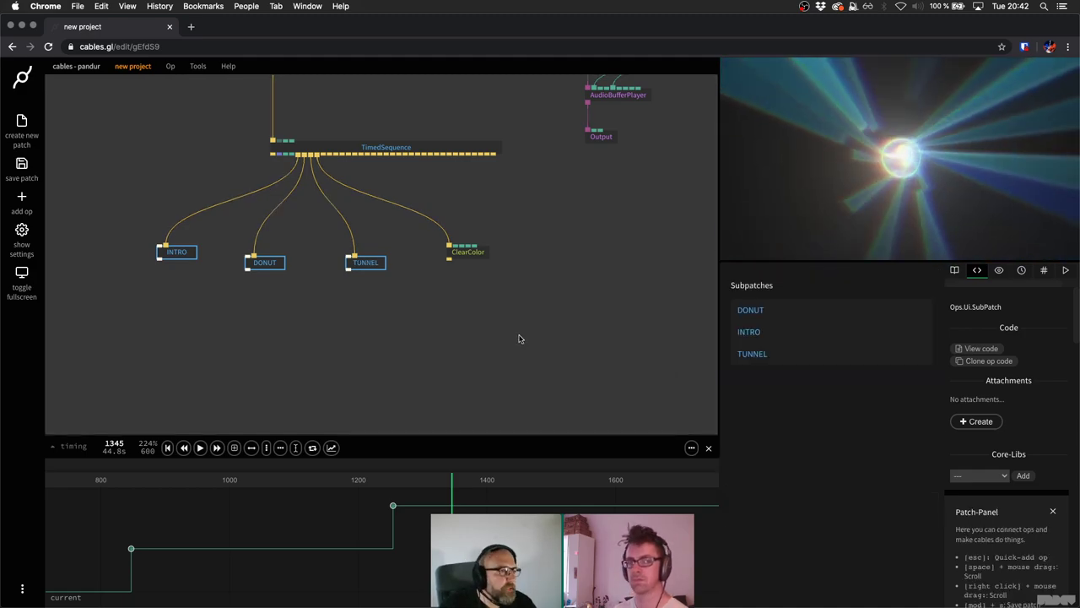
pyautogui.click(289, 477)
# Watch the transition into the tunnel, pause at frame 1299, and save the patch.
pyautogui.press('space')
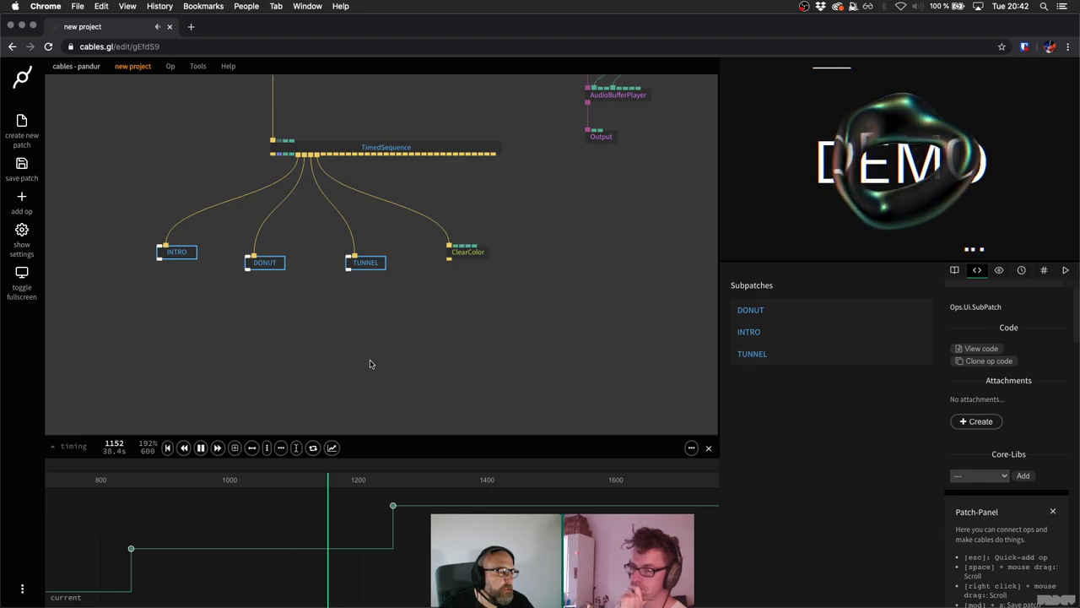
pyautogui.hscroll(-3, 379, 540)
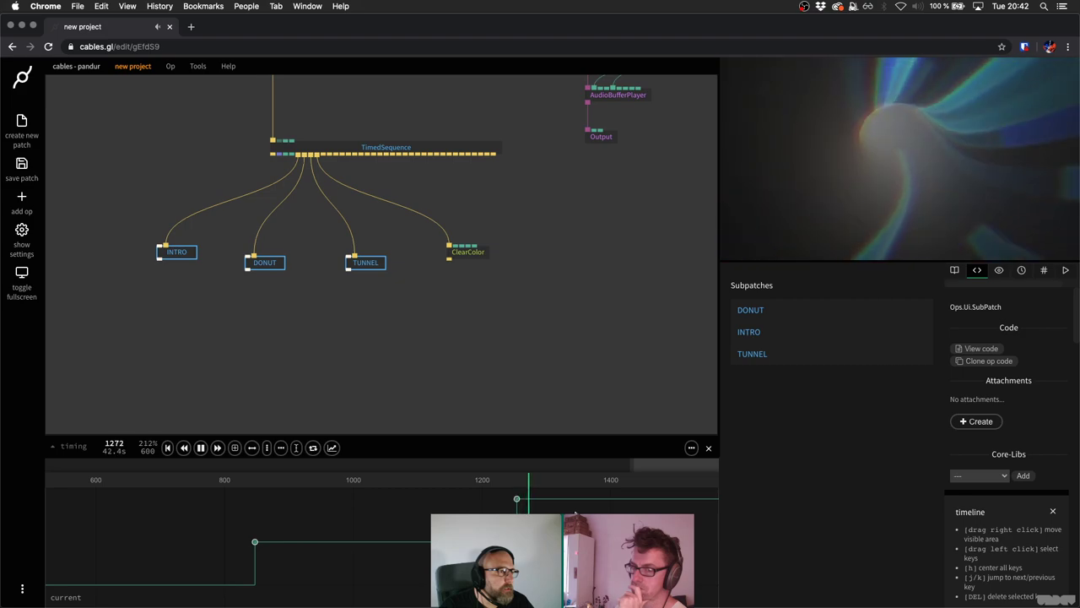
pyautogui.press('space')
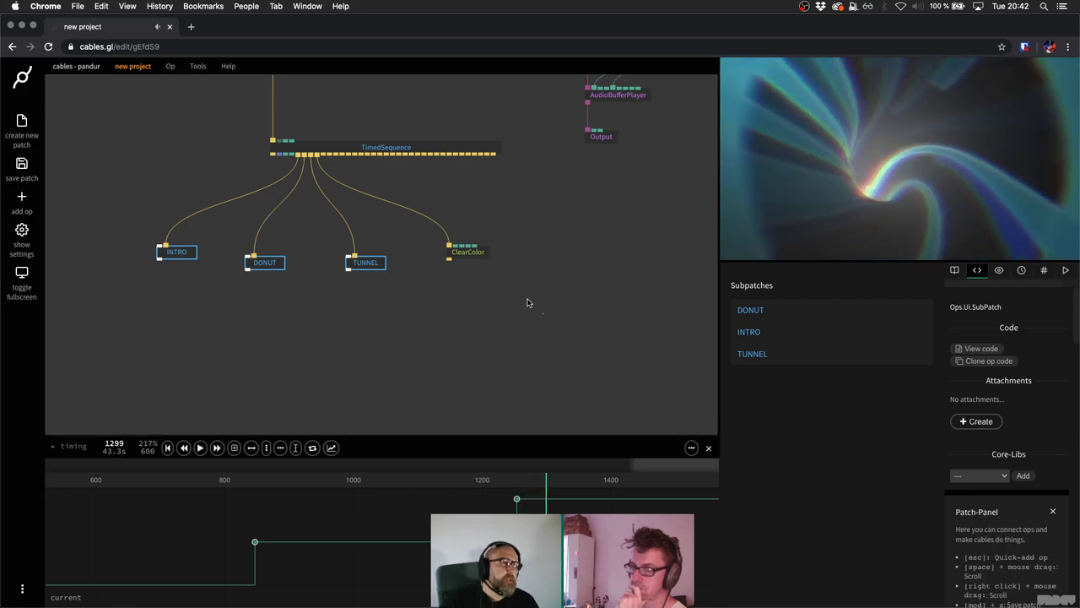
pyautogui.press('super+s')
# Try stacking INTRO, DONUT, TUNNEL and ClearColor into a column, undo it, and select the patch URL.
pyautogui.moveTo(145, 202); pyautogui.dragTo(526, 287)
pyautogui.hotkey('shift', 'a')
pyautogui.click(489, 279)
pyautogui.press('super+z')
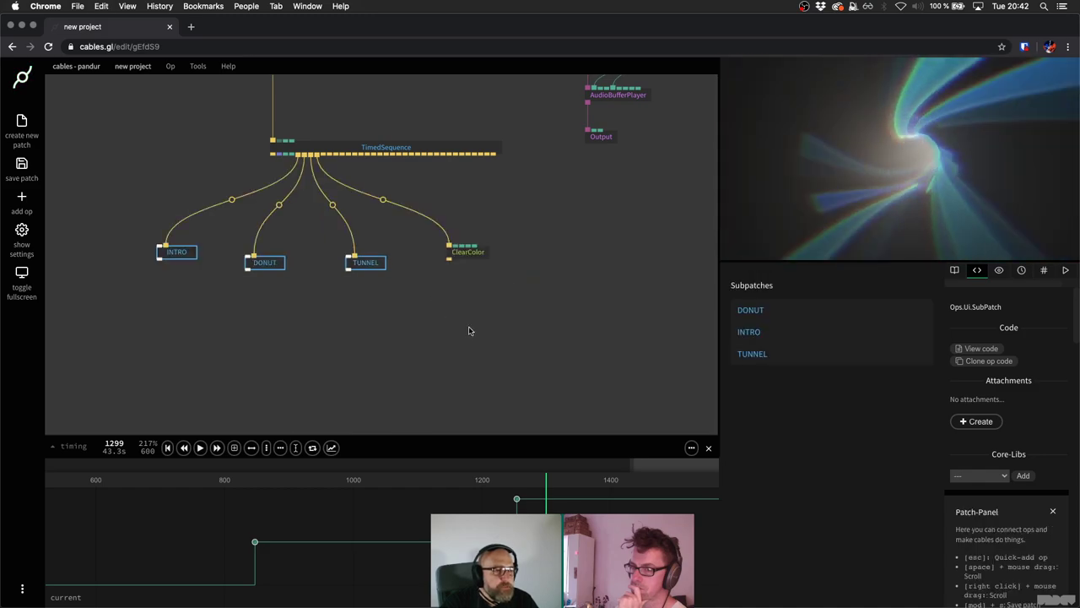
pyautogui.press('Escape')
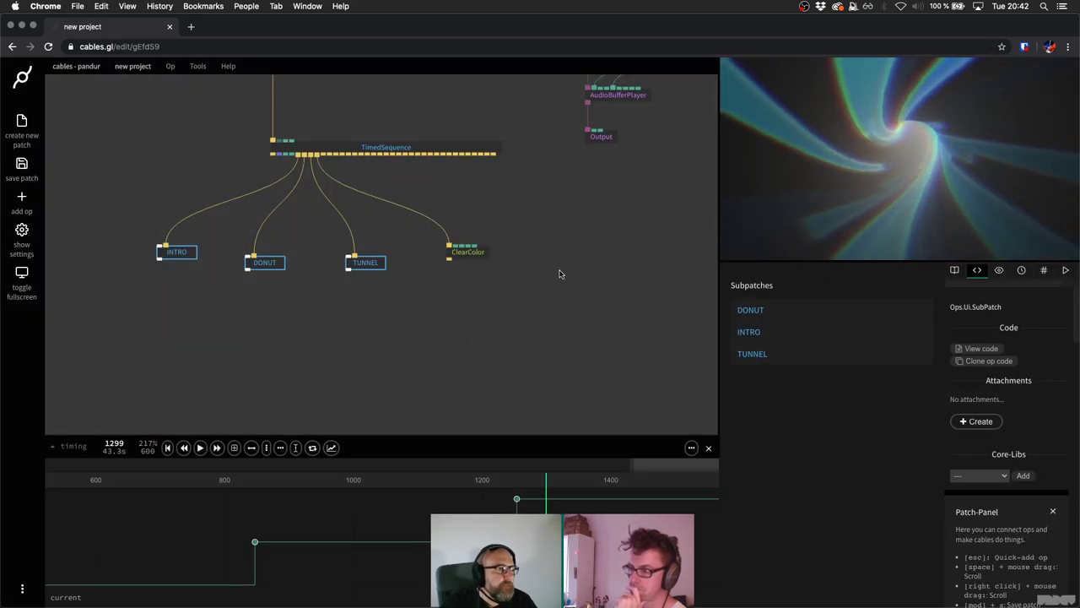
pyautogui.click(227, 66)
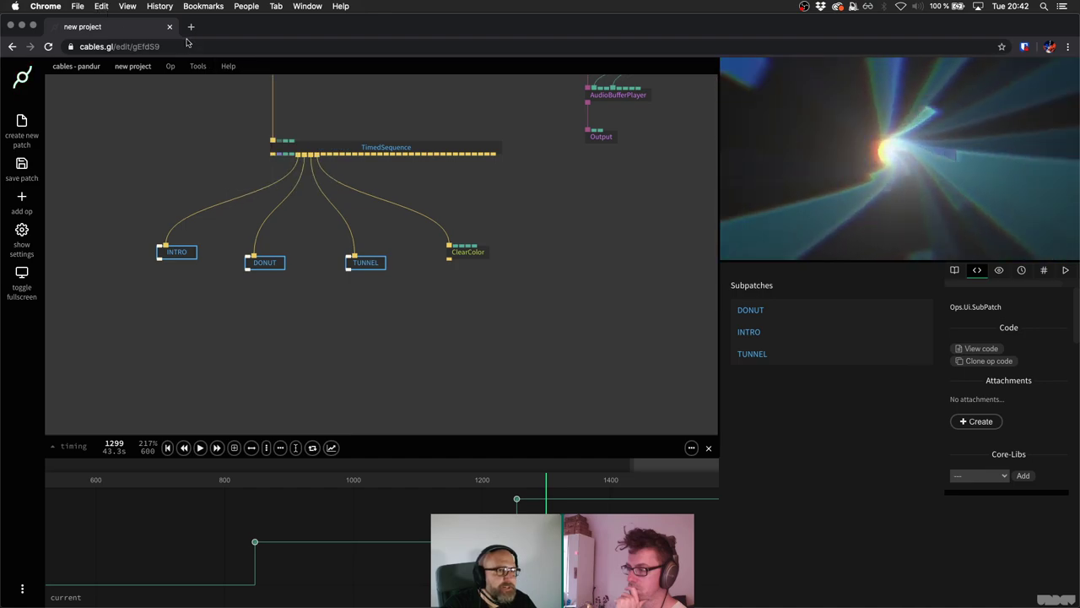
pyautogui.click(206, 47)
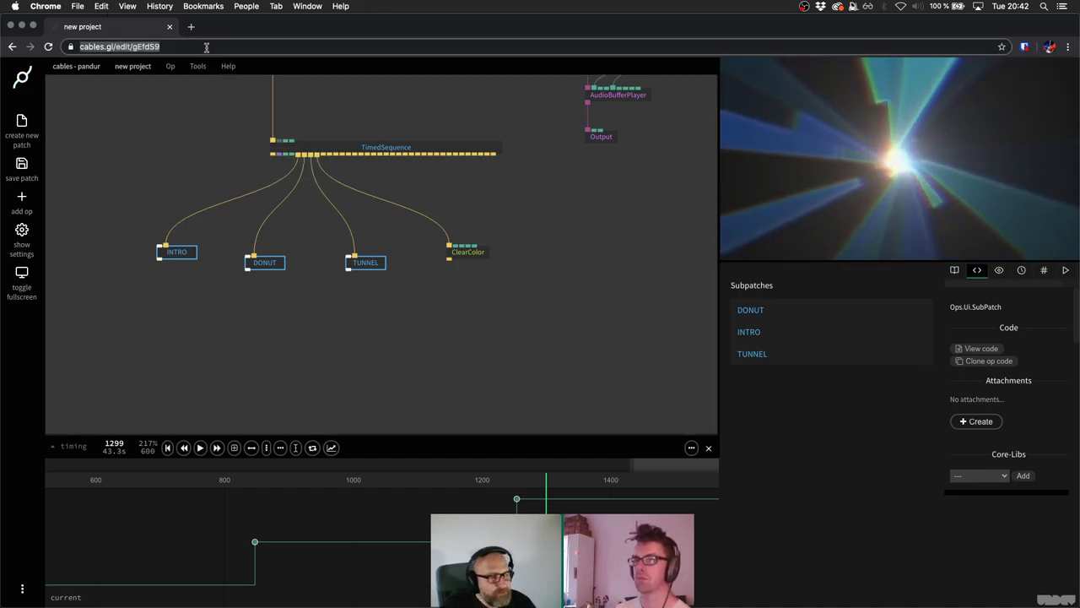
# Reload the patch, retitle the third subpatch TUNNEL again, save, and start playback.
pyautogui.press('Return')
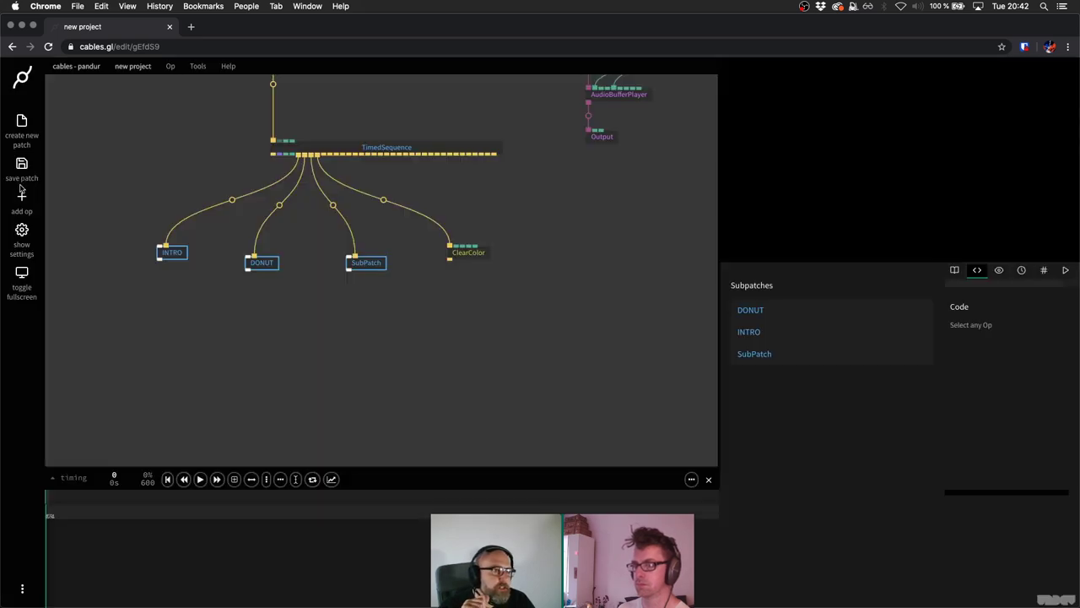
pyautogui.click(266, 264)
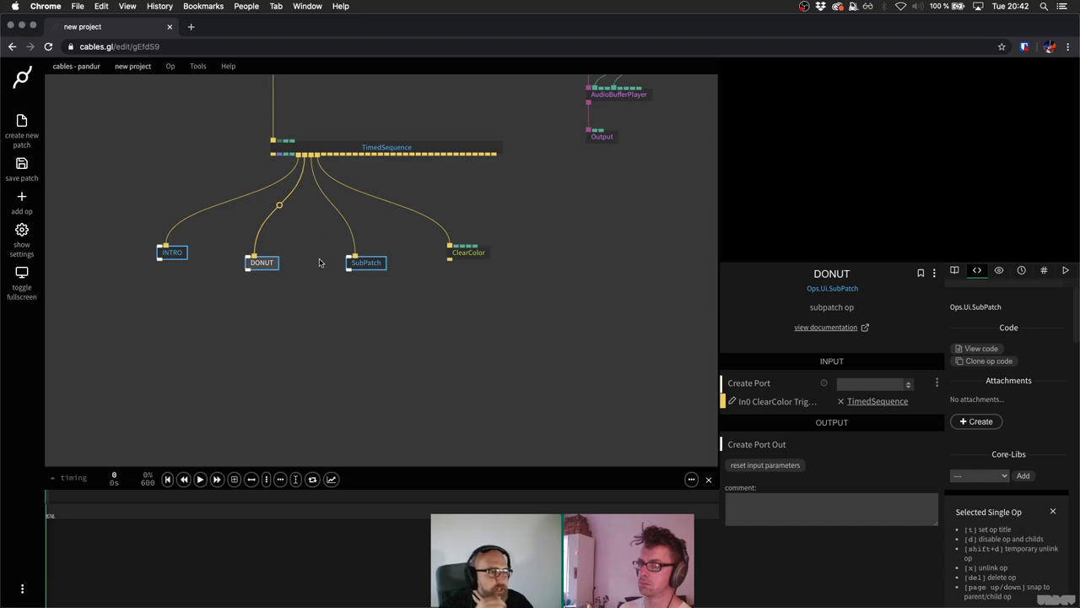
pyautogui.scroll(3, 328, 229)
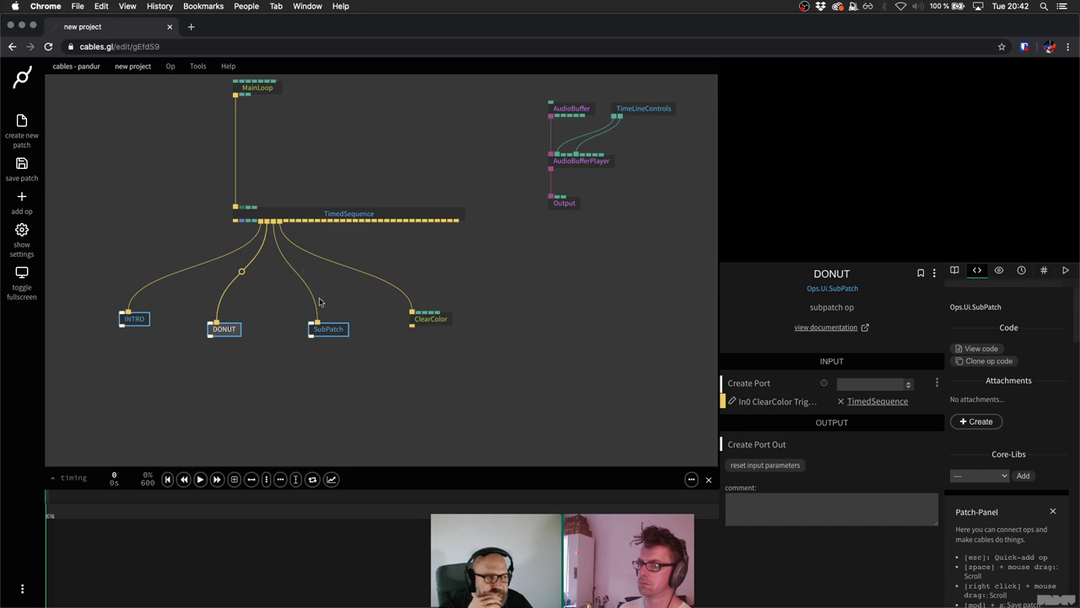
pyautogui.click(336, 332)
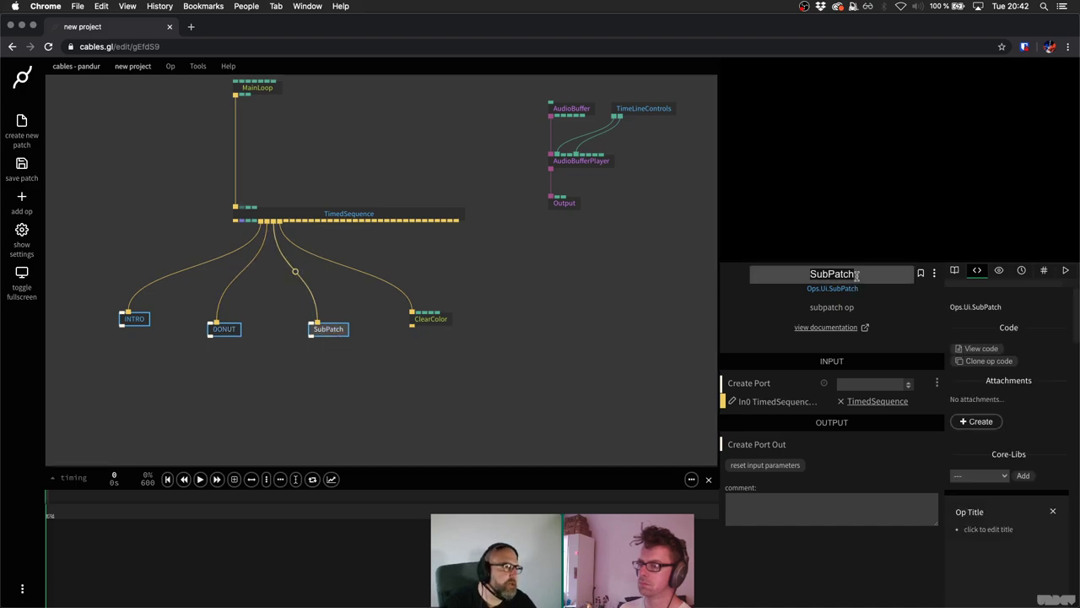
pyautogui.write('TUBN')
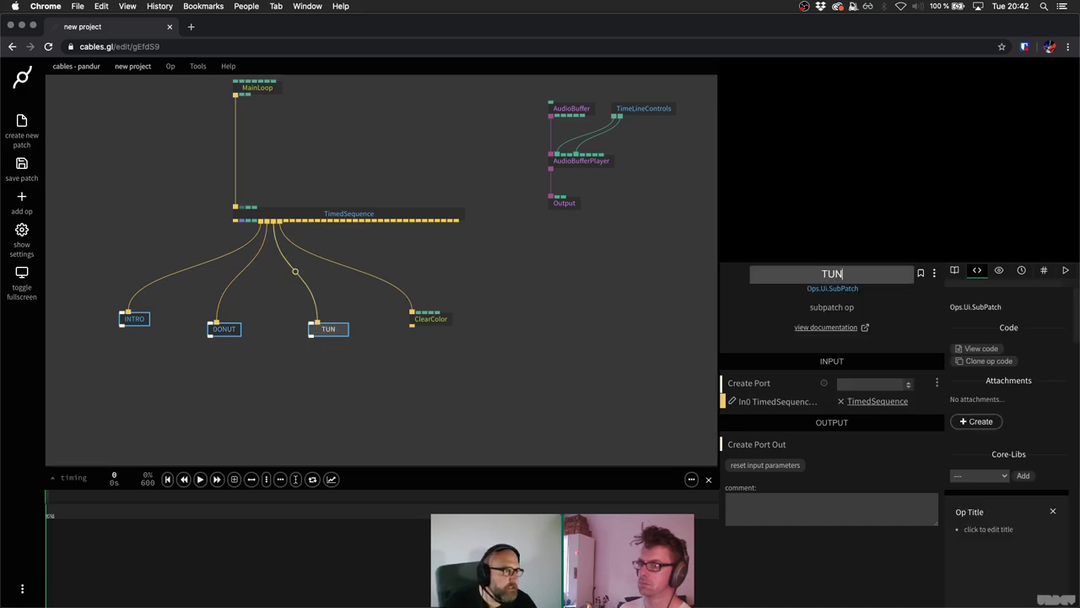
pyautogui.click(606, 292)
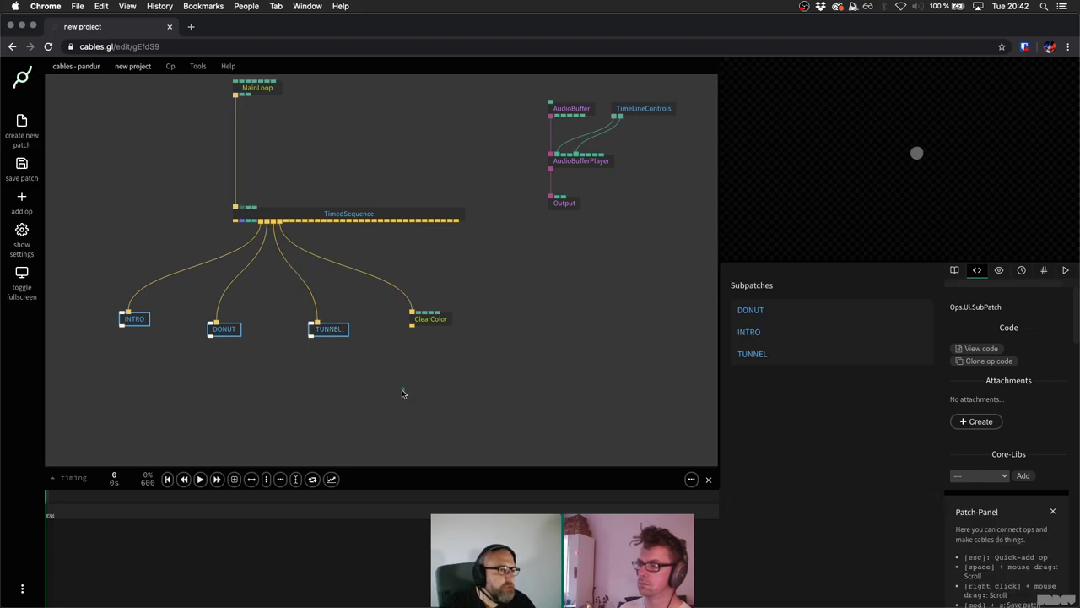
pyautogui.press('super+s')
pyautogui.press('space')
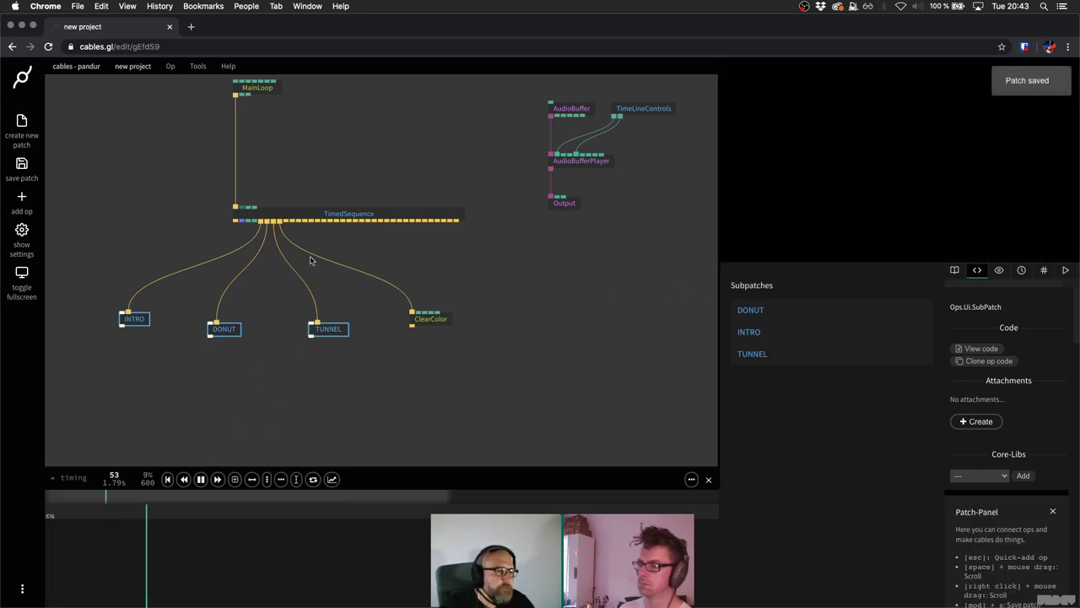
# Skip playback ahead through the DEMO scene and pause inside the tunnel scene.
pyautogui.click(217, 479)
pyautogui.click(217, 480)
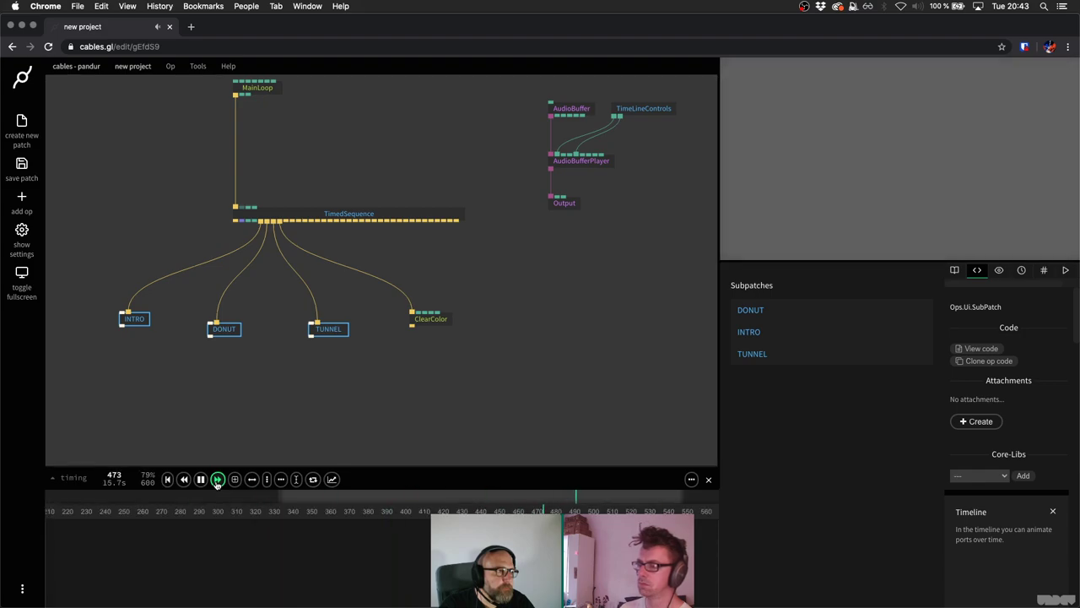
pyautogui.click(217, 479)
pyautogui.click(217, 480)
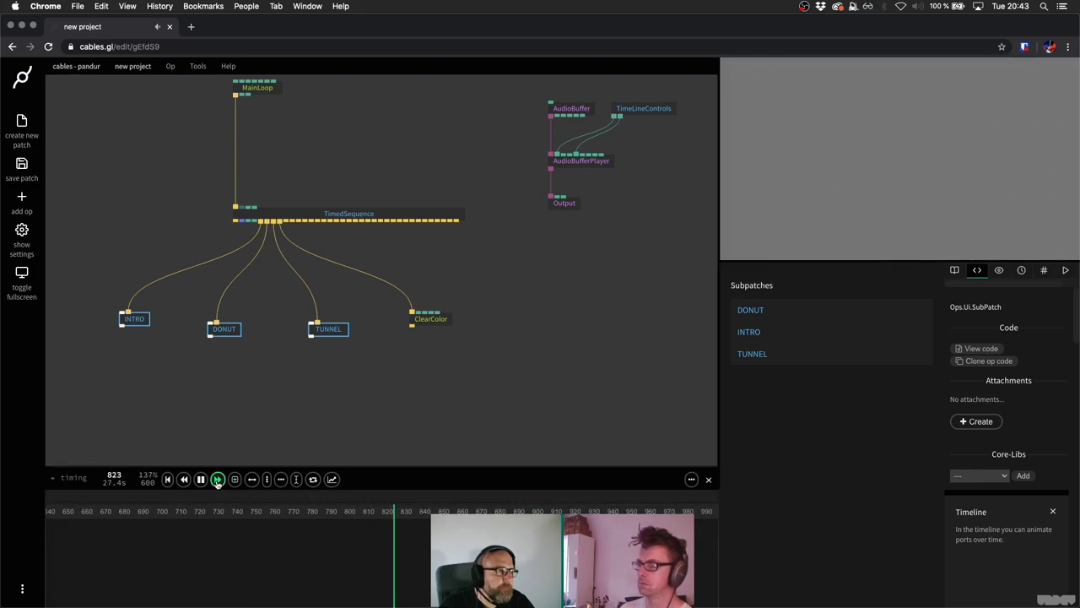
pyautogui.click(218, 480)
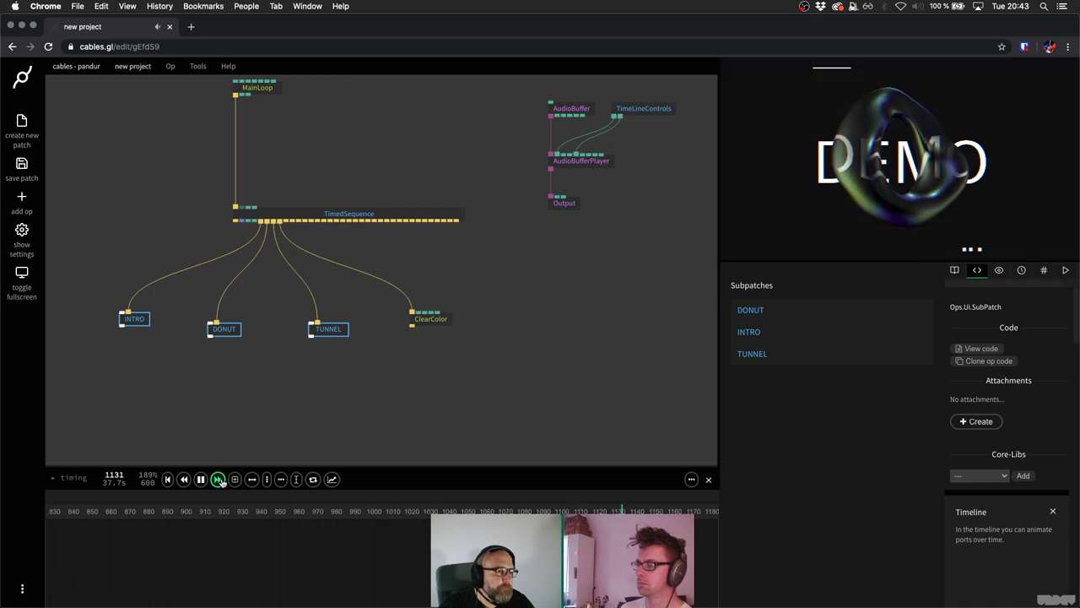
pyautogui.click(218, 479)
pyautogui.click(218, 479)
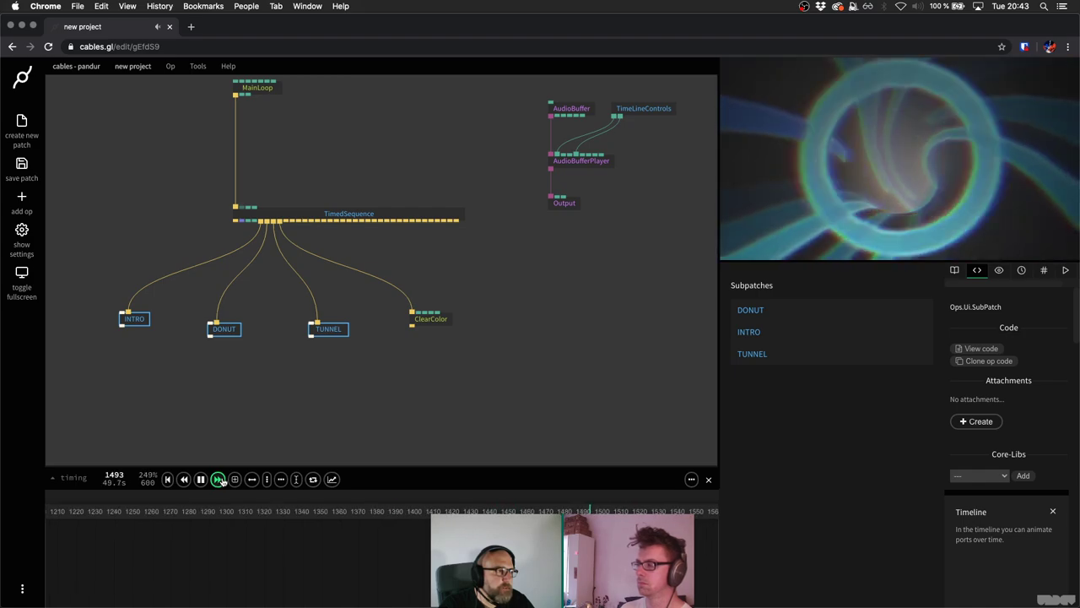
pyautogui.press('space')
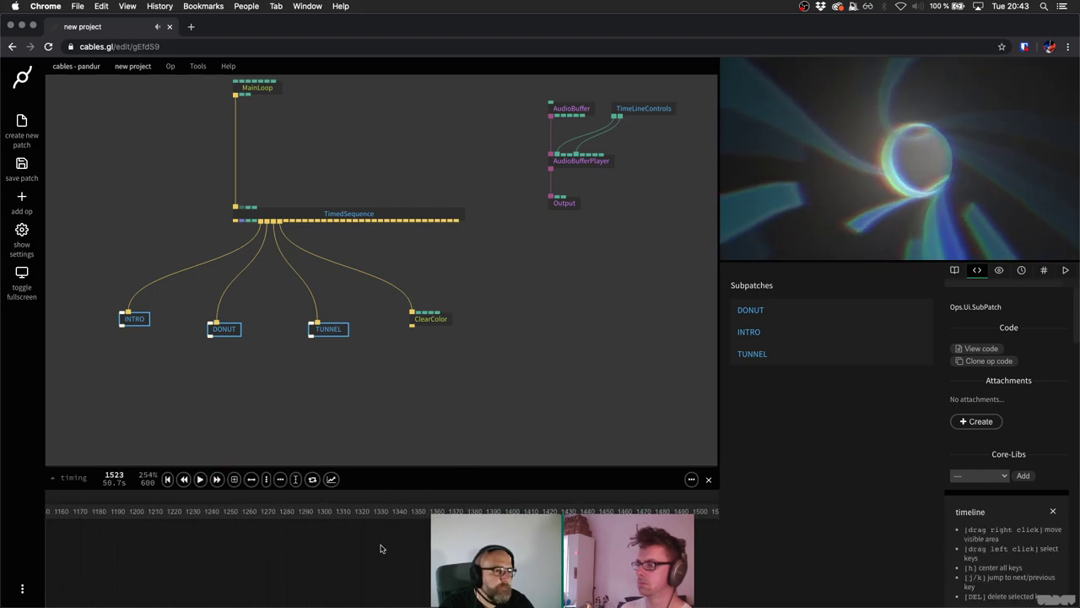
# Show the full timeline range and set the playhead to frame 998 in the donut scene.
pyautogui.scroll(3, 380, 548)
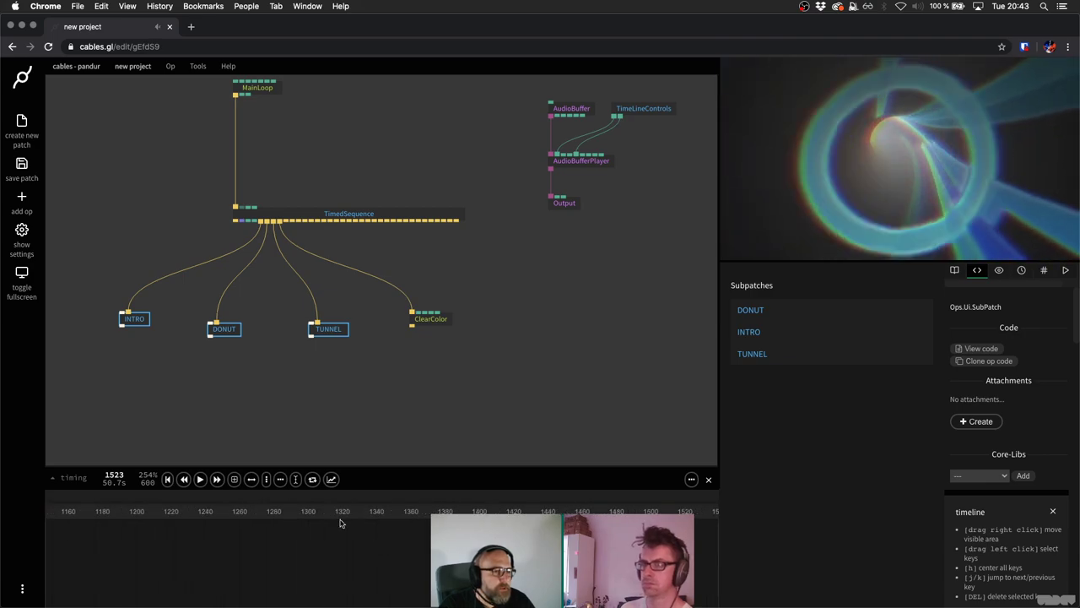
pyautogui.doubleClick(340, 499)
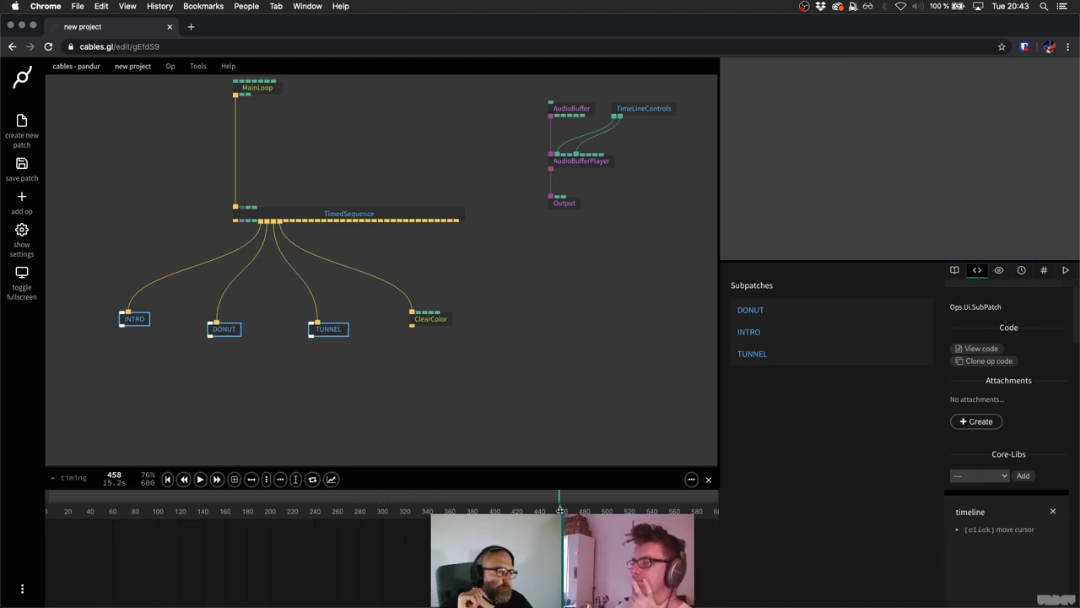
pyautogui.click(680, 501)
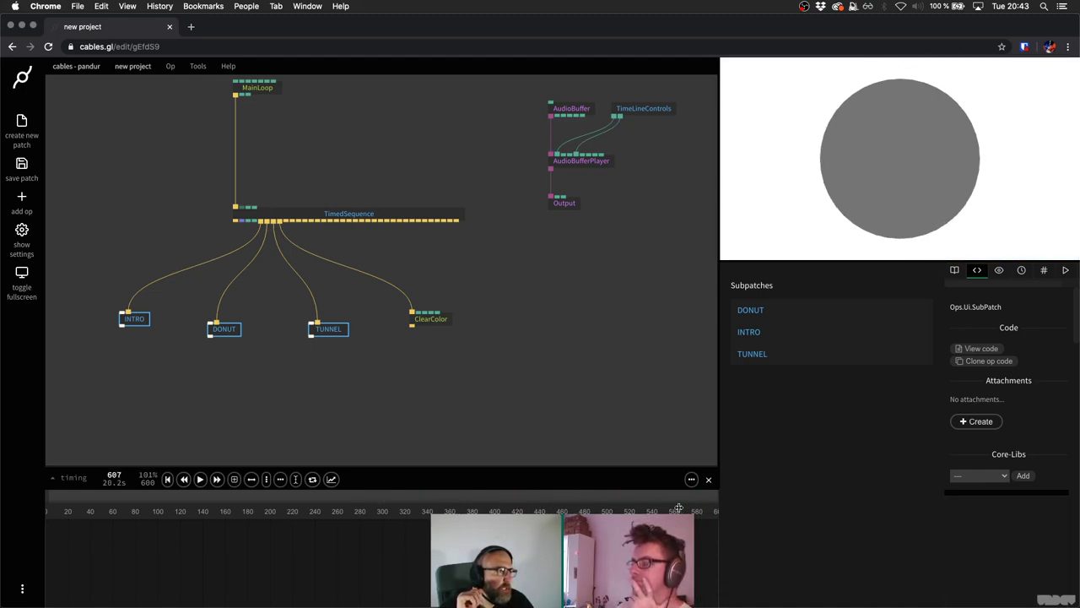
pyautogui.hscroll(5, 457, 506)
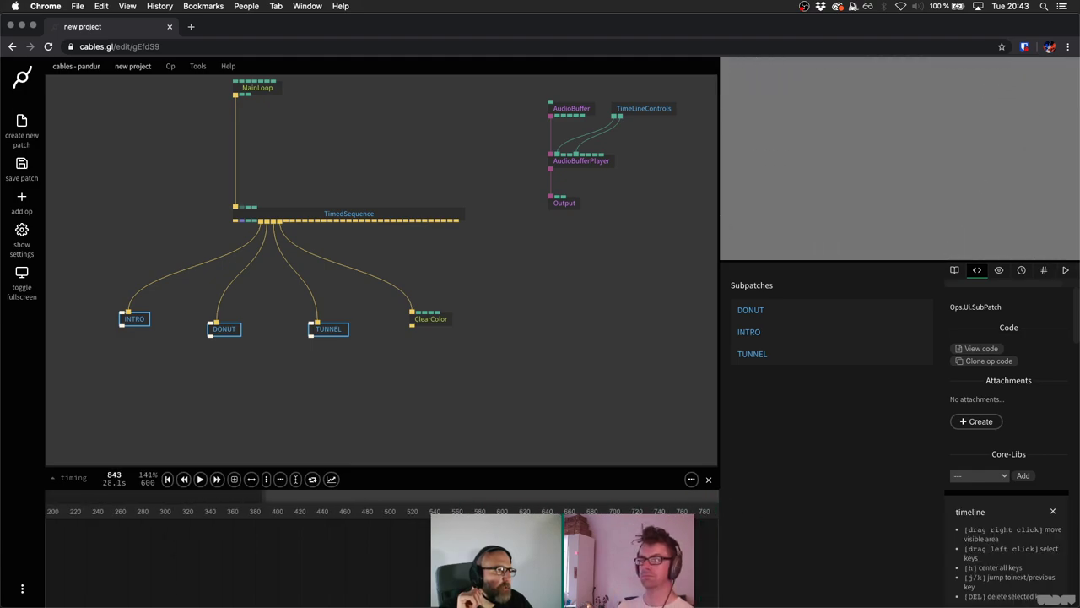
pyautogui.hscroll(7, 326, 574)
pyautogui.click(554, 504)
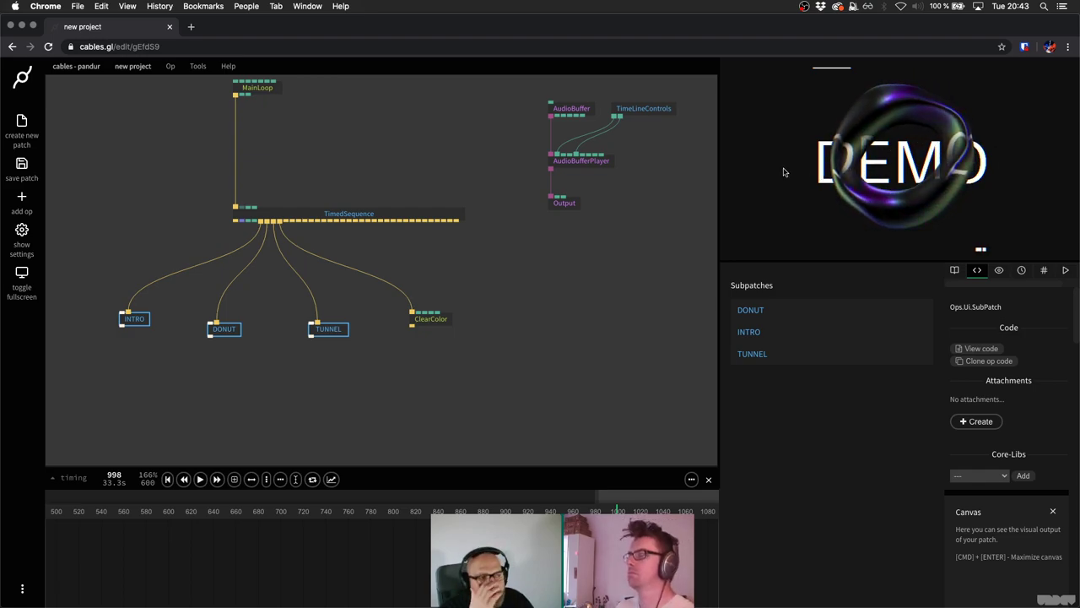
pyautogui.scroll(2, 523, 249)
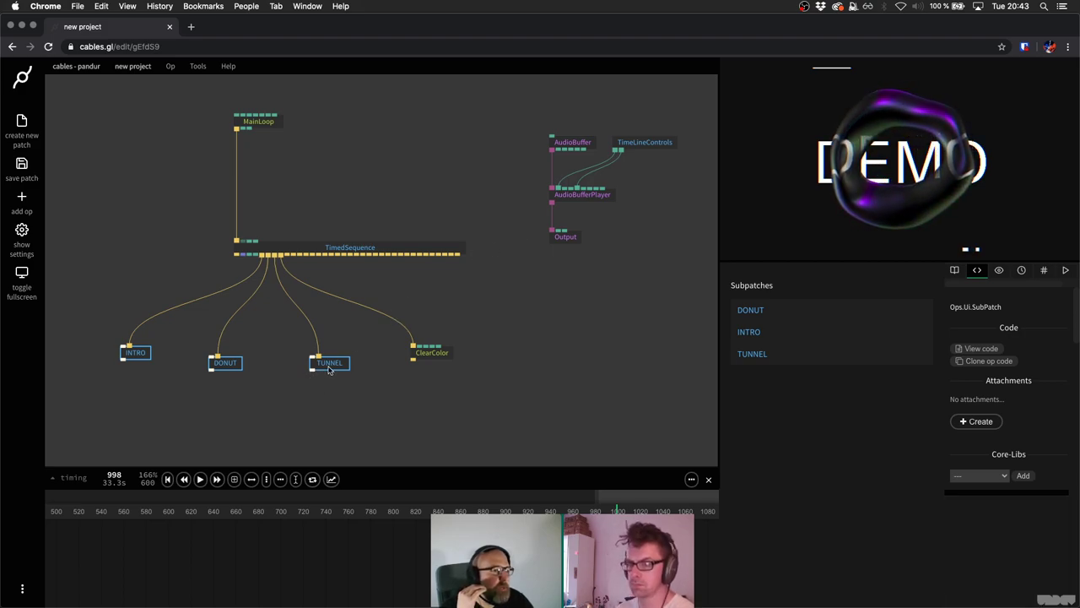
pyautogui.click(231, 364)
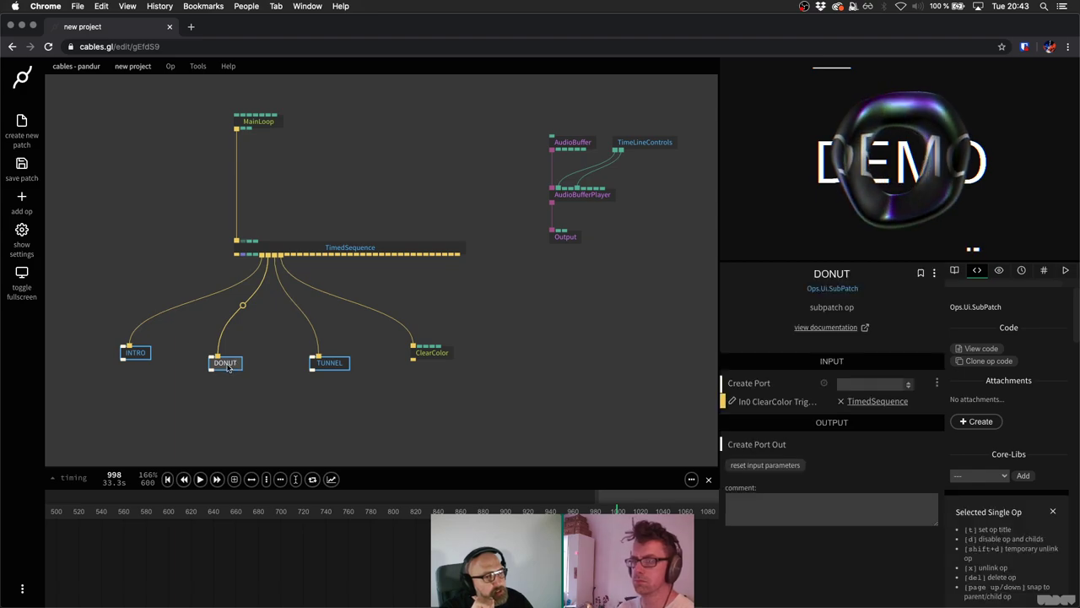
pyautogui.press('Return')
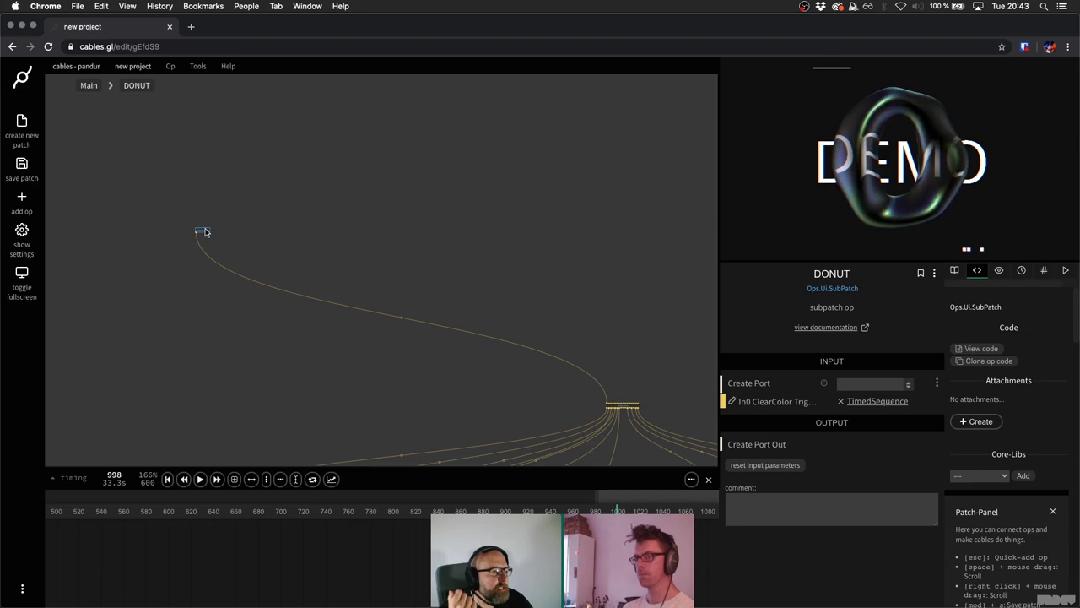
pyautogui.click(600, 344)
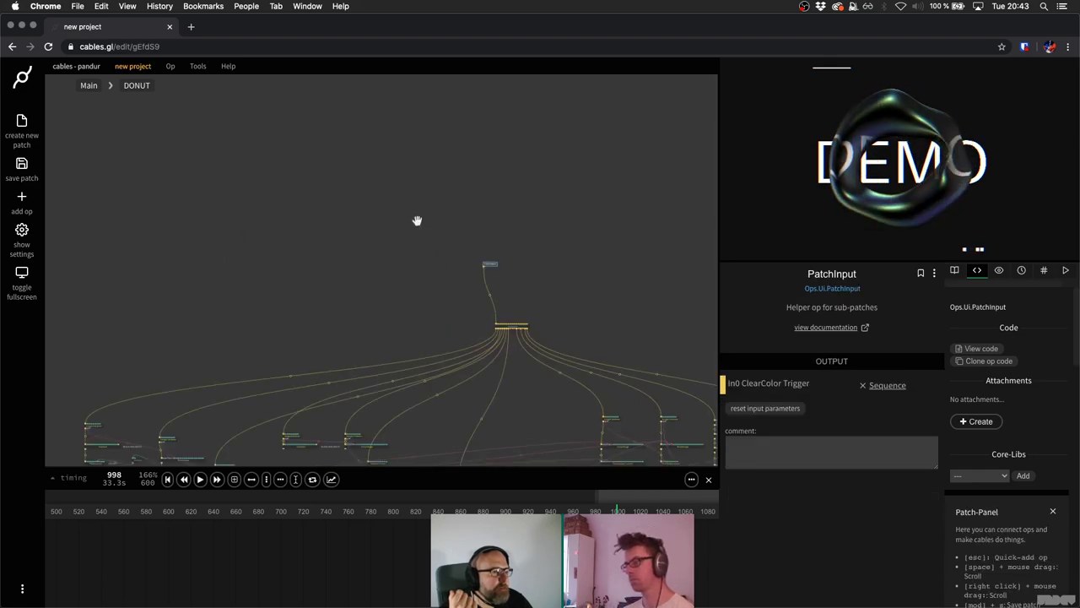
pyautogui.click(577, 320)
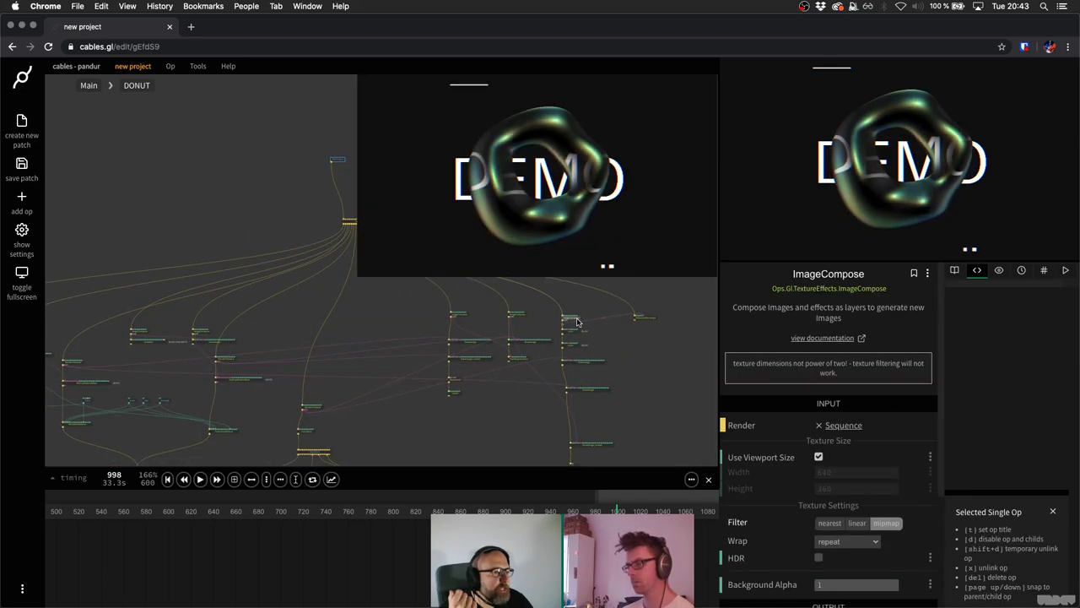
pyautogui.click(82, 94)
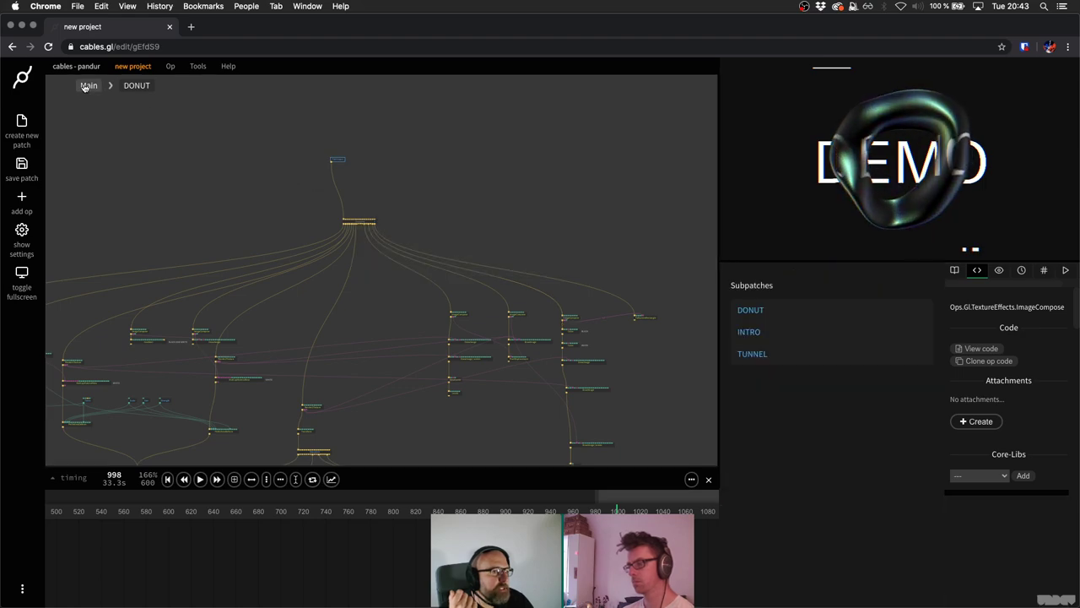
pyautogui.click(84, 90)
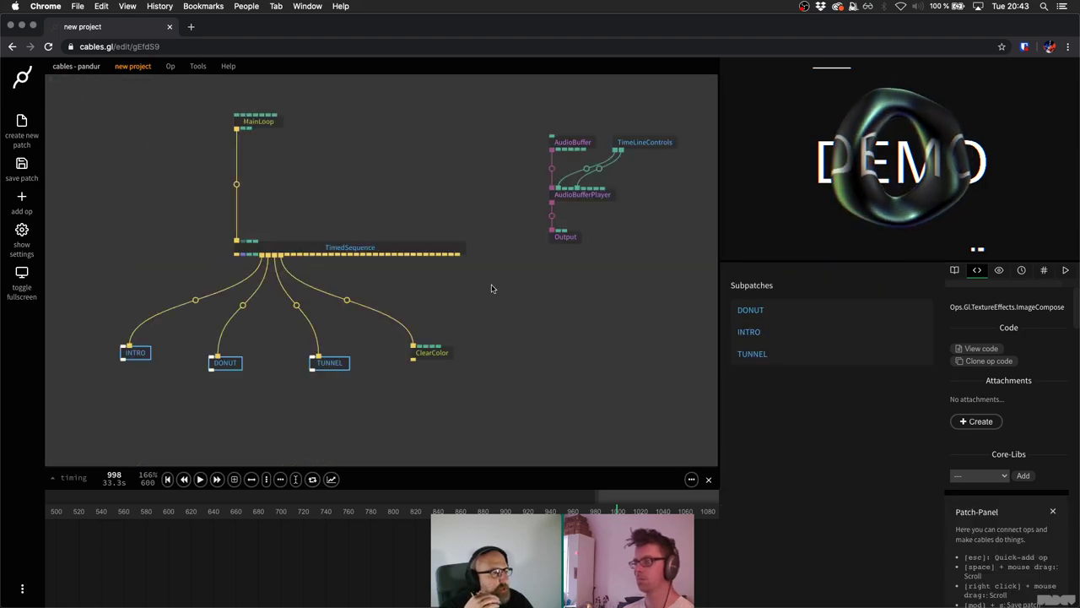
# Move MainLoop up and insert a Render2Texture op on its cable to TimedSequence.
pyautogui.moveTo(110, 224); pyautogui.dragTo(482, 374)
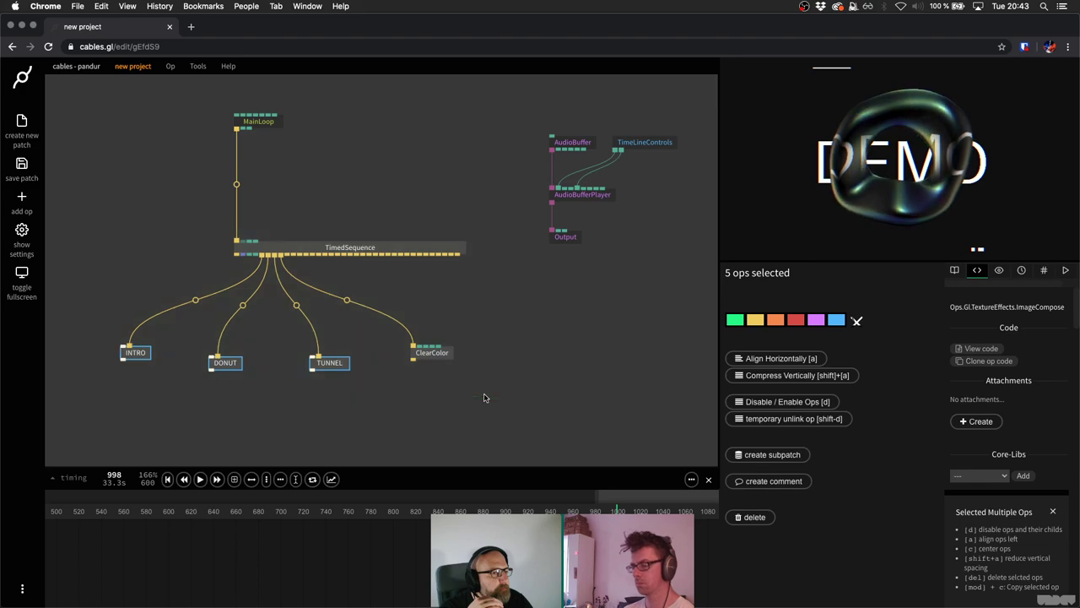
pyautogui.click(483, 374)
pyautogui.scroll(5, 306, 223)
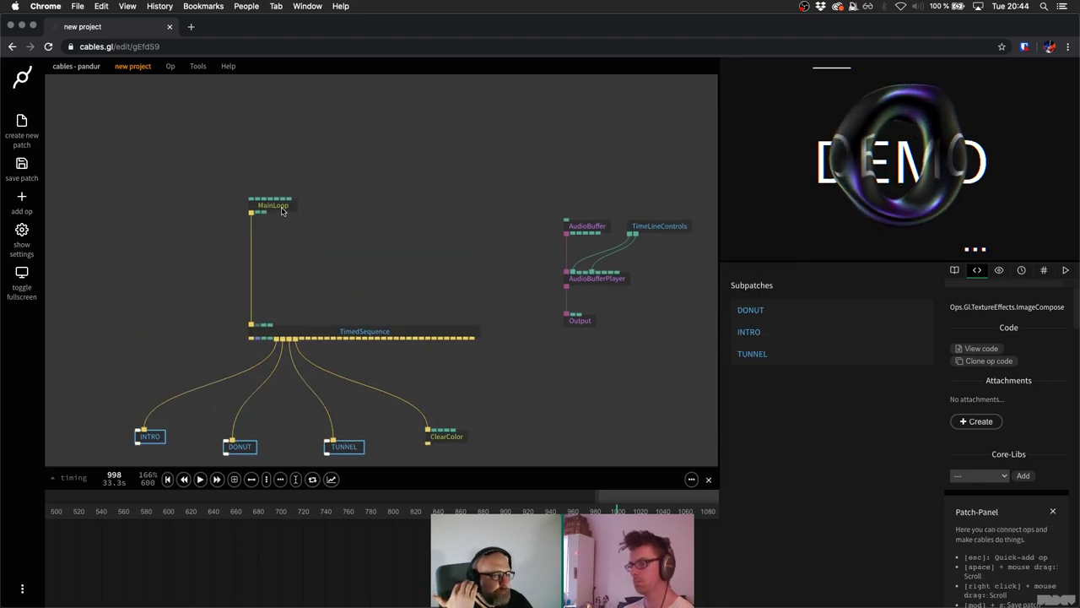
pyautogui.moveTo(283, 212); pyautogui.dragTo(283, 128)
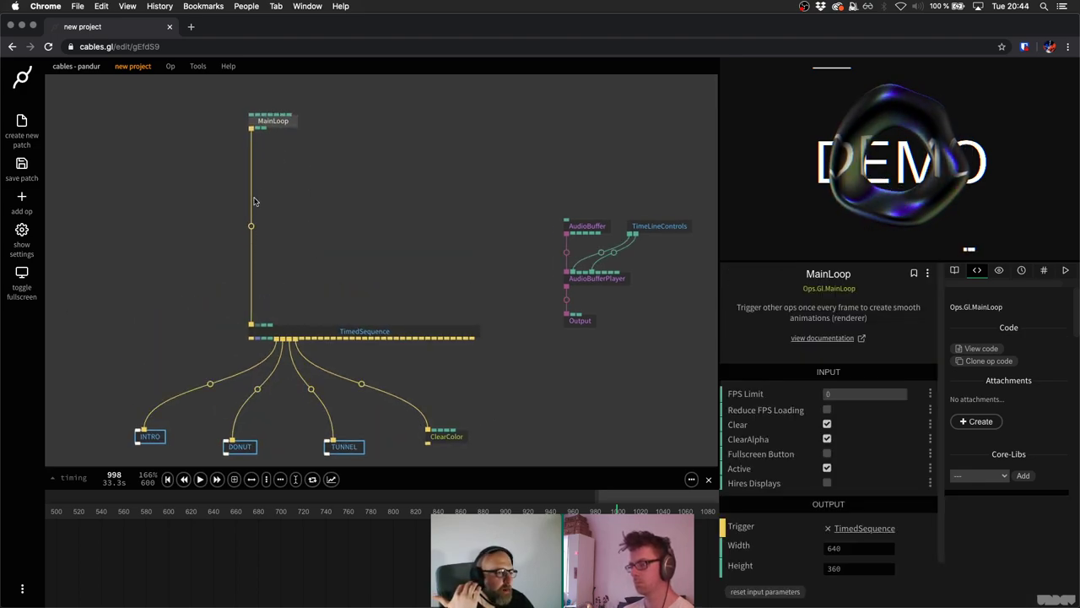
pyautogui.click(251, 227)
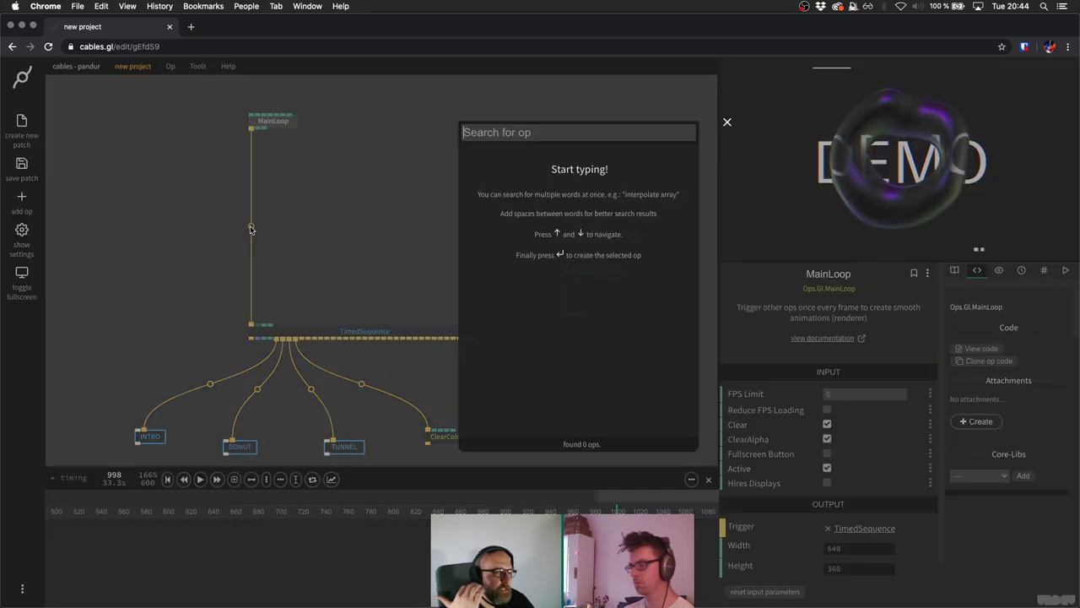
pyautogui.write('render2')
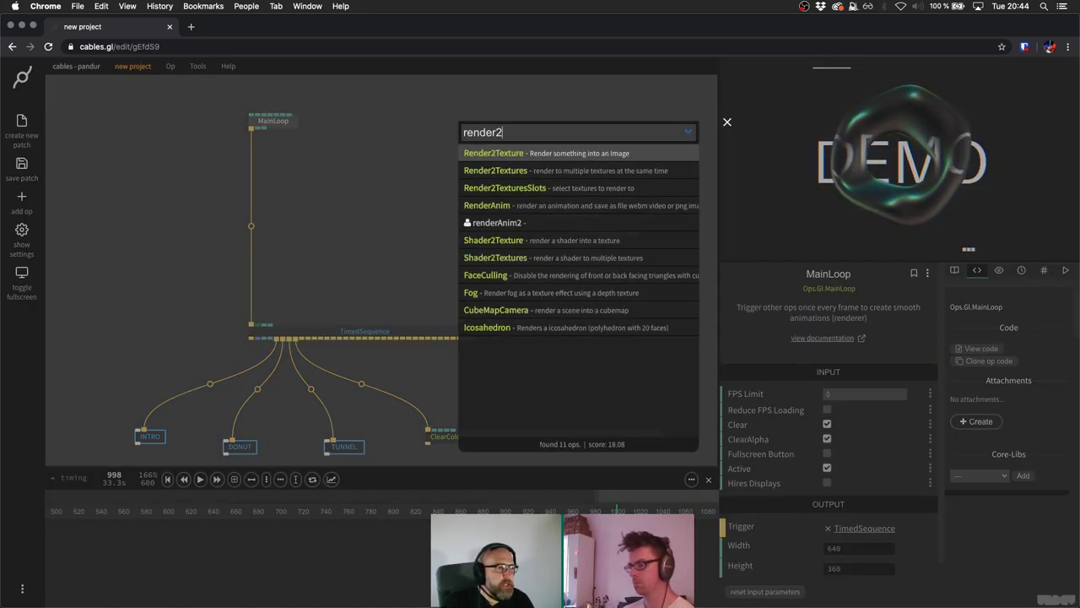
pyautogui.press('Return')
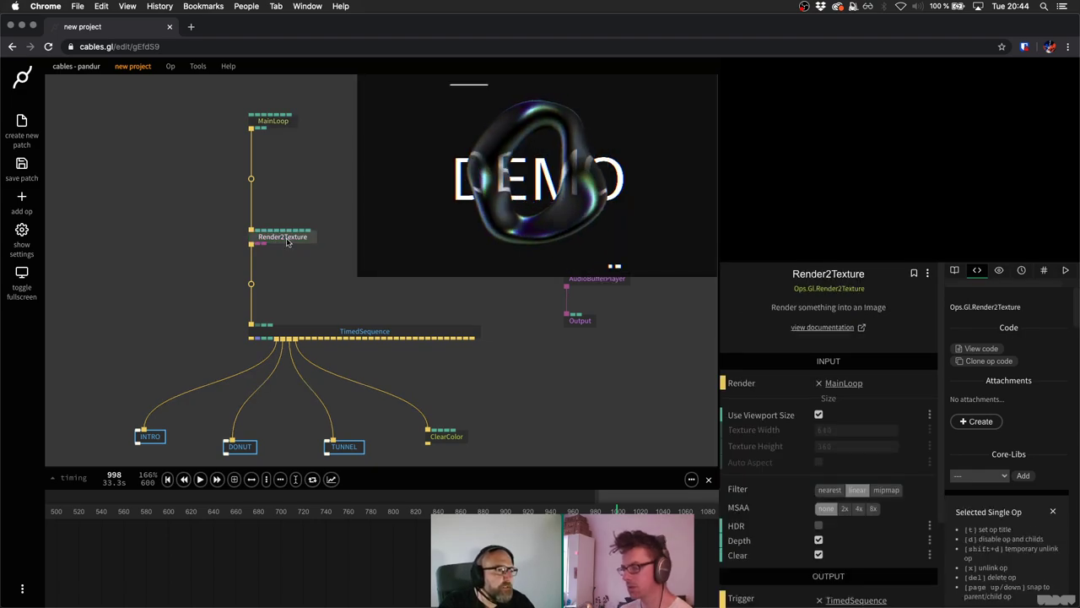
pyautogui.moveTo(287, 250); pyautogui.dragTo(292, 260)
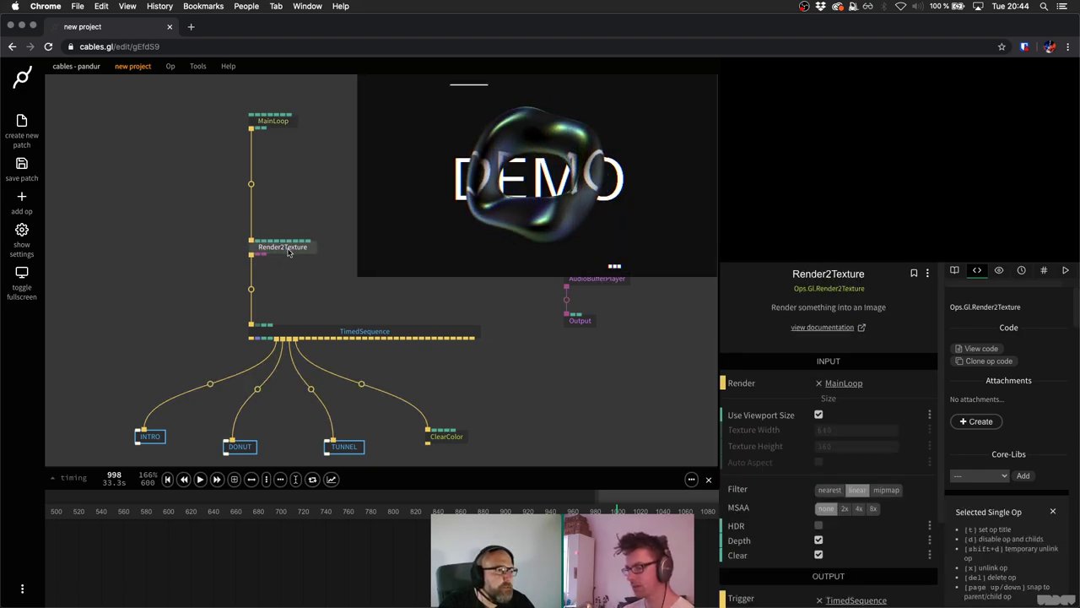
pyautogui.click(312, 284)
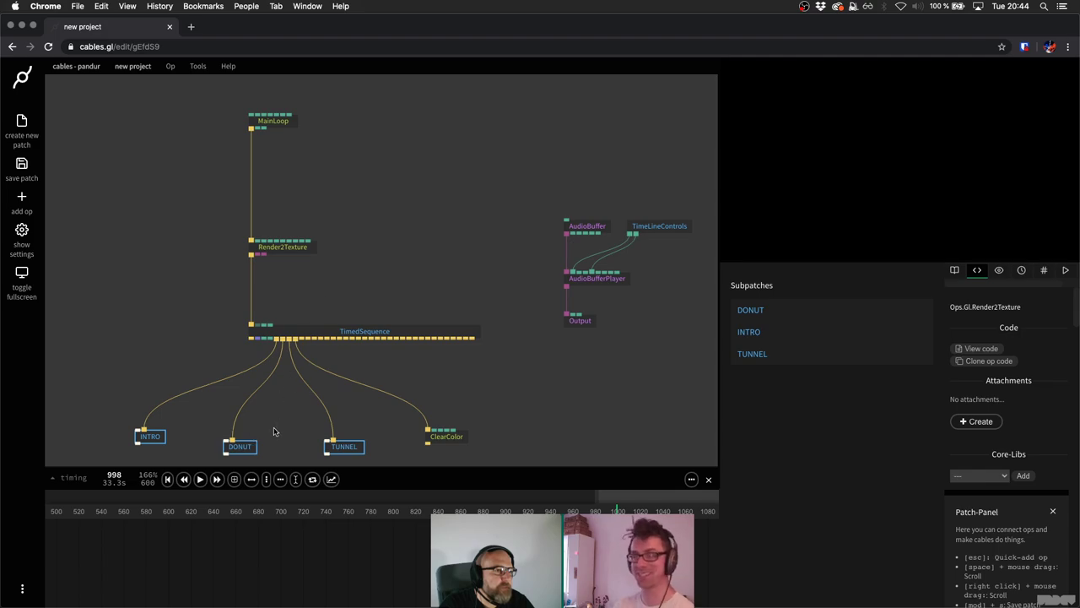
pyautogui.click(292, 252)
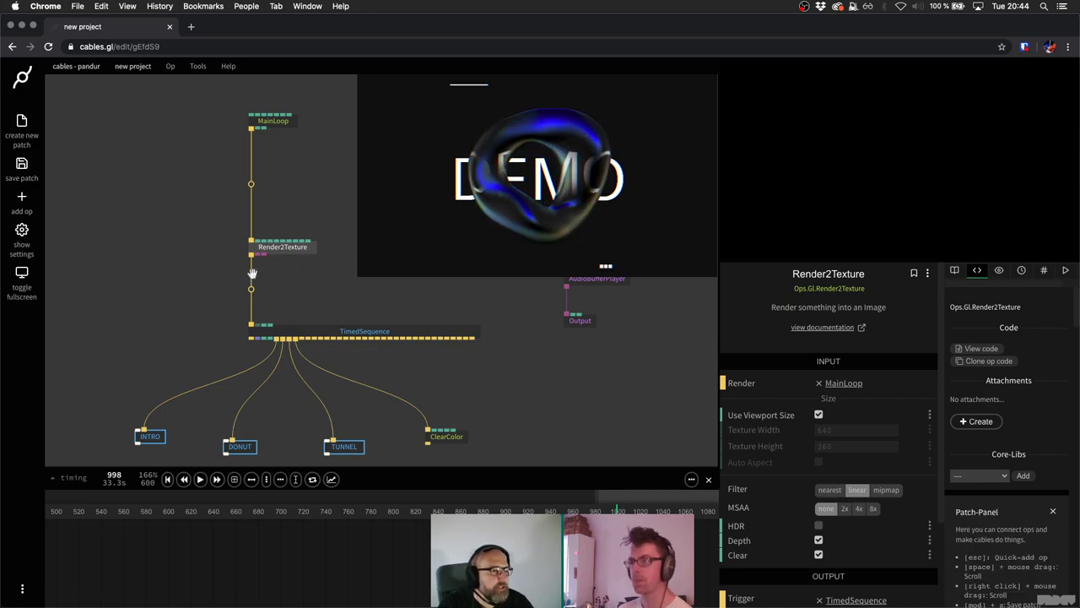
# Insert a Sequence op on the cable between MainLoop and Render2Texture.
pyautogui.moveTo(252, 272); pyautogui.dragTo(154, 287)
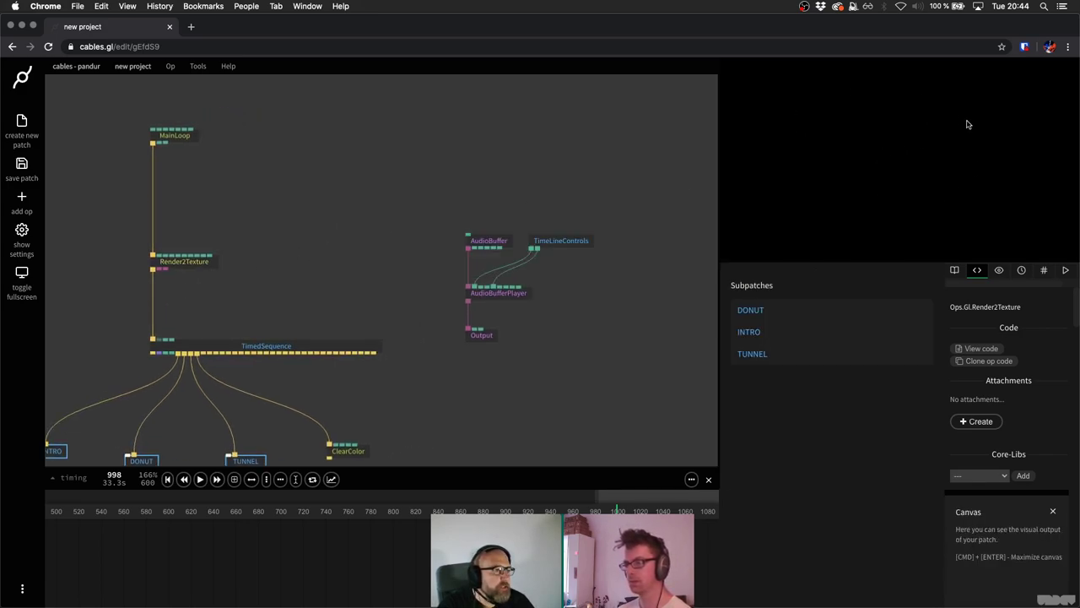
pyautogui.click(201, 265)
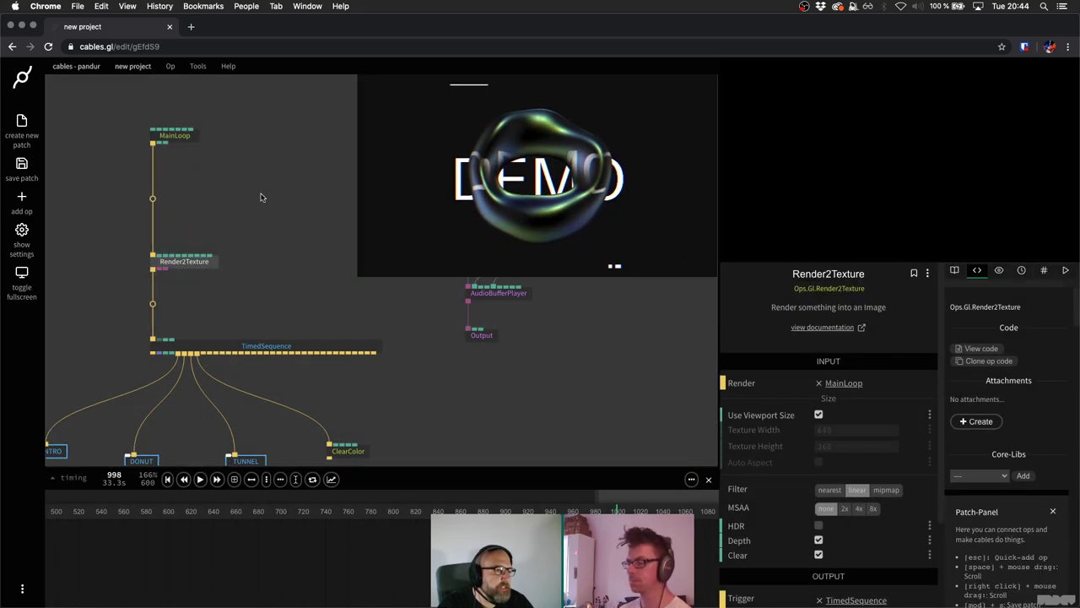
pyautogui.click(263, 221)
pyautogui.click(175, 264)
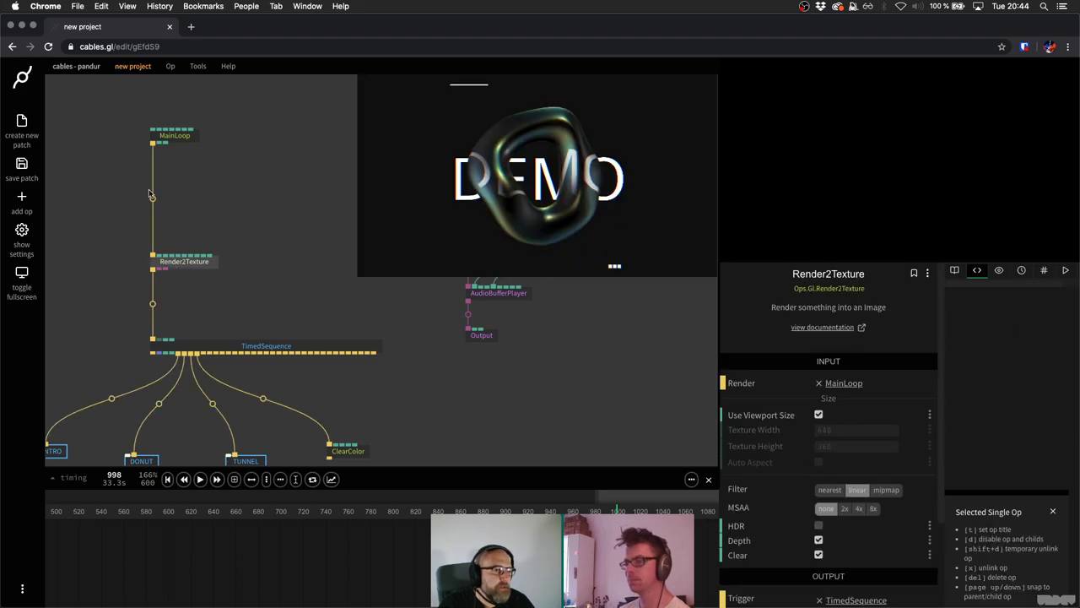
pyautogui.press('Escape')
pyautogui.write('seq')
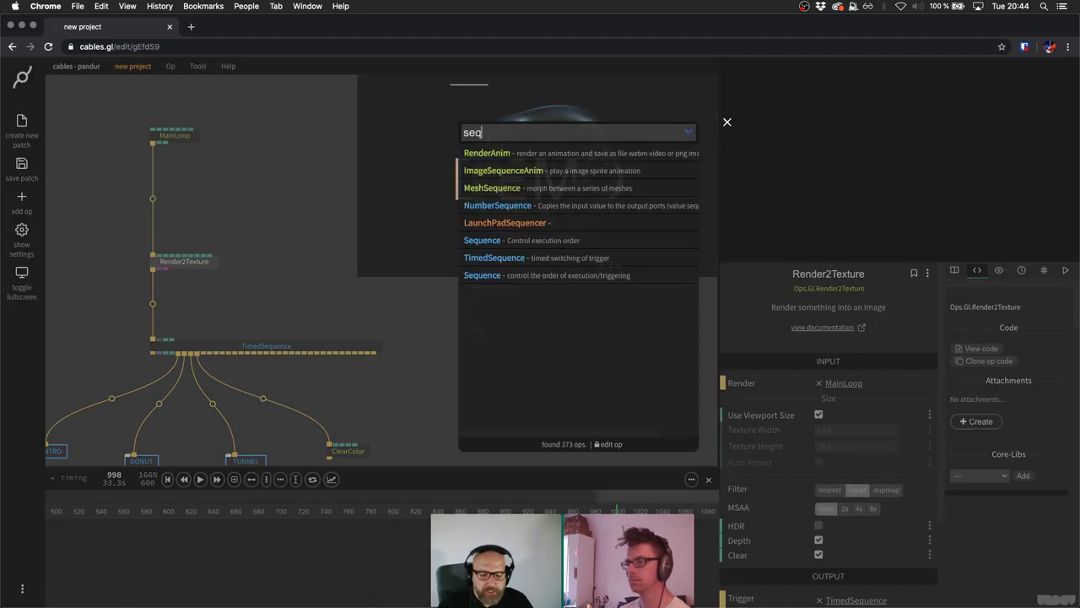
pyautogui.press('Return')
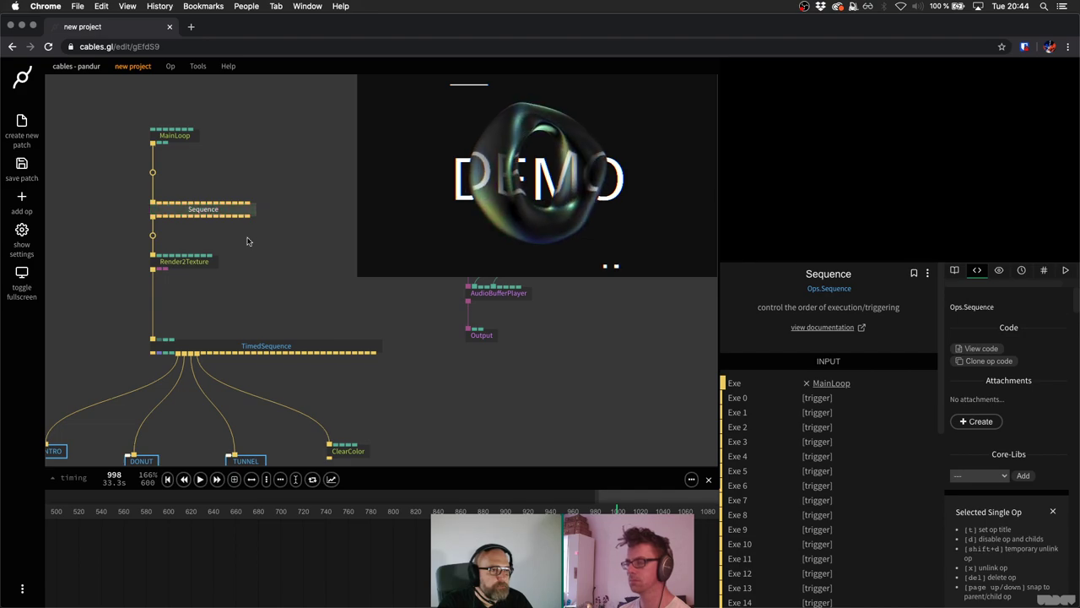
pyautogui.click(278, 242)
# Add a FullscreenRectangle op fed by Sequence, deleting an accidentally added FullscreenMode op.
pyautogui.moveTo(277, 242); pyautogui.dragTo(304, 253)
pyautogui.write('full')
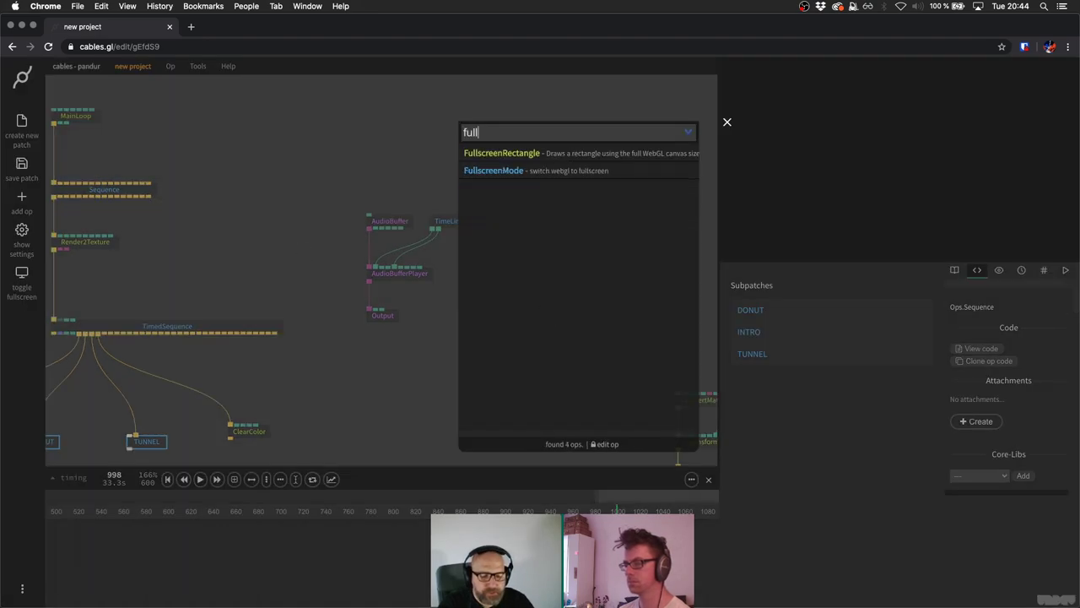
pyautogui.press('Return')
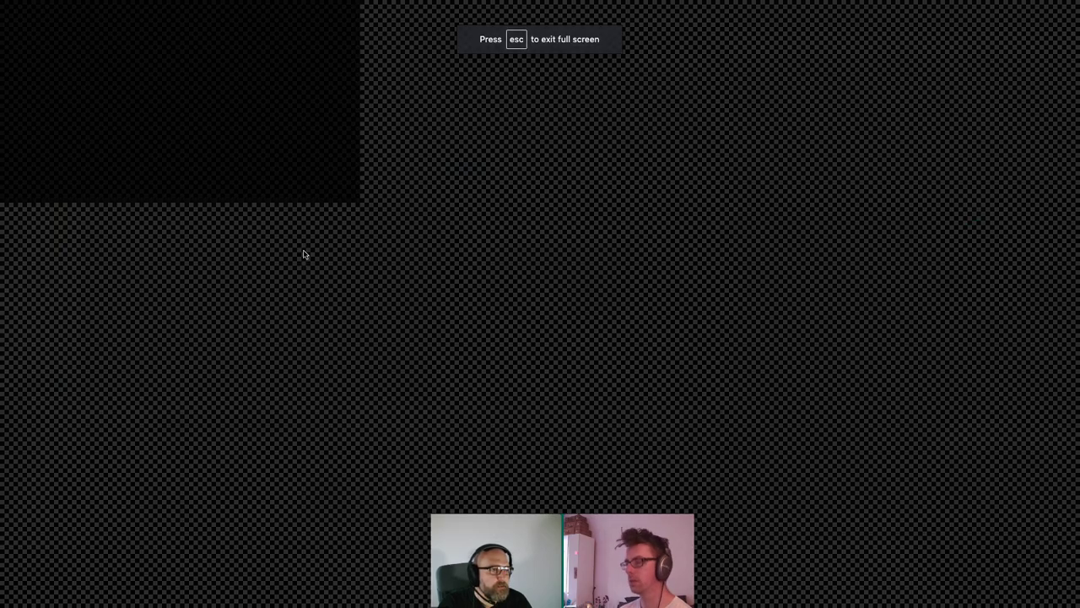
pyautogui.press('Escape')
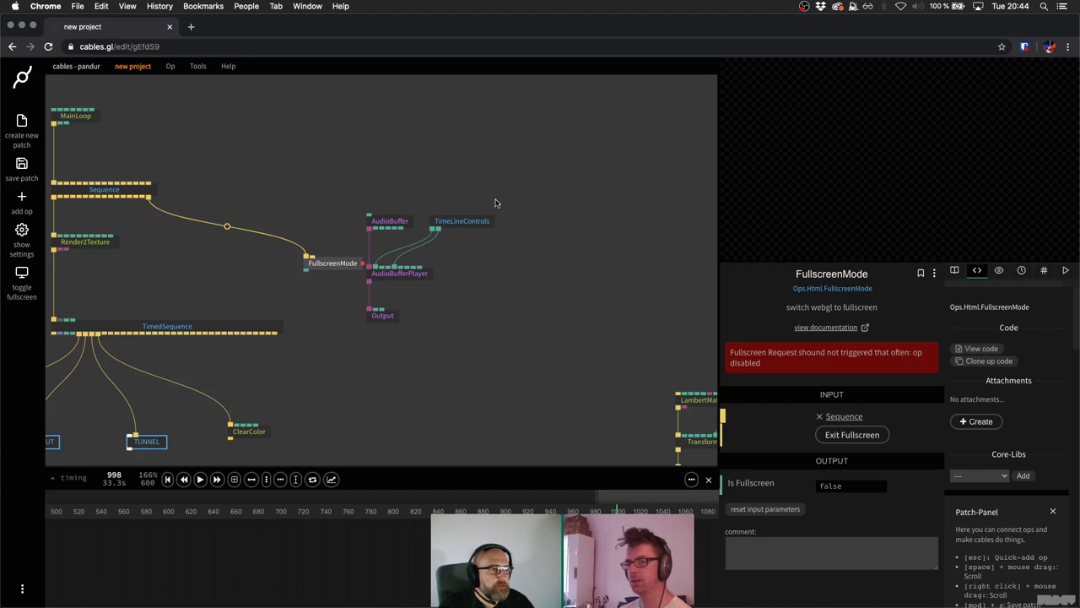
pyautogui.press('Delete')
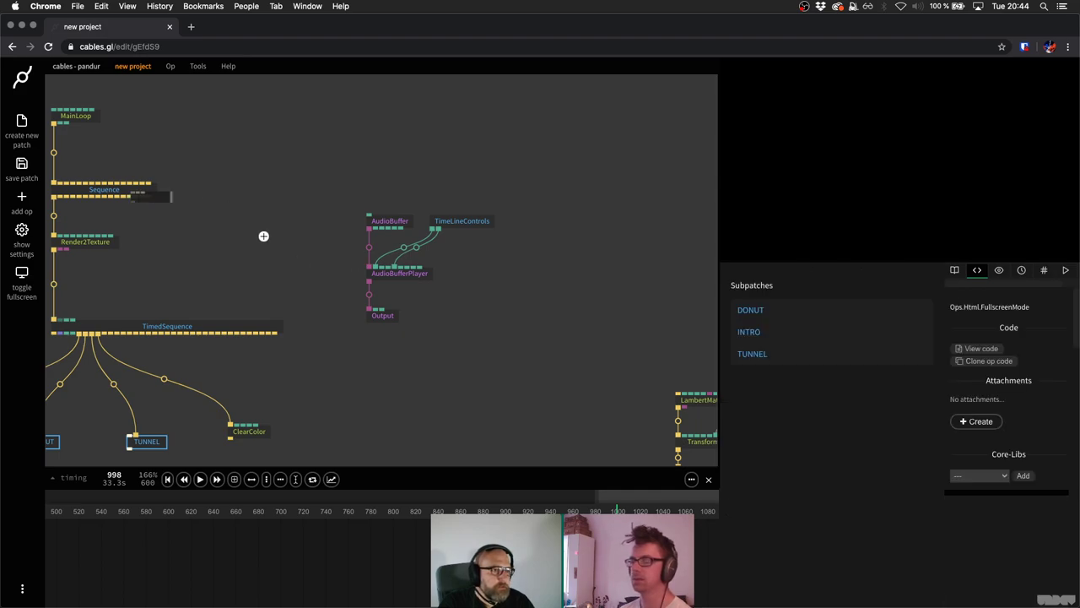
pyautogui.press('Escape')
pyautogui.write('f')
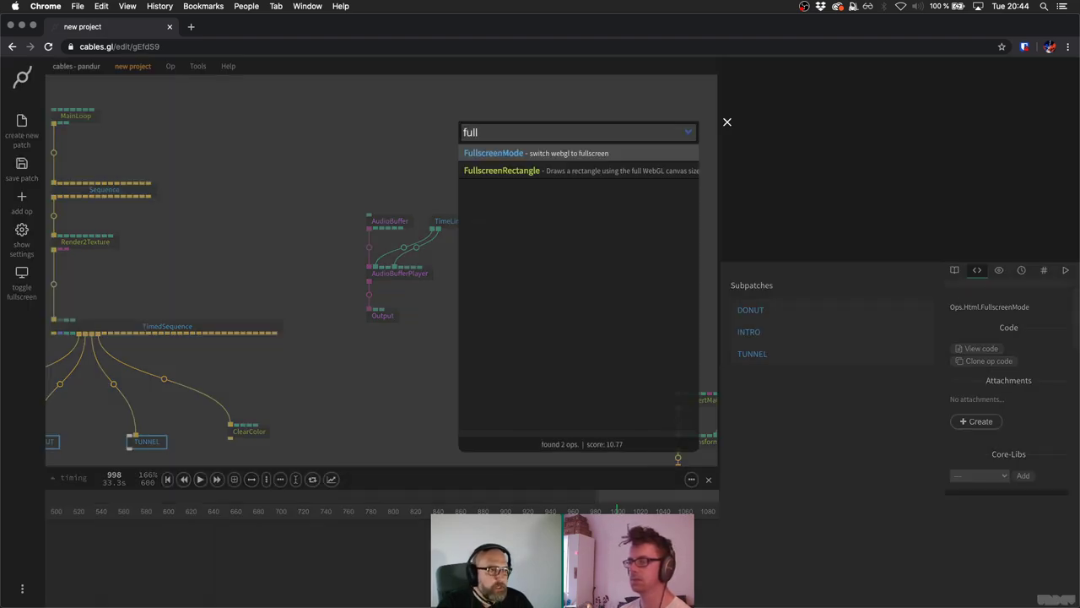
pyautogui.write('ull')
pyautogui.press('Down')
pyautogui.press('Return')
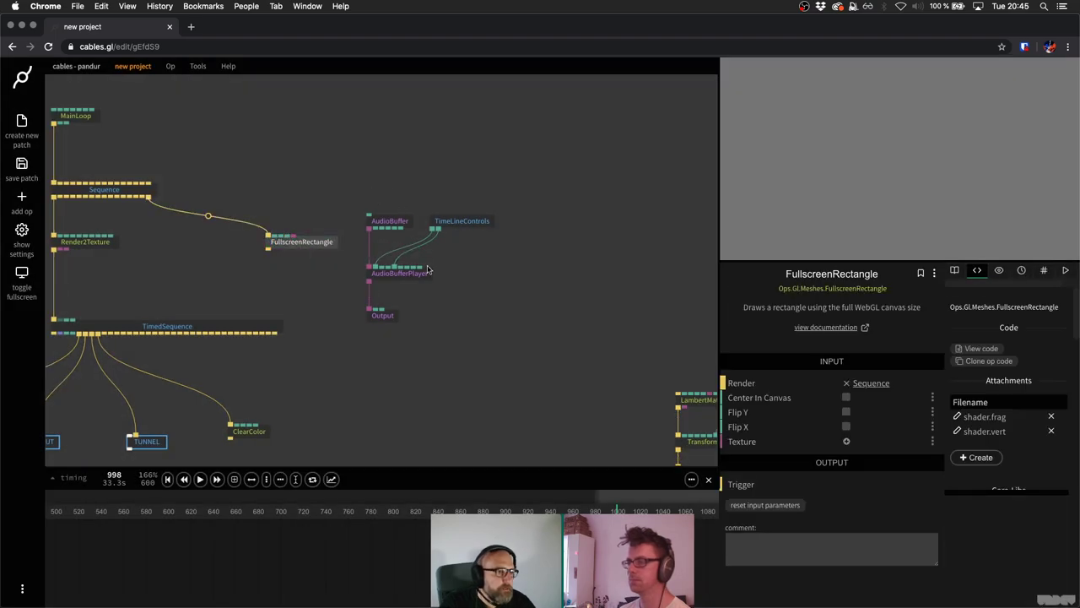
# Select the four audio ops and move FullscreenRectangle further right of Sequence.
pyautogui.moveTo(366, 184); pyautogui.dragTo(516, 388)
pyautogui.scroll(-5, 582, 144)
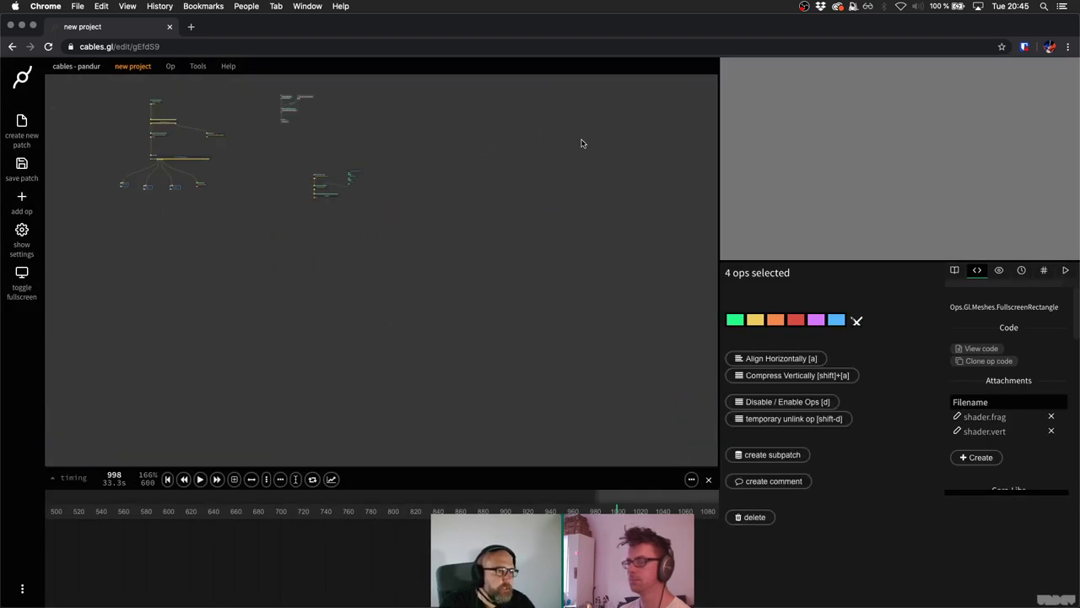
pyautogui.click(414, 207)
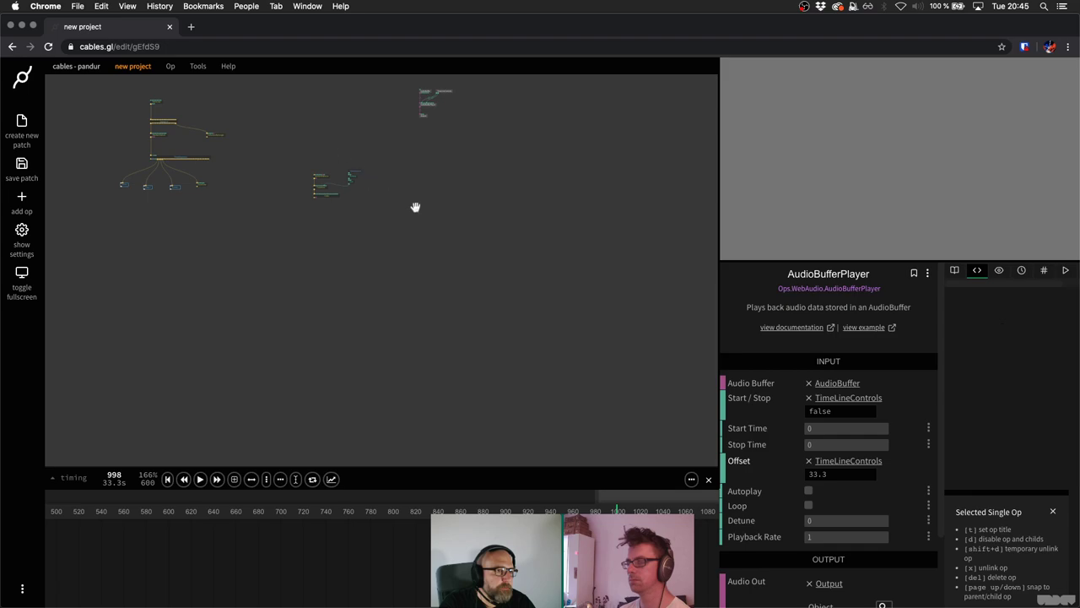
pyautogui.scroll(5, 329, 224)
pyautogui.scroll(5, 304, 219)
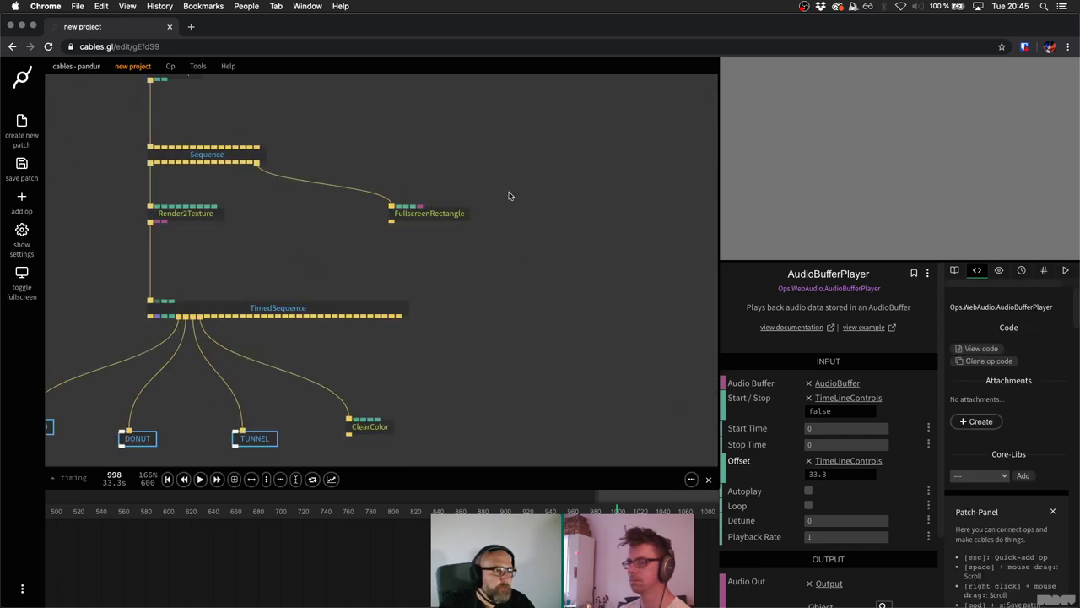
pyautogui.moveTo(426, 212); pyautogui.dragTo(633, 177)
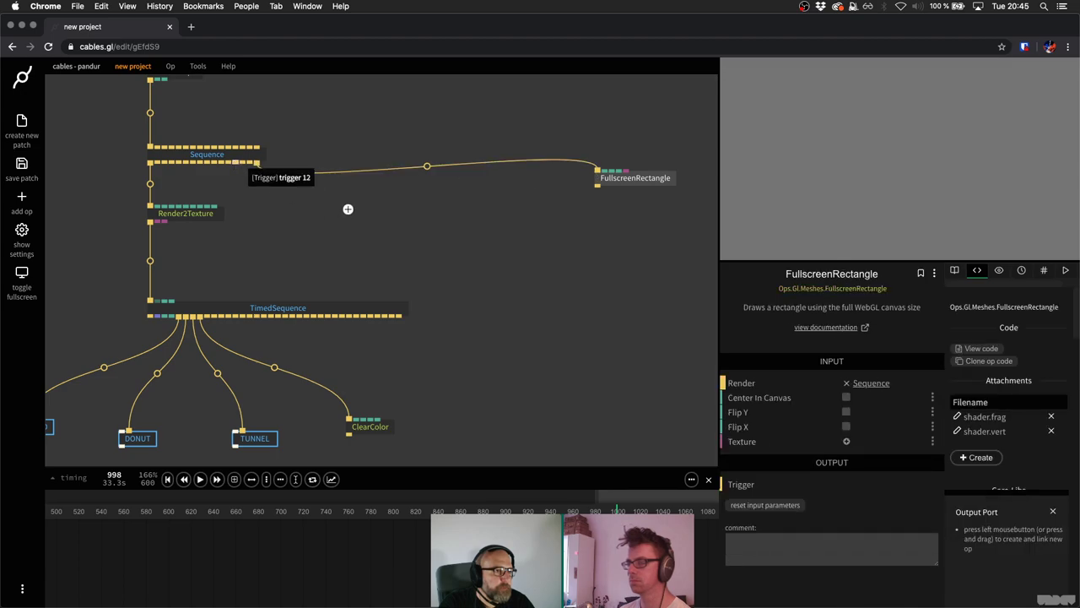
pyautogui.press('Escape')
# Add ImageCompose with a DrawImage after it, feeding Render2Texture's texture into DrawImage's image.
pyautogui.write('imageco')
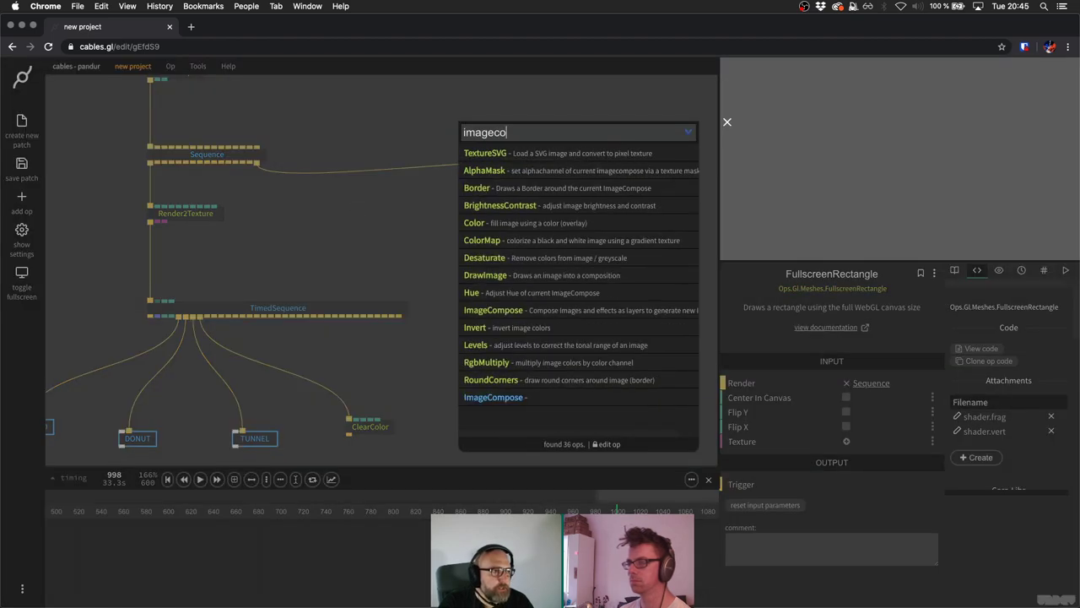
pyautogui.write('mpose')
pyautogui.press('Return')
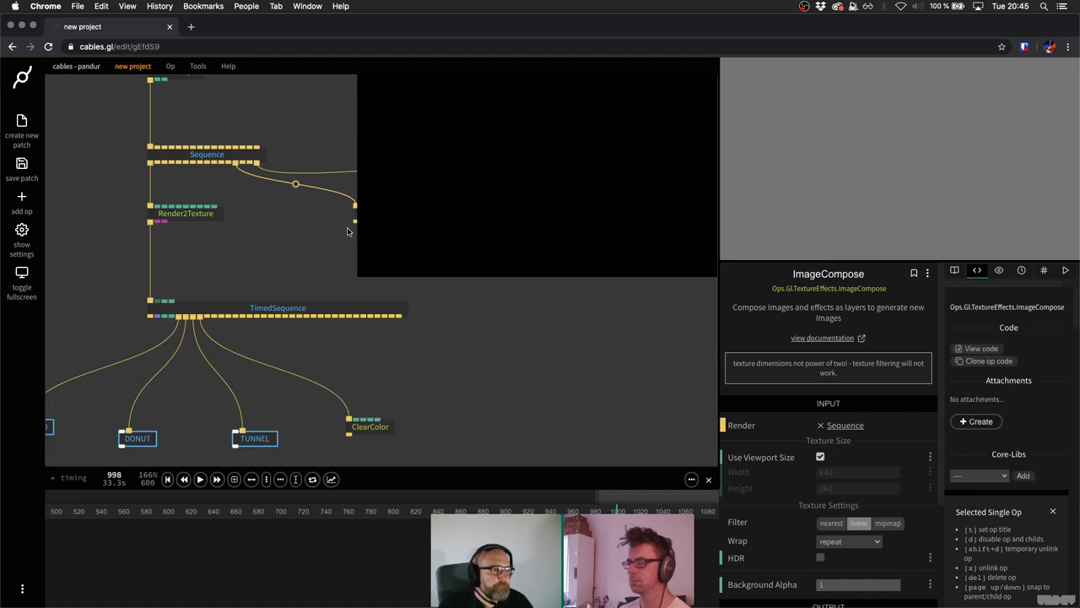
pyautogui.click(321, 232)
pyautogui.scroll(-5, 340, 229)
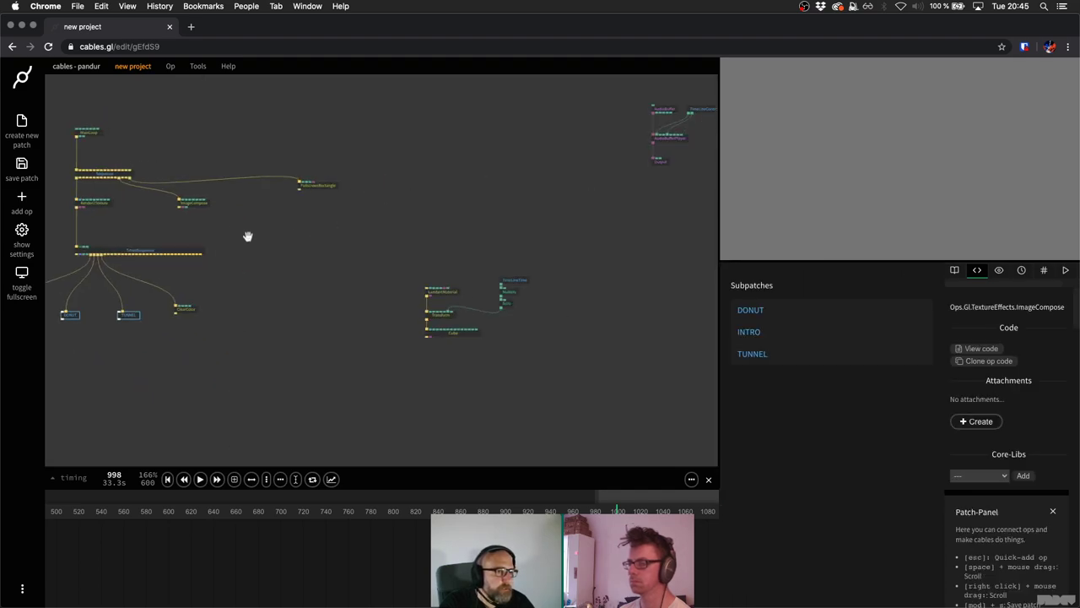
pyautogui.scroll(3, 236, 230)
pyautogui.moveTo(223, 217); pyautogui.dragTo(225, 229)
pyautogui.write('draw')
pyautogui.press('Down')
pyautogui.press('Return')
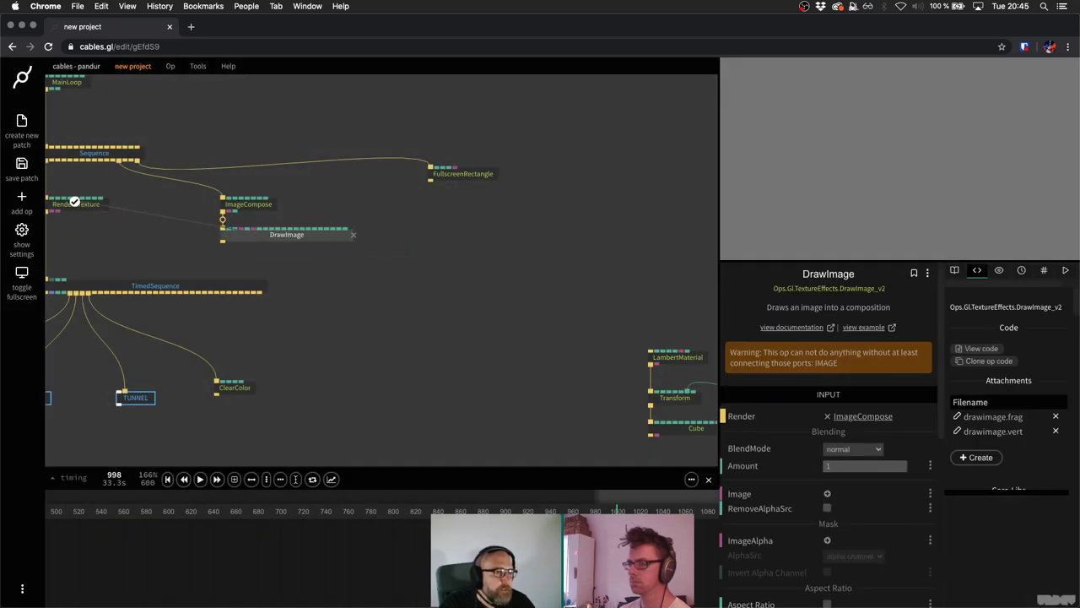
pyautogui.moveTo(241, 230); pyautogui.dragTo(110, 181)
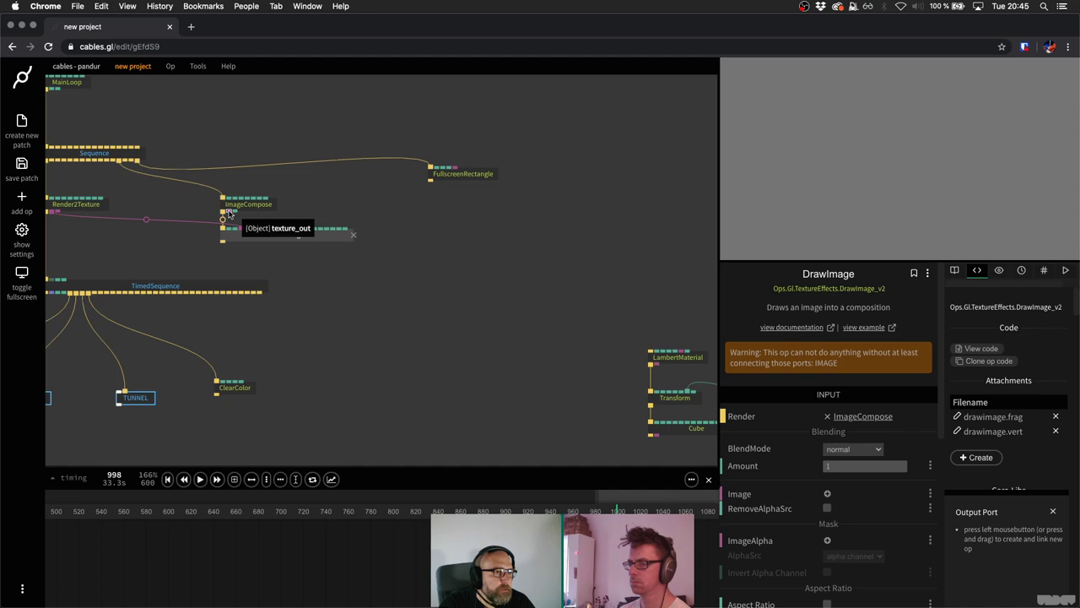
pyautogui.moveTo(230, 211); pyautogui.dragTo(469, 174)
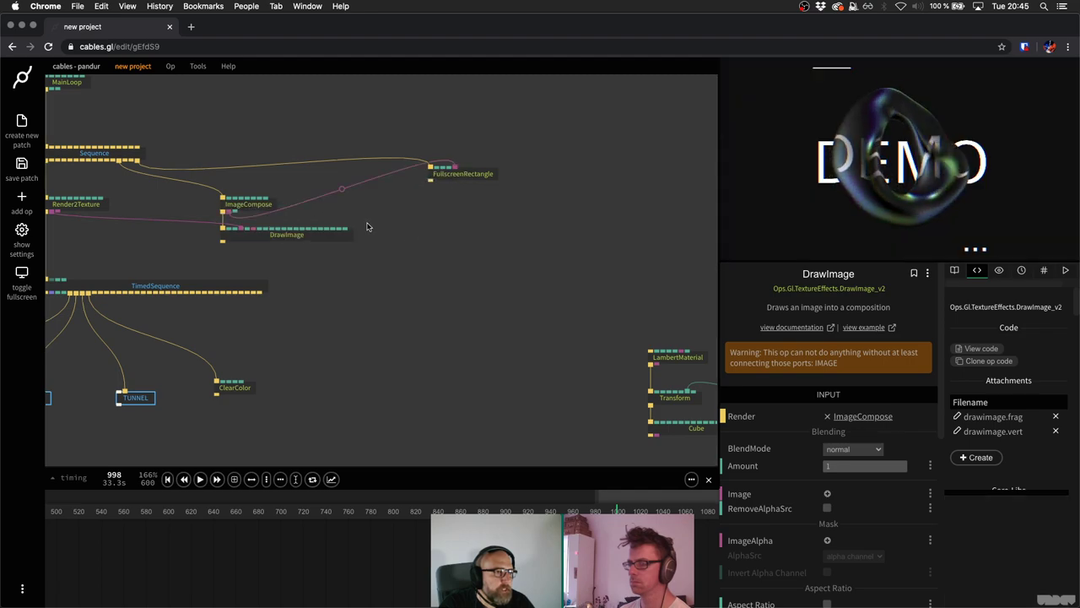
# Reposition the ImageCompose/DrawImage and MainLoop/Sequence pairs, then check ImageCompose's output.
pyautogui.scroll(-2, 367, 226)
pyautogui.moveTo(269, 137); pyautogui.dragTo(403, 212)
pyautogui.click(403, 212)
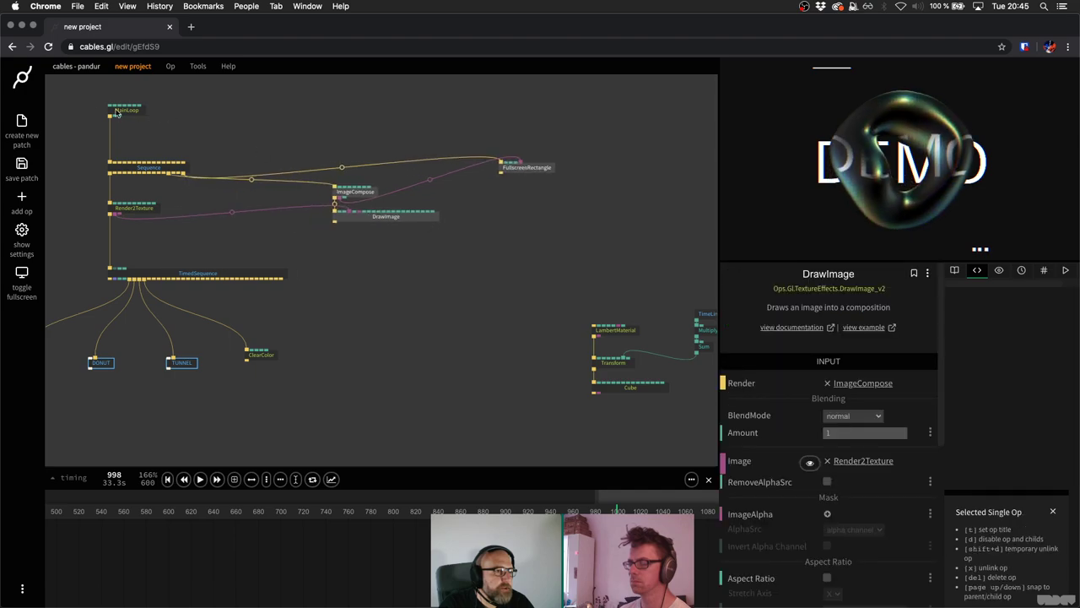
pyautogui.moveTo(93, 100); pyautogui.dragTo(320, 105)
pyautogui.click(355, 236)
pyautogui.scroll(3, 355, 235)
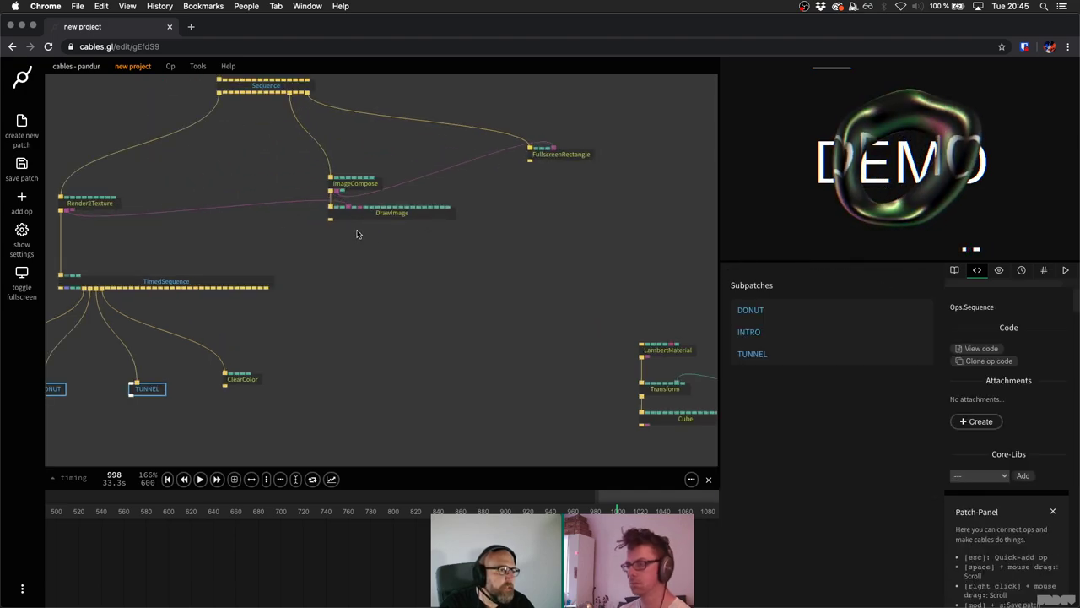
pyautogui.click(366, 176)
pyautogui.click(311, 155)
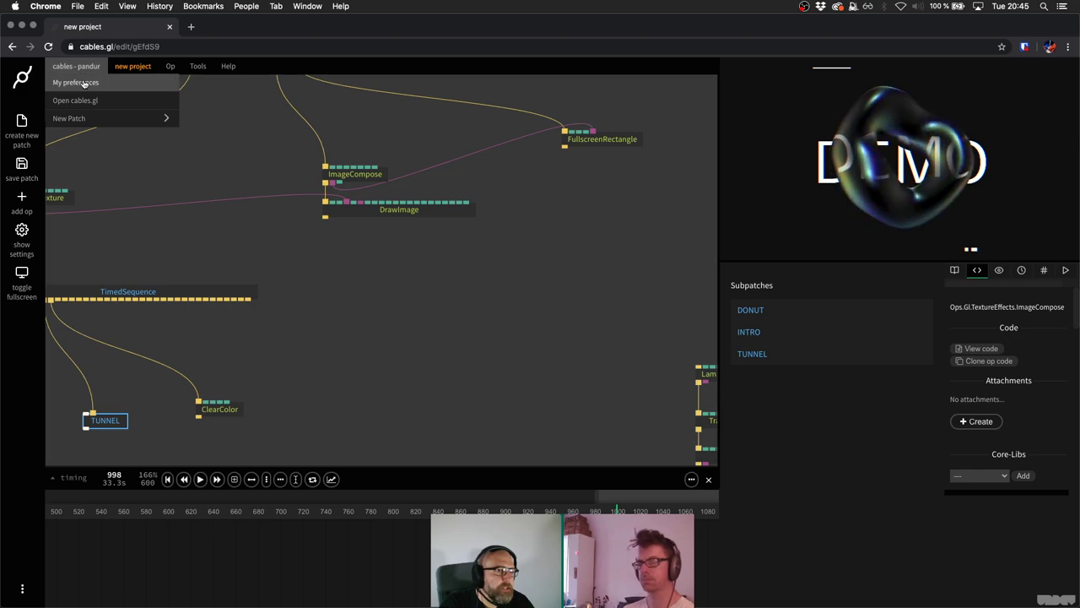
pyautogui.click(85, 84)
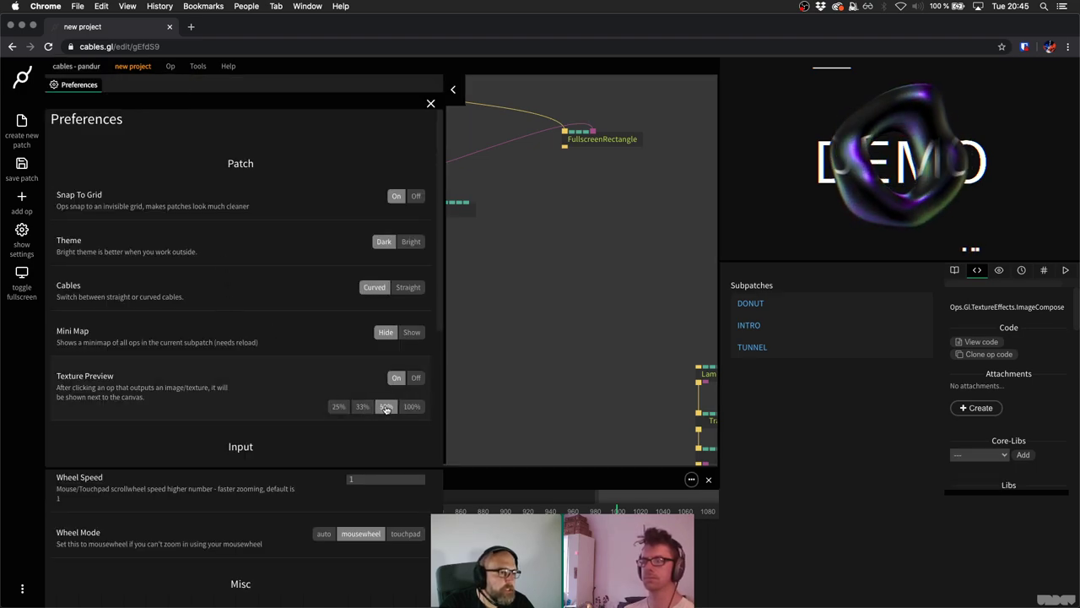
pyautogui.click(431, 105)
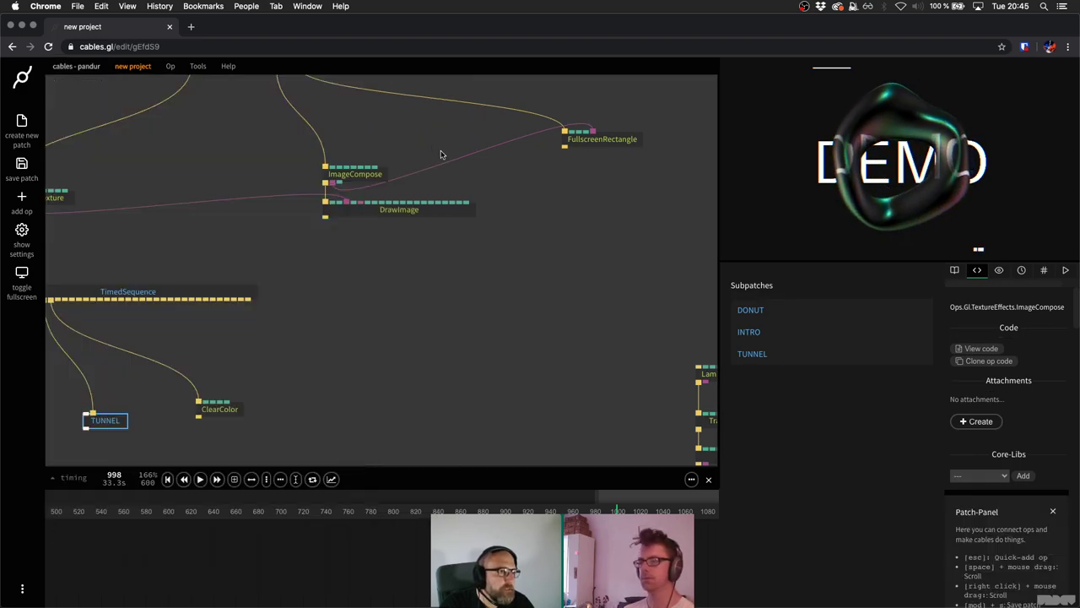
pyautogui.click(355, 174)
pyautogui.click(340, 231)
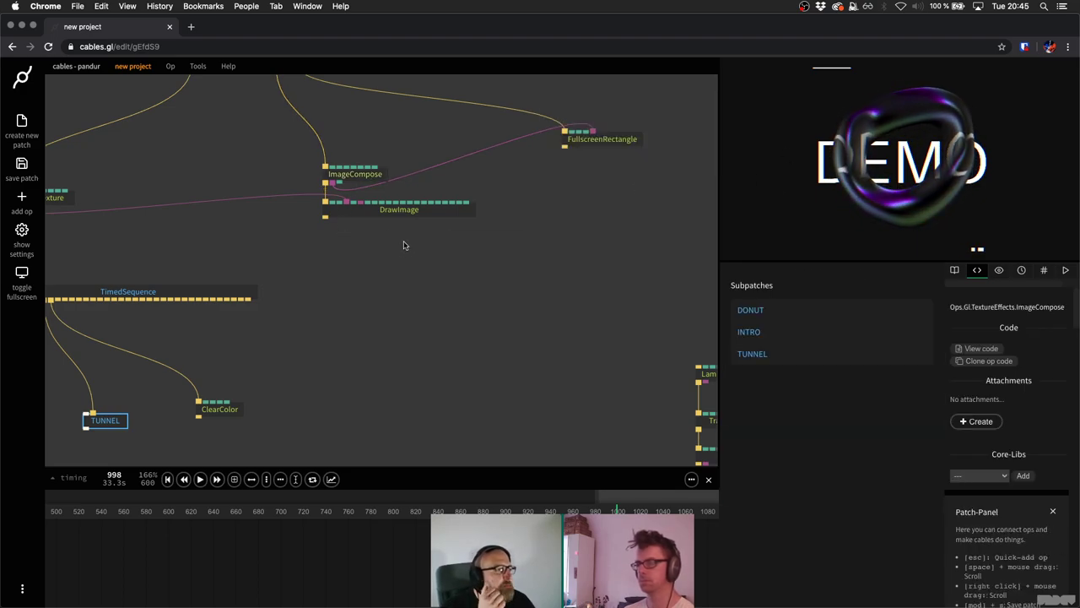
# Add a Color effect after DrawImage and lower its Amount to about 0.2.
pyautogui.moveTo(326, 218); pyautogui.dragTo(324, 249)
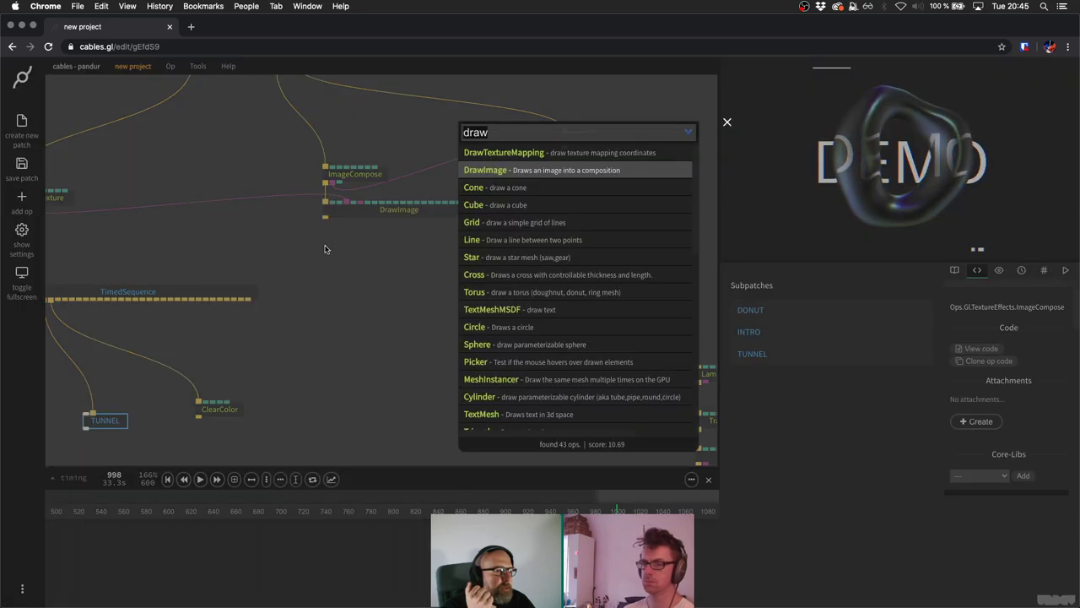
pyautogui.write('color')
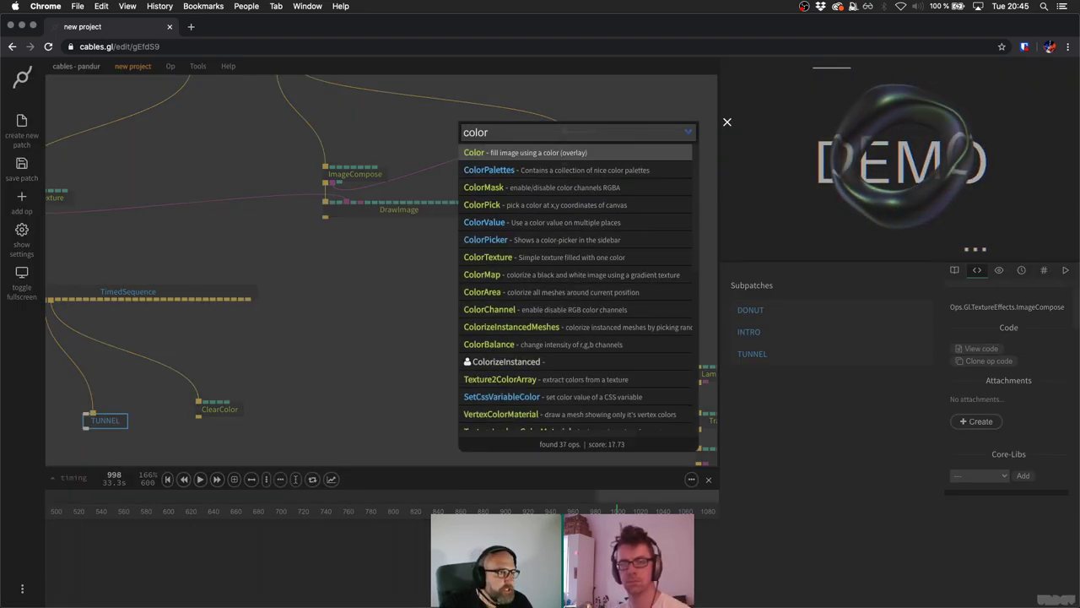
pyautogui.press('Return')
pyautogui.scroll(-5, 361, 241)
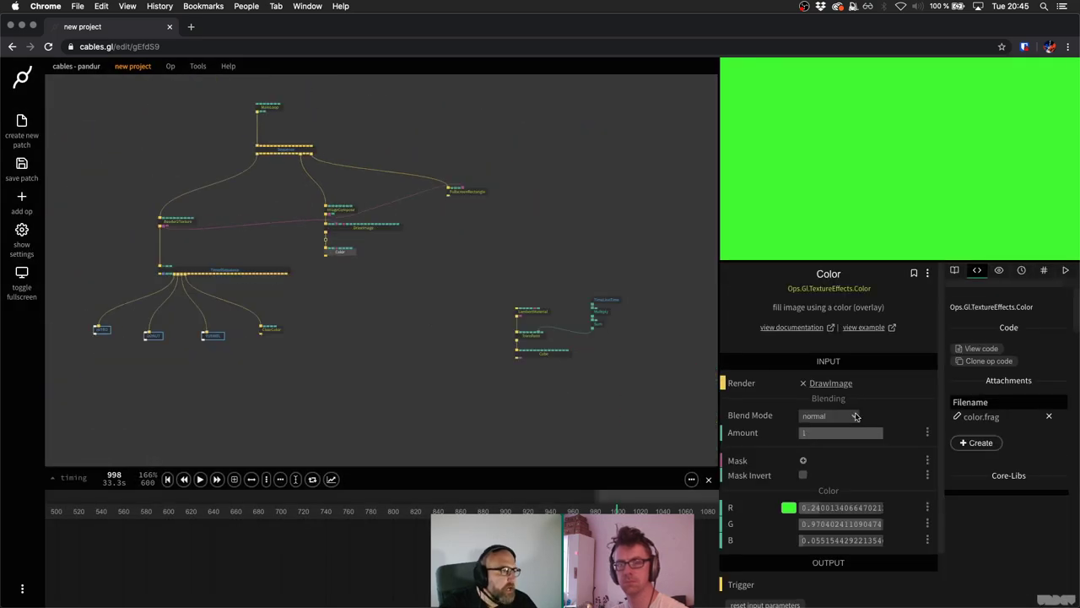
pyautogui.moveTo(874, 432)
pyautogui.mouseDown()
pyautogui.moveTo(814, 432)
pyautogui.moveTo(878, 432)
pyautogui.mouseUp()
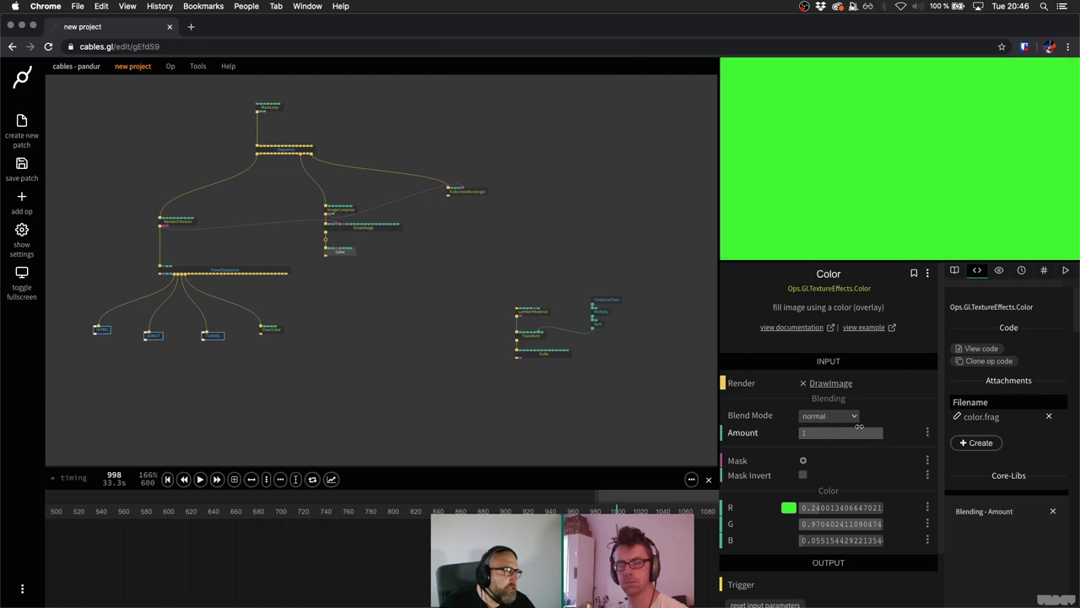
# Try Color blend modes multiply, multiply invert, average, negation, and finally overlay.
pyautogui.click(833, 415)
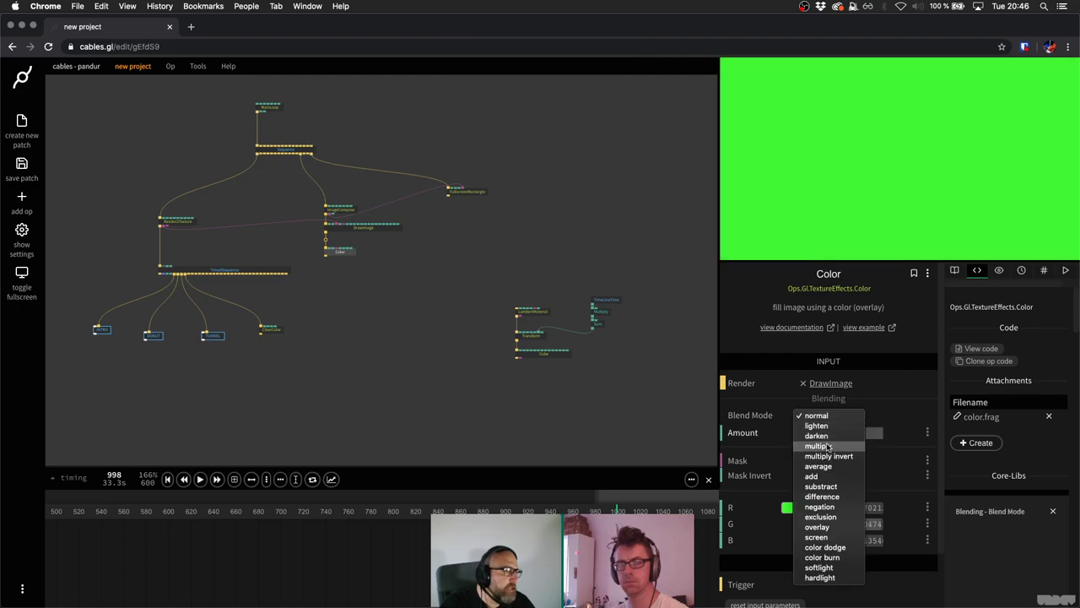
pyautogui.click(399, 191)
pyautogui.scroll(5, 362, 235)
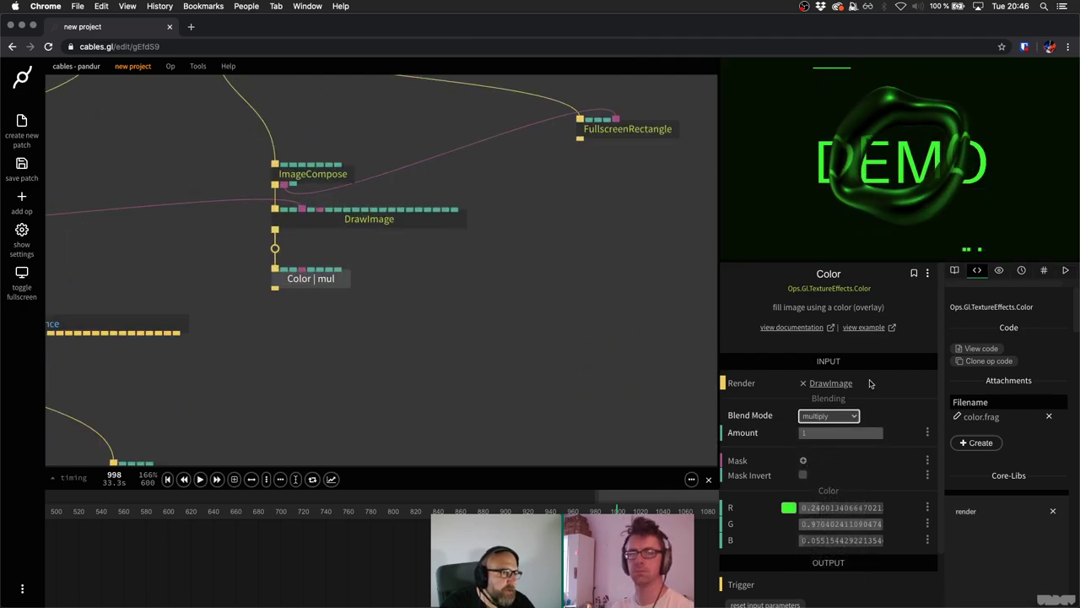
pyautogui.click(844, 416)
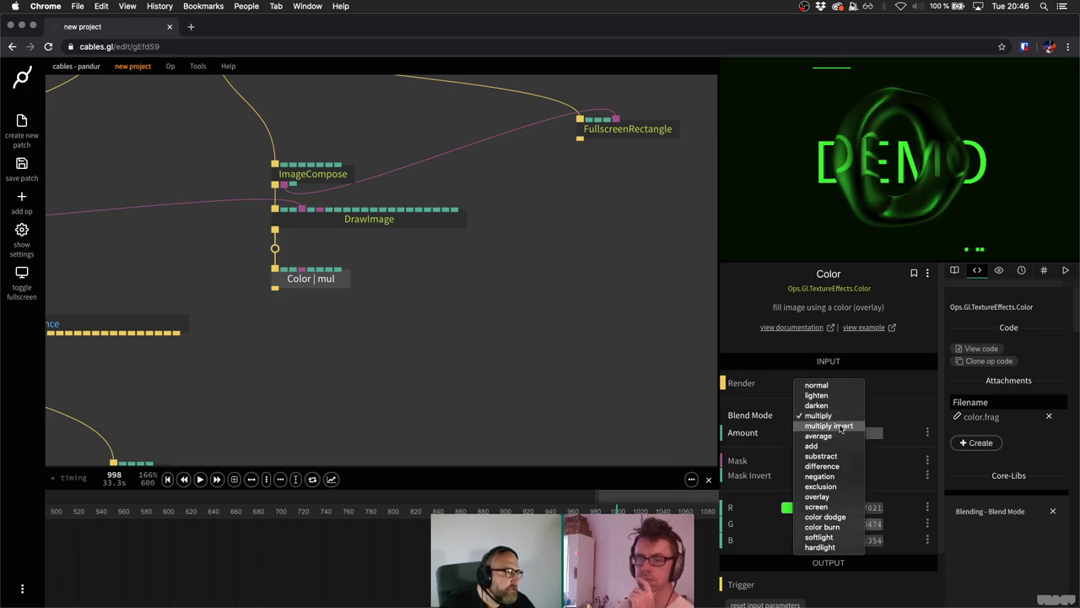
pyautogui.click(839, 436)
pyautogui.click(831, 415)
pyautogui.click(836, 425)
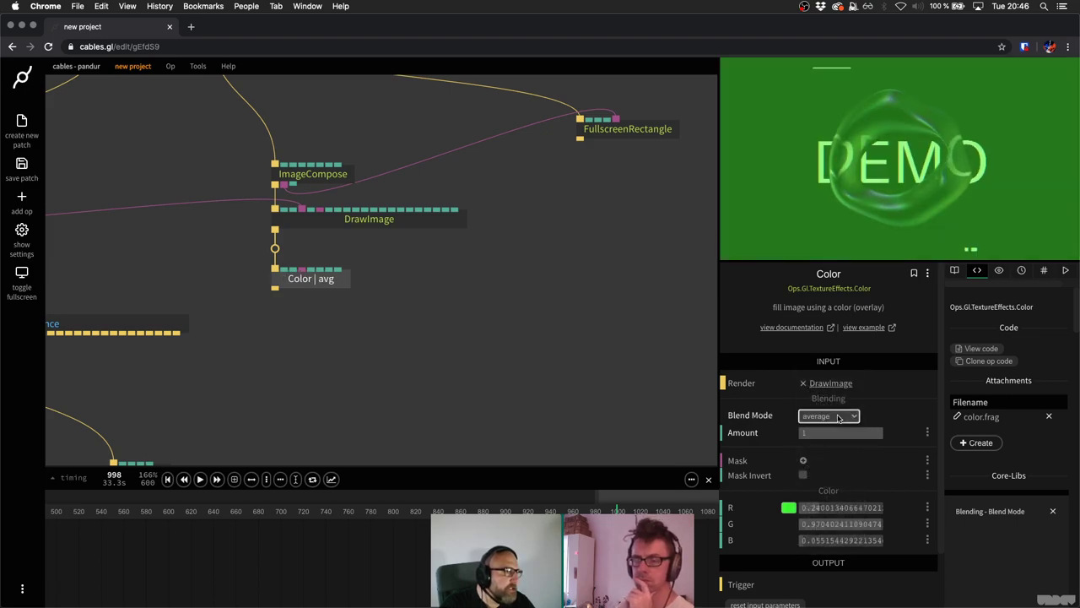
pyautogui.click(840, 416)
pyautogui.click(838, 423)
pyautogui.click(838, 416)
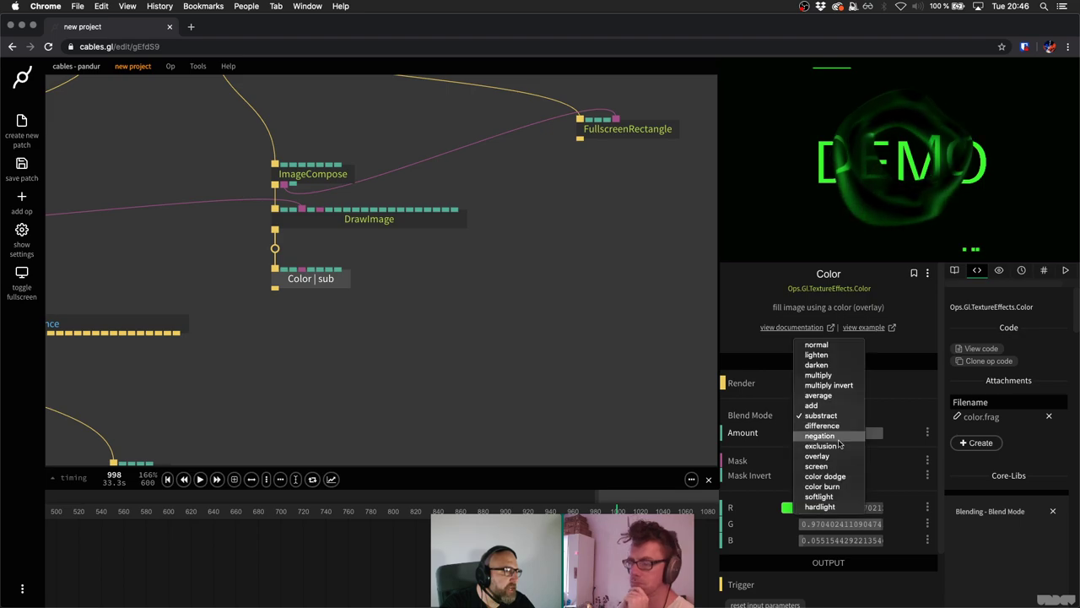
pyautogui.click(833, 435)
pyautogui.click(831, 416)
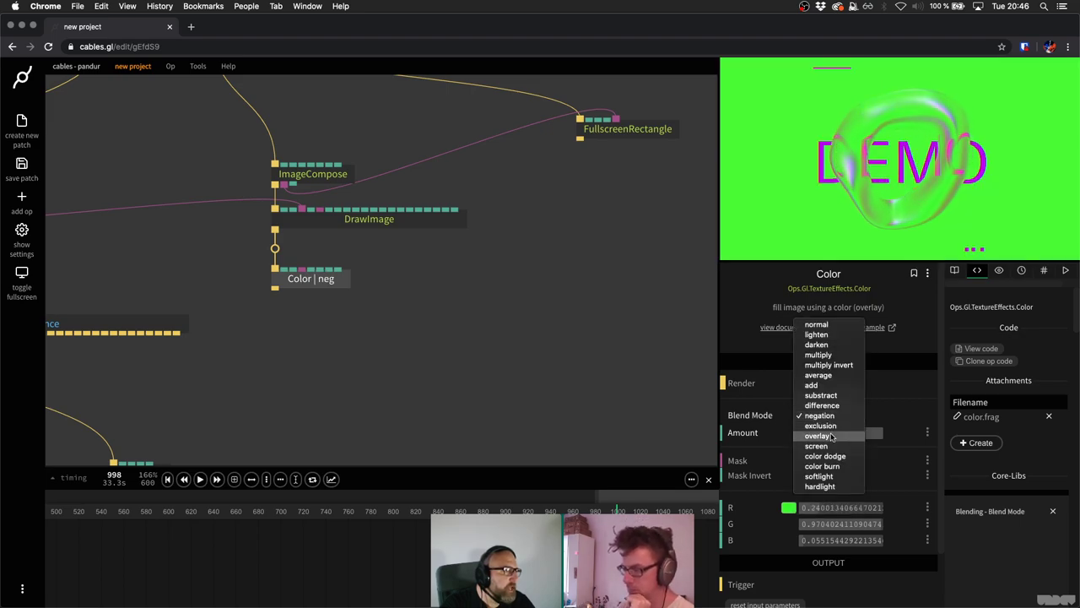
pyautogui.click(831, 435)
# Delete the Color overlay op below DrawImage.
pyautogui.click(365, 290)
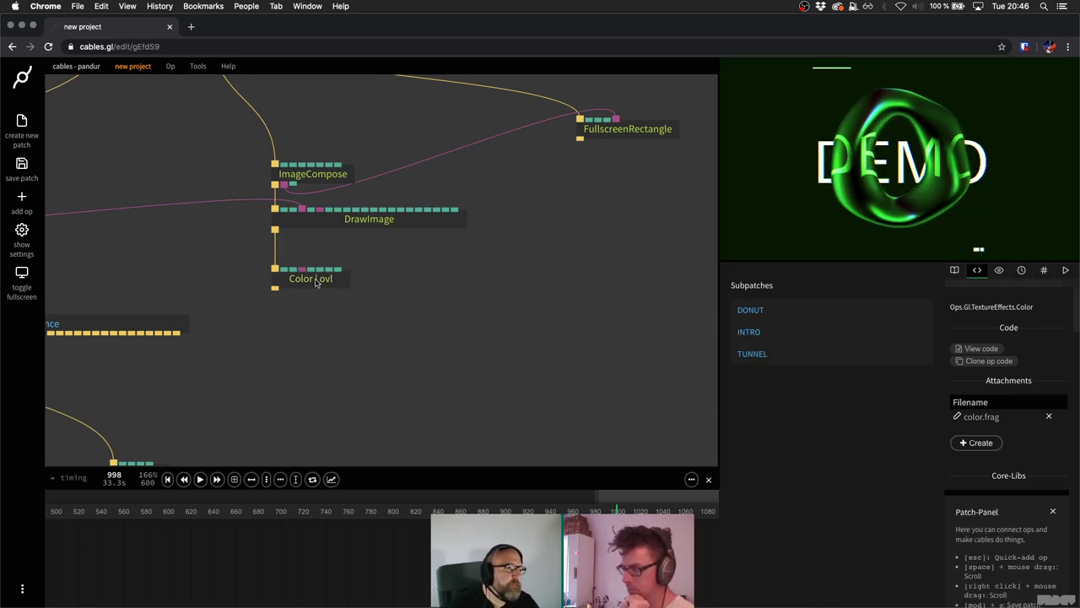
pyautogui.click(317, 281)
pyautogui.press('Delete')
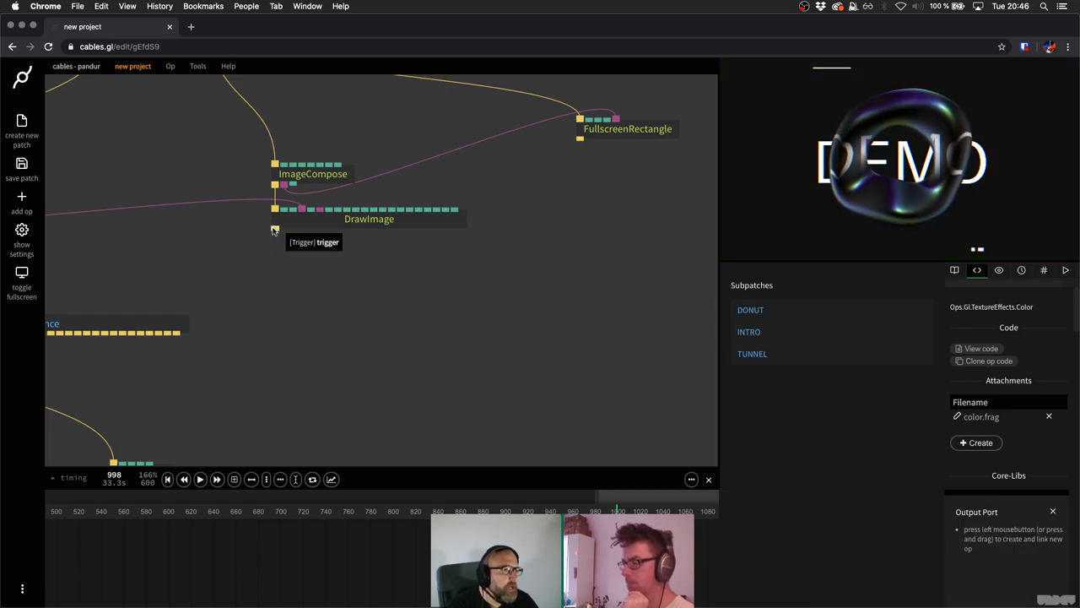
# Add a FastBlur op after DrawImage and reduce its Amount to 1.75.
pyautogui.moveTo(274, 227); pyautogui.dragTo(279, 281)
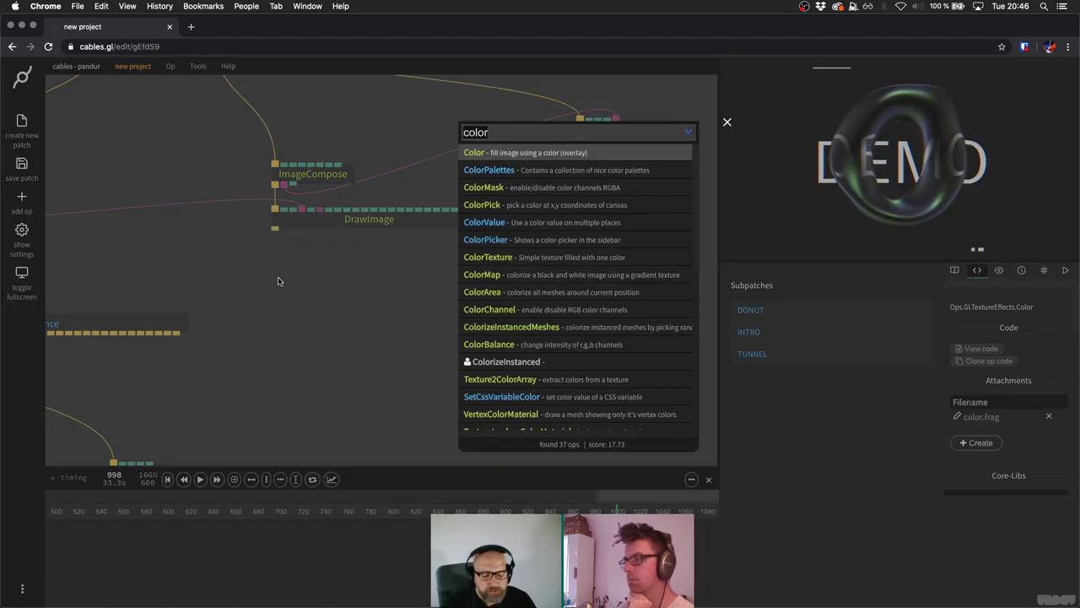
pyautogui.write('blur')
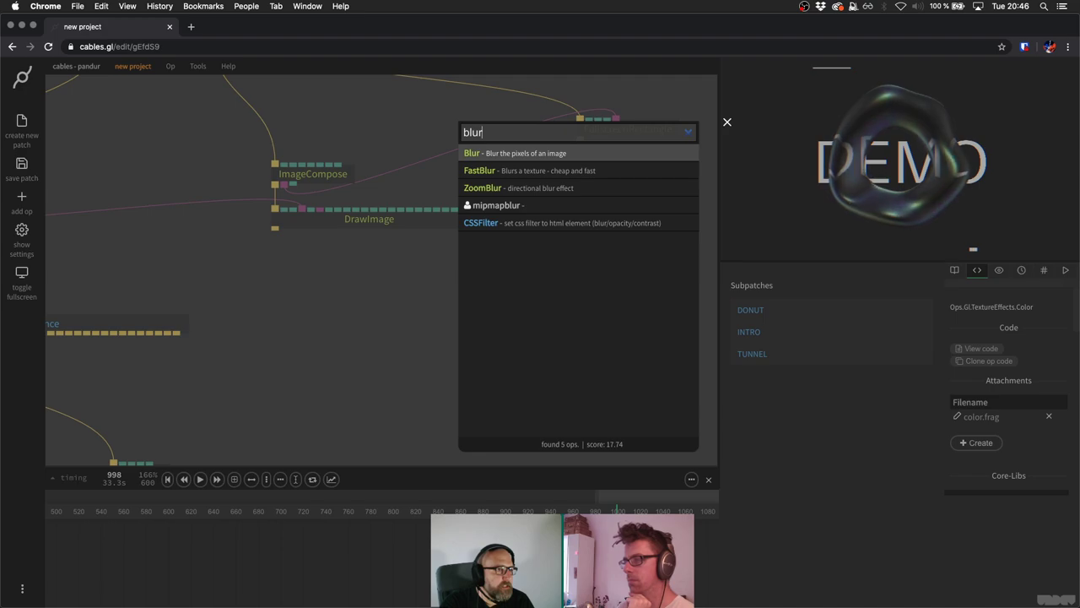
pyautogui.press('Down')
pyautogui.press('Return')
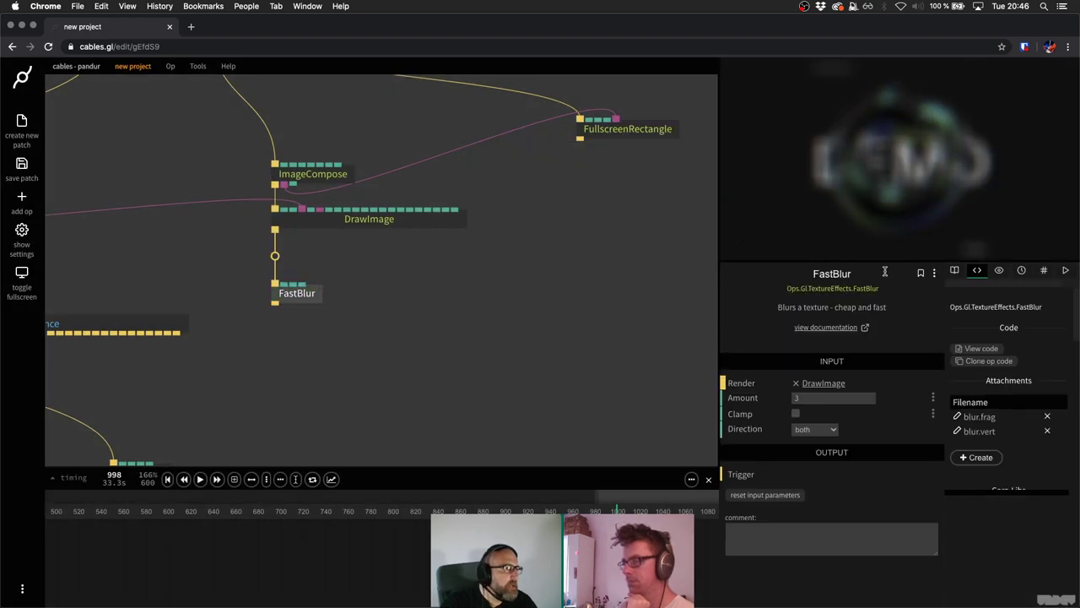
pyautogui.moveTo(833, 397)
pyautogui.mouseDown()
pyautogui.moveTo(789, 398)
pyautogui.moveTo(814, 397)
pyautogui.mouseUp()
# Delete the FastBlur op and drag a new link from DrawImage's trigger output.
pyautogui.click(338, 289)
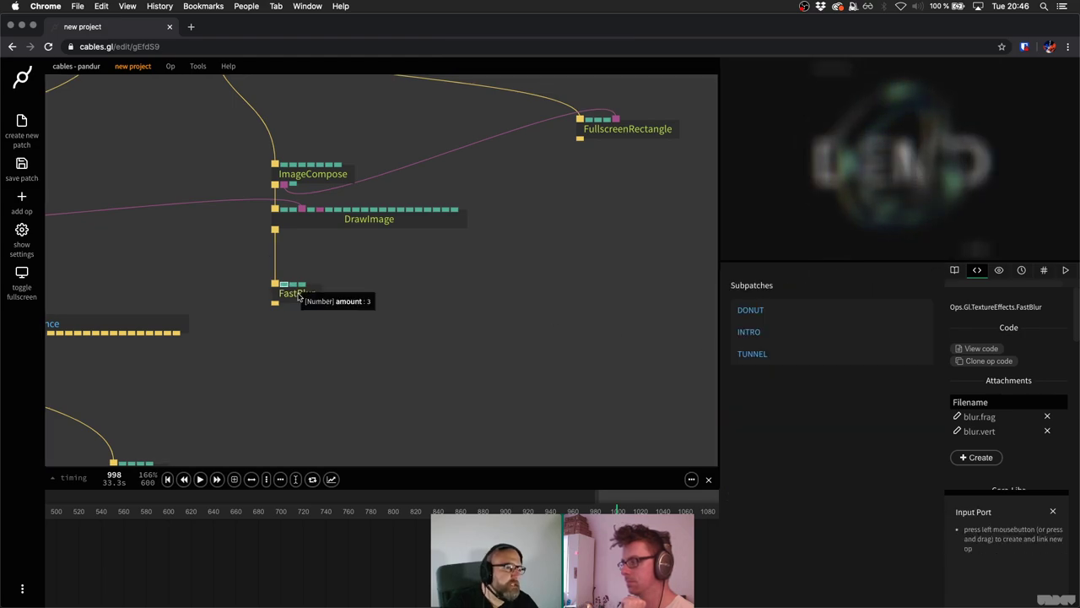
pyautogui.click(298, 294)
pyautogui.press('Delete')
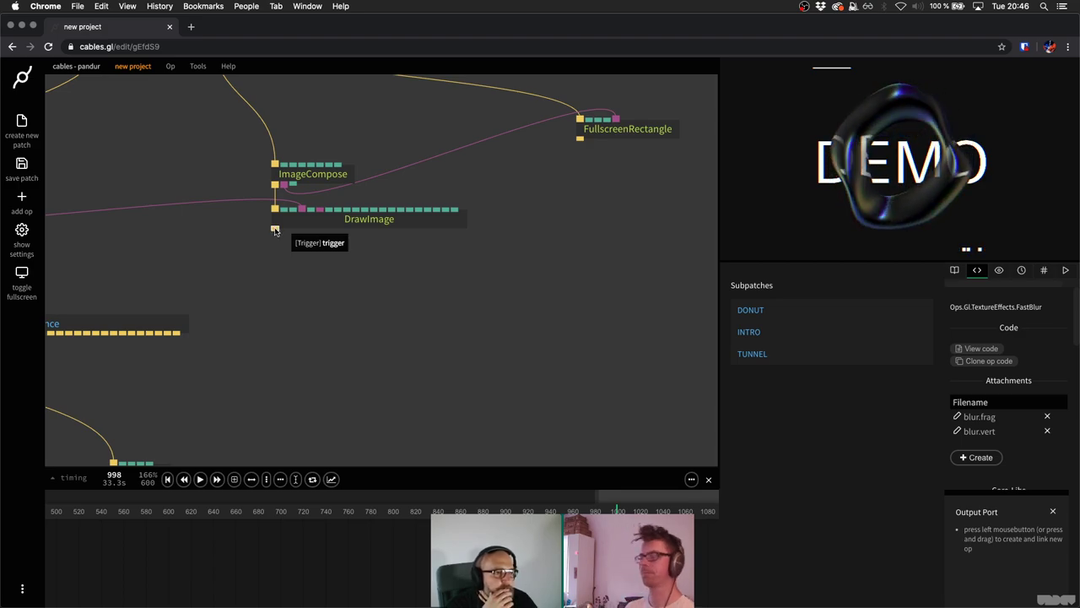
pyautogui.moveTo(274, 230); pyautogui.dragTo(272, 273)
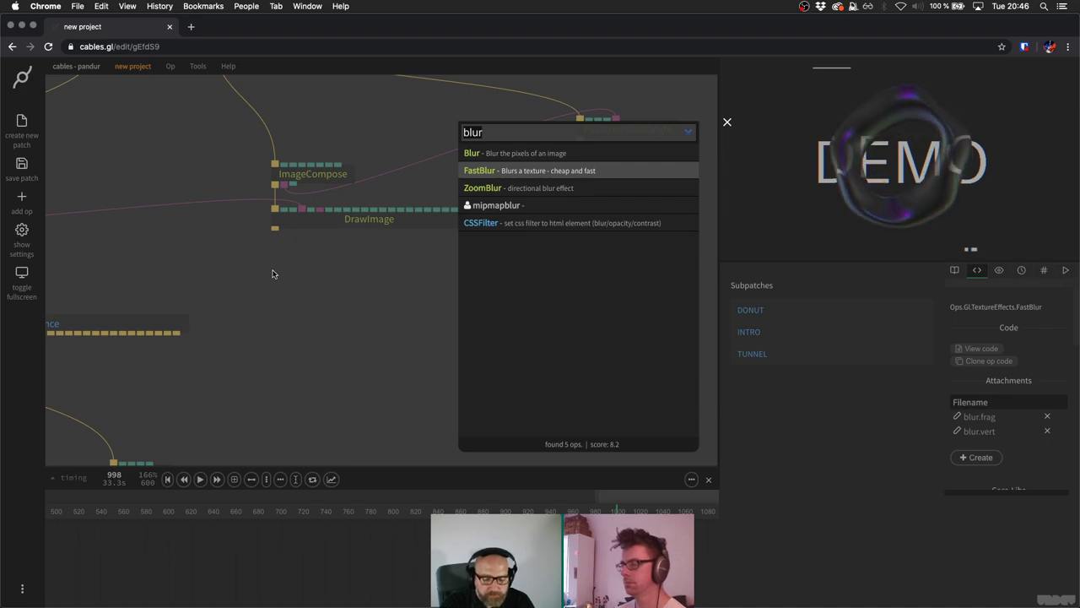
# Add BrightnessContrast after DrawImage and raise Brightness to 0.9, leaving Contrast at 0.5.
pyautogui.write('bright')
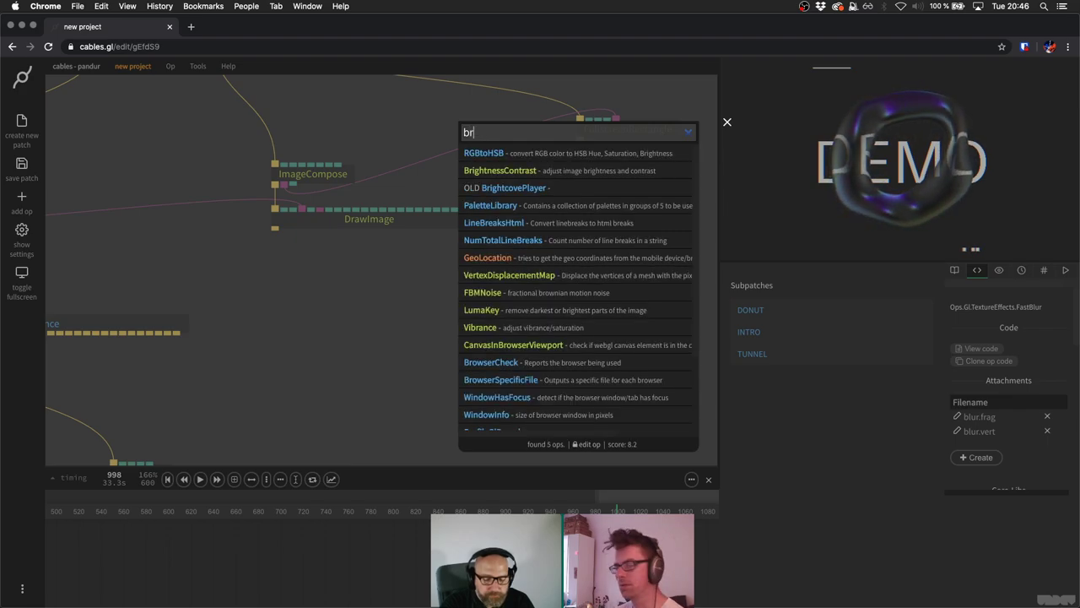
pyautogui.press('Return')
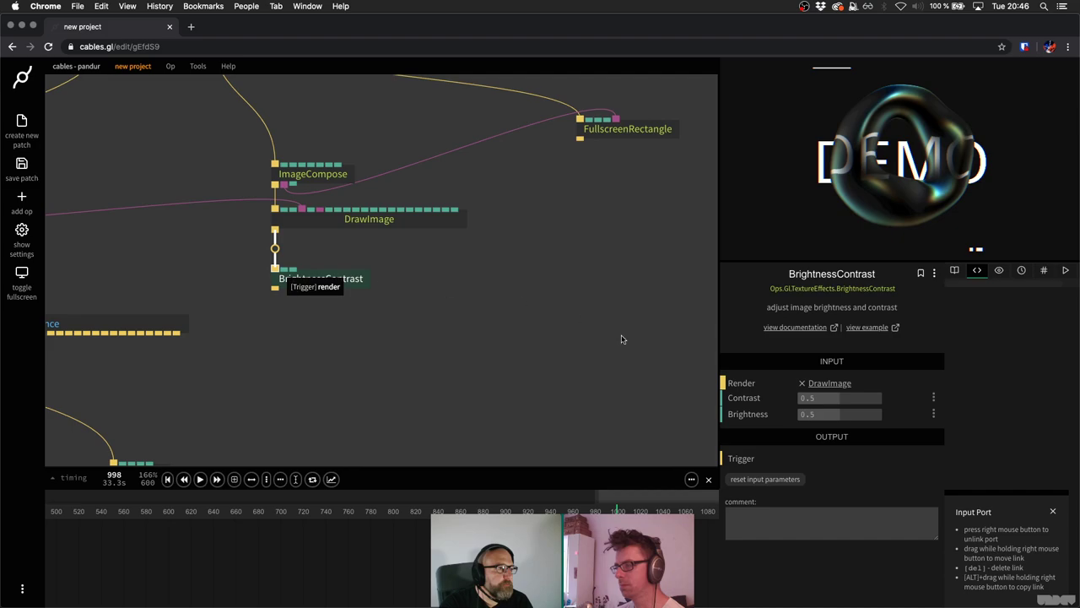
pyautogui.moveTo(832, 413); pyautogui.dragTo(876, 413)
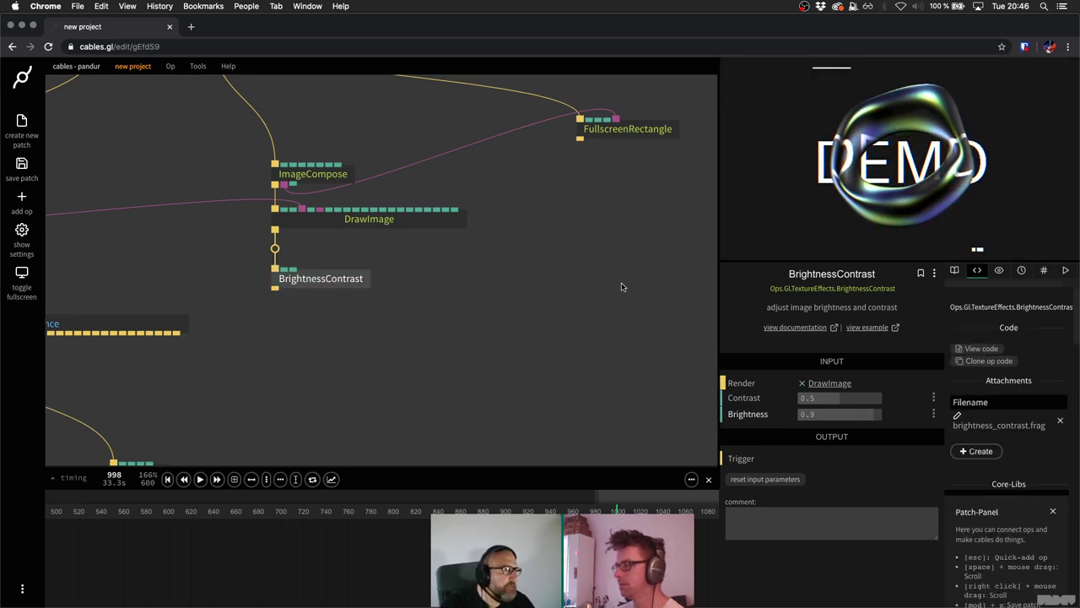
pyautogui.hscroll(2, 602, 279)
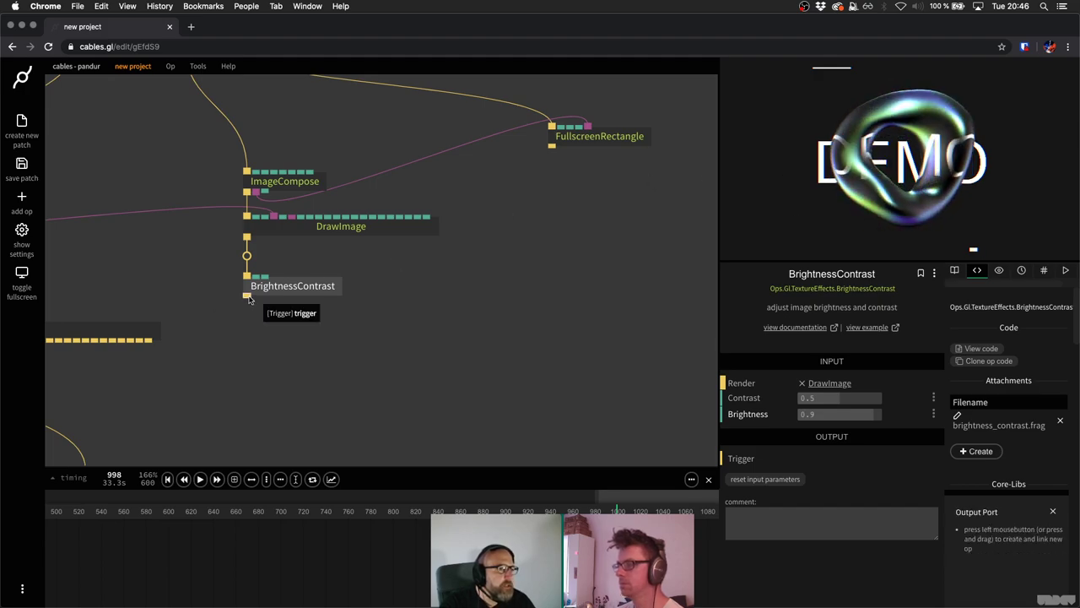
pyautogui.scroll(-5, 301, 313)
pyautogui.hscroll(-5, 302, 313)
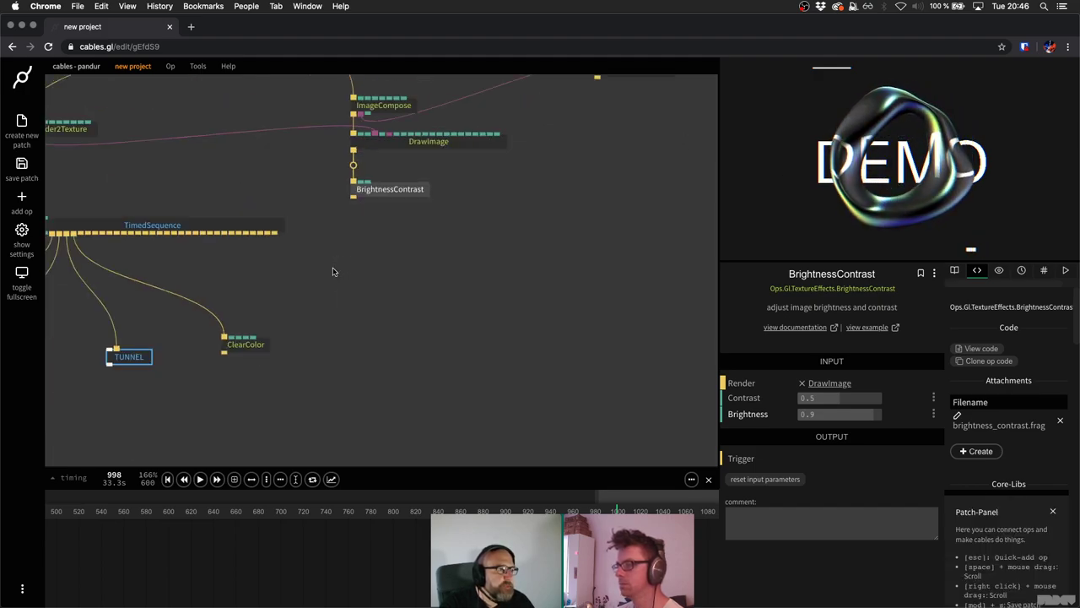
# Add an EdgeDetection op linked from BrightnessContrast's output.
pyautogui.moveTo(215, 282); pyautogui.dragTo(420, 223)
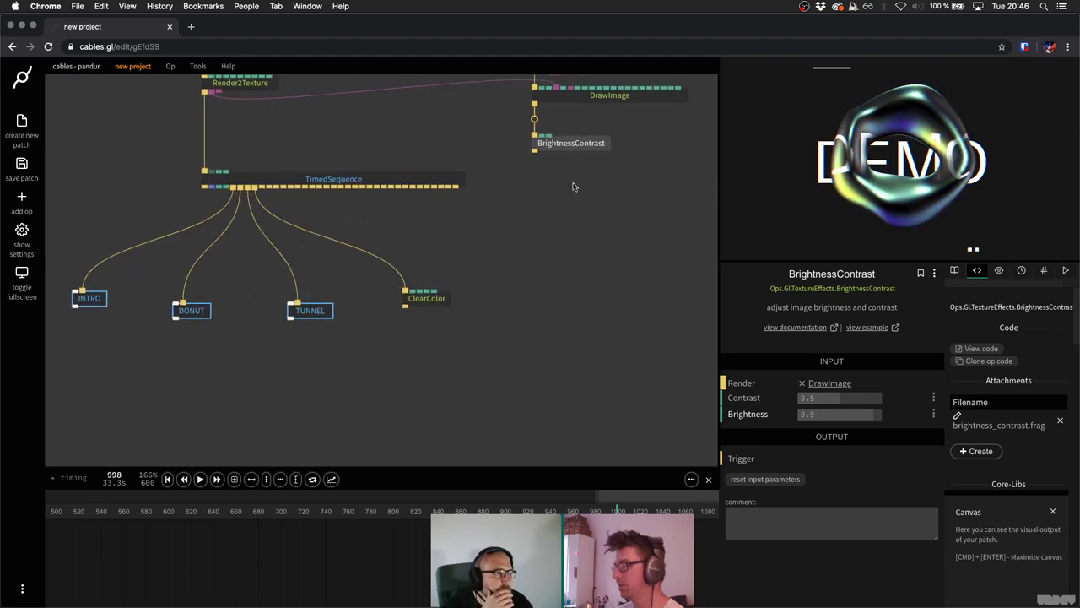
pyautogui.moveTo(534, 152); pyautogui.dragTo(530, 205)
pyautogui.write('edge')
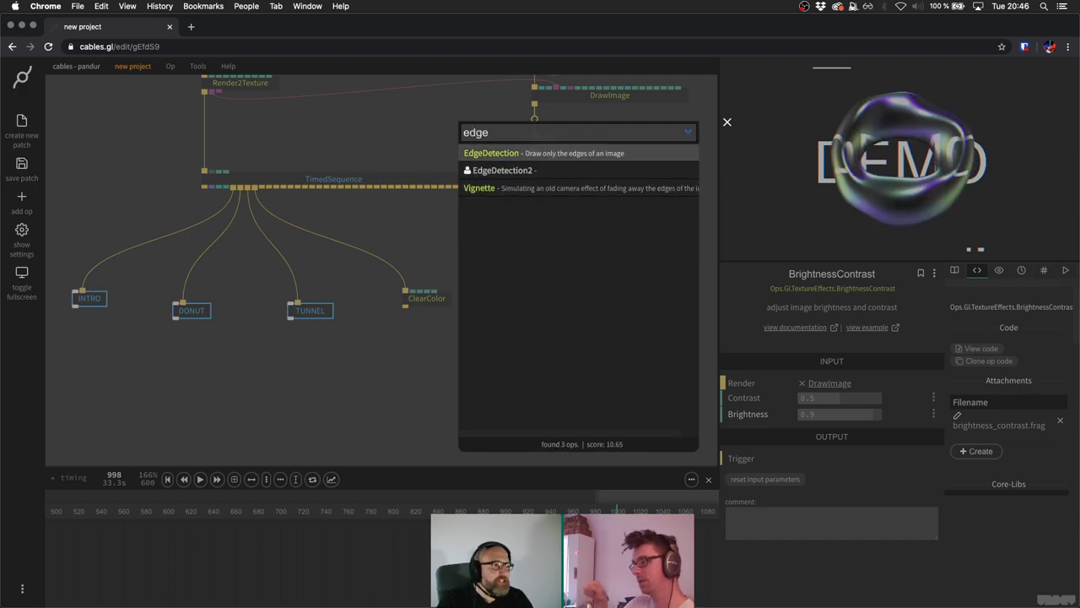
pyautogui.press('Return')
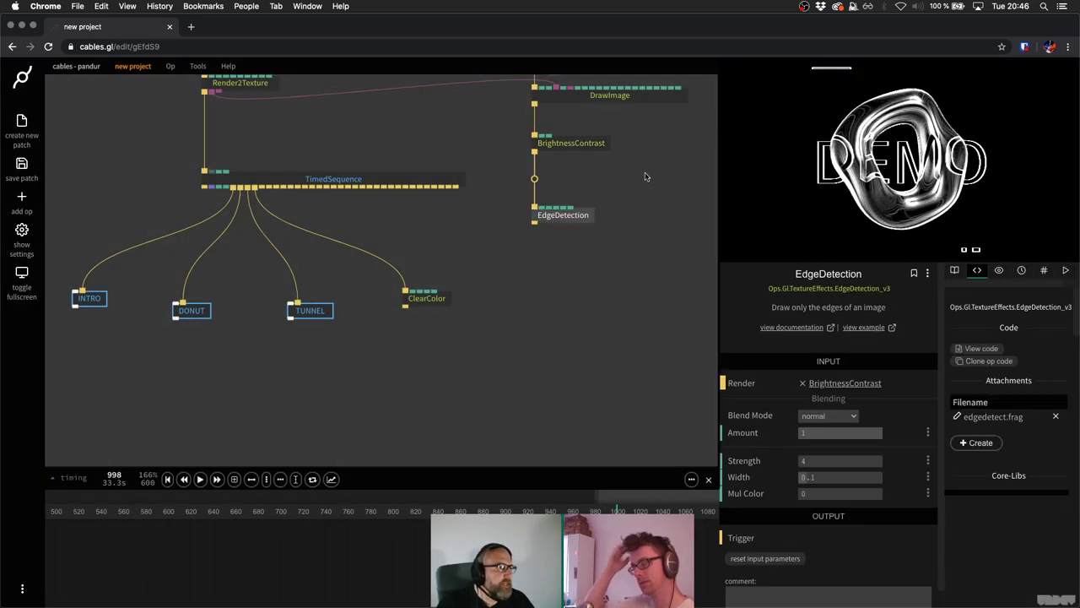
# Bring the timeline start into view and scrub the playhead to frame 421.
pyautogui.click(611, 496)
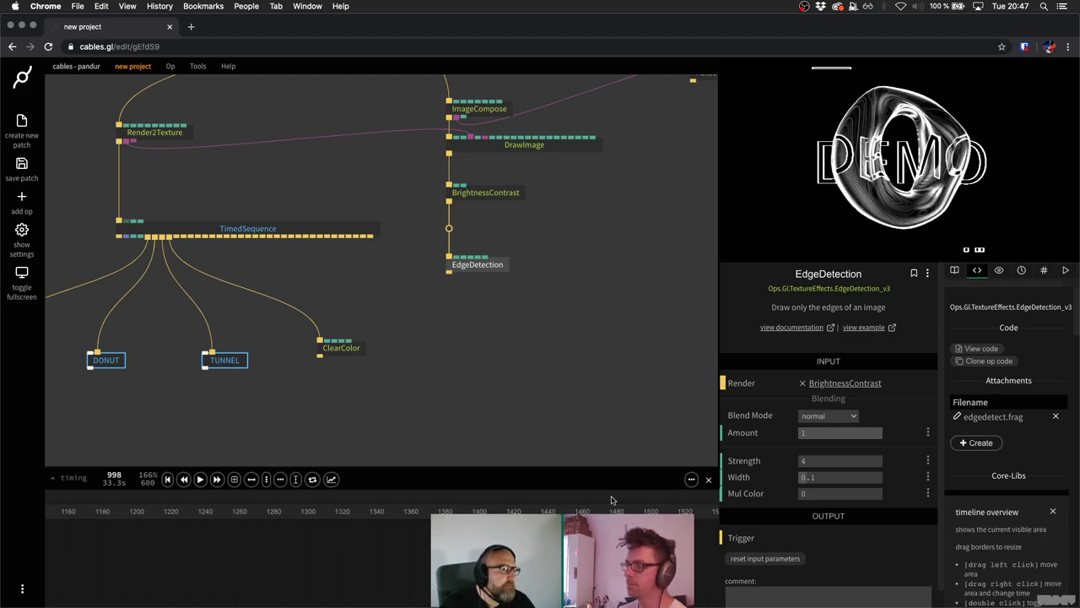
pyautogui.doubleClick(611, 498)
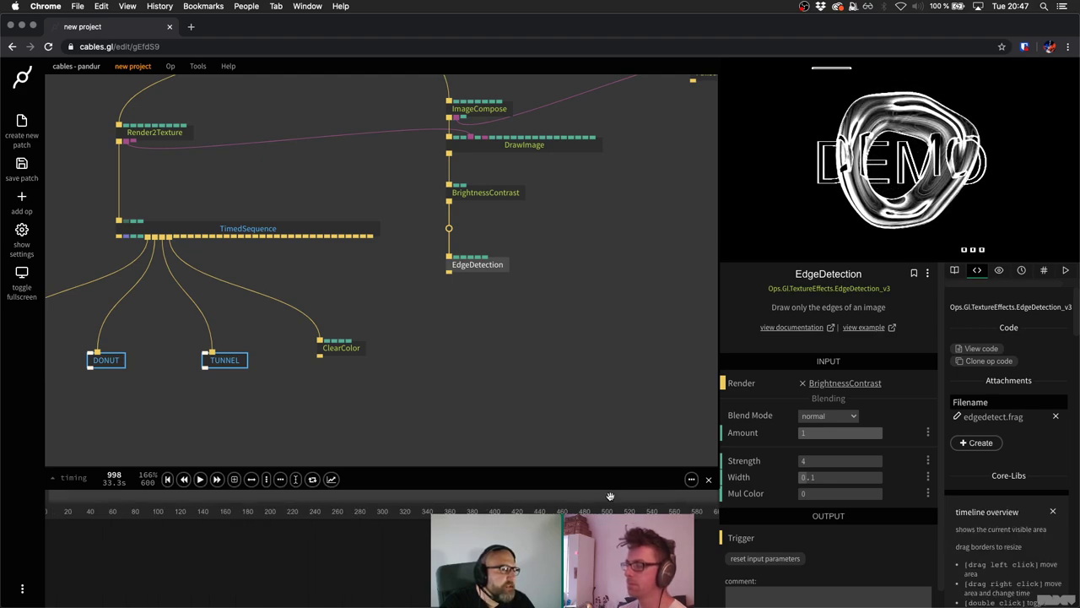
pyautogui.click(155, 511)
pyautogui.moveTo(183, 511); pyautogui.dragTo(578, 511)
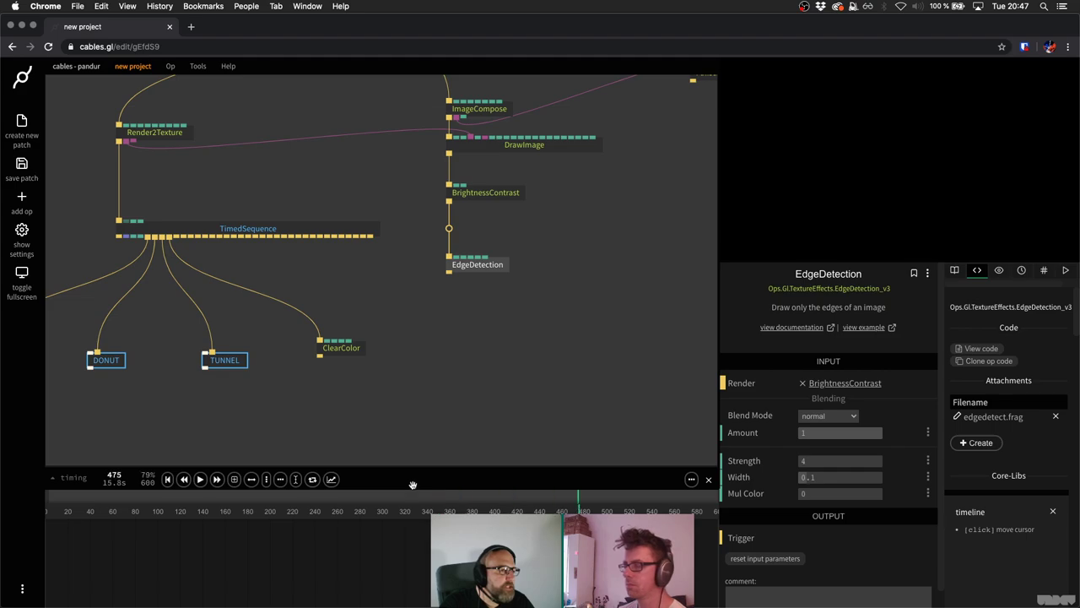
# Extend the project length to 8000 frames and show the whole timeline range.
pyautogui.click(148, 484)
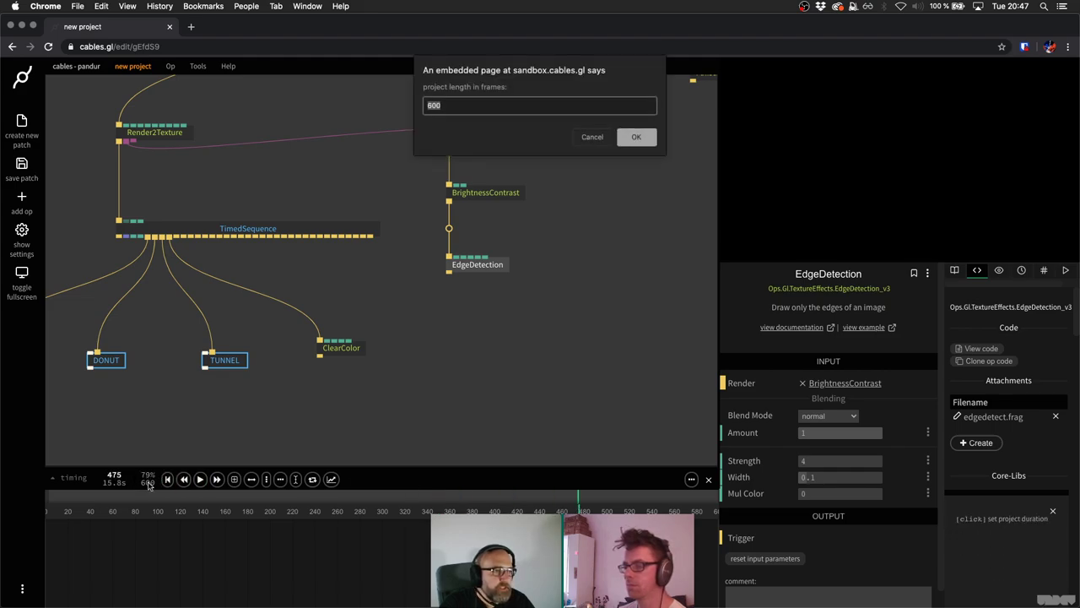
pyautogui.press('Return')
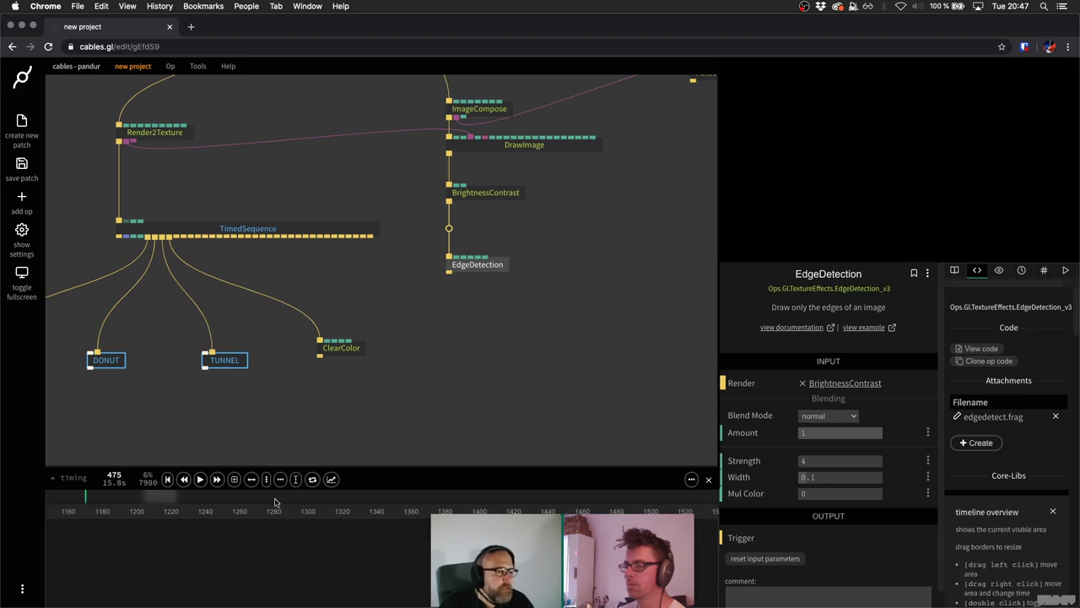
pyautogui.doubleClick(303, 501)
# Scrub between the DEMO and tunnel scenes and lower EdgeDetection's Amount to 0.387.
pyautogui.click(219, 511)
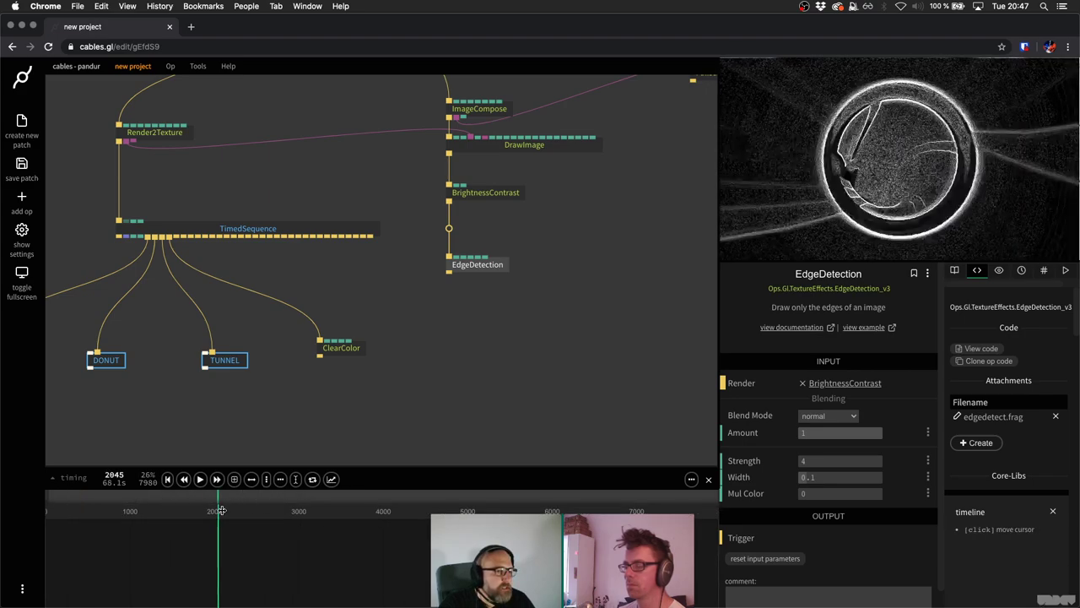
pyautogui.click(138, 511)
pyautogui.moveTo(154, 513); pyautogui.dragTo(221, 511)
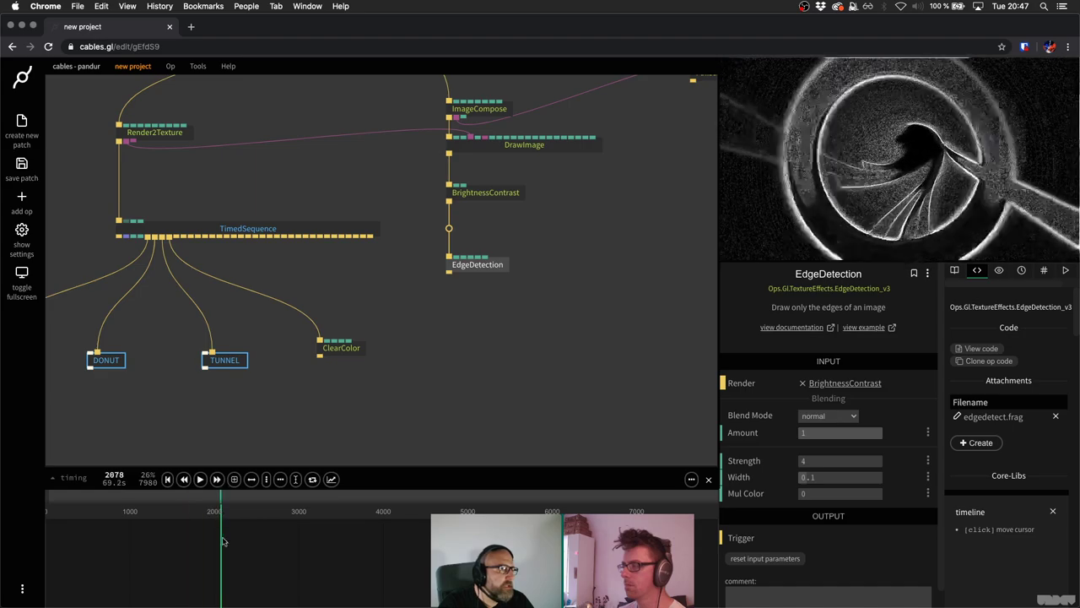
pyautogui.hscroll(-5, 389, 530)
pyautogui.moveTo(389, 530); pyautogui.dragTo(375, 511)
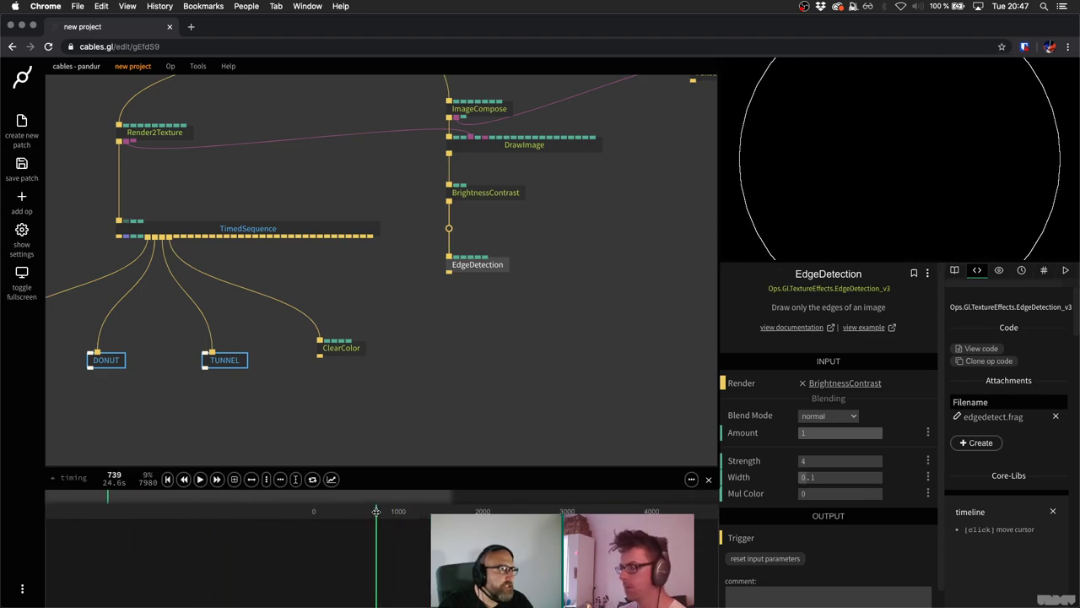
pyautogui.click(375, 511)
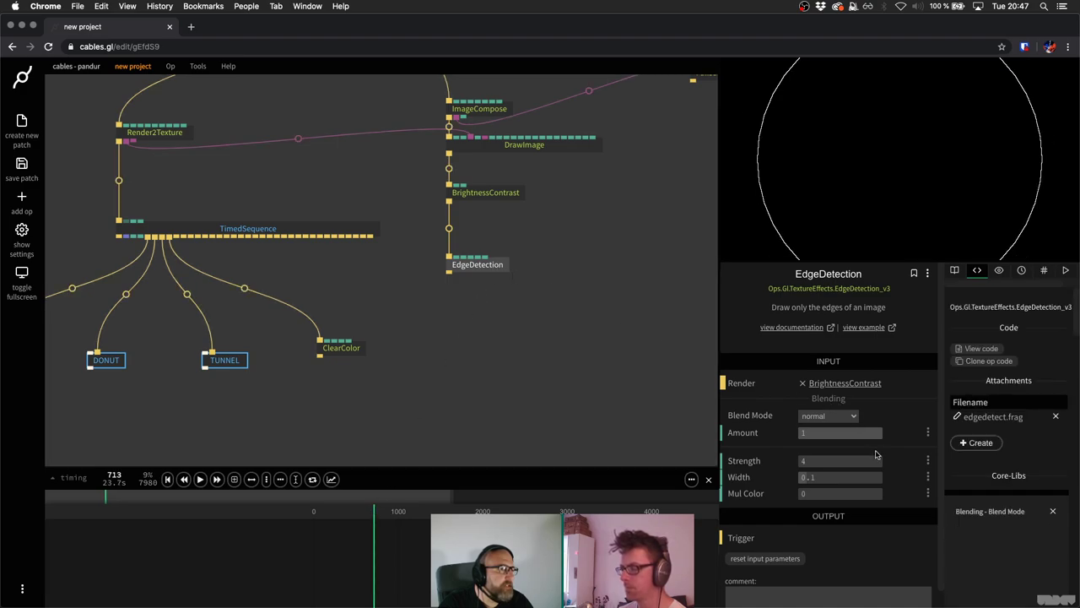
pyautogui.moveTo(840, 432); pyautogui.dragTo(724, 430)
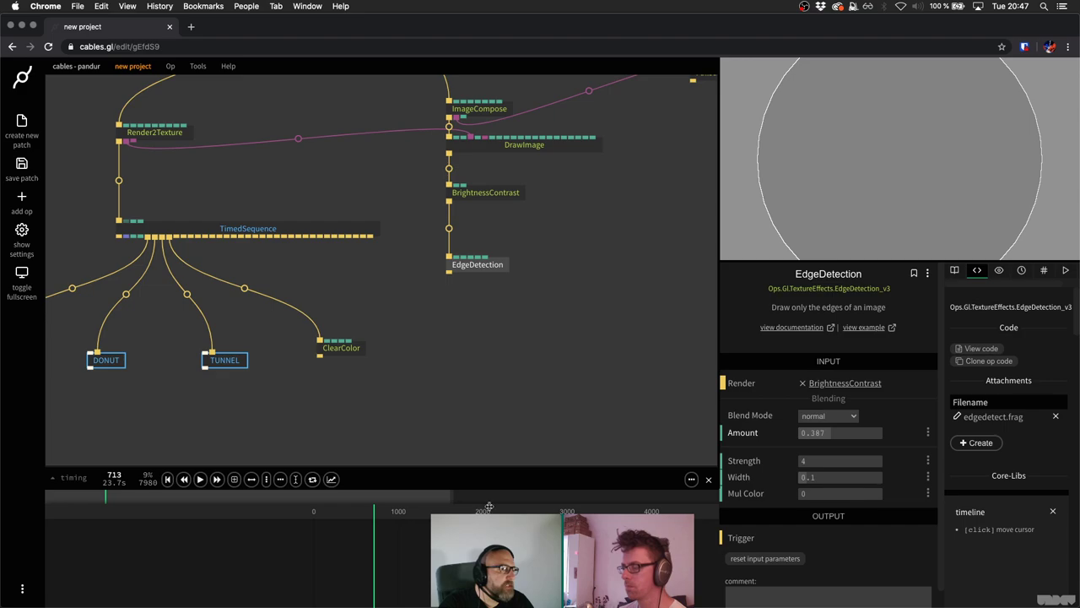
pyautogui.moveTo(489, 506); pyautogui.dragTo(251, 509)
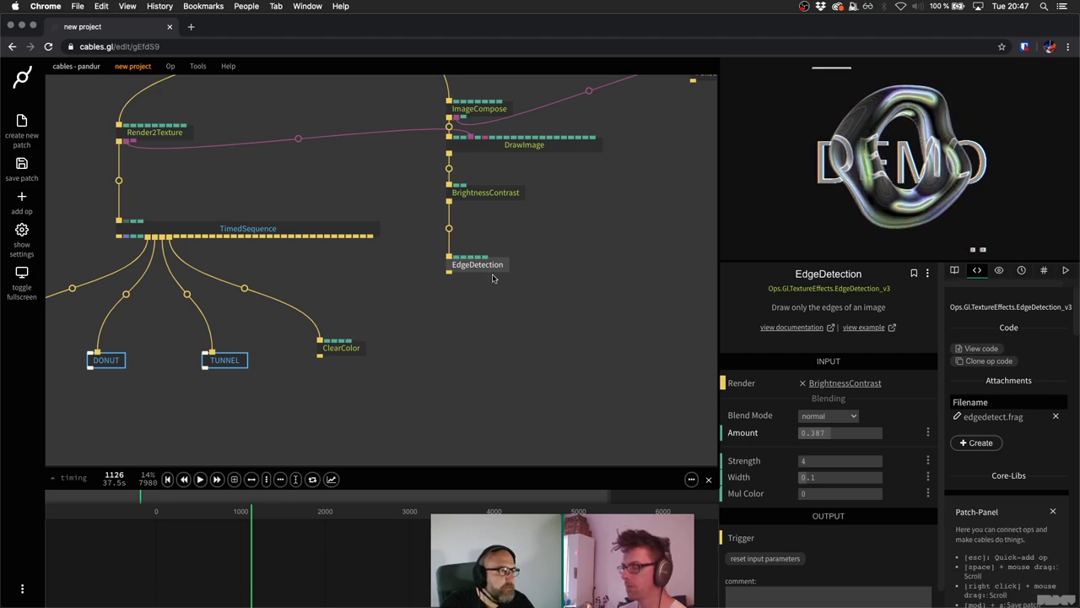
# Delete the EdgeDetection op and step inside the DONUT subpatch.
pyautogui.click(494, 269)
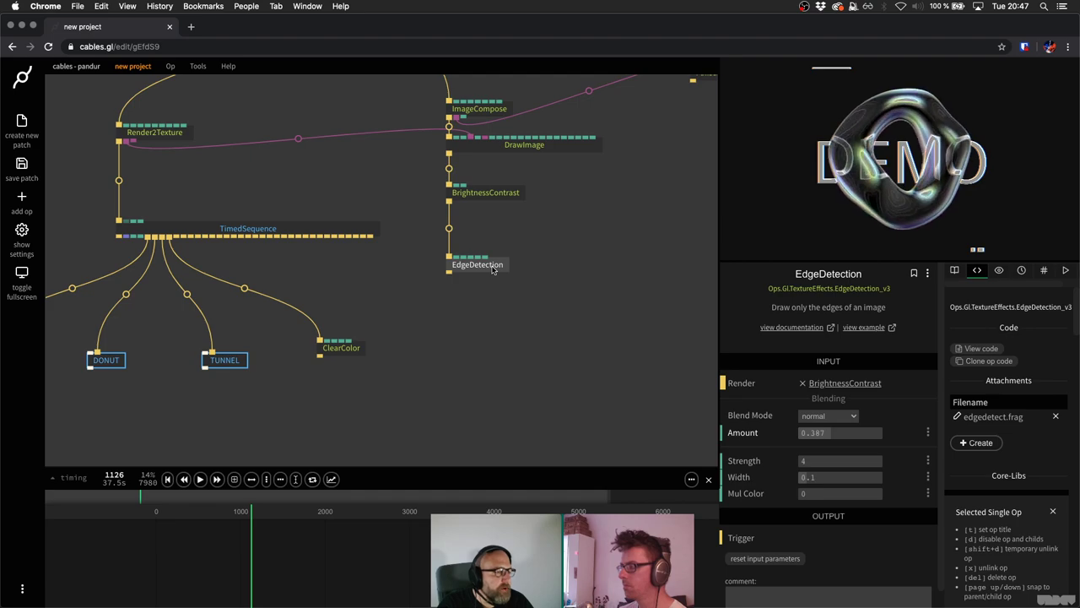
pyautogui.press('Delete')
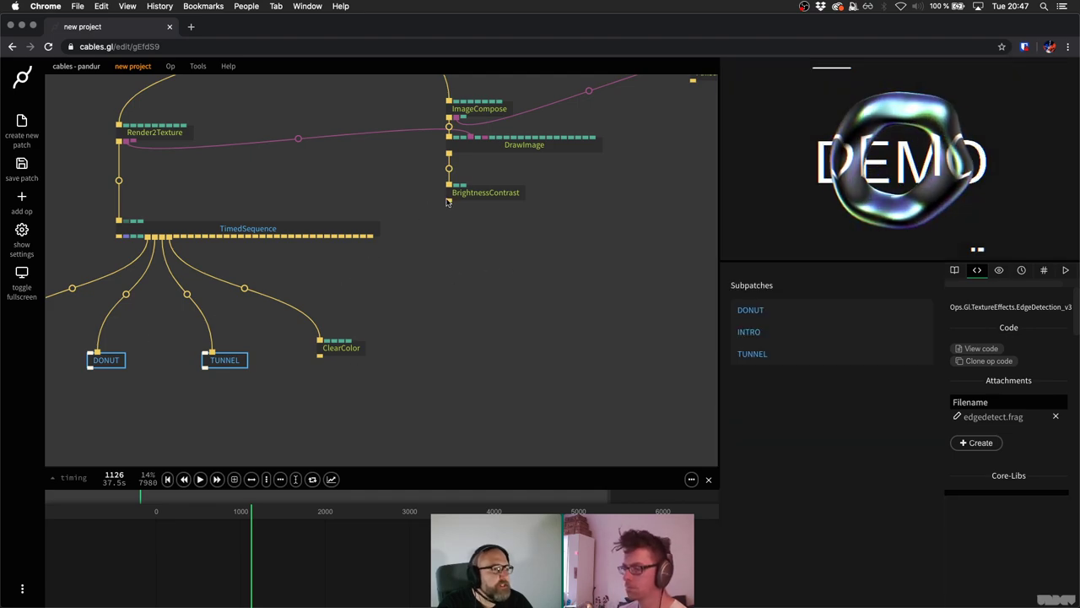
pyautogui.click(108, 360)
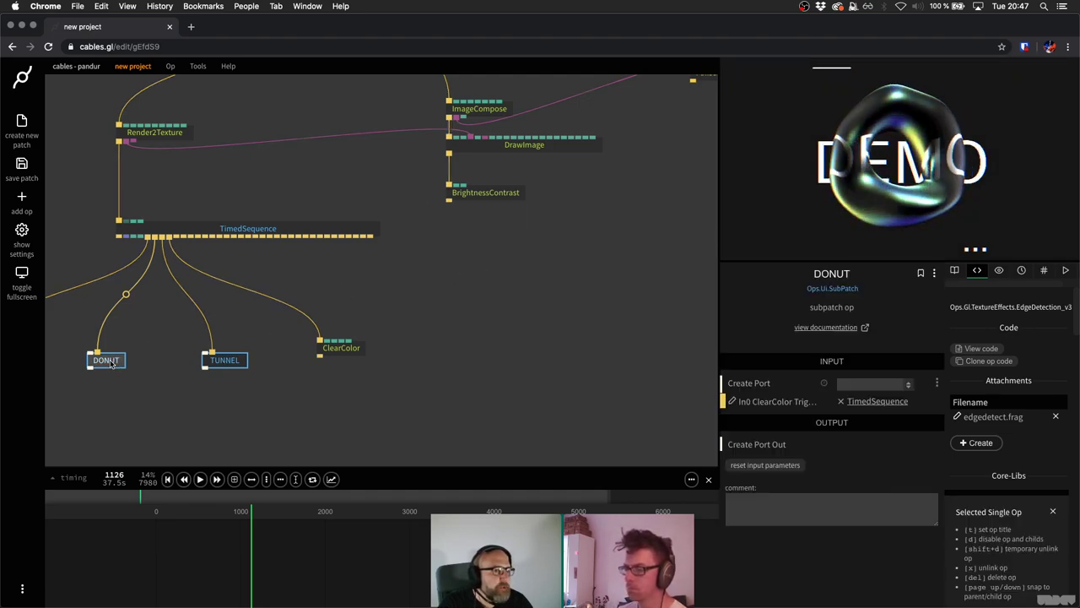
pyautogui.press('Return')
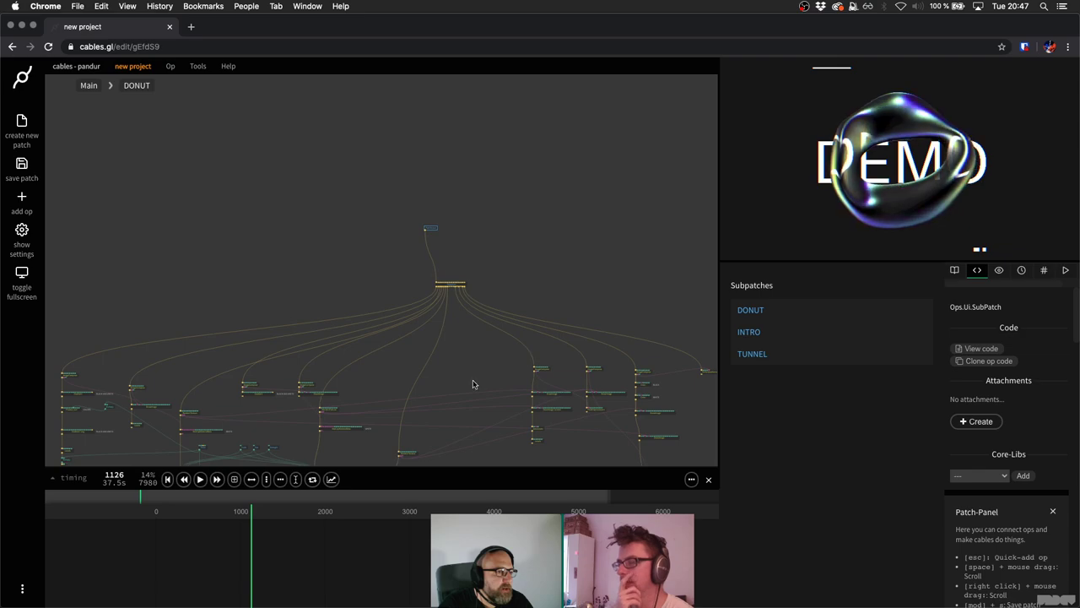
# Box-select ops in the DONUT subpatch and inspect the BLACK Color op.
pyautogui.scroll(-5, 502, 253)
pyautogui.hscroll(5, 501, 253)
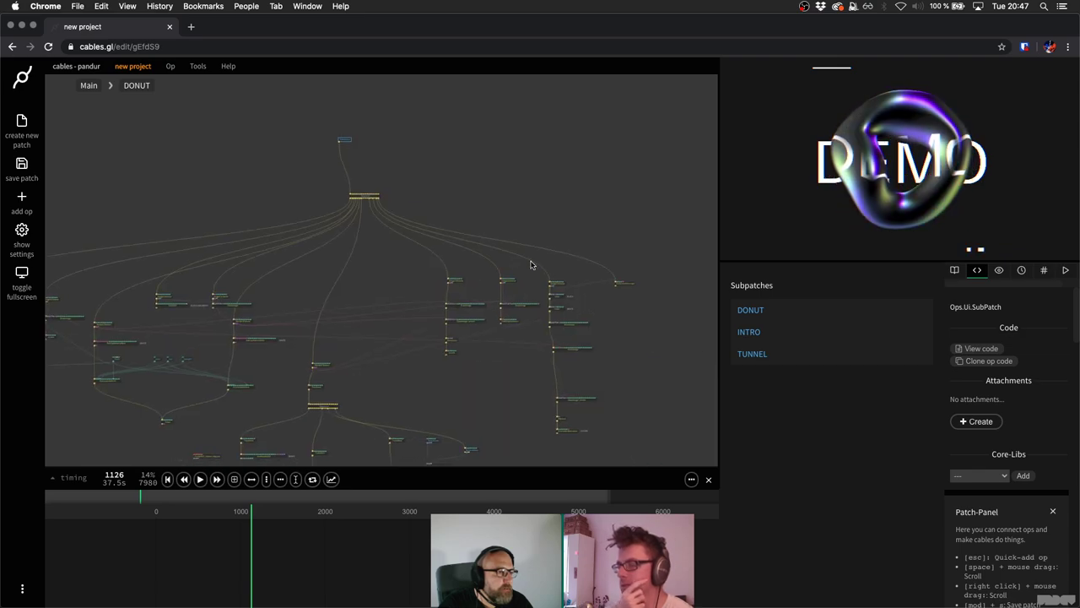
pyautogui.moveTo(532, 264); pyautogui.dragTo(579, 335)
pyautogui.scroll(5, 580, 336)
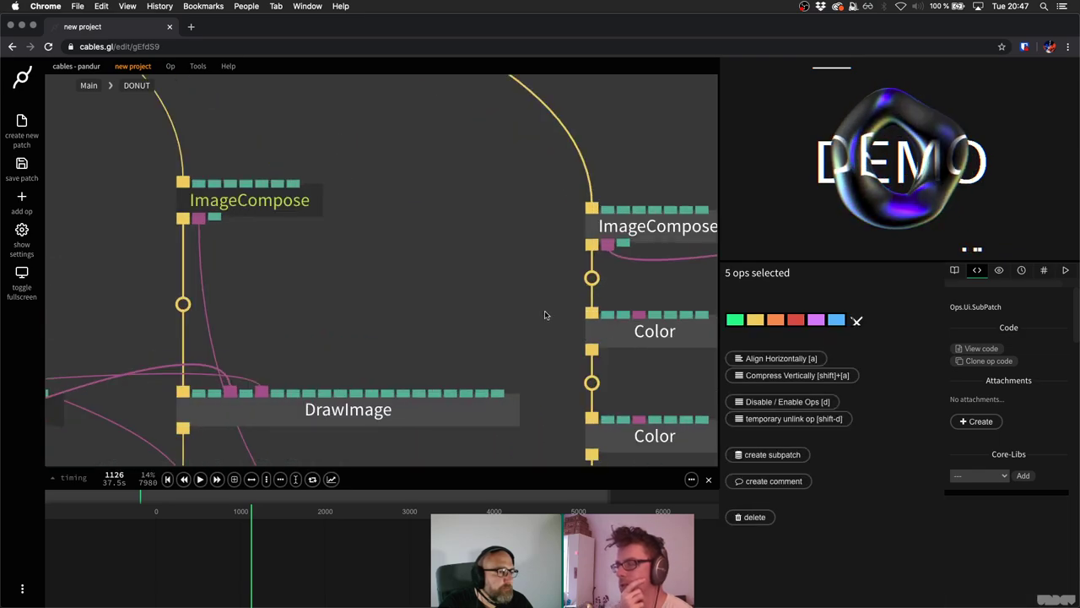
pyautogui.scroll(-5, 545, 315)
pyautogui.click(653, 330)
pyautogui.scroll(-5, 451, 188)
pyautogui.hscroll(5, 450, 188)
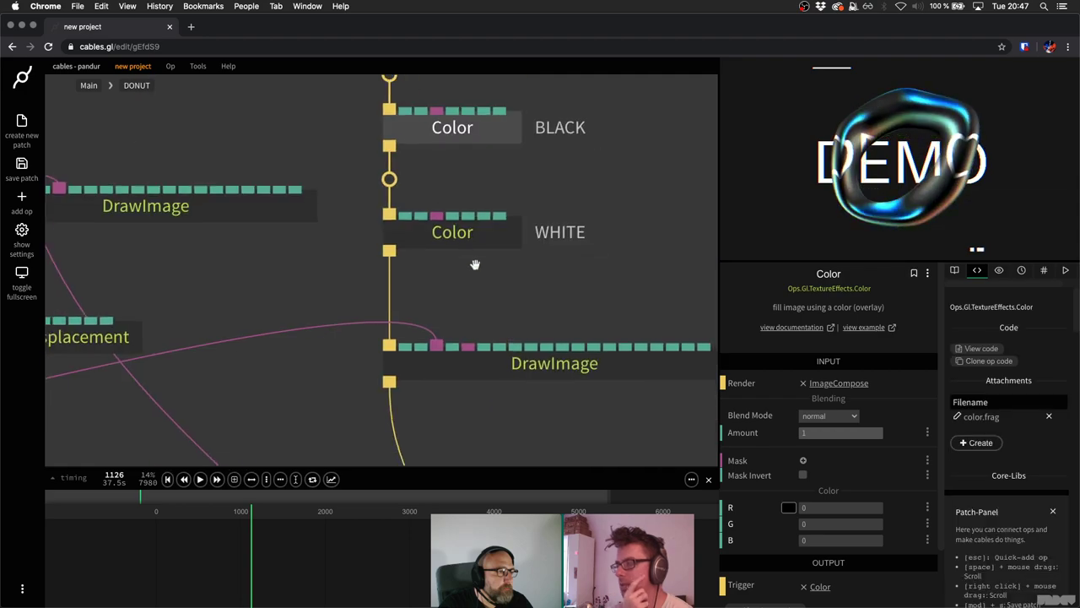
pyautogui.scroll(-3, 475, 264)
# Raise the WHITE Color op's Amount from 0.05 to about 0.215.
pyautogui.click(467, 251)
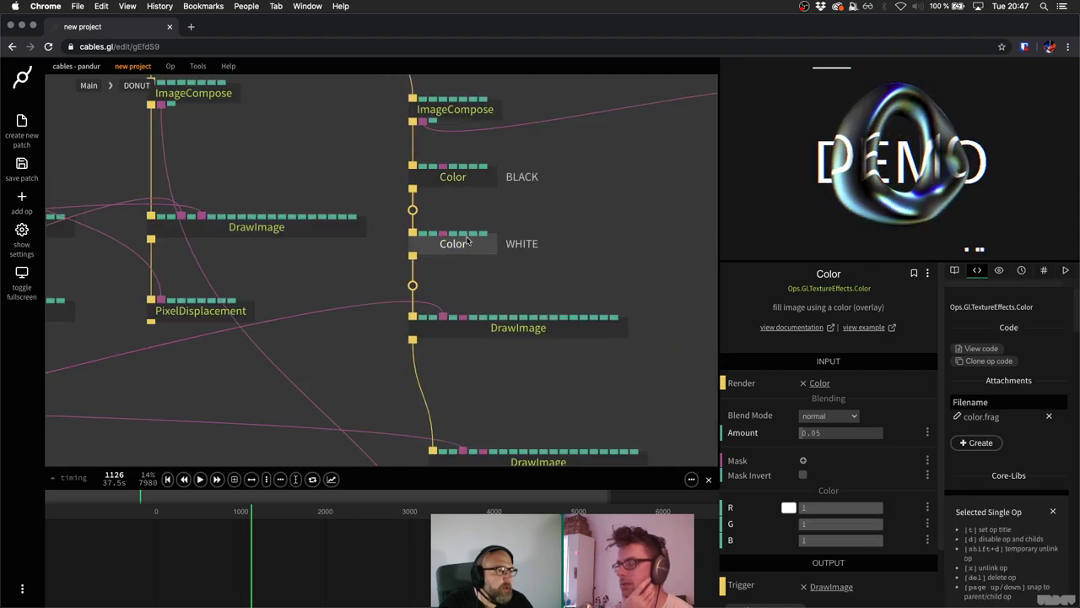
pyautogui.click(841, 432)
pyautogui.moveTo(840, 432); pyautogui.dragTo(864, 432)
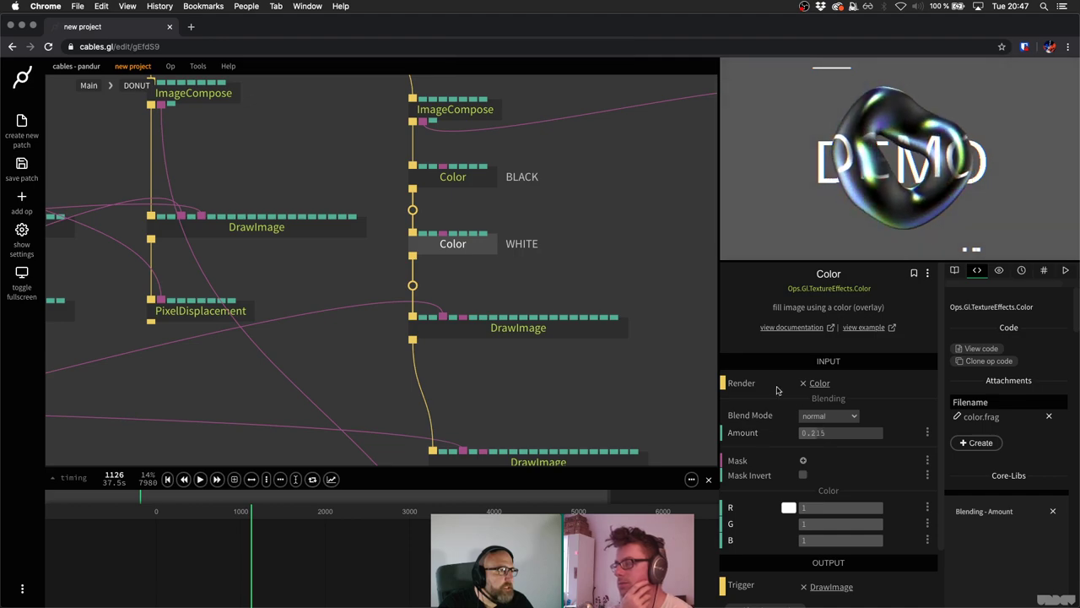
pyautogui.click(315, 130)
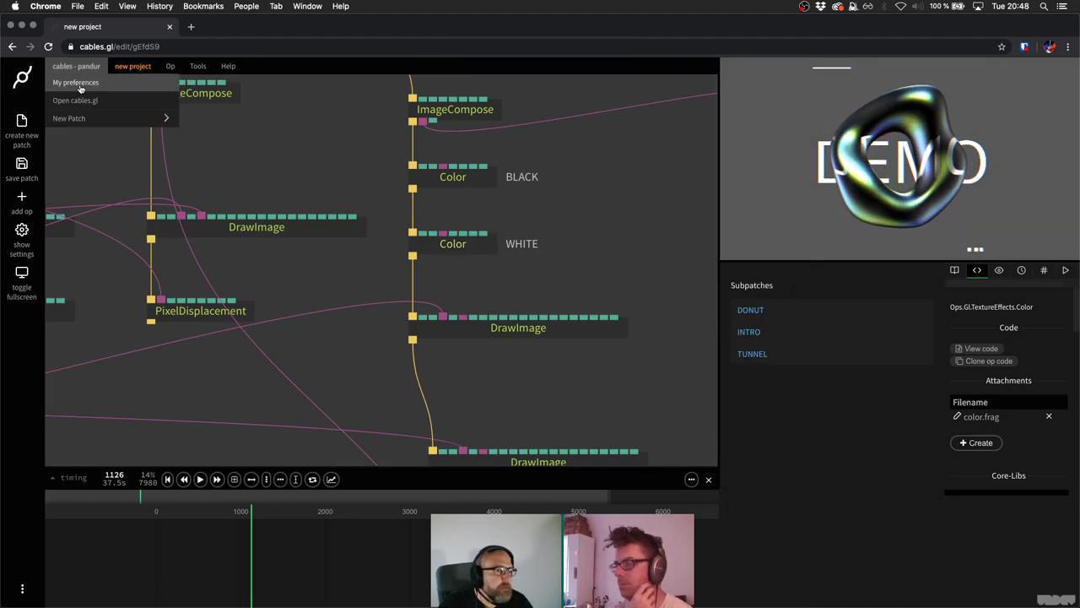
# Back in Main, add a Vignette after BrightnessContrast with its Amount lowered to 0.37.
pyautogui.click(89, 86)
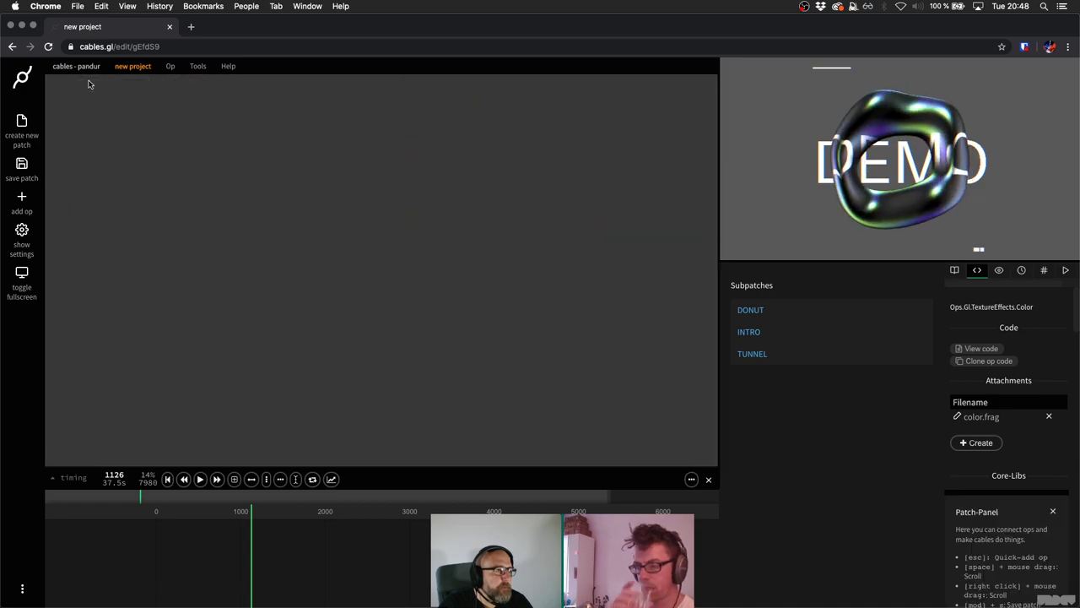
pyautogui.scroll(3, 270, 219)
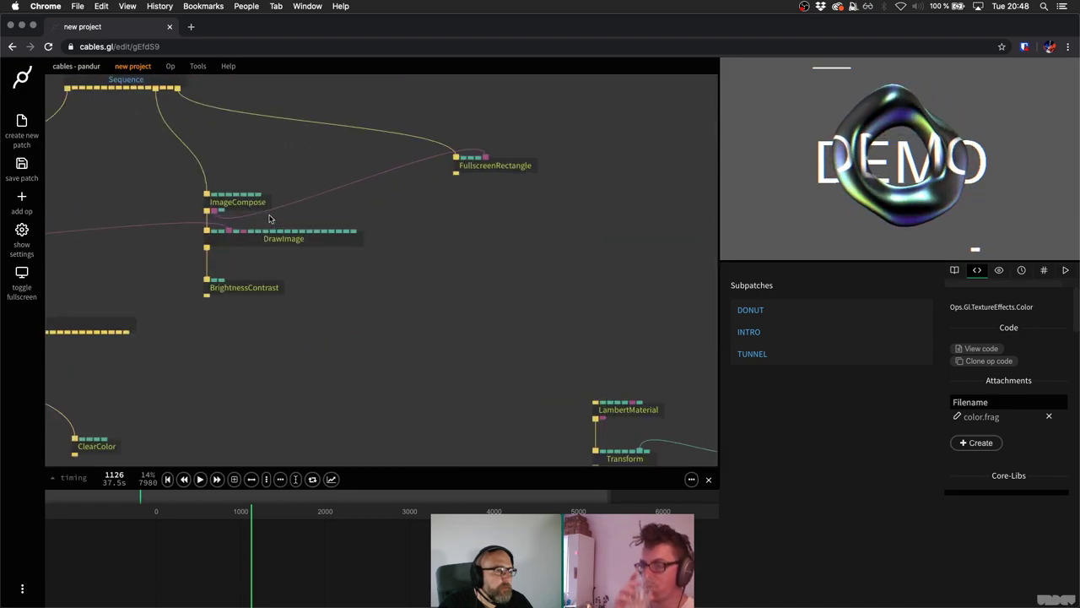
pyautogui.moveTo(206, 299); pyautogui.dragTo(208, 325)
pyautogui.write('vign')
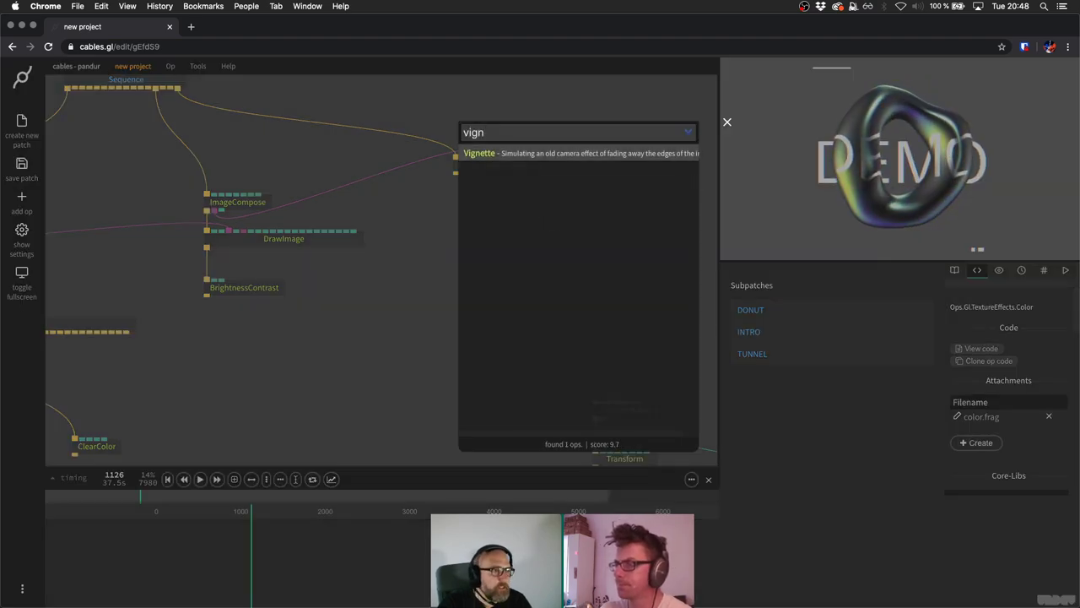
pyautogui.press('Return')
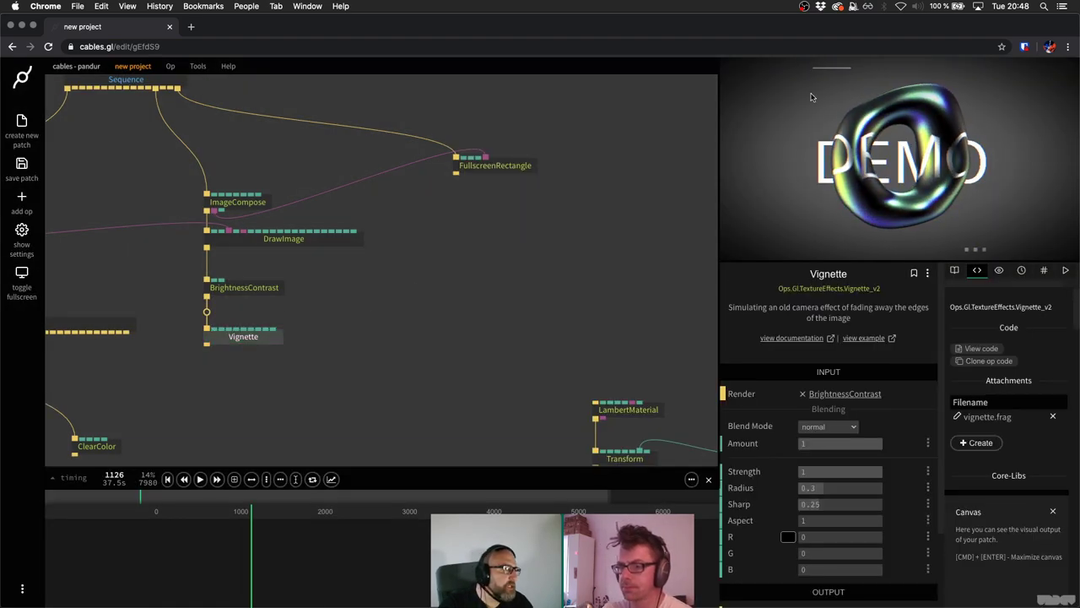
pyautogui.moveTo(869, 442); pyautogui.dragTo(821, 442)
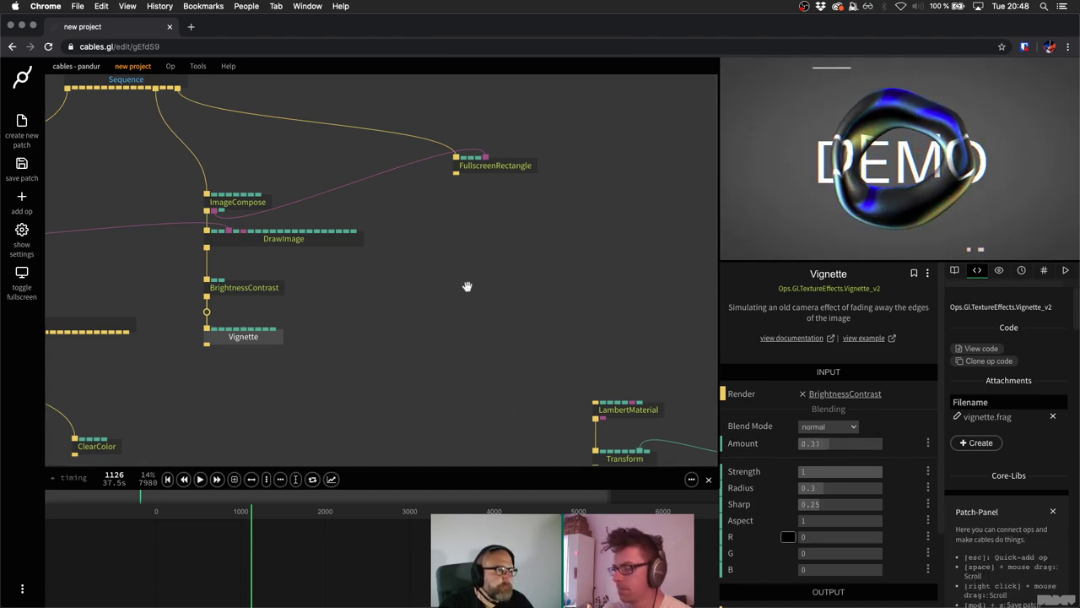
pyautogui.hscroll(-5, 497, 279)
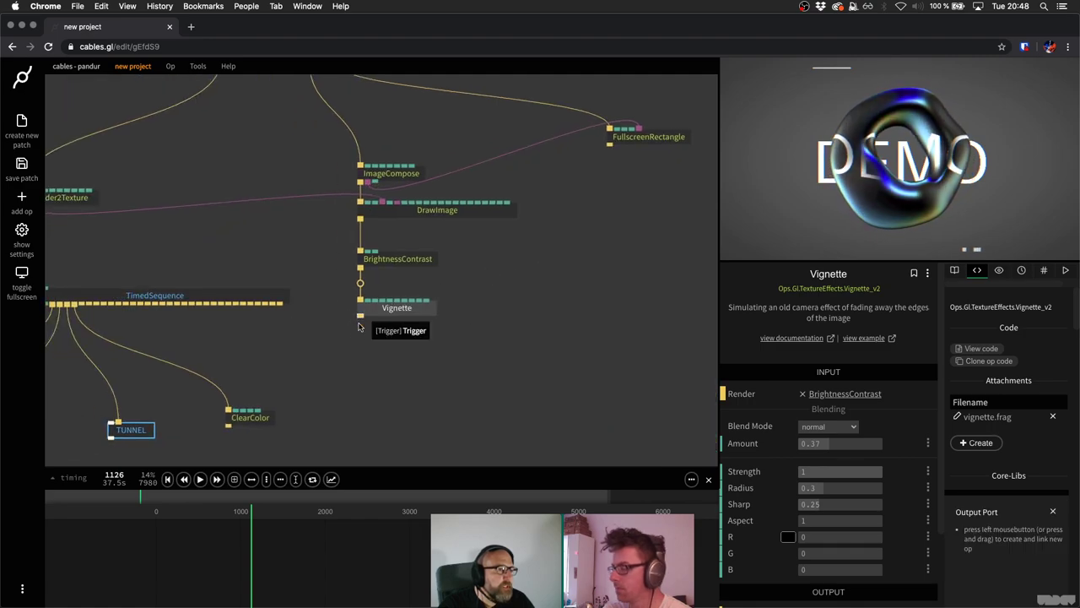
# Add a ChromaticAberration op below Vignette, then delete it.
pyautogui.press('Escape')
pyautogui.write('chroma')
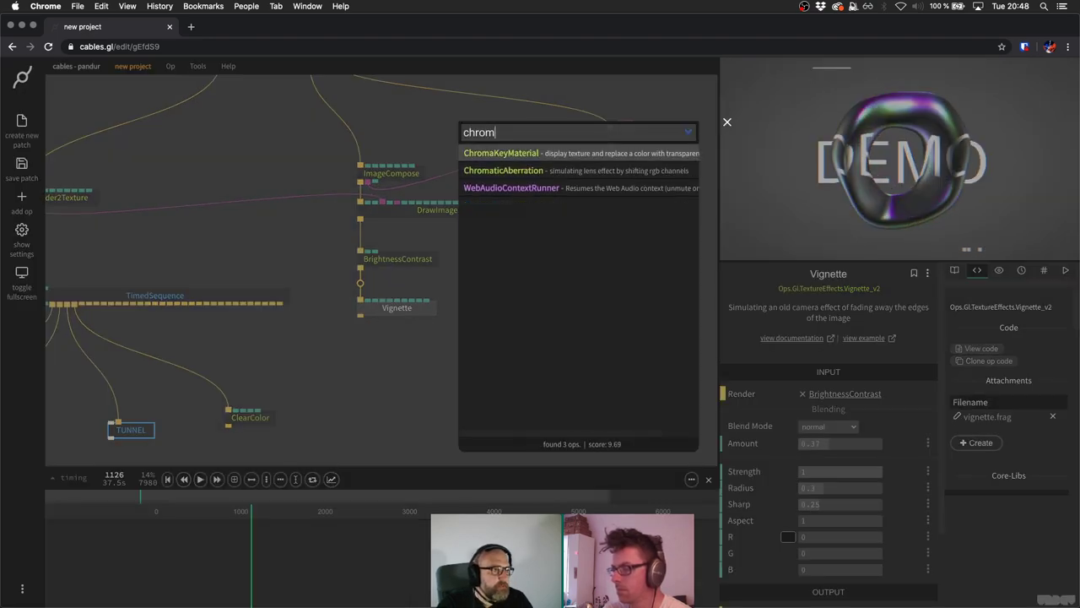
pyautogui.press('Down')
pyautogui.press('Return')
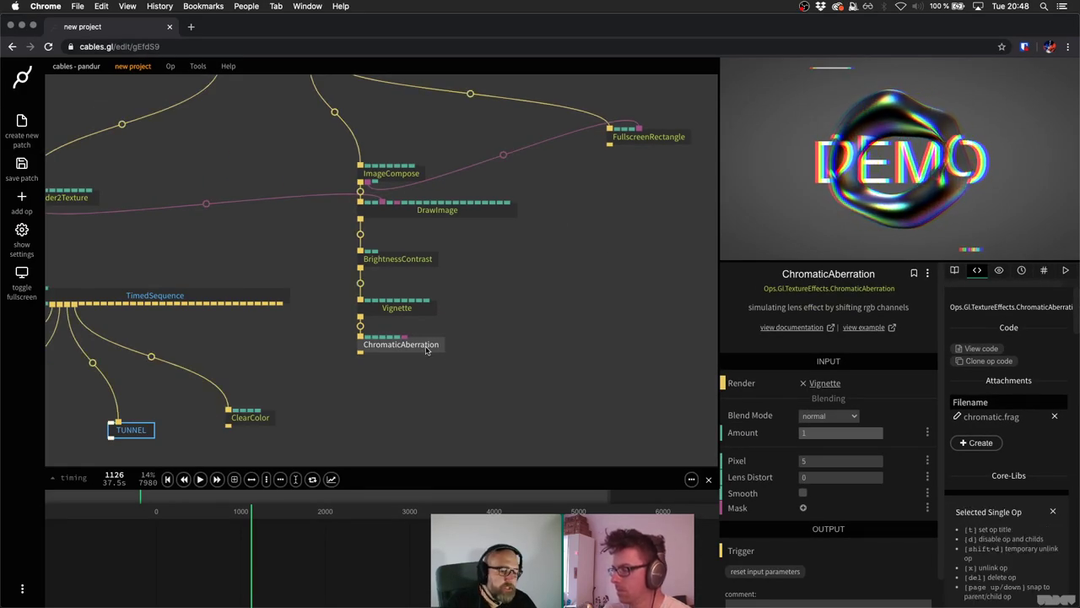
pyautogui.press('Delete')
# Move the ImageCompose-to-Vignette column beside FullscreenRectangle and reposition FullscreenRectangle.
pyautogui.moveTo(350, 145); pyautogui.dragTo(489, 326)
pyautogui.moveTo(527, 207); pyautogui.dragTo(650, 218)
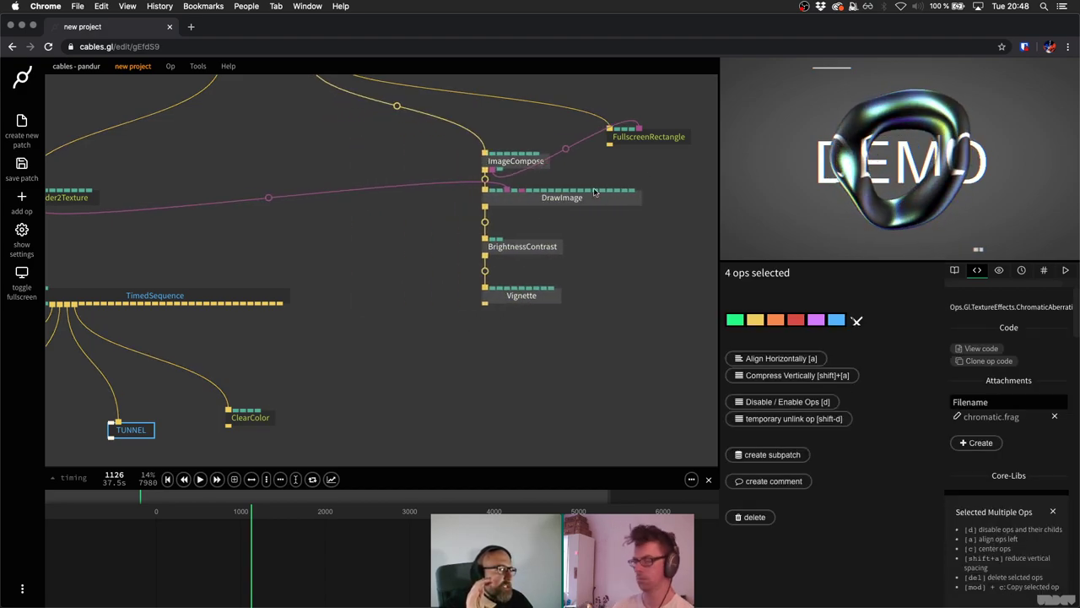
pyautogui.hscroll(5, 531, 200)
pyautogui.moveTo(464, 186); pyautogui.dragTo(560, 198)
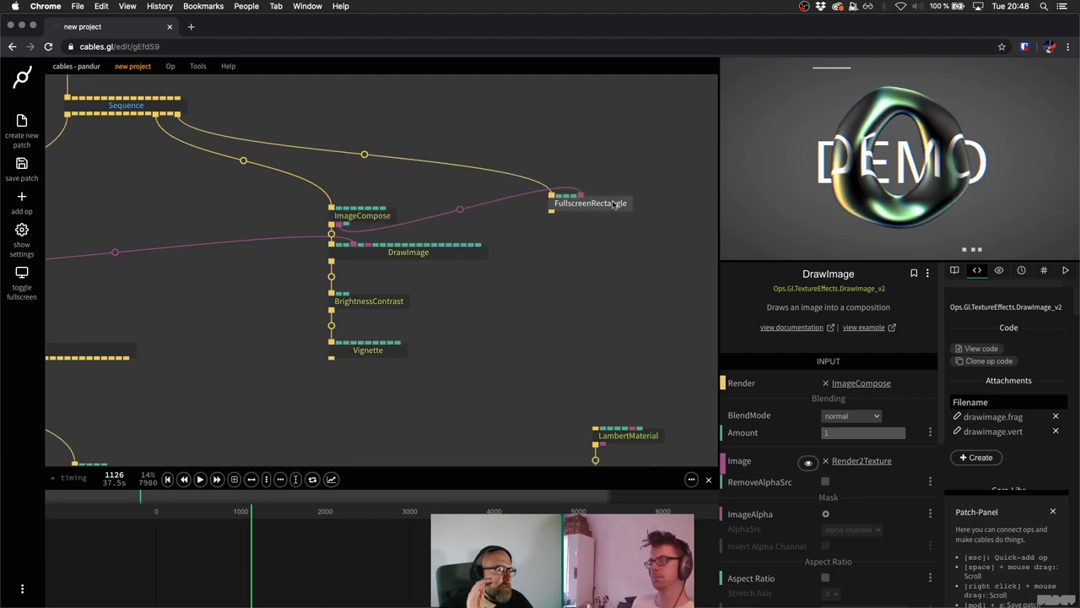
pyautogui.click(573, 277)
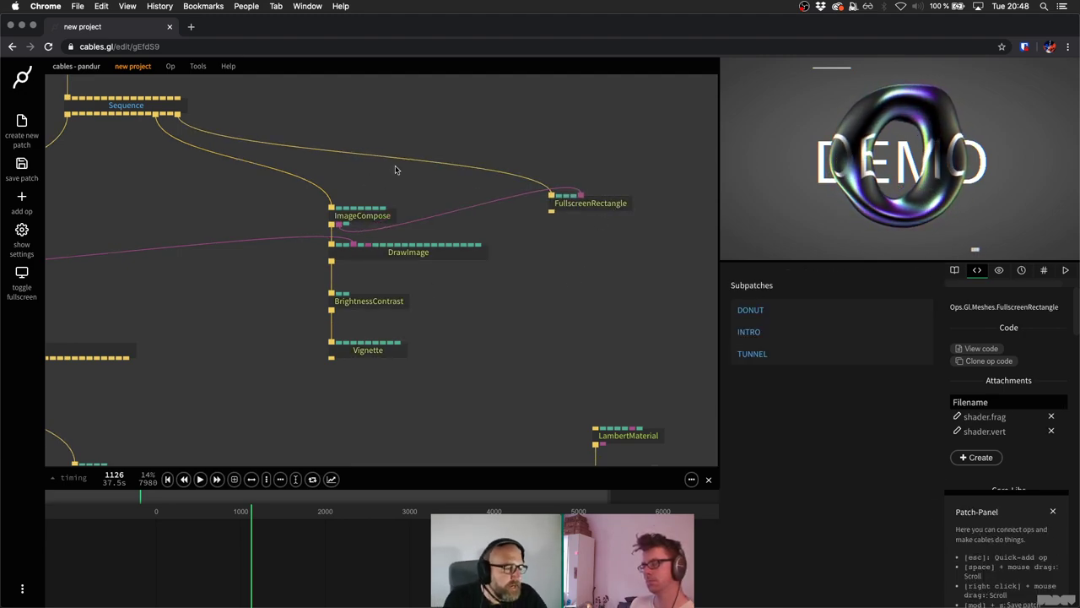
pyautogui.hscroll(-3, 412, 163)
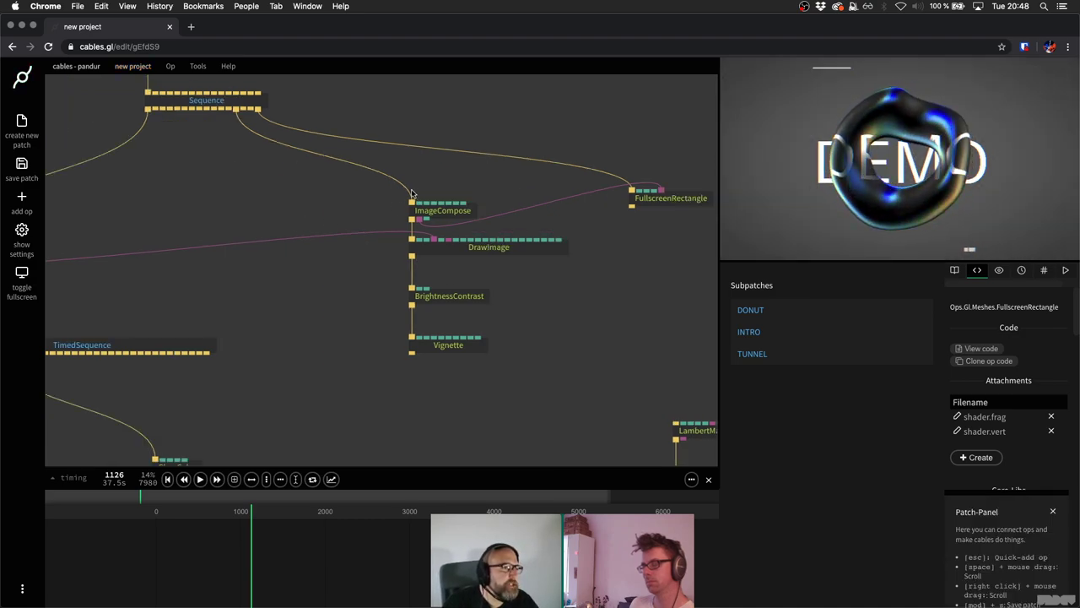
pyautogui.hscroll(-3, 323, 113)
pyautogui.scroll(2, 295, 110)
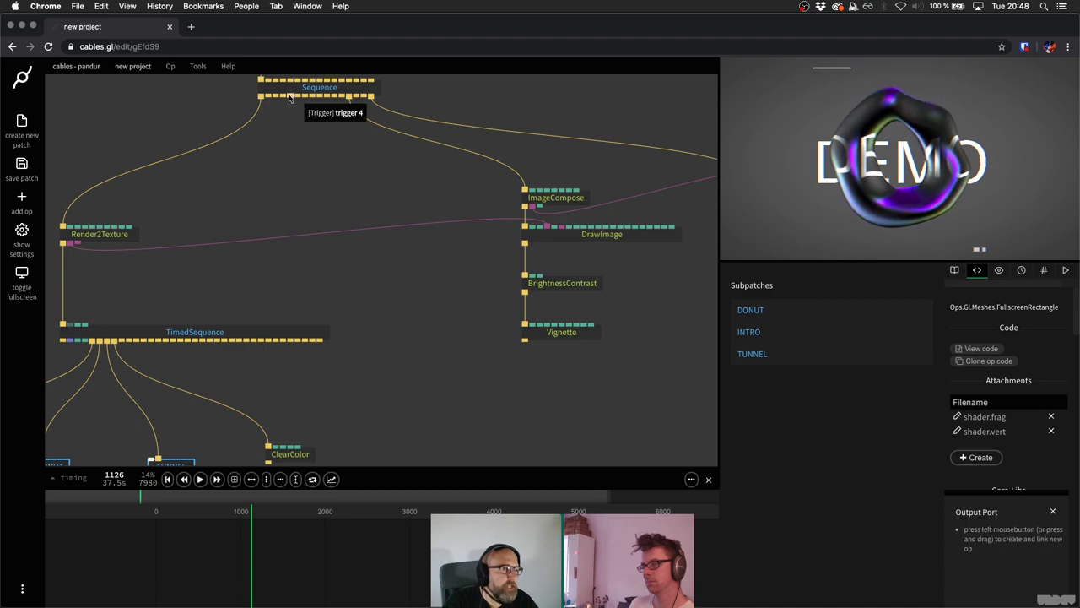
pyautogui.moveTo(289, 98); pyautogui.dragTo(294, 184)
pyautogui.write('i')
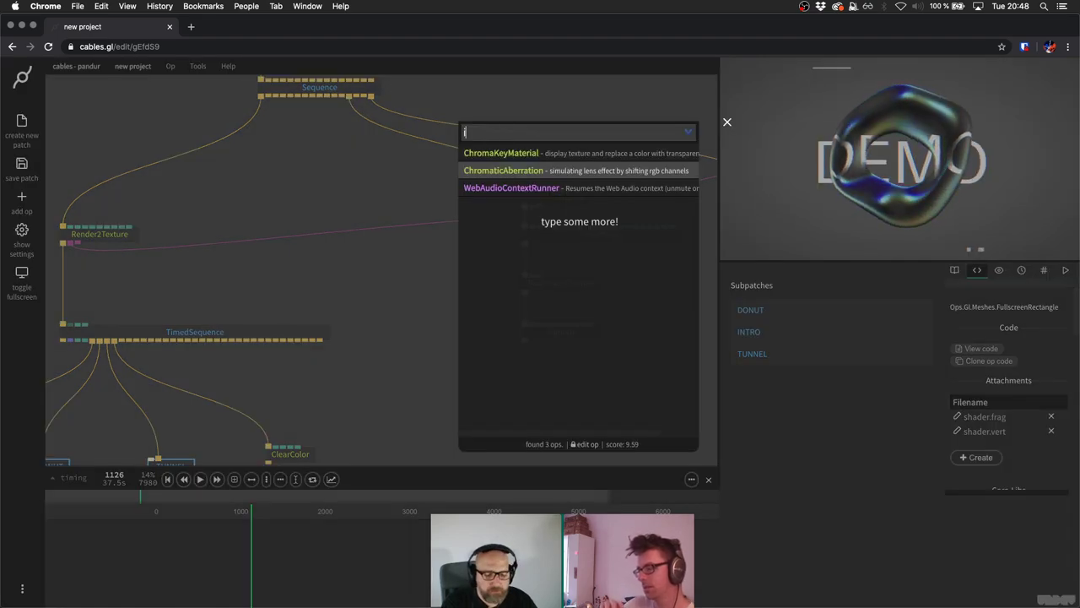
pyautogui.write('magecompo')
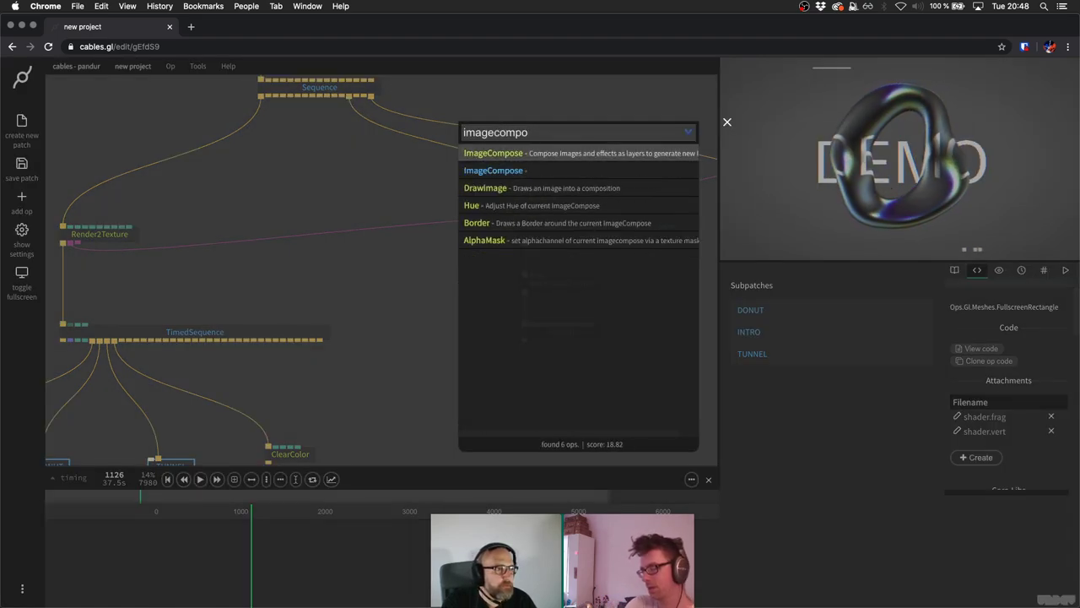
pyautogui.press('Return')
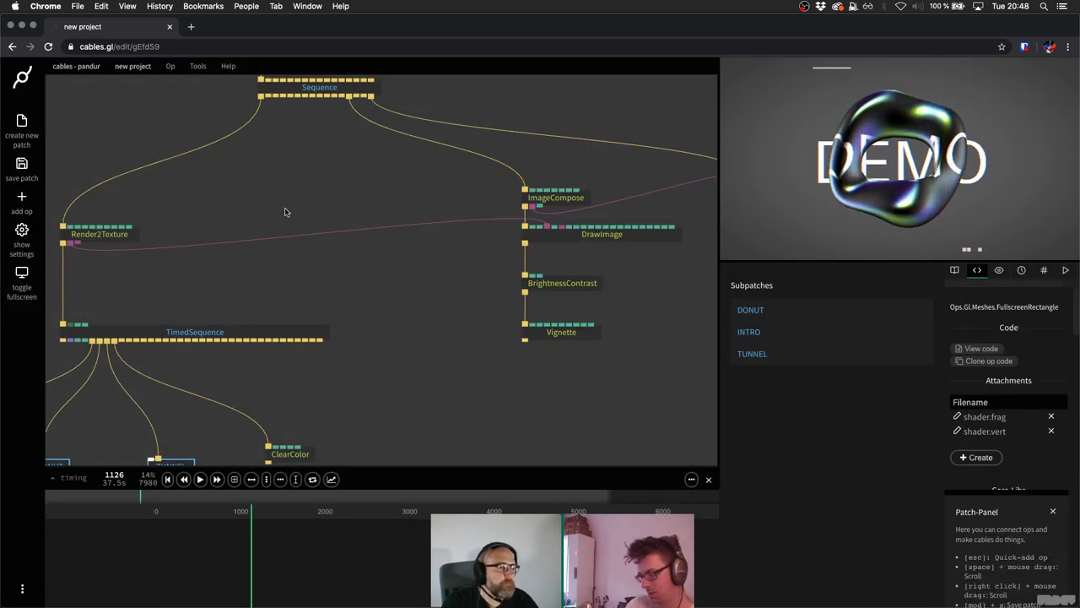
pyautogui.scroll(-2, 293, 229)
pyautogui.hscroll(-3, 356, 213)
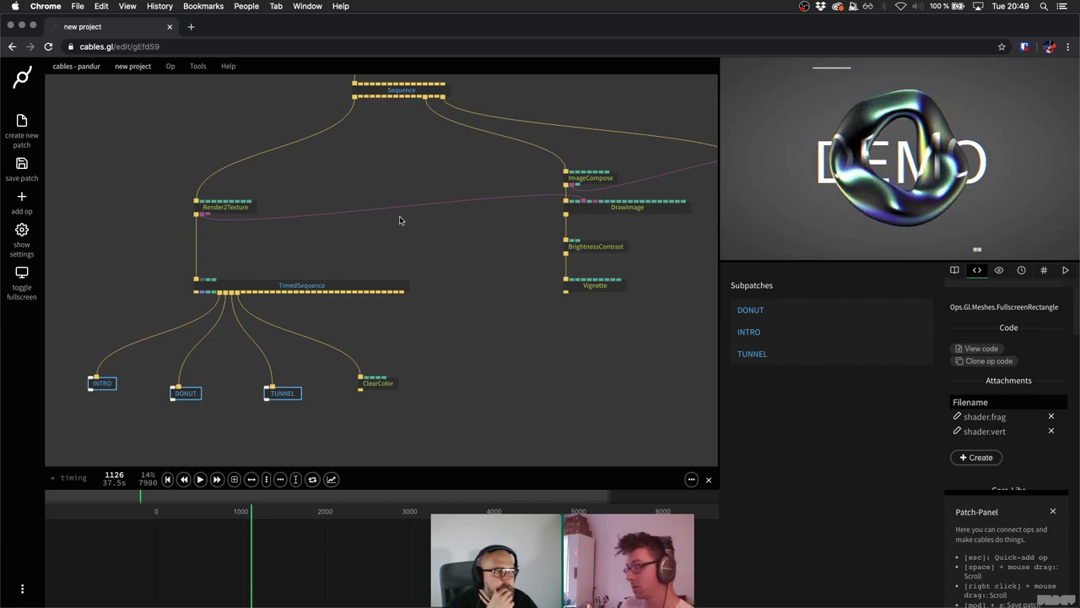
pyautogui.hscroll(3, 400, 220)
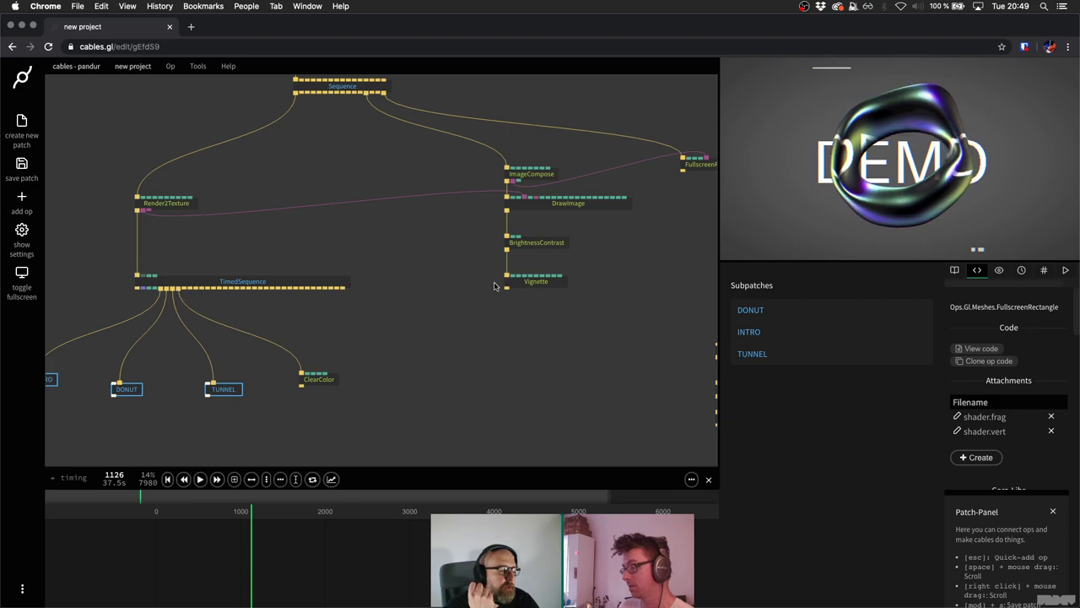
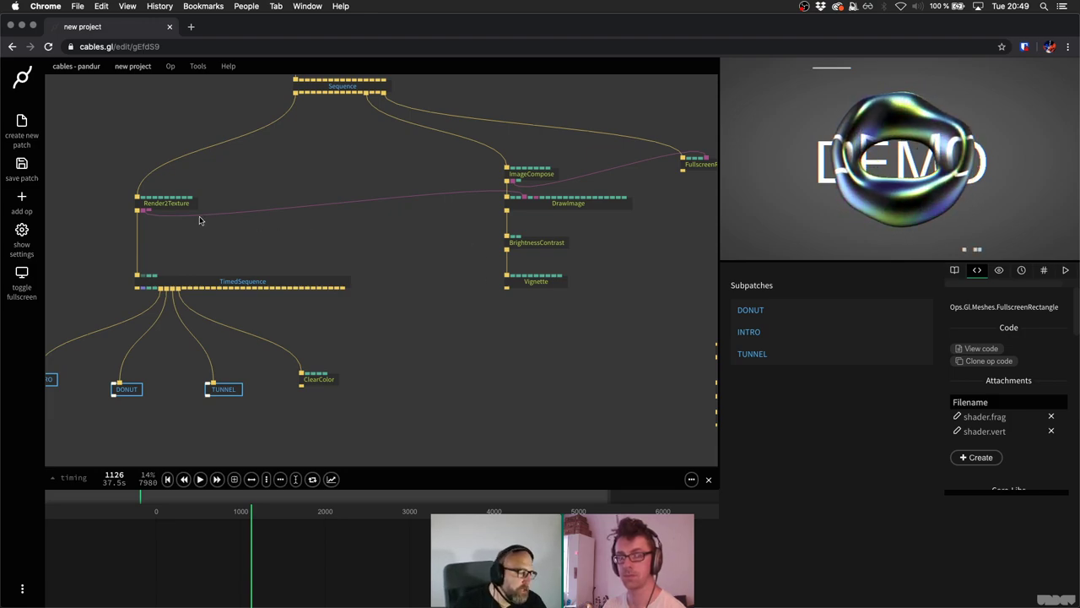
# Add a Color op below Vignette.
pyautogui.moveTo(224, 243); pyautogui.dragTo(269, 231)
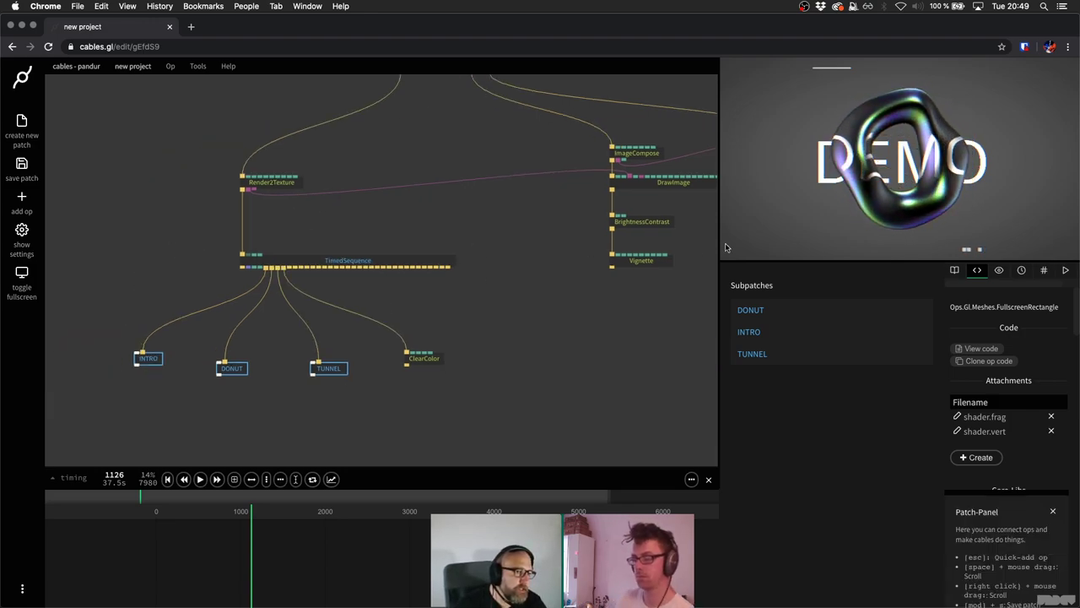
pyautogui.hscroll(3, 588, 279)
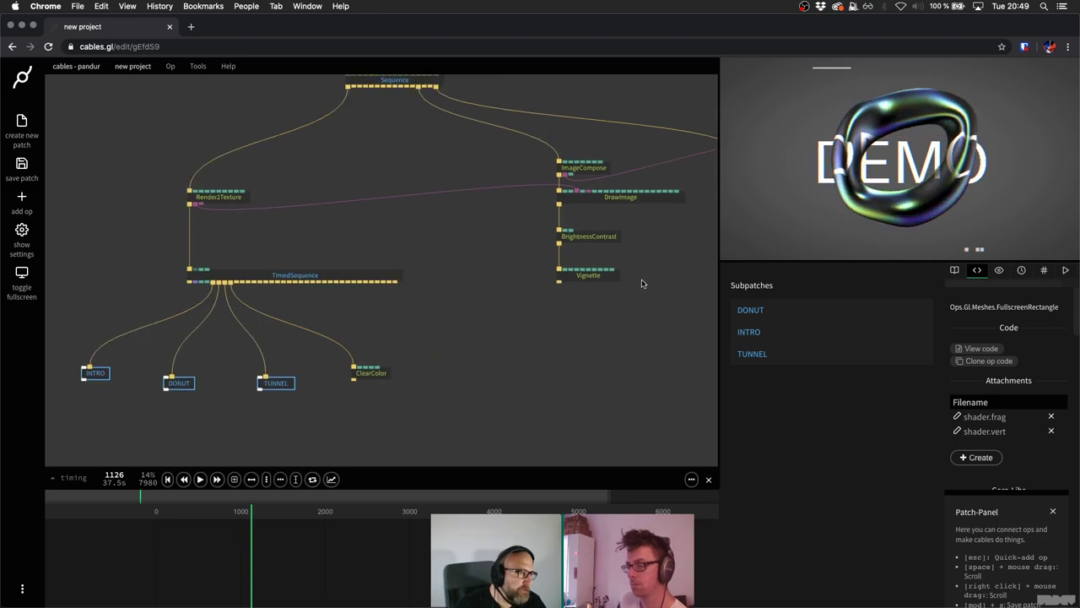
pyautogui.hscroll(3, 641, 282)
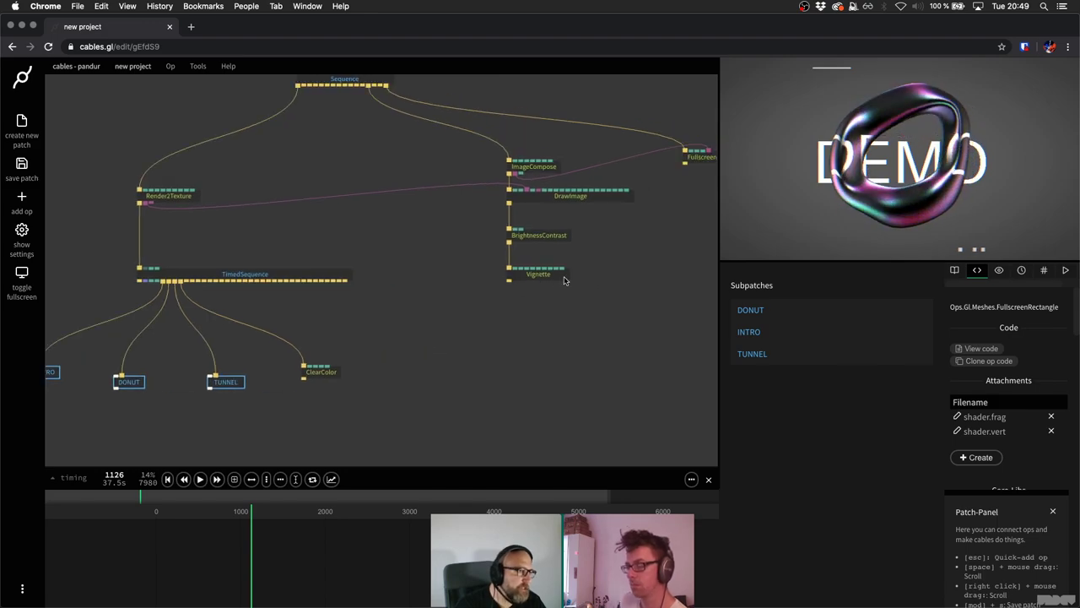
pyautogui.click(496, 307)
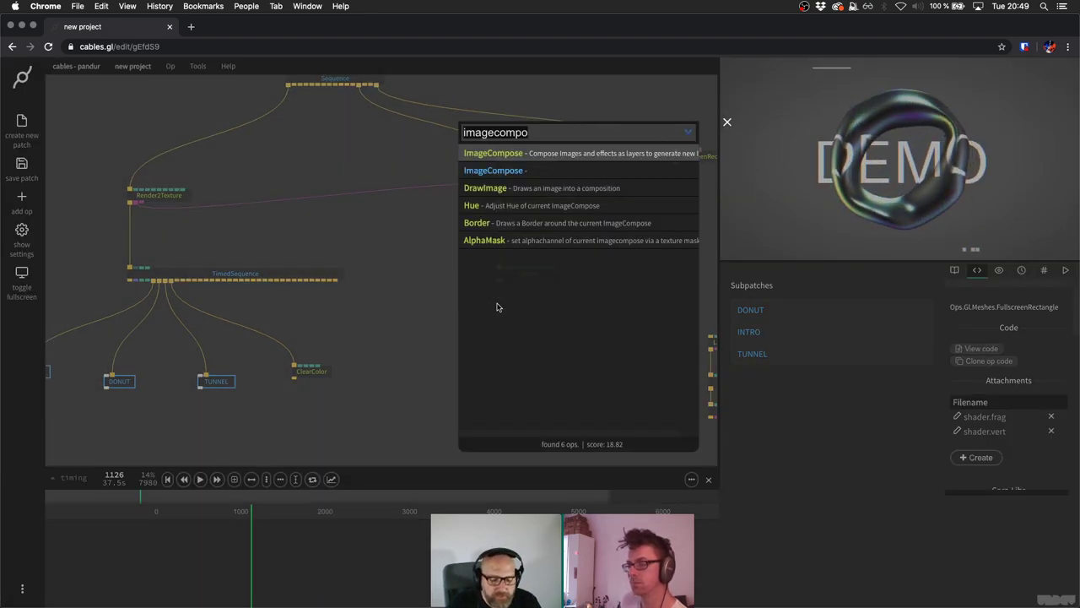
pyautogui.write('color')
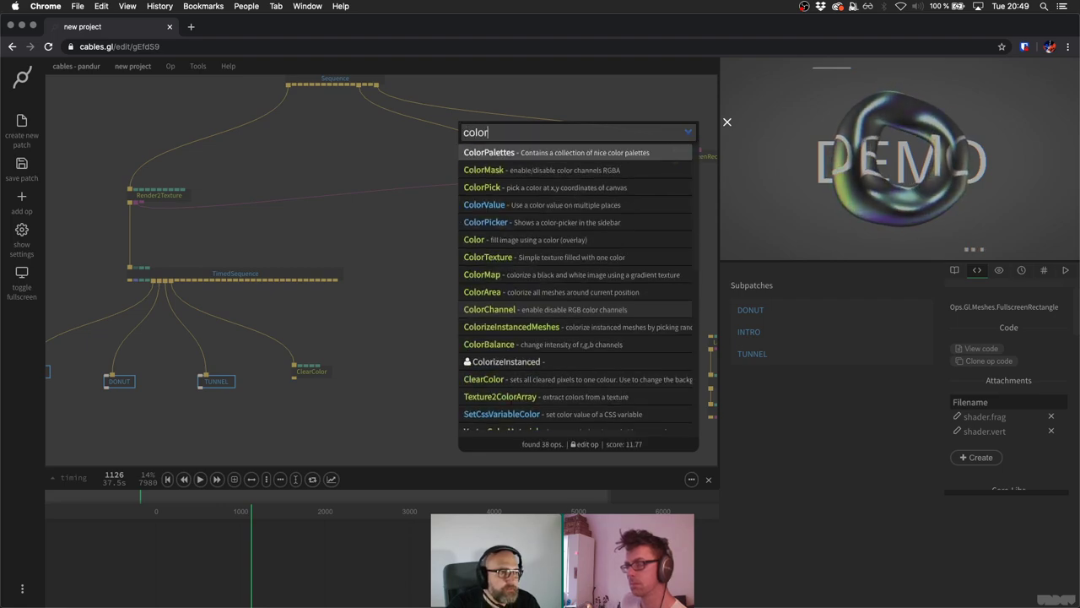
pyautogui.press('Return')
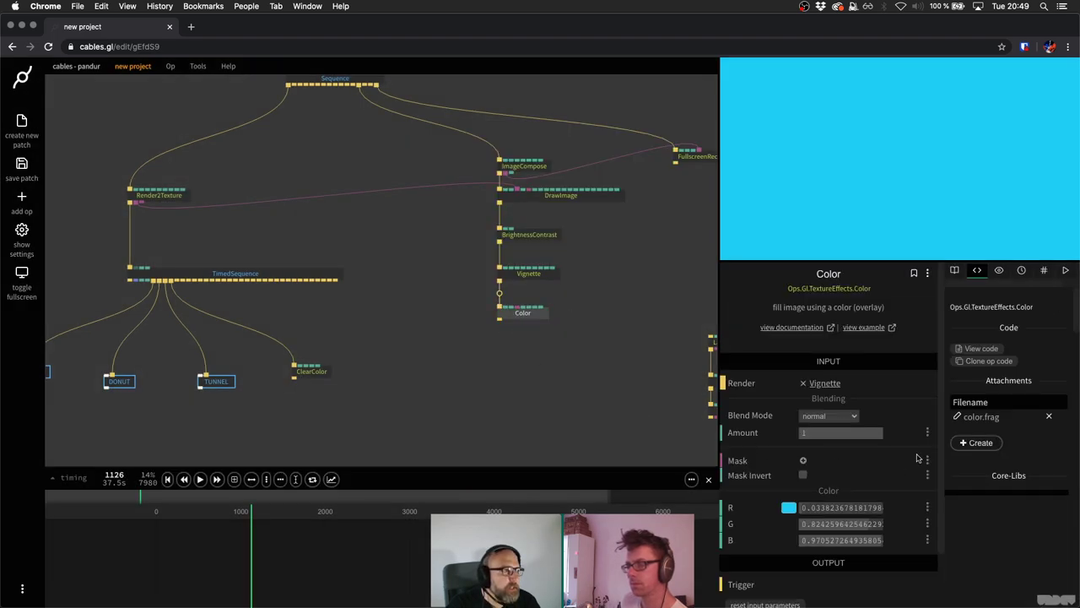
# Try a black Color overlay at Amount 0.713, then delete the Color op.
pyautogui.click(791, 509)
pyautogui.click(778, 495)
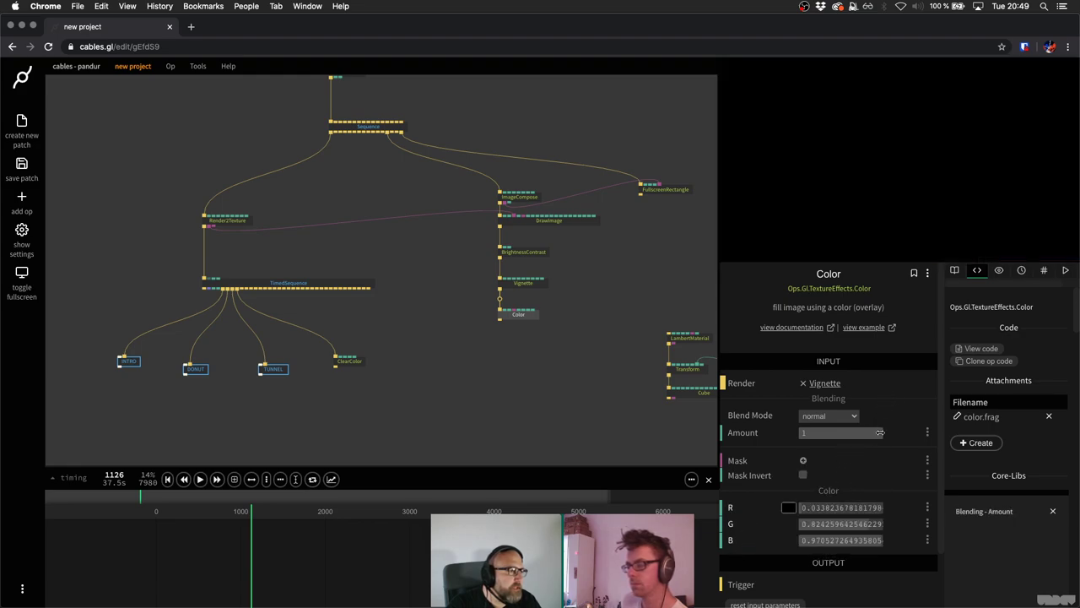
pyautogui.moveTo(876, 432)
pyautogui.mouseDown()
pyautogui.moveTo(801, 432)
pyautogui.moveTo(878, 432)
pyautogui.mouseUp()
pyautogui.click(521, 323)
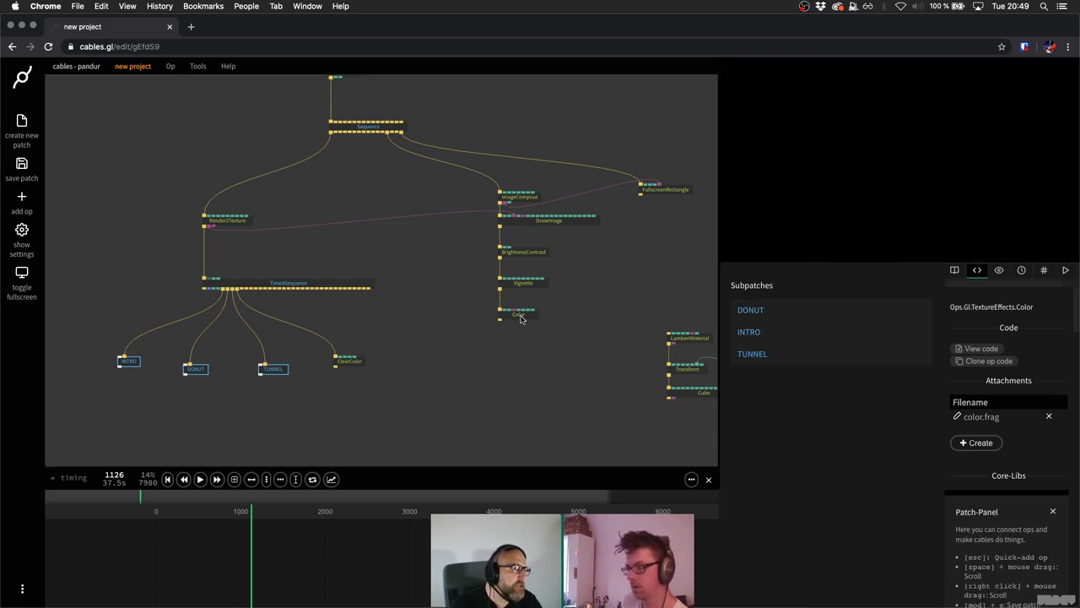
pyautogui.click(519, 314)
pyautogui.press('Delete')
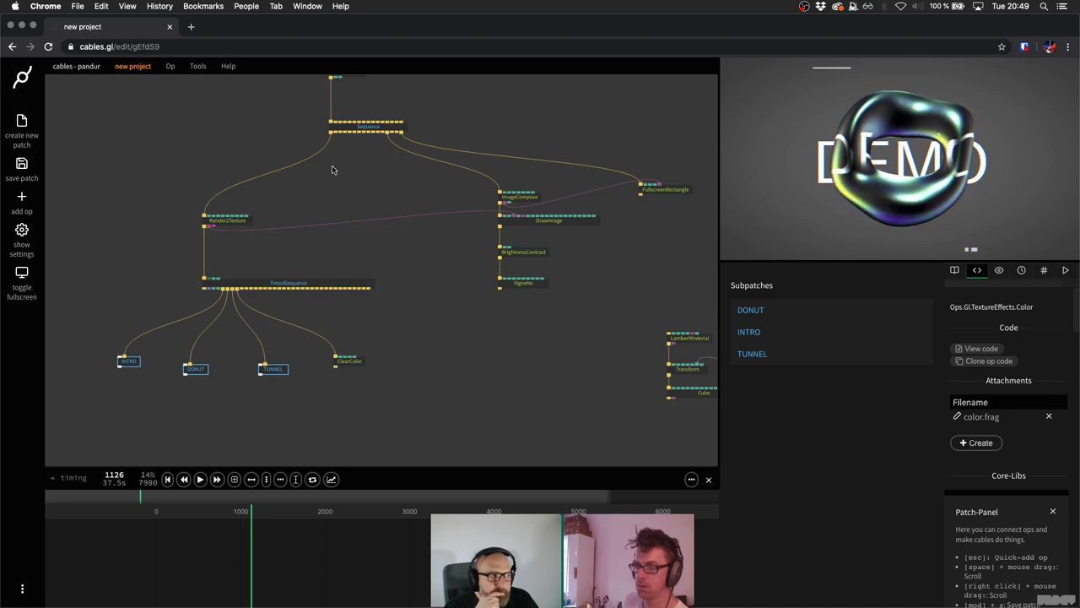
# Add a second ImageCompose op fed by Sequence.
pyautogui.scroll(2, 332, 165)
pyautogui.scroll(2, 347, 157)
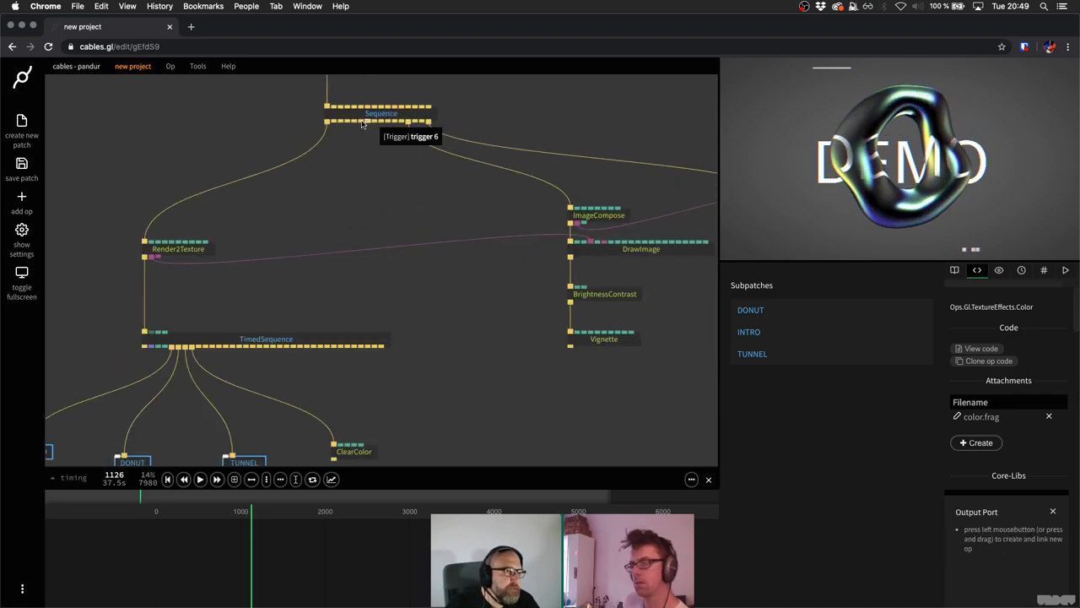
pyautogui.moveTo(361, 124); pyautogui.dragTo(361, 198)
pyautogui.write('image')
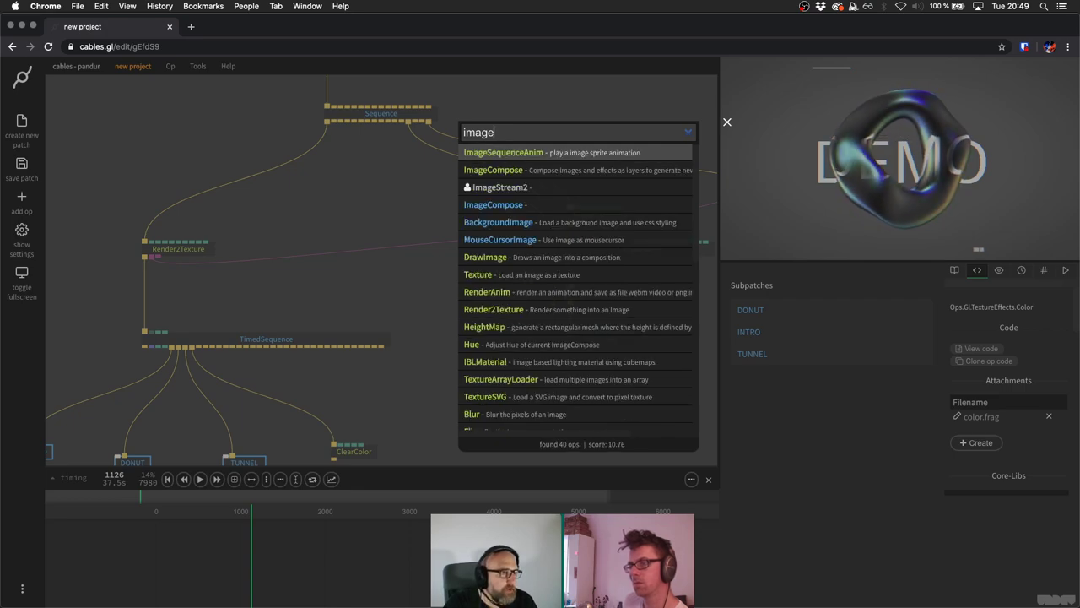
pyautogui.write('com')
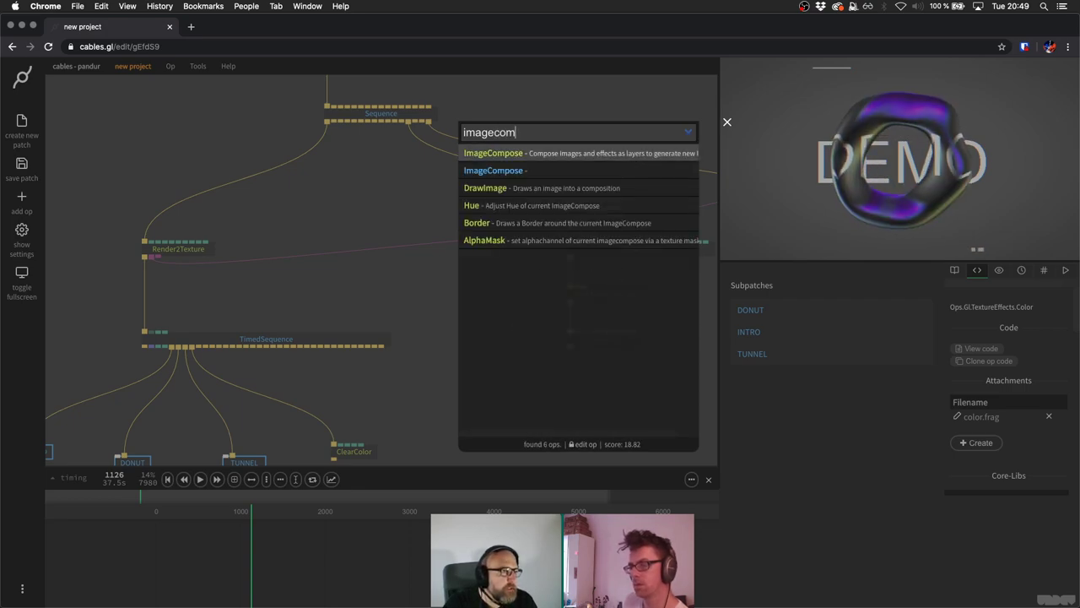
pyautogui.press('Return')
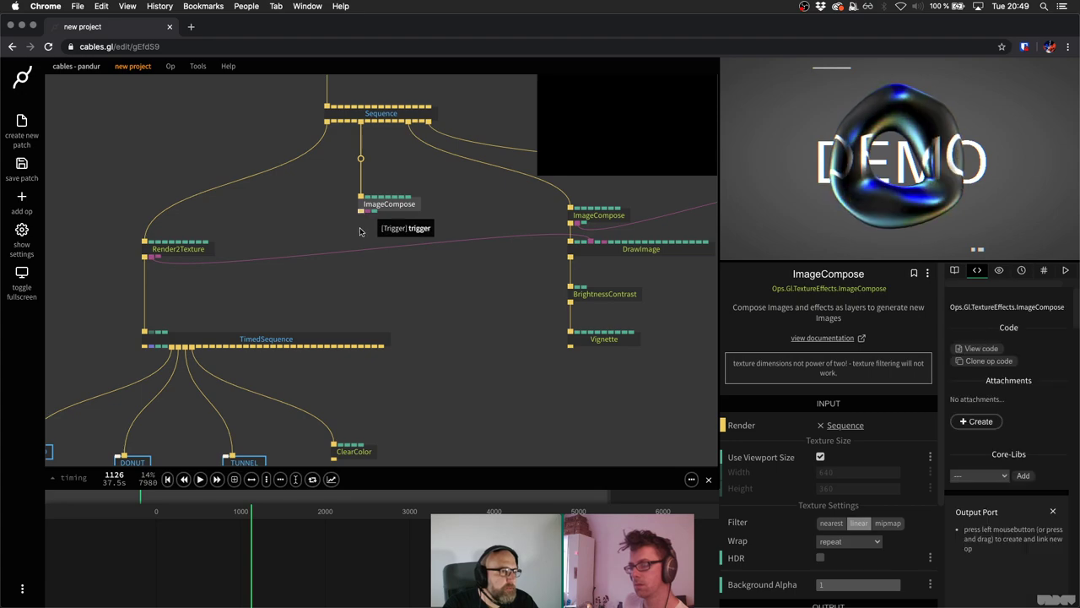
# Add a DrawImage under the new ImageCompose, fed by the Render2Texture image.
pyautogui.click(359, 230)
pyautogui.write('draw')
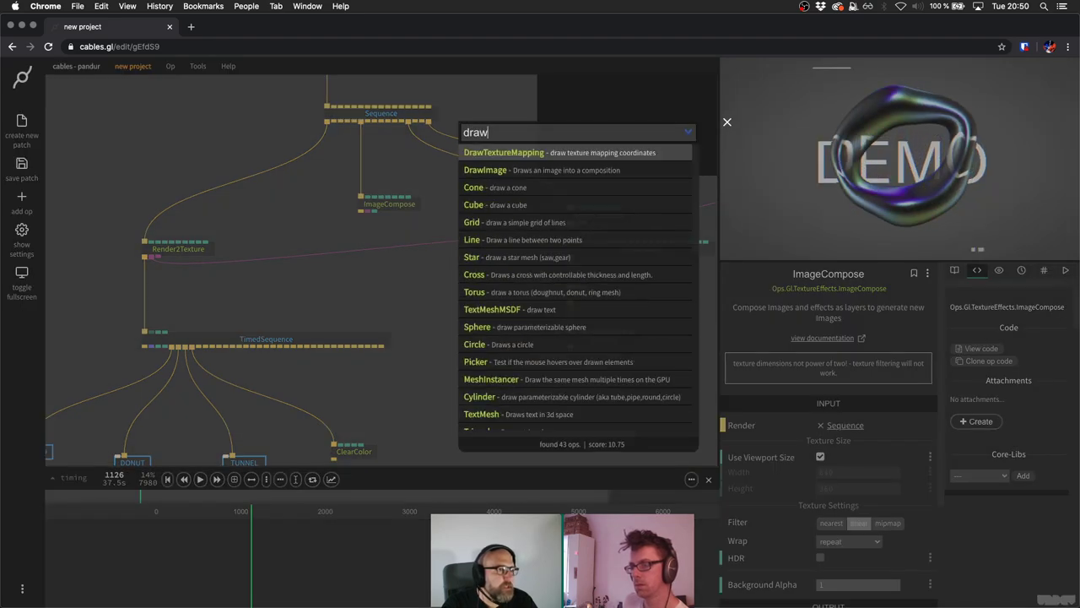
pyautogui.press('Down')
pyautogui.press('Return')
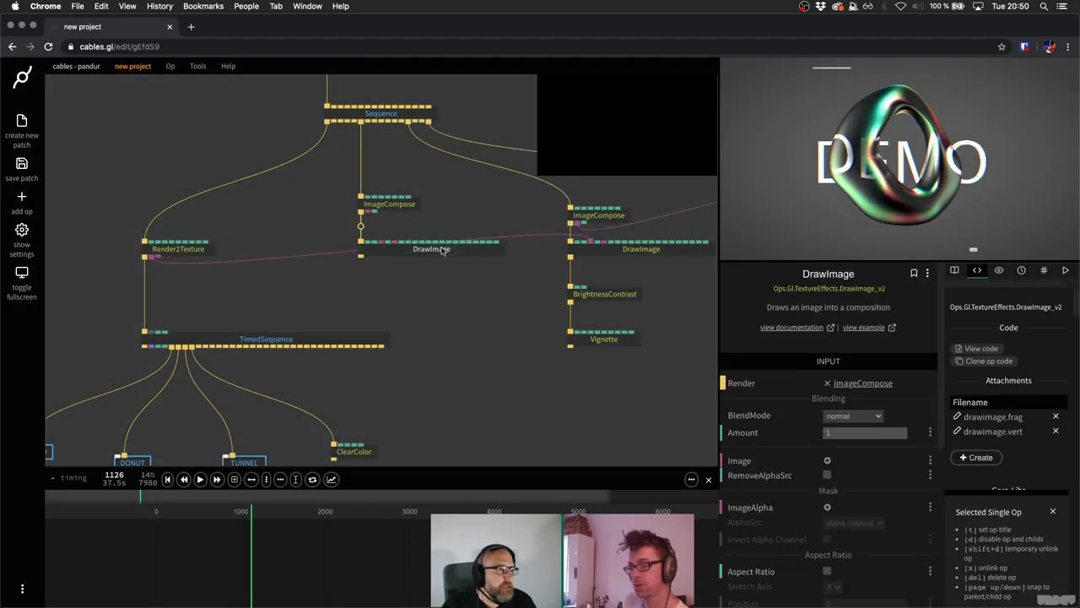
pyautogui.moveTo(591, 243); pyautogui.dragTo(439, 243)
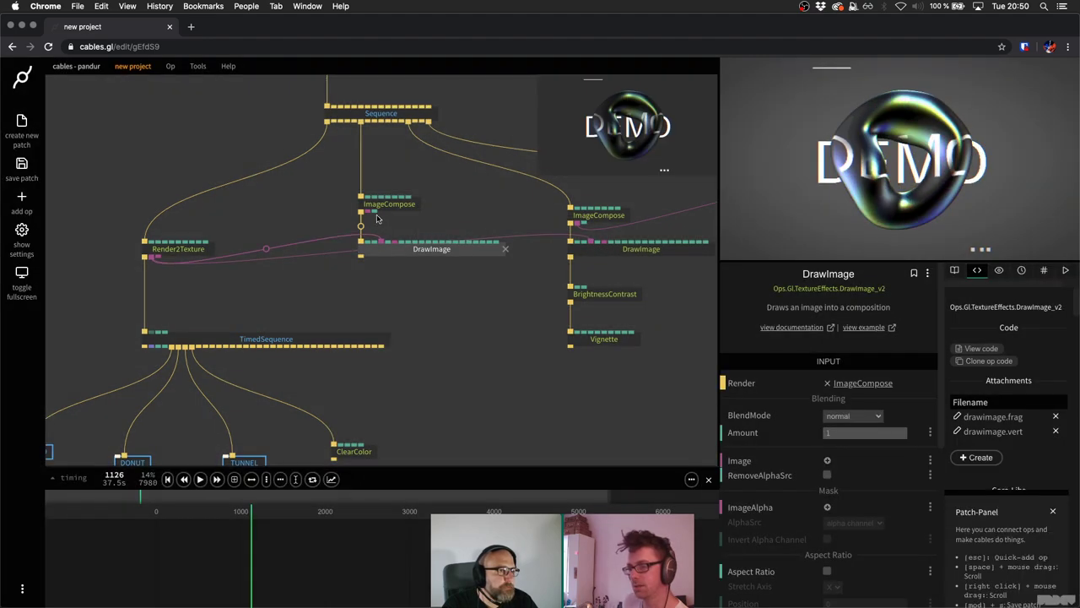
# Move Vignette lower below BrightnessContrast and select the new ImageCompose to preview it.
pyautogui.moveTo(595, 336); pyautogui.dragTo(595, 393)
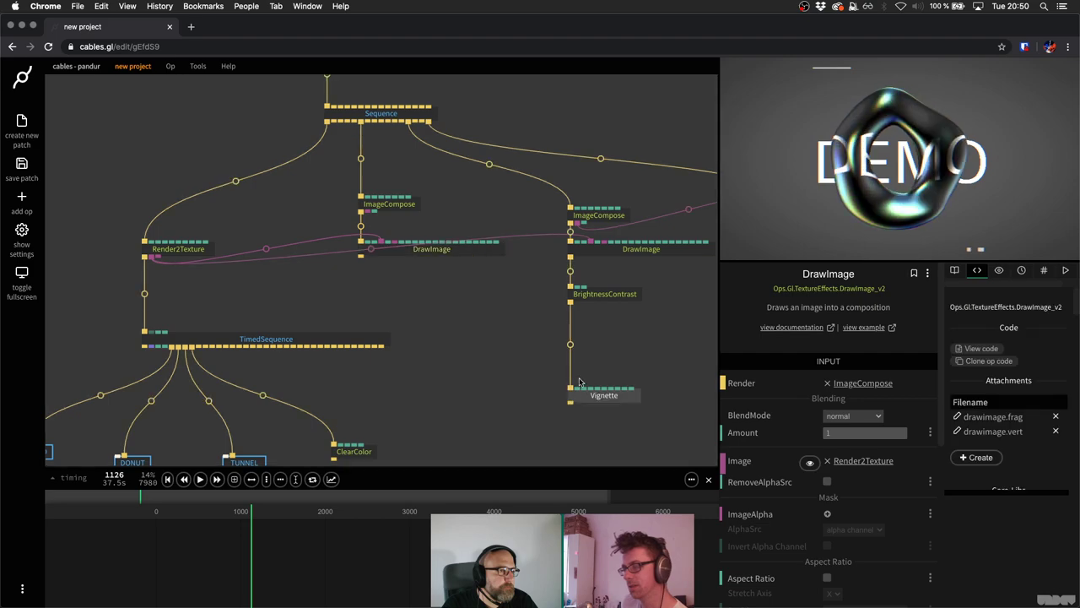
pyautogui.click(570, 346)
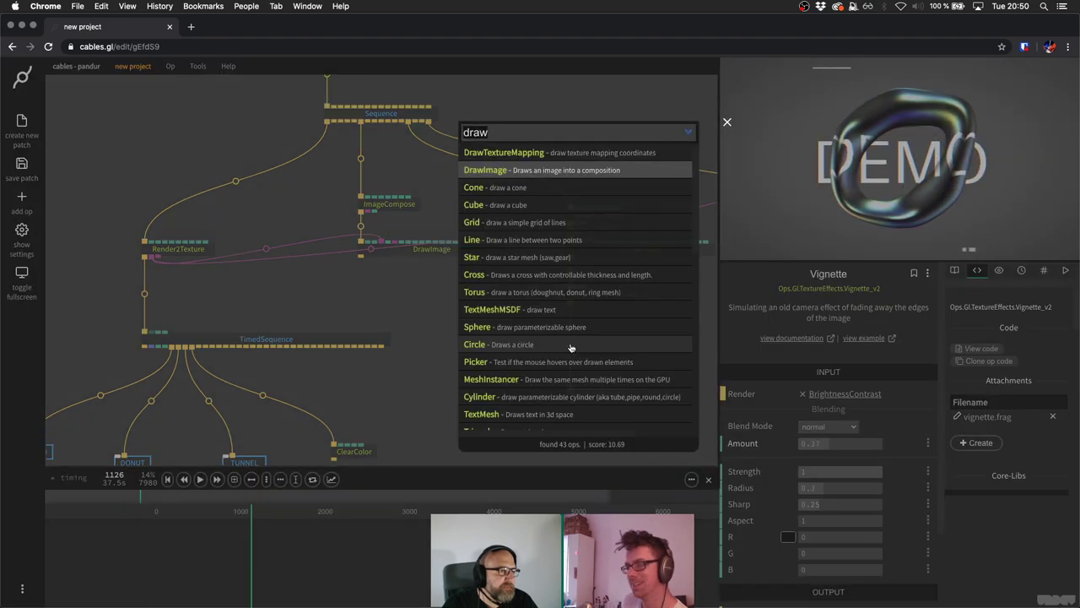
pyautogui.write('dra')
pyautogui.press('Escape')
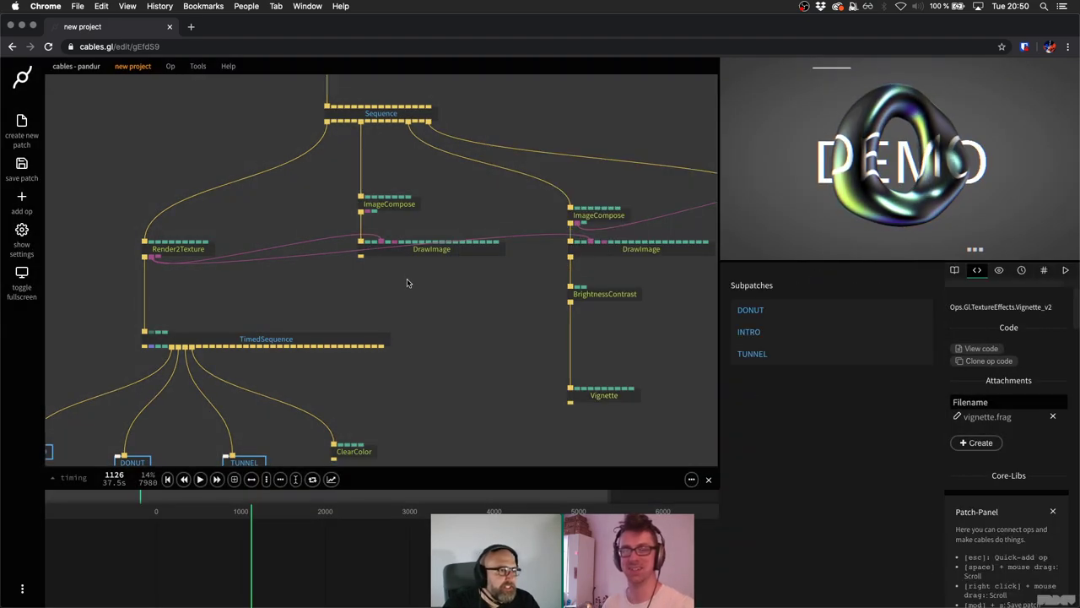
pyautogui.click(380, 207)
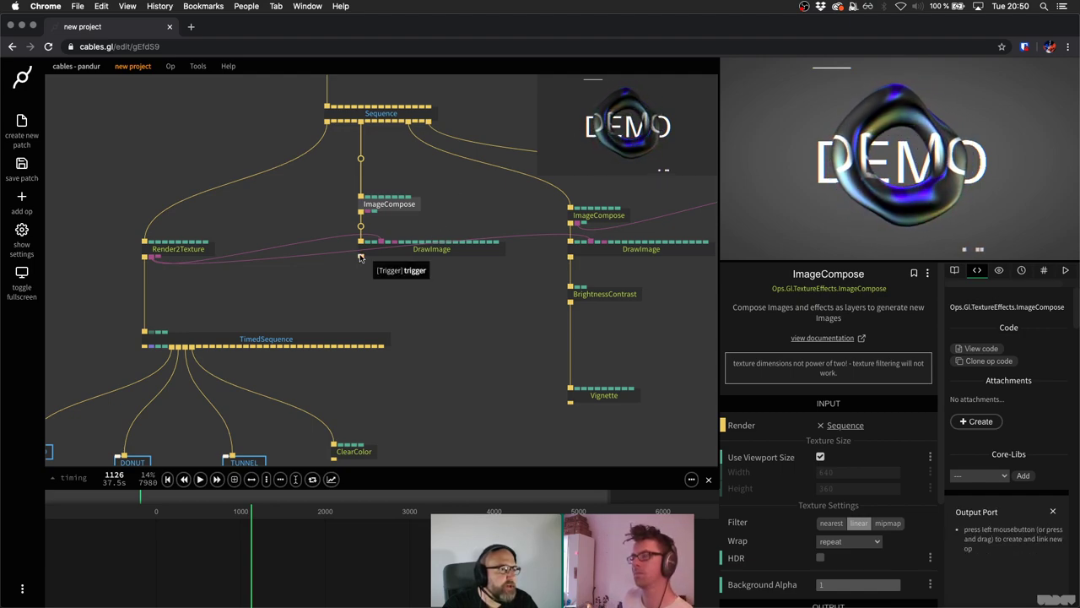
# Add a Blur op below the new DrawImage.
pyautogui.click(362, 280)
pyautogui.write('blur')
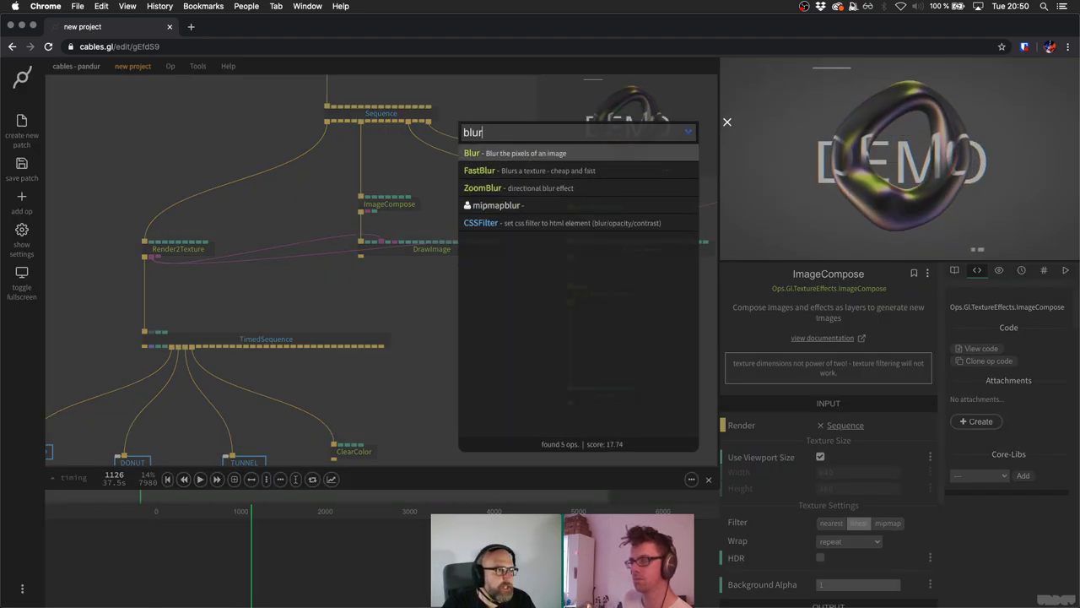
pyautogui.press('Return')
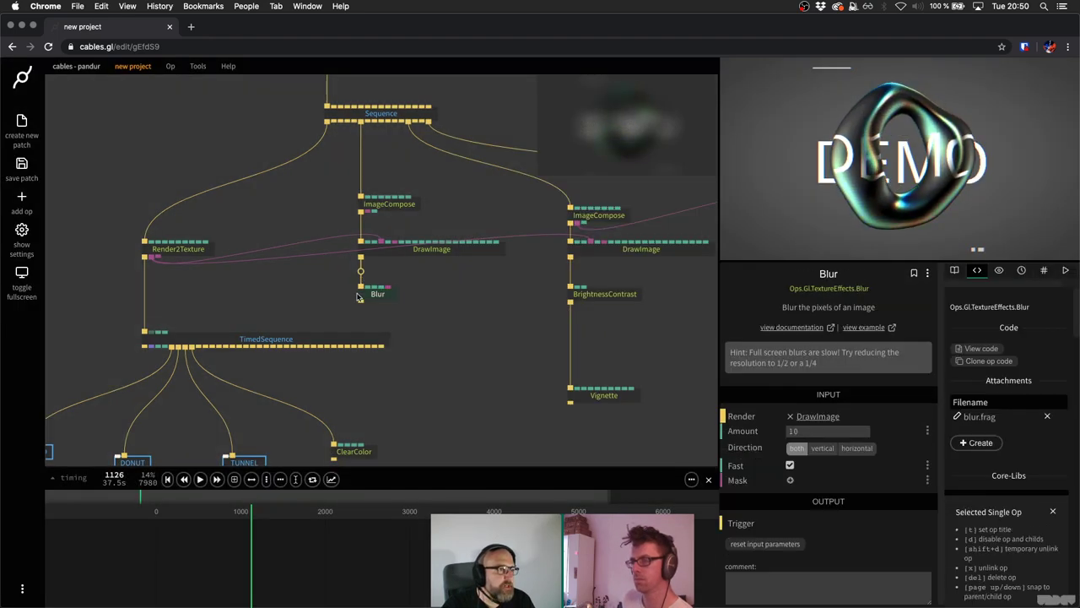
pyautogui.moveTo(374, 298); pyautogui.dragTo(374, 321)
# Insert a LumaKey op above Blur and detach Blur from it.
pyautogui.click(361, 284)
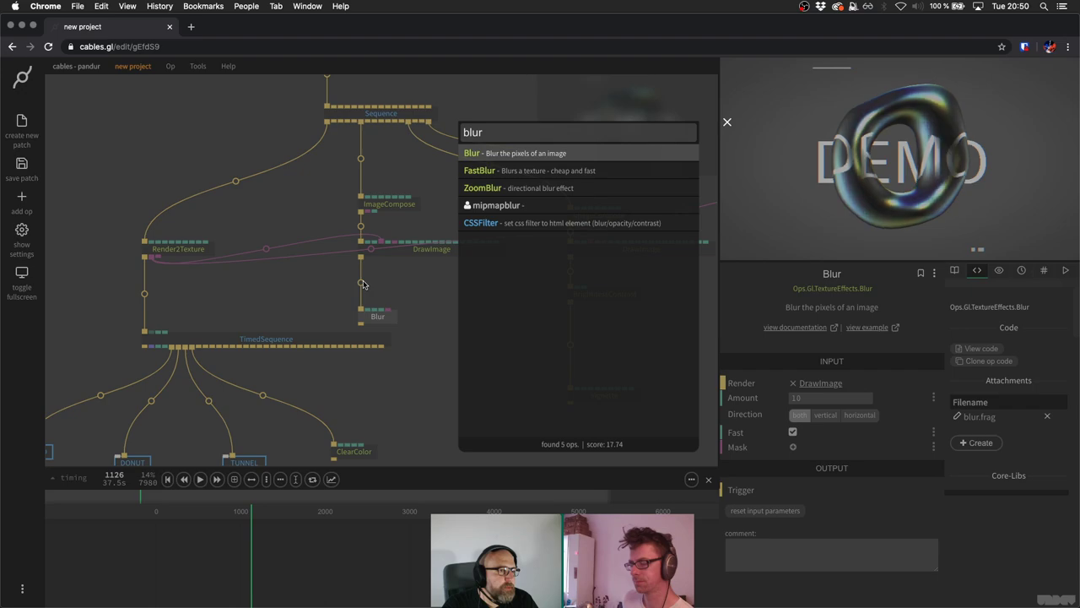
pyautogui.write('key')
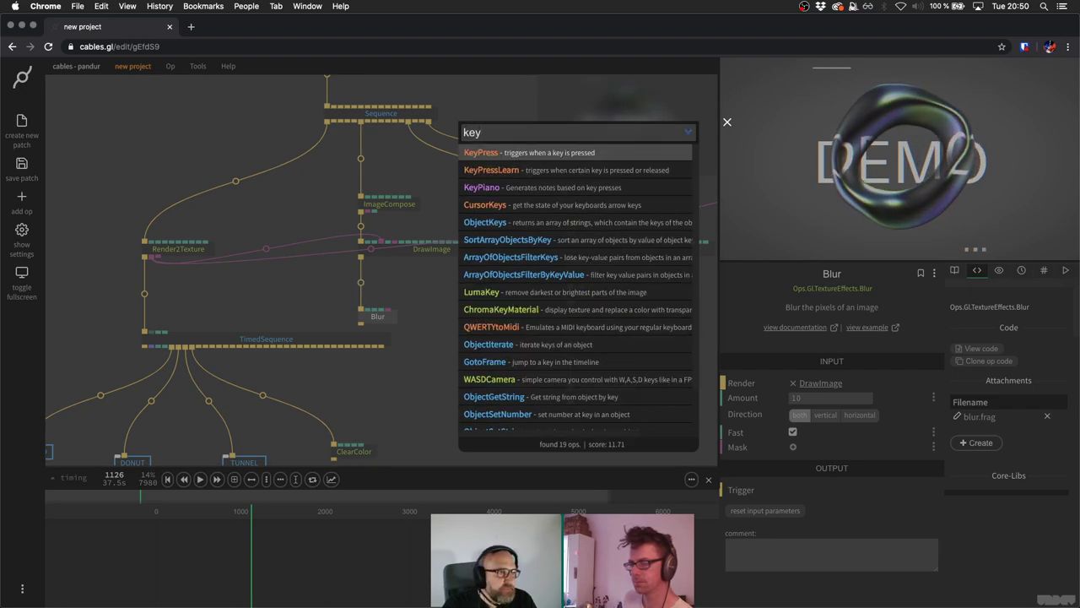
pyautogui.press('BackSpace')
pyautogui.press('BackSpace')
pyautogui.press('BackSpace')
pyautogui.write('luma')
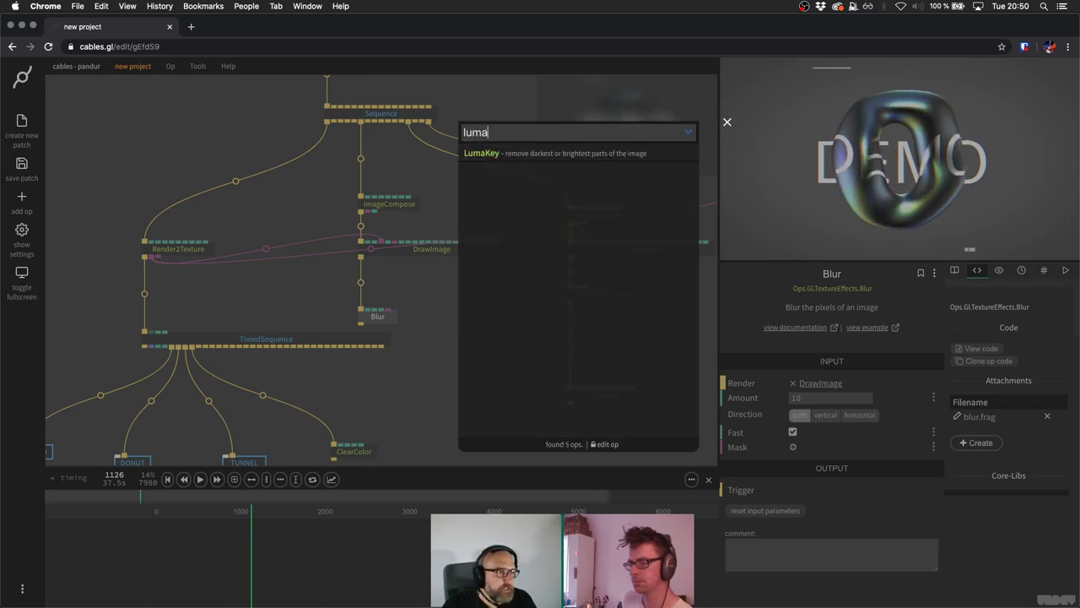
pyautogui.press('Return')
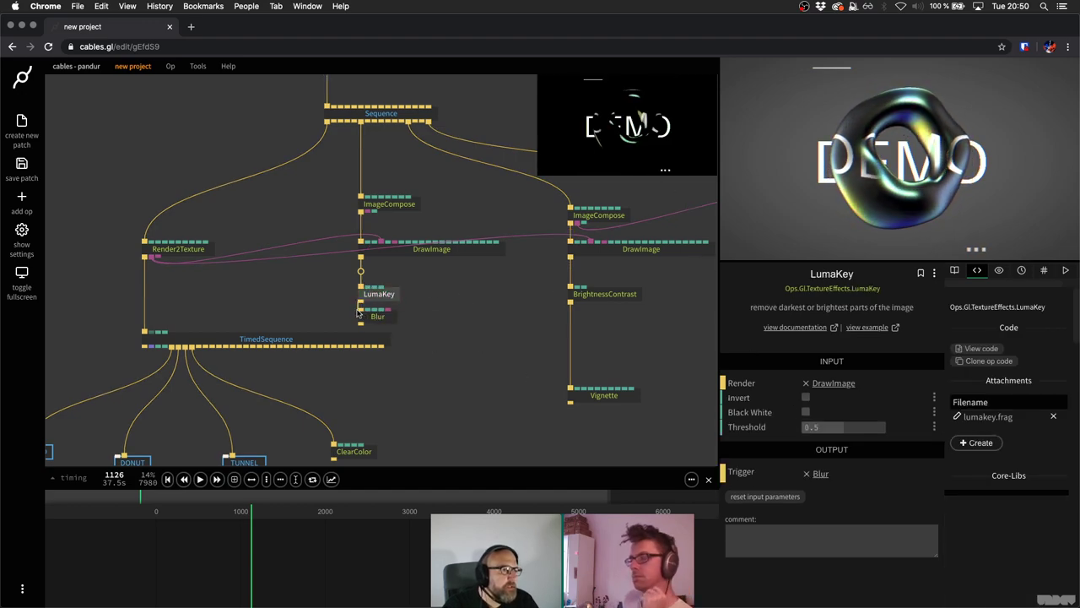
pyautogui.moveTo(377, 316); pyautogui.dragTo(417, 330)
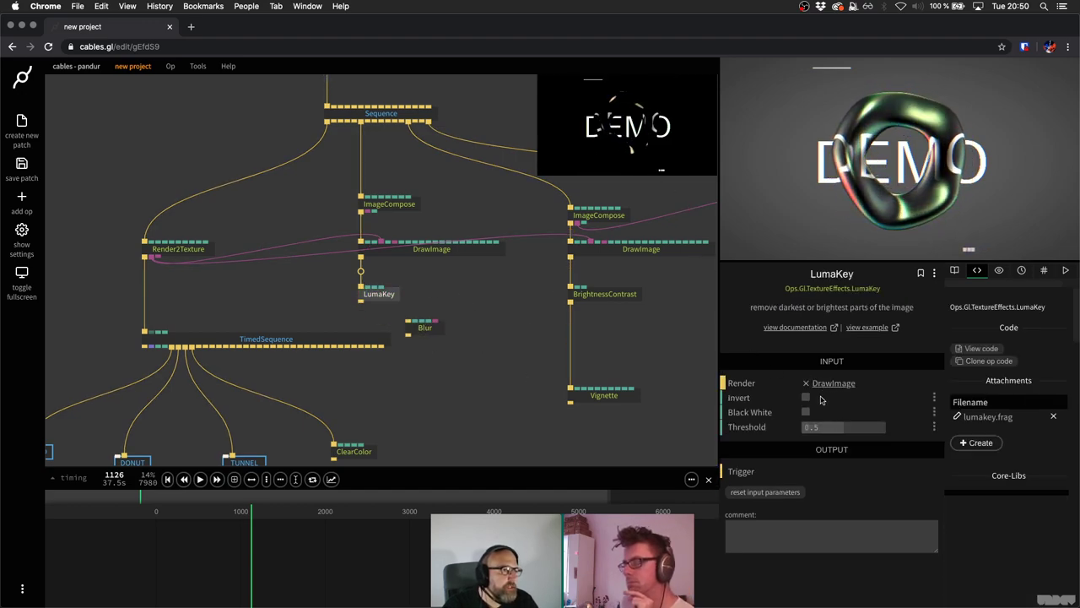
# Set LumaKey's Threshold to about 0.28.
pyautogui.click(843, 426)
pyautogui.write('0')
pyautogui.press('Return')
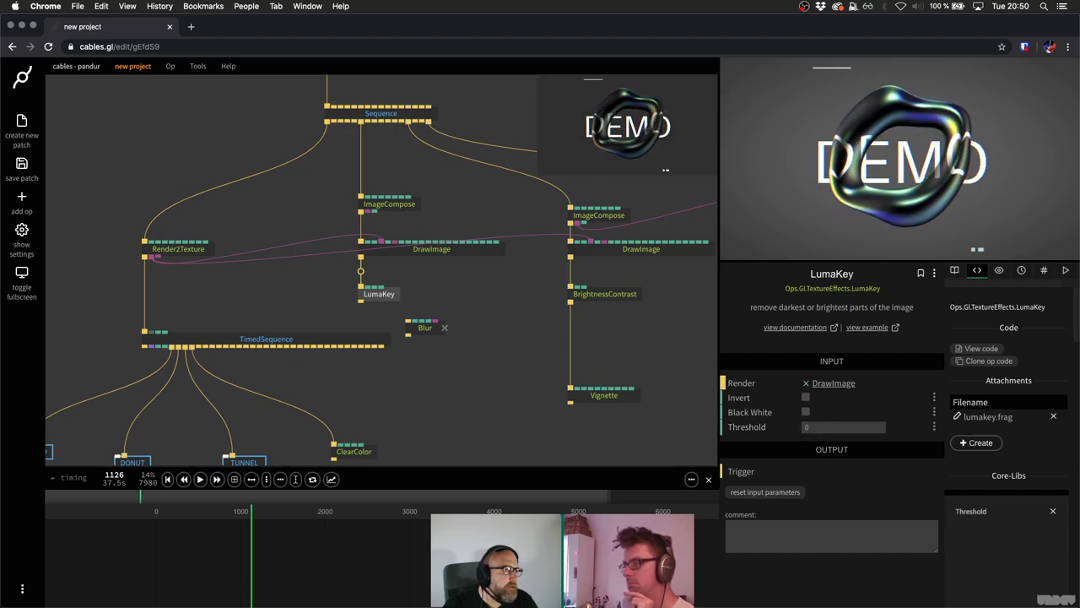
pyautogui.moveTo(843, 426); pyautogui.dragTo(843, 426)
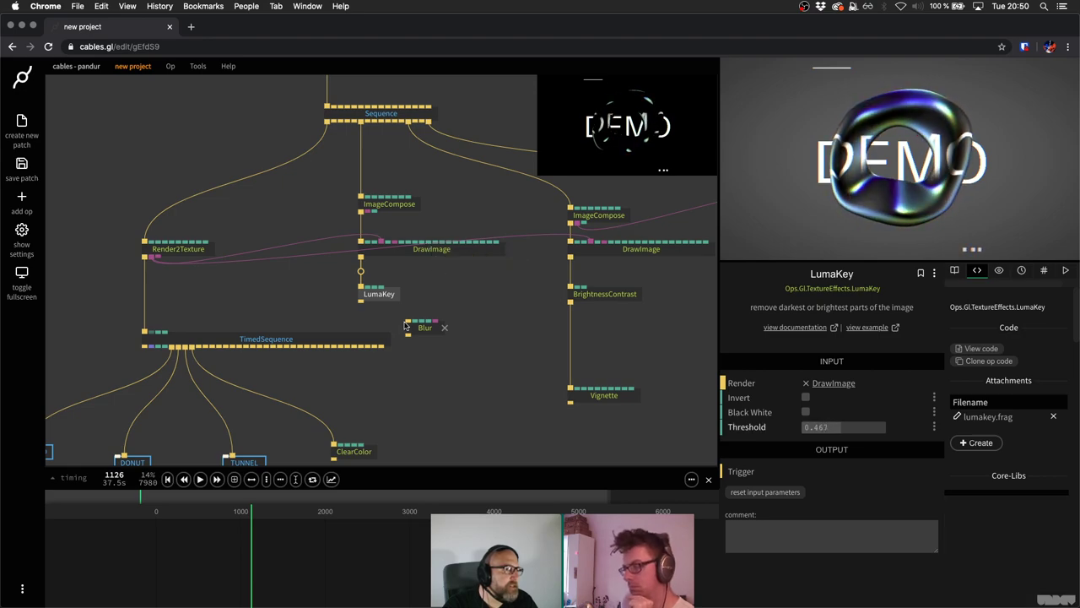
# Delete Blur and move LumaKey up directly under DrawImage.
pyautogui.click(415, 333)
pyautogui.press('Delete')
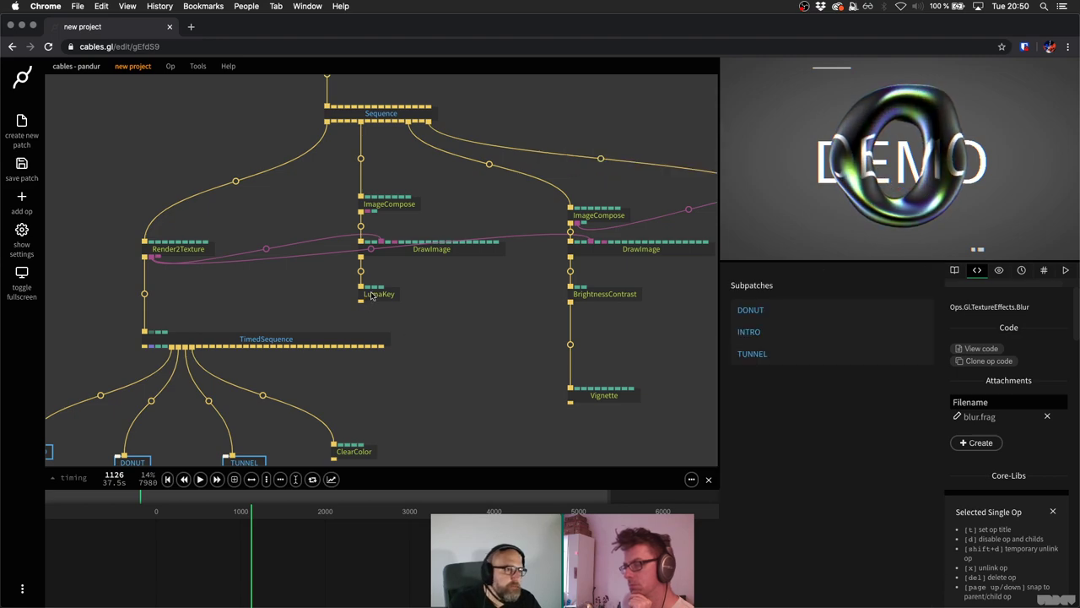
pyautogui.moveTo(371, 295); pyautogui.dragTo(371, 275)
pyautogui.click(401, 207)
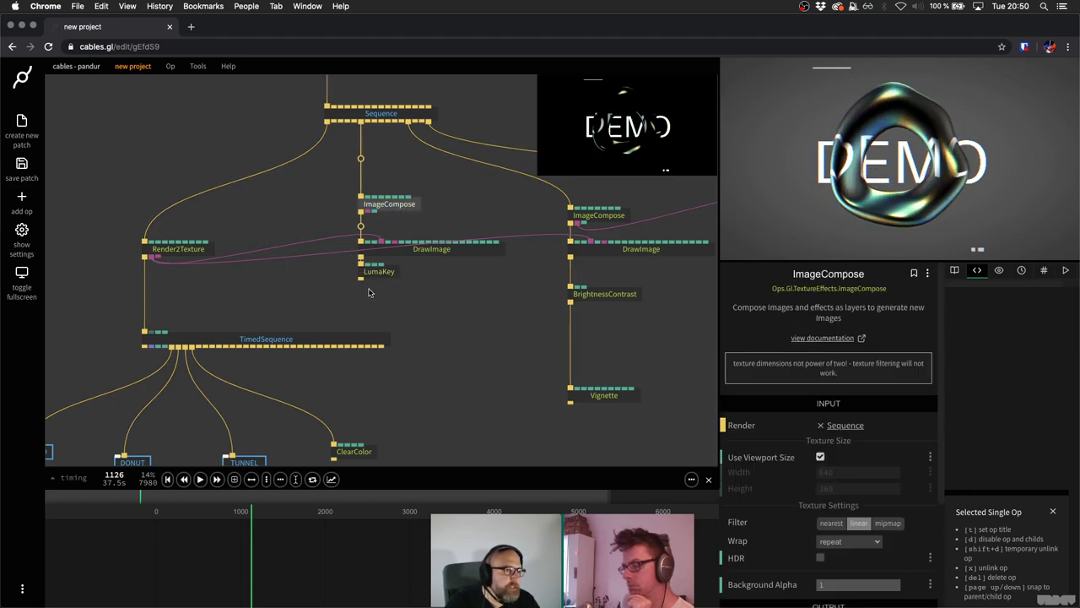
# Add a FastBlur after LumaKey with a blur Amount of 2.
pyautogui.click(360, 293)
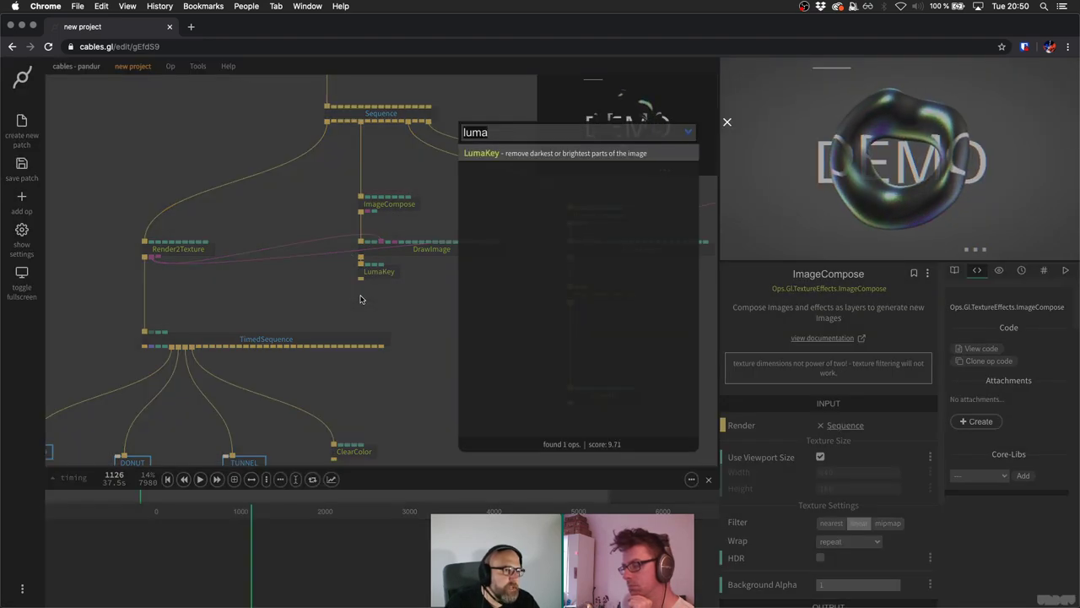
pyautogui.press('BackSpace')
pyautogui.write('fastb')
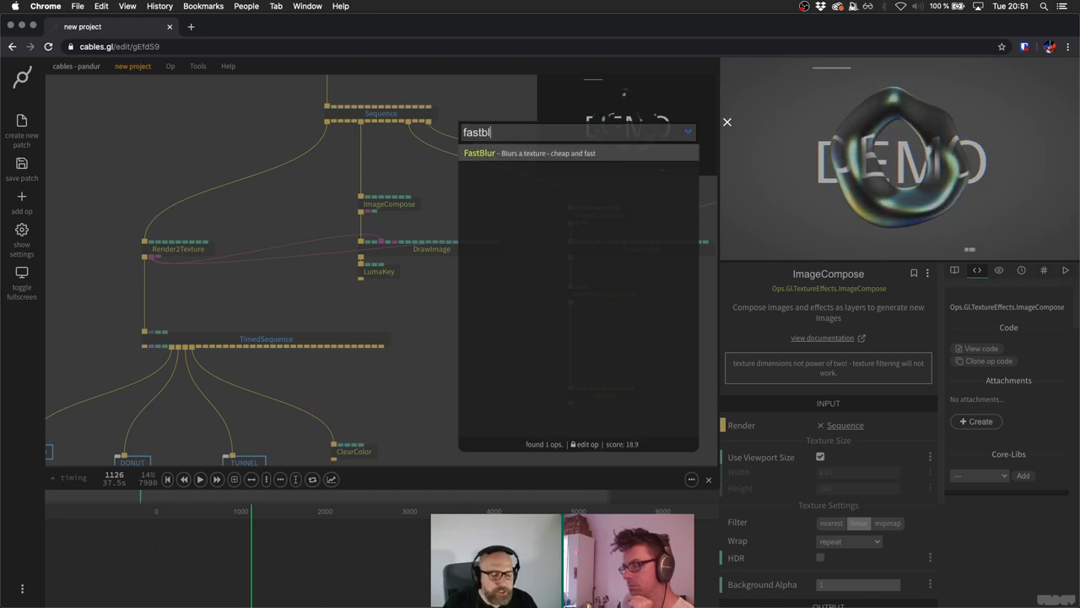
pyautogui.write('l')
pyautogui.press('Return')
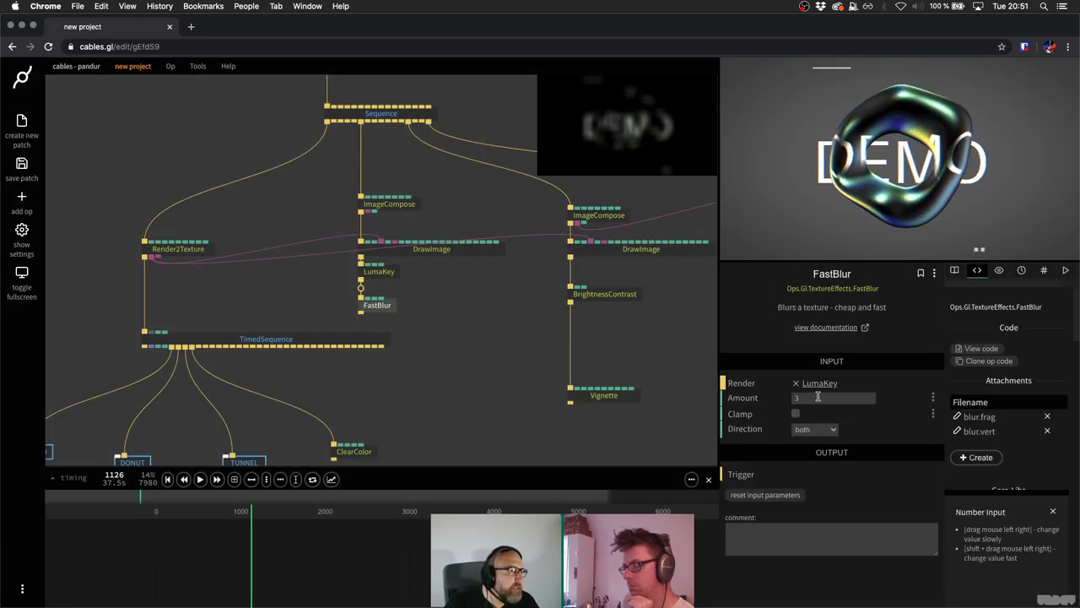
pyautogui.click(818, 396)
pyautogui.write('1')
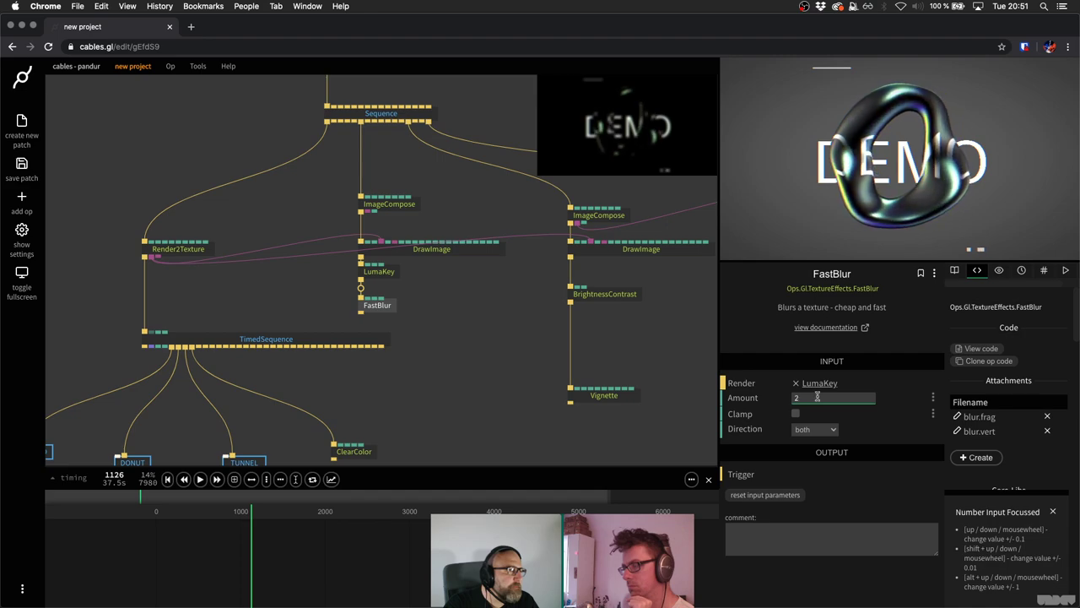
pyautogui.press('BackSpace')
pyautogui.write('3')
# Compare the blurred ImageCompose texture with the FastBlur settings, then select BrightnessContrast.
pyautogui.click(400, 206)
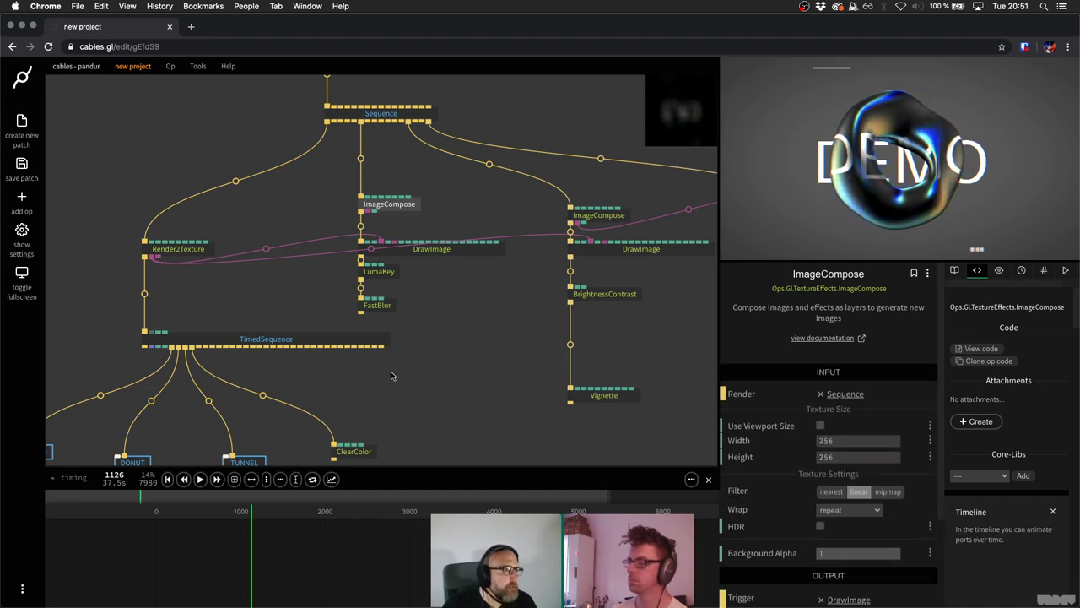
pyautogui.click(378, 304)
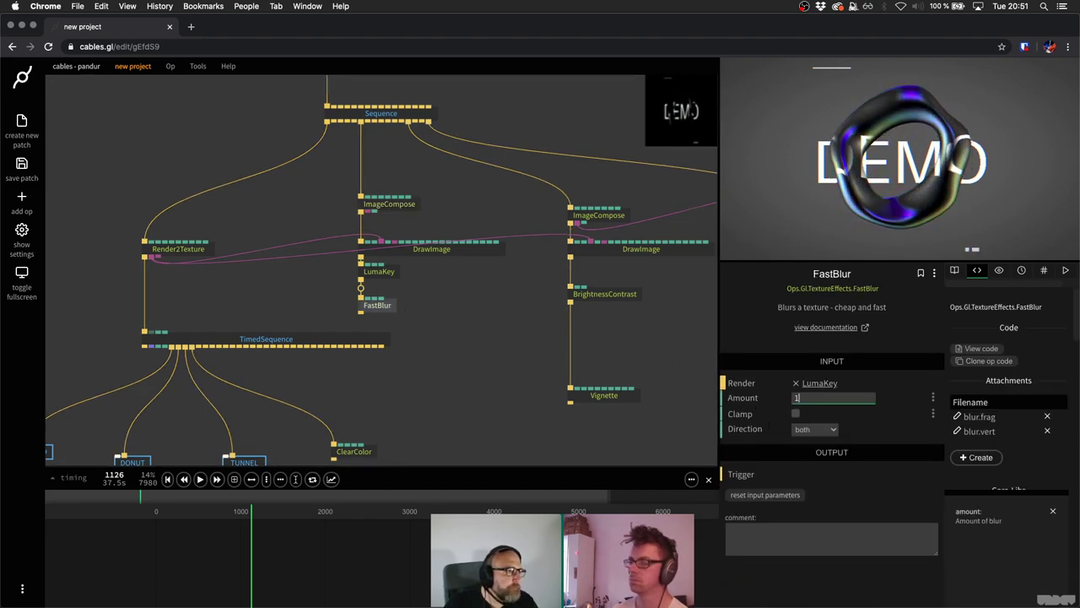
pyautogui.click(567, 333)
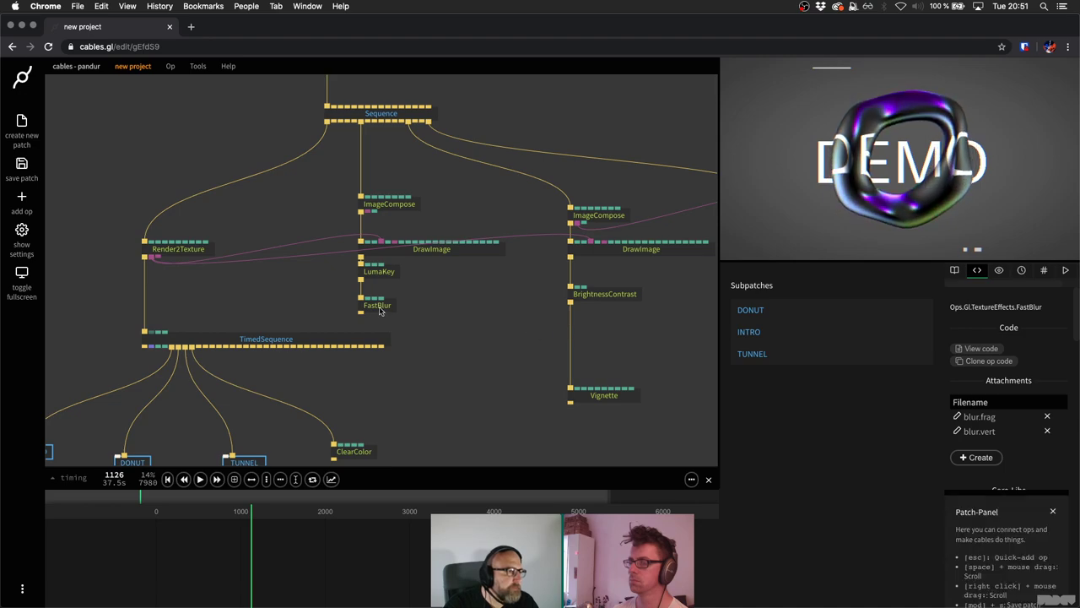
pyautogui.click(377, 304)
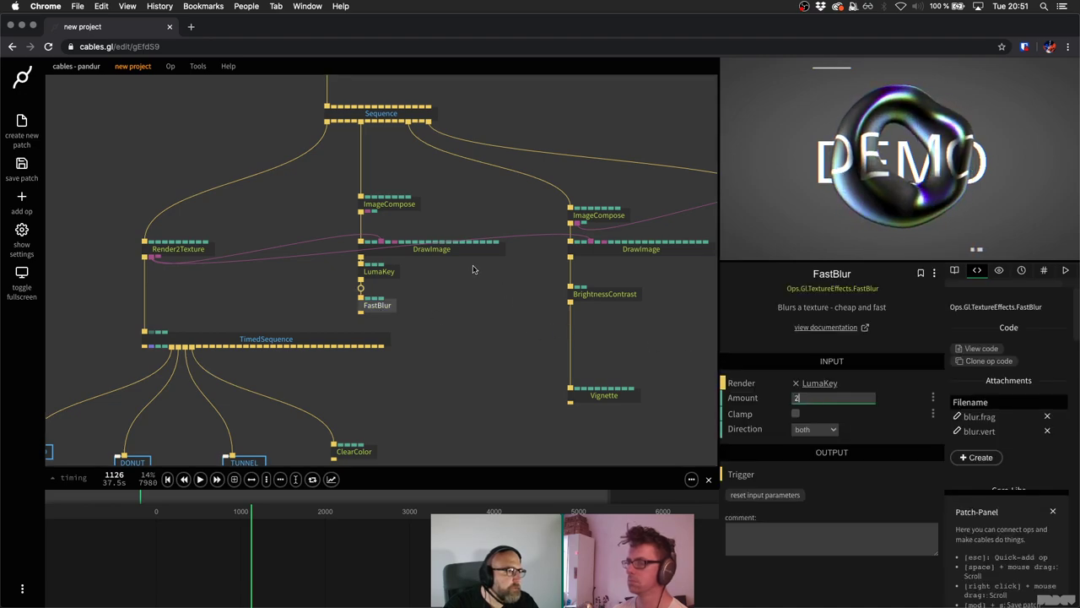
pyautogui.click(402, 207)
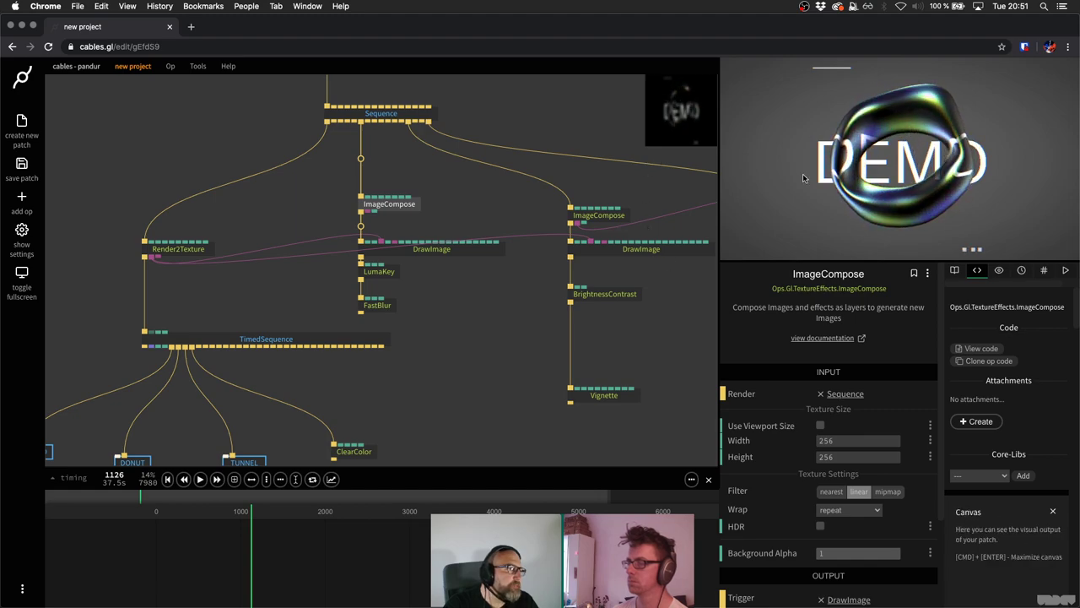
pyautogui.click(606, 296)
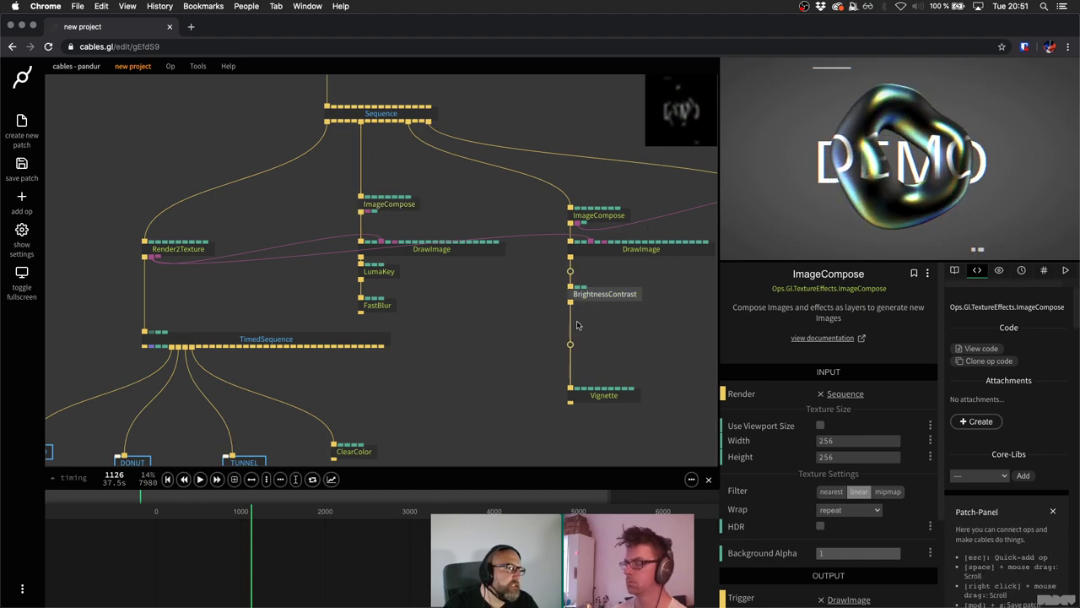
# Insert a DrawImage between BrightnessContrast and Vignette, fed by ImageCompose, with screen blend mode.
pyautogui.click(571, 346)
pyautogui.write('draw')
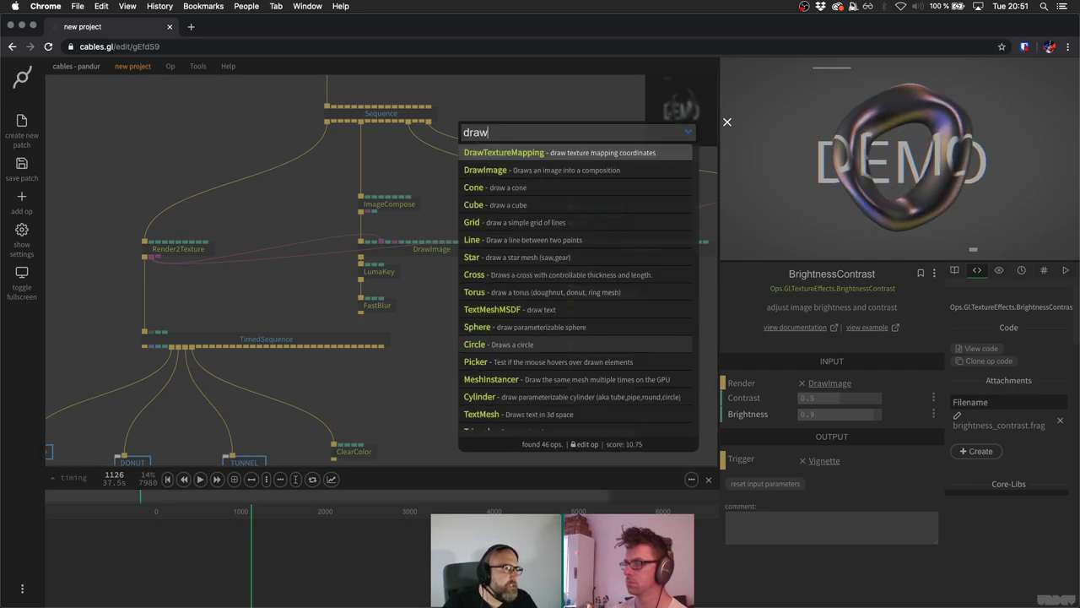
pyautogui.press('Down')
pyautogui.press('Return')
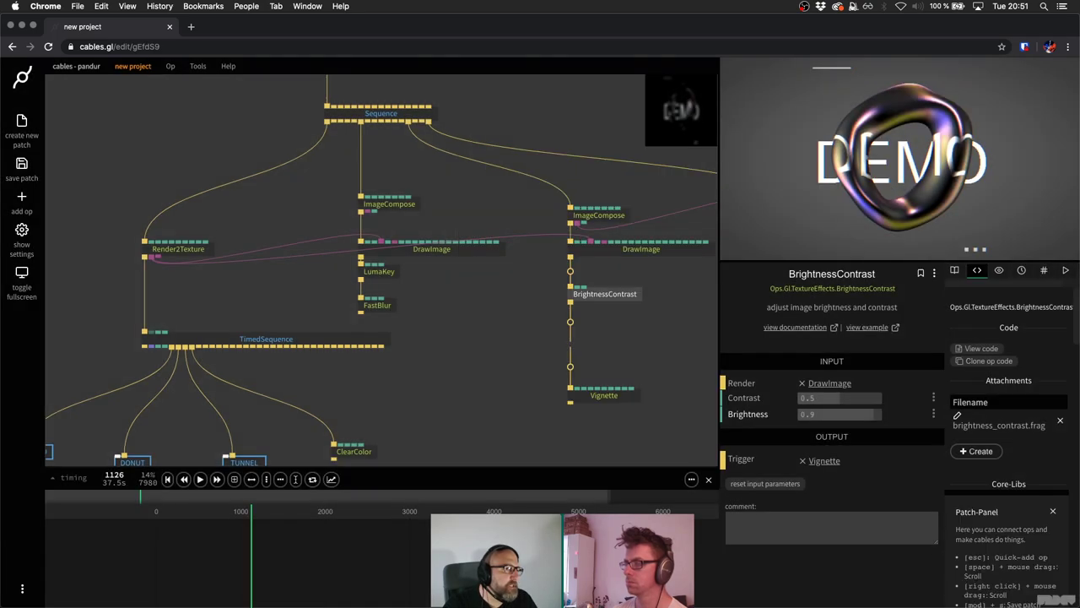
pyautogui.scroll(-3, 601, 341)
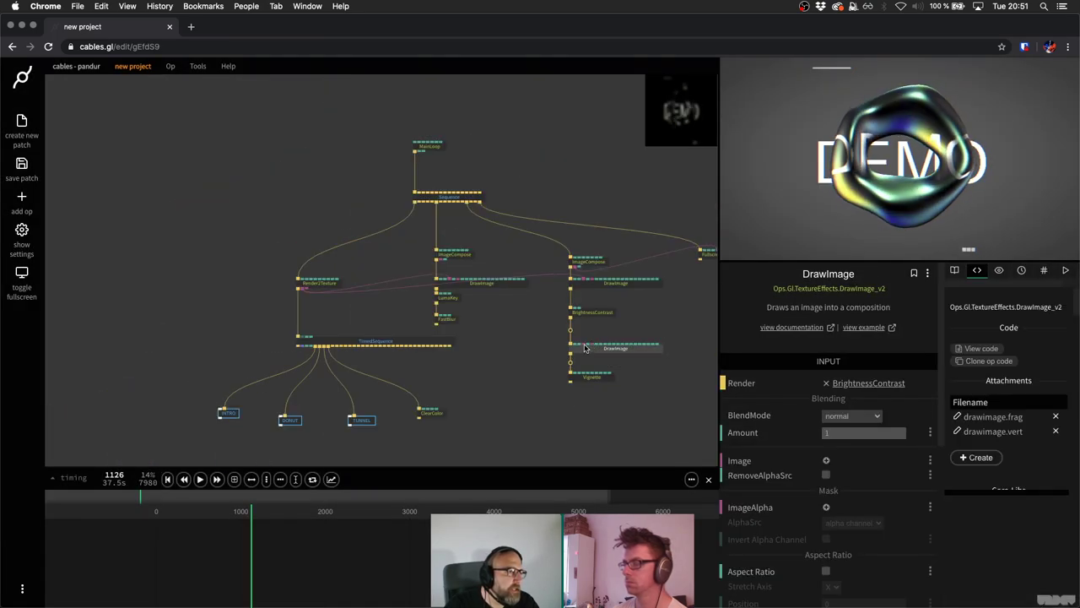
pyautogui.press('Escape')
pyautogui.press('Escape')
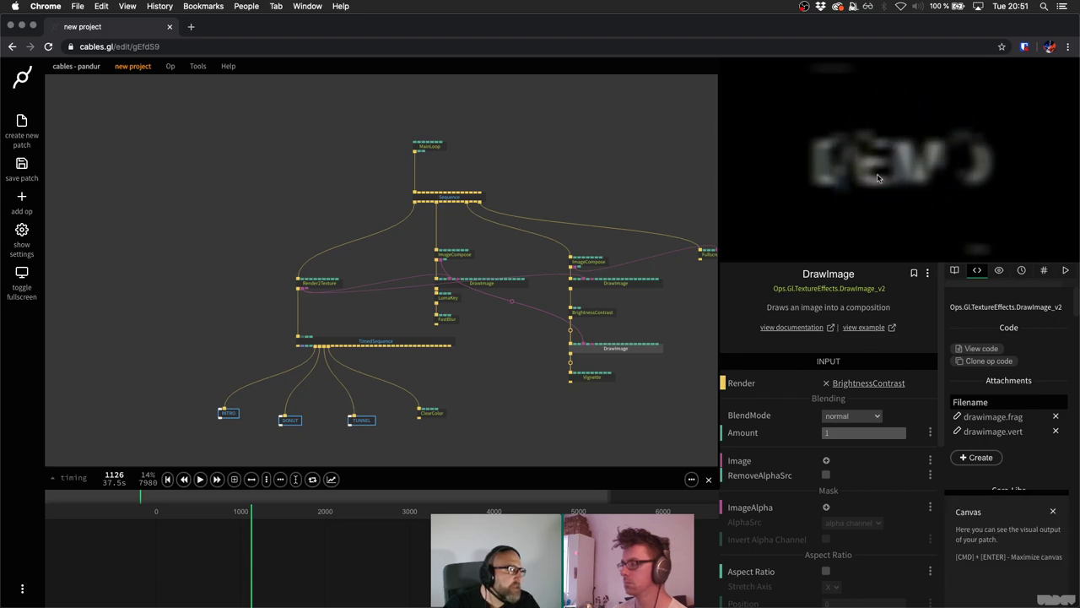
pyautogui.moveTo(895, 432)
pyautogui.mouseDown()
pyautogui.moveTo(876, 433)
pyautogui.moveTo(905, 432)
pyautogui.mouseUp()
pyautogui.click(869, 418)
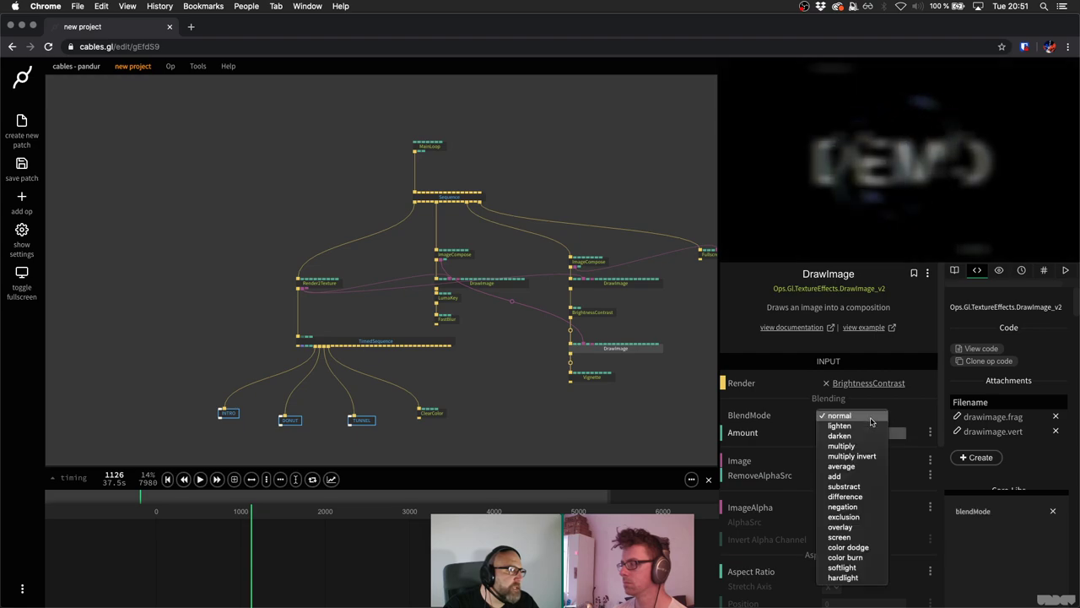
pyautogui.click(839, 537)
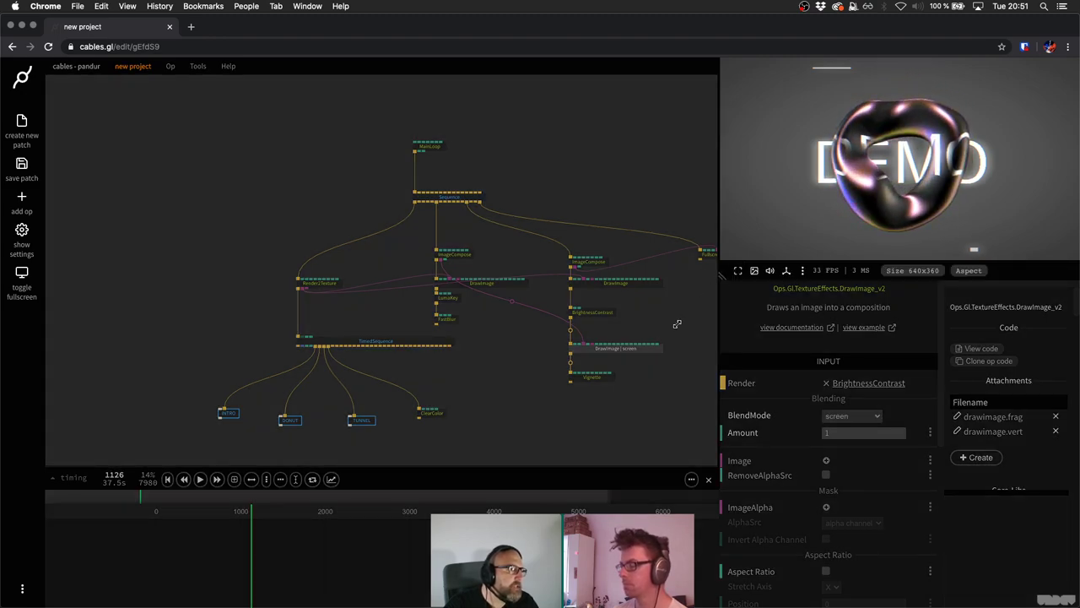
# Toggle the screen DrawImage off and on in an enlarged preview to compare the glow.
pyautogui.moveTo(677, 323); pyautogui.dragTo(627, 382)
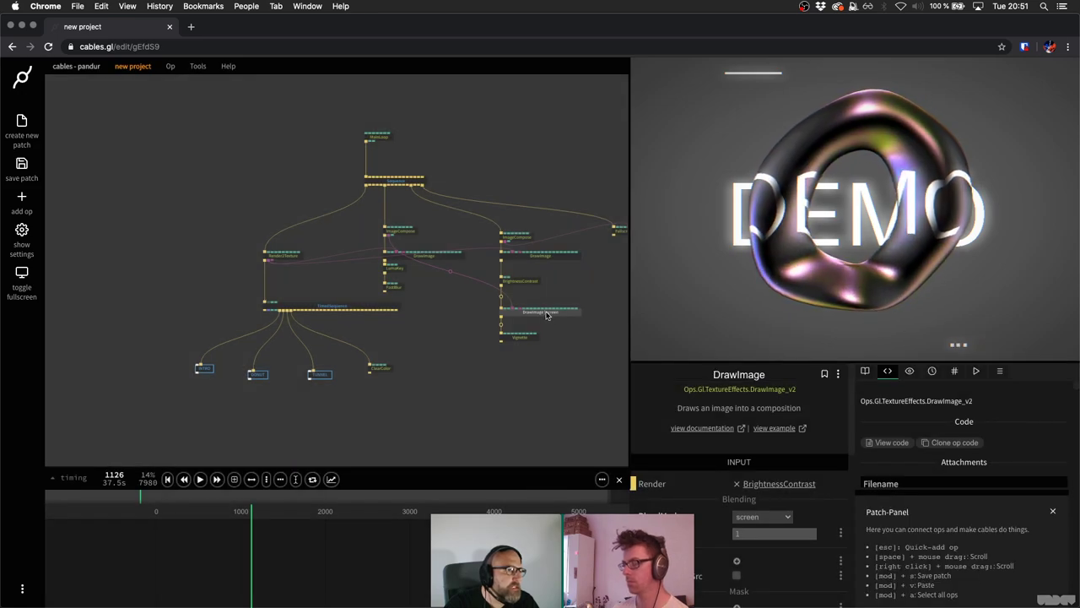
pyautogui.click(546, 315)
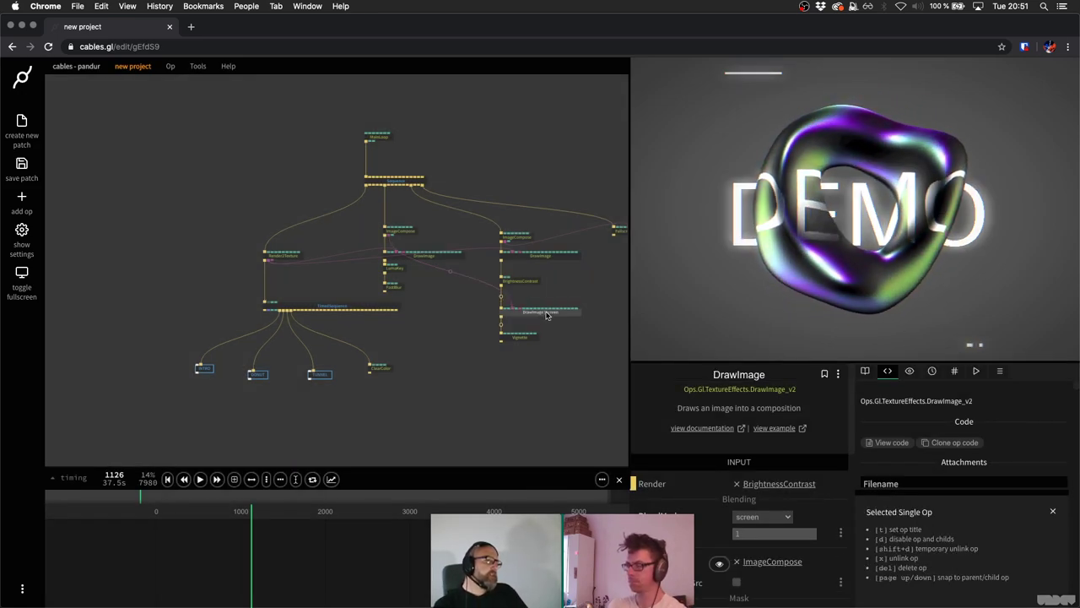
pyautogui.scroll(3, 546, 315)
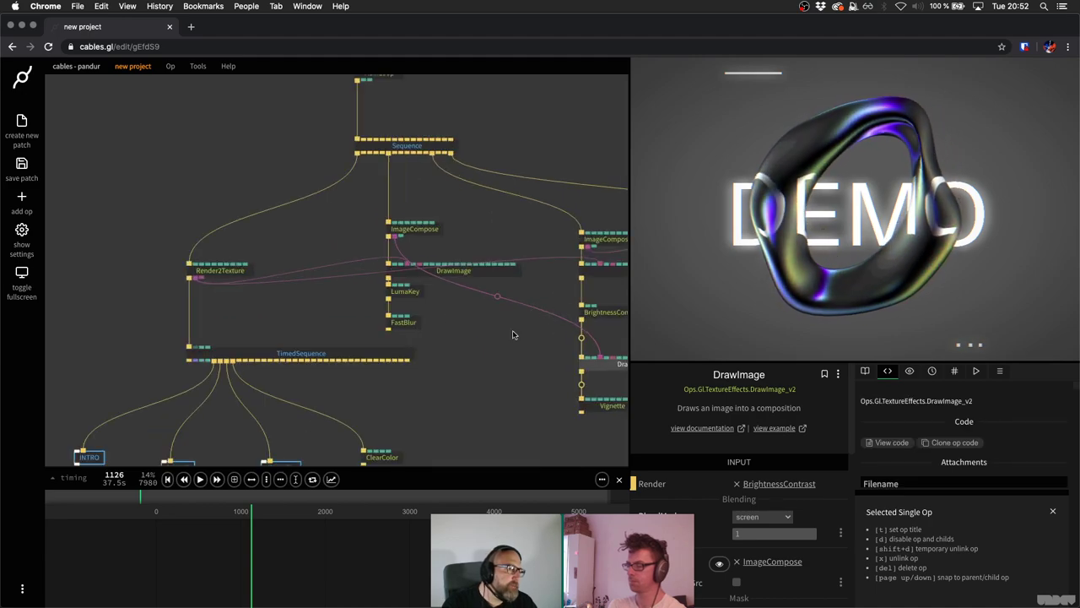
pyautogui.scroll(2, 397, 285)
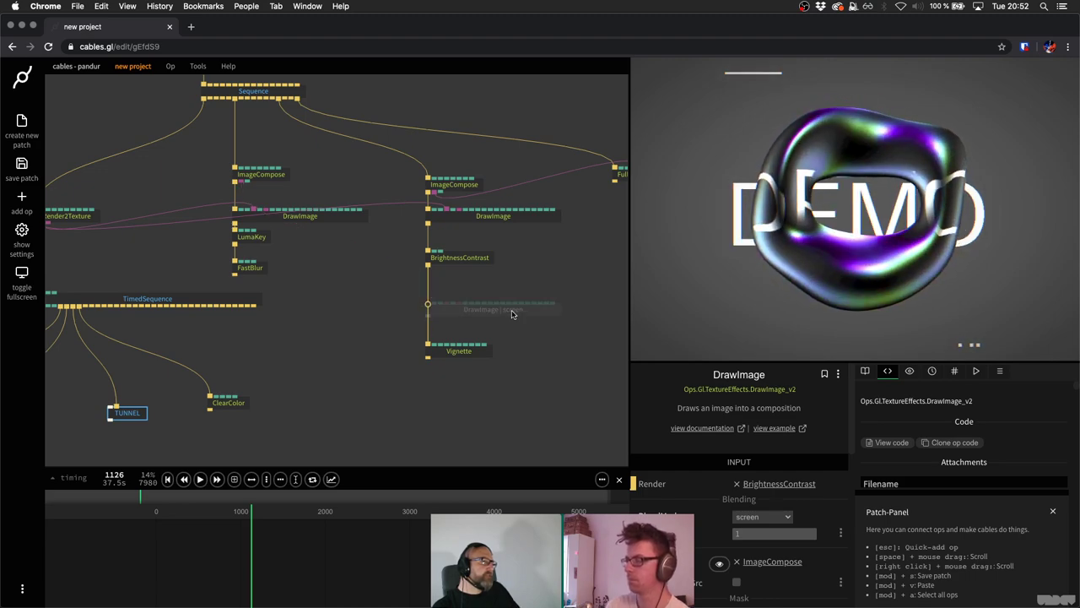
pyautogui.press('d')
pyautogui.press('d')
pyautogui.press('d')
pyautogui.press('d')
pyautogui.press('d')
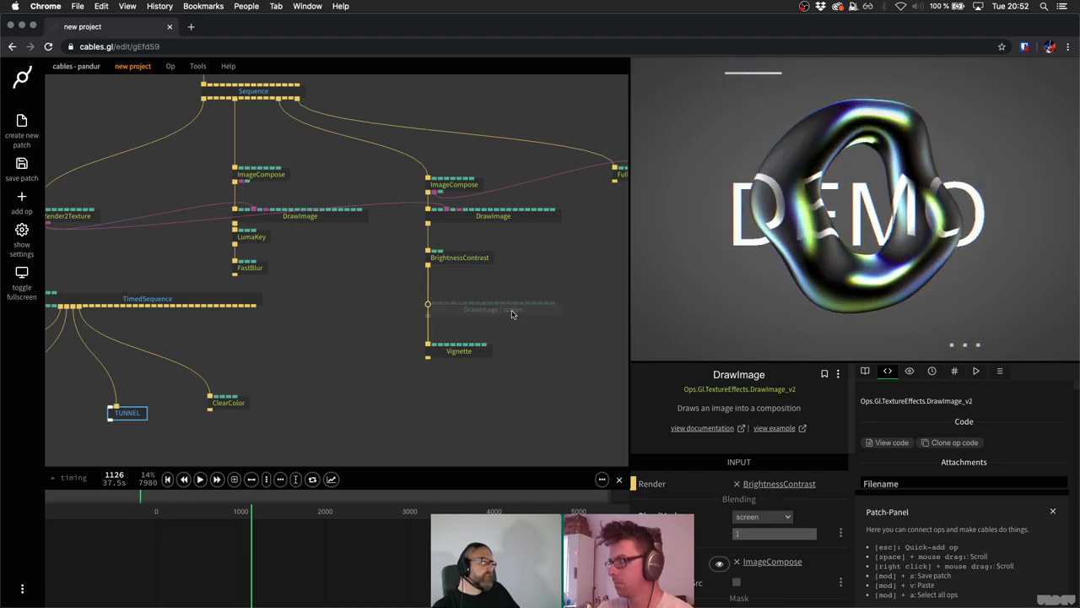
pyautogui.press('d')
pyautogui.press('d')
pyautogui.press('d')
pyautogui.press('d')
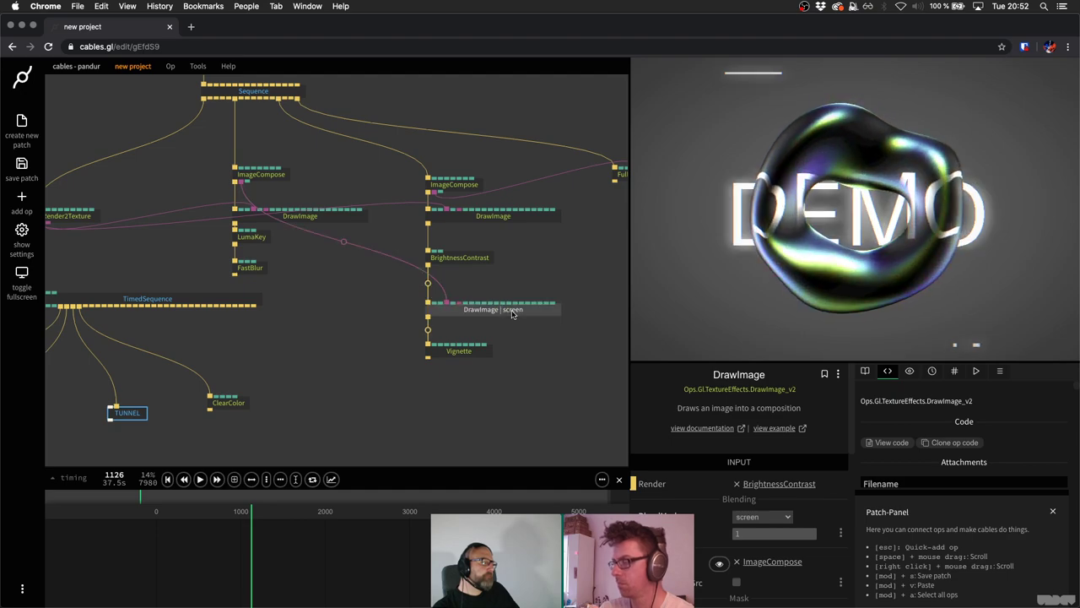
pyautogui.press('d')
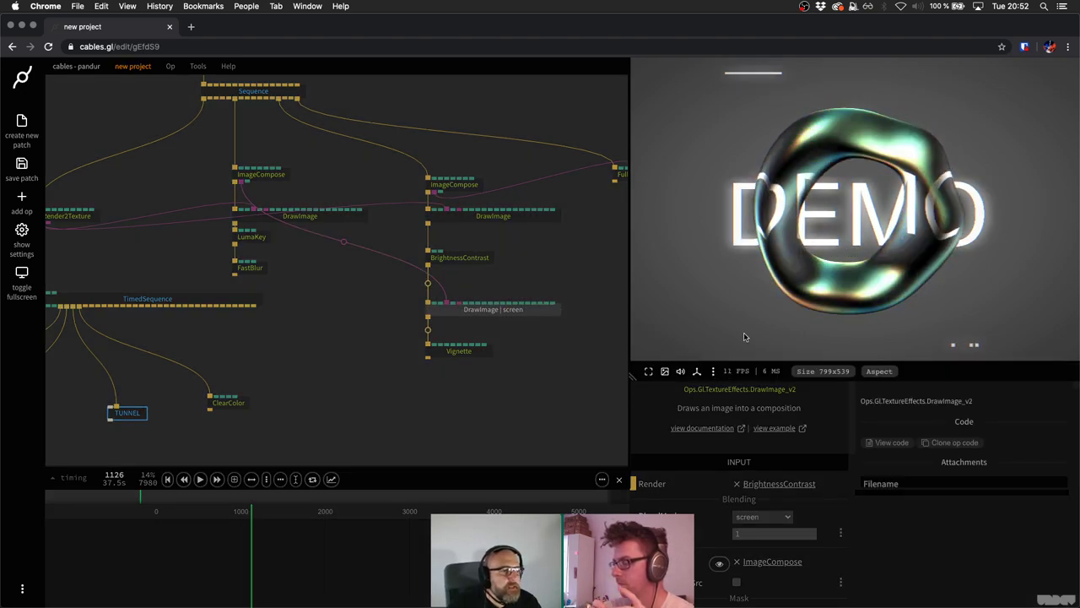
pyautogui.moveTo(629, 382); pyautogui.dragTo(743, 382)
# Move the TimedSequence group with INTRO, DONUT and TUNNEL down-left, clearing room.
pyautogui.press('c')
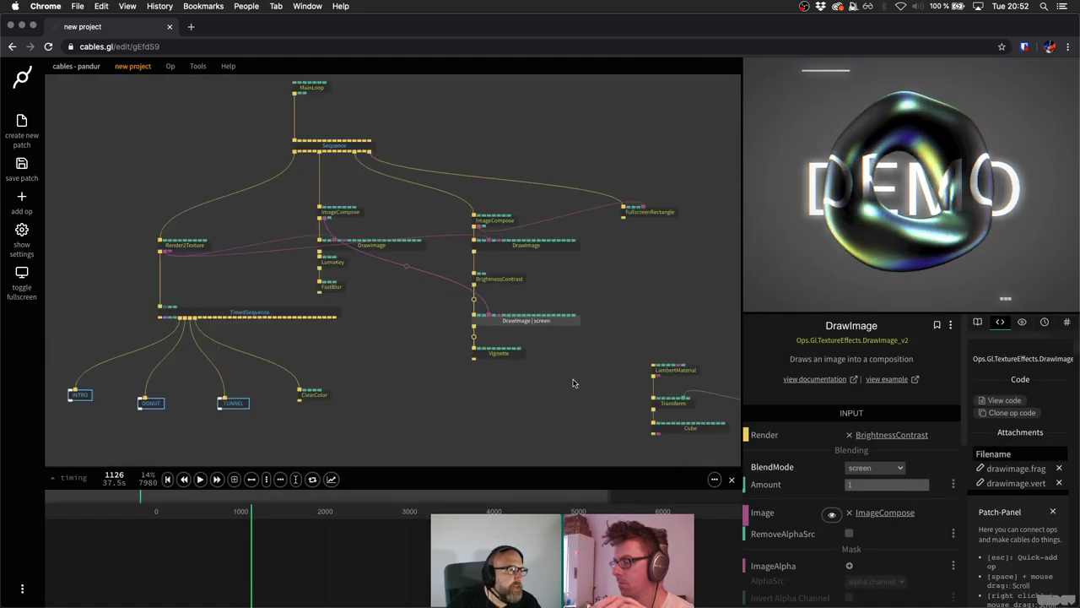
pyautogui.scroll(-2, 573, 383)
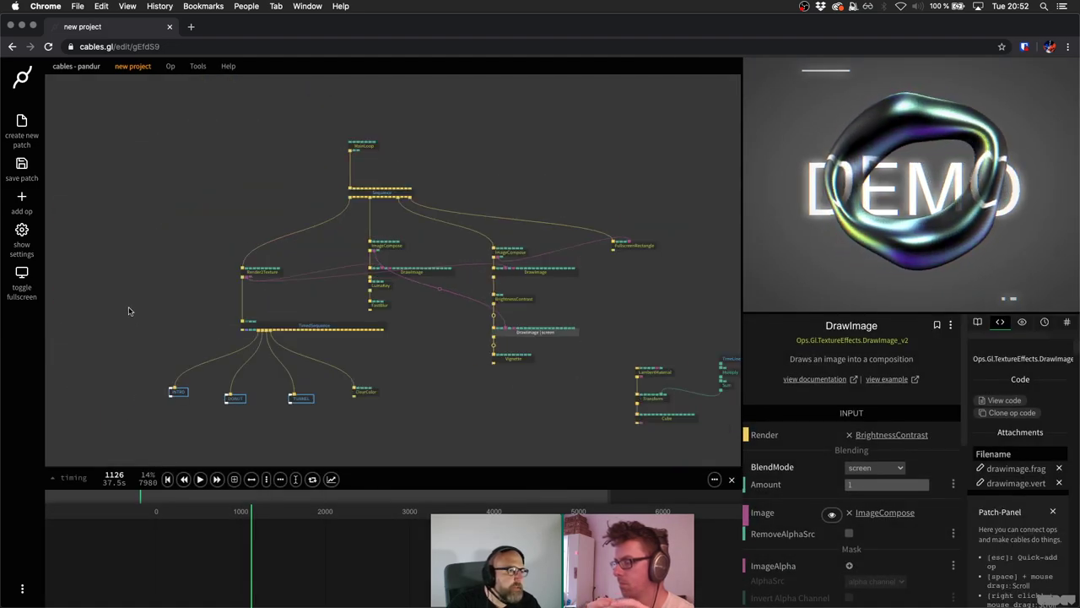
pyautogui.moveTo(130, 310); pyautogui.dragTo(313, 420)
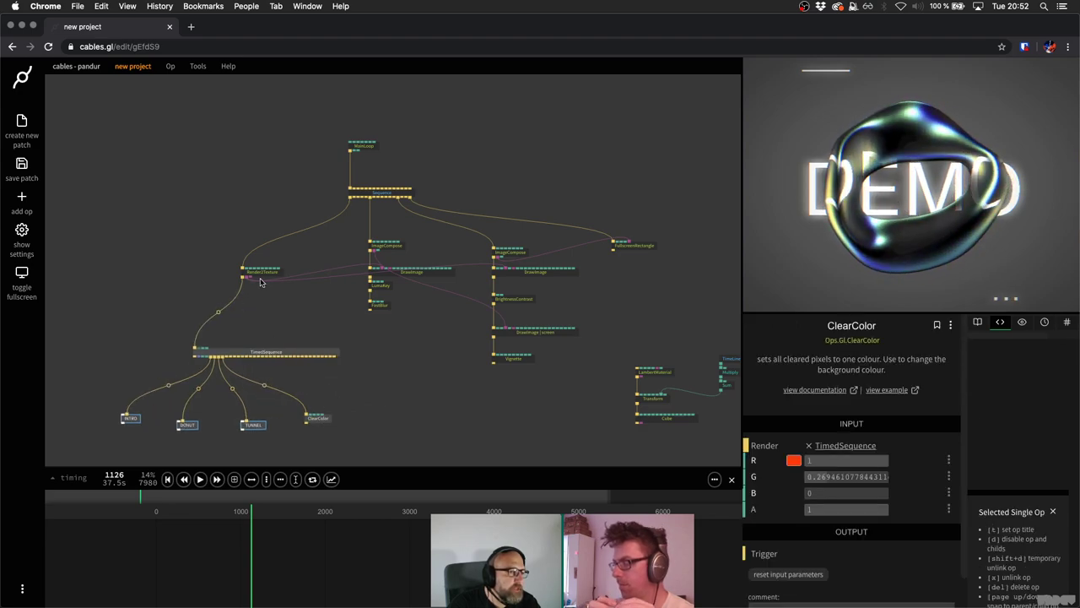
pyautogui.moveTo(268, 276); pyautogui.dragTo(215, 283)
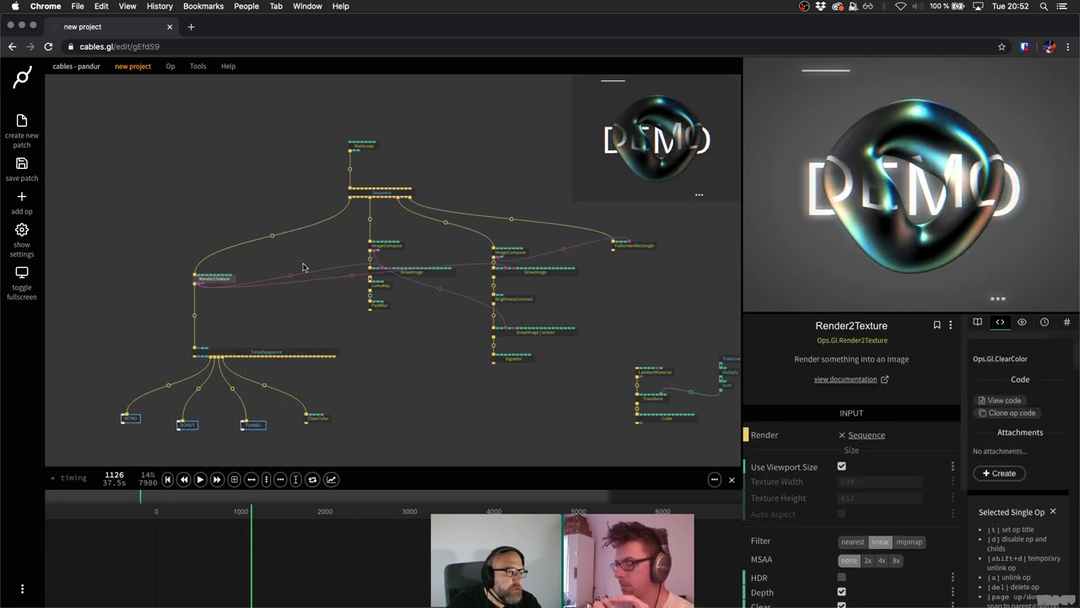
pyautogui.click(357, 256)
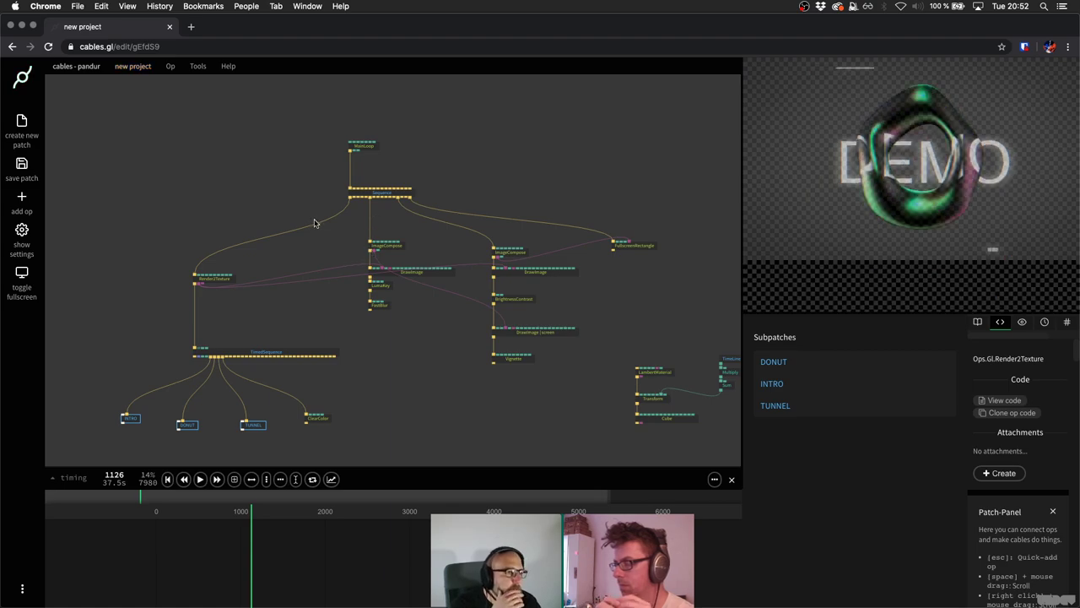
pyautogui.scroll(3, 314, 222)
pyautogui.moveTo(297, 220); pyautogui.dragTo(648, 431)
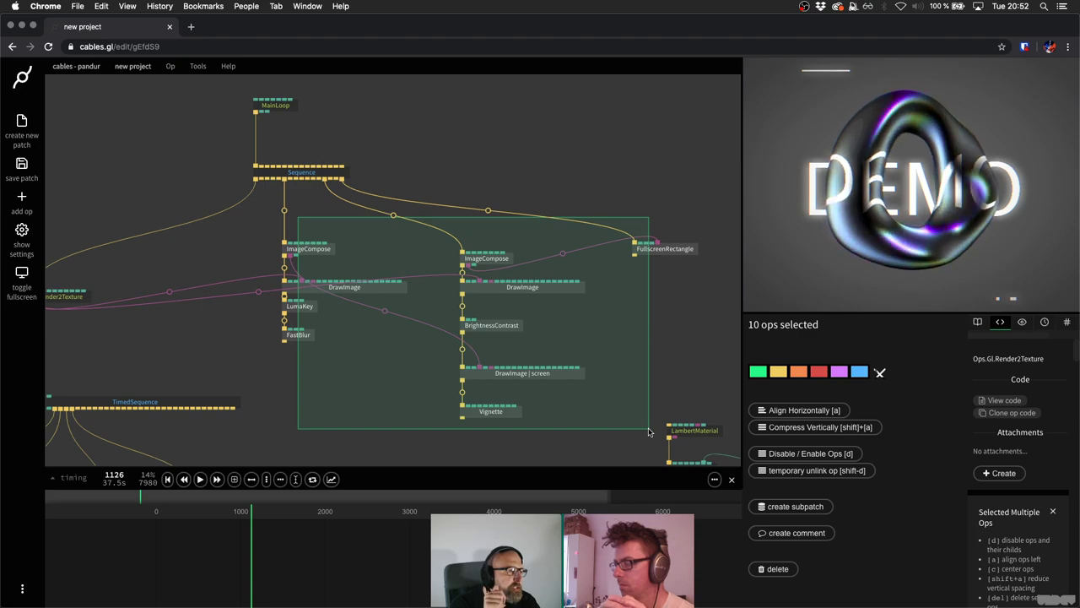
pyautogui.click(313, 210)
pyautogui.click(306, 248)
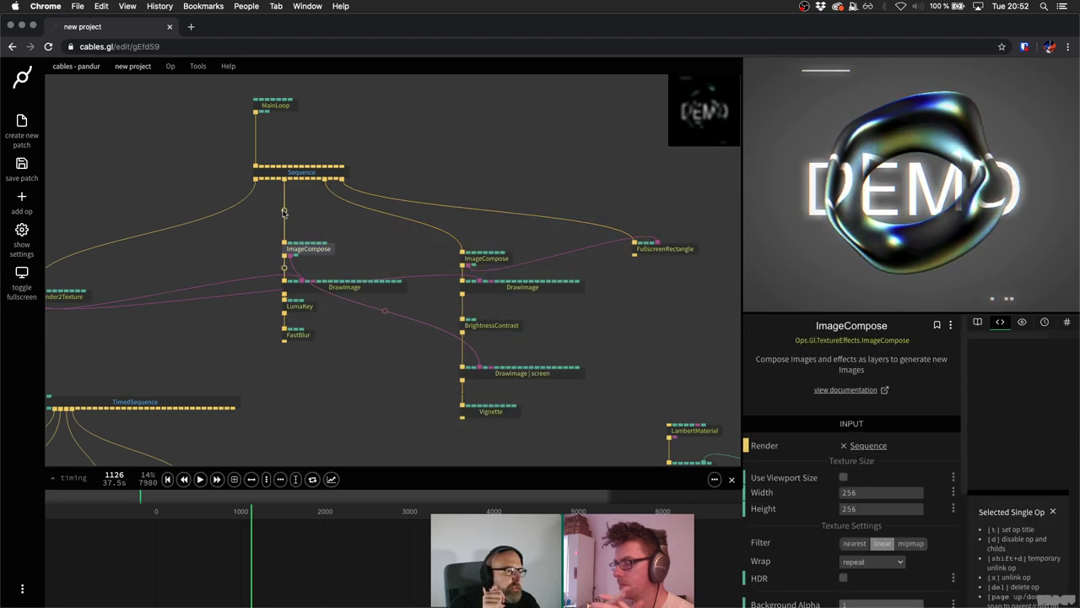
# Insert a new Sequence op between Sequence and ImageCompose, linking ImageCompose to it.
pyautogui.click(283, 211)
pyautogui.write('seq')
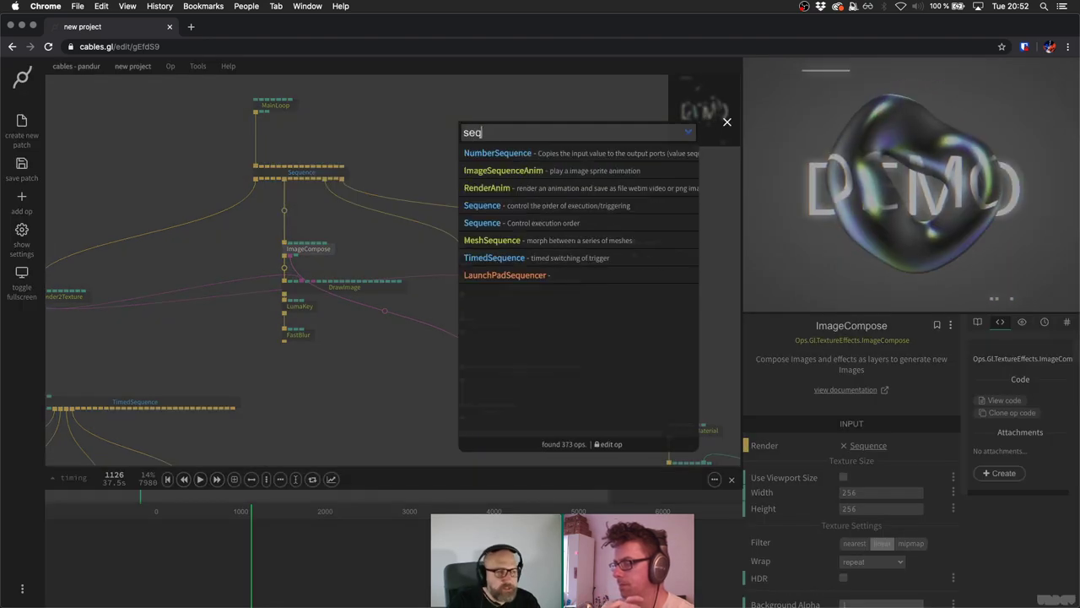
pyautogui.press('Return')
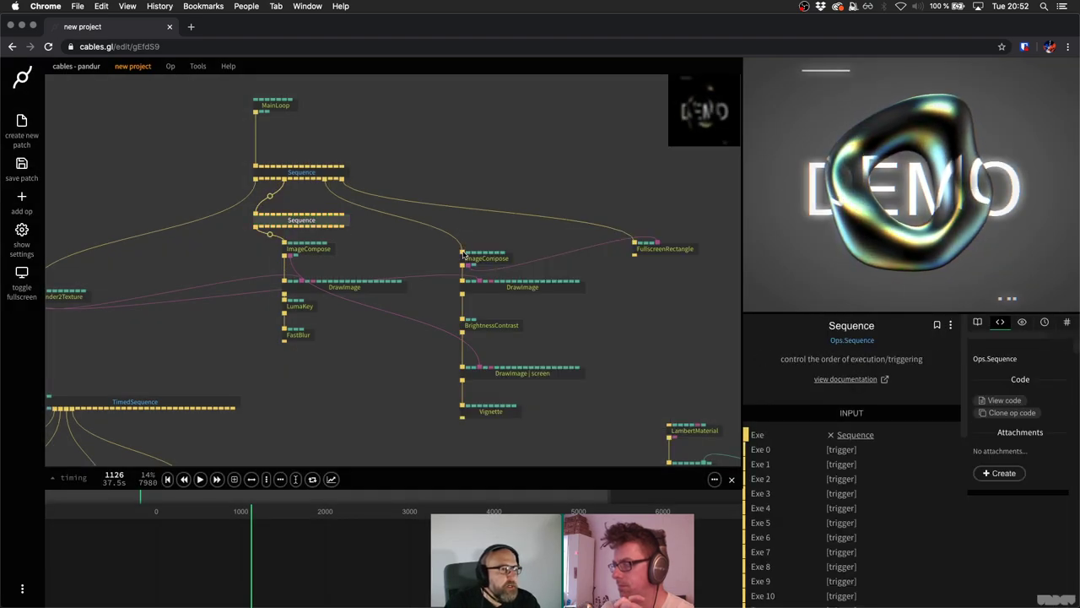
pyautogui.moveTo(462, 253); pyautogui.dragTo(358, 218)
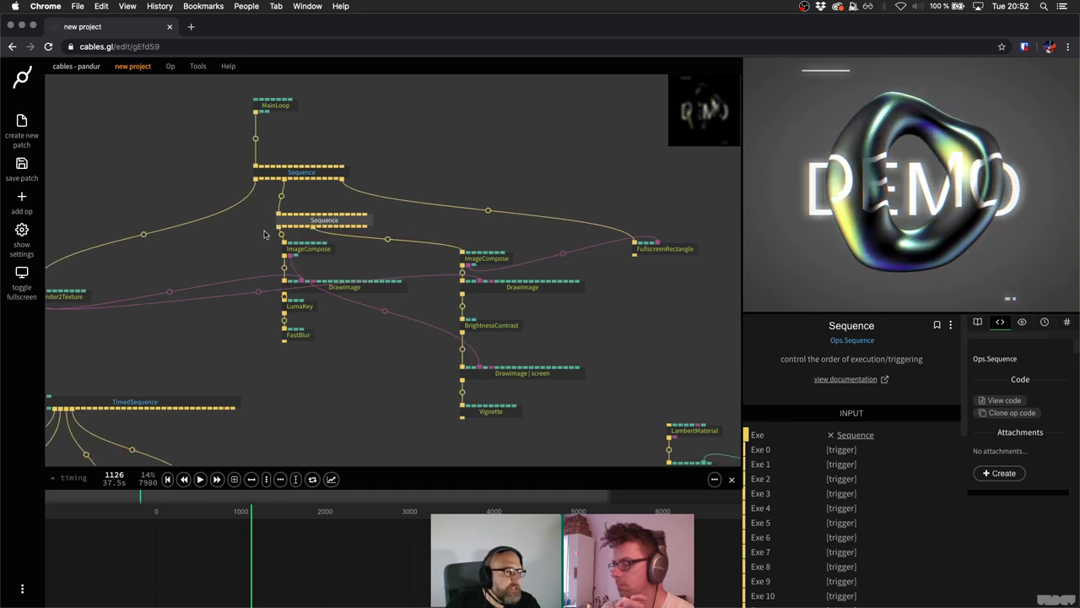
pyautogui.click(301, 219)
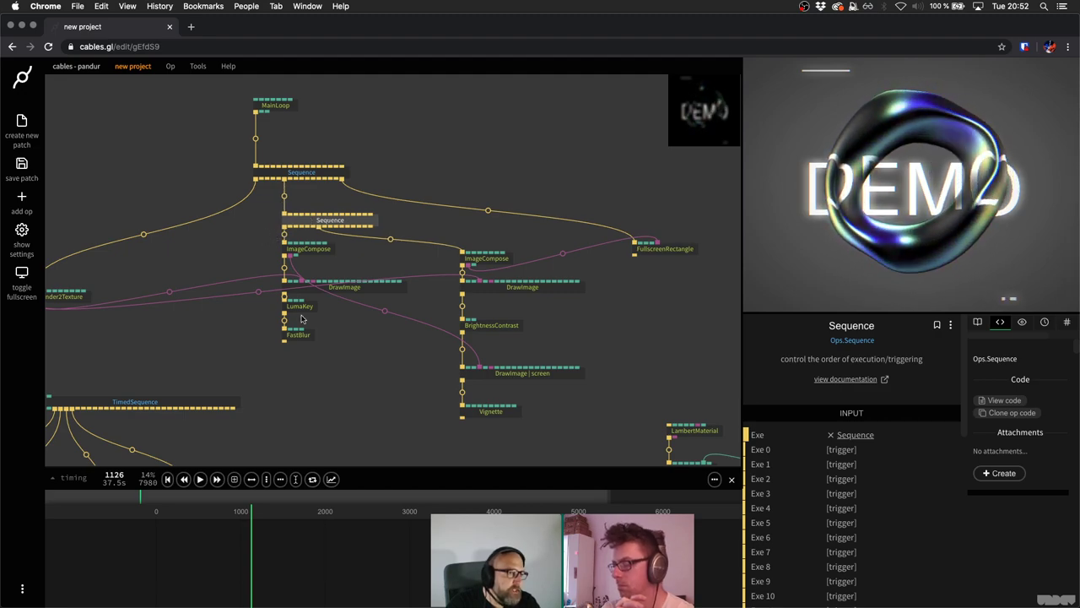
# Reconnect FullscreenRectangle from the main Sequence to the new Sequence.
pyautogui.moveTo(271, 236); pyautogui.dragTo(324, 350)
pyautogui.moveTo(438, 237); pyautogui.dragTo(510, 469)
pyautogui.click(631, 242)
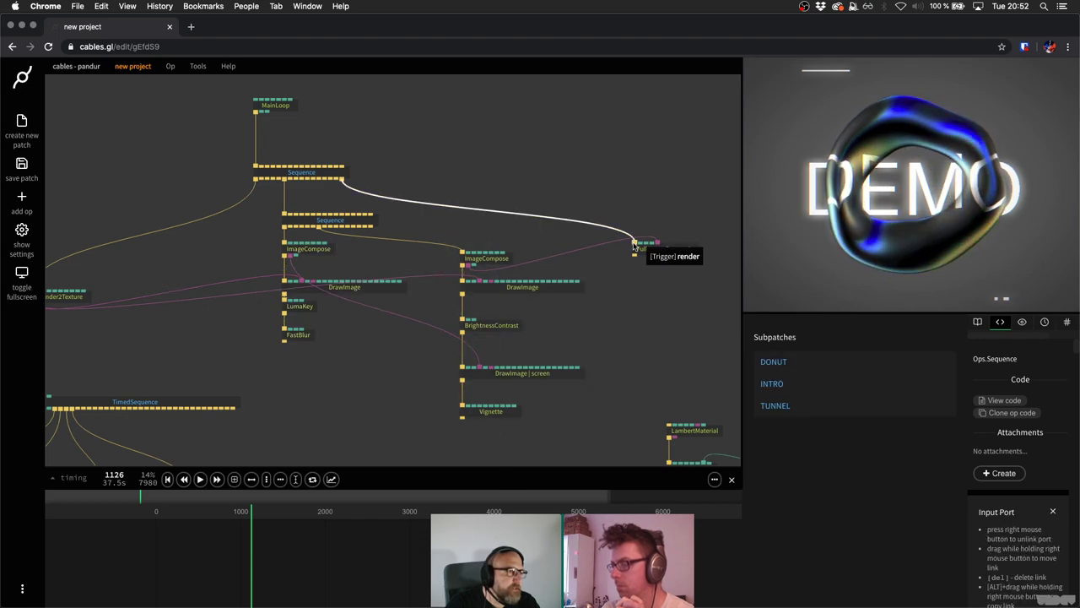
pyautogui.moveTo(631, 242); pyautogui.dragTo(369, 228)
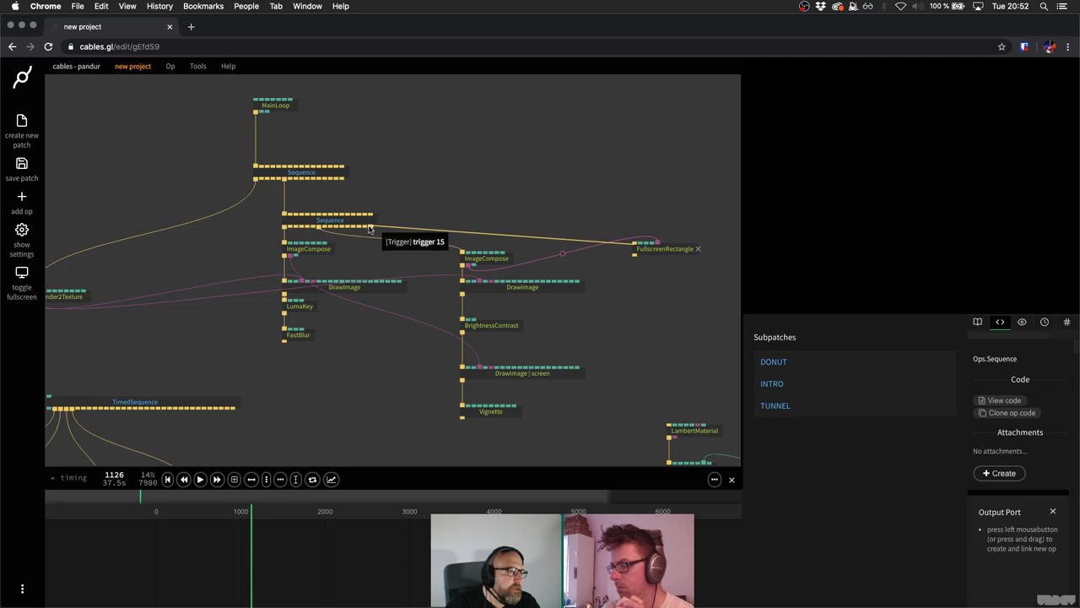
pyautogui.click(669, 254)
# Select all the post-processing ops together.
pyautogui.scroll(3, 668, 258)
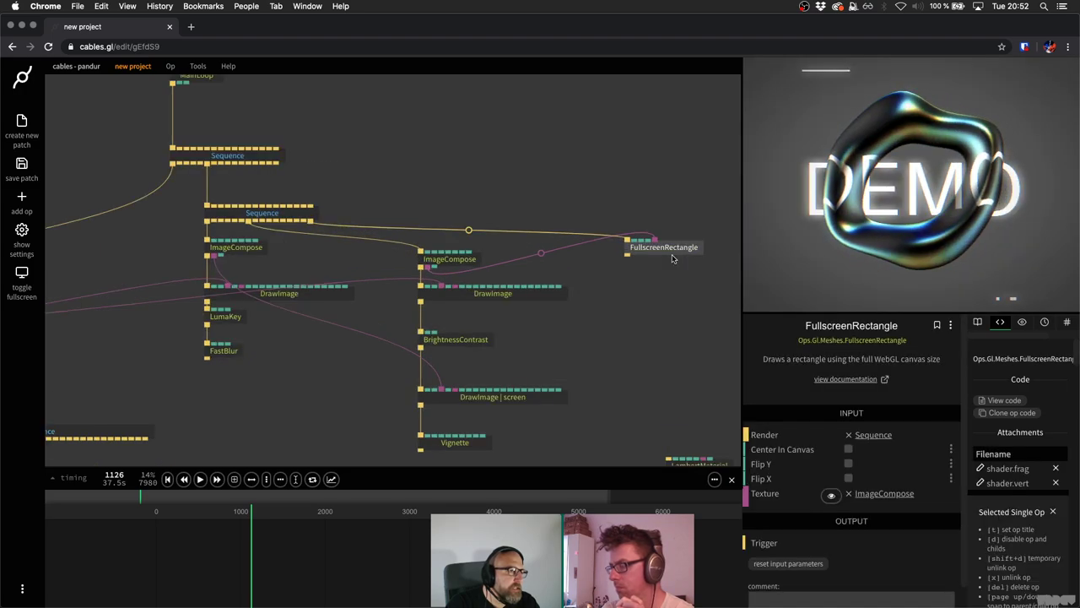
pyautogui.scroll(-1, 671, 262)
pyautogui.scroll(-5, 668, 253)
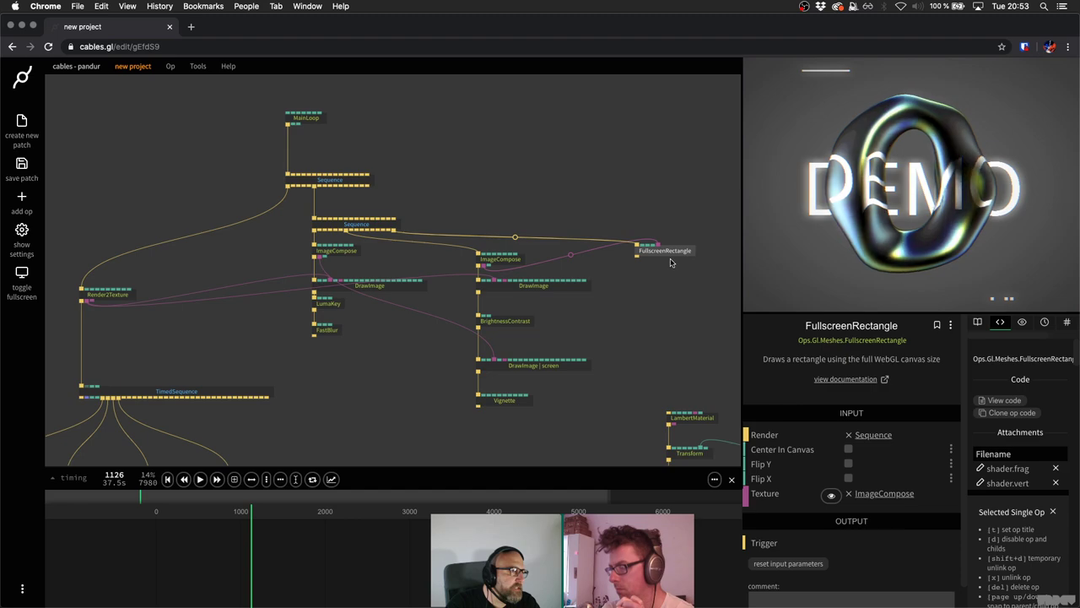
pyautogui.click(722, 351)
pyautogui.moveTo(374, 219); pyautogui.dragTo(682, 356)
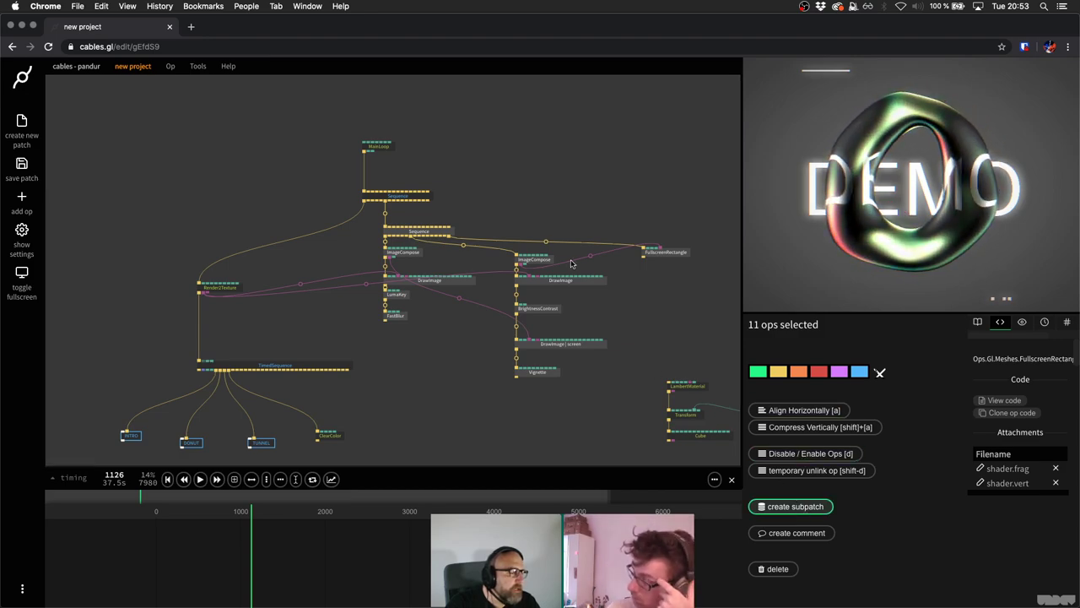
# Group the selected ops into a subpatch titled POSTPRO.
pyautogui.click(803, 509)
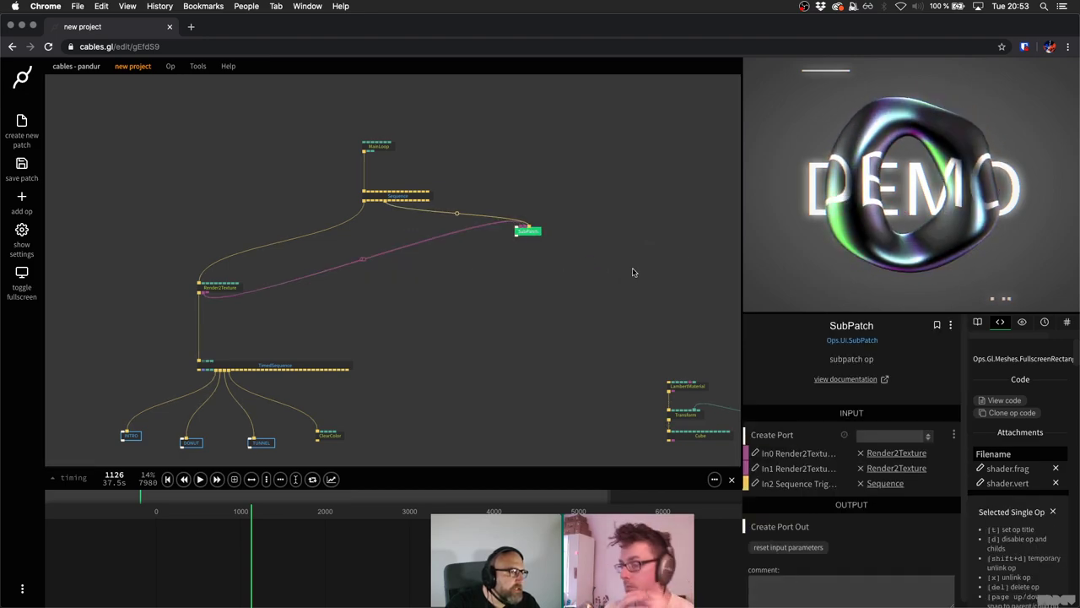
pyautogui.doubleClick(858, 326)
pyautogui.write('POS')
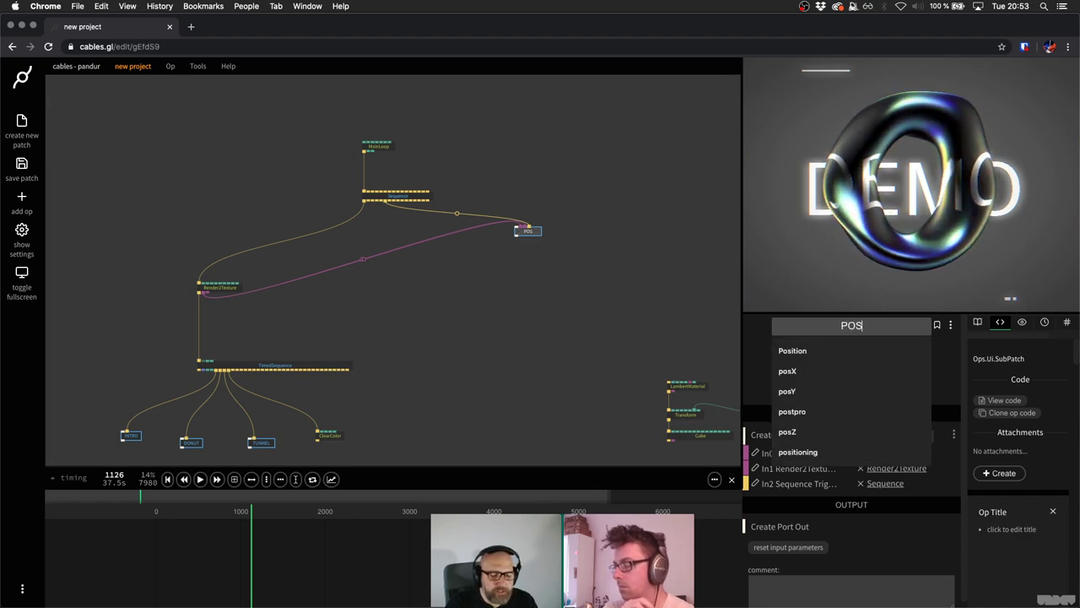
pyautogui.write('TPRO')
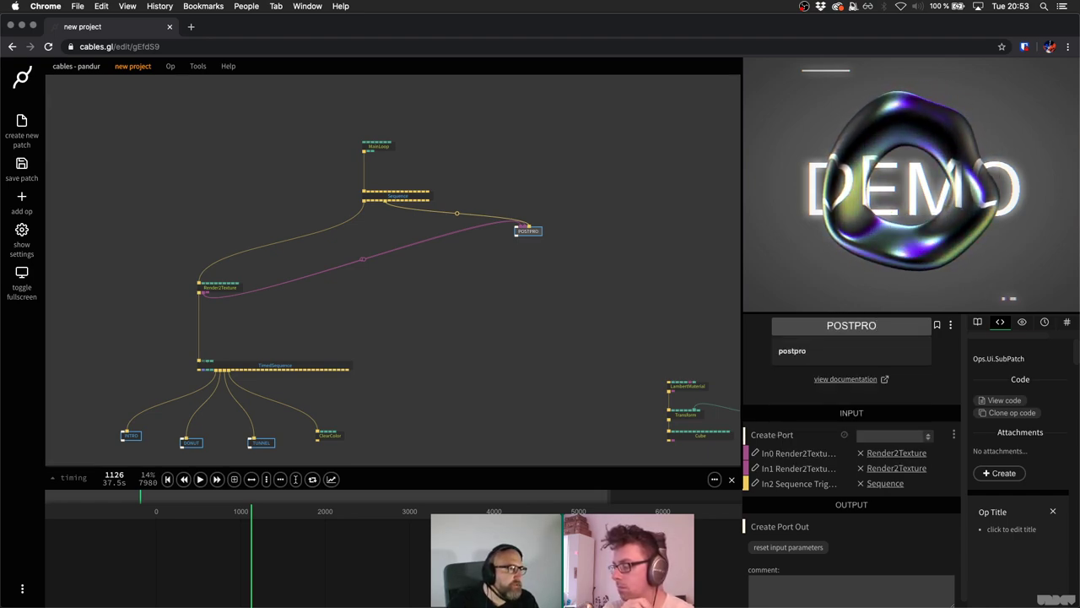
pyautogui.click(697, 297)
pyautogui.moveTo(525, 231); pyautogui.dragTo(427, 253)
# Inside POSTPRO, move PatchInput just above the inner ops and save the patch.
pyautogui.scroll(3, 380, 269)
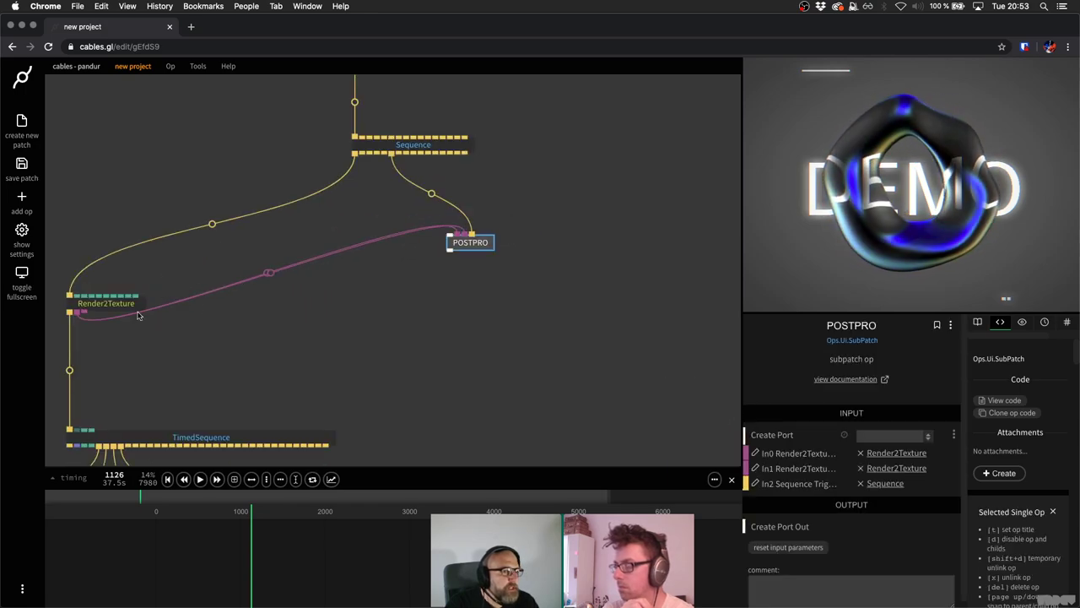
pyautogui.doubleClick(462, 243)
pyautogui.scroll(-5, 309, 212)
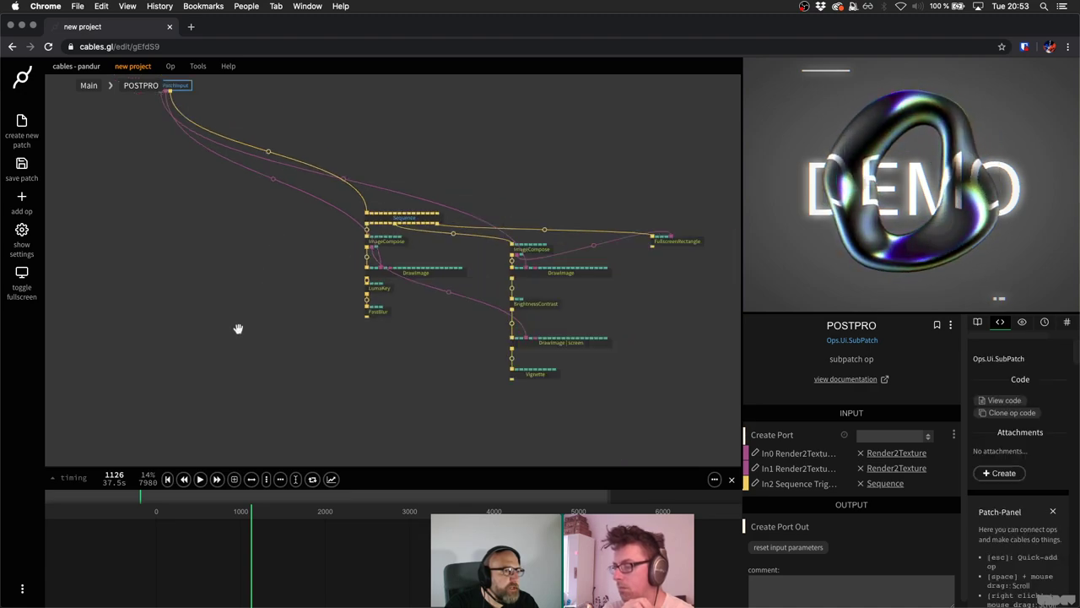
pyautogui.moveTo(118, 201); pyautogui.dragTo(341, 208)
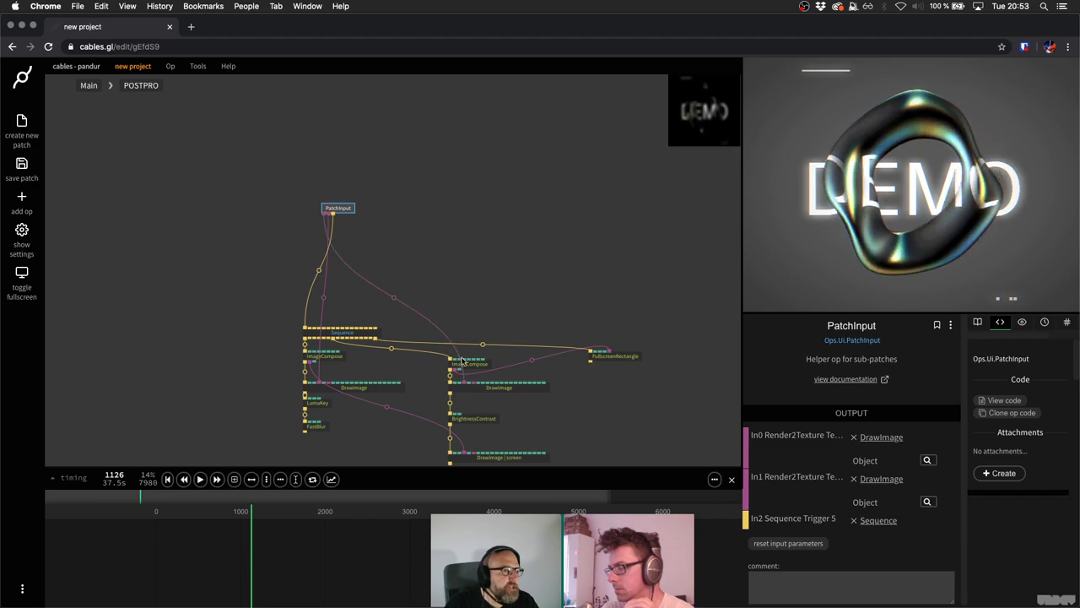
pyautogui.click(507, 217)
pyautogui.scroll(-2, 504, 220)
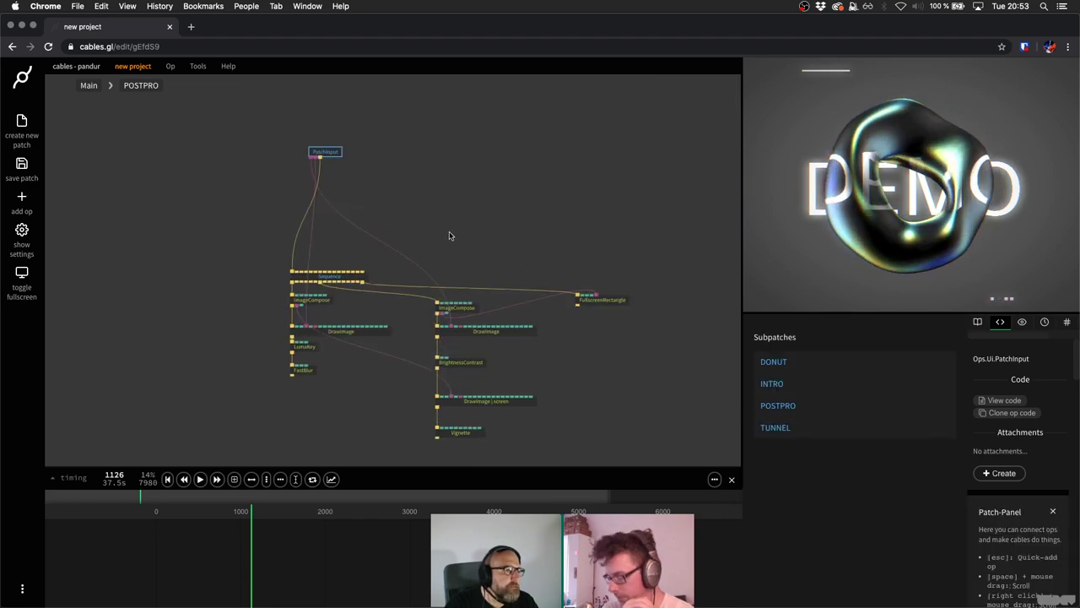
pyautogui.press('super+s')
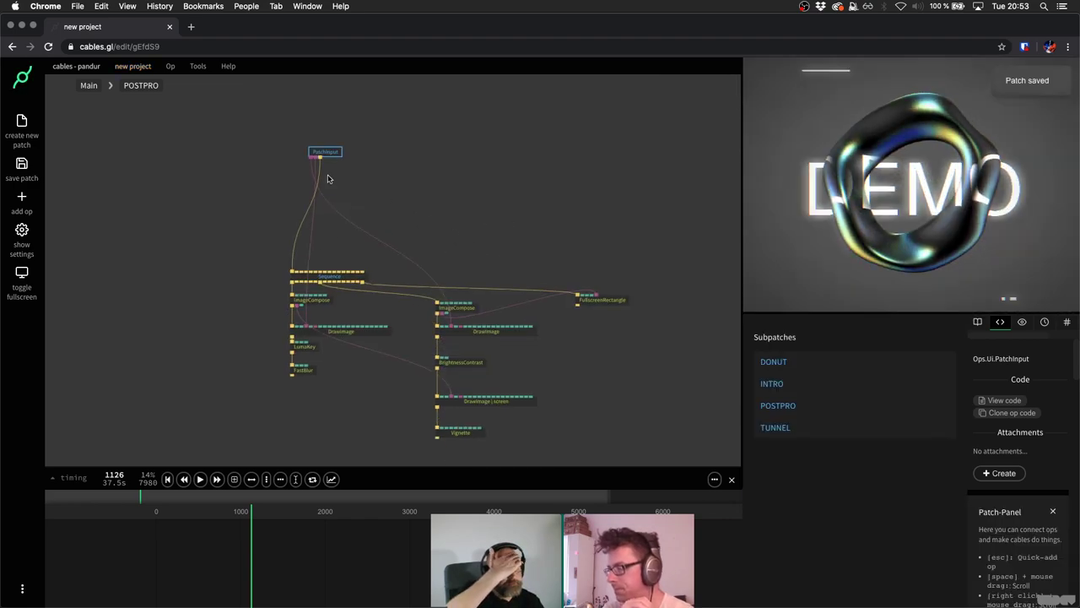
# Reposition the inner Sequence op and go back to the main patch.
pyautogui.moveTo(353, 270); pyautogui.dragTo(438, 223)
pyautogui.click(89, 85)
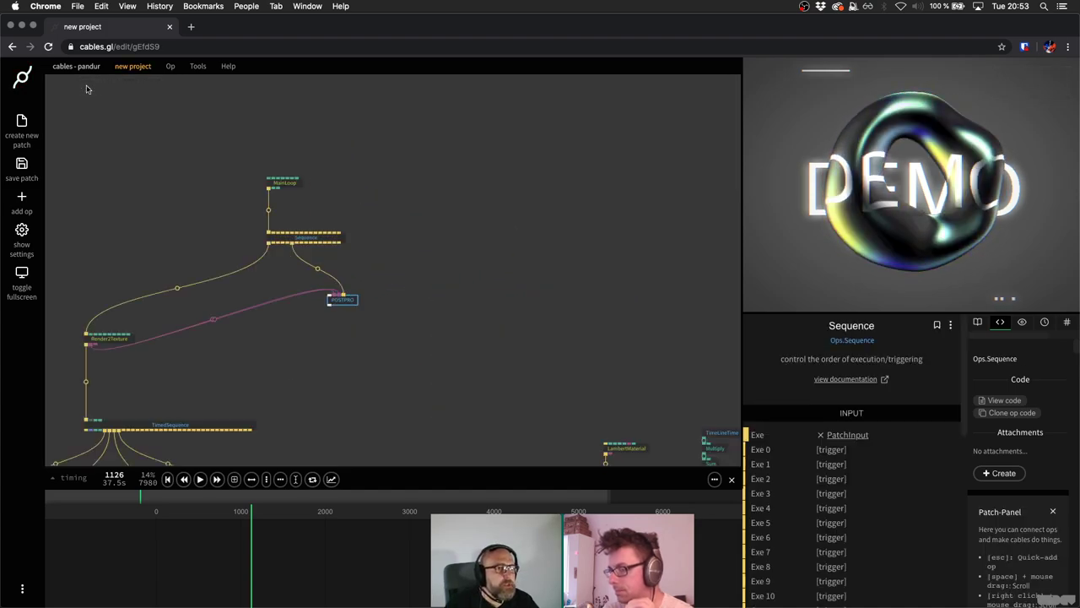
pyautogui.press('f')
pyautogui.click(405, 313)
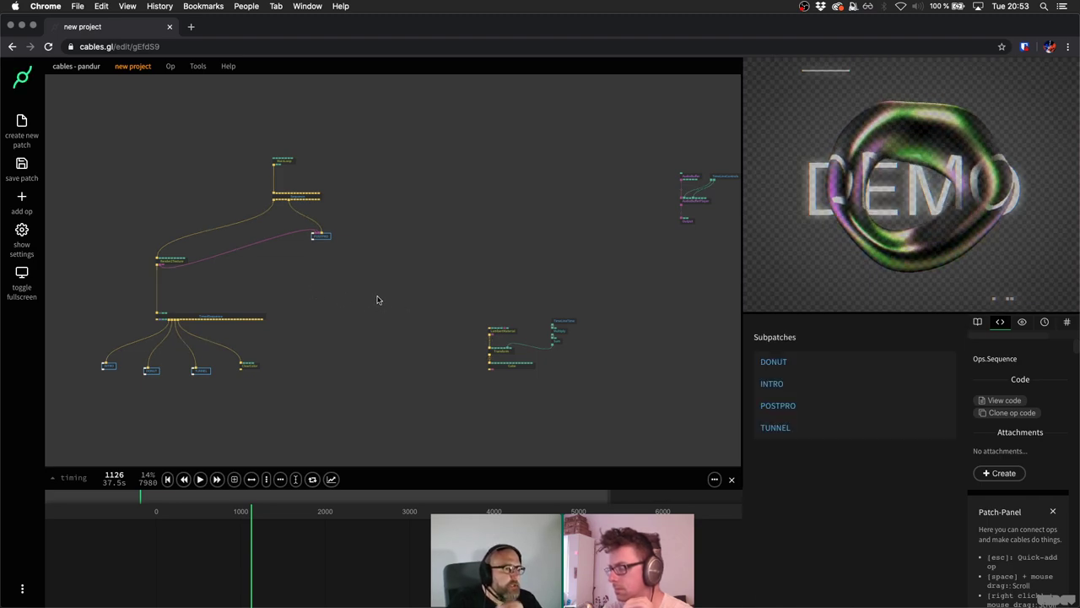
pyautogui.hscroll(-3, 377, 301)
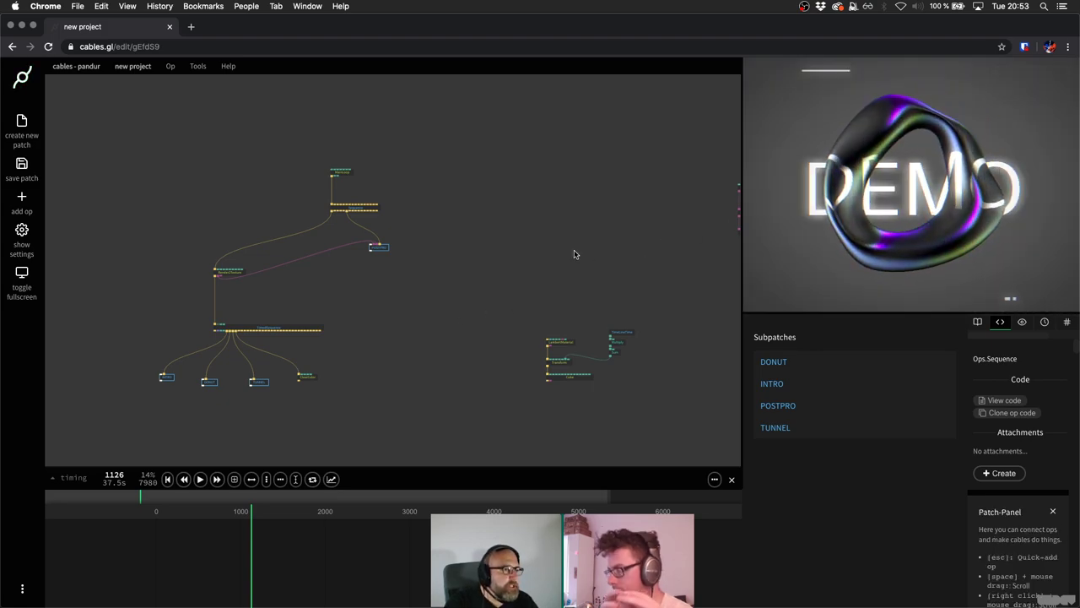
pyautogui.moveTo(305, 147); pyautogui.dragTo(310, 245)
# Review the patch's saved versions in Patch settings.
pyautogui.click(309, 245)
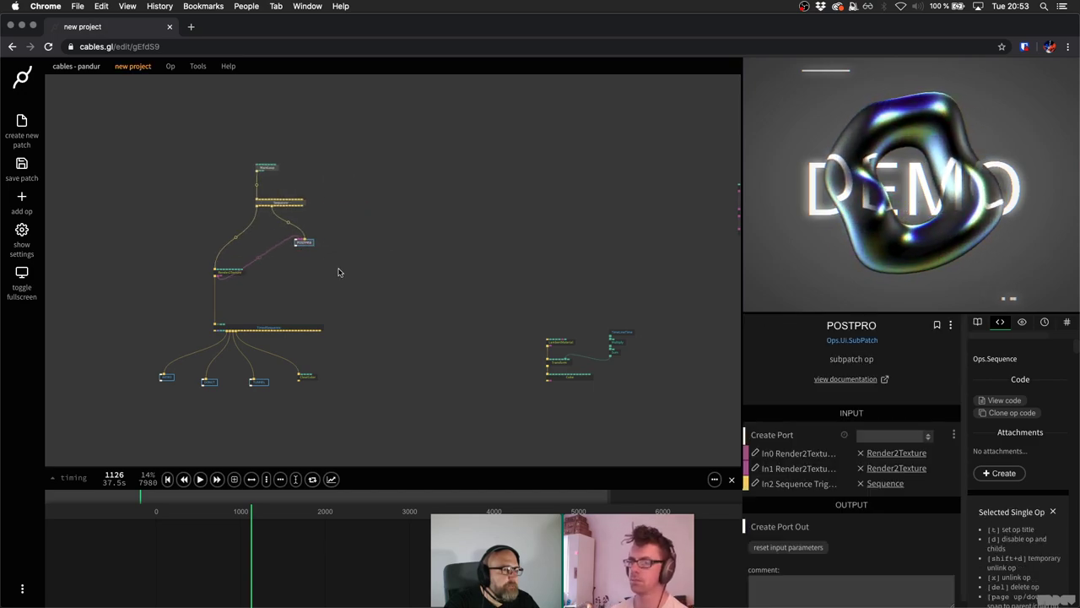
pyautogui.click(339, 270)
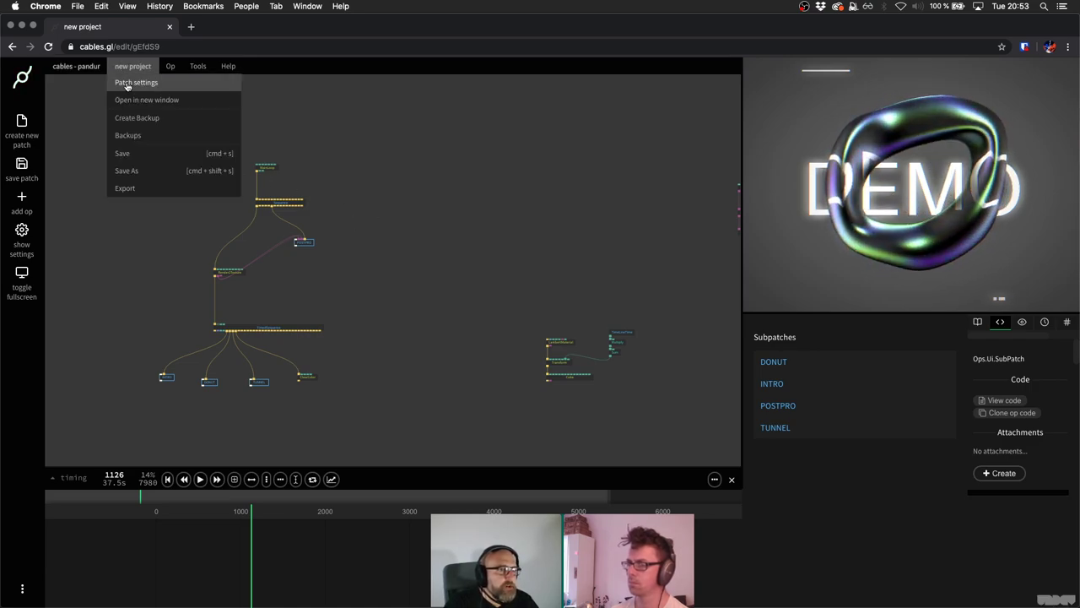
pyautogui.click(128, 84)
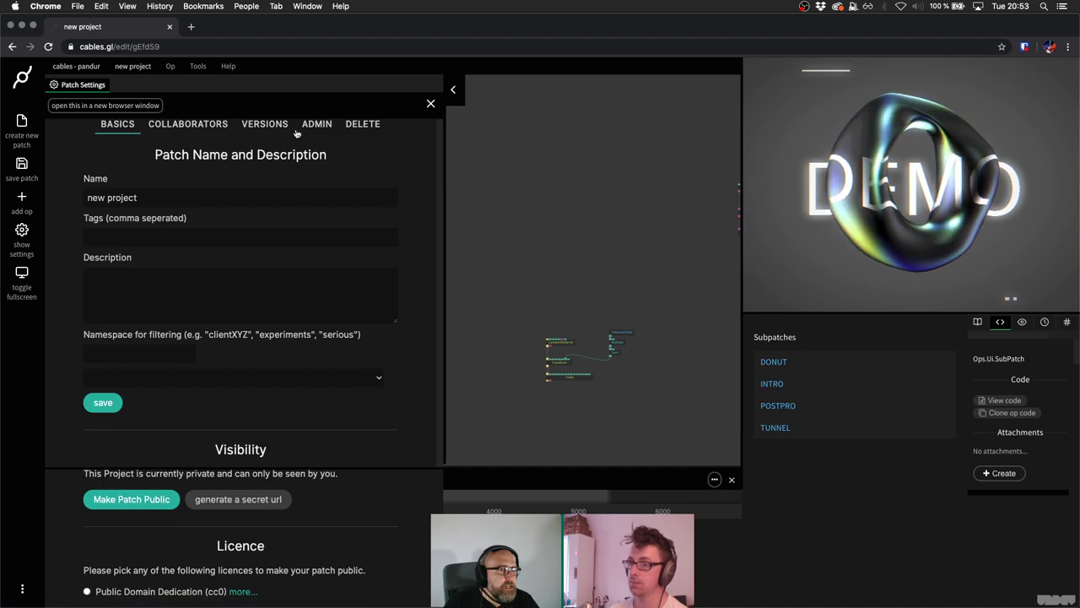
pyautogui.click(263, 127)
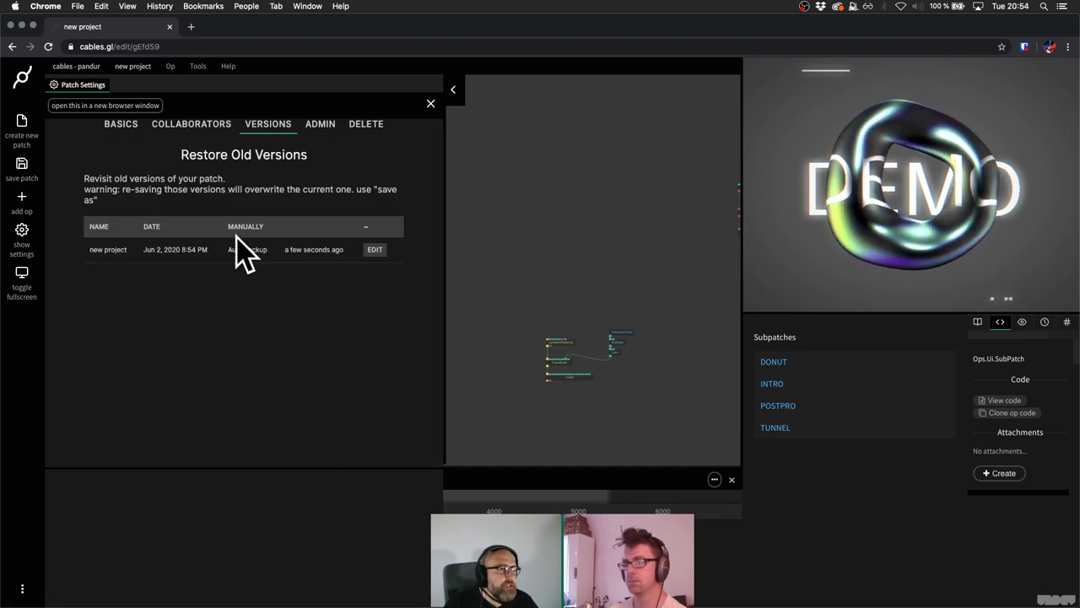
pyautogui.click(431, 106)
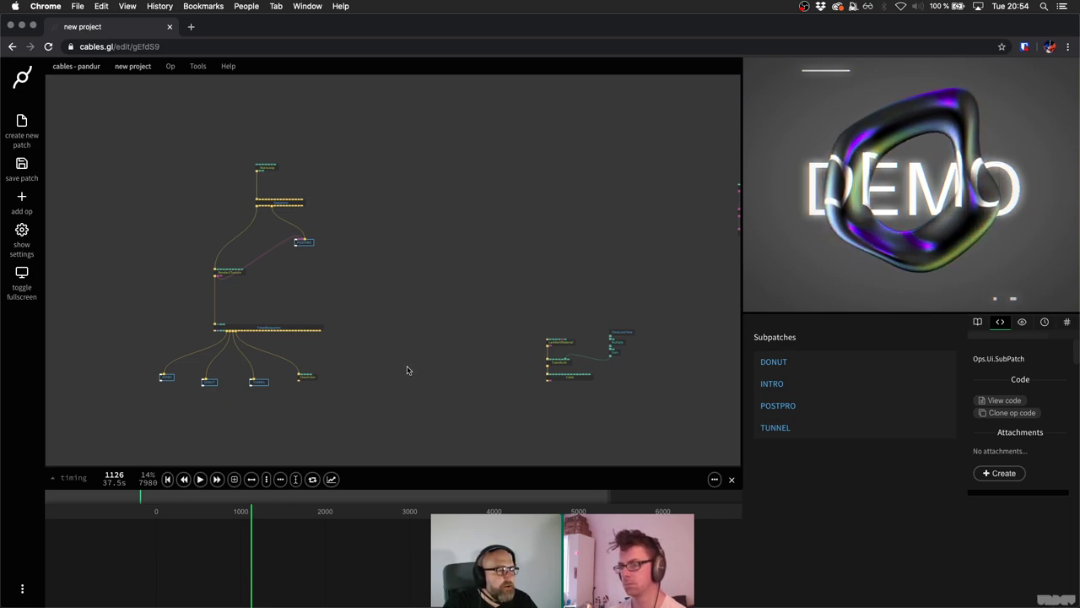
# Recenter the patch view and start timeline playback.
pyautogui.scroll(1, 417, 382)
pyautogui.click(133, 66)
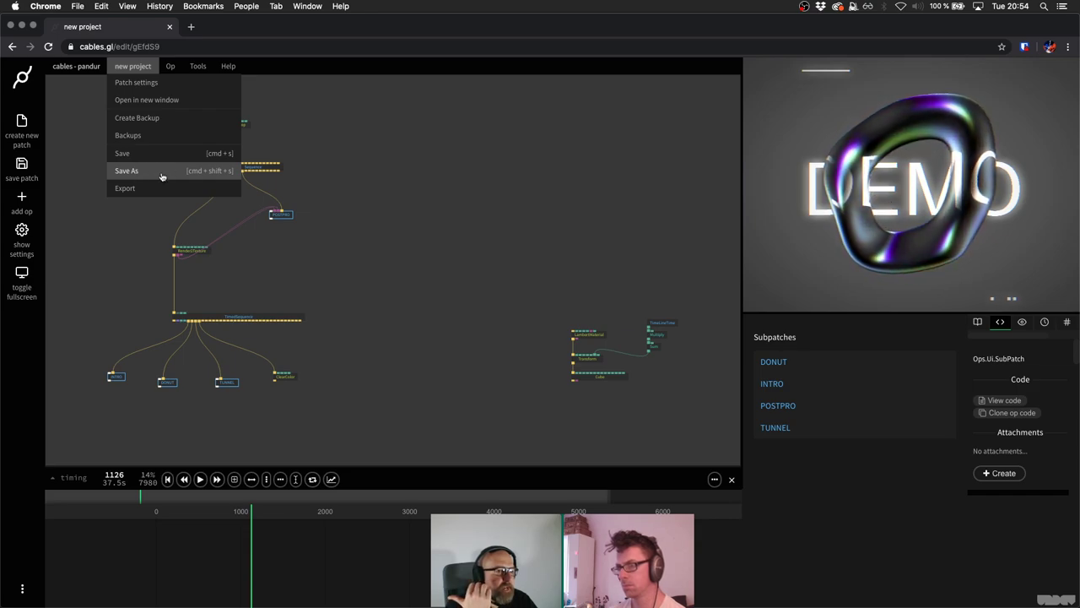
pyautogui.click(451, 278)
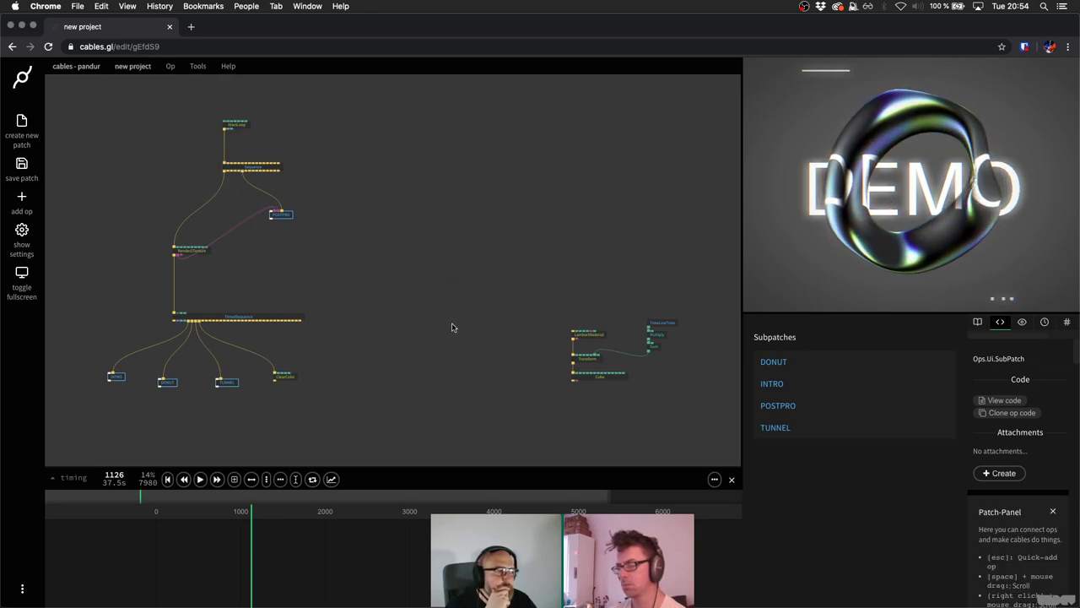
pyautogui.moveTo(451, 324); pyautogui.dragTo(490, 292)
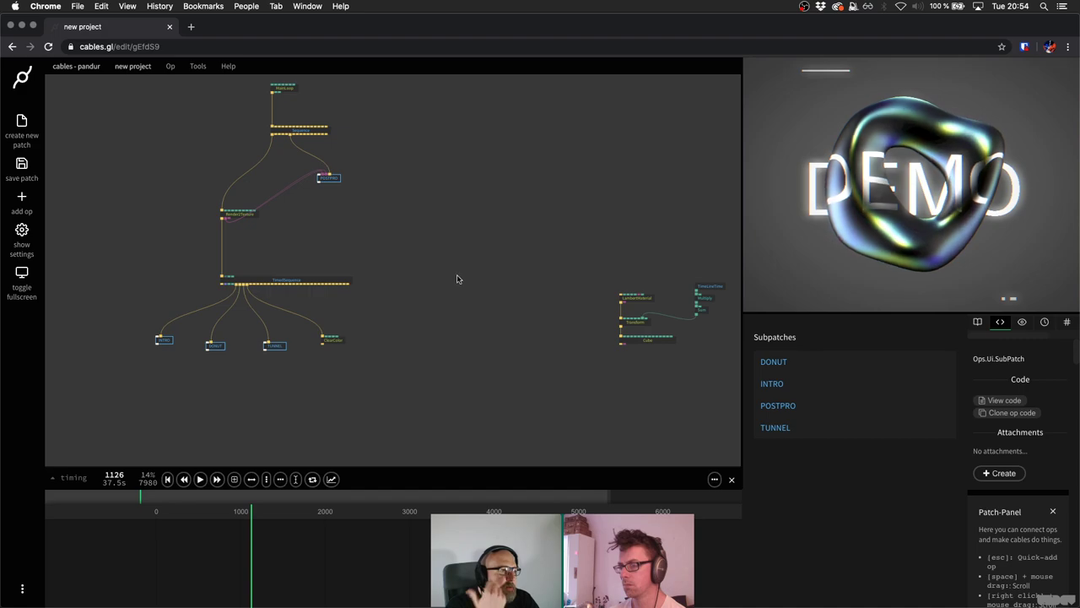
pyautogui.press('space')
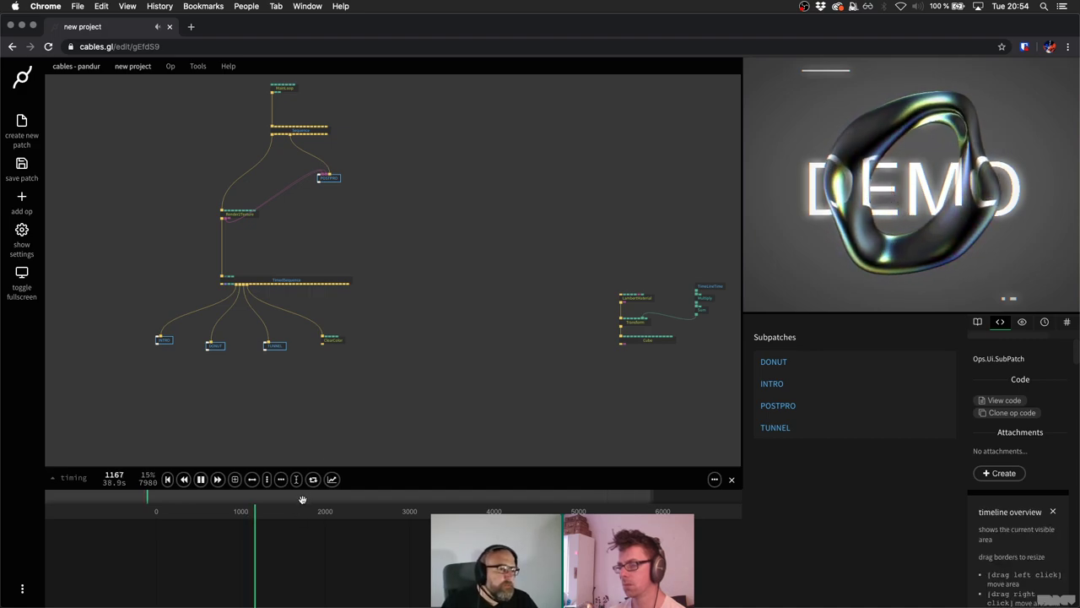
# Step the timeline forward and pause playback at frame 1374.
pyautogui.click(217, 479)
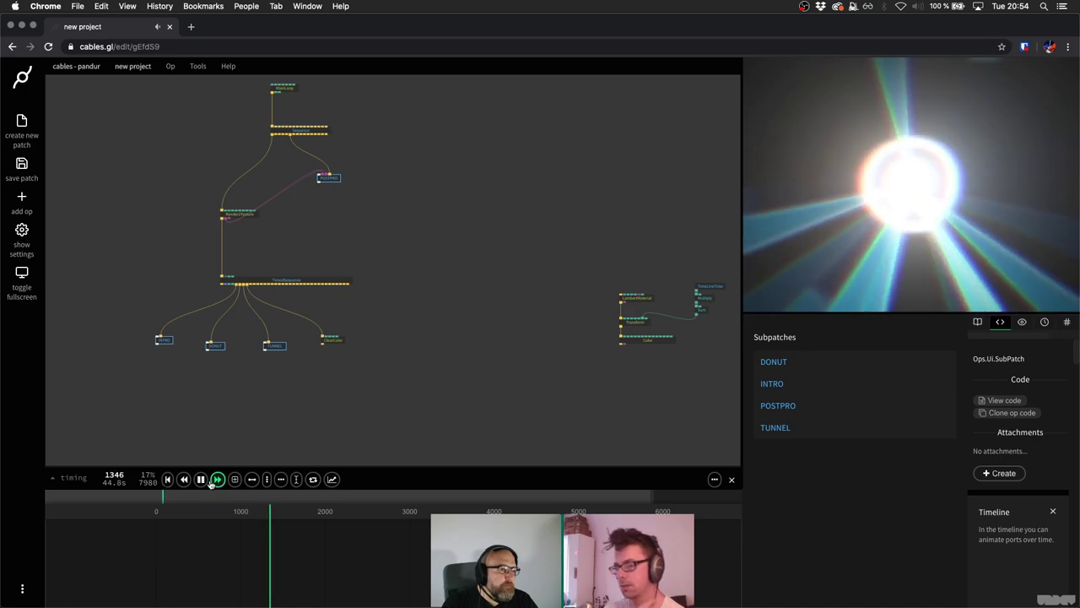
pyautogui.press('space')
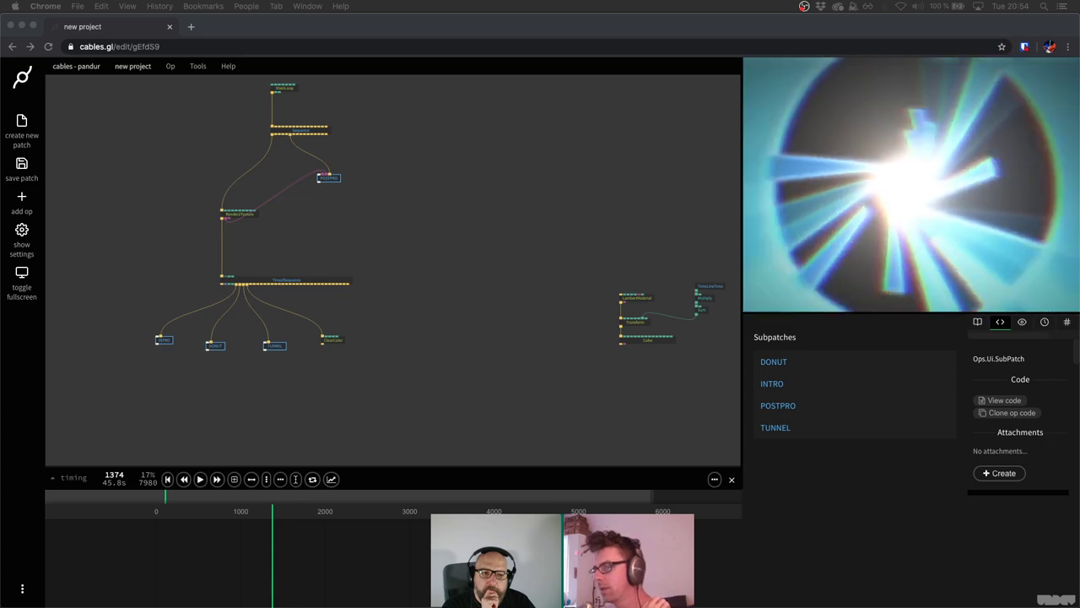
pyautogui.click(586, 398)
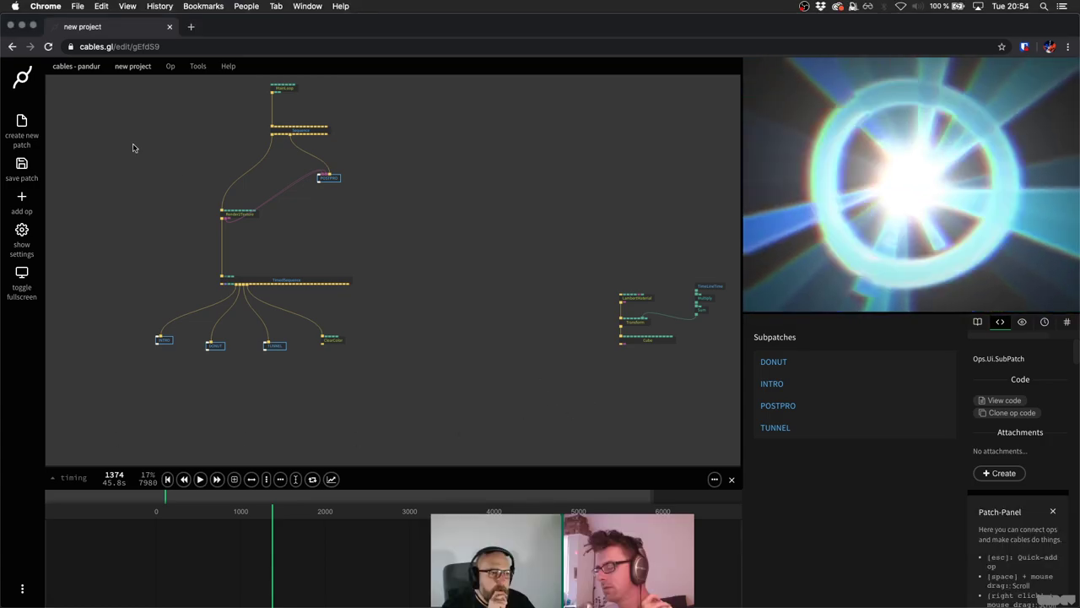
pyautogui.click(132, 66)
# Look over the patch tags in Patch settings, close them, and select POSTPRO.
pyautogui.click(142, 88)
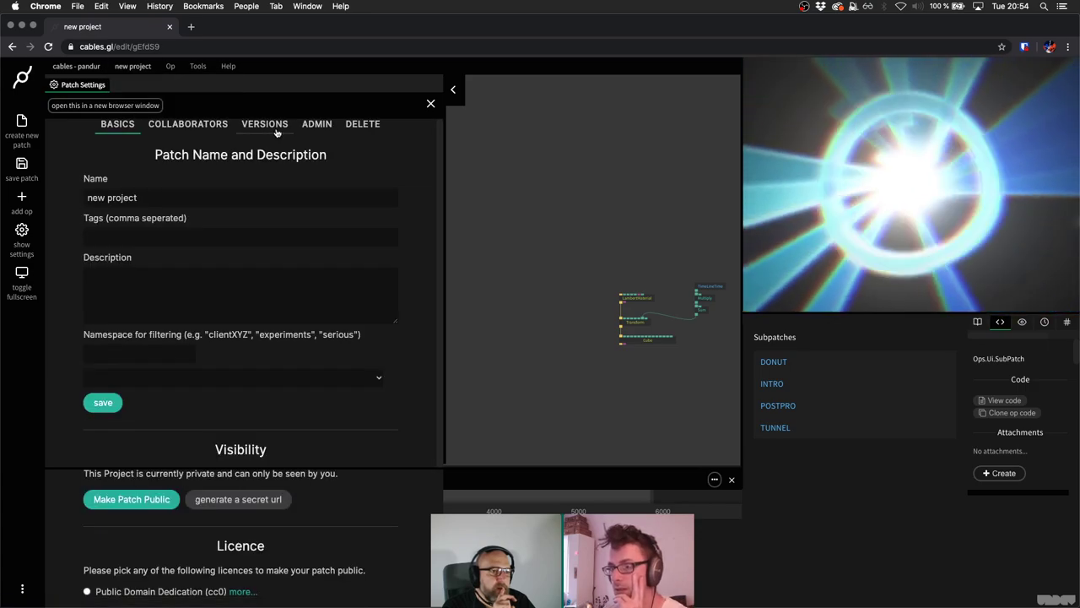
pyautogui.click(156, 237)
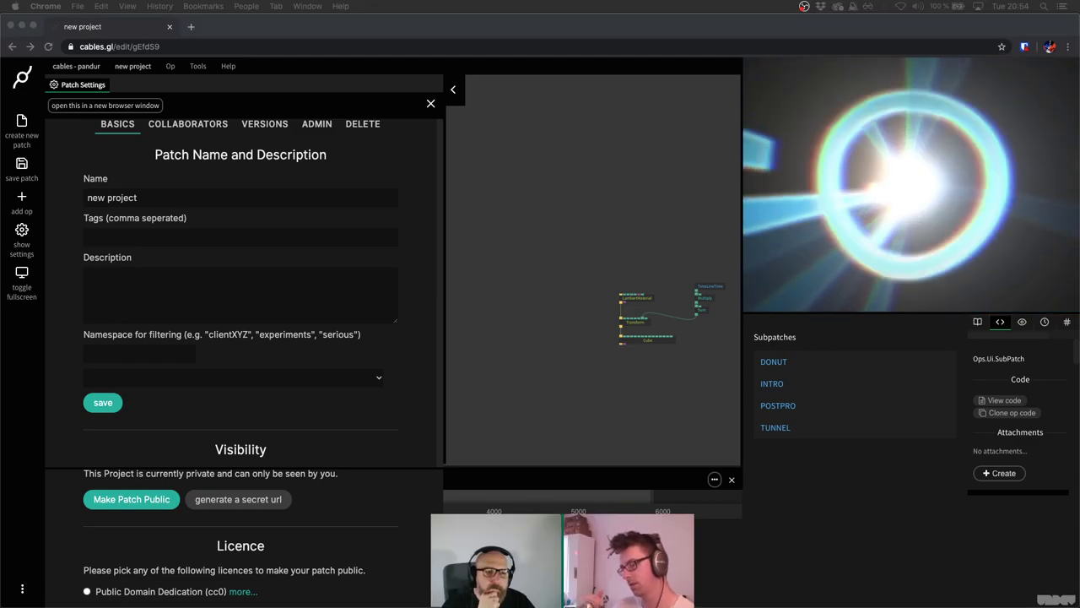
pyautogui.click(520, 304)
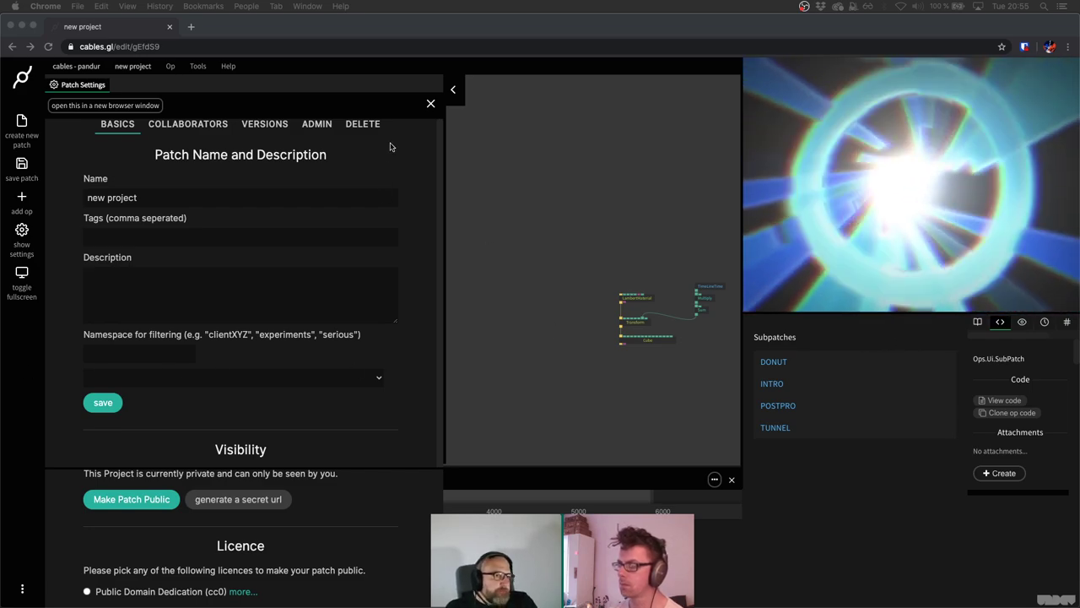
pyautogui.click(430, 104)
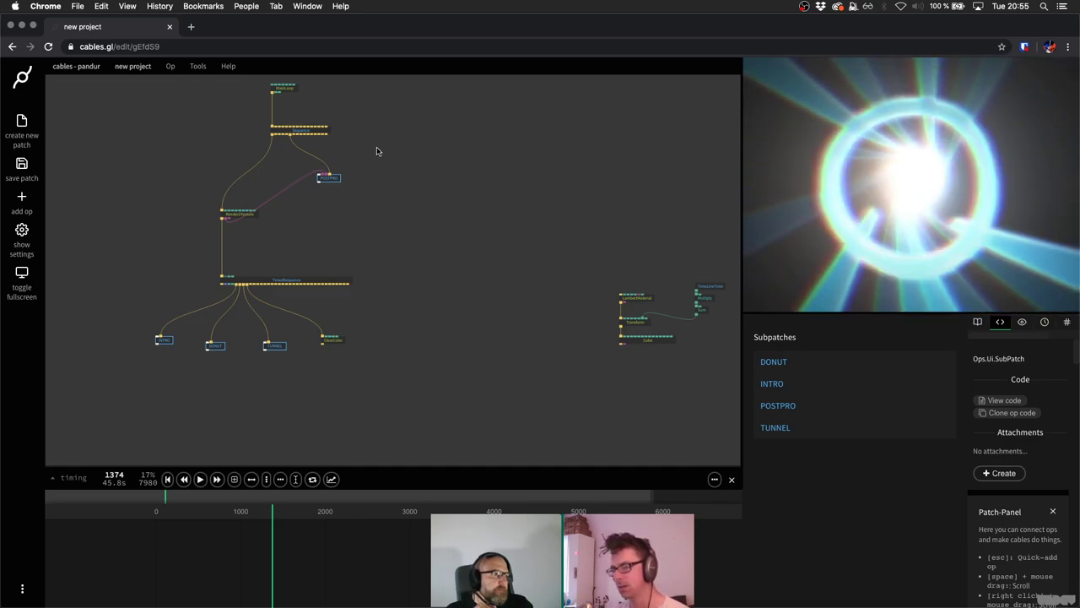
pyautogui.click(330, 180)
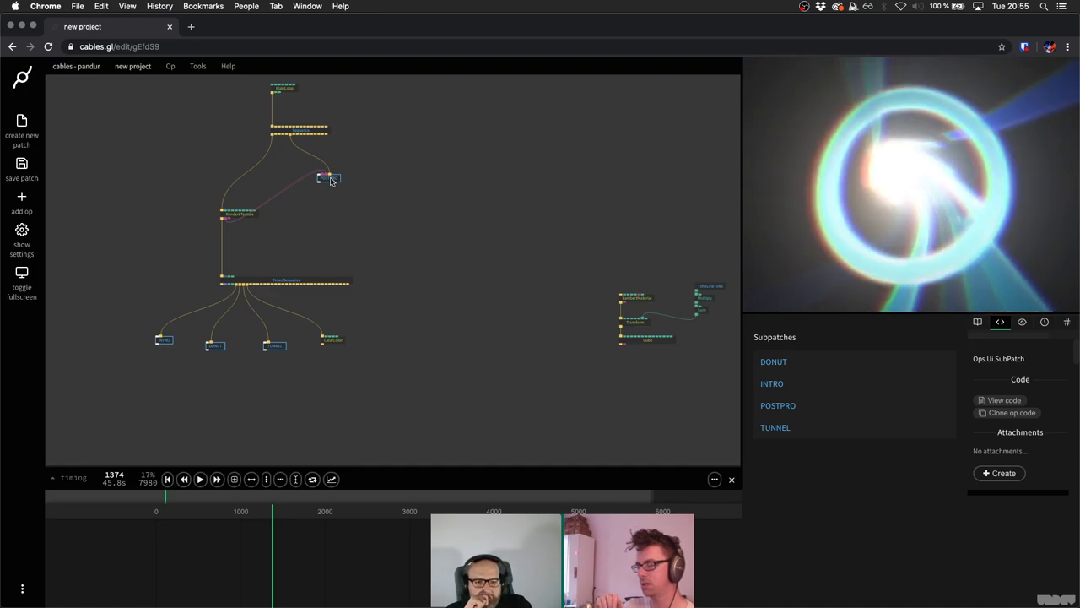
# Enter POSTPRO and pan across its PatchInput, Sequence, ImageCompose chains and FullscreenRectangle.
pyautogui.doubleClick(330, 180)
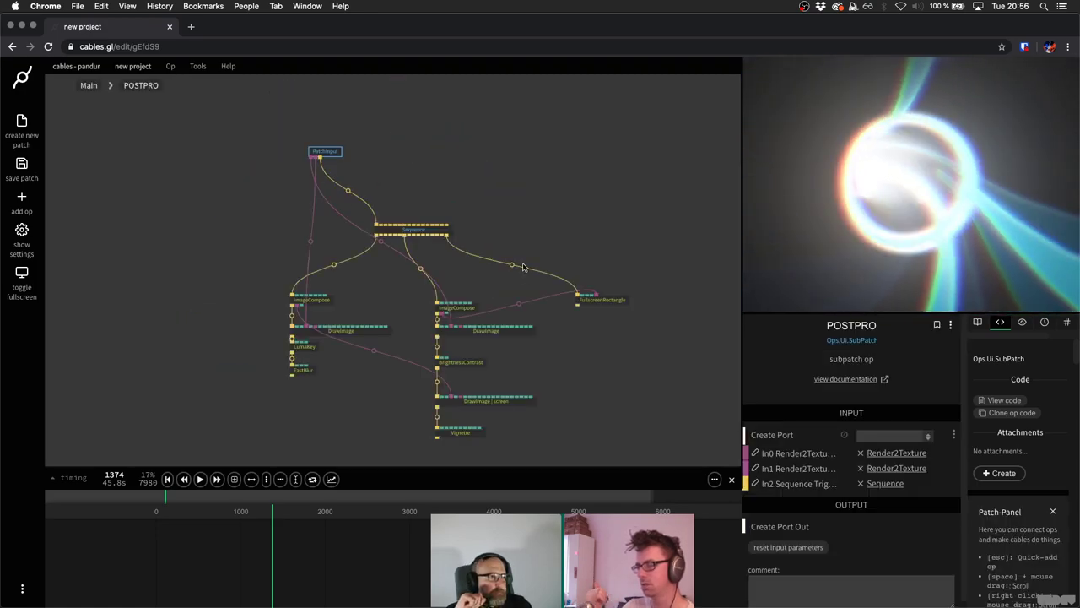
pyautogui.hscroll(5, 414, 212)
pyautogui.scroll(-3, 414, 212)
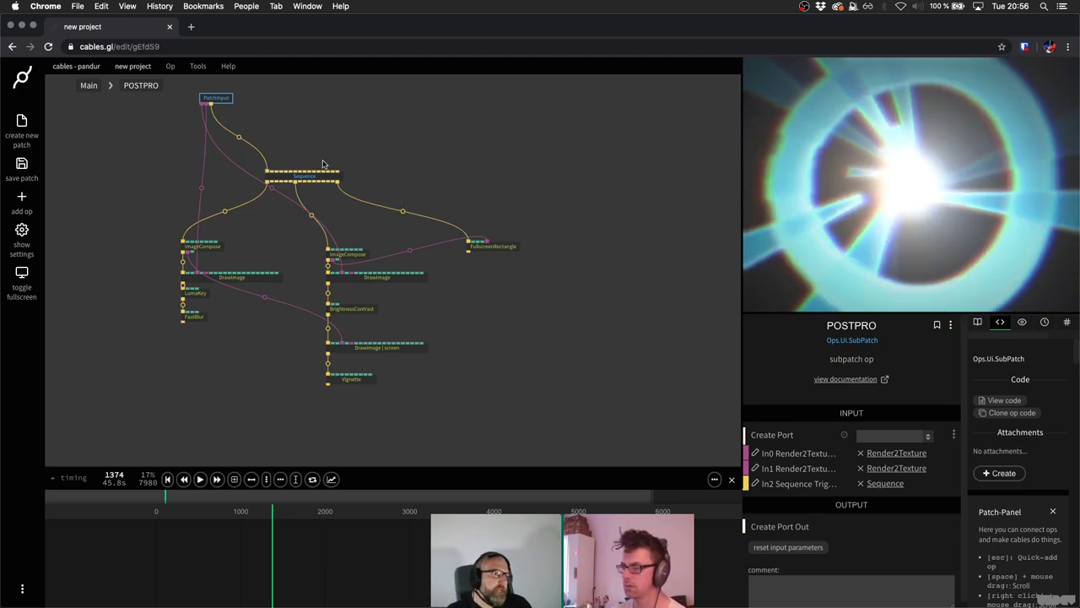
# Back in the Main patch, add a second TimedSequence fed by the first one's output.
pyautogui.click(88, 86)
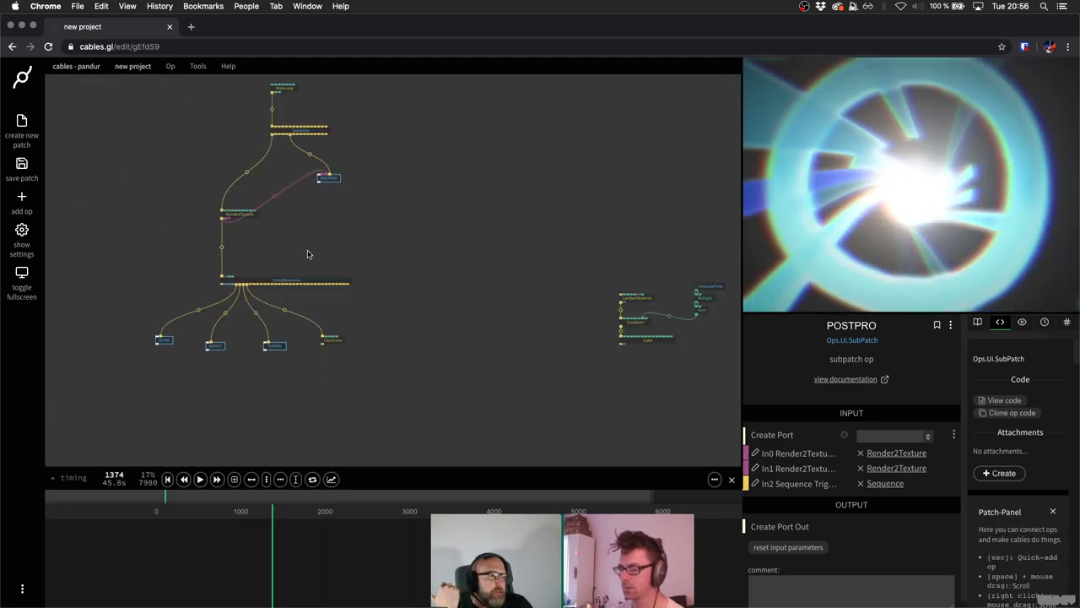
pyautogui.scroll(3, 308, 254)
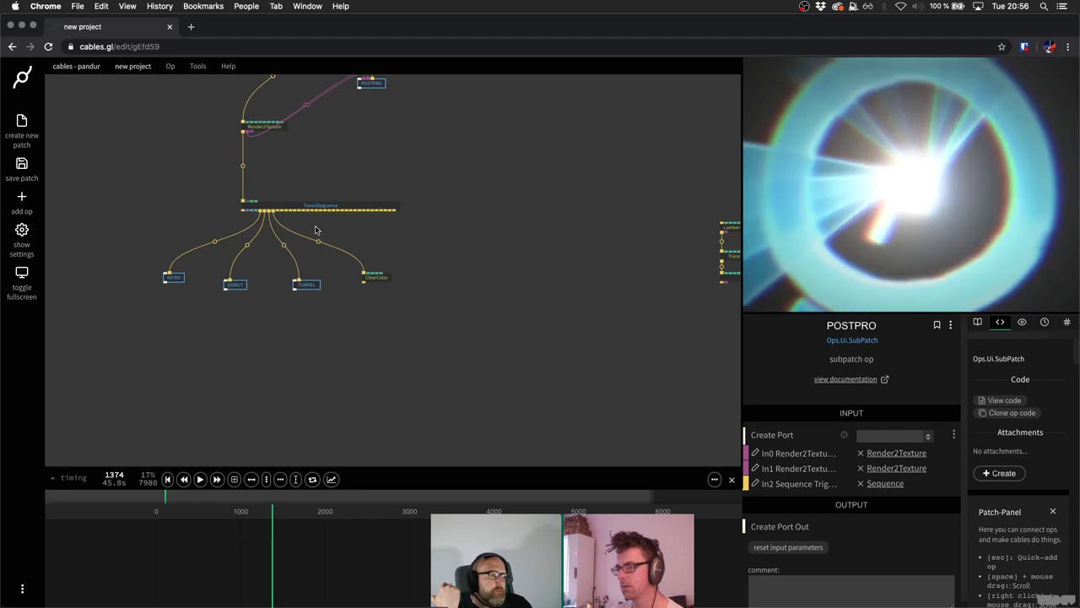
pyautogui.scroll(2, 316, 229)
pyautogui.scroll(3, 317, 219)
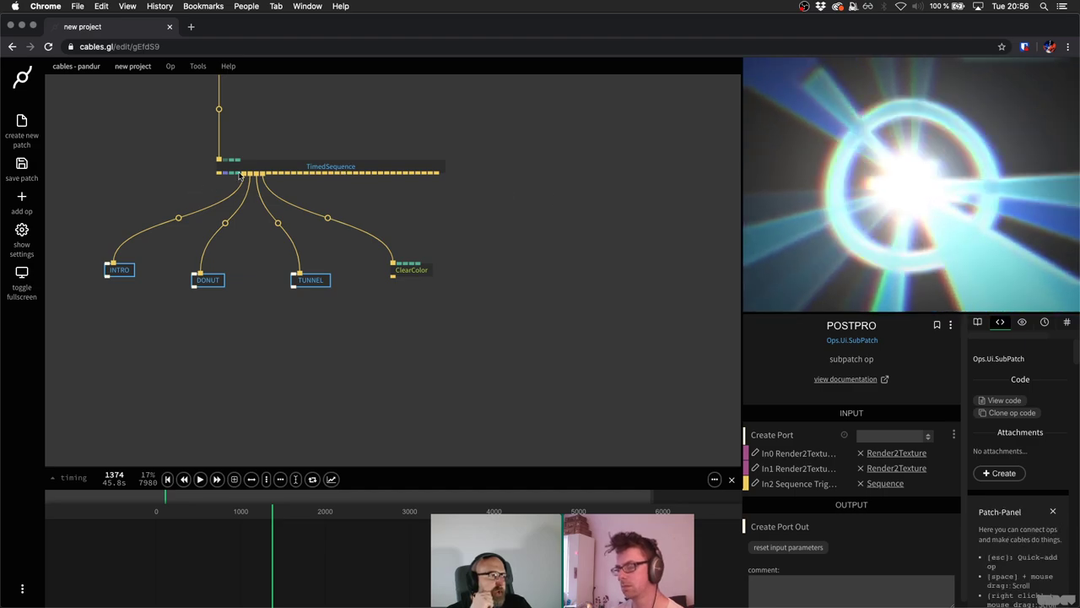
pyautogui.moveTo(218, 174); pyautogui.dragTo(217, 398)
pyautogui.write('timeds')
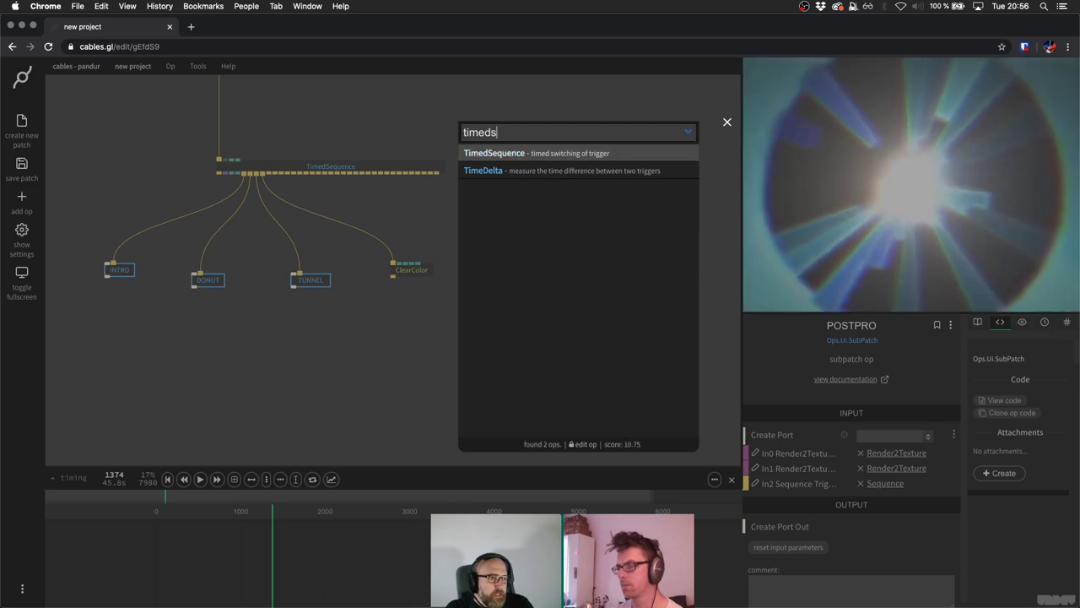
pyautogui.press('Return')
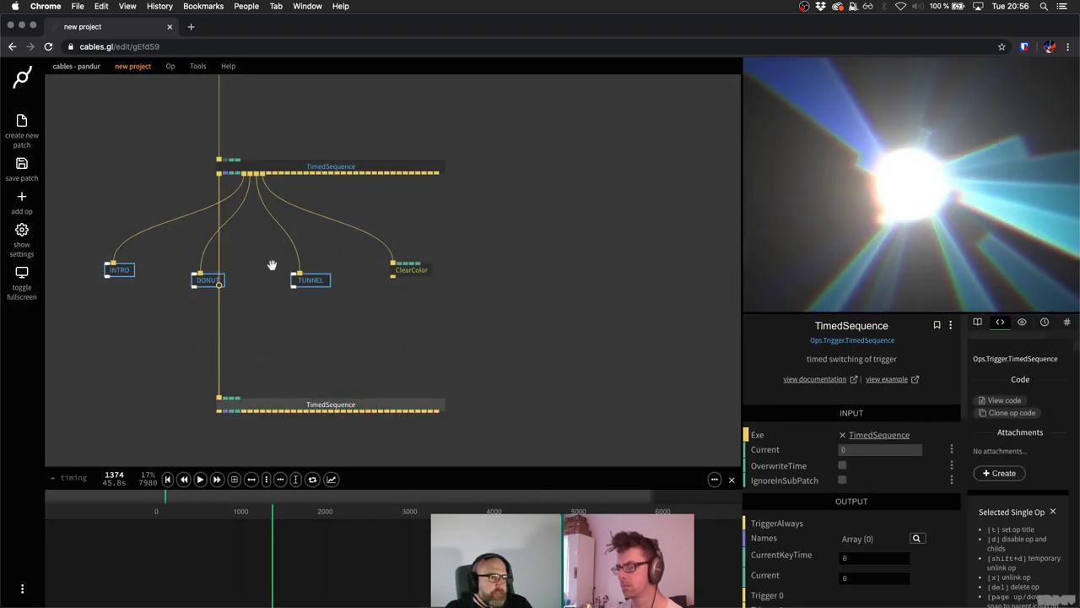
# Attach a Circle and a RectangleFrame op to the new TimedSequence's outputs.
pyautogui.scroll(-3, 272, 265)
pyautogui.scroll(3, 261, 309)
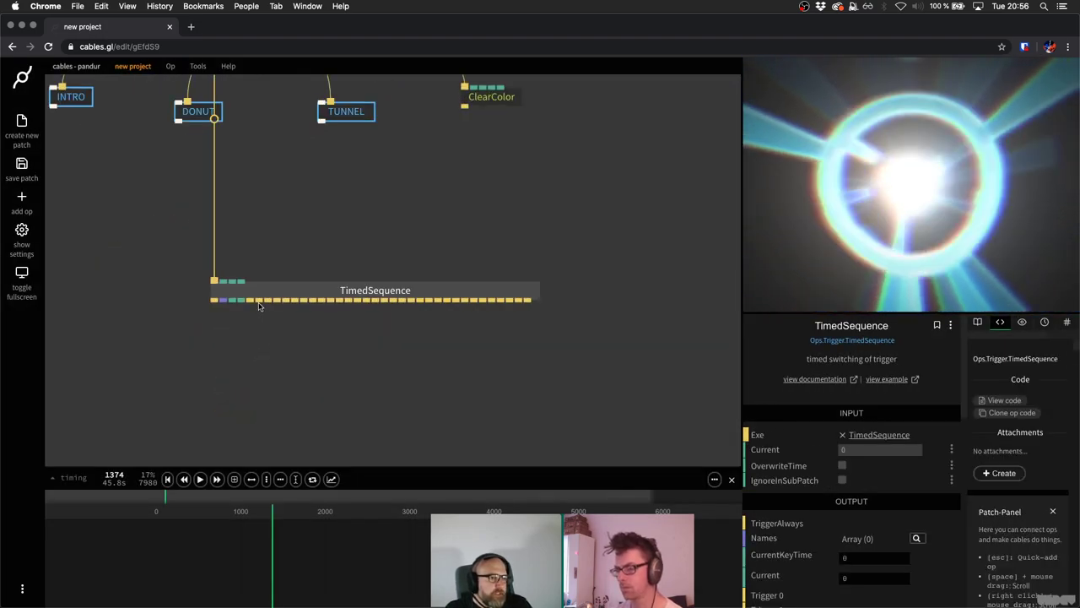
pyautogui.doubleClick(221, 412)
pyautogui.write('circle')
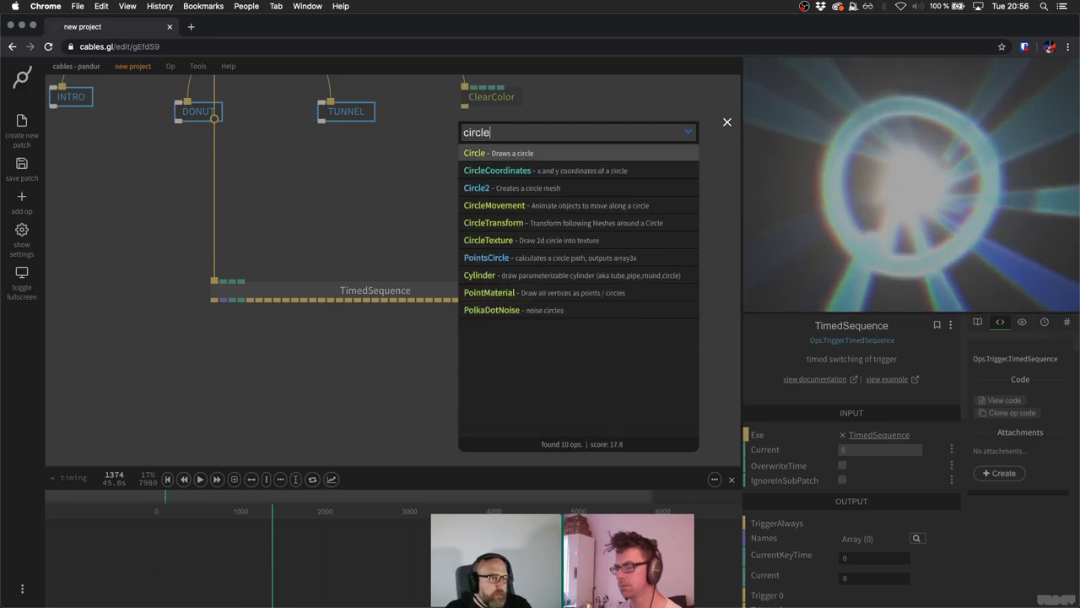
pyautogui.press('Return')
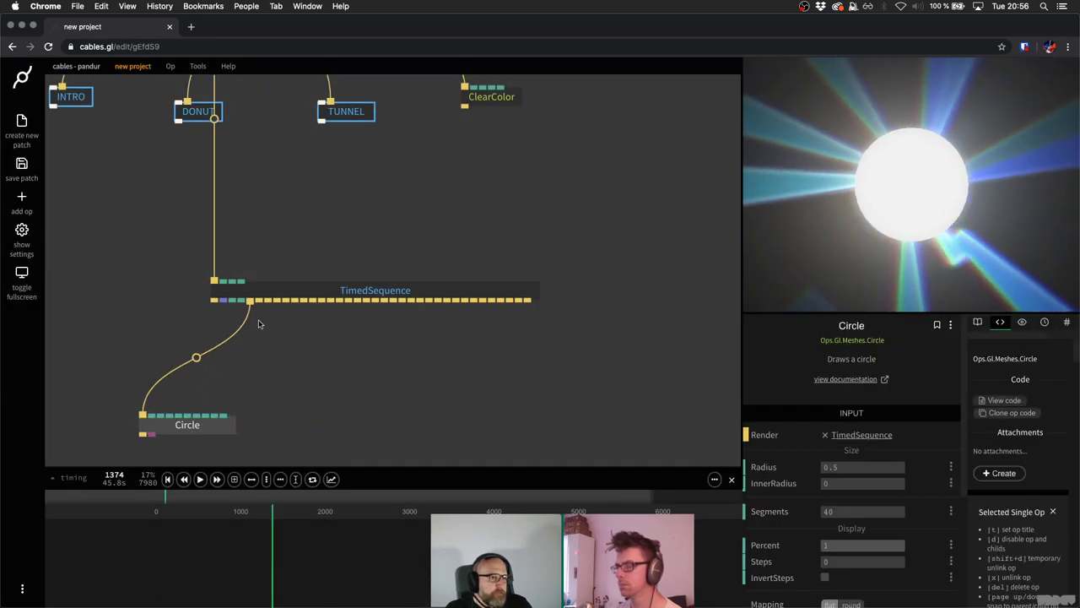
pyautogui.moveTo(263, 301); pyautogui.dragTo(268, 409)
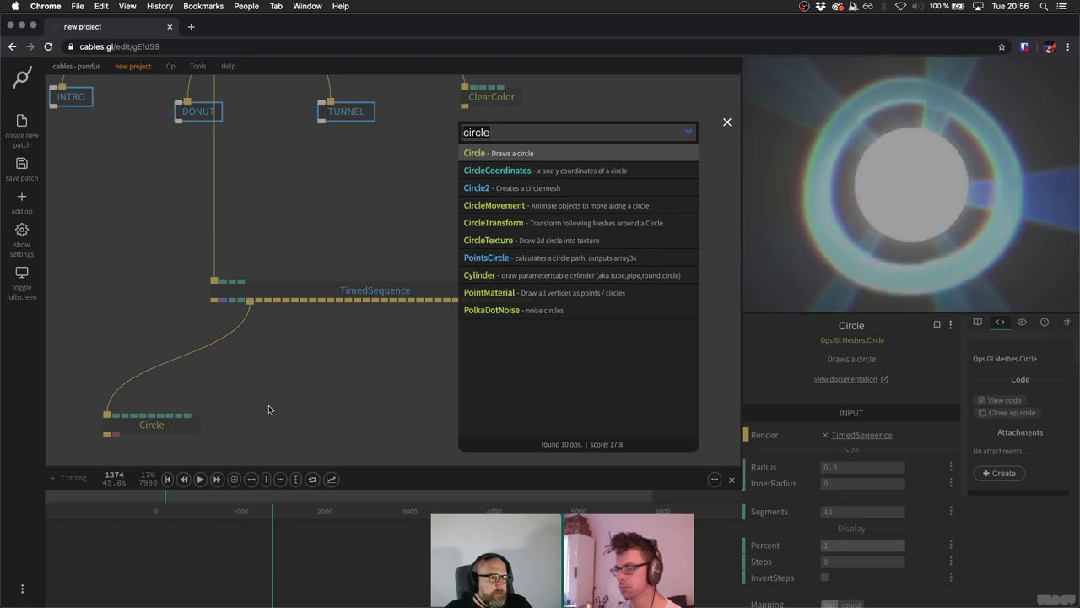
pyautogui.write('rectanglefr')
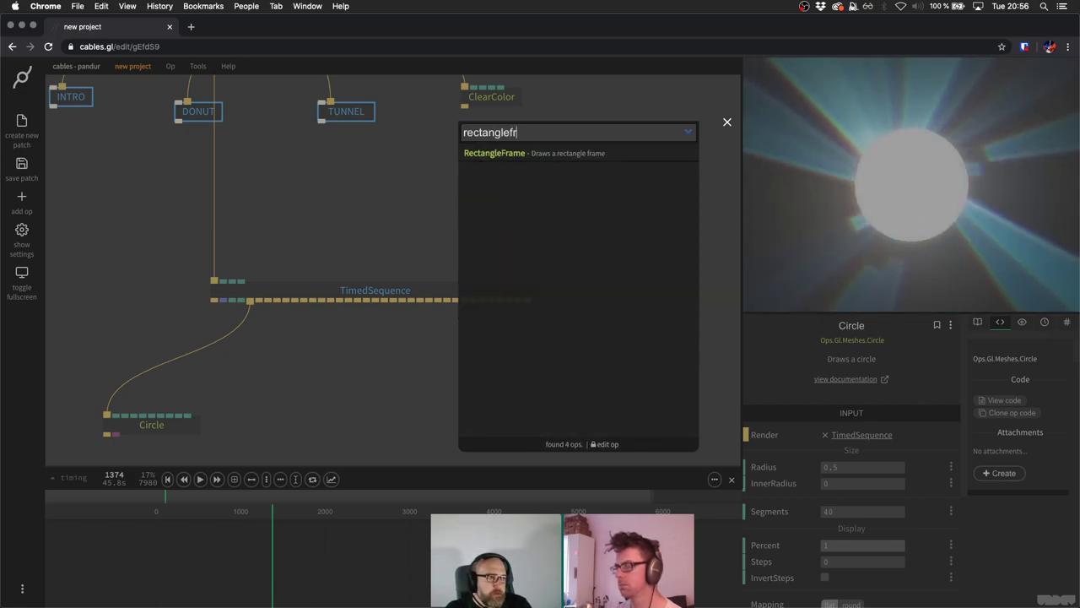
pyautogui.press('Return')
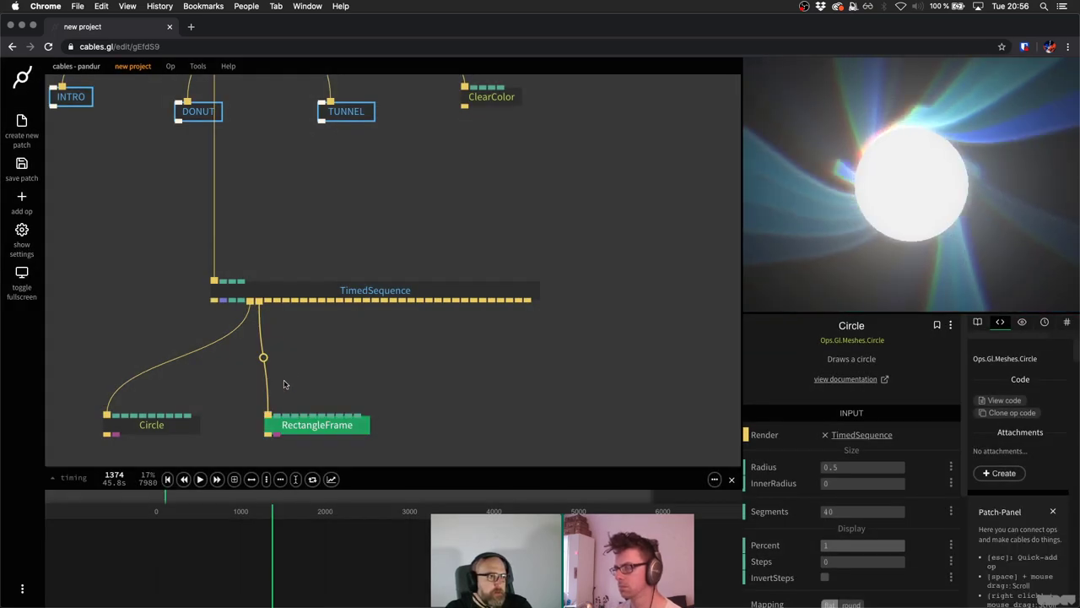
pyautogui.click(280, 289)
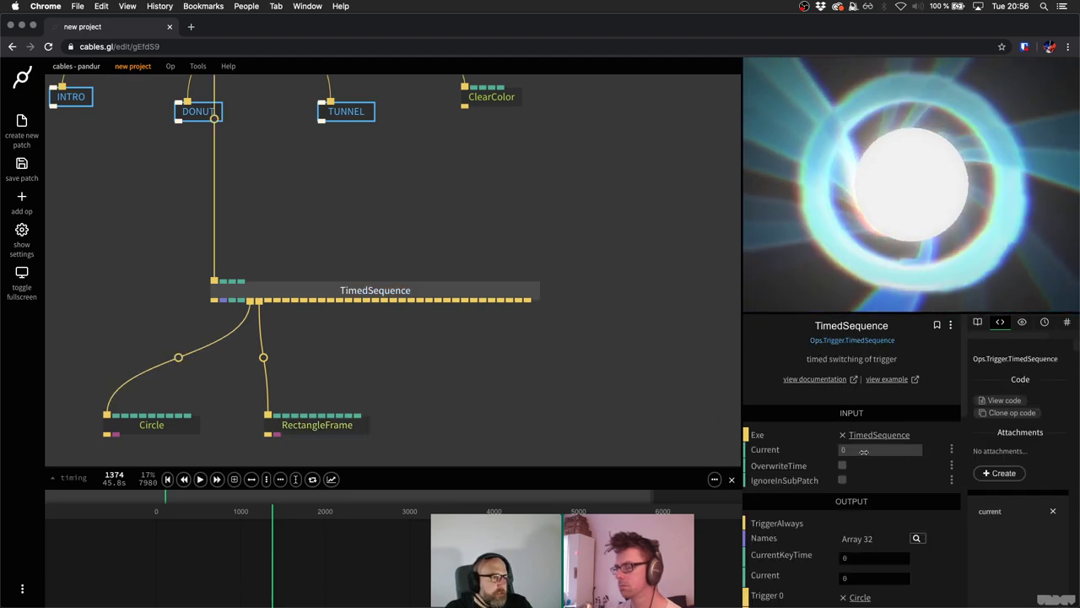
# Set the TimedSequence Current to 1 and raise the Circle's InnerRadius to make a ring.
pyautogui.click(863, 451)
pyautogui.write('1')
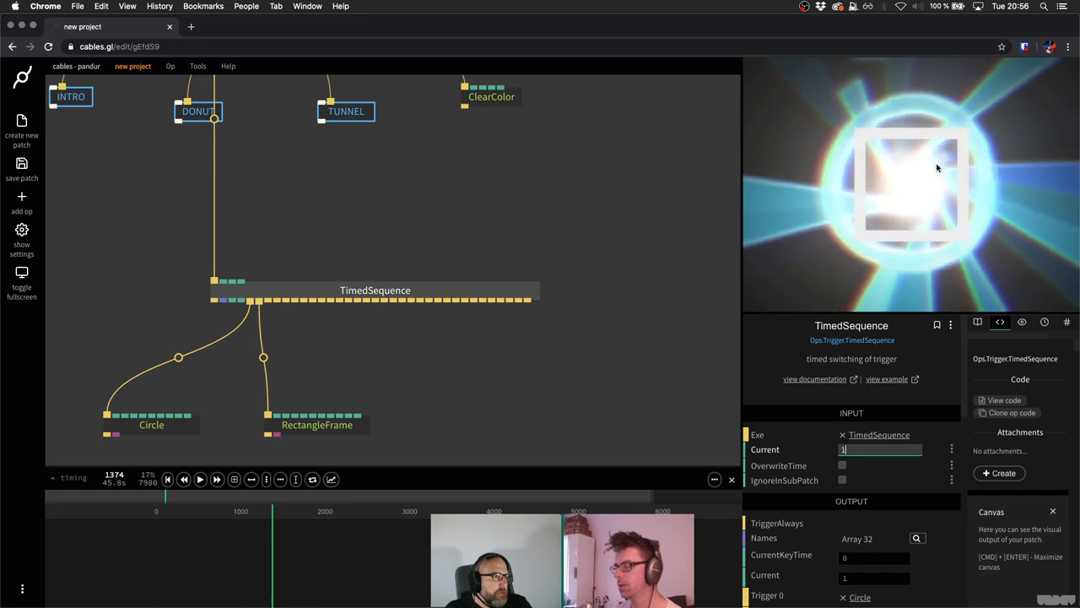
pyautogui.click(182, 426)
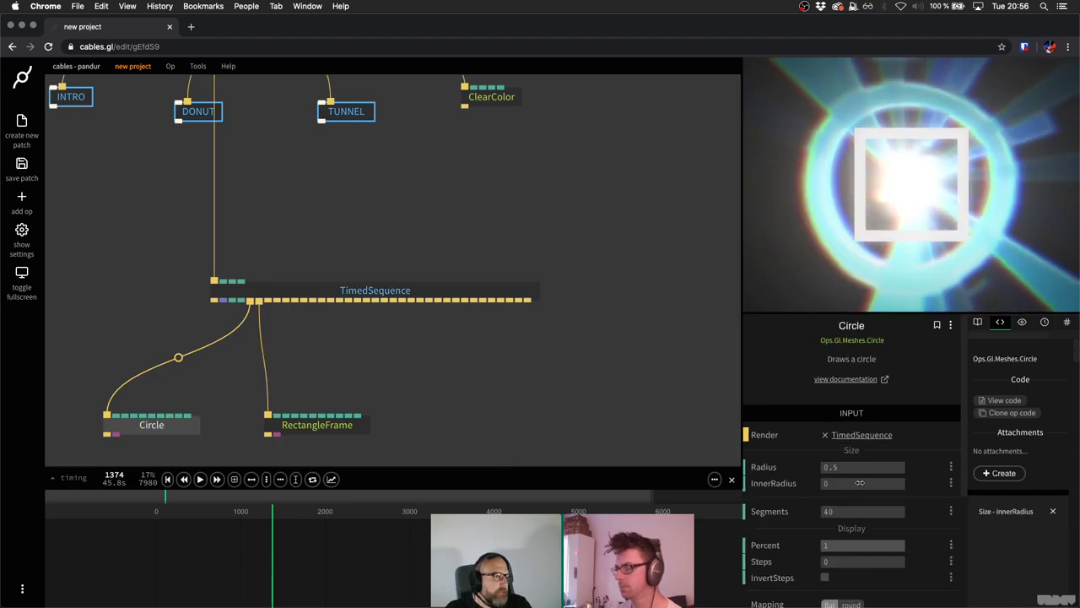
pyautogui.moveTo(864, 483); pyautogui.dragTo(895, 483)
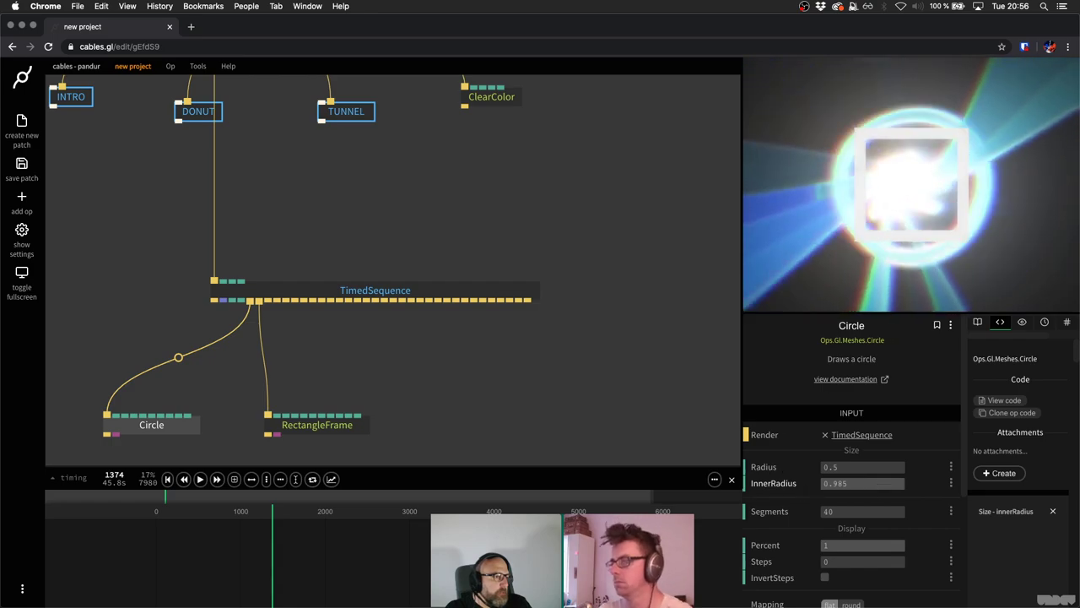
# Change the TimedSequence Current value back to 0.
pyautogui.click(507, 291)
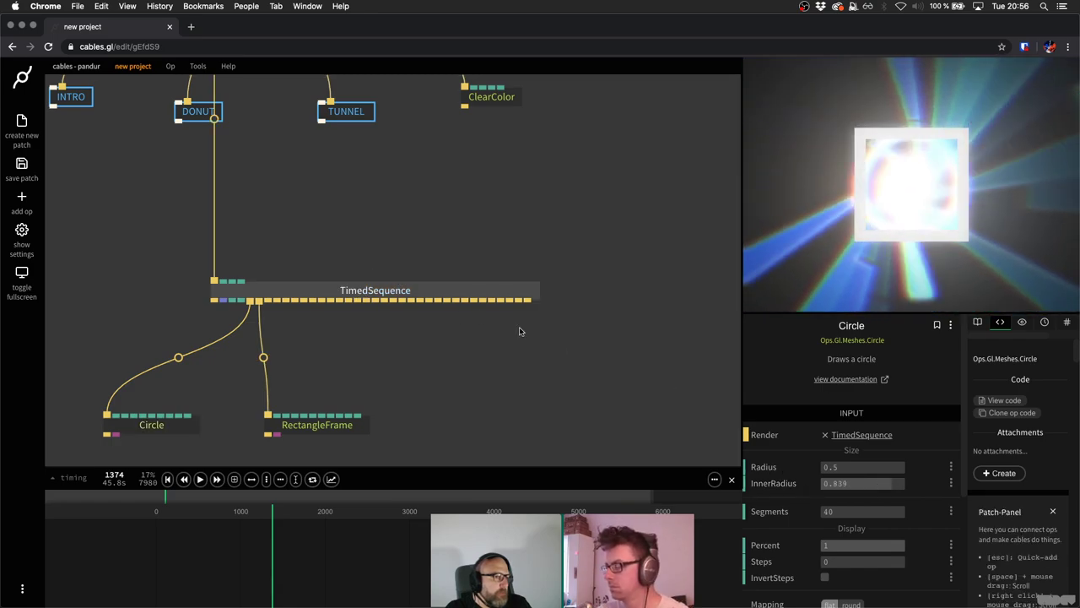
pyautogui.click(871, 450)
pyautogui.press('BackSpace')
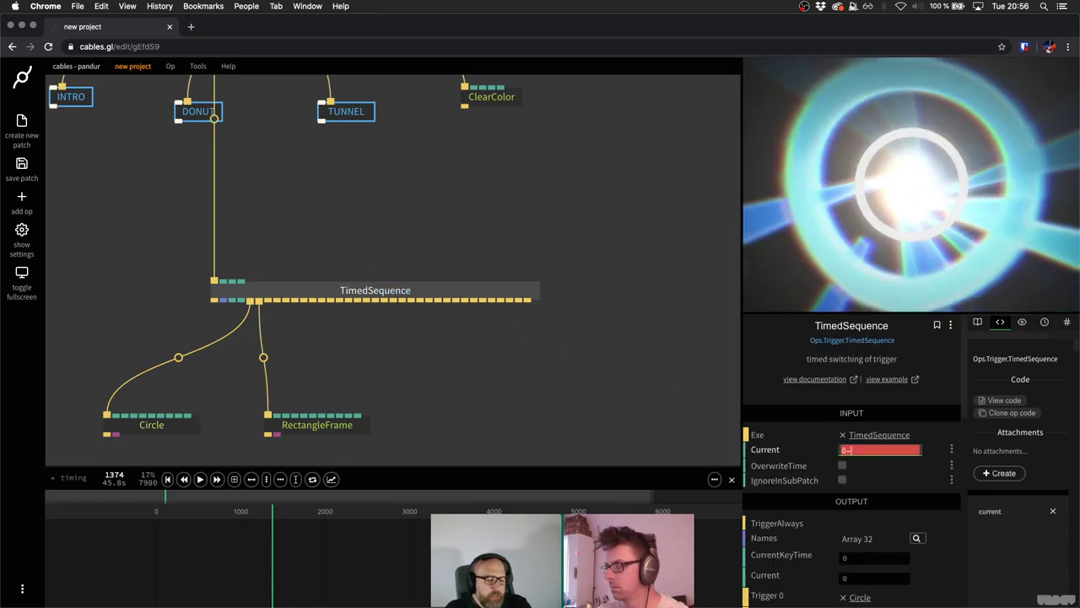
pyautogui.write('0')
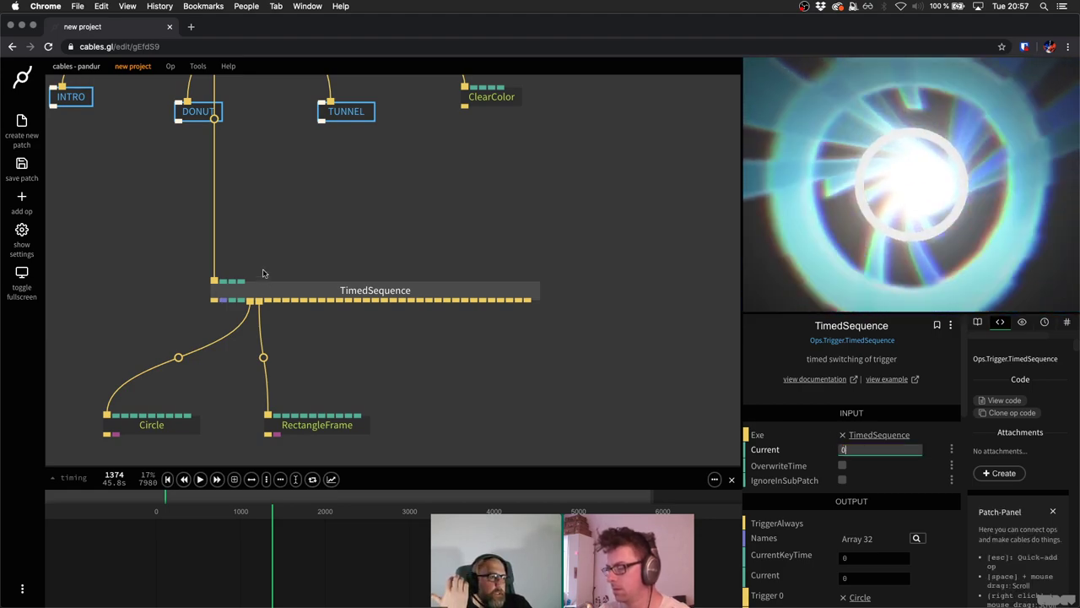
pyautogui.scroll(-2, 264, 274)
pyautogui.scroll(-1, 263, 274)
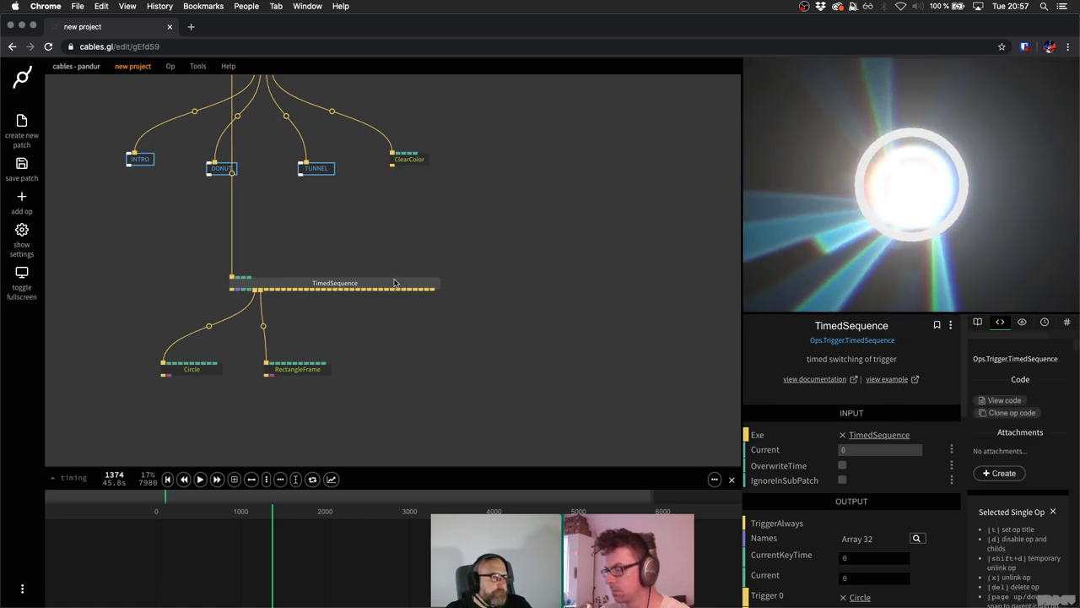
# Set the TimedSequence Current to 1 and save the patch.
pyautogui.click(886, 448)
pyautogui.write('1')
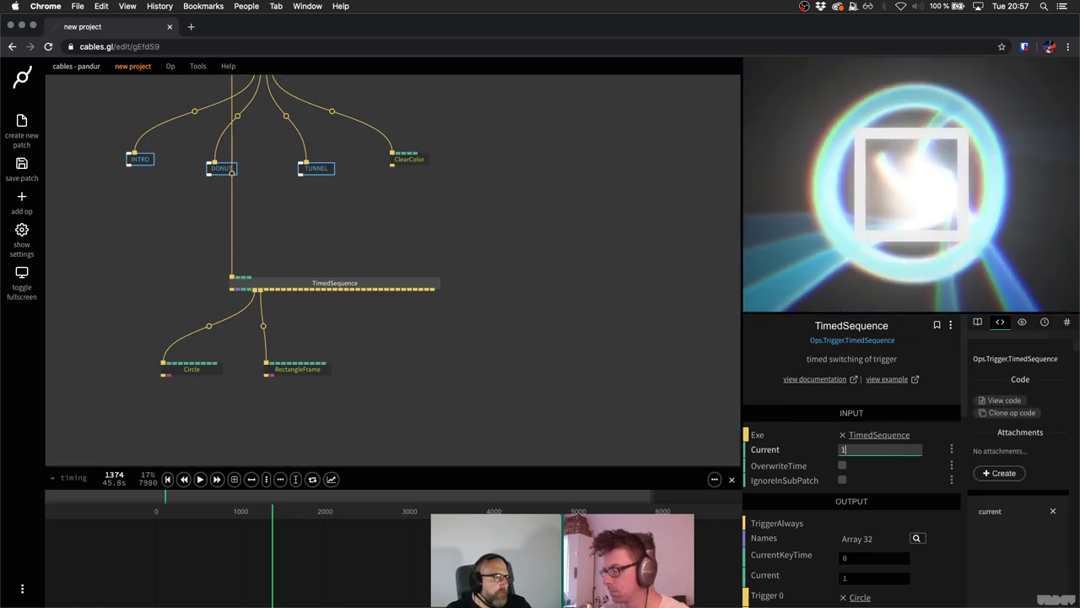
pyautogui.click(449, 258)
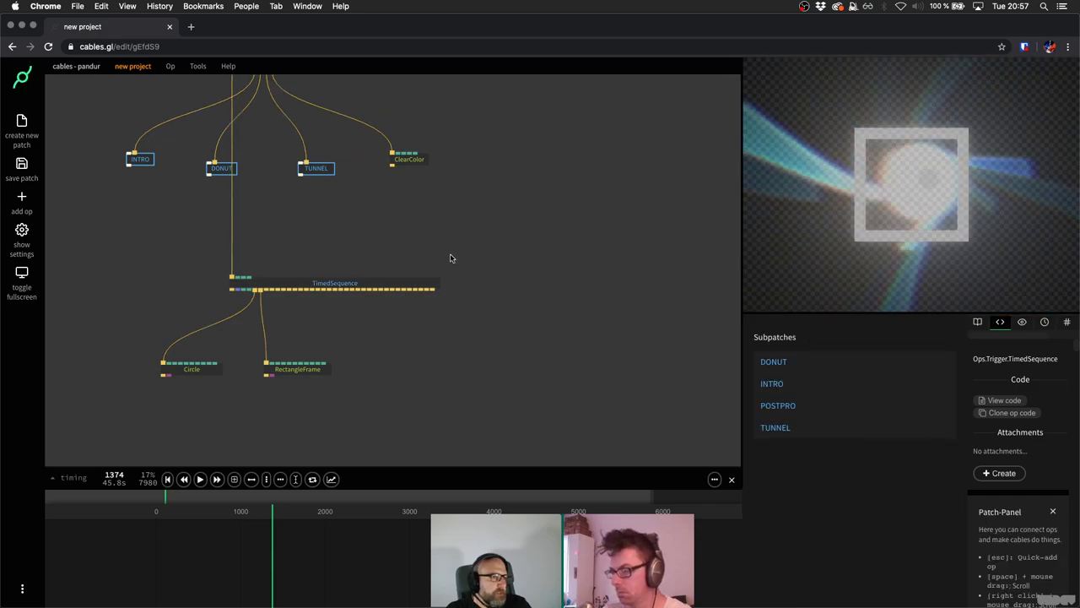
pyautogui.press('super+s')
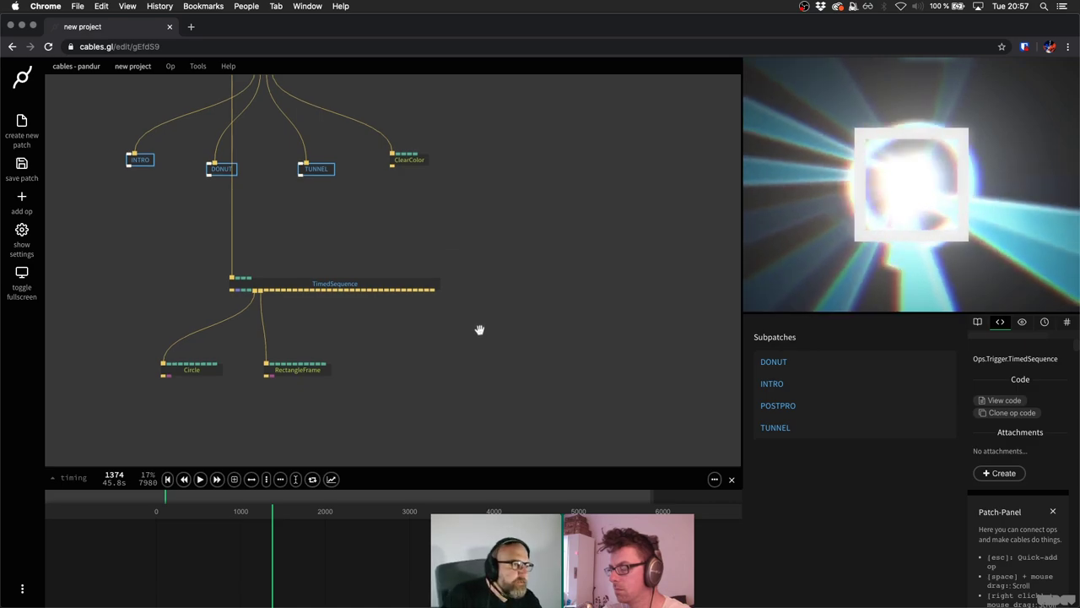
# Bring the upper TimedSequence and Render2Texture into view and select the TimedSequence.
pyautogui.scroll(3, 477, 324)
pyautogui.scroll(-2, 481, 299)
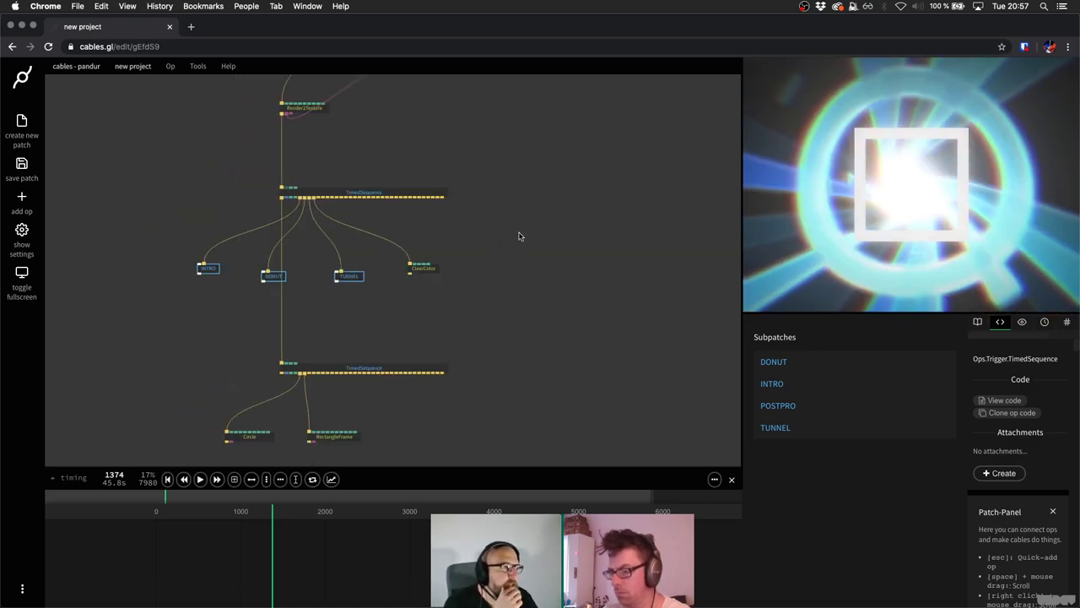
pyautogui.scroll(1, 310, 234)
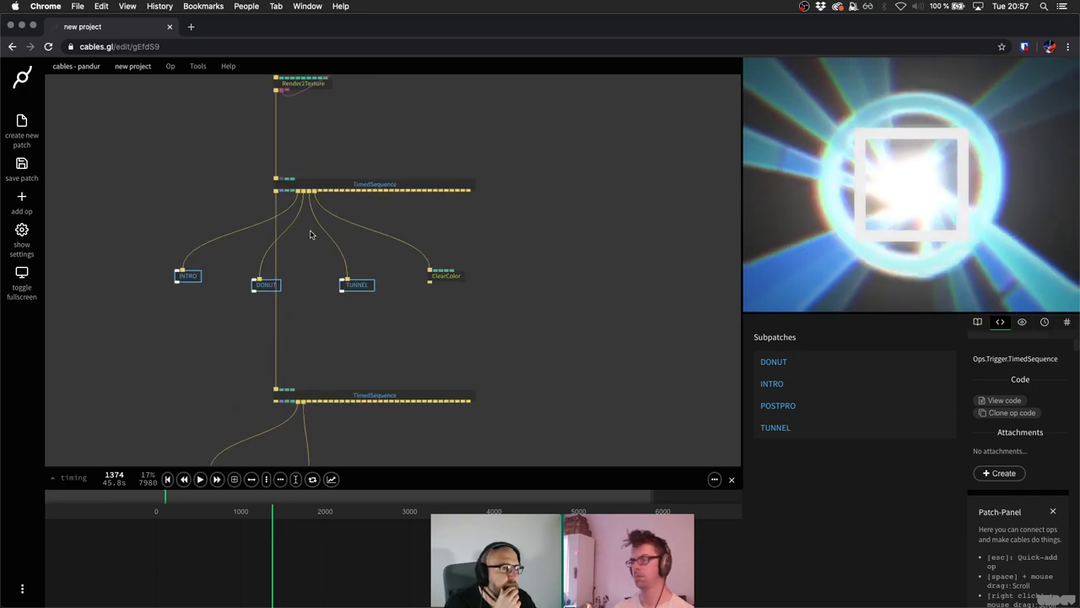
pyautogui.scroll(1, 309, 229)
pyautogui.scroll(1, 271, 187)
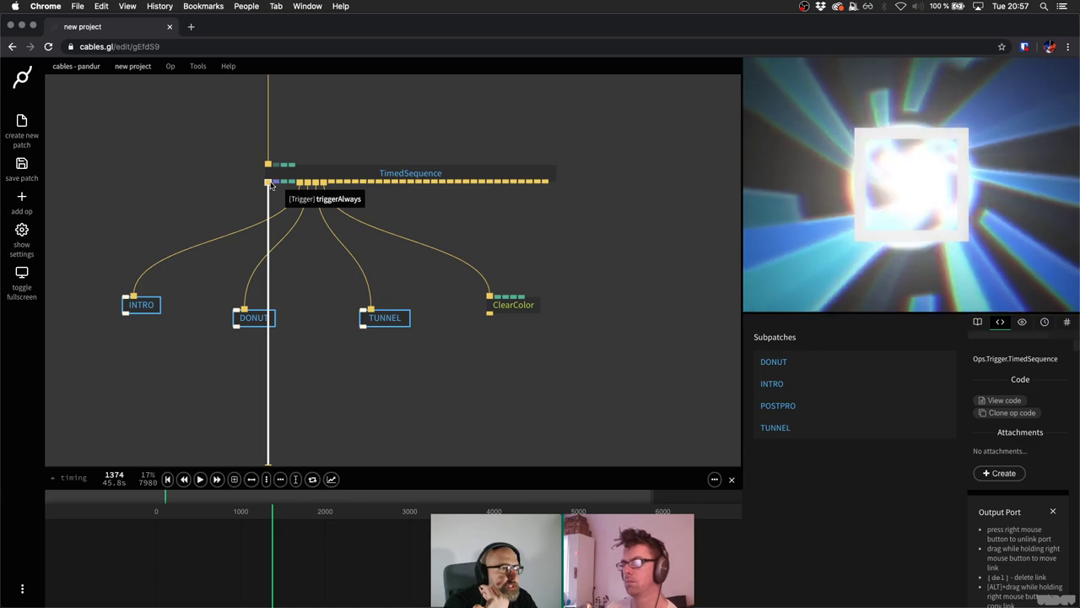
pyautogui.scroll(-2, 413, 410)
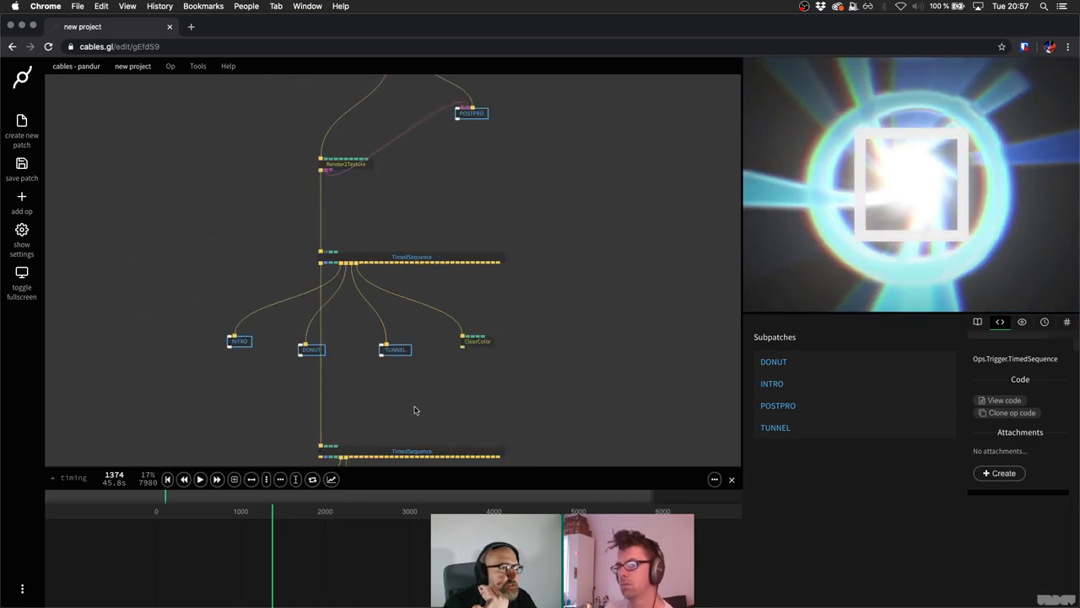
pyautogui.moveTo(414, 410); pyautogui.dragTo(394, 360)
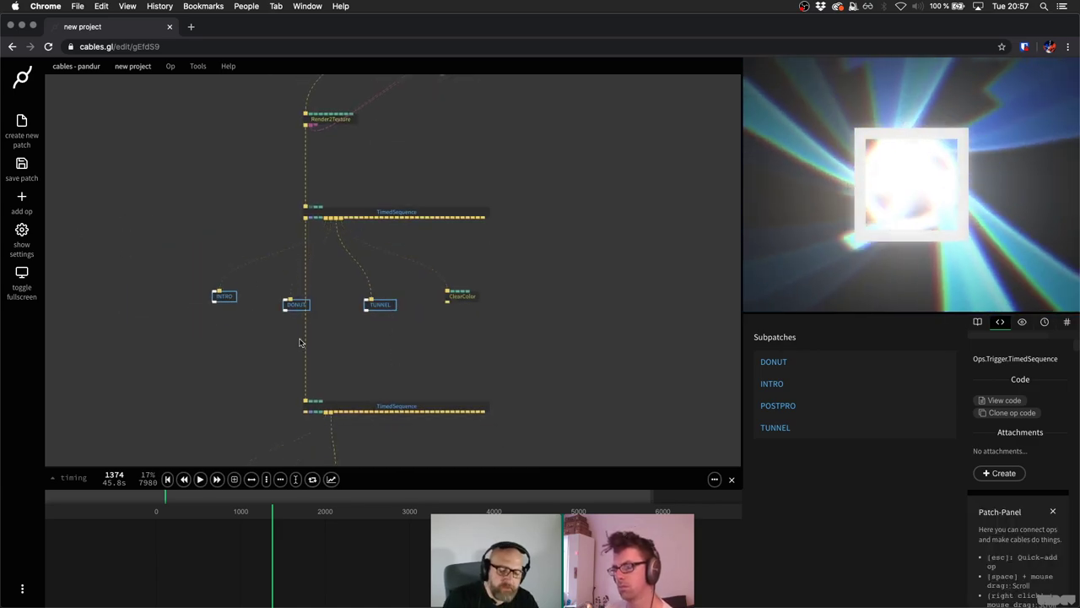
pyautogui.scroll(3, 301, 338)
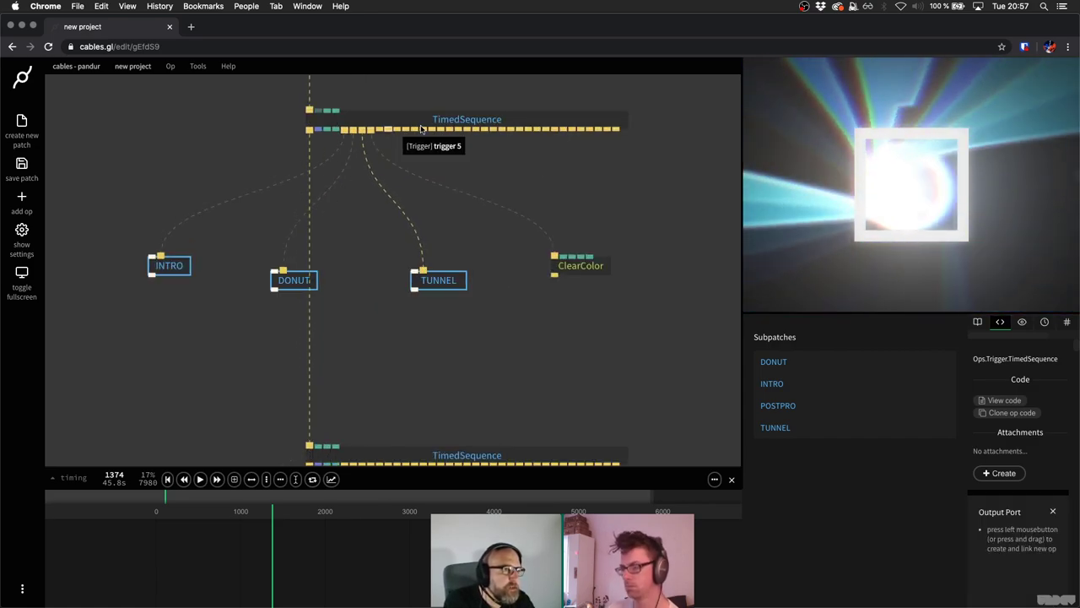
pyautogui.click(472, 120)
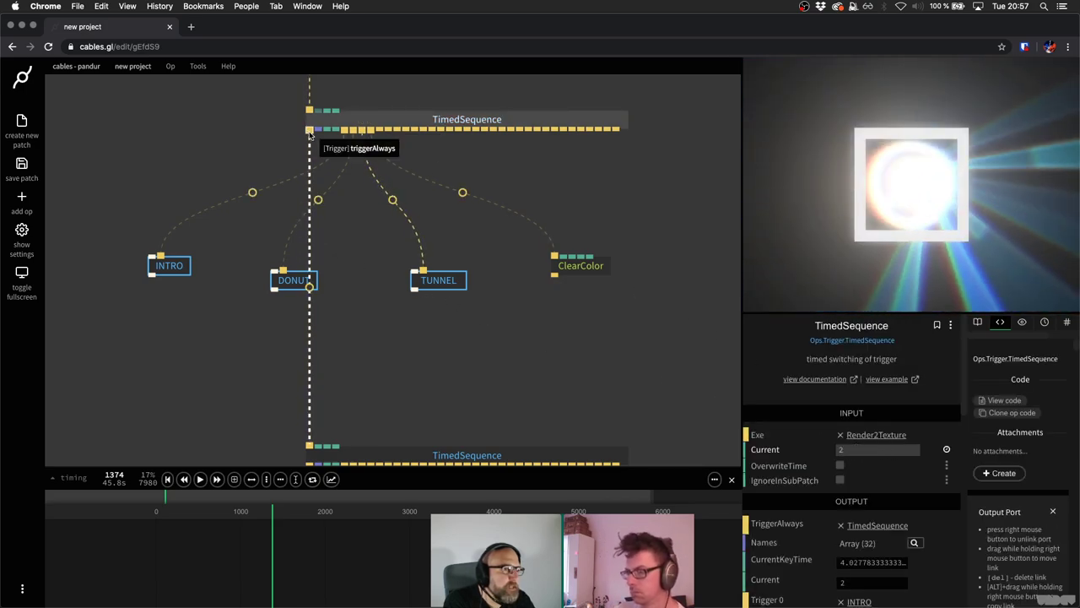
# Move INTRO, DONUT, TUNNEL and ClearColor together to the right of the main cable.
pyautogui.moveTo(152, 203); pyautogui.dragTo(648, 331)
pyautogui.moveTo(441, 285); pyautogui.dragTo(634, 285)
pyautogui.click(482, 386)
pyautogui.scroll(-2, 482, 387)
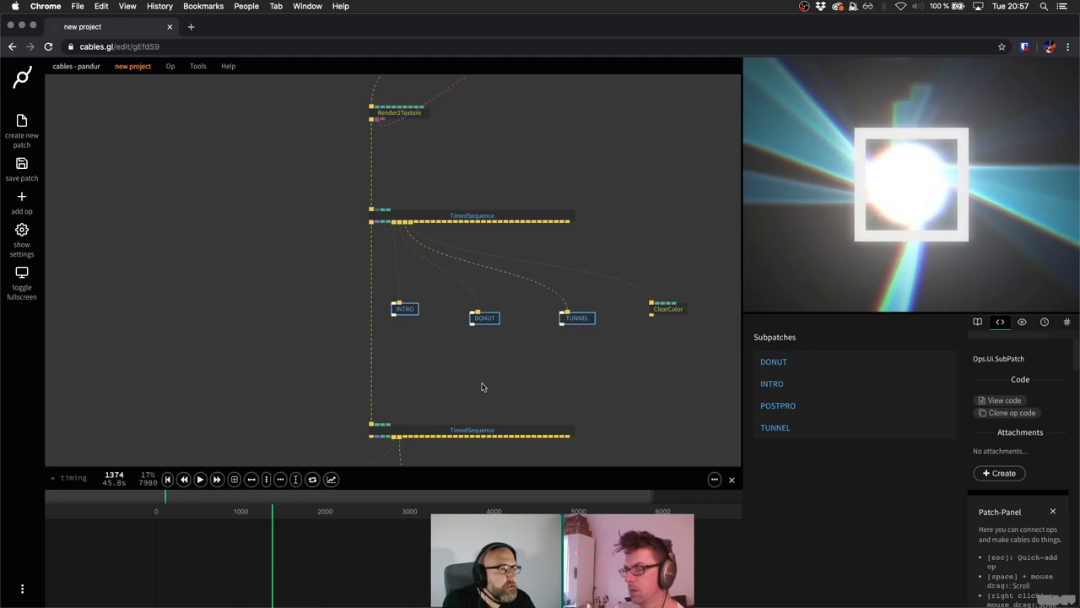
pyautogui.scroll(-5, 441, 216)
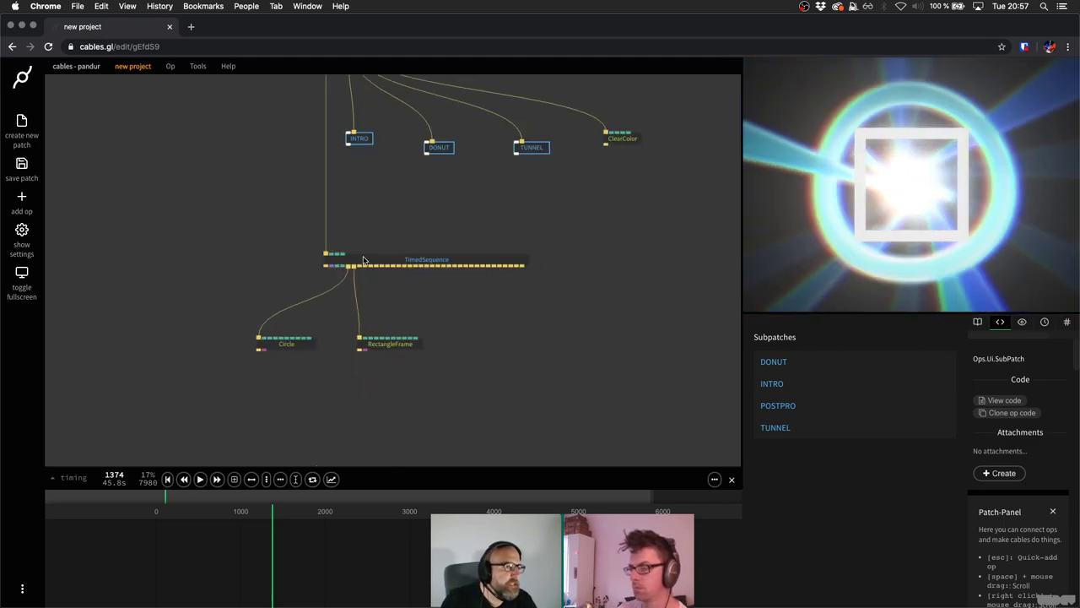
# Add a BasicMaterial op and set its colour to white.
pyautogui.click(364, 260)
pyautogui.press('Escape')
pyautogui.write('ba')
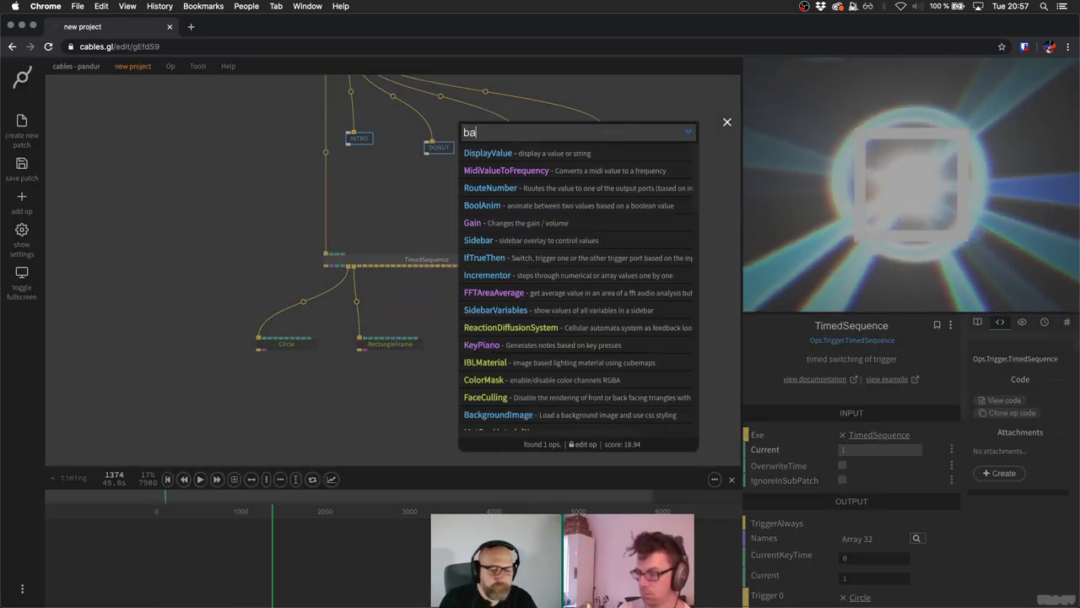
pyautogui.write('sic')
pyautogui.press('Return')
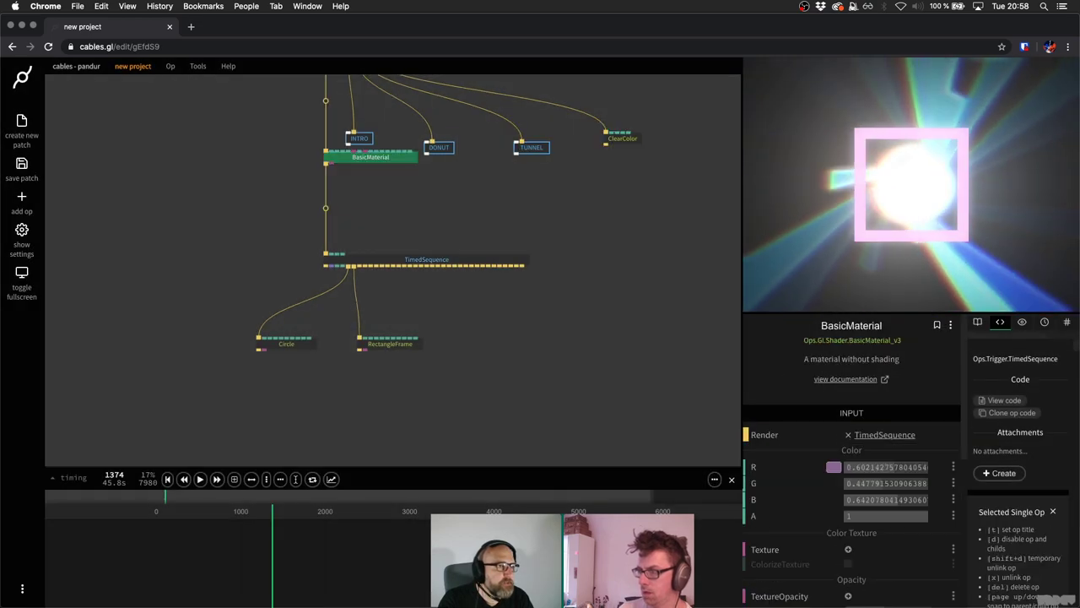
pyautogui.click(833, 466)
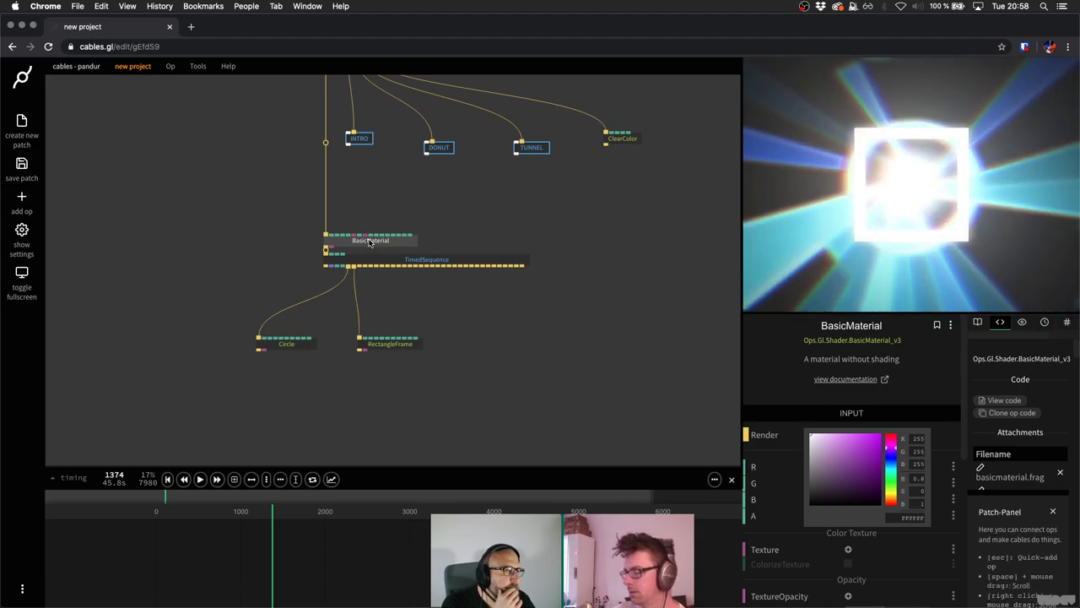
# Place BasicMaterial above the lower TimedSequence and reposition that four-op chain.
pyautogui.moveTo(369, 242); pyautogui.dragTo(369, 237)
pyautogui.moveTo(222, 193); pyautogui.dragTo(388, 392)
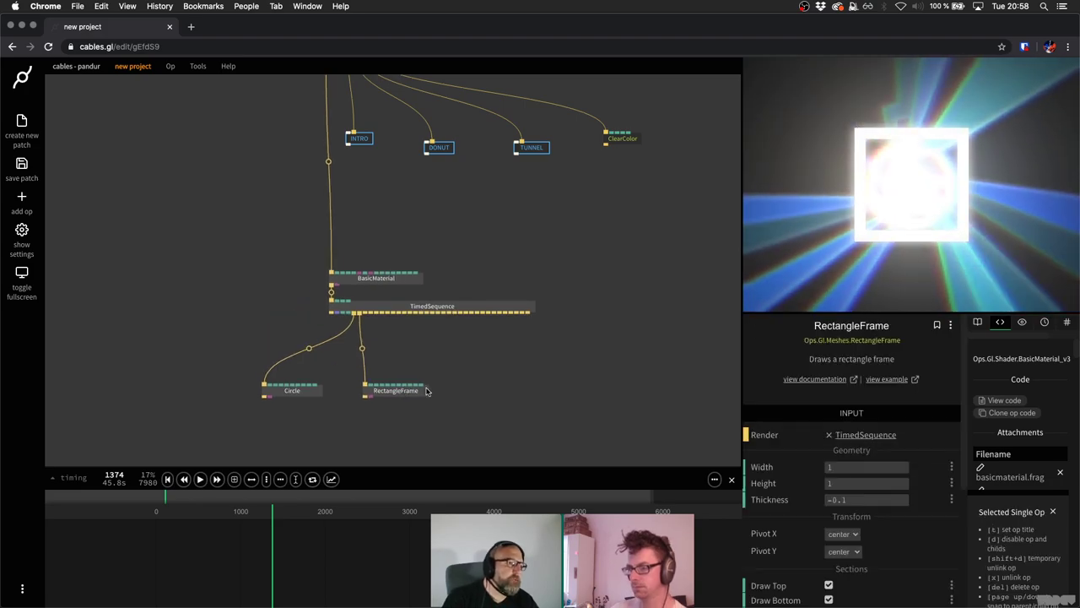
pyautogui.click(507, 373)
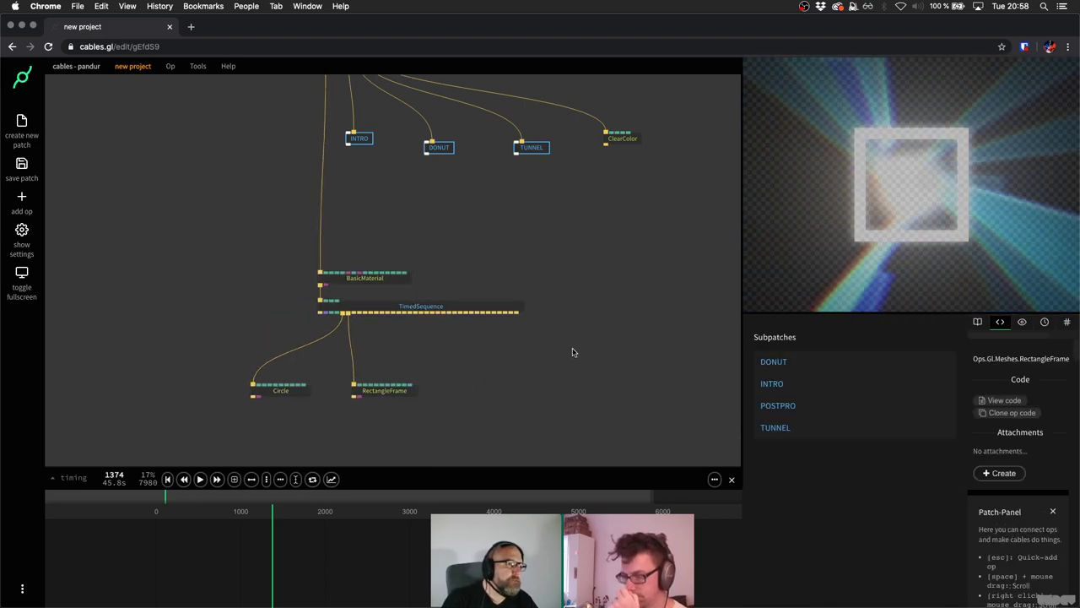
pyautogui.scroll(5, 572, 352)
pyautogui.scroll(5, 550, 363)
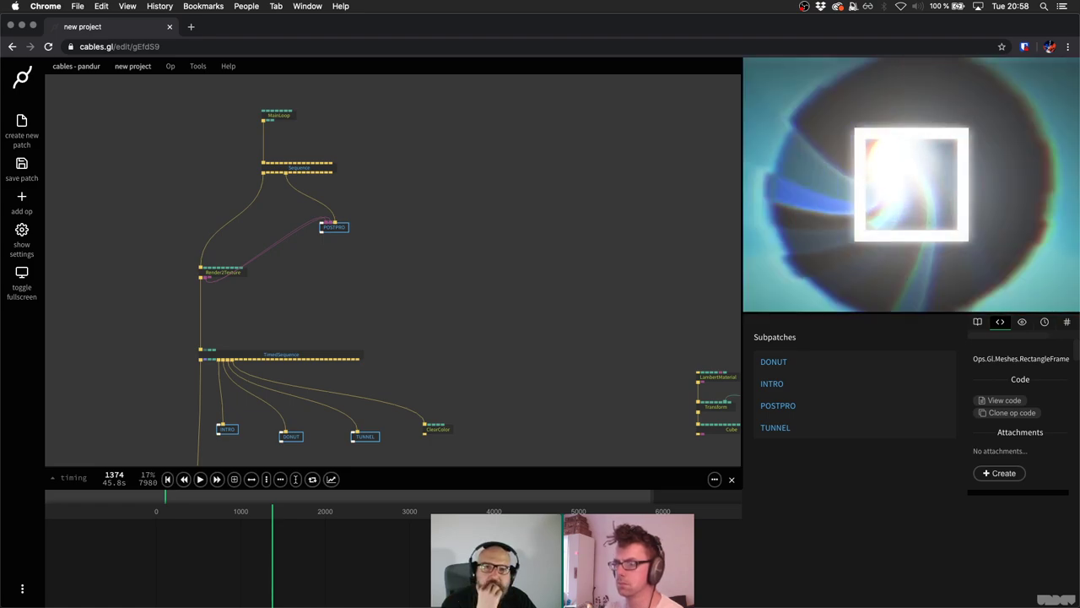
# Play the timeline from frame 826 and pause at 1326 to preview the visuals.
pyautogui.scroll(-4, 326, 243)
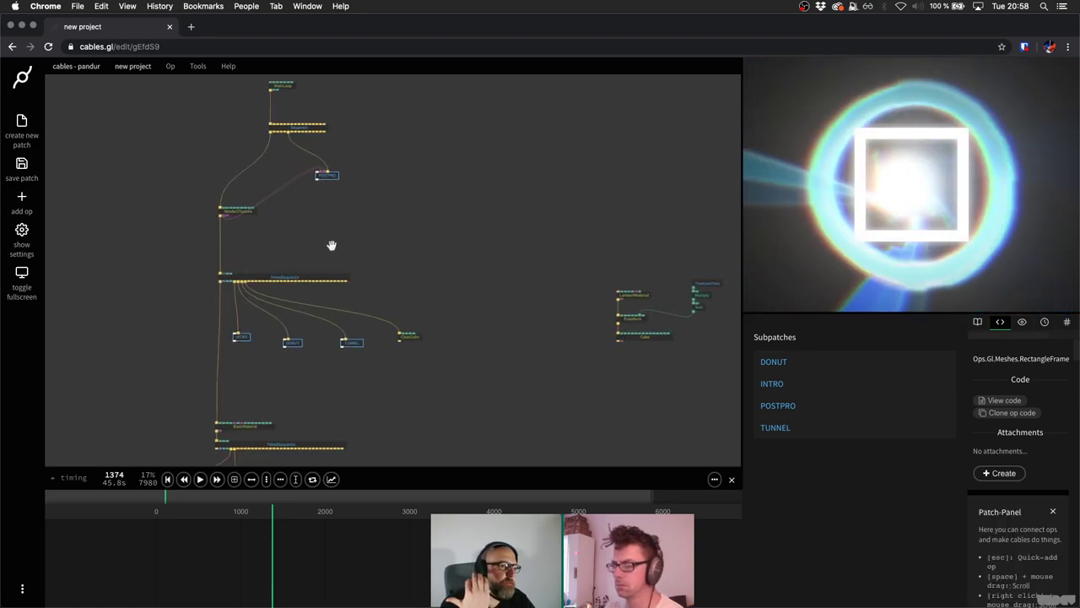
pyautogui.click(226, 510)
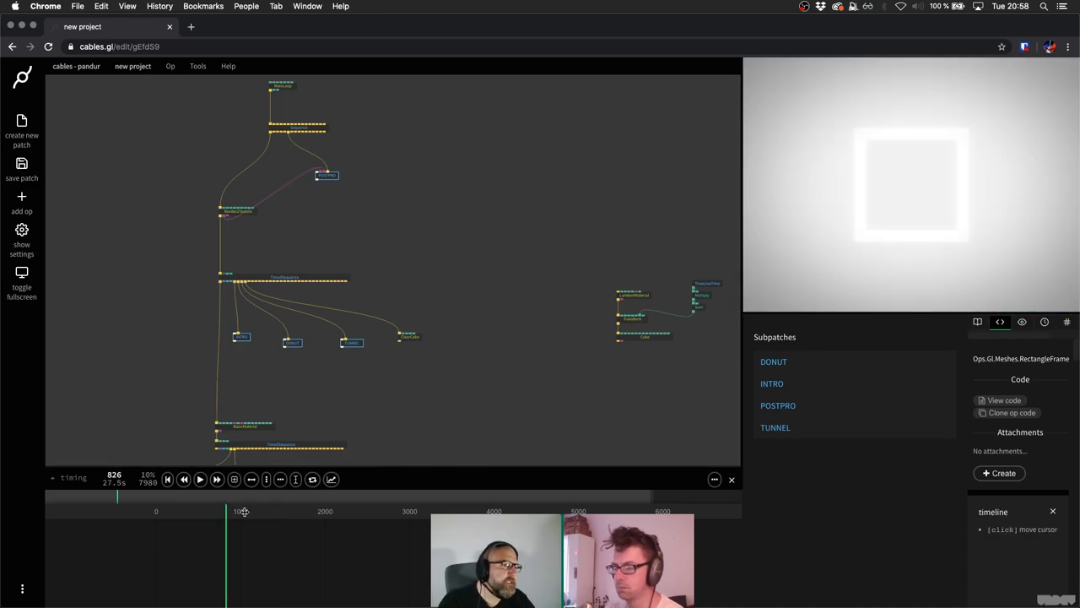
pyautogui.press('space')
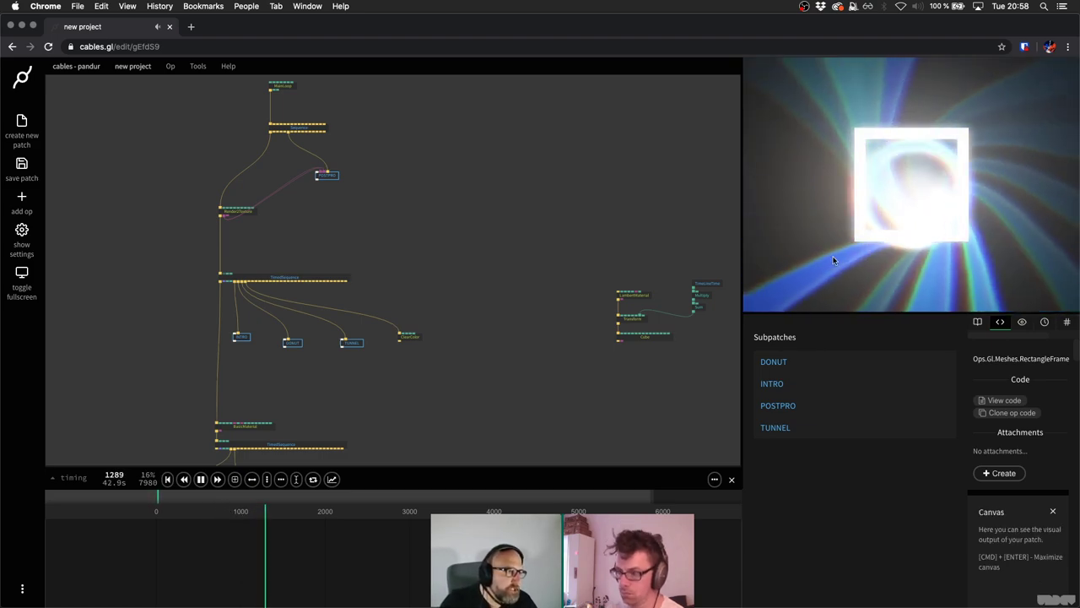
pyautogui.press('space')
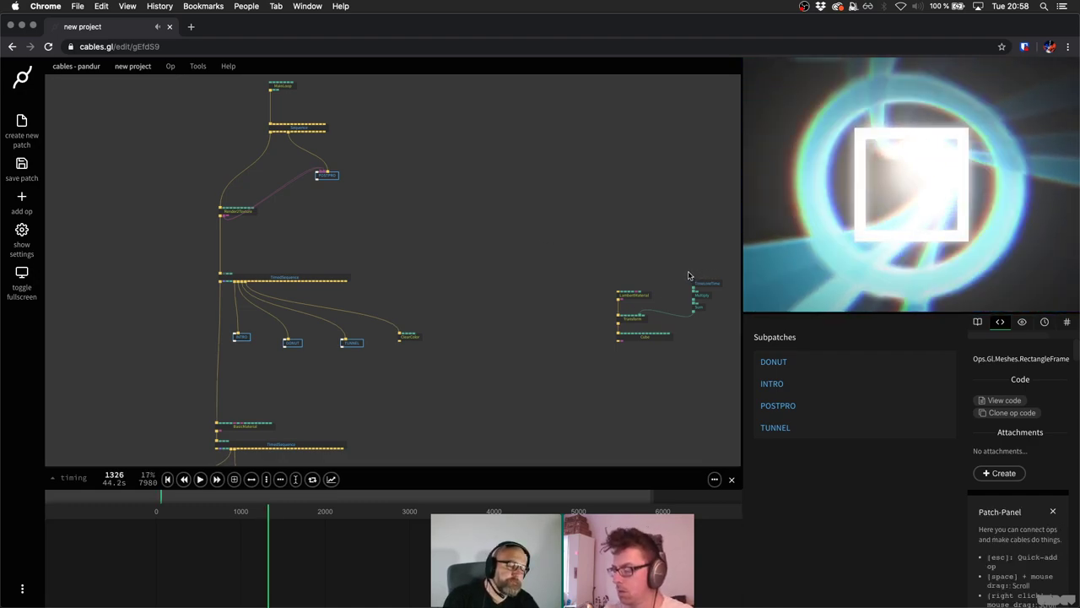
# Delete the six Cube group ops, then restore them.
pyautogui.moveTo(591, 242); pyautogui.dragTo(707, 360)
pyautogui.press('Delete')
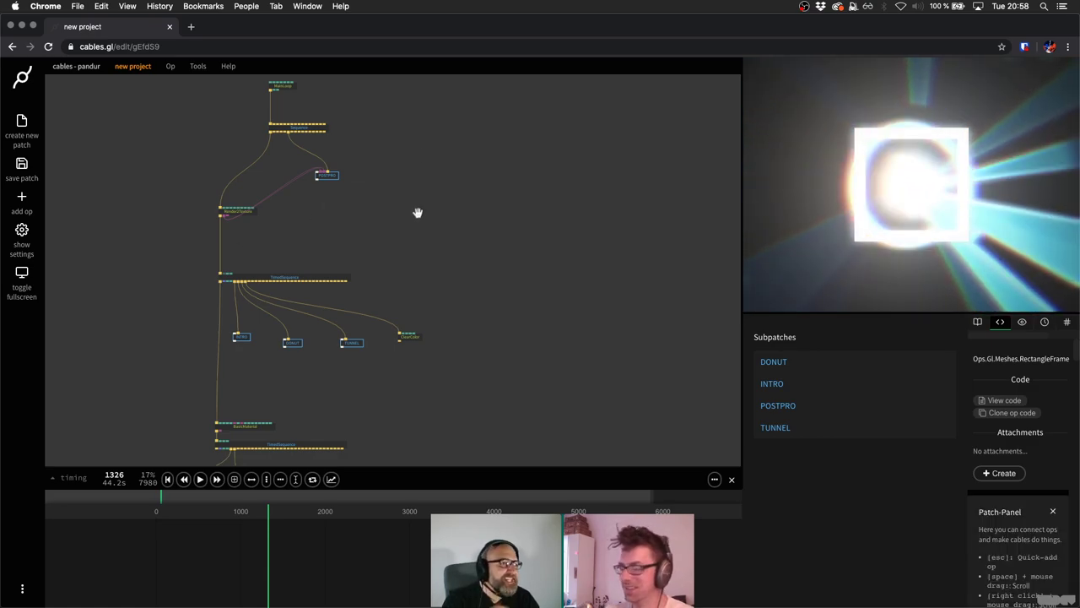
pyautogui.scroll(2, 417, 217)
pyautogui.moveTo(417, 217); pyautogui.dragTo(417, 90)
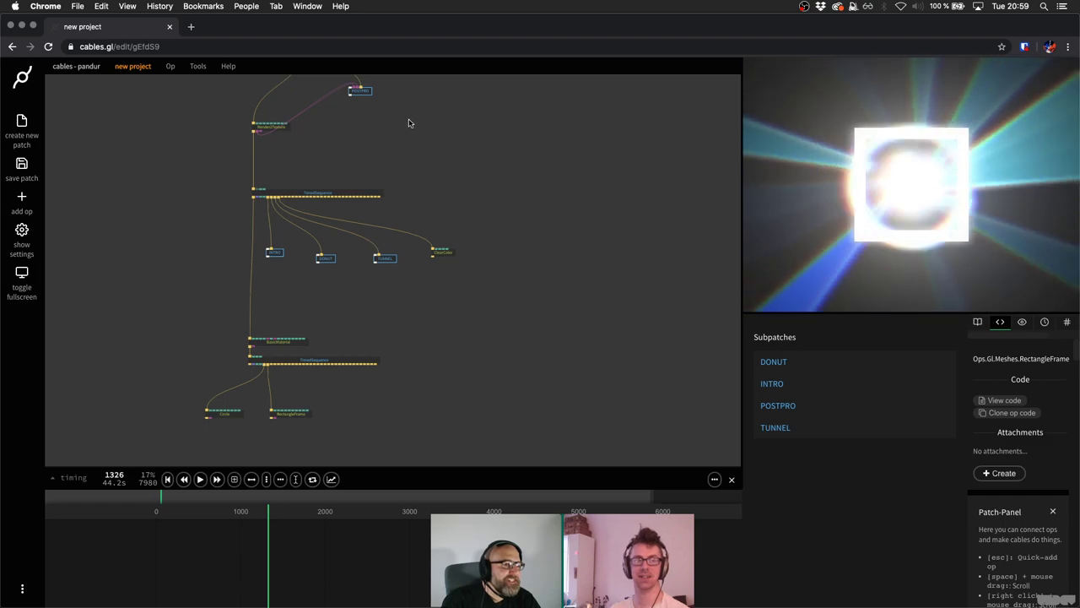
pyautogui.hotkey('ctrl', 'v')
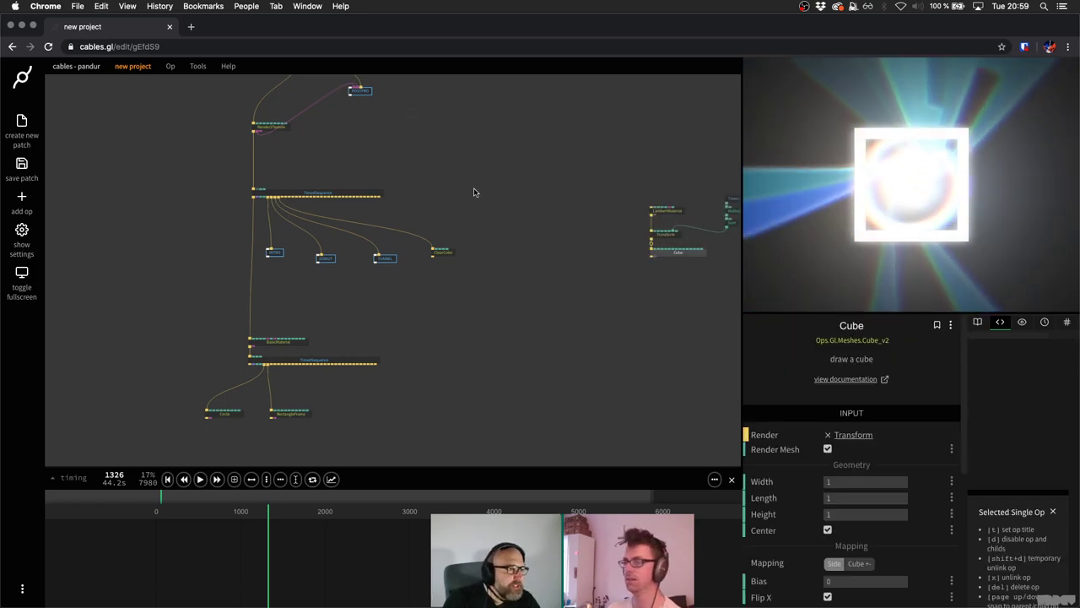
# Move the small group of audio ops closer to the main graph and save.
pyautogui.scroll(-8, 502, 267)
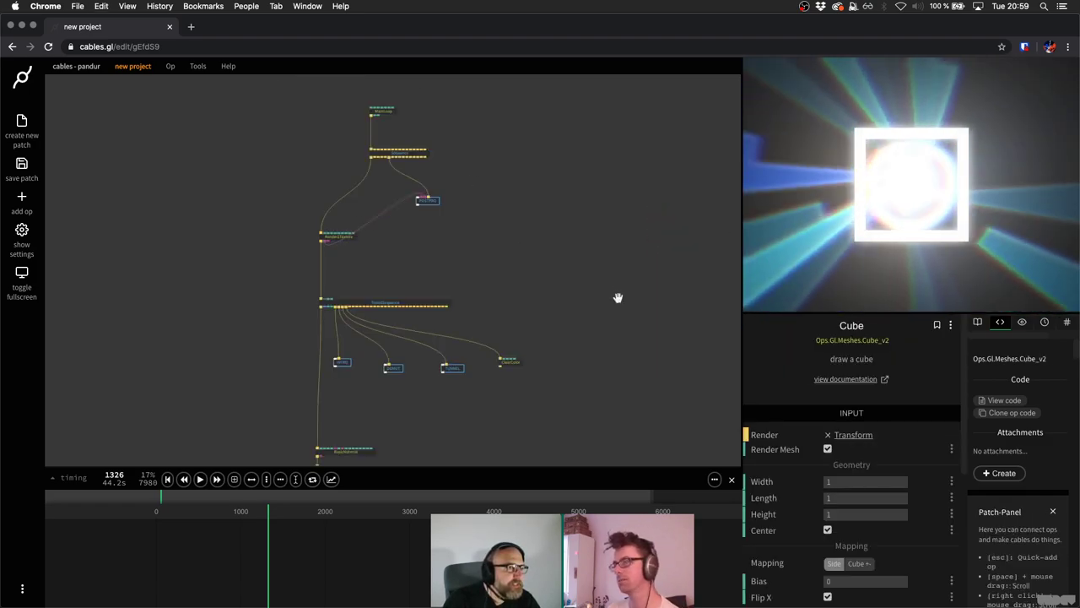
pyautogui.scroll(3, 502, 266)
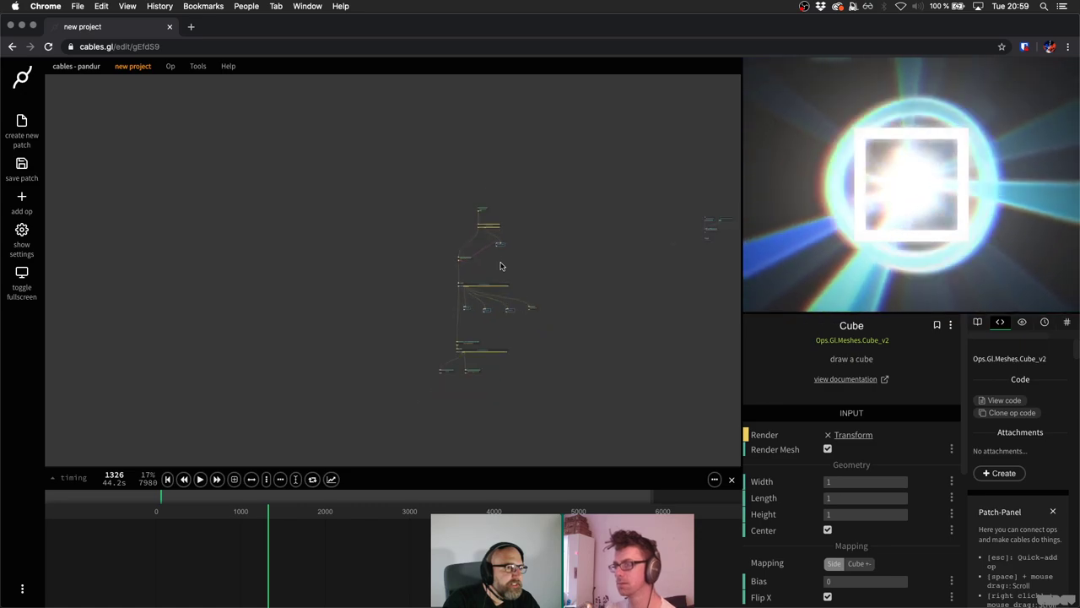
pyautogui.hscroll(5, 571, 259)
pyautogui.moveTo(505, 181); pyautogui.dragTo(543, 232)
pyautogui.moveTo(435, 242); pyautogui.dragTo(340, 240)
pyautogui.scroll(3, 341, 241)
pyautogui.scroll(4, 340, 241)
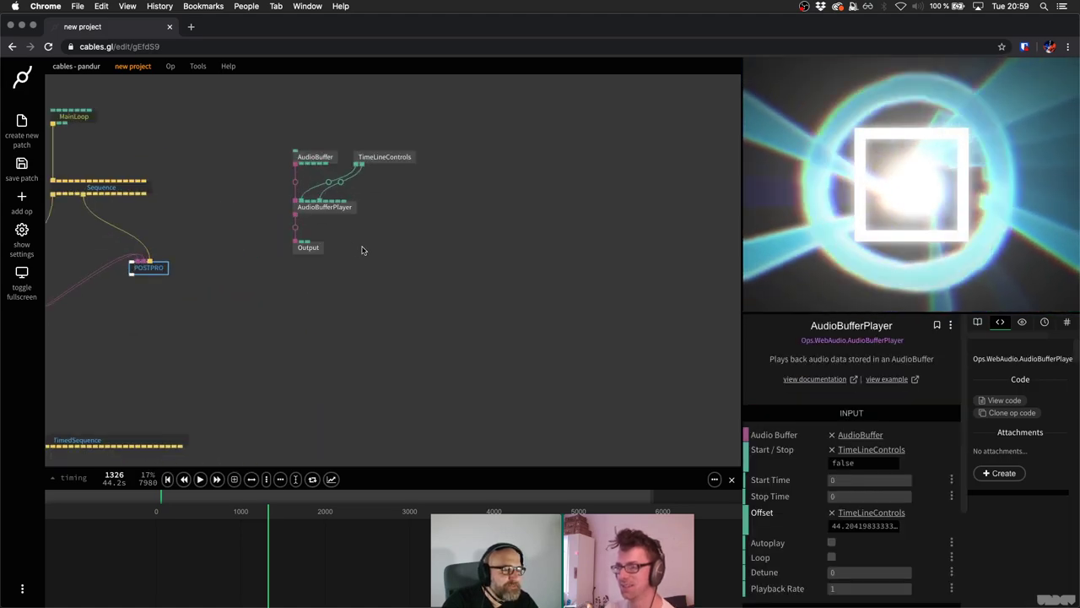
pyautogui.click(384, 265)
pyautogui.scroll(2, 385, 265)
pyautogui.press('super+s')
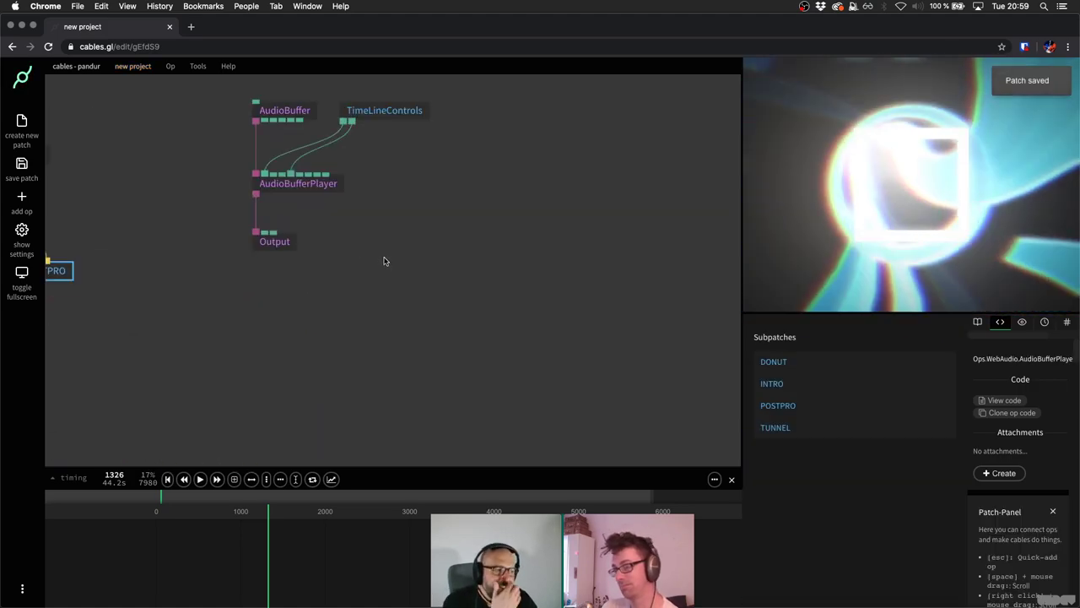
# Inspect the Output op's settings, then the AudioBufferPlayer's parameters.
pyautogui.scroll(-2, 364, 255)
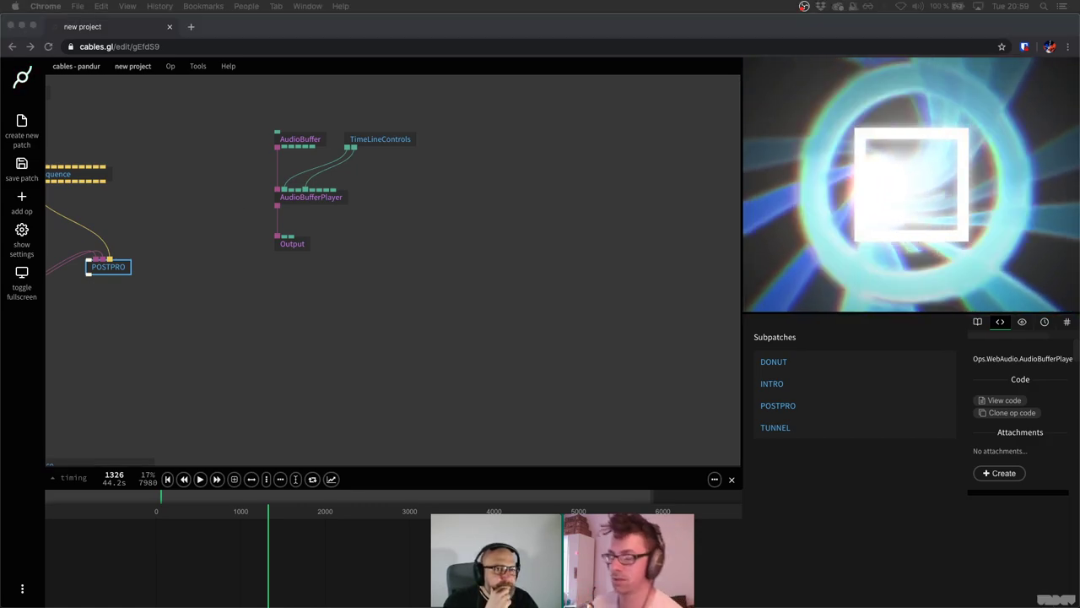
pyautogui.click(374, 229)
pyautogui.scroll(-2, 377, 244)
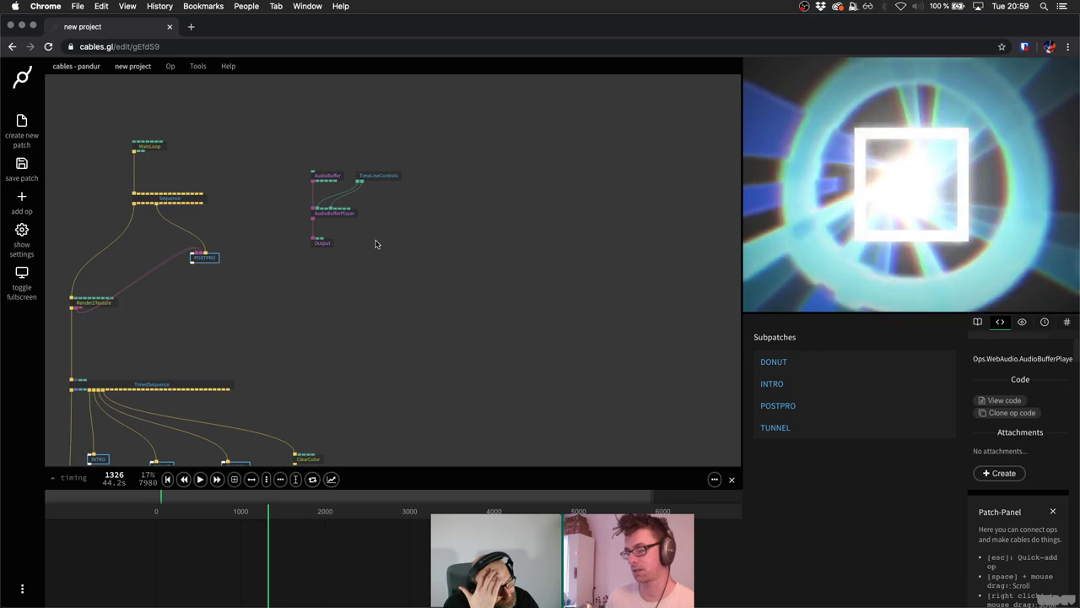
pyautogui.hscroll(-3, 448, 217)
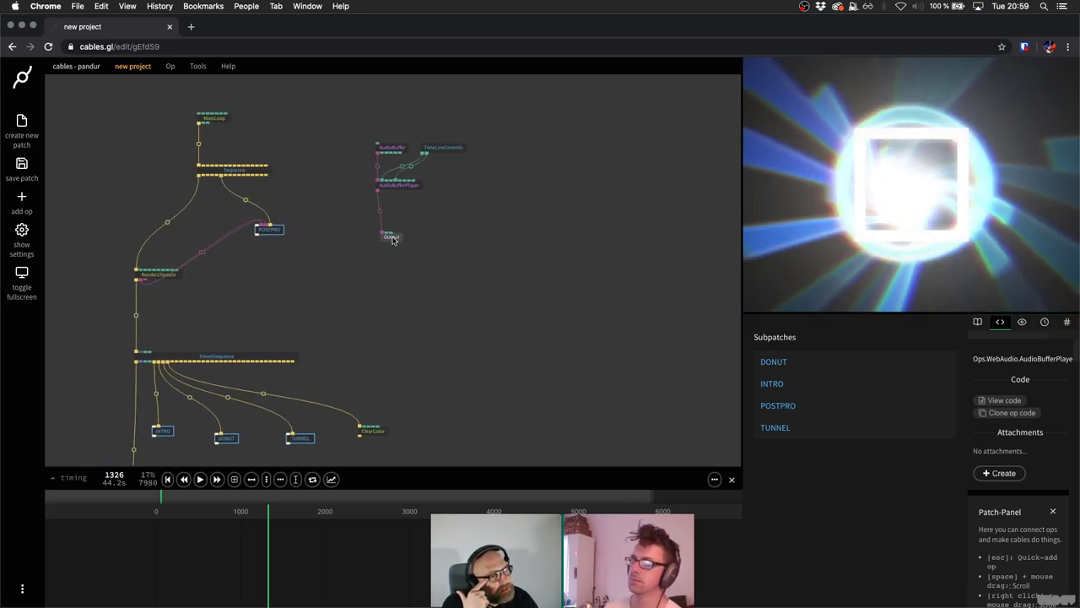
pyautogui.click(377, 195)
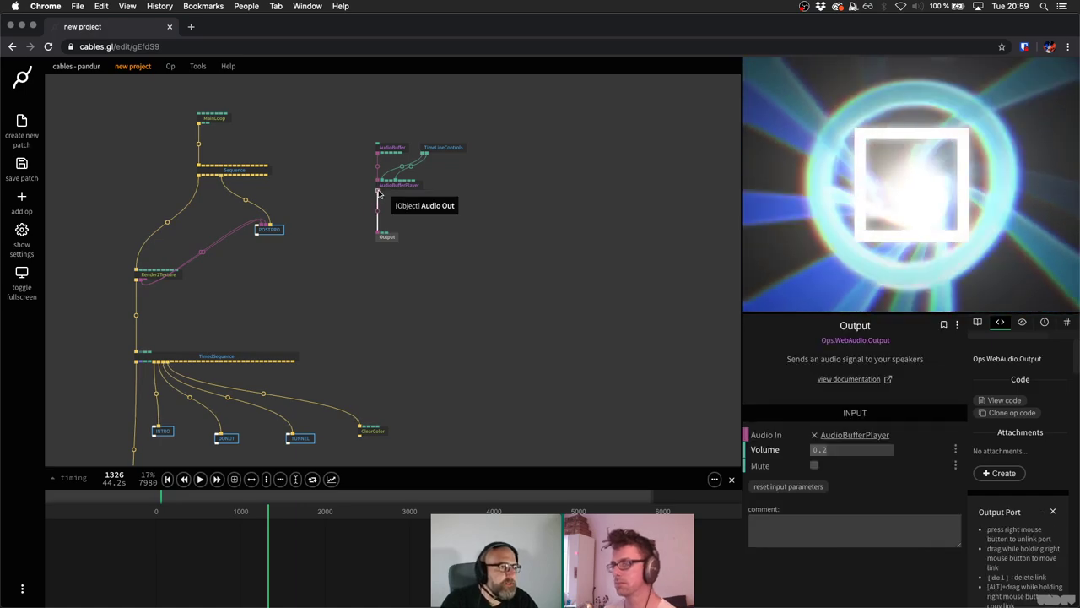
pyautogui.scroll(2, 377, 192)
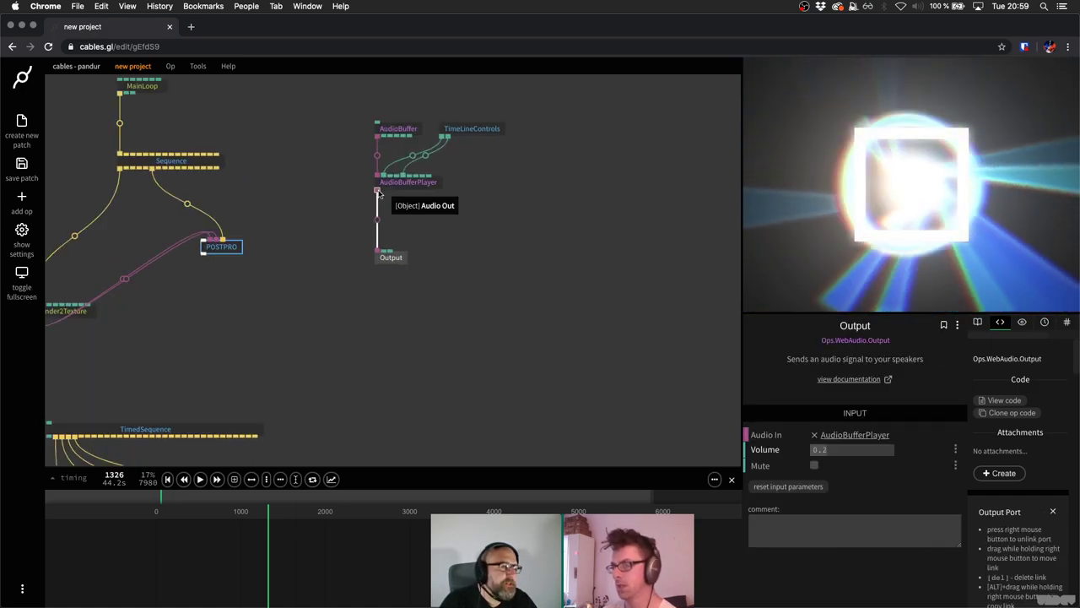
pyautogui.click(408, 184)
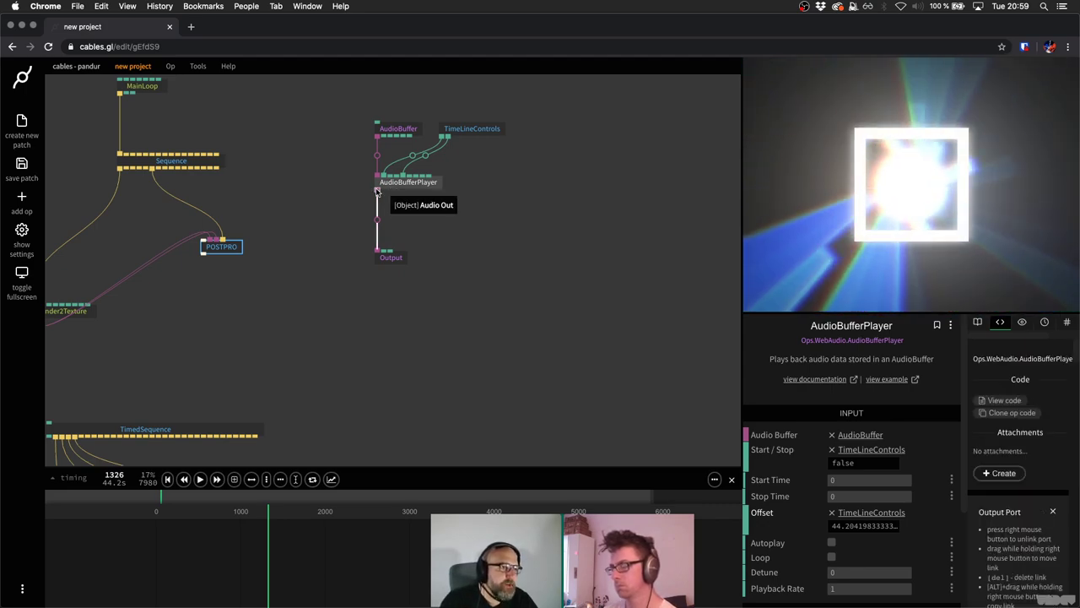
# Add an AudioAnalyzer fed by the audio player, with its refresh linked to the Sequence.
pyautogui.doubleClick(470, 222)
pyautogui.write('anal')
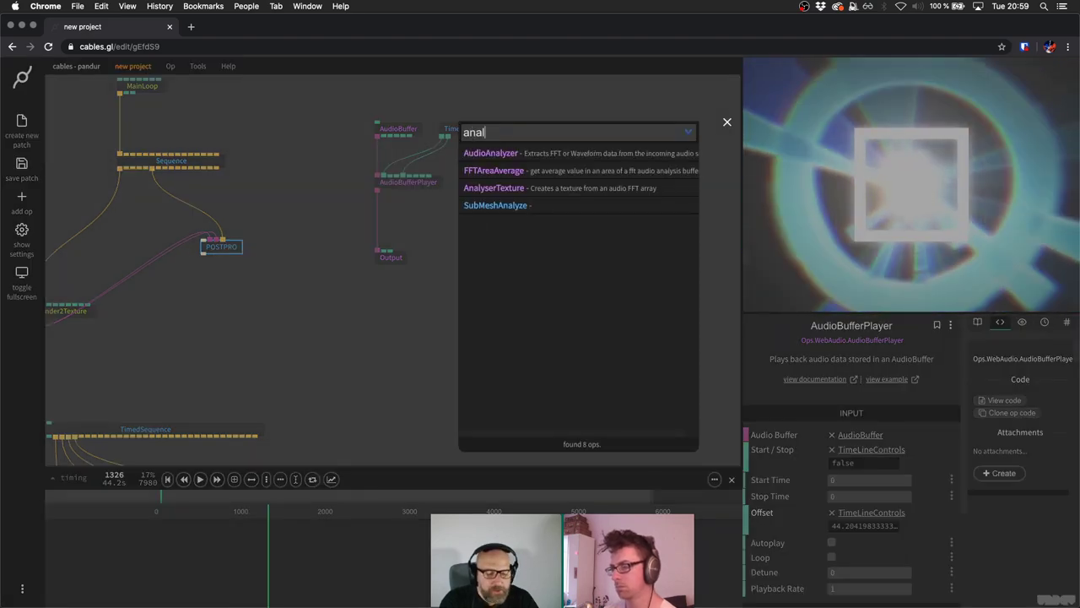
pyautogui.click(490, 170)
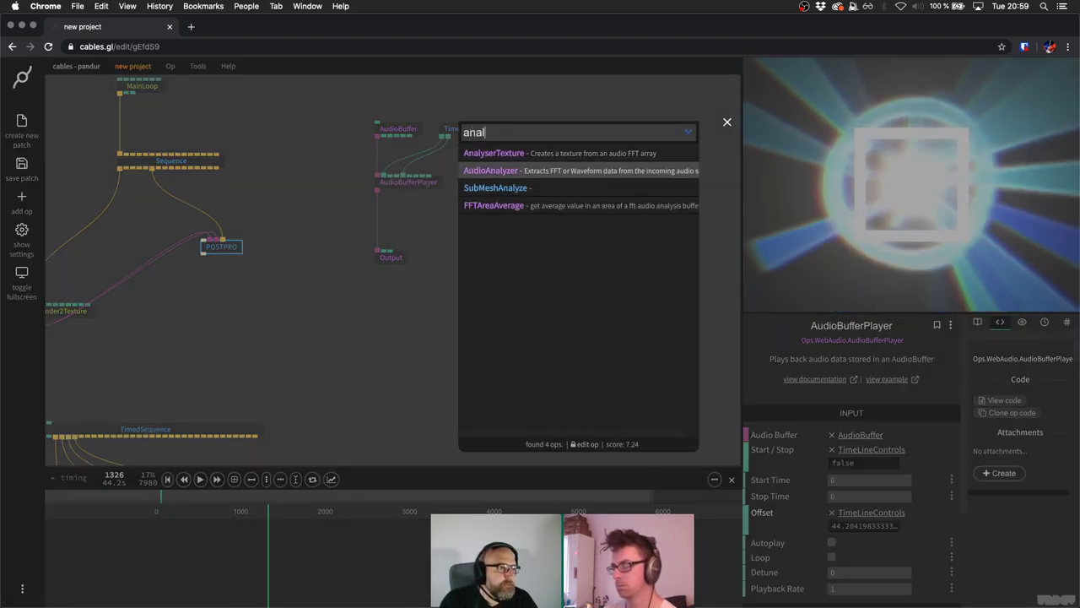
pyautogui.press('Return')
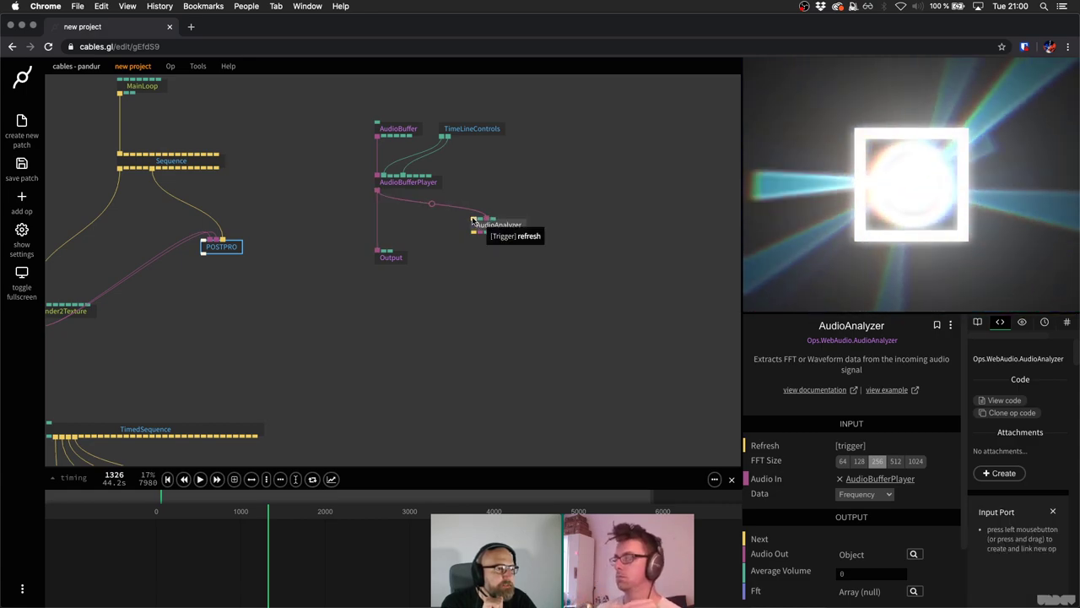
pyautogui.moveTo(474, 223); pyautogui.dragTo(211, 169)
# Play the music and watch a live graph of AudioAnalyzer's Average Volume, then stop.
pyautogui.click(508, 226)
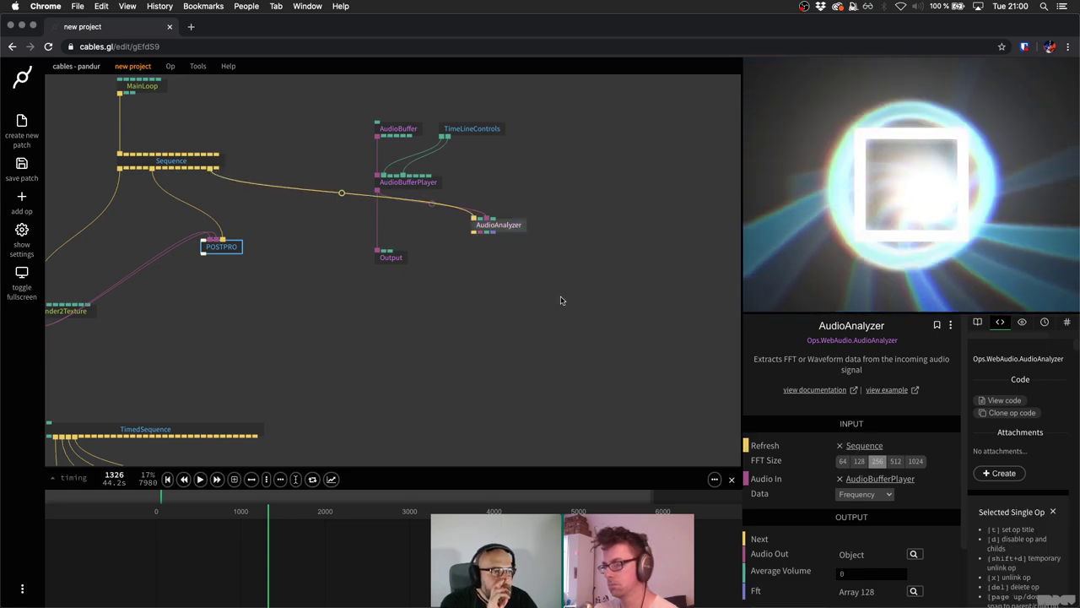
pyautogui.press('space')
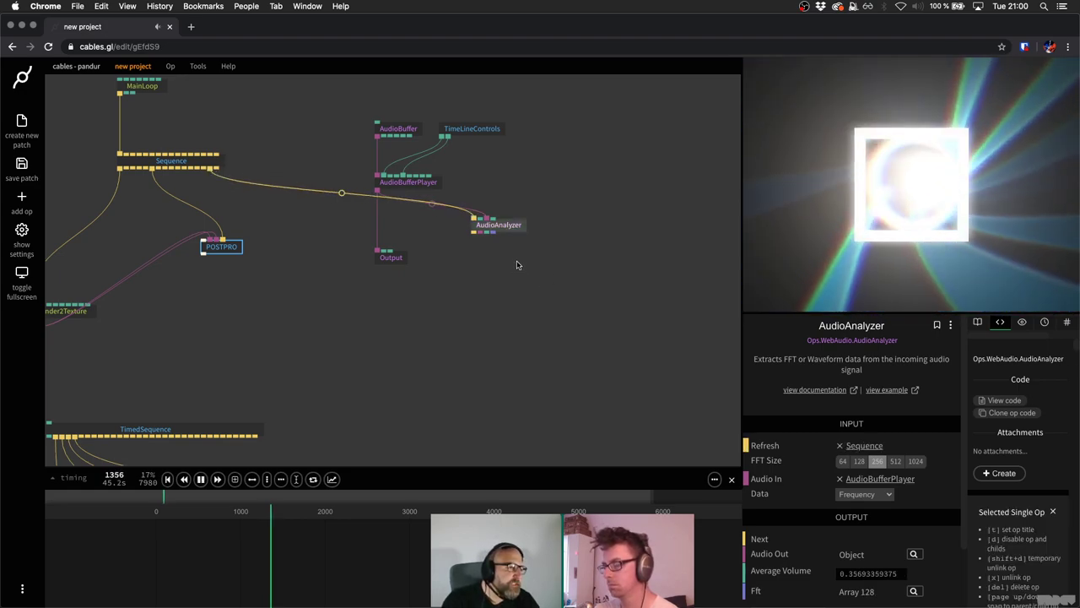
pyautogui.click(864, 574)
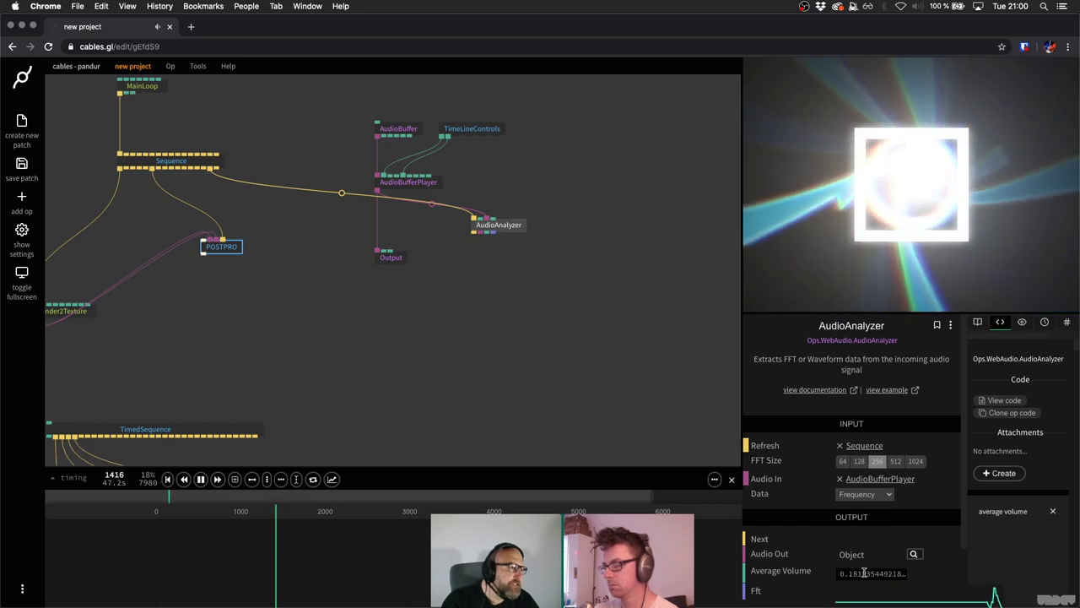
pyautogui.scroll(-1, 865, 565)
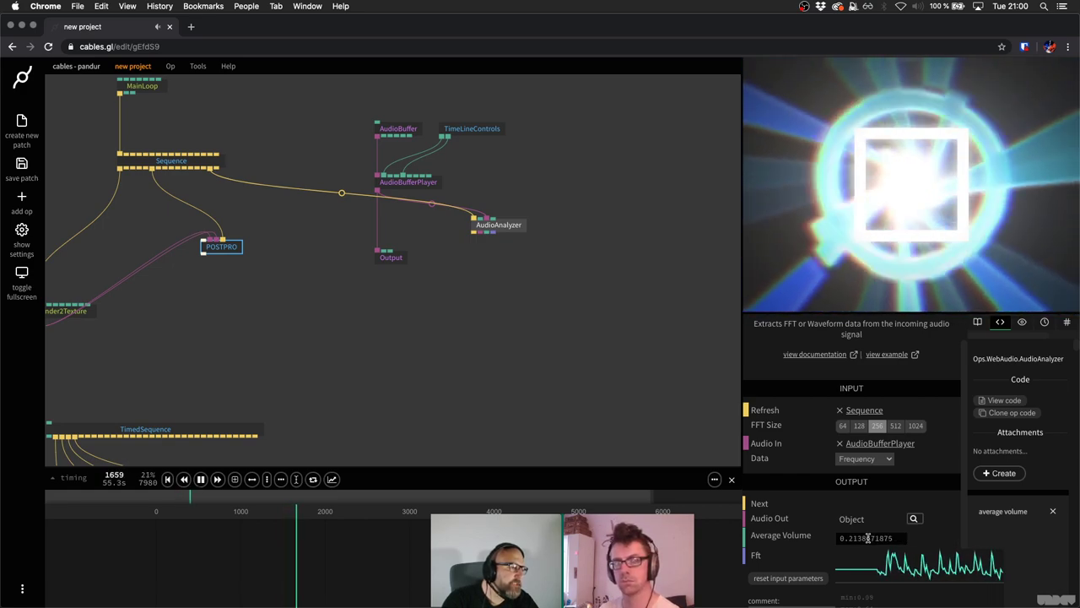
pyautogui.press('space')
# Add a Scale op fed by AudioAnalyzer's average volume output.
pyautogui.moveTo(569, 260); pyautogui.dragTo(639, 229)
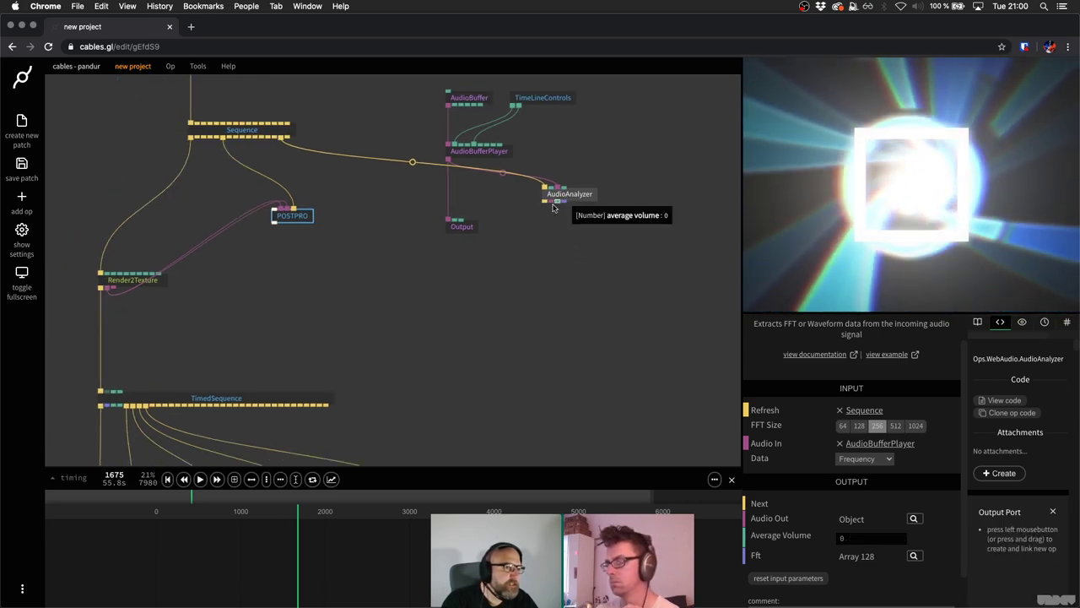
pyautogui.scroll(-5, 467, 231)
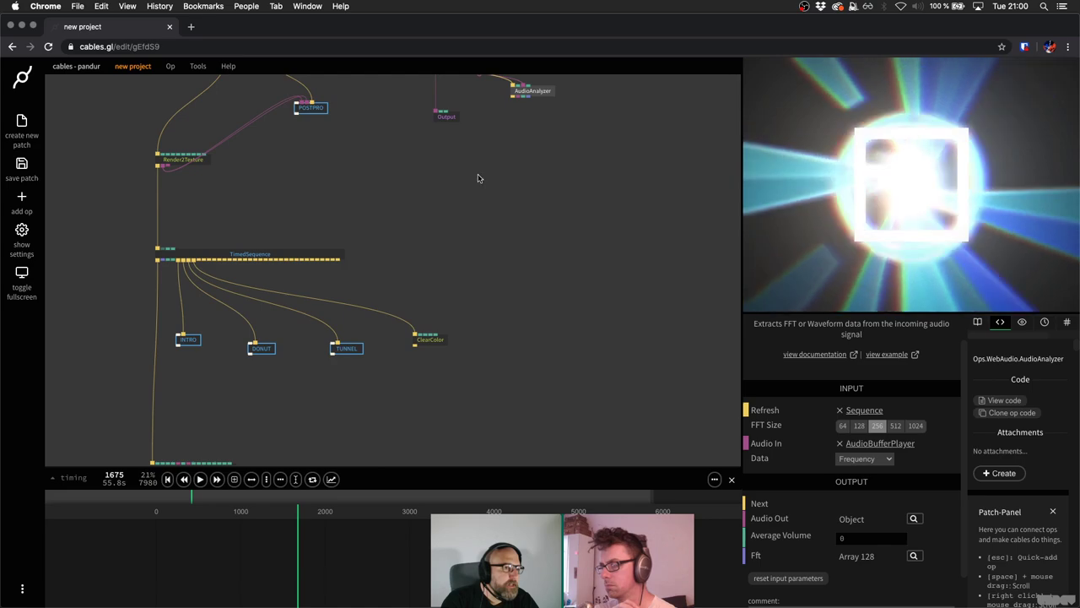
pyautogui.moveTo(522, 99); pyautogui.dragTo(235, 288)
pyautogui.scroll(-5, 422, 295)
pyautogui.write('Scaler')
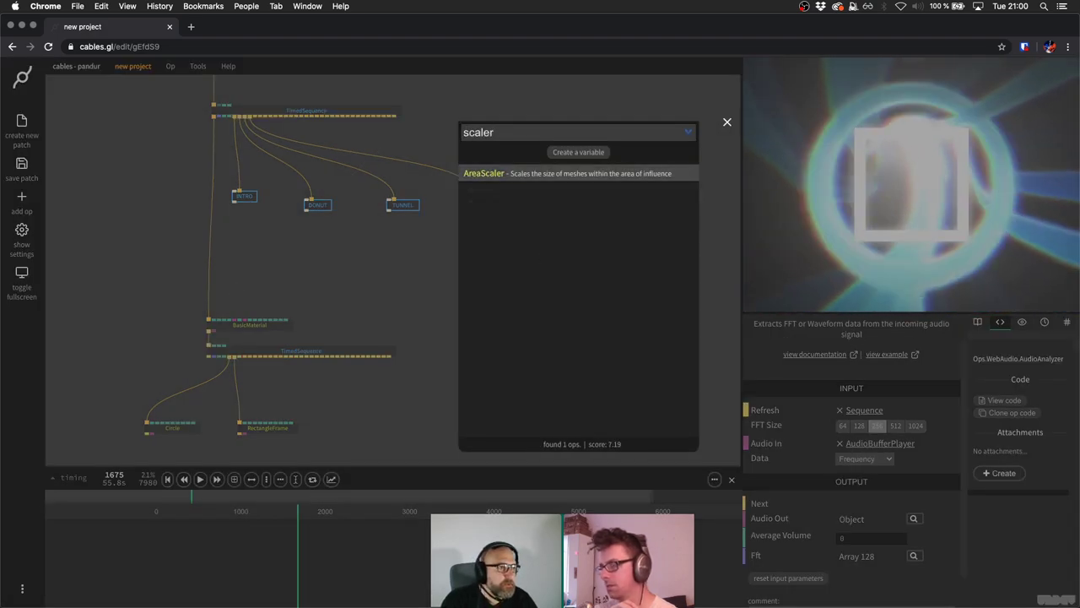
pyautogui.press('BackSpace')
pyautogui.press('Return')
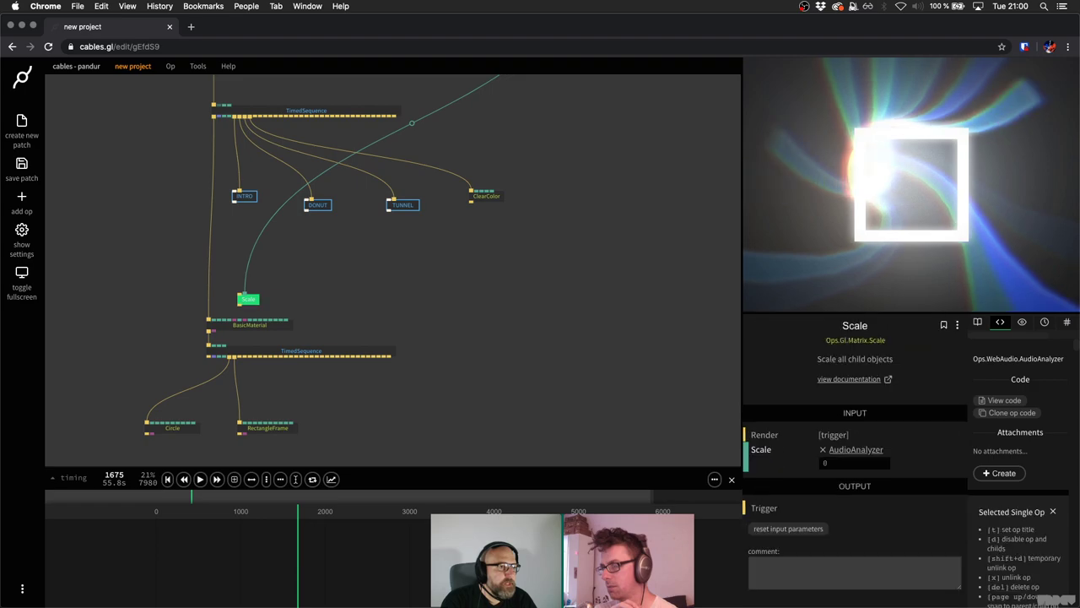
# Place Scale between BasicMaterial and the lower TimedSequence, then stop playback.
pyautogui.scroll(-3, 256, 318)
pyautogui.scroll(3, 251, 314)
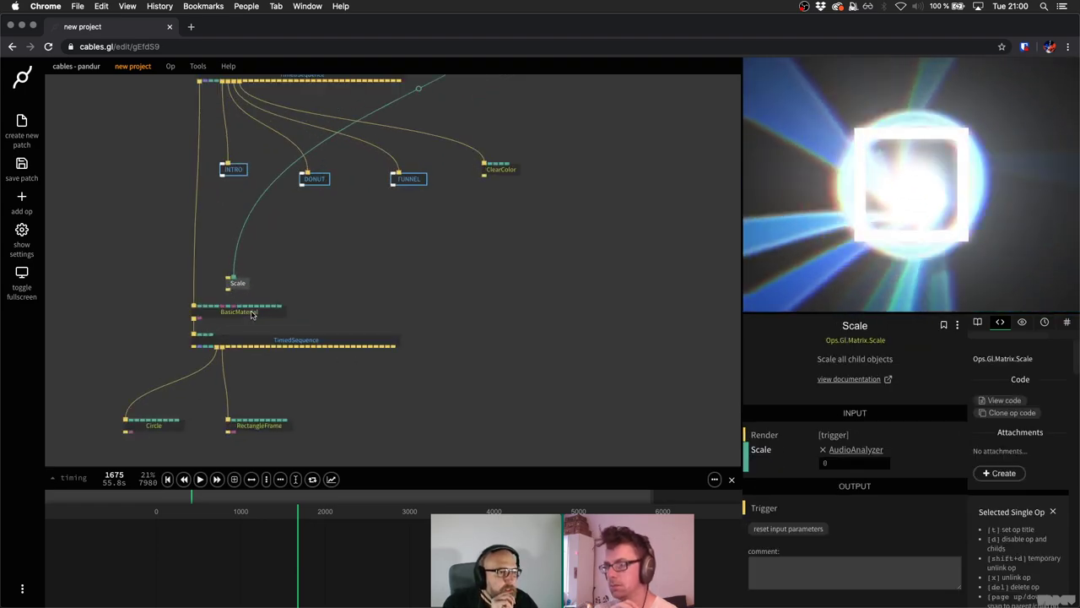
pyautogui.moveTo(241, 307); pyautogui.dragTo(235, 242)
pyautogui.moveTo(237, 282); pyautogui.dragTo(192, 292)
pyautogui.click(312, 293)
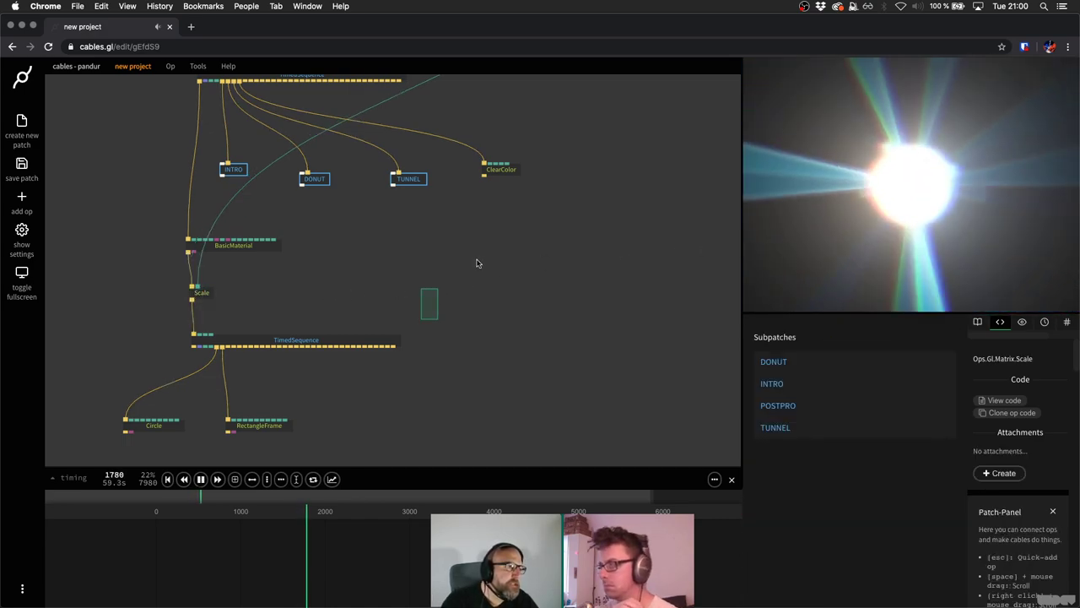
pyautogui.press('space')
pyautogui.moveTo(560, 241); pyautogui.dragTo(487, 309)
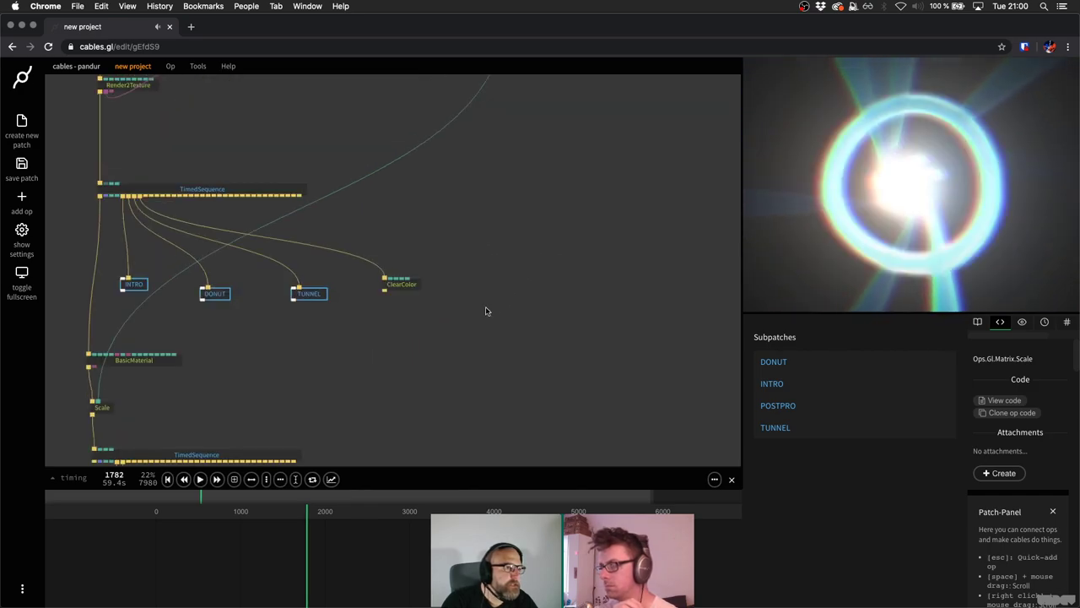
pyautogui.moveTo(591, 152); pyautogui.dragTo(555, 210)
pyautogui.moveTo(549, 171); pyautogui.dragTo(588, 78)
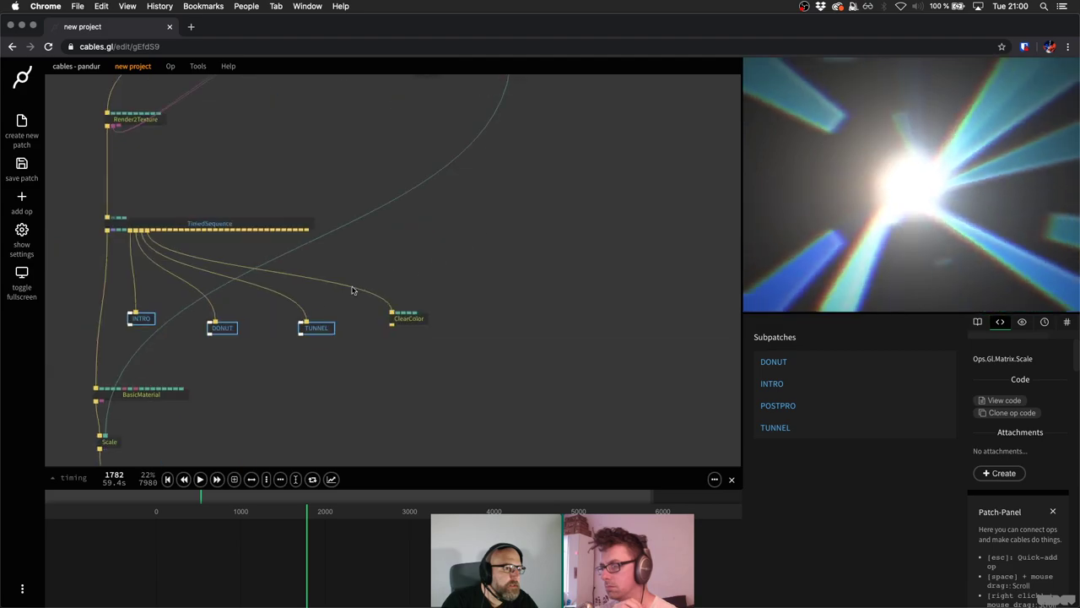
# Insert a Sum op (Number2 = 1) into the volume-to-Scale link.
pyautogui.click(106, 439)
pyautogui.click(308, 241)
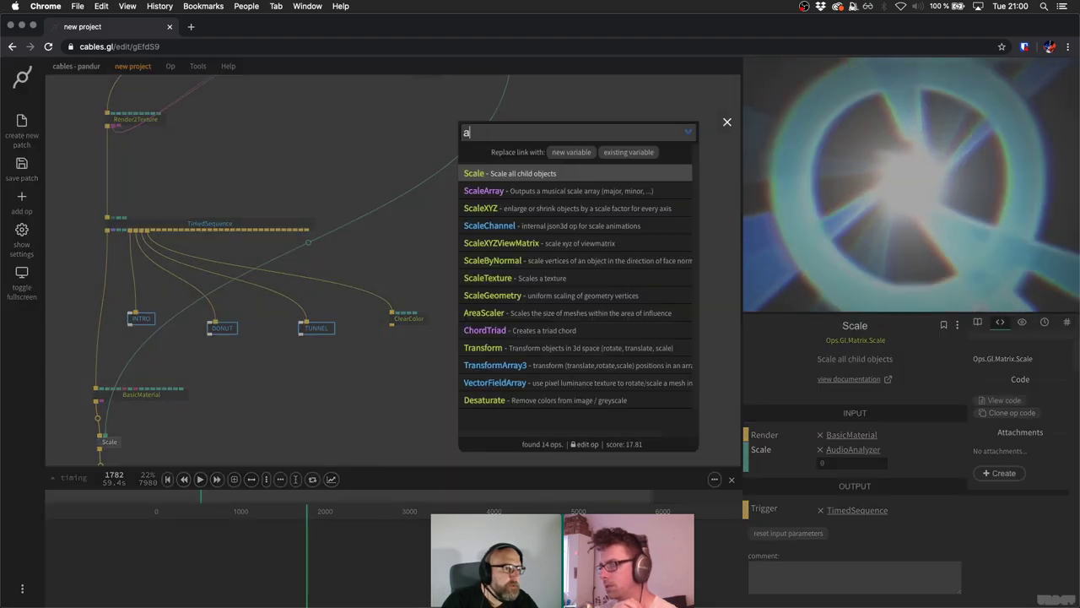
pyautogui.write('as')
pyautogui.press('BackSpace')
pyautogui.press('BackSpace')
pyautogui.write('sum')
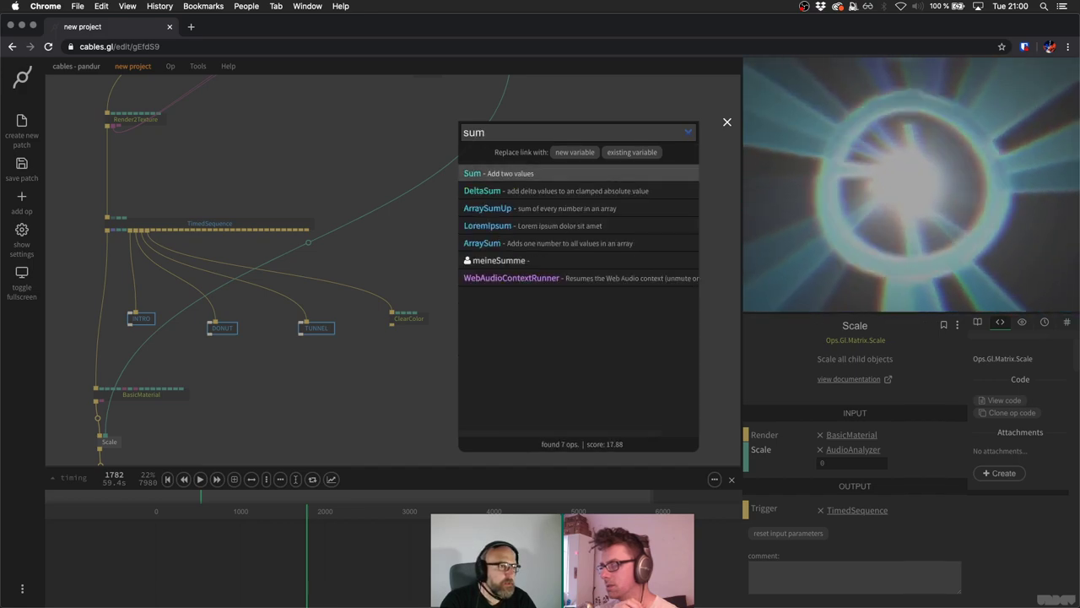
pyautogui.press('Return')
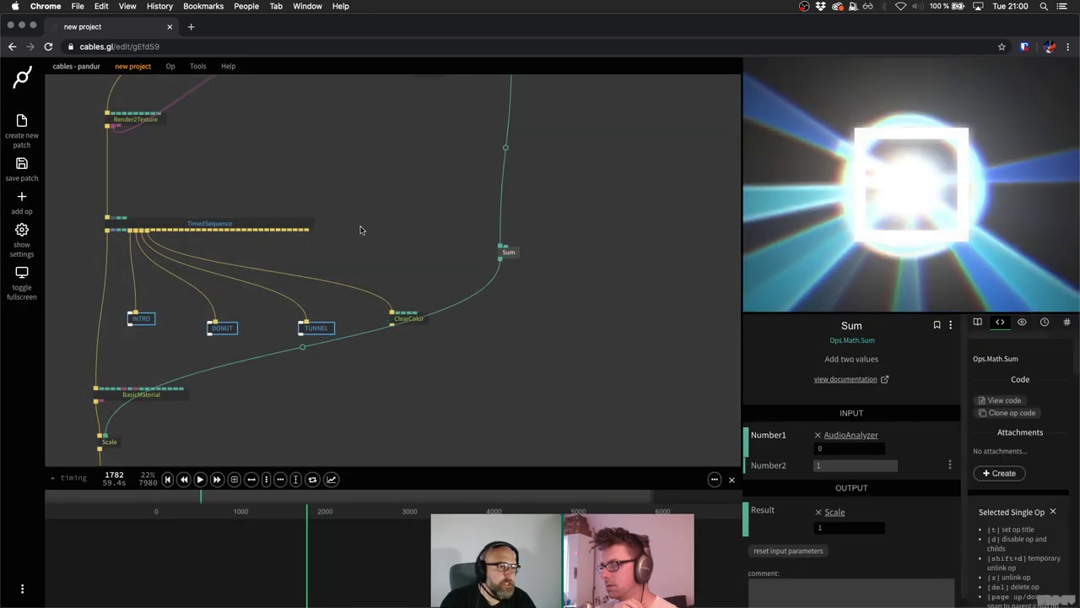
# Move the Sum op beside Scale and view the whole chain.
pyautogui.scroll(-3, 473, 247)
pyautogui.moveTo(430, 250); pyautogui.dragTo(187, 351)
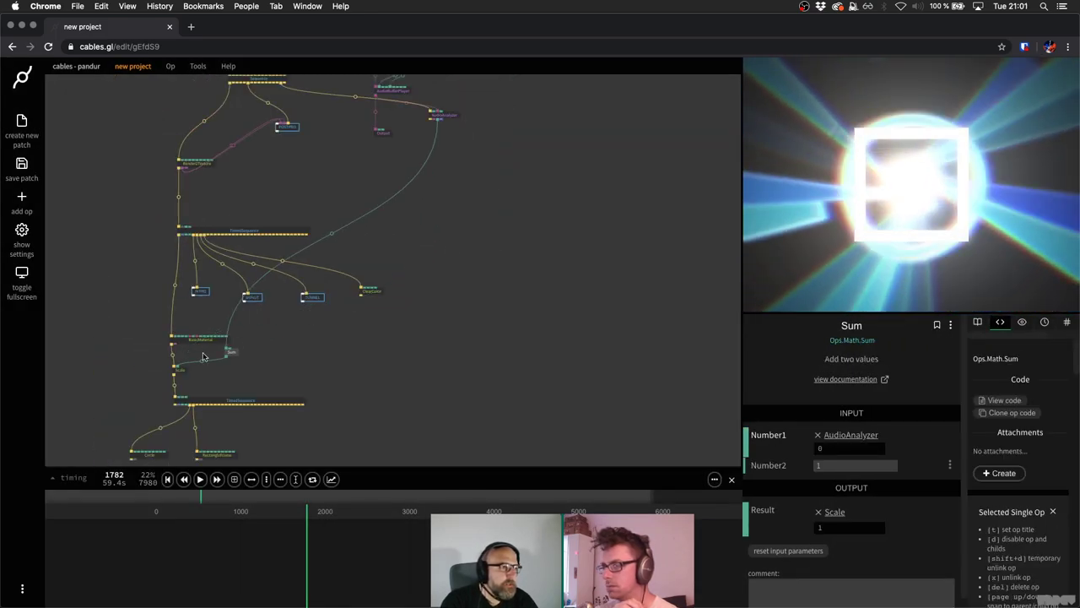
pyautogui.click(247, 361)
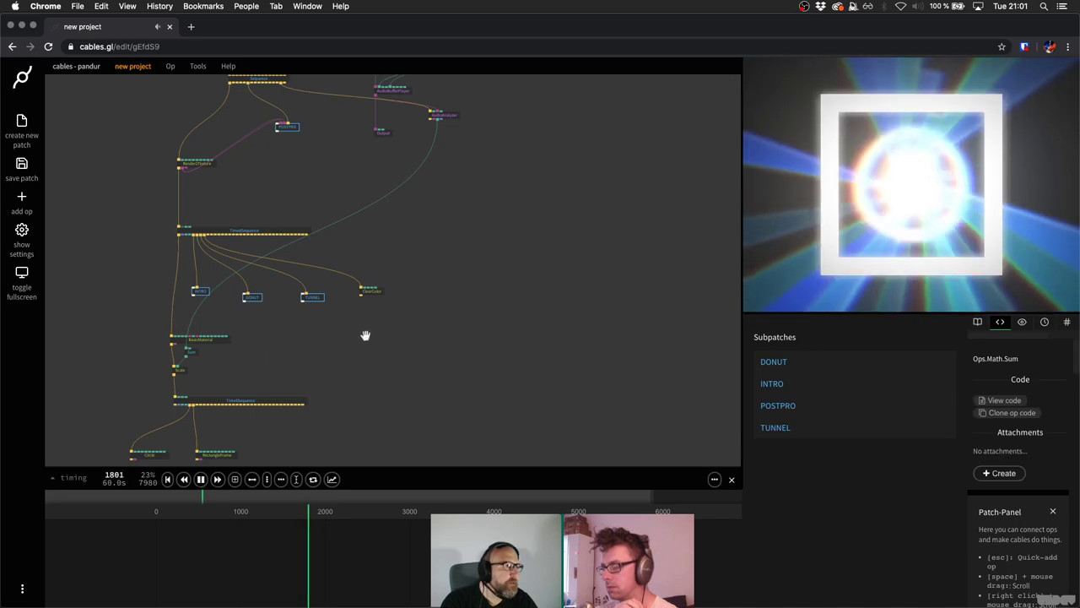
pyautogui.moveTo(364, 335); pyautogui.dragTo(465, 309)
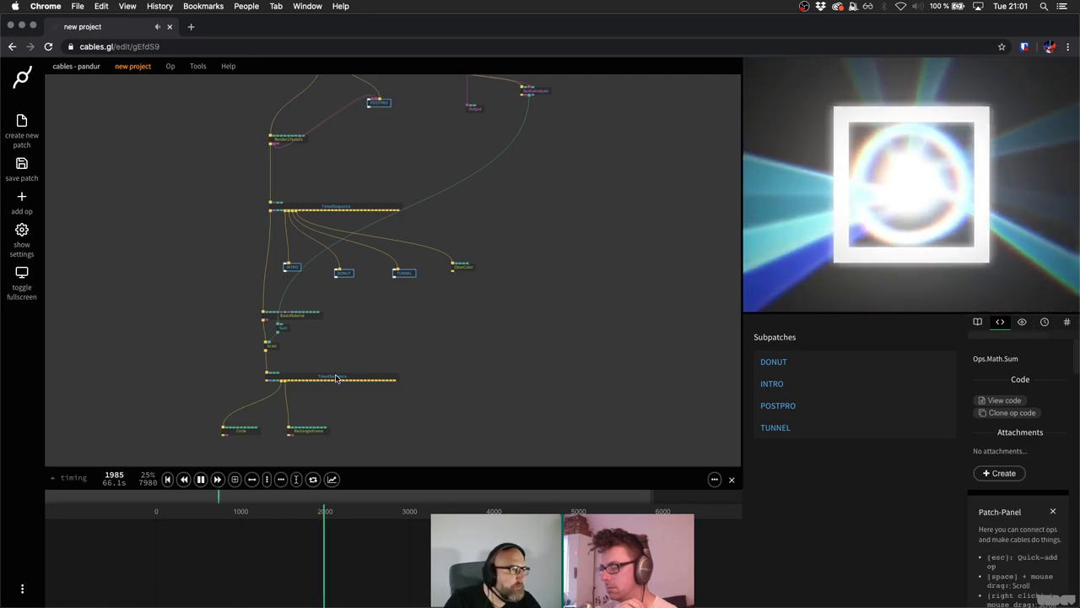
pyautogui.scroll(3, 334, 378)
pyautogui.scroll(2, 334, 378)
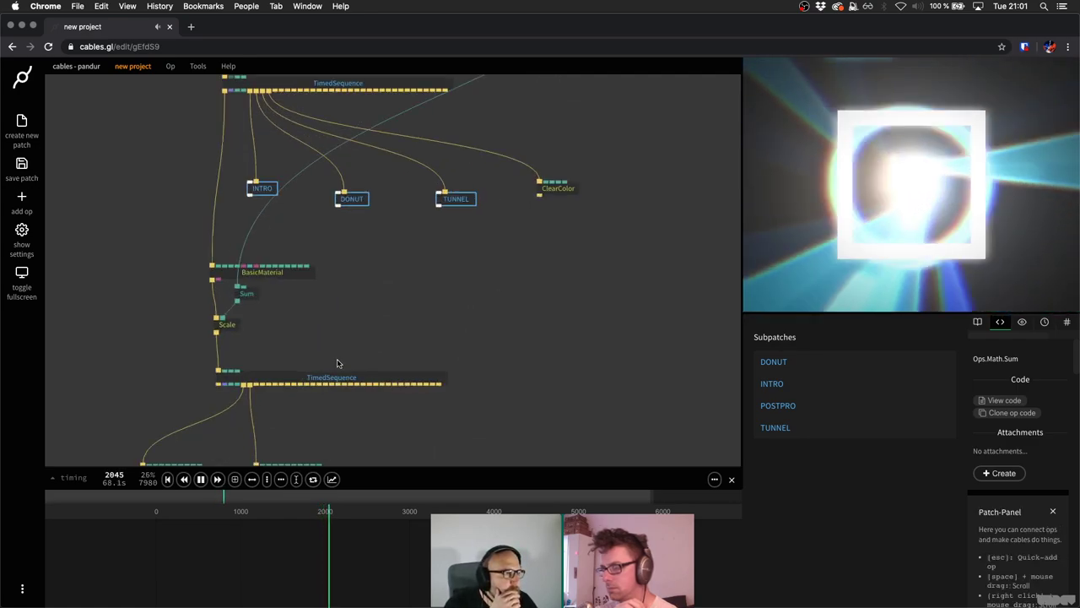
pyautogui.scroll(-3, 380, 267)
# Set the lower TimedSequence's Current value to 1.
pyautogui.click(375, 309)
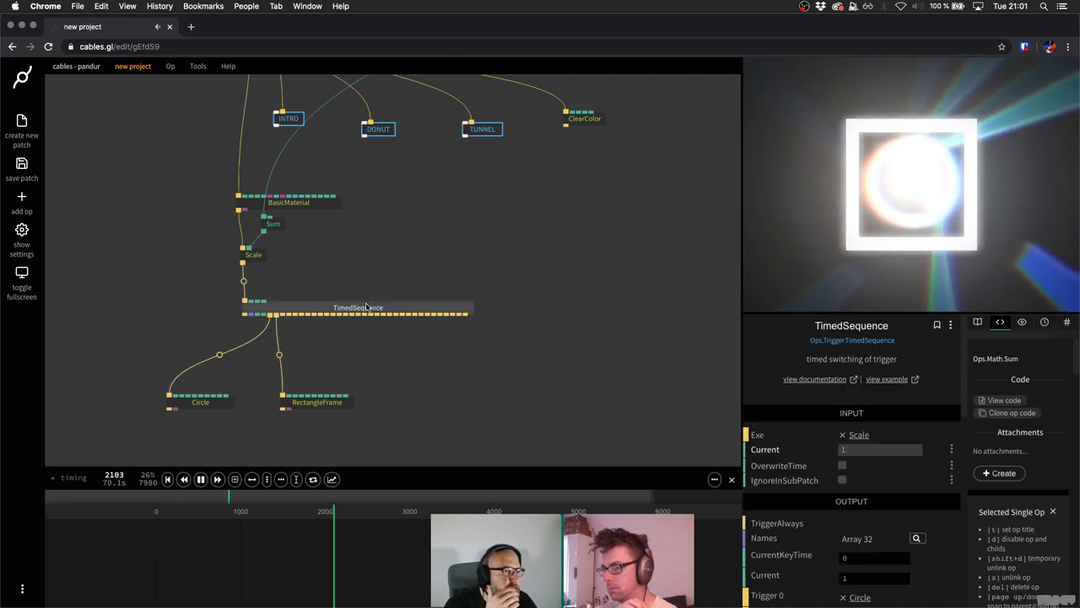
pyautogui.click(872, 449)
pyautogui.write('0')
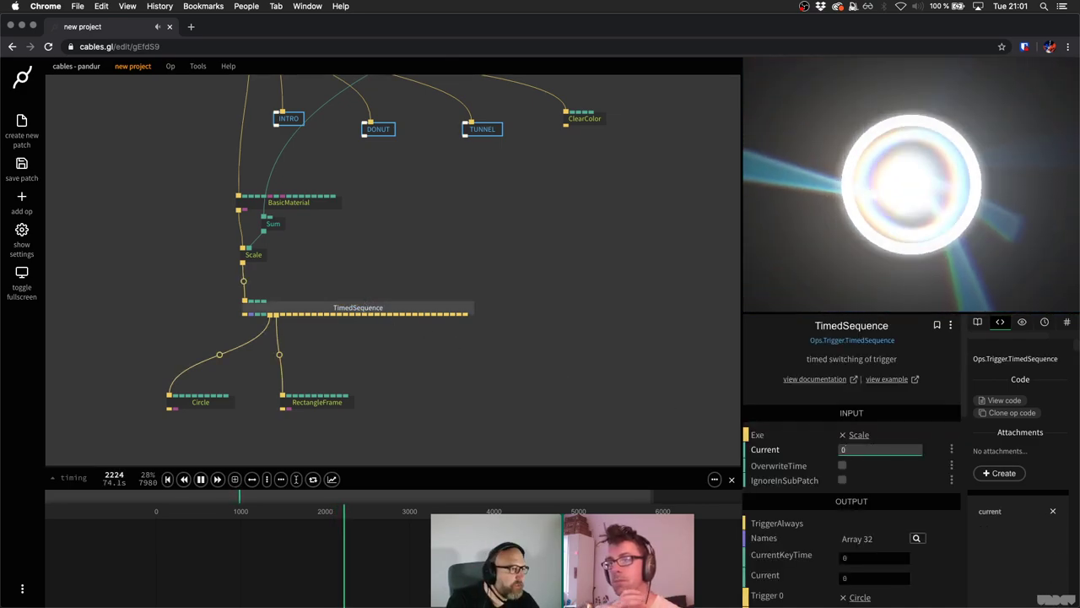
pyautogui.press('BackSpace')
pyautogui.write('1')
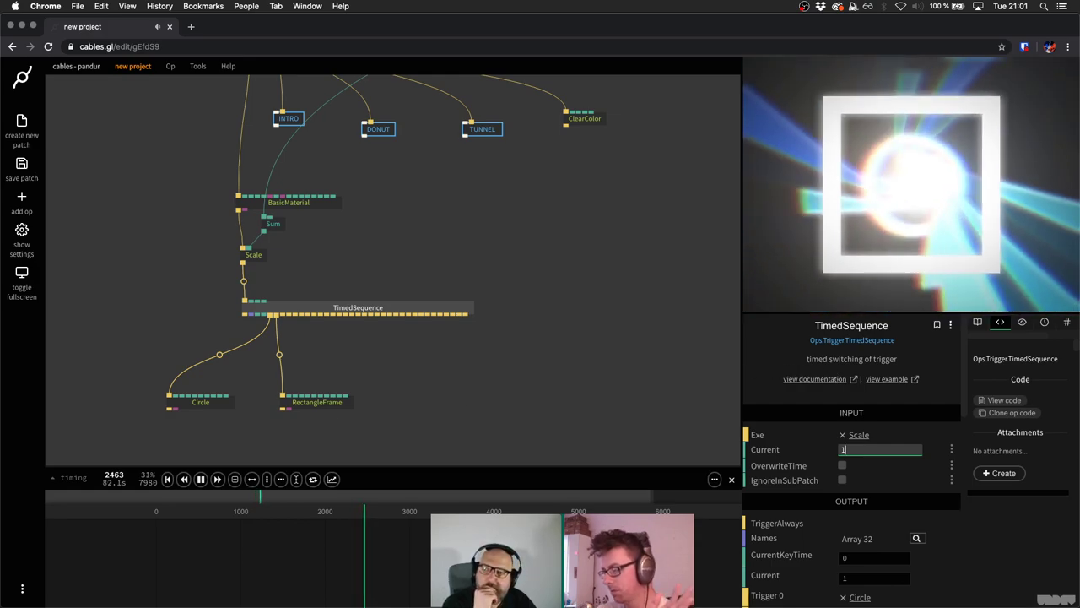
# Align BasicMaterial, Sum and Scale vertically in one column.
pyautogui.moveTo(206, 181); pyautogui.dragTo(250, 340)
pyautogui.press('a')
pyautogui.click(371, 238)
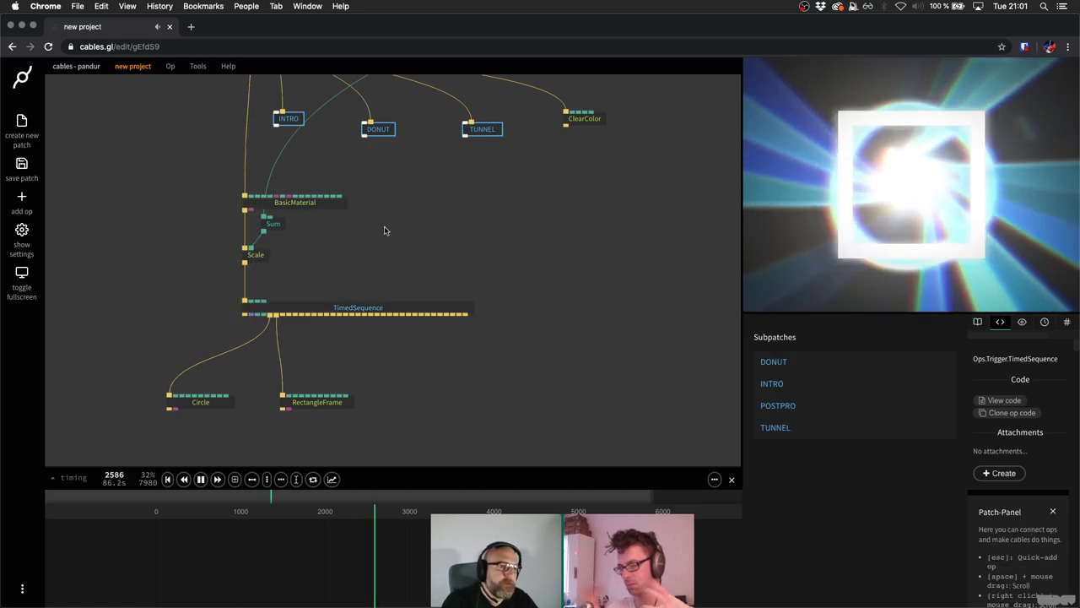
# Nudge the Sum op slightly down-left and save the patch.
pyautogui.click(282, 220)
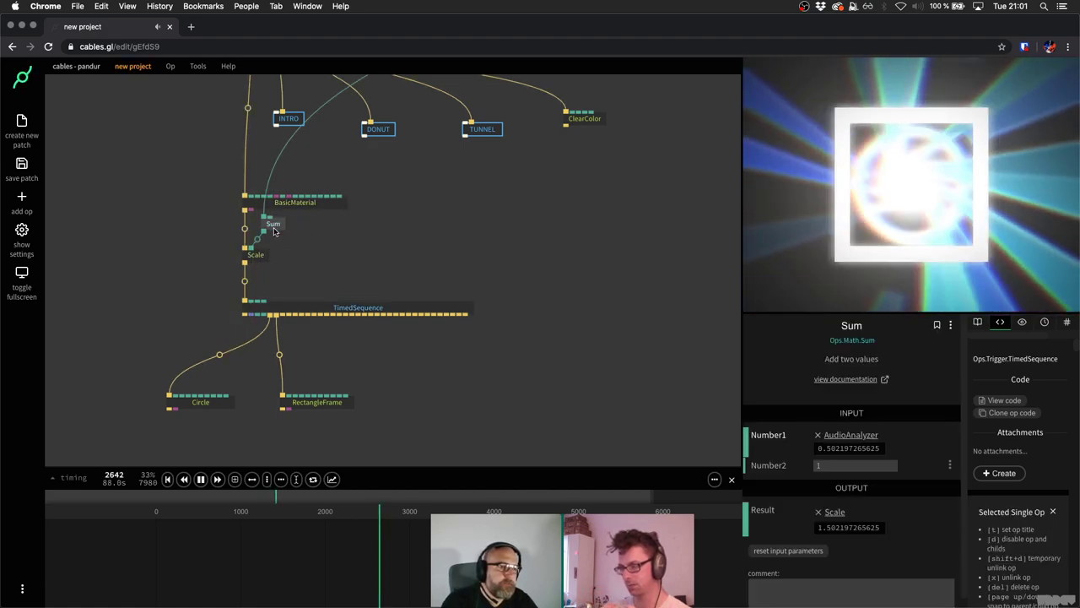
pyautogui.moveTo(358, 256); pyautogui.dragTo(329, 265)
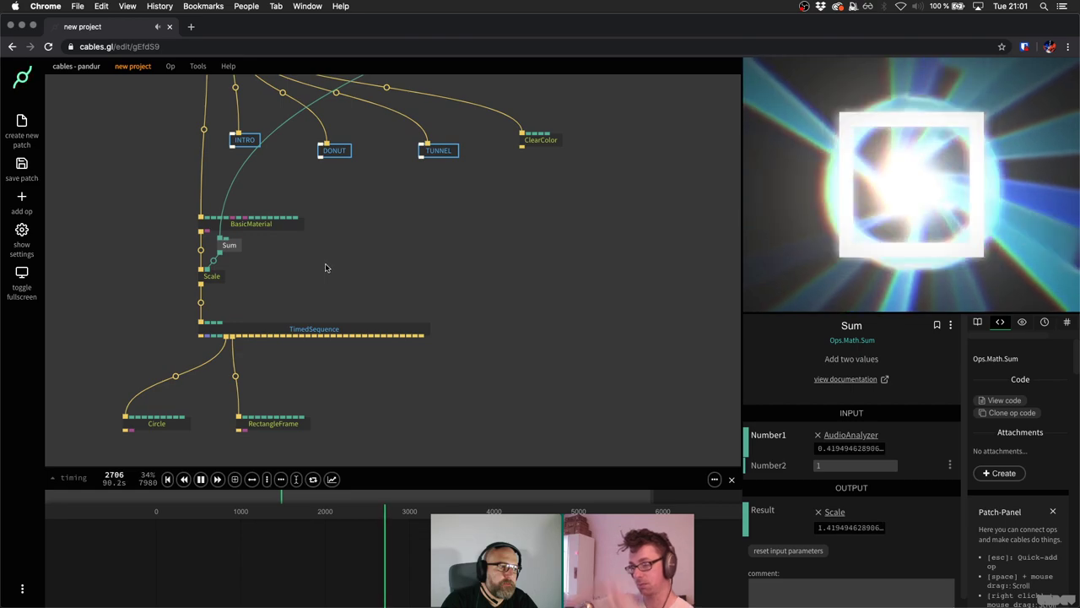
pyautogui.scroll(-2, 324, 270)
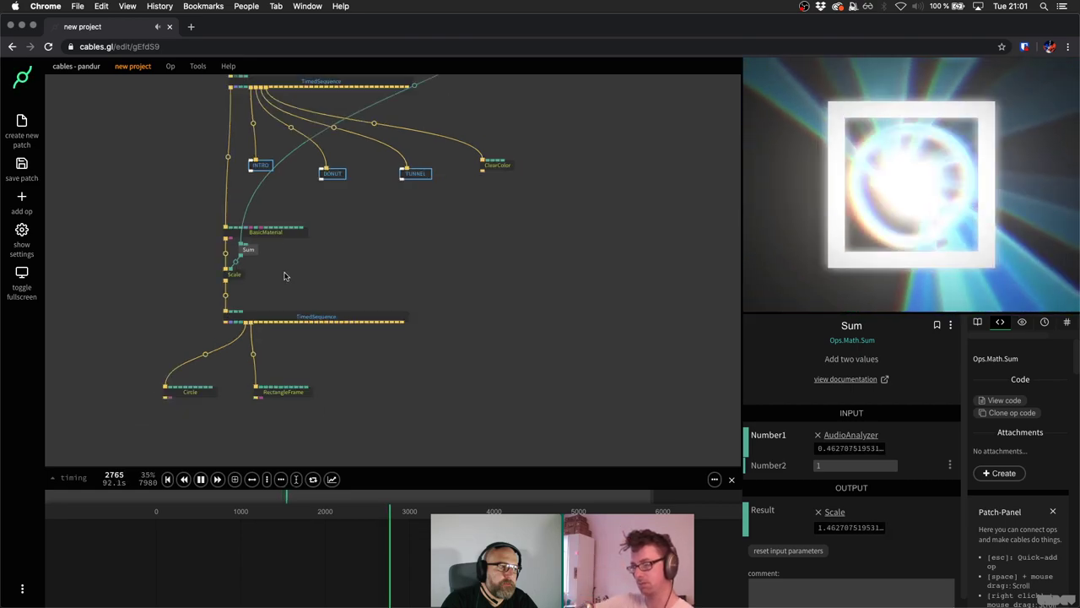
pyautogui.moveTo(250, 255); pyautogui.dragTo(245, 263)
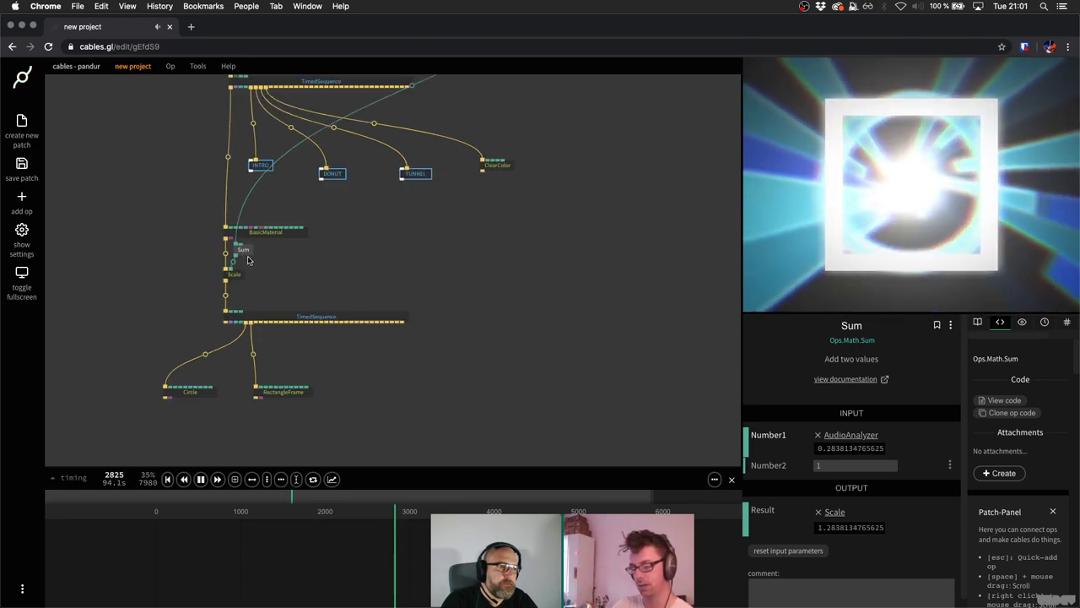
pyautogui.click(318, 276)
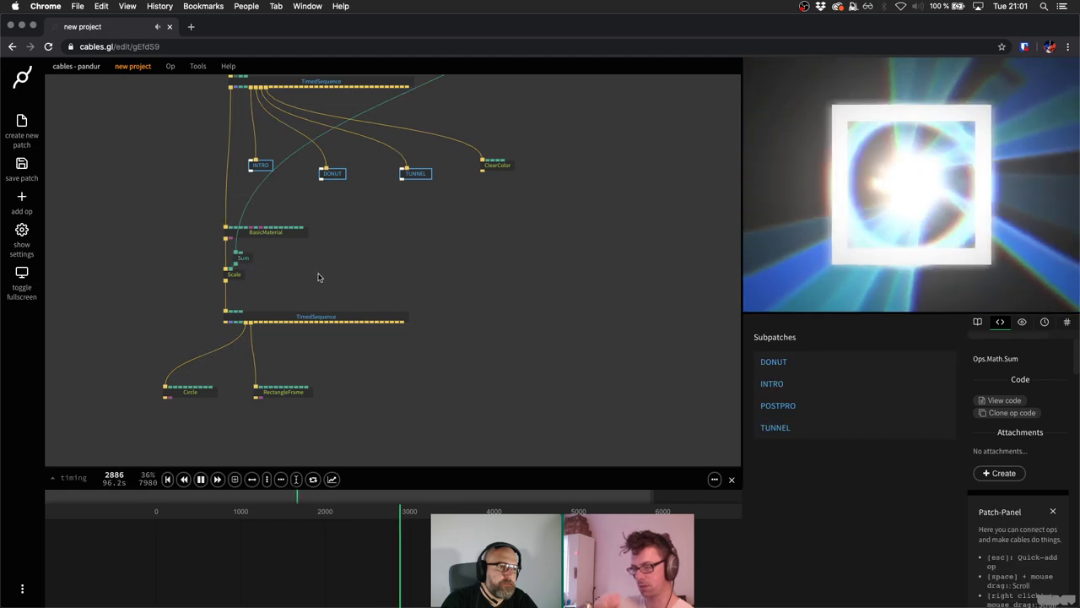
pyautogui.press('super+s')
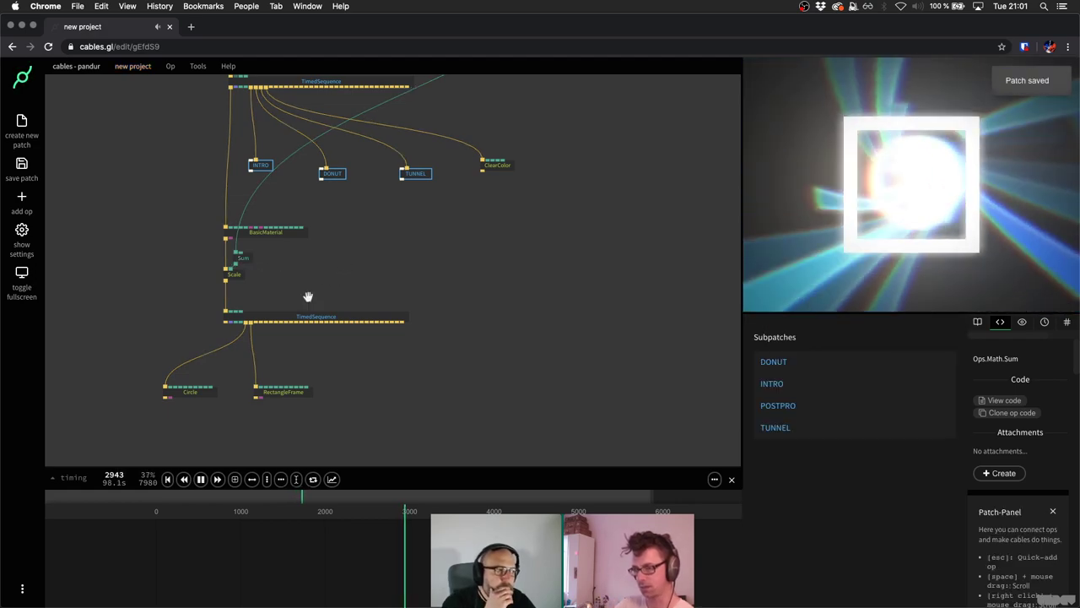
# Inspect the AudioAnalyzer op's settings and its Average Volume output.
pyautogui.hscroll(3, 305, 295)
pyautogui.scroll(2, 305, 296)
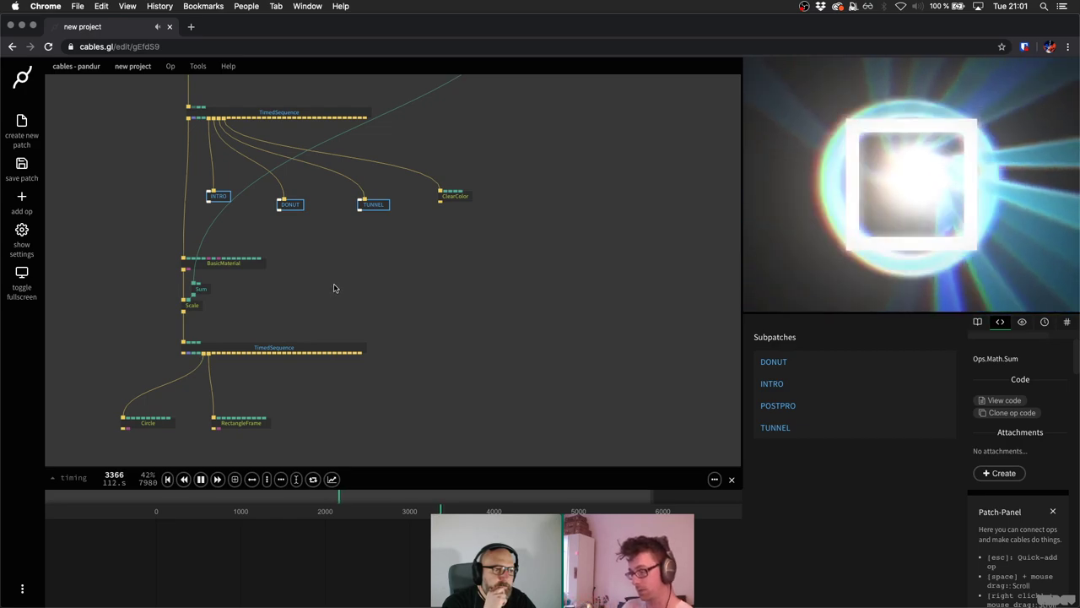
pyautogui.scroll(-3, 341, 328)
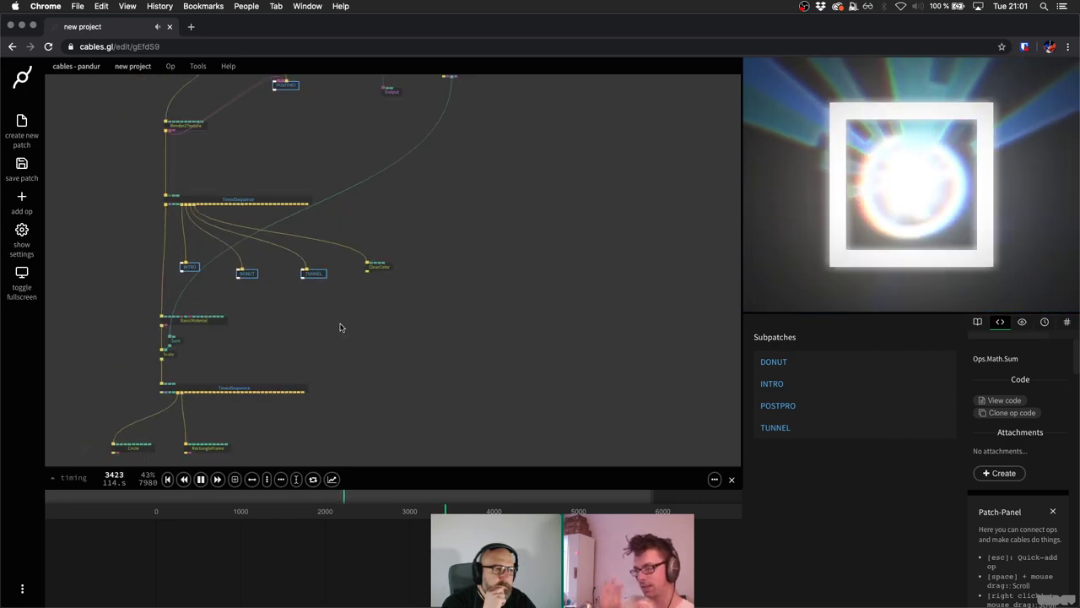
pyautogui.scroll(3, 415, 287)
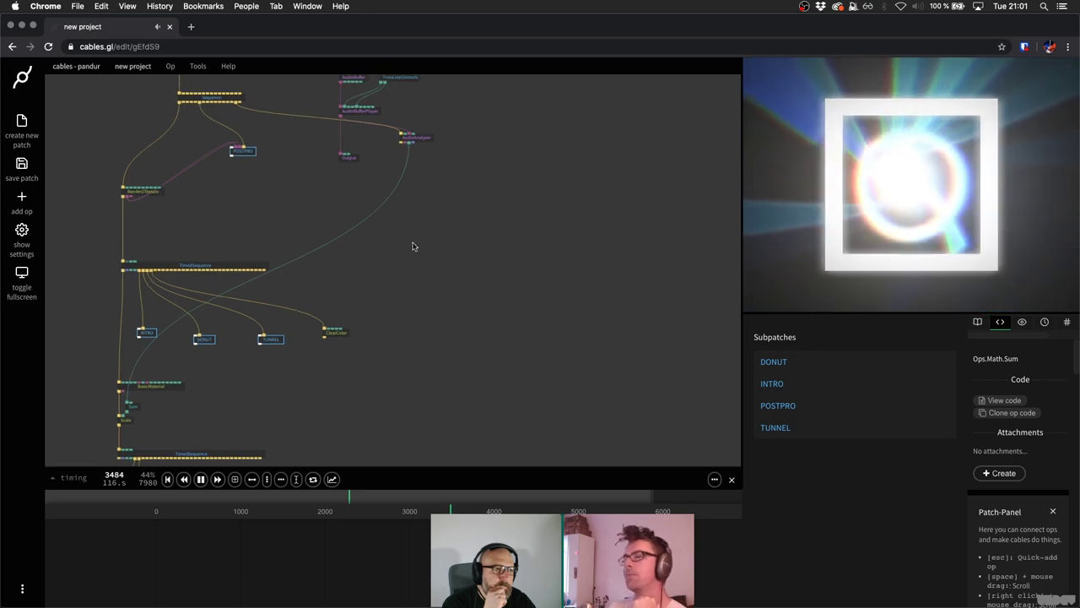
pyautogui.click(421, 143)
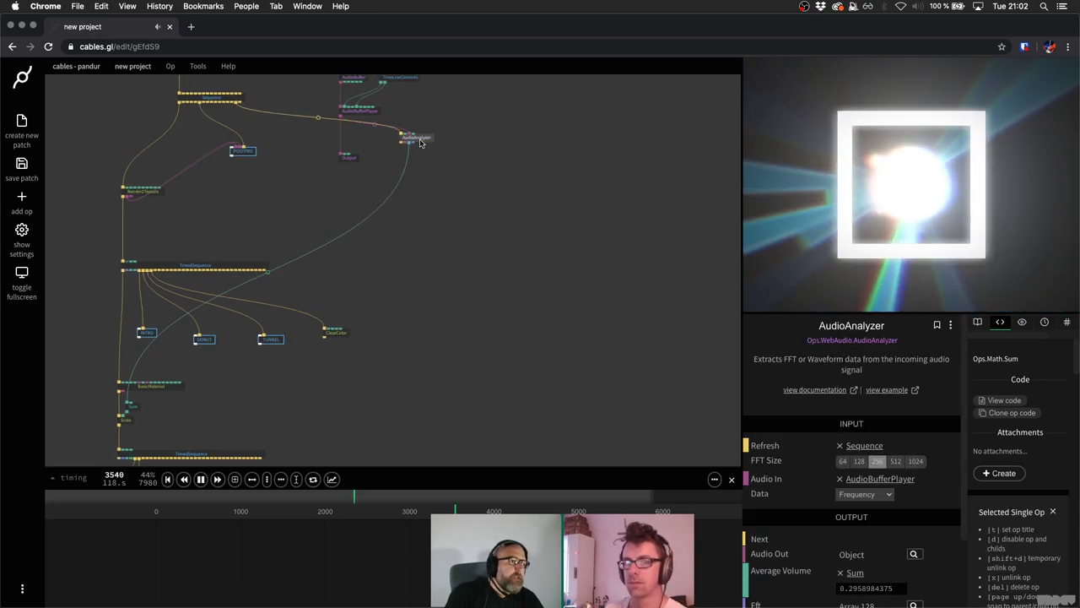
pyautogui.scroll(2, 419, 148)
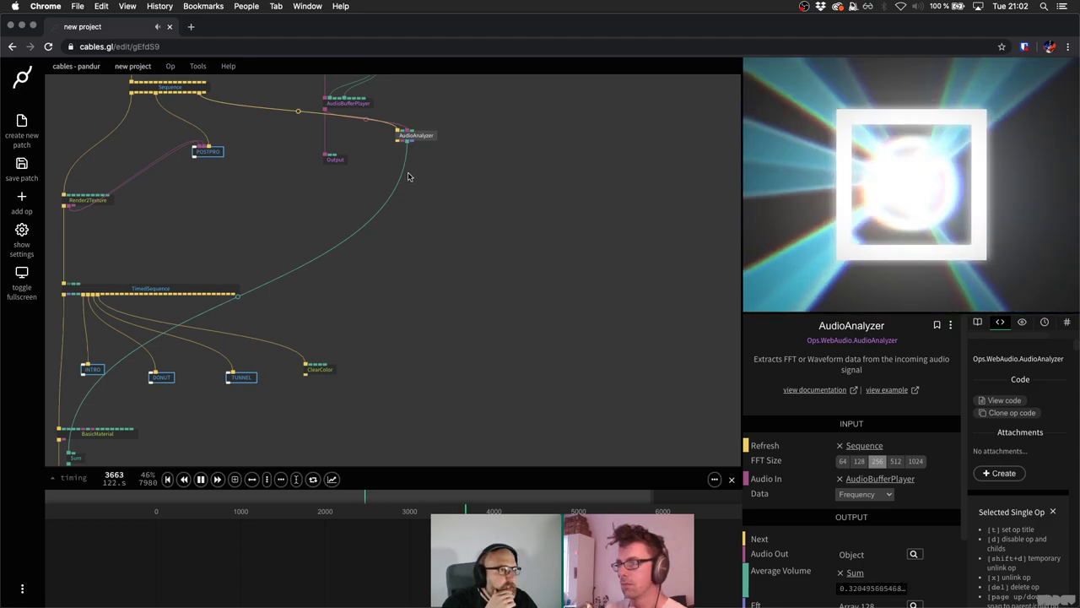
pyautogui.scroll(2, 408, 176)
pyautogui.scroll(2, 410, 201)
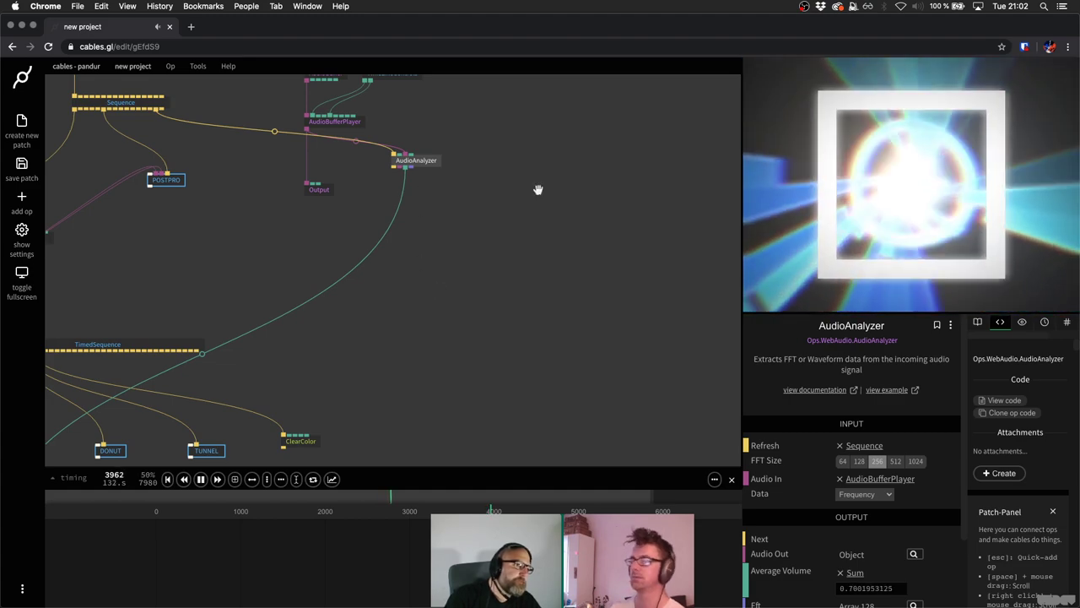
pyautogui.scroll(-3, 430, 262)
pyautogui.hscroll(-3, 430, 262)
pyautogui.scroll(-3, 363, 319)
pyautogui.hscroll(-3, 363, 318)
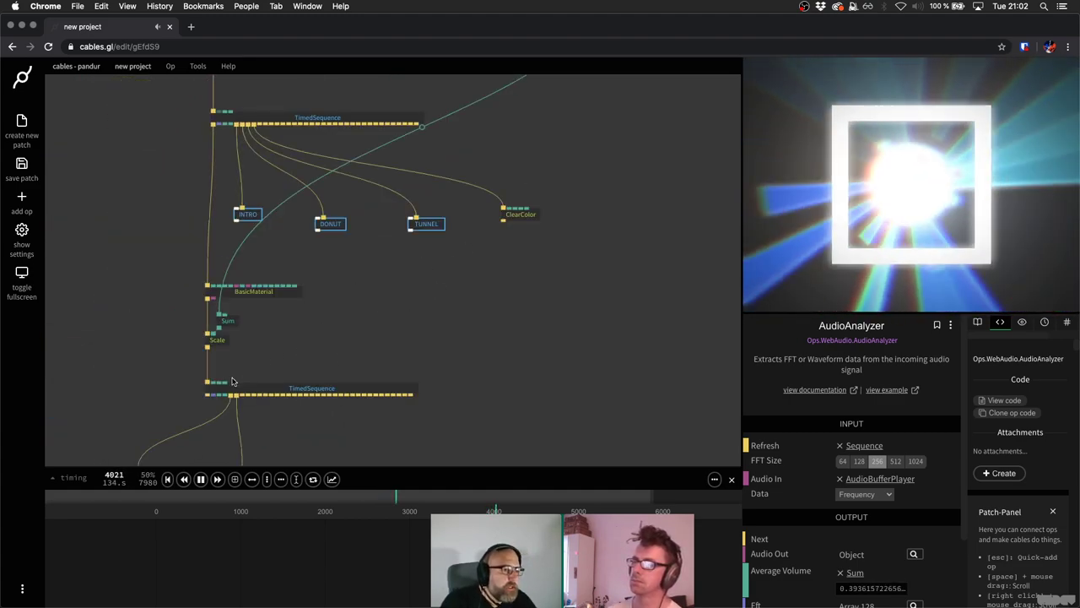
pyautogui.scroll(2, 233, 382)
# Insert a Transform op below Scale and link Sum's output to its rotZ input.
pyautogui.click(204, 360)
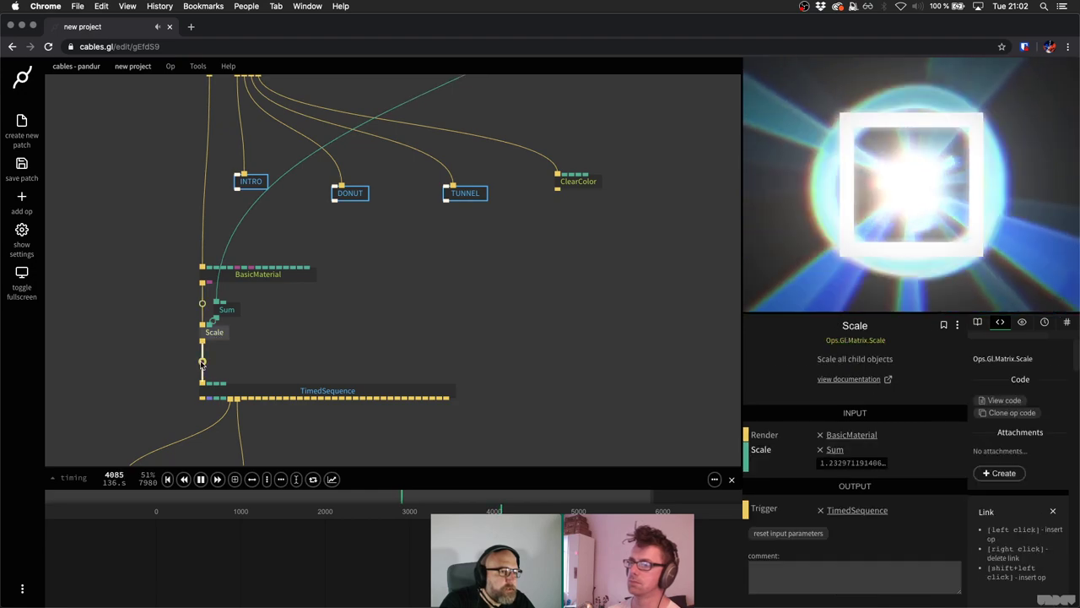
pyautogui.write('transform')
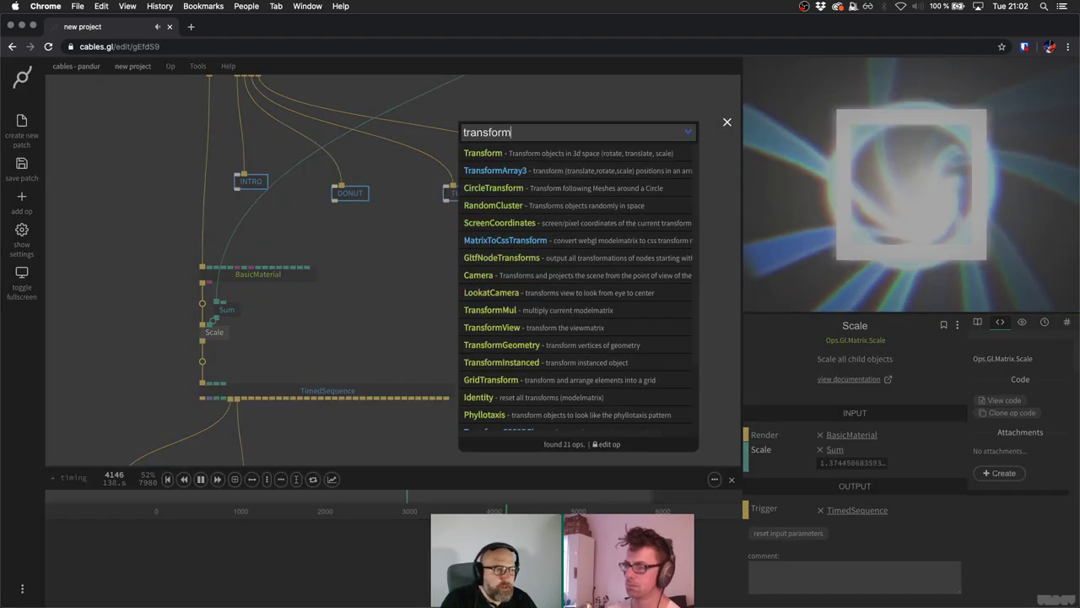
pyautogui.press('Return')
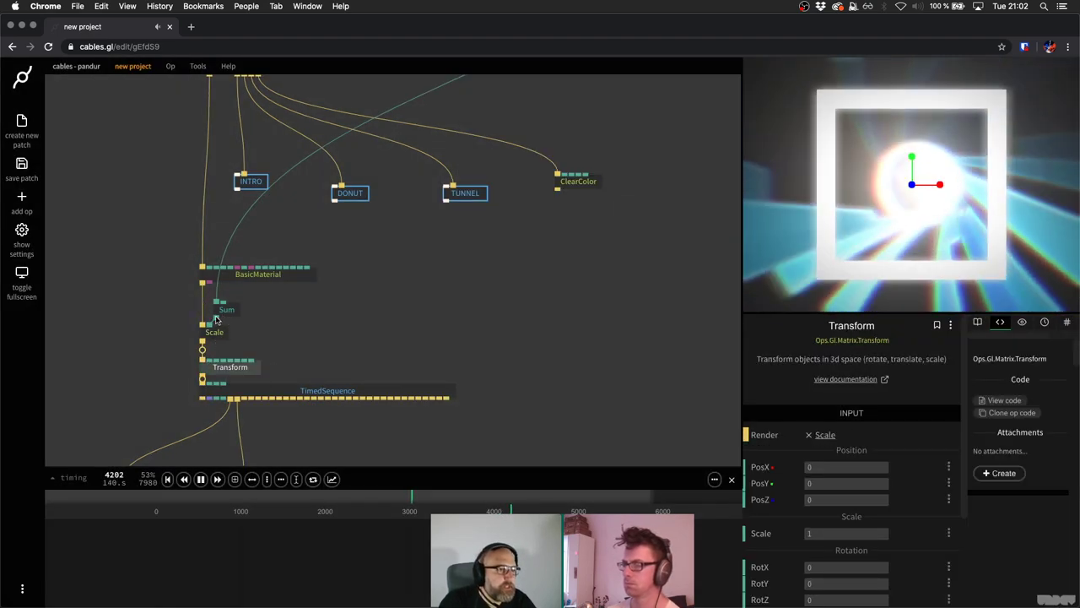
pyautogui.moveTo(209, 324); pyautogui.dragTo(245, 364)
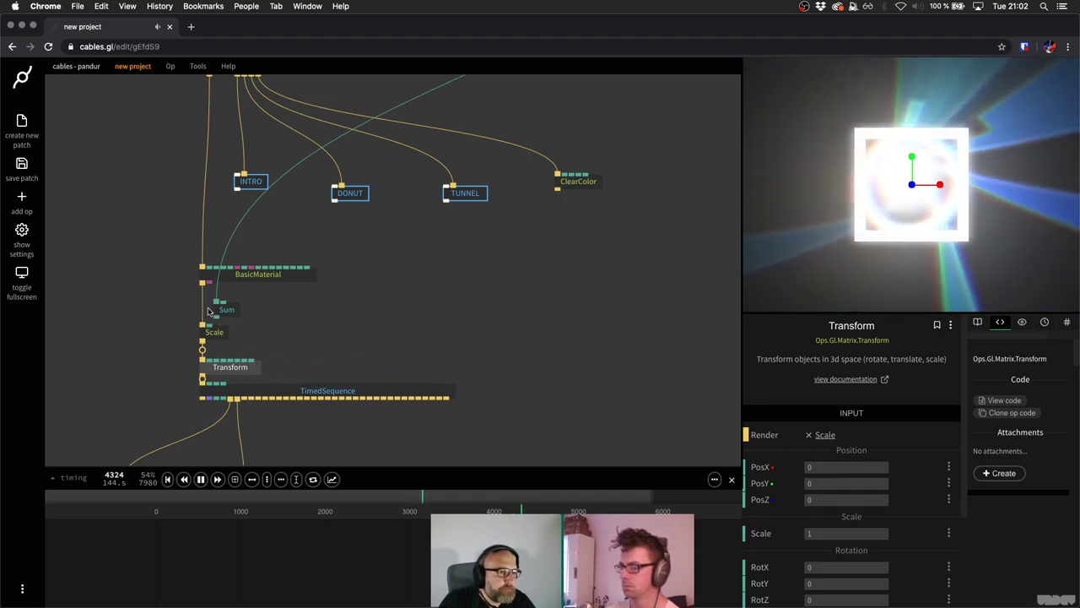
pyautogui.moveTo(215, 316); pyautogui.dragTo(251, 362)
# Insert a Multiply op by 90 into the Sum-to-rotZ link and reconnect Sum to Scale.
pyautogui.click(234, 341)
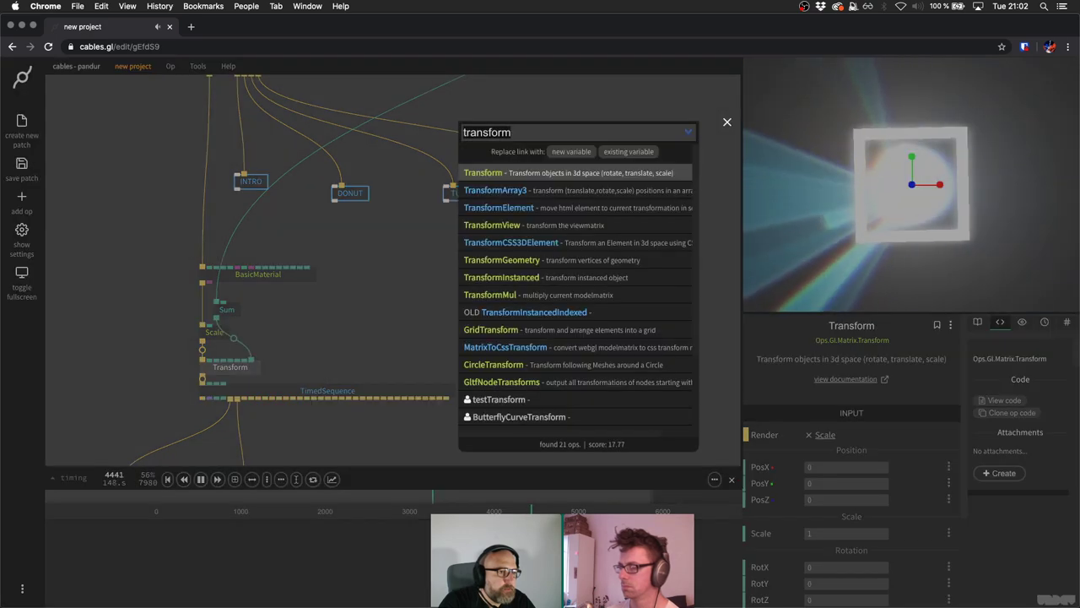
pyautogui.write('mult')
pyautogui.press('Return')
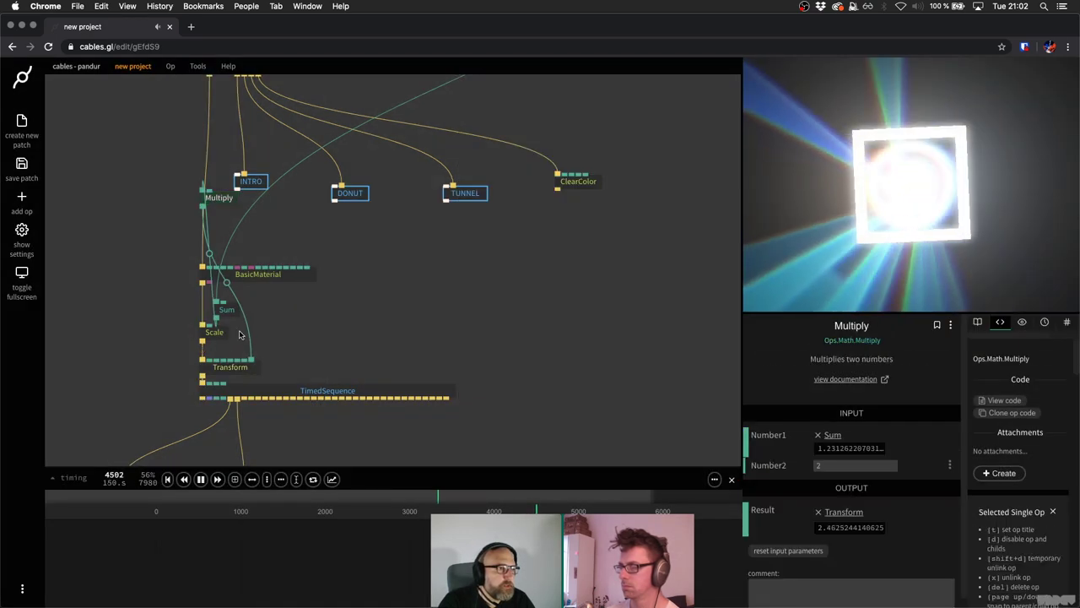
pyautogui.moveTo(286, 313)
pyautogui.mouseDown()
pyautogui.moveTo(221, 211)
pyautogui.moveTo(279, 328)
pyautogui.moveTo(277, 300)
pyautogui.mouseUp()
pyautogui.click(285, 325)
pyautogui.click(276, 299)
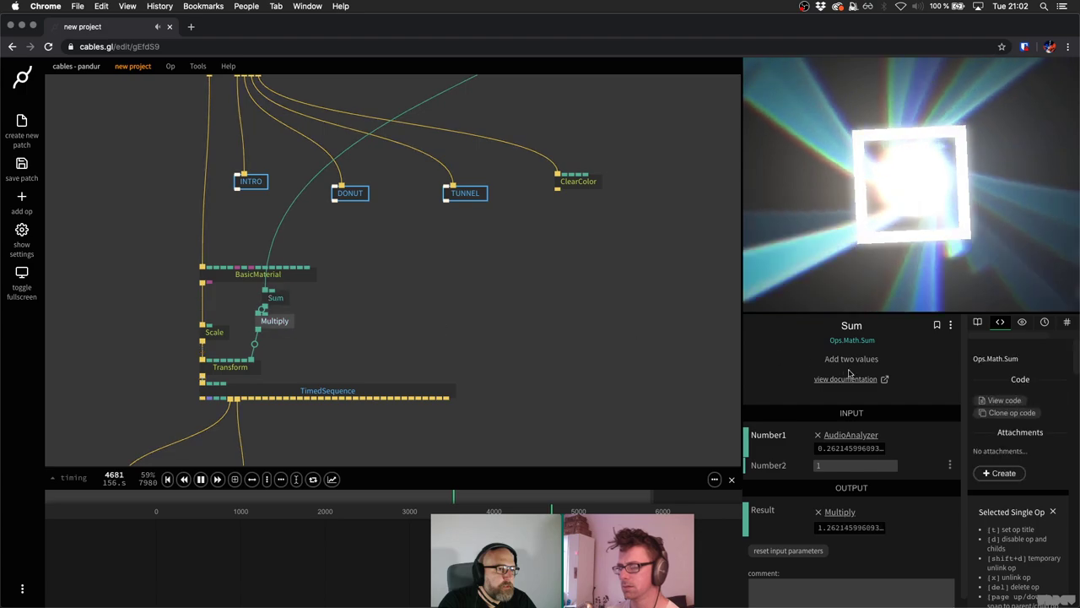
pyautogui.click(268, 321)
pyautogui.write('2')
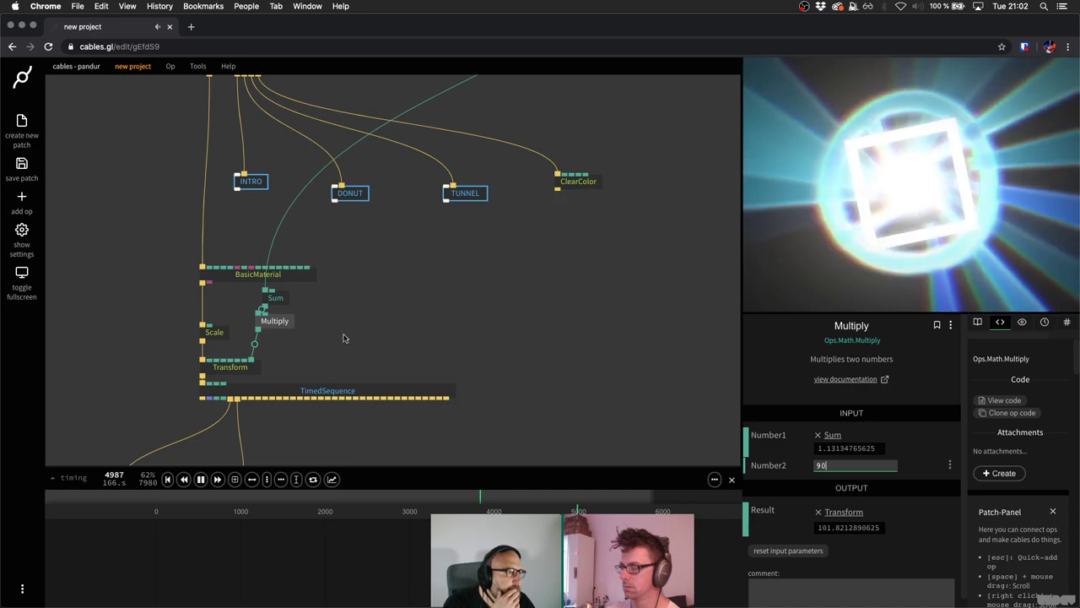
pyautogui.moveTo(208, 327); pyautogui.dragTo(280, 299)
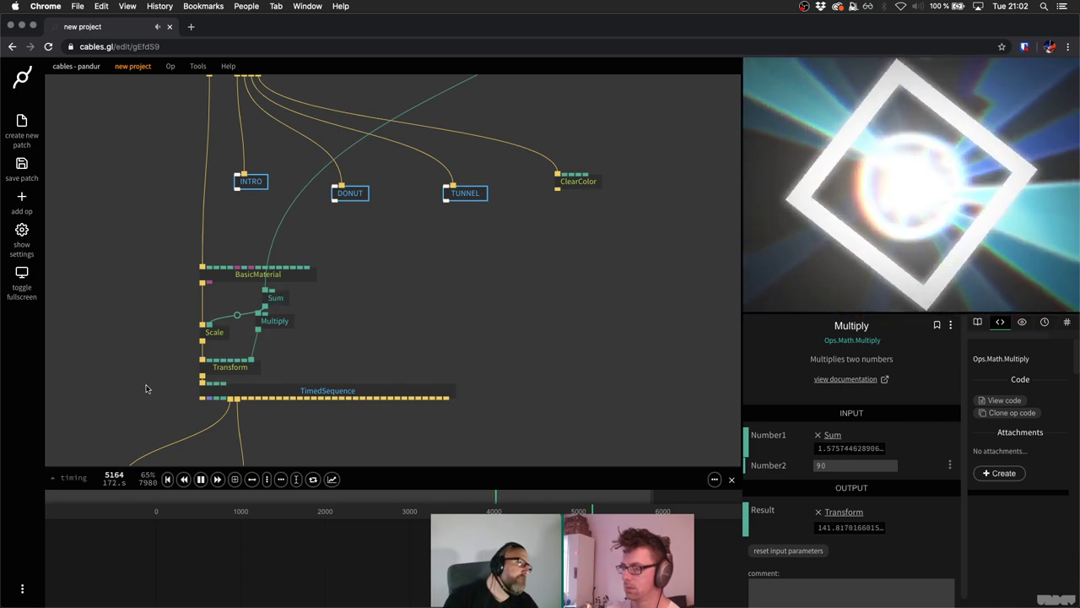
pyautogui.scroll(-1, 364, 227)
# Set TimedSequence's Current to 0 so it shows the circle.
pyautogui.scroll(-5, 363, 227)
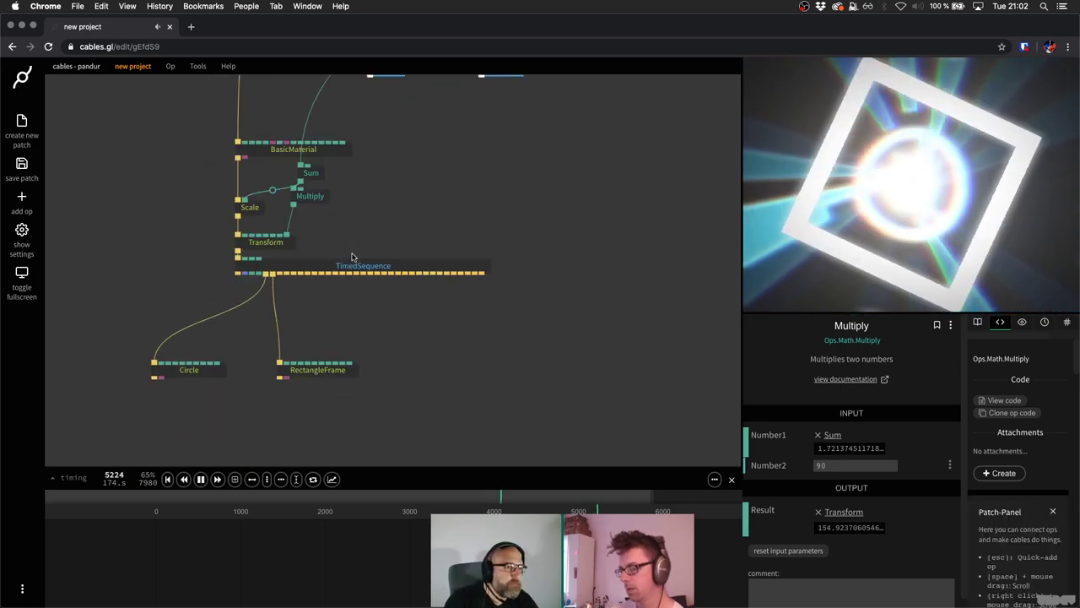
pyautogui.click(290, 267)
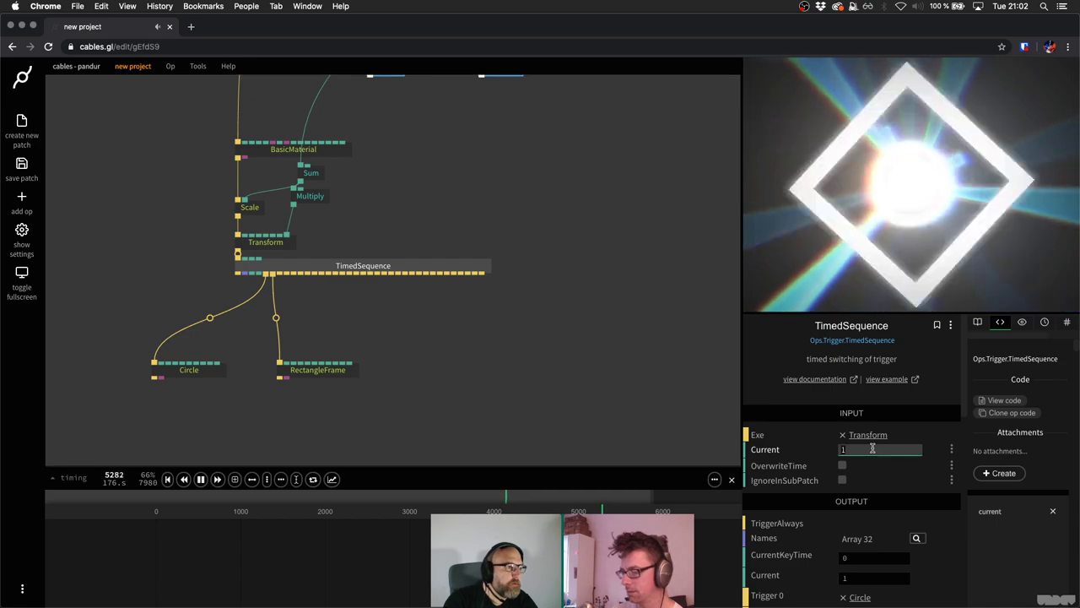
pyautogui.moveTo(872, 449); pyautogui.dragTo(866, 449)
# Reduce the Circle op's Segments to 6, making a hexagon.
pyautogui.click(179, 372)
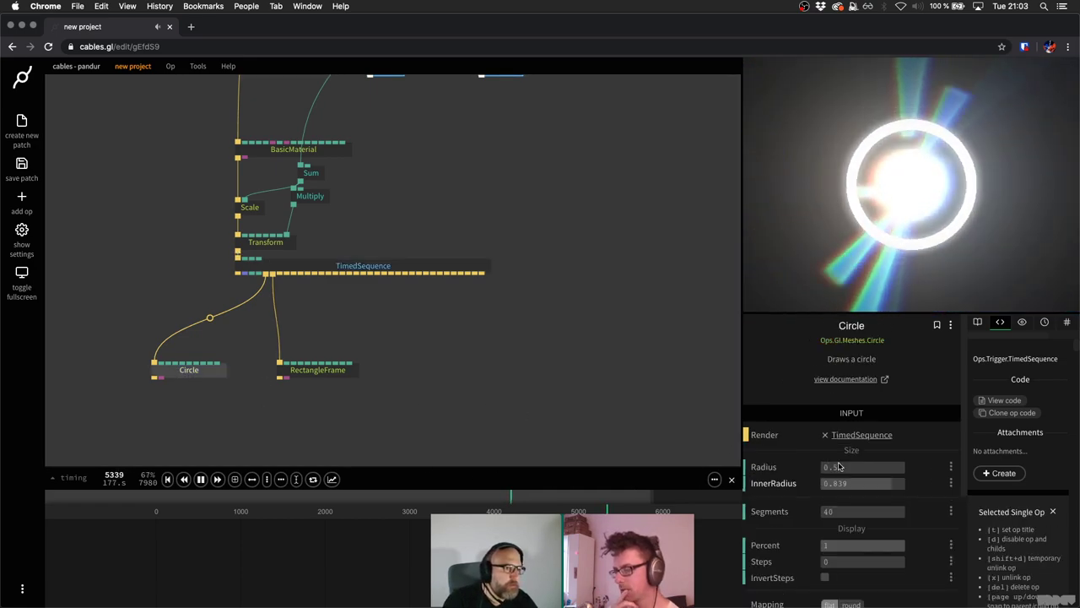
pyautogui.click(860, 514)
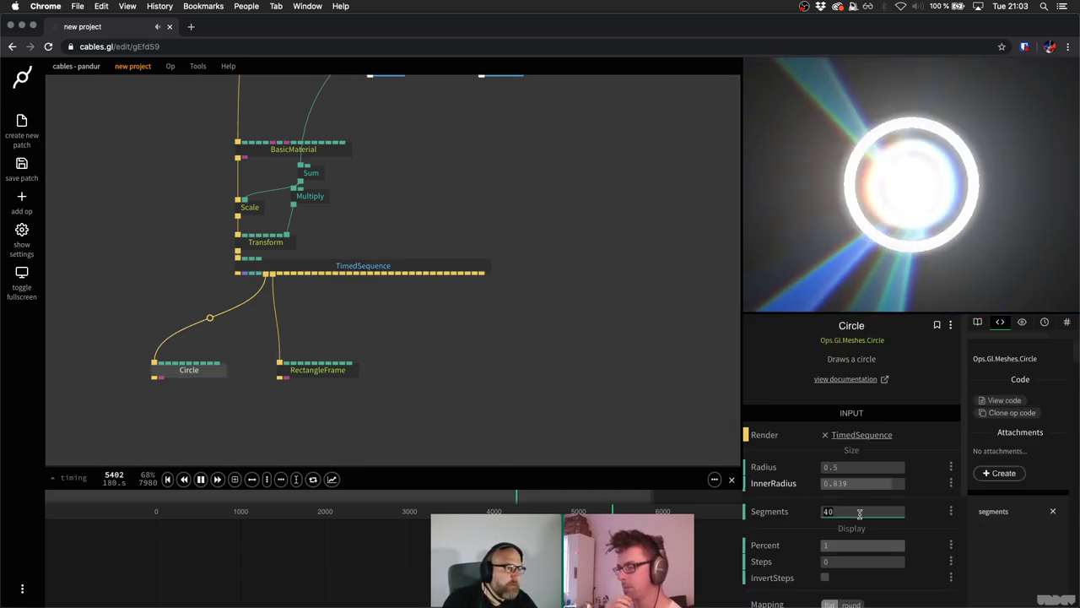
pyautogui.write('8')
pyautogui.click(824, 507)
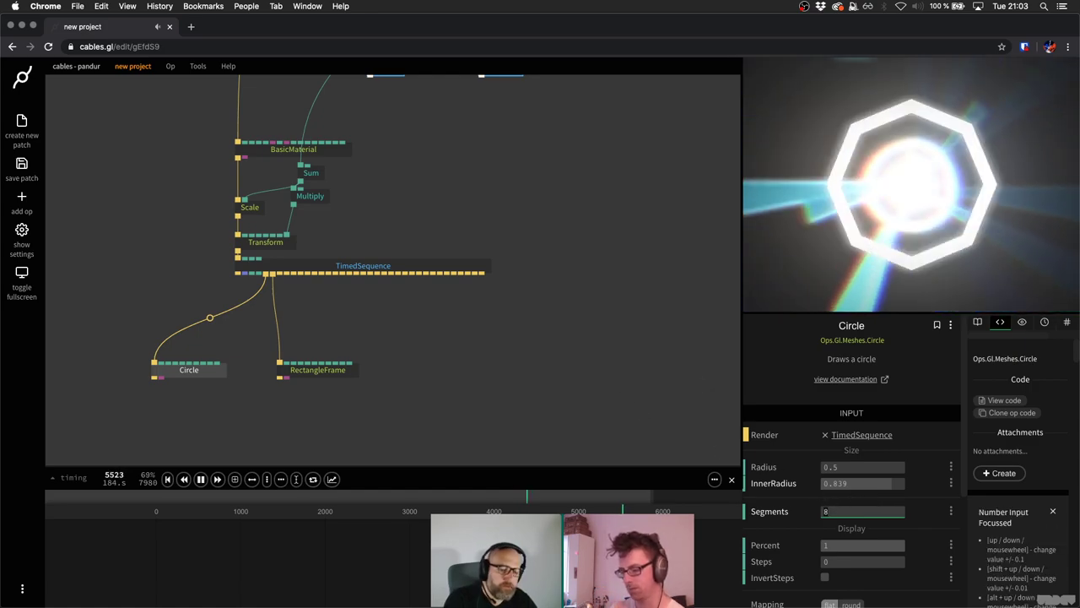
pyautogui.press('BackSpace')
pyautogui.write('6')
pyautogui.click(485, 325)
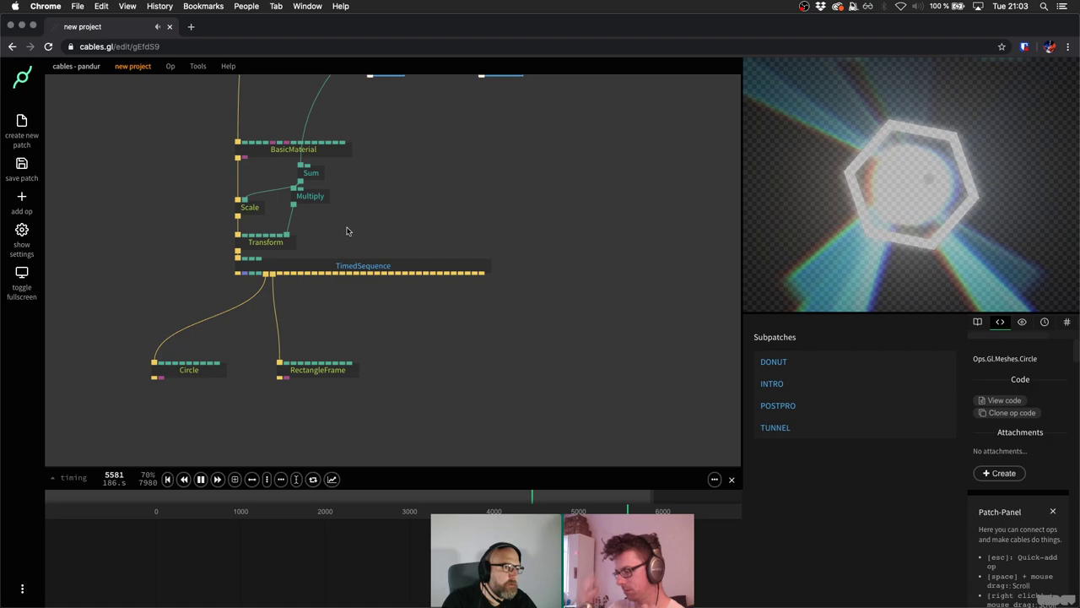
pyautogui.moveTo(394, 357); pyautogui.dragTo(449, 379)
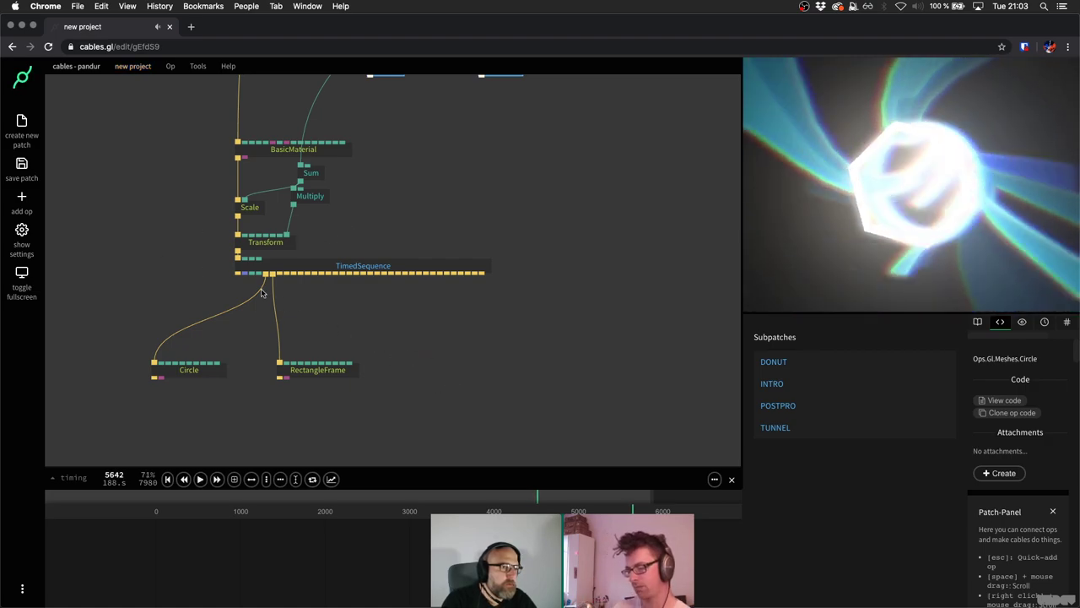
# Move the Transform, TimedSequence, Circle and RectangleFrame ops further down and save.
pyautogui.press('space')
pyautogui.moveTo(90, 219); pyautogui.dragTo(451, 380)
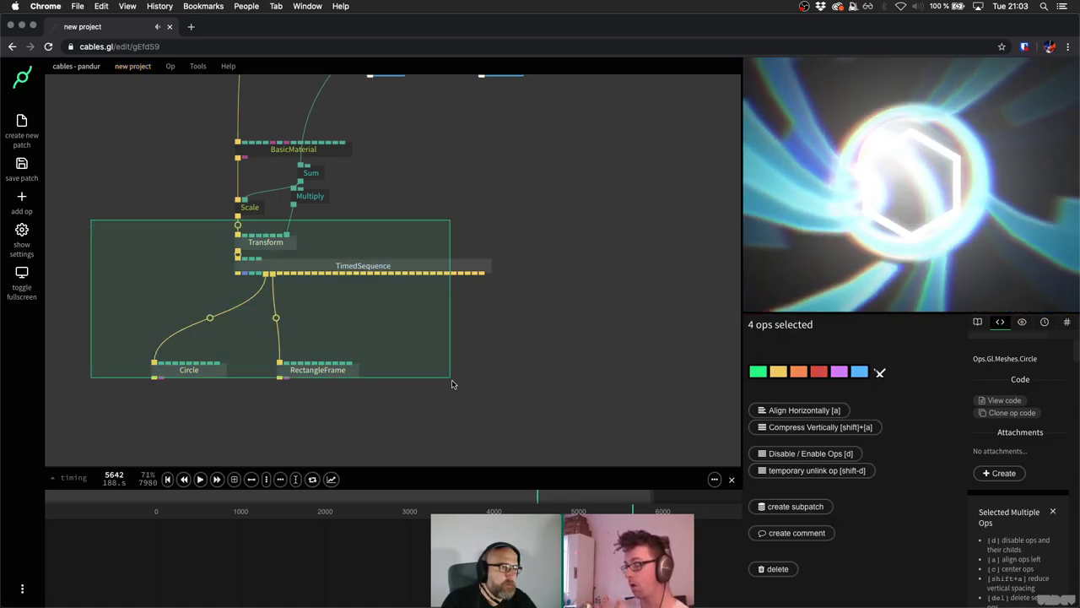
pyautogui.moveTo(314, 276); pyautogui.dragTo(318, 357)
pyautogui.click(318, 356)
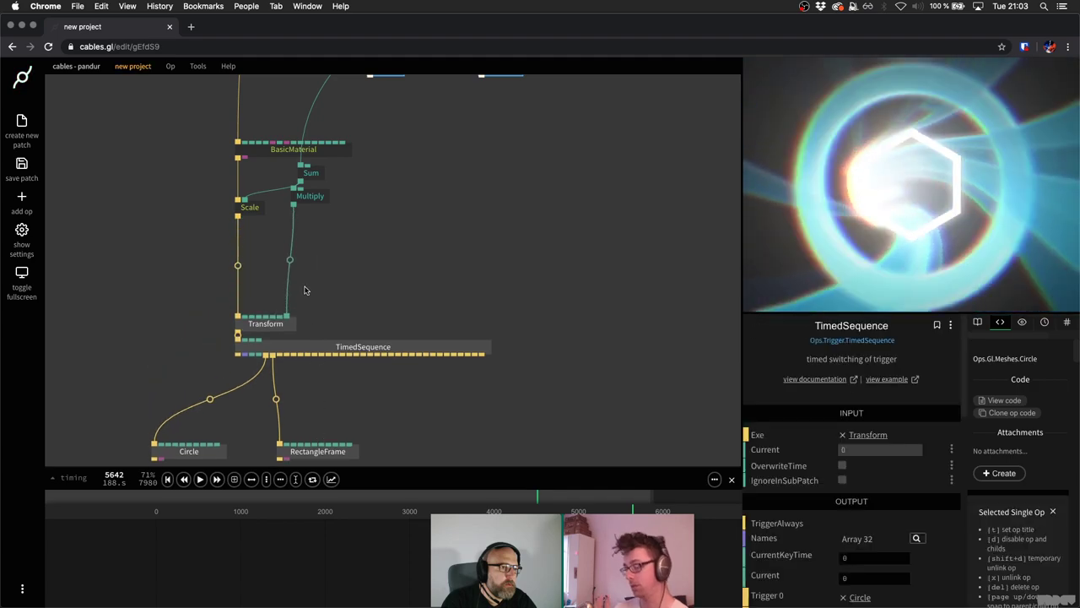
pyautogui.click(319, 275)
pyautogui.scroll(-2, 319, 275)
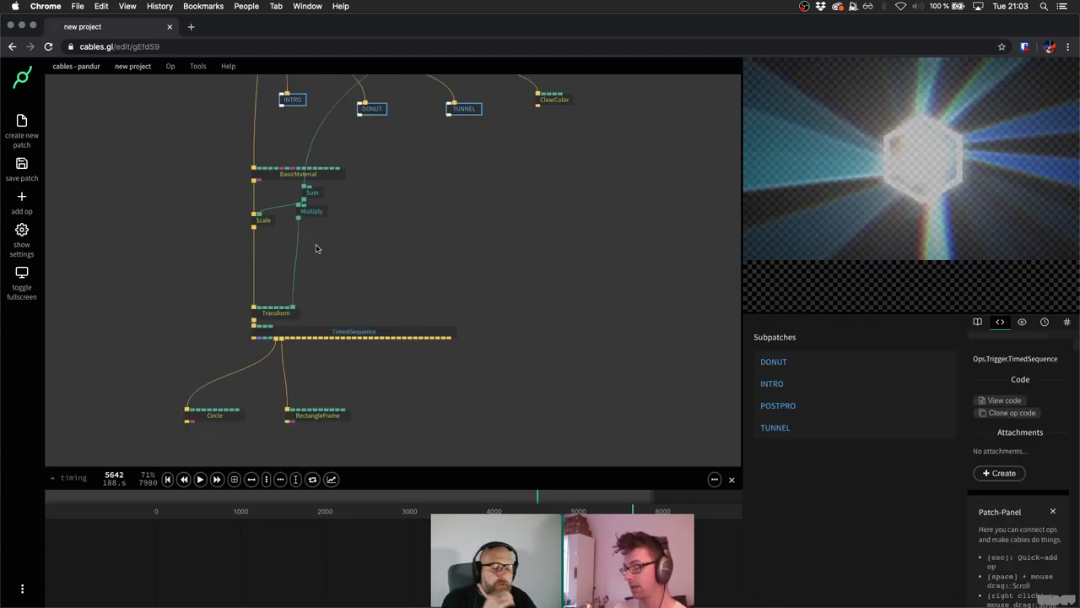
pyautogui.press('super+s')
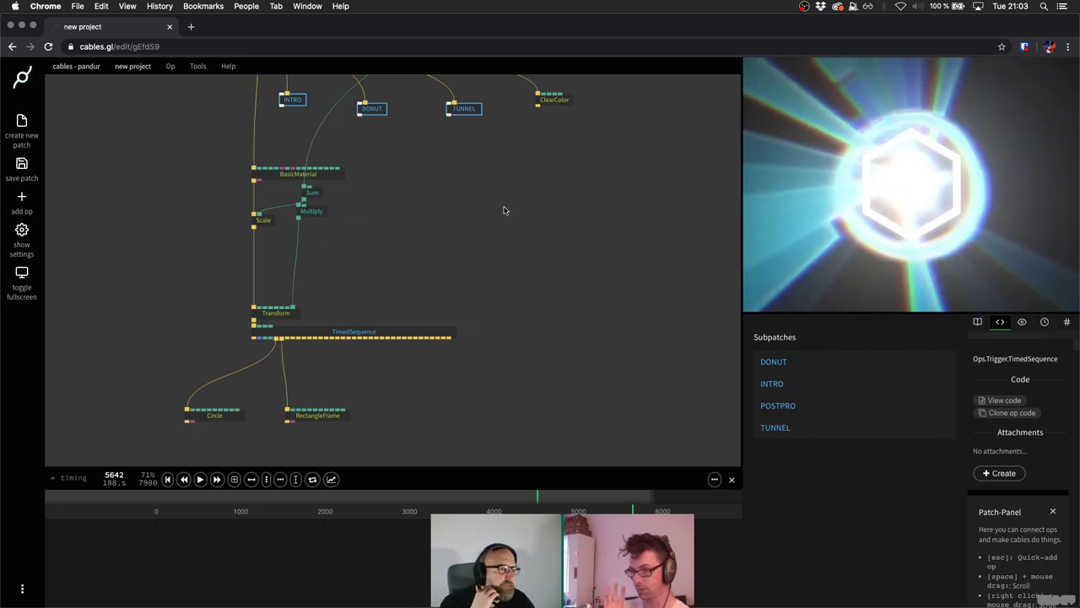
# Navigate toward the AudioAnalyzer ops, briefly playing the timeline to preview the hexagon ring.
pyautogui.moveTo(503, 210); pyautogui.dragTo(432, 300)
pyautogui.scroll(-2, 432, 300)
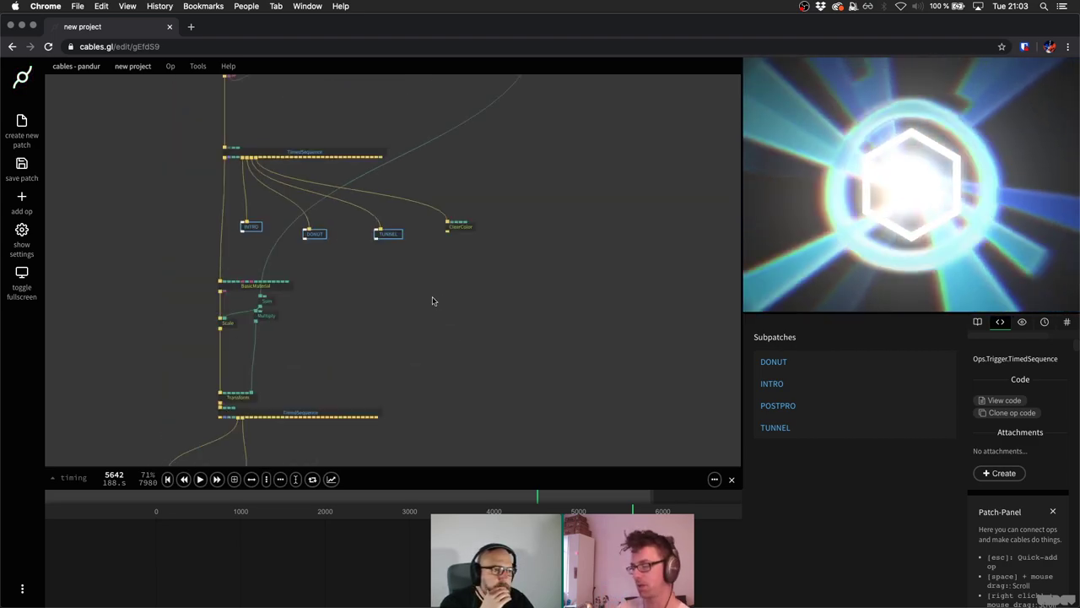
pyautogui.scroll(-2, 432, 301)
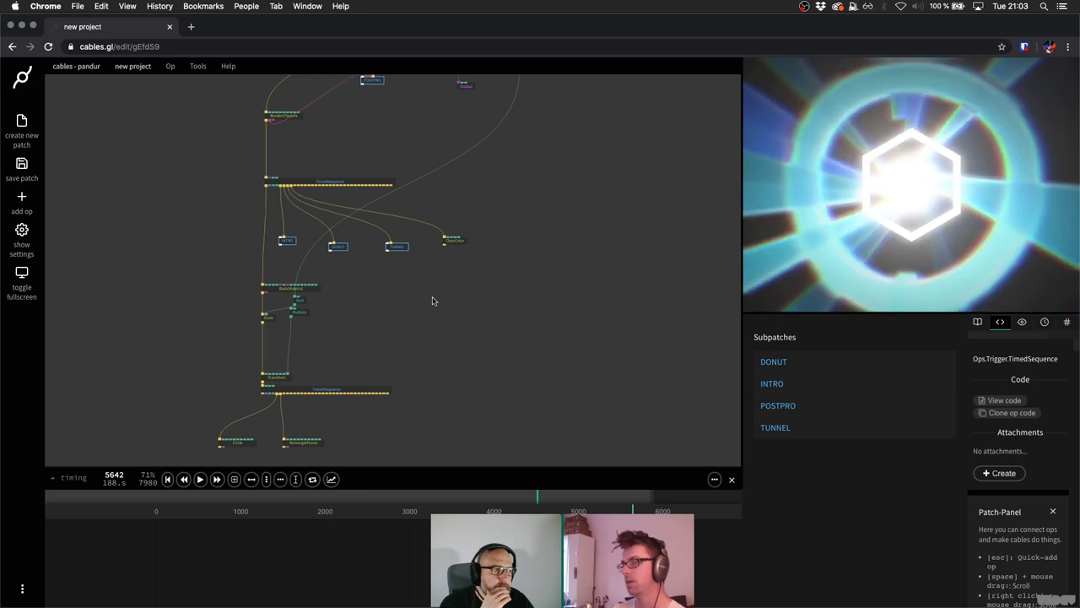
pyautogui.press('space')
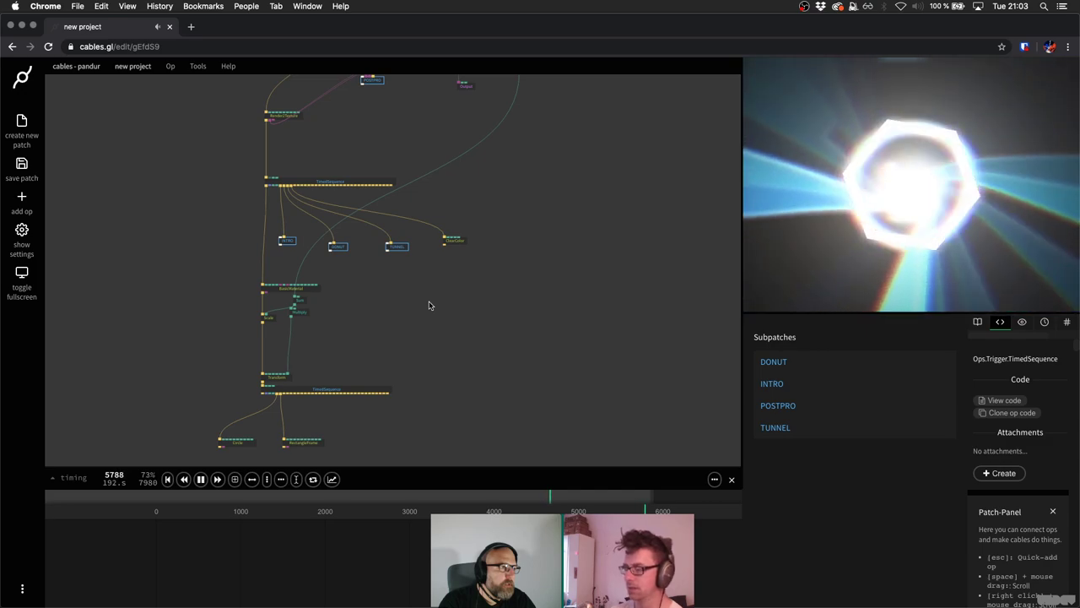
pyautogui.press('space')
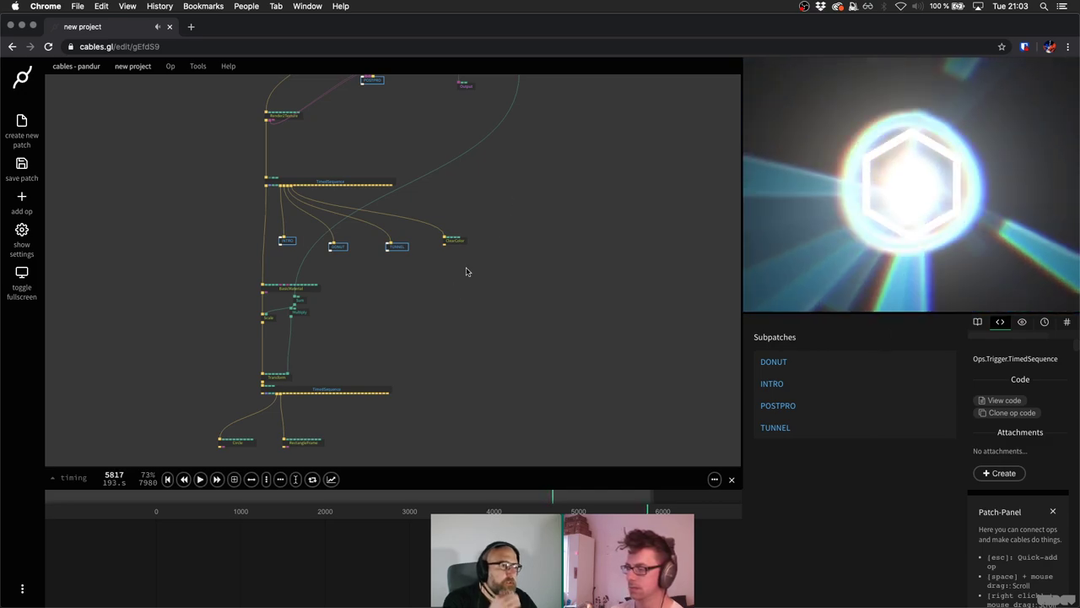
pyautogui.scroll(5, 465, 266)
pyautogui.hscroll(3, 465, 267)
pyautogui.scroll(5, 429, 271)
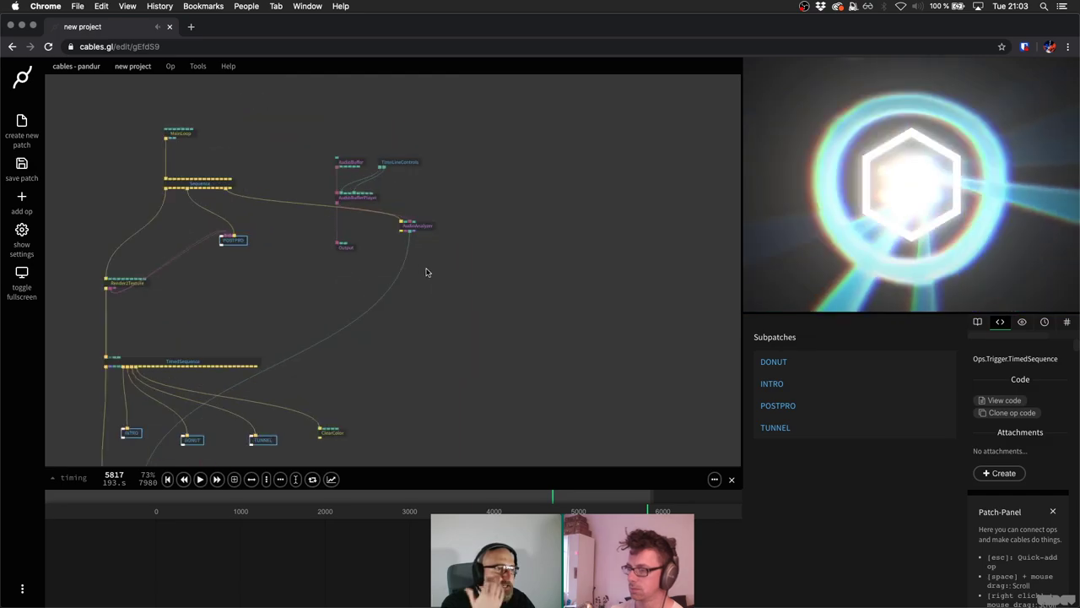
pyautogui.scroll(3, 426, 270)
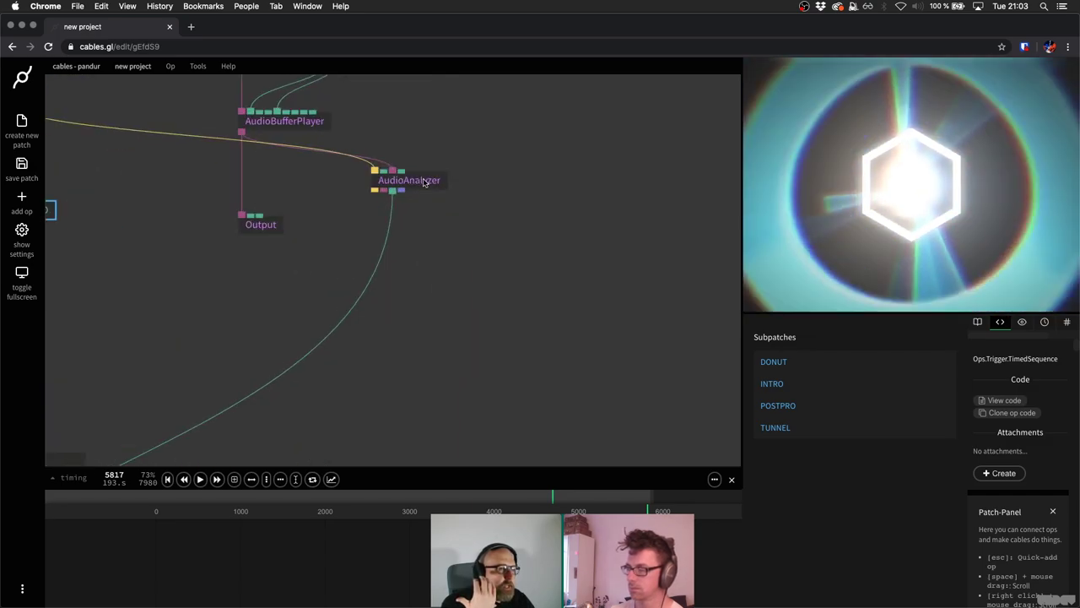
# Add FFTAreaAverage below AudioAnalyzer via an 'fft' search and open its documentation in a new tab.
pyautogui.moveTo(404, 203); pyautogui.dragTo(348, 277)
pyautogui.write('fft')
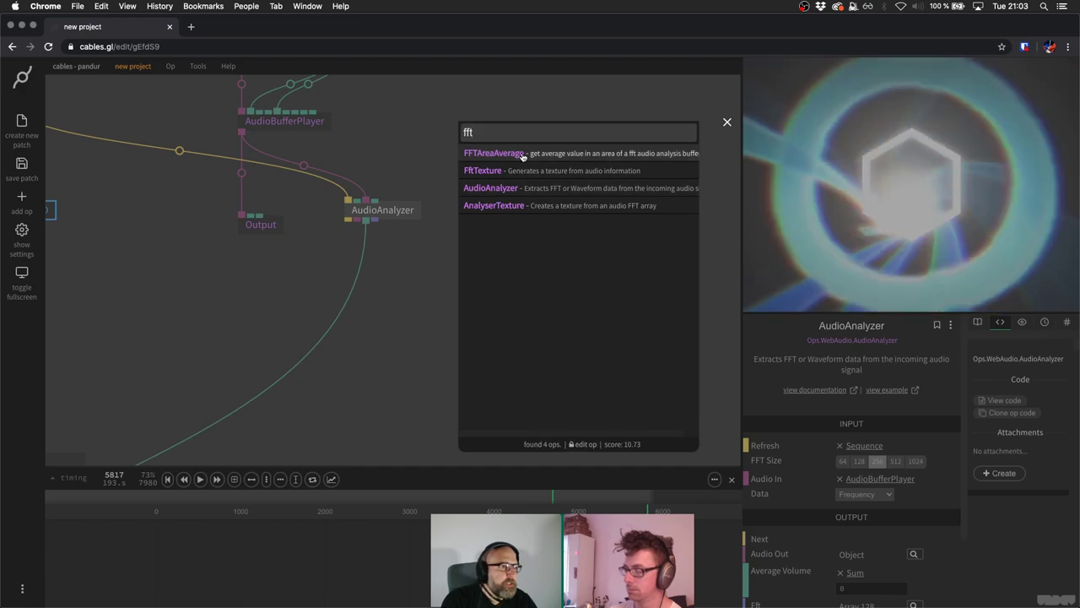
pyautogui.click(521, 157)
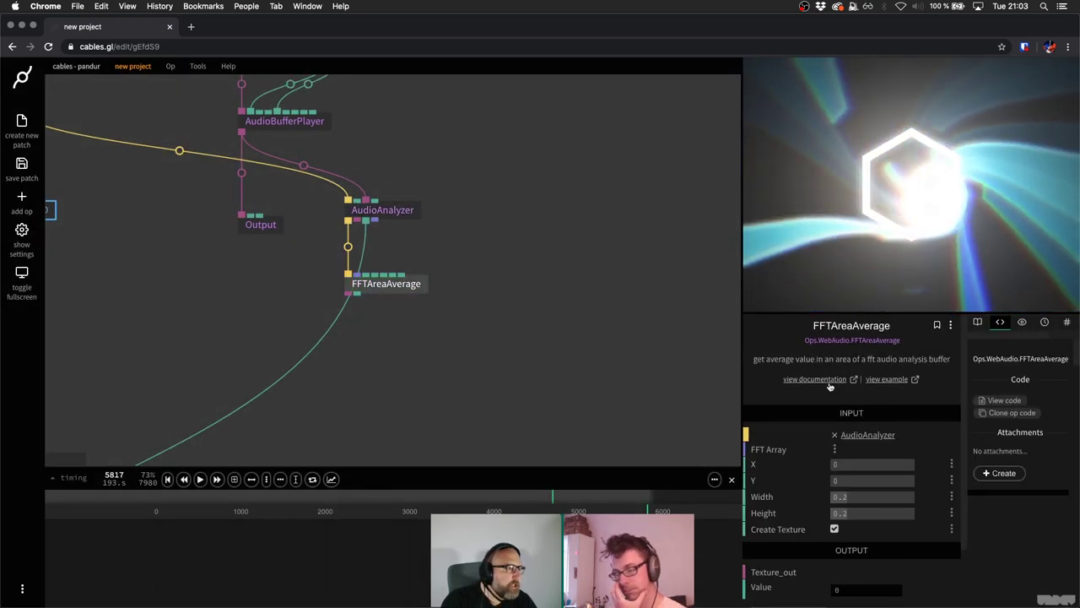
pyautogui.click(815, 378)
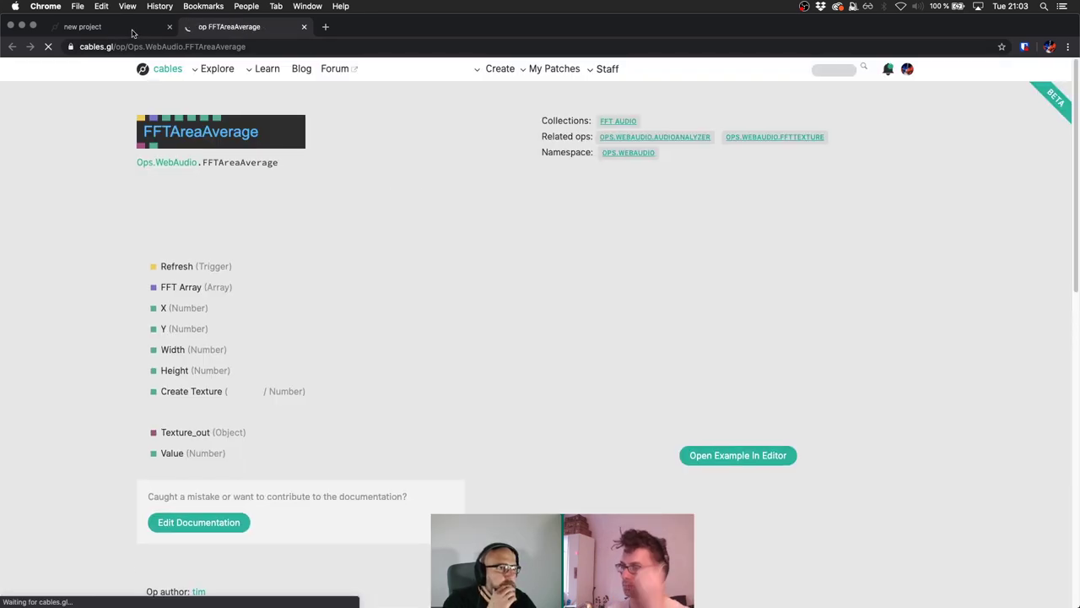
pyautogui.click(82, 27)
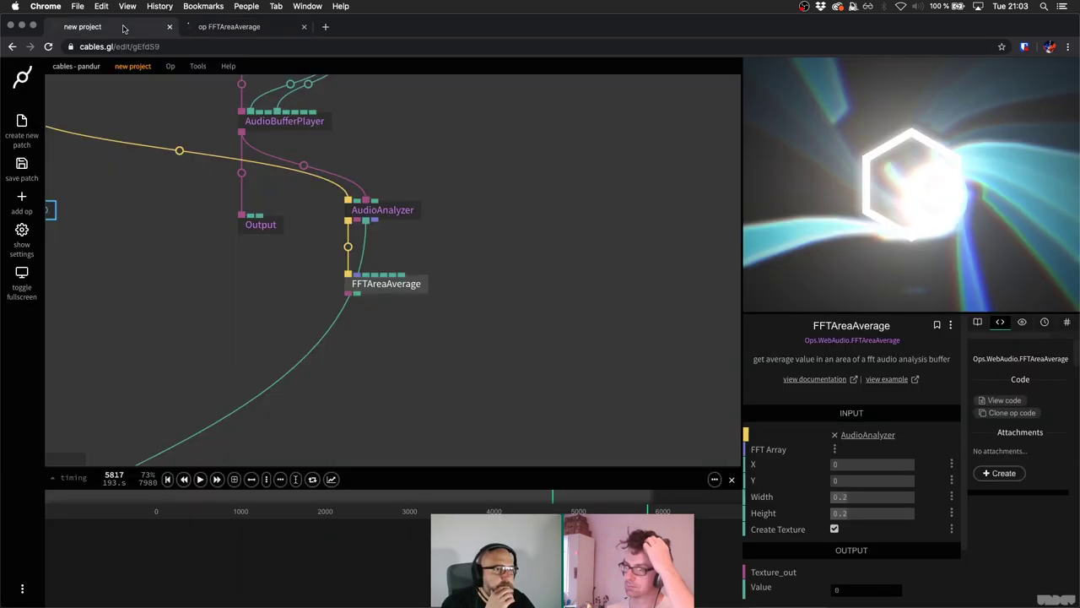
pyautogui.click(400, 212)
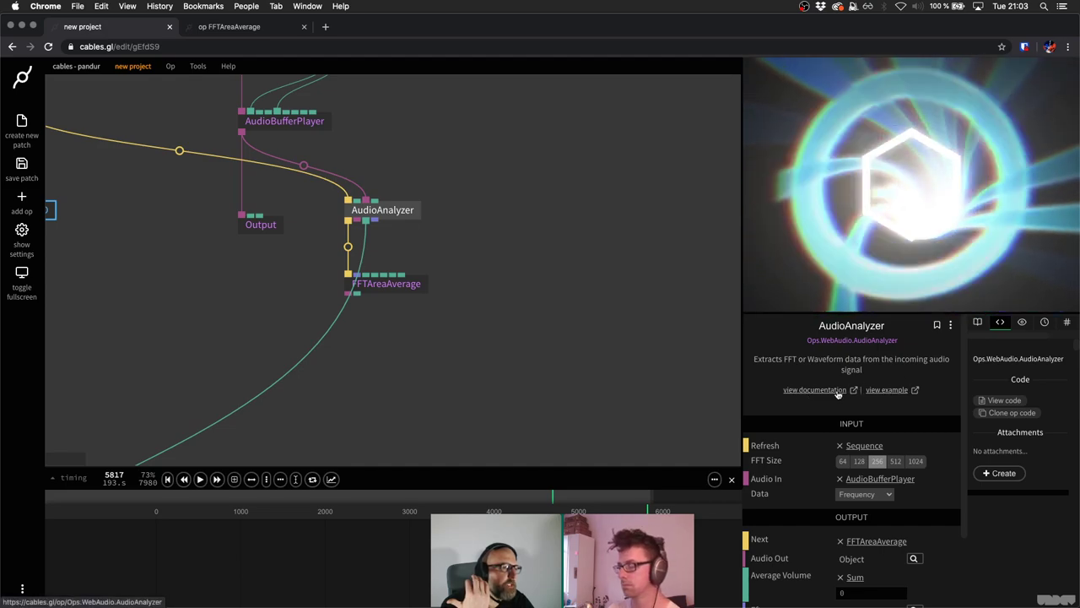
# Switch to the FFTAreaAverage documentation page and start its fft area example.
pyautogui.hotkey('ctrl', 'Tab')
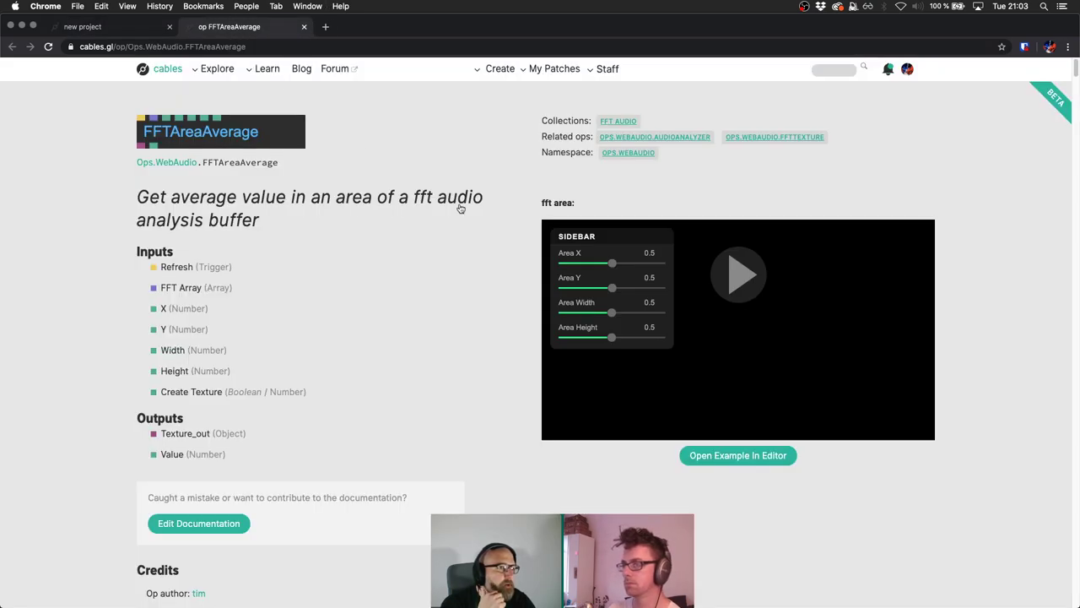
pyautogui.scroll(-2, 435, 223)
pyautogui.scroll(2, 439, 228)
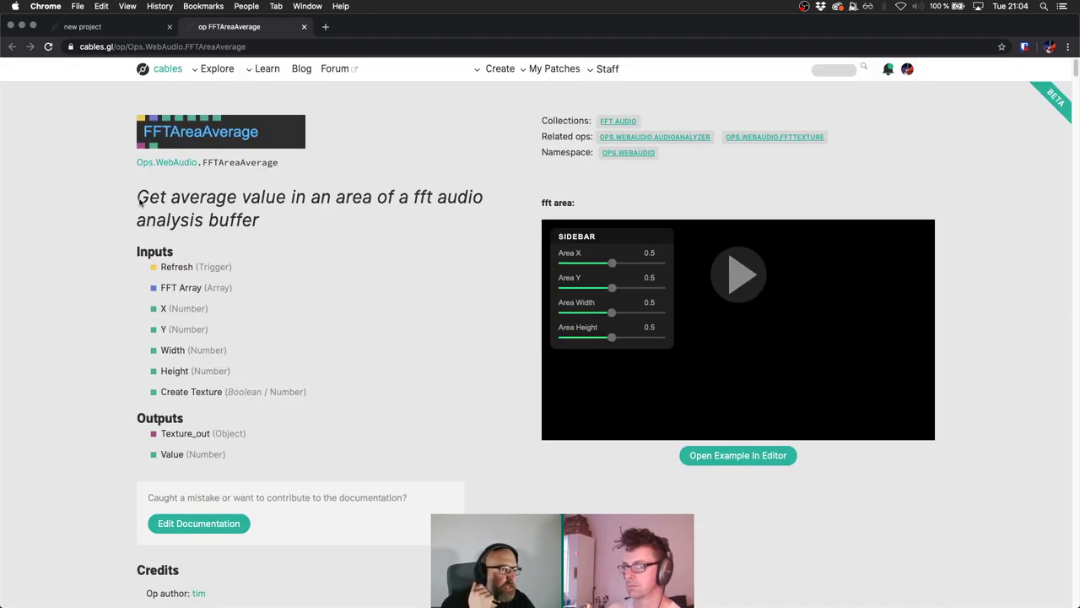
pyautogui.moveTo(145, 203); pyautogui.dragTo(123, 203)
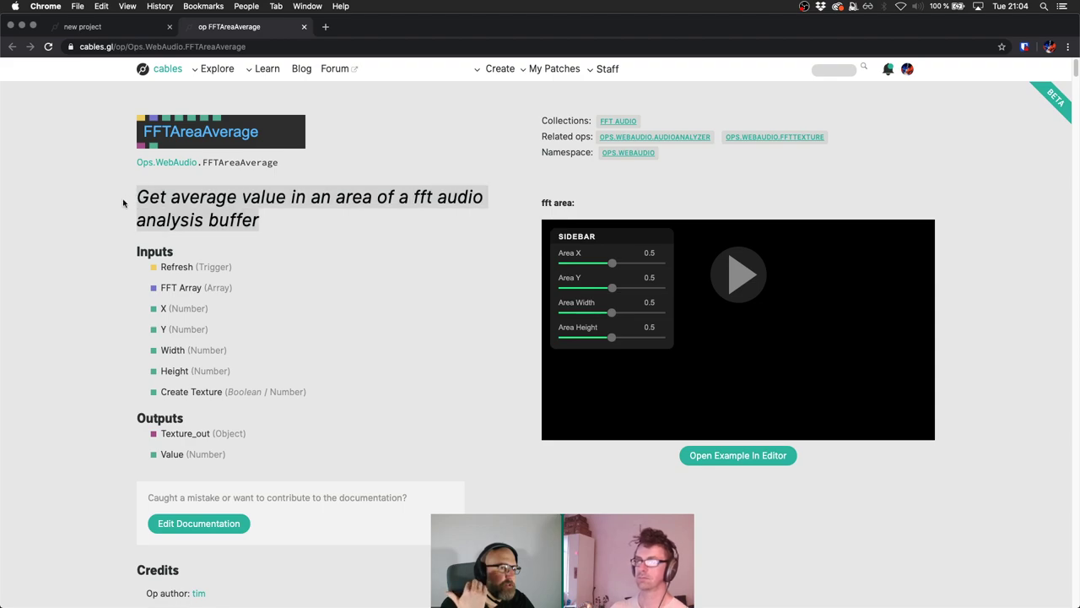
pyautogui.click(124, 202)
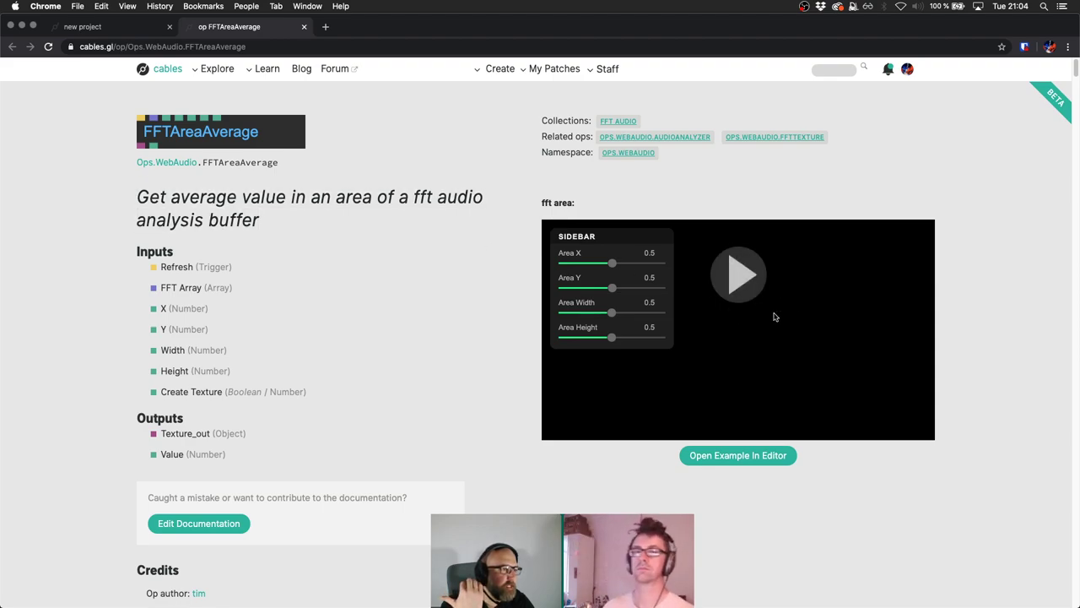
pyautogui.click(727, 279)
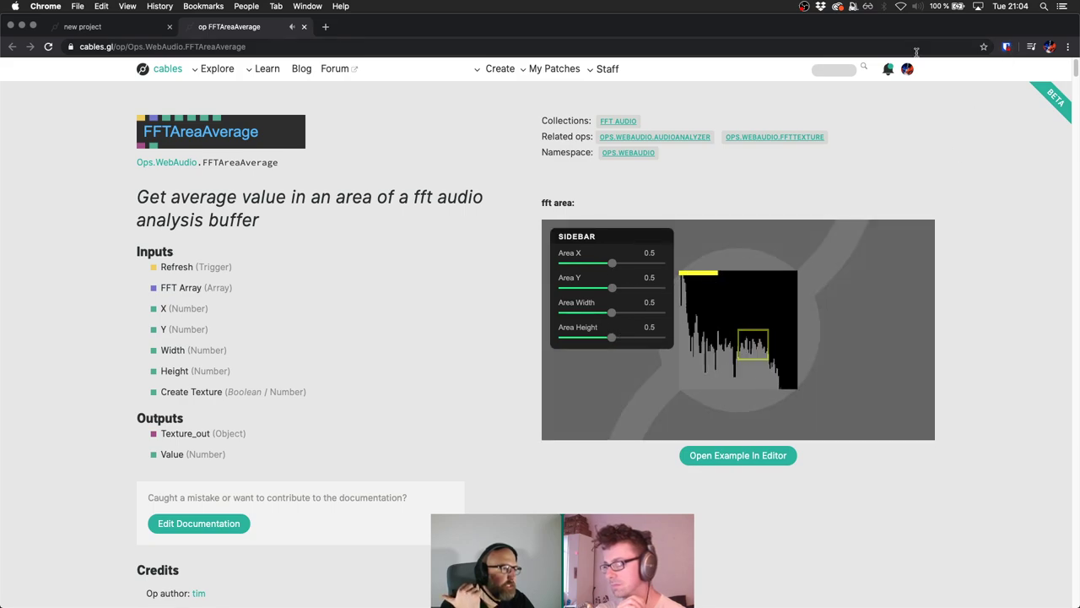
# Mute the documentation site's audio from the tab's context menu.
pyautogui.click(623, 70)
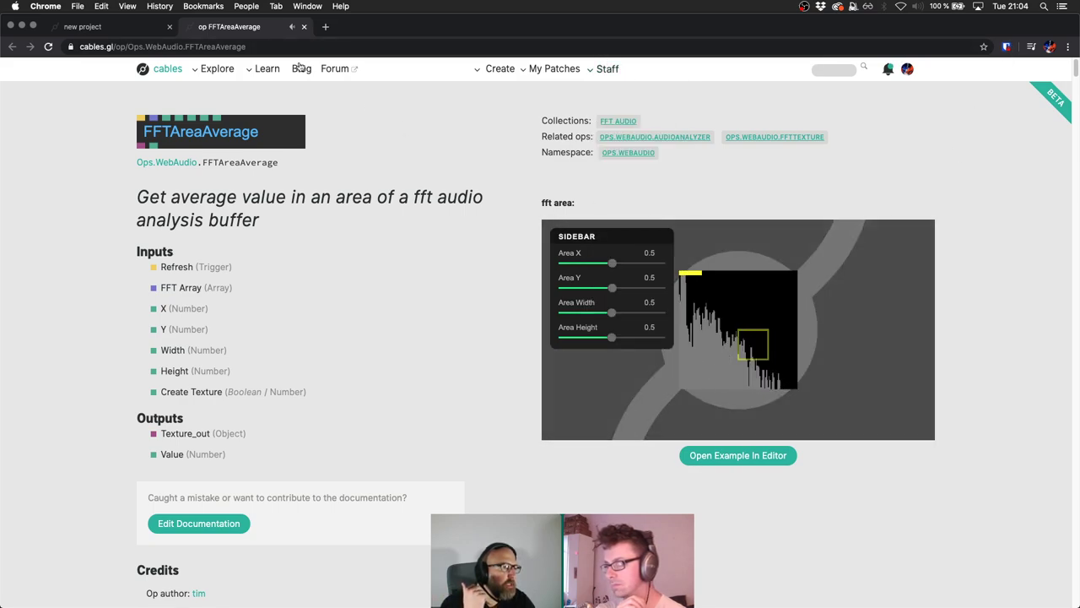
pyautogui.rightClick(240, 28)
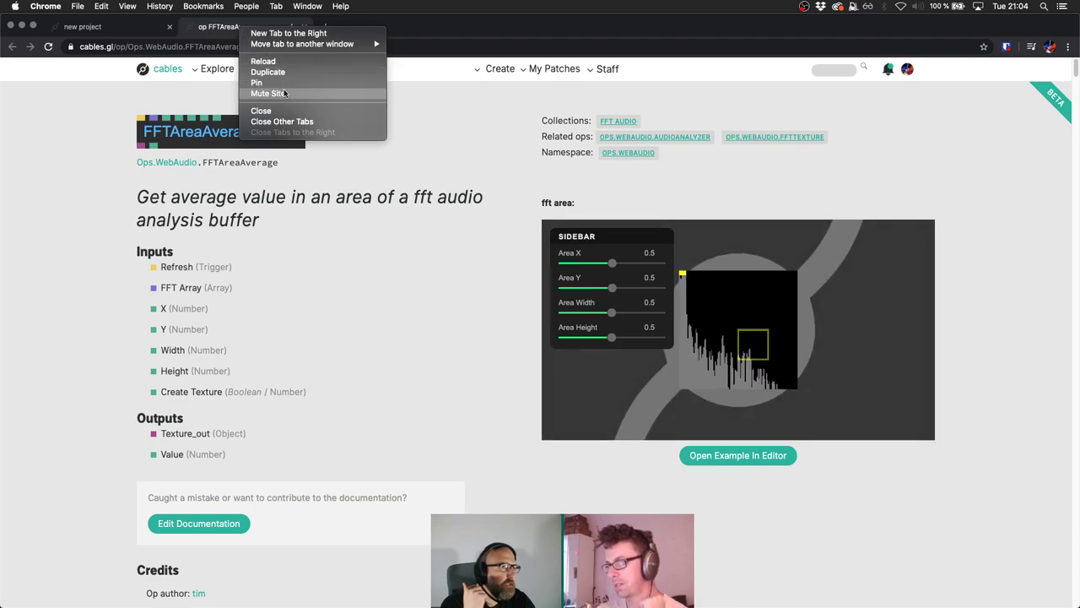
pyautogui.click(284, 93)
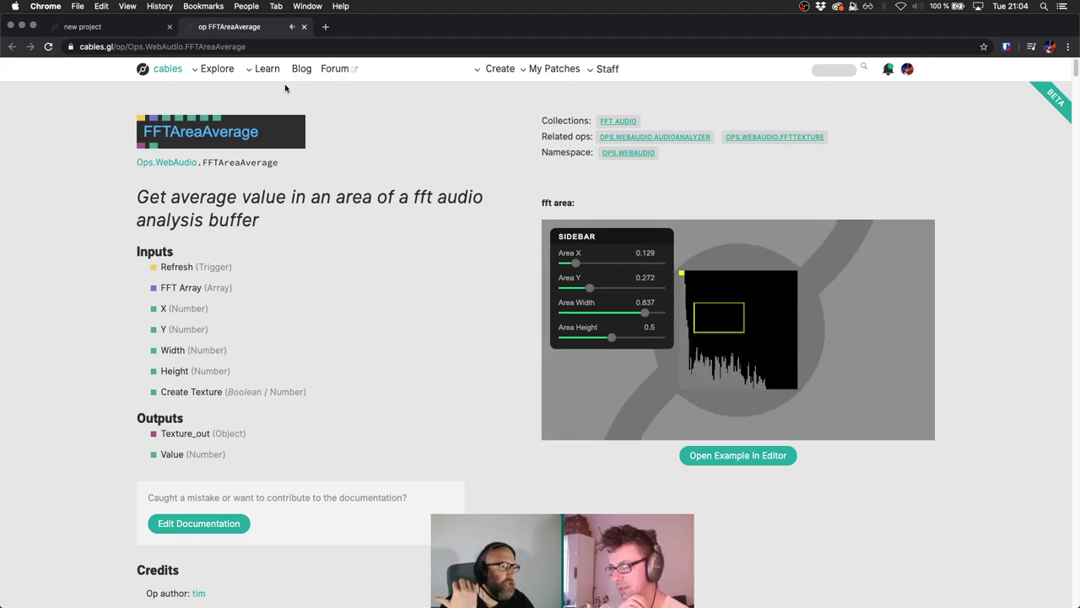
pyautogui.rightClick(259, 29)
# Adjust the example's Area X, Y and width sliders, settling width at 0.558.
pyautogui.click(300, 94)
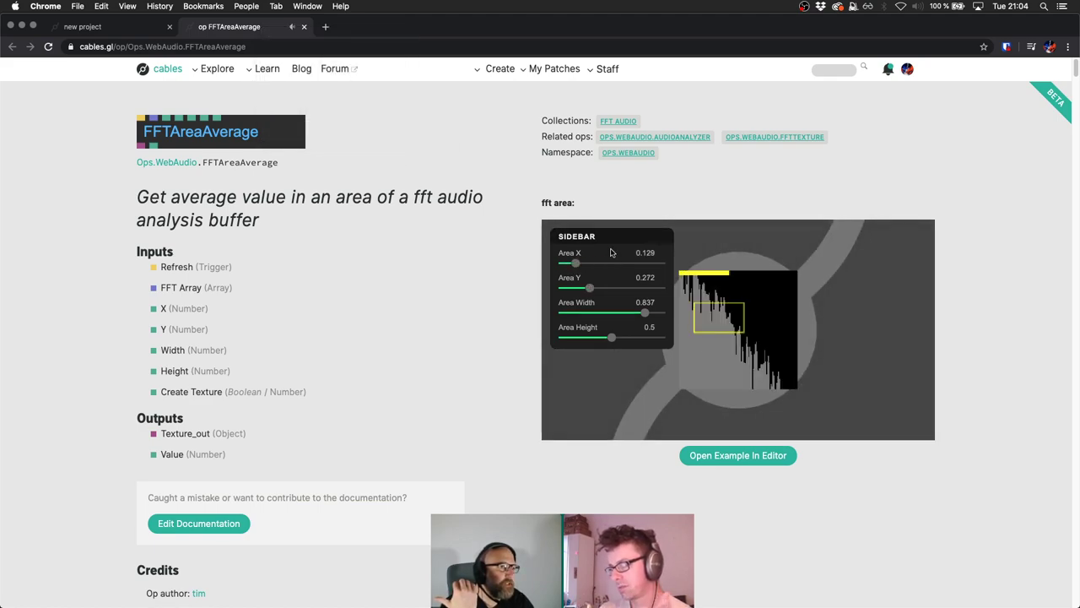
pyautogui.moveTo(589, 288); pyautogui.dragTo(620, 288)
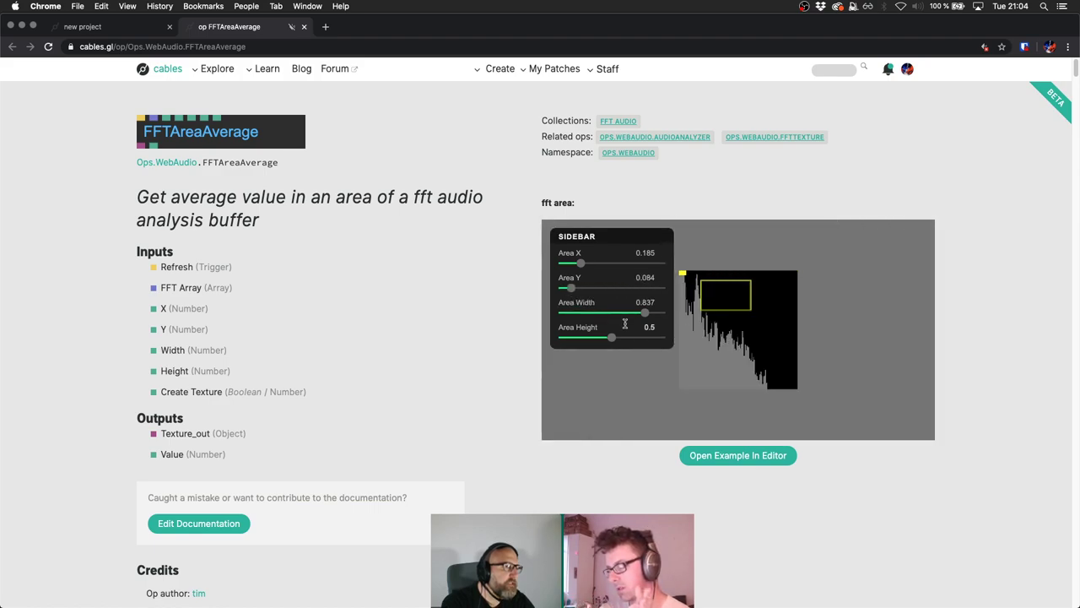
pyautogui.moveTo(648, 314); pyautogui.dragTo(677, 314)
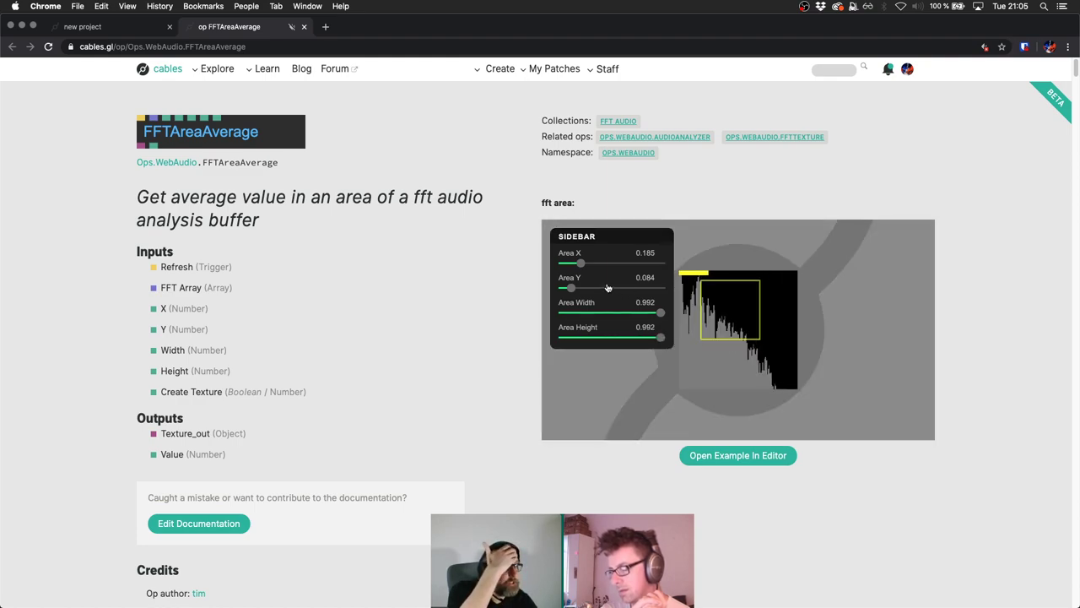
pyautogui.click(578, 291)
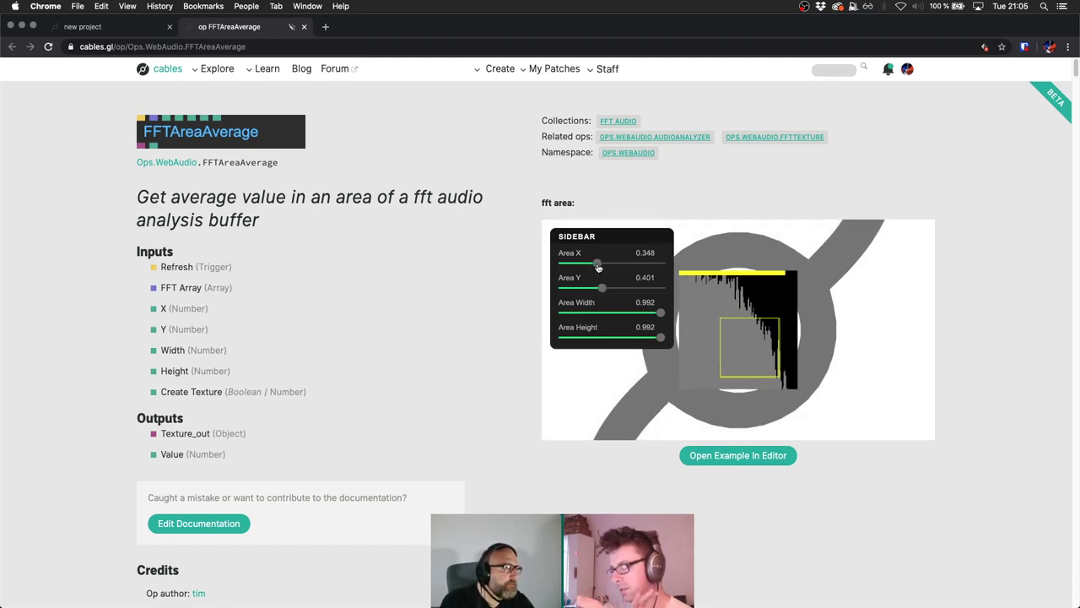
pyautogui.moveTo(598, 266); pyautogui.dragTo(605, 267)
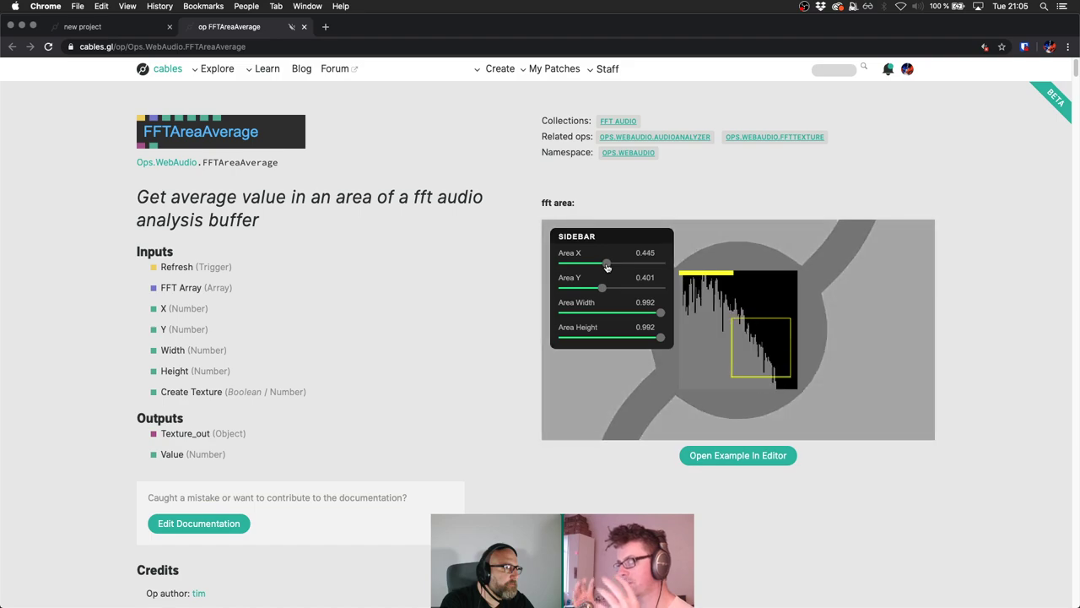
pyautogui.click(617, 314)
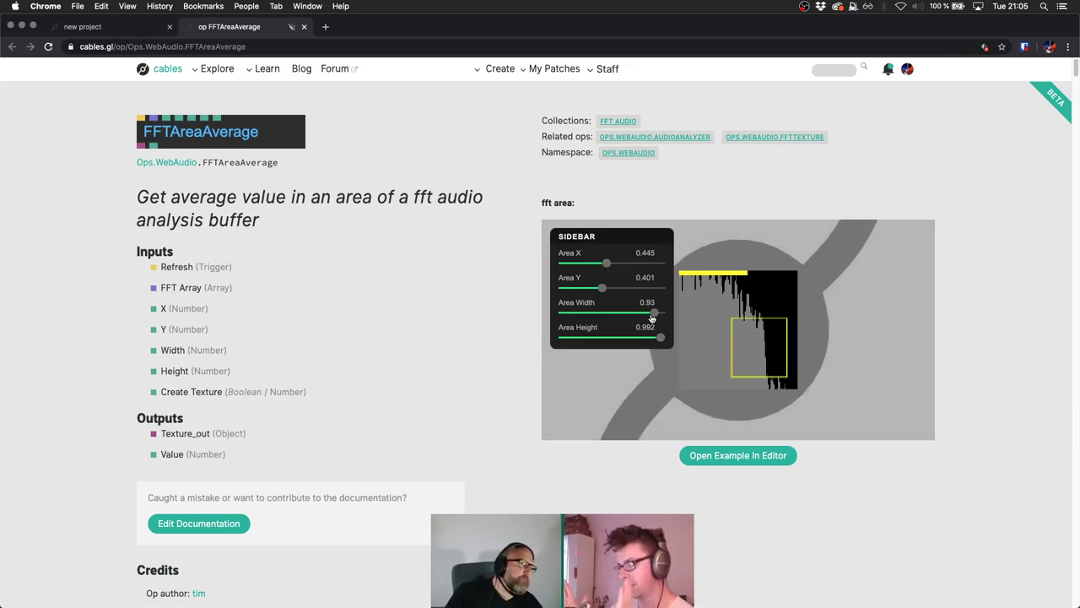
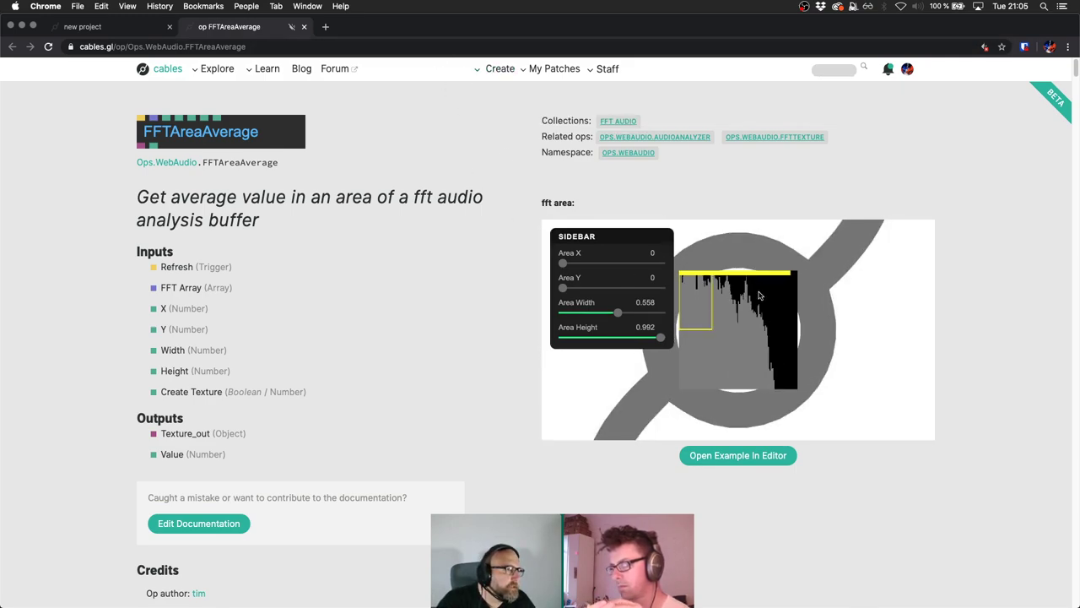
# Return to the new project patch and review FFTAreaAverage's parameters.
pyautogui.click(140, 30)
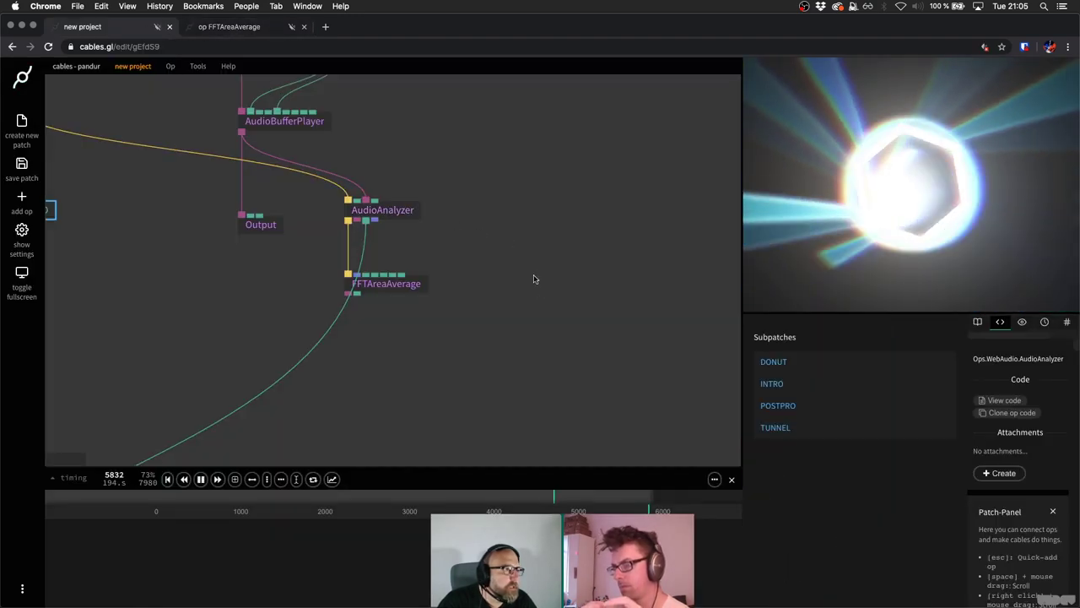
pyautogui.scroll(-3, 533, 279)
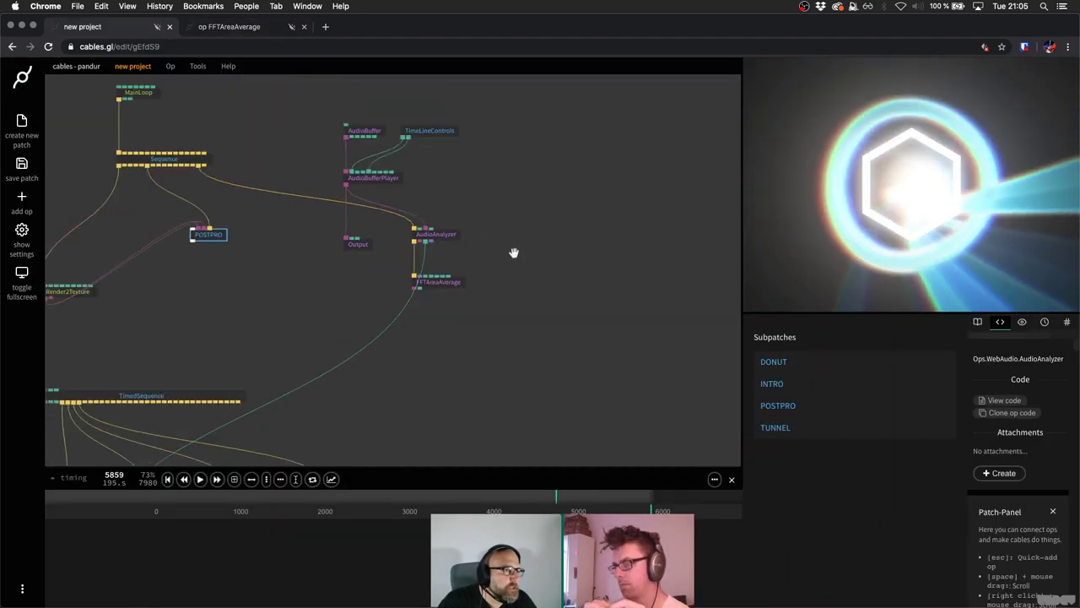
pyautogui.scroll(-2, 513, 248)
pyautogui.click(421, 238)
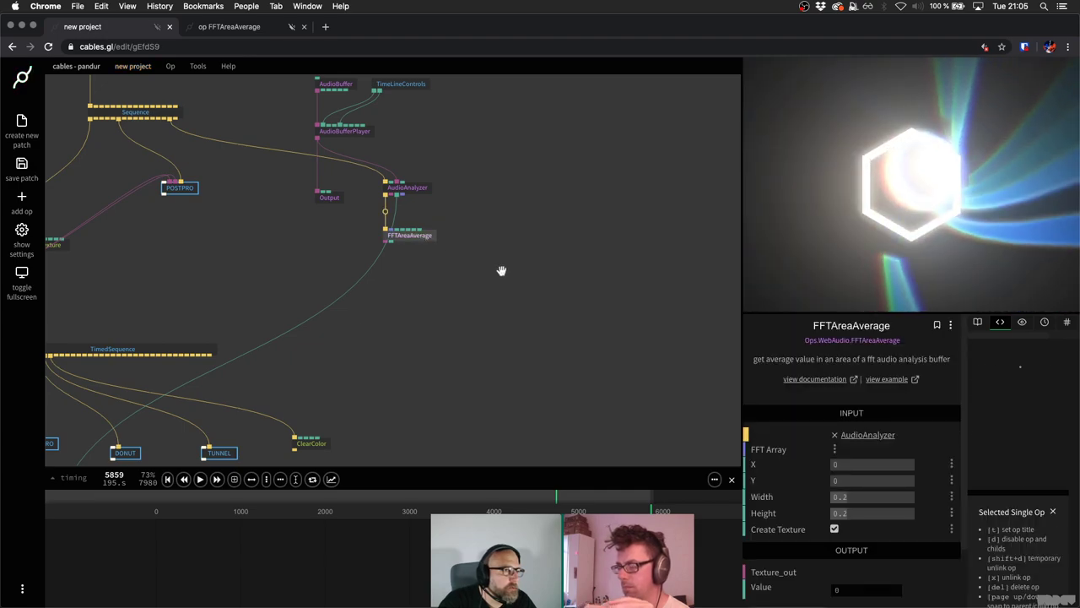
pyautogui.hscroll(-3, 497, 267)
pyautogui.scroll(3, 441, 234)
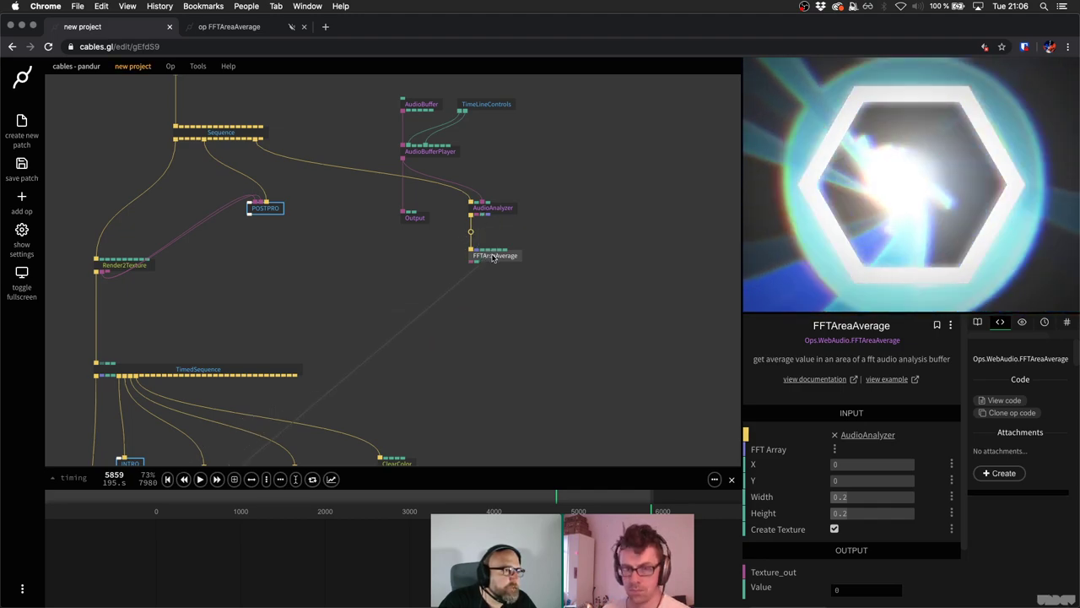
pyautogui.click(498, 275)
pyautogui.scroll(5, 498, 275)
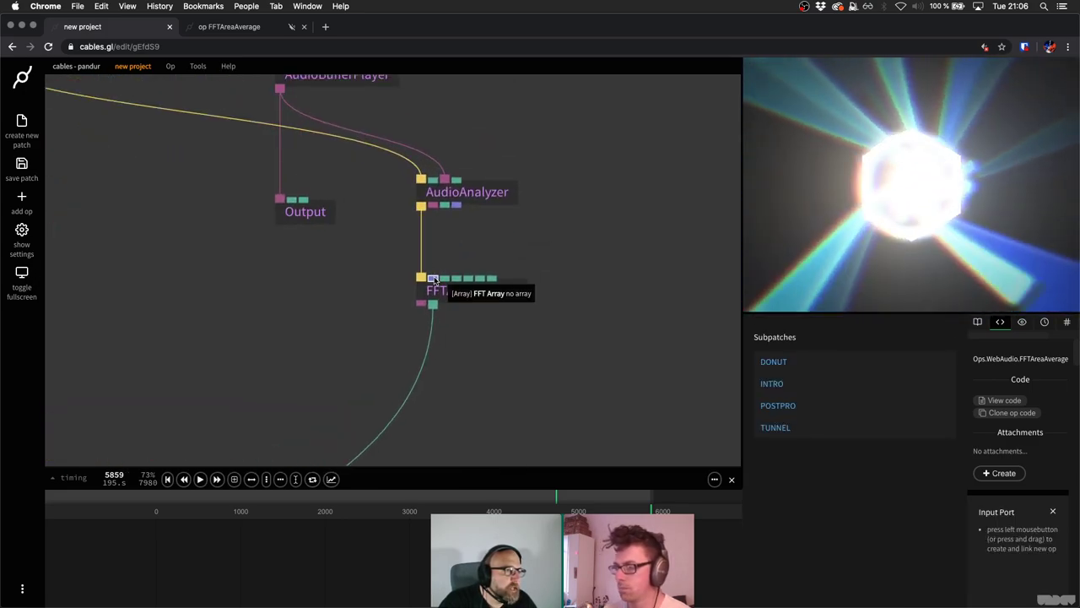
# Inspect AudioAnalyzer's fft output, then link it to FFTAreaAverage's FFT Array input.
pyautogui.click(495, 202)
pyautogui.scroll(-2, 867, 480)
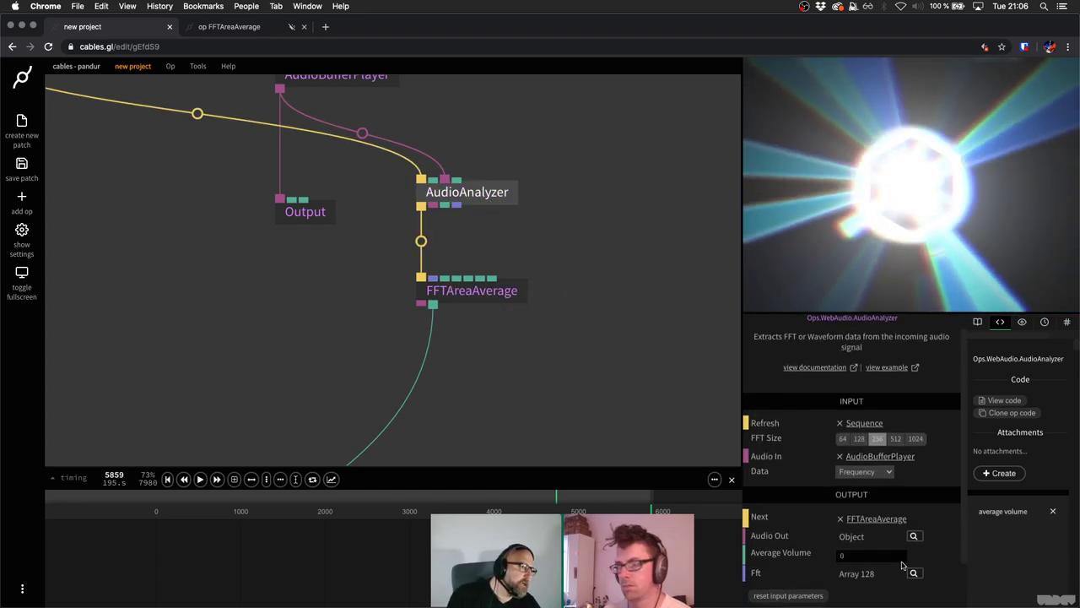
pyautogui.click(913, 566)
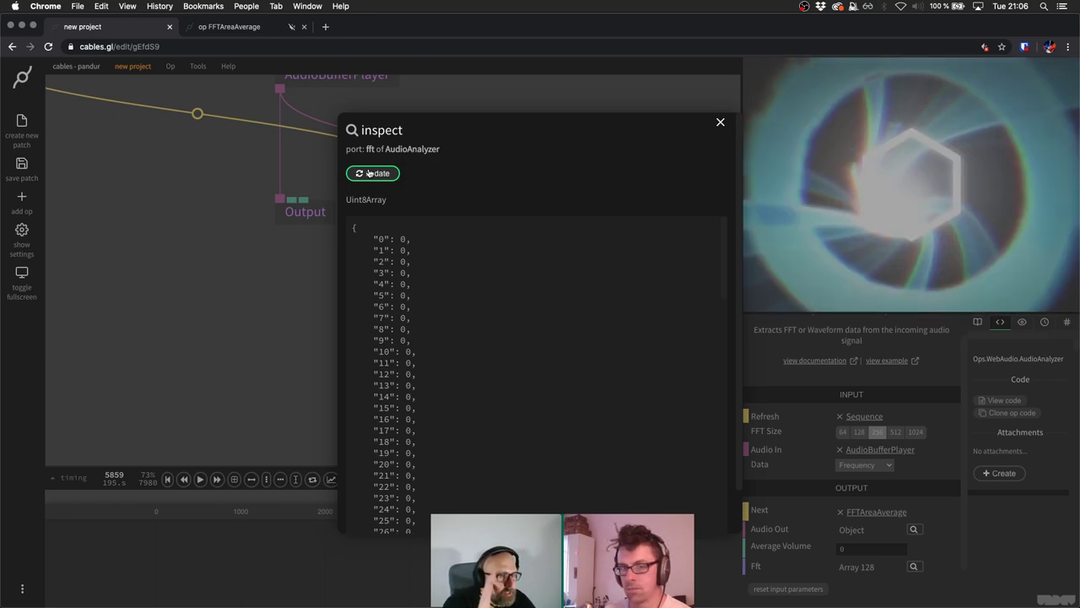
pyautogui.press('Escape')
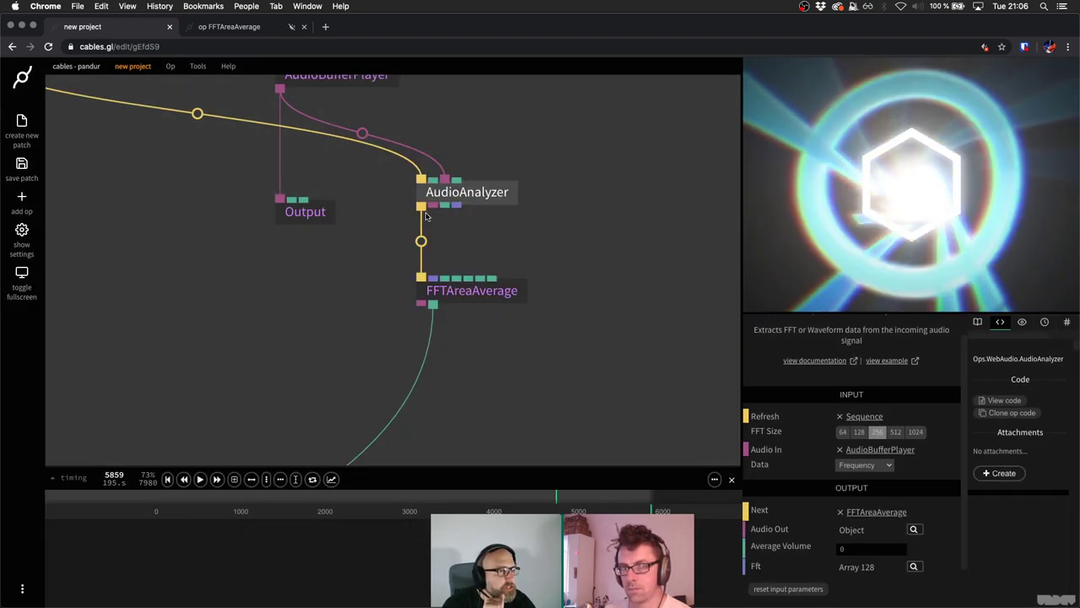
pyautogui.moveTo(456, 205); pyautogui.dragTo(433, 280)
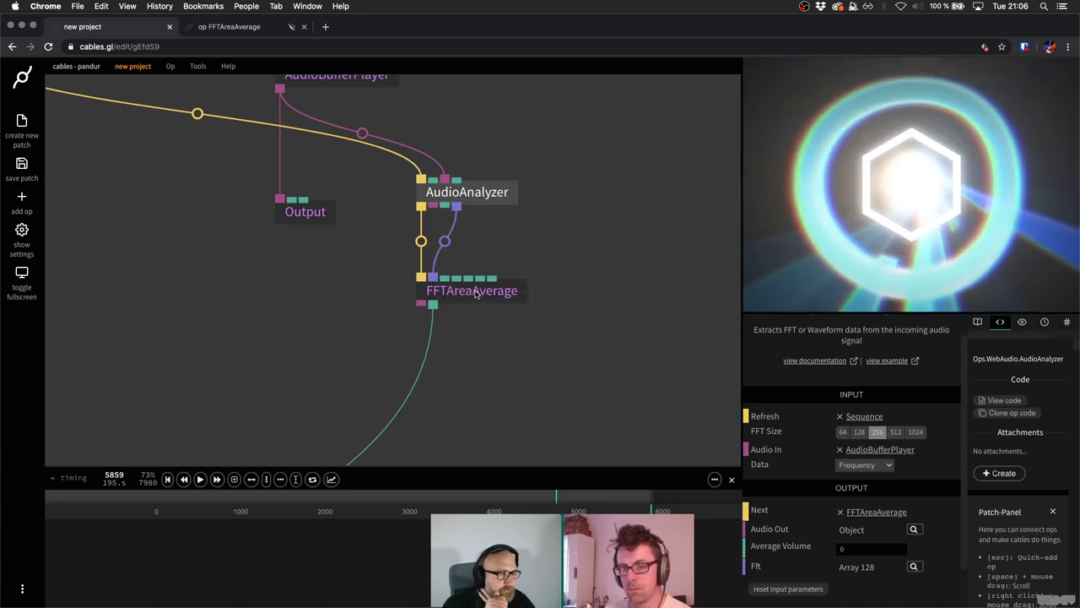
# Set Texture Preview to 100% in the cables editor preferences.
pyautogui.click(475, 292)
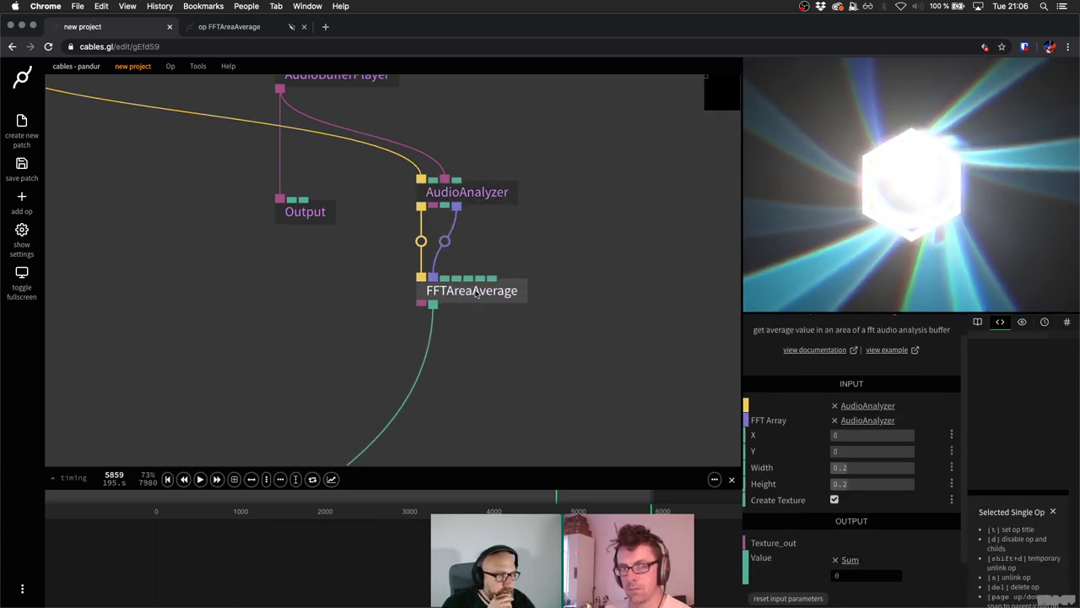
pyautogui.click(97, 84)
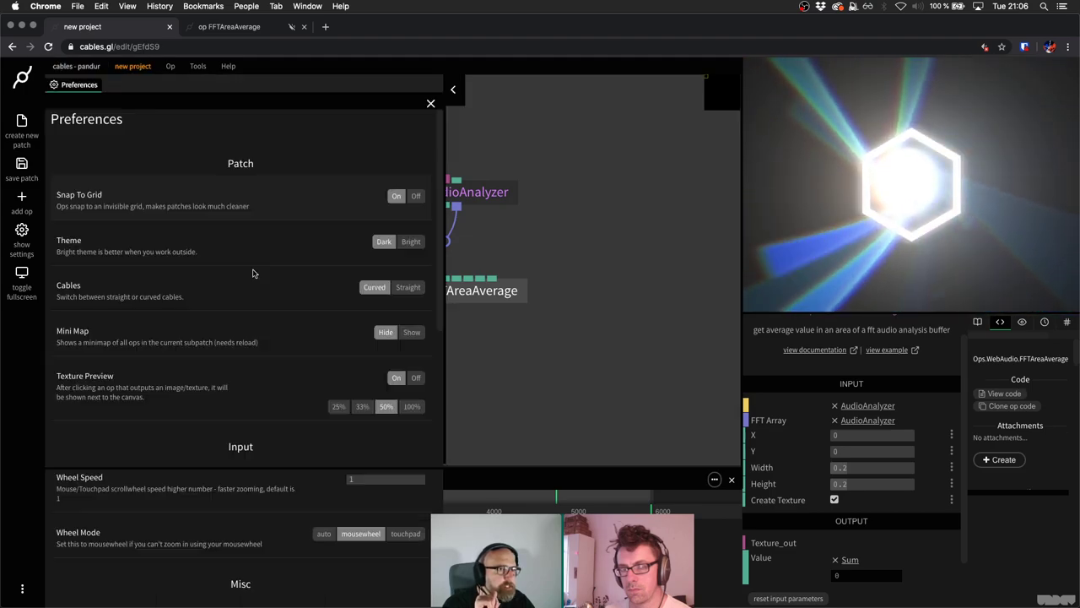
pyautogui.click(410, 406)
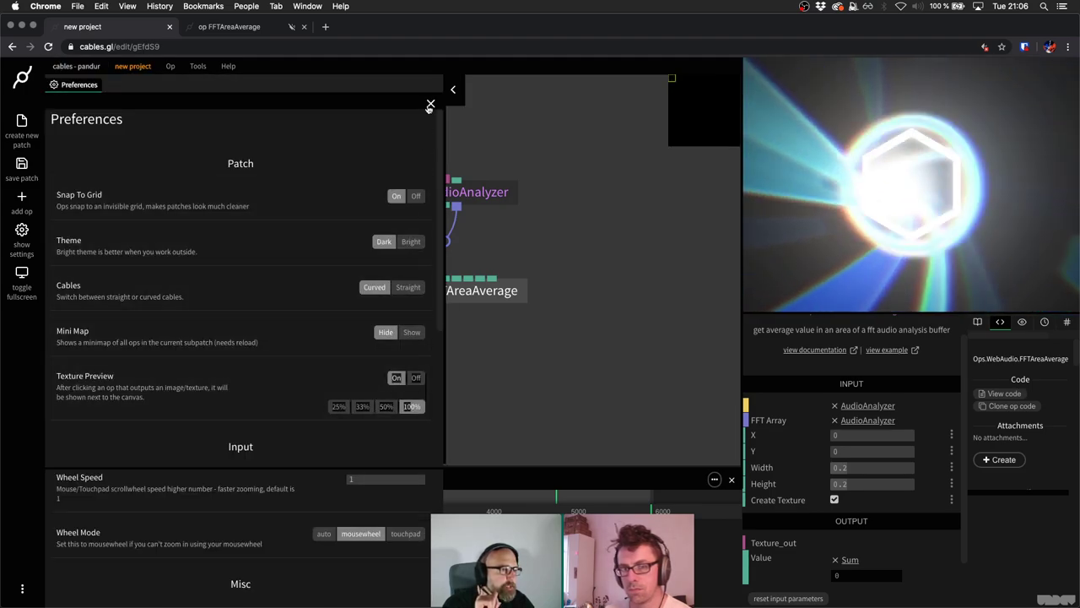
pyautogui.click(431, 104)
# Check FFTAreaAverage's texture preview, then start playback and jump back near the start.
pyautogui.click(600, 236)
pyautogui.click(672, 85)
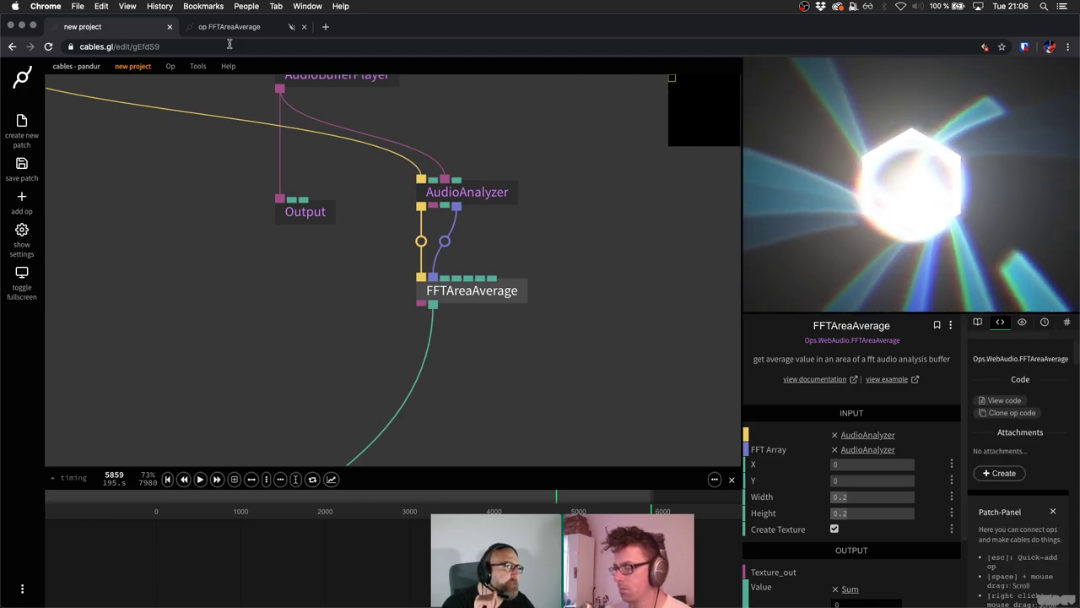
pyautogui.click(629, 367)
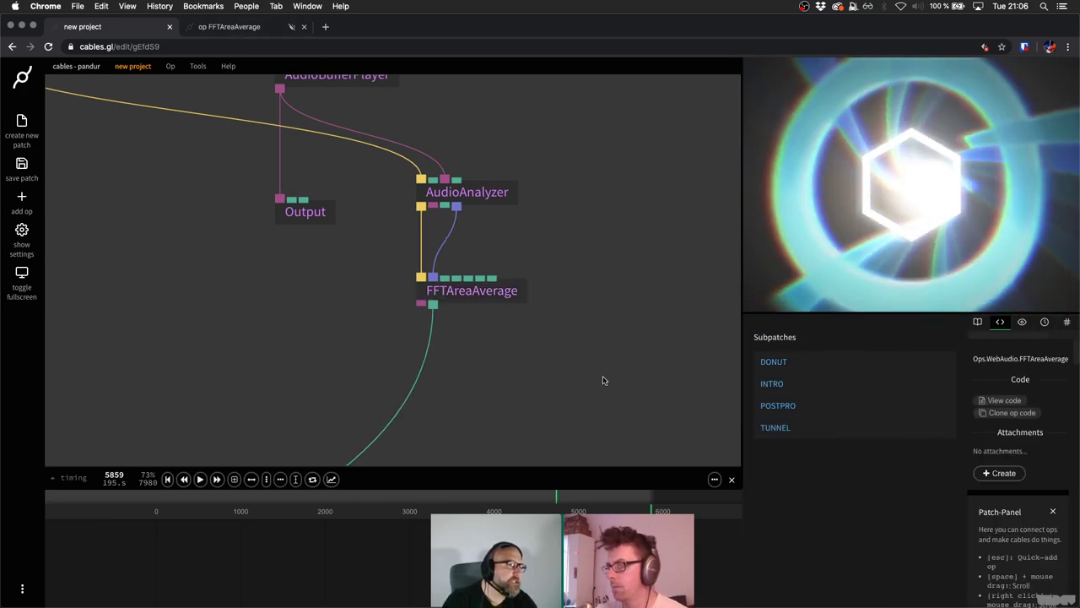
pyautogui.click(200, 478)
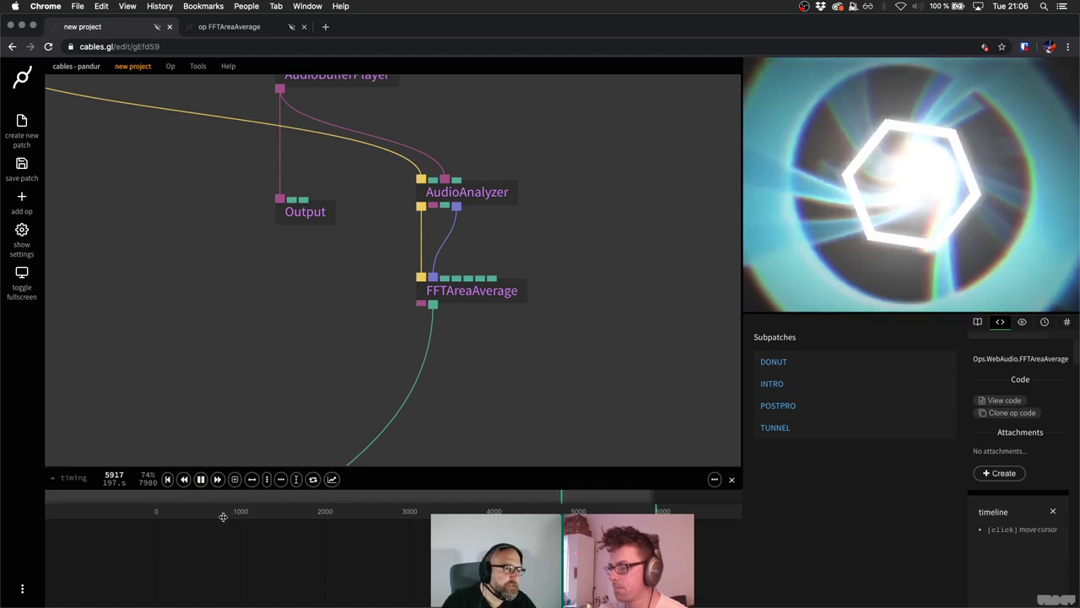
pyautogui.click(223, 513)
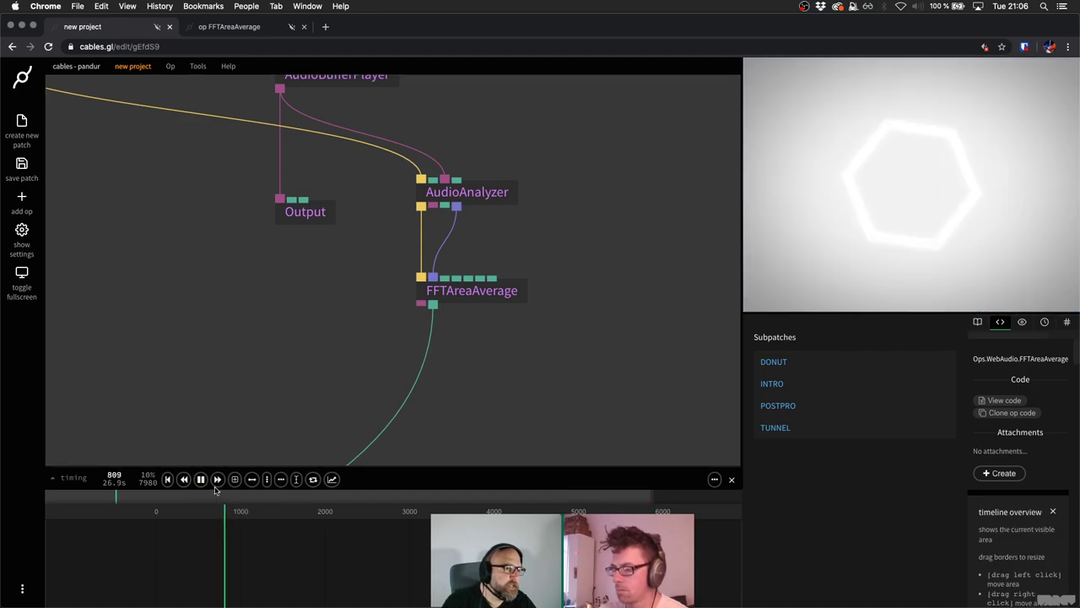
# Unmute the site, close the FFTAreaAverage tab, and resume playback around frame 2810.
pyautogui.rightClick(117, 27)
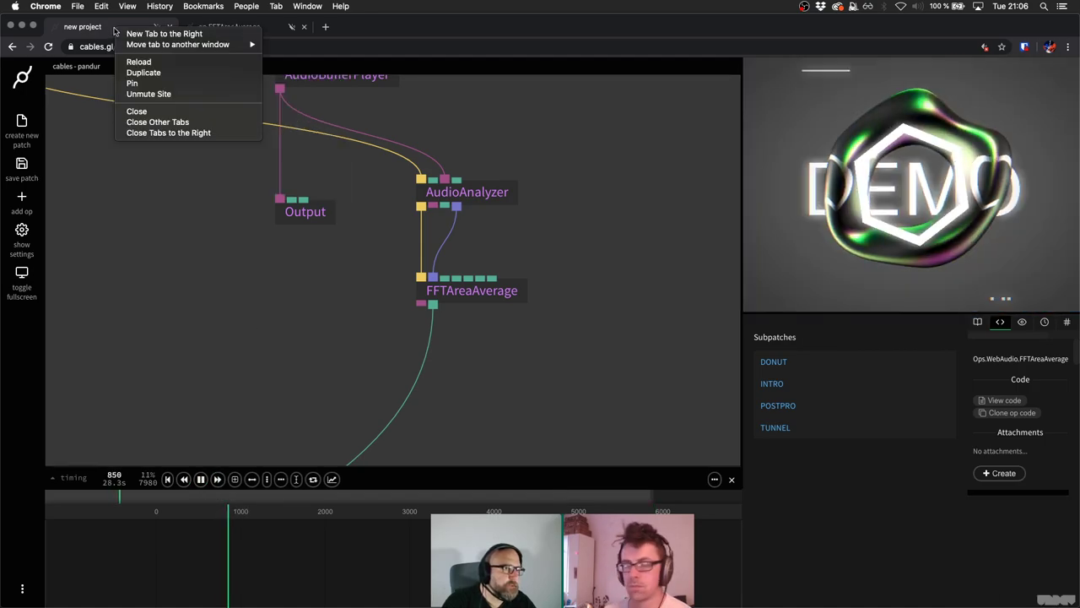
pyautogui.click(161, 94)
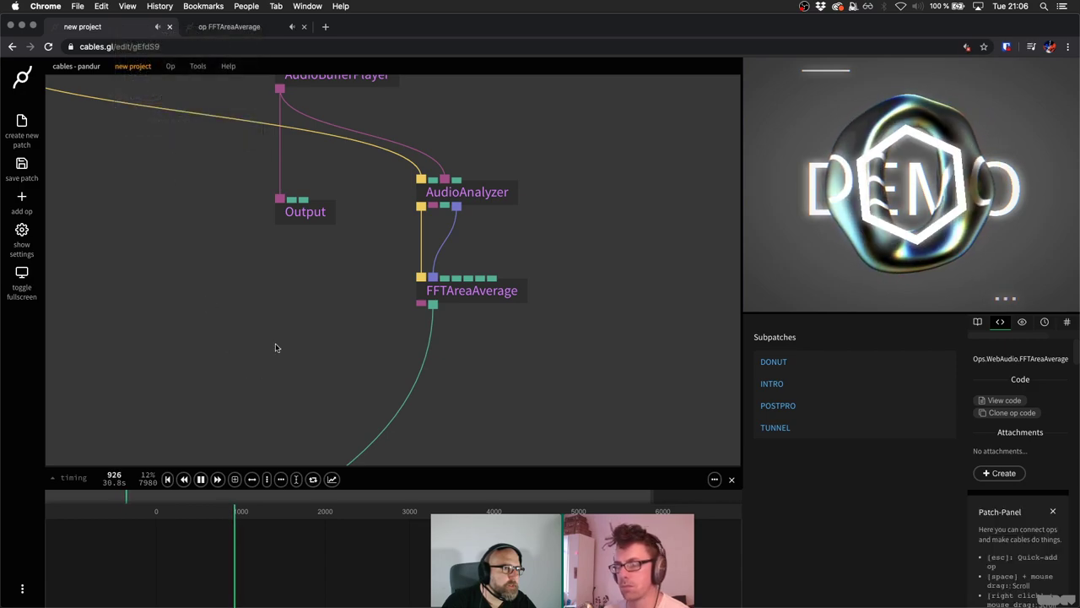
pyautogui.scroll(-2, 352, 306)
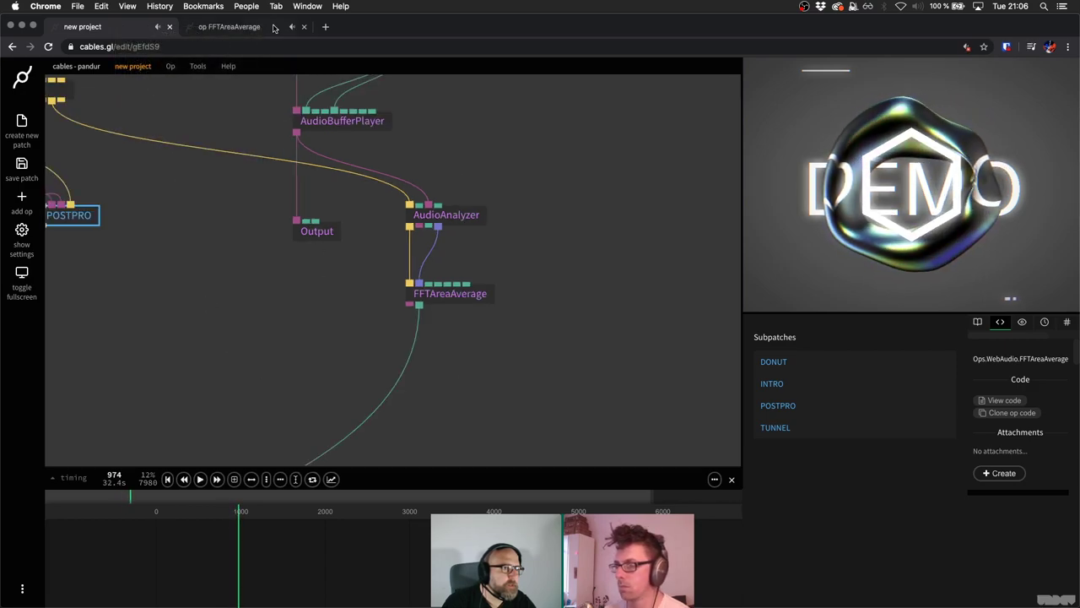
pyautogui.click(303, 26)
pyautogui.press('space')
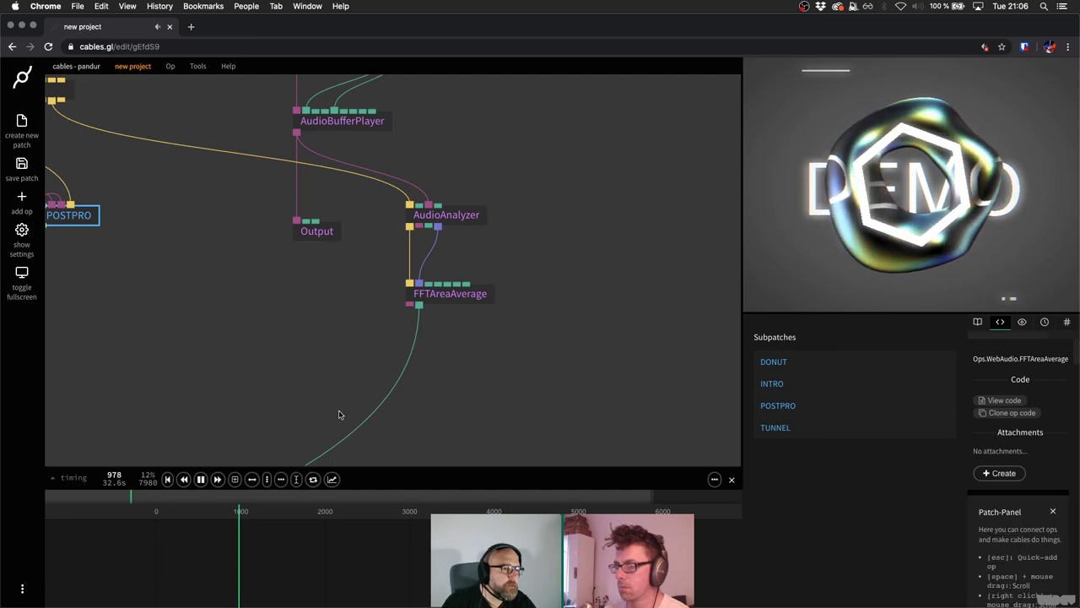
pyautogui.click(393, 540)
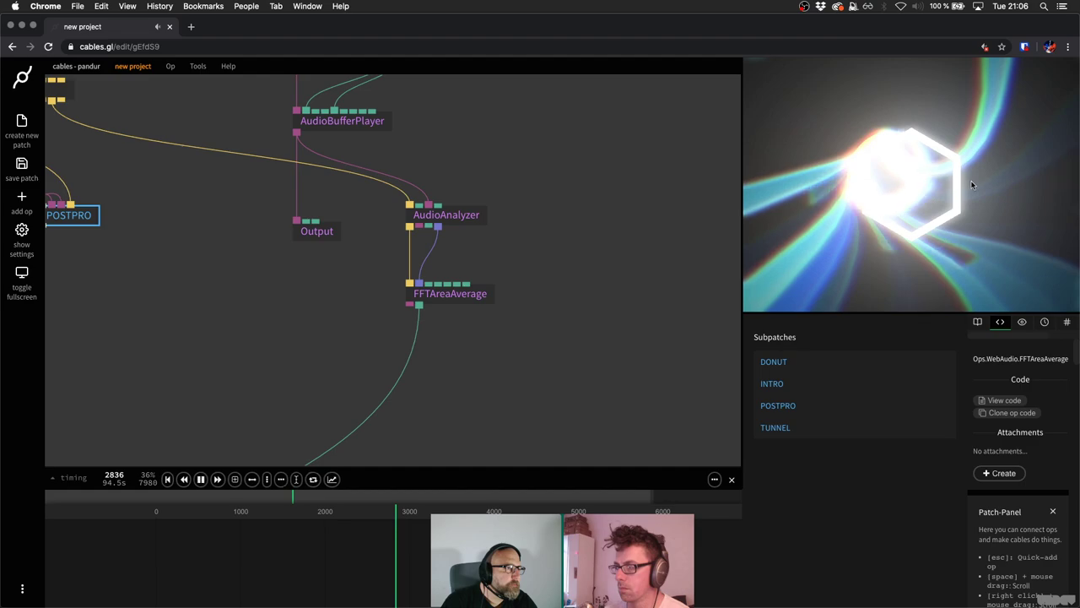
# Set FFTAreaAverage's area to X 0.1, Width 0.4 and Height 0.8.
pyautogui.click(475, 294)
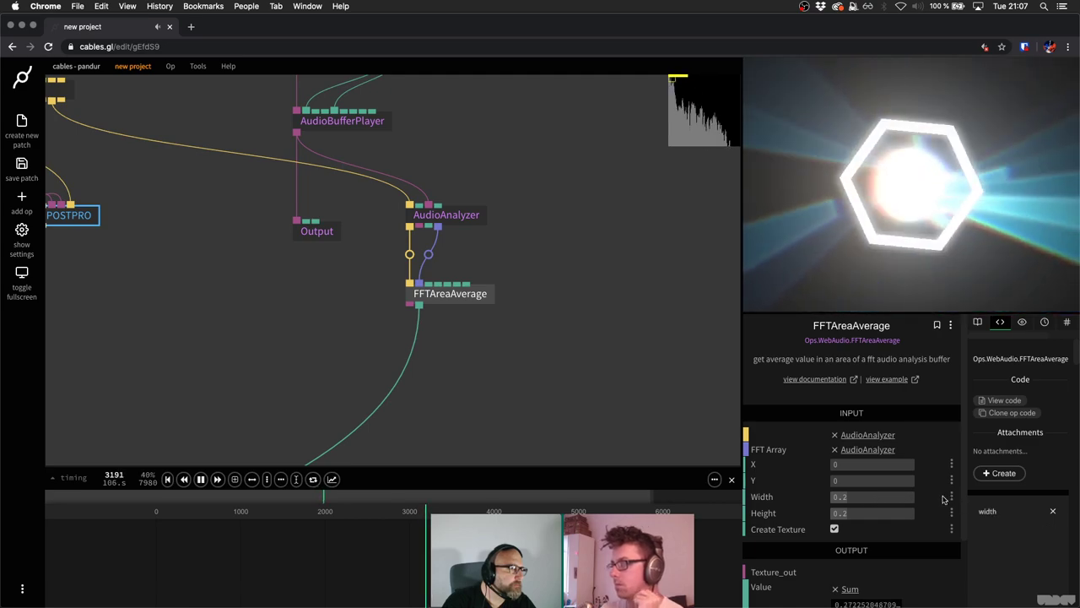
pyautogui.click(862, 498)
pyautogui.write('0.5')
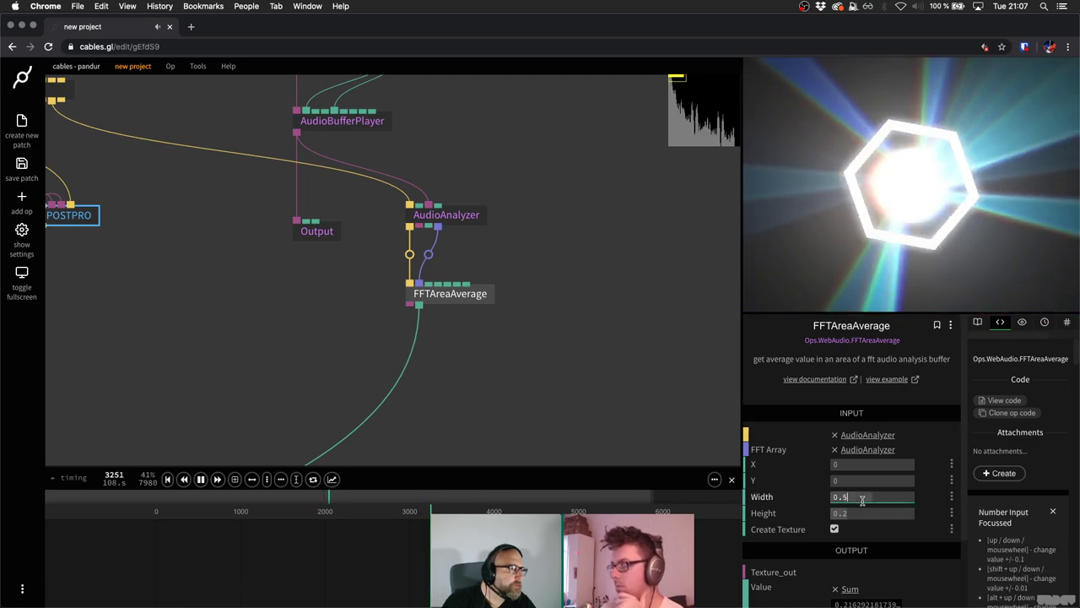
pyautogui.press('Up')
pyautogui.click(863, 511)
pyautogui.write('0.4')
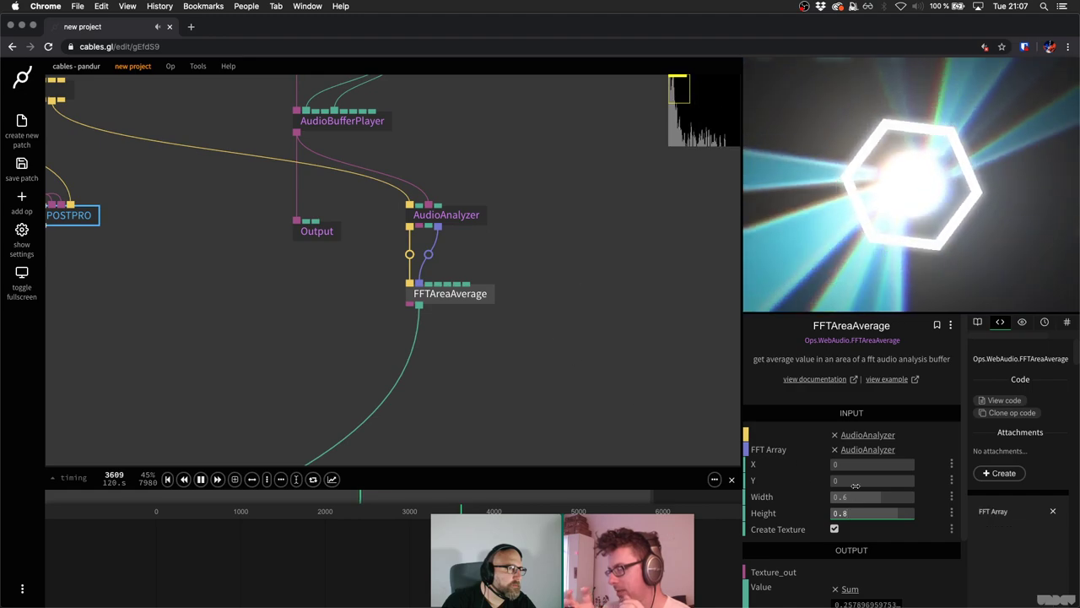
pyautogui.click(868, 463)
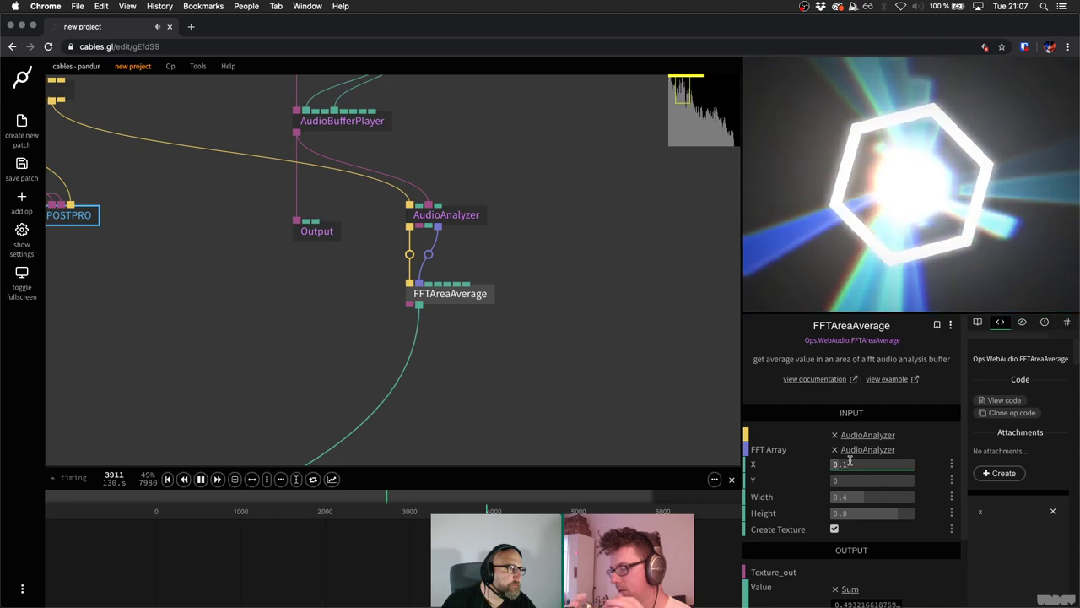
# Save the patch with Cmd+S and reselect FFTAreaAverage.
pyautogui.click(591, 289)
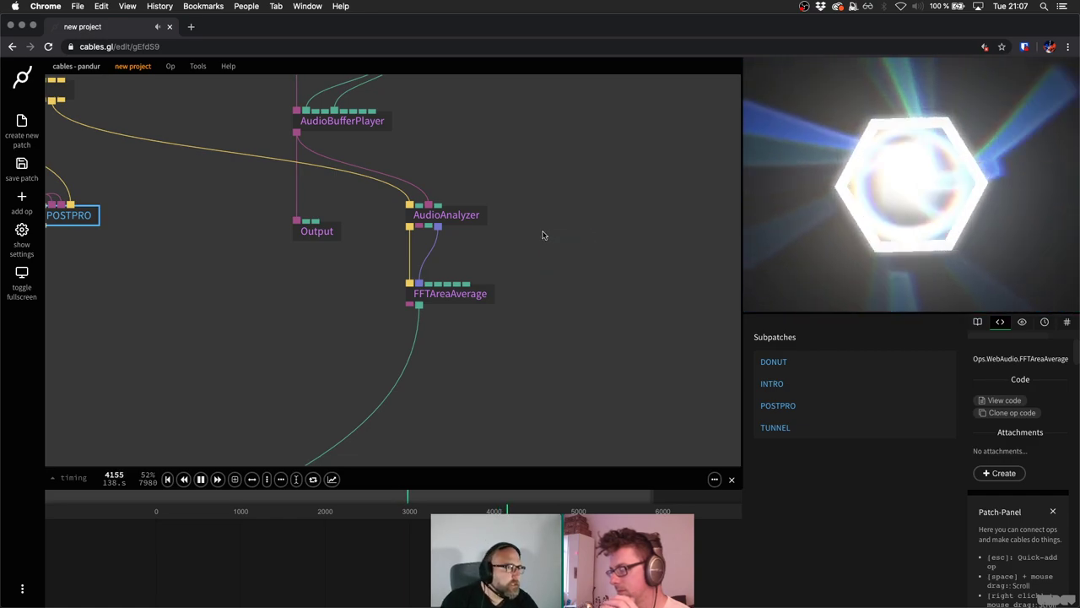
pyautogui.click(460, 217)
pyautogui.press('super+s')
pyautogui.click(476, 295)
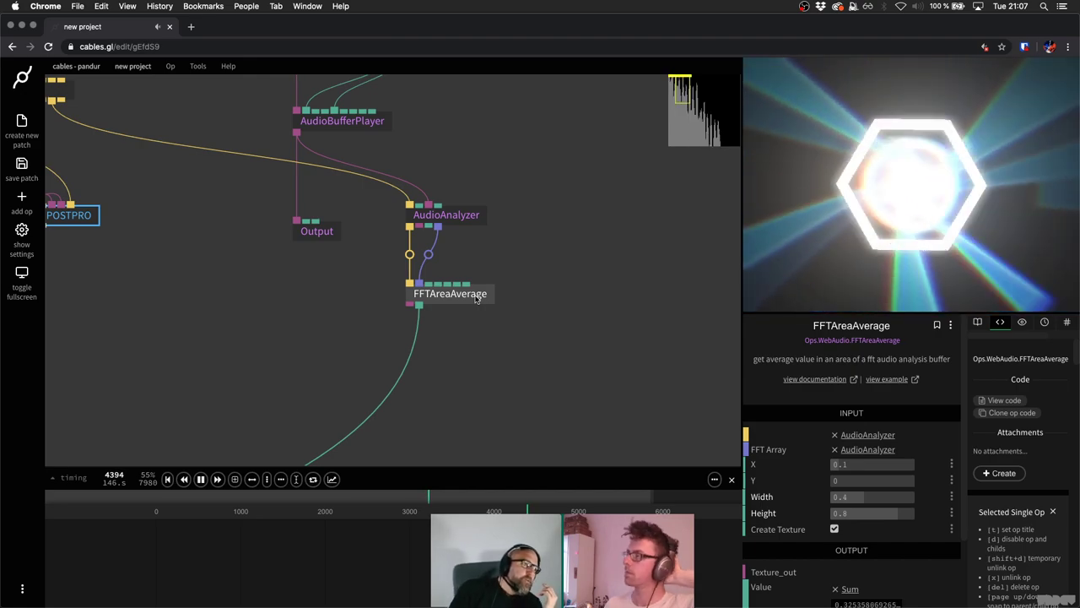
# Remove the existing link from FFTAreaAverage's value output.
pyautogui.scroll(-1, 345, 287)
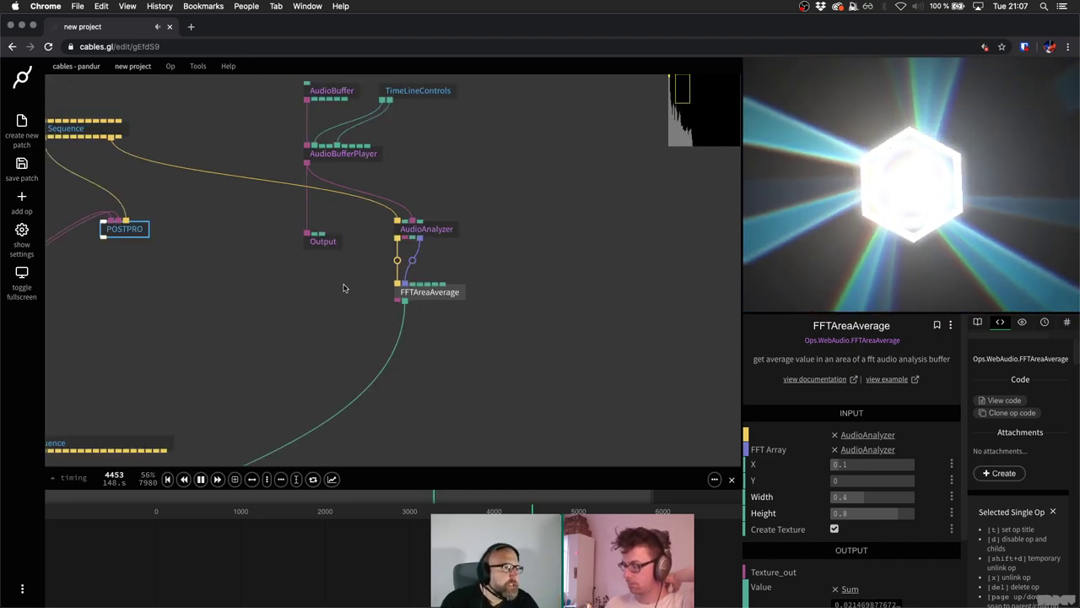
pyautogui.scroll(-1, 345, 287)
pyautogui.moveTo(288, 295); pyautogui.dragTo(310, 219)
pyautogui.scroll(-3, 311, 220)
pyautogui.moveTo(407, 205); pyautogui.dragTo(316, 227)
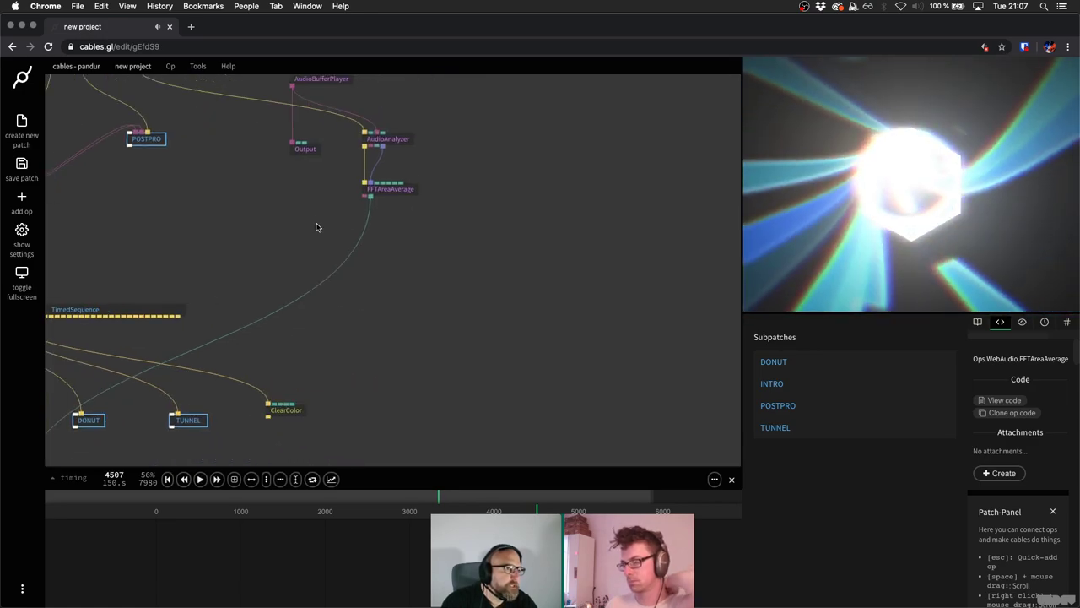
pyautogui.scroll(-3, 289, 222)
pyautogui.scroll(3, 297, 230)
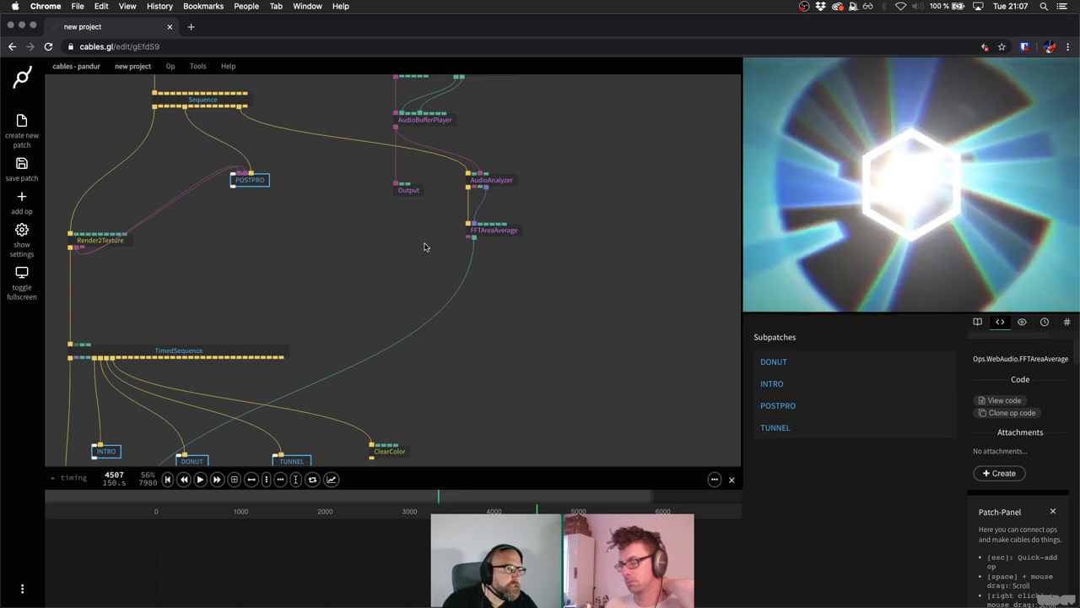
pyautogui.scroll(2, 465, 247)
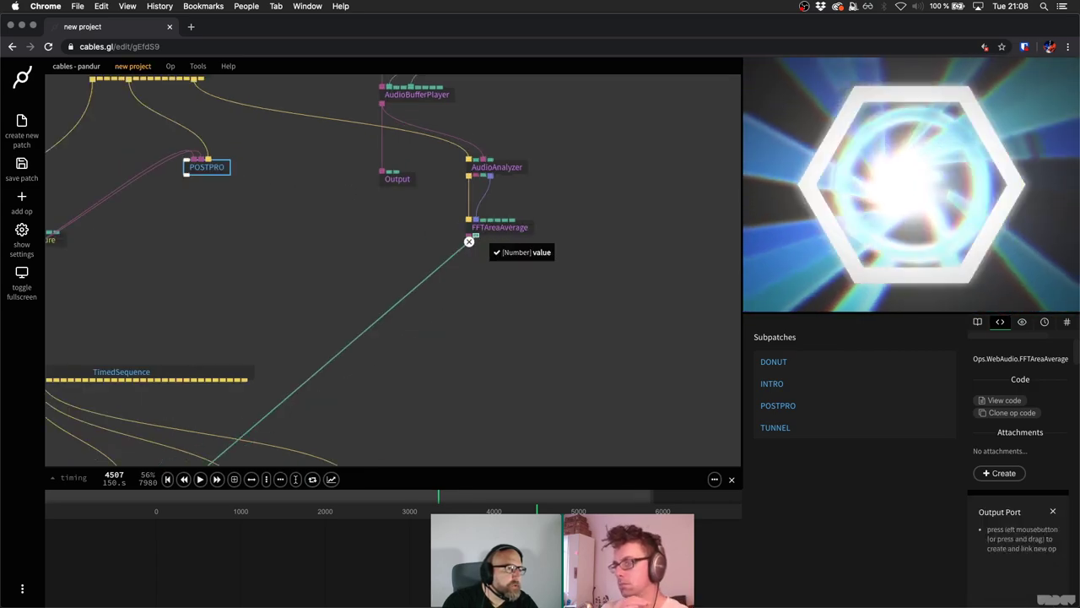
pyautogui.click(474, 234)
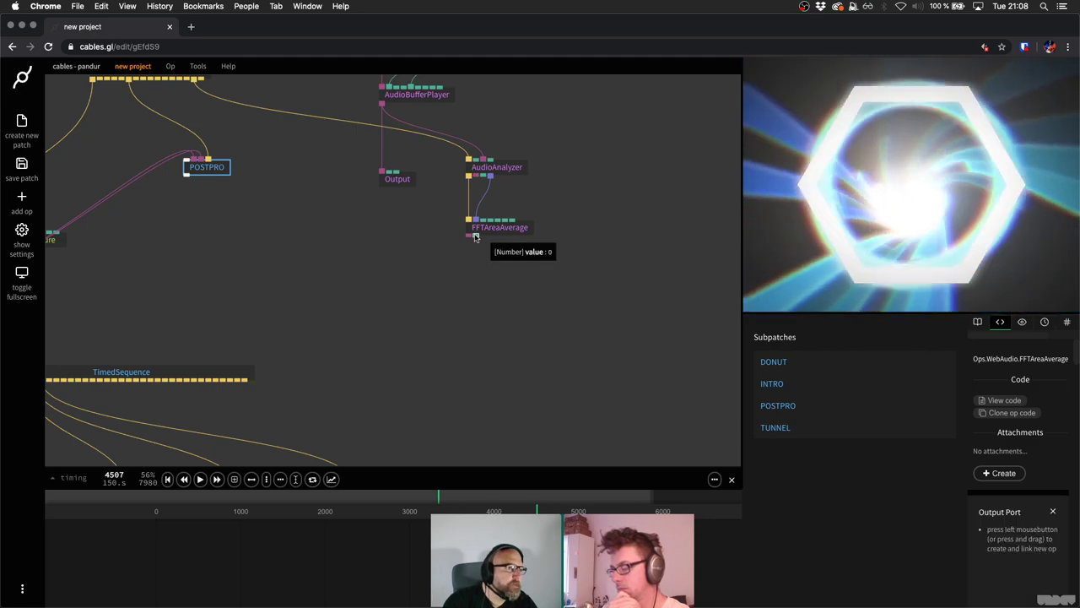
# Connect FFTAreaAverage's value to a new POSTPRO input port and enter POSTPRO.
pyautogui.moveTo(474, 237)
pyautogui.mouseDown()
pyautogui.moveTo(465, 233)
pyautogui.moveTo(466, 254)
pyautogui.mouseUp()
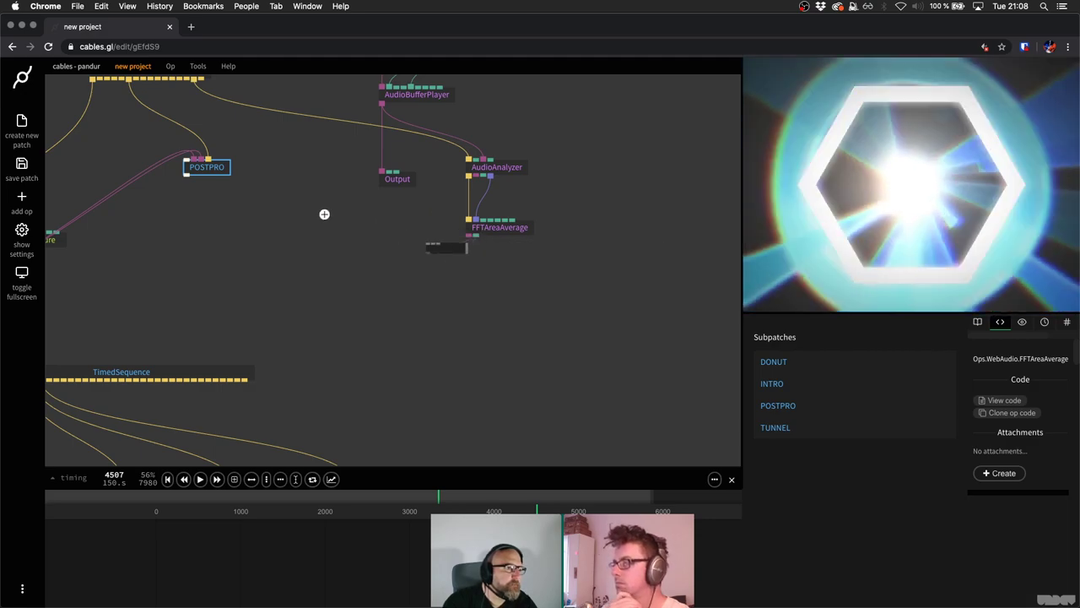
pyautogui.moveTo(324, 213); pyautogui.dragTo(194, 164)
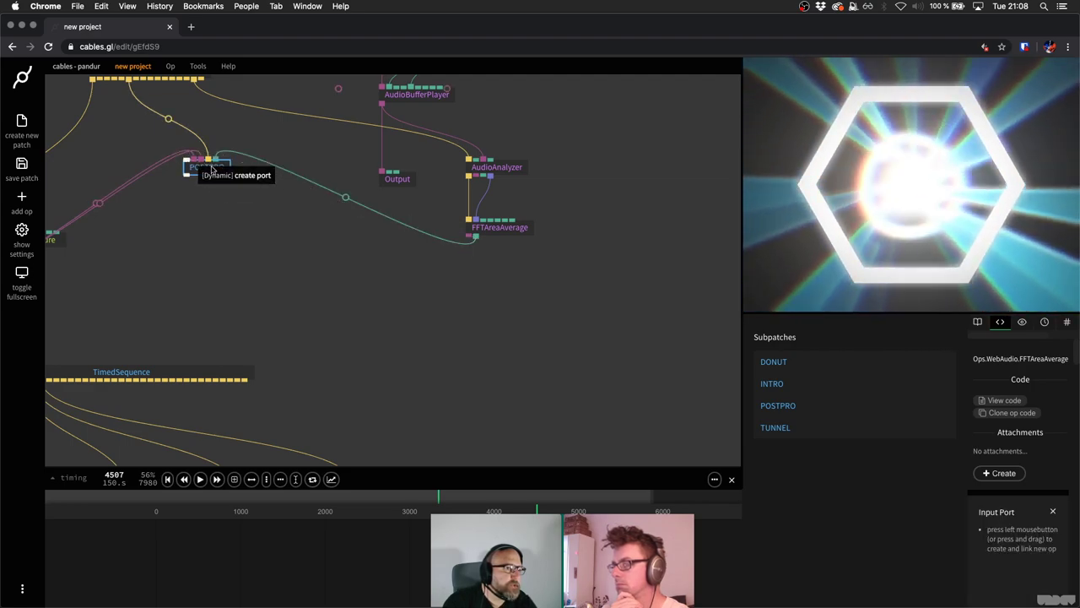
pyautogui.doubleClick(207, 165)
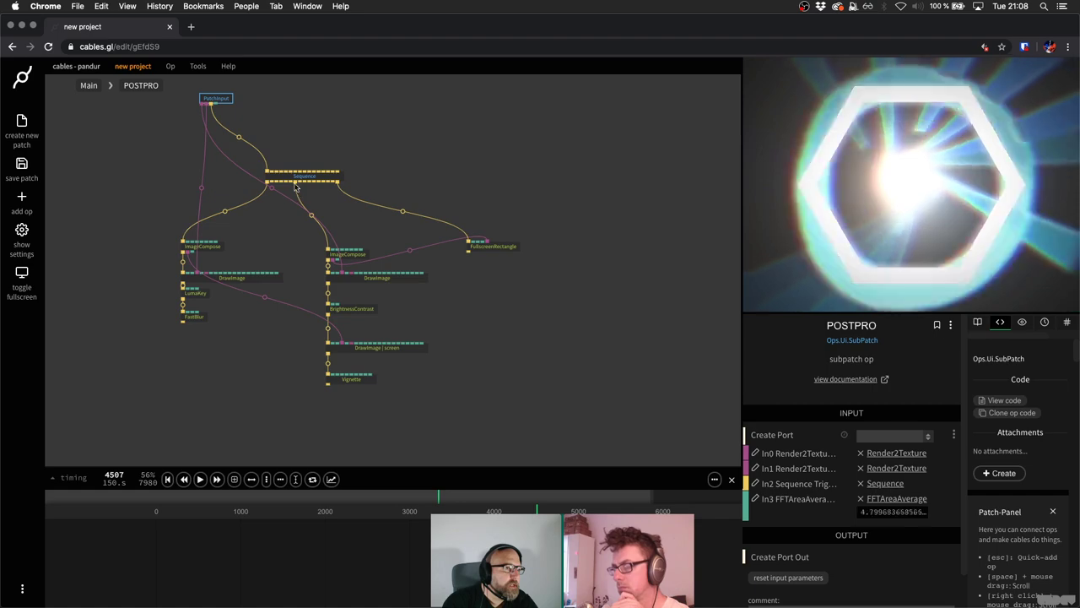
# Add a Color op at the end of a link from the FFT input value.
pyautogui.moveTo(217, 104); pyautogui.dragTo(372, 412)
pyautogui.write('copl')
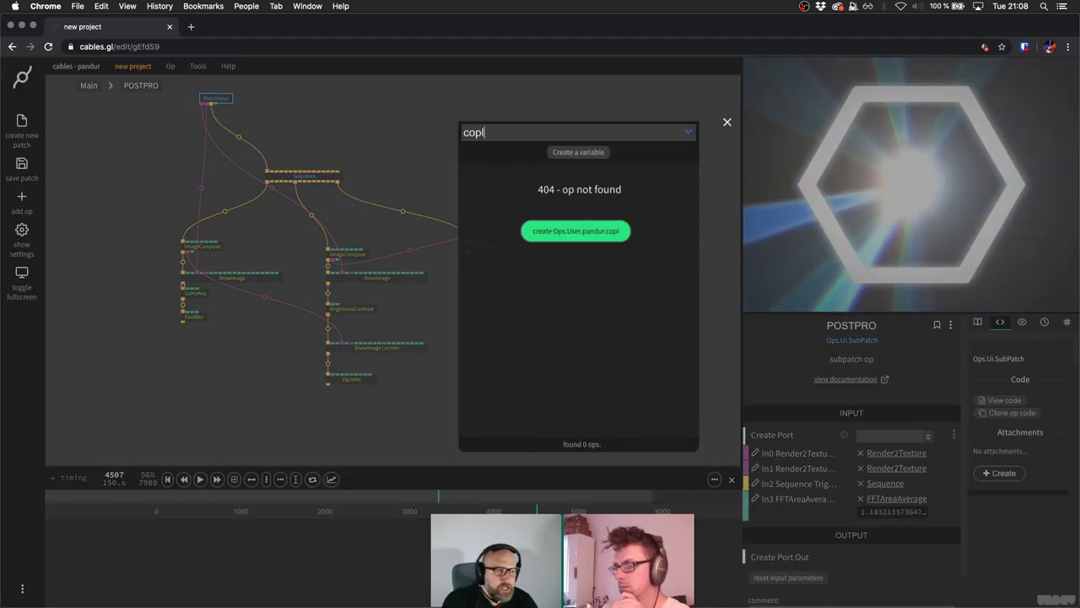
pyautogui.press('BackSpace')
pyautogui.press('BackSpace')
pyautogui.press('BackSpace')
pyautogui.write('olor')
pyautogui.press('Return')
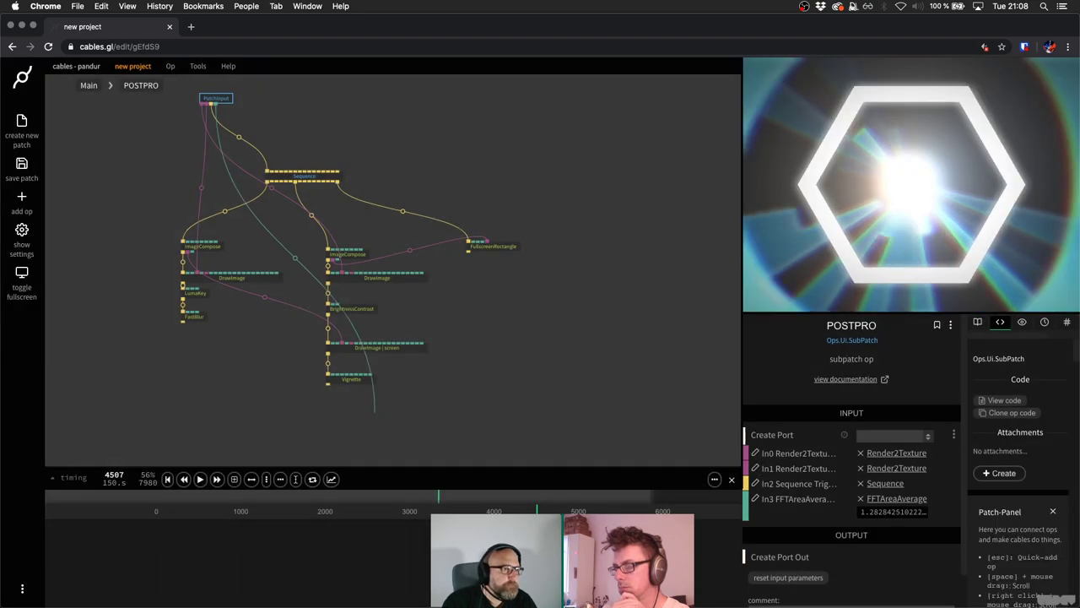
# Chain the Color op's render input after Vignette.
pyautogui.scroll(5, 371, 413)
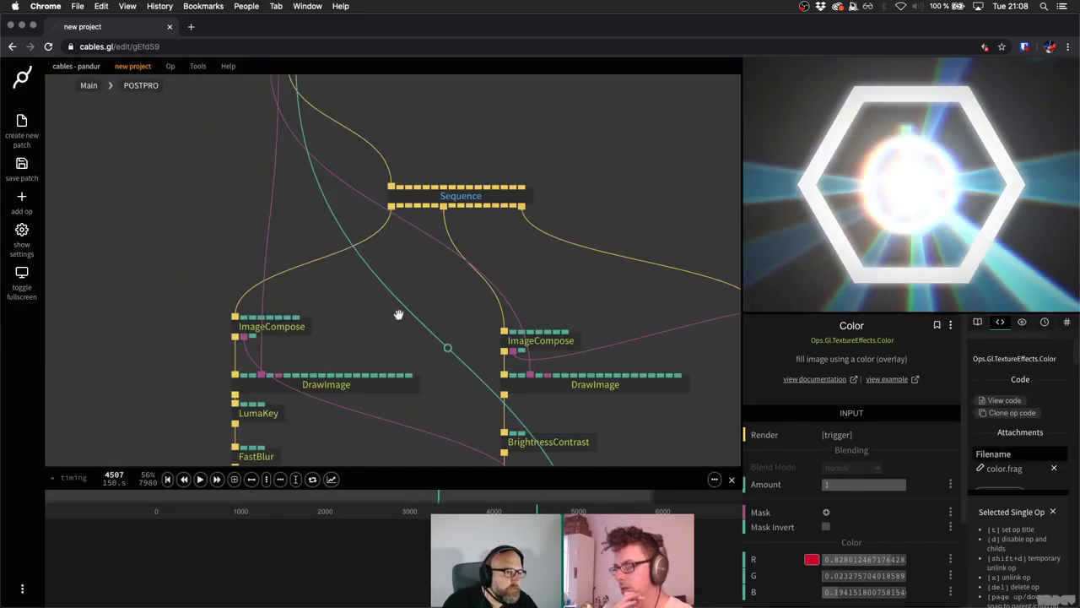
pyautogui.scroll(-3, 349, 180)
pyautogui.scroll(3, 522, 348)
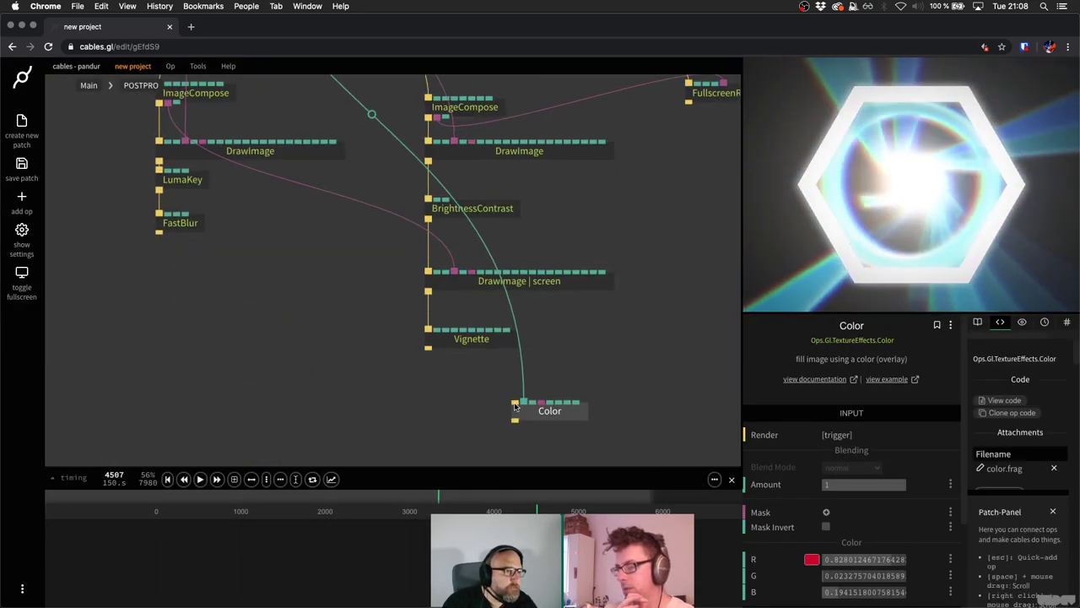
pyautogui.moveTo(515, 403); pyautogui.dragTo(472, 340)
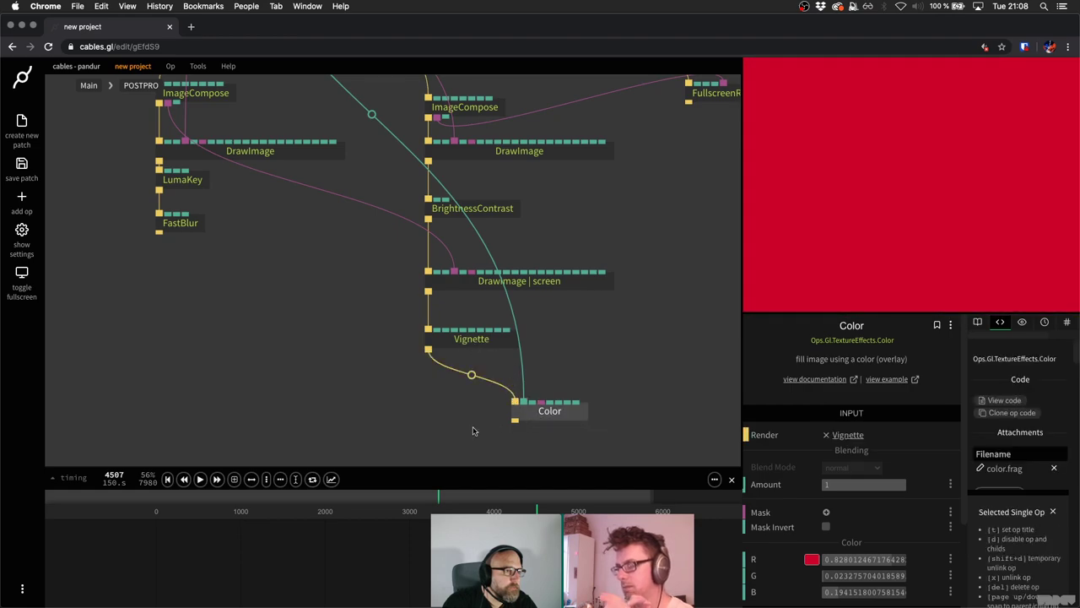
pyautogui.moveTo(531, 416); pyautogui.dragTo(446, 432)
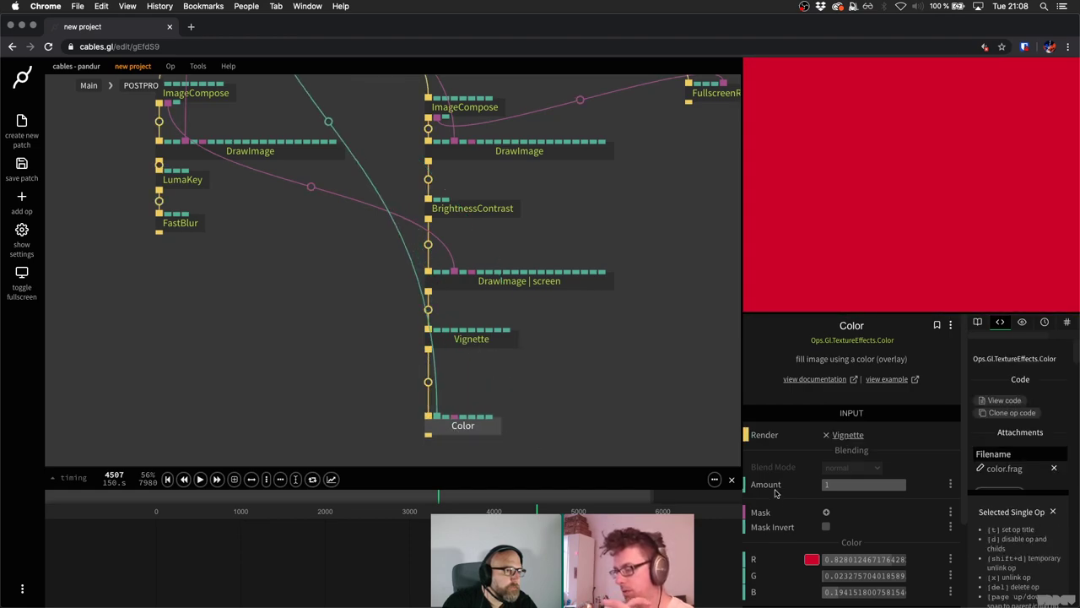
# Set the Color op's R, G and B to 1 for white.
pyautogui.click(812, 559)
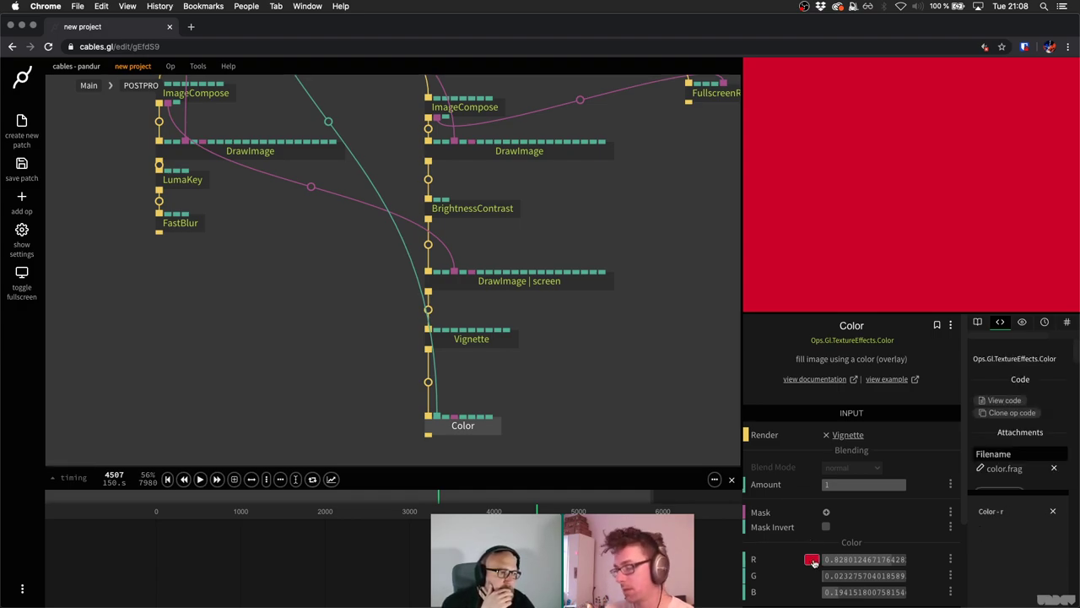
pyautogui.scroll(-2, 811, 559)
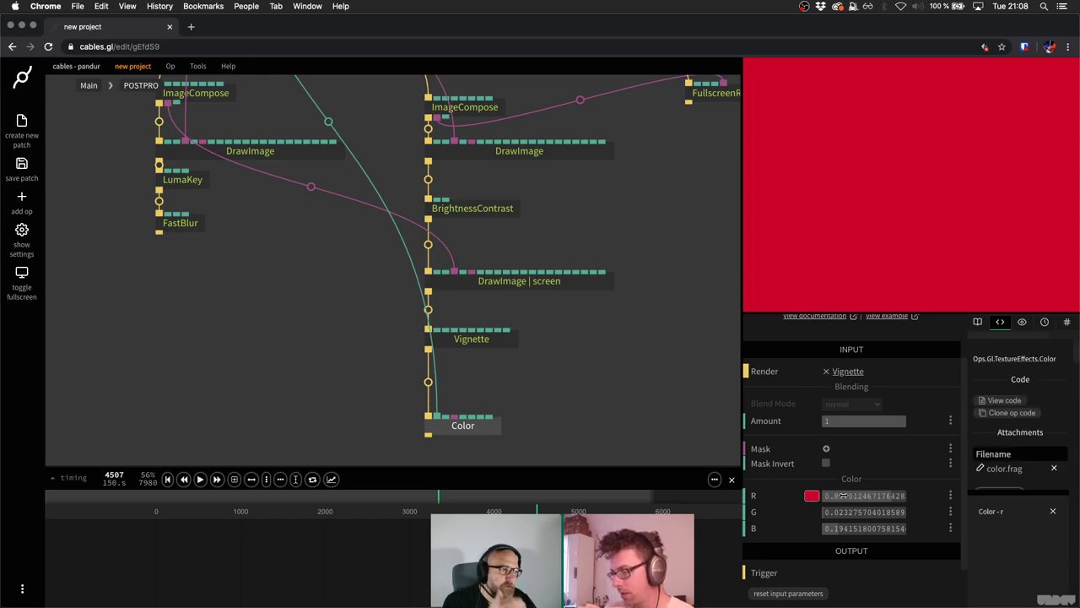
pyautogui.scroll(2, 844, 498)
pyautogui.click(629, 380)
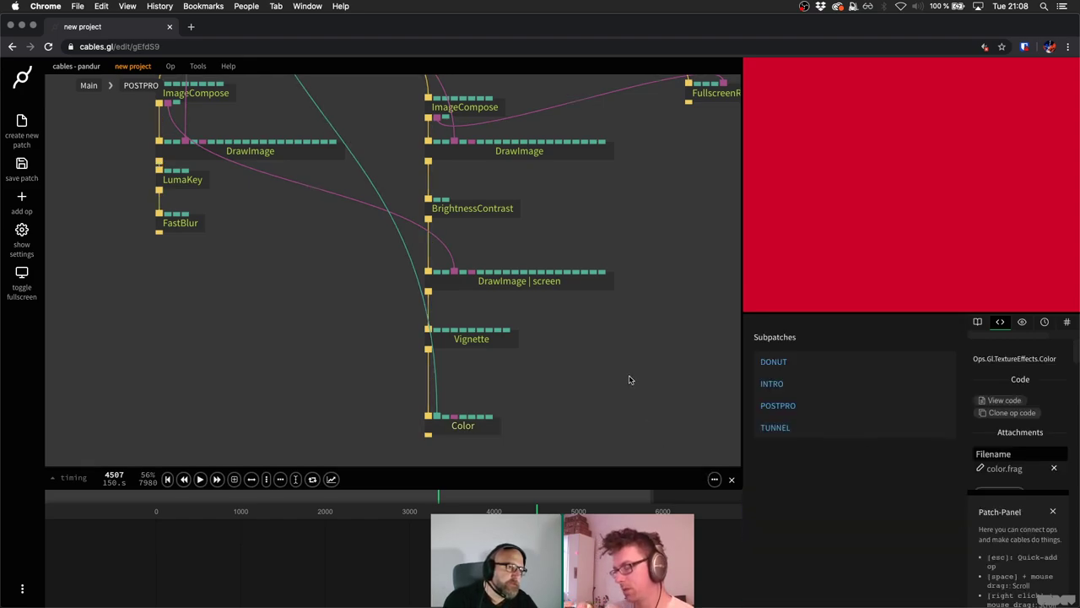
pyautogui.click(490, 422)
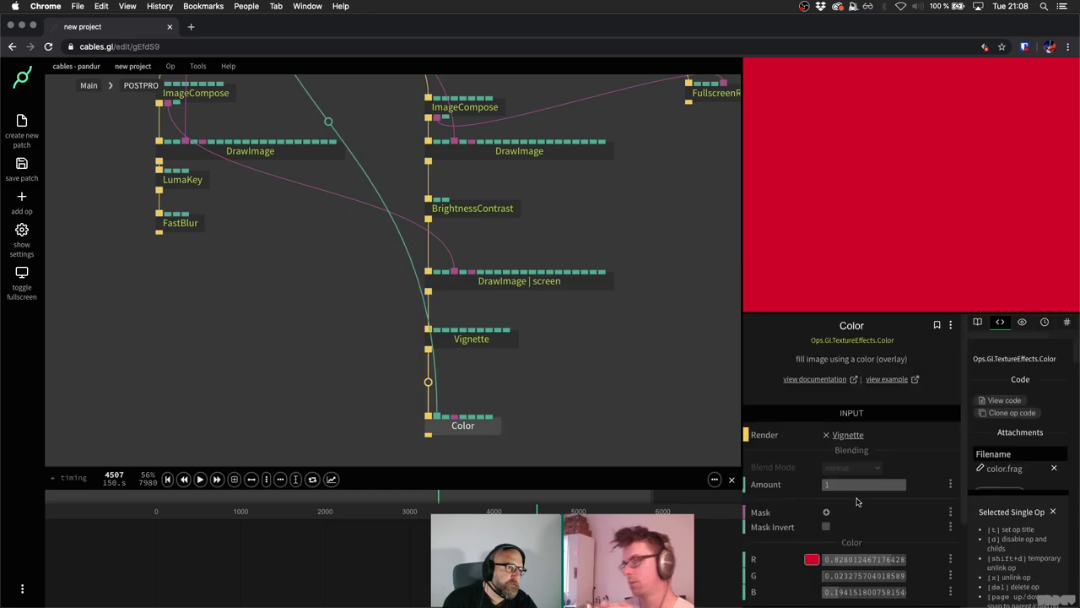
pyautogui.click(850, 521)
pyautogui.write('1')
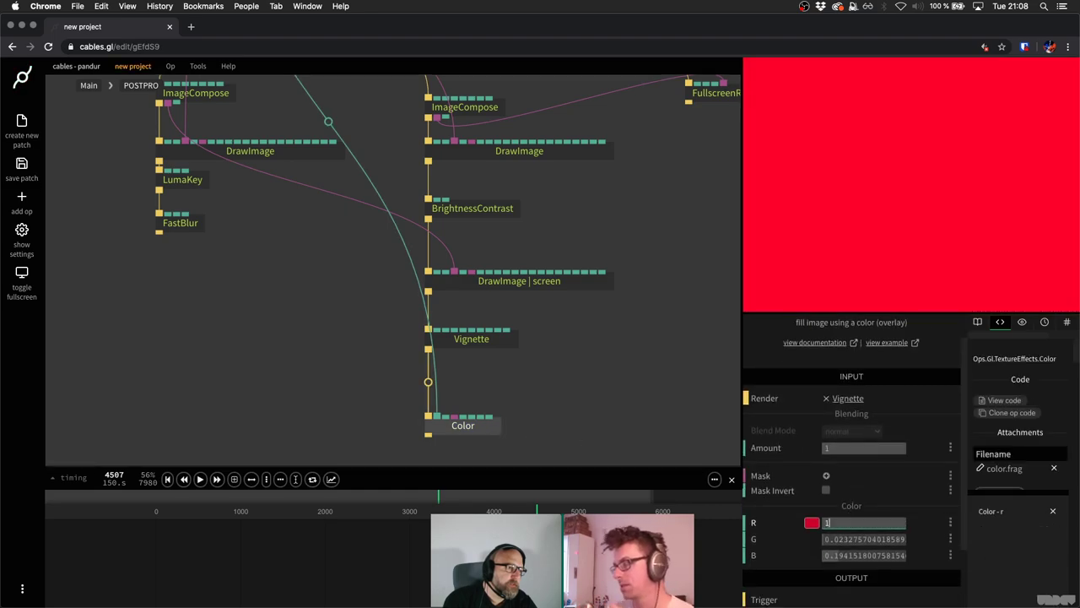
pyautogui.press('Tab')
pyautogui.write('1')
pyautogui.press('Tab')
pyautogui.write('1')
pyautogui.click(414, 378)
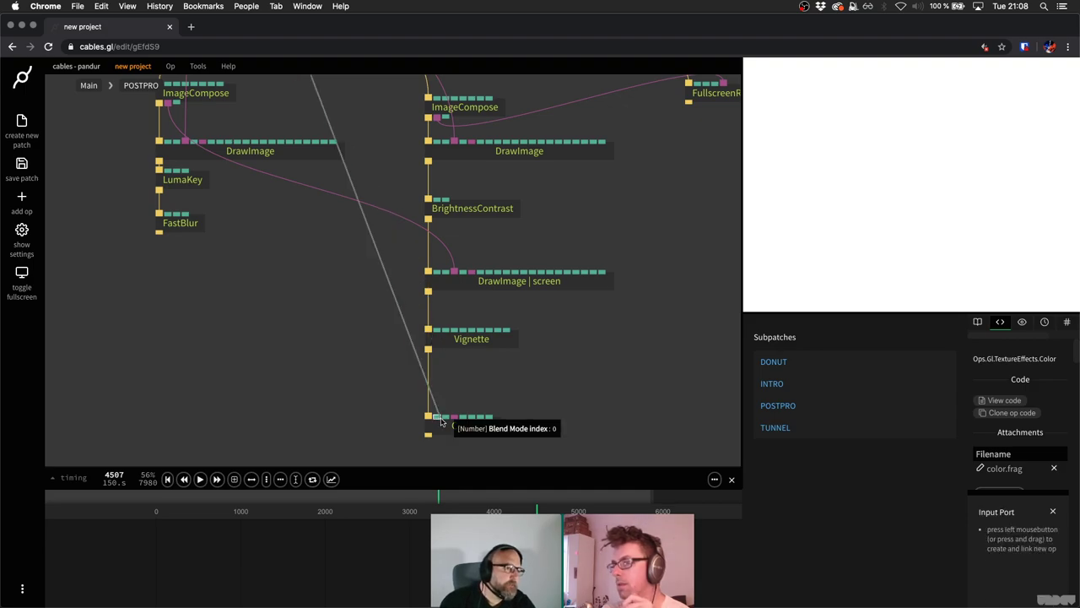
# Drive the Color op's Amount with the FFT value, then unlink it.
pyautogui.moveTo(438, 422); pyautogui.dragTo(445, 422)
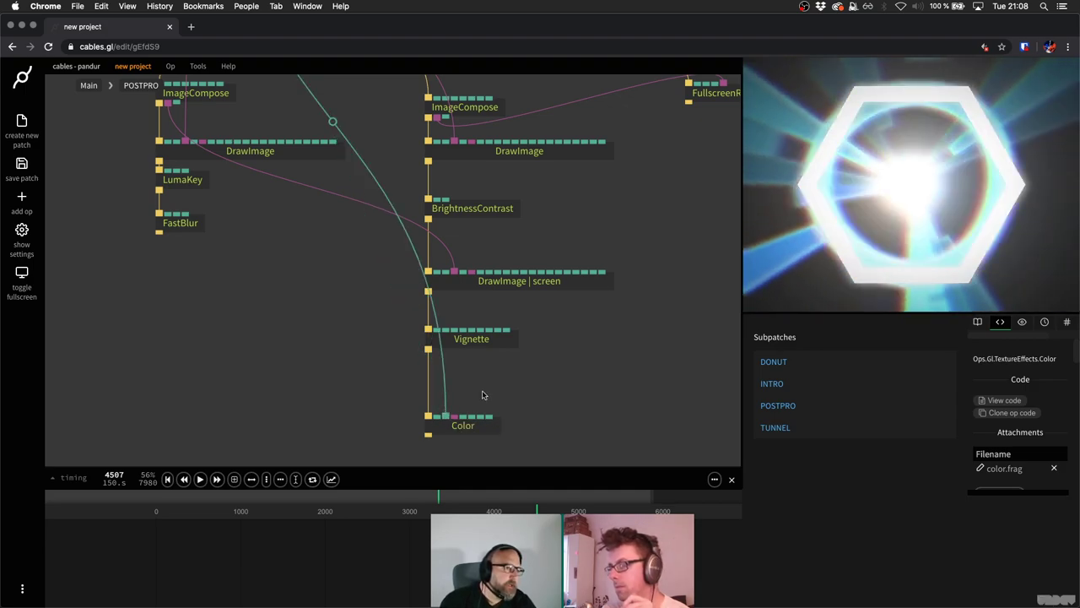
pyautogui.scroll(-3, 447, 380)
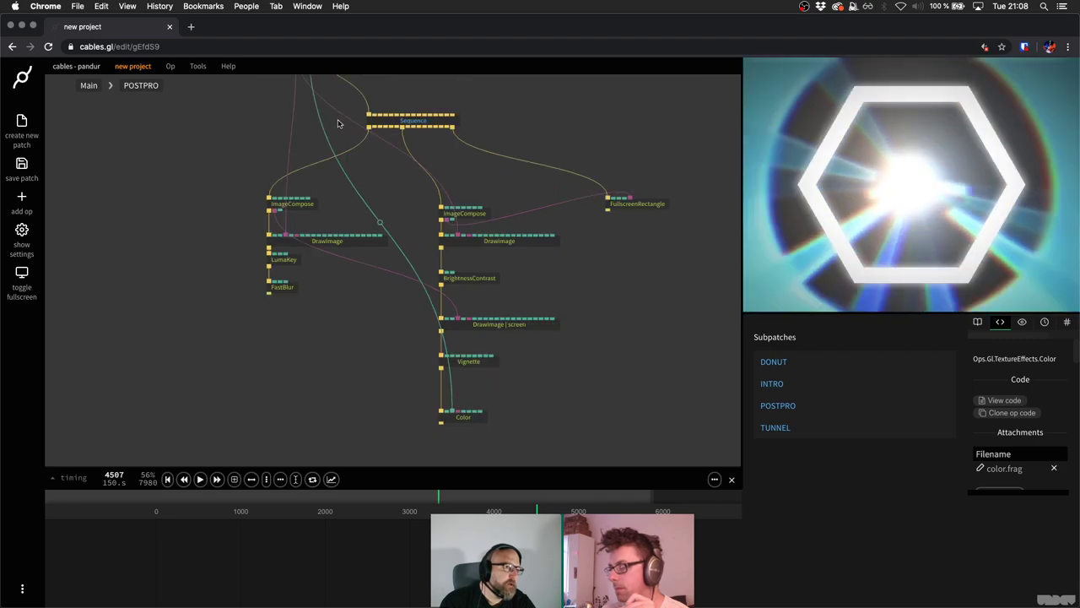
pyautogui.scroll(3, 312, 186)
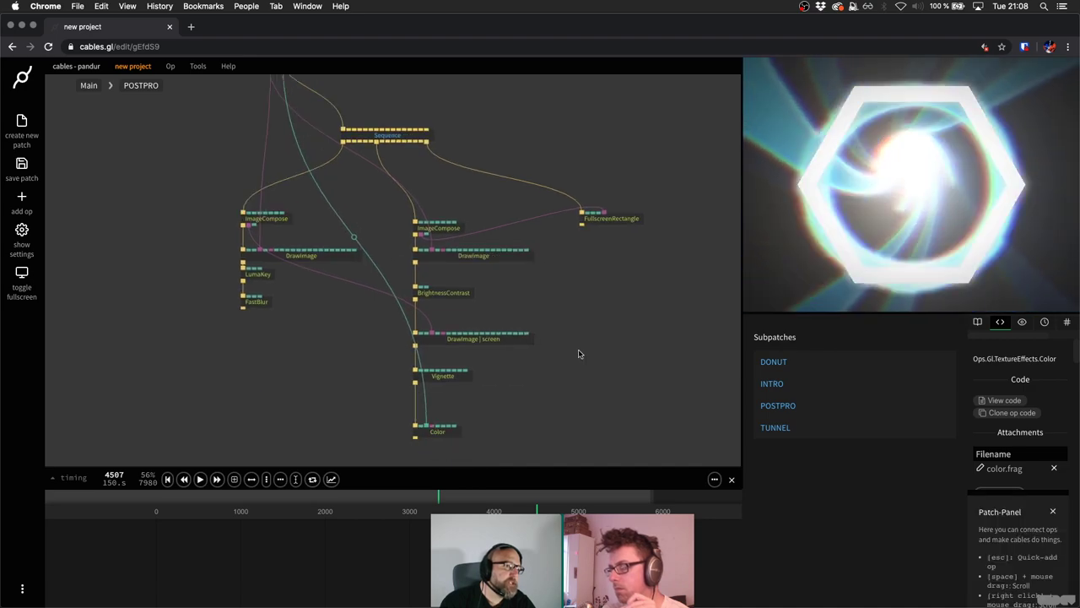
pyautogui.scroll(-3, 579, 355)
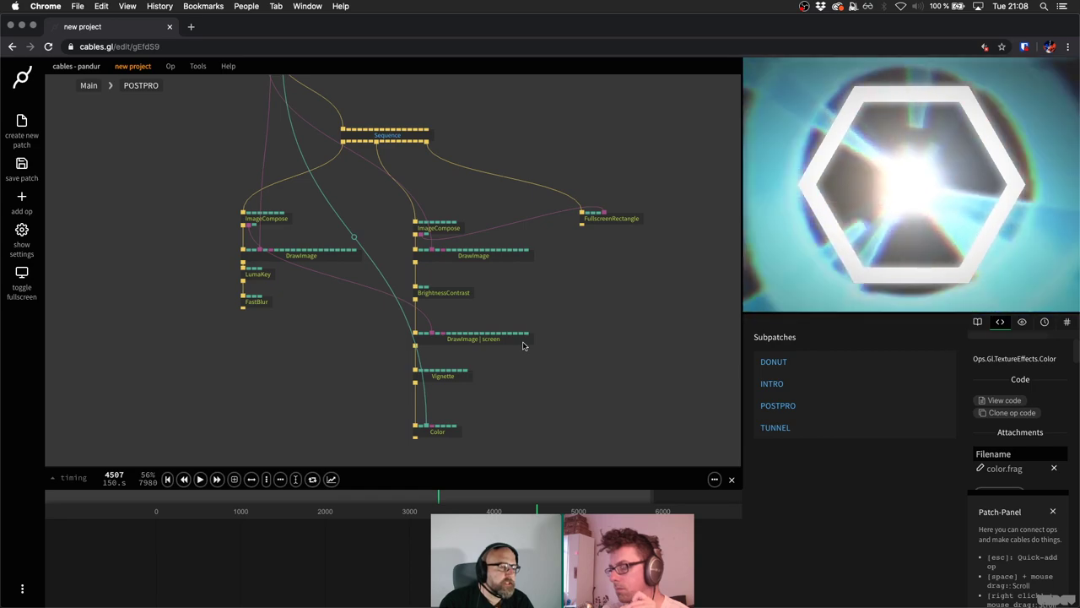
pyautogui.scroll(3, 371, 338)
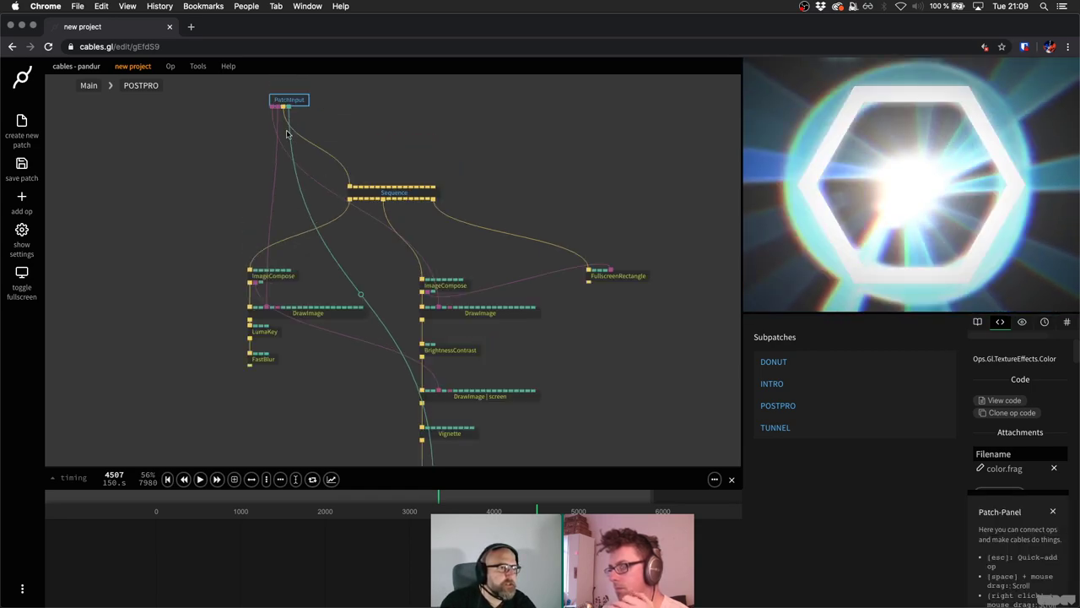
pyautogui.click(360, 300)
# Return to the main patch and remove the FFT link into POSTPRO.
pyautogui.moveTo(76, 66)
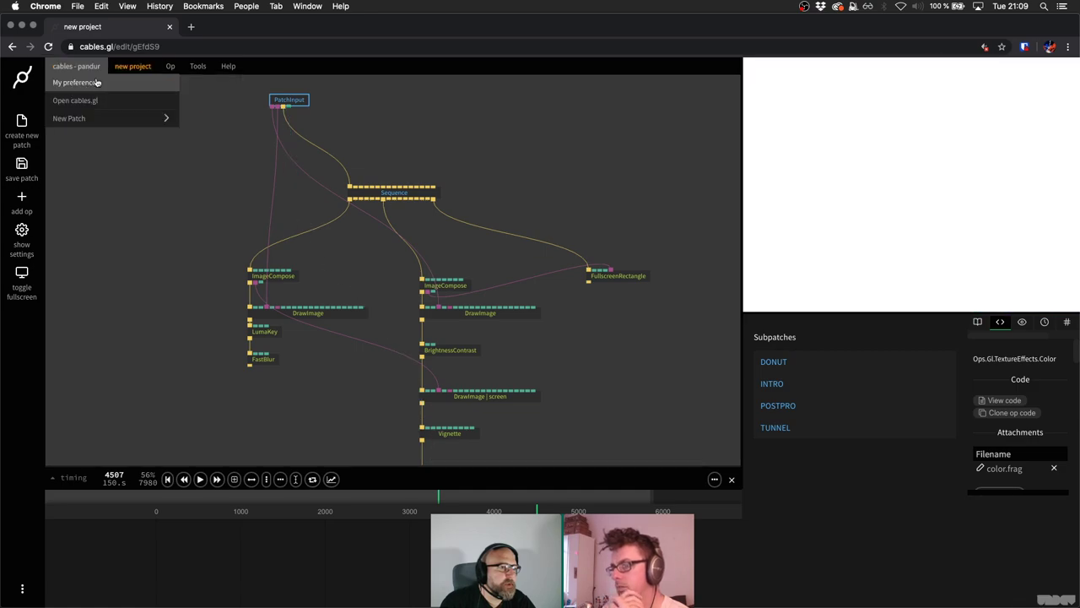
pyautogui.moveTo(127, 118)
pyautogui.click(88, 90)
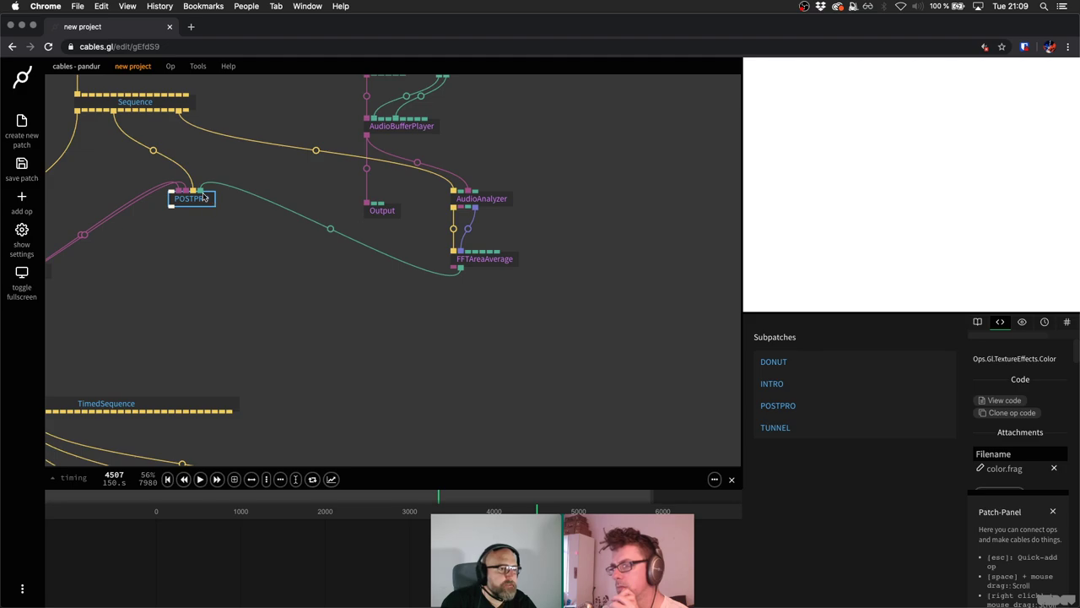
pyautogui.moveTo(204, 197); pyautogui.dragTo(214, 176)
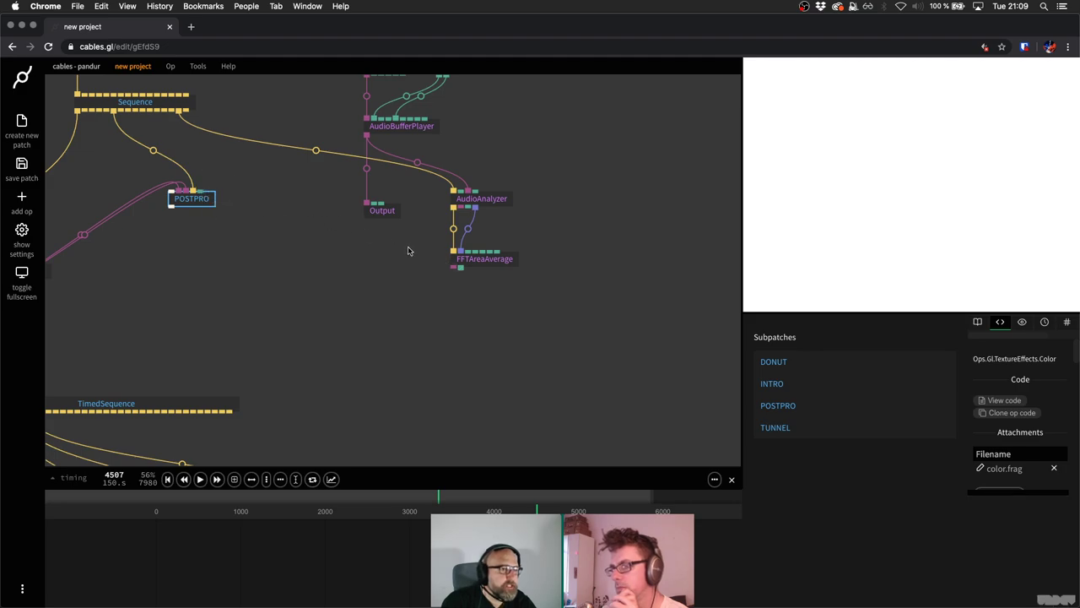
# Add a VarSetNumber op fed by FFTAreaAverage's output via the 'varset' search.
pyautogui.scroll(-5, 374, 363)
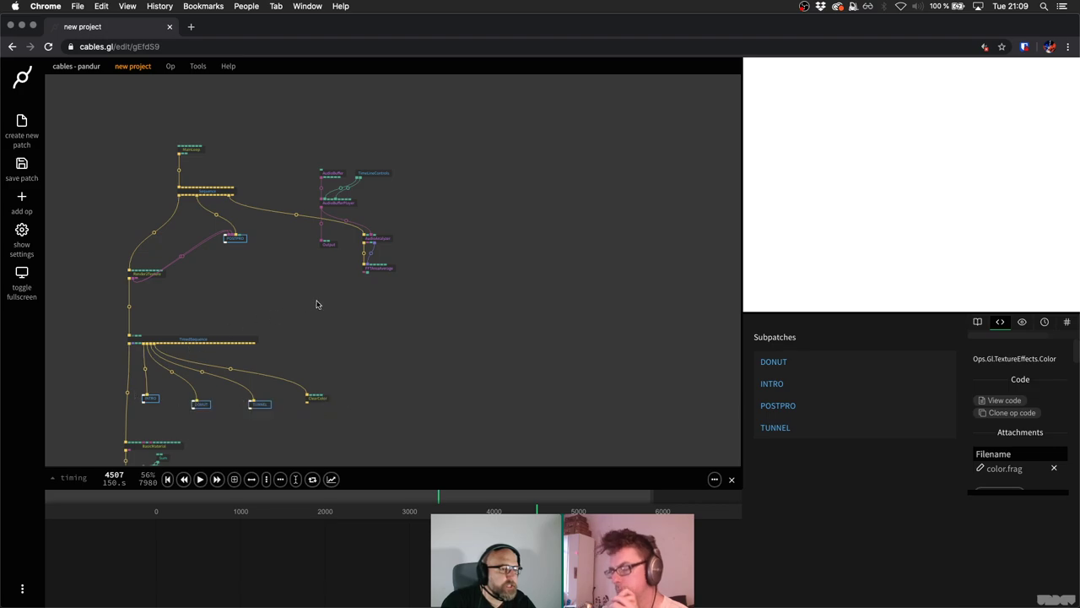
pyautogui.scroll(5, 349, 296)
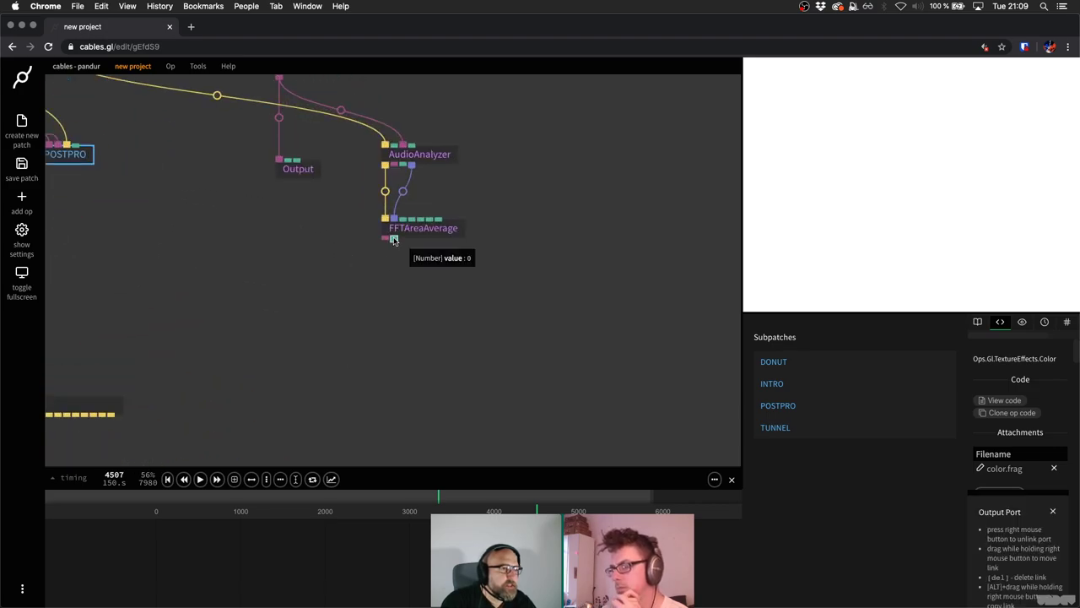
pyautogui.moveTo(393, 240); pyautogui.dragTo(398, 287)
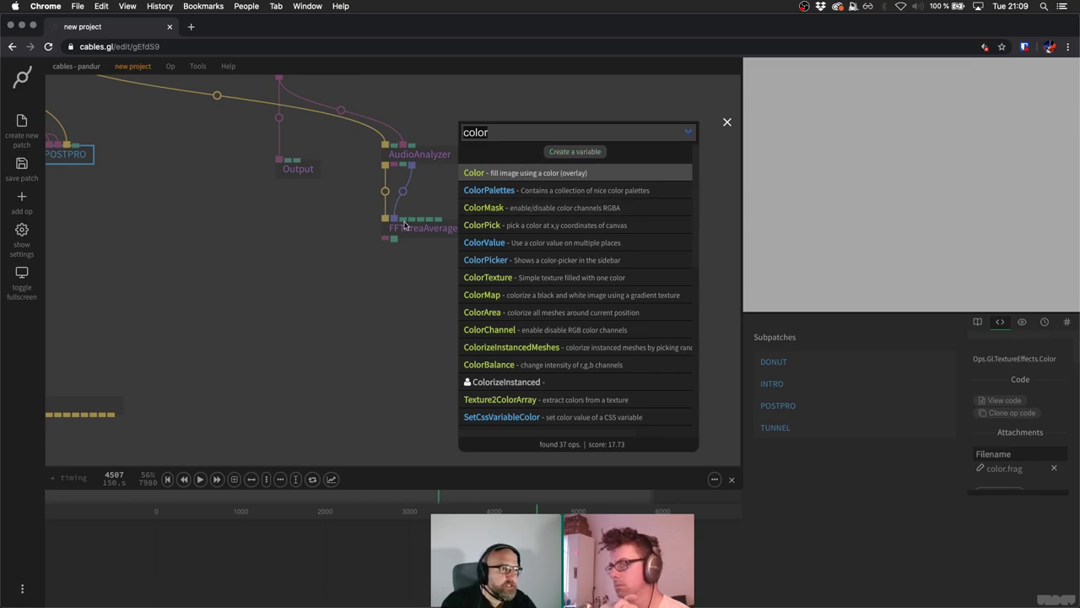
pyautogui.write('varset')
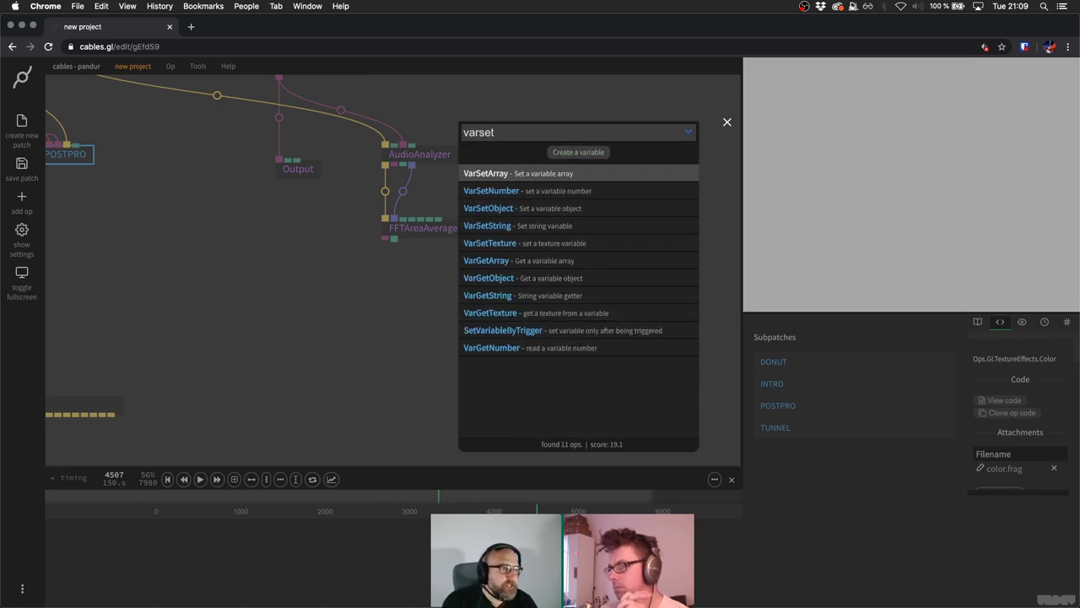
pyautogui.press('Down')
pyautogui.press('Return')
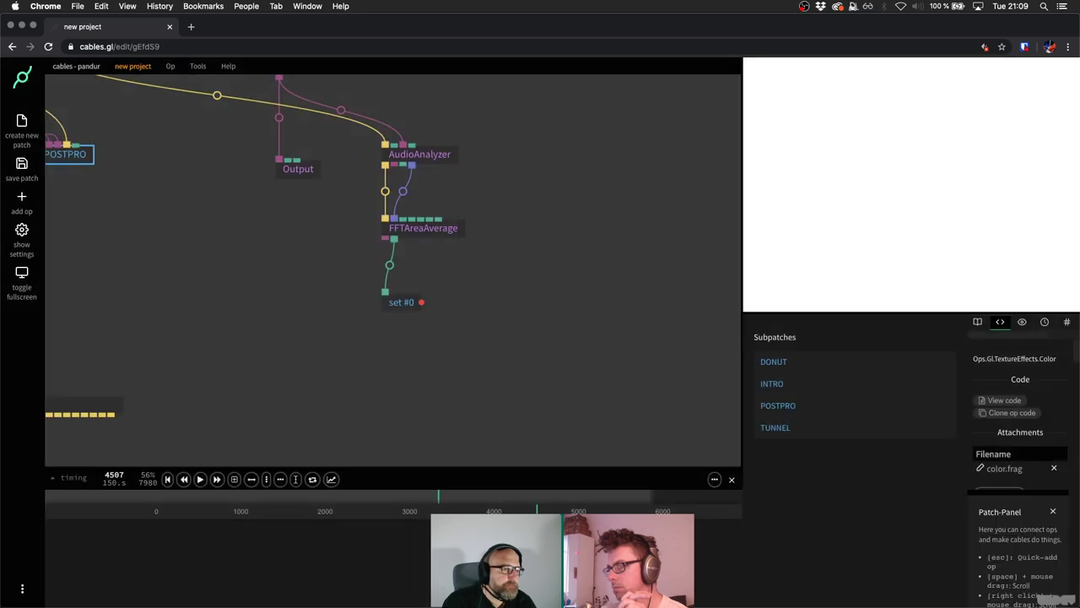
# Create a new variable fft_bass for the setter op.
pyautogui.click(851, 526)
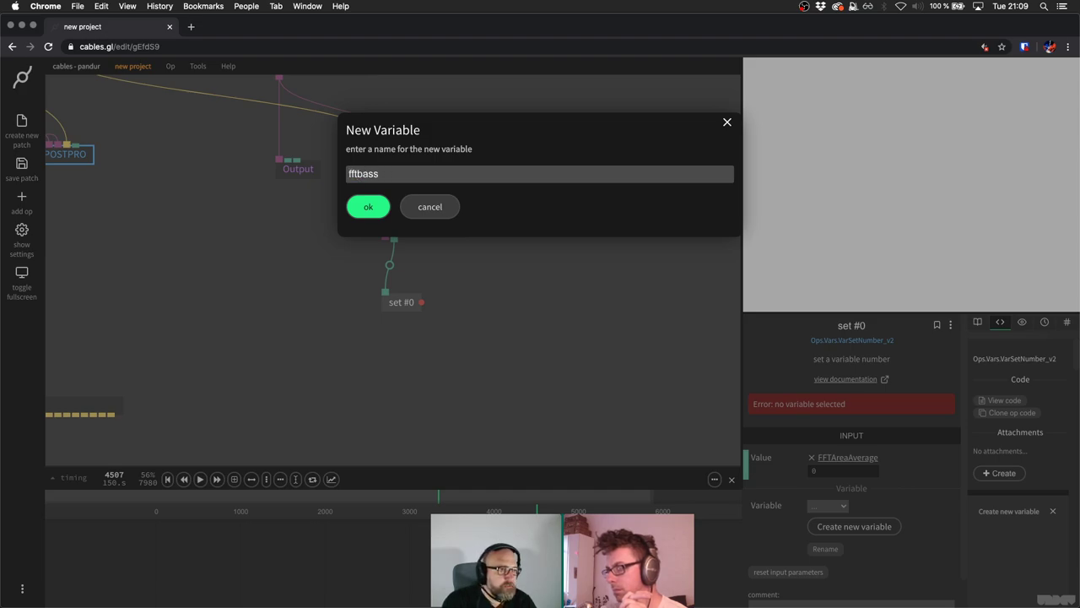
pyautogui.click(368, 208)
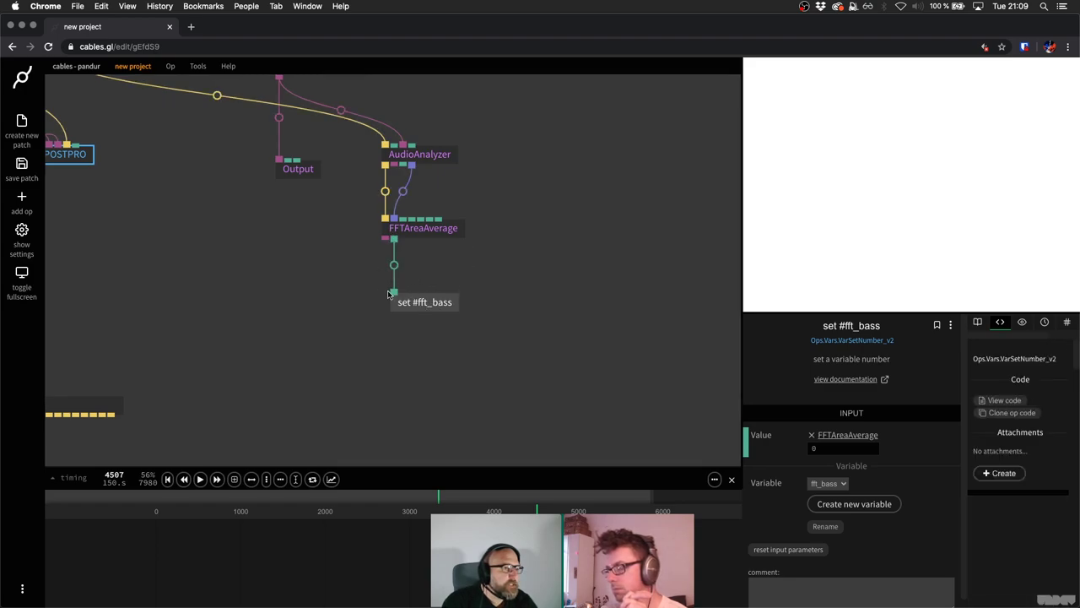
pyautogui.click(242, 290)
# Add a VarGetNumber op reading fft_bass and inspect its live value.
pyautogui.press('Escape')
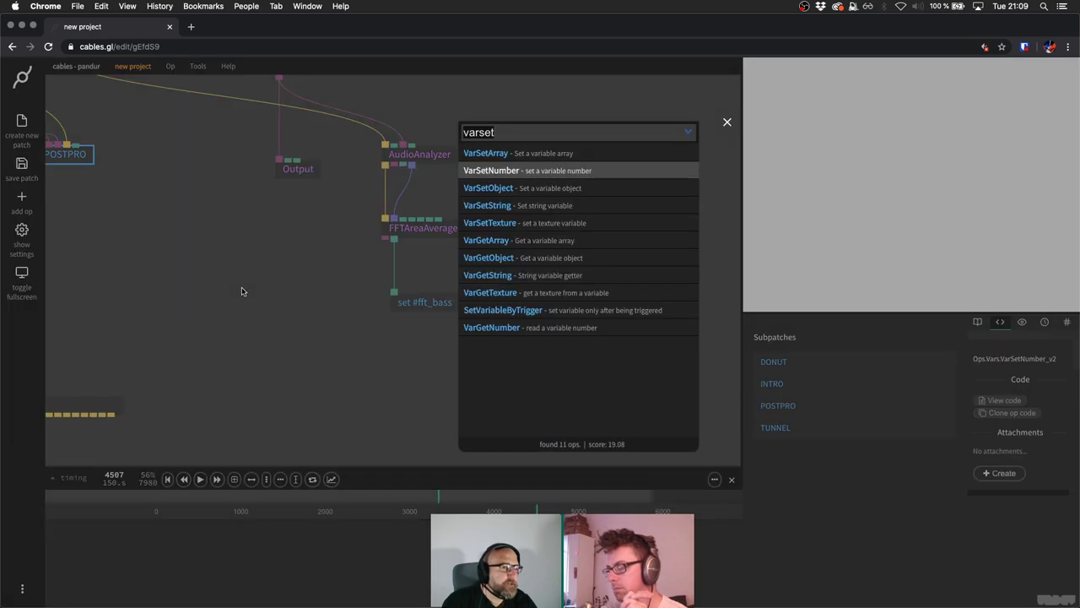
pyautogui.press('BackSpace')
pyautogui.press('BackSpace')
pyautogui.press('BackSpace')
pyautogui.write('getn')
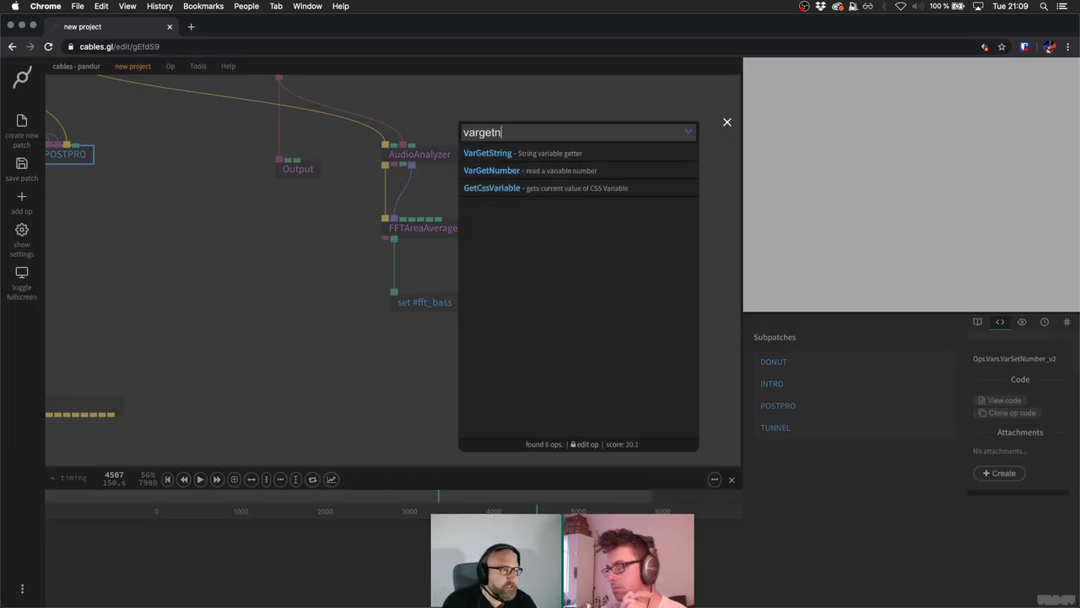
pyautogui.press('Return')
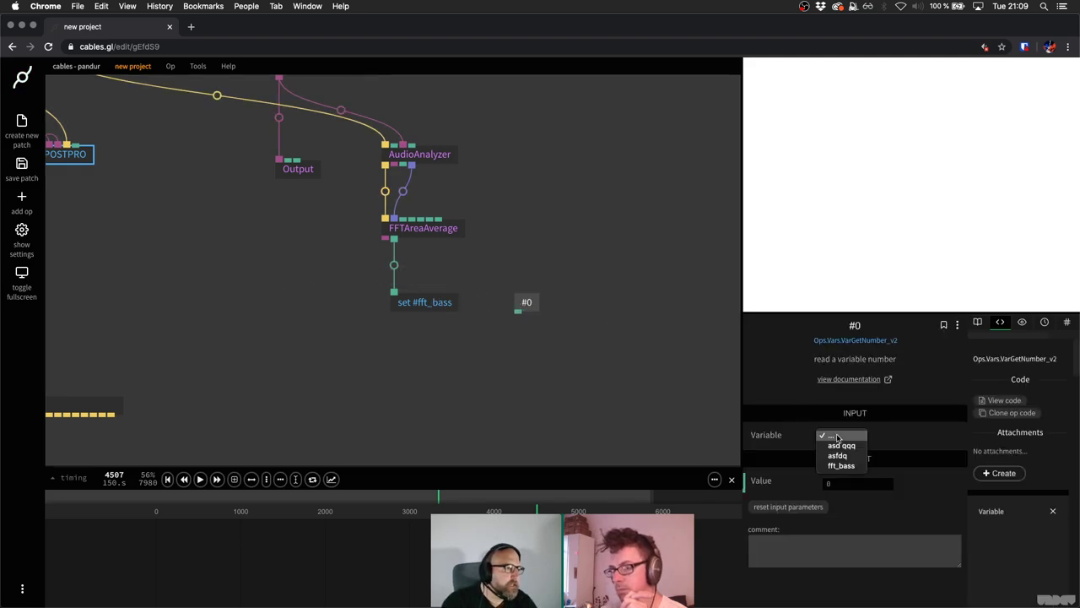
pyautogui.press('Return')
pyautogui.click(629, 289)
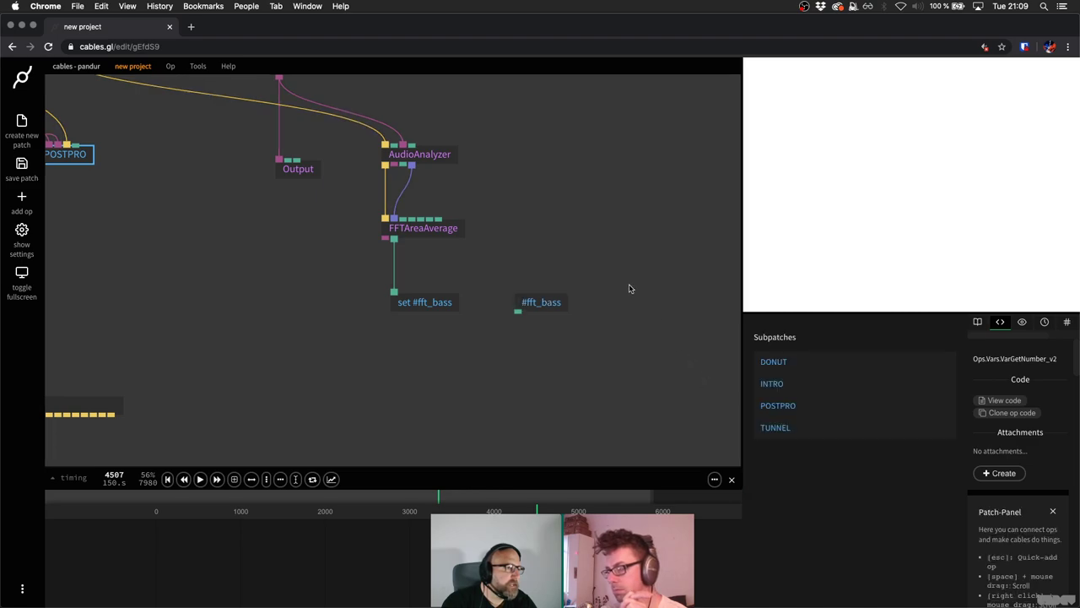
pyautogui.click(546, 305)
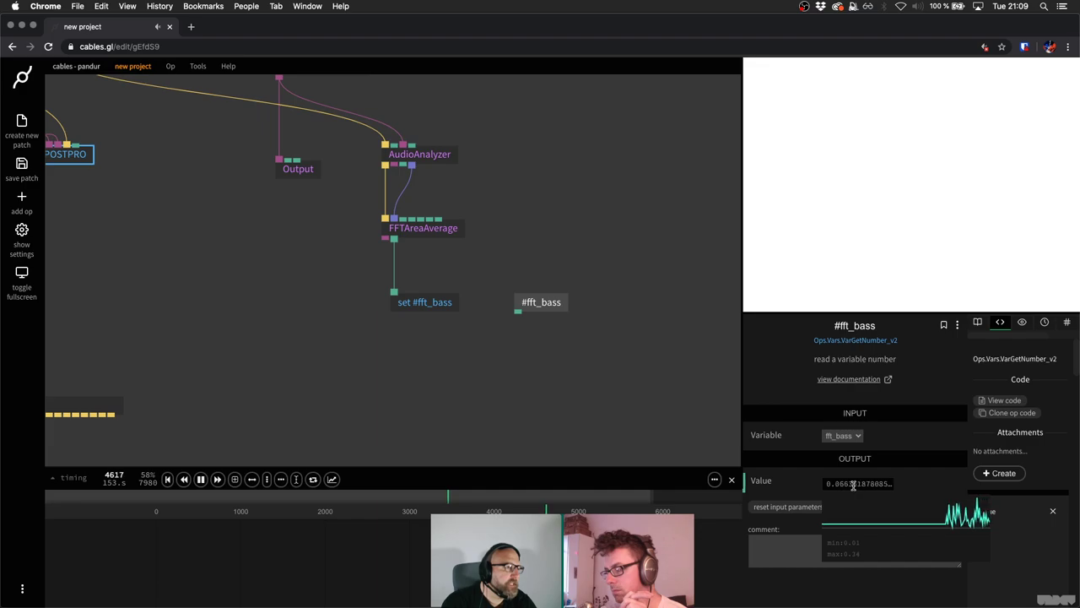
# Select only the #fft_bass getter op for copying.
pyautogui.moveTo(608, 342); pyautogui.dragTo(535, 264)
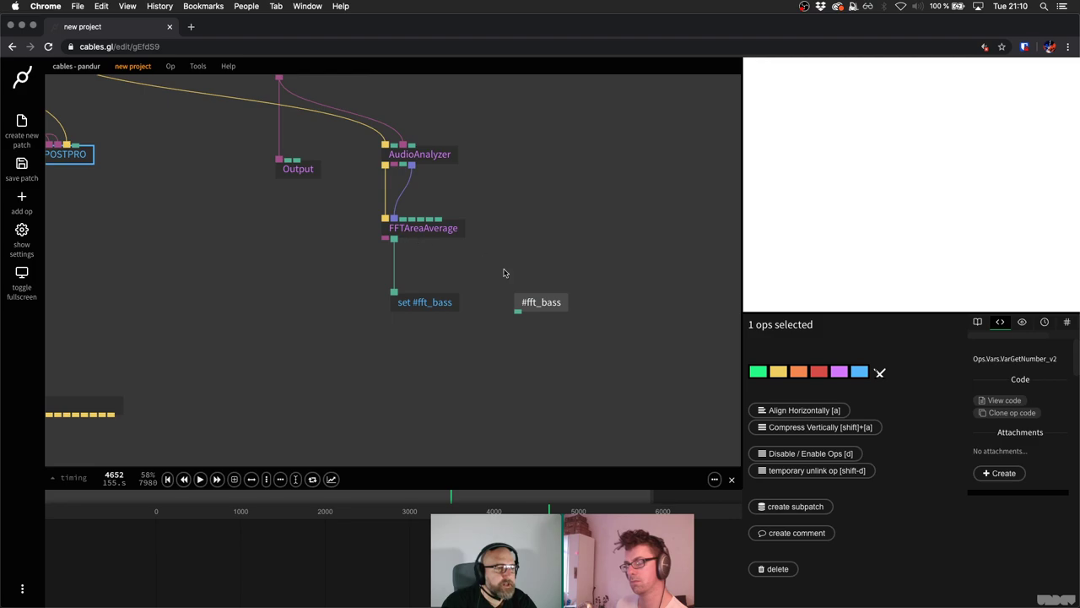
pyautogui.moveTo(504, 272); pyautogui.dragTo(601, 338)
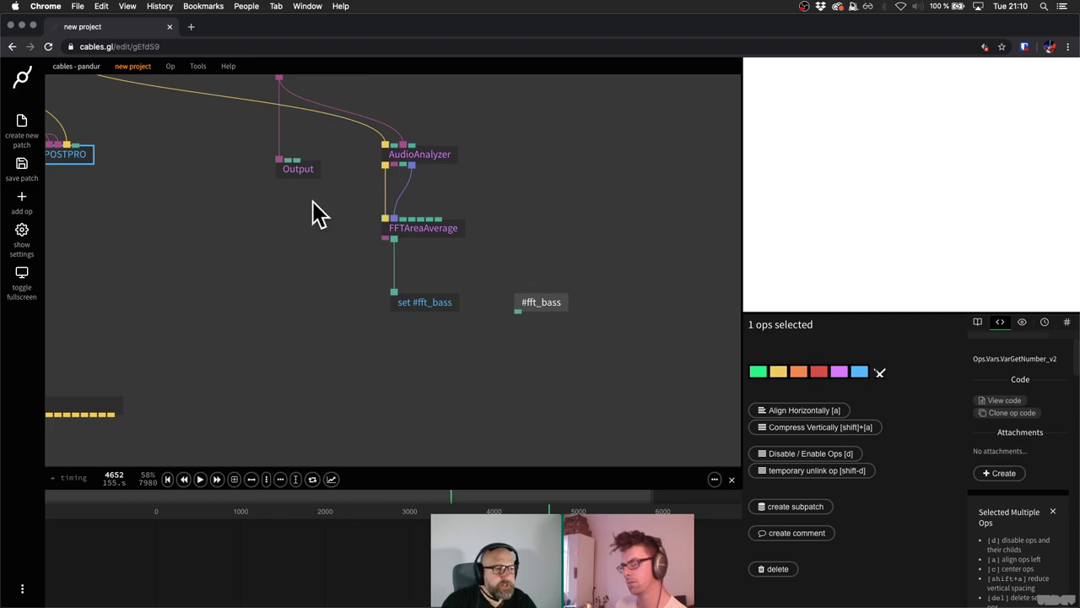
pyautogui.hscroll(-5, 257, 226)
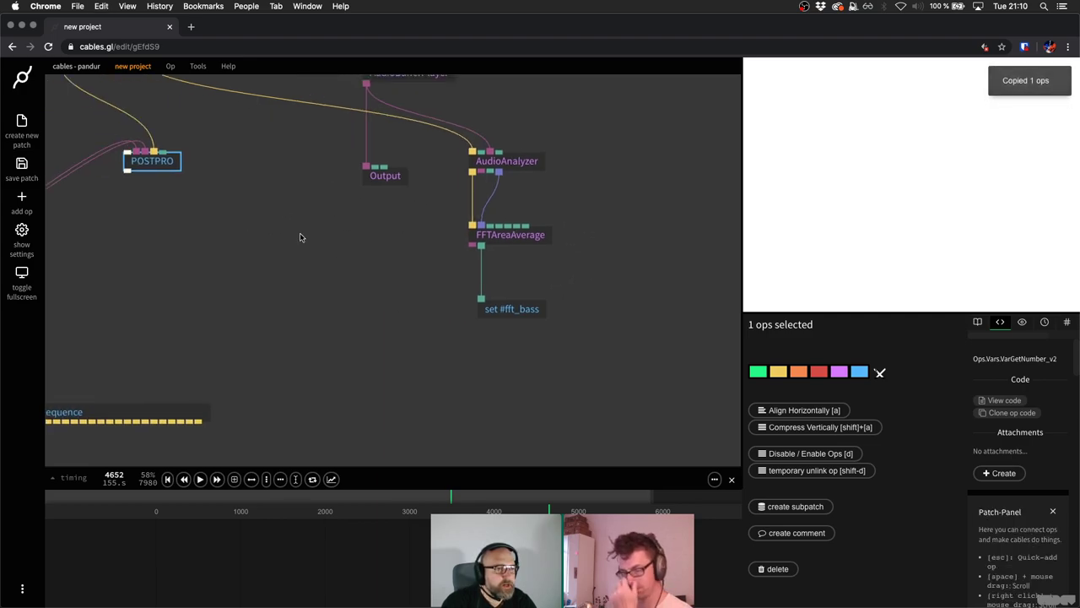
# Inside POSTPRO, wire the pasted #fft_bass op into Color's Amount.
pyautogui.doubleClick(170, 169)
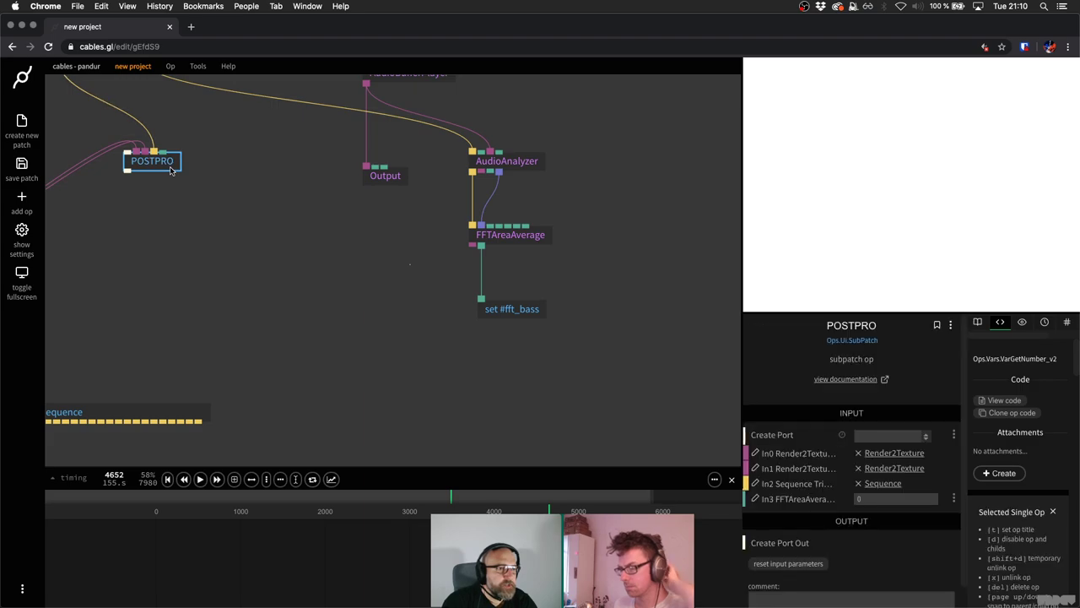
pyautogui.scroll(-5, 603, 395)
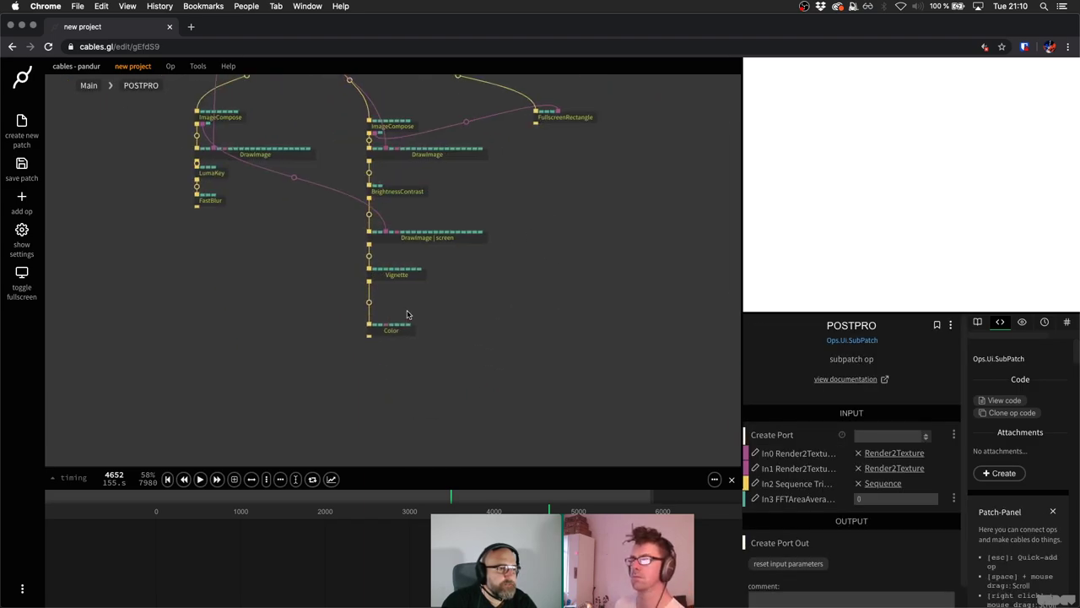
pyautogui.scroll(5, 410, 313)
pyautogui.scroll(-5, 456, 346)
pyautogui.scroll(4, 435, 342)
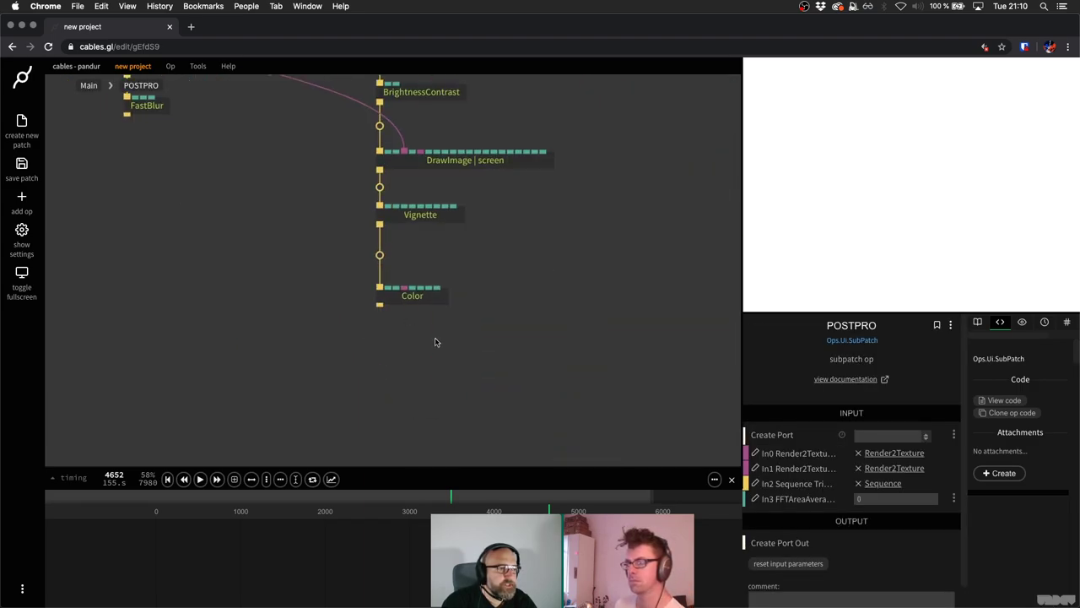
pyautogui.click(413, 291)
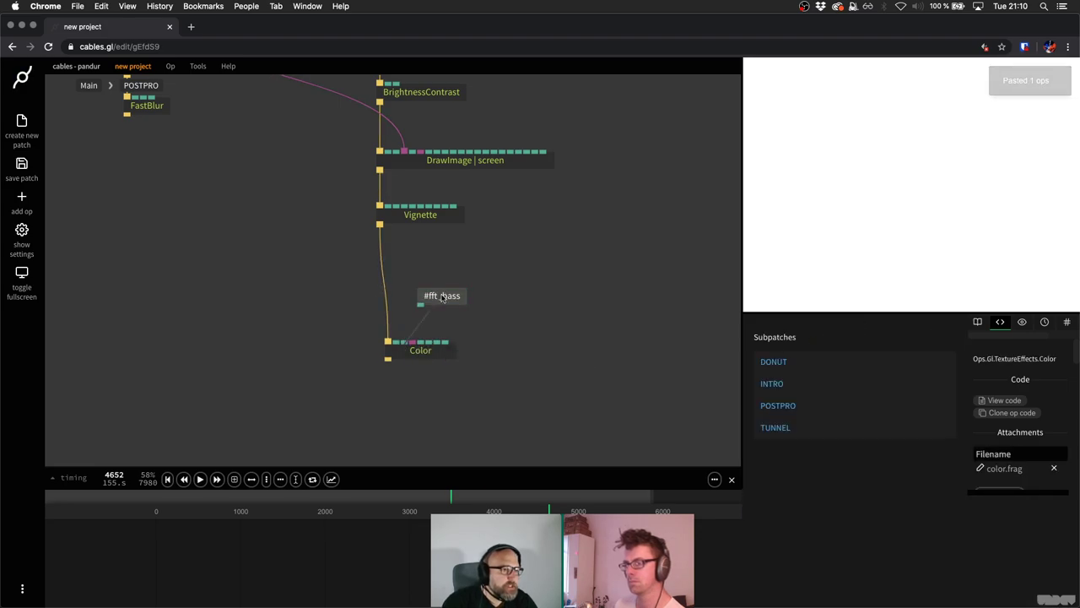
pyautogui.moveTo(421, 305); pyautogui.dragTo(397, 341)
pyautogui.click(422, 350)
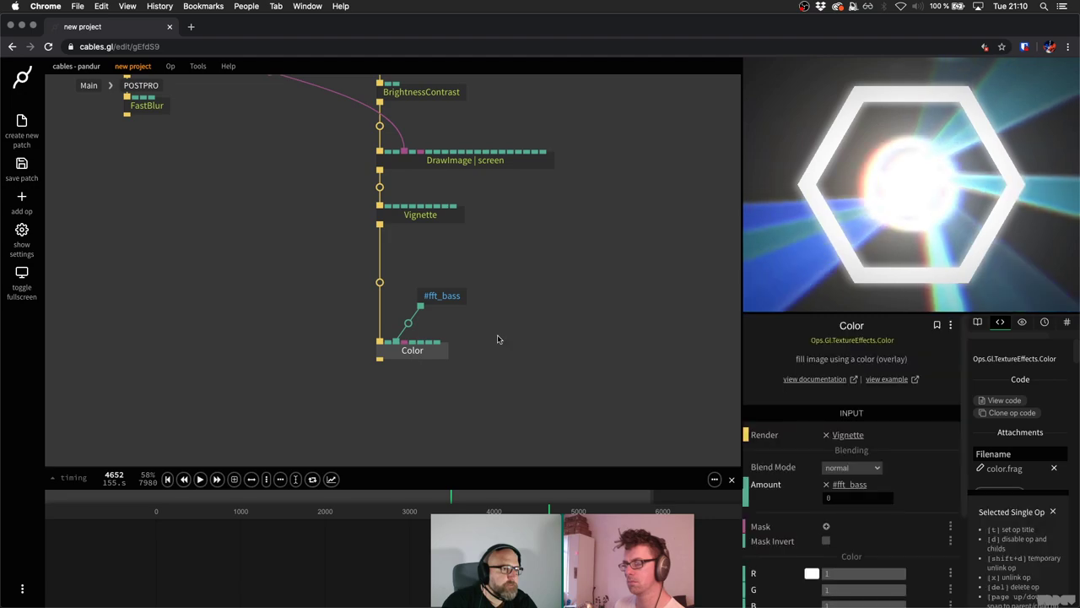
pyautogui.click(466, 344)
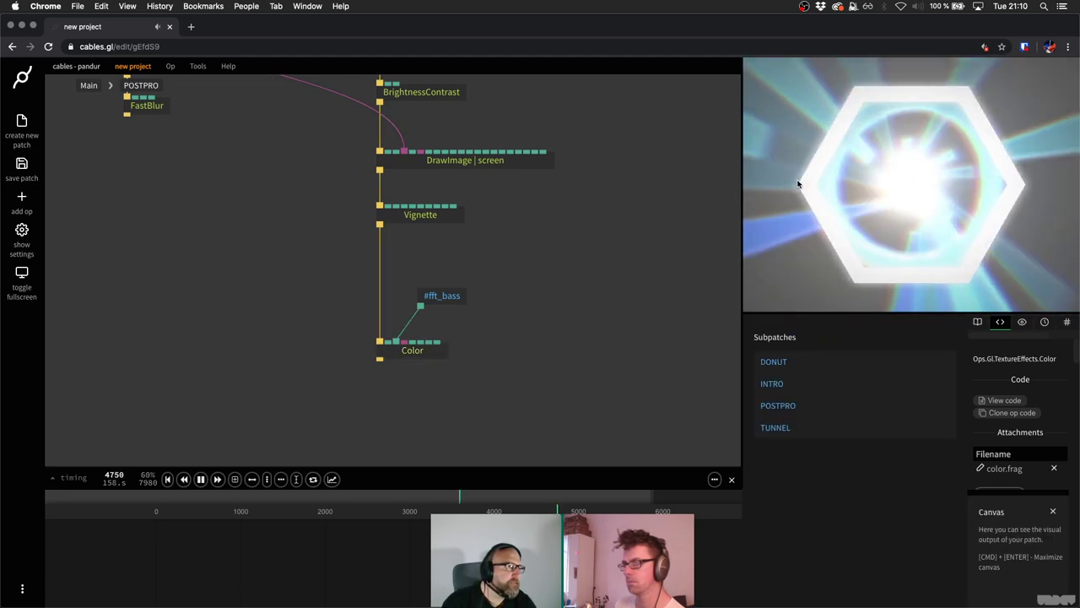
# Try a red tint on the Color op, then undo back to white.
pyautogui.click(418, 352)
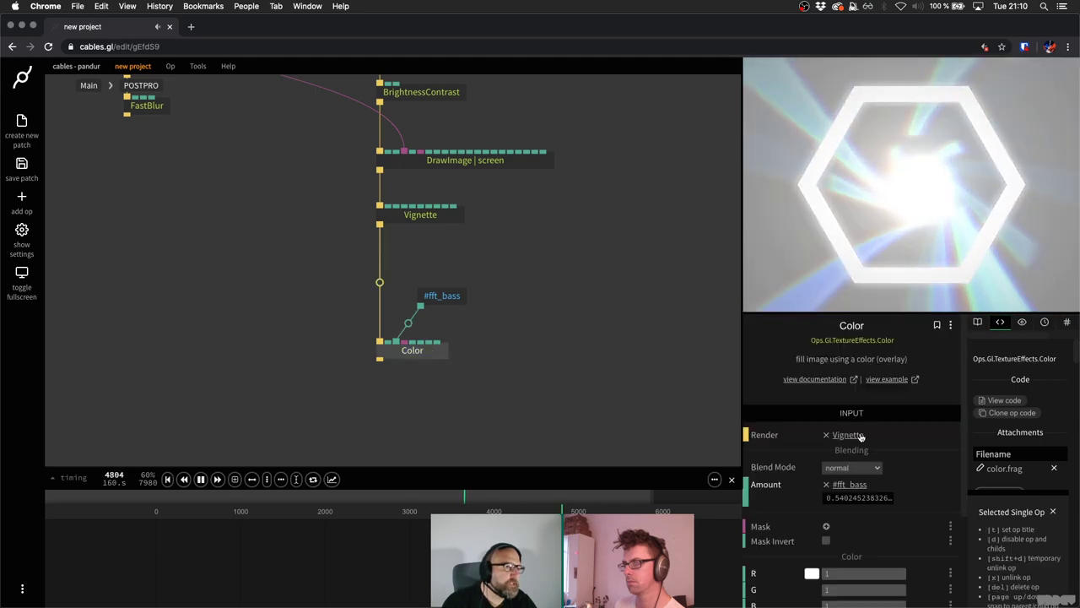
pyautogui.click(813, 573)
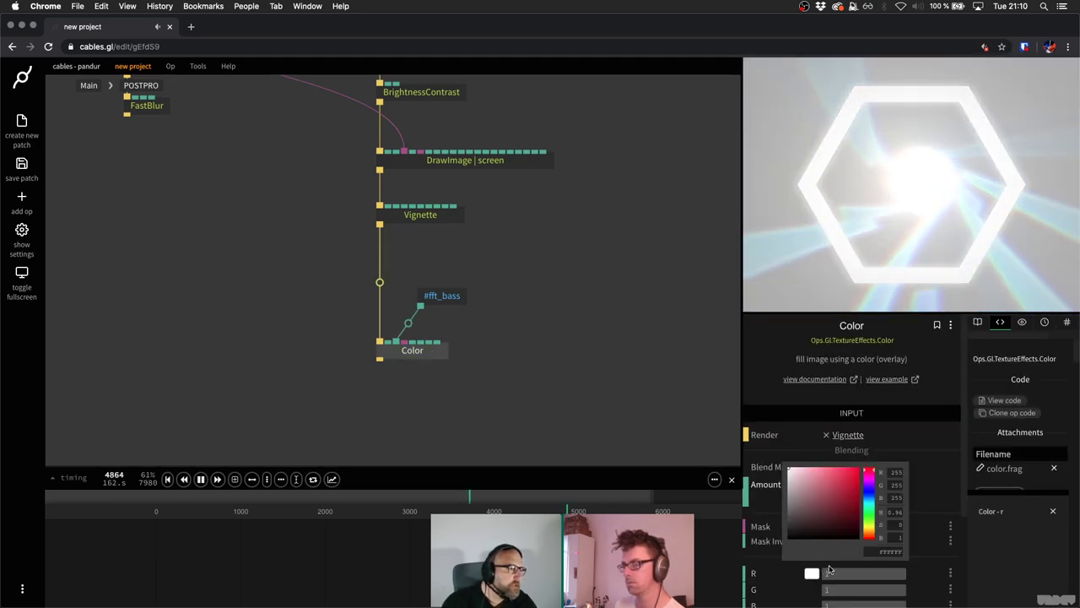
pyautogui.click(858, 469)
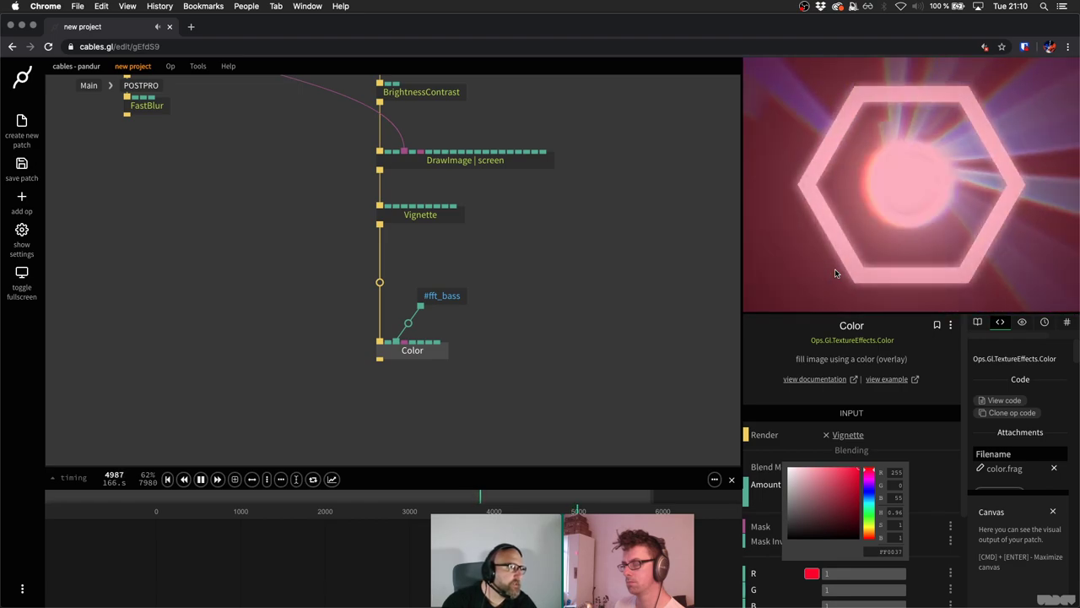
pyautogui.press('super+z')
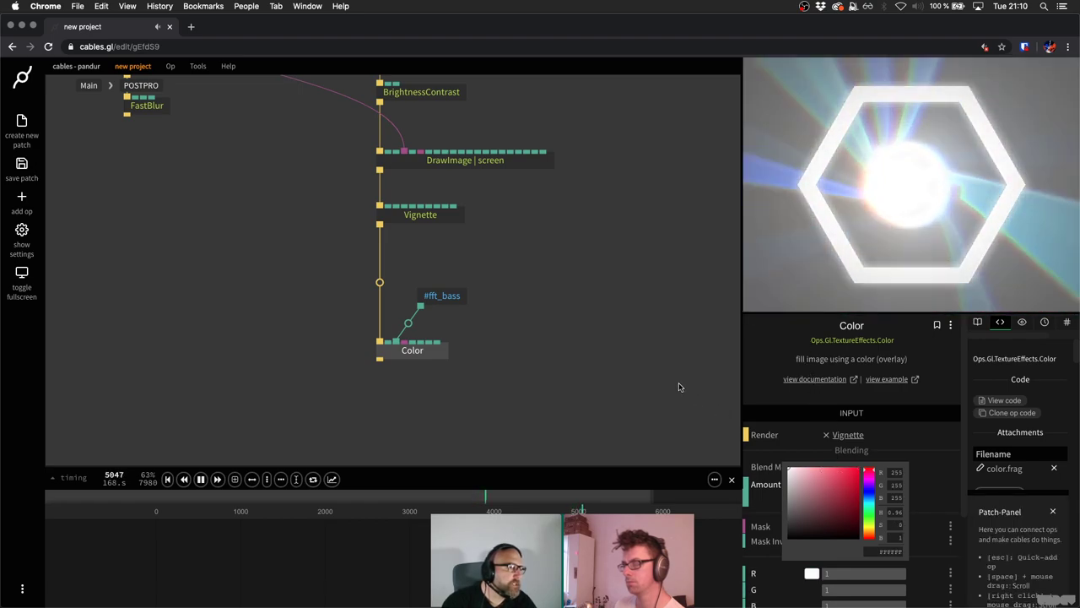
# Move the #fft_bass op next to Color and save the patch.
pyautogui.click(578, 302)
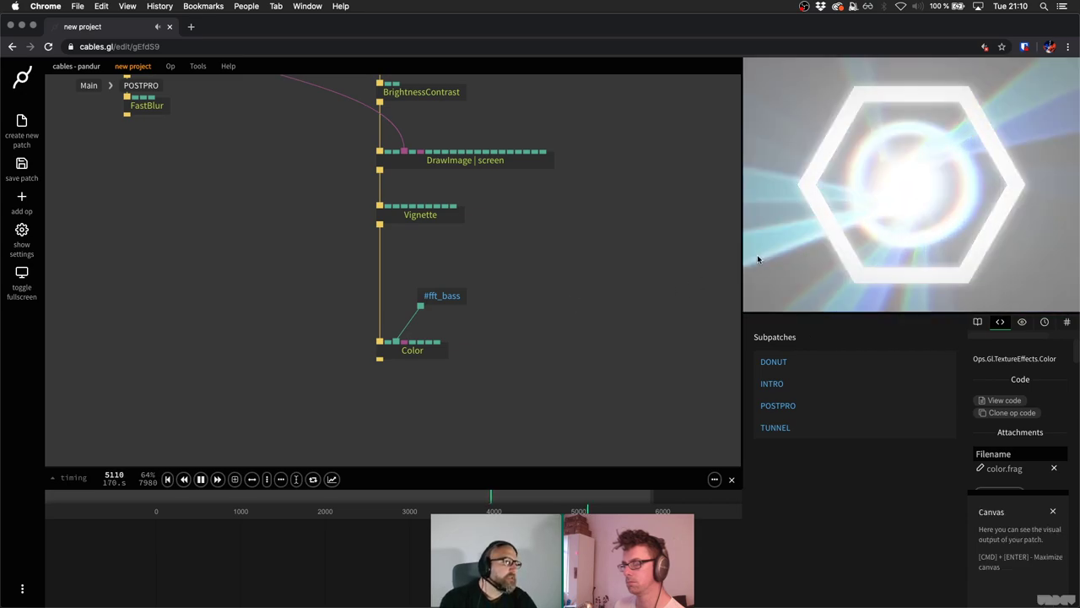
pyautogui.moveTo(447, 304); pyautogui.dragTo(423, 305)
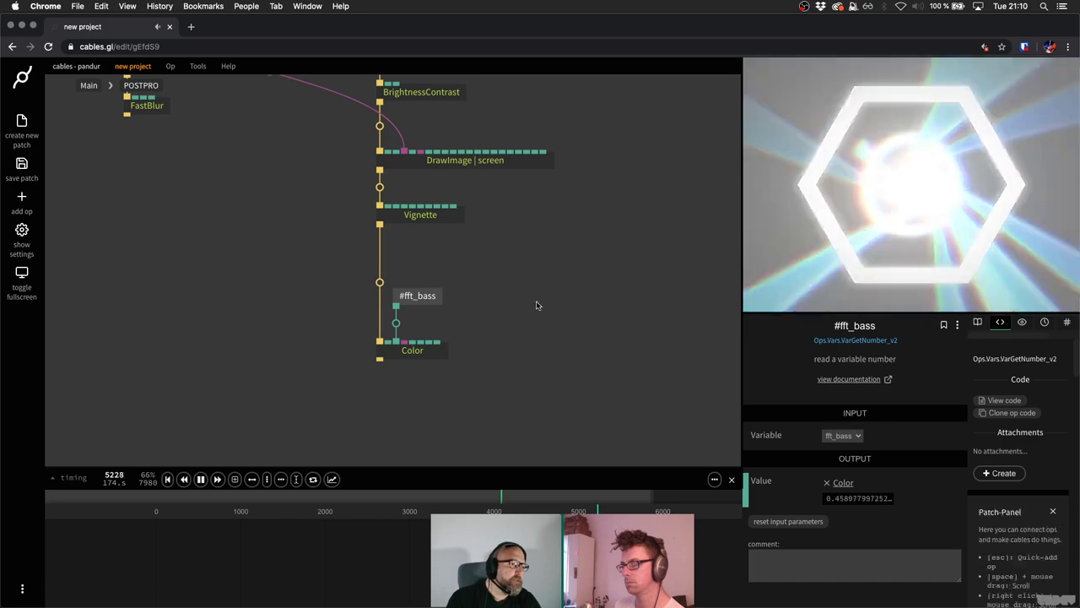
pyautogui.click(537, 305)
pyautogui.press('super+s')
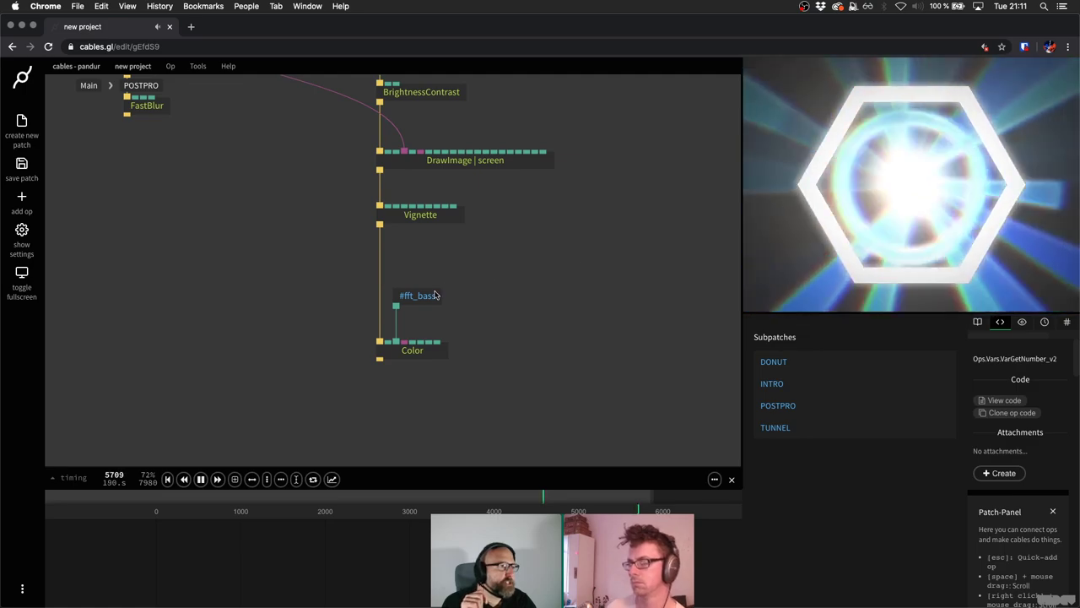
# Insert a Multiply op into the #fft_bass link with second number 0.6.
pyautogui.moveTo(434, 291); pyautogui.dragTo(434, 265)
pyautogui.click(396, 312)
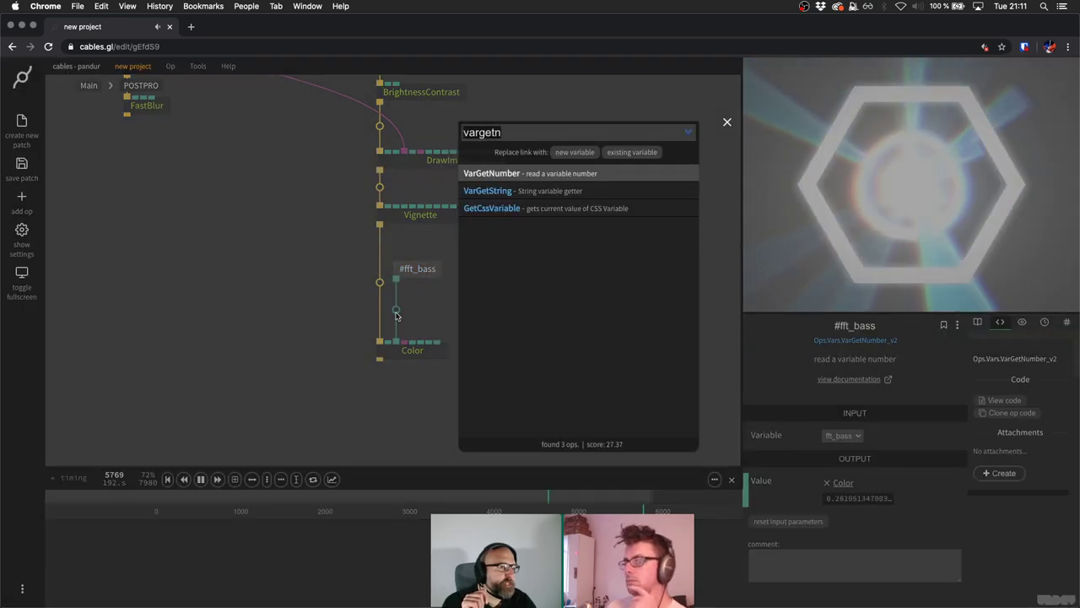
pyautogui.press('super+a')
pyautogui.write('m')
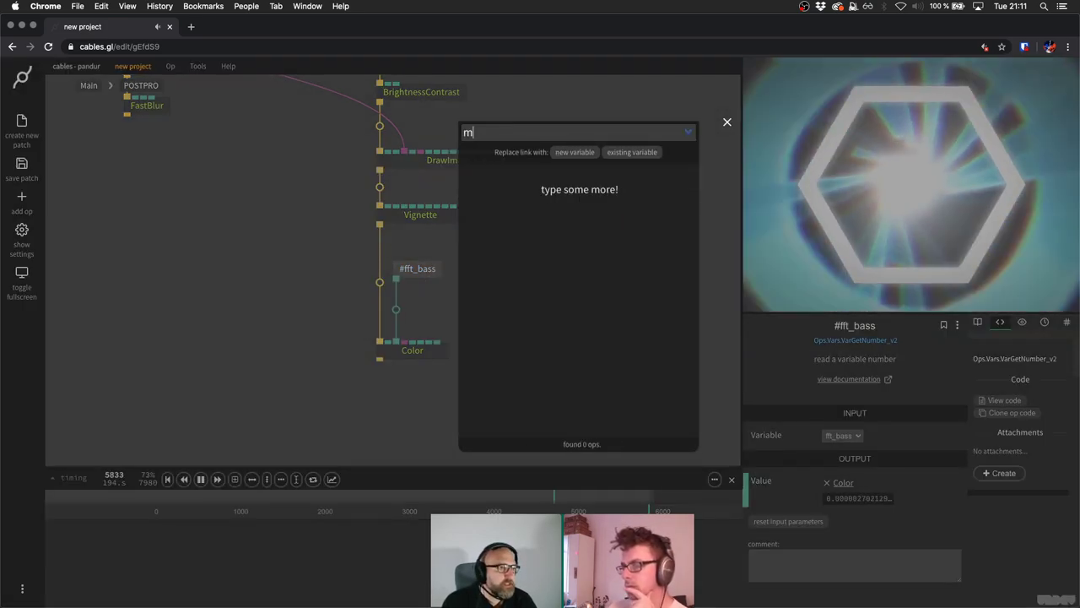
pyautogui.write('ul')
pyautogui.press('Return')
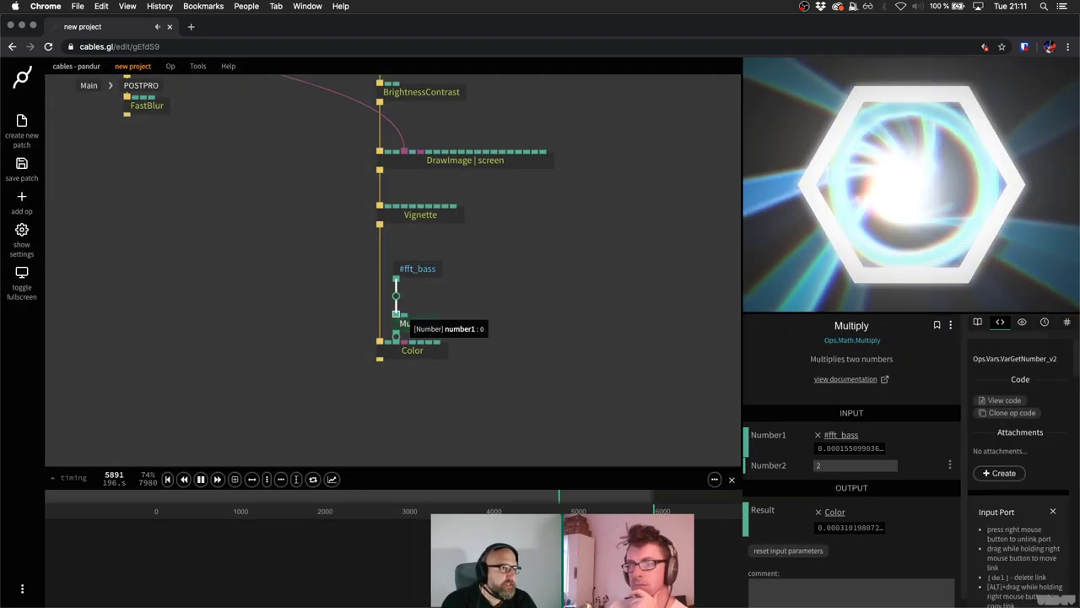
pyautogui.click(851, 465)
pyautogui.write('0.6')
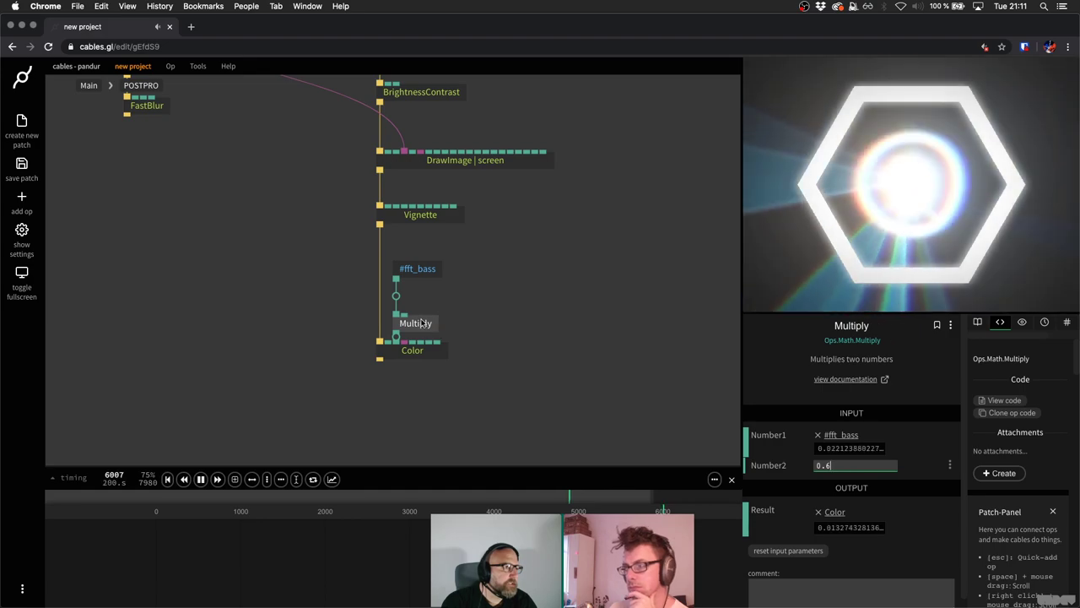
pyautogui.click(518, 287)
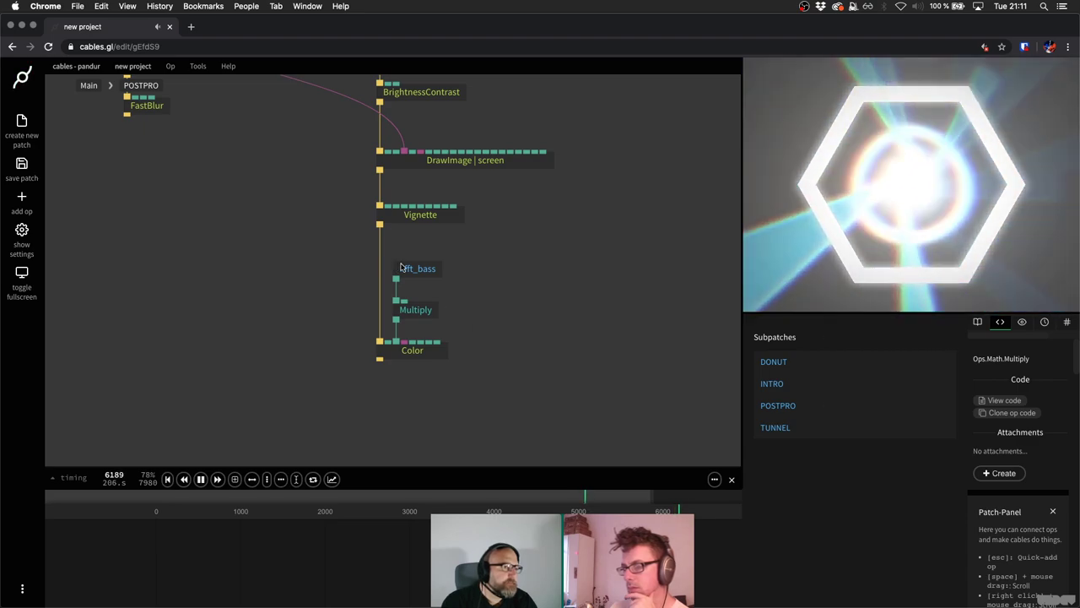
# Check the Multiply op's values and save the patch.
pyautogui.click(413, 310)
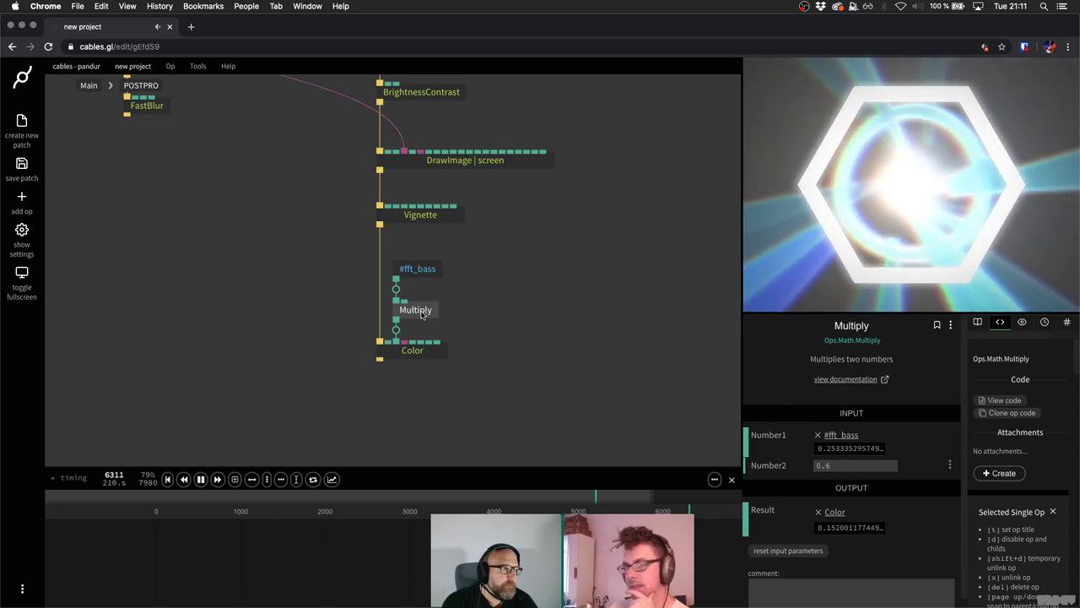
pyautogui.click(424, 279)
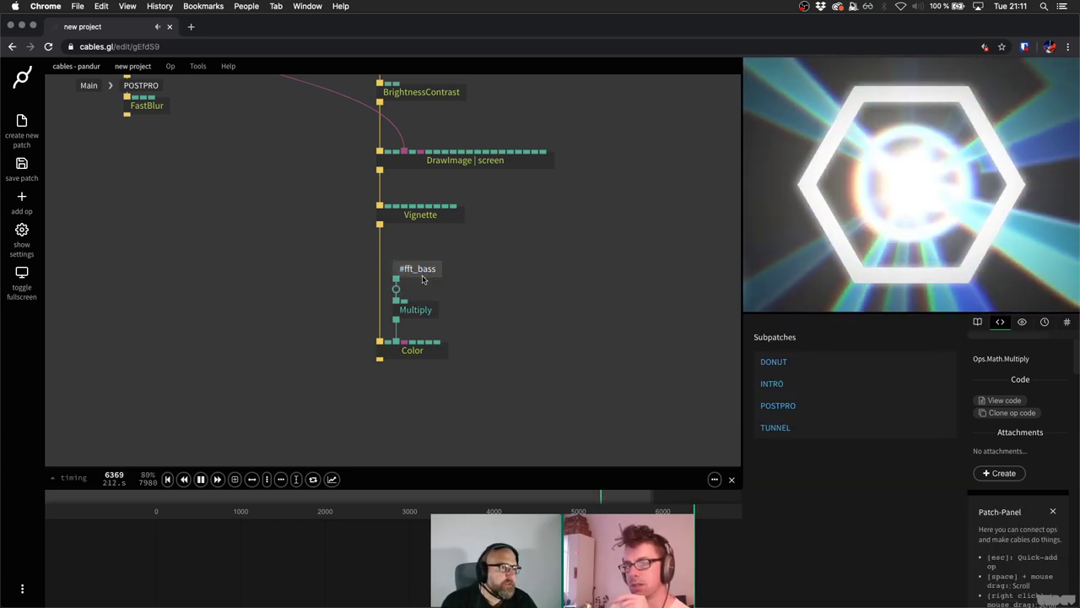
pyautogui.click(422, 279)
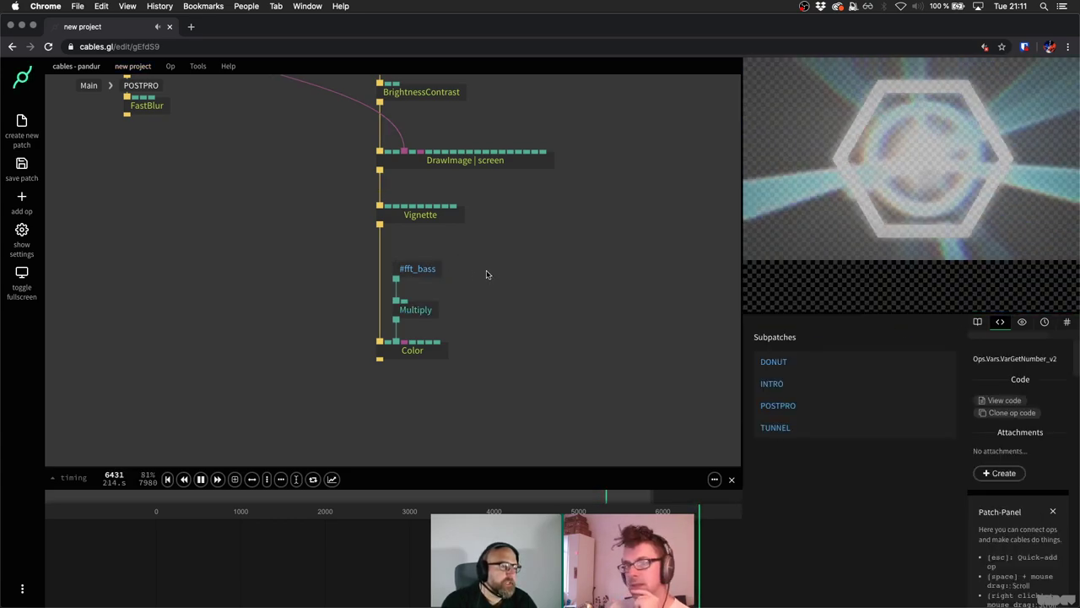
pyautogui.press('super+s')
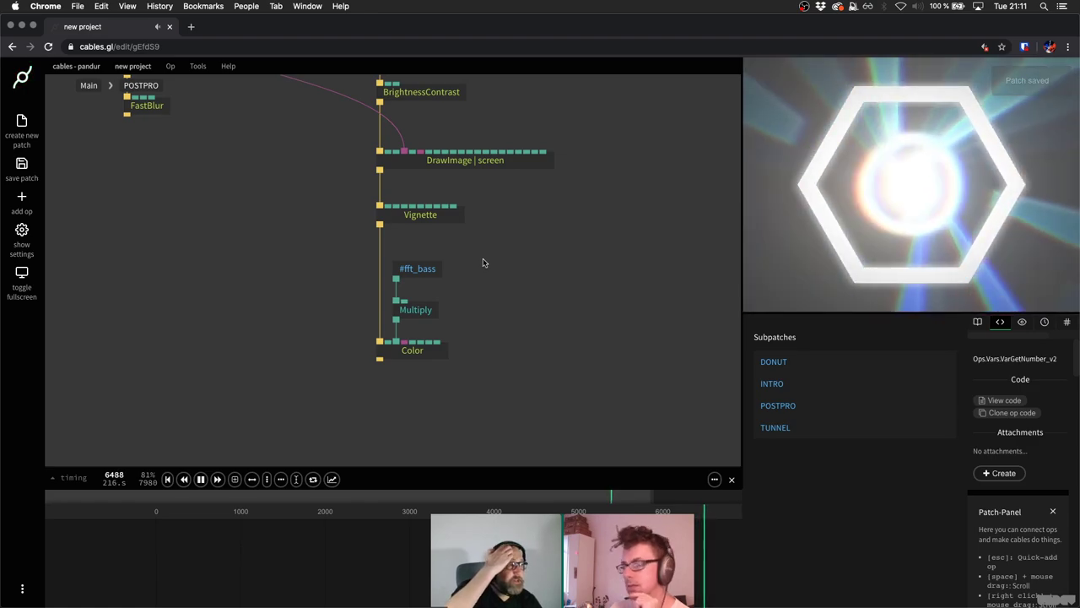
# Change Multiply's Number2 to 0.7 and return to the main patch.
pyautogui.scroll(-4, 483, 262)
pyautogui.scroll(2, 483, 263)
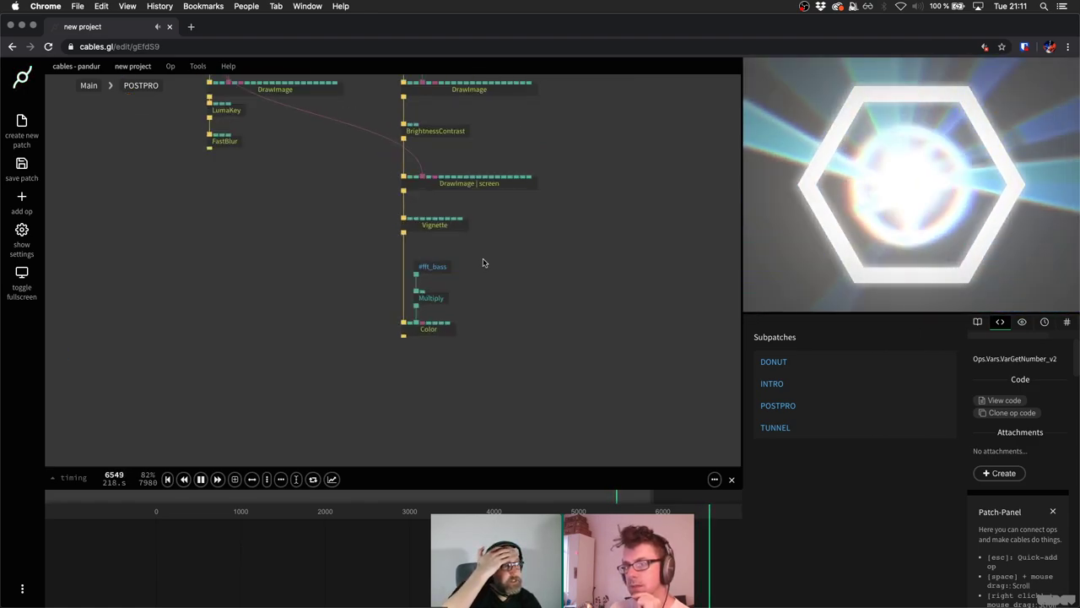
pyautogui.scroll(1, 483, 262)
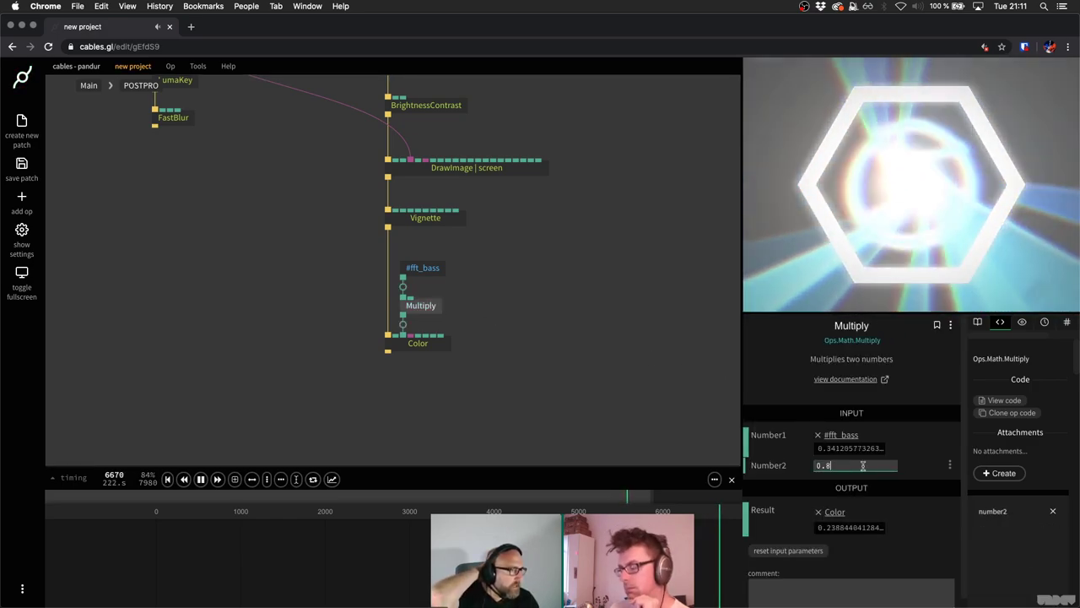
pyautogui.moveTo(550, 330); pyautogui.dragTo(541, 287)
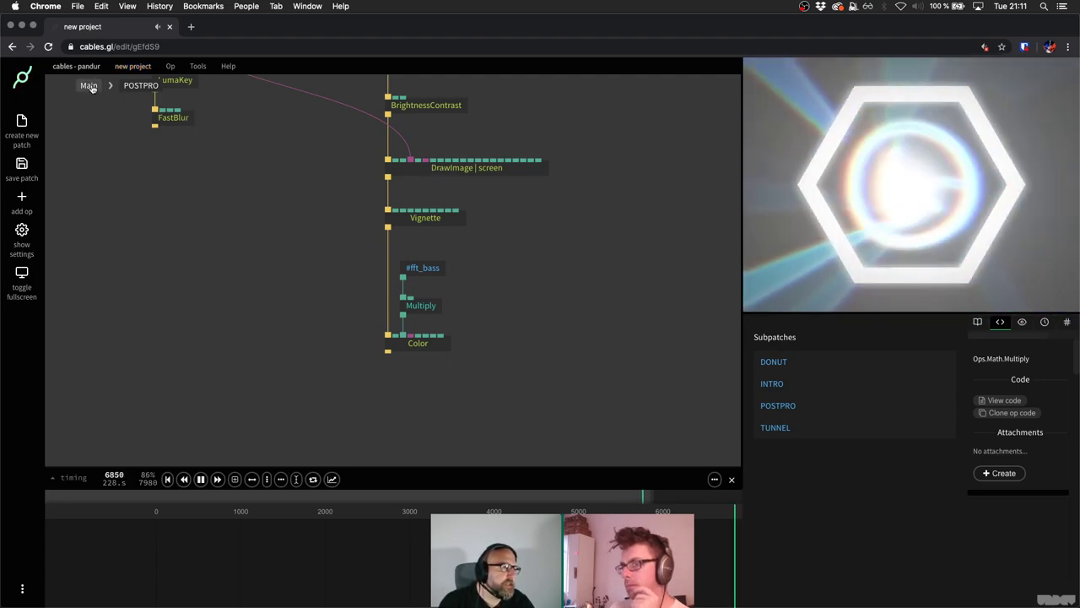
pyautogui.click(419, 306)
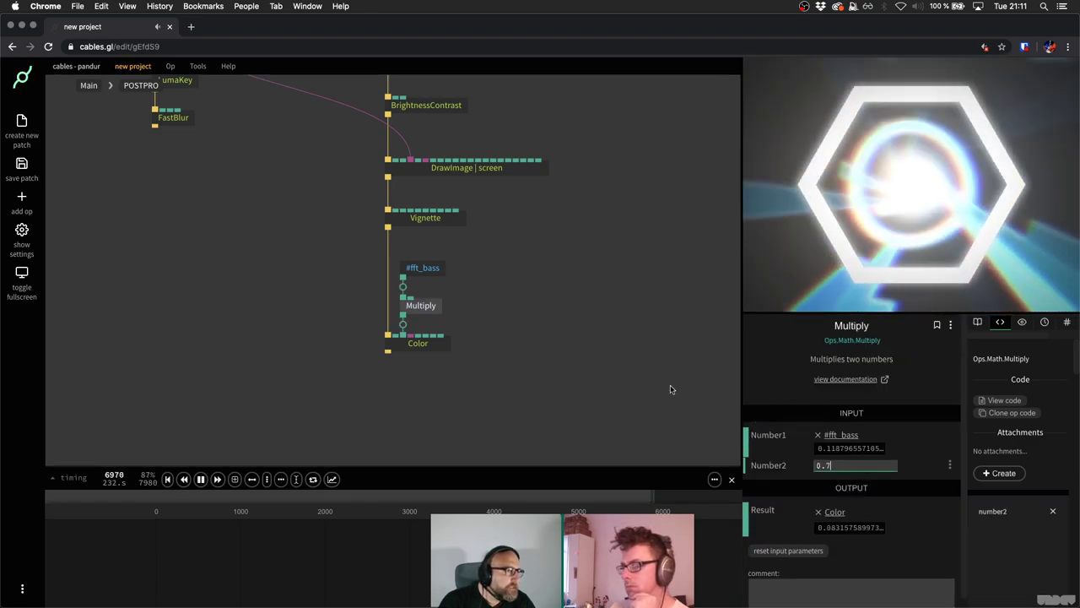
pyautogui.click(595, 321)
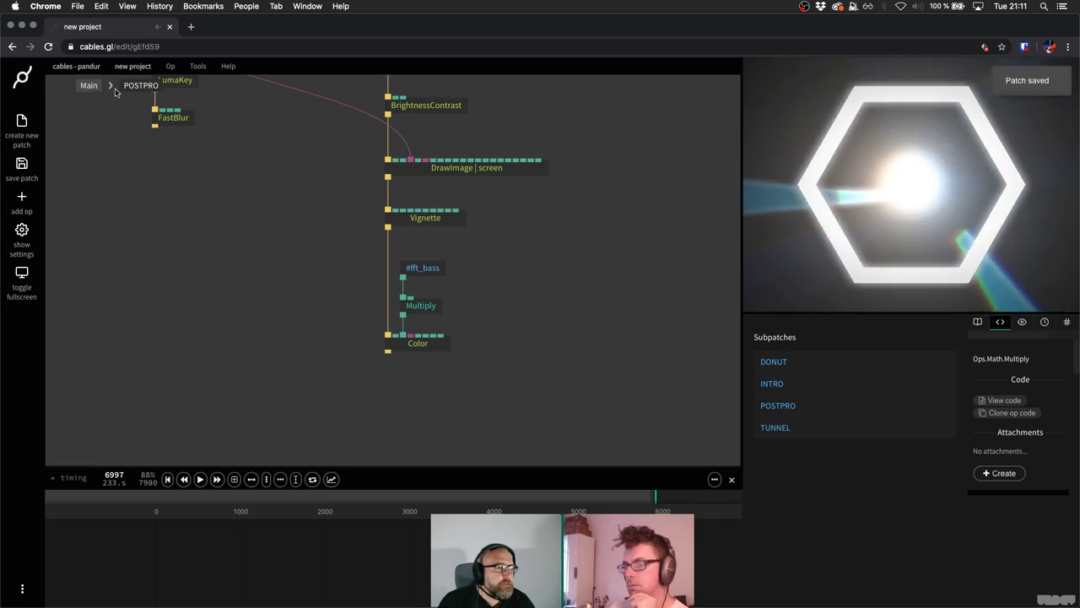
pyautogui.click(88, 85)
# Pan and zoom the main patch to inspect the AudioAnalyzer and FFTAreaAverage chain.
pyautogui.scroll(5, 393, 270)
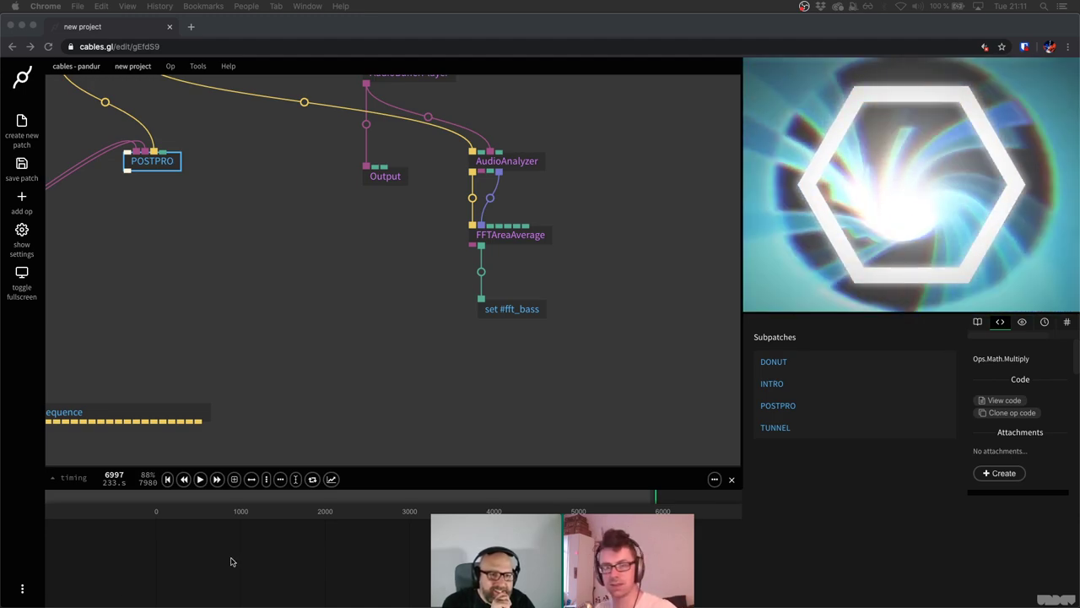
pyautogui.scroll(-5, 293, 289)
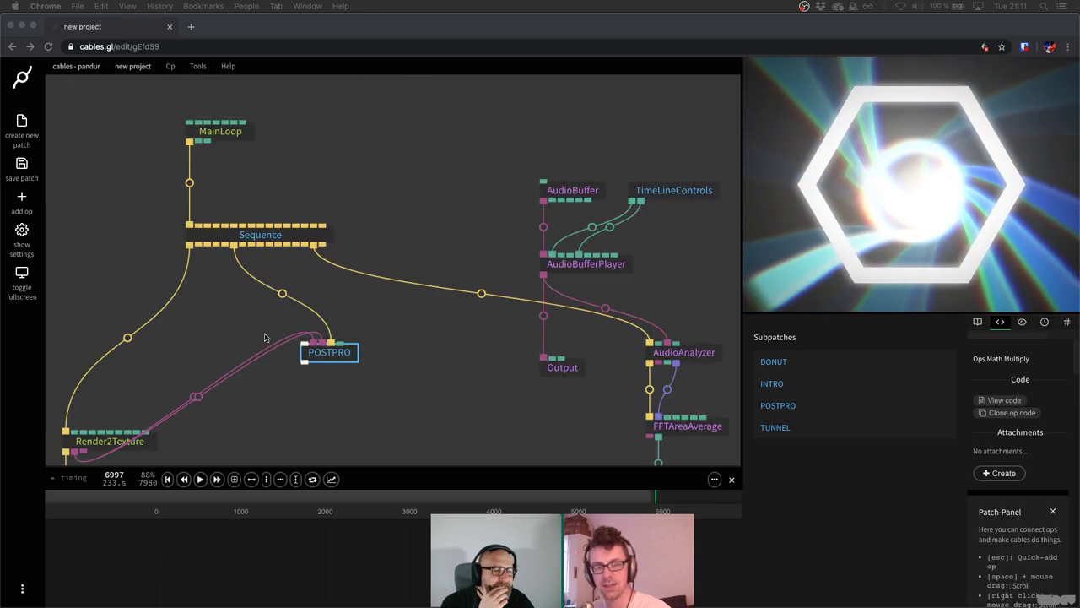
pyautogui.moveTo(329, 292); pyautogui.dragTo(267, 199)
pyautogui.hscroll(4, 473, 221)
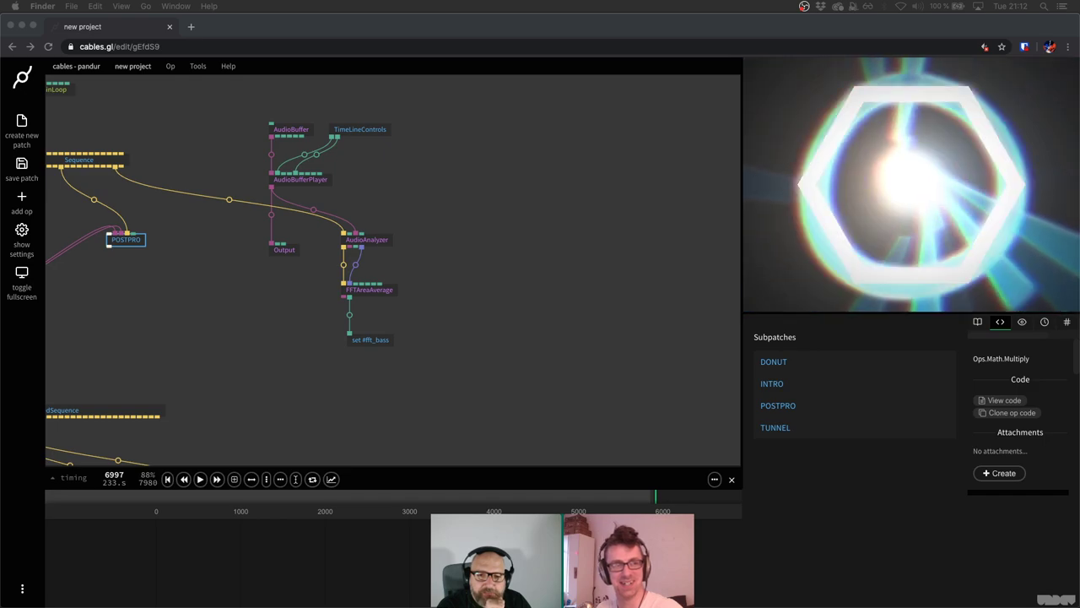
pyautogui.hscroll(-10, 439, 296)
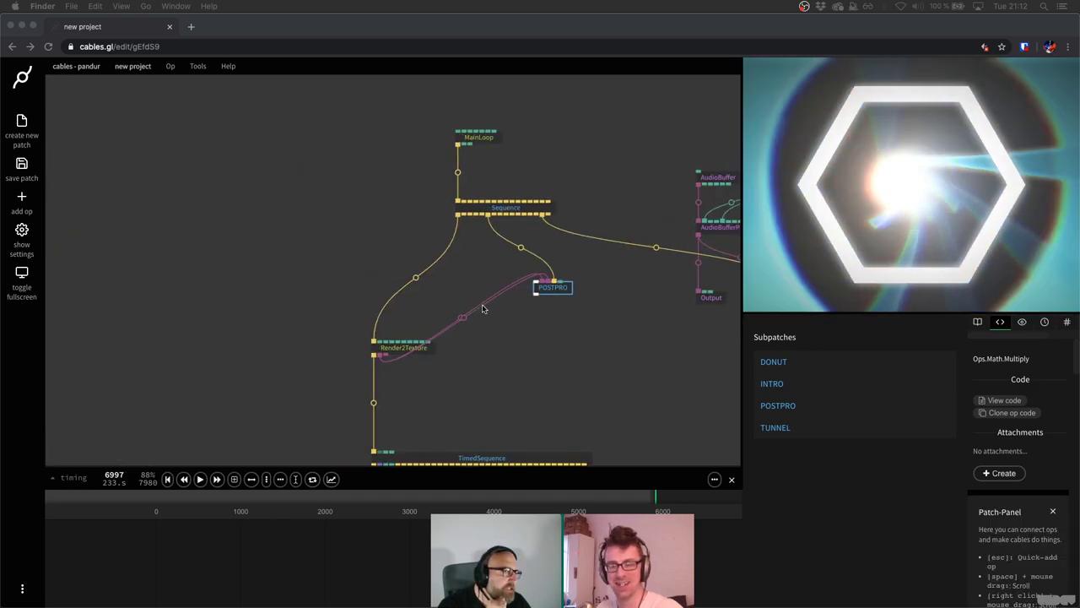
pyautogui.click(571, 366)
pyautogui.hscroll(5, 472, 328)
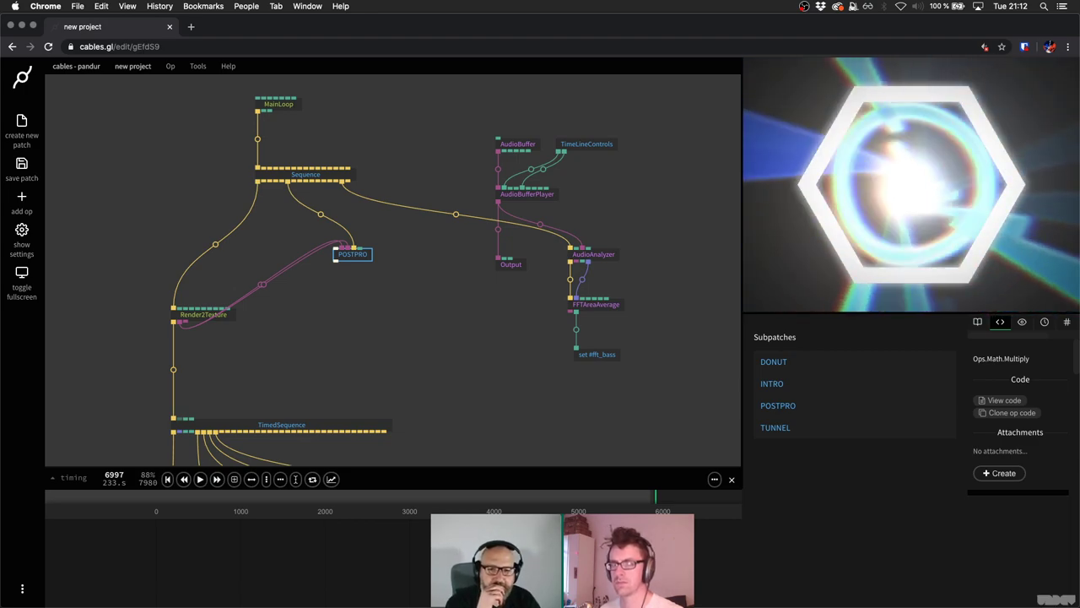
# Open dev.cables.gl in a new tab, then close that tab again.
pyautogui.click(192, 27)
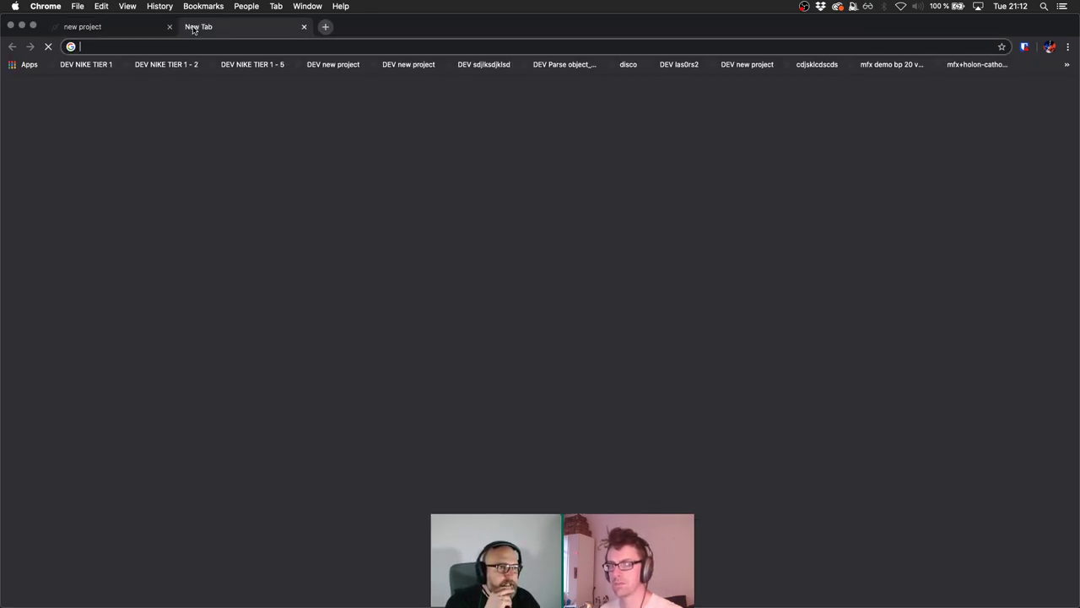
pyautogui.write('dev.cables.gl')
pyautogui.press('Return')
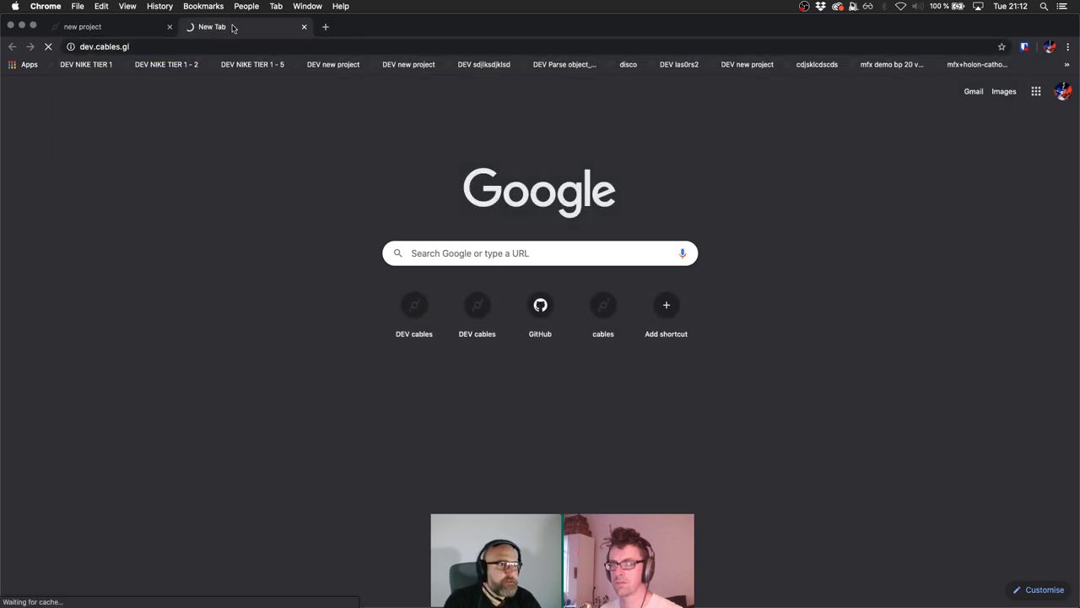
pyautogui.press('super+w')
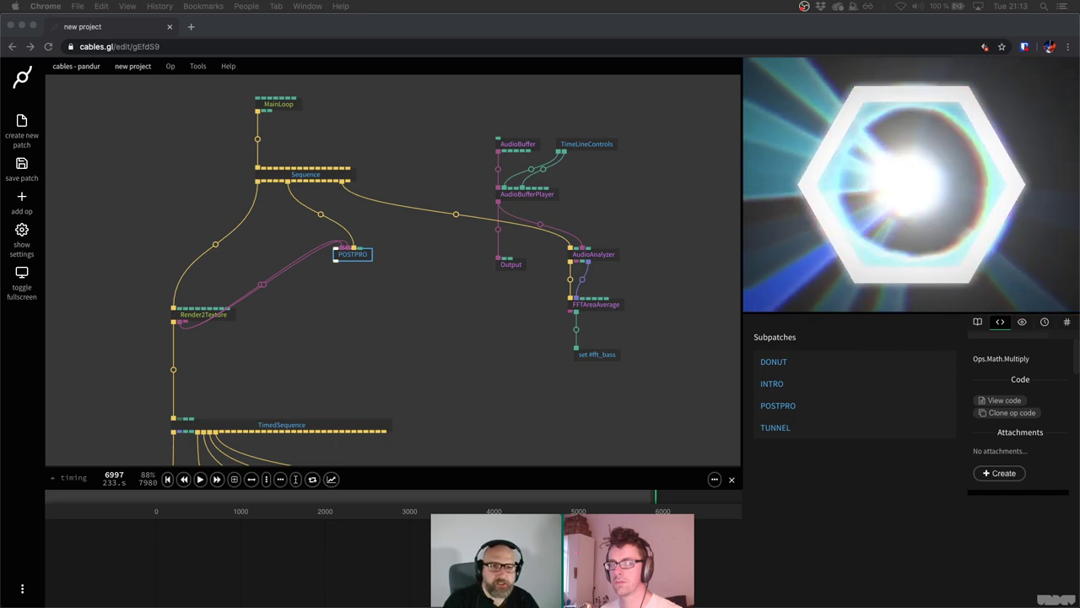
# Reload midi22 from cables.gl without the 'dev.' prefix, then bring the new project window forward.
pyautogui.press('super+grave')
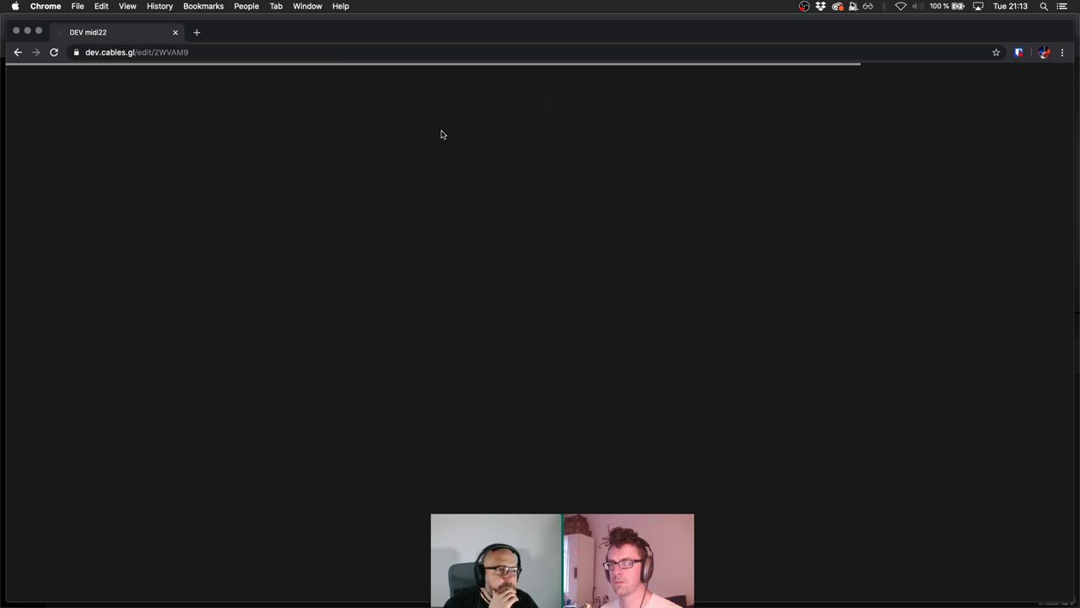
pyautogui.doubleClick(89, 53)
pyautogui.press('Delete')
pyautogui.press('Delete')
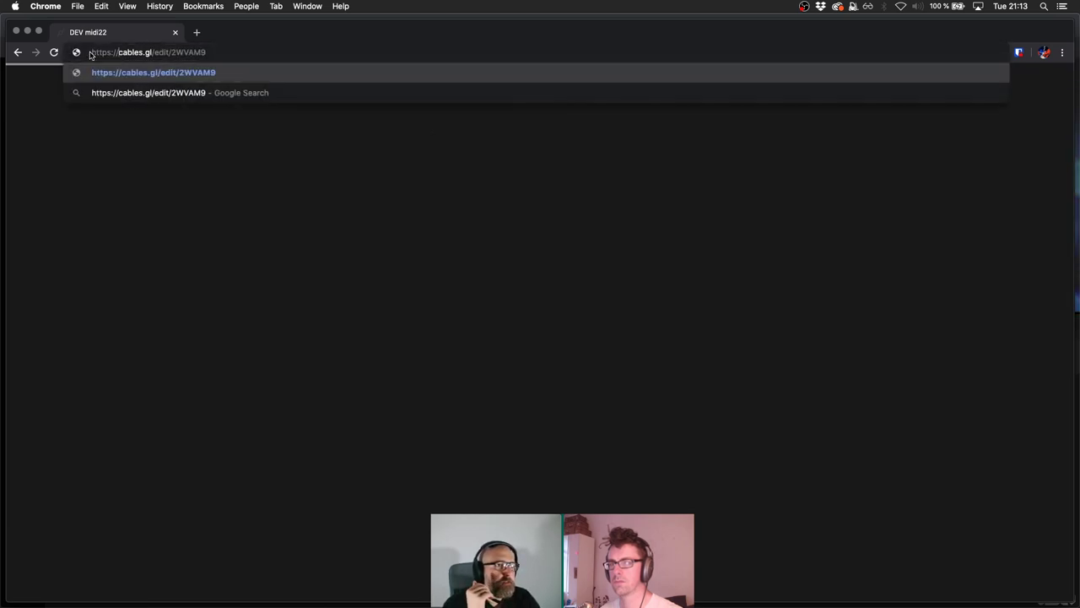
pyautogui.press('Return')
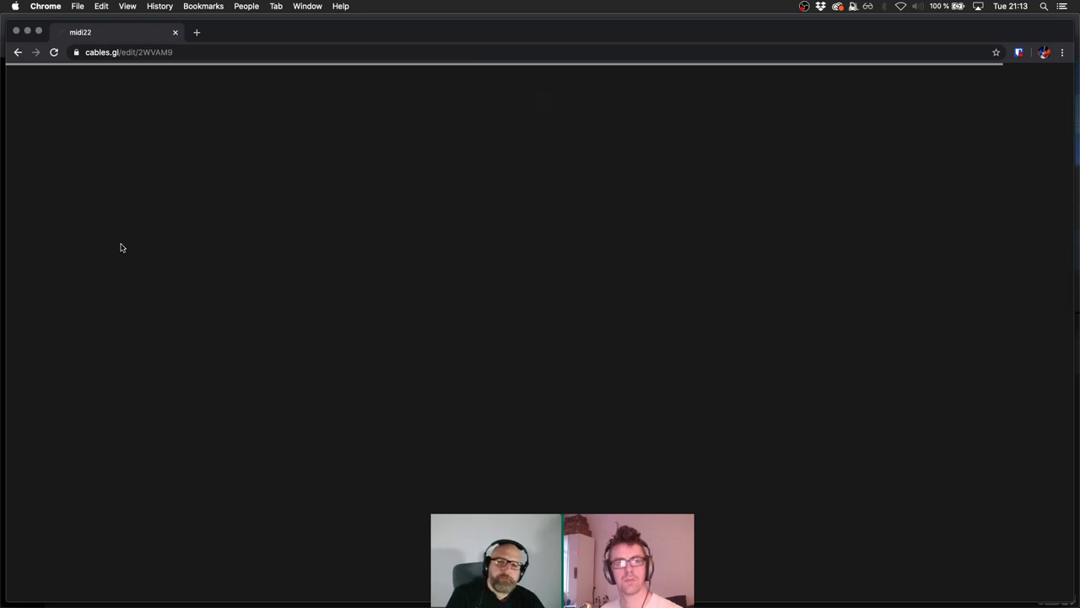
pyautogui.moveTo(228, 31); pyautogui.dragTo(227, 52)
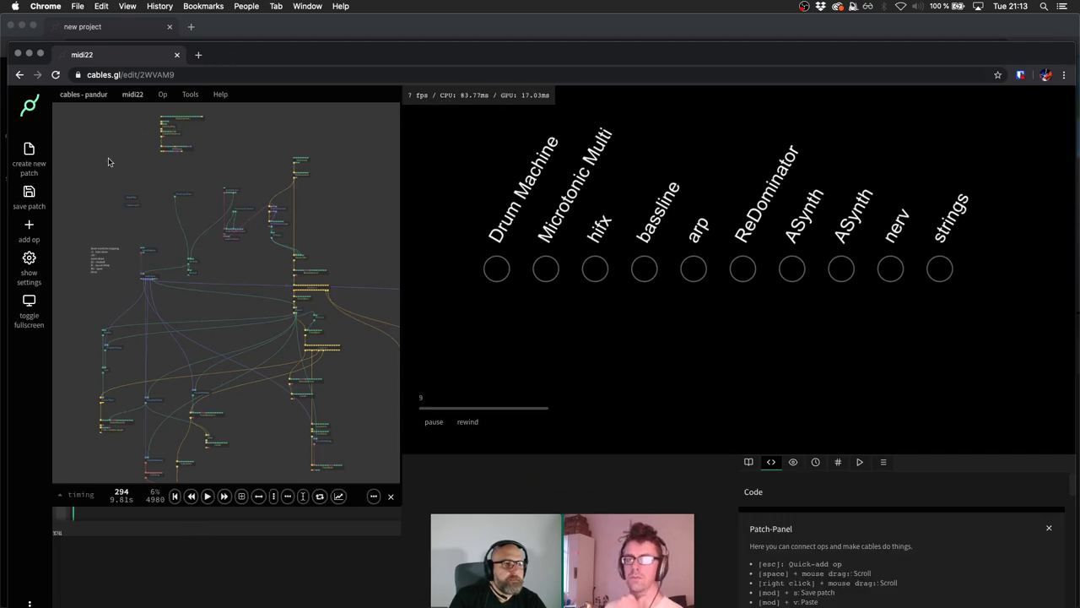
pyautogui.click(157, 34)
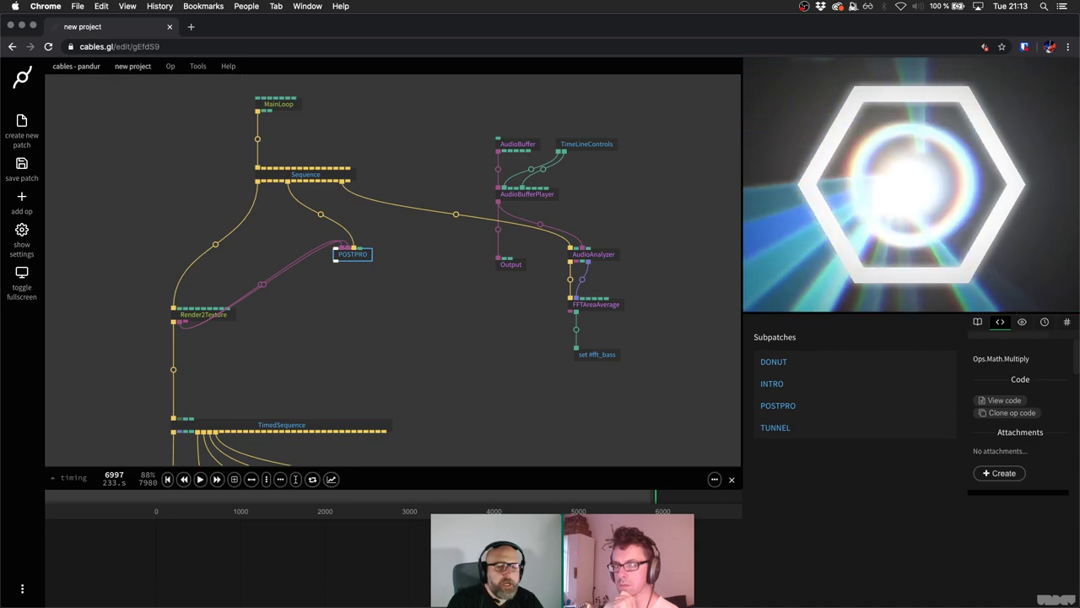
# Bring the DEMO folder on screen in Finder and upload midi-8.mid to the patch files.
pyautogui.press('super+Tab')
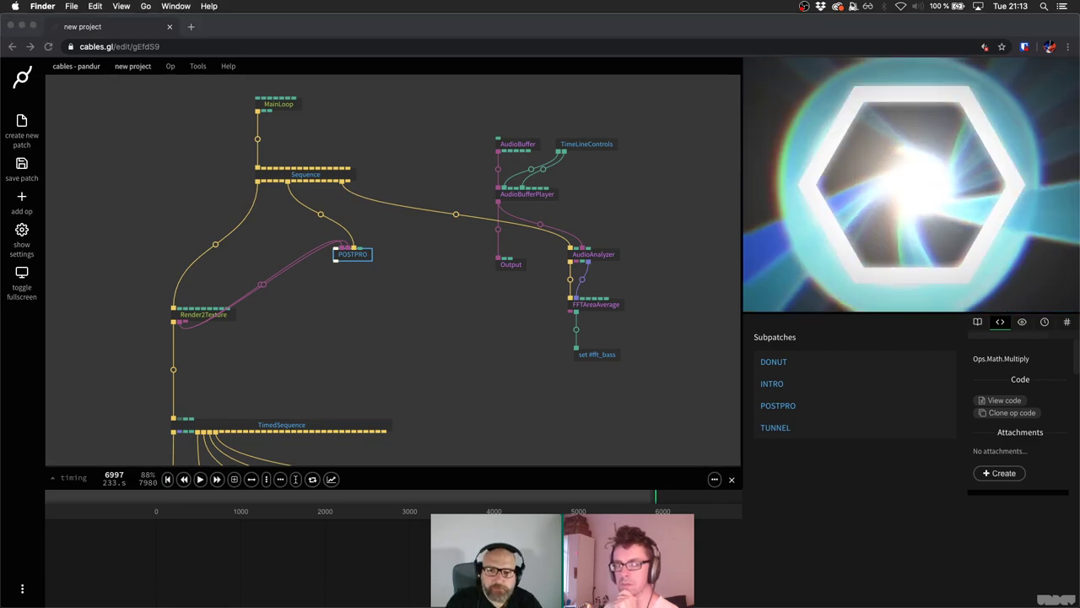
pyautogui.click(11, 324)
pyautogui.moveTo(12, 324); pyautogui.dragTo(138, 288)
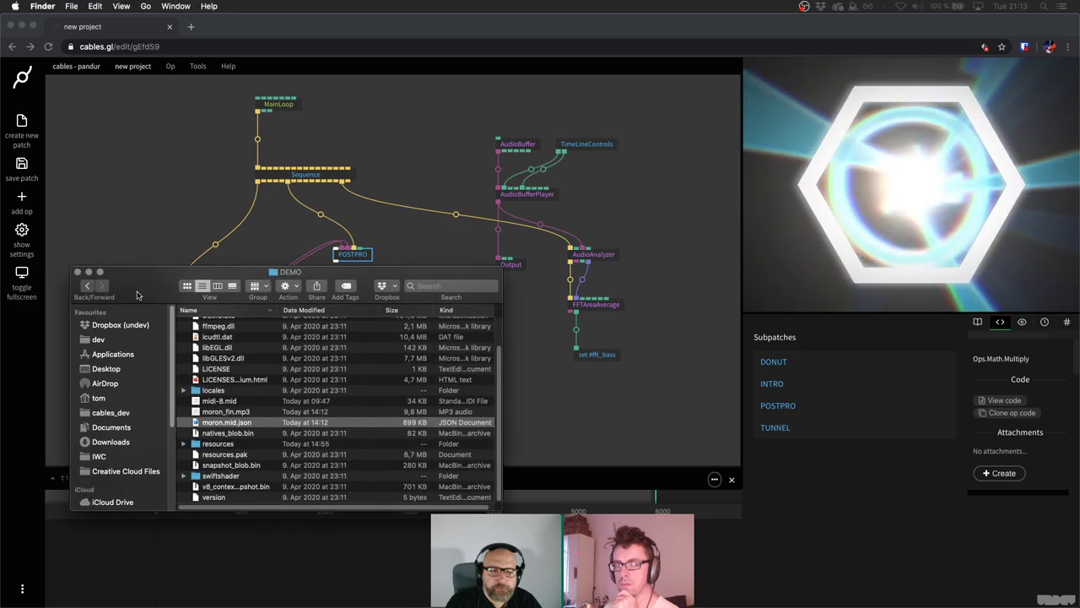
pyautogui.click(221, 401)
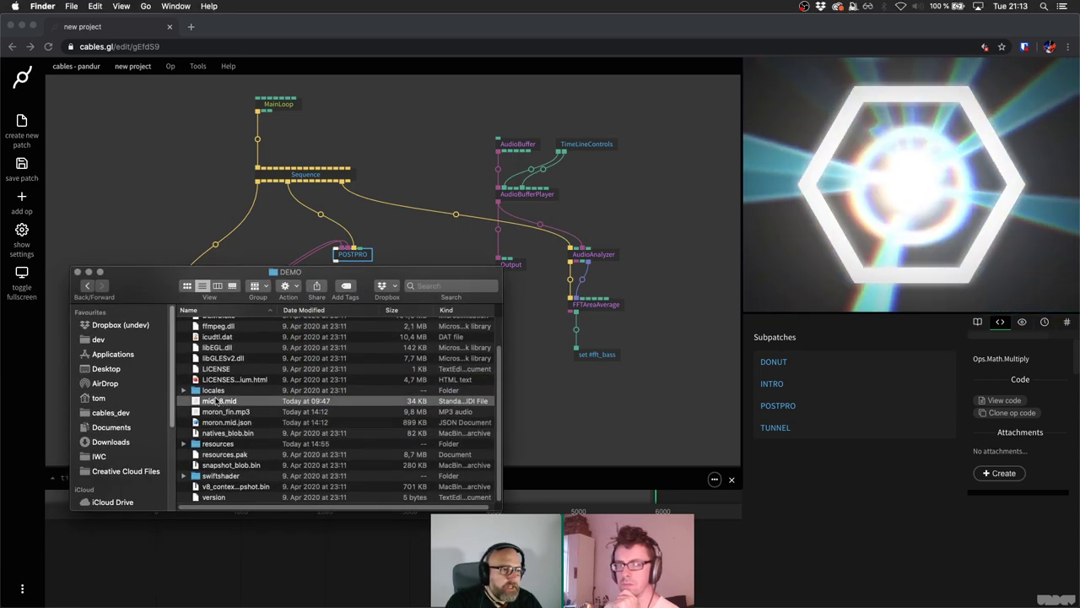
pyautogui.moveTo(218, 402); pyautogui.dragTo(392, 189)
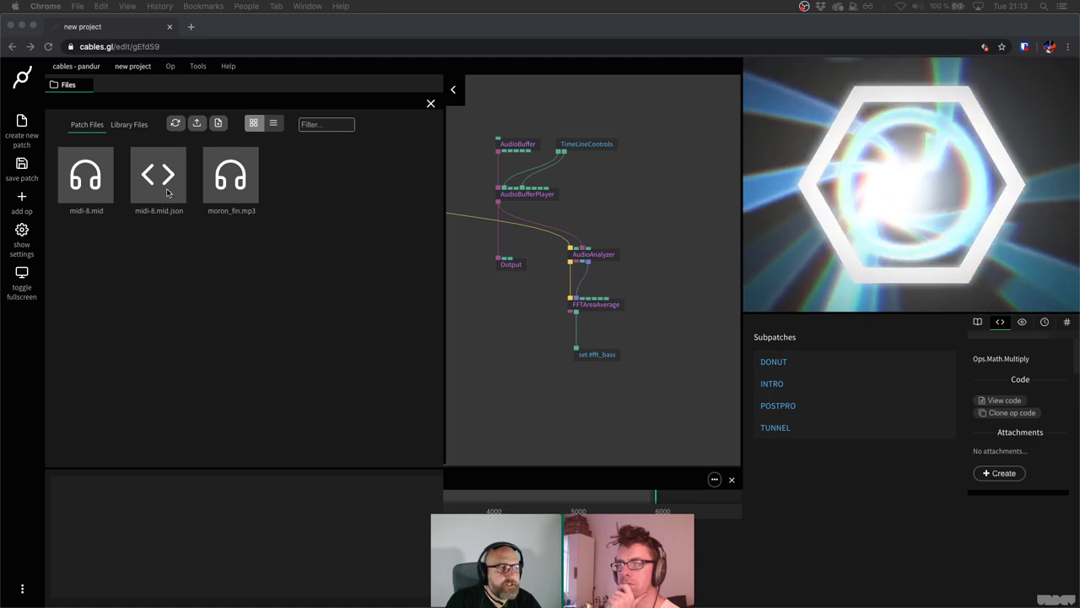
# Upload moron.mid.json to the patch files and move the new project window aside.
pyautogui.press('super+Tab')
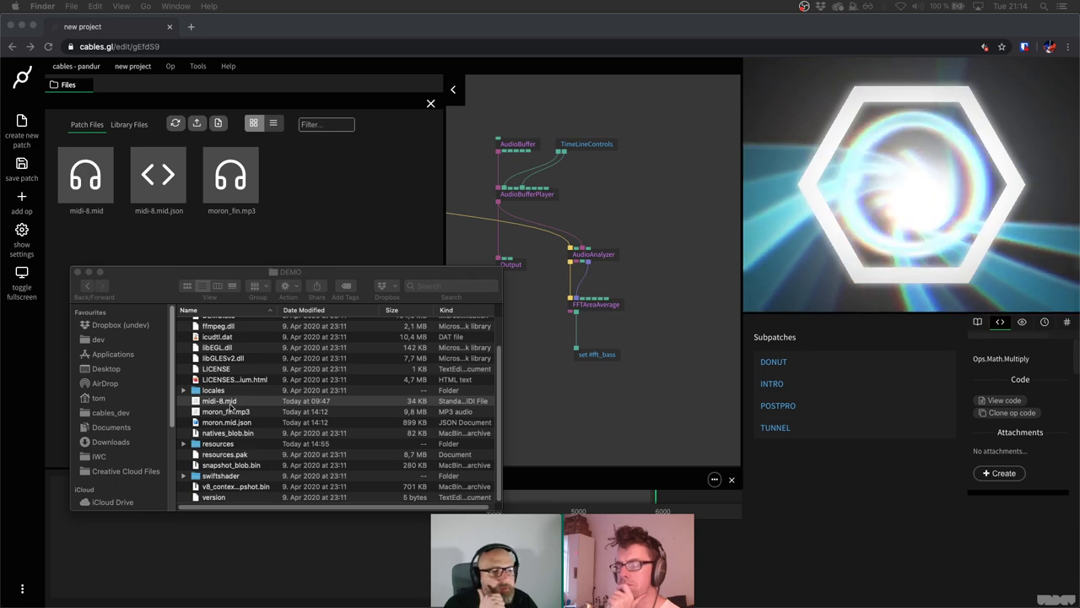
pyautogui.moveTo(240, 427); pyautogui.dragTo(502, 164)
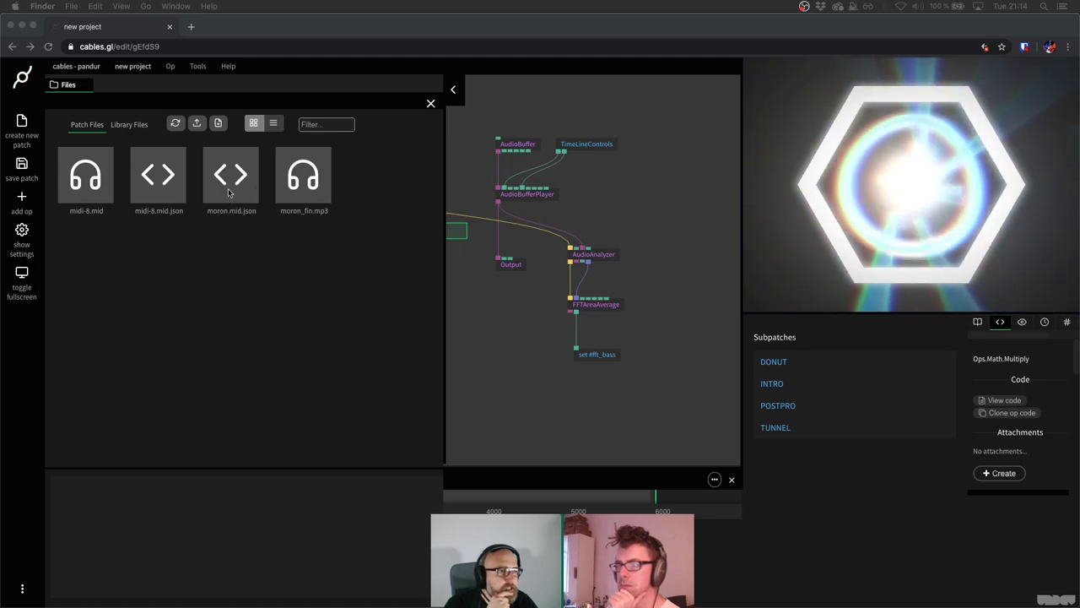
pyautogui.moveTo(226, 28); pyautogui.dragTo(283, 182)
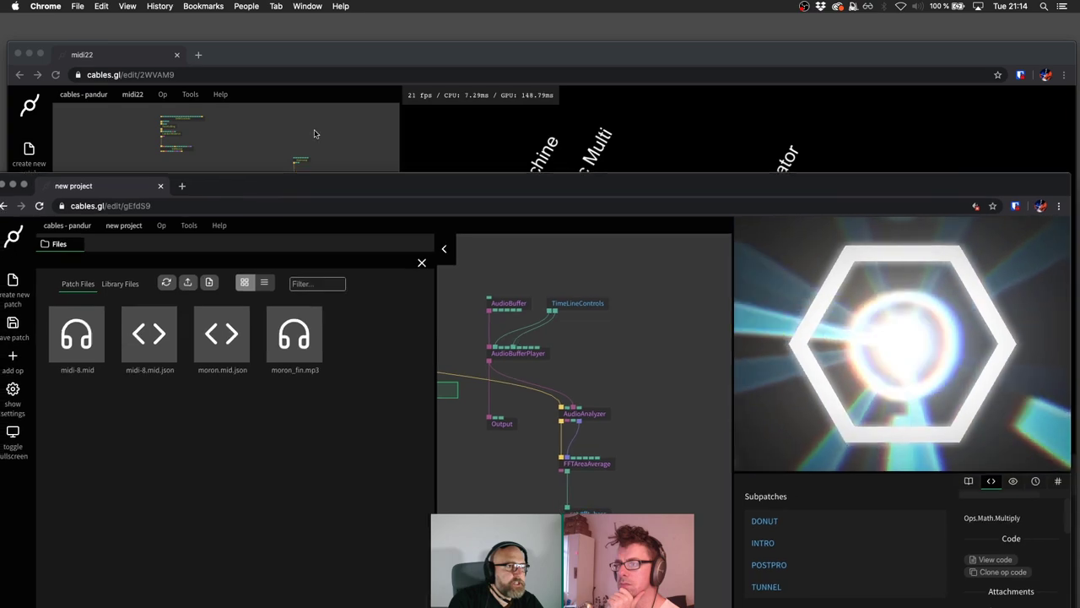
# Bring midi22 full-screen, enlarge its canvas, and play then pause the timeline.
pyautogui.doubleClick(355, 54)
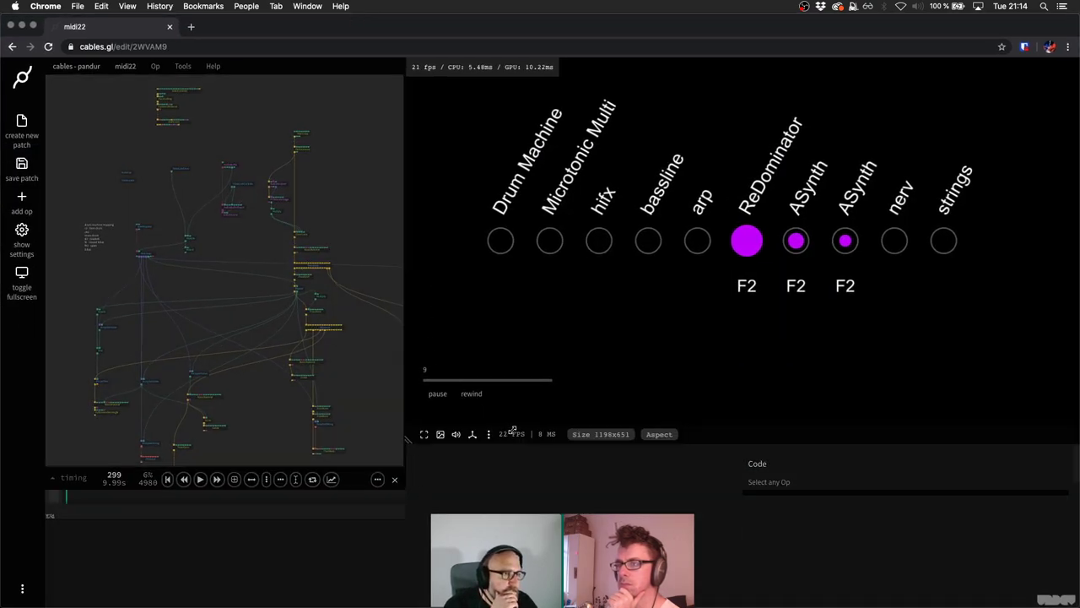
pyautogui.moveTo(511, 431); pyautogui.dragTo(511, 428)
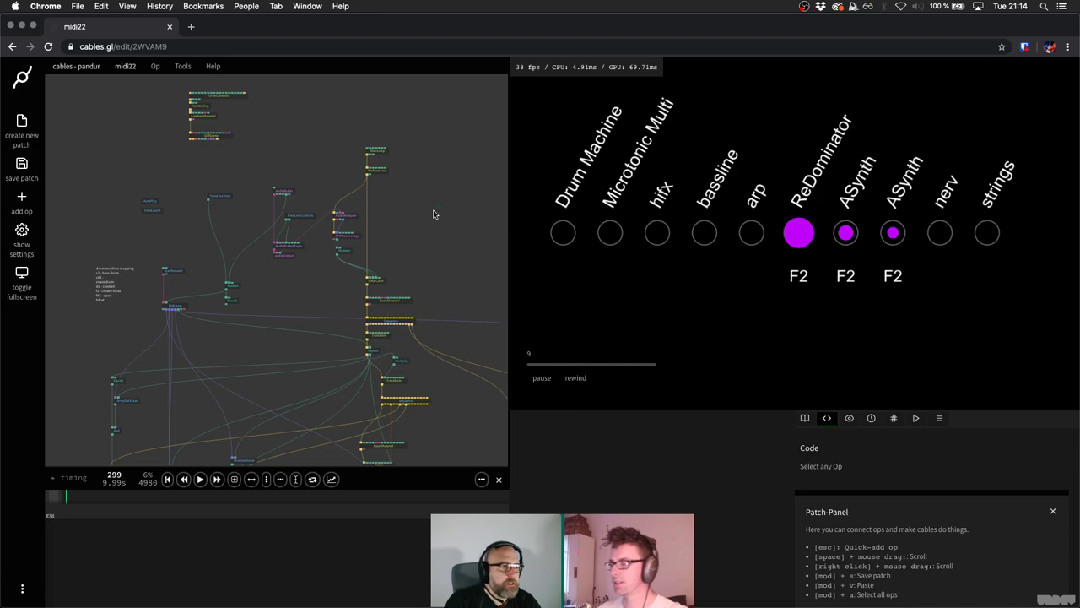
pyautogui.press('space')
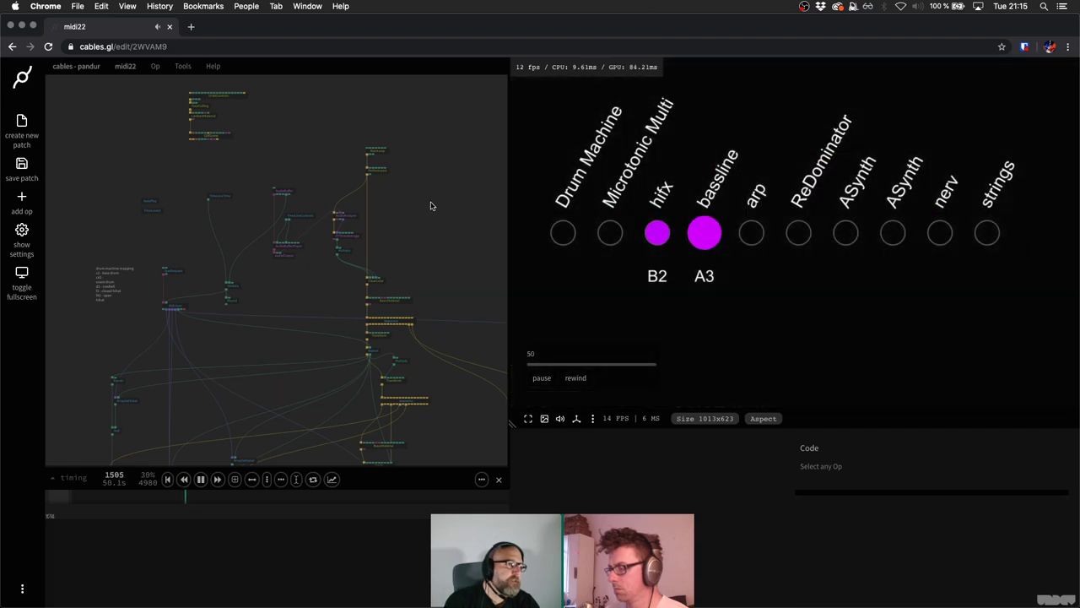
pyautogui.press('space')
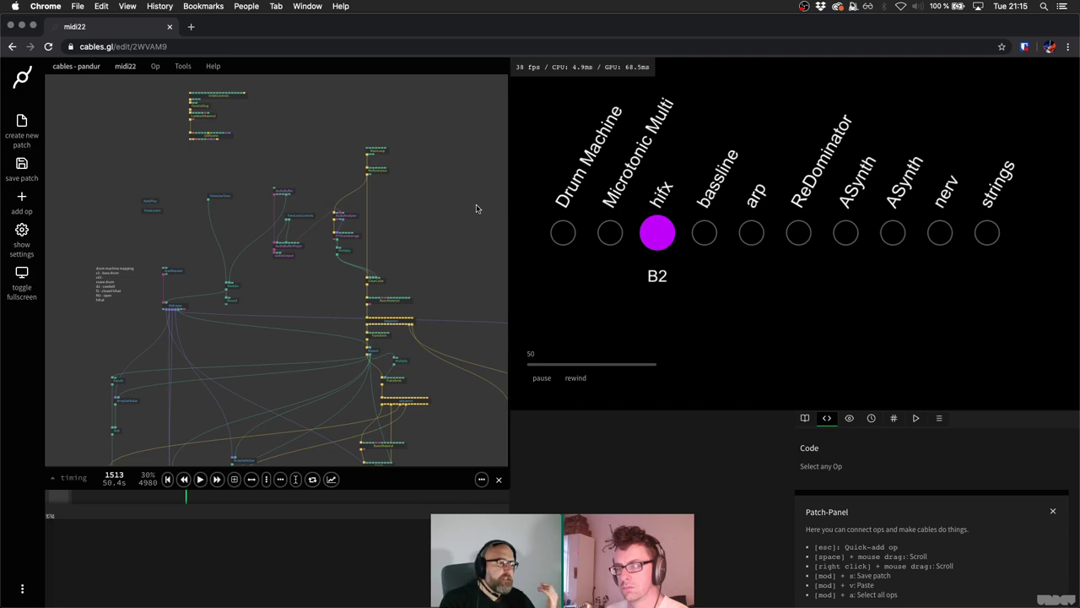
# Zoom in on midi22's MidiJson ops, then close the midi22 patch.
pyautogui.scroll(3, 245, 254)
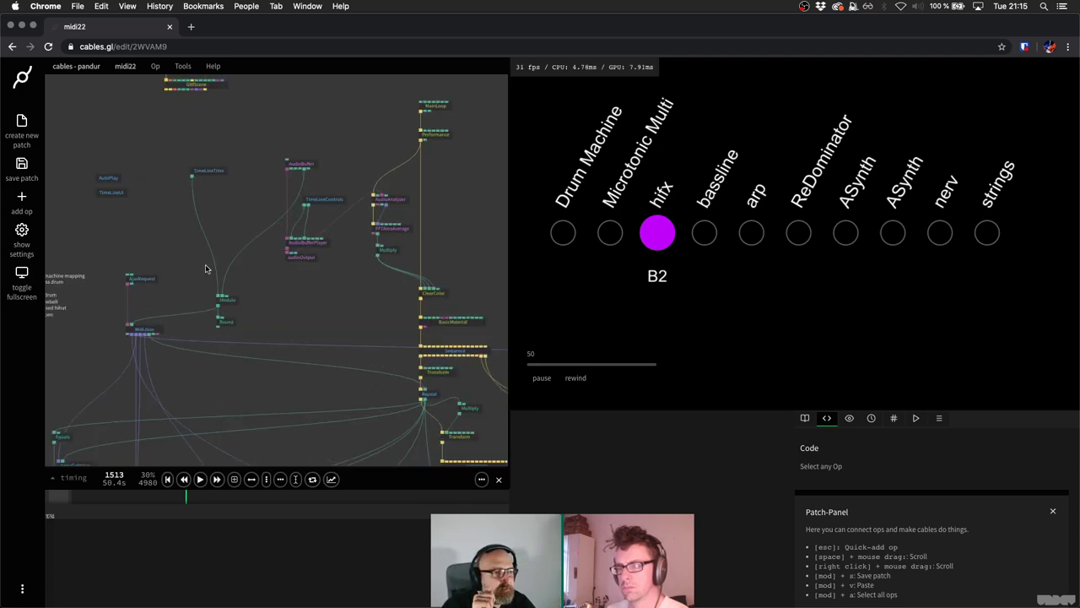
pyautogui.scroll(-3, 207, 265)
pyautogui.scroll(2, 183, 253)
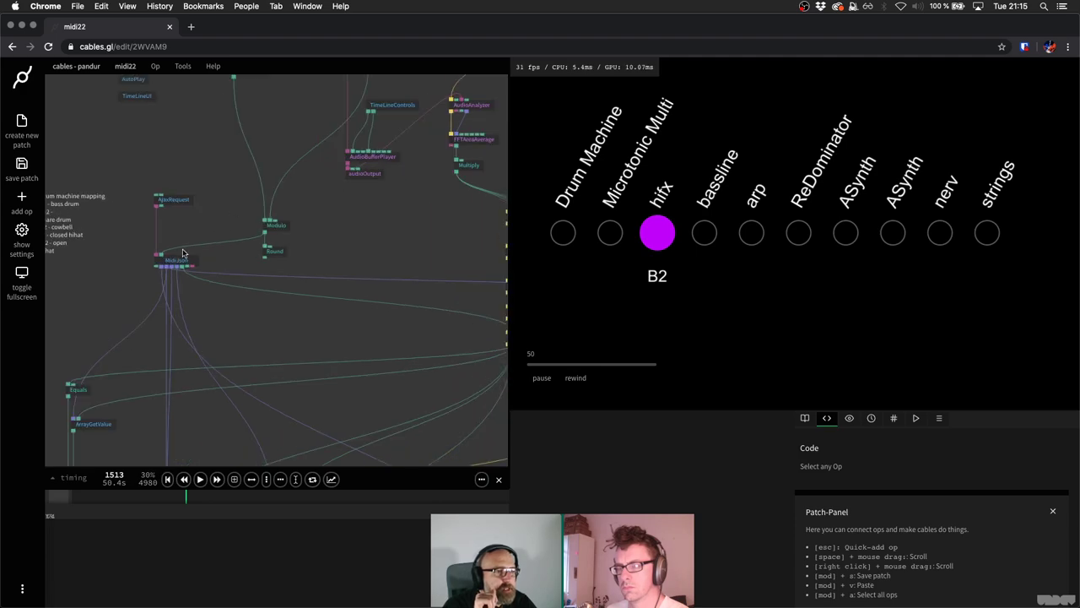
pyautogui.scroll(1, 183, 253)
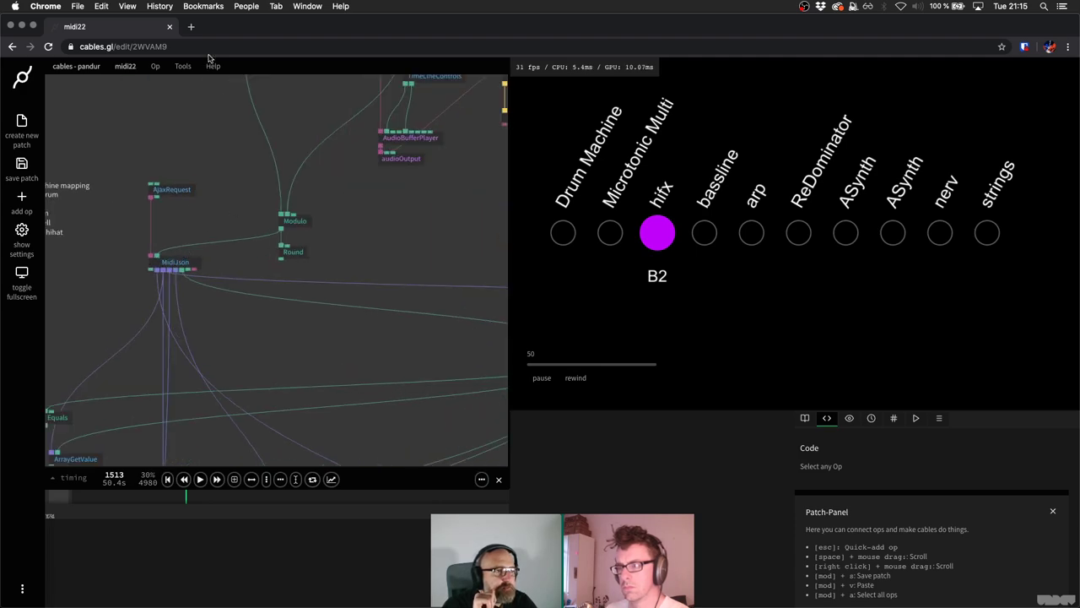
pyautogui.click(170, 28)
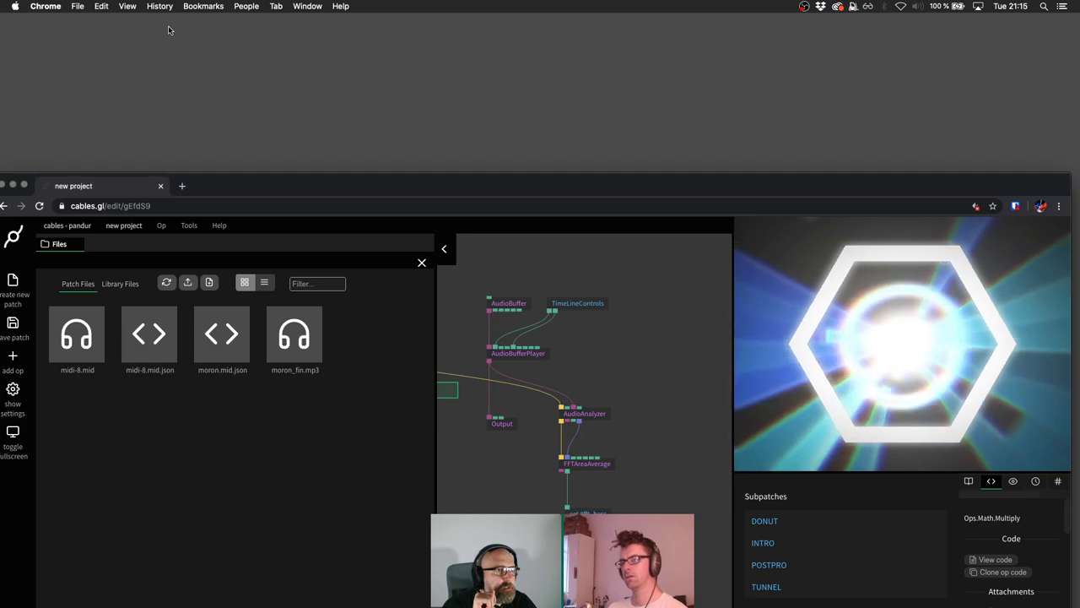
# Maximise the new project window and narrow the Files panel to widen the patch.
pyautogui.moveTo(410, 190); pyautogui.dragTo(410, 128)
pyautogui.doubleClick(410, 127)
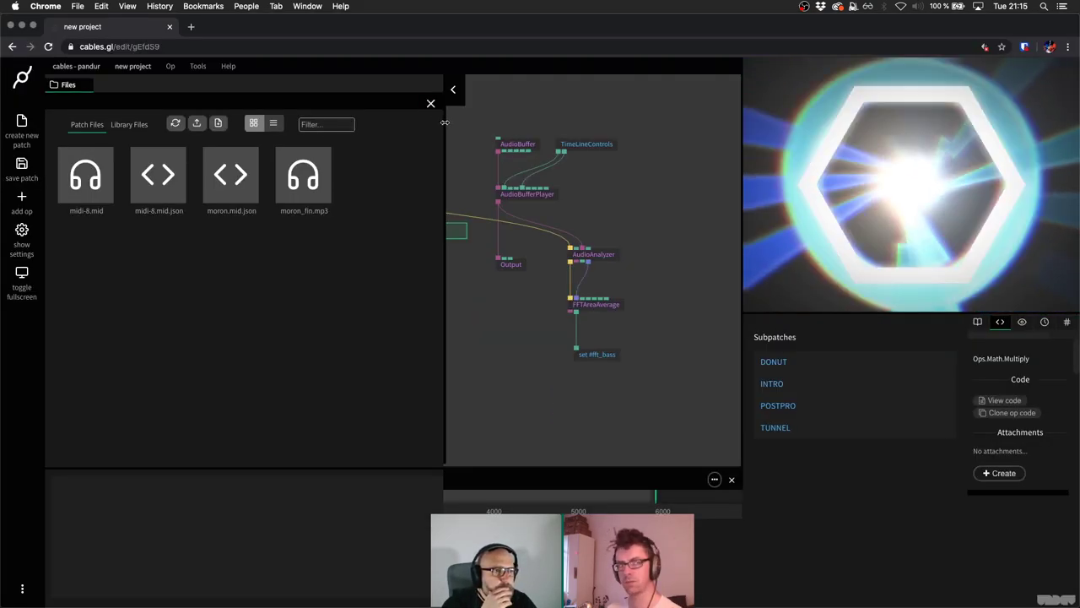
pyautogui.moveTo(444, 122); pyautogui.dragTo(372, 122)
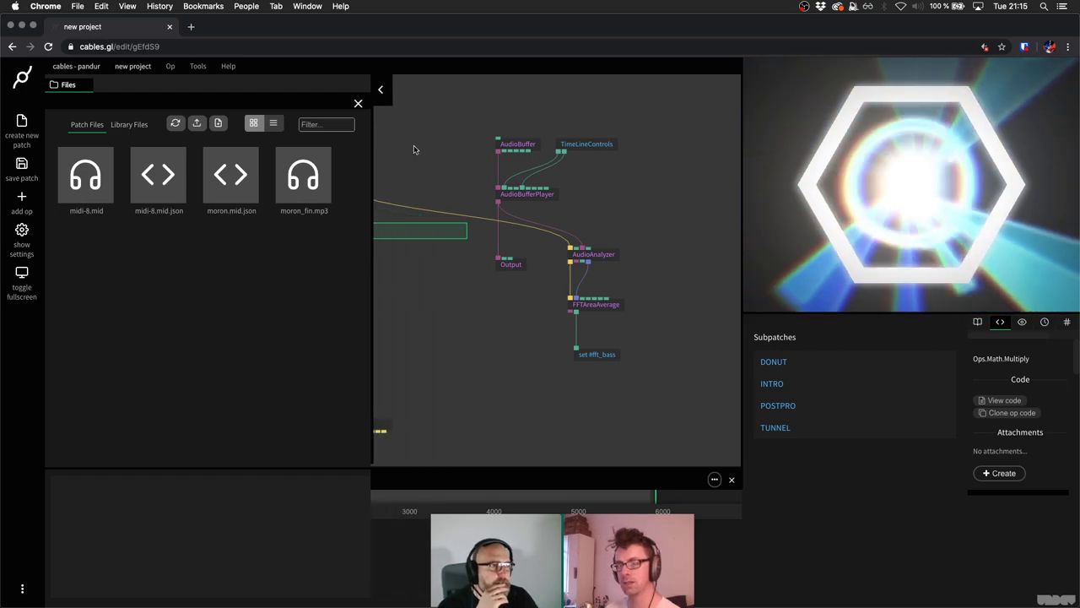
pyautogui.hscroll(-5, 567, 172)
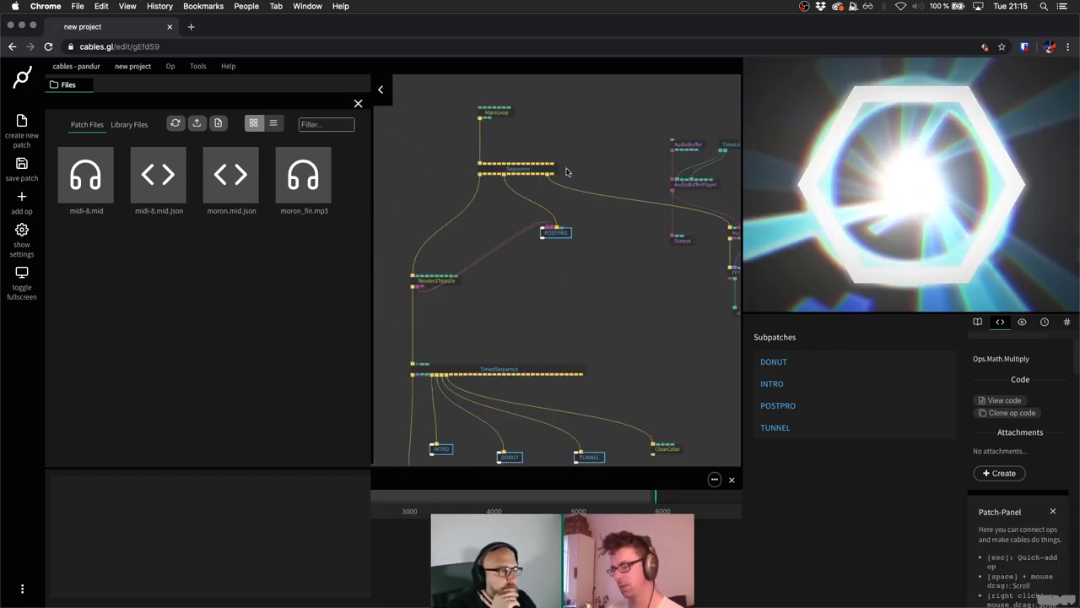
pyautogui.scroll(-2, 567, 172)
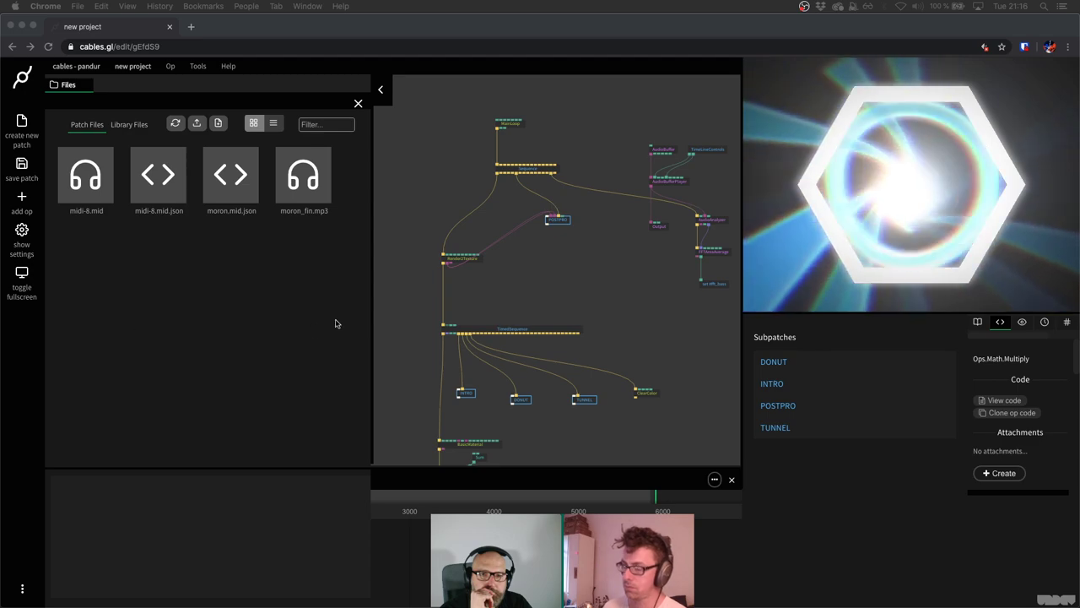
# Close the Files panel and drag a link from the Sequence trigger output to open op search.
pyautogui.click(358, 104)
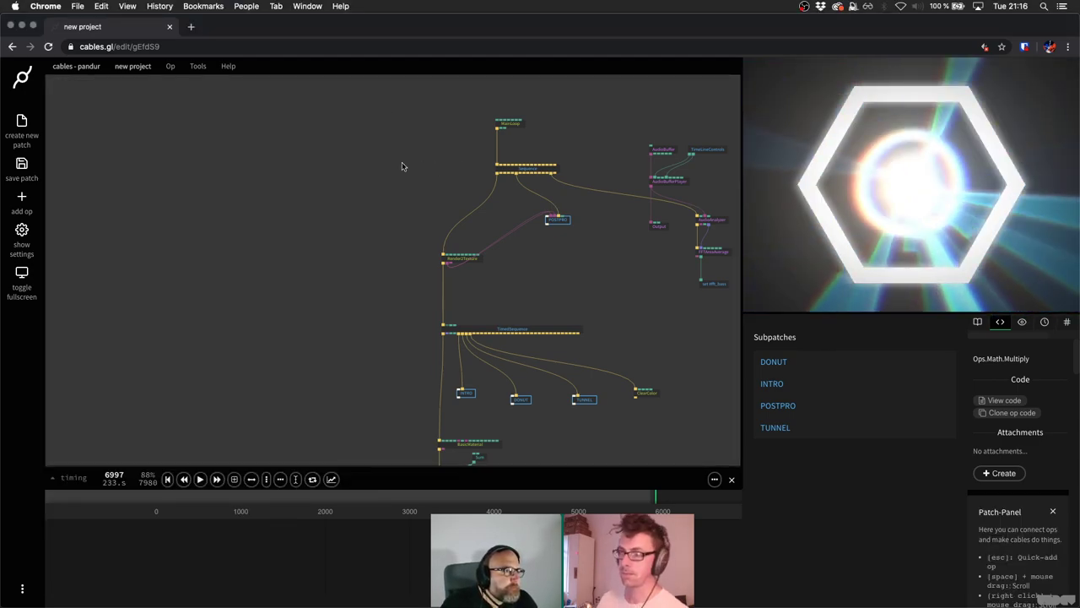
pyautogui.scroll(2, 370, 170)
pyautogui.scroll(2, 370, 170)
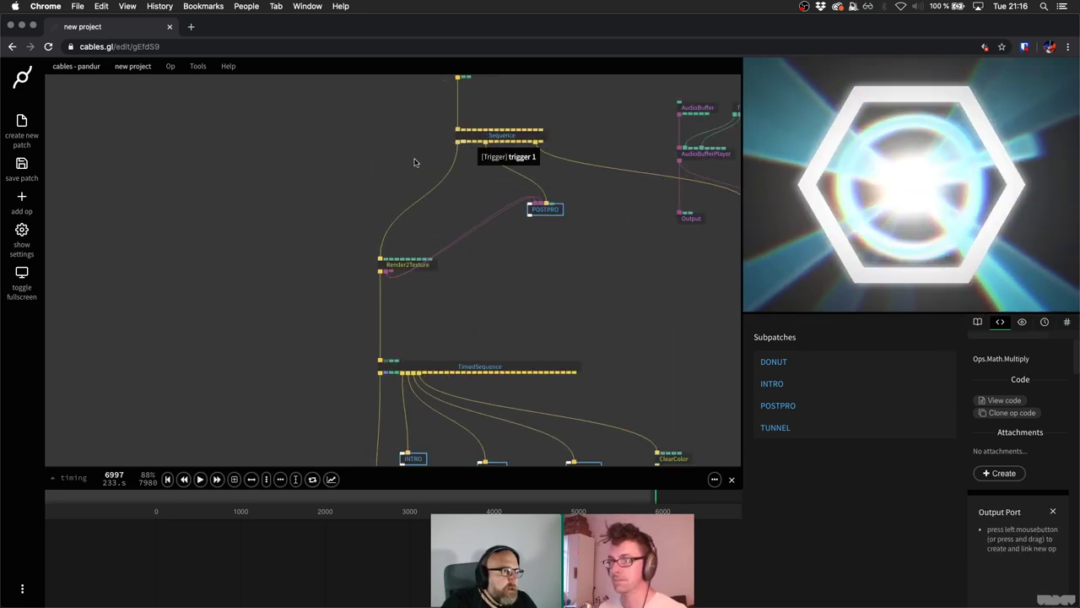
pyautogui.moveTo(413, 162); pyautogui.dragTo(172, 205)
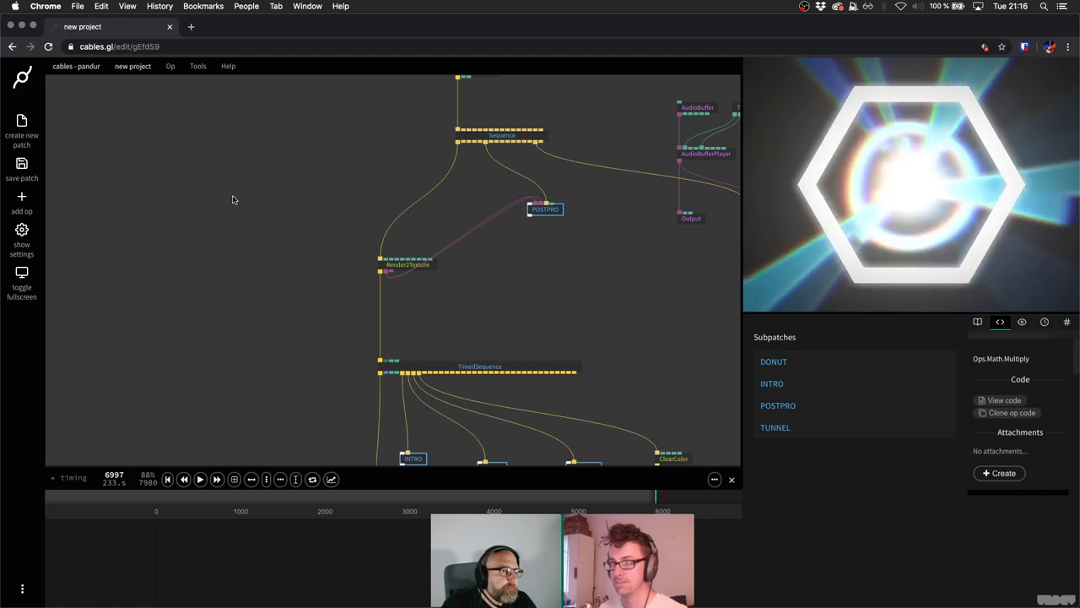
pyautogui.hscroll(3, 248, 203)
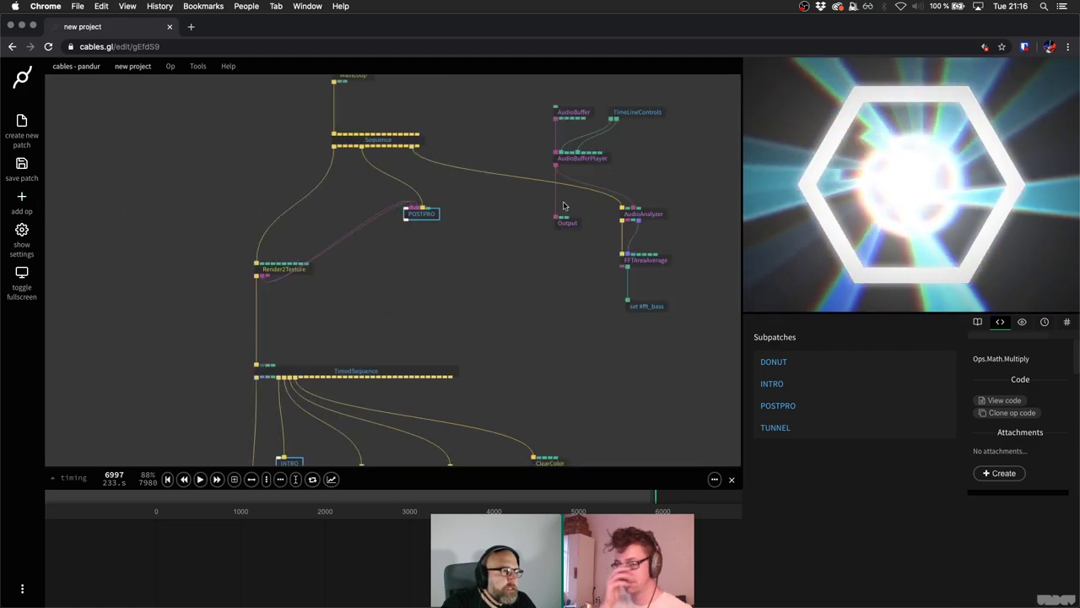
pyautogui.hscroll(5, 342, 233)
# Add a MidiJson op to the patch via quick-add search for 'midijson'.
pyautogui.press('Escape')
pyautogui.write('mul')
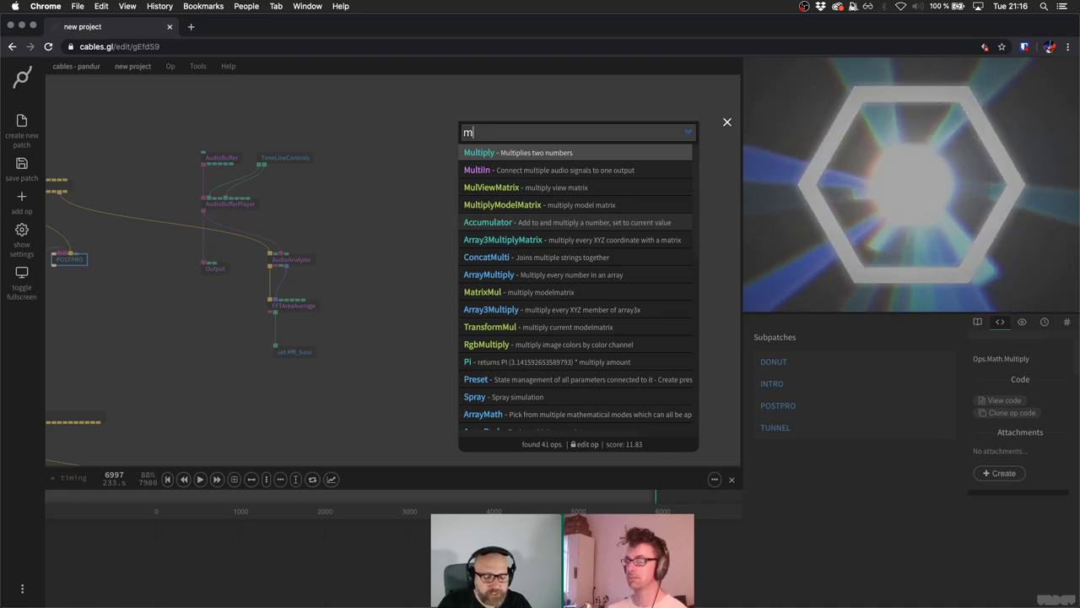
pyautogui.press('BackSpace')
pyautogui.press('BackSpace')
pyautogui.write('idi')
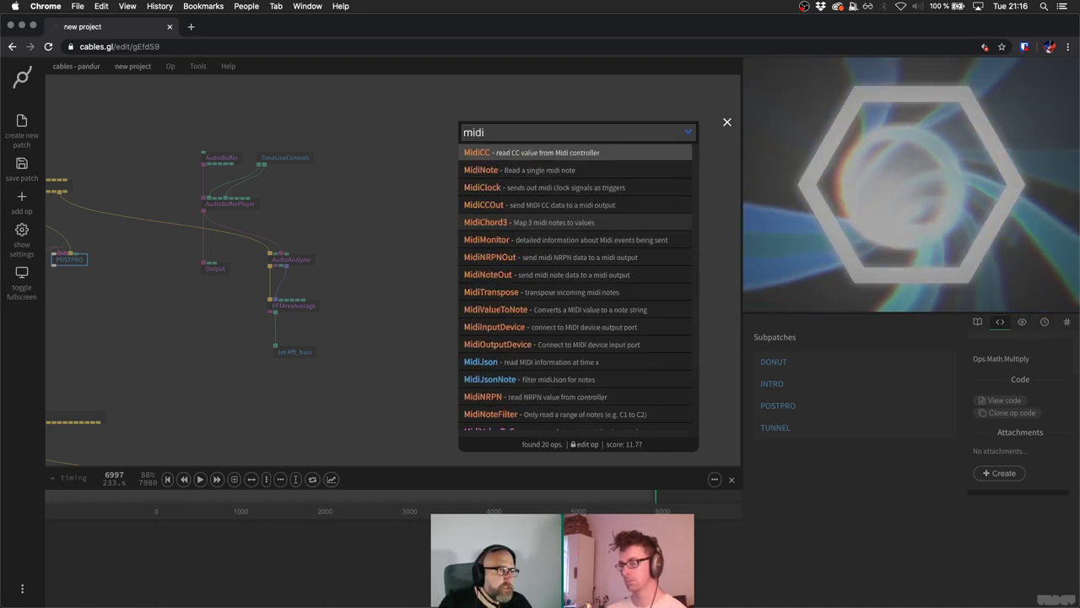
pyautogui.write('json')
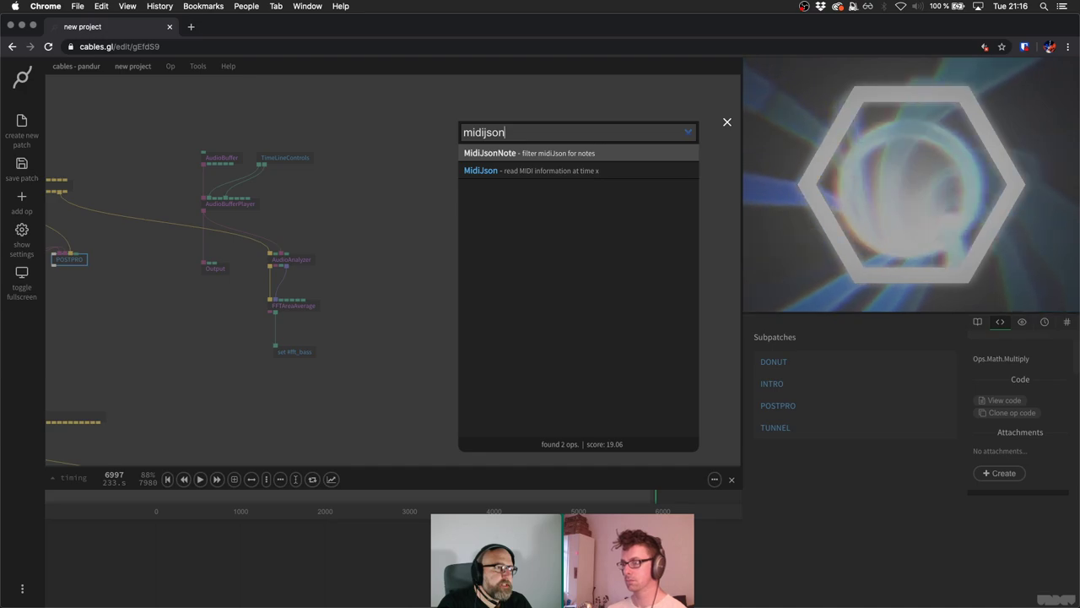
pyautogui.press('Down')
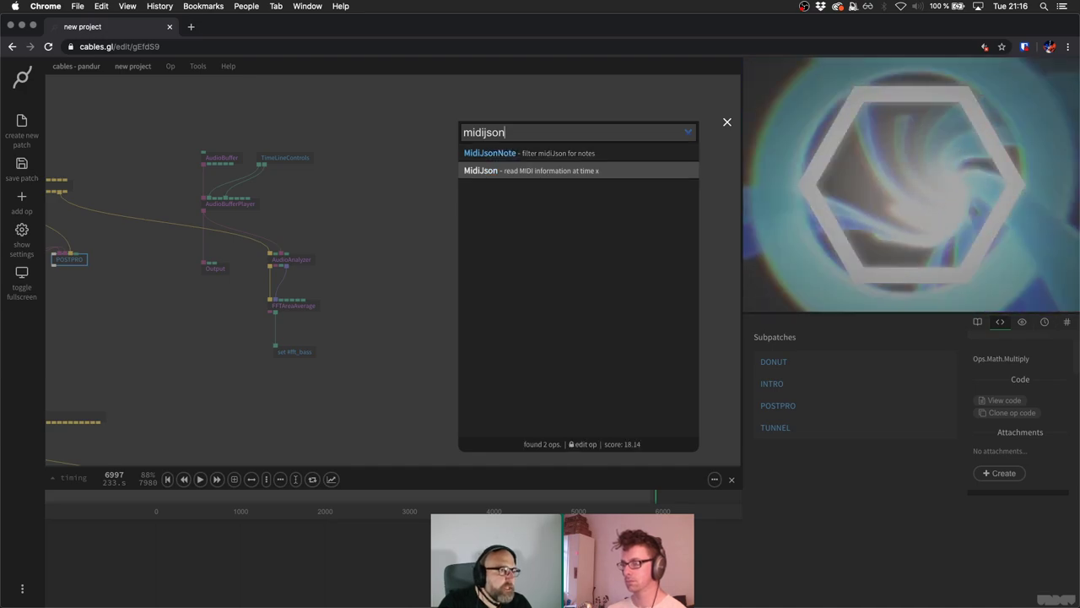
pyautogui.press('Return')
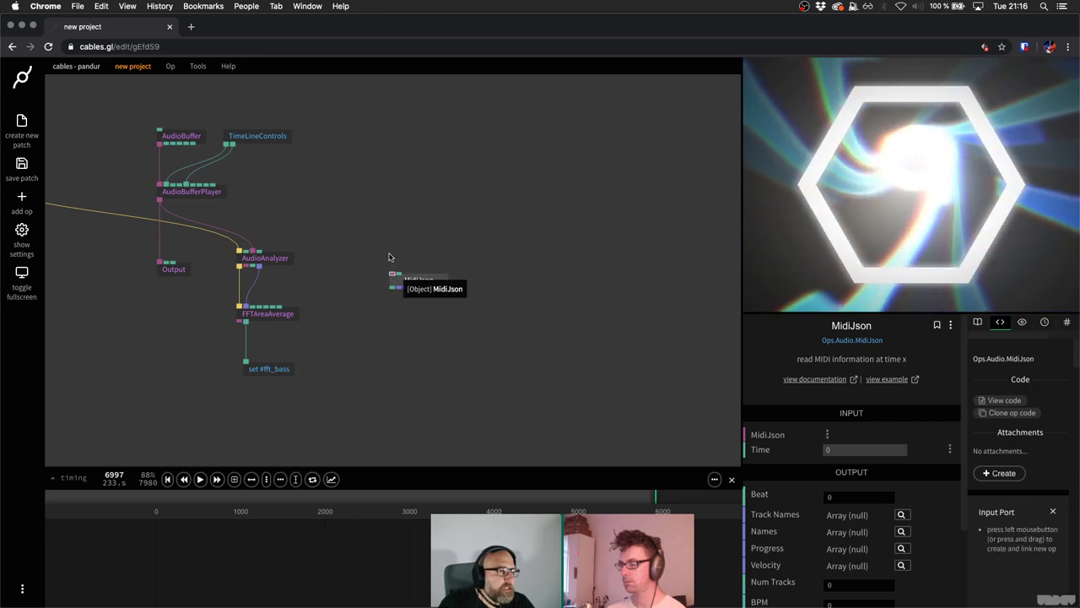
# Search ops for 'ajax' and highlight the AjaxRequest result.
pyautogui.click(389, 257)
pyautogui.write('a')
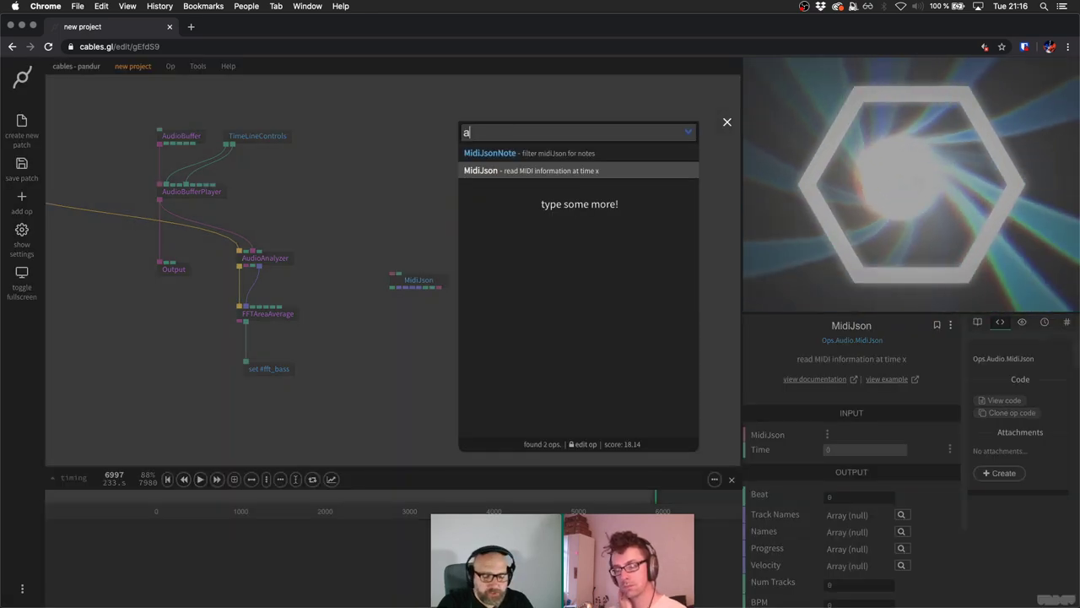
pyautogui.write('jax')
pyautogui.press('Down')
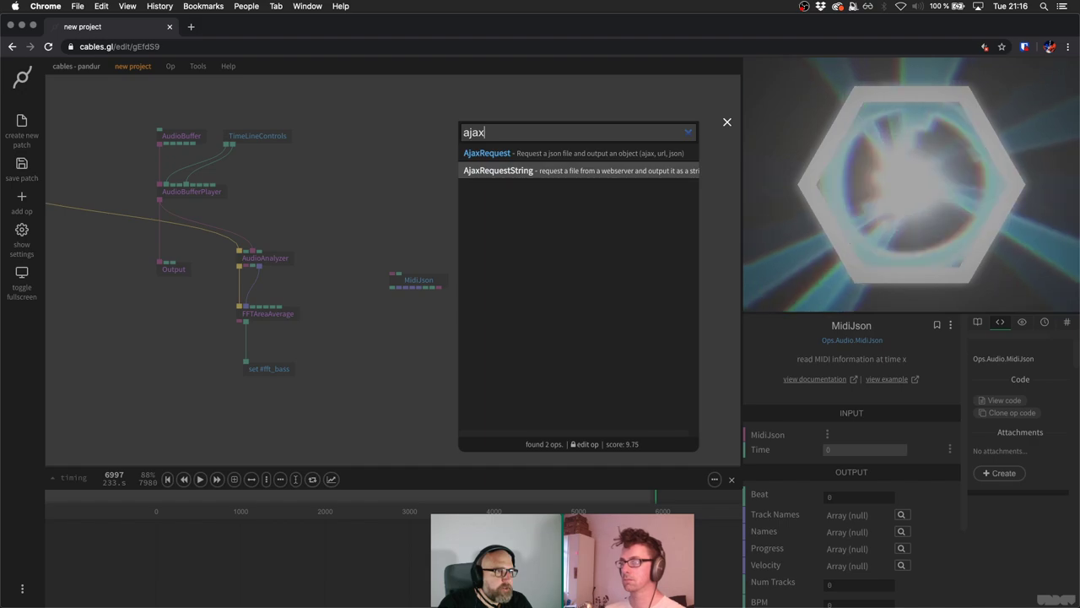
pyautogui.press('Up')
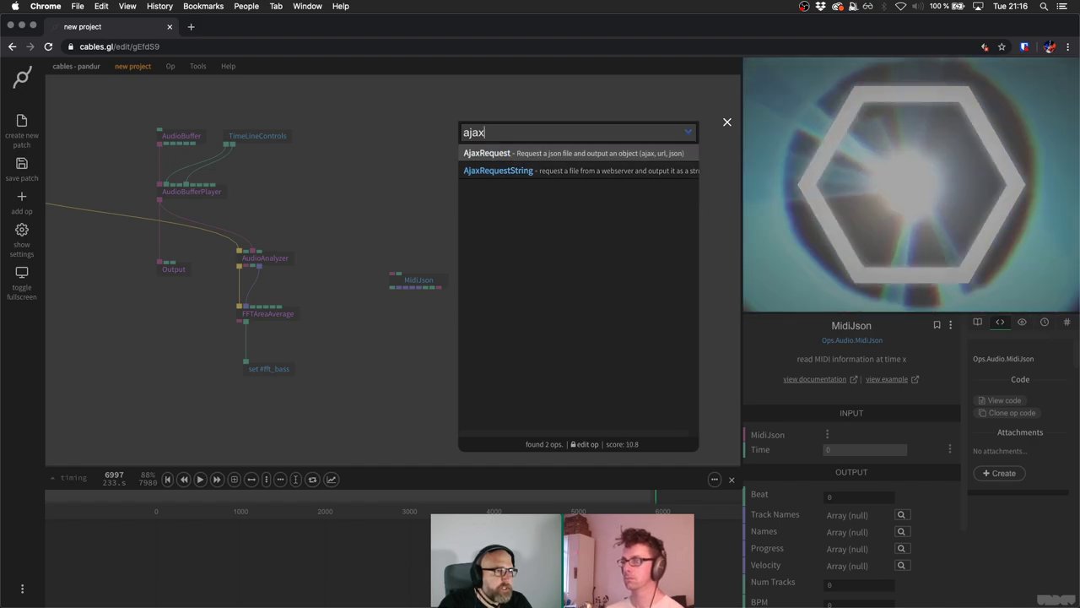
# Add AjaxRequest just above MidiJson, feeding its Data output, and save with Cmd+S.
pyautogui.press('Return')
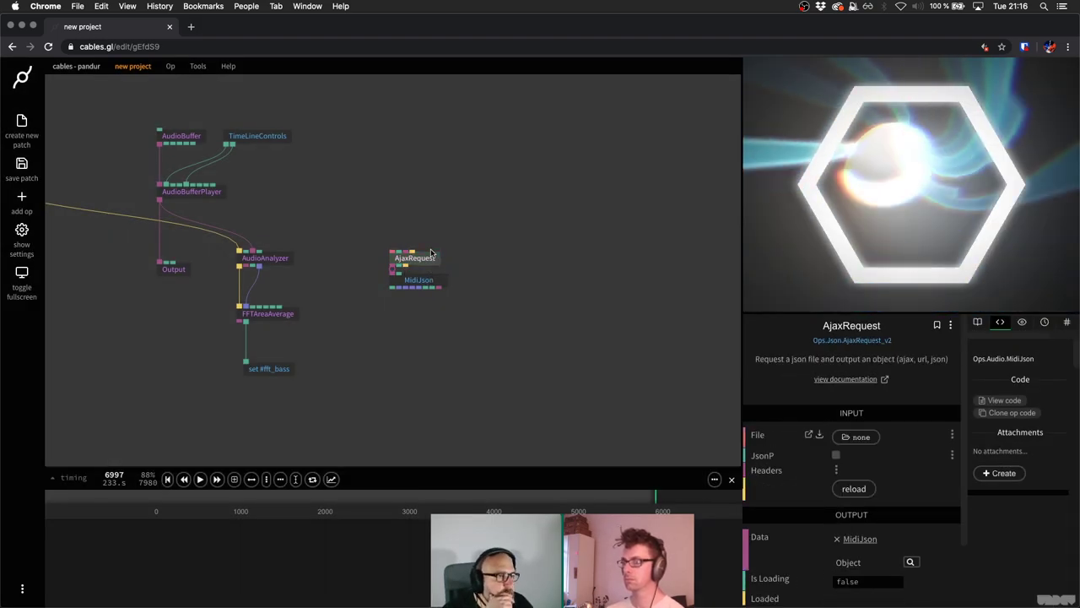
pyautogui.scroll(3, 428, 277)
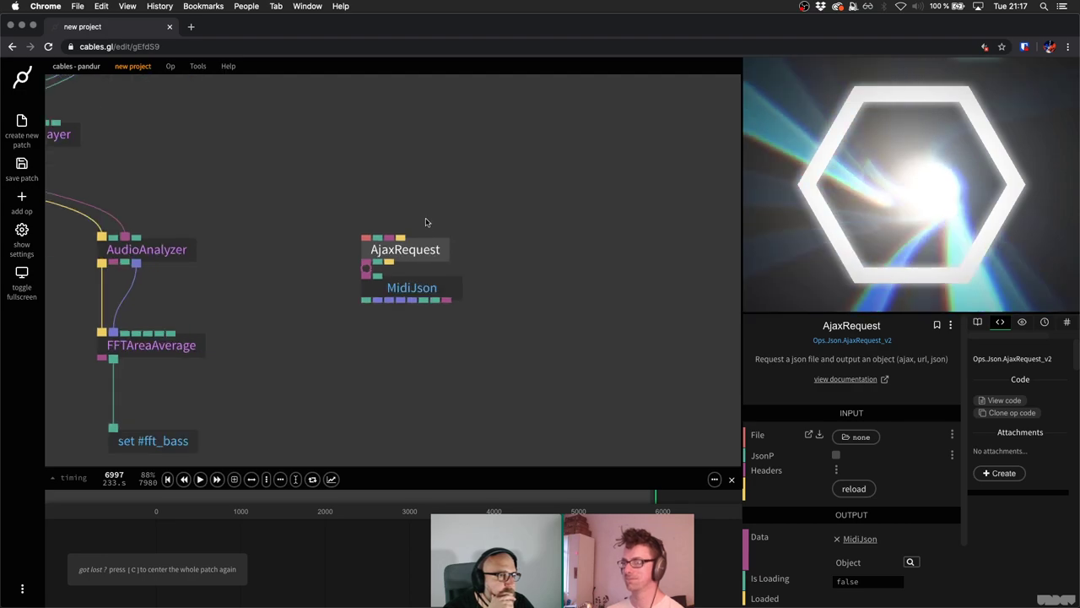
pyautogui.scroll(2, 430, 247)
pyautogui.moveTo(431, 246); pyautogui.dragTo(429, 226)
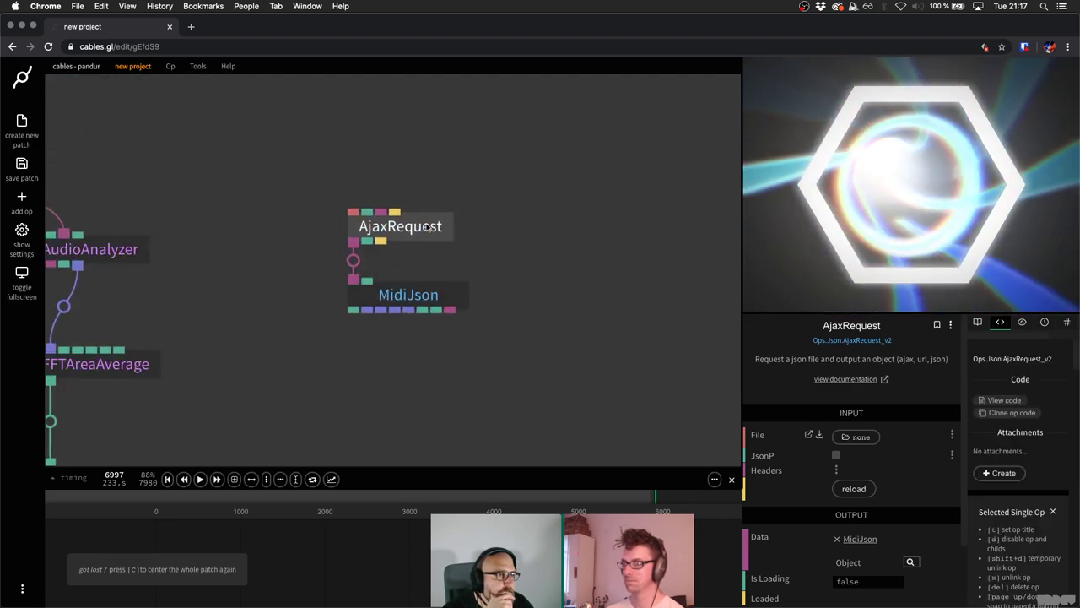
pyautogui.click(547, 266)
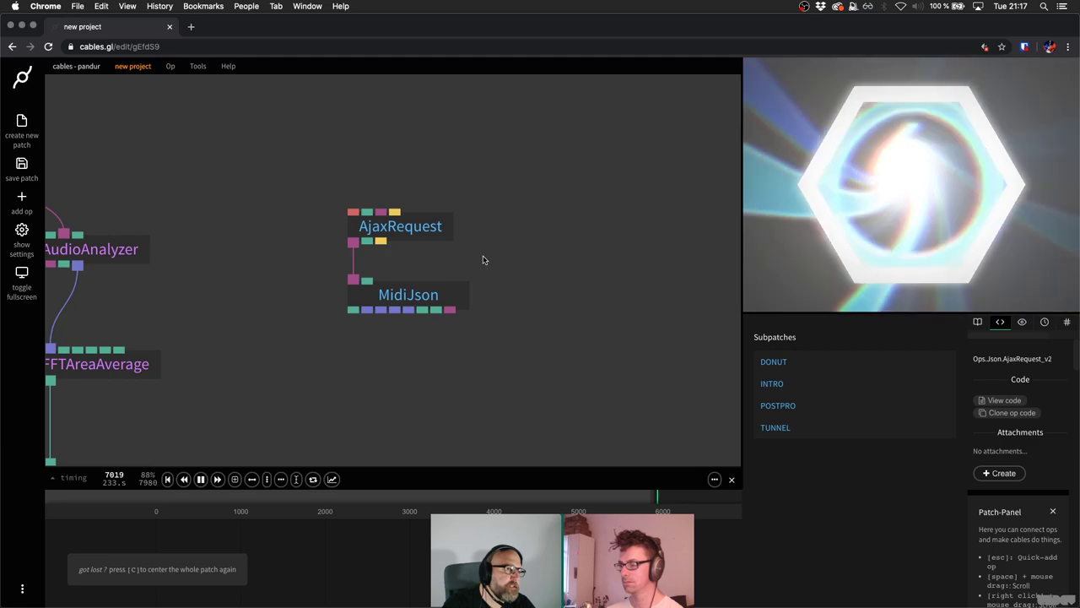
pyautogui.press('super+s')
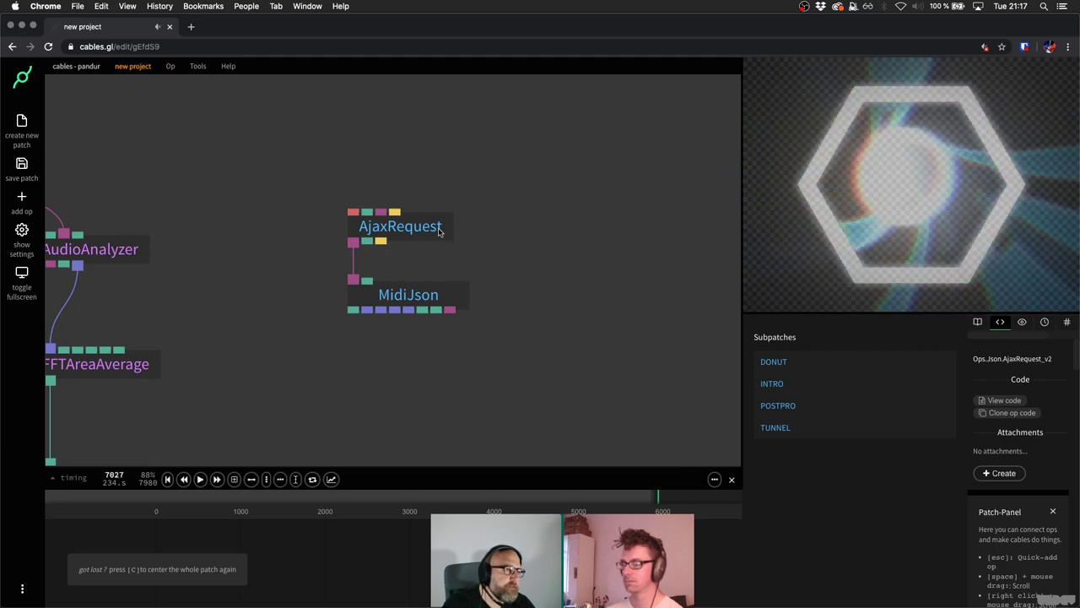
pyautogui.click(440, 232)
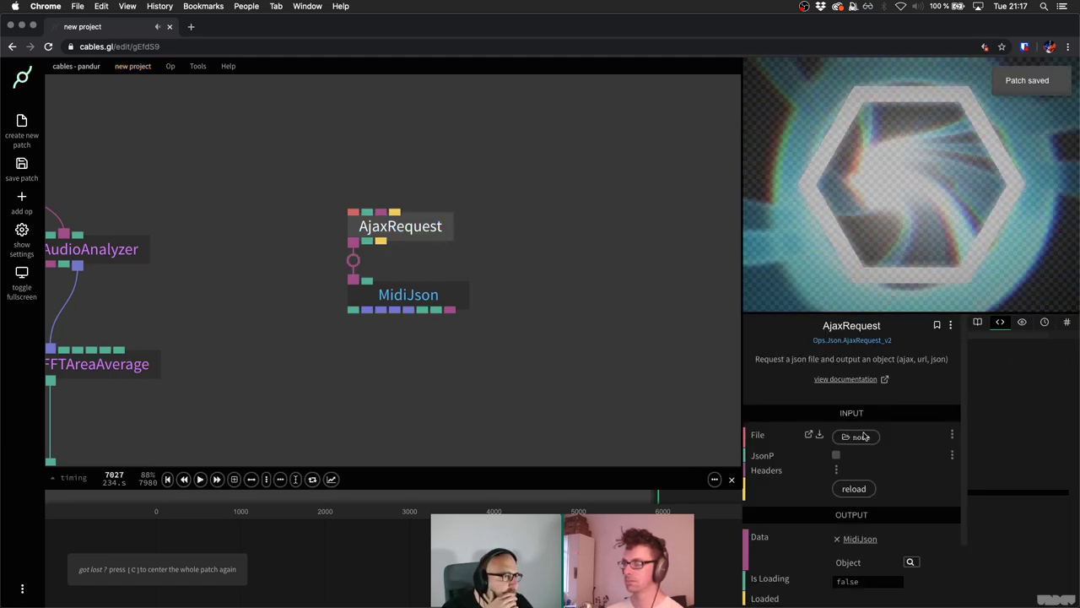
# Load moron.mid.json from the patch files into the AjaxRequest op.
pyautogui.click(867, 434)
pyautogui.click(228, 174)
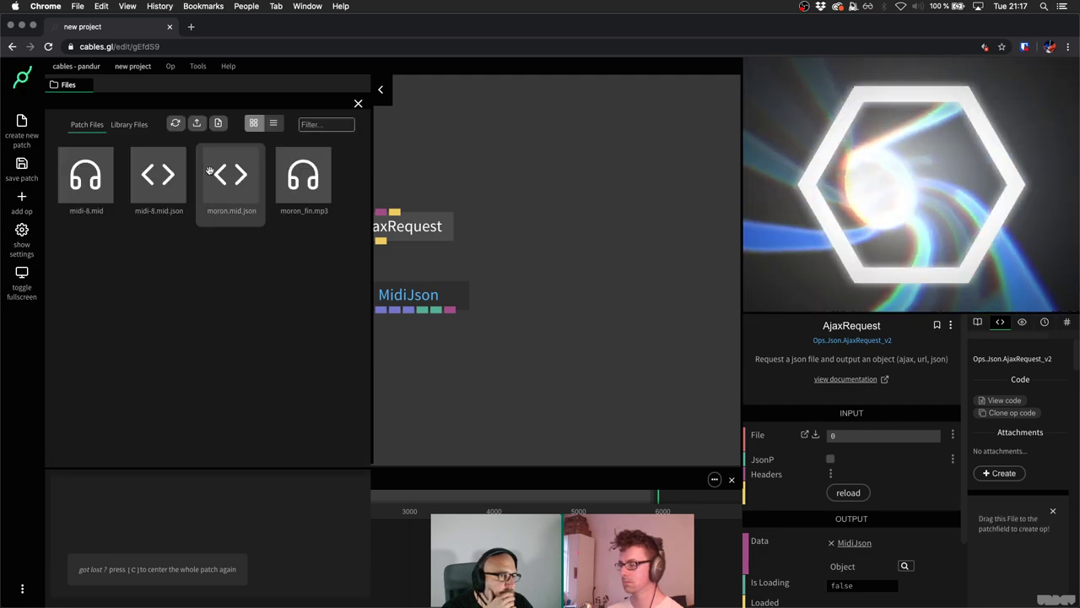
pyautogui.click(173, 177)
pyautogui.doubleClick(233, 179)
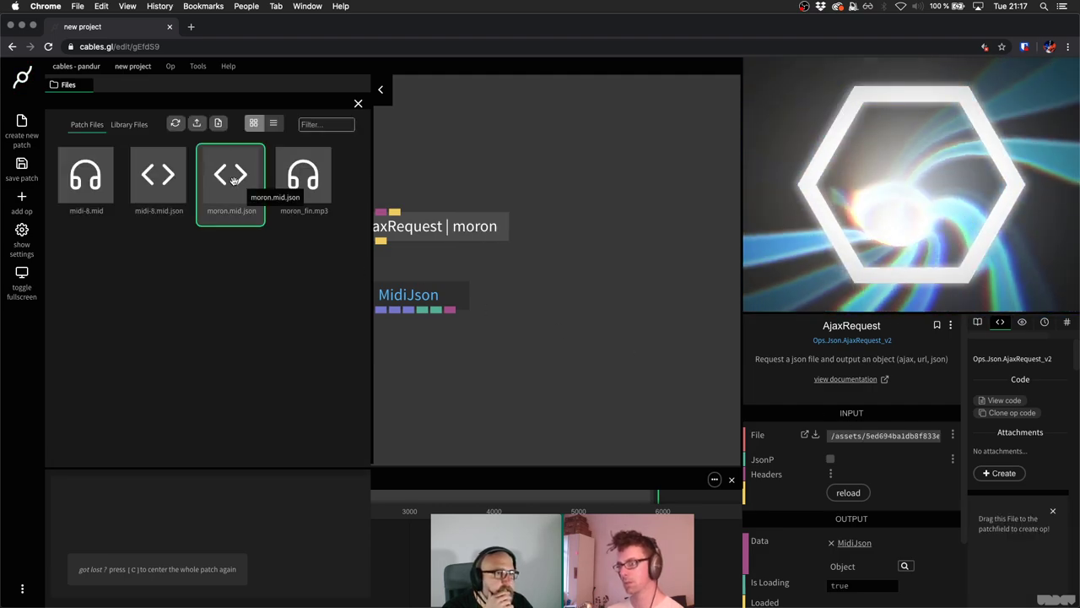
# Close the file browser and show MidiJson's settings: 22 tracks at 135 BPM.
pyautogui.click(359, 104)
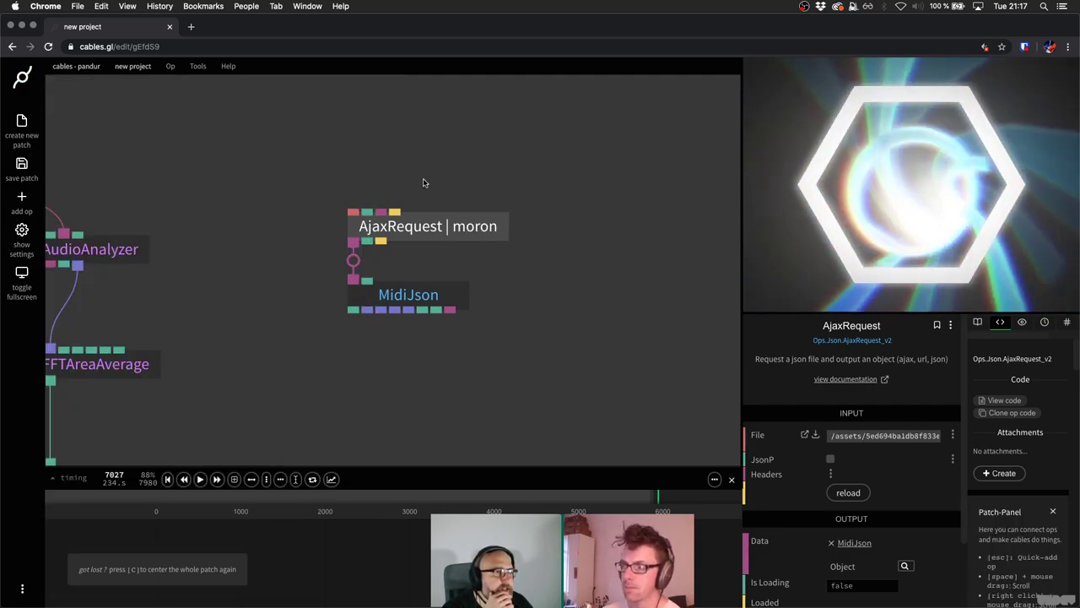
pyautogui.scroll(-3, 457, 211)
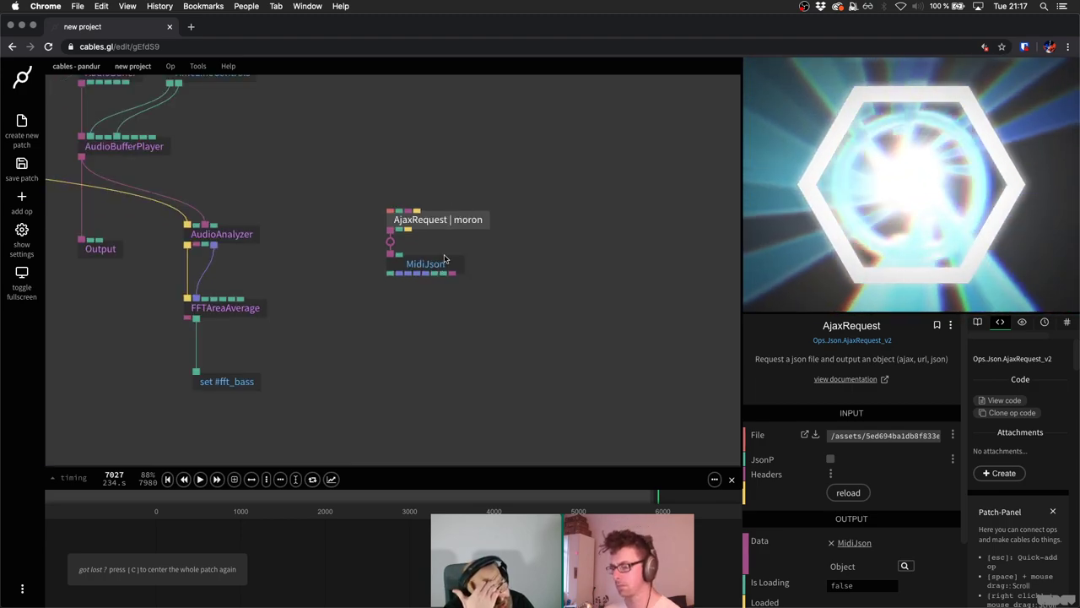
pyautogui.click(447, 264)
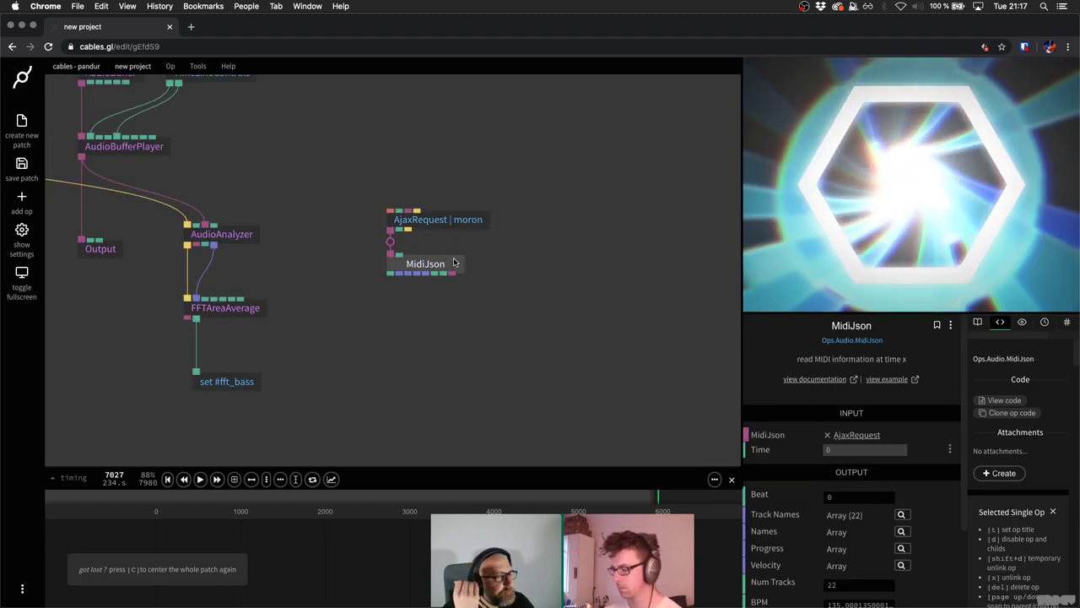
pyautogui.click(901, 515)
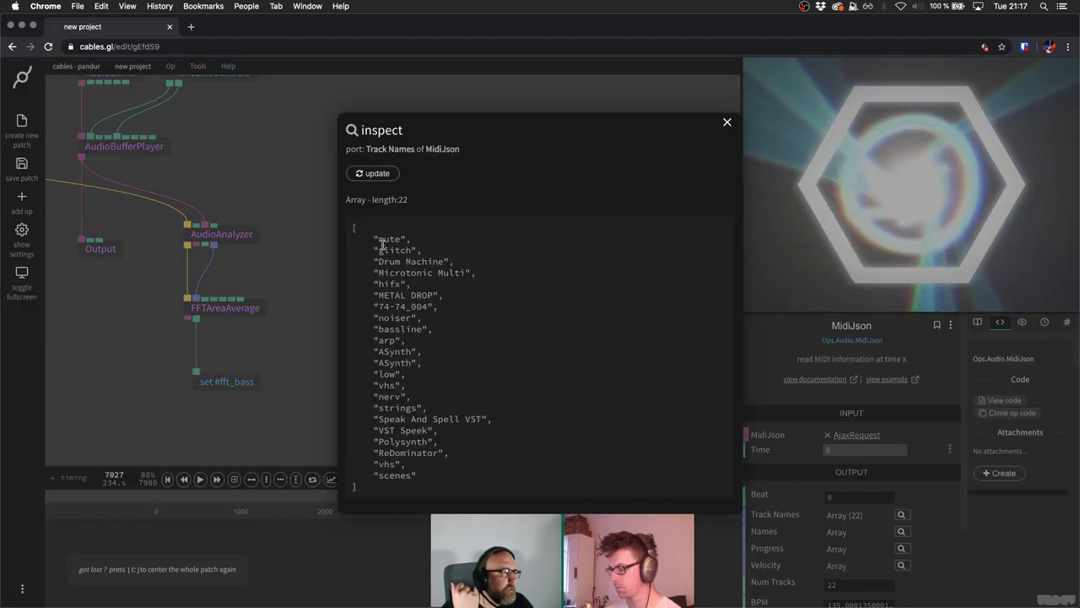
pyautogui.moveTo(375, 239); pyautogui.dragTo(454, 473)
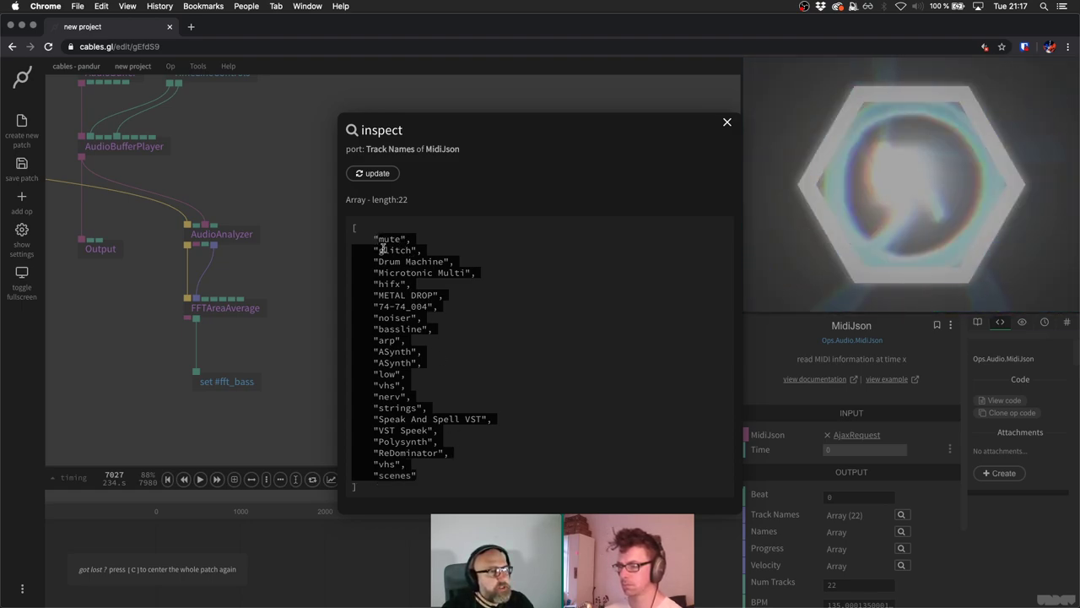
pyautogui.click(405, 250)
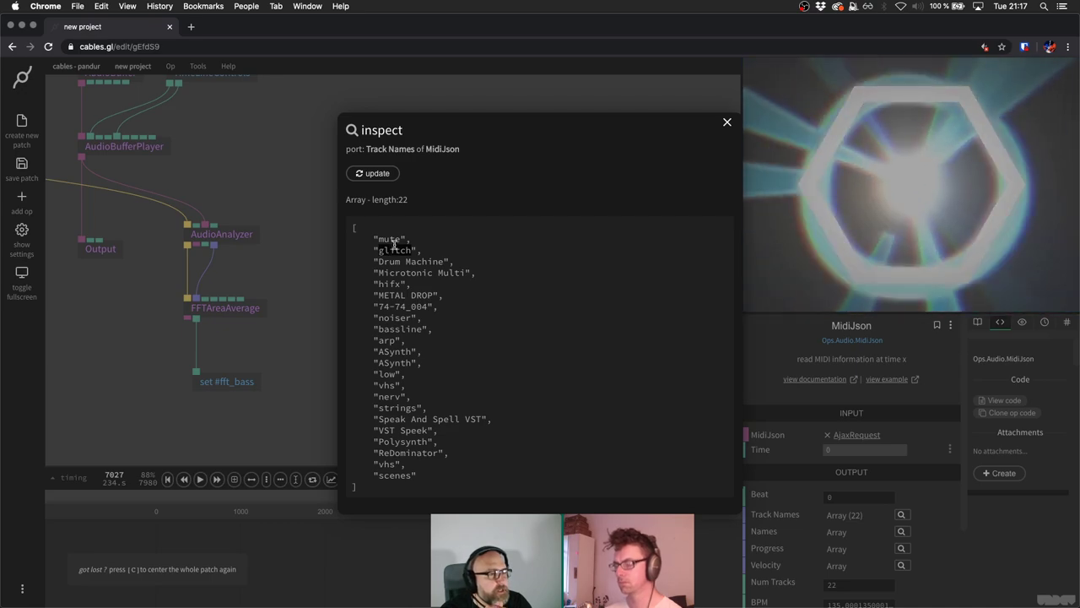
pyautogui.click(302, 249)
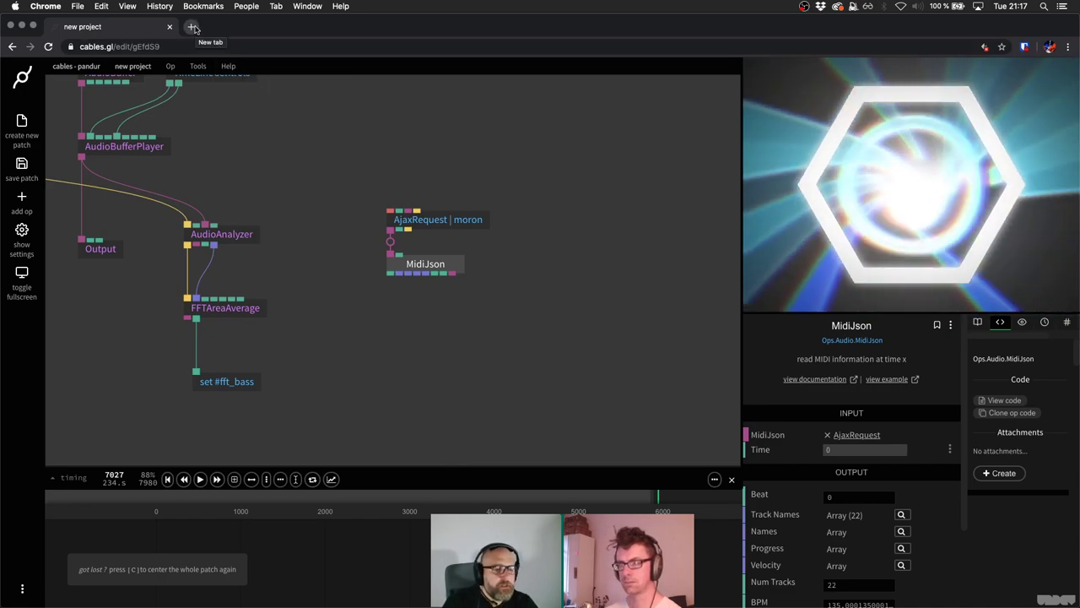
# Load cables.gl in a new Chrome tab and maximise the browser window.
pyautogui.click(193, 28)
pyautogui.write('cables.gl')
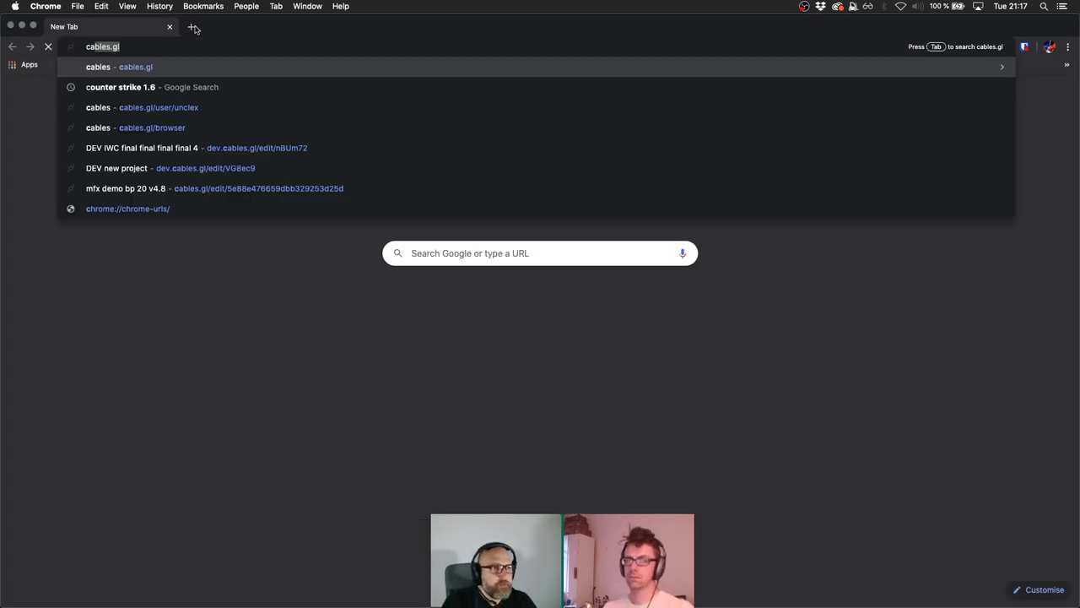
pyautogui.press('Return')
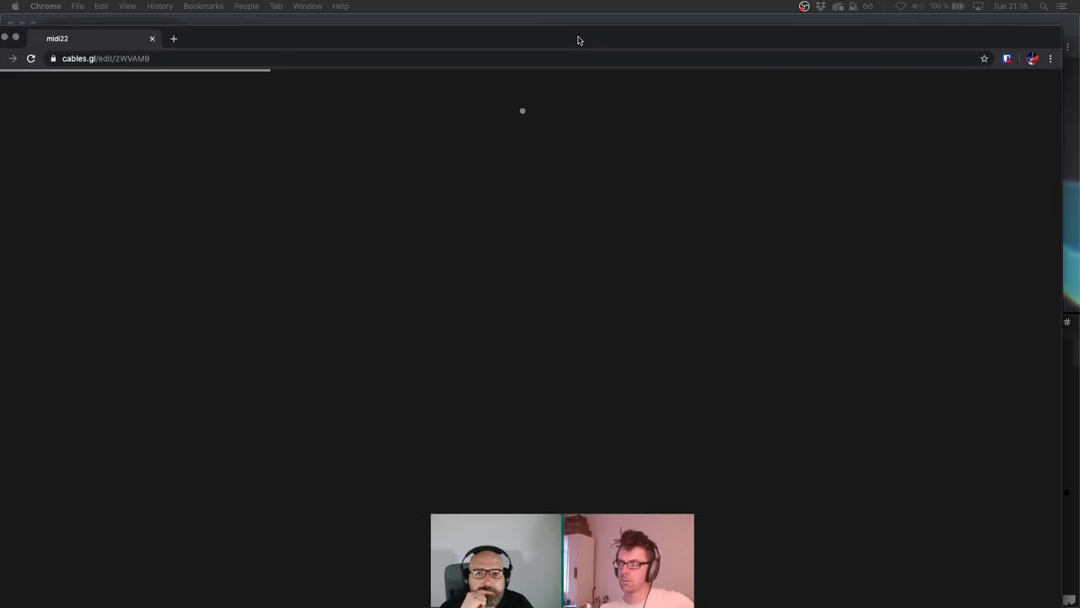
pyautogui.doubleClick(600, 35)
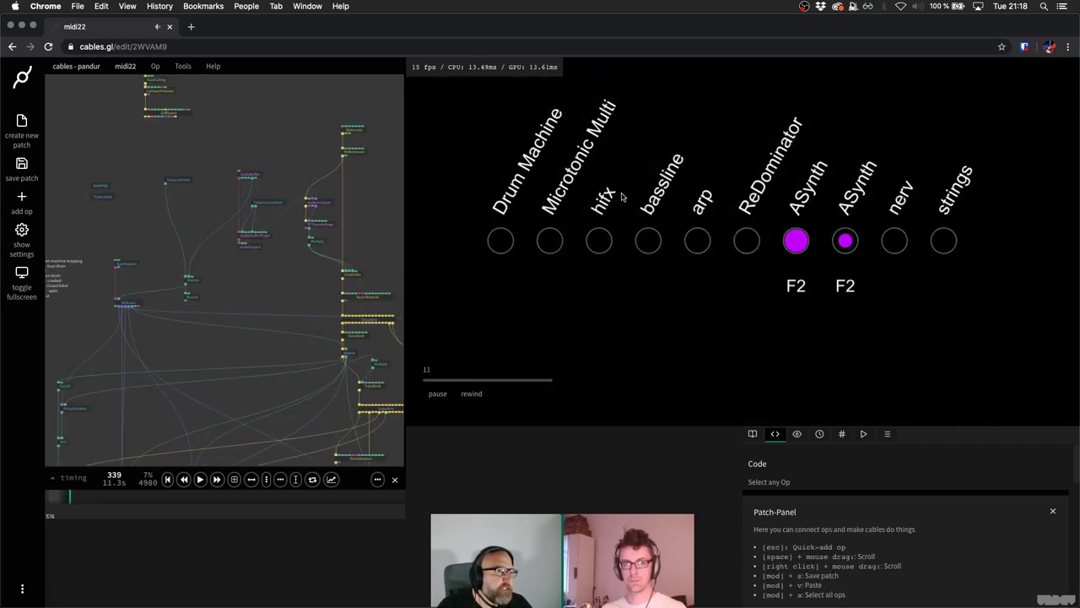
# Zoom into the midi22 graph and show its AudioBuffer op's settings.
pyautogui.scroll(3, 234, 174)
pyautogui.scroll(3, 274, 223)
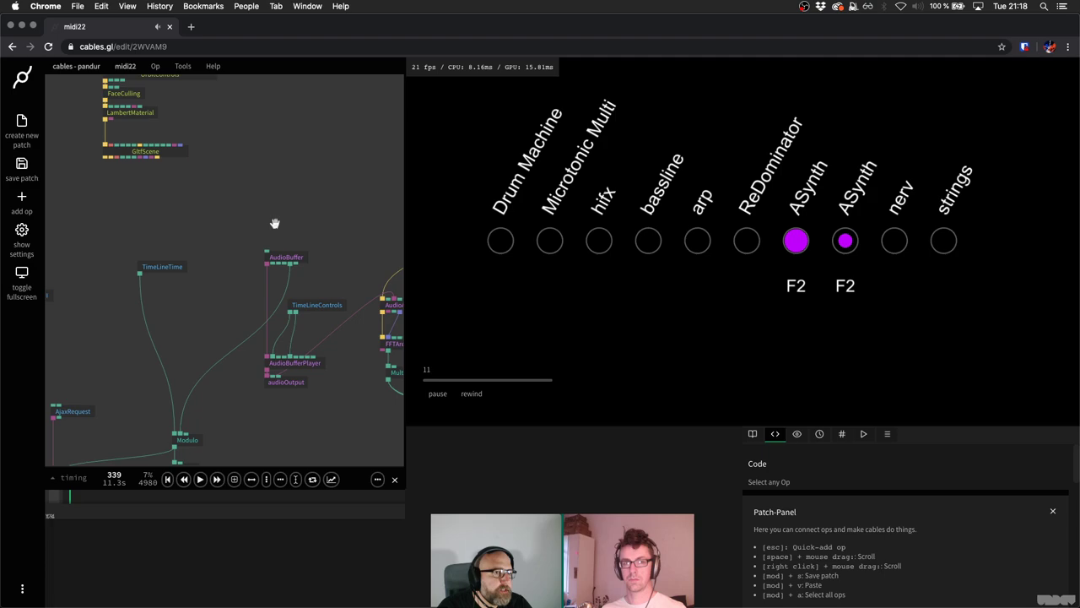
pyautogui.scroll(2, 274, 223)
pyautogui.hscroll(-2, 274, 222)
pyautogui.click(337, 310)
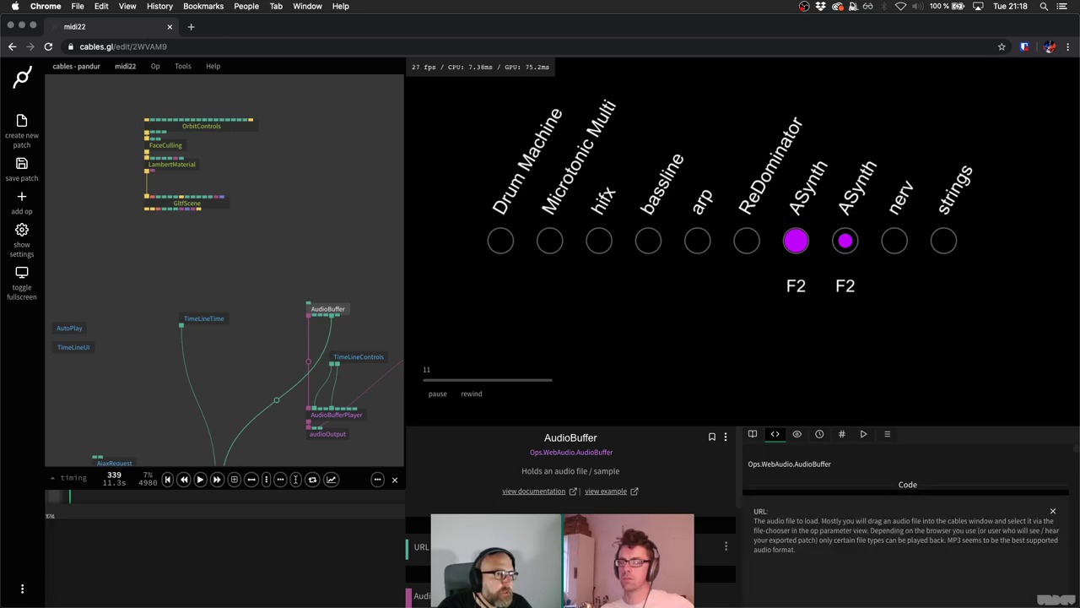
# Check the new project's AudioBuffer audio file, then bring midi22 back full-screen.
pyautogui.moveTo(261, 28); pyautogui.dragTo(284, 125)
pyautogui.click(259, 107)
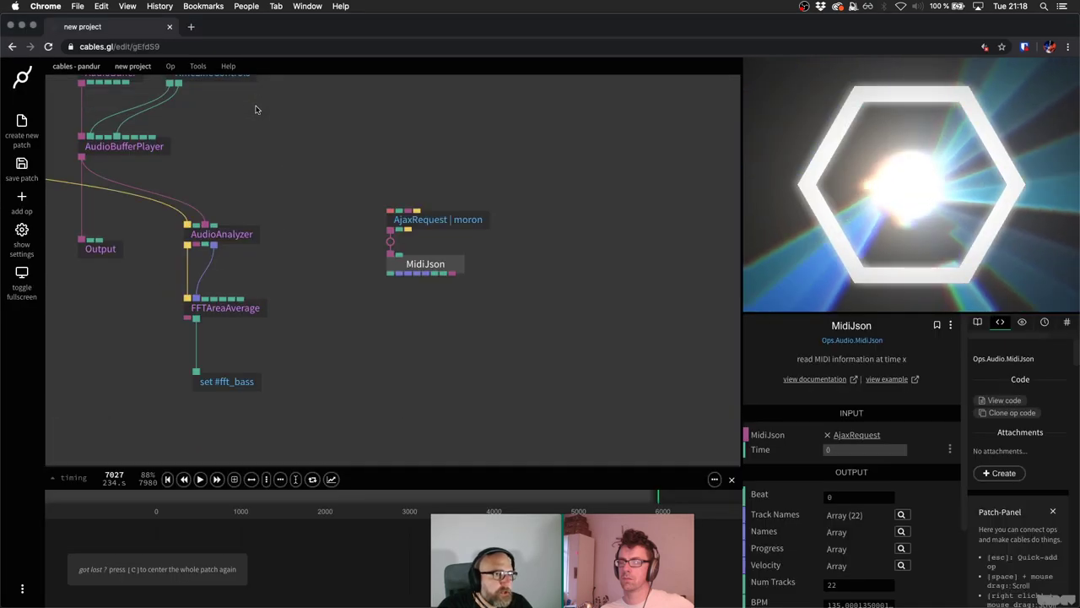
pyautogui.scroll(3, 236, 175)
pyautogui.click(196, 182)
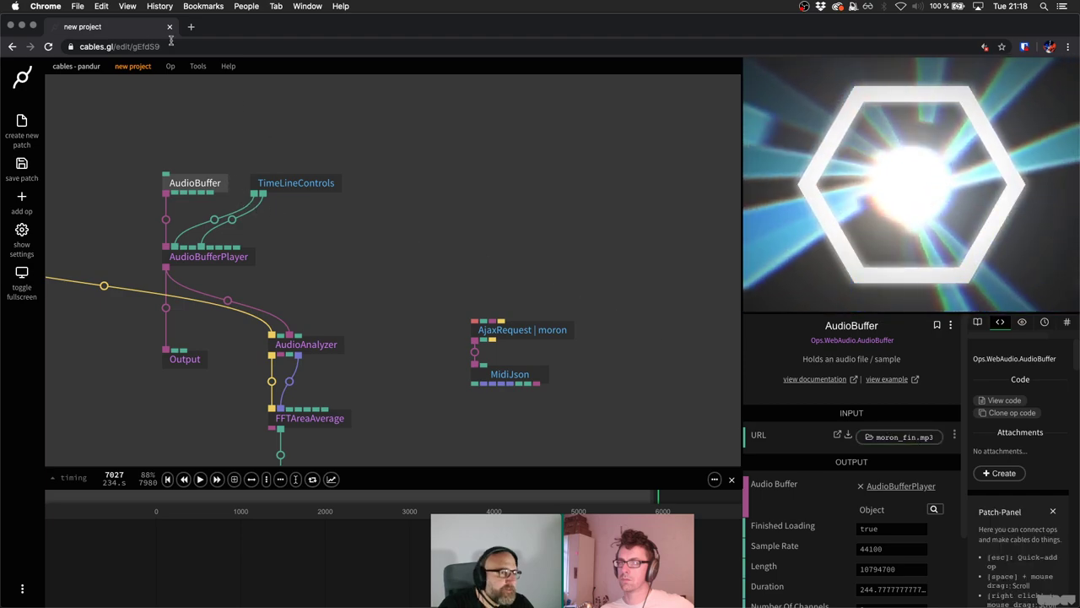
pyautogui.moveTo(258, 24); pyautogui.dragTo(360, 239)
pyautogui.doubleClick(364, 123)
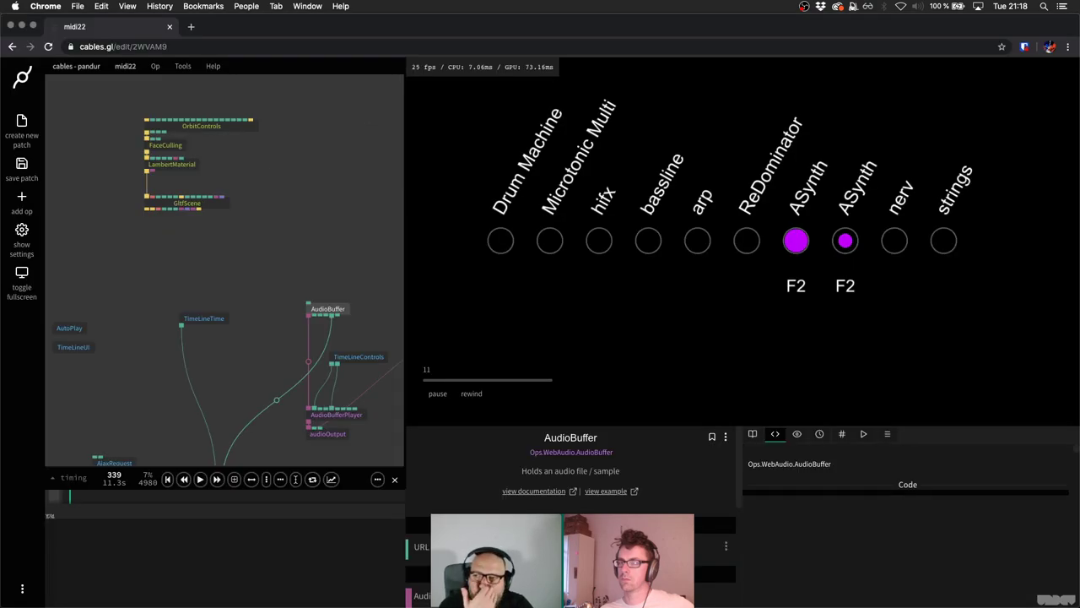
# Upload moron.mid.json and moron_fin.mp3 from the Finder DEMO folder into the midi22 patch.
pyautogui.press('super+Tab')
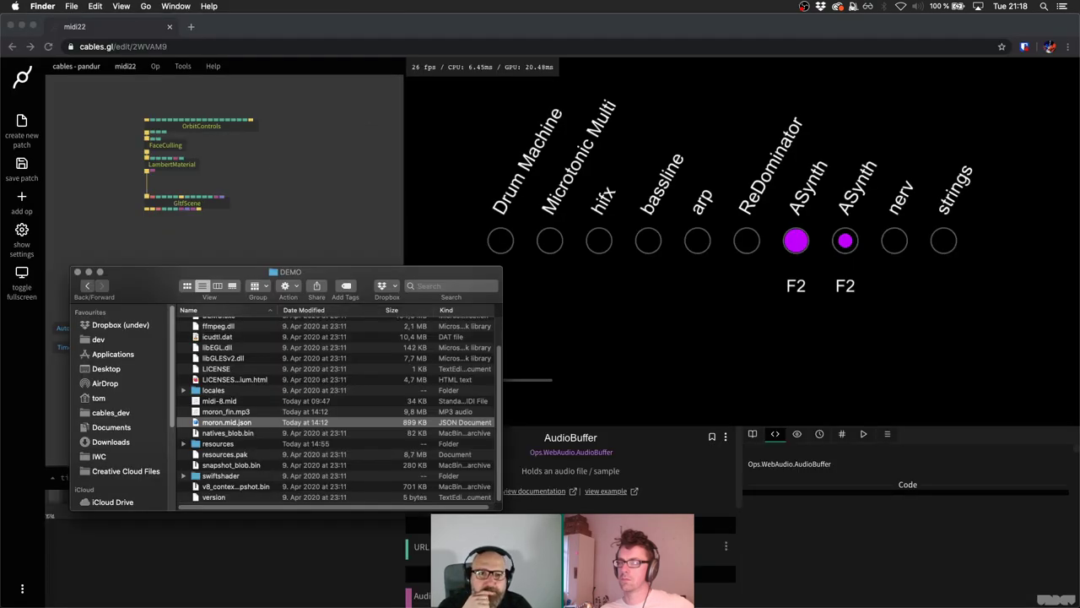
pyautogui.press('super+Tab')
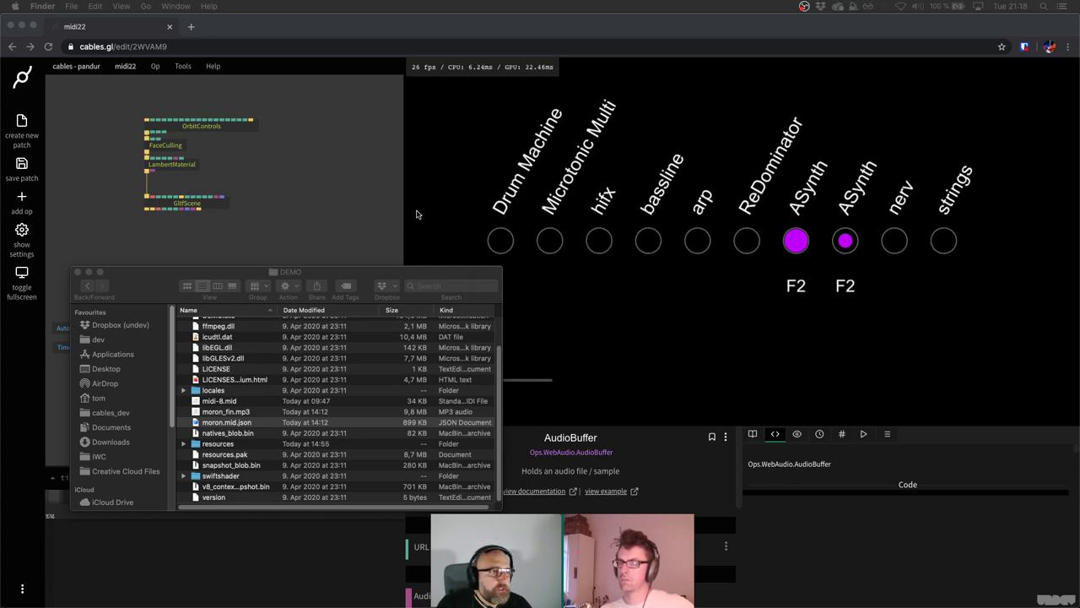
pyautogui.moveTo(226, 426); pyautogui.dragTo(519, 161)
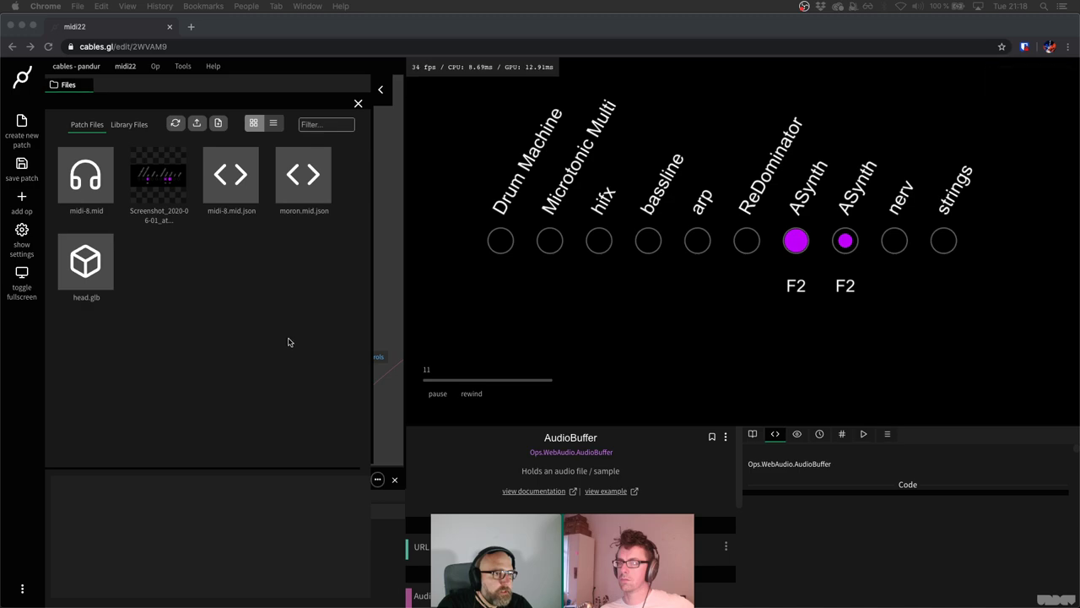
pyautogui.press('super+Tab')
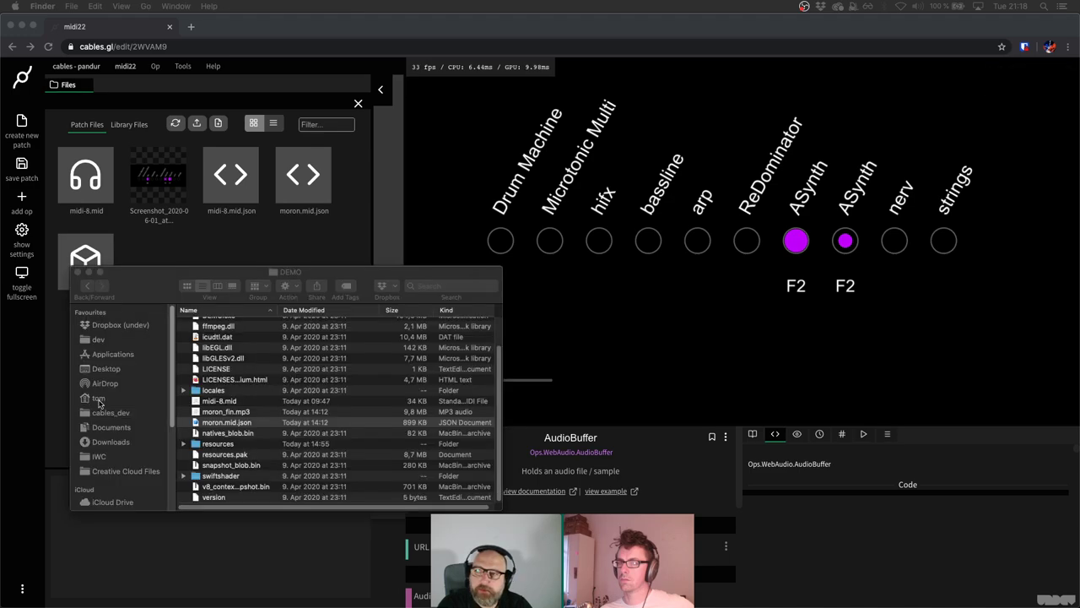
pyautogui.click(242, 412)
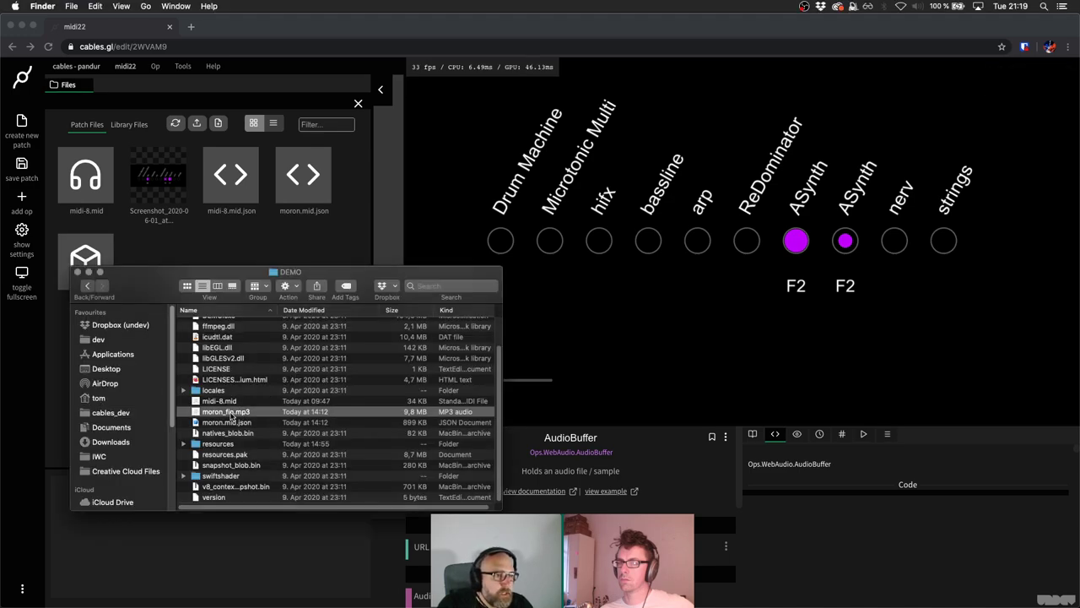
pyautogui.moveTo(229, 414); pyautogui.dragTo(555, 188)
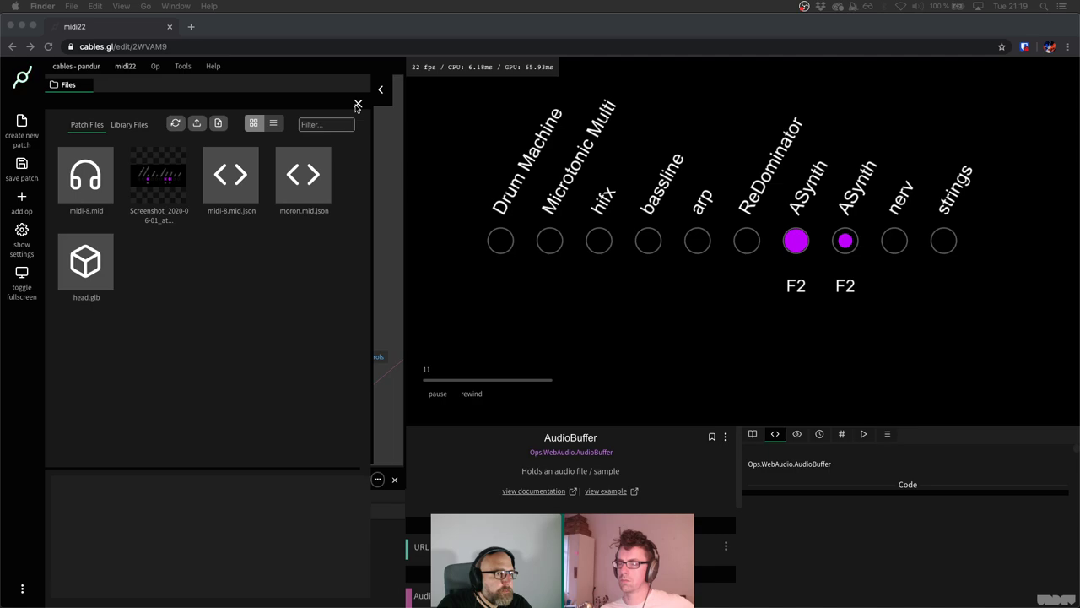
# Check moron_fin.mp3 (9.34 MB) in the patch's Files panel, then close it.
pyautogui.click(358, 106)
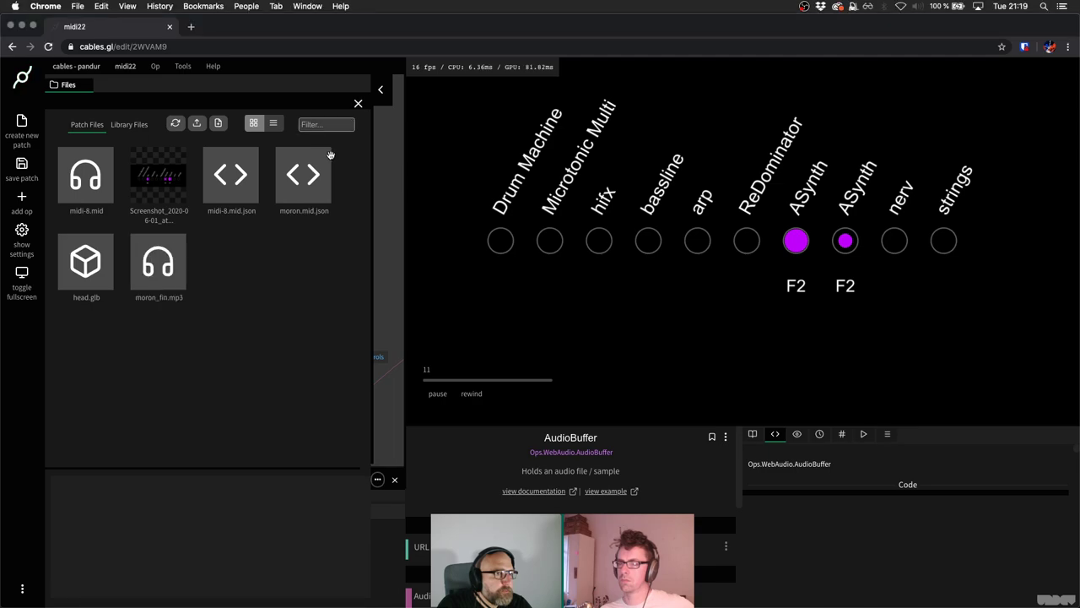
pyautogui.click(358, 105)
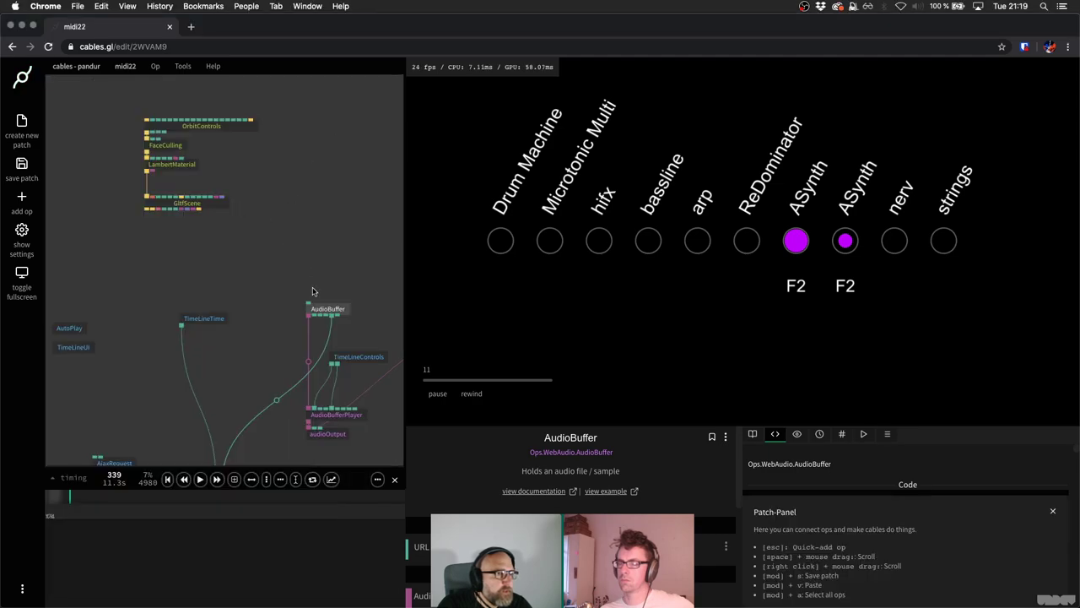
pyautogui.click(726, 547)
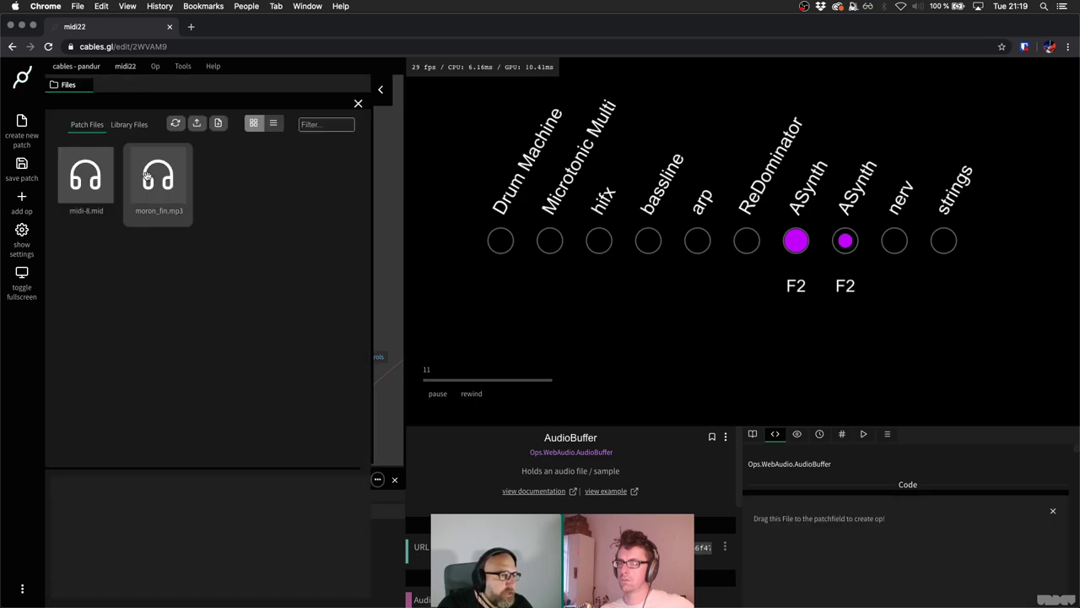
pyautogui.click(148, 178)
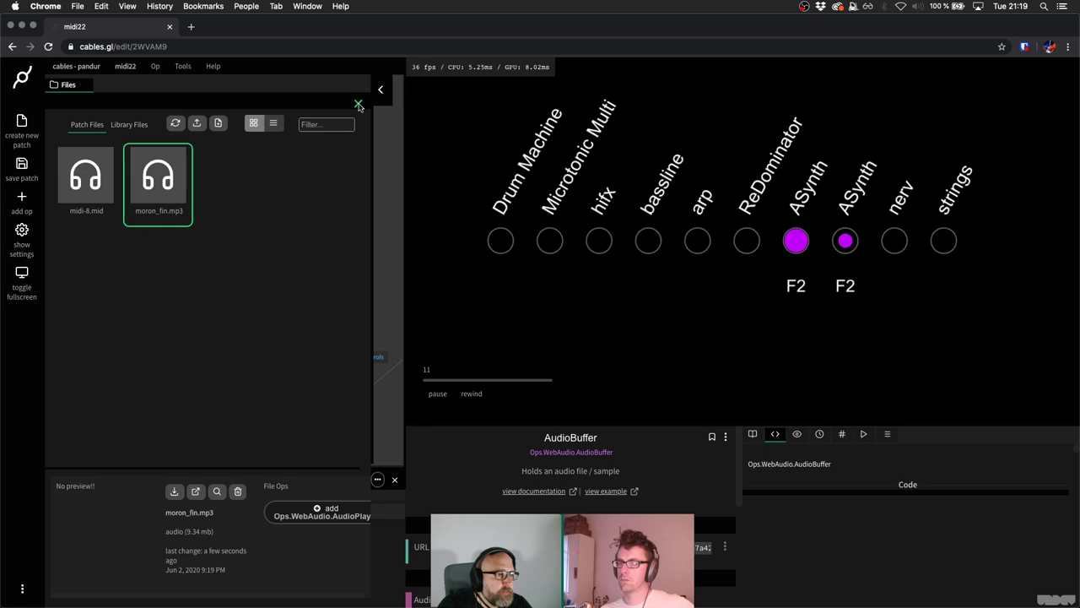
pyautogui.click(358, 105)
# Inspect the old AjaxRequest op's file setting and the patch's file browser.
pyautogui.scroll(3, 168, 212)
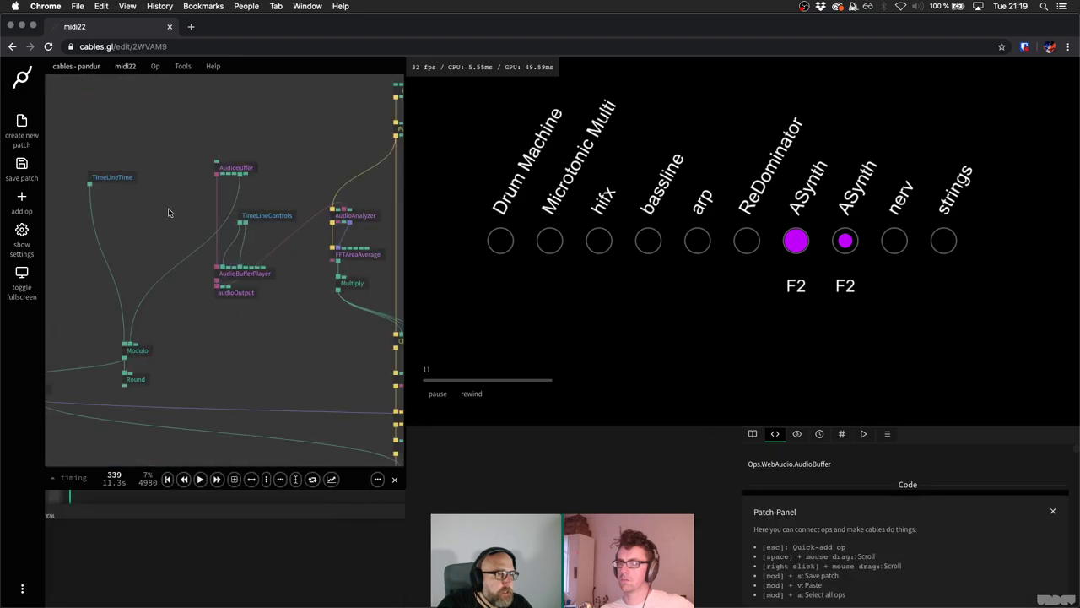
pyautogui.hscroll(-5, 272, 205)
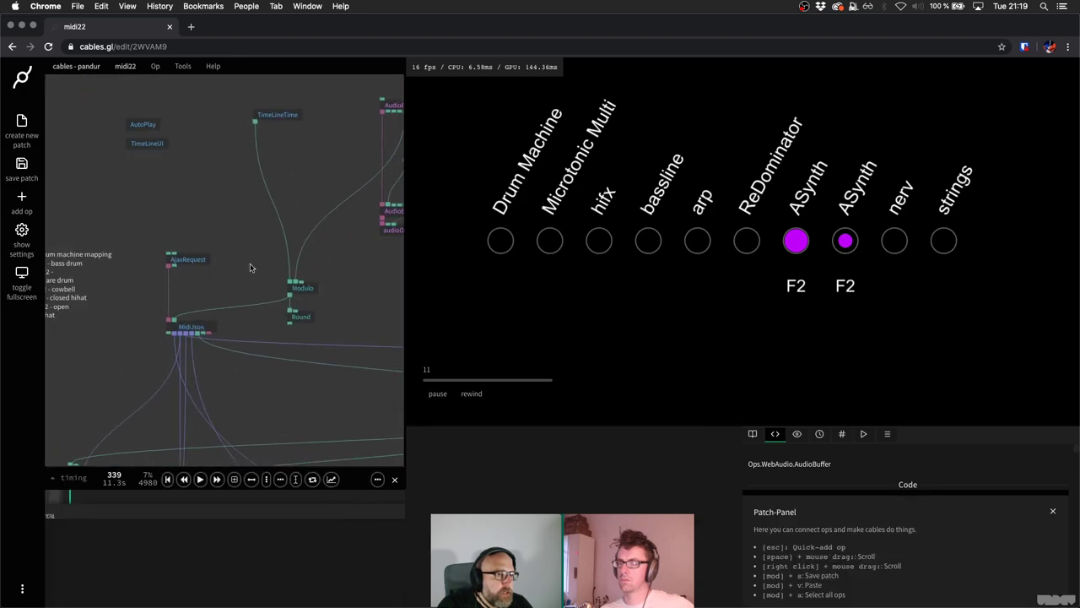
pyautogui.click(189, 262)
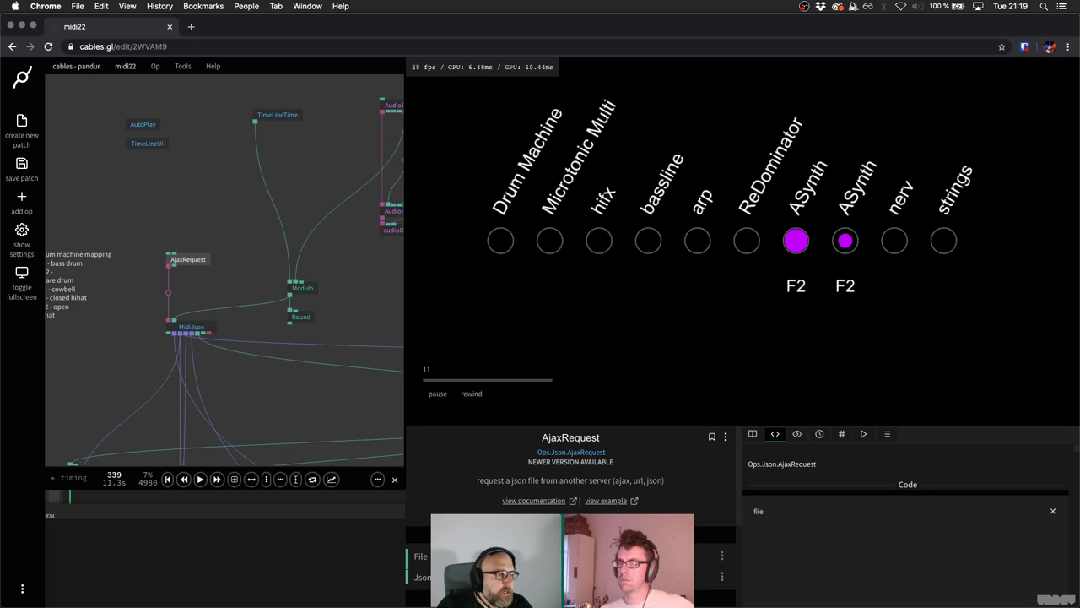
pyautogui.click(420, 556)
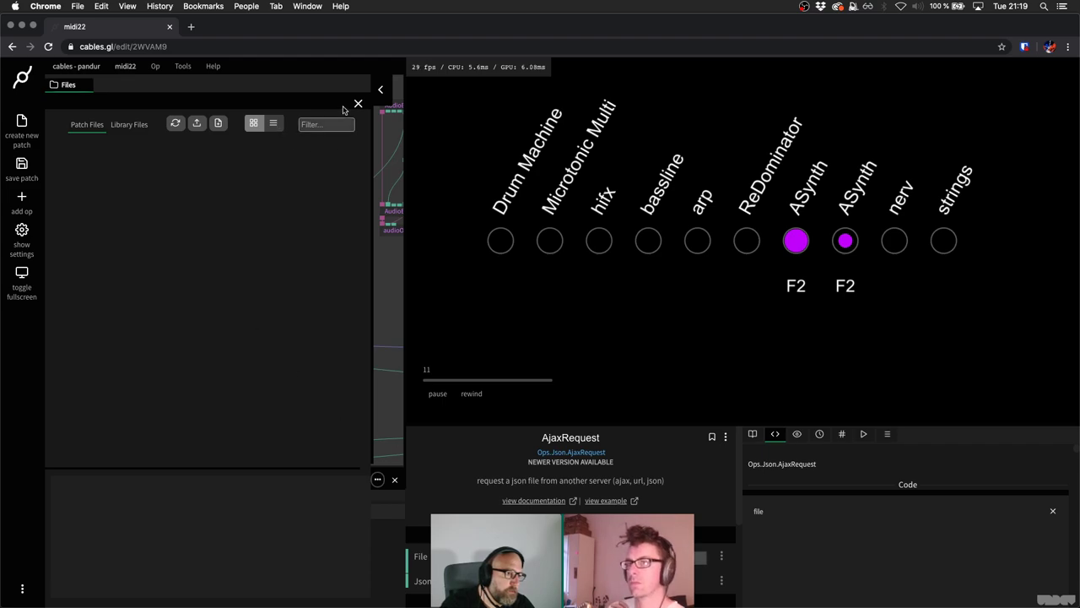
pyautogui.click(358, 105)
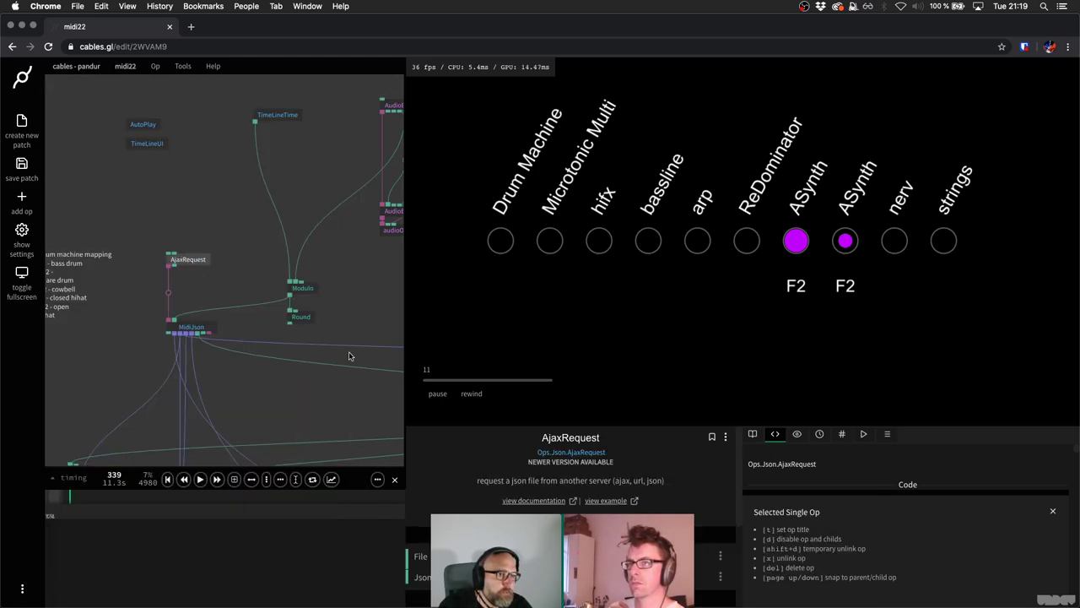
pyautogui.click(700, 556)
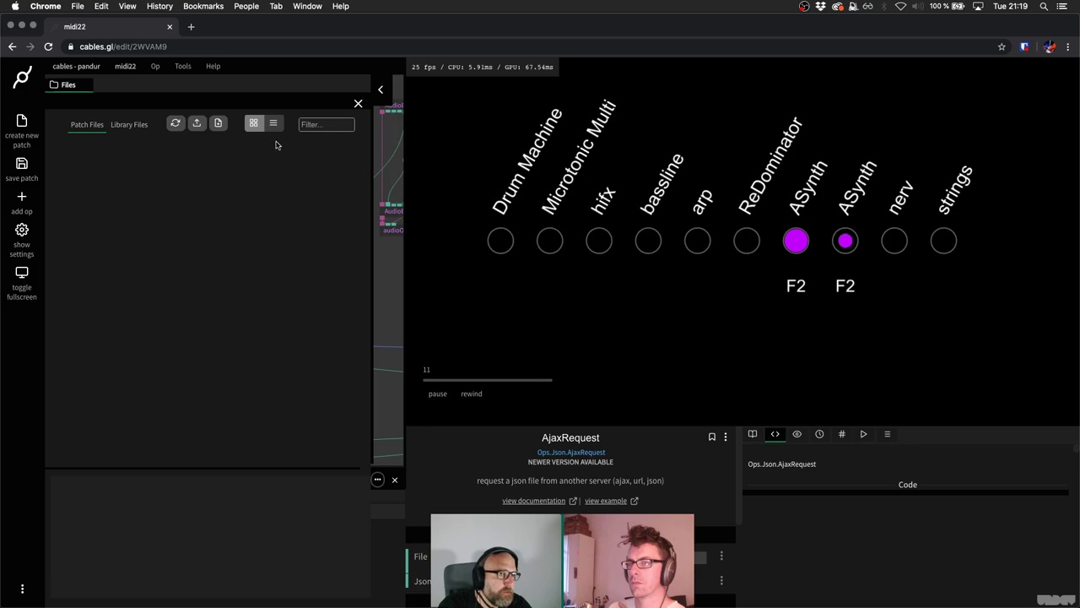
pyautogui.click(357, 104)
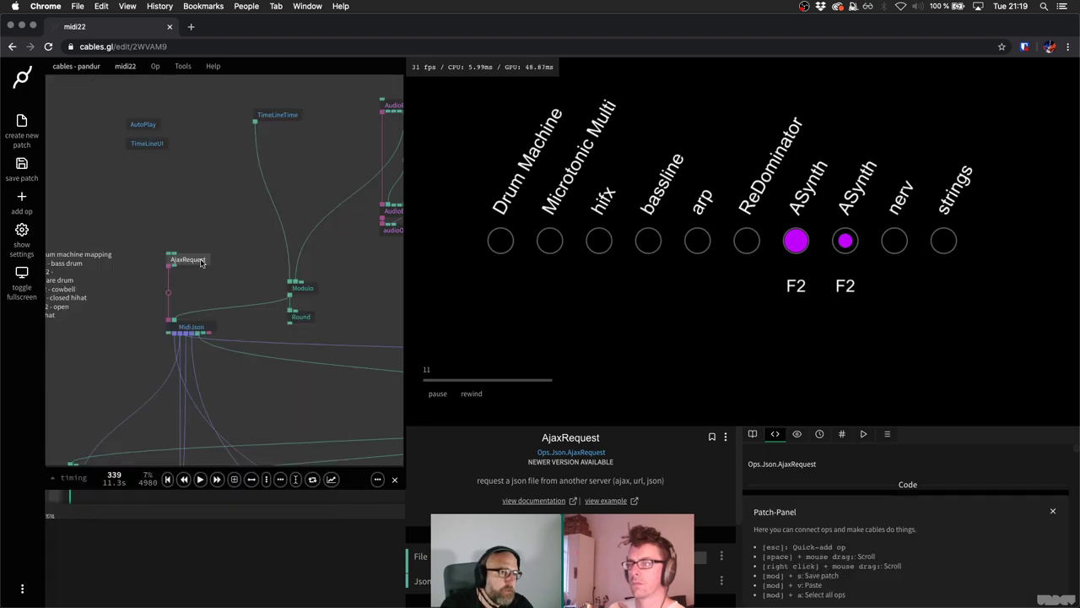
# Replace the old AjaxRequest with a new one wired to MidiJson, loading moron.mid.json.
pyautogui.press('Delete')
pyautogui.moveTo(164, 243); pyautogui.dragTo(160, 244)
pyautogui.write('ajaxre')
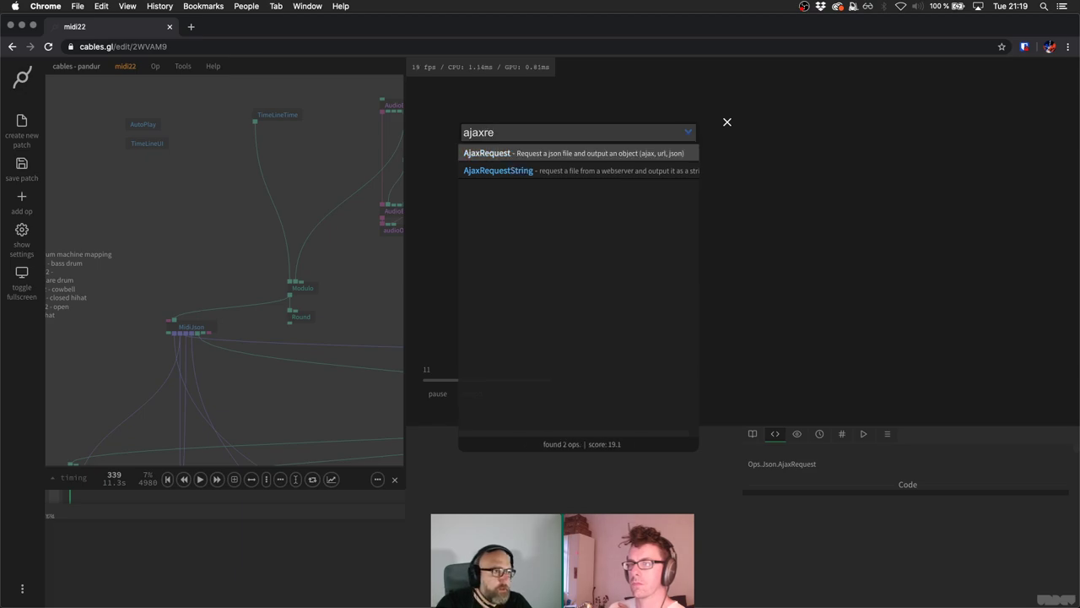
pyautogui.press('Return')
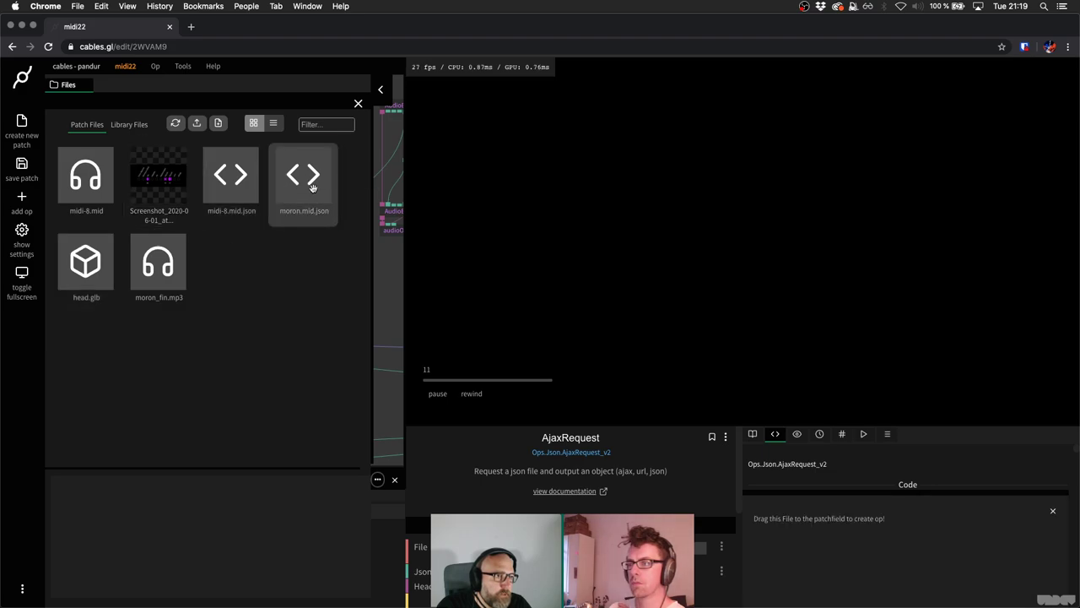
pyautogui.click(304, 179)
pyautogui.click(356, 103)
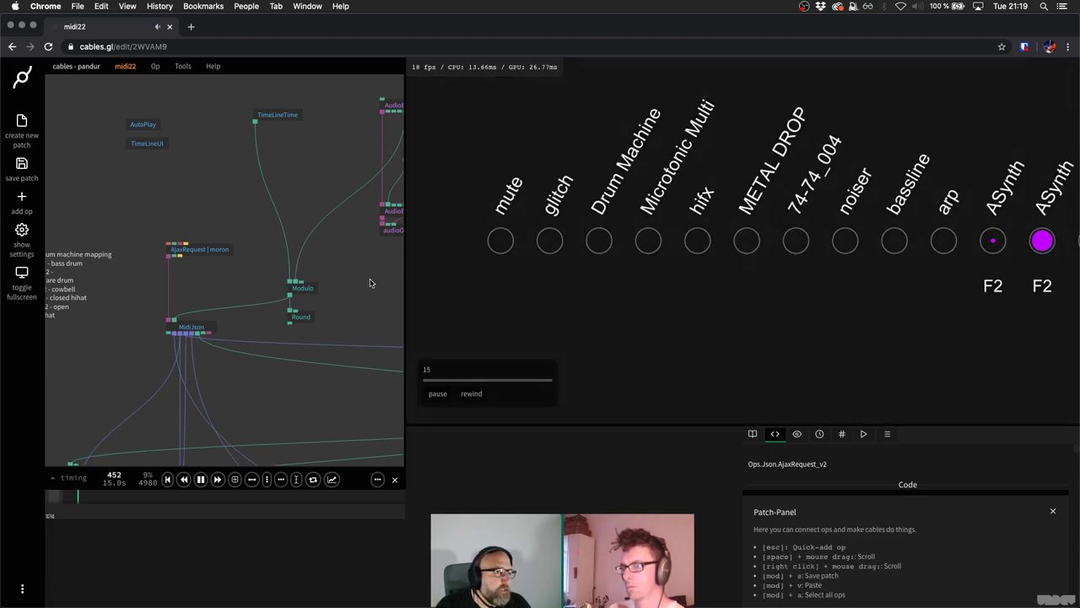
# Inspect audioOutput, then widen the visualizer preview so the 'low' track appears too.
pyautogui.press('space')
pyautogui.hscroll(2, 350, 261)
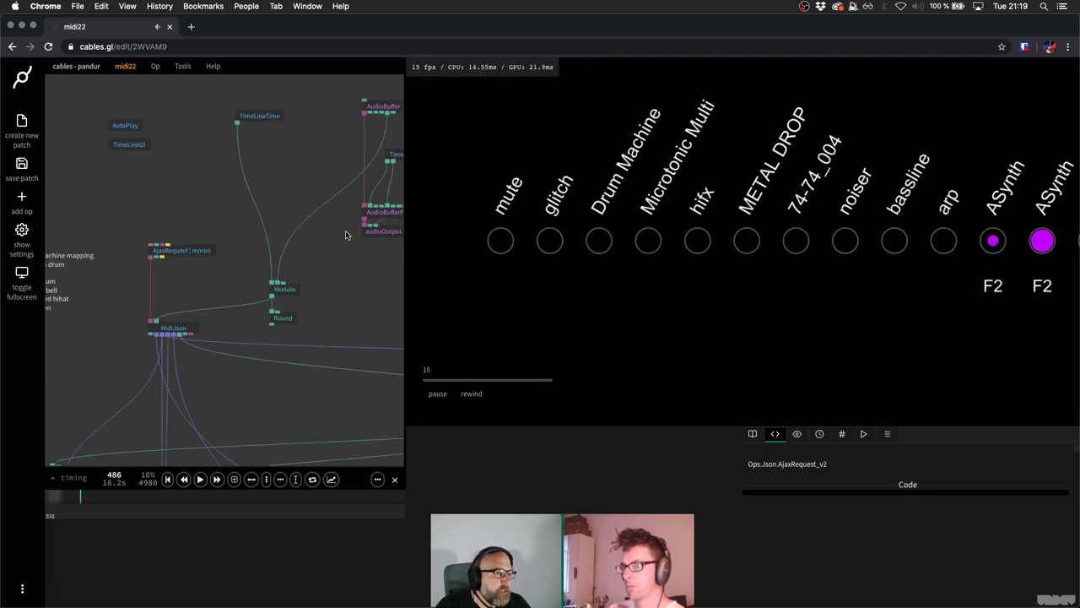
pyautogui.click(364, 232)
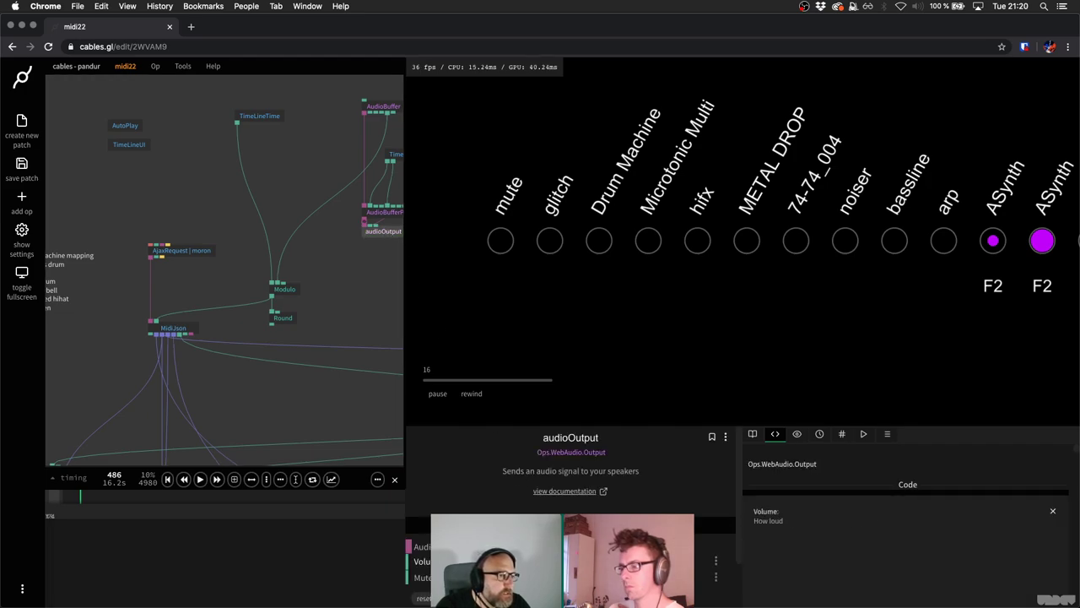
pyautogui.click(361, 396)
pyautogui.press('space')
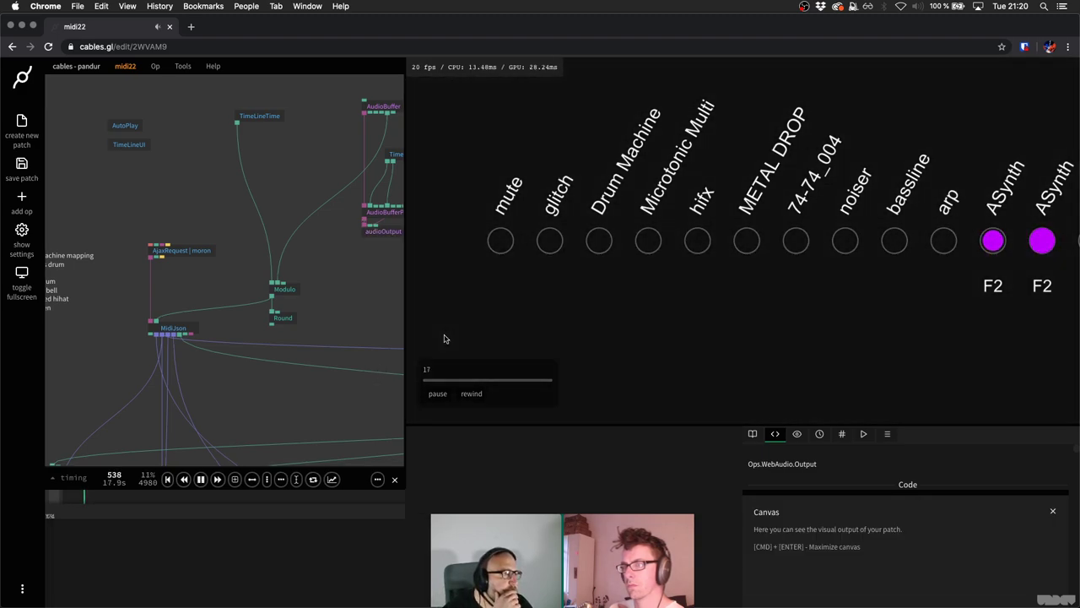
pyautogui.click(426, 341)
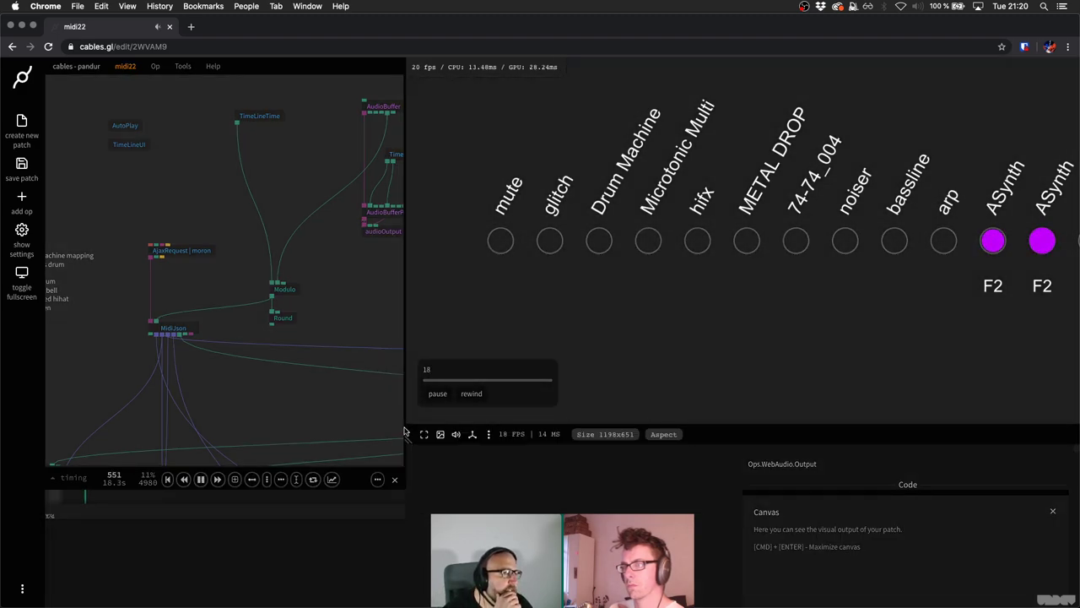
pyautogui.moveTo(403, 432); pyautogui.dragTo(318, 455)
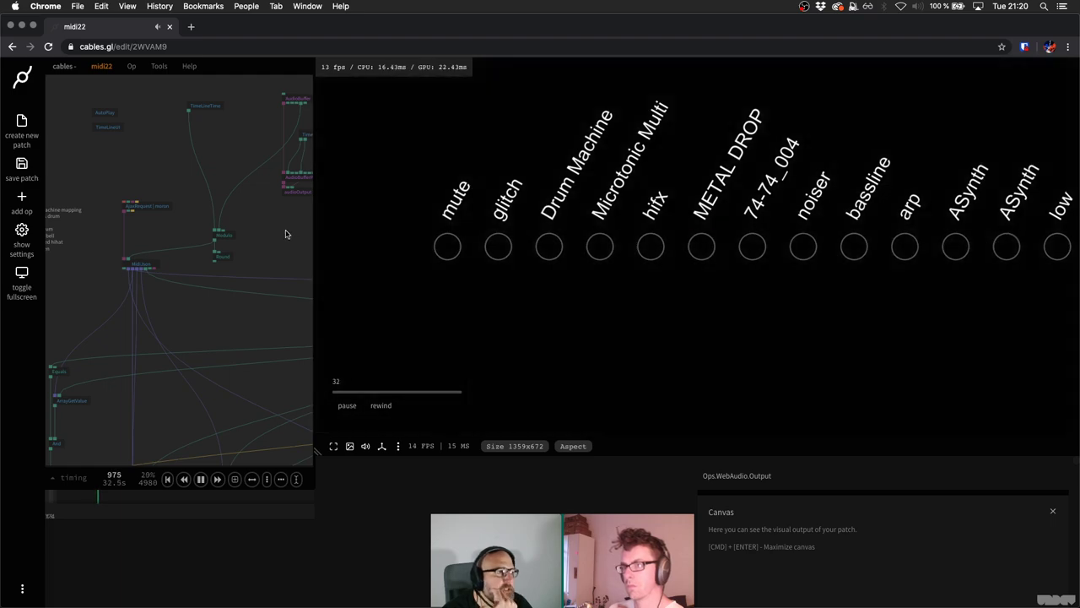
# Rewind the timeline to the start, play, skip ahead twice, then pause.
pyautogui.press('space')
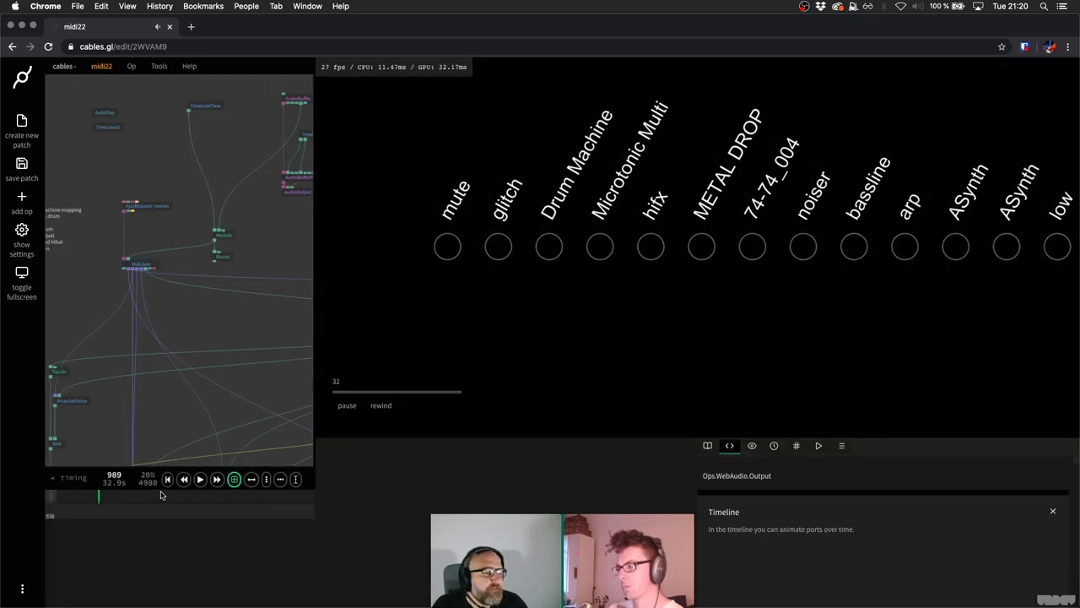
pyautogui.click(184, 479)
pyautogui.click(199, 479)
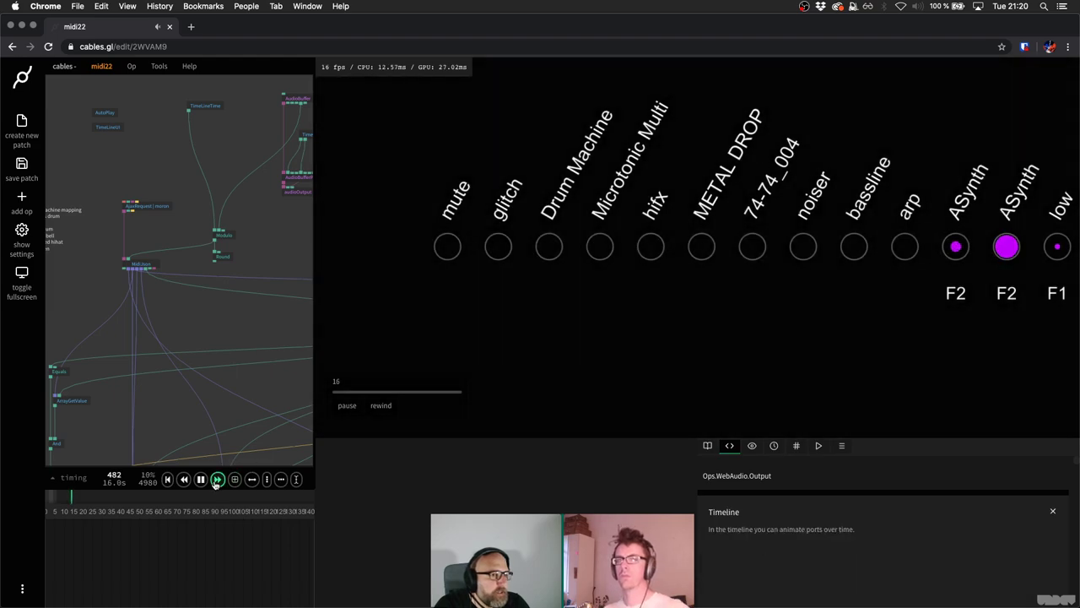
pyautogui.click(217, 479)
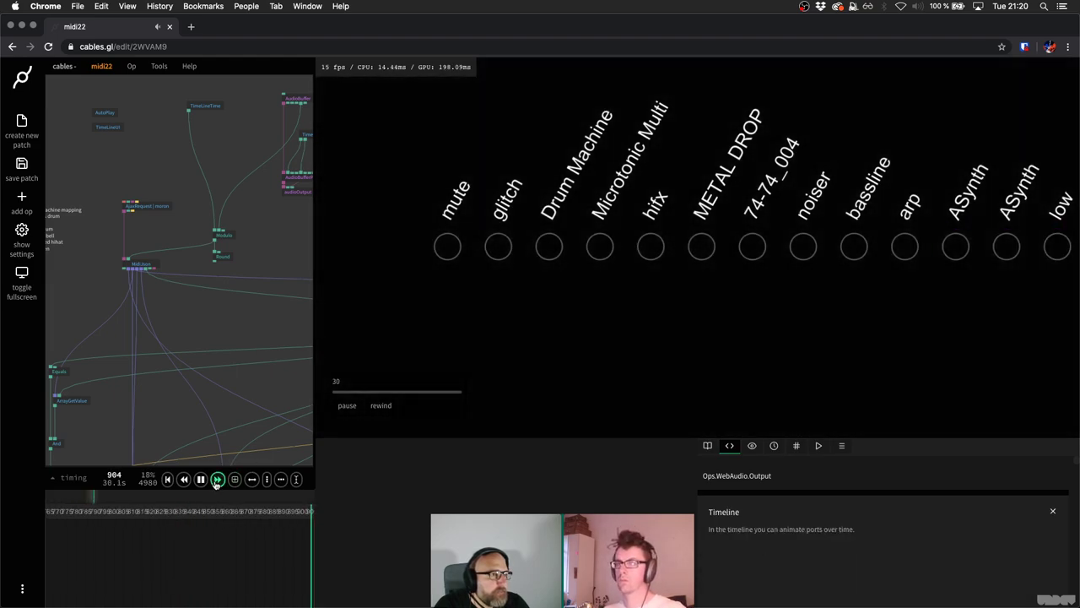
pyautogui.click(217, 479)
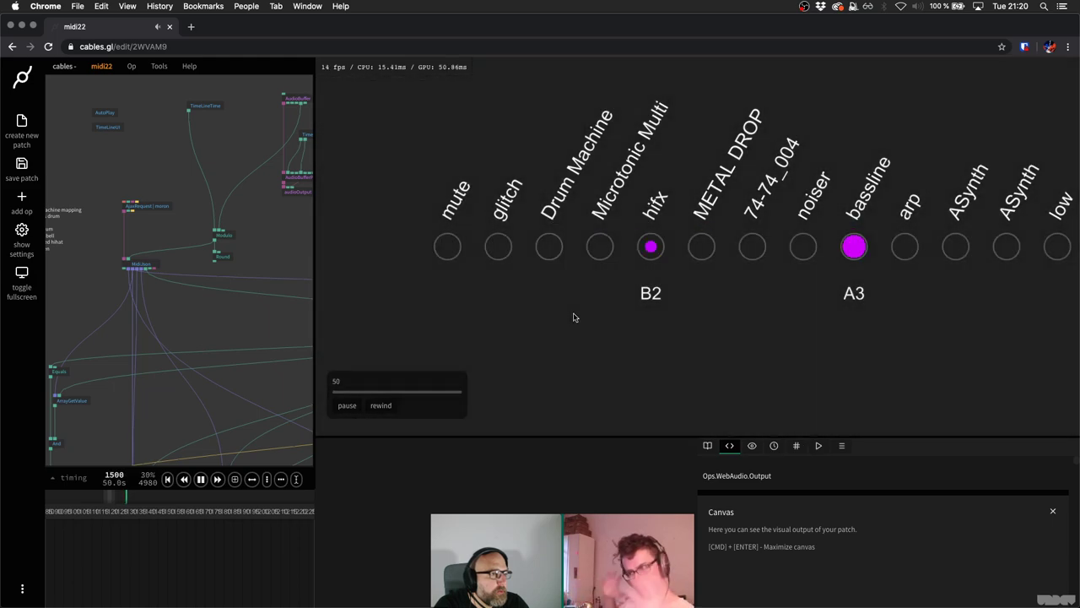
pyautogui.press('space')
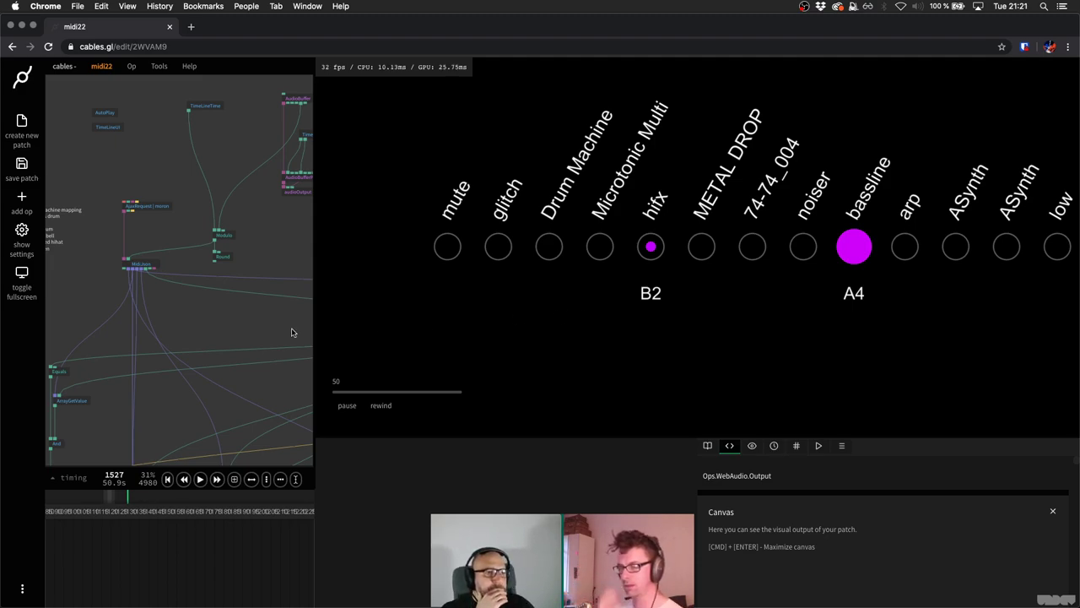
# Toggle playback to watch notes like B2, A3 and C3 light up, then save the patch.
pyautogui.hscroll(3, 249, 299)
pyautogui.scroll(-2, 249, 299)
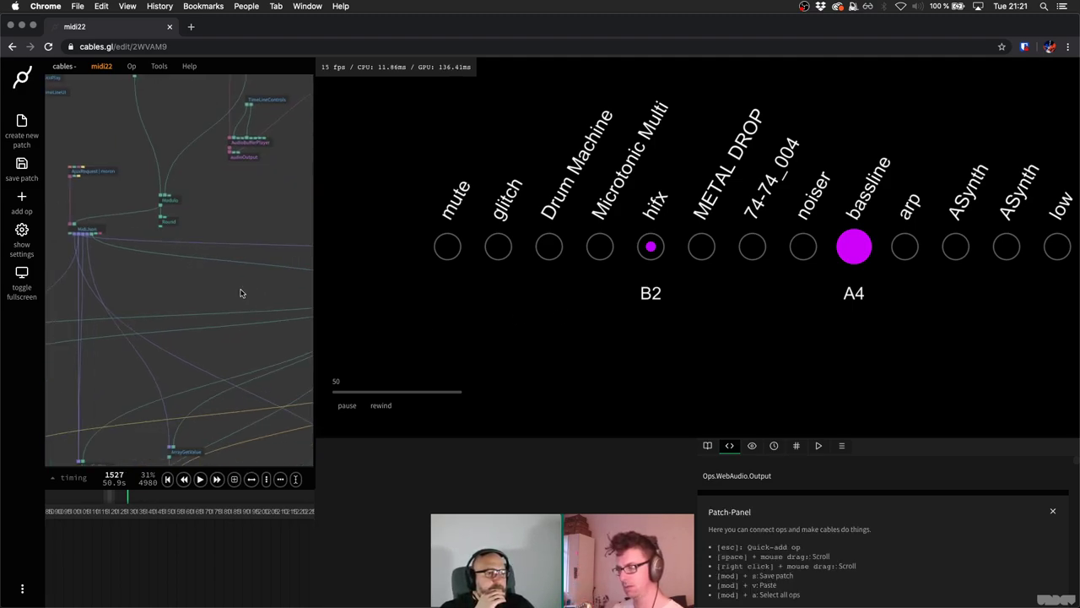
pyautogui.scroll(3, 241, 293)
pyautogui.hscroll(-3, 240, 293)
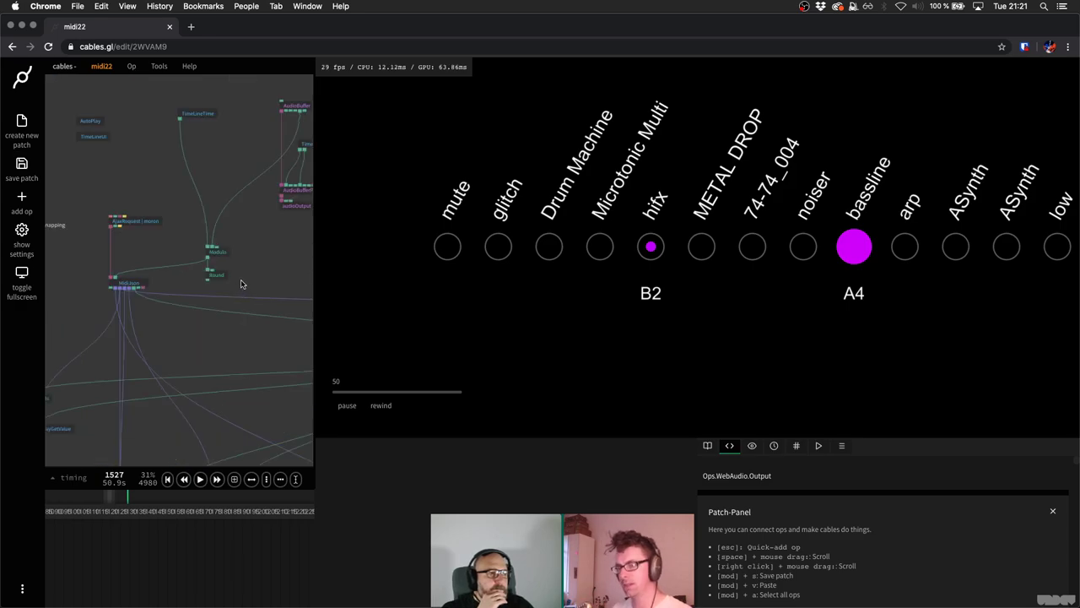
pyautogui.press('space')
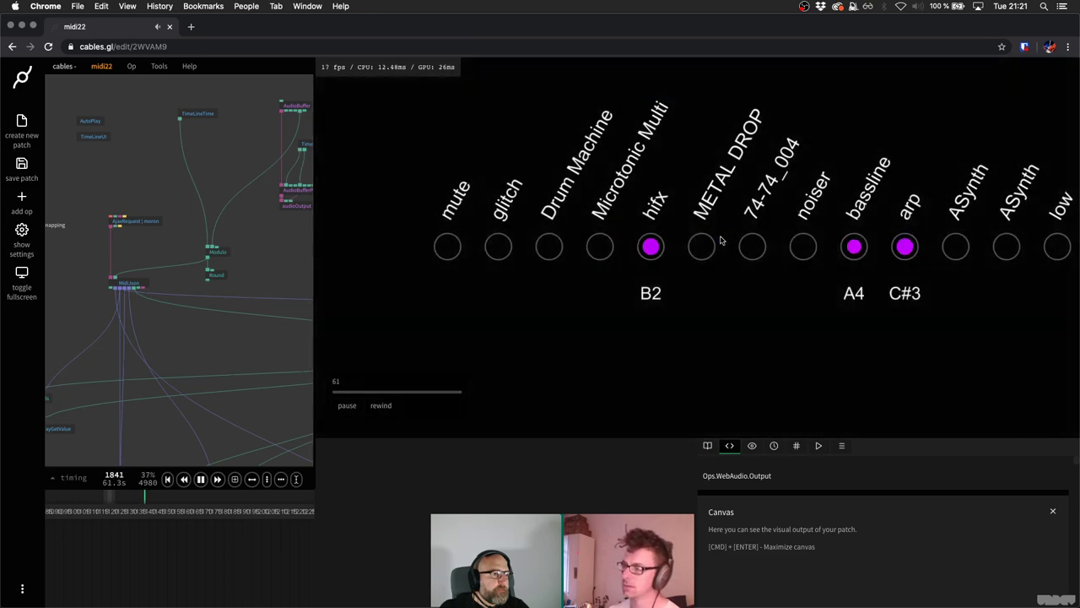
pyautogui.press('space')
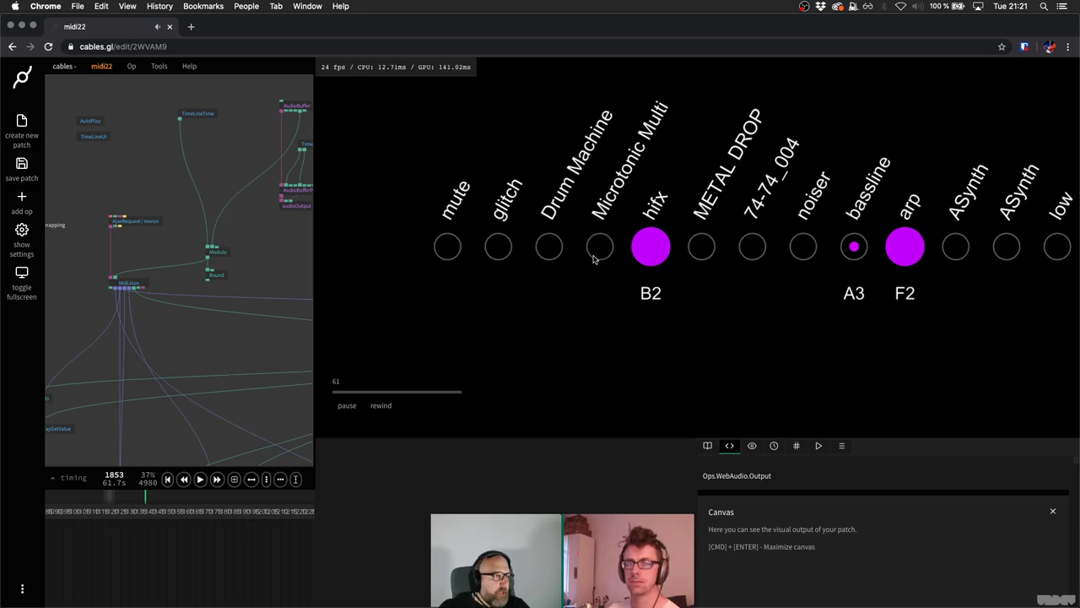
pyautogui.press('space')
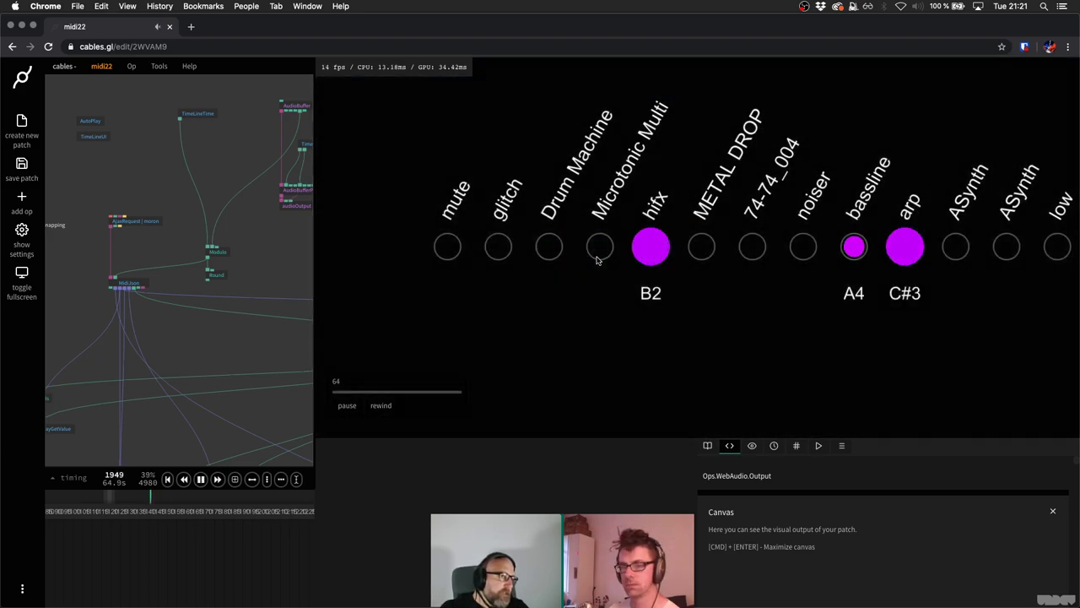
pyautogui.press('space')
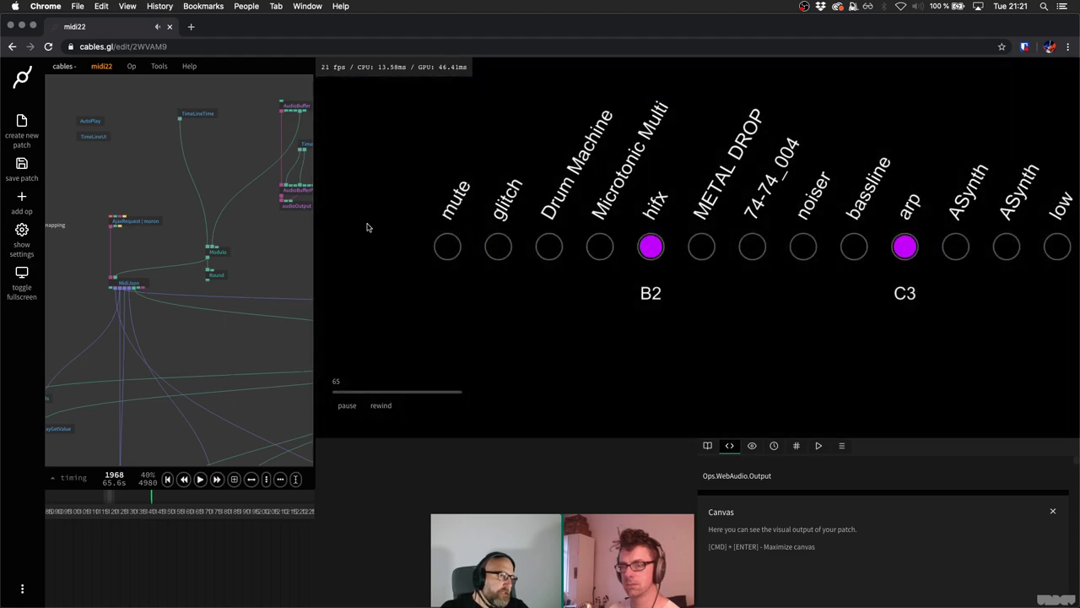
pyautogui.press('space')
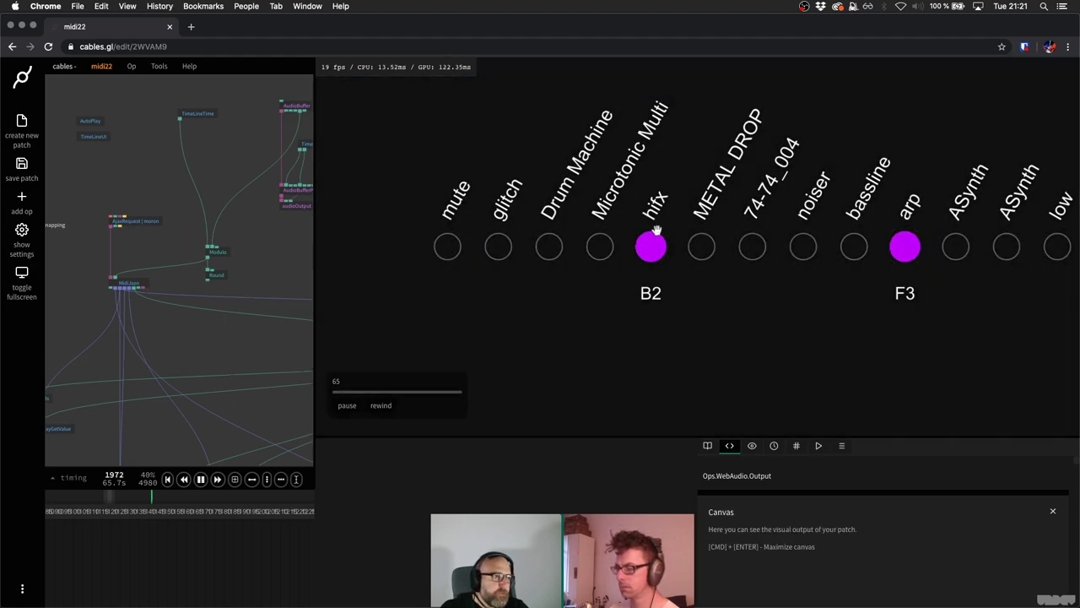
pyautogui.press('space')
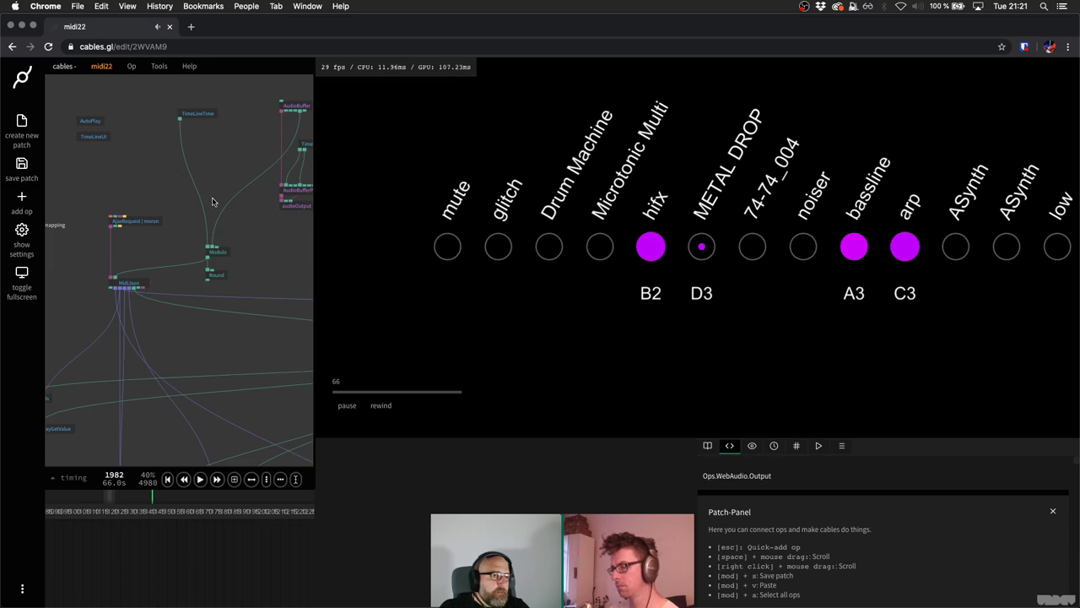
pyautogui.press('super+s')
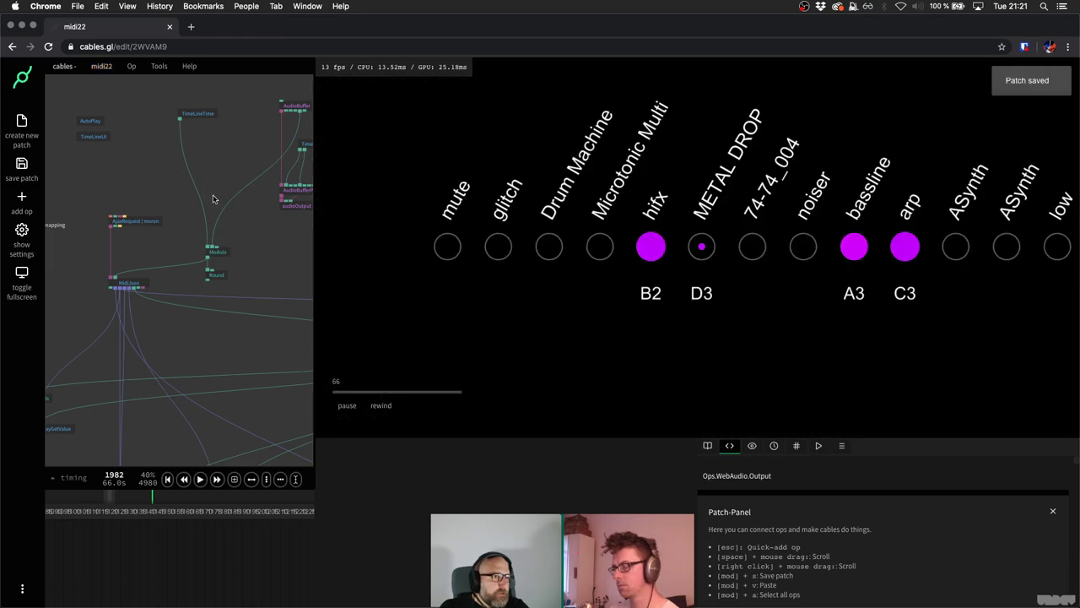
# Play the moron track further and pause it at 86.9 s.
pyautogui.press('space')
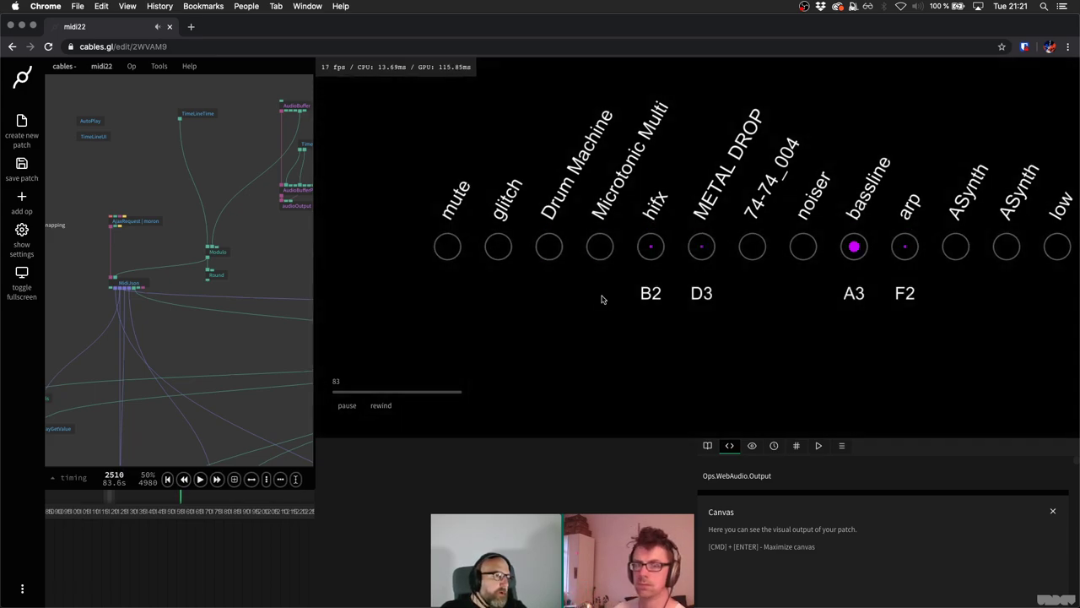
pyautogui.press('space')
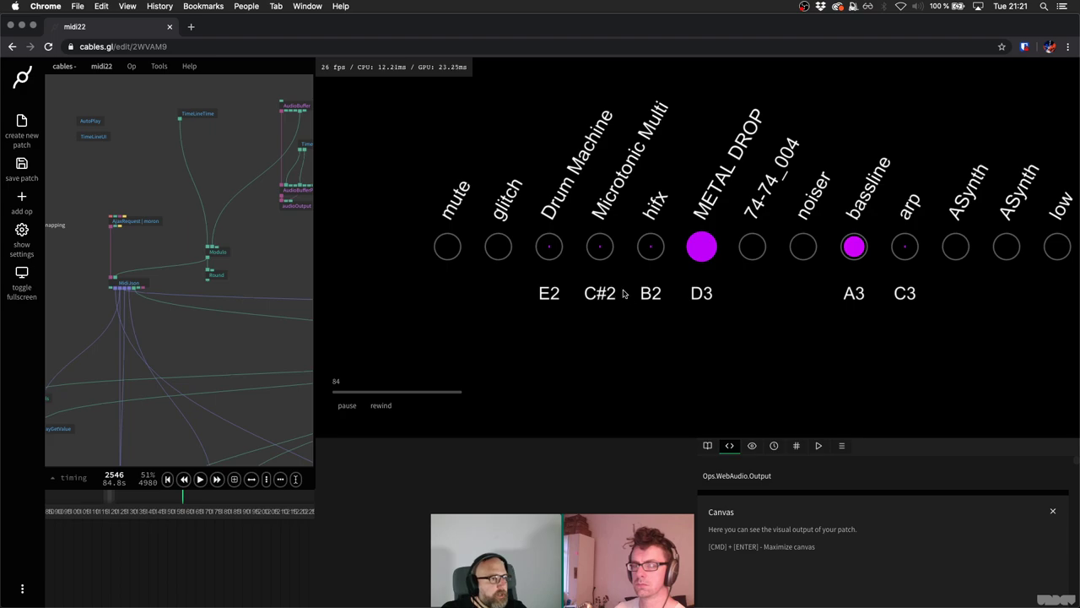
pyautogui.press('space')
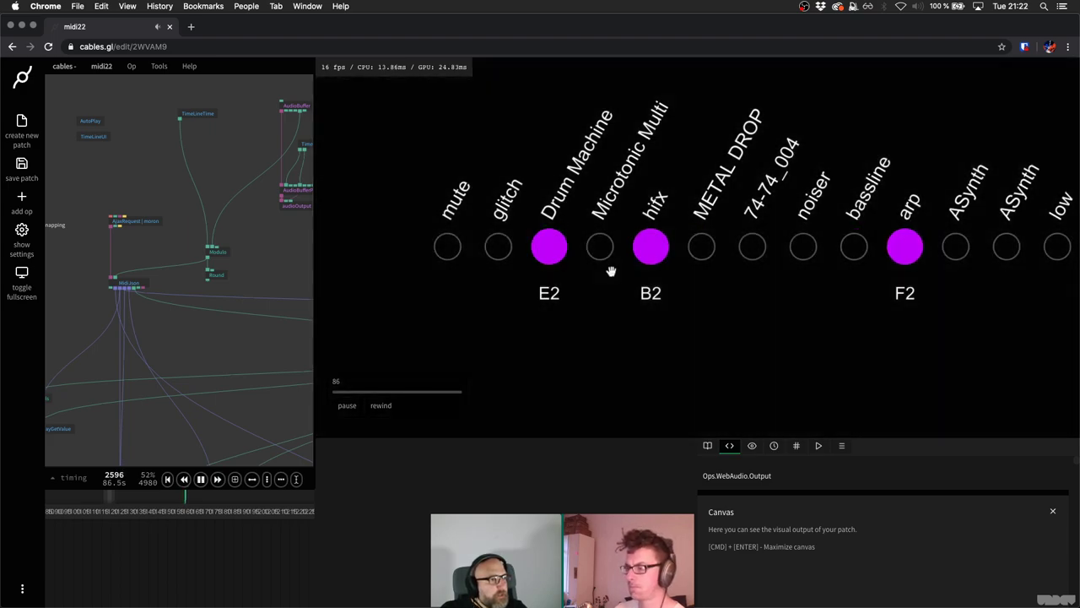
pyautogui.press('space')
pyautogui.scroll(2, 174, 299)
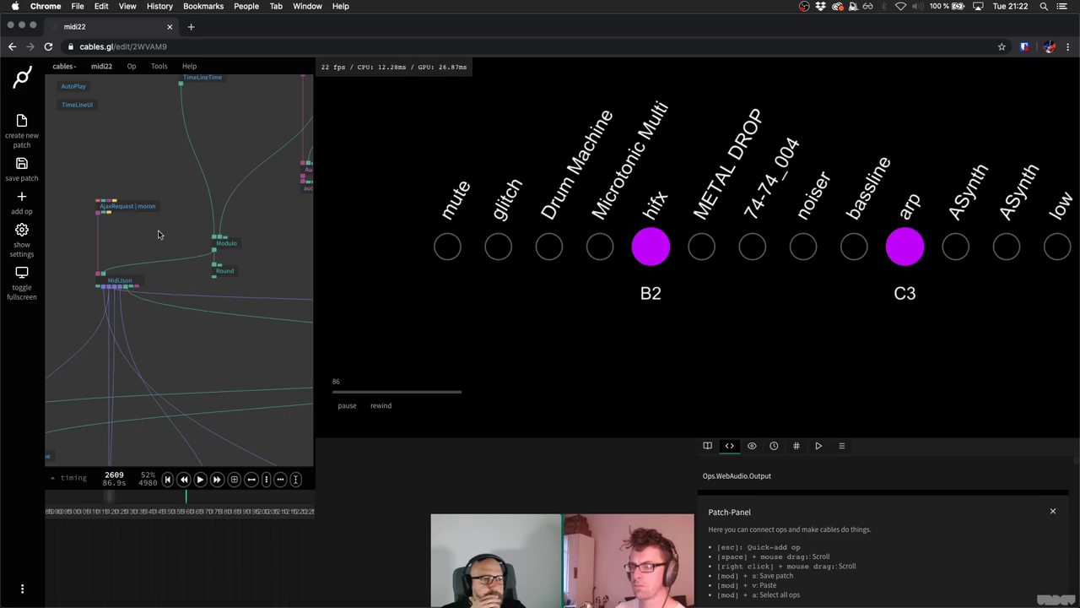
# Shrink the preview, inspect MidiJson's parameters, then play and pause the timeline.
pyautogui.click(360, 359)
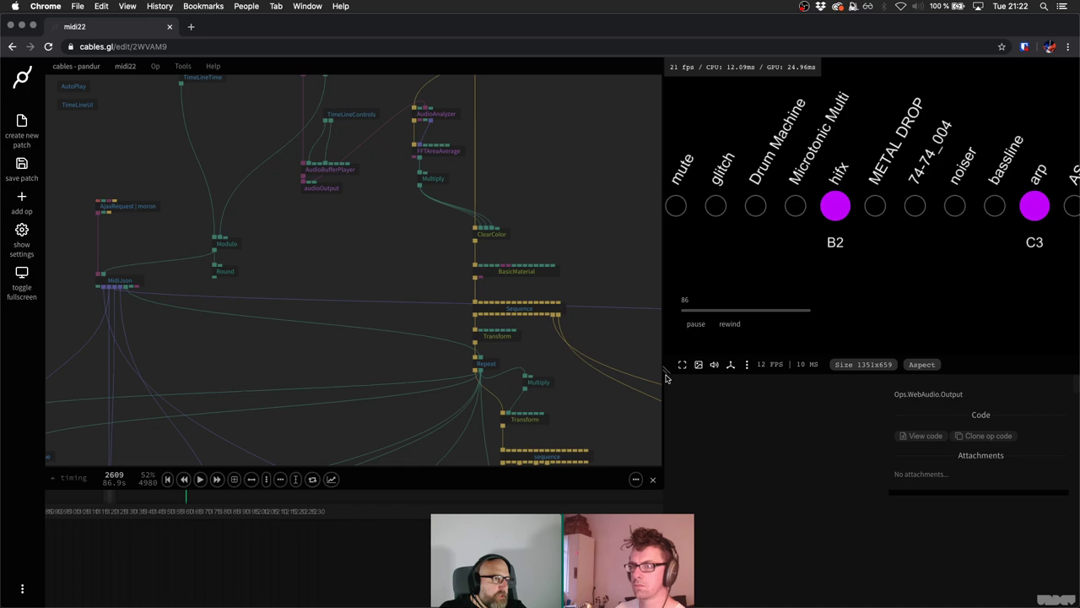
pyautogui.click(336, 324)
pyautogui.scroll(-2, 337, 324)
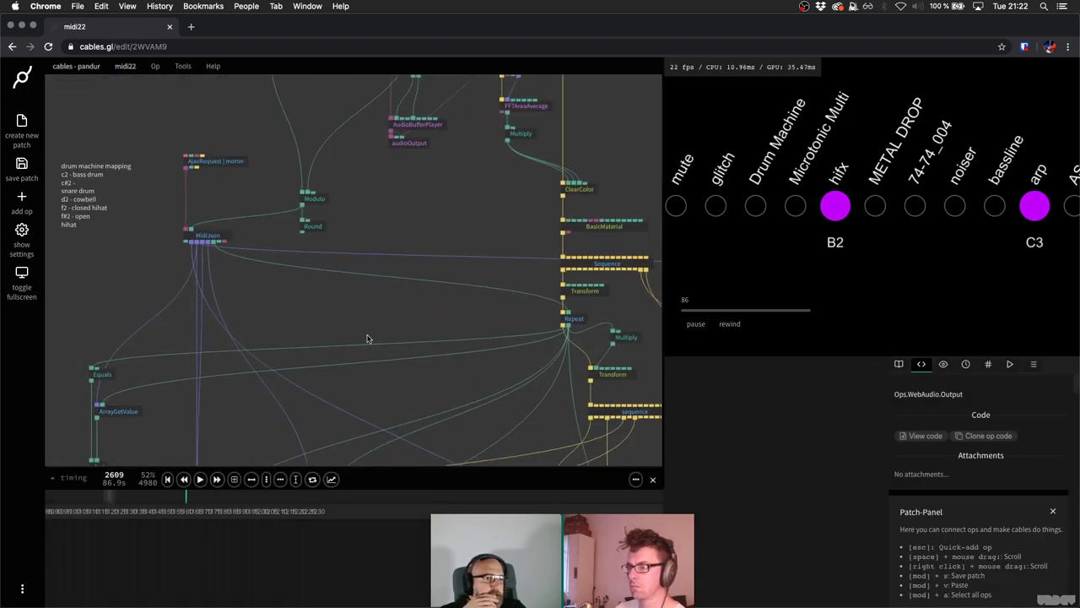
pyautogui.scroll(2, 320, 228)
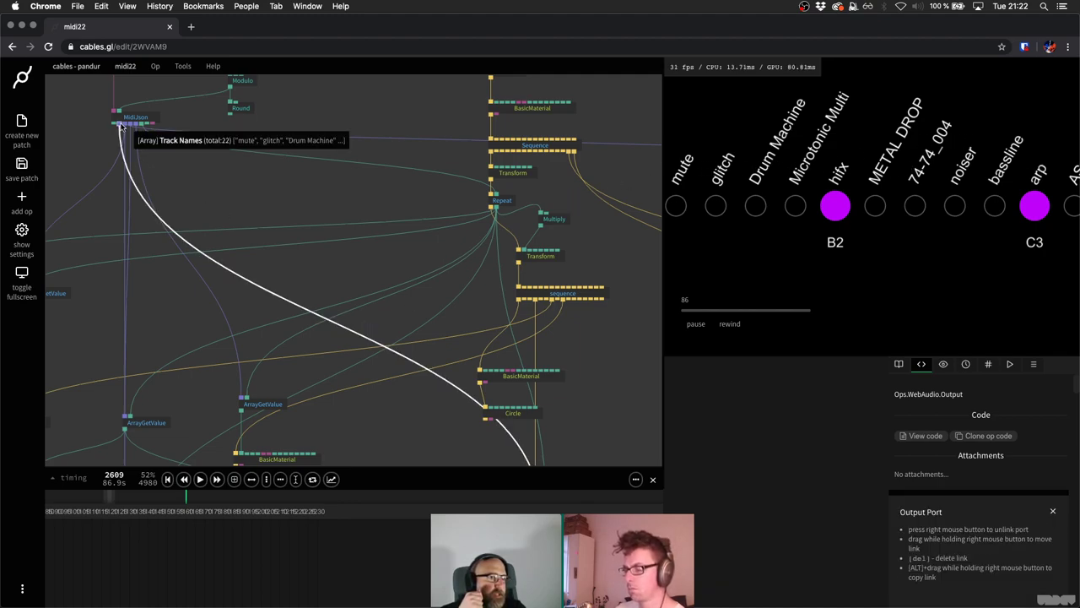
pyautogui.scroll(5, 125, 127)
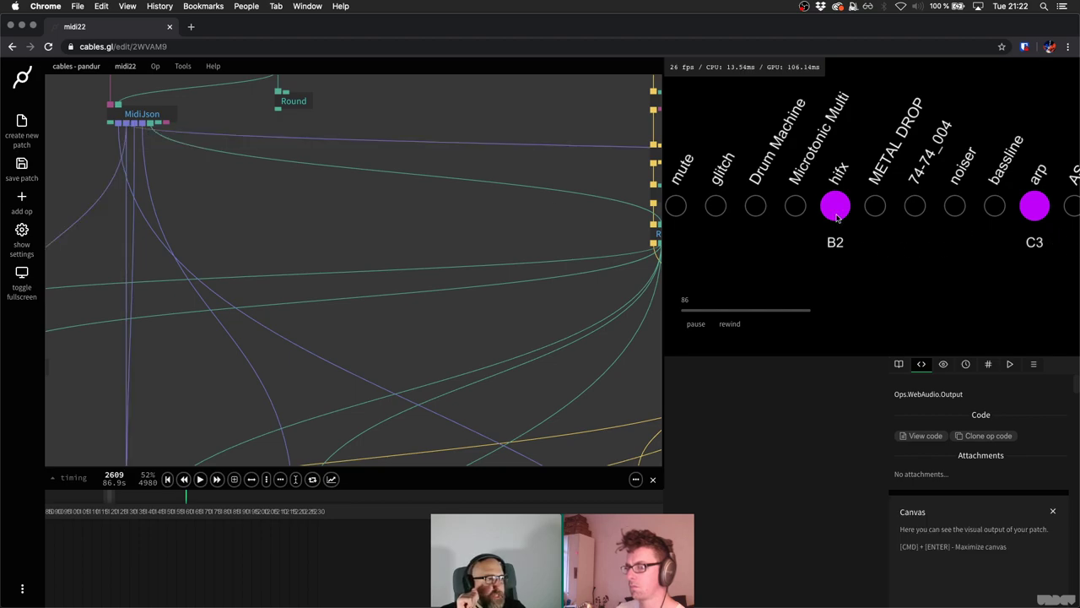
pyautogui.click(135, 120)
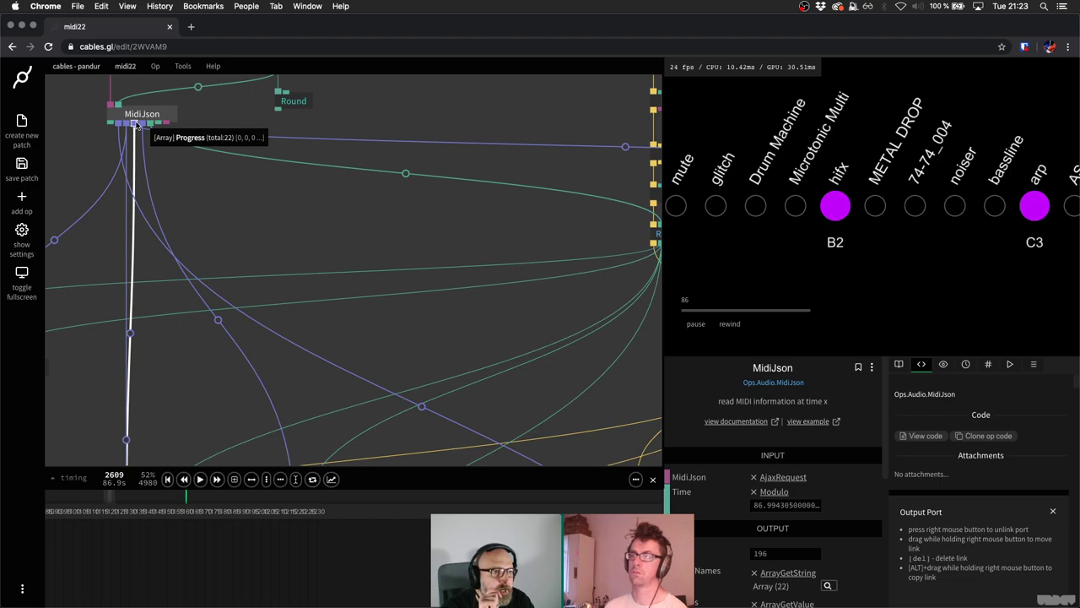
pyautogui.click(266, 176)
pyautogui.press('space')
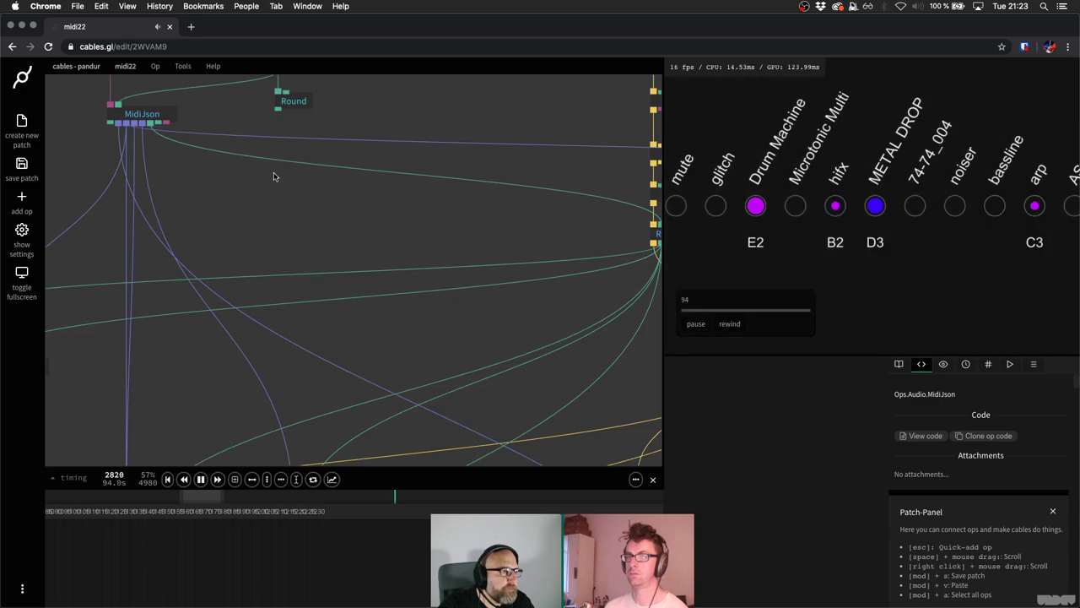
pyautogui.press('space')
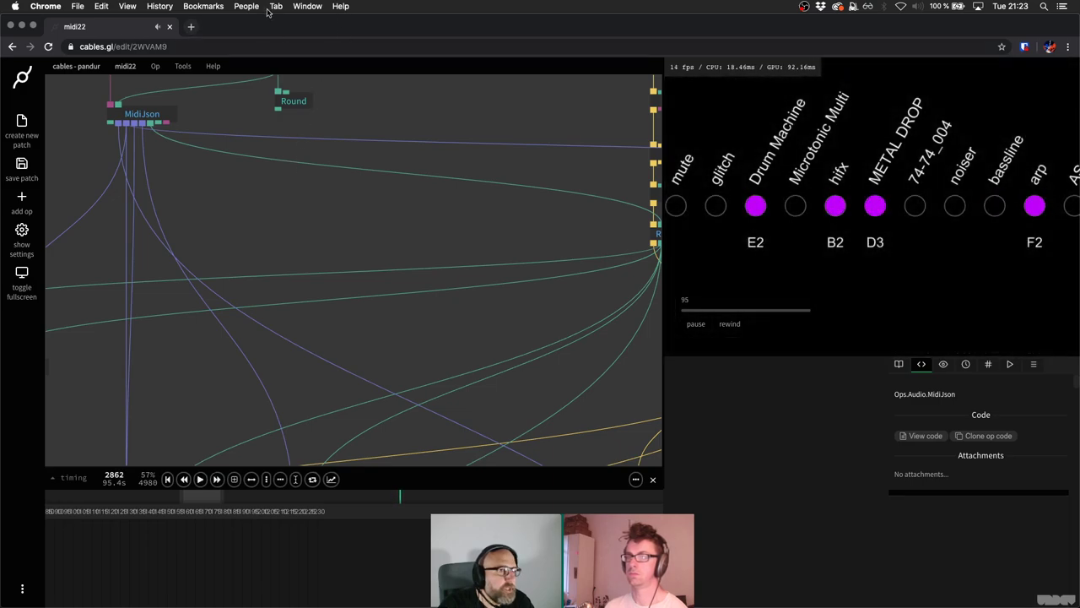
# Zoom out across the midi22 patch and move the browser window to reveal new project.
pyautogui.scroll(-3, 241, 172)
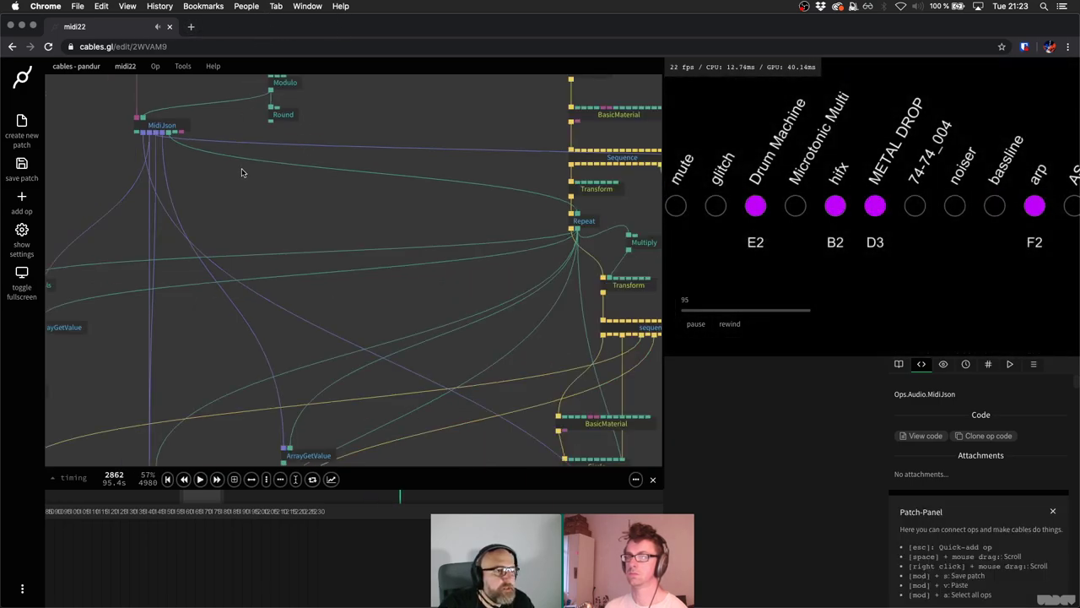
pyautogui.scroll(-2, 242, 172)
pyautogui.scroll(-2, 241, 172)
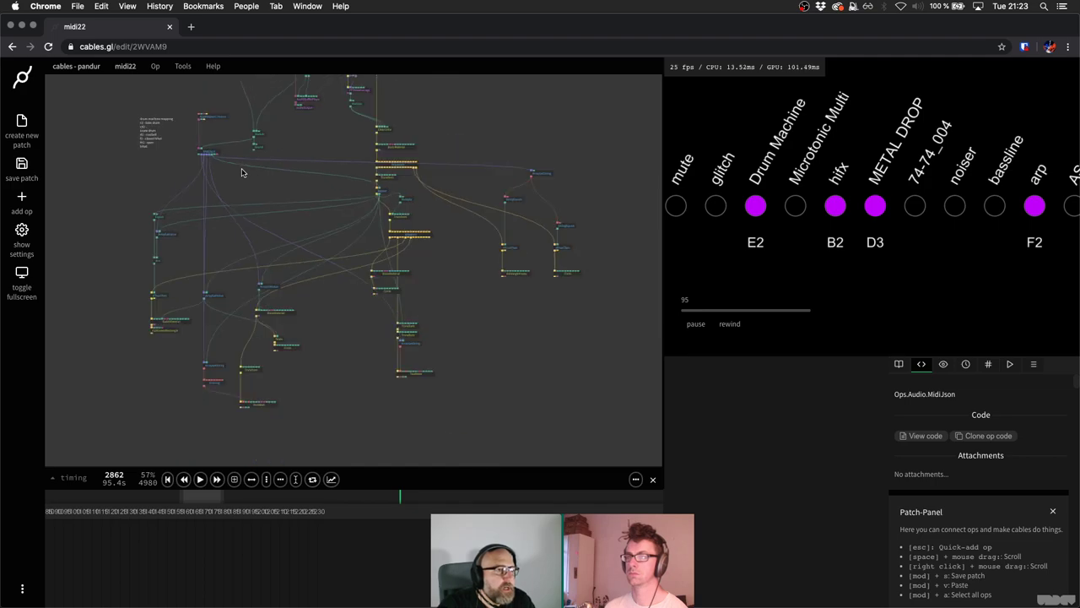
pyautogui.scroll(1, 242, 172)
pyautogui.scroll(-2, 241, 172)
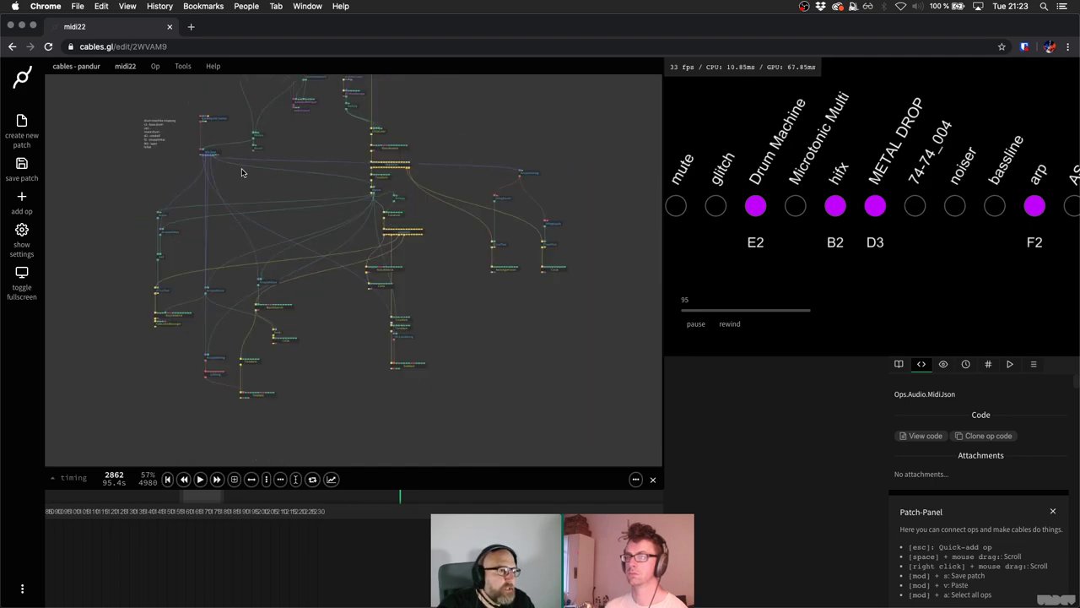
pyautogui.scroll(1, 242, 172)
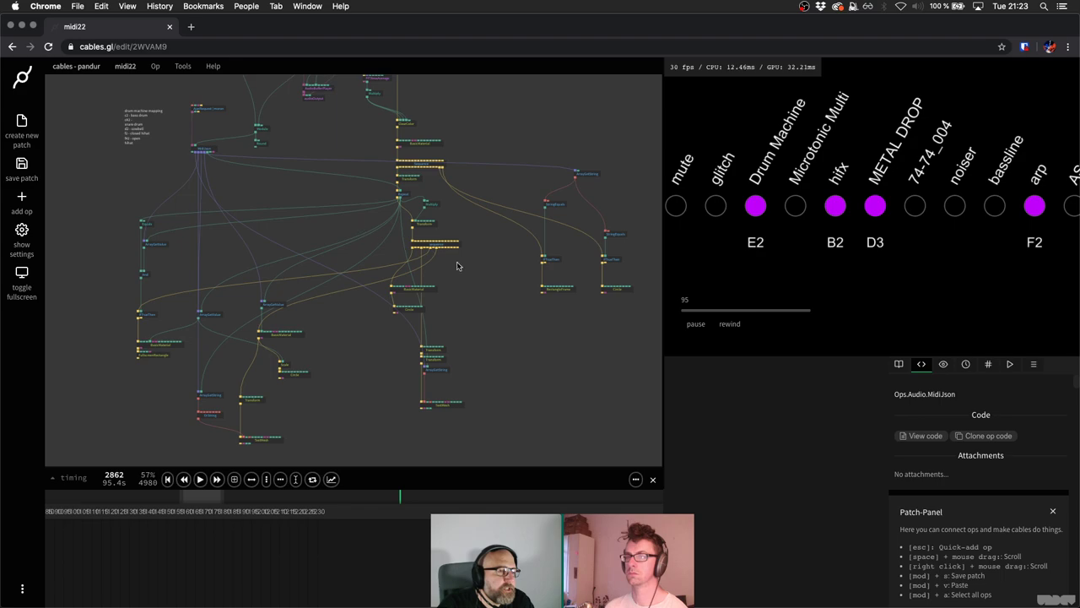
pyautogui.scroll(-1, 465, 246)
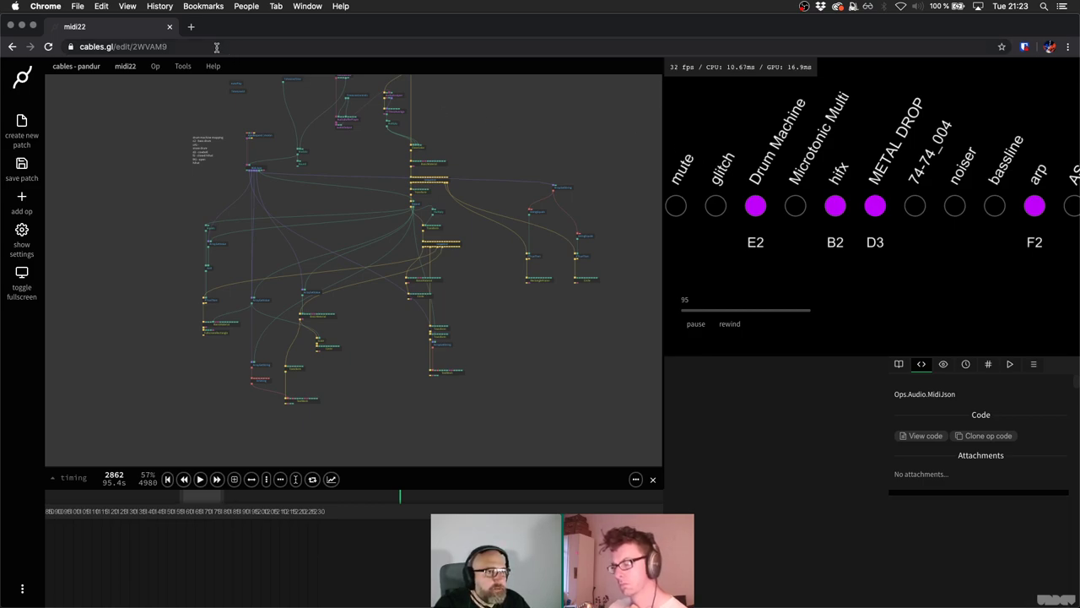
pyautogui.moveTo(235, 35)
pyautogui.mouseDown()
pyautogui.moveTo(251, 57)
pyautogui.moveTo(249, 29)
pyautogui.mouseUp()
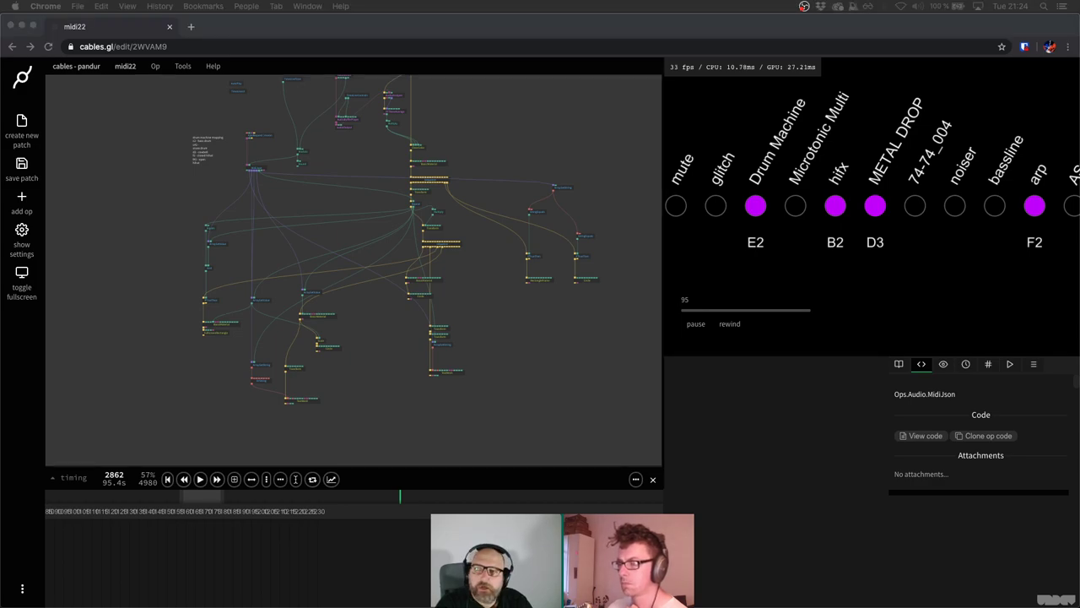
pyautogui.moveTo(287, 26); pyautogui.dragTo(355, 371)
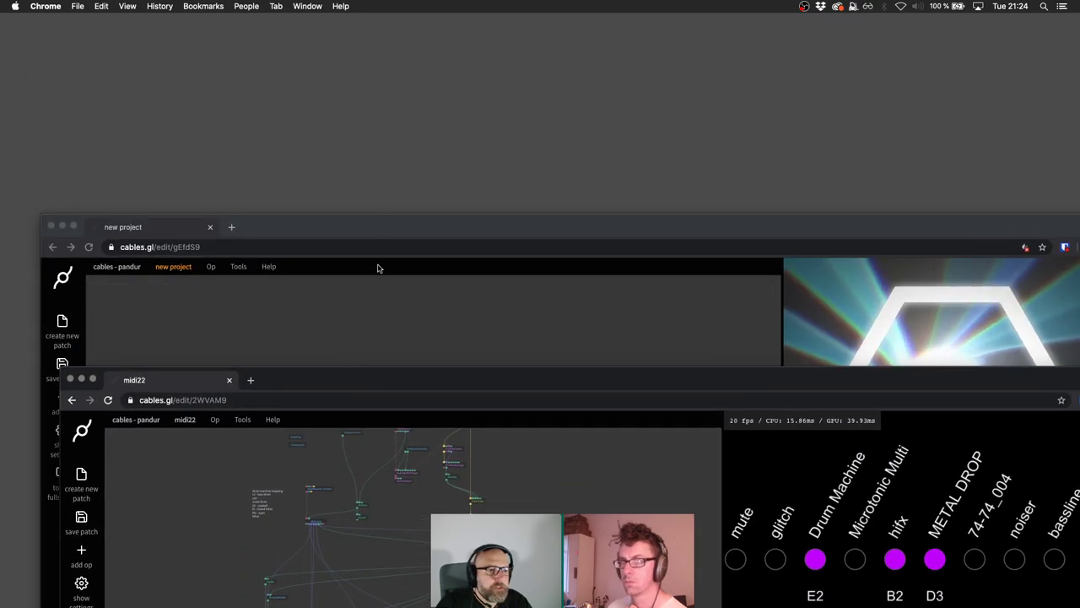
# Maximize the new project window and inspect AjaxRequest moron and MidiJson.
pyautogui.click(422, 234)
pyautogui.doubleClick(431, 193)
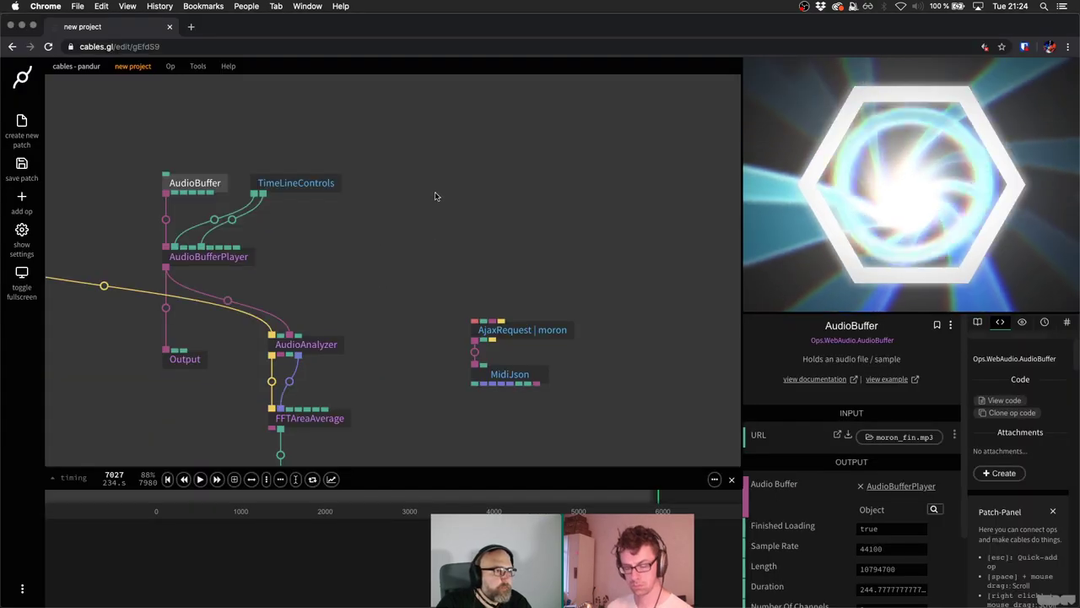
pyautogui.scroll(-3, 439, 177)
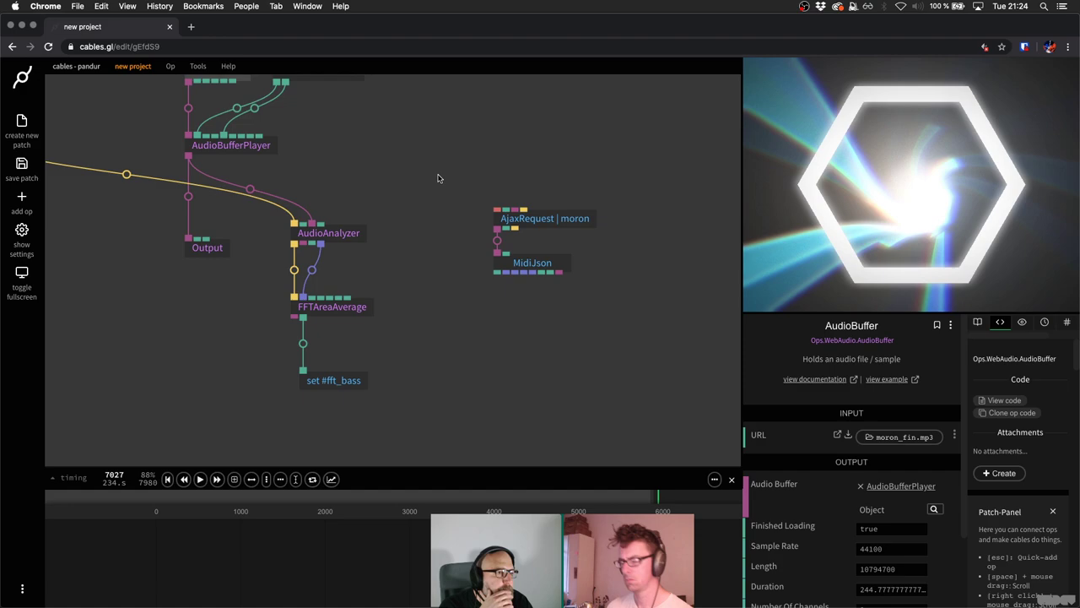
pyautogui.click(547, 263)
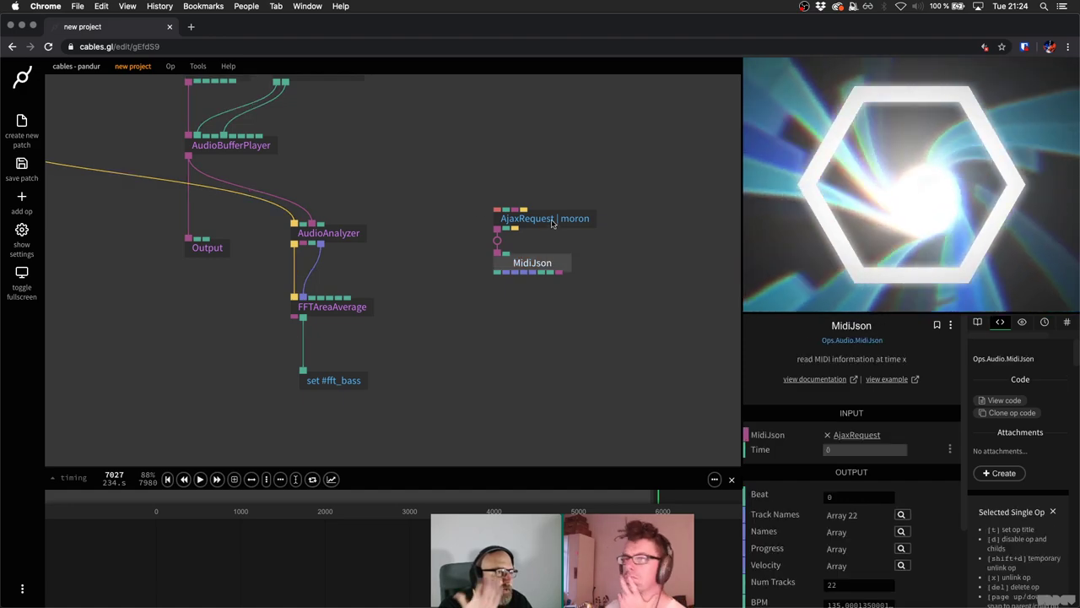
pyautogui.click(557, 271)
pyautogui.scroll(-2, 560, 200)
pyautogui.hscroll(2, 560, 200)
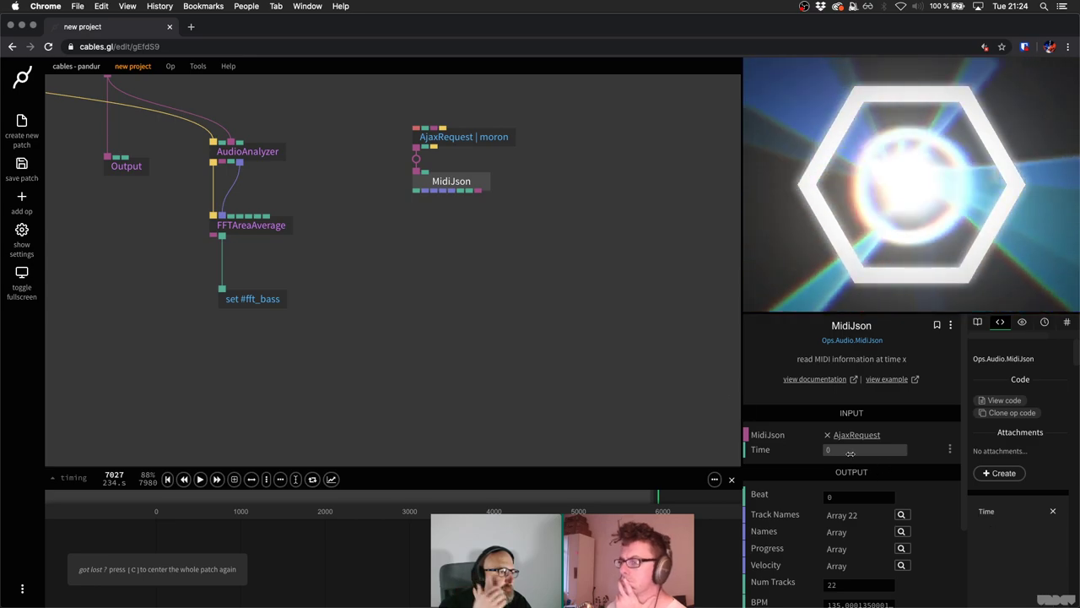
# Move MidiJson further below AjaxRequest moron and set its Time input to 2.
pyautogui.moveTo(449, 187); pyautogui.dragTo(441, 245)
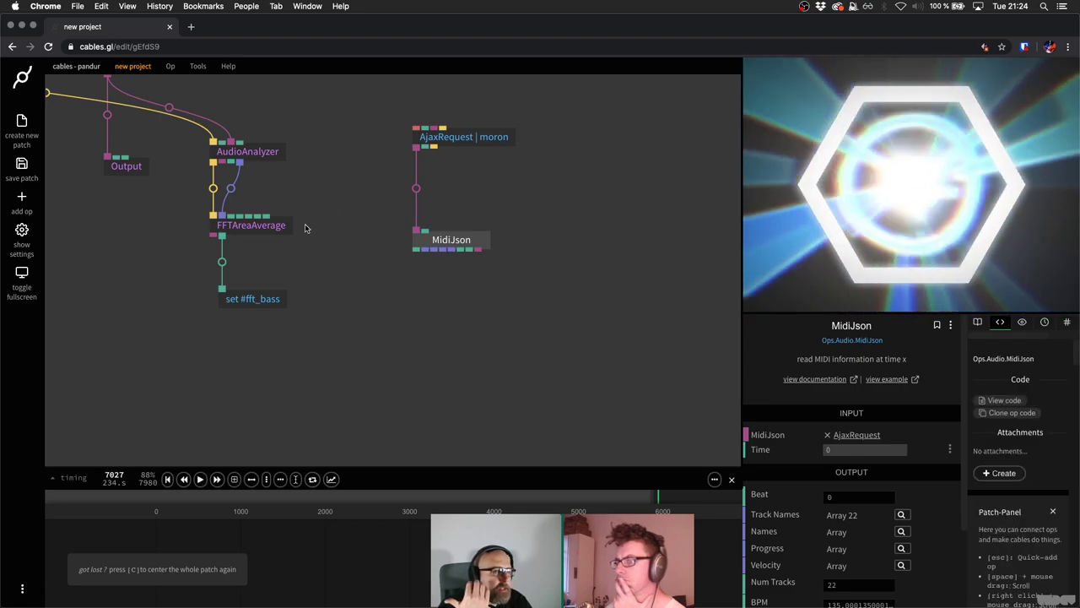
pyautogui.scroll(2, 305, 223)
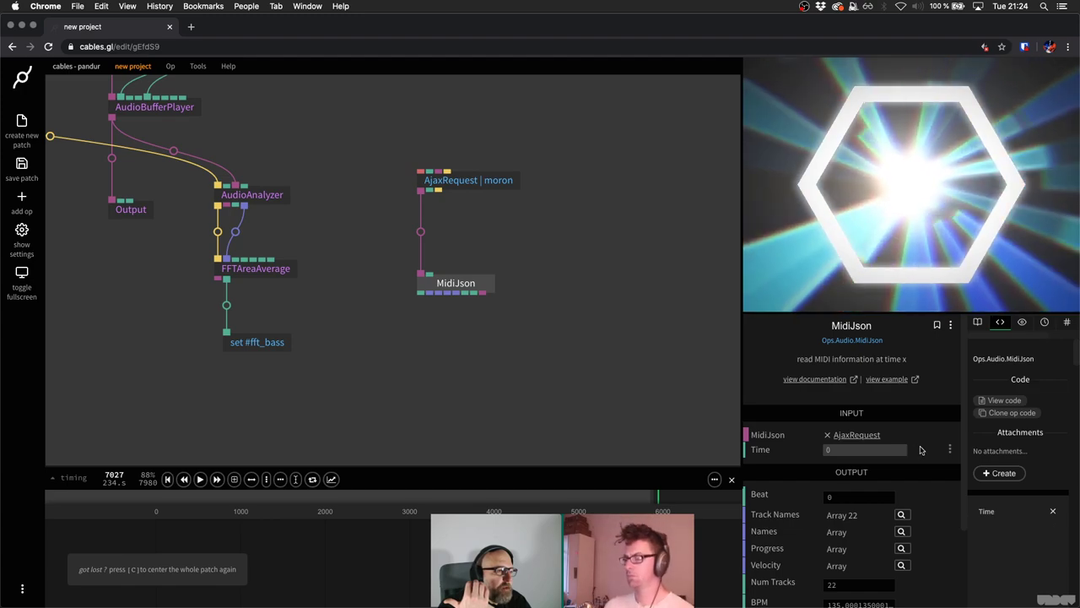
pyautogui.click(859, 449)
pyautogui.write('2')
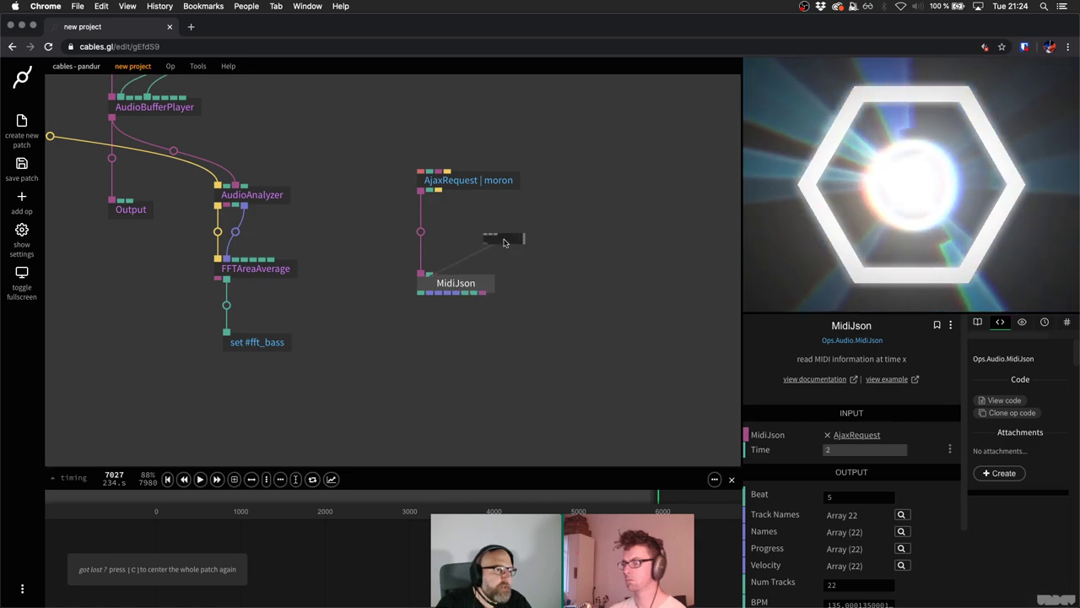
# Add a TimeLineTime op driving MidiJson's Time input and place it beside MidiJson.
pyautogui.press('Escape')
pyautogui.write('timelinetime')
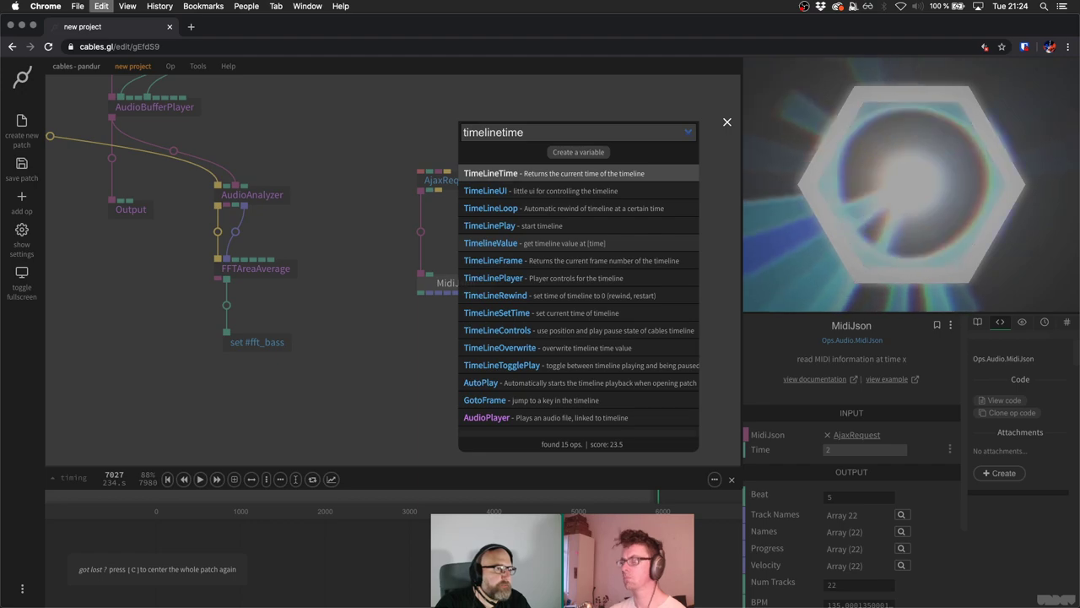
pyautogui.hotkey('alt', 'BackSpace')
pyautogui.write('timeli')
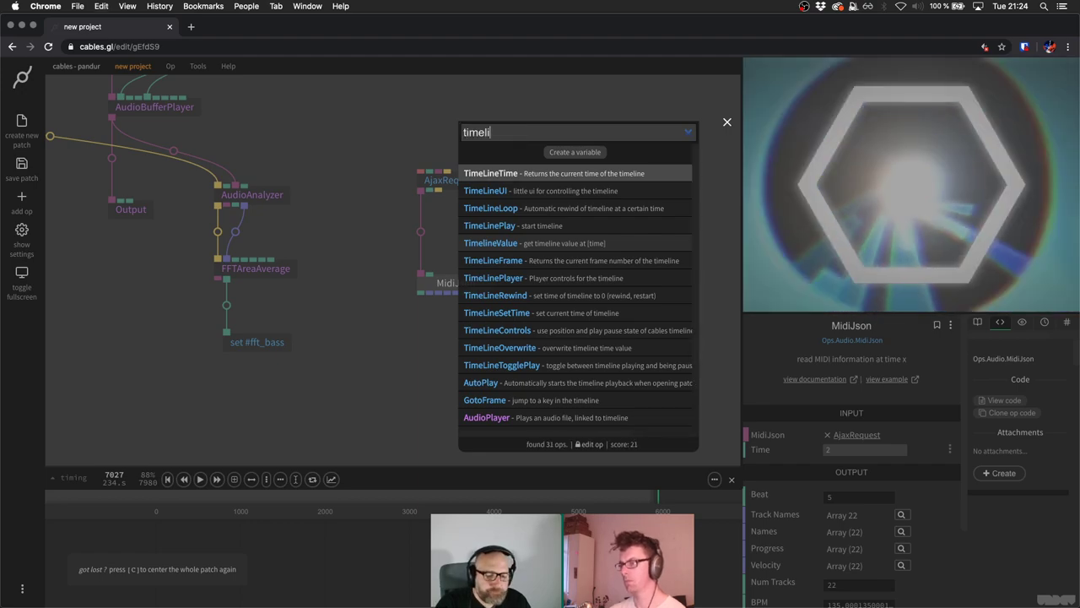
pyautogui.write('netime')
pyautogui.press('Down')
pyautogui.press('Return')
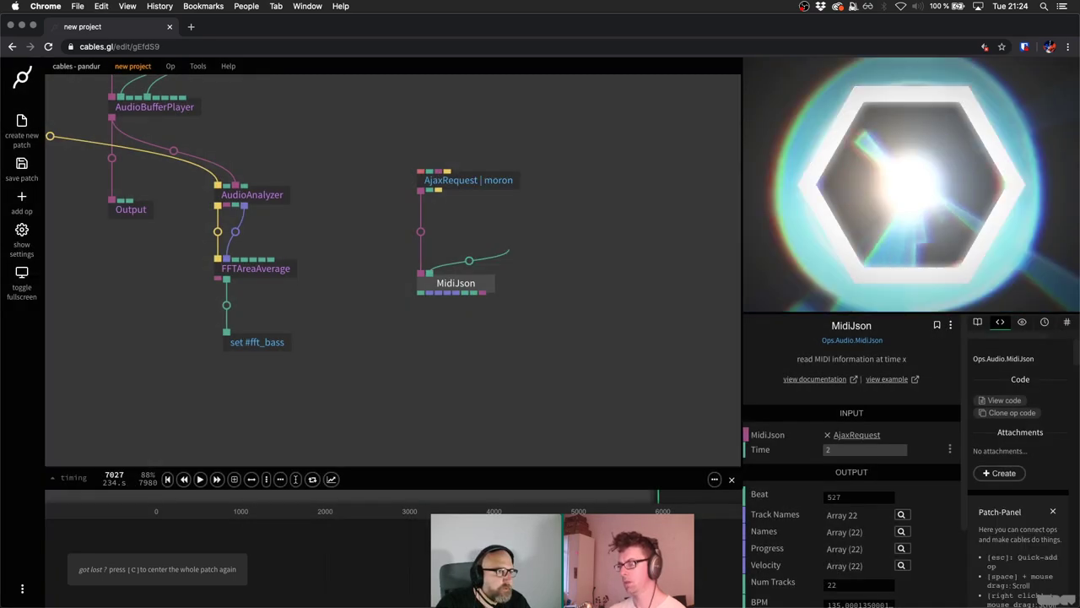
pyautogui.click(474, 285)
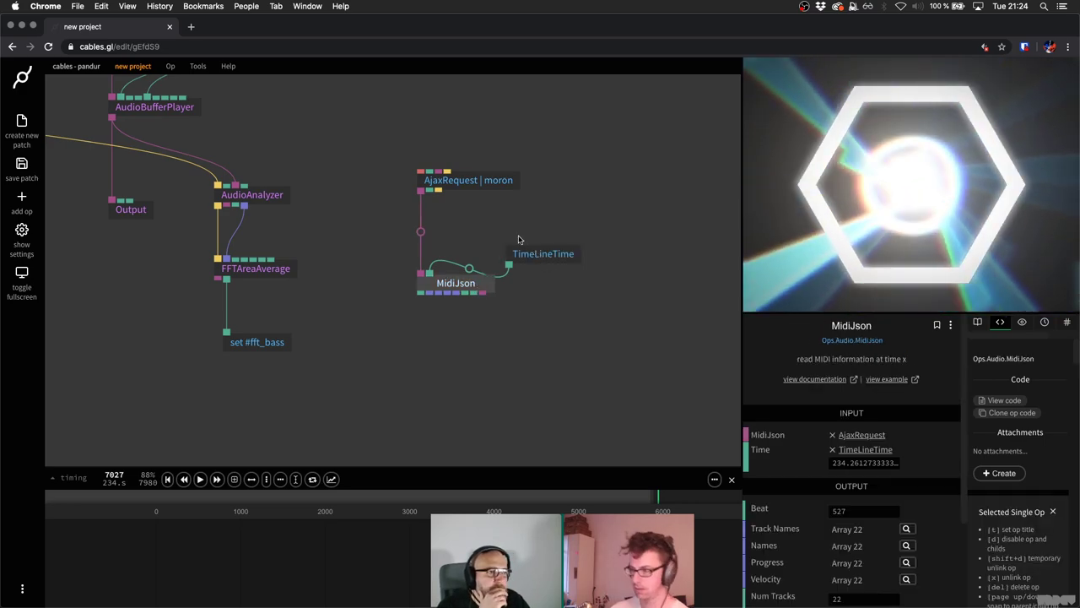
pyautogui.moveTo(519, 253); pyautogui.dragTo(475, 224)
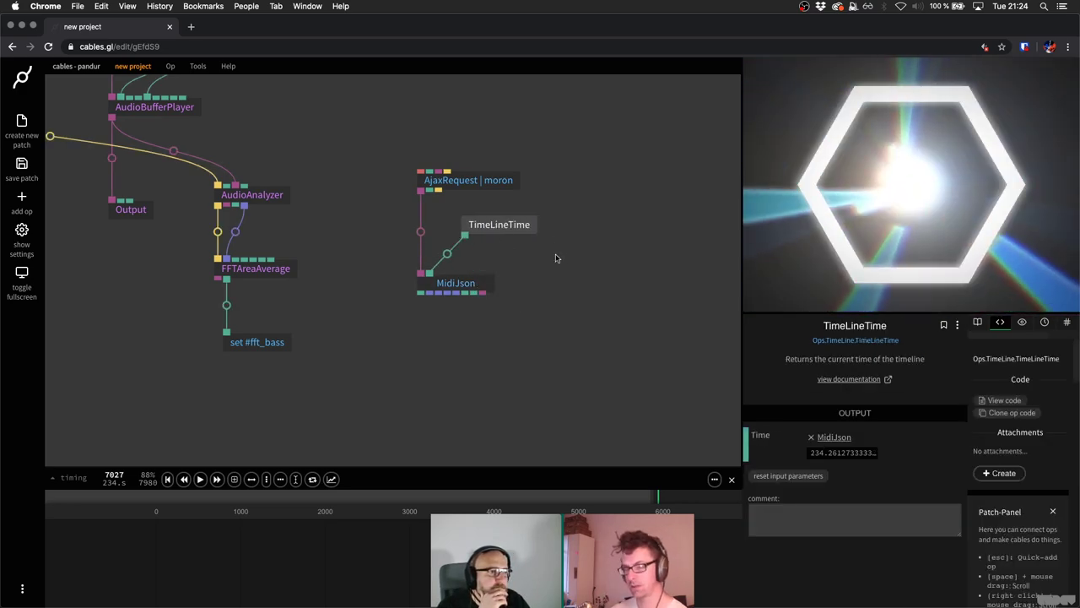
pyautogui.scroll(-4, 556, 258)
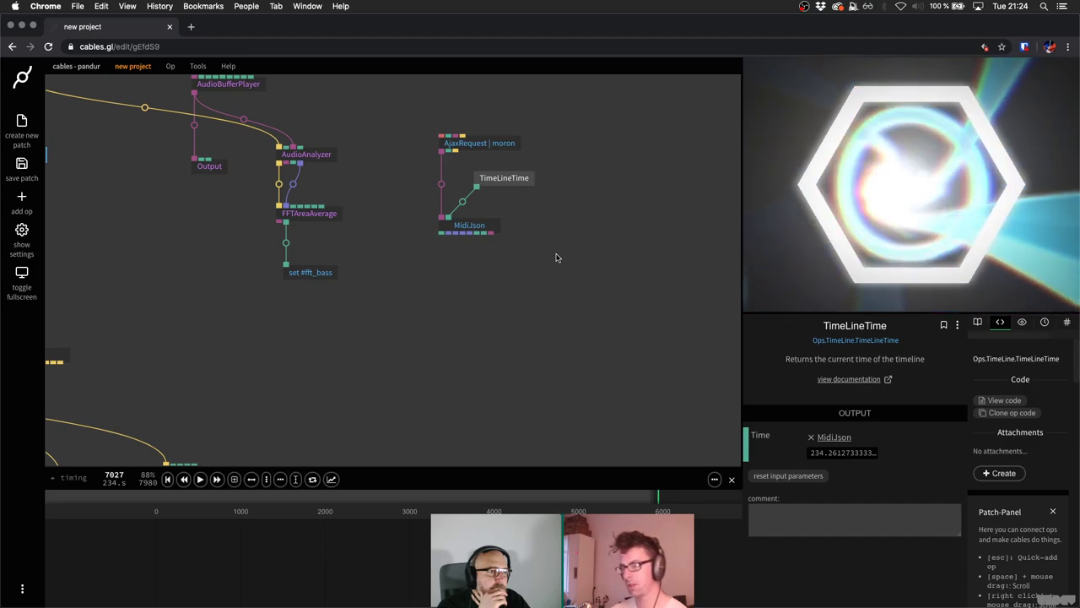
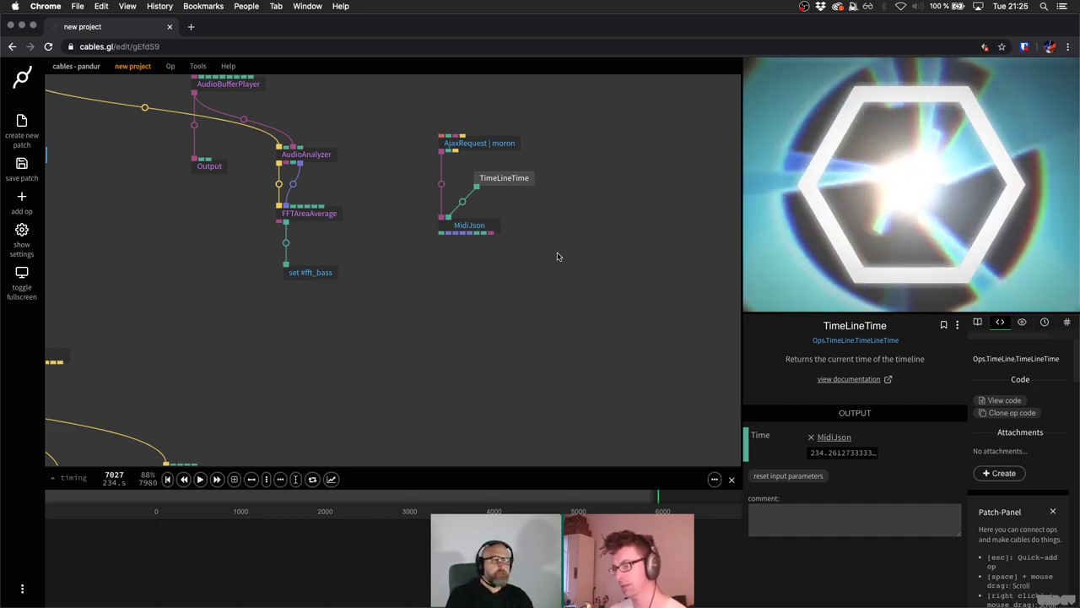
# Rewind timeline playback to about 176 seconds (around frame 5297).
pyautogui.scroll(-3, 557, 256)
pyautogui.click(556, 270)
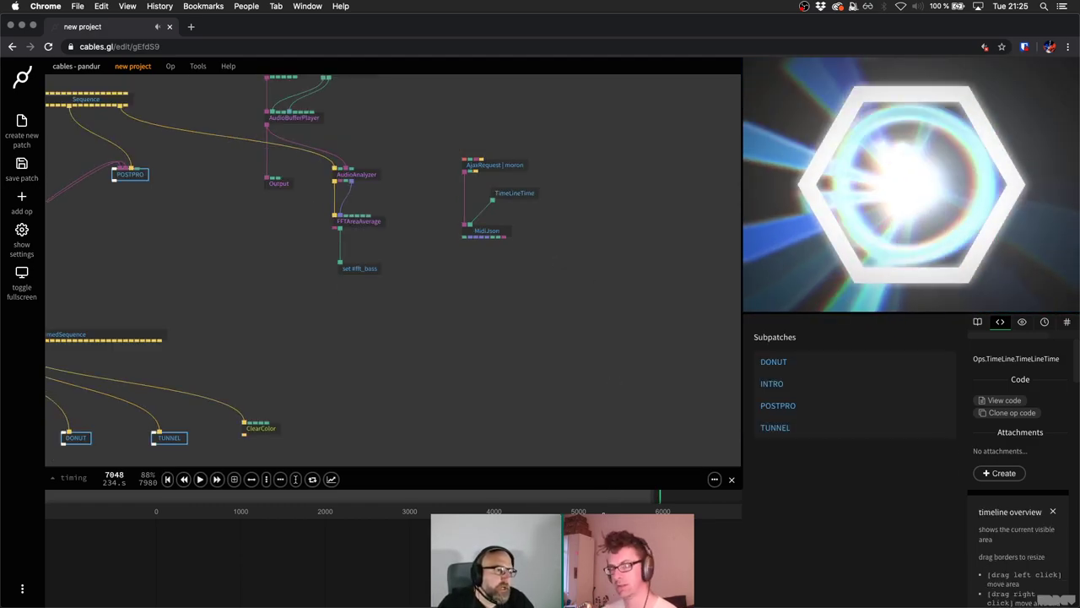
pyautogui.click(506, 502)
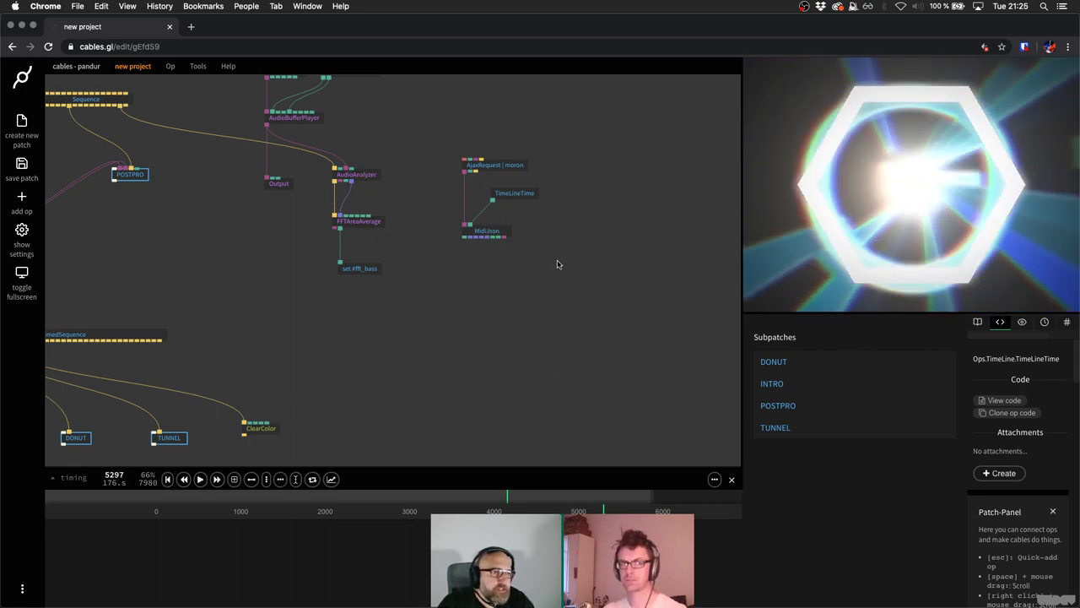
# Inspect MidiJson's Names output array and confirm it contains note names such as E2 and C5.
pyautogui.click(495, 232)
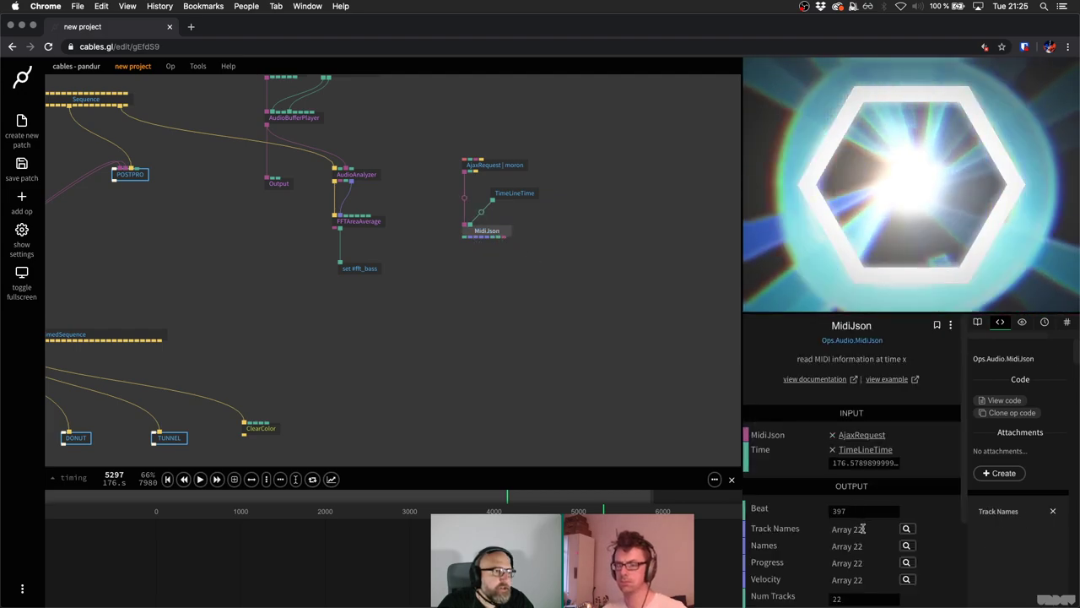
pyautogui.click(909, 546)
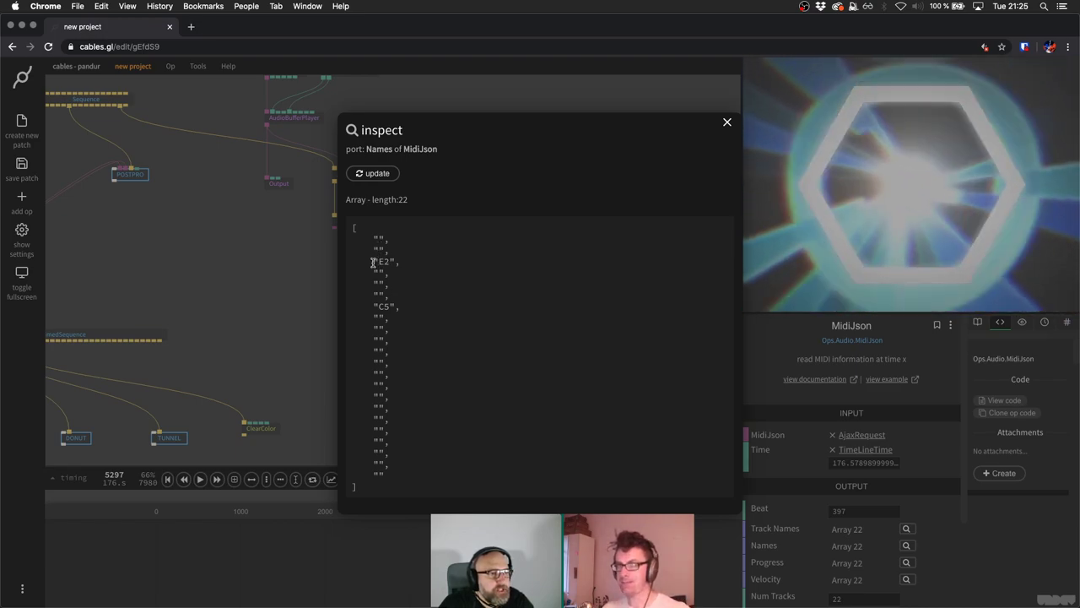
pyautogui.moveTo(372, 263); pyautogui.dragTo(405, 266)
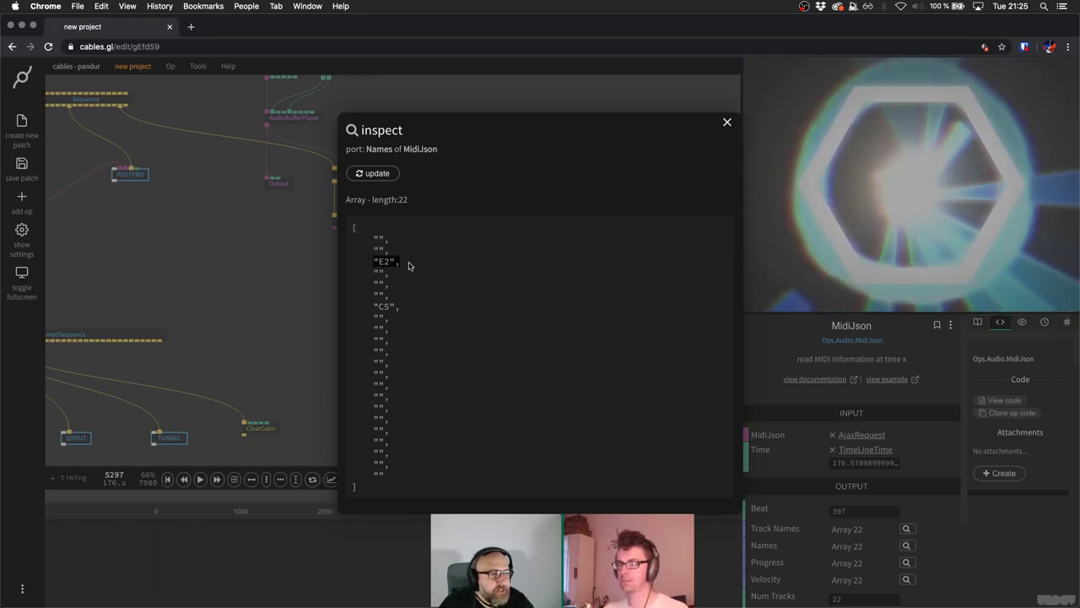
pyautogui.click(726, 125)
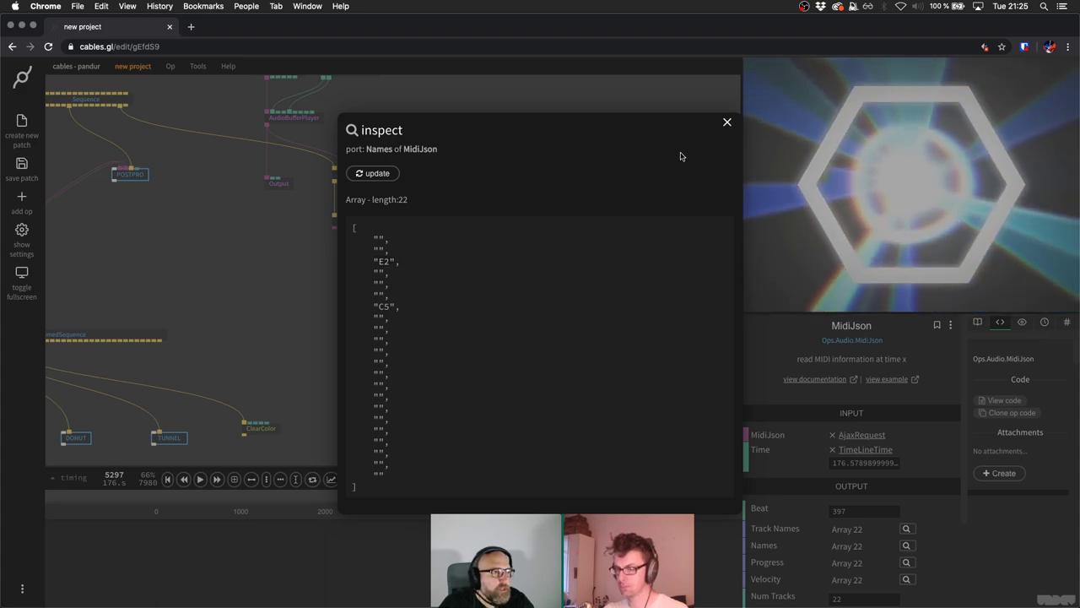
pyautogui.scroll(-2, 501, 240)
pyautogui.scroll(5, 498, 241)
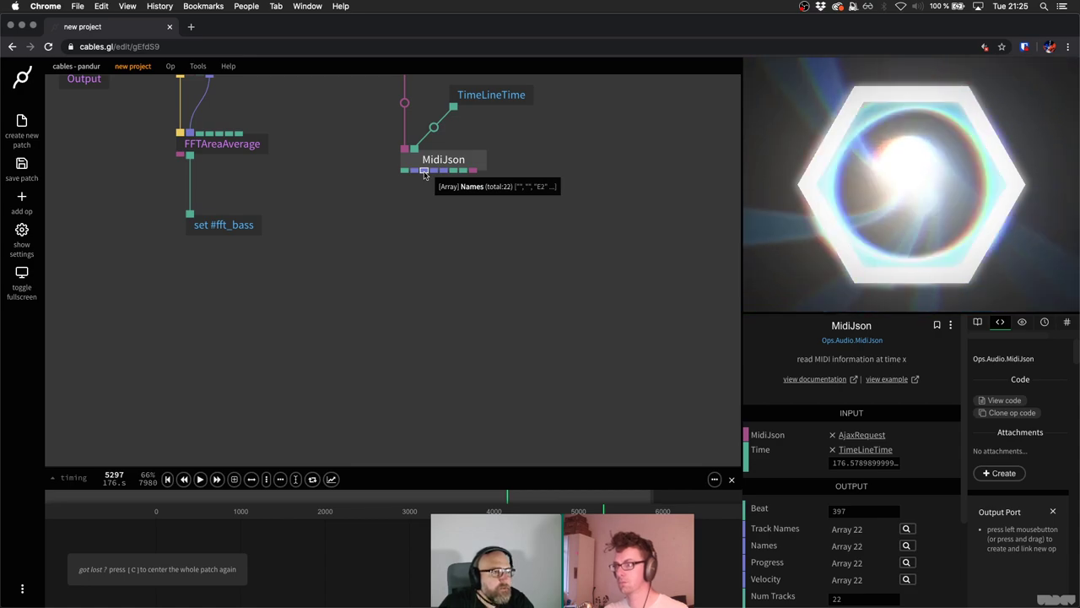
# Add an ArrayGetString op below MidiJson and re-check the Names array contents.
pyautogui.moveTo(425, 175); pyautogui.dragTo(425, 253)
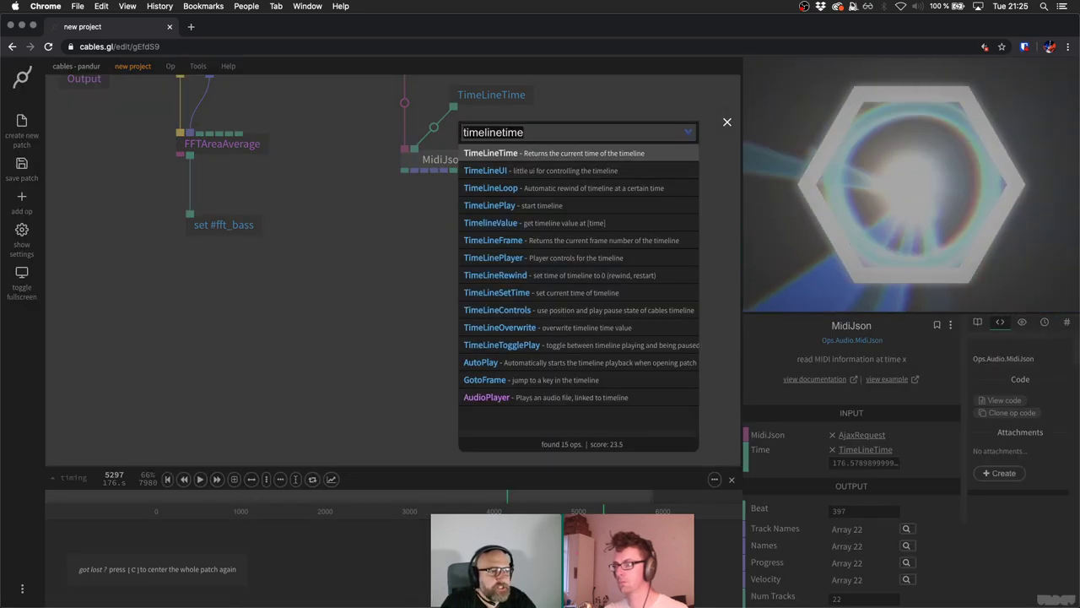
pyautogui.write('array')
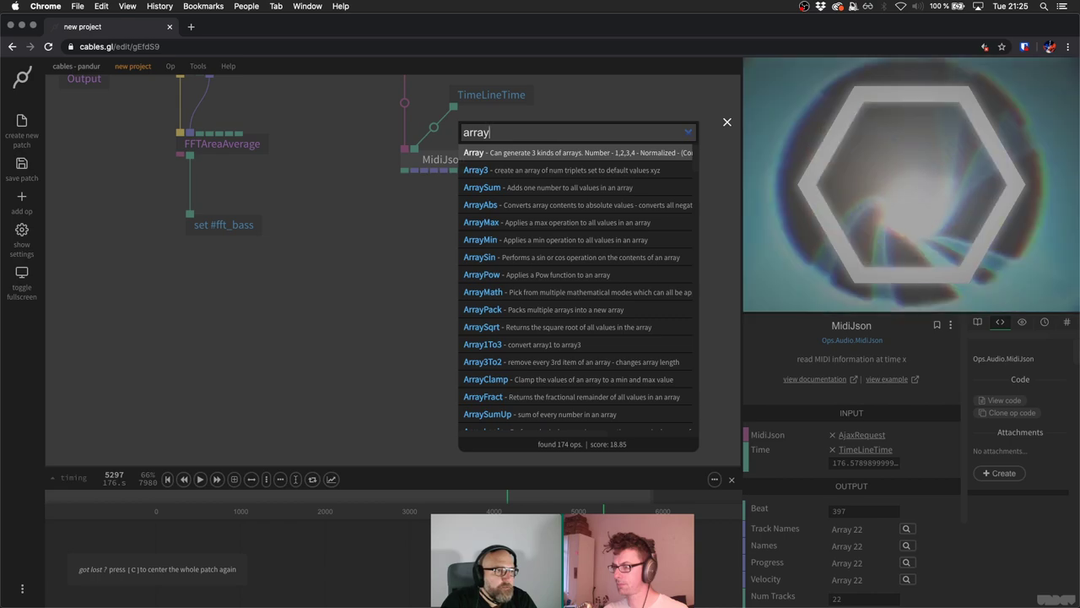
pyautogui.write('getstr')
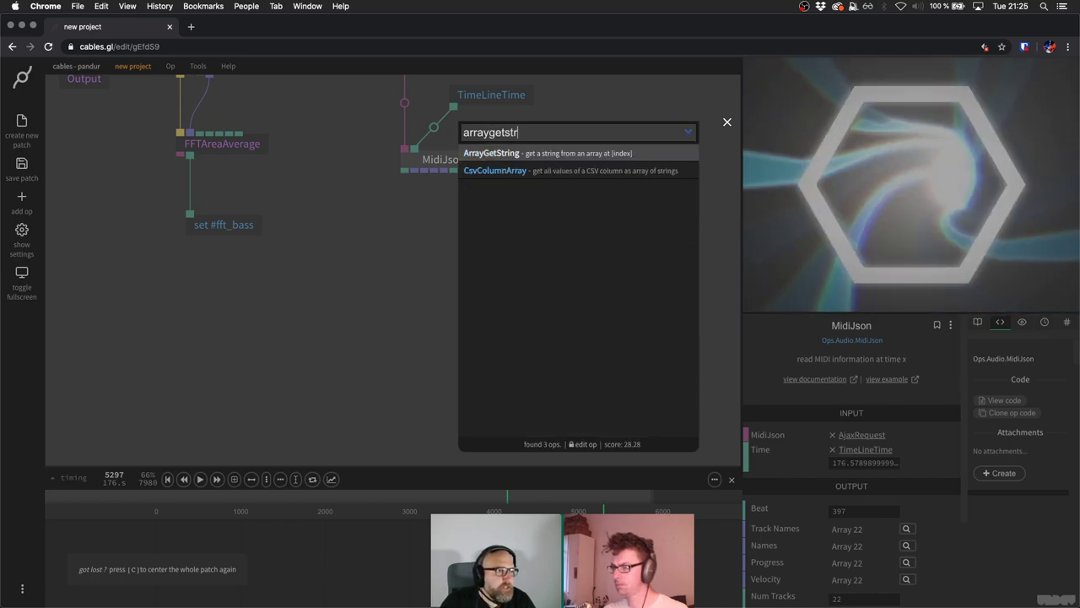
pyautogui.press('Return')
pyautogui.moveTo(436, 262); pyautogui.dragTo(446, 278)
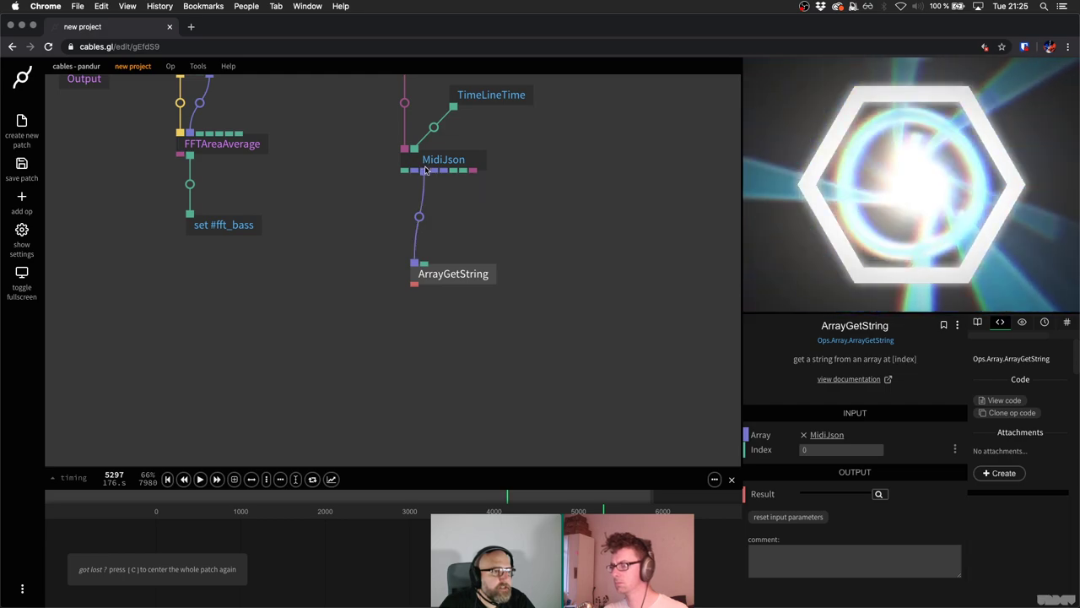
pyautogui.click(426, 170)
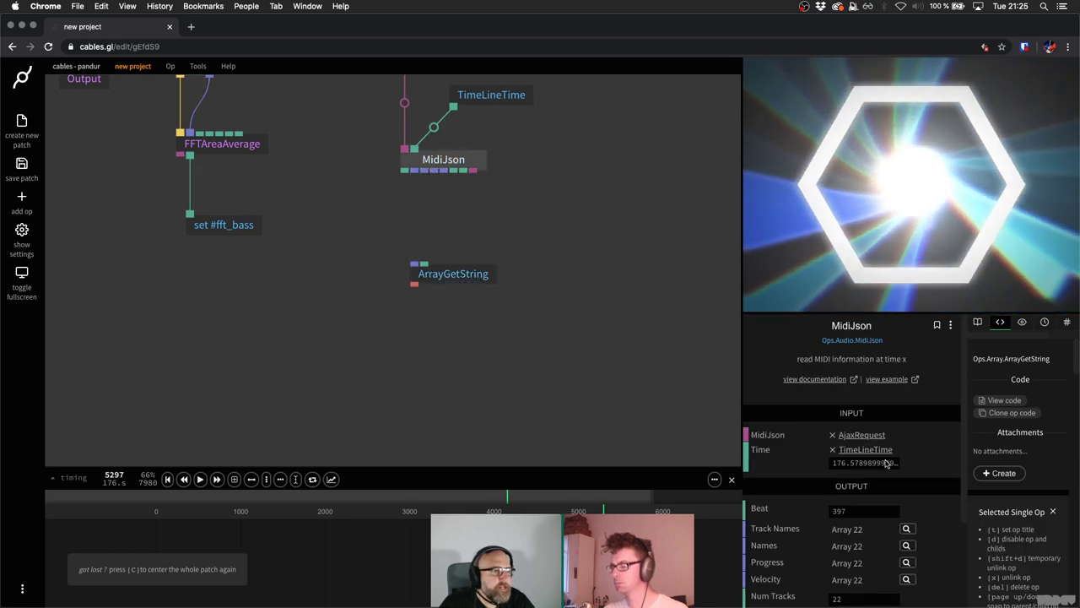
pyautogui.click(907, 546)
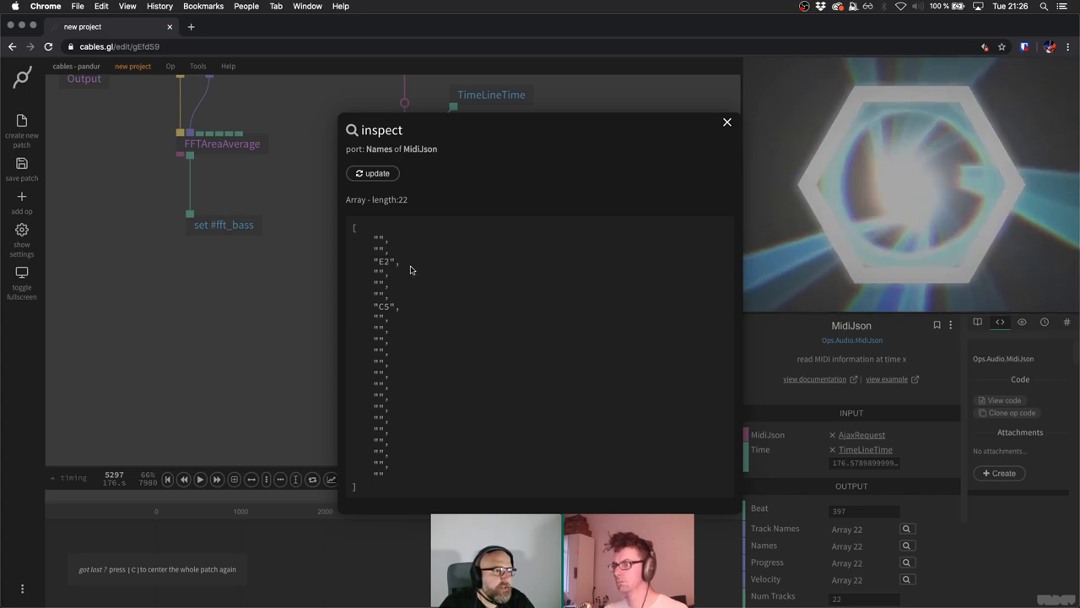
pyautogui.click(724, 124)
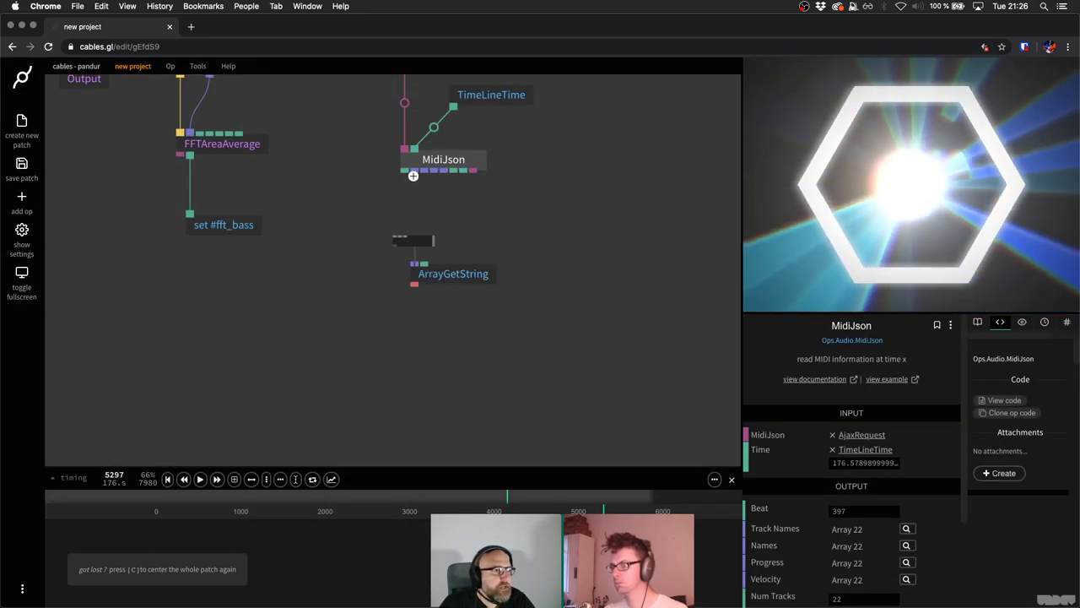
# Connect ArrayGetString's Array input to MidiJson's Names and set its Index to 2.
pyautogui.moveTo(413, 266); pyautogui.dragTo(424, 172)
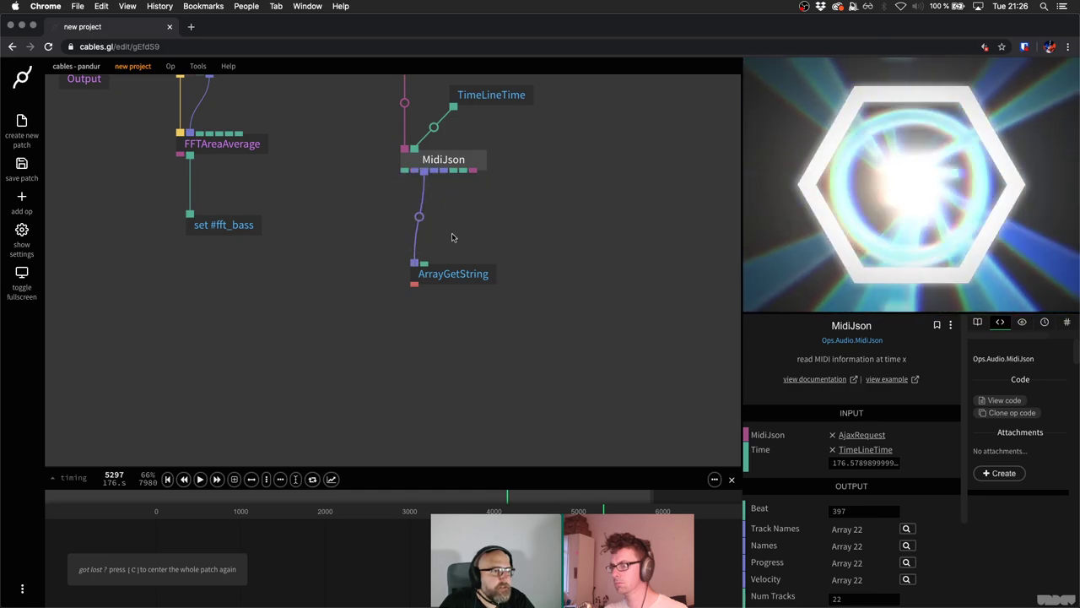
pyautogui.click(453, 273)
pyautogui.click(839, 448)
pyautogui.write('2')
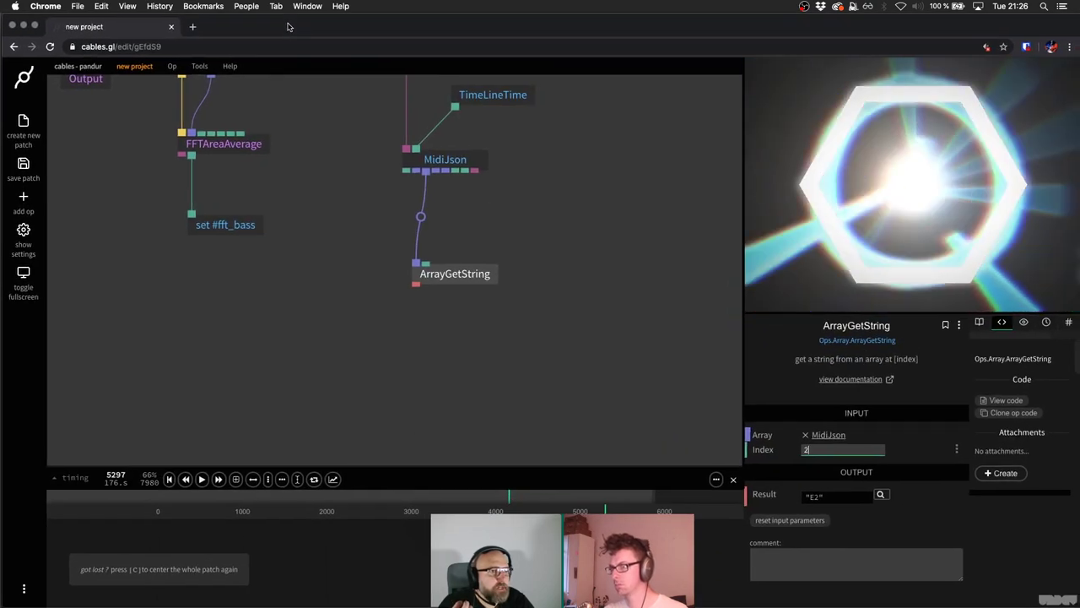
pyautogui.click(485, 276)
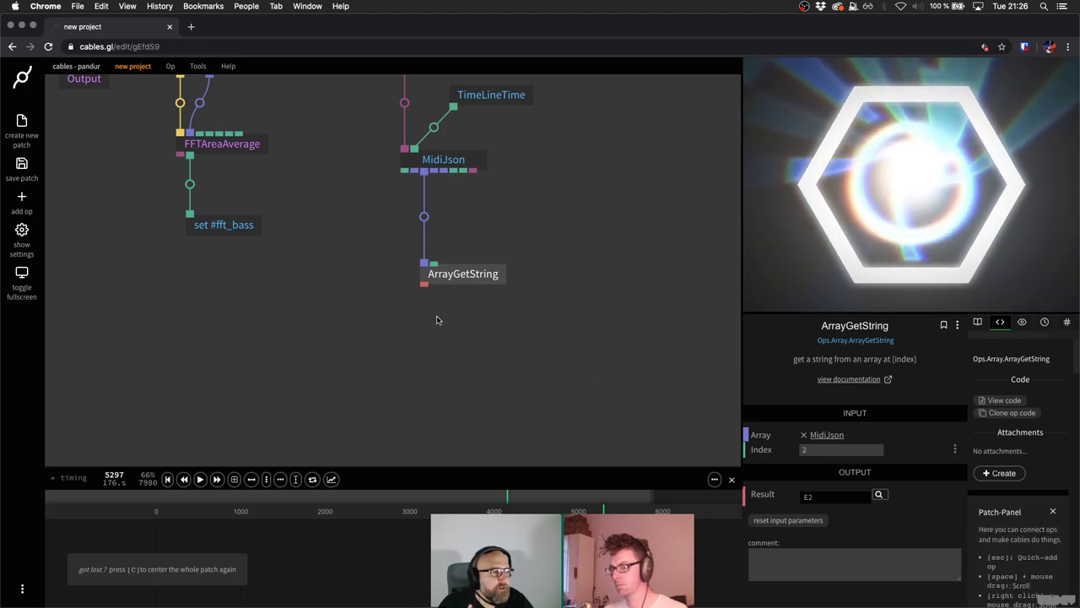
# Add a TextMesh op triggered by Sequence and feed ArrayGetString's result into its Text.
pyautogui.scroll(-2, 436, 320)
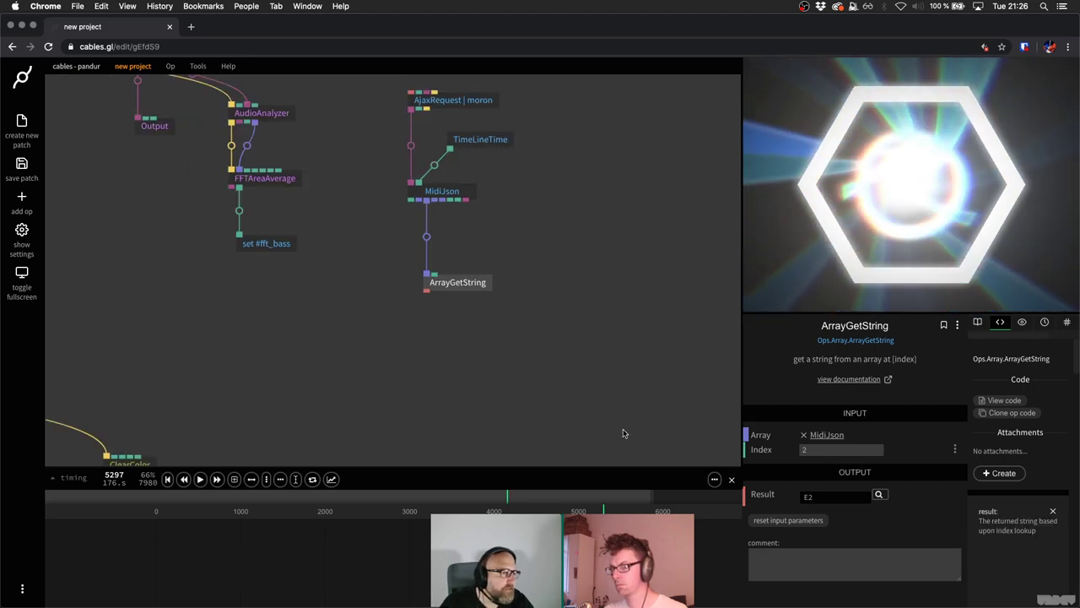
pyautogui.scroll(-3, 409, 351)
pyautogui.scroll(-2, 374, 284)
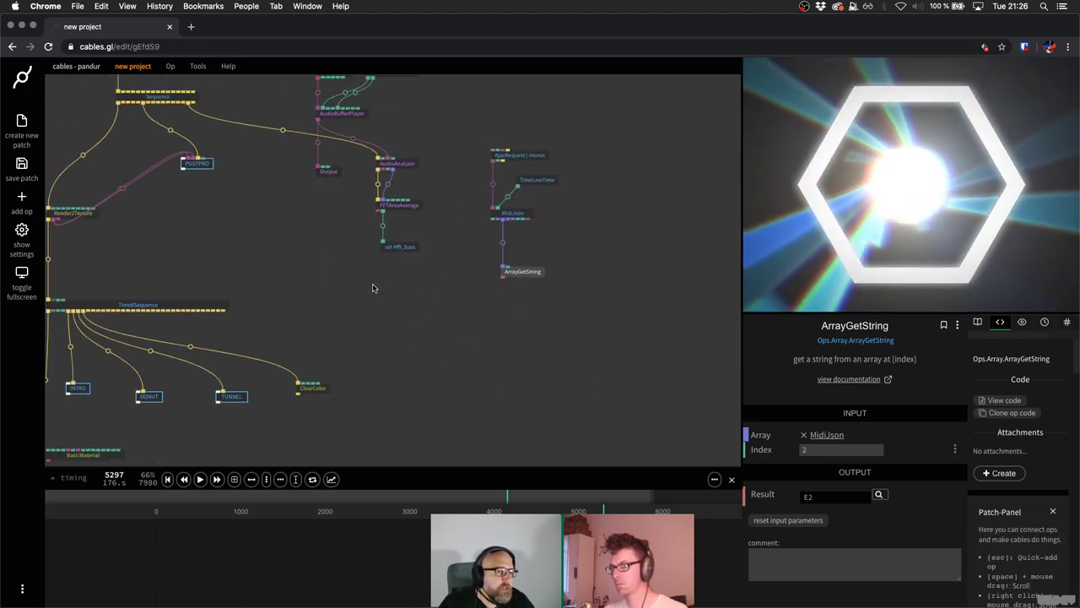
pyautogui.scroll(2, 232, 155)
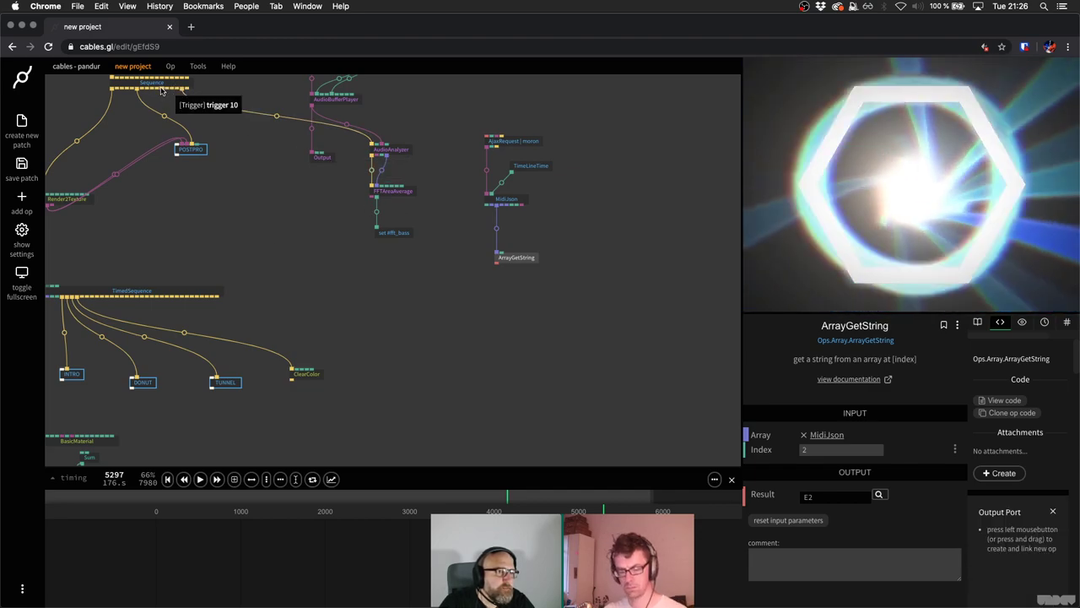
pyautogui.moveTo(162, 91); pyautogui.dragTo(423, 307)
pyautogui.moveTo(497, 319); pyautogui.dragTo(497, 319)
pyautogui.write('t')
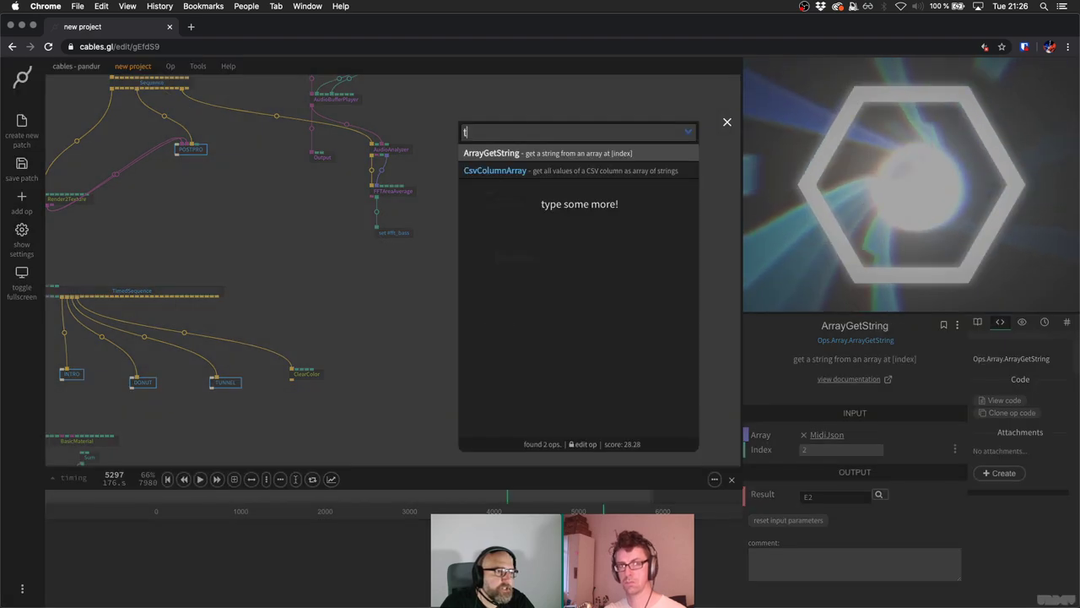
pyautogui.write('extmesh')
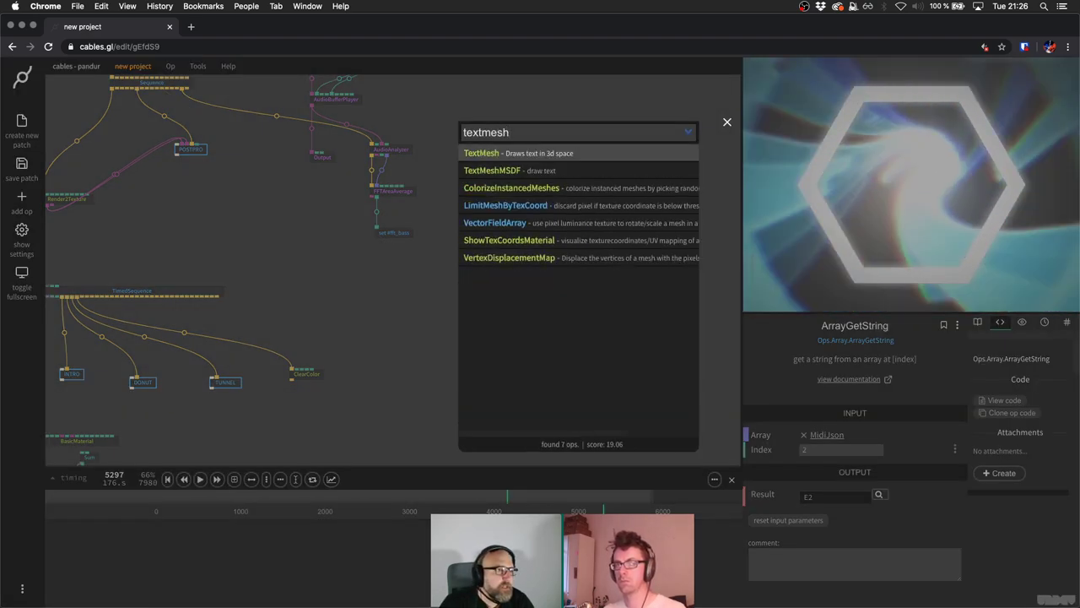
pyautogui.press('Return')
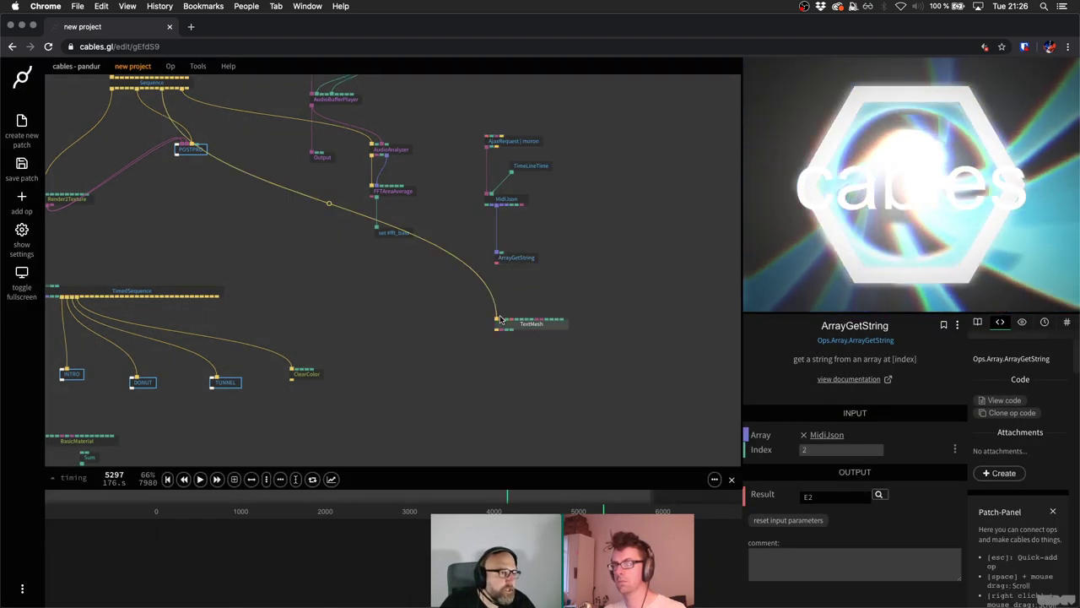
pyautogui.scroll(3, 500, 319)
pyautogui.click(567, 370)
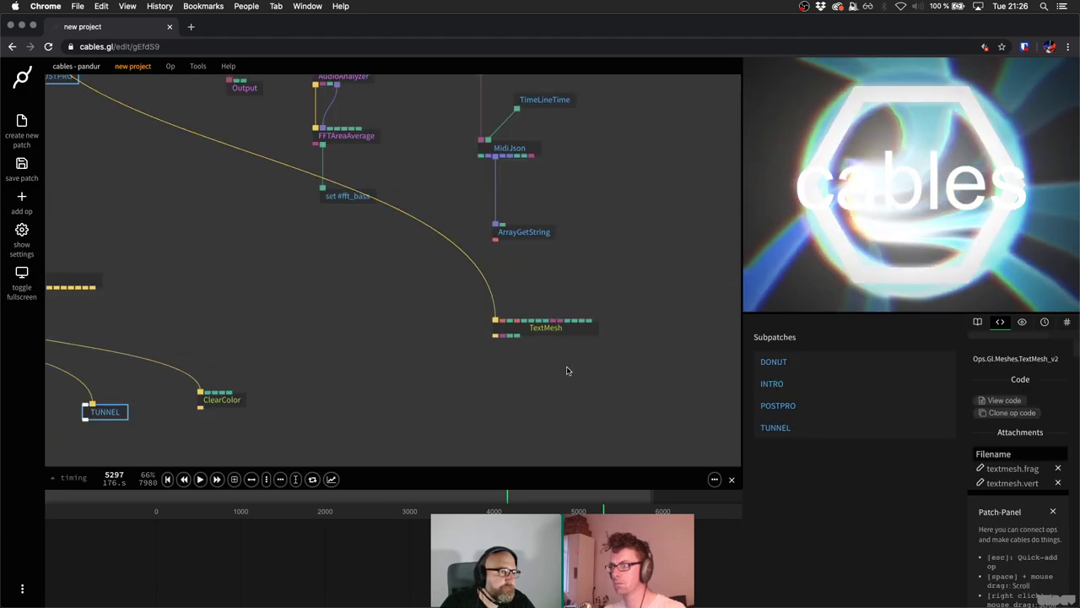
pyautogui.click(503, 322)
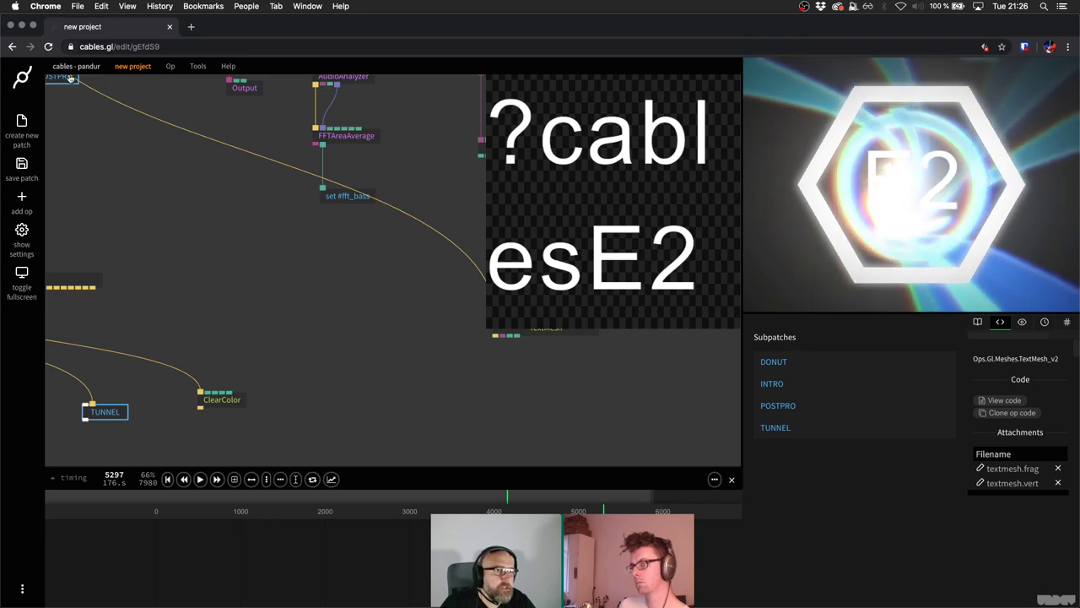
# Shrink the texture preview to 50% in preferences and hide the preview overlay.
pyautogui.click(75, 82)
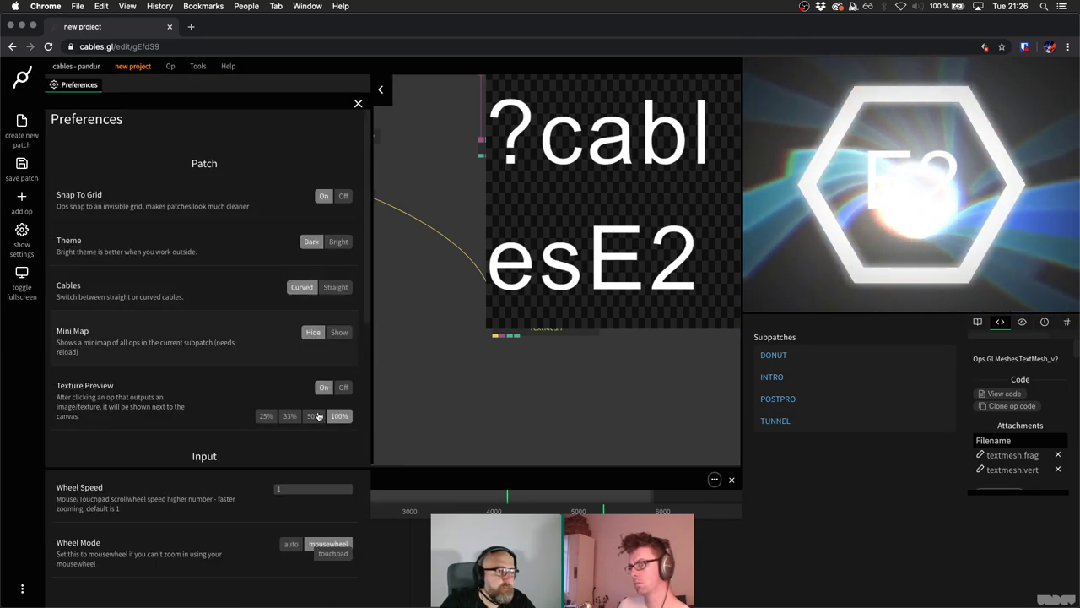
pyautogui.click(313, 415)
pyautogui.click(344, 200)
pyautogui.click(641, 284)
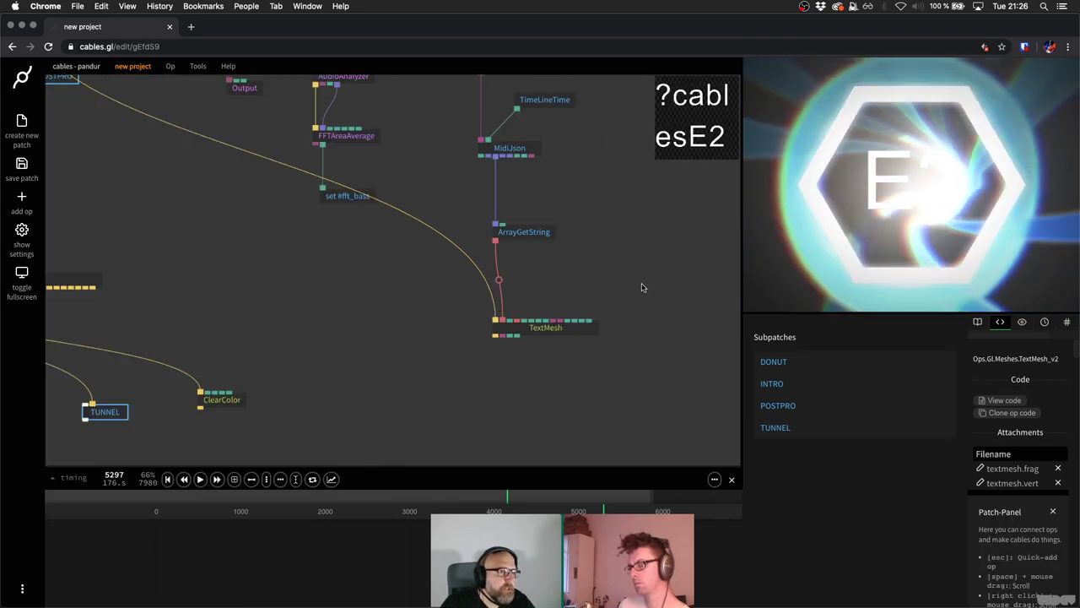
# Set the TextMesh colour to red.
pyautogui.click(553, 327)
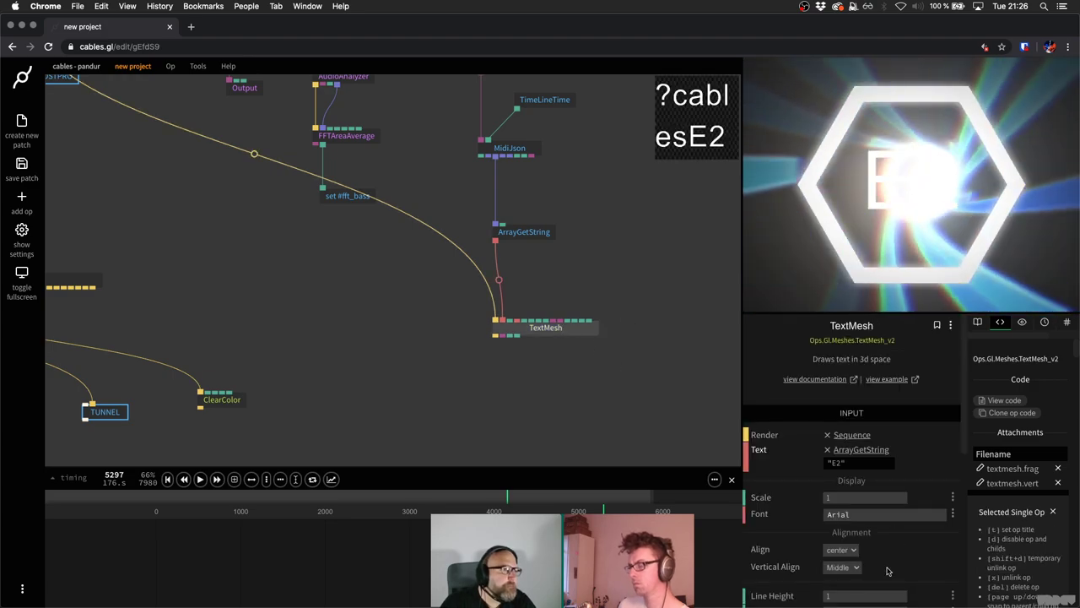
pyautogui.scroll(-5, 854, 524)
pyautogui.click(812, 518)
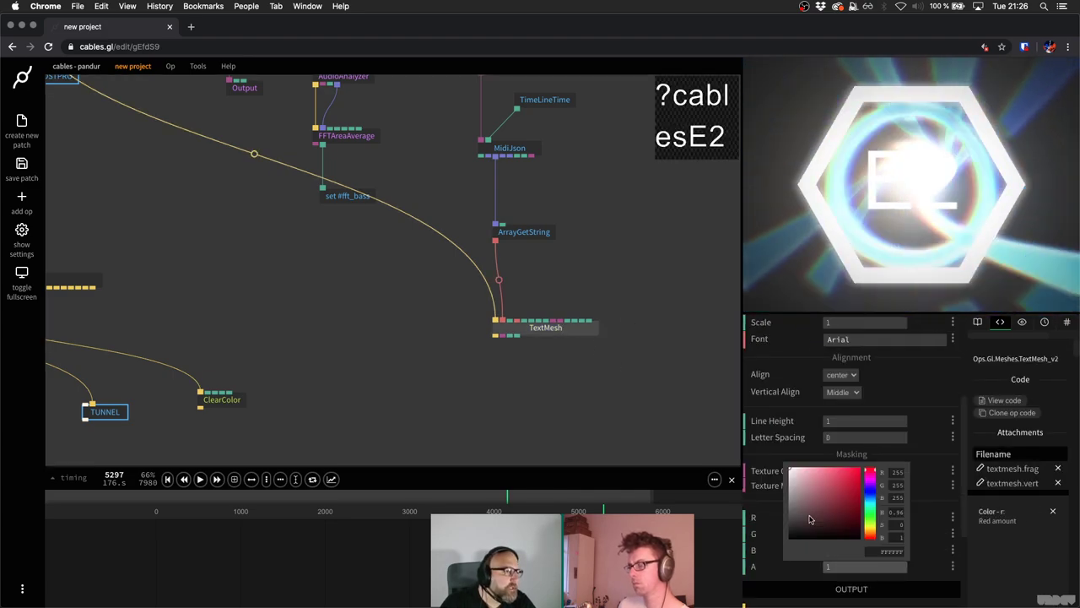
pyautogui.click(860, 471)
pyautogui.click(645, 304)
pyautogui.hscroll(3, 554, 284)
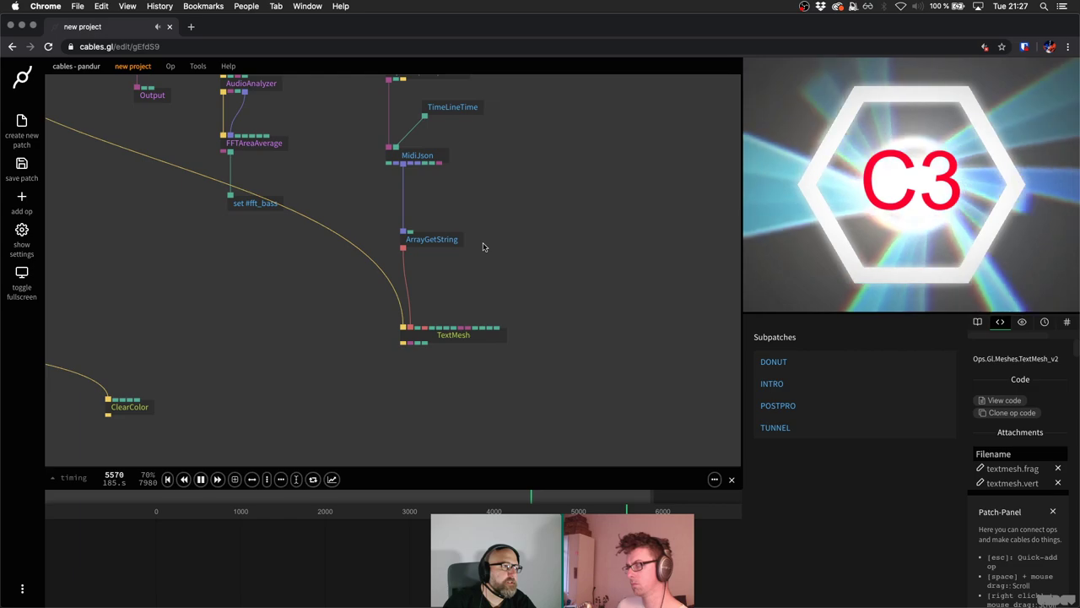
# Resume playback and jump the timeline back to an earlier time.
pyautogui.press('space')
pyautogui.click(435, 239)
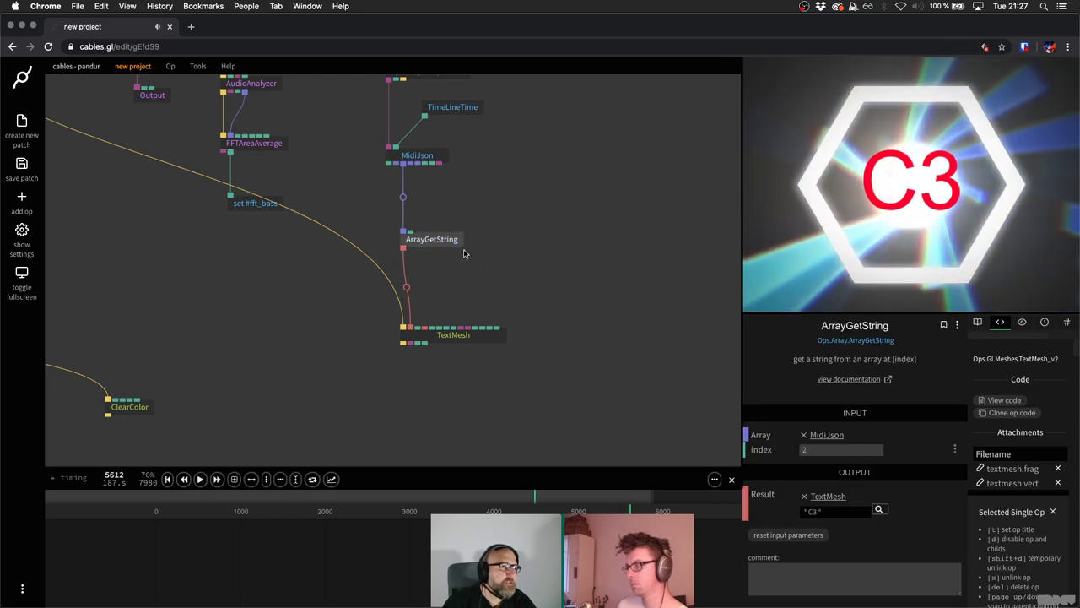
pyautogui.click(577, 299)
pyautogui.press('space')
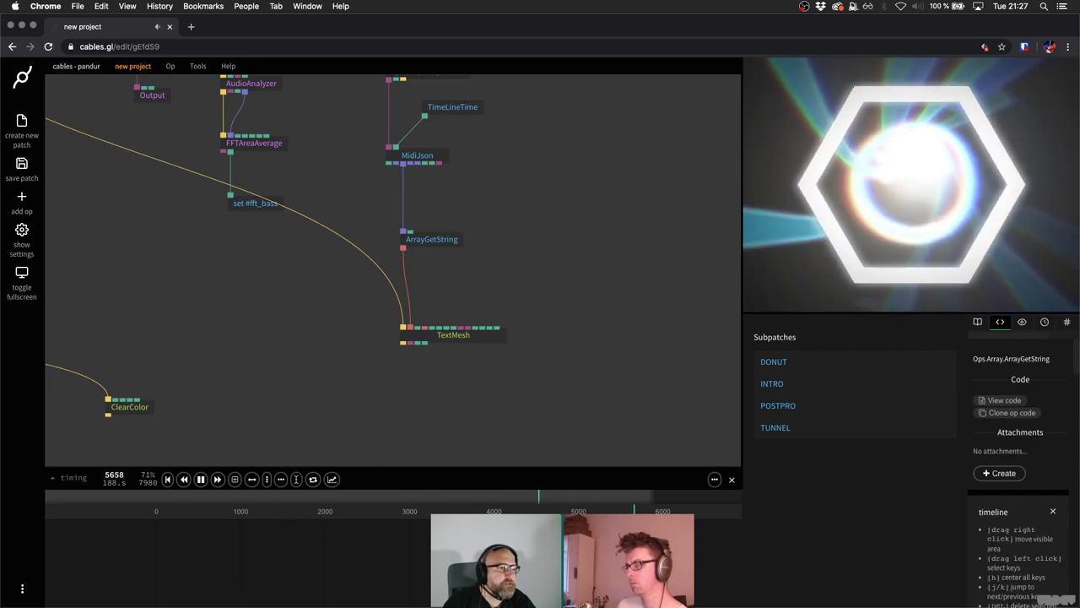
pyautogui.click(494, 511)
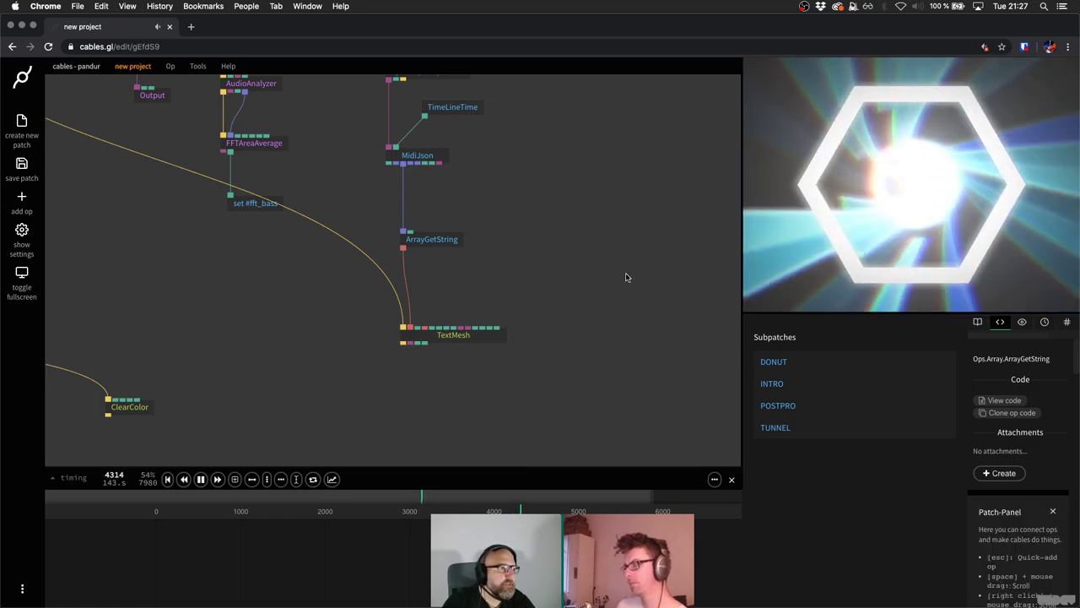
pyautogui.scroll(-3, 442, 268)
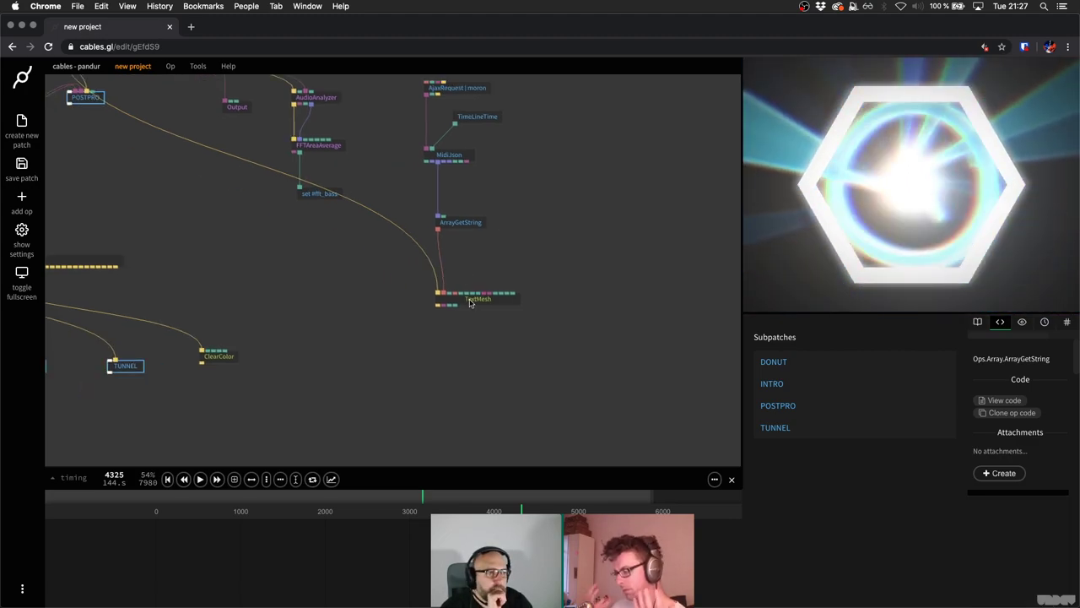
# Check TextMesh's text, then display ArrayGetString's parameters showing index 3.
pyautogui.moveTo(462, 305); pyautogui.dragTo(457, 305)
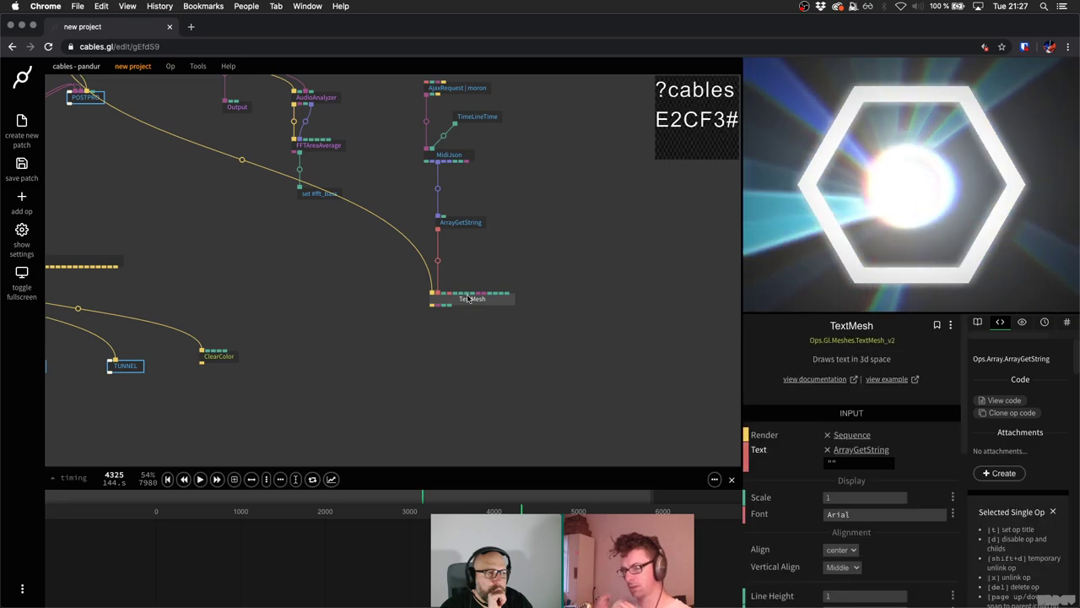
pyautogui.click(509, 240)
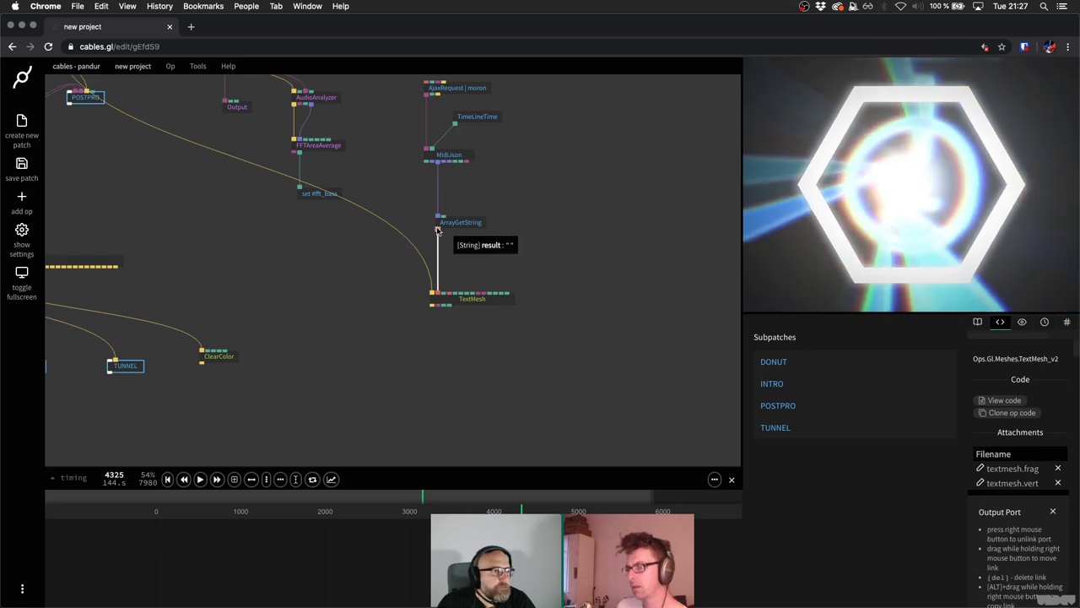
pyautogui.hscroll(-3, 350, 304)
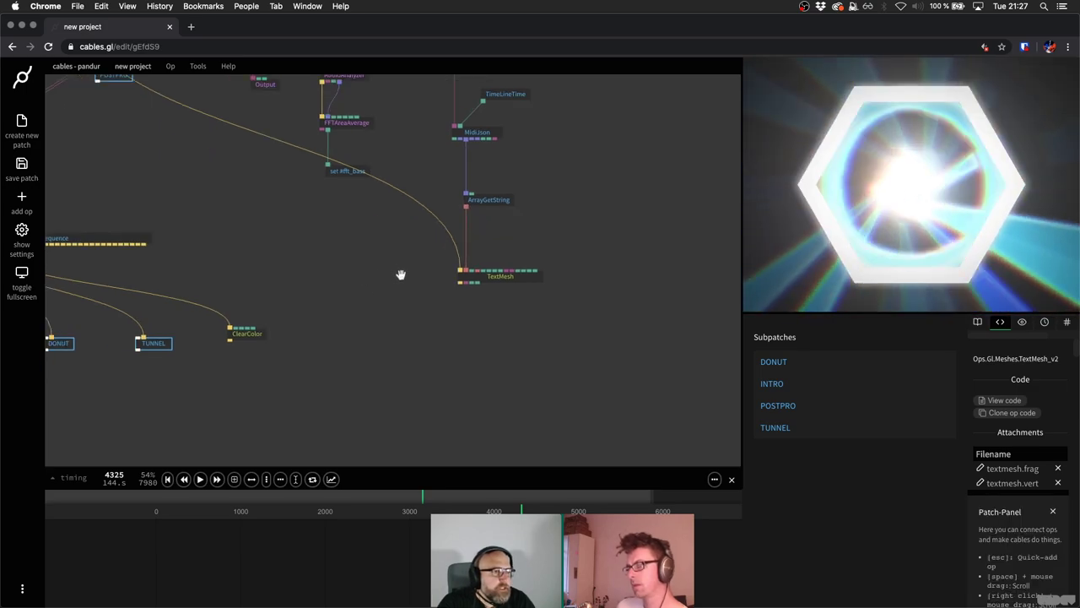
pyautogui.click(530, 181)
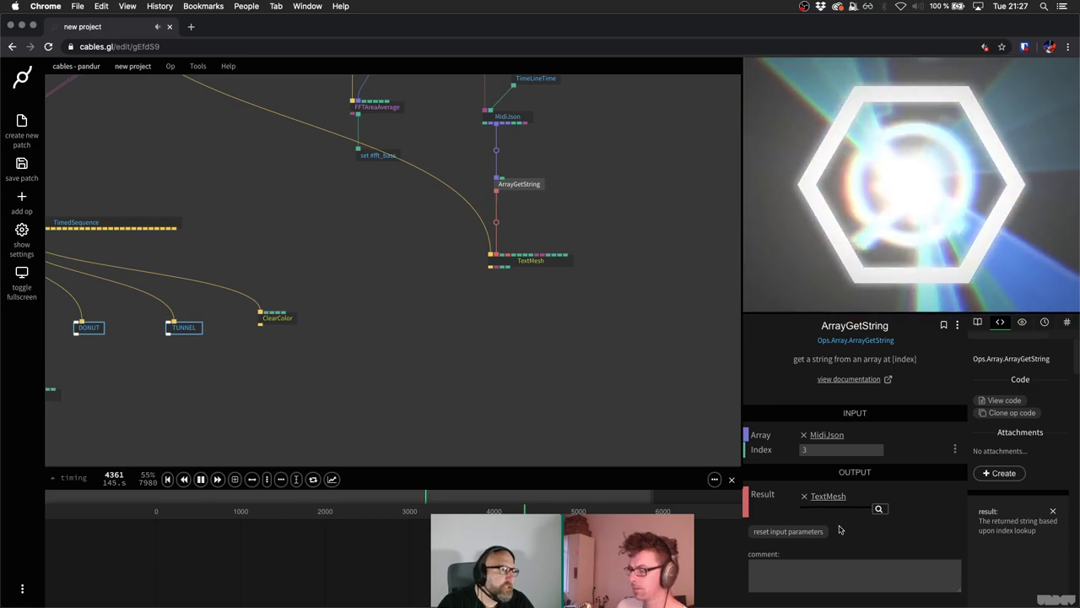
pyautogui.click(629, 254)
pyautogui.click(526, 184)
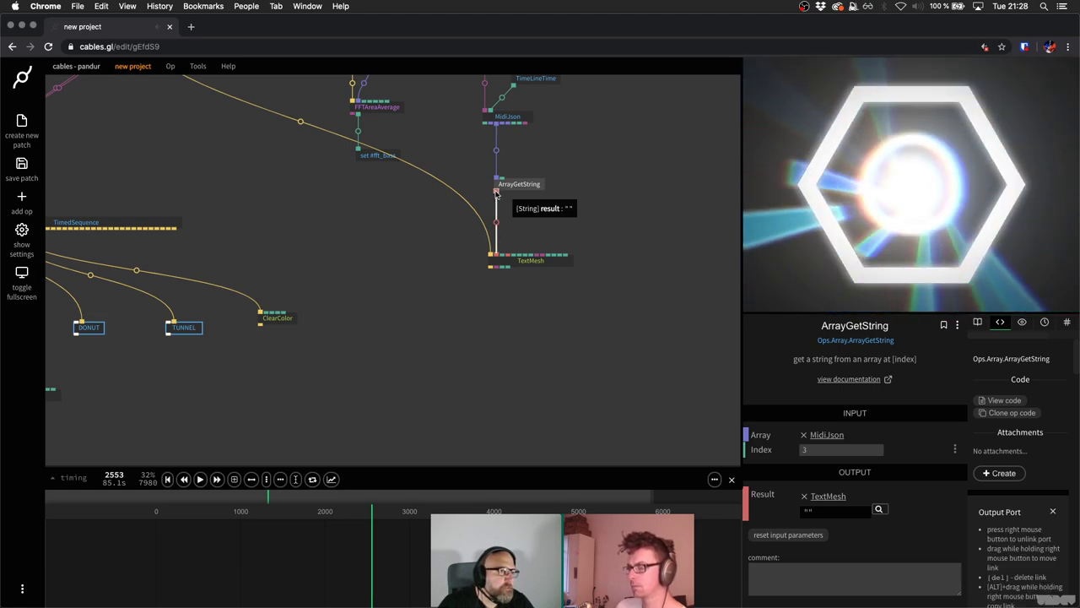
# Add a StringEquals op taking ArrayGetString's result as String 1.
pyautogui.moveTo(496, 192); pyautogui.dragTo(444, 304)
pyautogui.write('equas')
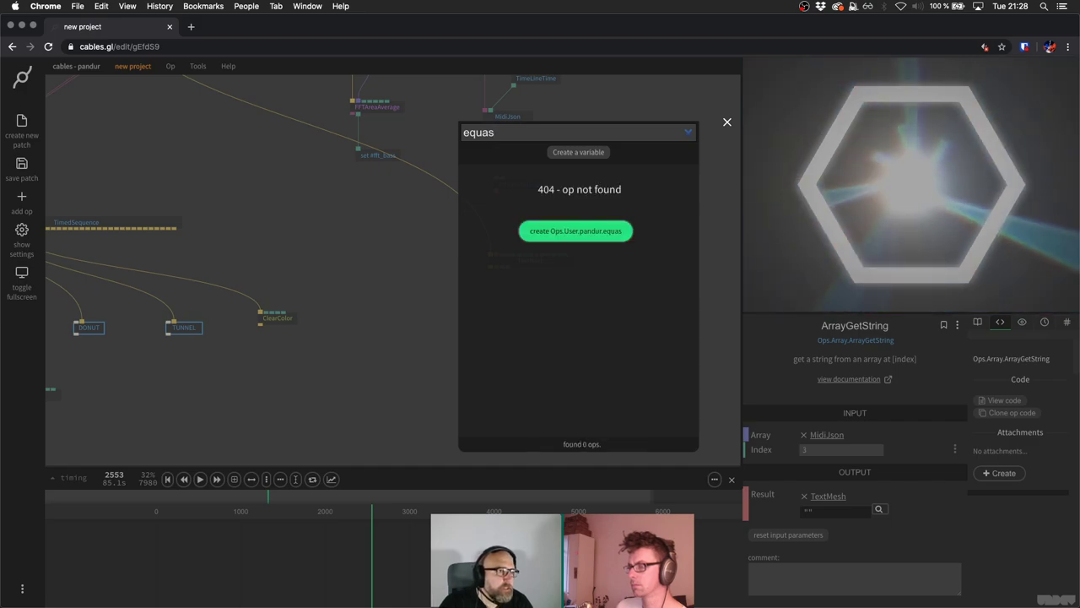
pyautogui.press('BackSpace')
pyautogui.write('lss')
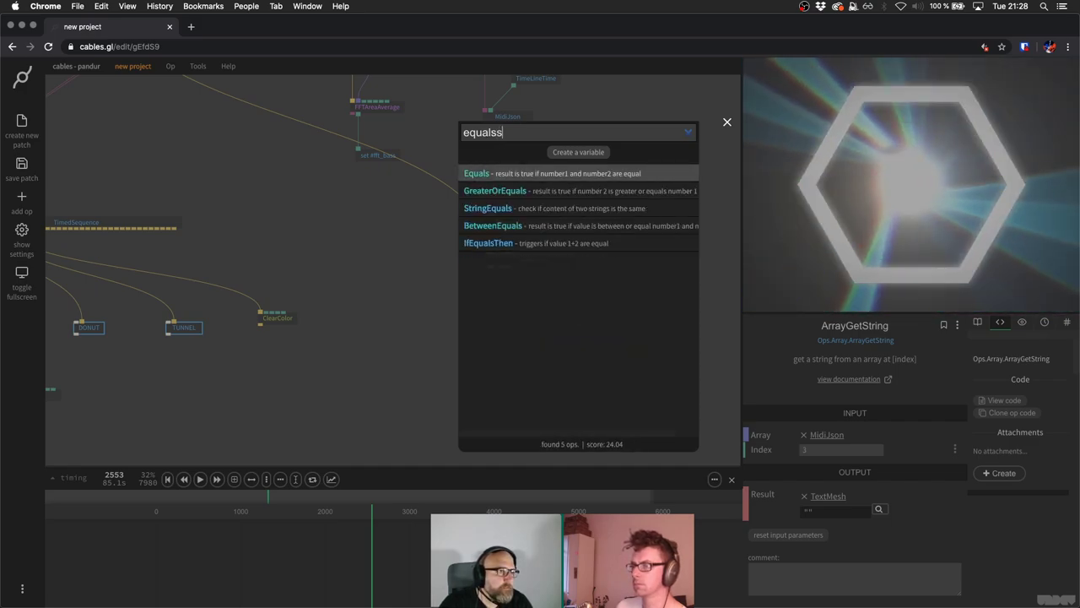
pyautogui.press('Down')
pyautogui.press('Down')
pyautogui.press('Escape')
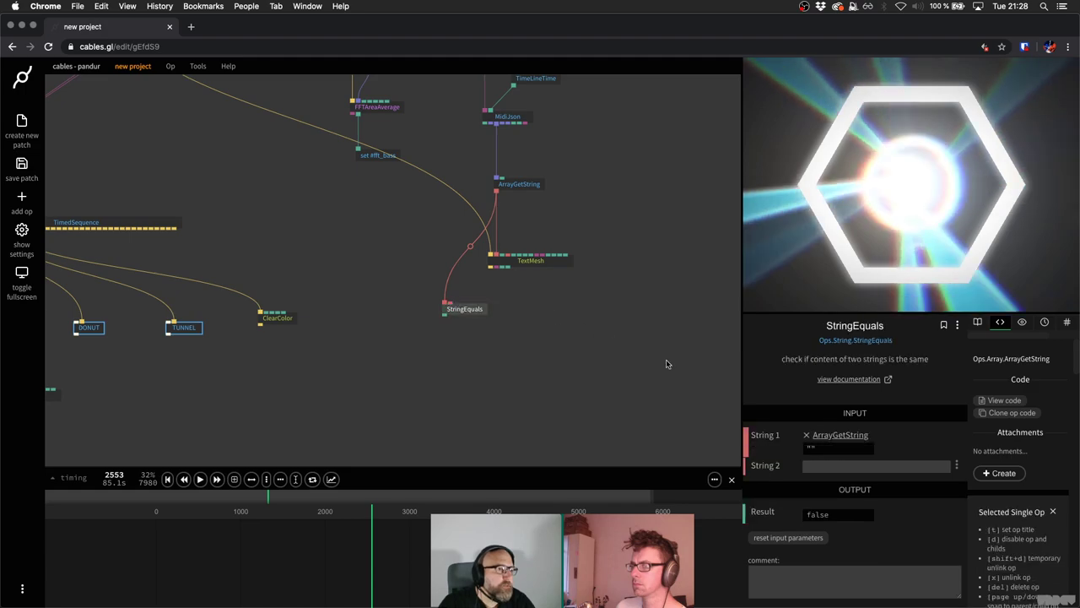
pyautogui.click(837, 465)
# Set StringEquals' String 2 to C#2 and watch its result switch to true.
pyautogui.write('C')
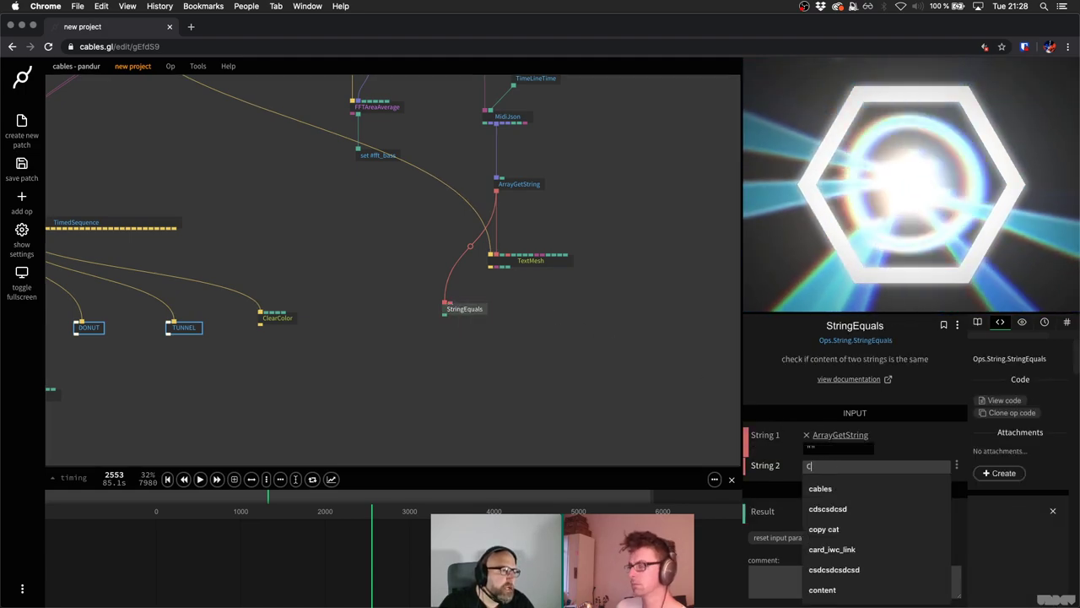
pyautogui.write('#2')
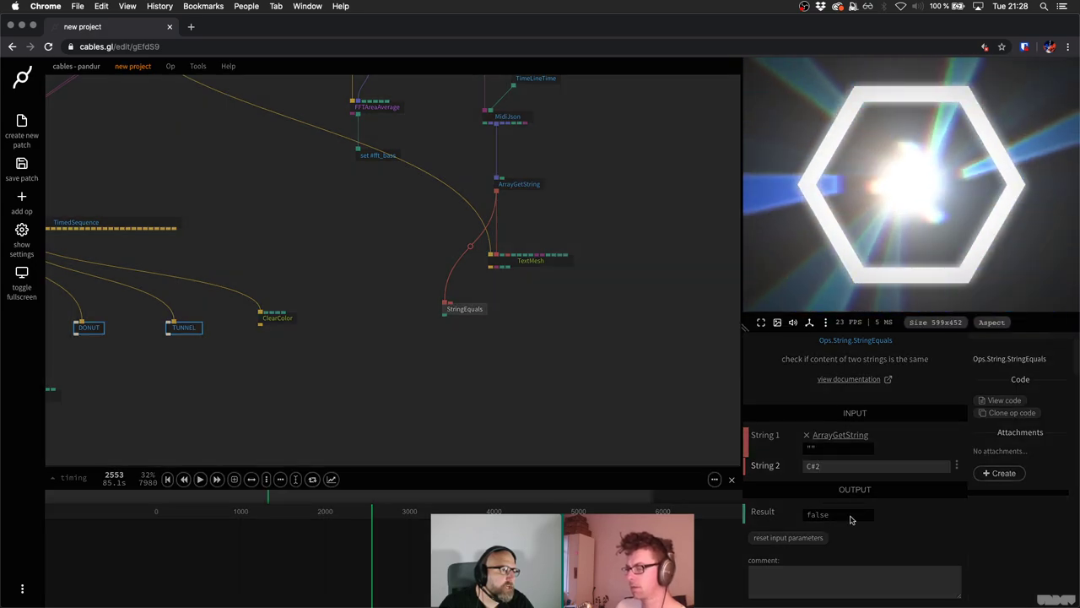
pyautogui.click(848, 516)
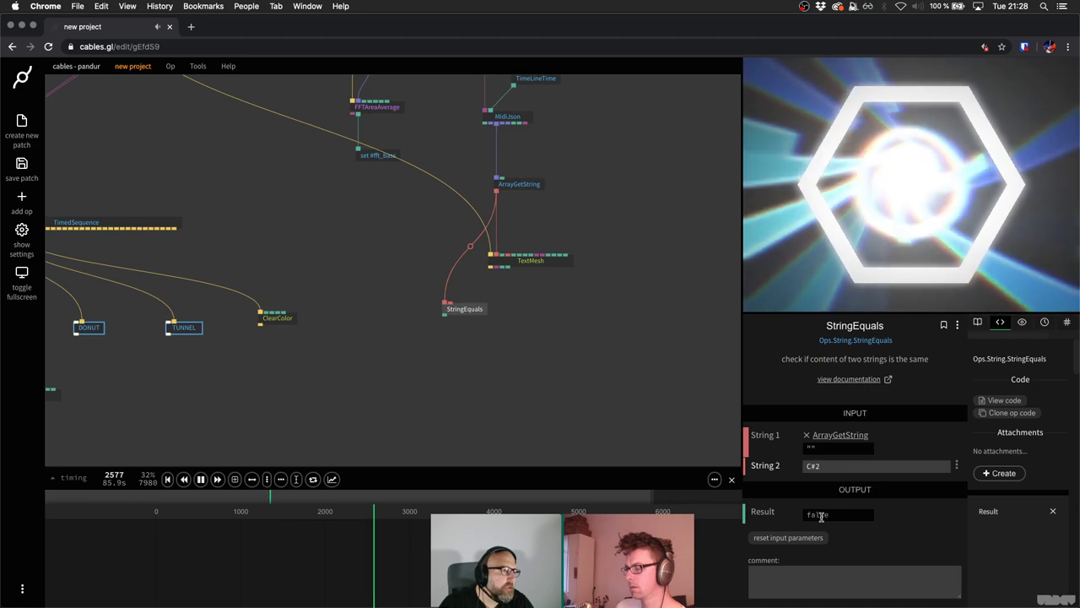
pyautogui.moveTo(818, 524)
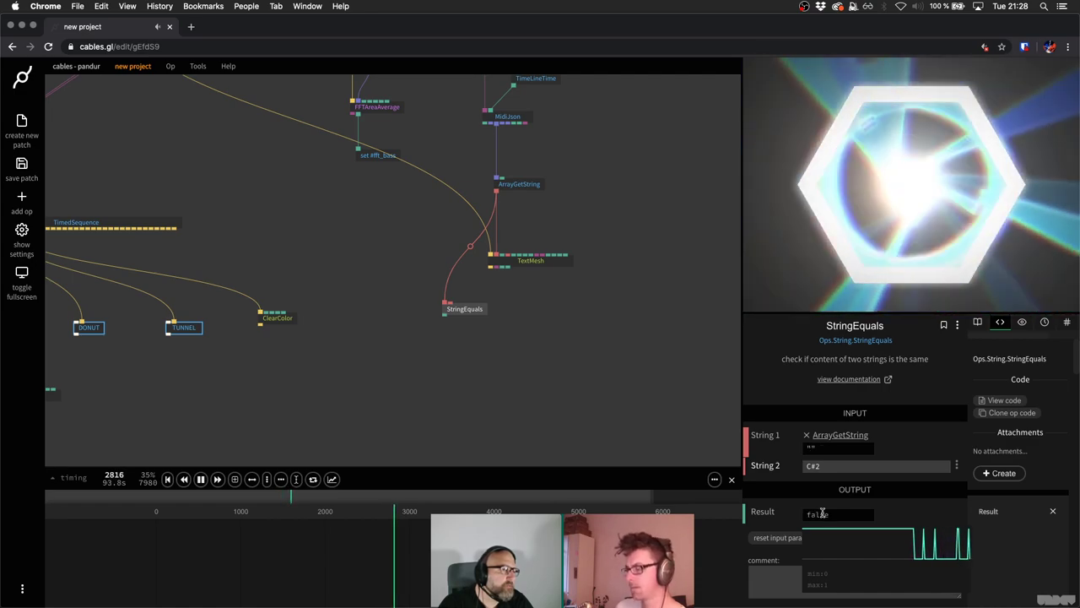
pyautogui.click(571, 325)
pyautogui.scroll(-3, 493, 312)
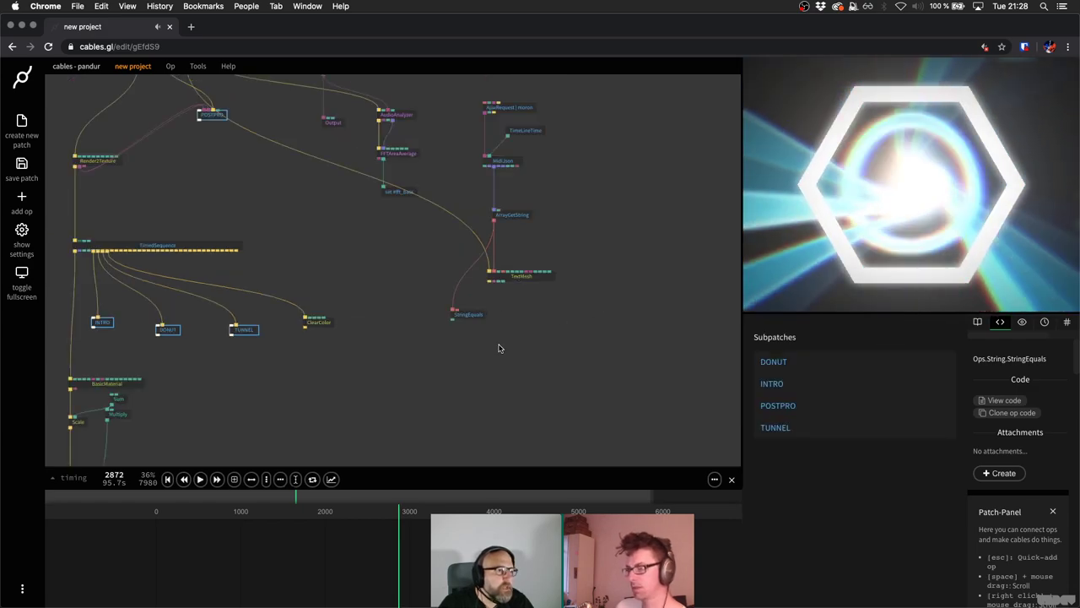
# Insert an IfTrueThen op into the link between Scale and Transform.
pyautogui.scroll(-3, 578, 263)
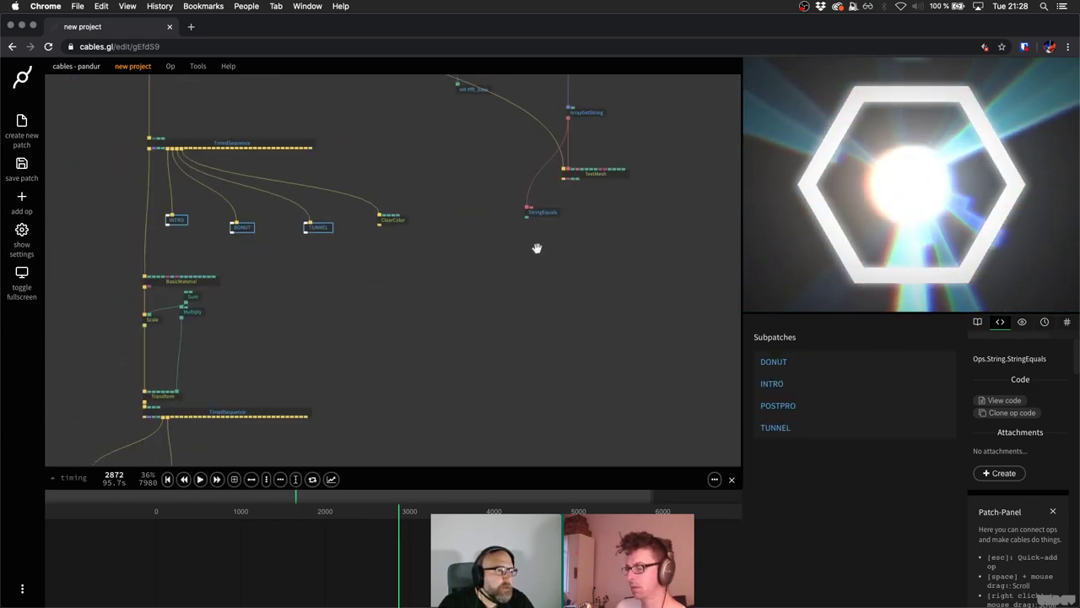
pyautogui.moveTo(536, 248); pyautogui.dragTo(561, 220)
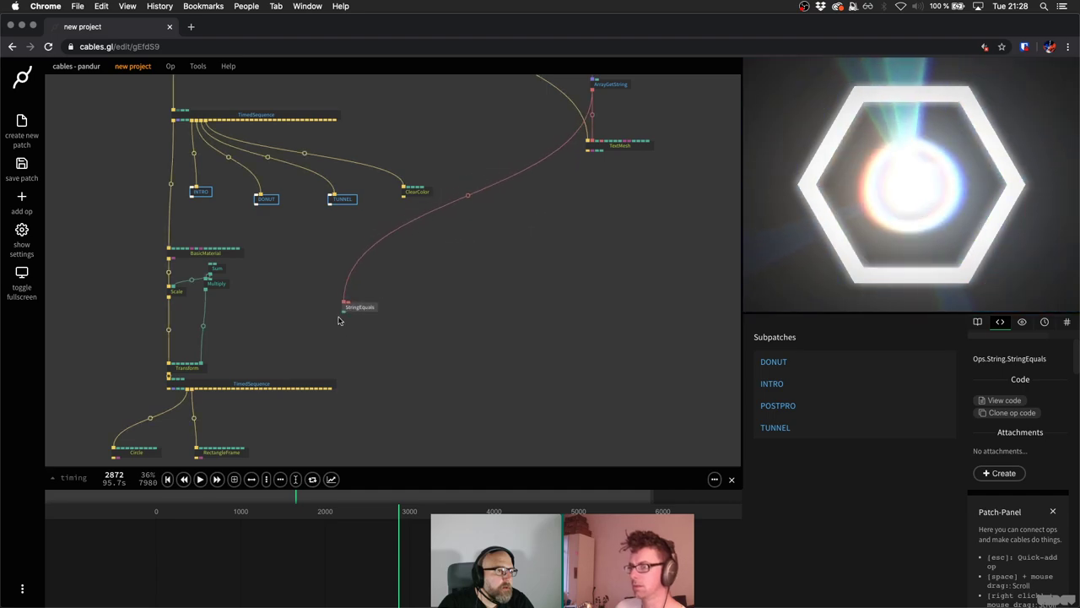
pyautogui.click(341, 314)
pyautogui.scroll(2, 297, 323)
pyautogui.scroll(2, 285, 350)
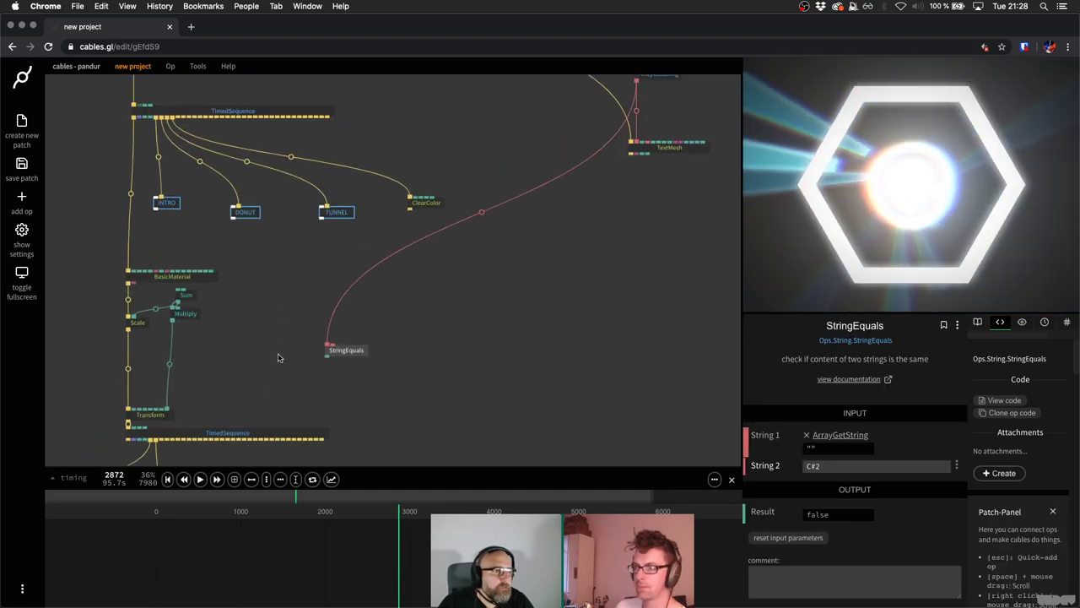
pyautogui.hscroll(-2, 157, 396)
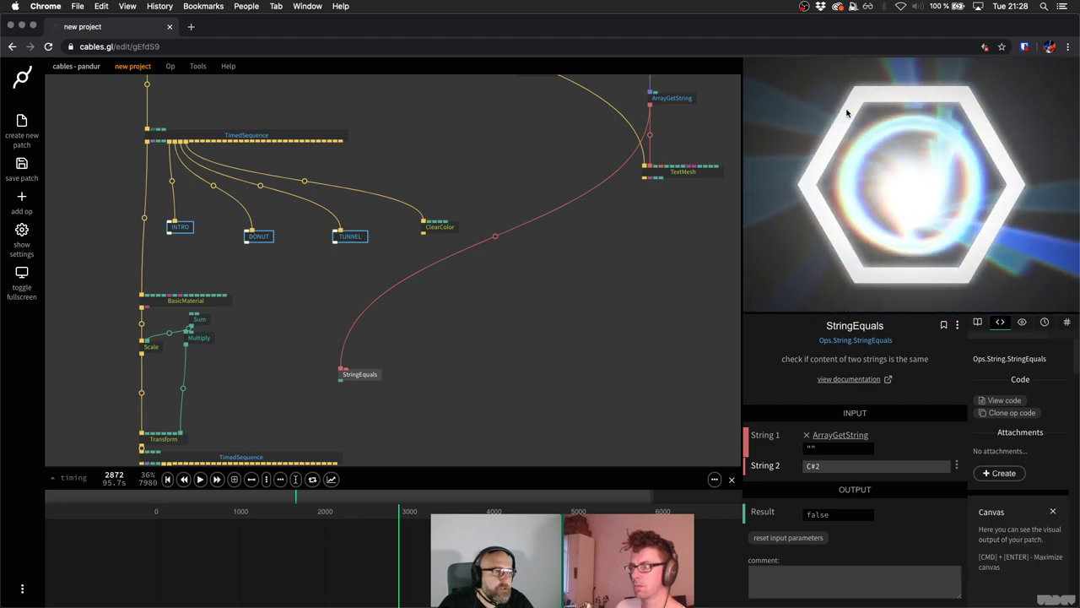
pyautogui.click(141, 394)
pyautogui.write('if')
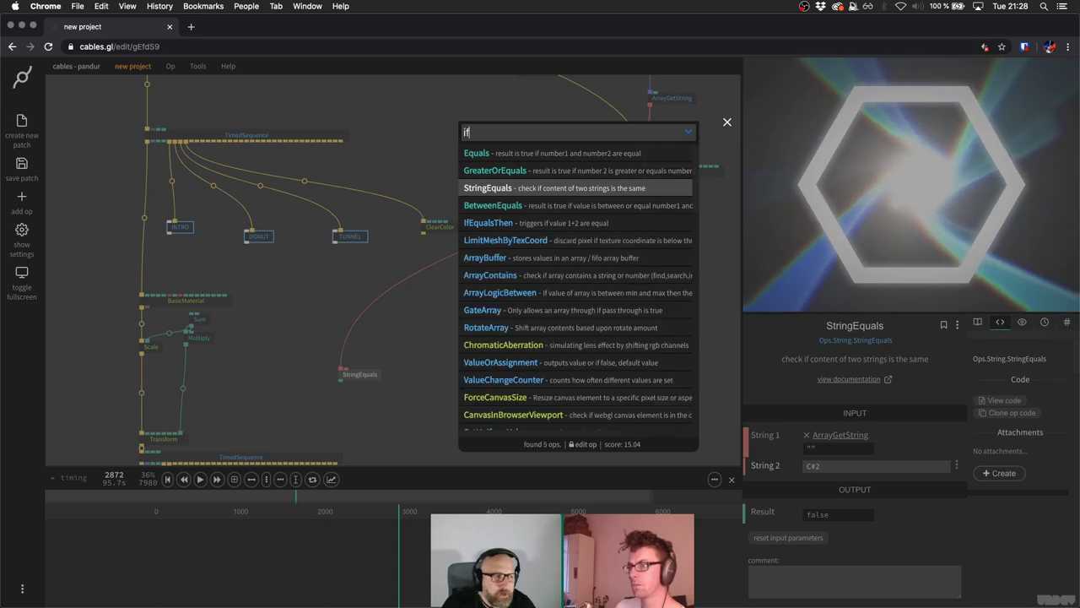
pyautogui.write('true')
pyautogui.press('Escape')
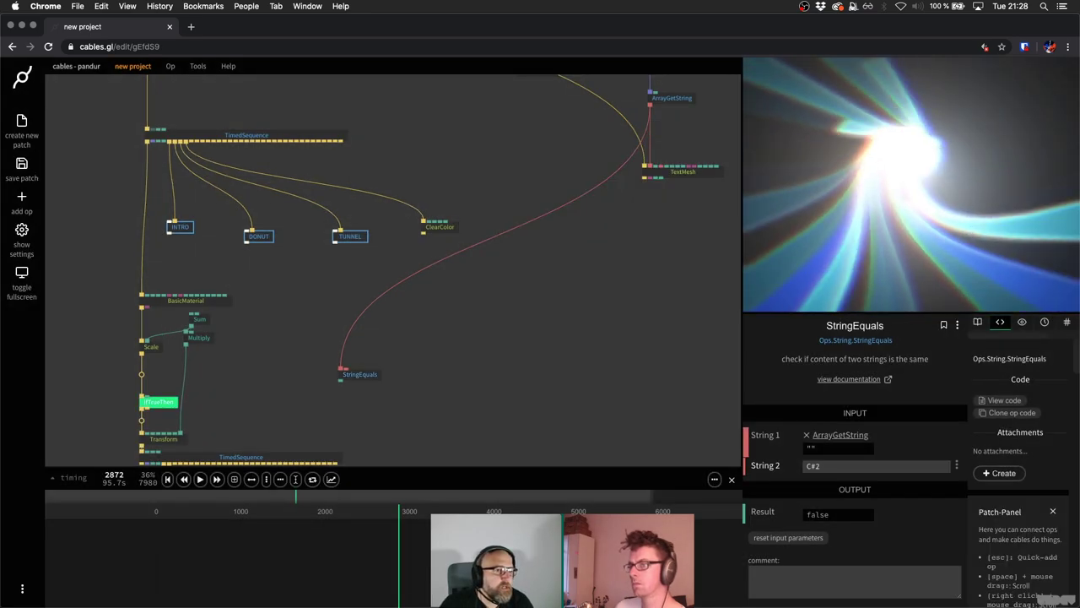
pyautogui.click(145, 403)
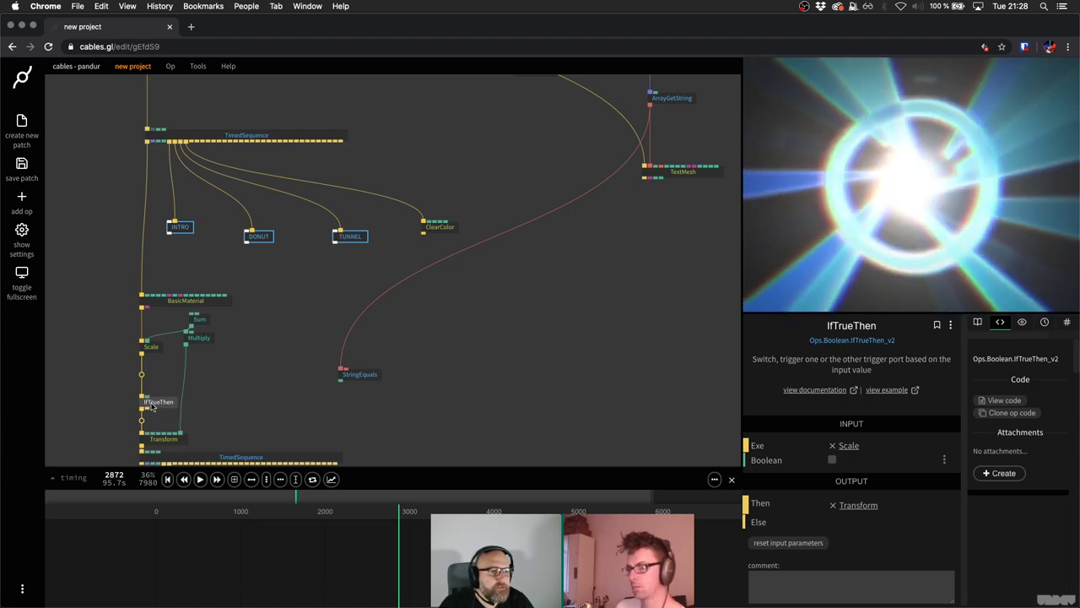
pyautogui.click(168, 417)
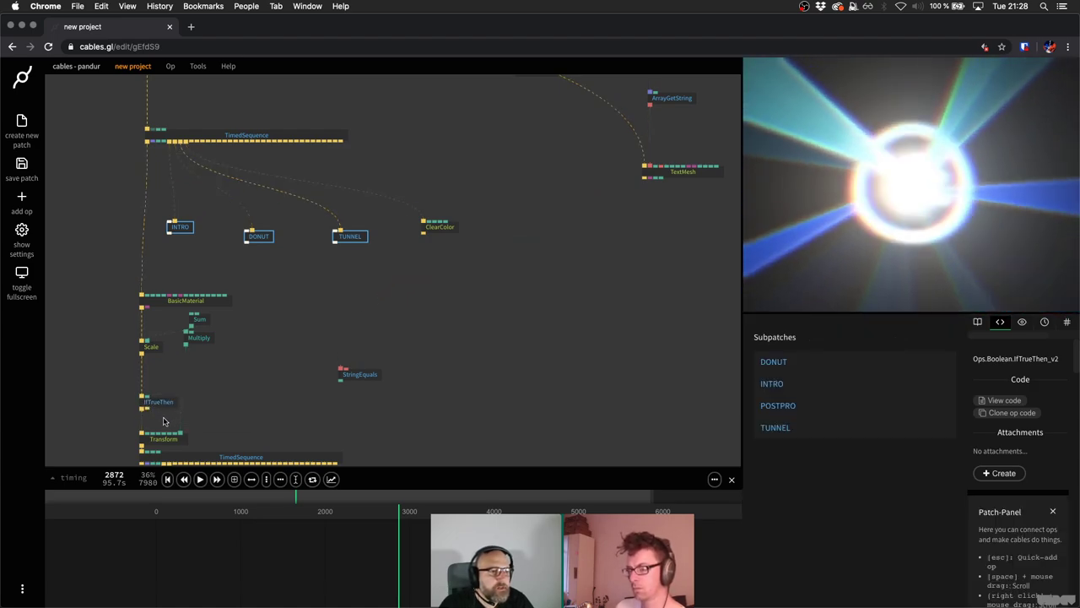
# Toggle IfTrueThen's Boolean on and off to show and hide the hexagon.
pyautogui.scroll(-3, 164, 421)
pyautogui.scroll(5, 220, 307)
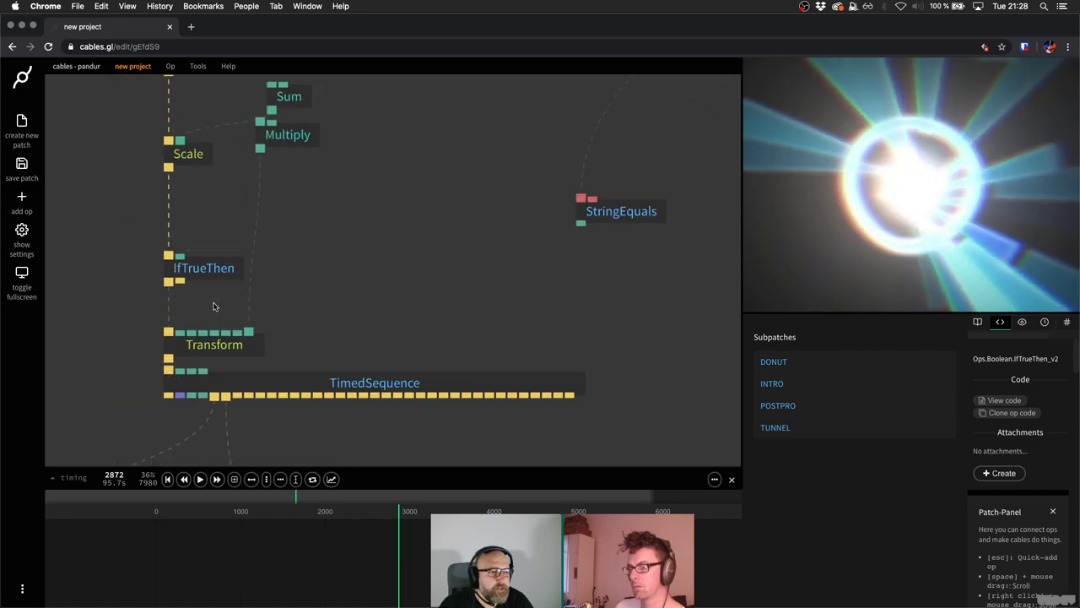
pyautogui.scroll(-3, 214, 306)
pyautogui.click(205, 275)
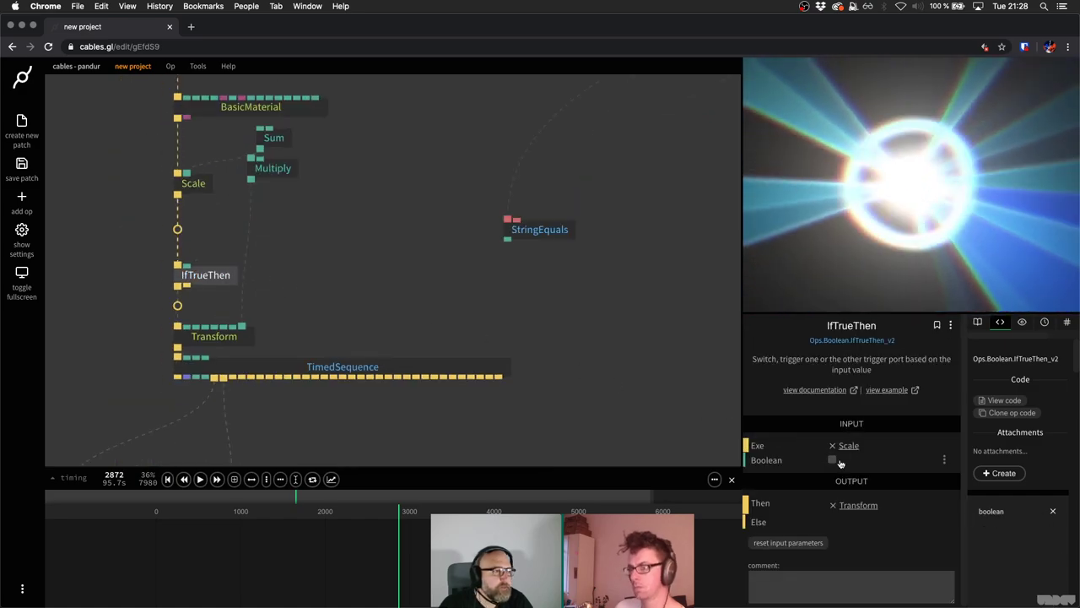
pyautogui.click(833, 460)
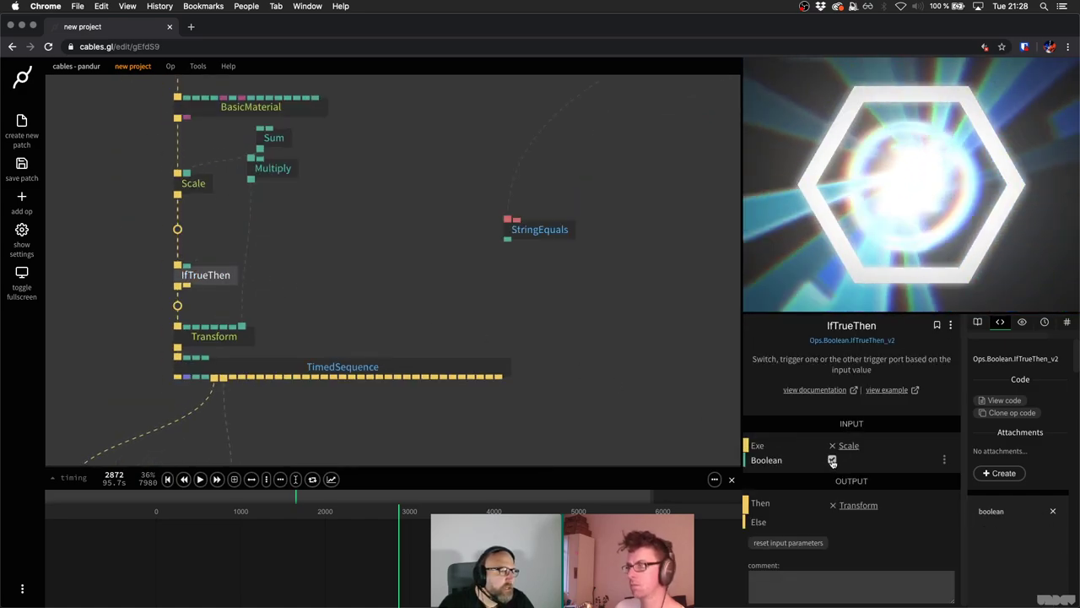
pyautogui.click(832, 460)
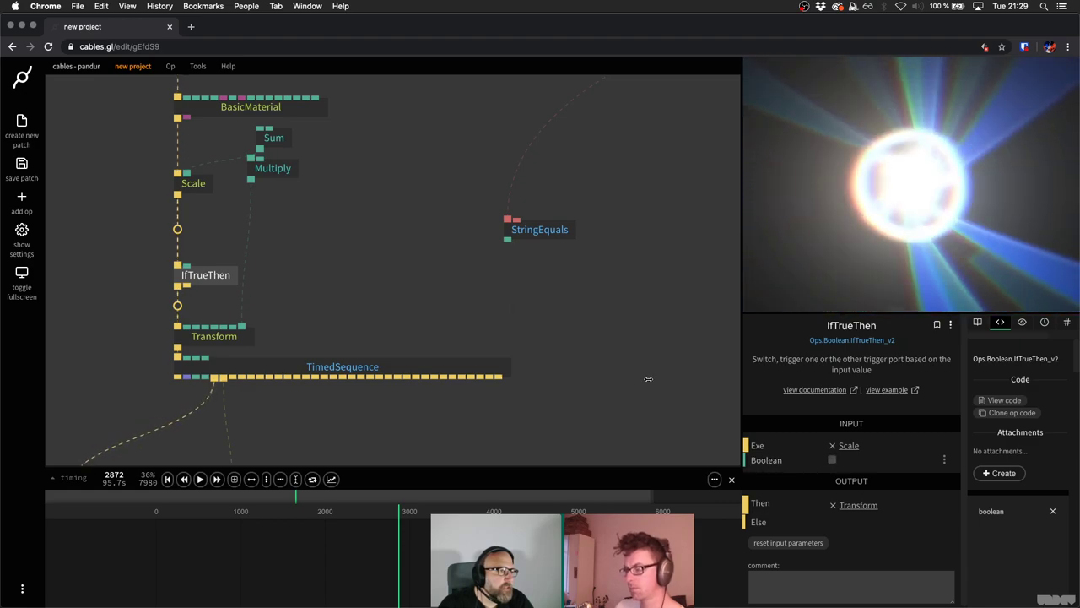
pyautogui.scroll(2, 456, 352)
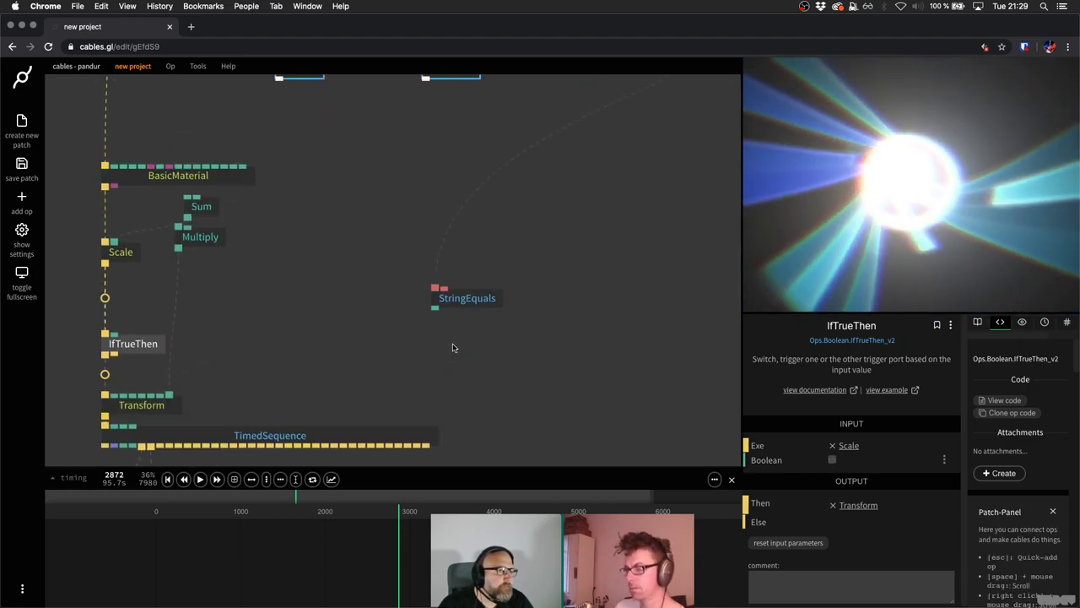
pyautogui.click(453, 347)
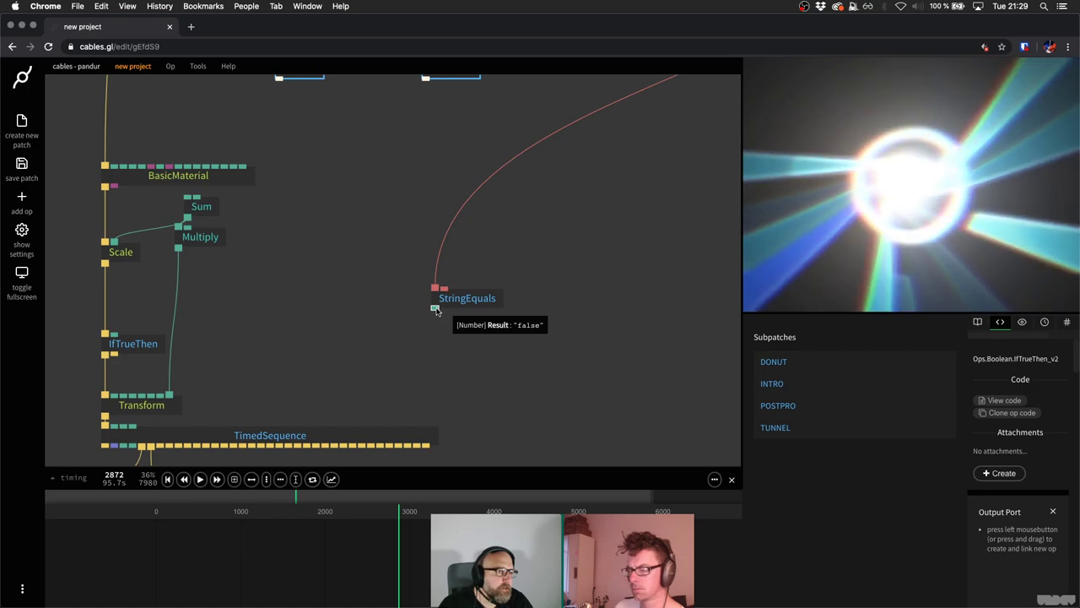
# Connect StringEquals' result to IfTrueThen's Boolean input.
pyautogui.moveTo(435, 311); pyautogui.dragTo(133, 345)
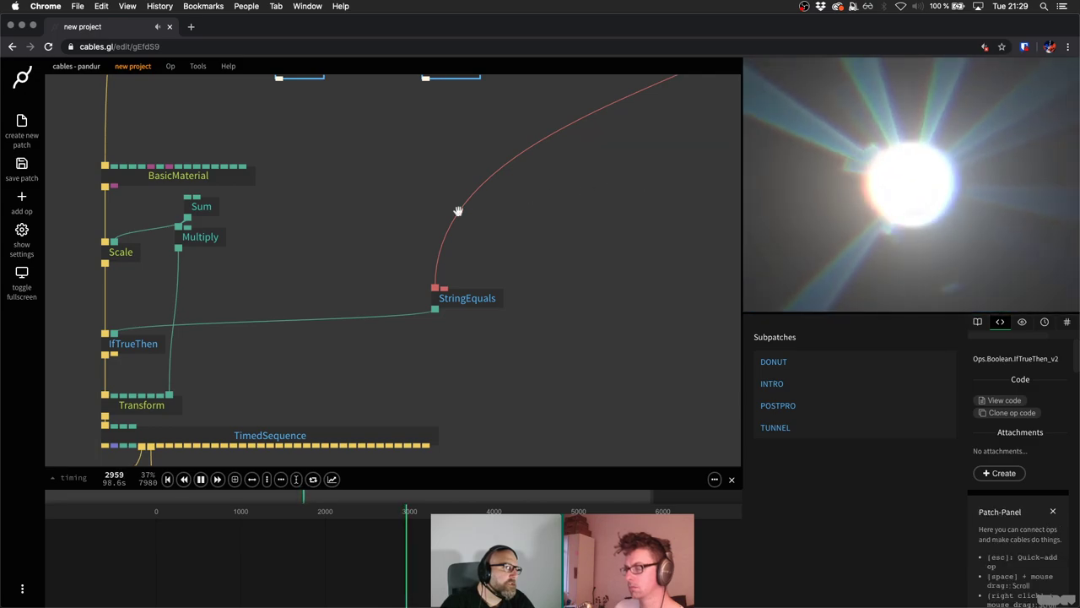
pyautogui.hscroll(5, 458, 211)
pyautogui.scroll(-2, 419, 222)
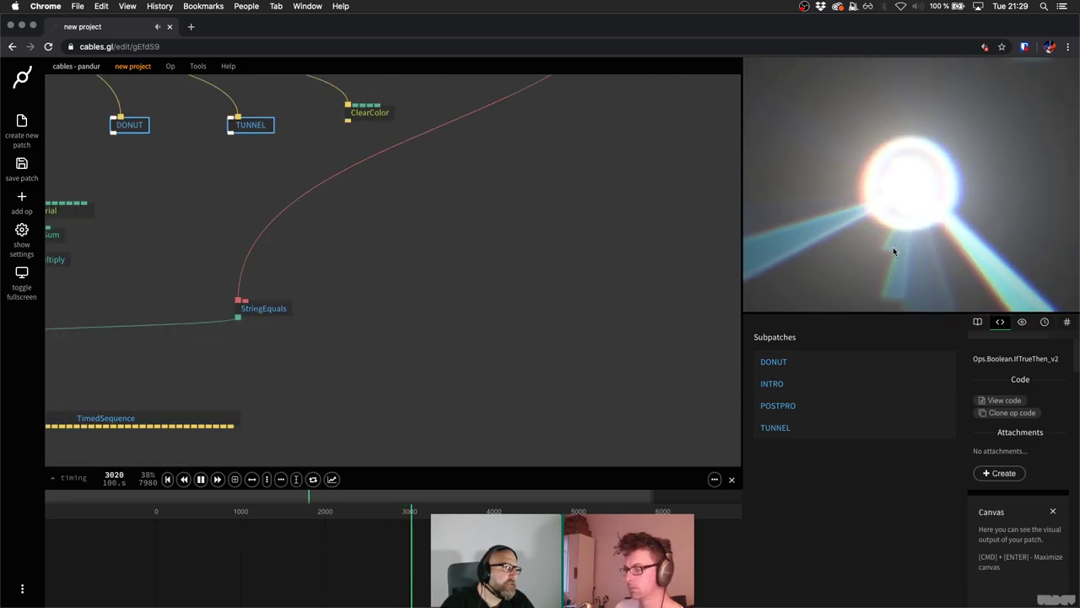
pyautogui.scroll(3, 456, 240)
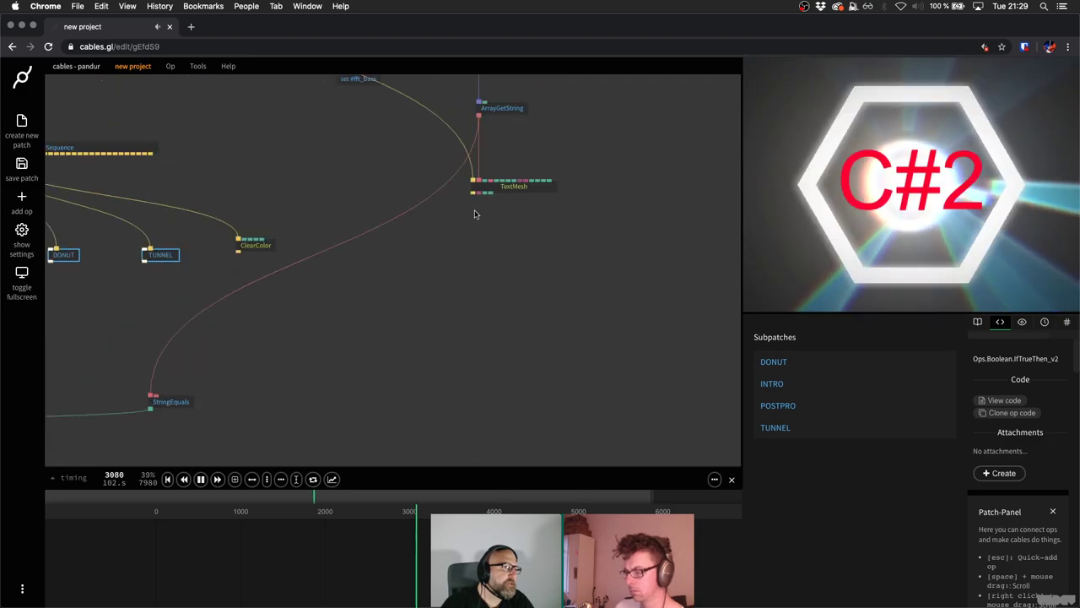
# Delete the TextMesh op and reposition StringEquals beneath ArrayGetString.
pyautogui.moveTo(458, 169); pyautogui.dragTo(572, 217)
pyautogui.press('Delete')
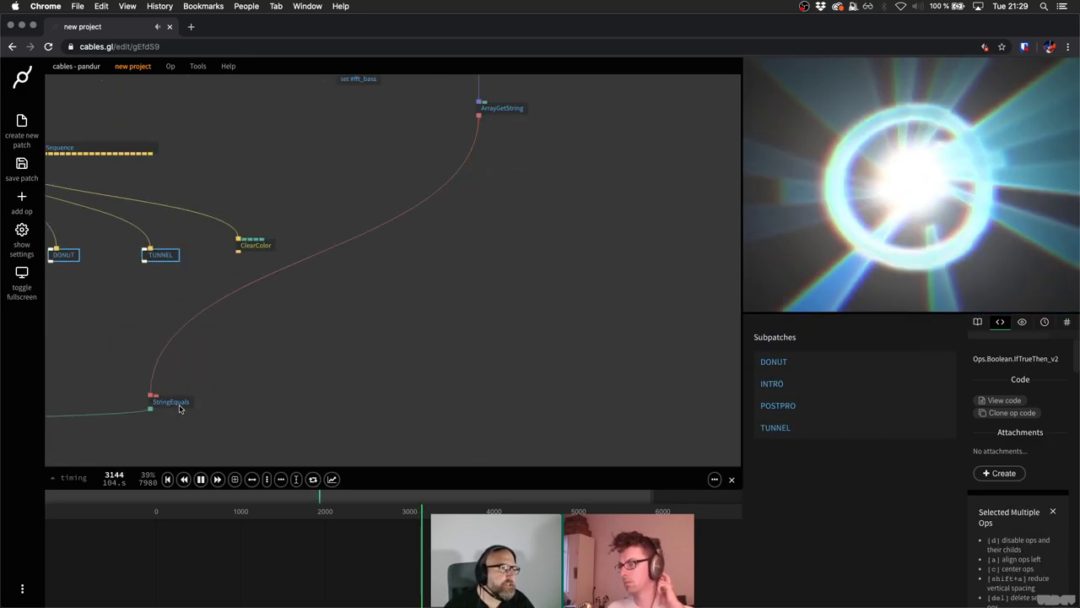
pyautogui.click(173, 404)
pyautogui.click(181, 410)
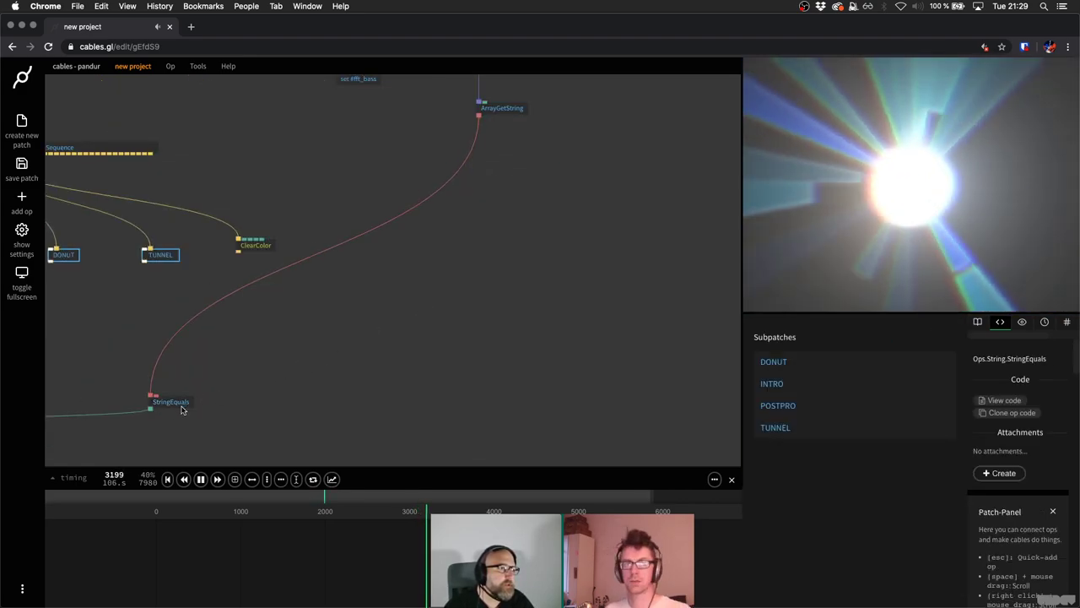
pyautogui.moveTo(180, 410); pyautogui.dragTo(501, 171)
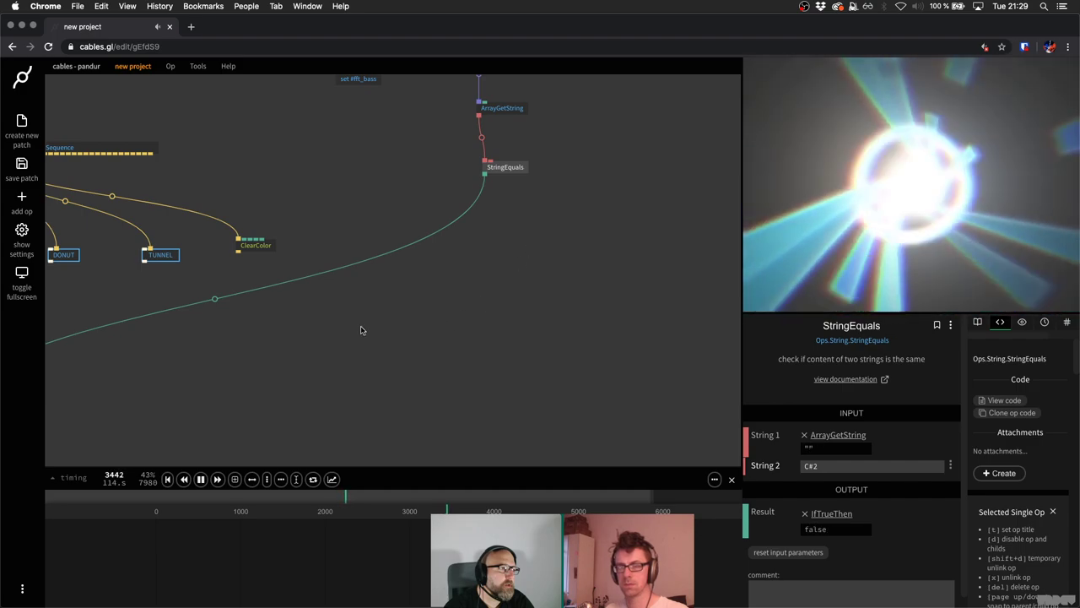
pyautogui.scroll(-5, 433, 270)
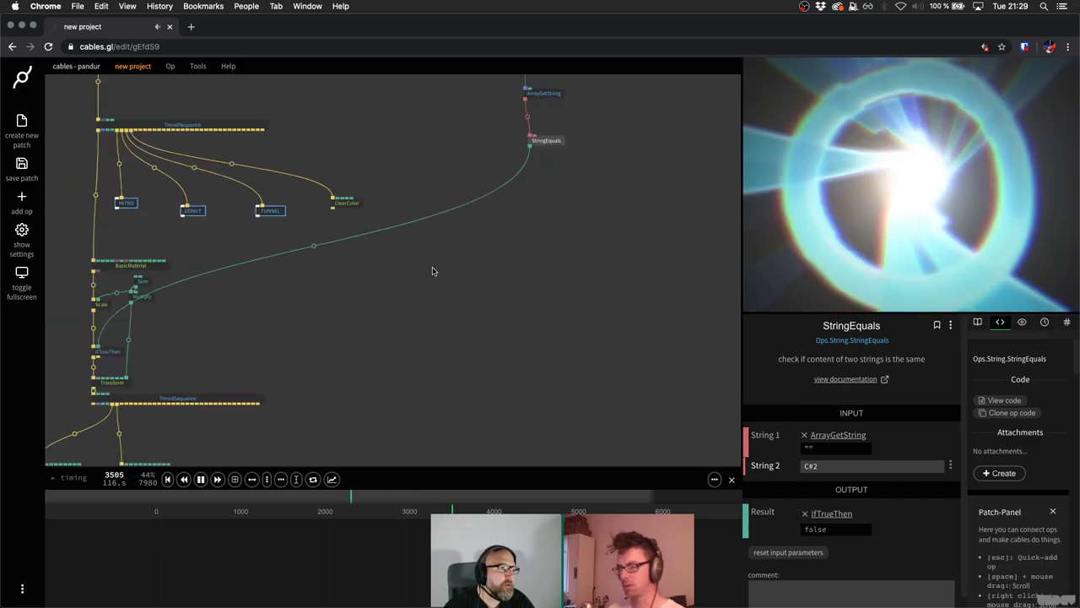
pyautogui.click(433, 270)
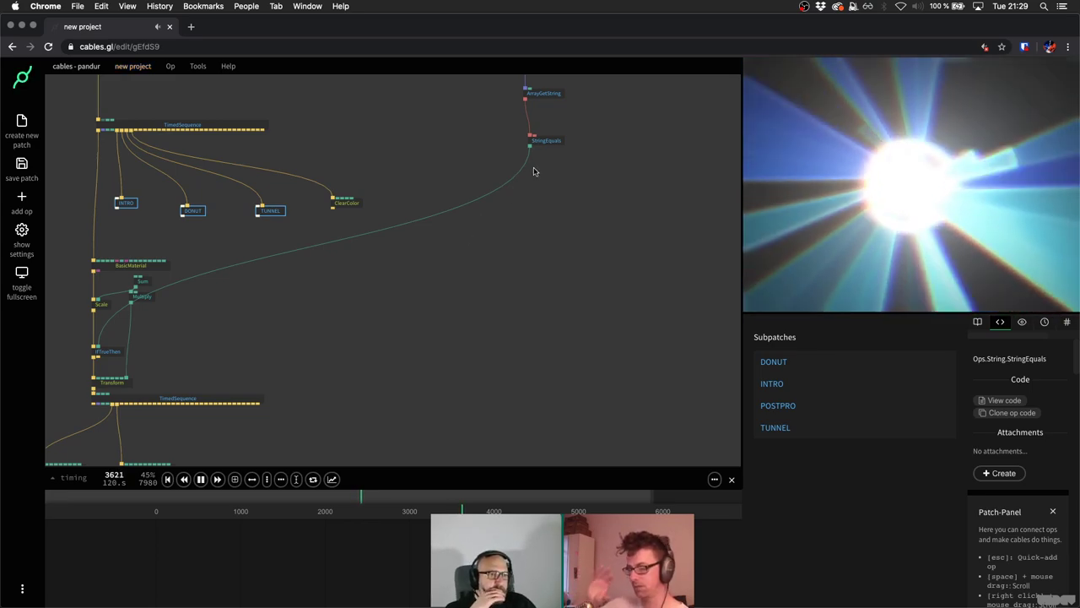
pyautogui.moveTo(547, 143); pyautogui.dragTo(543, 285)
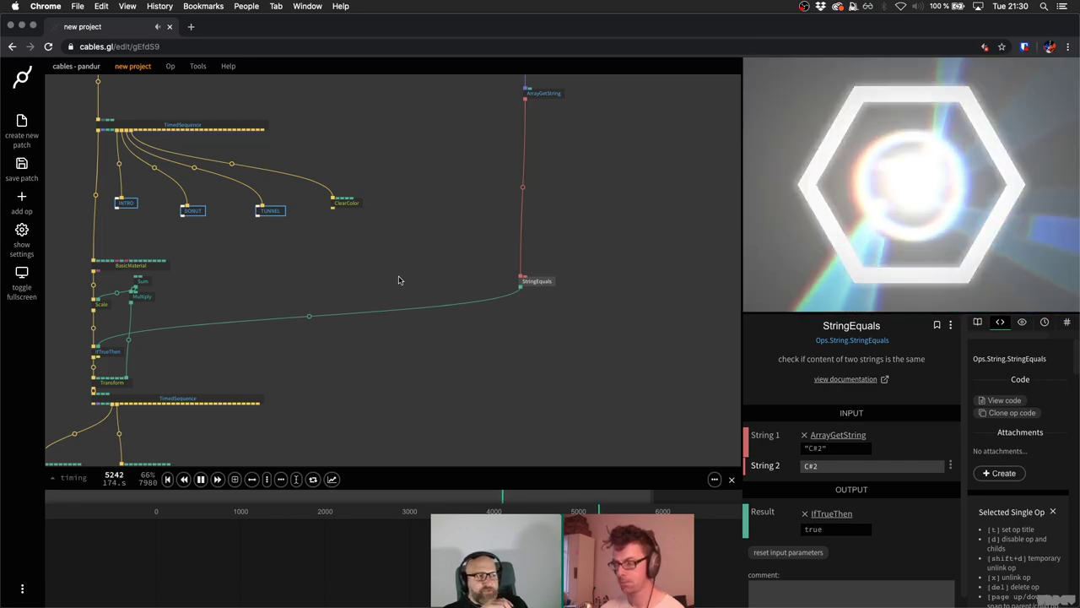
# Pause playback, nudge ArrayGetString up to straighten its cable, and view the Scale–IfTrueThen–Transform chain.
pyautogui.click(400, 280)
pyautogui.press('space')
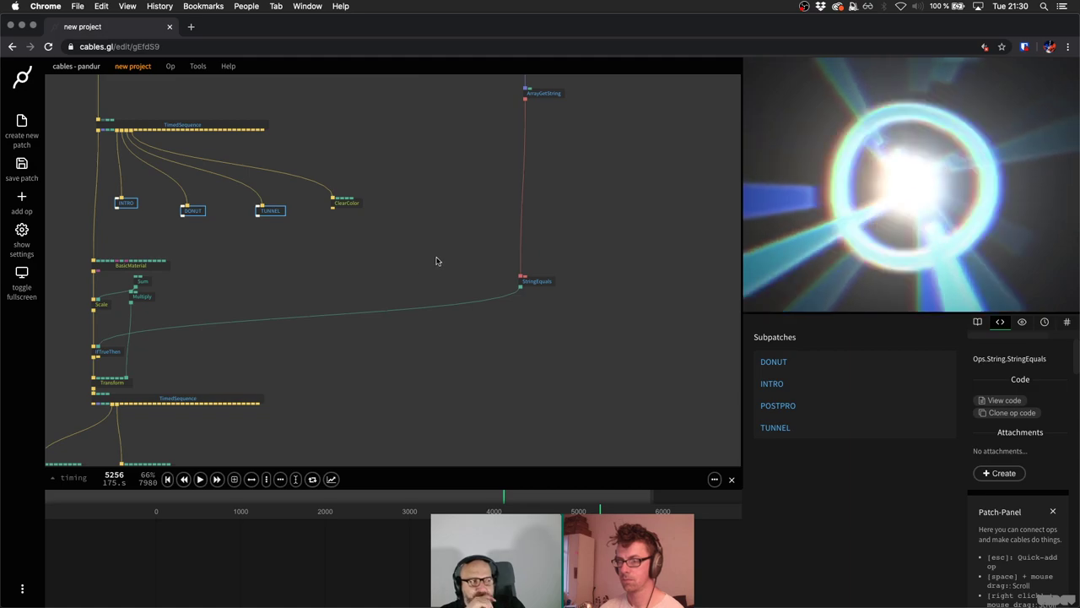
pyautogui.scroll(3, 408, 294)
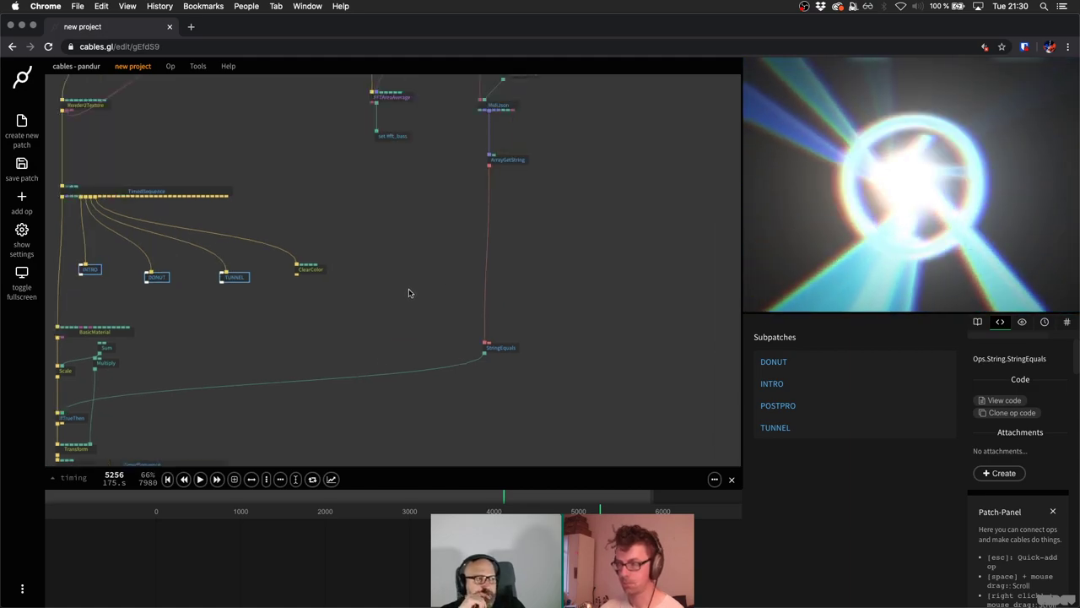
pyautogui.moveTo(506, 144); pyautogui.dragTo(506, 138)
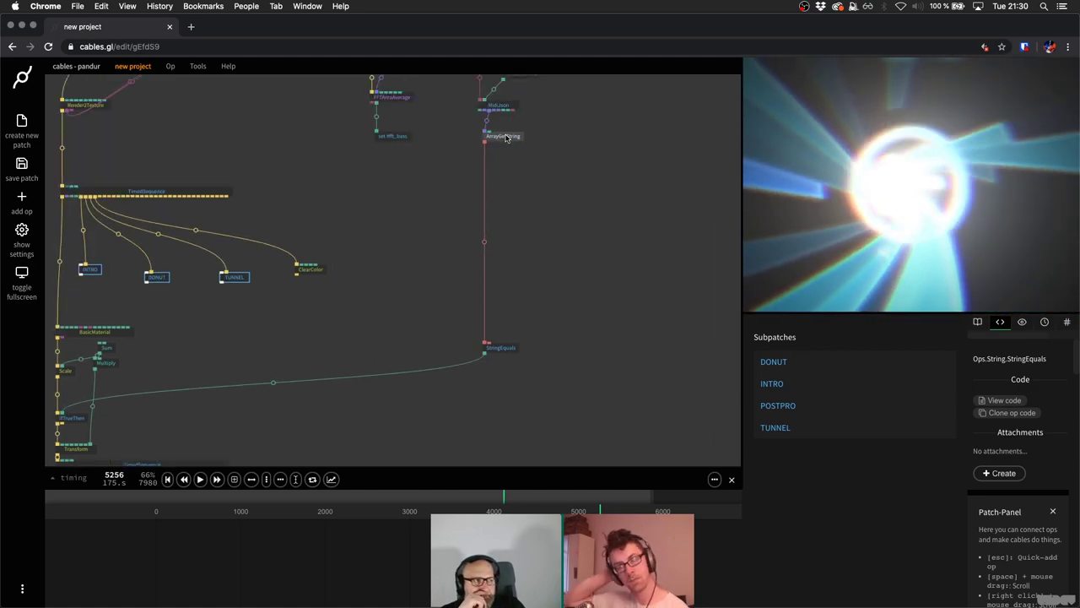
pyautogui.click(422, 271)
pyautogui.scroll(-6, 377, 254)
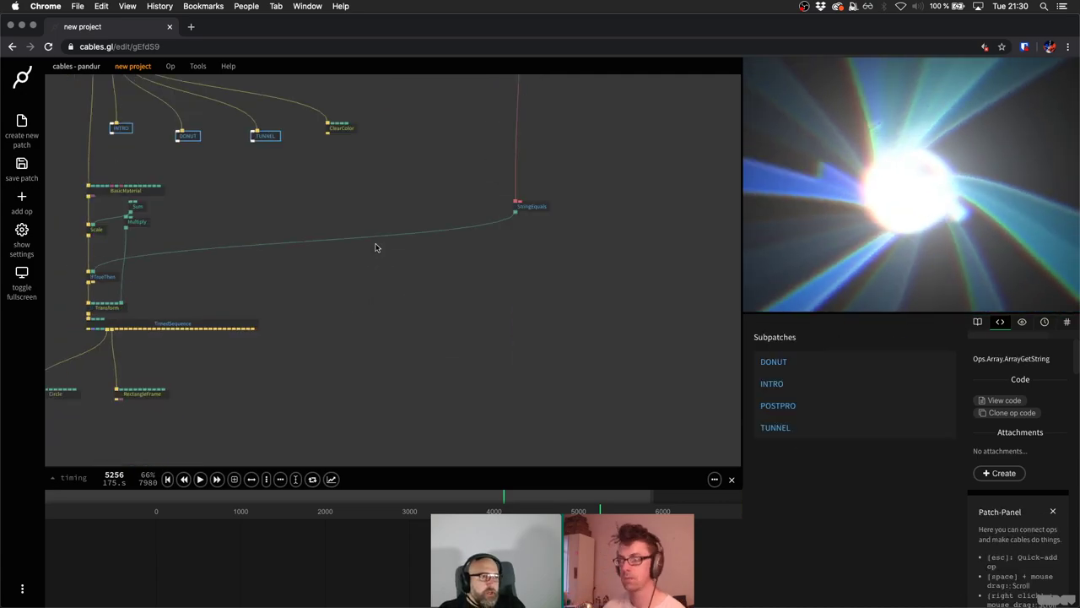
pyautogui.scroll(2, 363, 270)
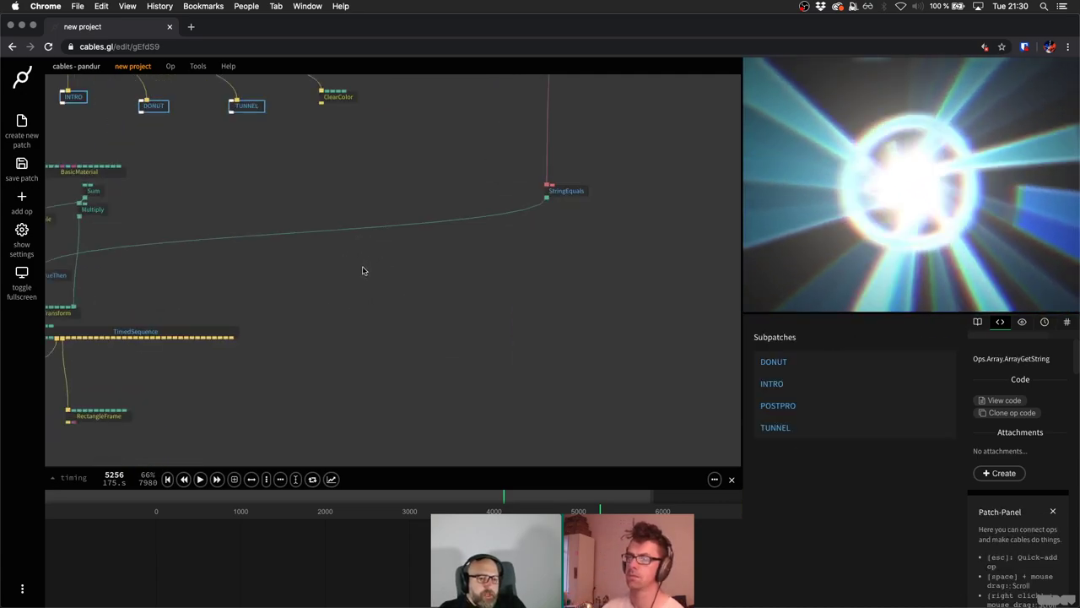
pyautogui.scroll(1, 363, 270)
pyautogui.scroll(1, 395, 276)
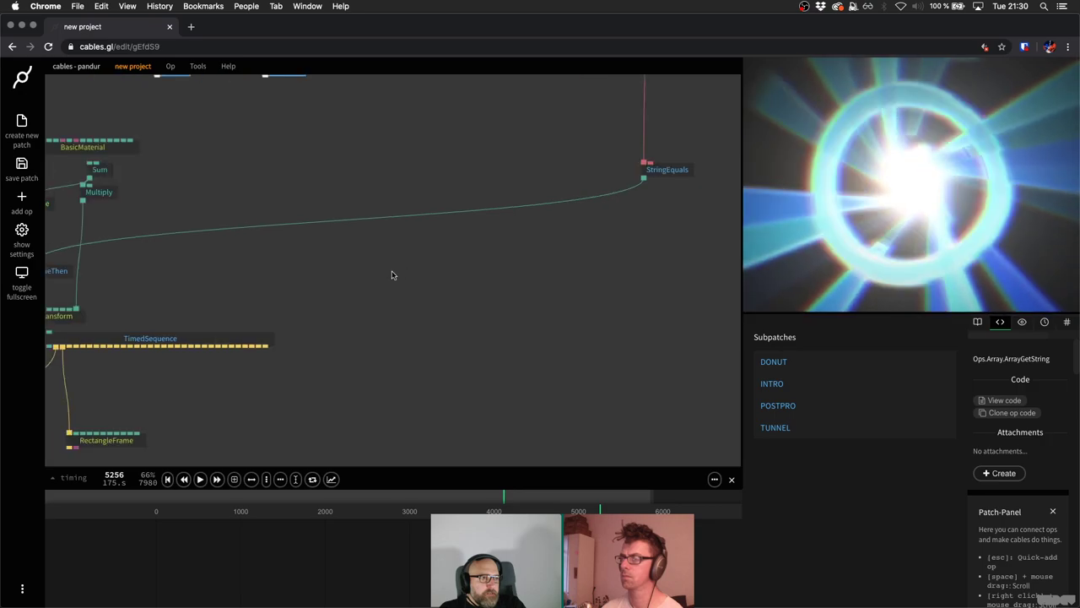
pyautogui.scroll(-3, 355, 270)
pyautogui.scroll(1, 339, 268)
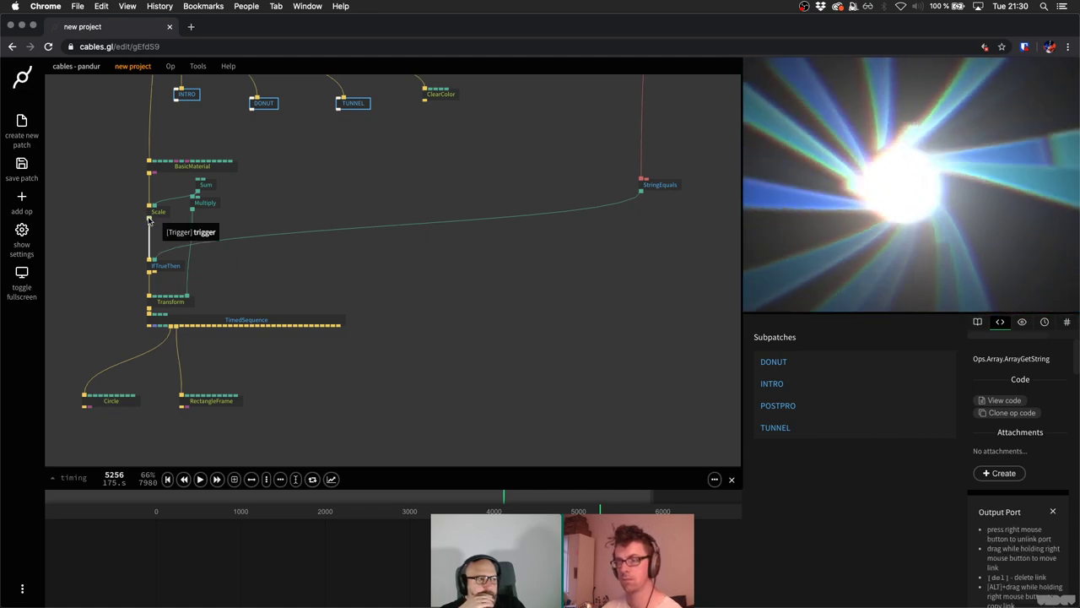
# Delete the IfTrueThen op so Scale feeds Transform directly again.
pyautogui.moveTo(149, 219); pyautogui.dragTo(279, 249)
pyautogui.write('iftru')
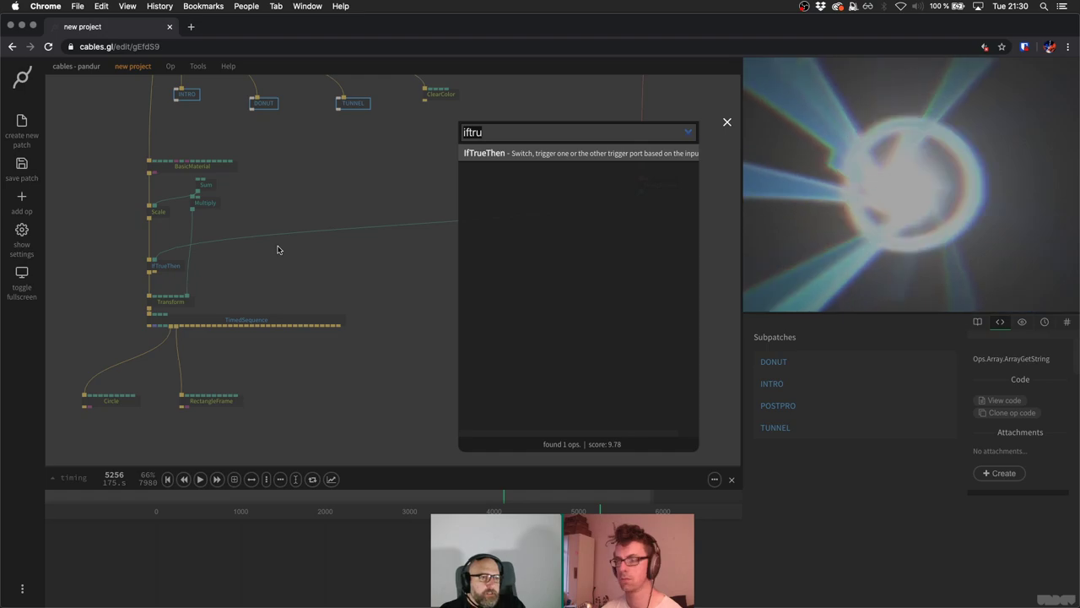
pyautogui.press('Escape')
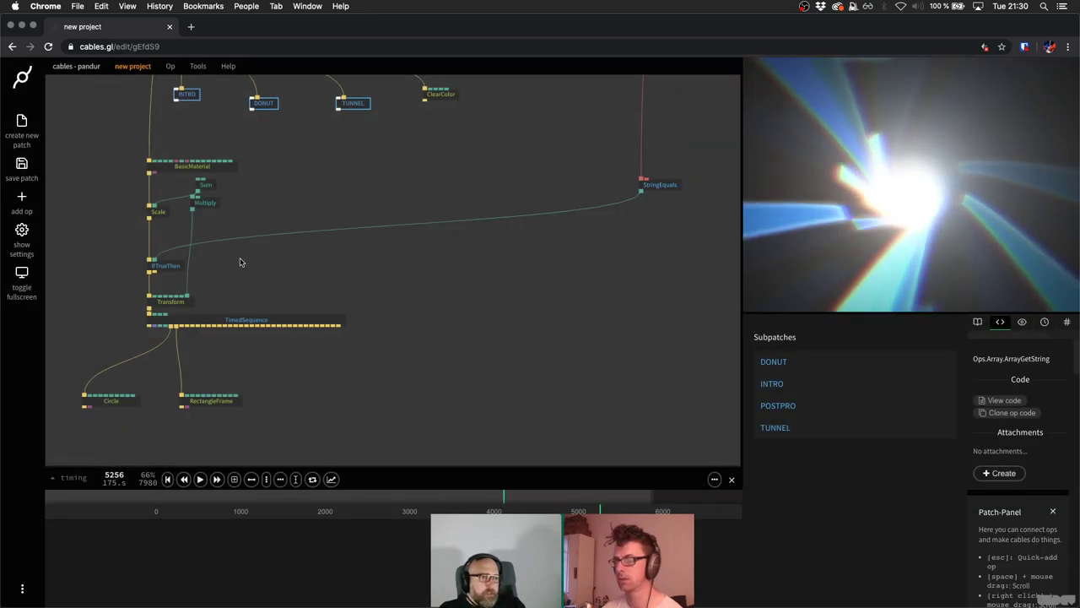
pyautogui.click(178, 267)
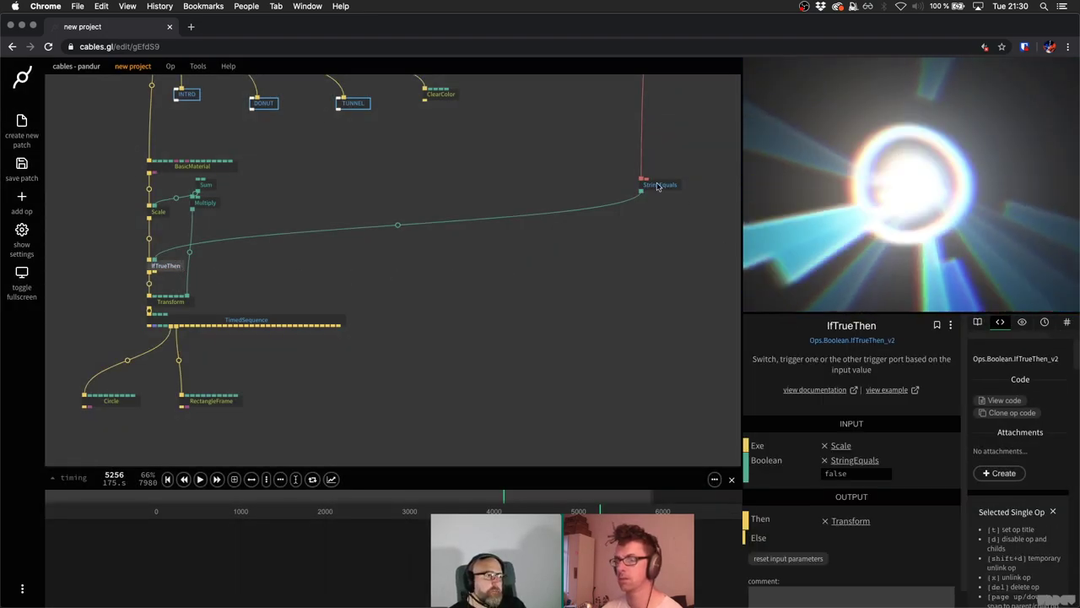
pyautogui.press('Delete')
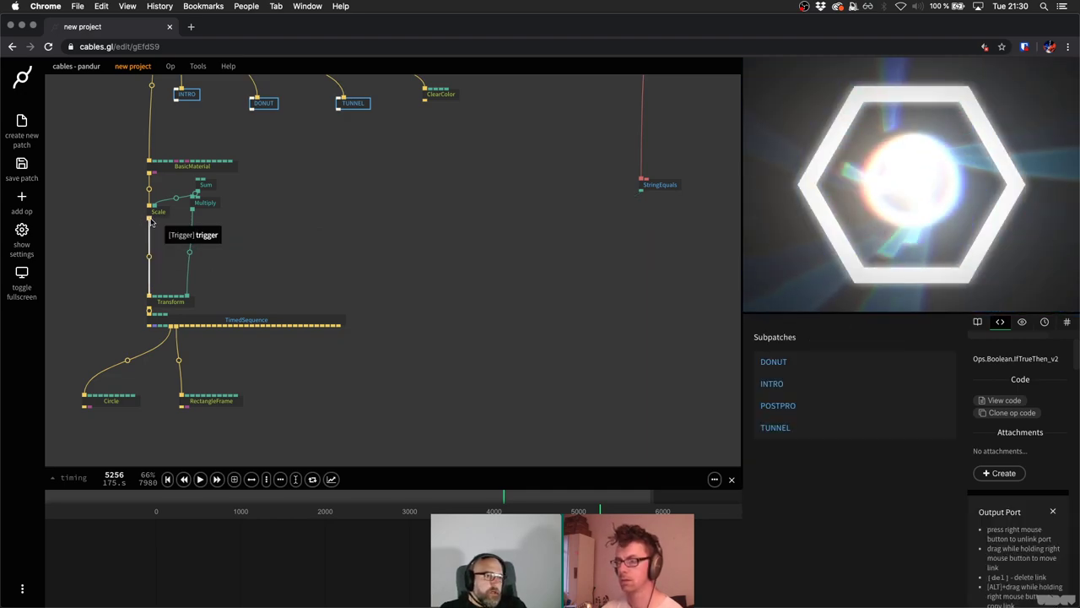
# Search the op dialog for 'bang' from a new link off Scale's output.
pyautogui.moveTo(148, 235); pyautogui.dragTo(324, 266)
pyautogui.write('iftru')
pyautogui.press('BackSpace')
pyautogui.press('BackSpace')
pyautogui.press('BackSpace')
pyautogui.press('BackSpace')
pyautogui.press('BackSpace')
pyautogui.write('ba')
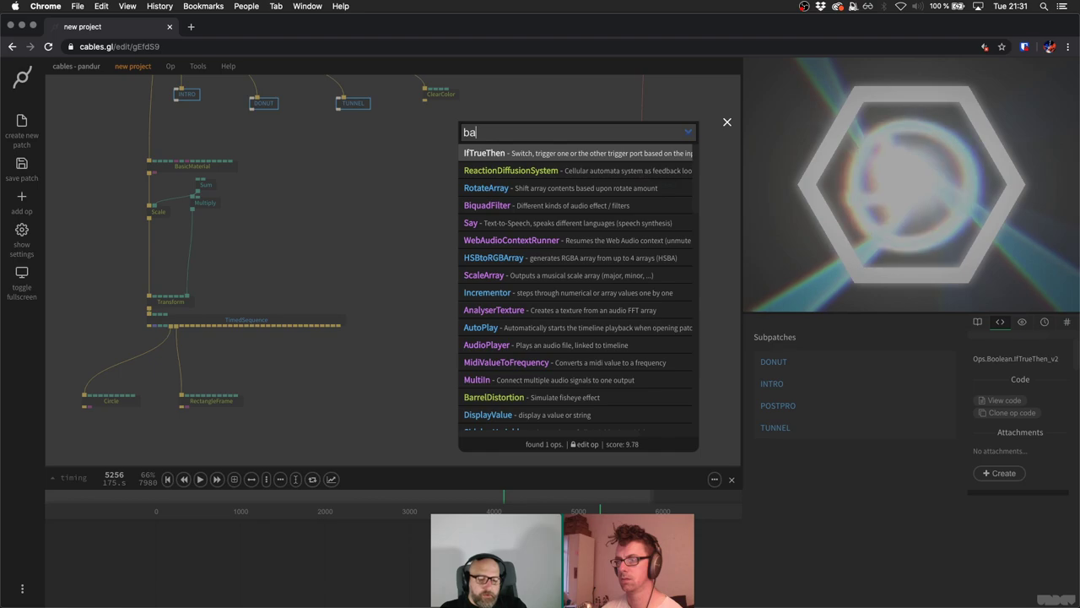
pyautogui.write('sicg')
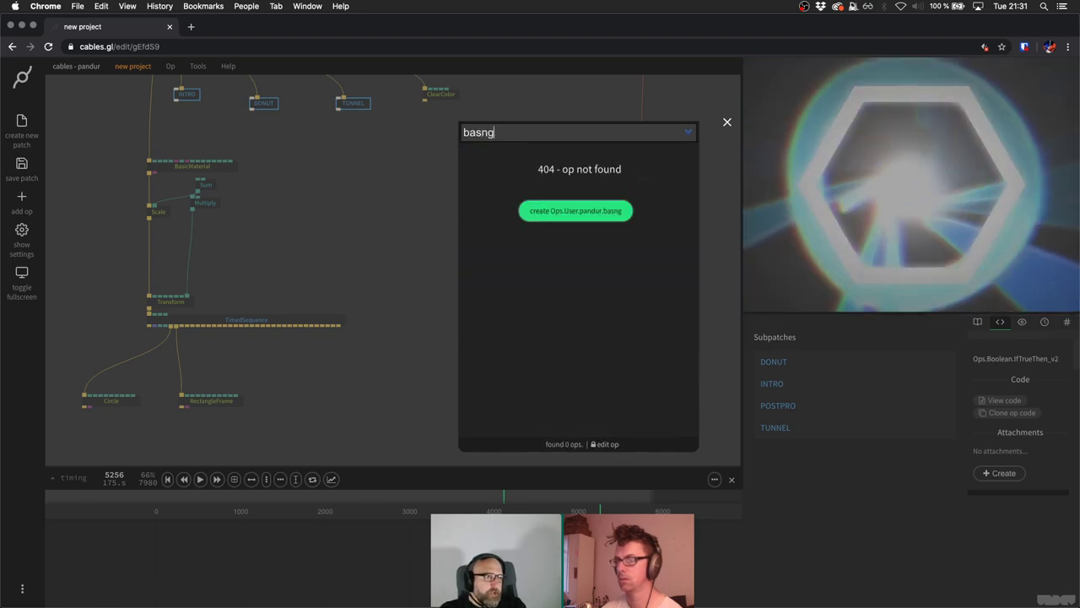
pyautogui.press('BackSpace')
pyautogui.press('BackSpace')
pyautogui.press('BackSpace')
pyautogui.write('ng')
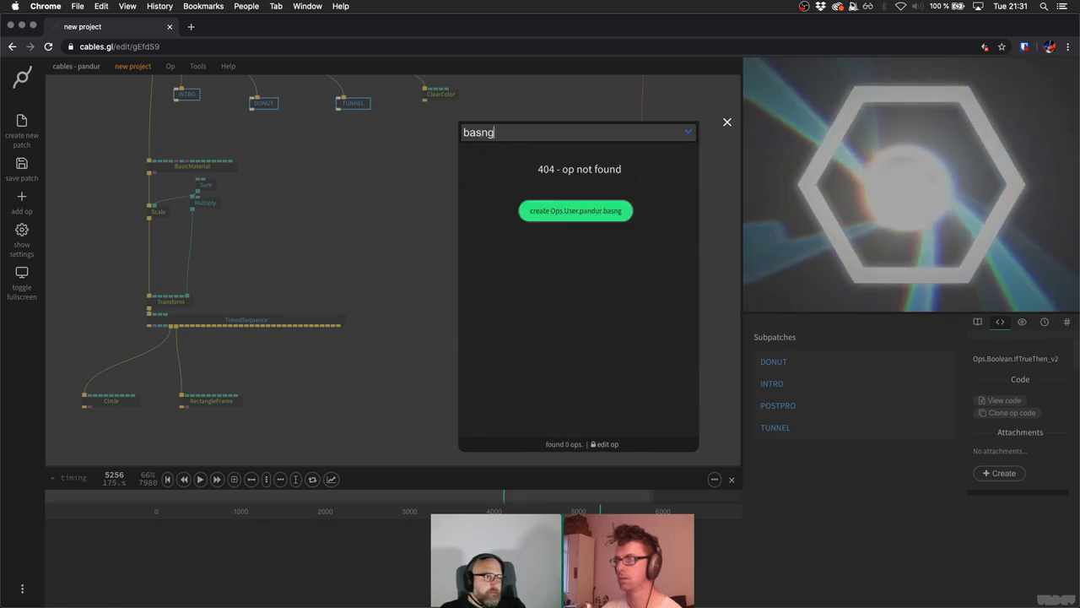
pyautogui.press('BackSpace')
pyautogui.press('BackSpace')
pyautogui.press('BackSpace')
pyautogui.write('ng')
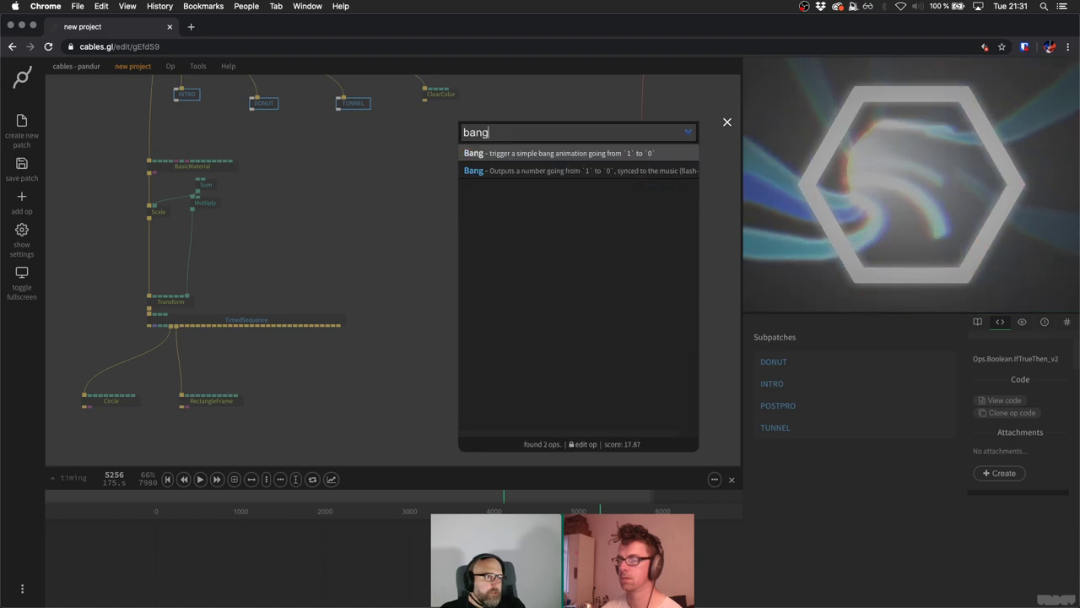
# Add the Bang op wired from Scale, move StringEquals aside, and fire Bang once.
pyautogui.press('Return')
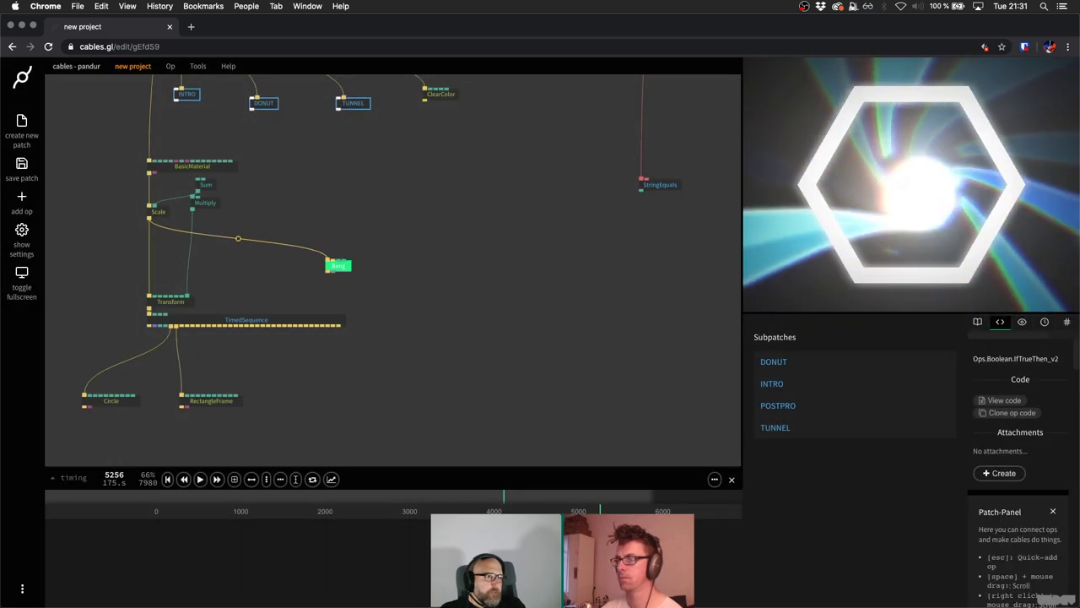
pyautogui.scroll(-3, 337, 253)
pyautogui.scroll(2, 327, 264)
pyautogui.scroll(1, 326, 264)
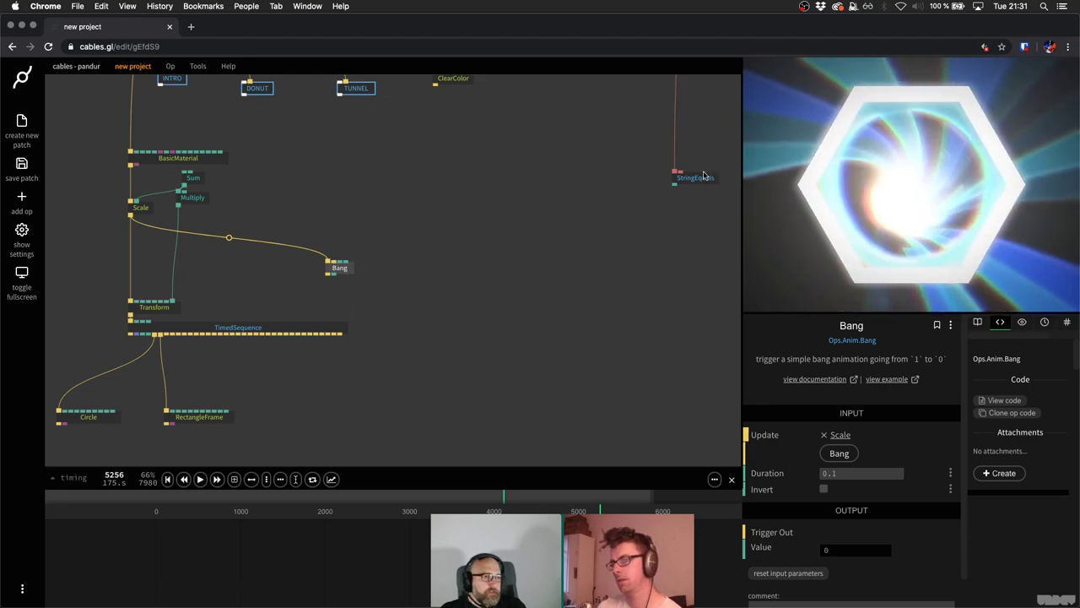
pyautogui.moveTo(683, 179); pyautogui.dragTo(672, 129)
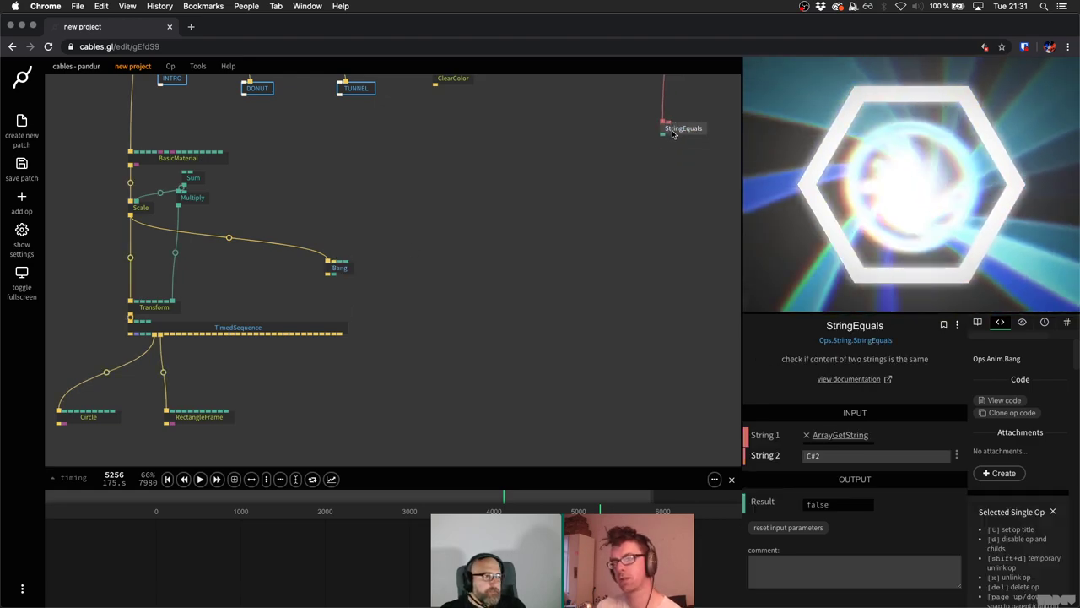
pyautogui.click(343, 269)
pyautogui.click(839, 453)
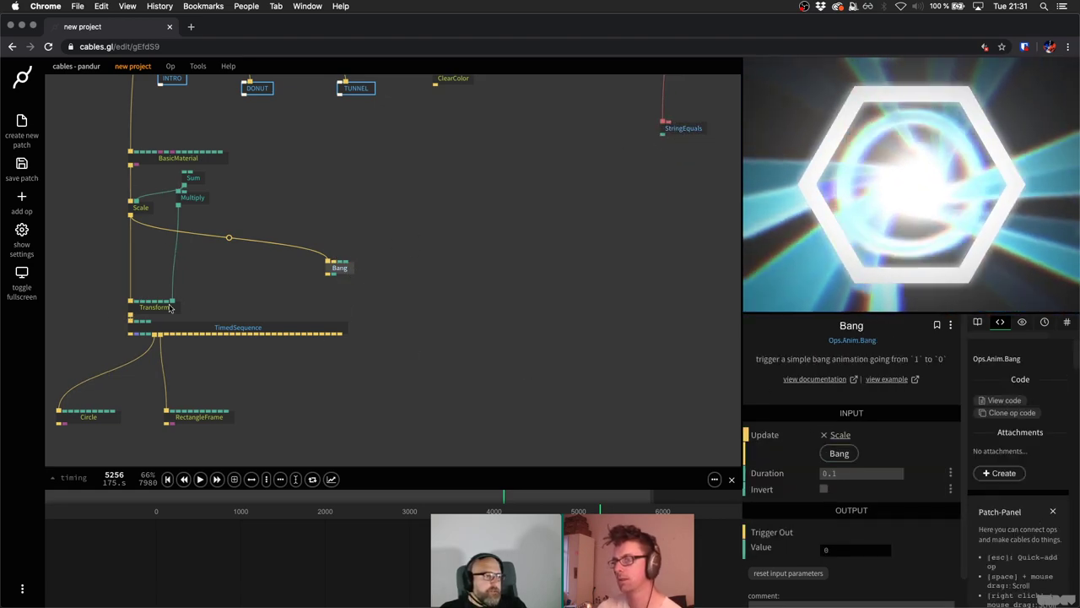
# Move Transform up near Scale and reroute BasicMaterial below it toward the Bang.
pyautogui.moveTo(149, 307); pyautogui.dragTo(148, 266)
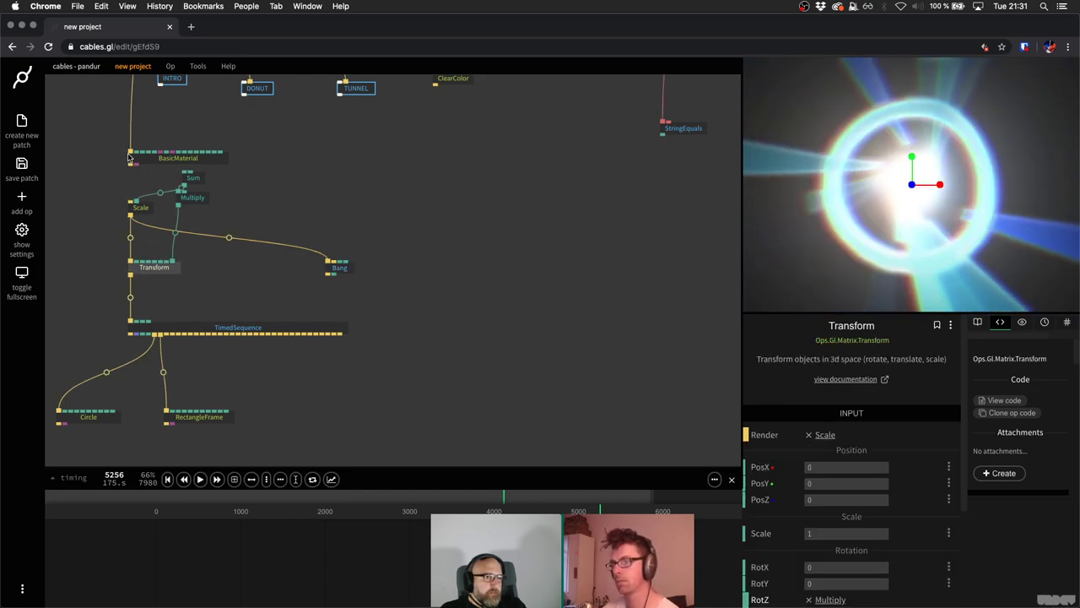
pyautogui.moveTo(131, 152); pyautogui.dragTo(134, 203)
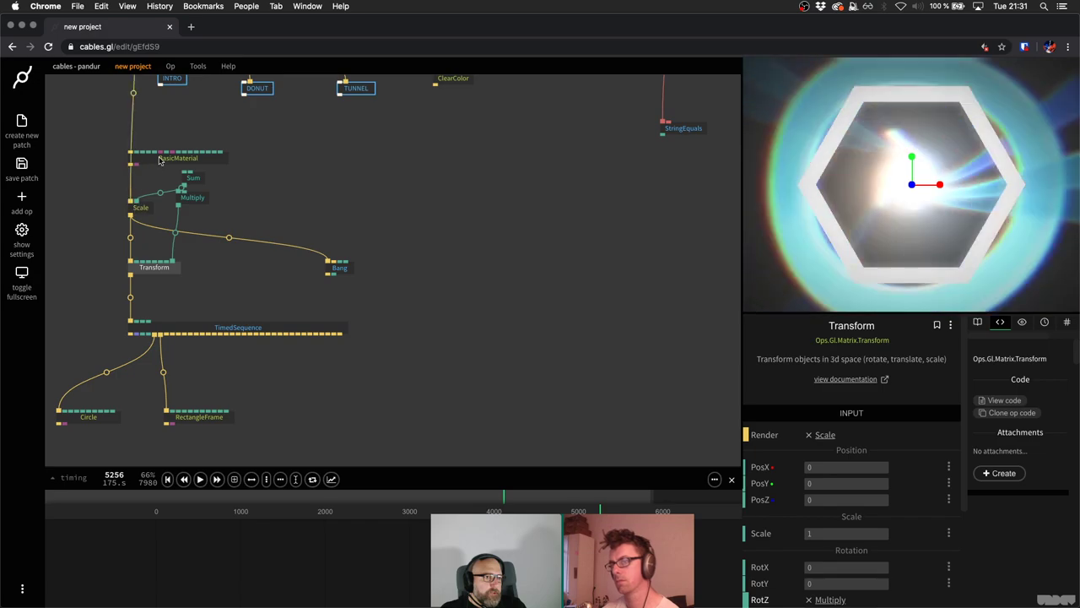
pyautogui.moveTo(160, 158); pyautogui.dragTo(342, 270)
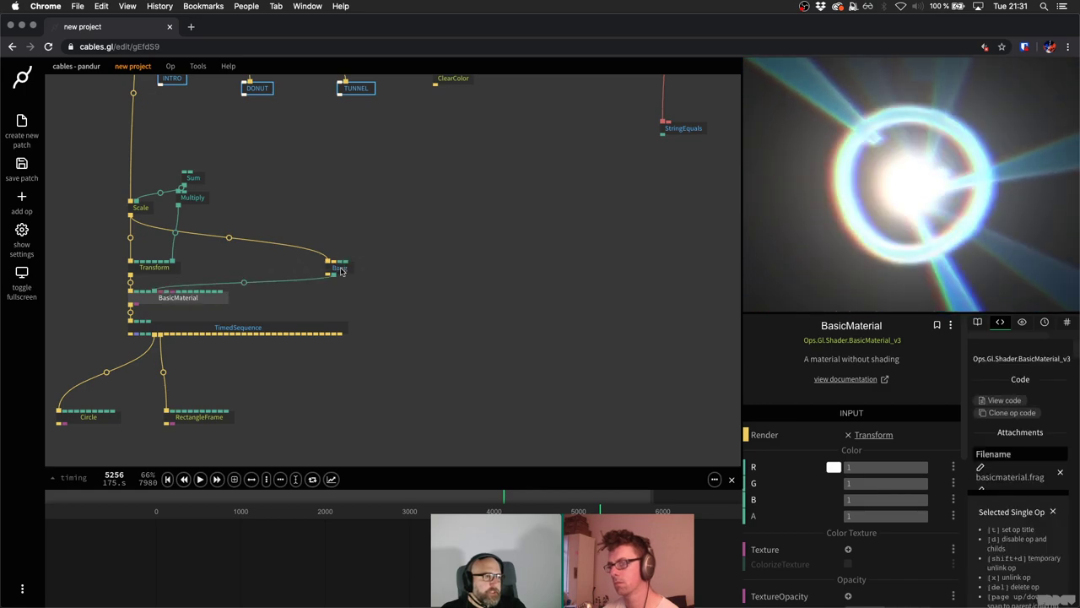
# Set the Bang duration to 0.2 and fire it repeatedly to flash the hexagon.
pyautogui.click(340, 269)
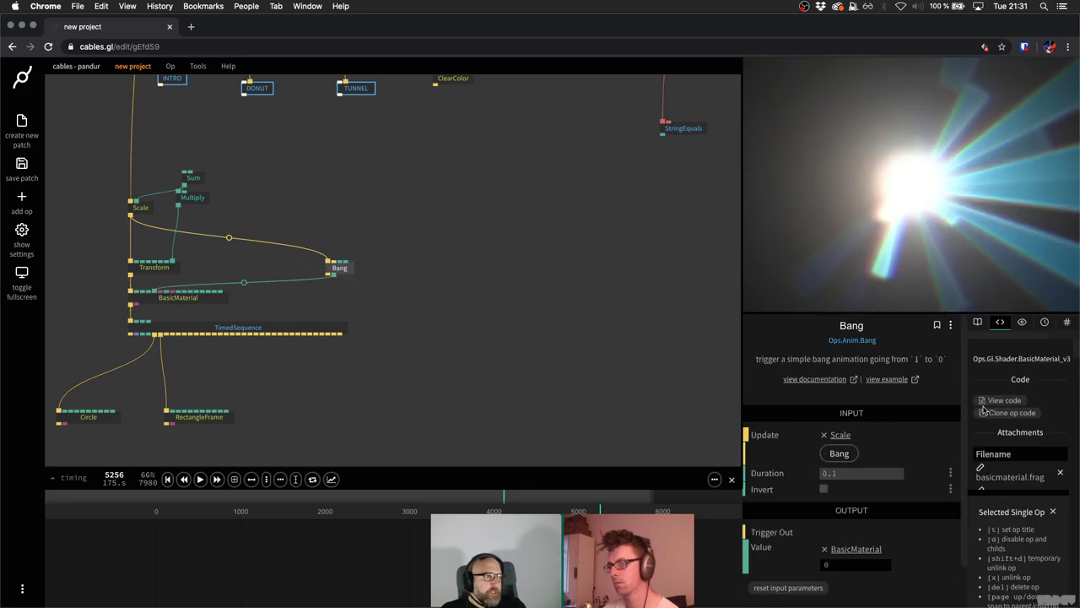
pyautogui.click(839, 454)
pyautogui.click(844, 473)
pyautogui.write('0.2')
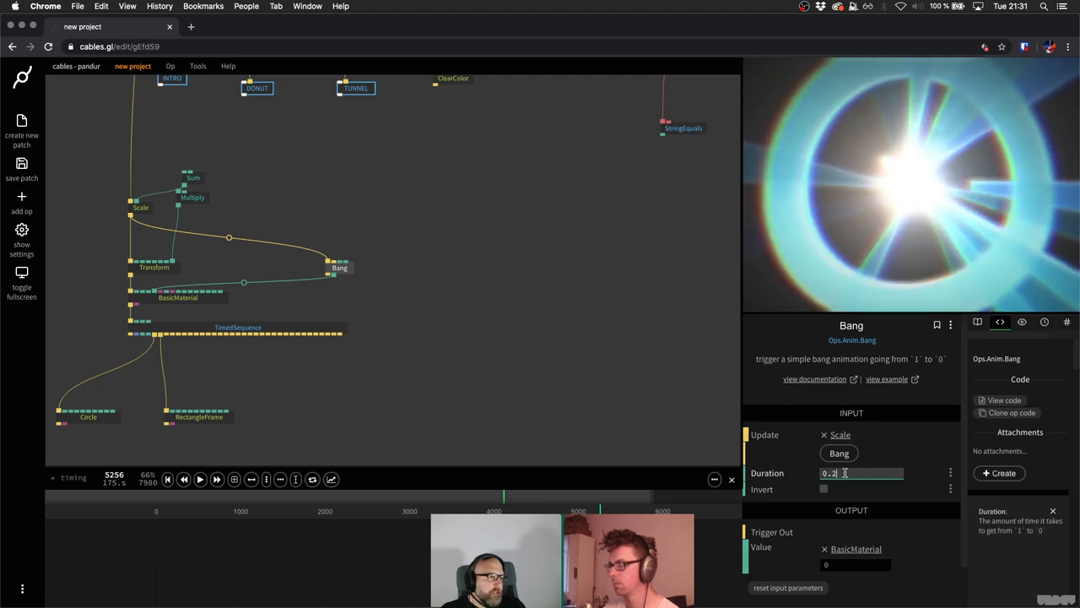
pyautogui.click(840, 454)
pyautogui.click(841, 454)
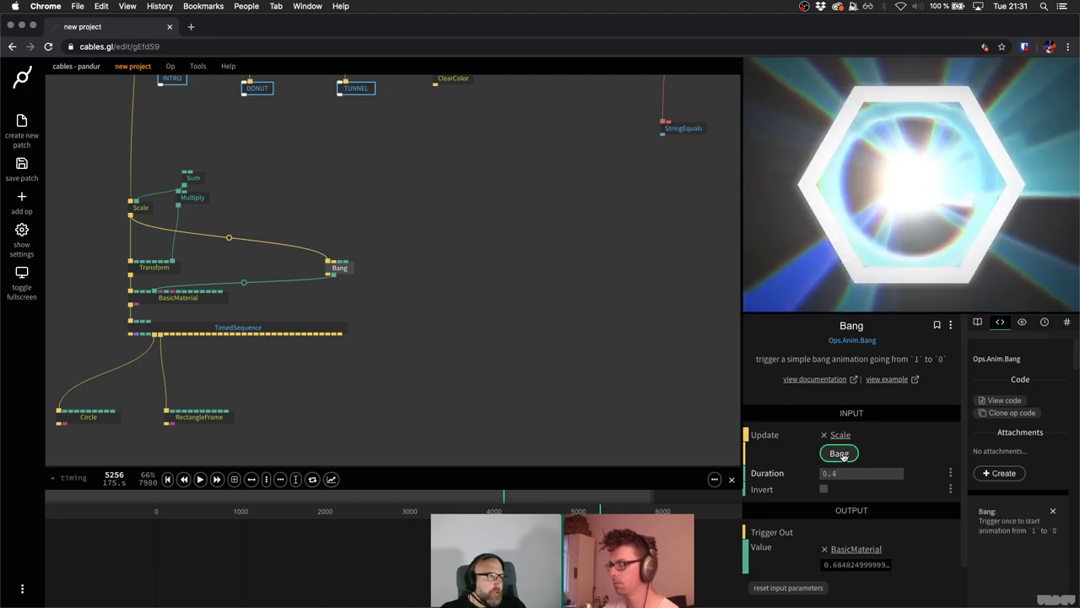
pyautogui.click(840, 454)
pyautogui.click(841, 454)
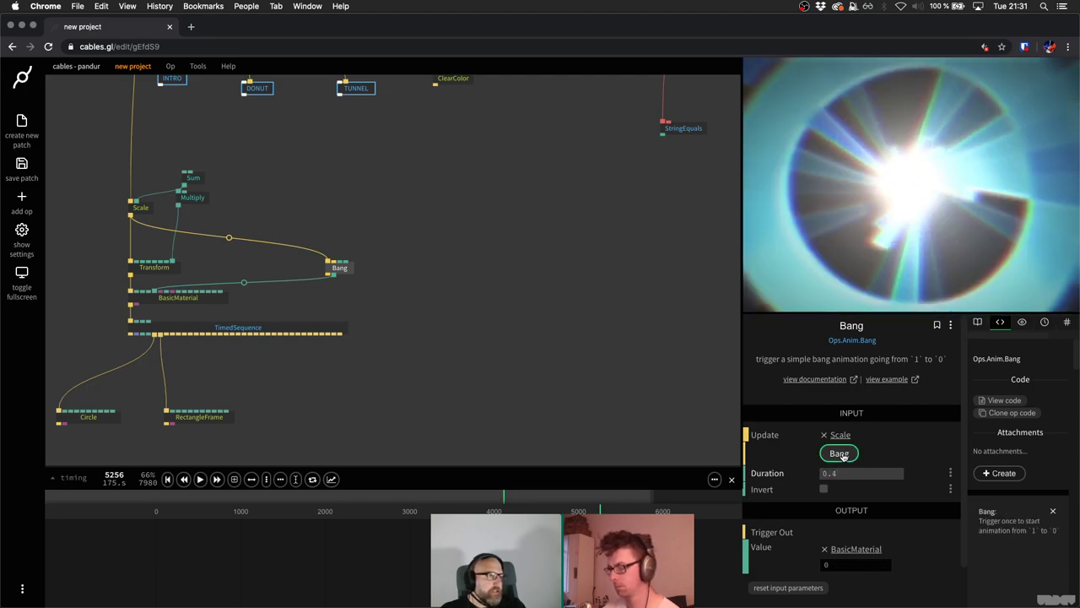
pyautogui.click(840, 454)
pyautogui.click(839, 454)
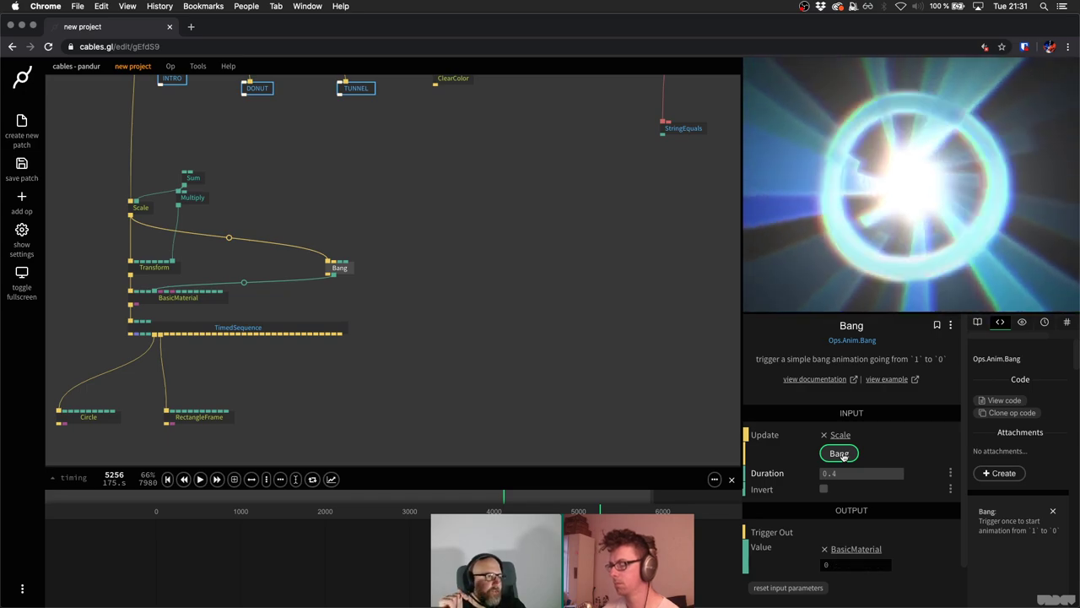
pyautogui.click(840, 454)
pyautogui.click(839, 454)
pyautogui.click(840, 454)
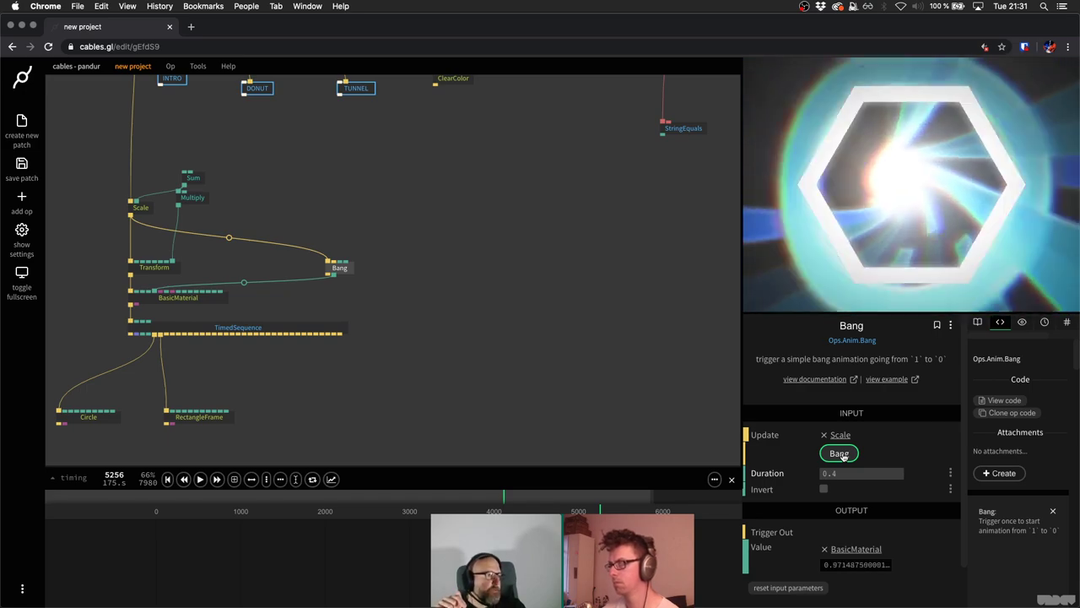
pyautogui.click(840, 454)
# Move the StringEquals op down closer to the Bang.
pyautogui.hscroll(3, 470, 316)
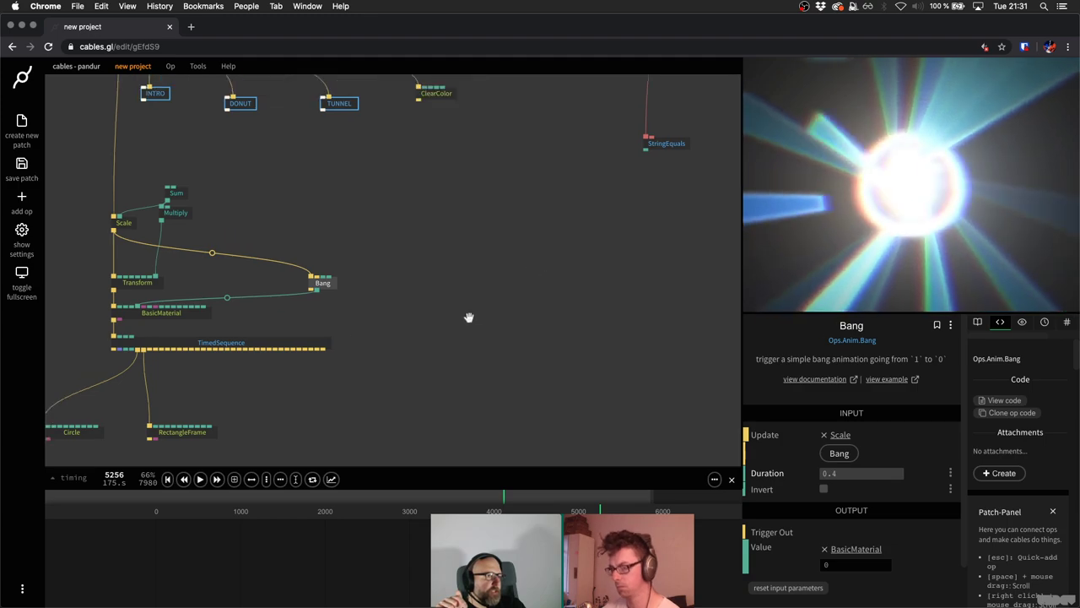
pyautogui.moveTo(601, 185); pyautogui.dragTo(450, 243)
pyautogui.scroll(2, 428, 253)
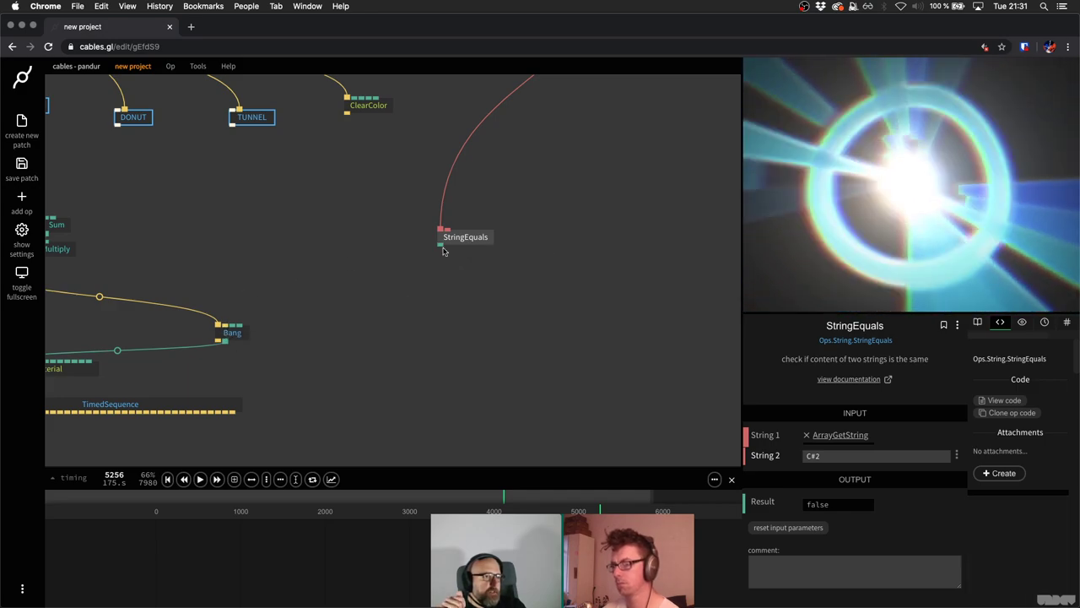
# Add a TriggerChangedTrue op from StringEquals' result and wire it into the Bang.
pyautogui.moveTo(442, 247); pyautogui.dragTo(359, 296)
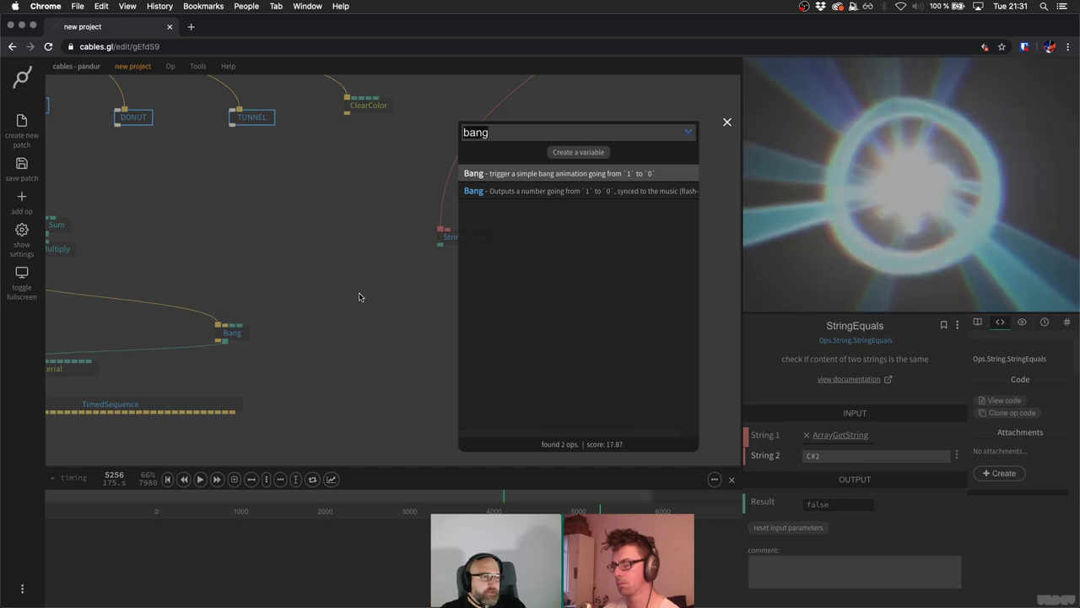
pyautogui.write('trigger')
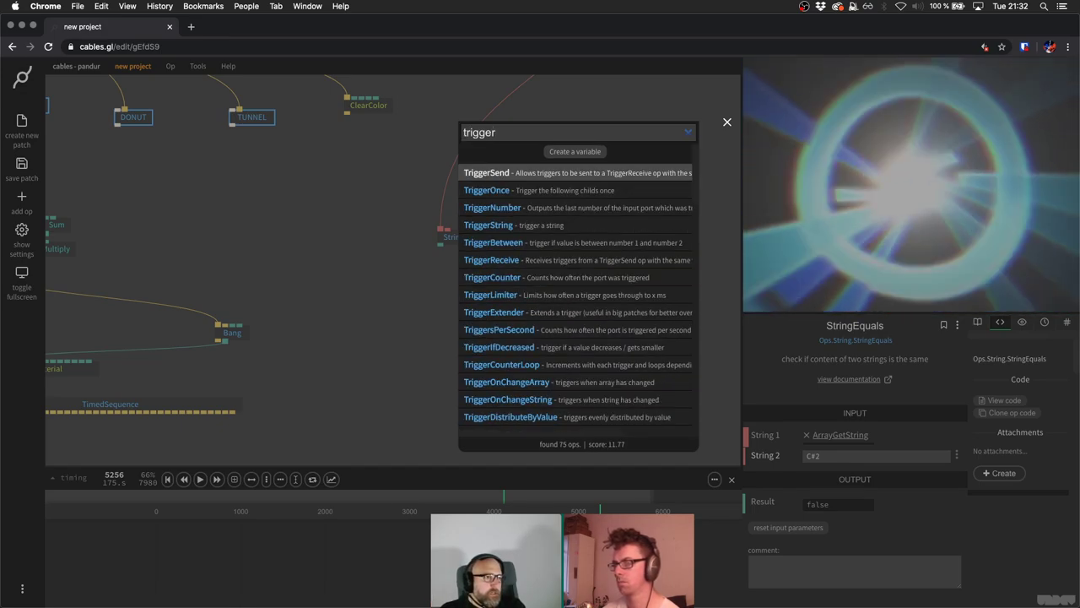
pyautogui.write('changed')
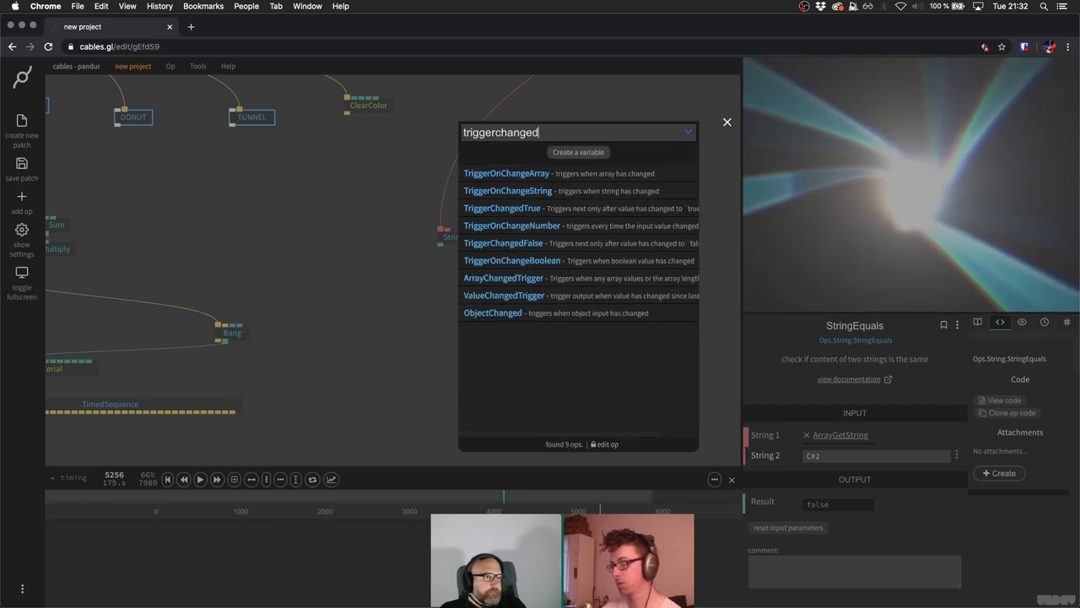
pyautogui.press('Down')
pyautogui.press('Down')
pyautogui.press('Down')
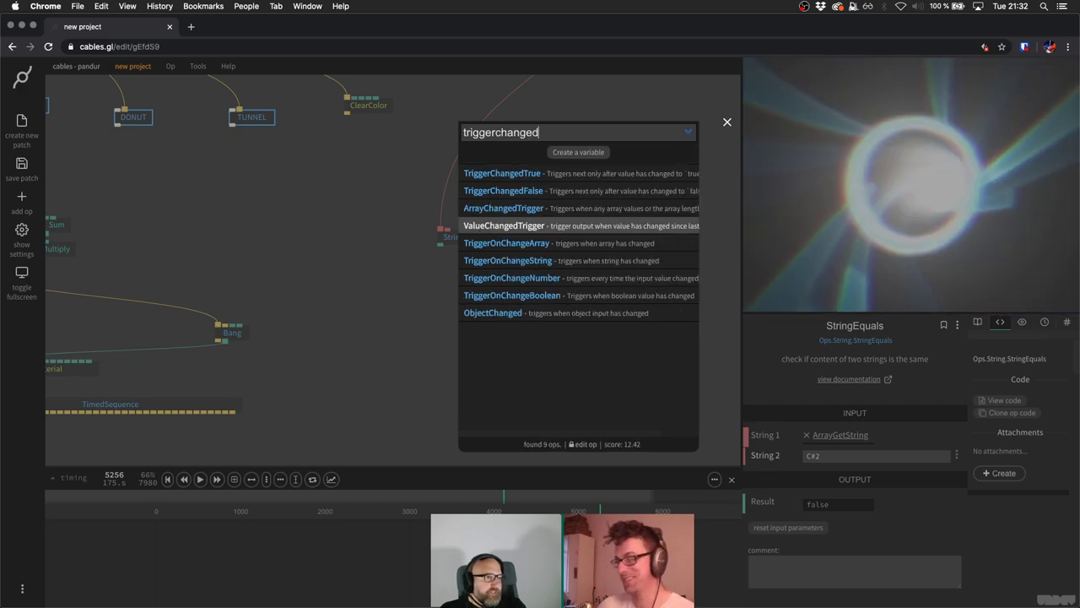
pyautogui.press('Up')
pyautogui.press('Up')
pyautogui.press('Up')
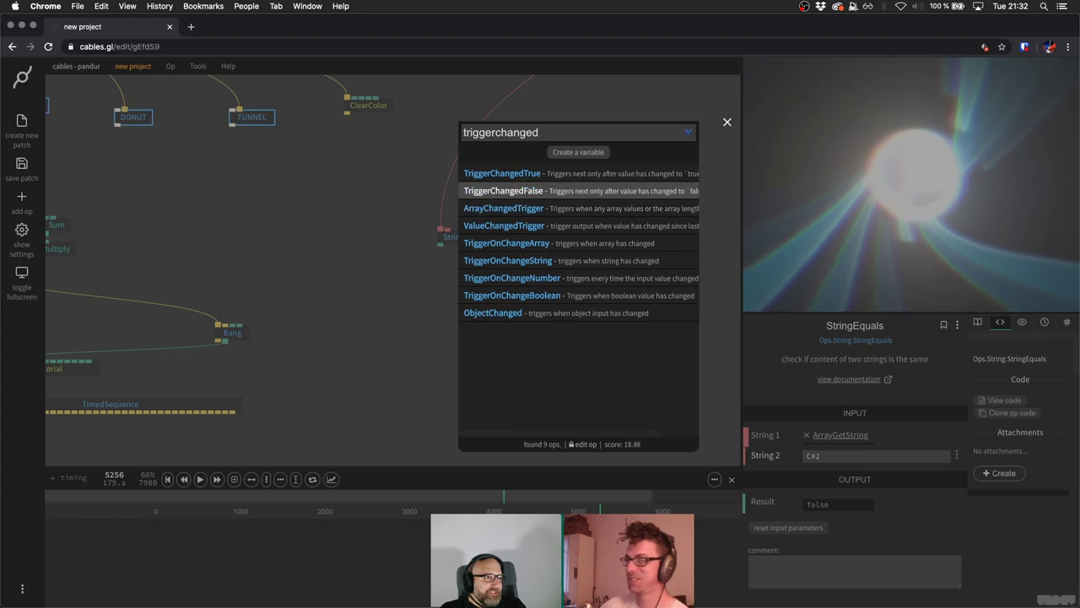
pyautogui.press('Return')
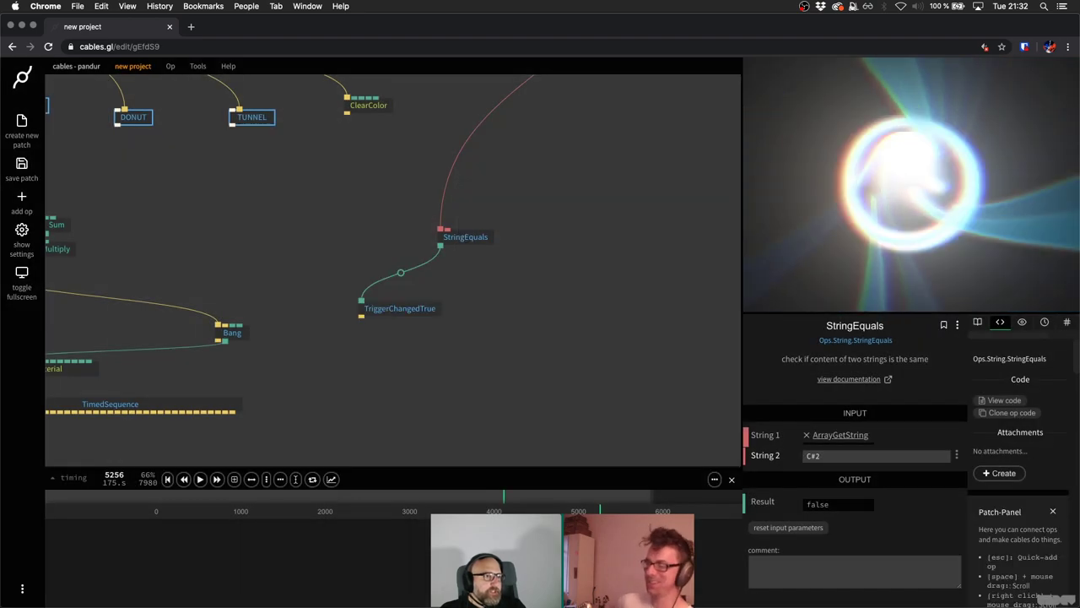
pyautogui.click(364, 317)
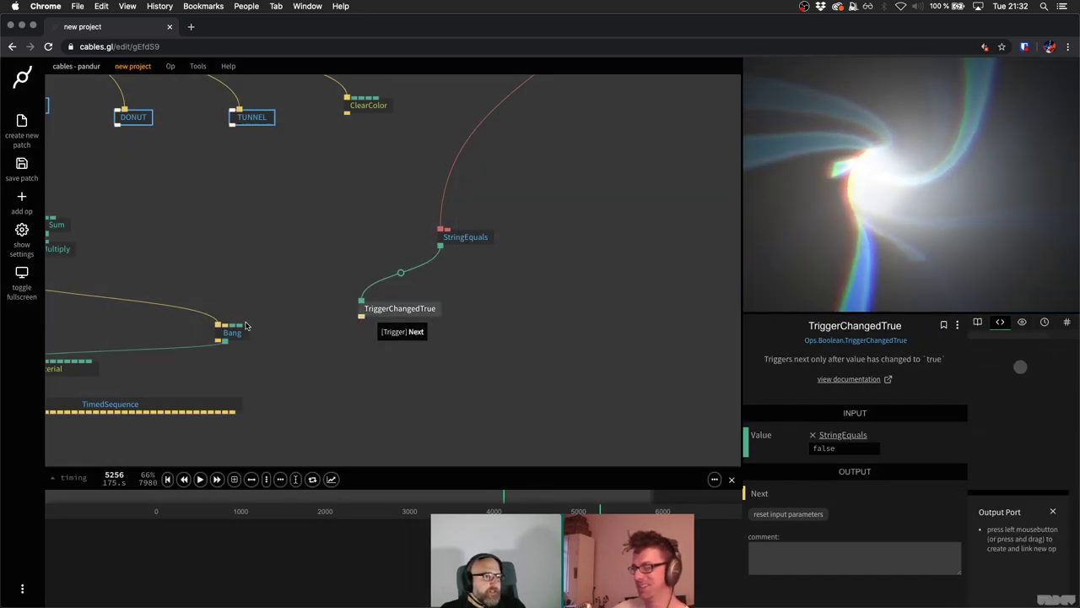
pyautogui.moveTo(362, 318); pyautogui.dragTo(223, 322)
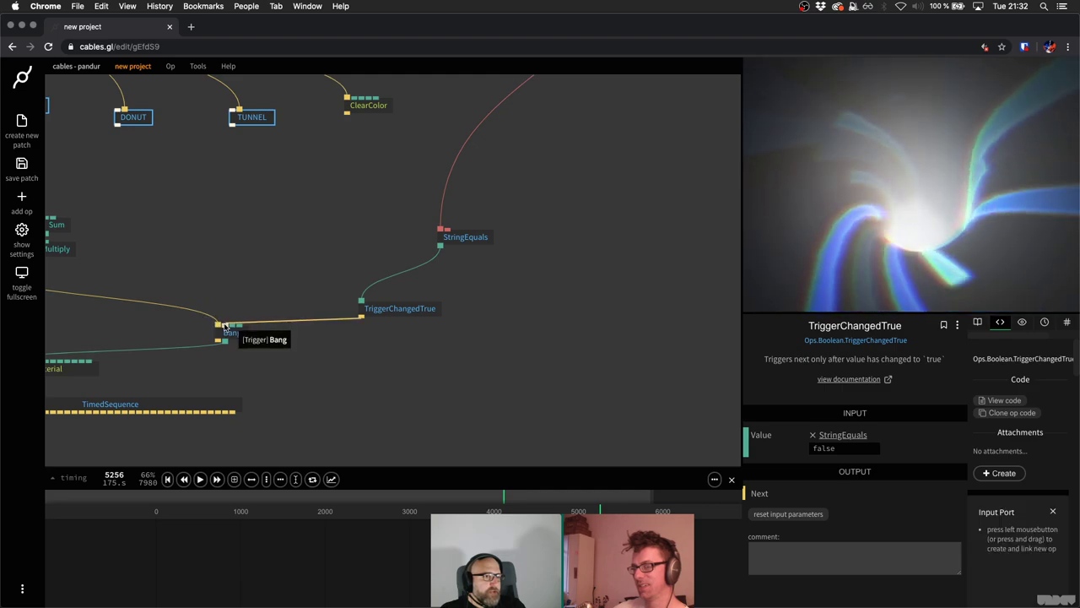
pyautogui.click(298, 270)
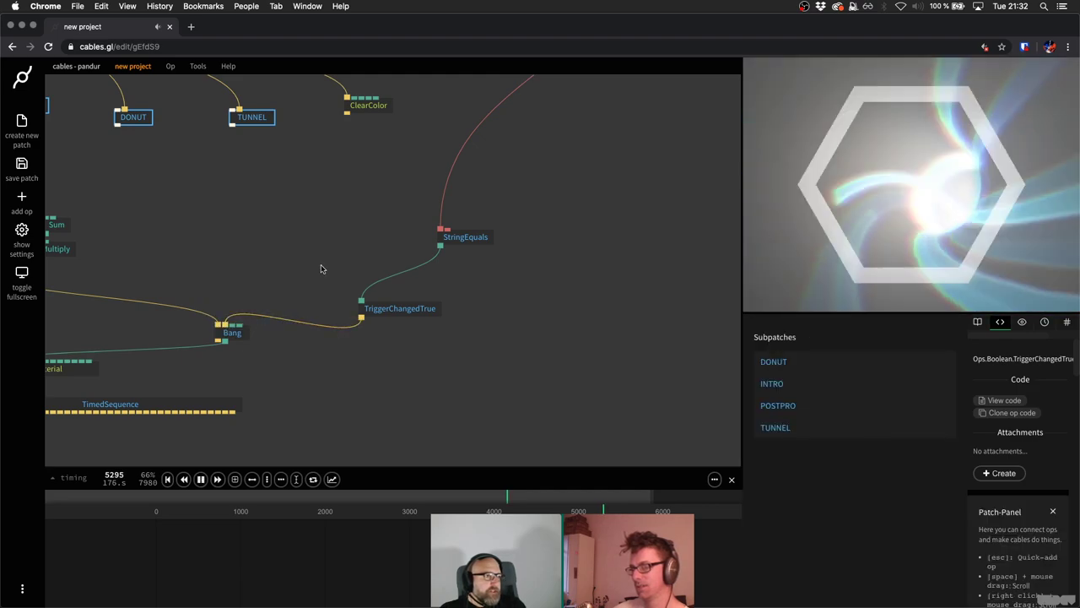
# Play and pause the timeline to test the trigger, then save the patch.
pyautogui.click(858, 218)
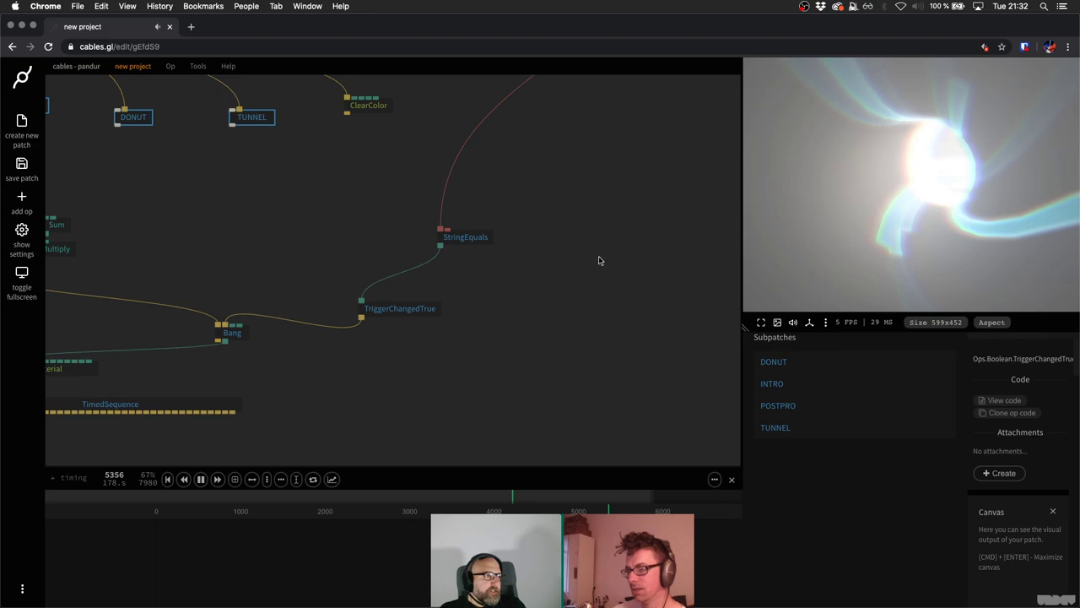
pyautogui.click(487, 297)
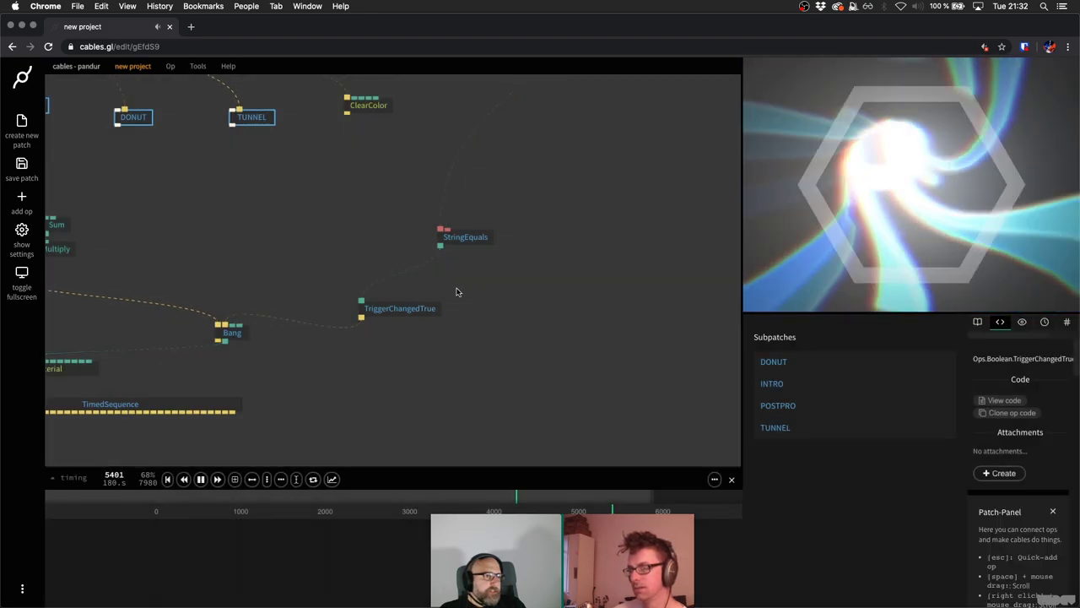
pyautogui.press('space')
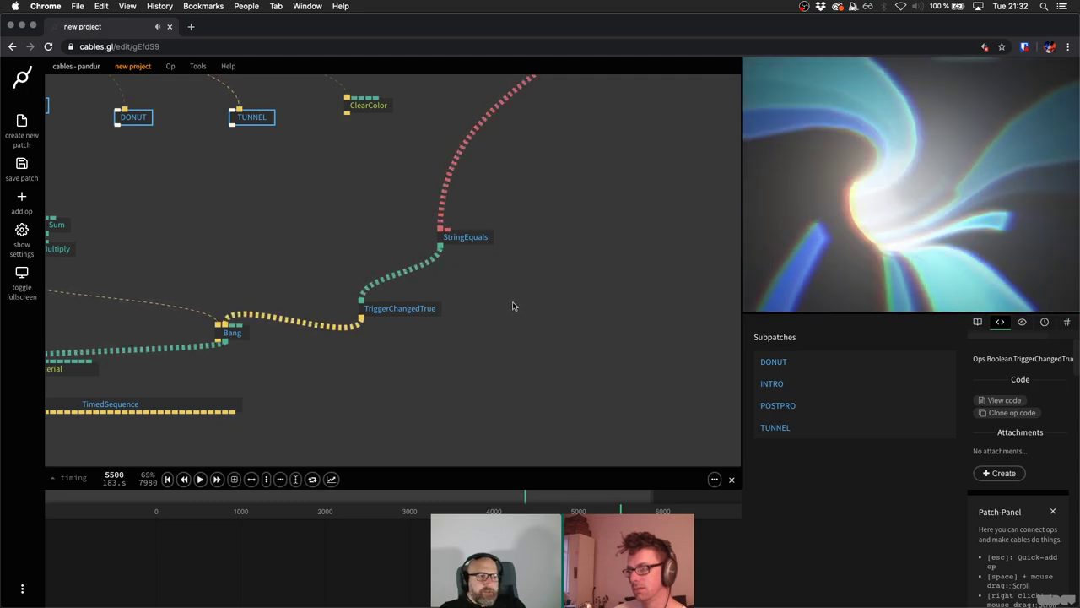
pyautogui.press('space')
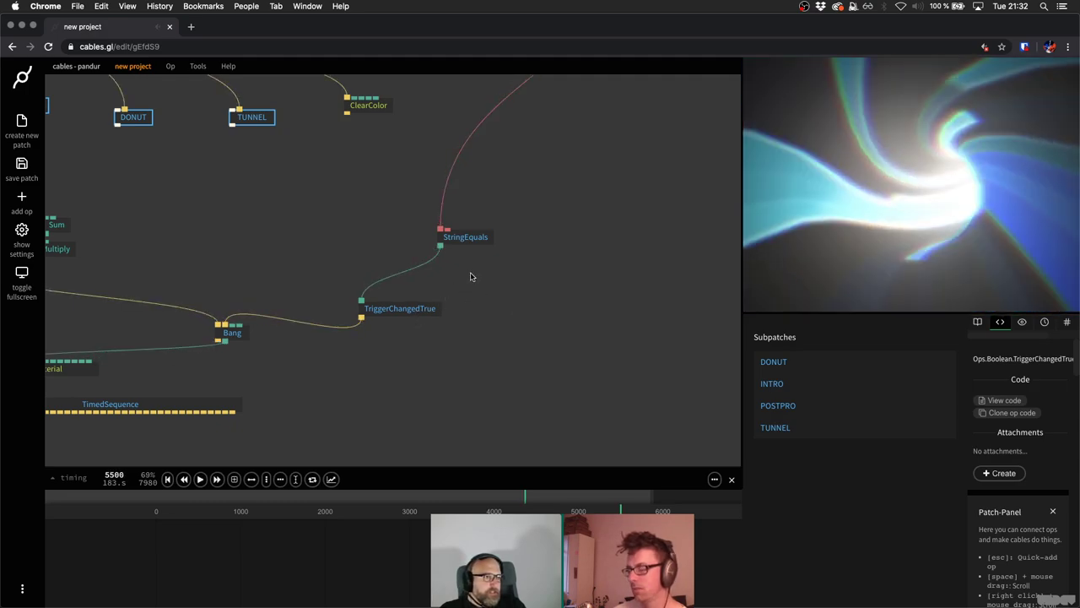
pyautogui.moveTo(413, 304); pyautogui.dragTo(533, 282)
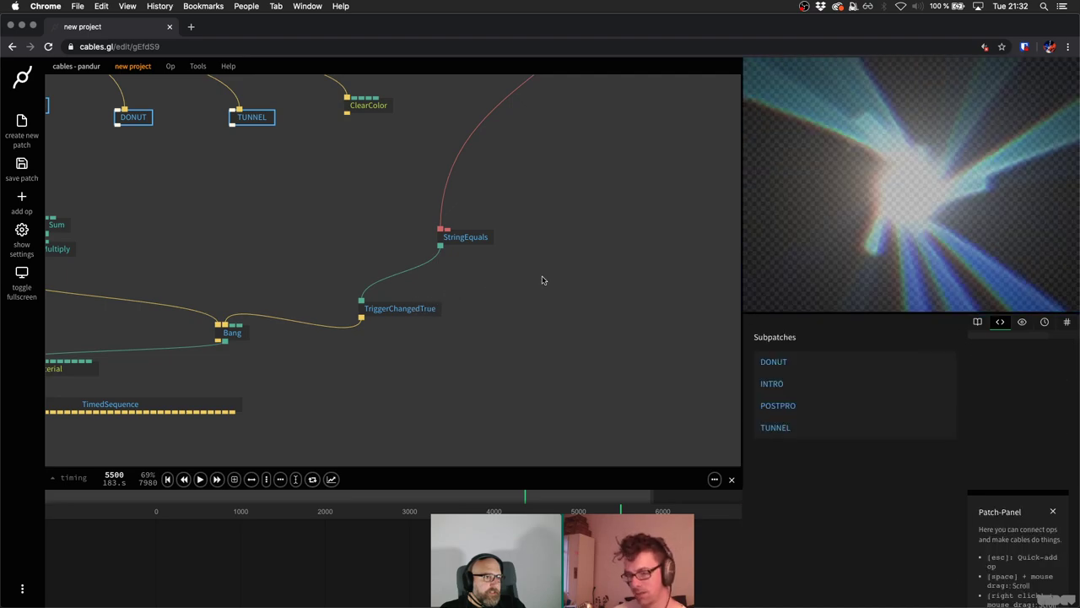
pyautogui.press('super+s')
# Replay from an earlier timeline point and place TriggerChangedTrue beside StringEquals.
pyautogui.click(325, 44)
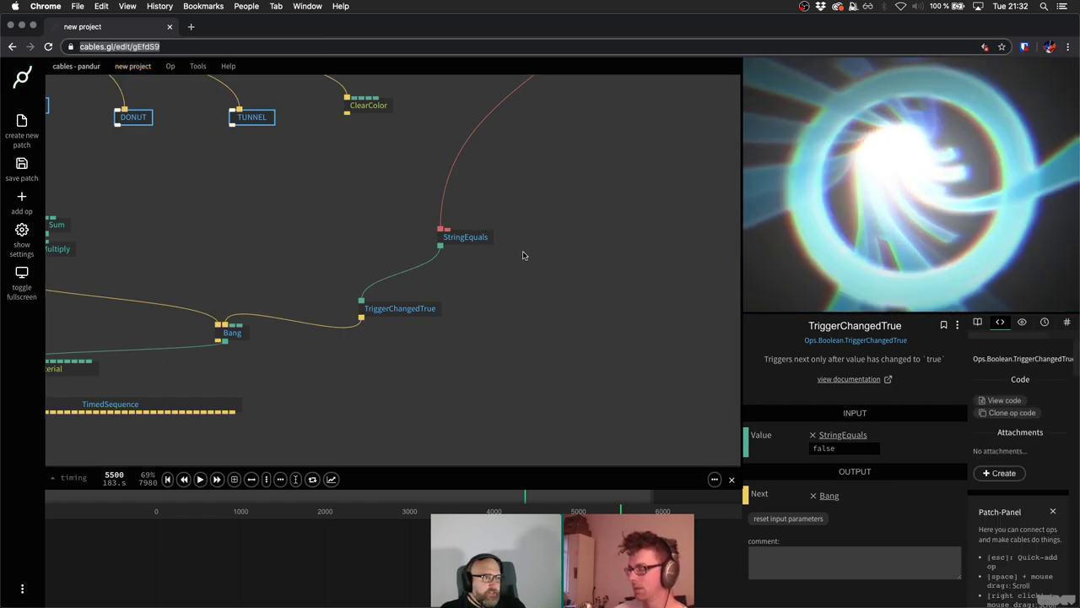
pyautogui.click(529, 268)
pyautogui.press('space')
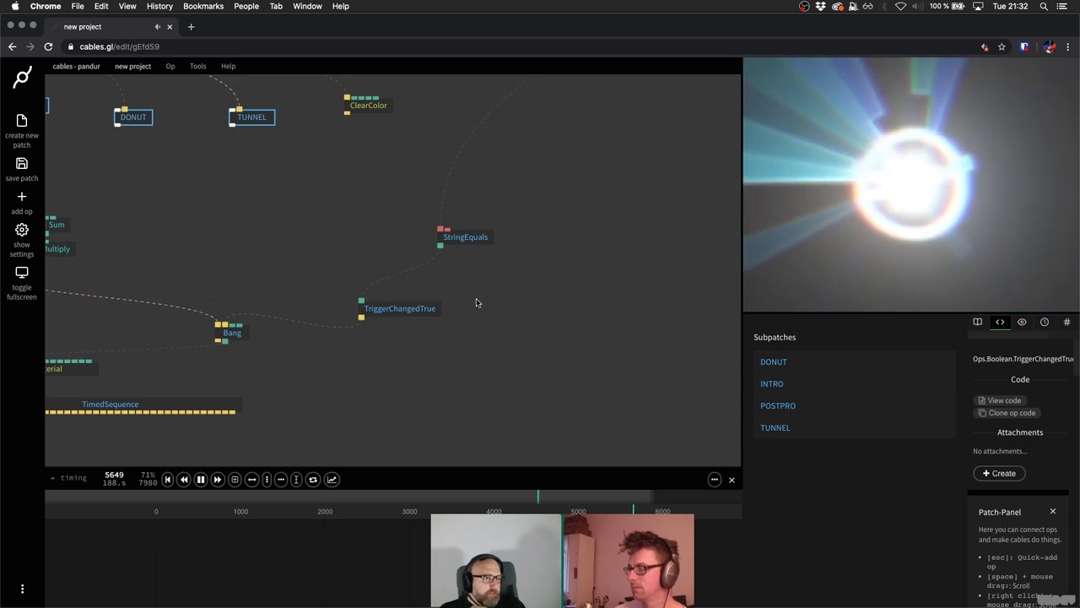
pyautogui.click(390, 510)
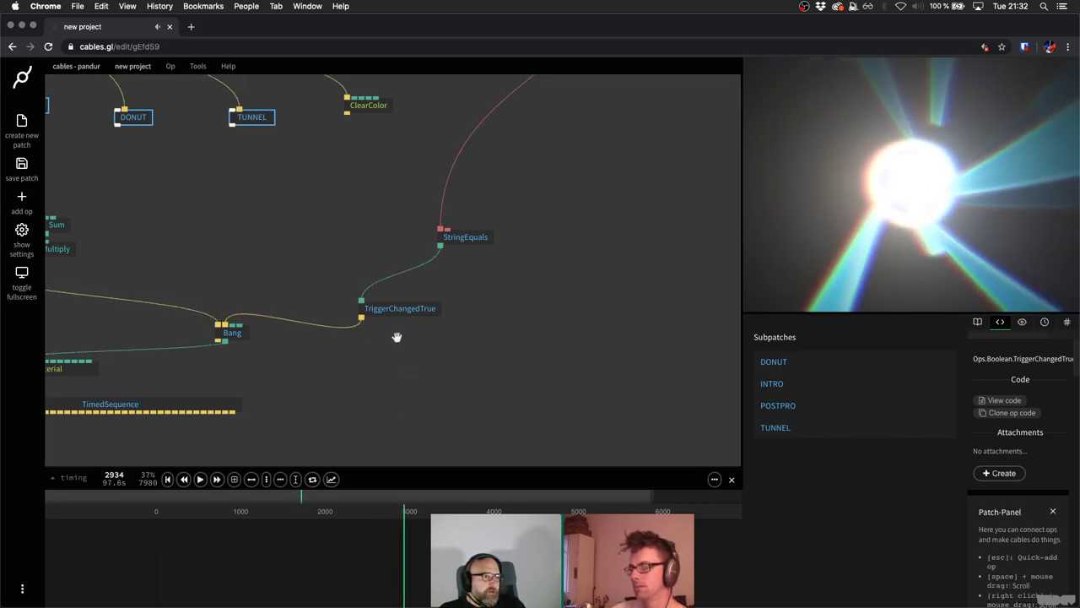
pyautogui.press('space')
pyautogui.moveTo(403, 310); pyautogui.dragTo(452, 286)
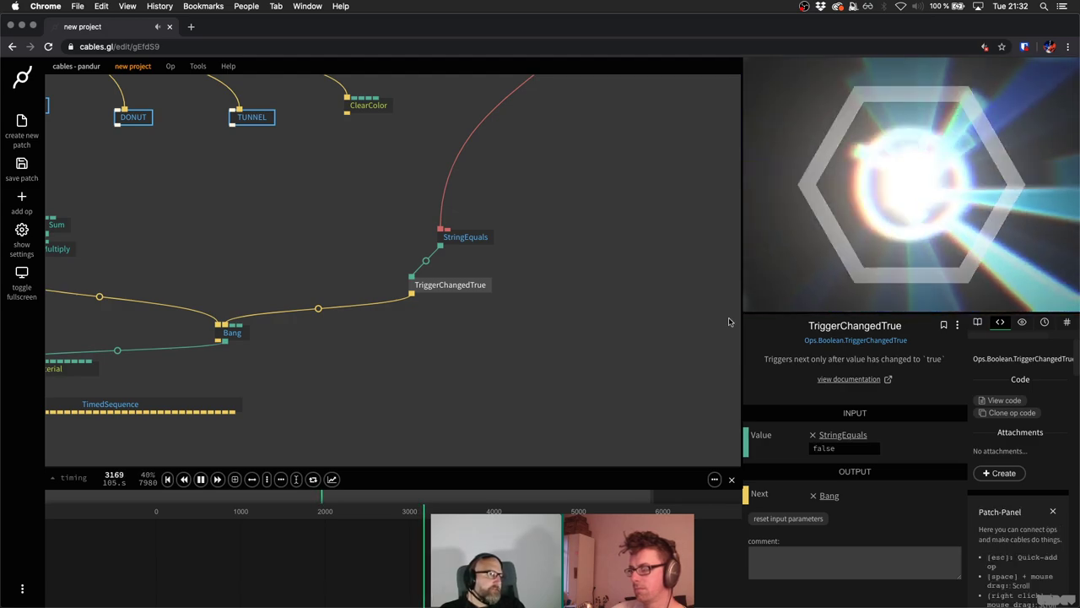
pyautogui.click(335, 400)
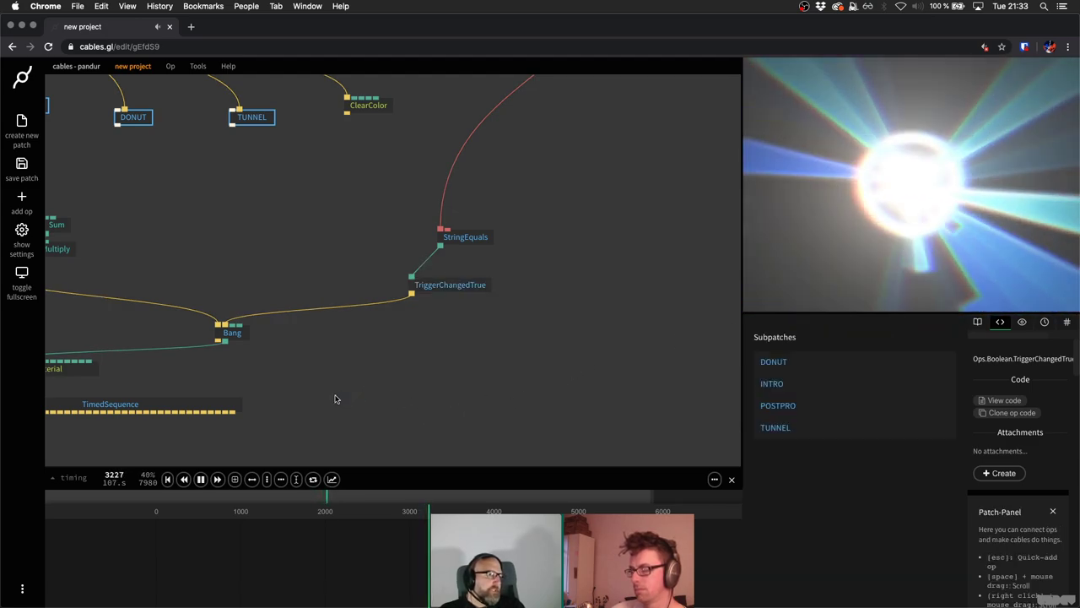
pyautogui.scroll(-2, 477, 307)
pyautogui.hscroll(-3, 478, 307)
# Add a Circle op fed by TimedSequence, then start a link from its next trigger output.
pyautogui.hscroll(-2, 358, 296)
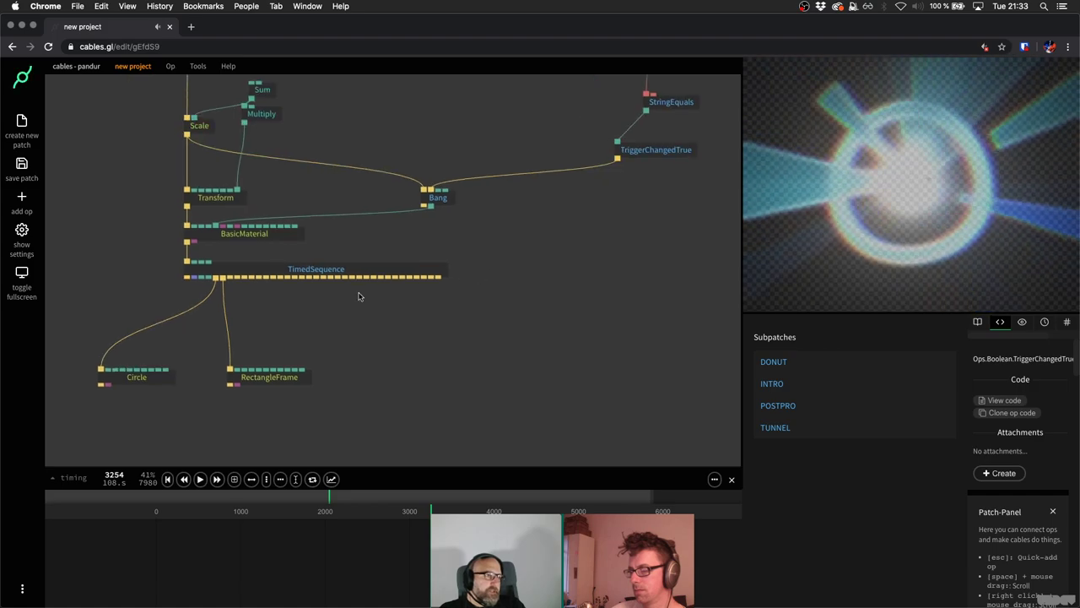
pyautogui.moveTo(233, 278); pyautogui.dragTo(349, 402)
pyautogui.write('t')
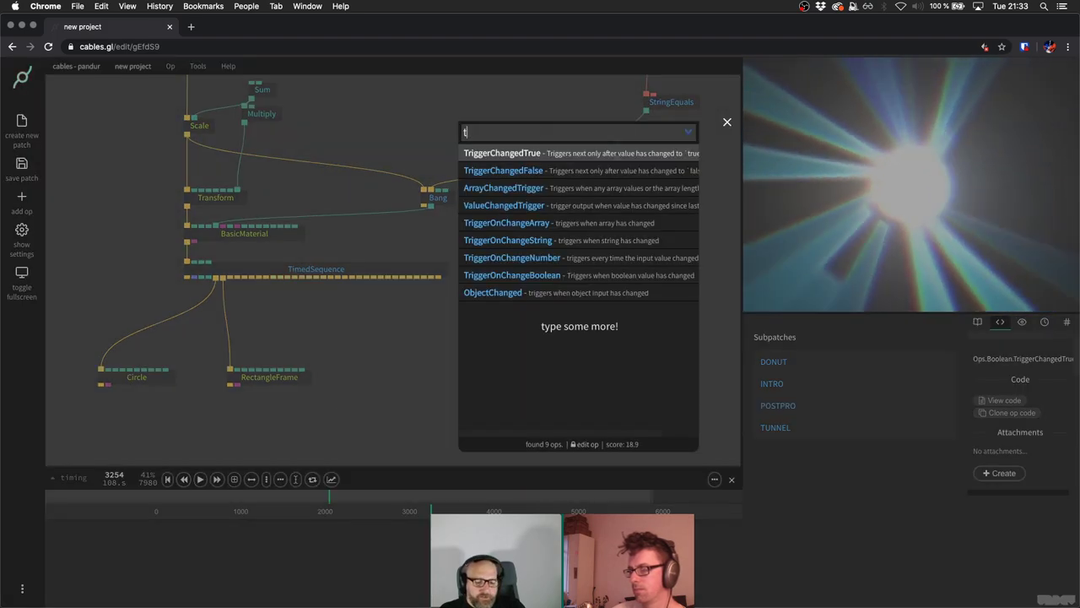
pyautogui.write('r')
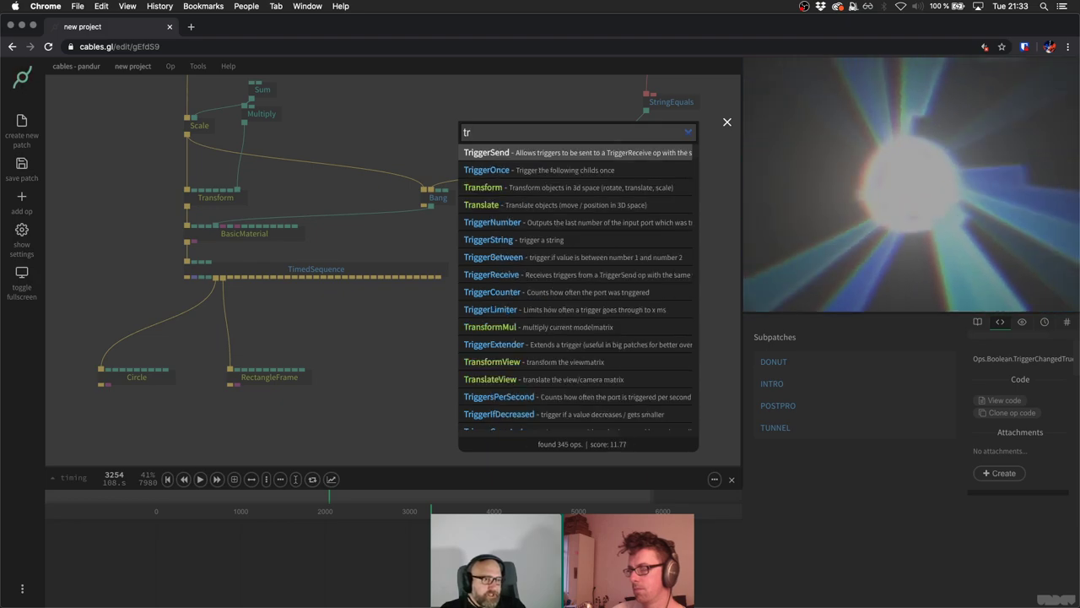
pyautogui.write('c')
pyautogui.press('BackSpace')
pyautogui.press('BackSpace')
pyautogui.press('BackSpace')
pyautogui.write('cle')
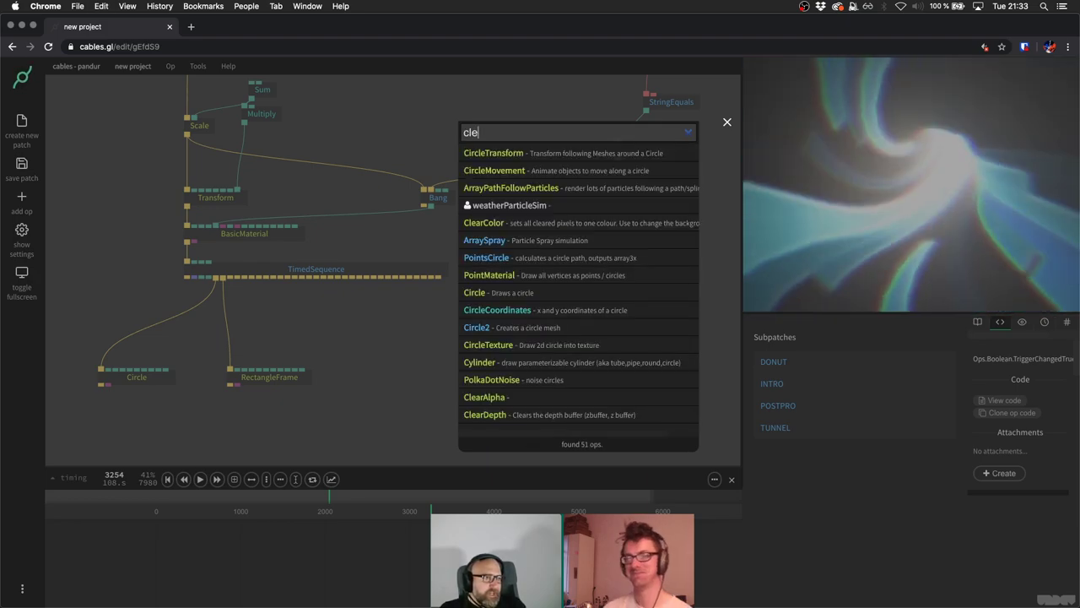
pyautogui.press('BackSpace')
pyautogui.write('ir')
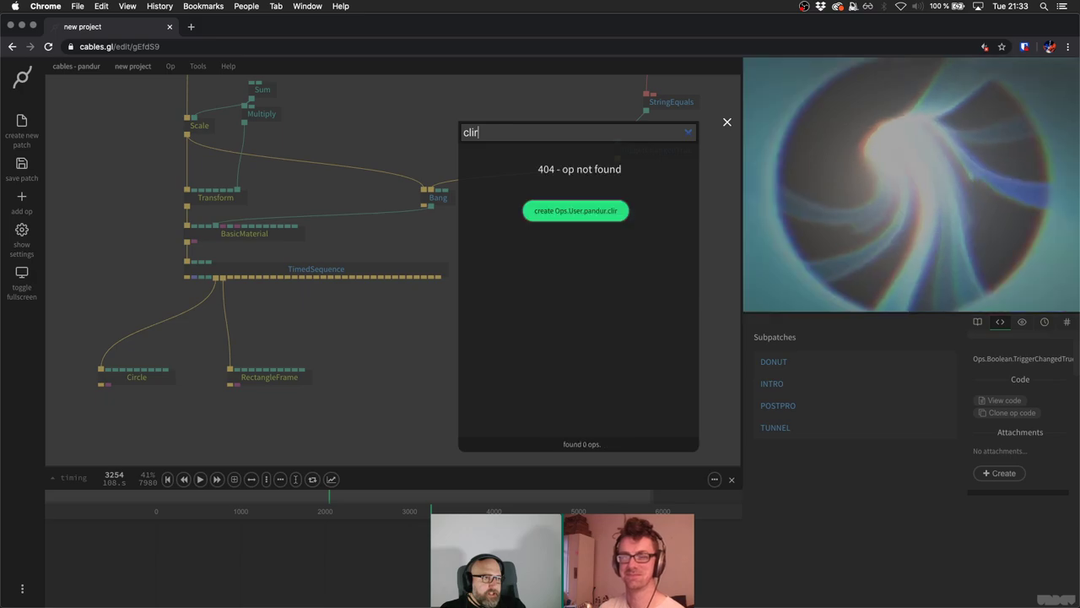
pyautogui.press('BackSpace')
pyautogui.press('BackSpace')
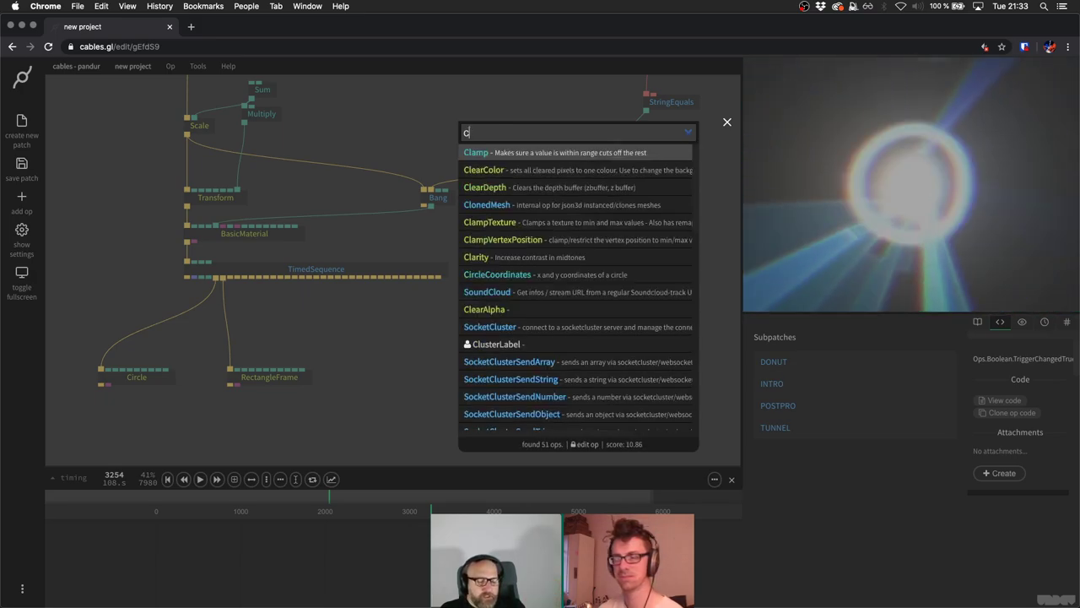
pyautogui.press('BackSpace')
pyautogui.write('irc')
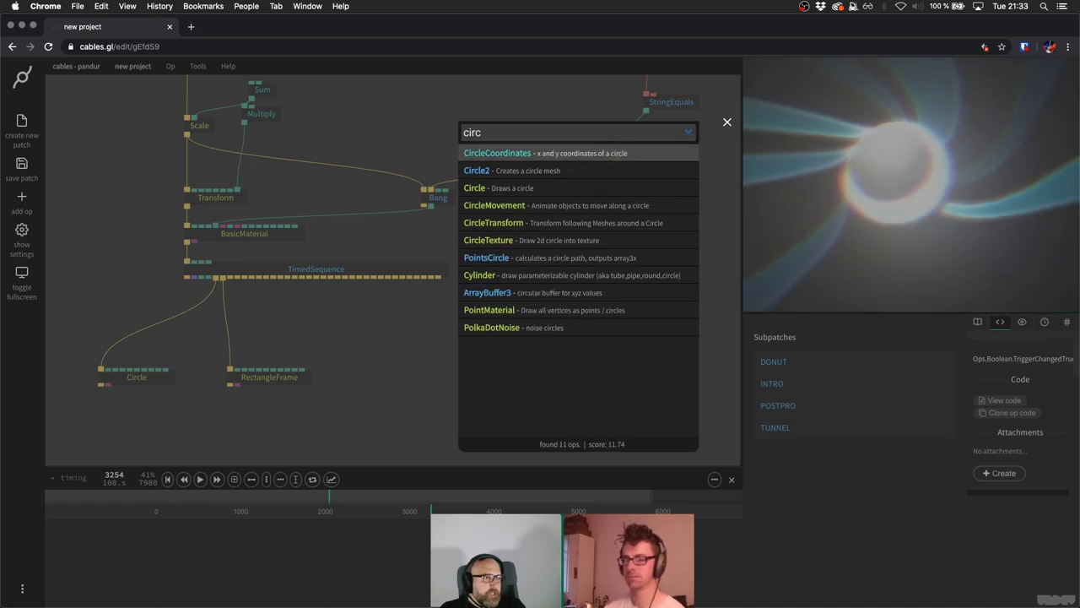
pyautogui.press('Return')
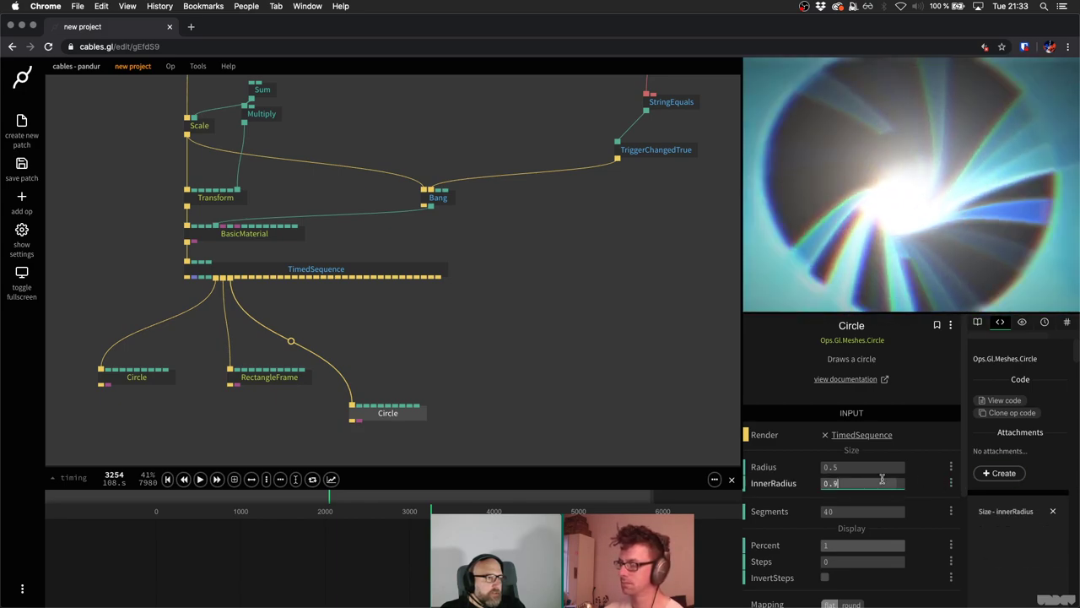
pyautogui.click(426, 428)
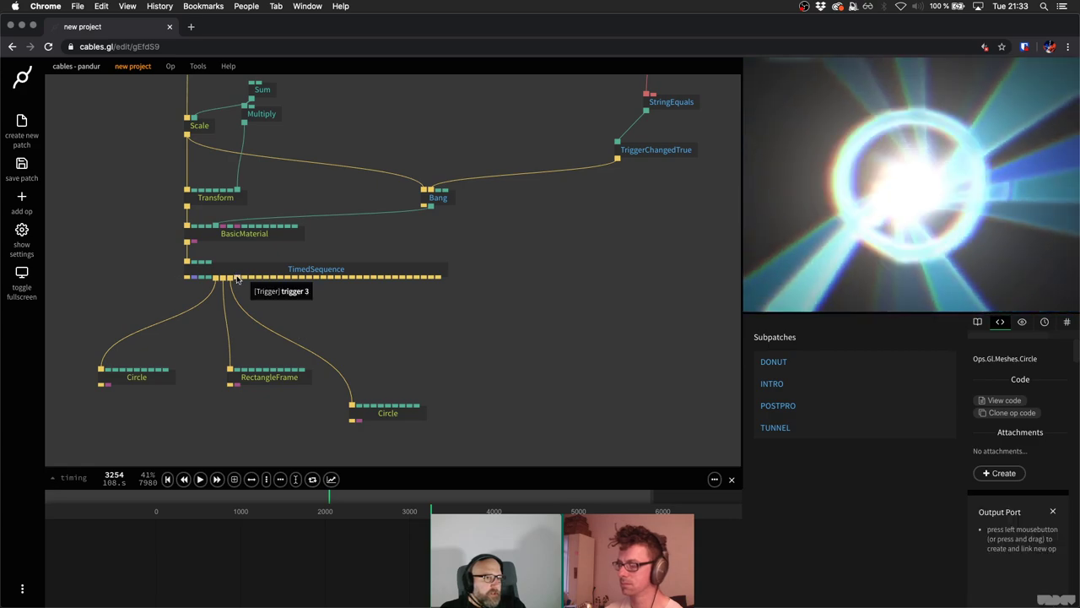
pyautogui.moveTo(504, 374); pyautogui.dragTo(504, 375)
# Add a Triangle op to the sequence and move the lower group of ops down.
pyautogui.write('trioa')
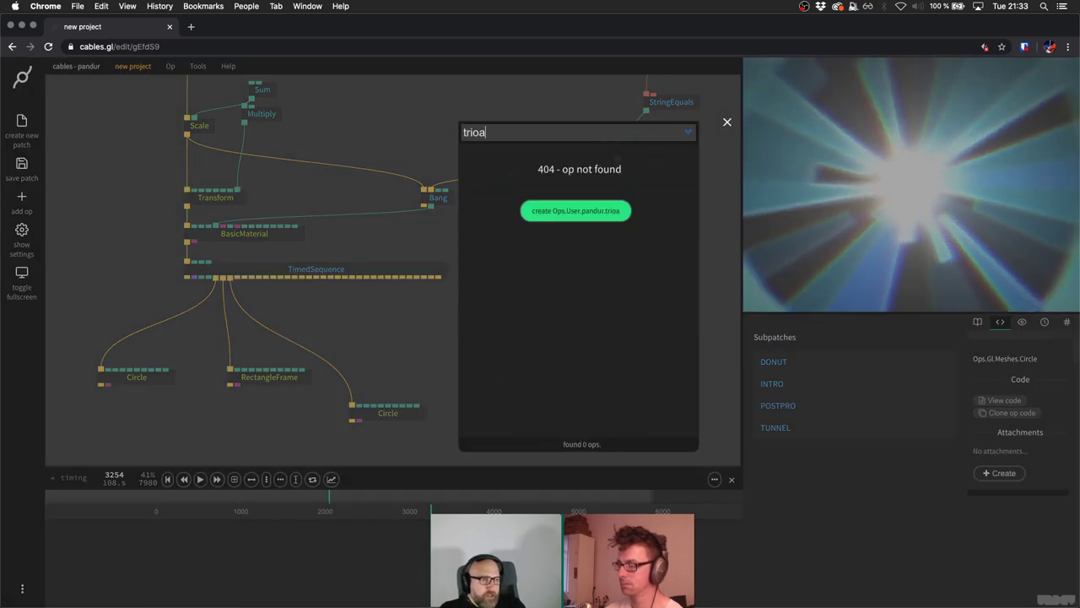
pyautogui.press('BackSpace')
pyautogui.write('ang')
pyautogui.press('Return')
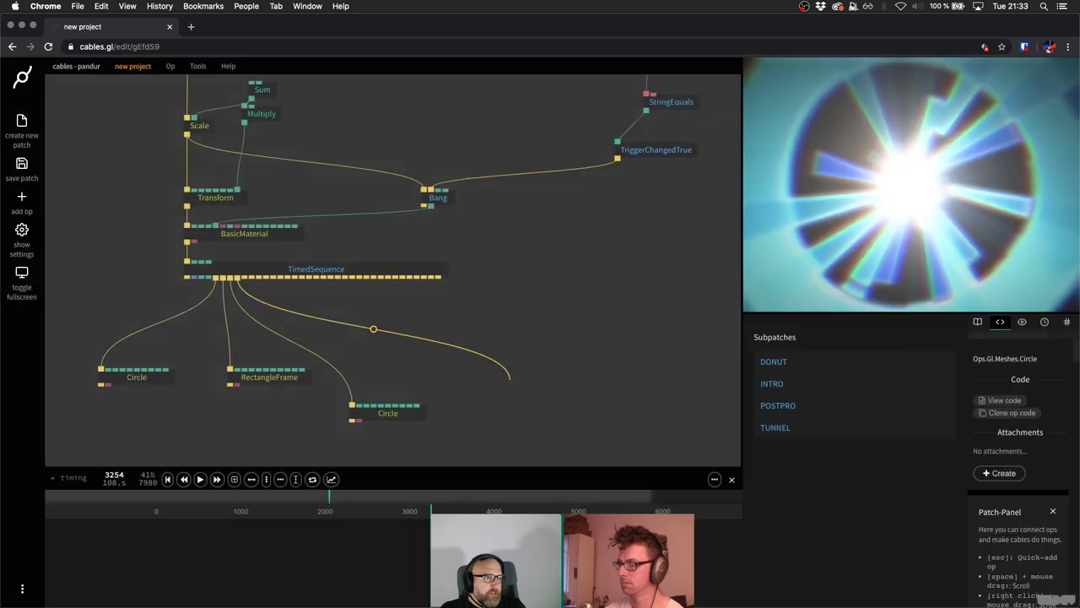
pyautogui.scroll(3, 315, 290)
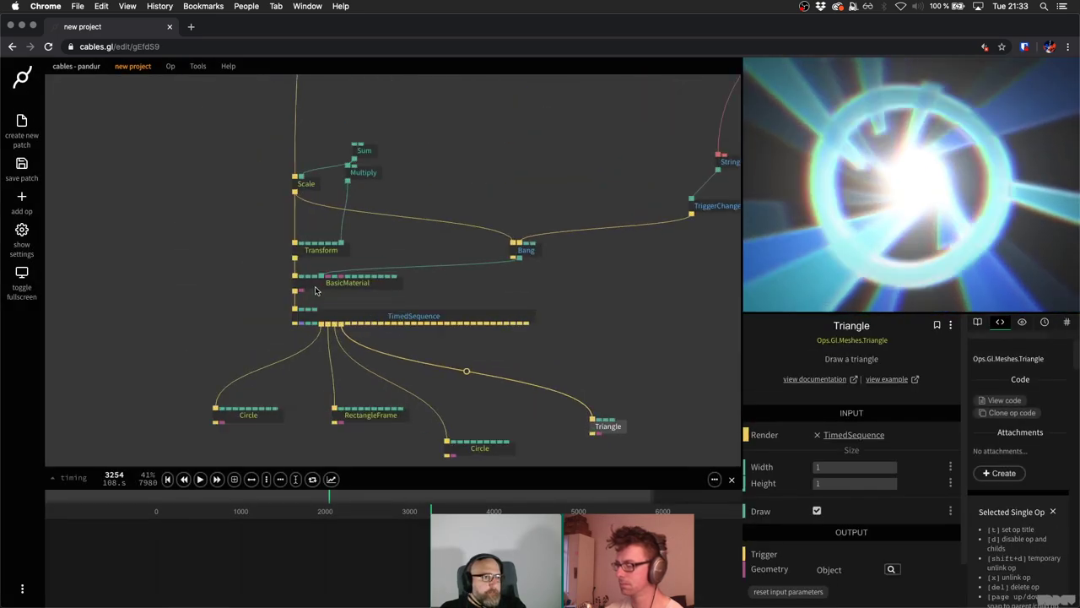
pyautogui.scroll(-3, 495, 368)
pyautogui.scroll(2, 451, 319)
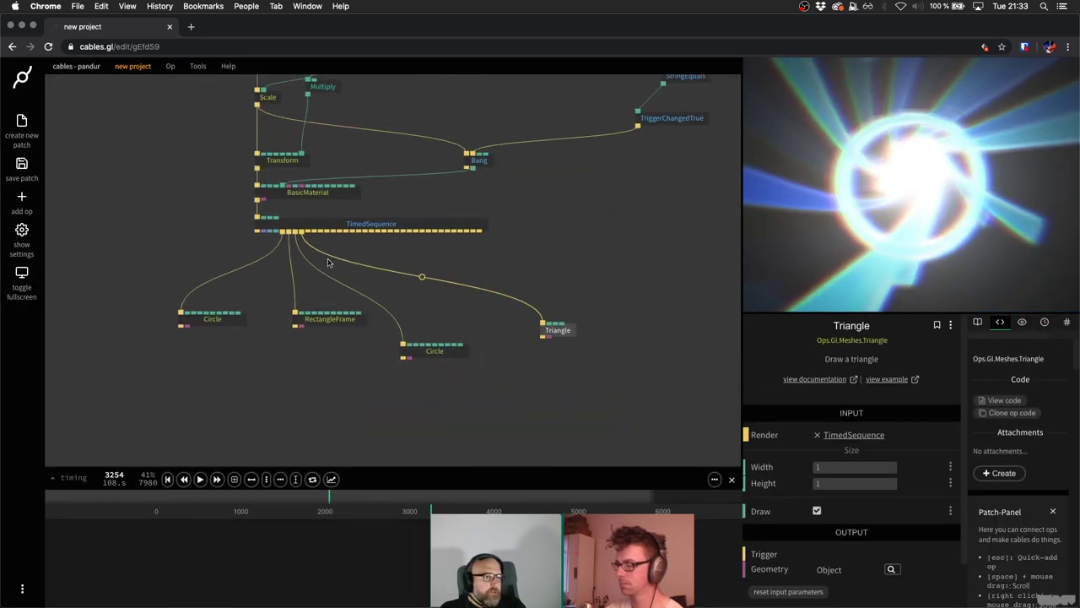
pyautogui.moveTo(151, 213); pyautogui.dragTo(557, 394)
pyautogui.click(618, 136)
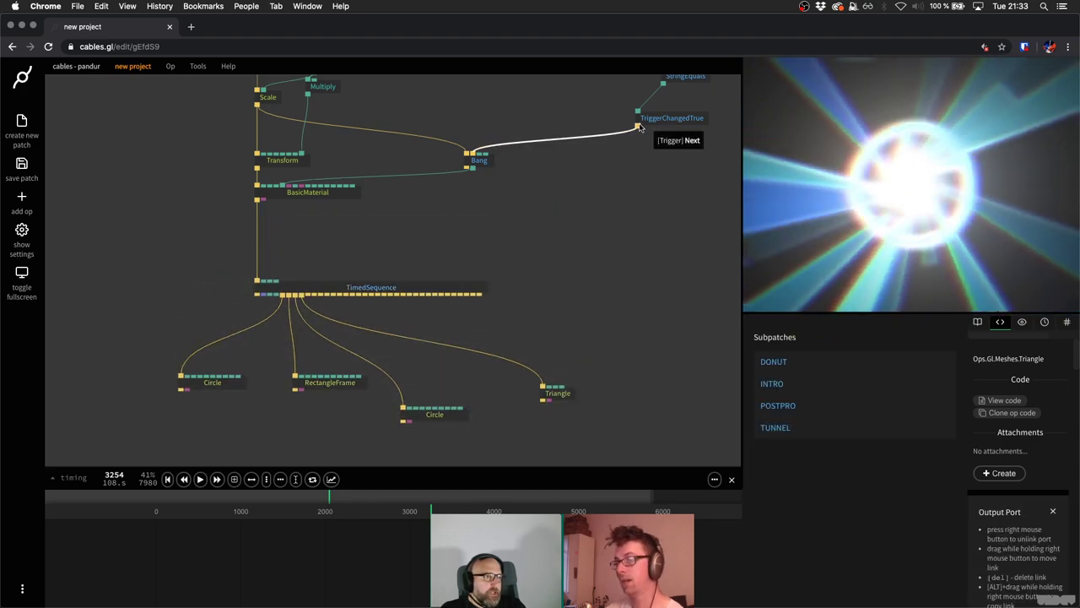
# Add an Incrementor op driven by TriggerChangedTrue's output.
pyautogui.moveTo(372, 235); pyautogui.dragTo(372, 235)
pyautogui.write('t')
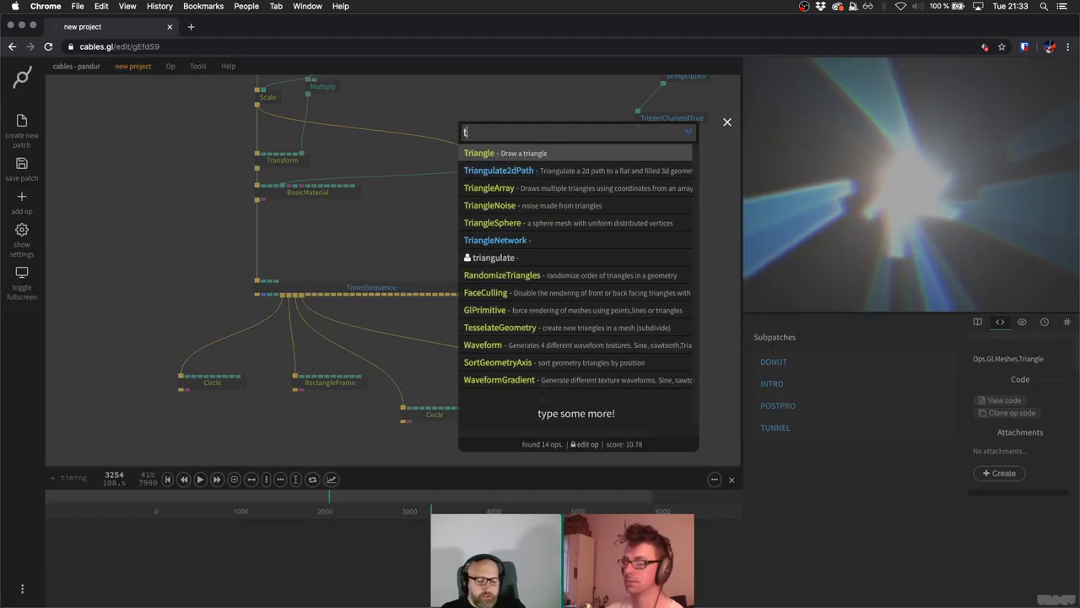
pyautogui.write('riccer')
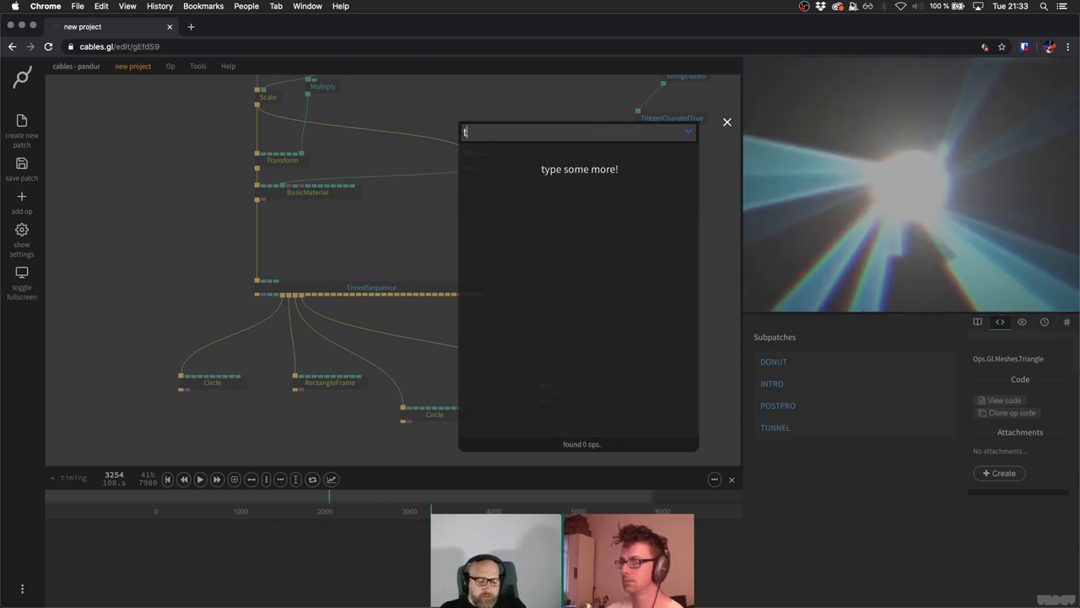
pyautogui.write('rigg')
pyautogui.press('BackSpace')
pyautogui.press('BackSpace')
pyautogui.press('BackSpace')
pyautogui.press('BackSpace')
pyautogui.press('BackSpace')
pyautogui.write('increm')
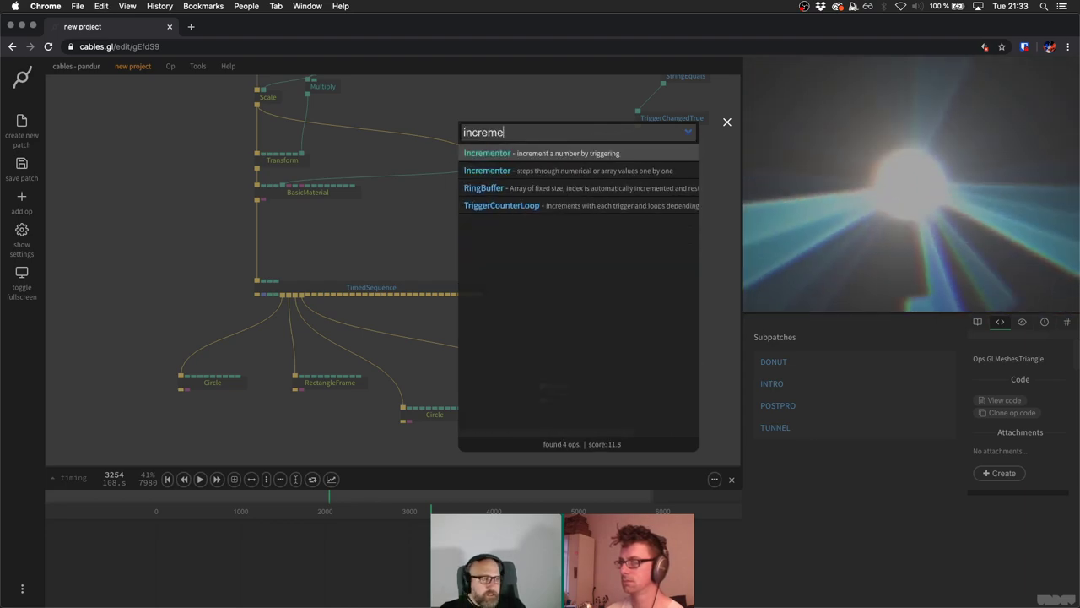
pyautogui.write('e')
pyautogui.press('Return')
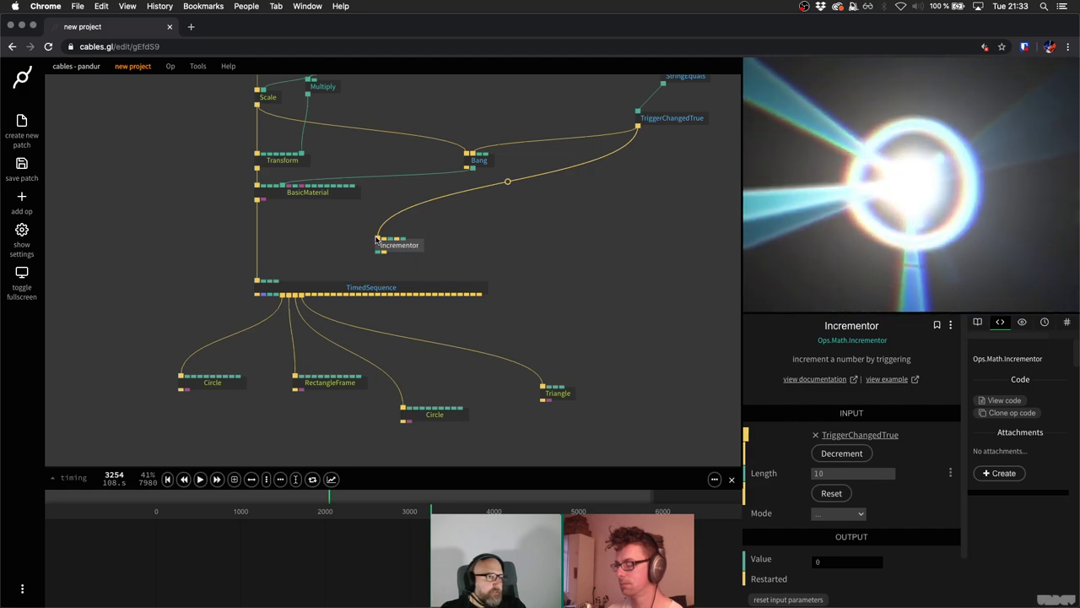
pyautogui.click(815, 434)
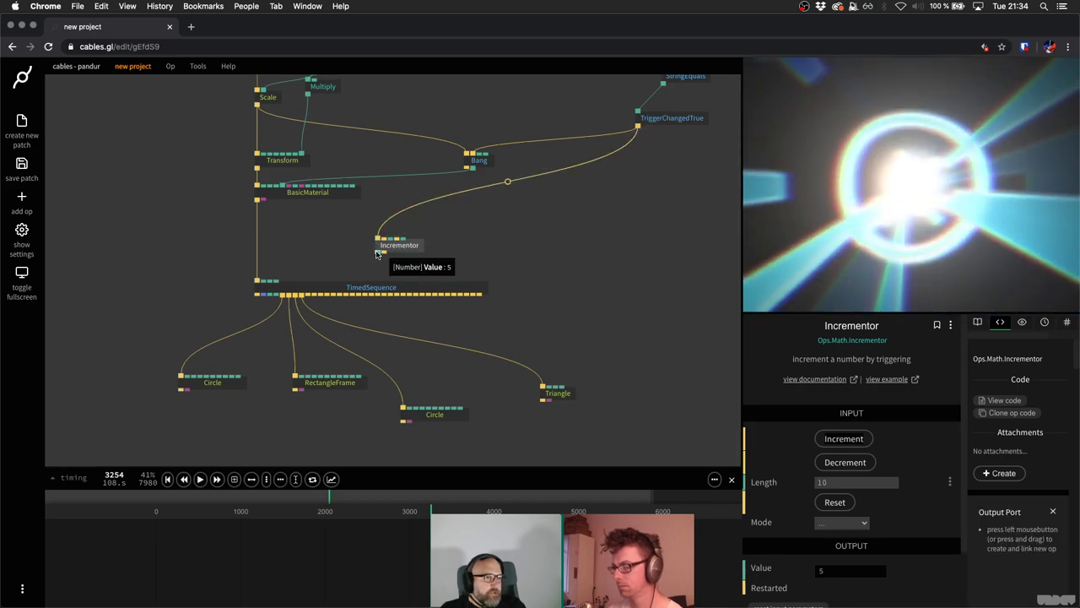
# Link the Incrementor's value to TimedSequence's current input, set Length to 5, and play.
pyautogui.moveTo(322, 280); pyautogui.dragTo(327, 265)
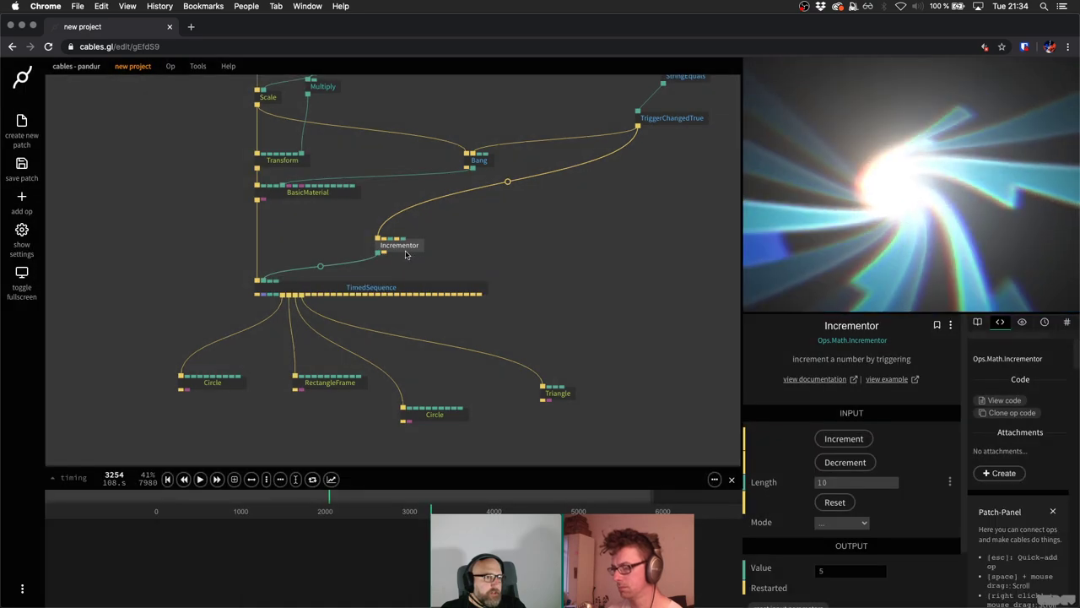
pyautogui.click(329, 261)
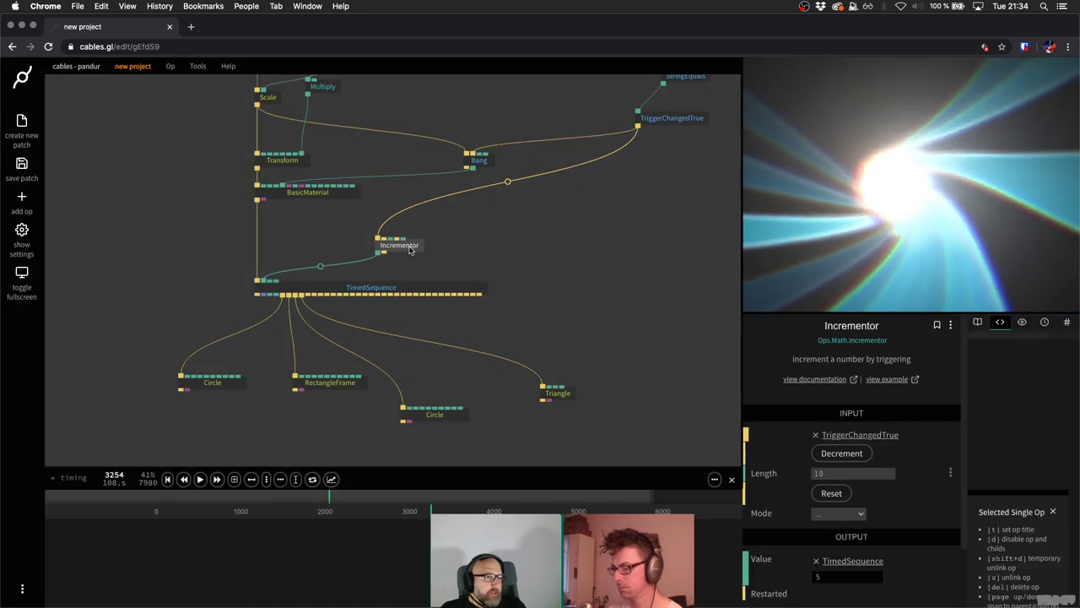
pyautogui.click(839, 473)
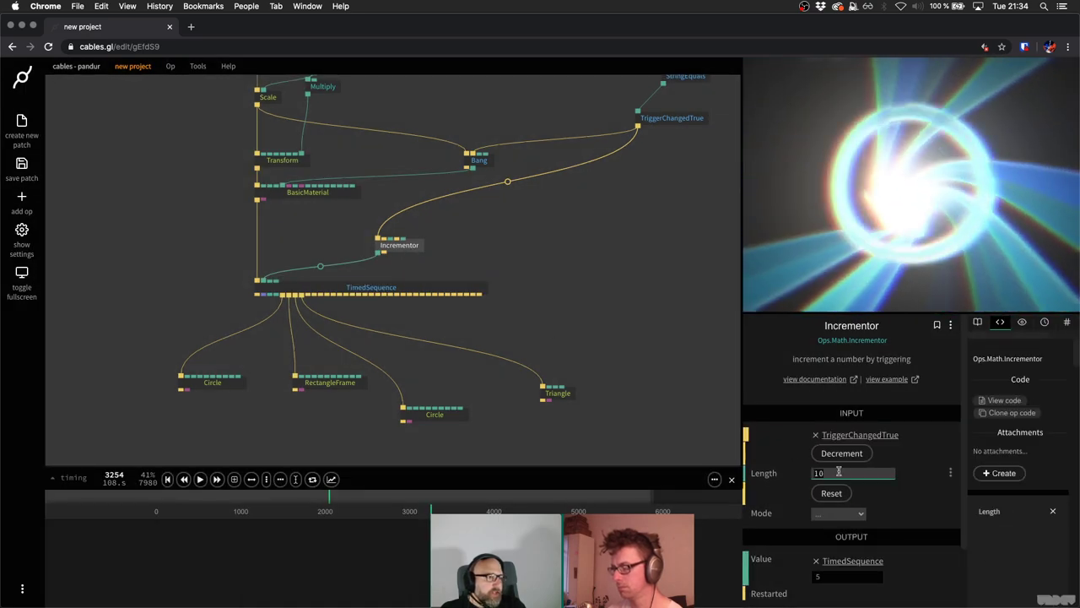
pyautogui.write('4')
pyautogui.press('BackSpace')
pyautogui.write('5')
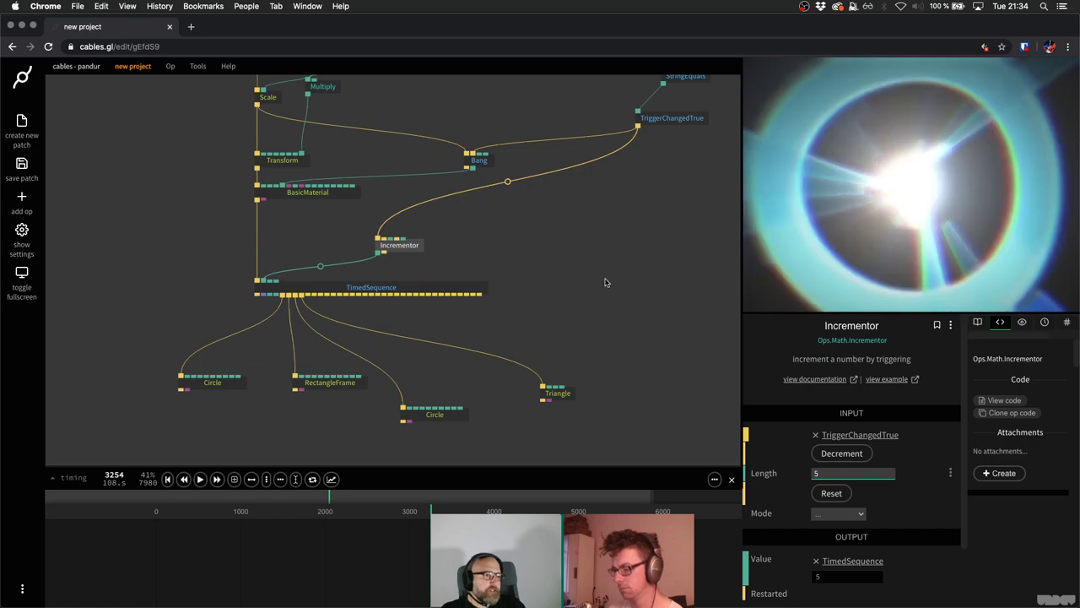
pyautogui.click(612, 303)
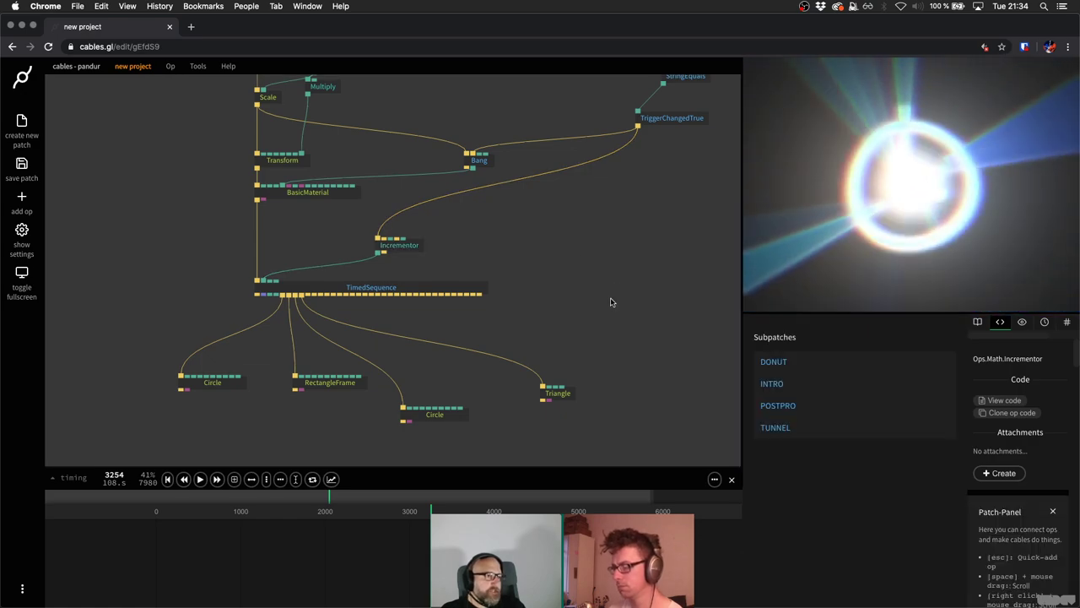
pyautogui.press('space')
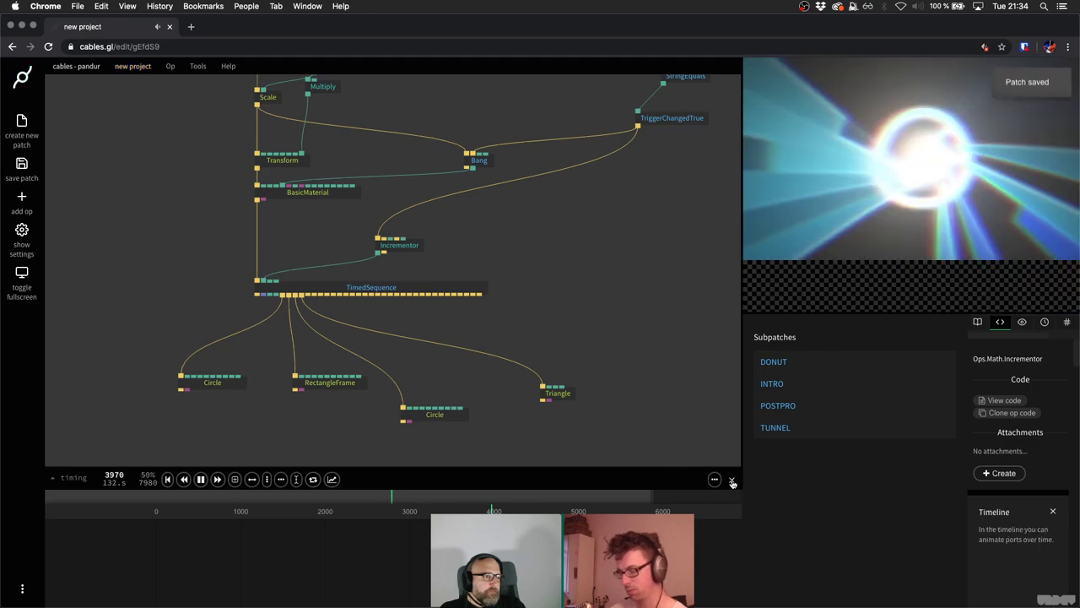
# Hide the timeline panel and bring it back via Tools > Timeline.
pyautogui.click(732, 481)
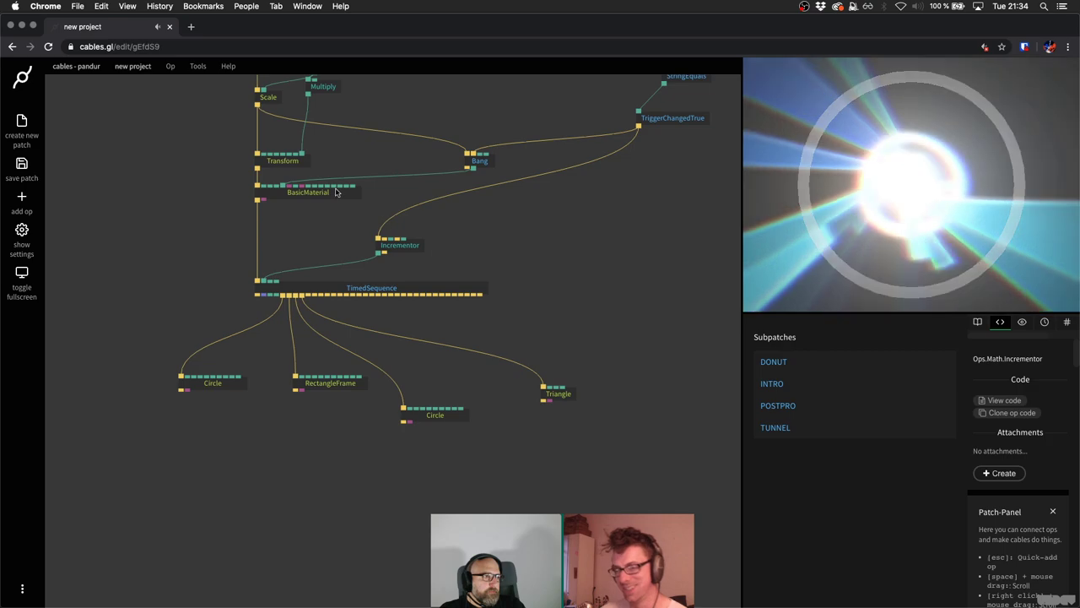
pyautogui.click(196, 68)
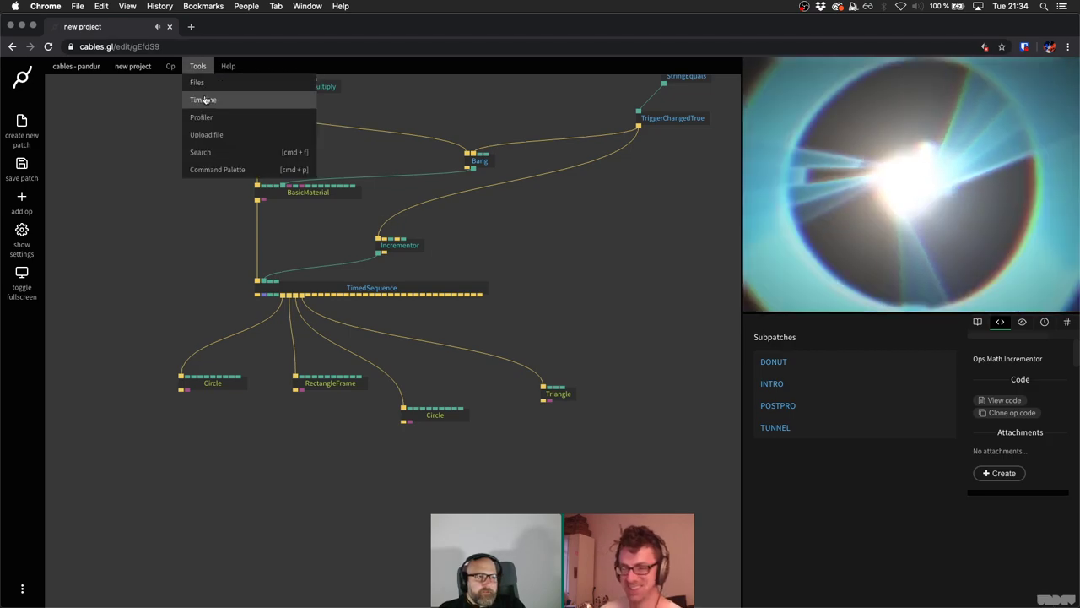
pyautogui.click(203, 101)
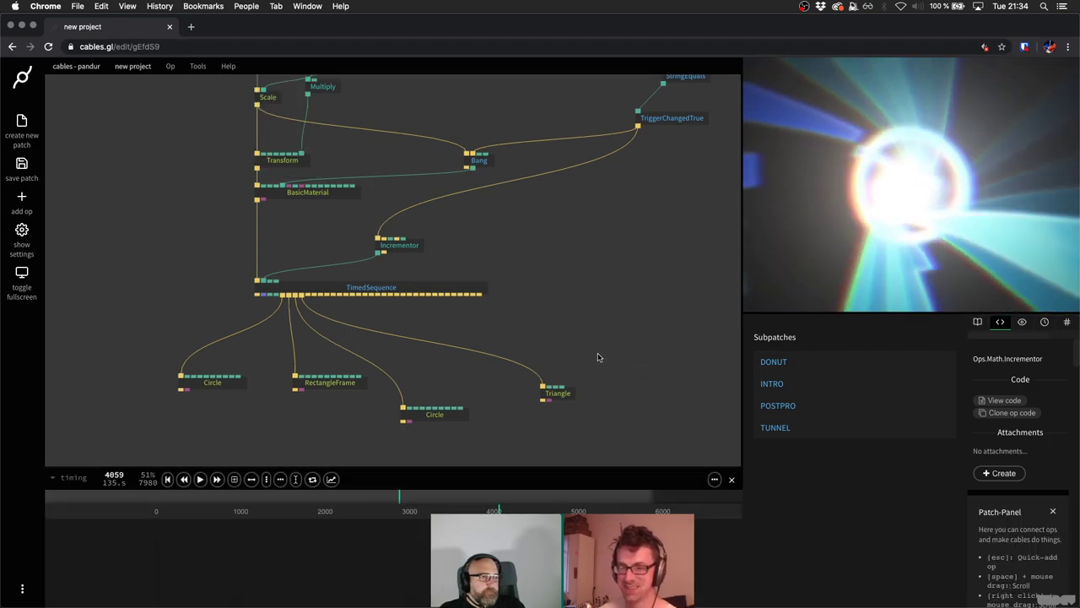
# Shift the lower op group further down and delete the Incrementor.
pyautogui.moveTo(621, 432); pyautogui.dragTo(623, 431)
pyautogui.moveTo(383, 289); pyautogui.dragTo(384, 321)
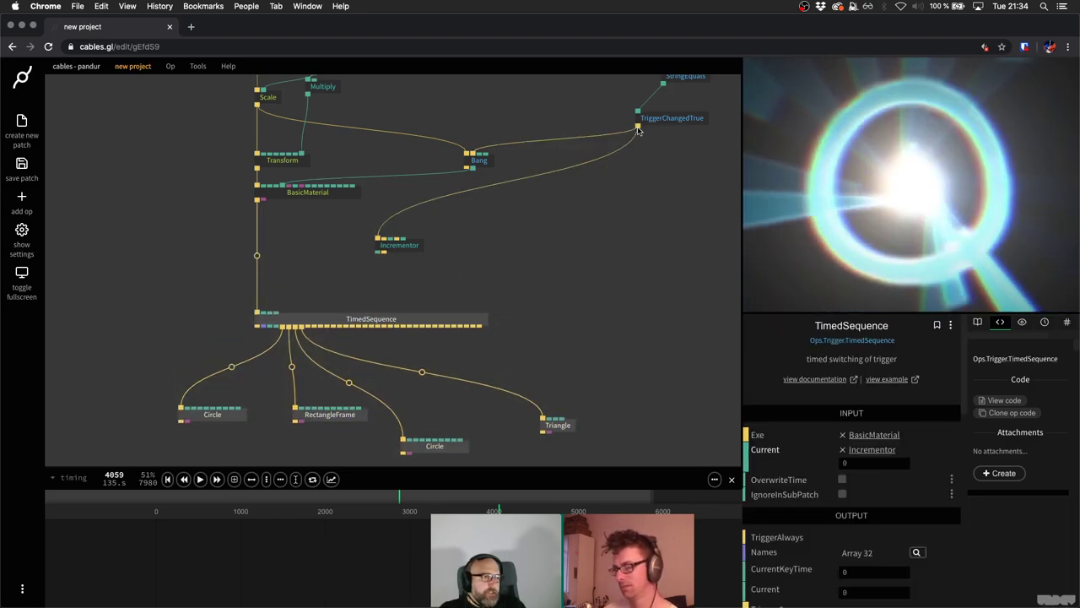
pyautogui.click(392, 247)
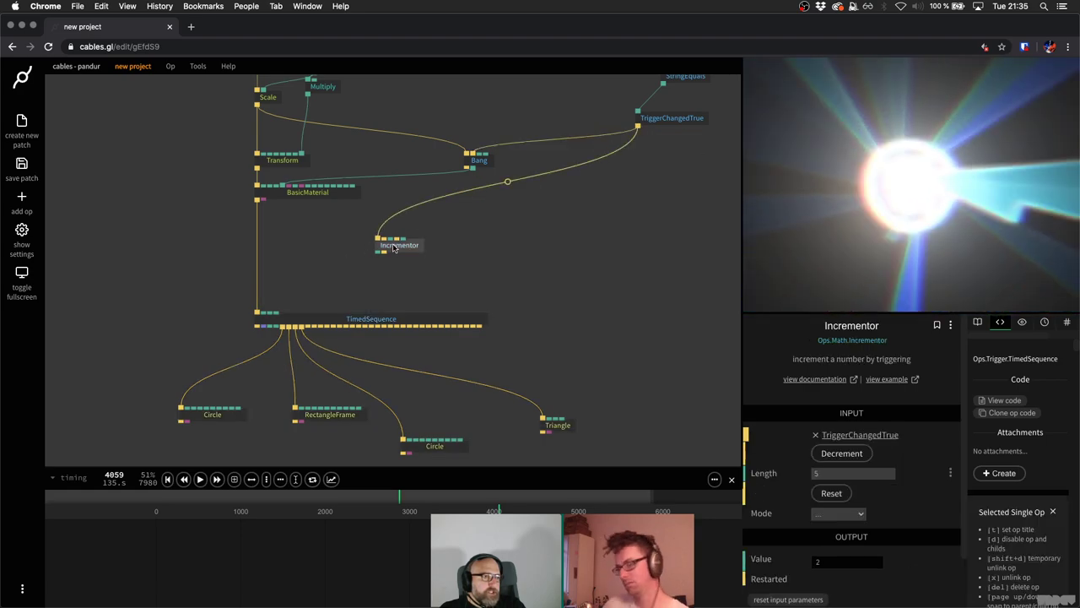
pyautogui.press('Delete')
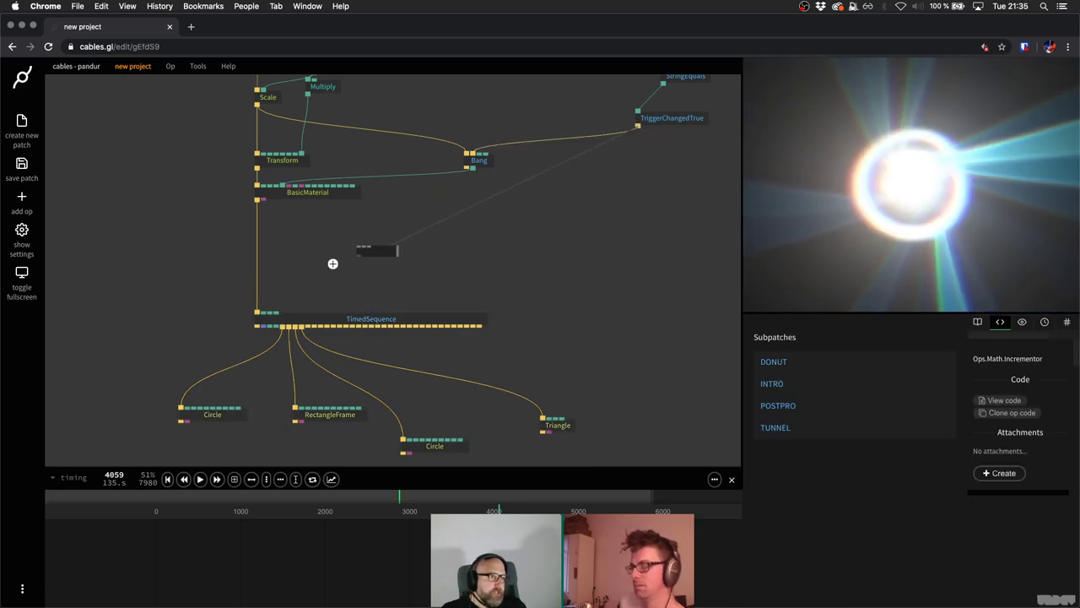
# Add a TriggerRandomNumber from TriggerChangedTrue feeding TimedSequence's current input.
pyautogui.moveTo(353, 262); pyautogui.dragTo(353, 261)
pyautogui.write('random')
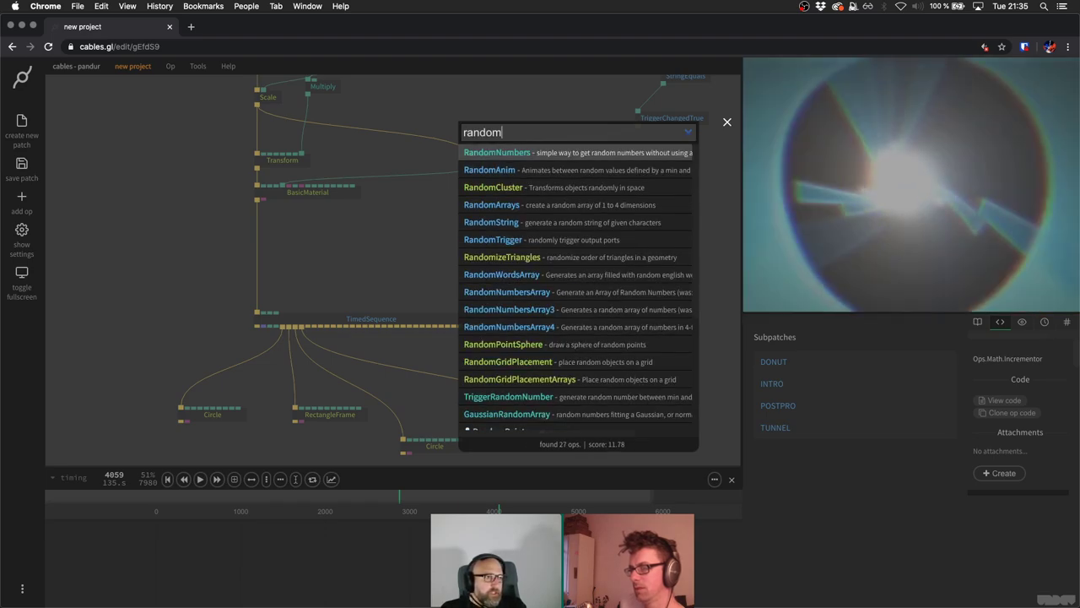
pyautogui.write('nu')
pyautogui.write('t')
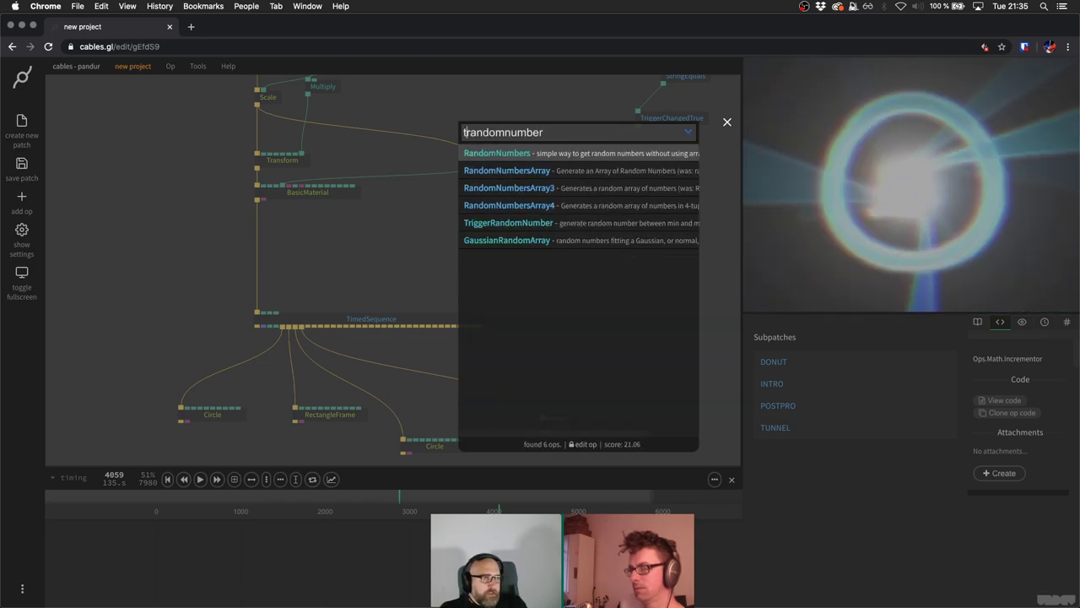
pyautogui.write('rigger')
pyautogui.press('Return')
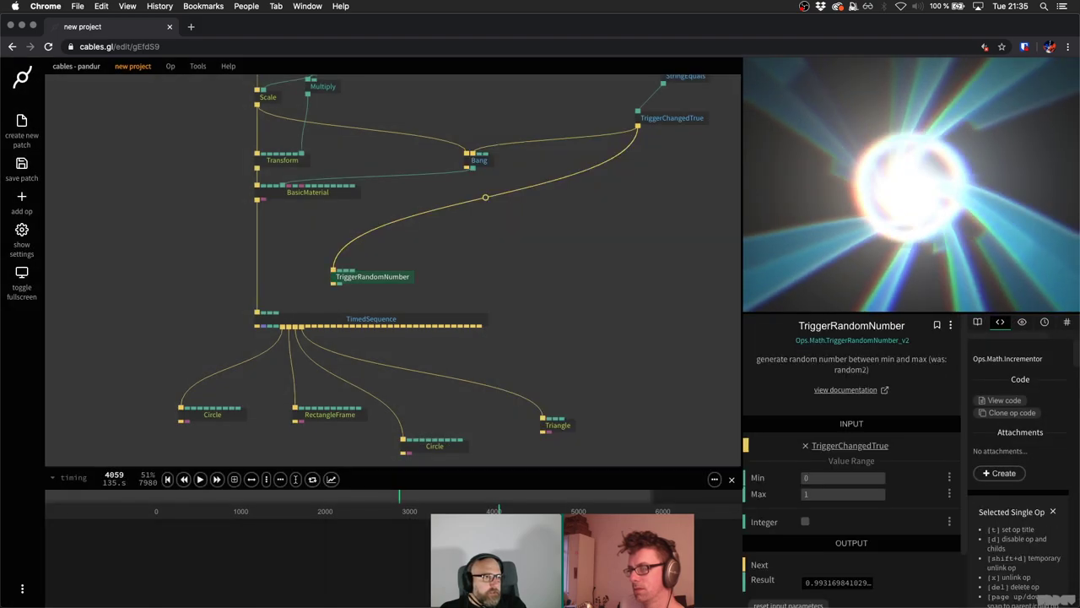
pyautogui.scroll(2, 251, 321)
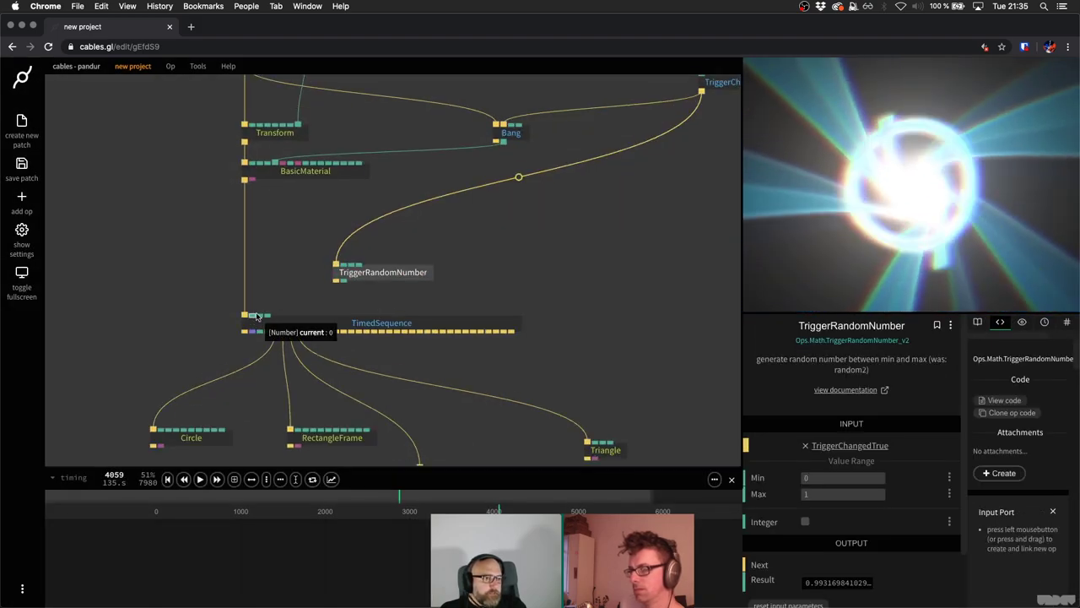
pyautogui.moveTo(257, 317); pyautogui.dragTo(399, 221)
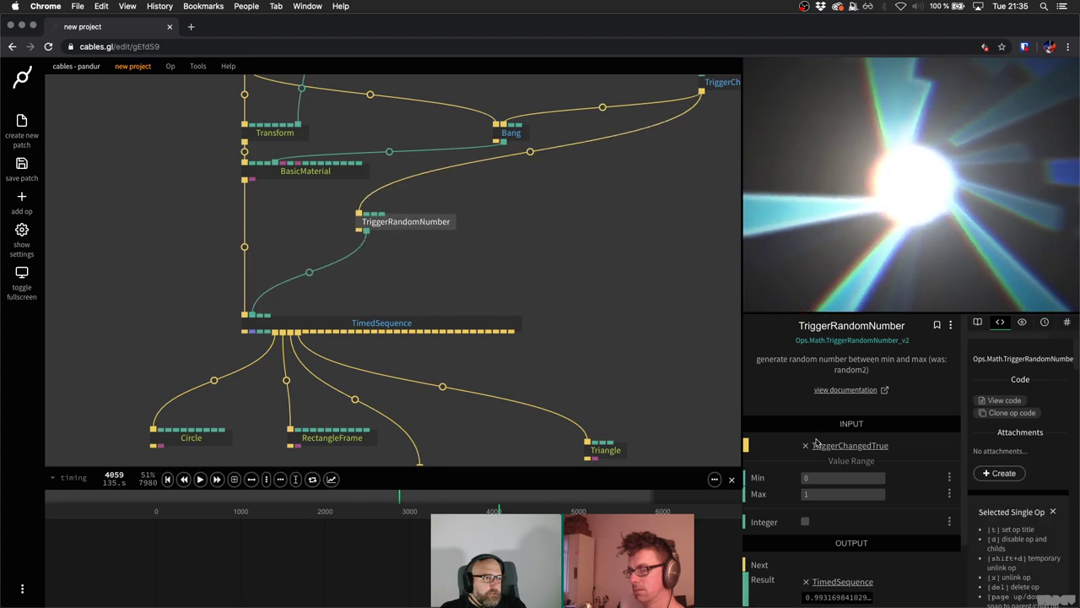
pyautogui.click(574, 287)
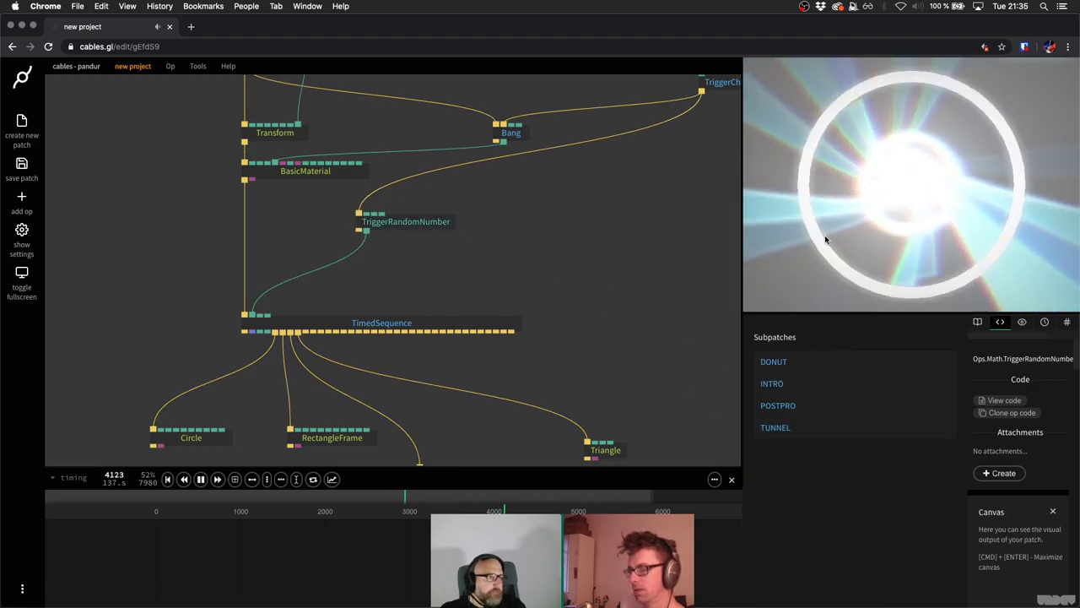
# Set TriggerRandomNumber's Max to 4 with Integer on, then rewind playback.
pyautogui.click(417, 221)
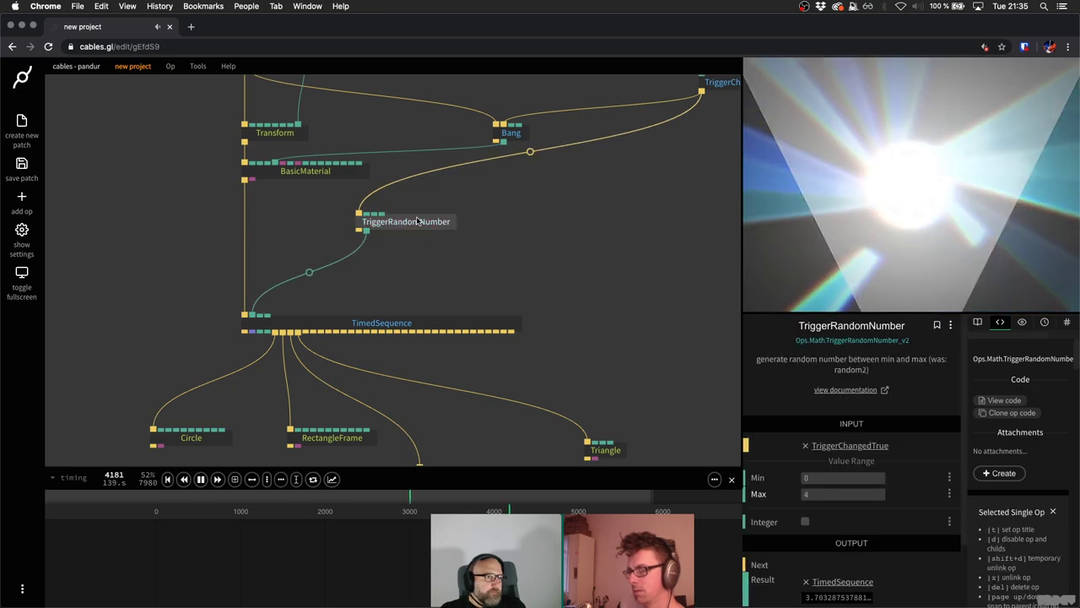
pyautogui.click(805, 521)
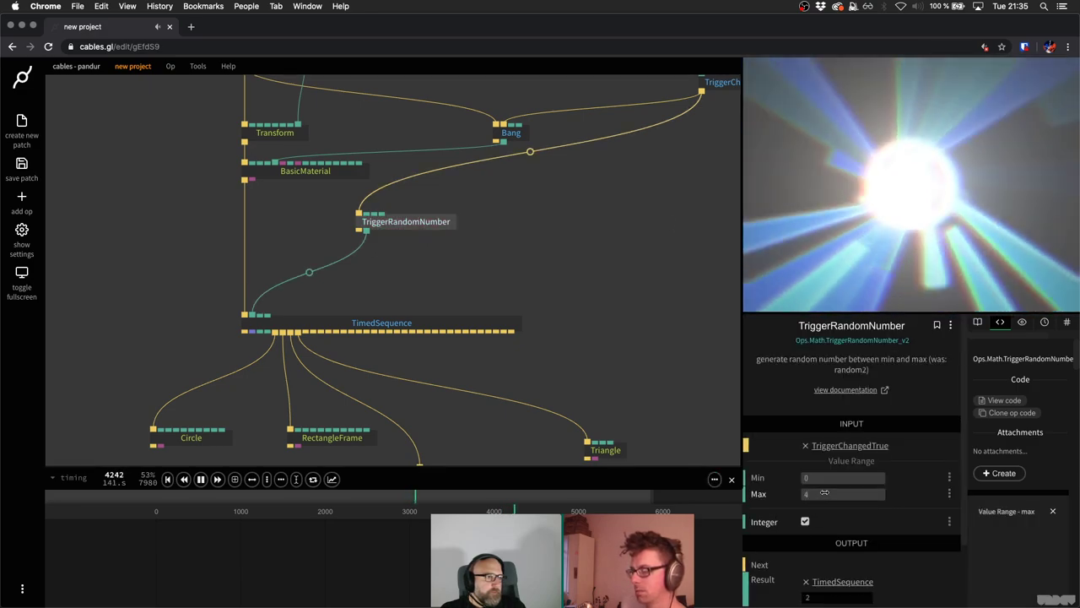
pyautogui.moveTo(824, 492); pyautogui.dragTo(844, 492)
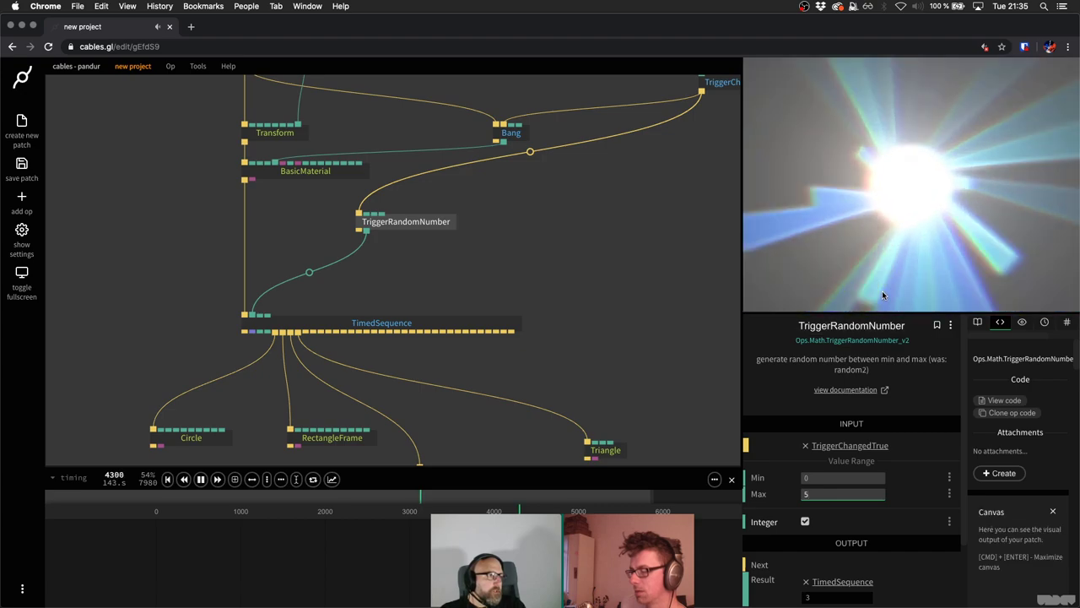
pyautogui.click(844, 494)
pyautogui.write('4')
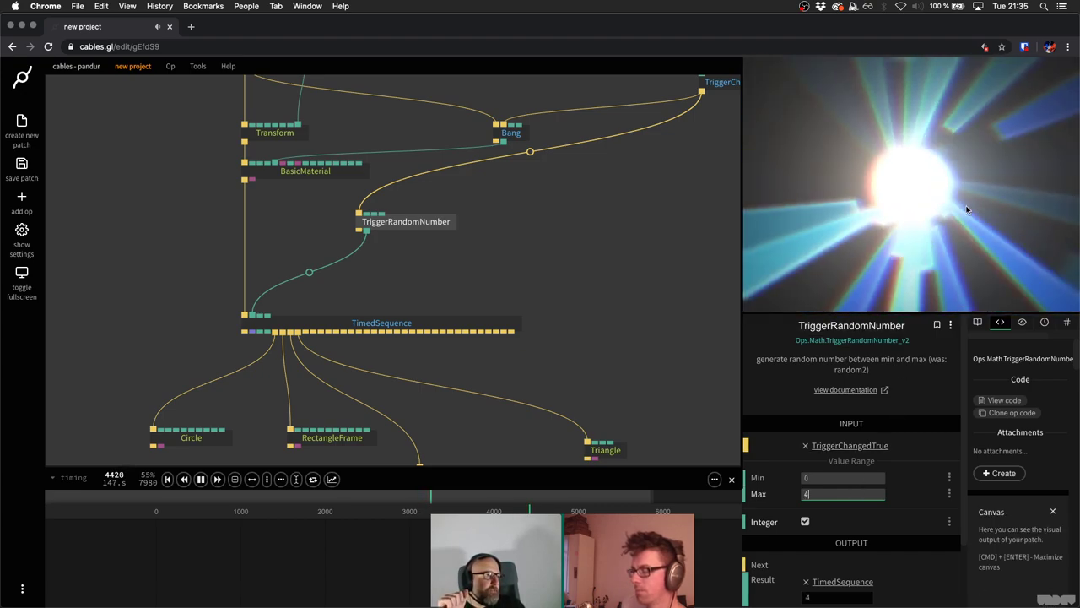
pyautogui.click(805, 522)
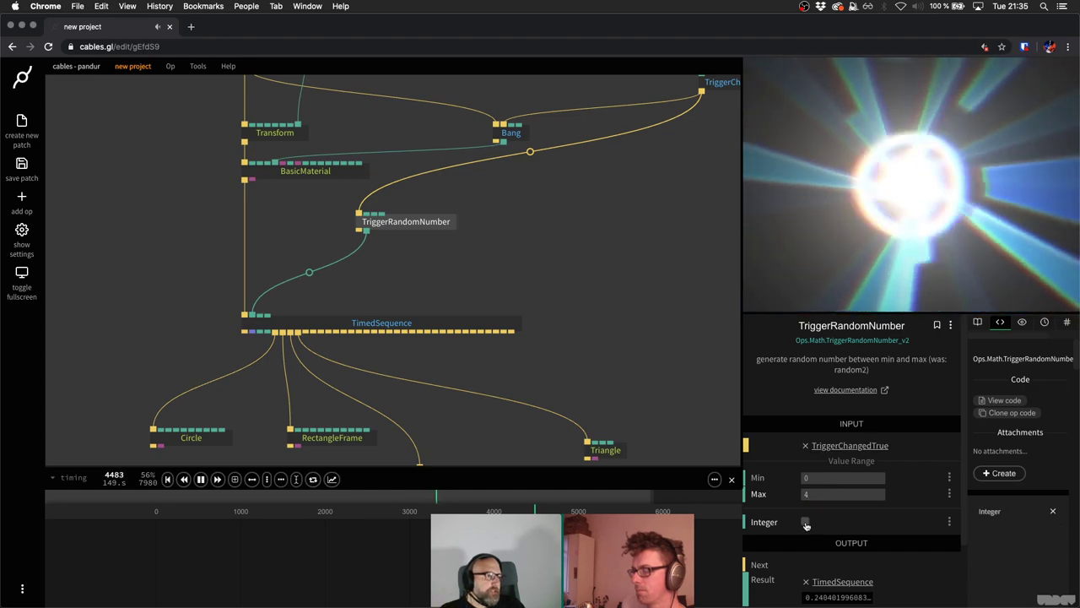
pyautogui.click(805, 522)
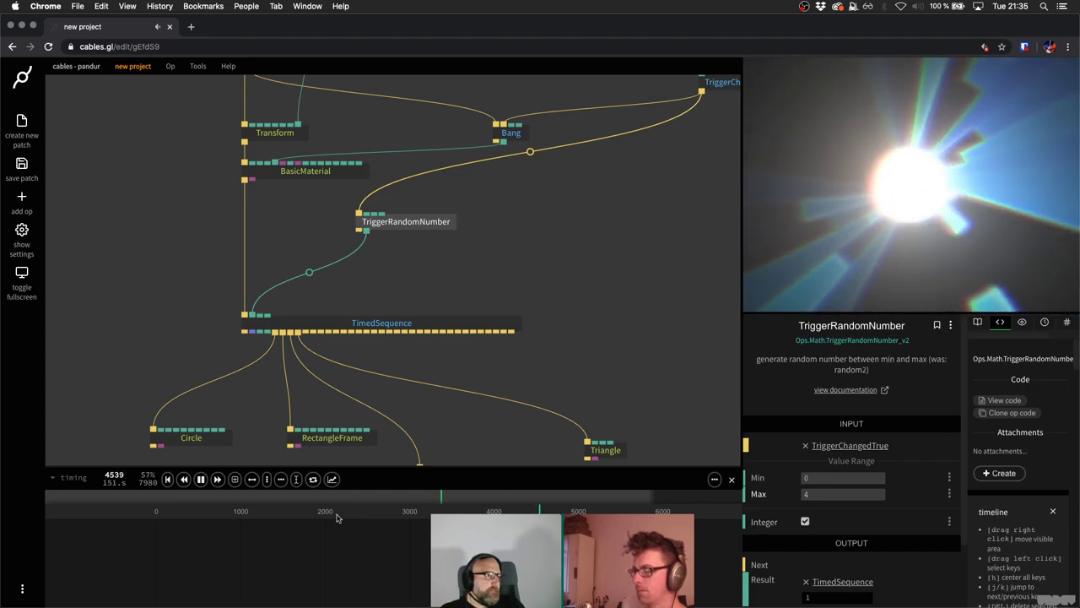
pyautogui.click(350, 513)
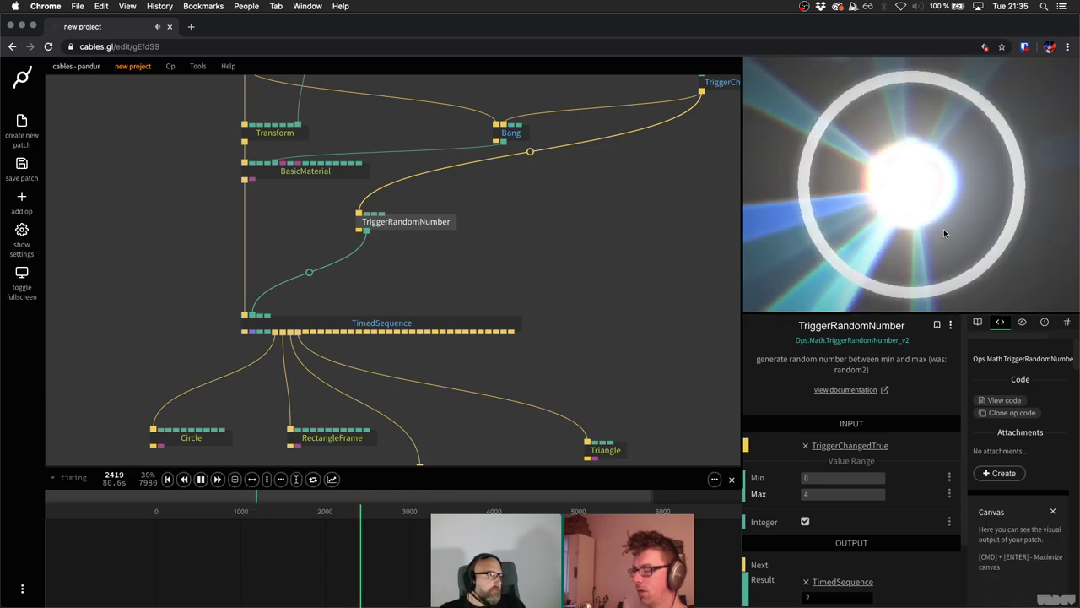
pyautogui.click(550, 291)
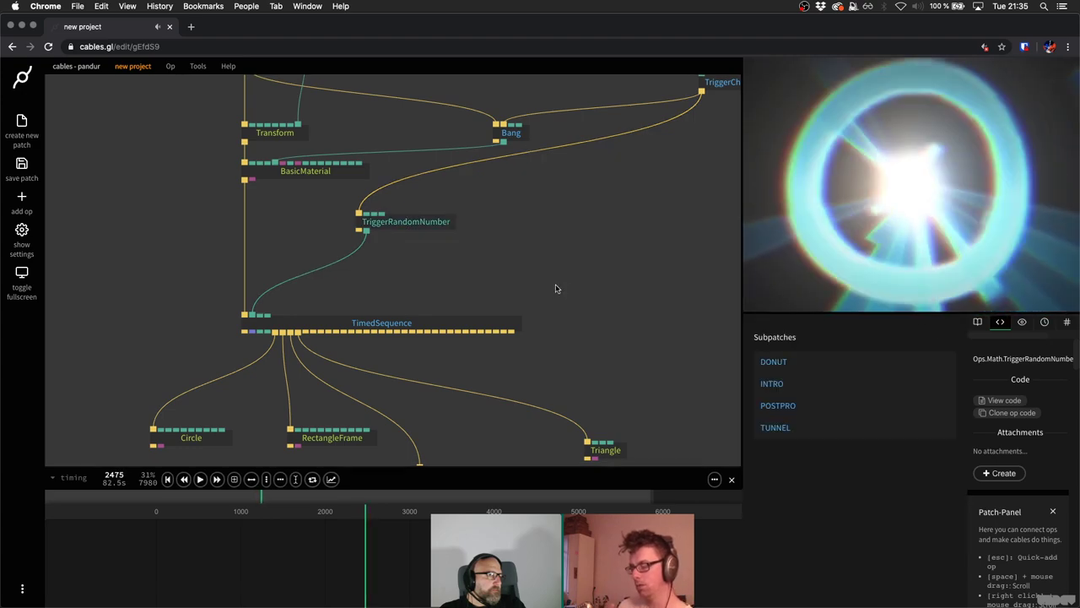
pyautogui.scroll(-2, 555, 288)
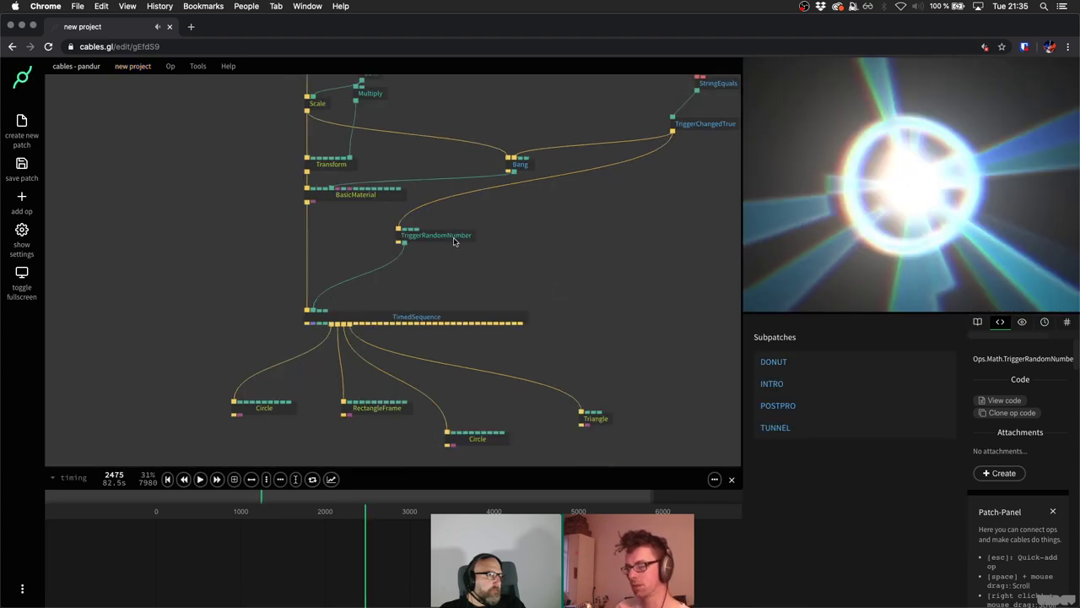
# Reposition TriggerRandomNumber and TriggerChangedTrue, scrub the timeline back, then close the timeline panel.
pyautogui.moveTo(453, 241); pyautogui.dragTo(498, 274)
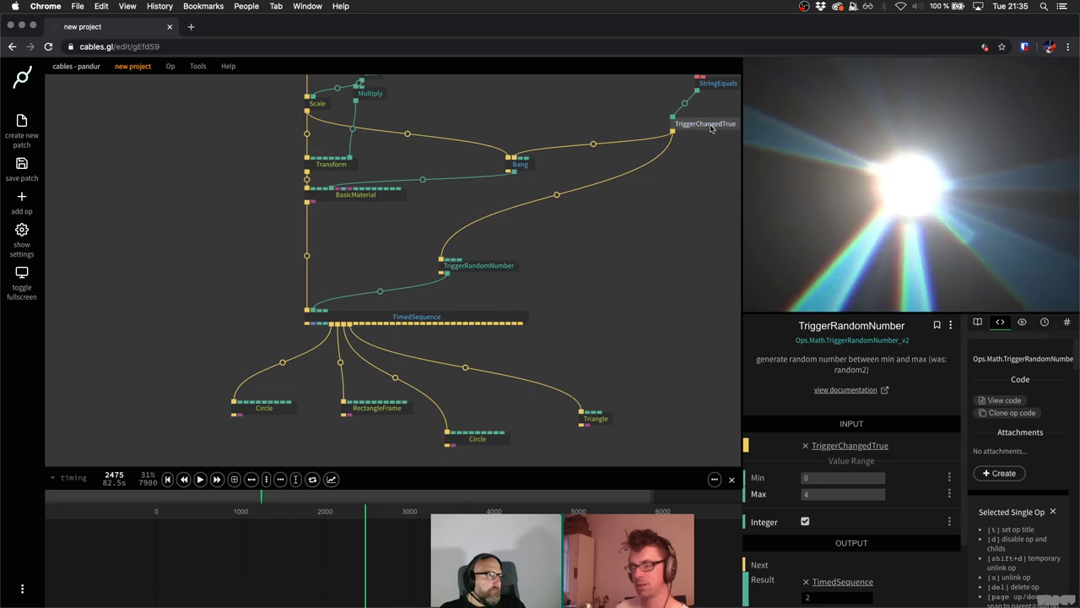
pyautogui.moveTo(710, 128); pyautogui.dragTo(540, 141)
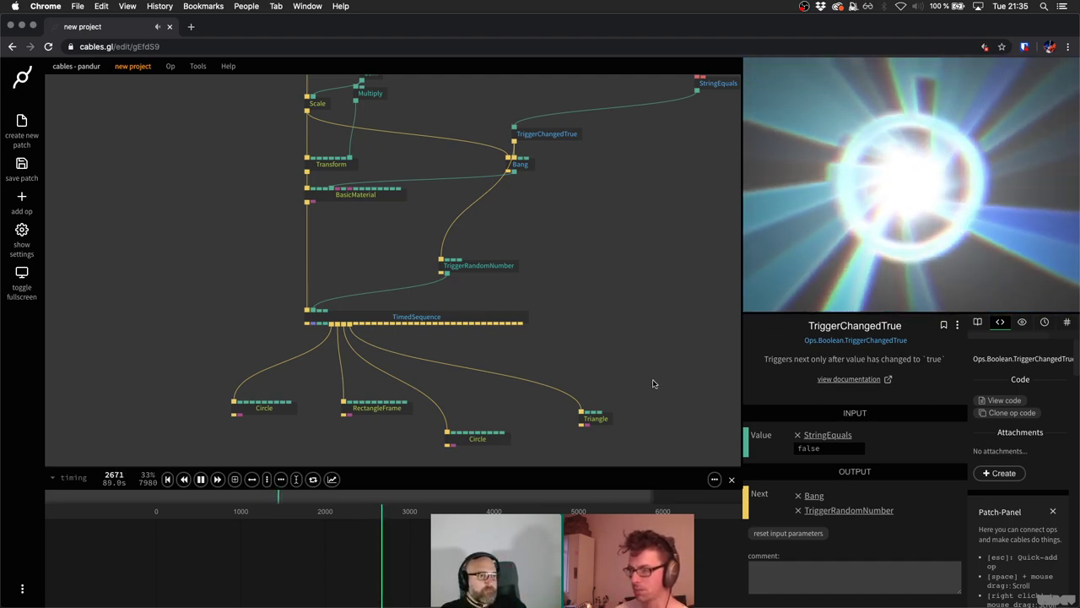
pyautogui.click(260, 511)
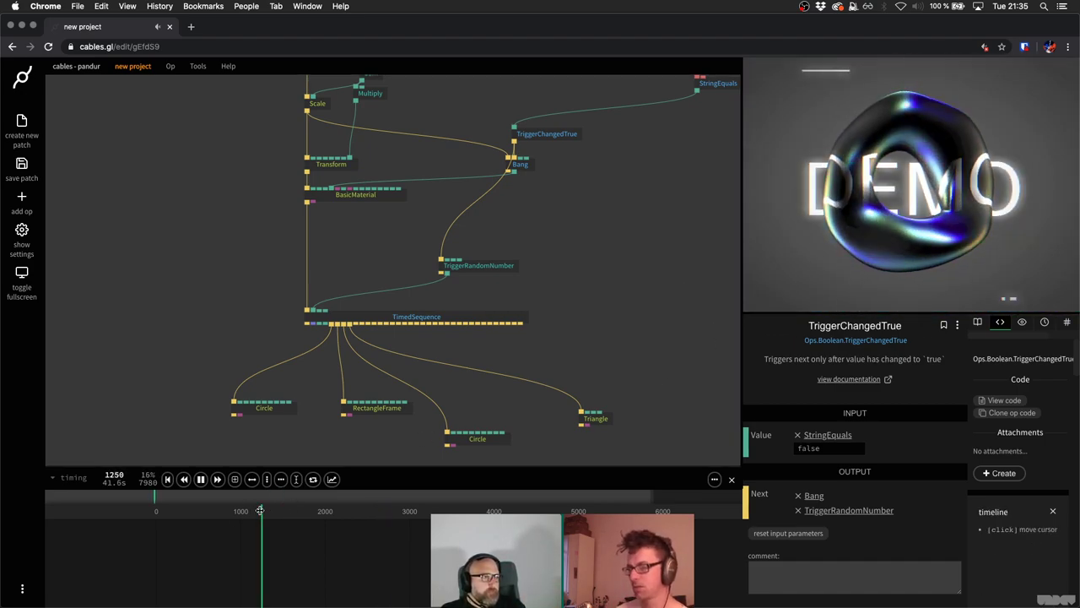
pyautogui.click(200, 511)
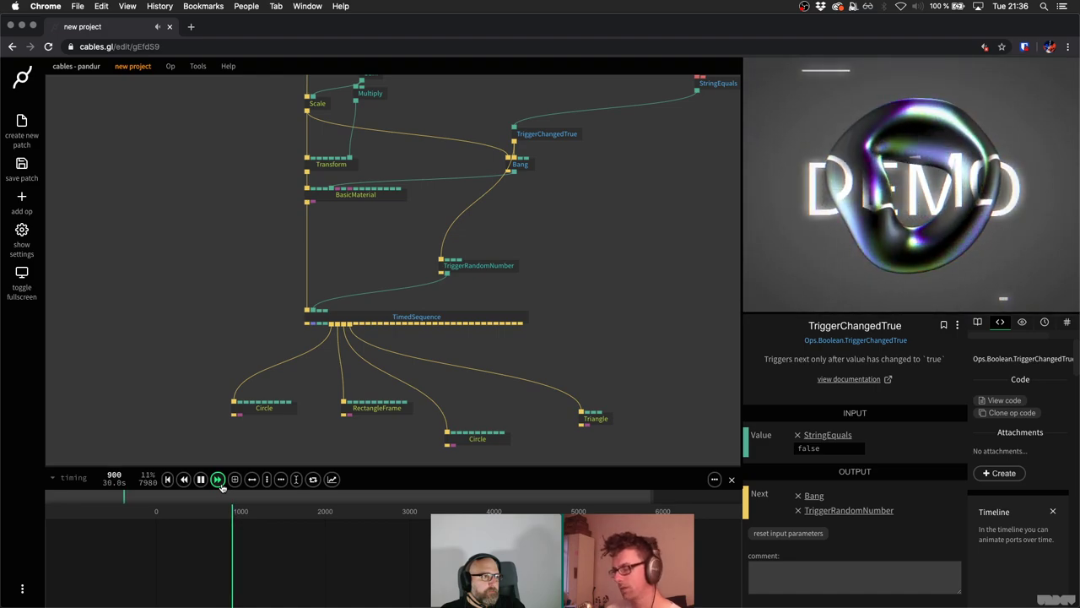
pyautogui.click(171, 342)
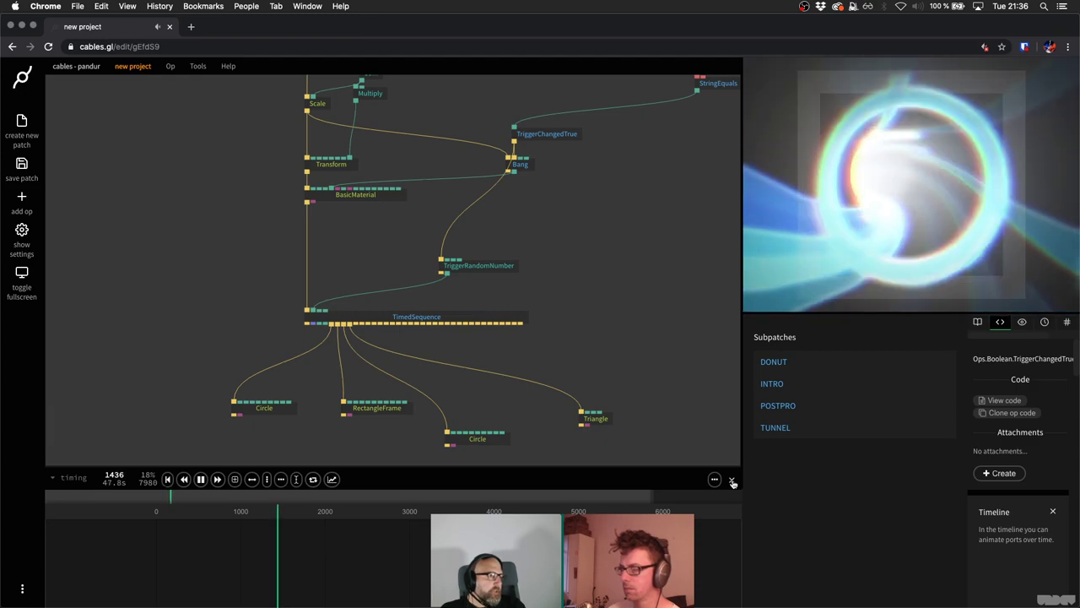
pyautogui.click(733, 480)
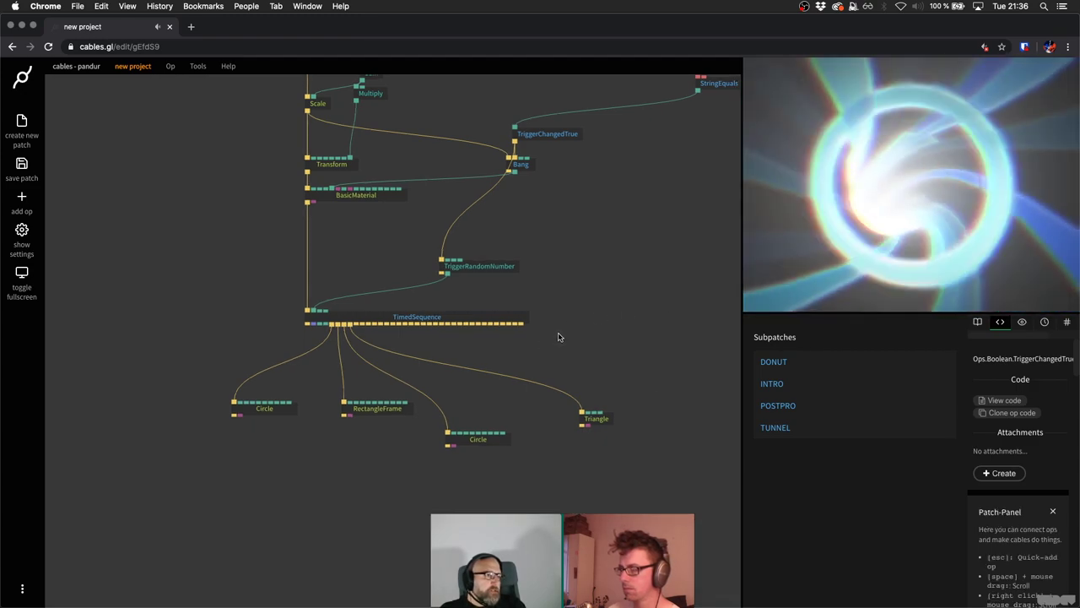
pyautogui.hscroll(3, 558, 337)
pyautogui.scroll(1, 564, 332)
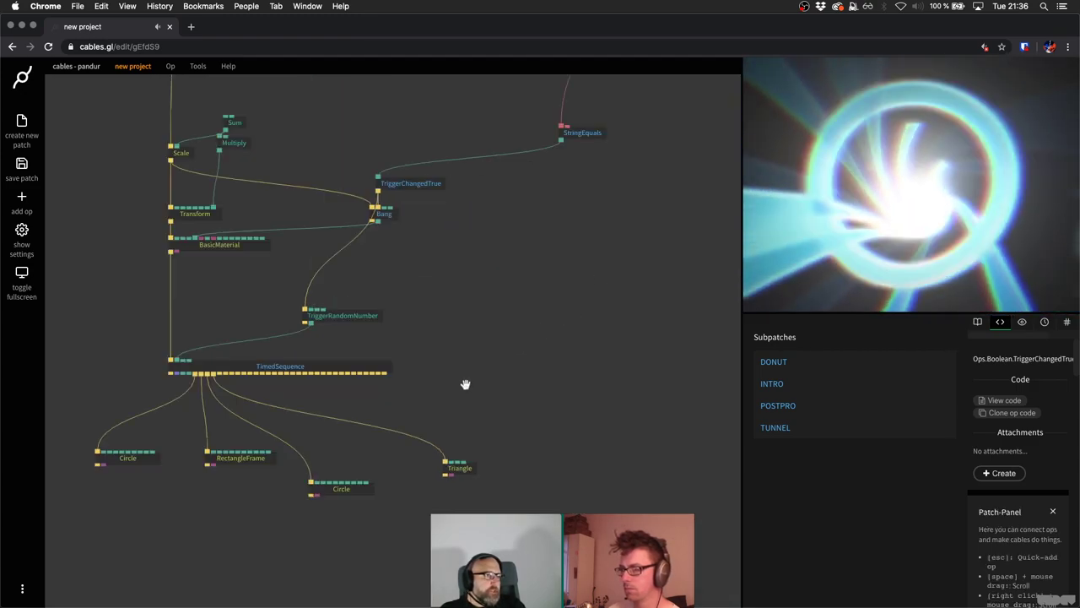
pyautogui.hscroll(3, 465, 384)
pyautogui.scroll(3, 465, 384)
pyautogui.hscroll(3, 475, 395)
pyautogui.scroll(3, 476, 395)
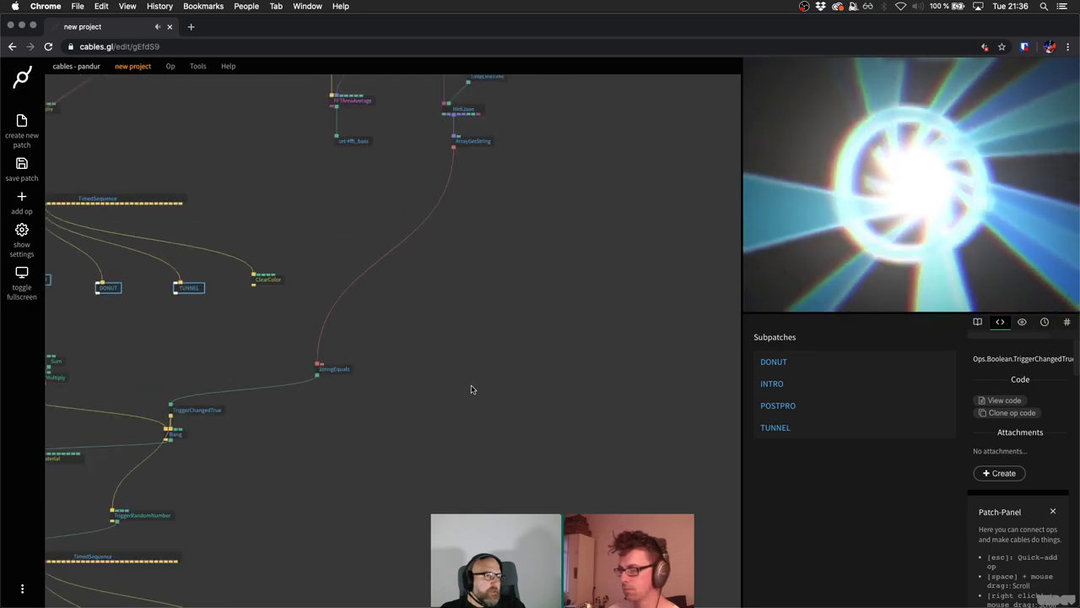
pyautogui.hscroll(-1, 378, 236)
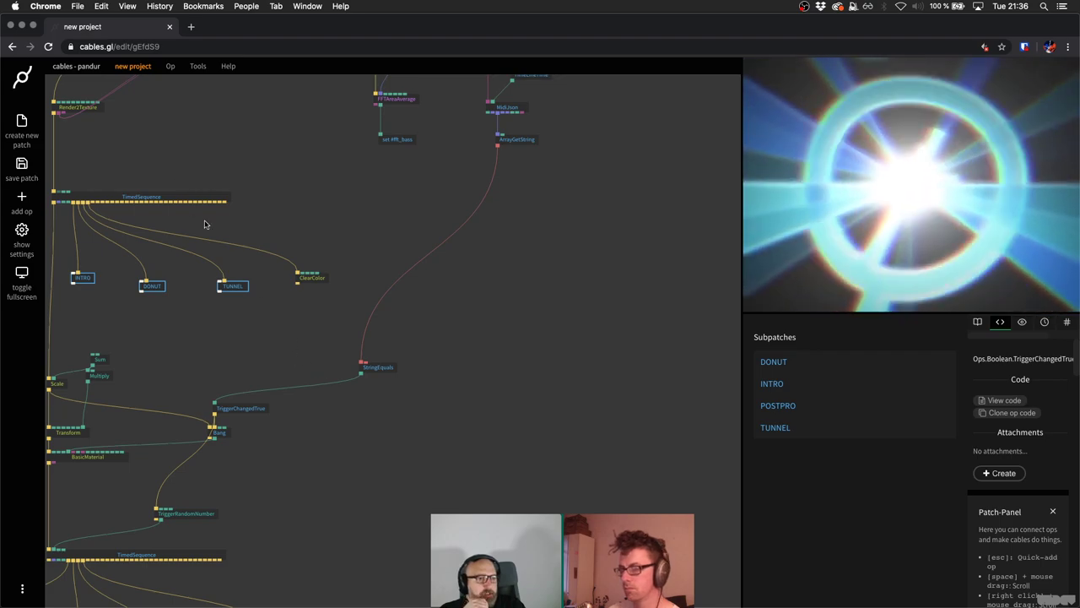
pyautogui.click(78, 106)
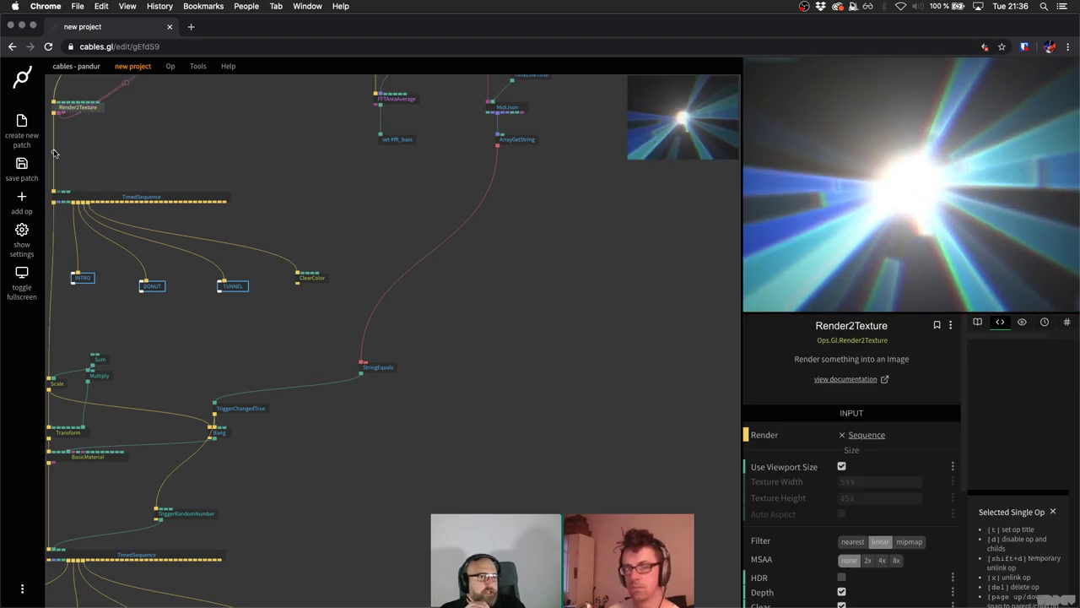
pyautogui.press('Escape')
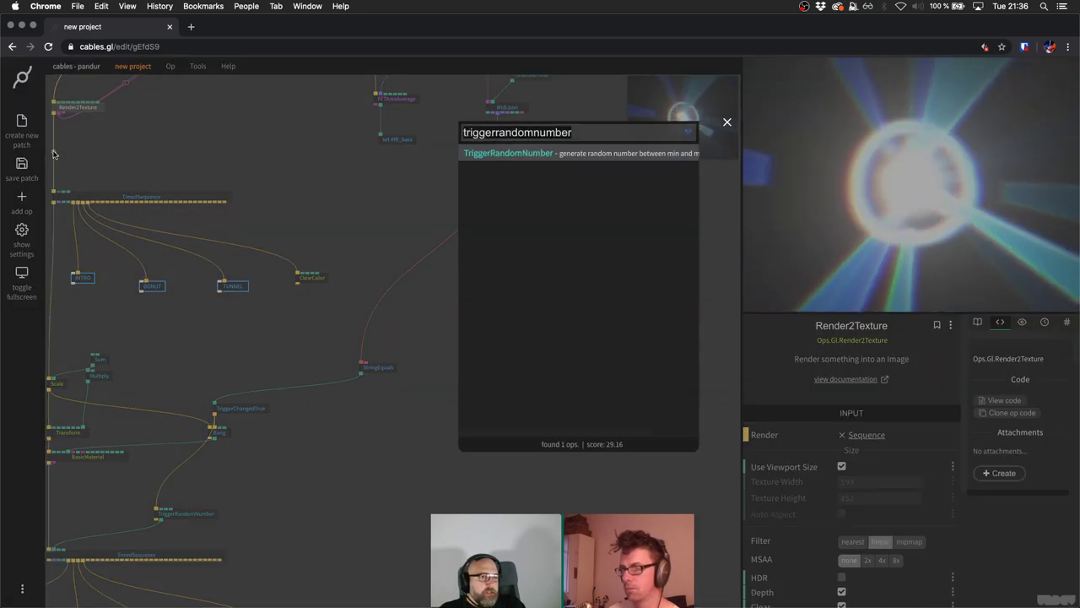
pyautogui.press('Escape')
pyautogui.scroll(-3, 329, 308)
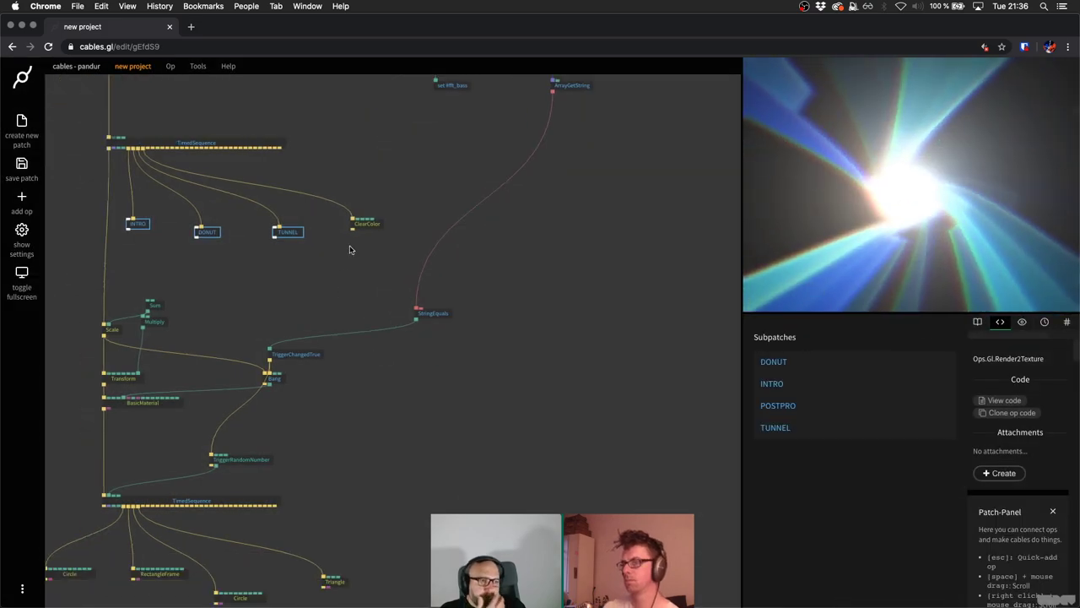
pyautogui.scroll(3, 313, 366)
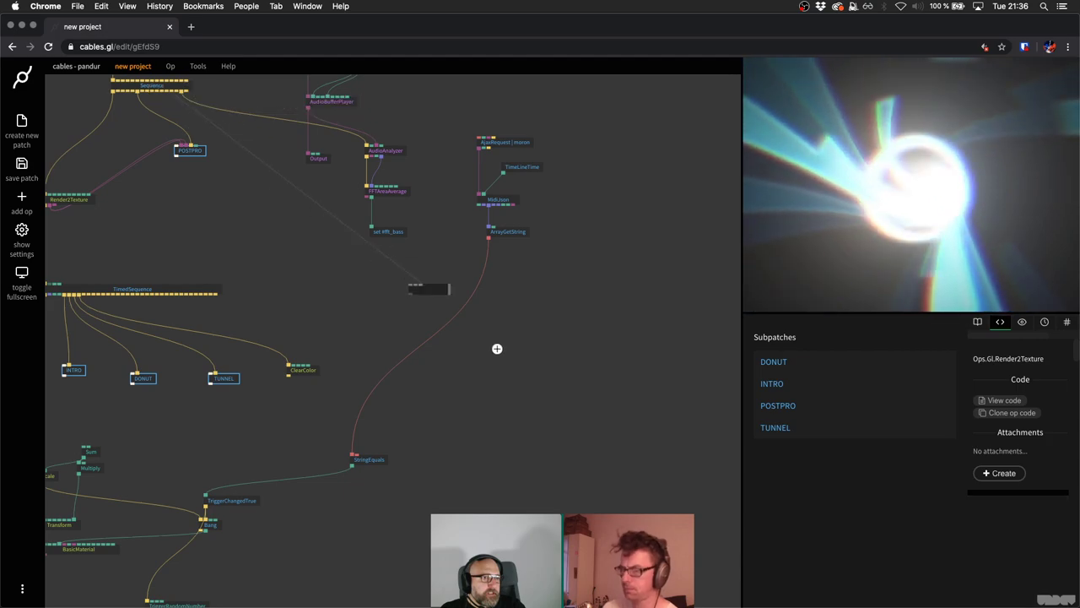
# Add a TextMesh on the render chain that displays the ArrayGetString MIDI string.
pyautogui.moveTo(521, 340); pyautogui.dragTo(521, 340)
pyautogui.write('text')
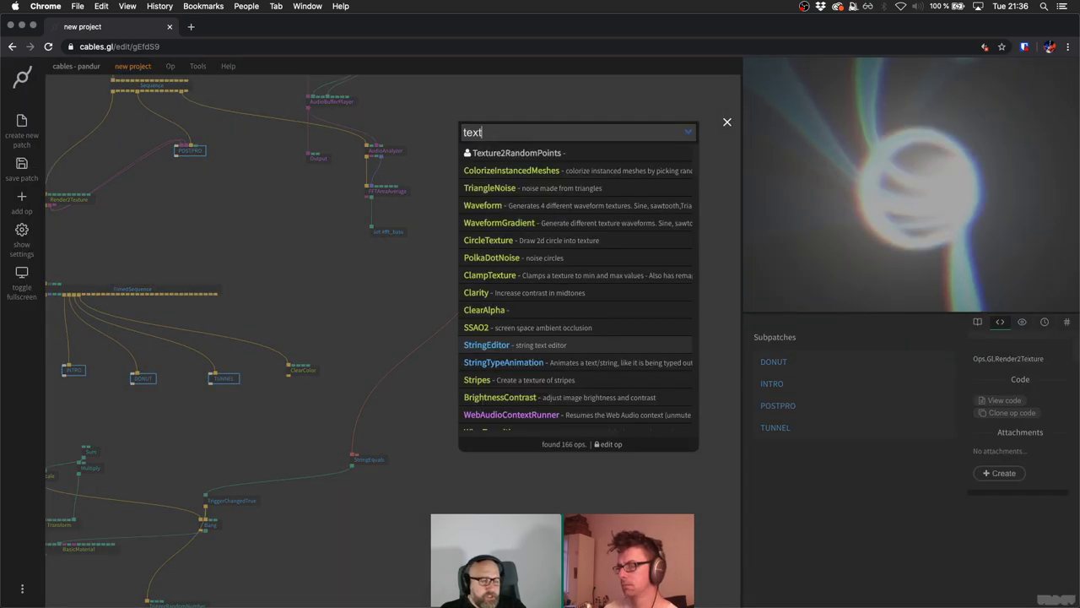
pyautogui.write('mesh')
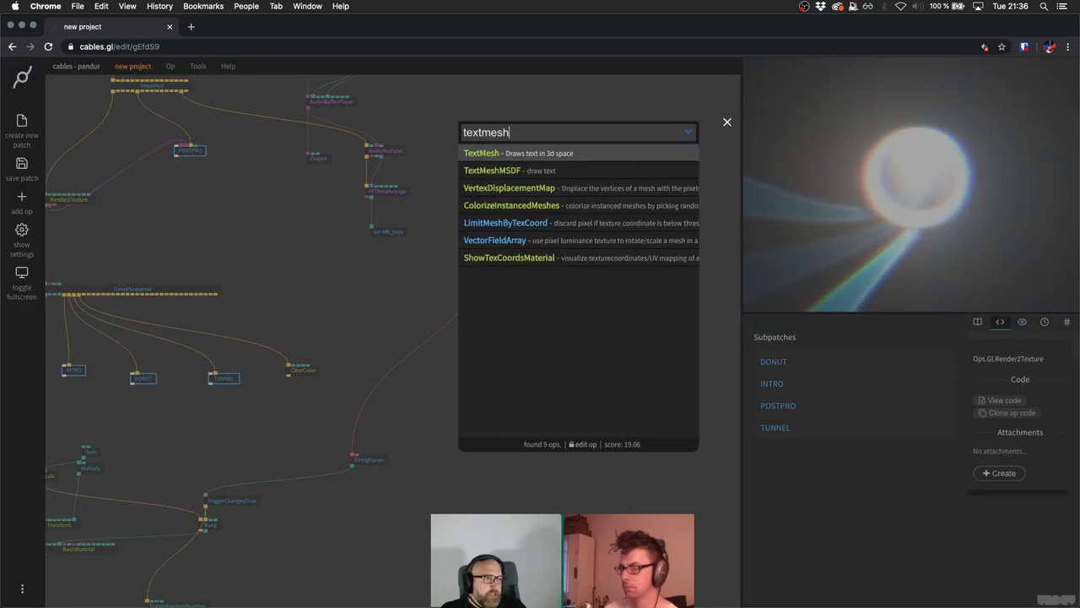
pyautogui.press('Return')
pyautogui.scroll(3, 523, 337)
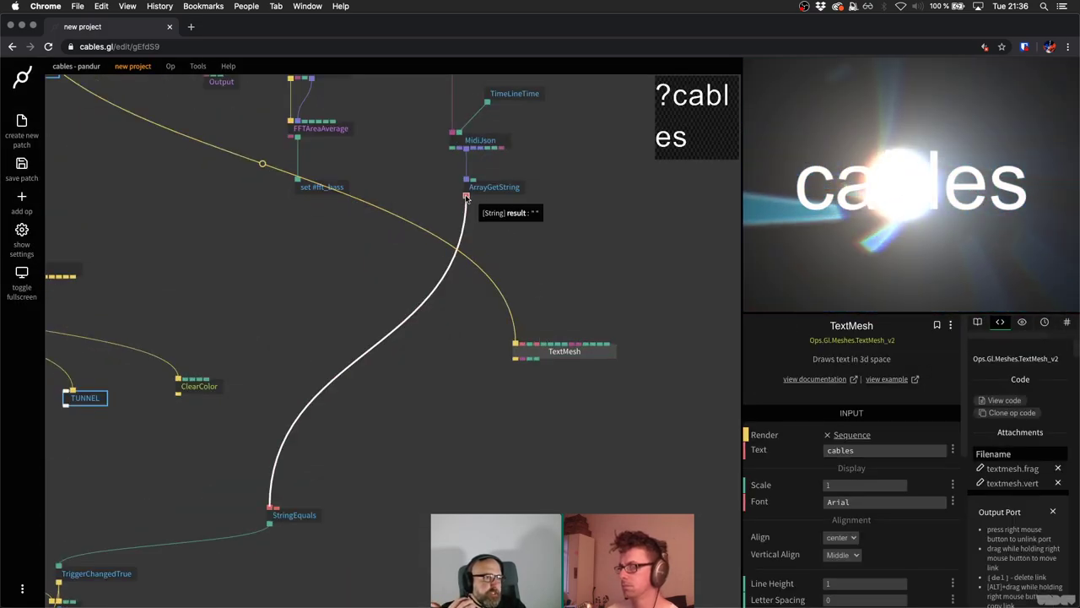
pyautogui.moveTo(465, 200); pyautogui.dragTo(581, 353)
# Paste a second TextMesh chained below the first, with its text fed by a new NumberToString op.
pyautogui.hotkey('ctrl', 'v')
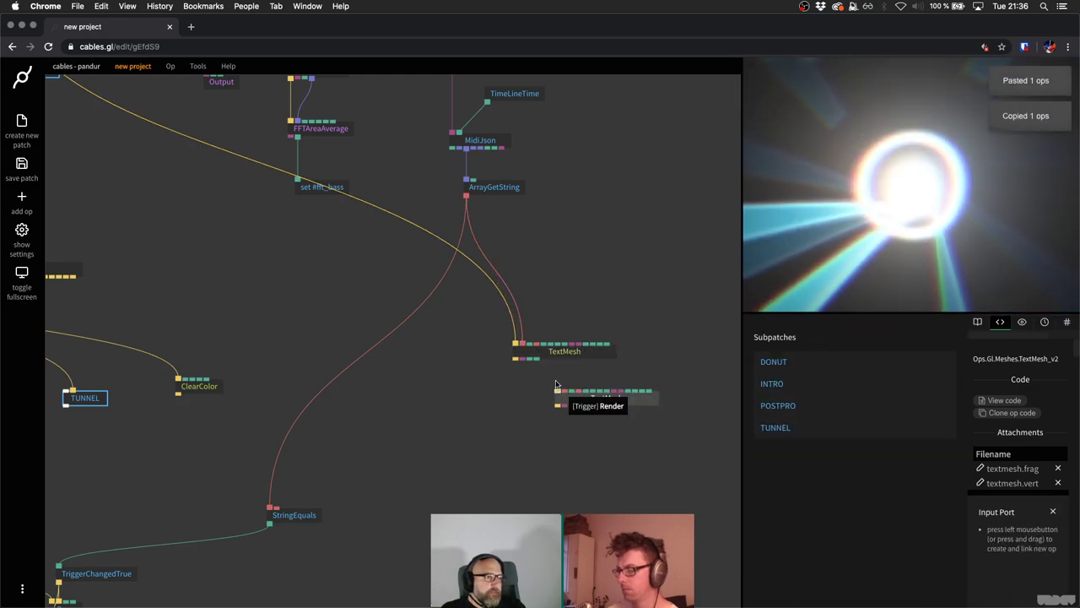
pyautogui.moveTo(556, 391); pyautogui.dragTo(552, 350)
pyautogui.moveTo(604, 405); pyautogui.dragTo(549, 424)
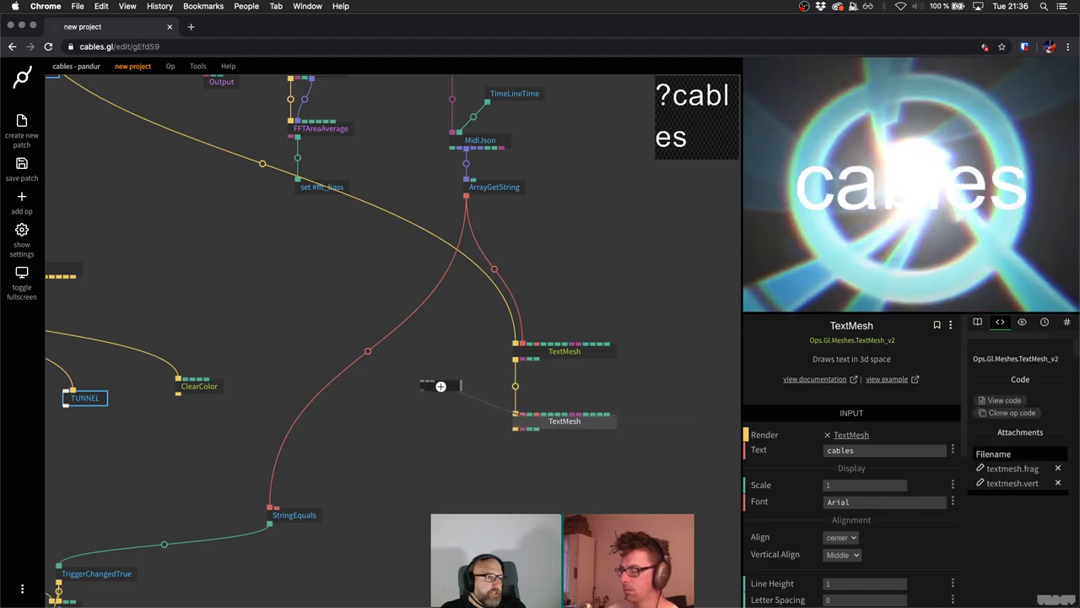
pyautogui.doubleClick(440, 389)
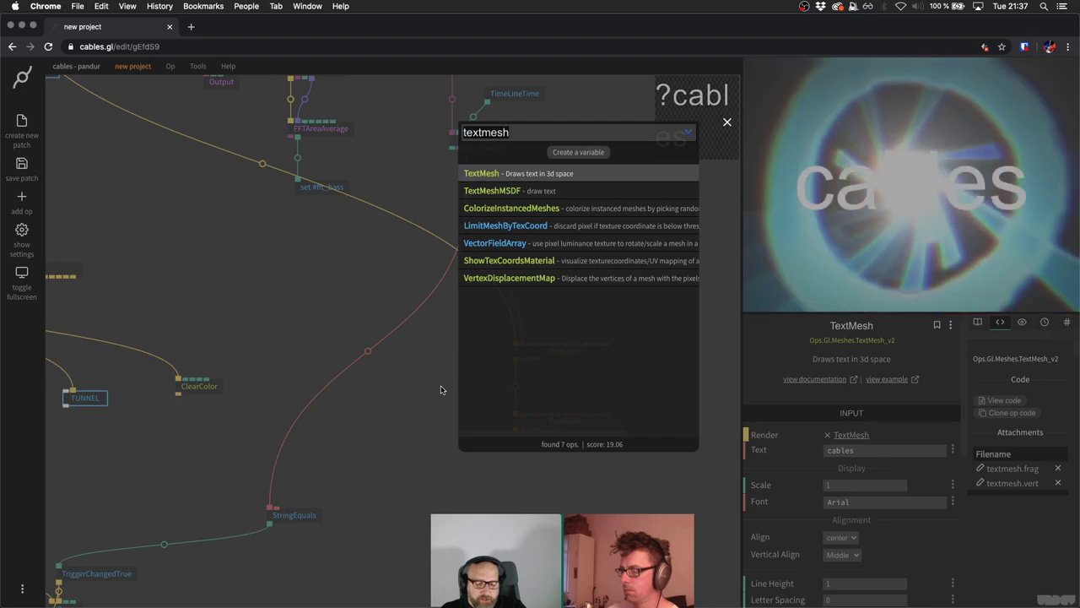
pyautogui.write('number')
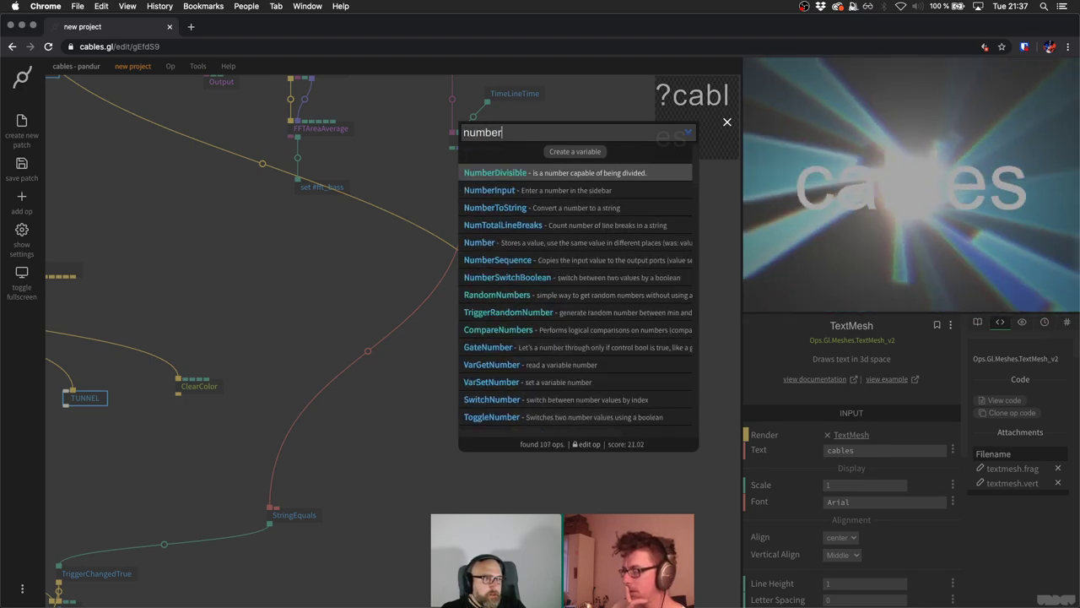
pyautogui.write('tostr')
pyautogui.press('Return')
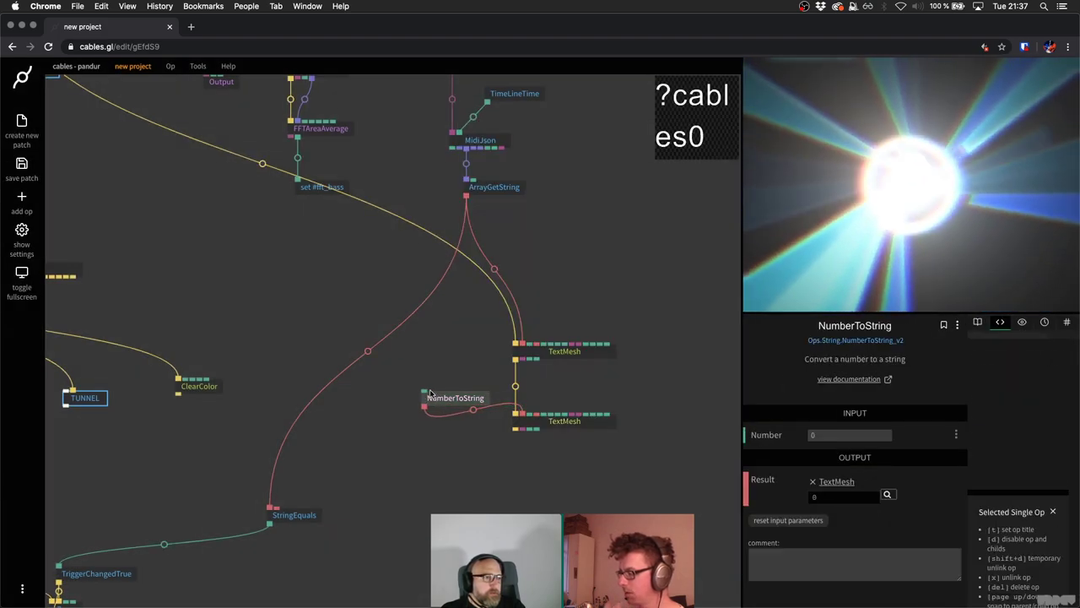
# Feed NumberToString's Number input from a new TimeLineTime op.
pyautogui.moveTo(425, 393); pyautogui.dragTo(420, 372)
pyautogui.write('timelineti')
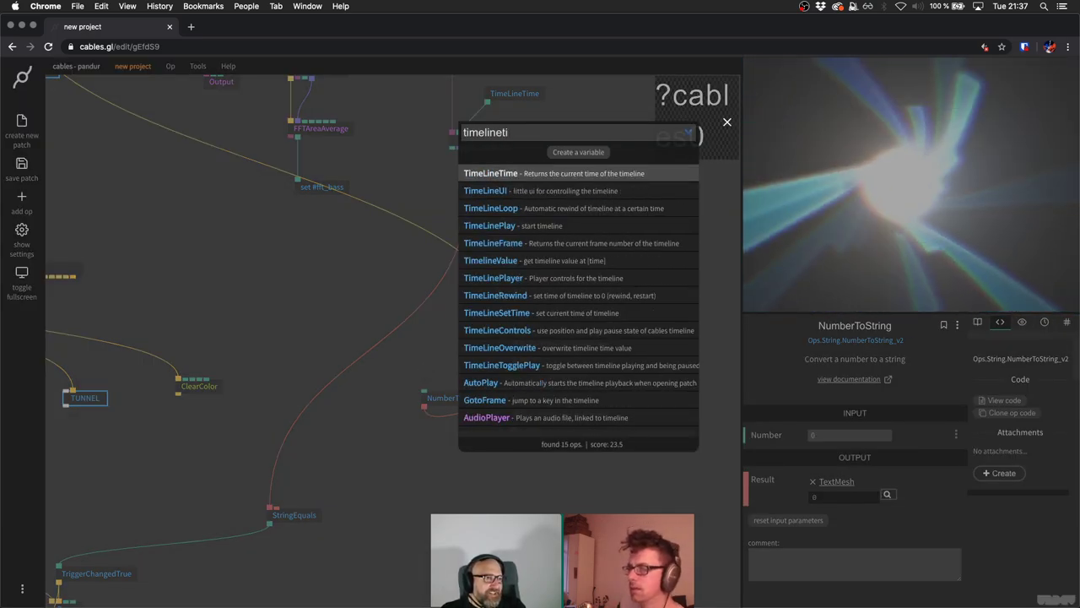
pyautogui.press('Return')
pyautogui.click(457, 419)
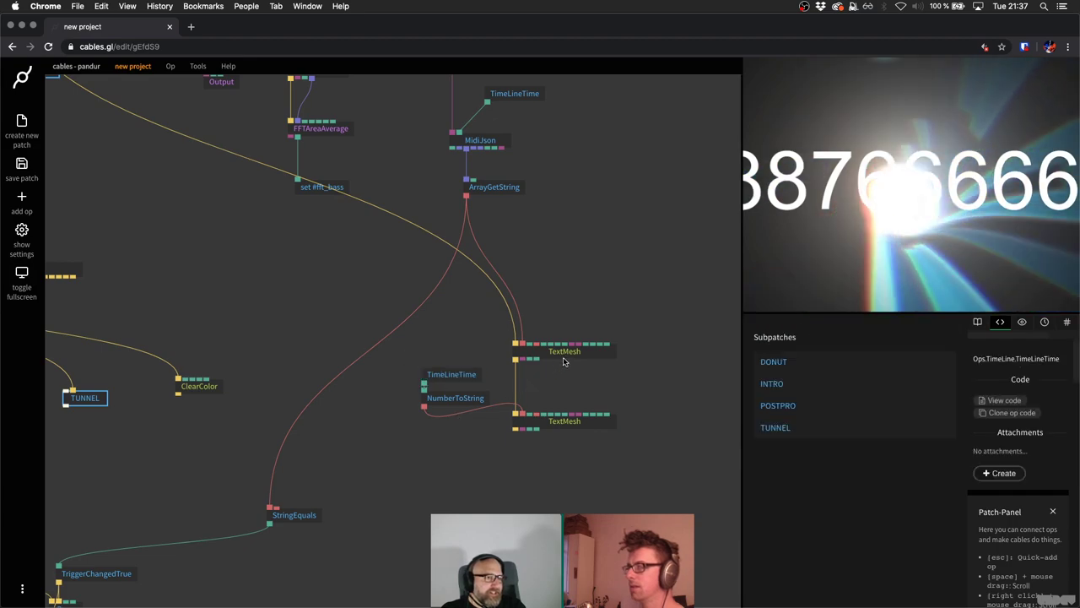
# Insert a Transform op above the MIDI-note TextMesh, scaling it to 0.3.
pyautogui.click(262, 163)
pyautogui.write('cale')
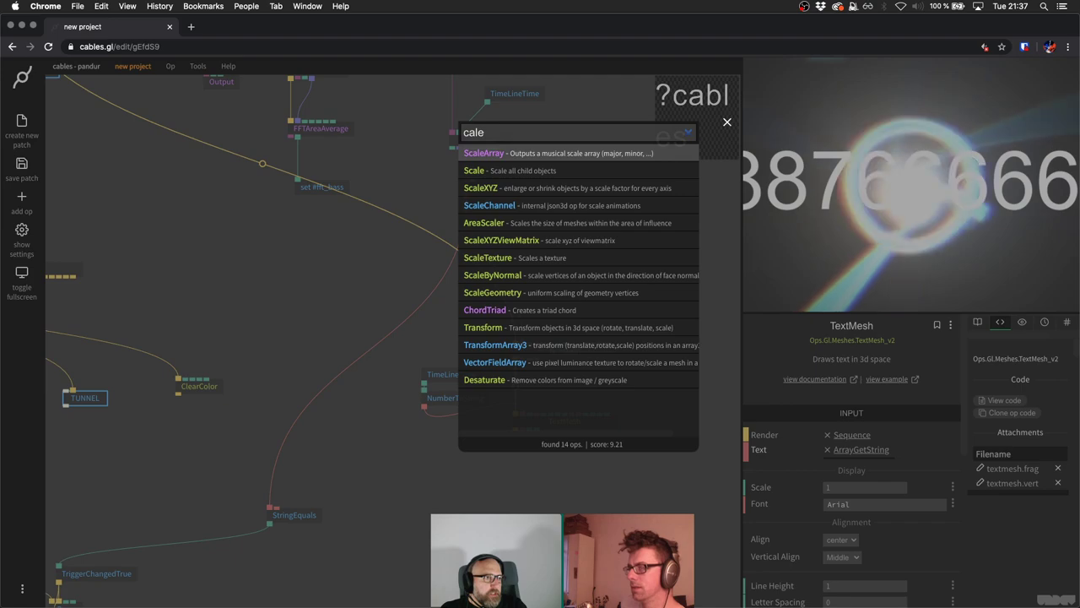
pyautogui.press('Return')
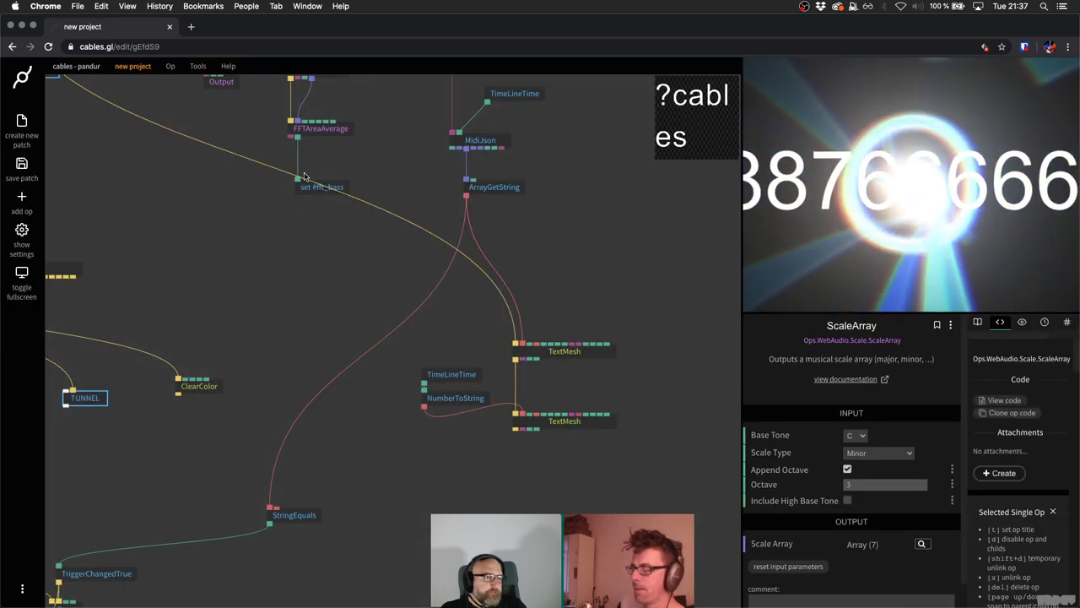
pyautogui.scroll(-3, 305, 177)
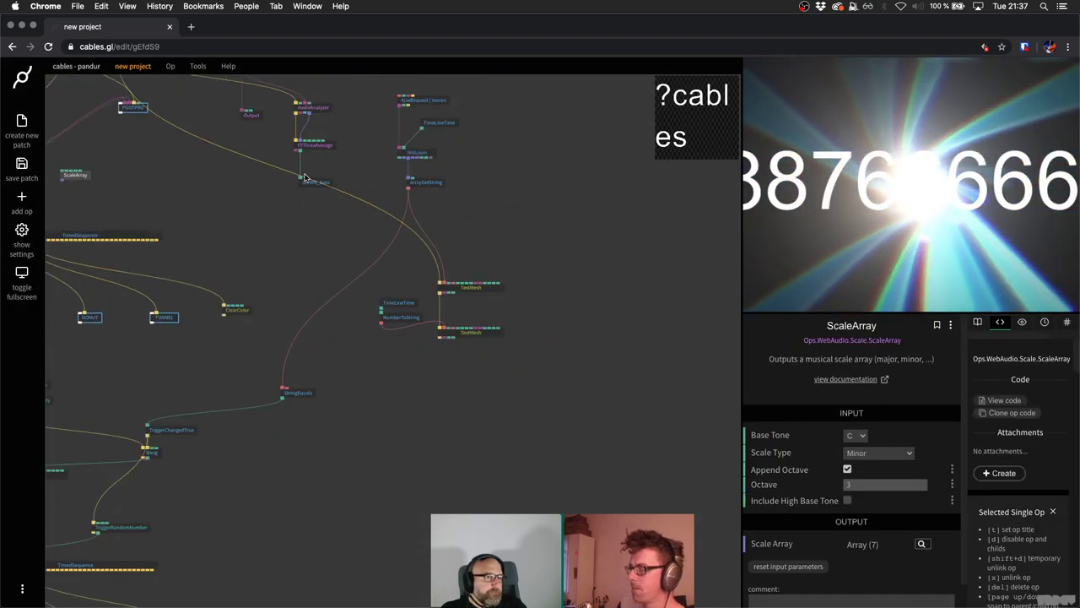
pyautogui.click(488, 286)
pyautogui.press('Escape')
pyautogui.click(473, 287)
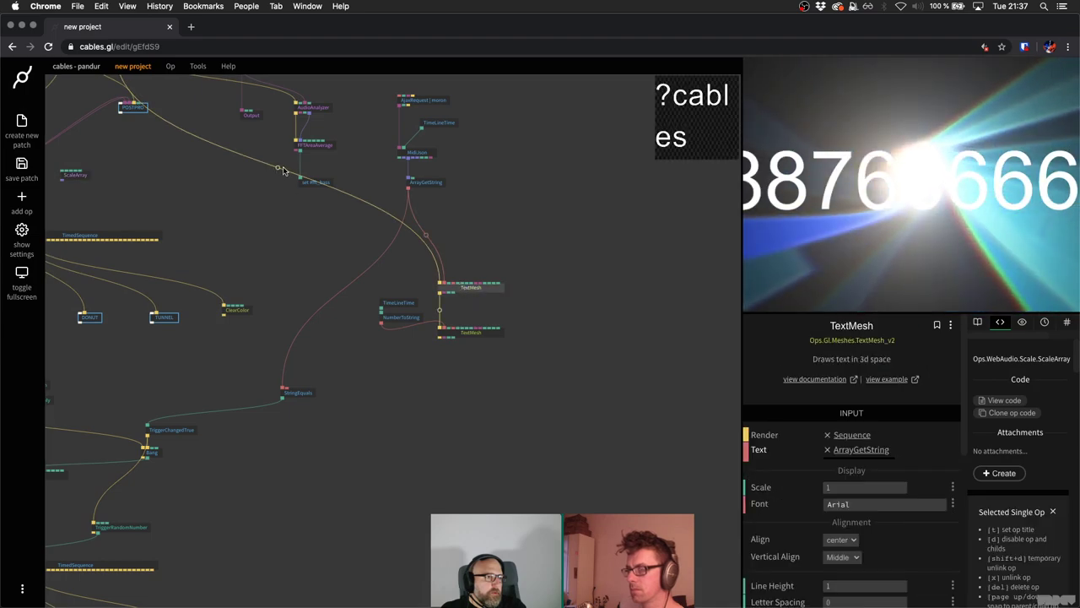
pyautogui.press('Escape')
pyautogui.write('caletransf')
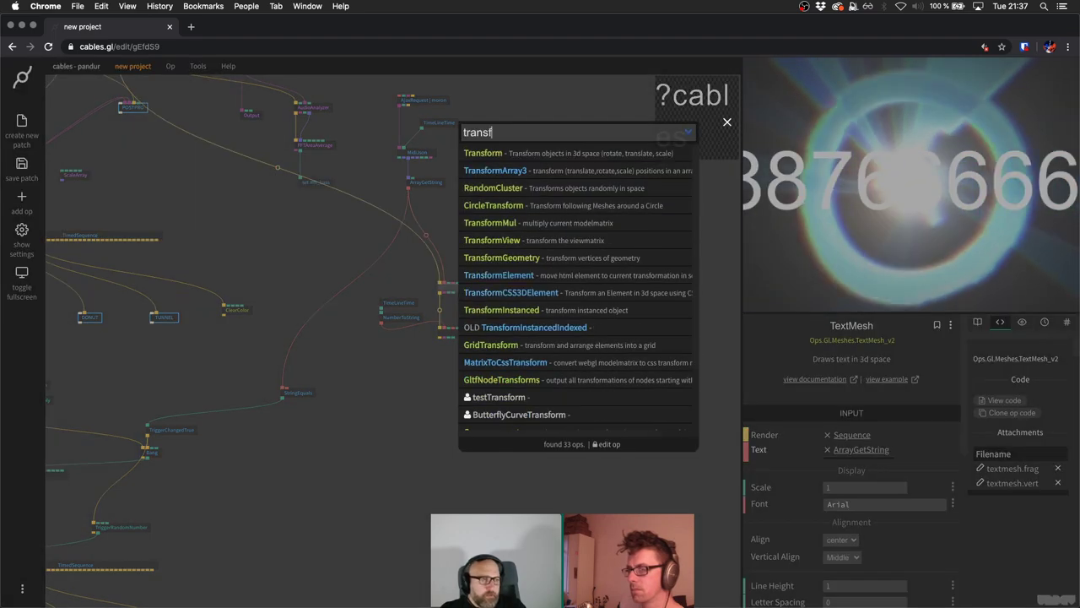
pyautogui.write('orm')
pyautogui.press('Return')
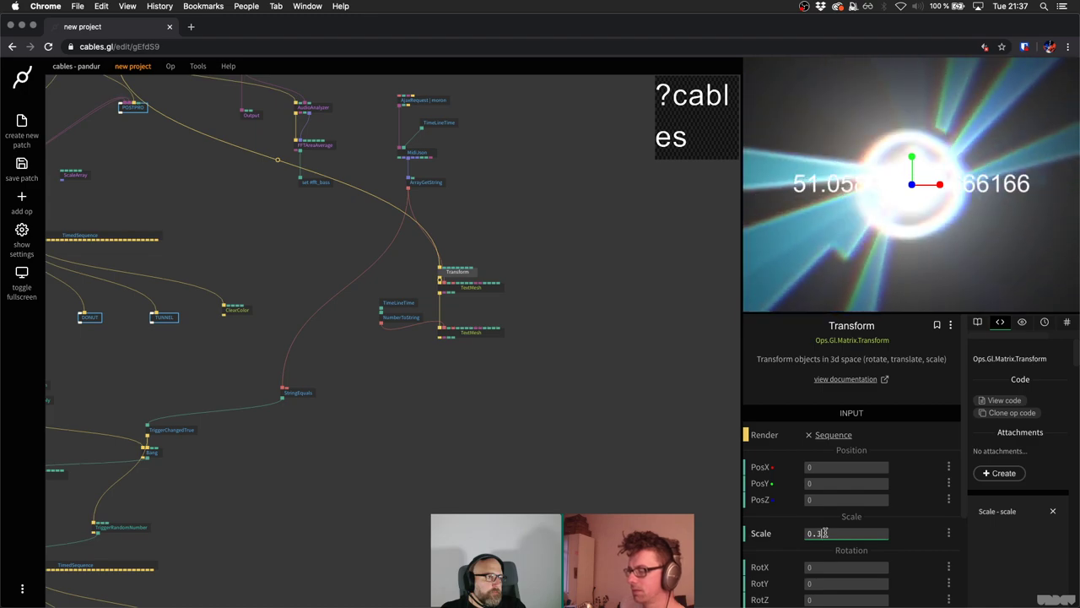
# Move the lower TextMesh down and start inserting an op on the TimeLineTime link.
pyautogui.click(527, 305)
pyautogui.scroll(5, 498, 325)
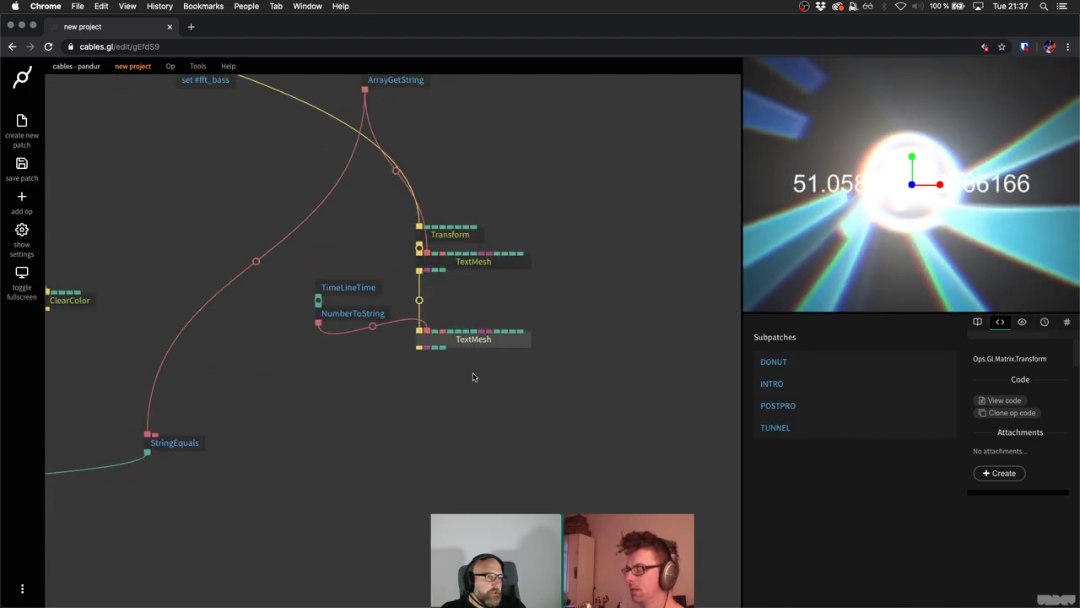
pyautogui.moveTo(472, 339); pyautogui.dragTo(472, 377)
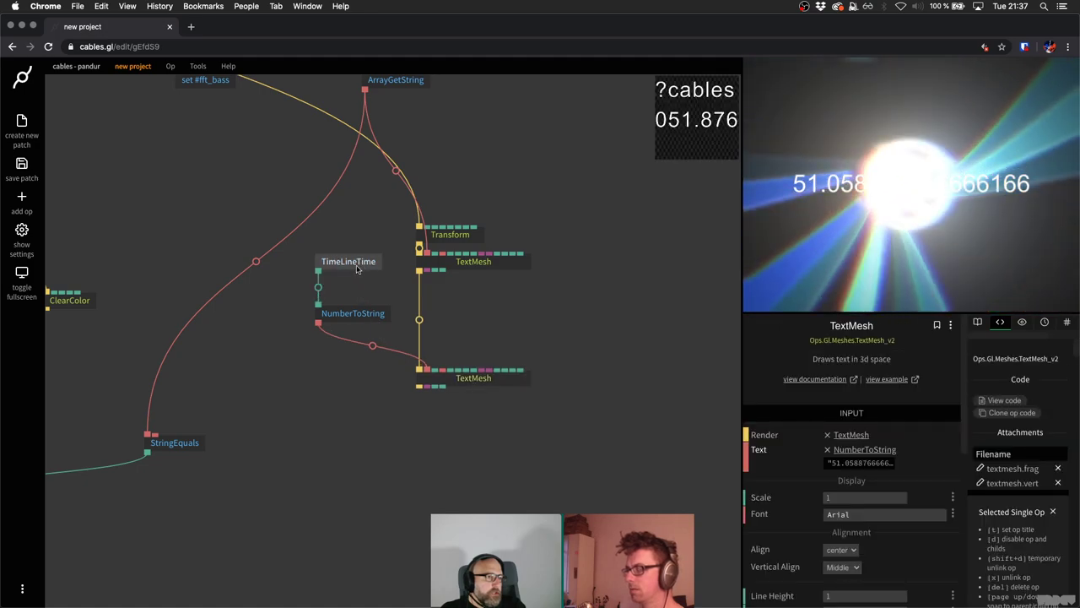
pyautogui.click(357, 268)
pyautogui.click(318, 287)
# Insert a Round op with 3 decimal places between TimeLineTime and NumberToString.
pyautogui.write('round')
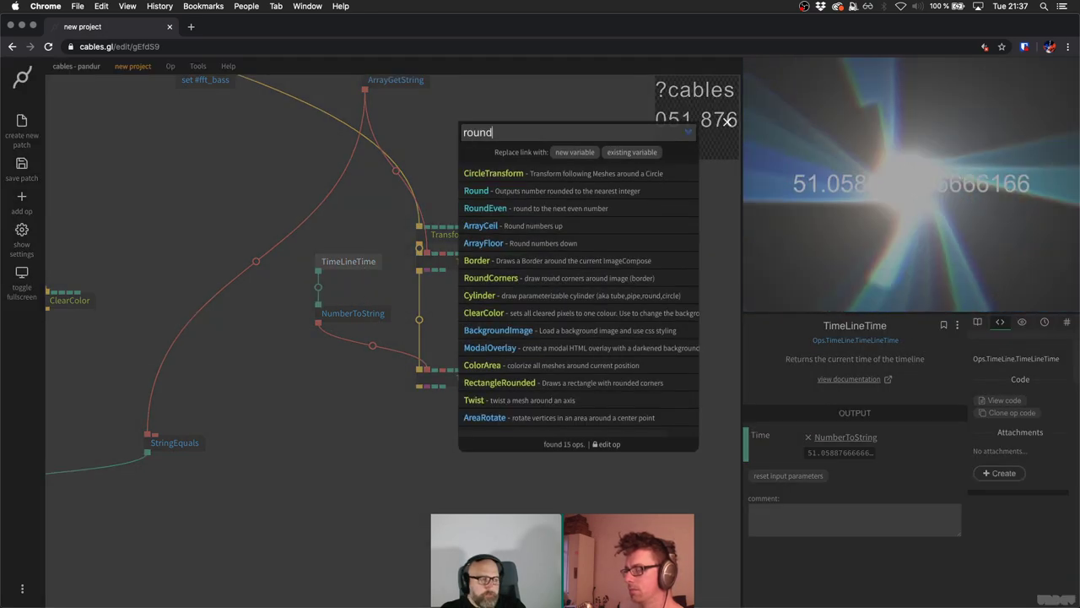
pyautogui.press('Return')
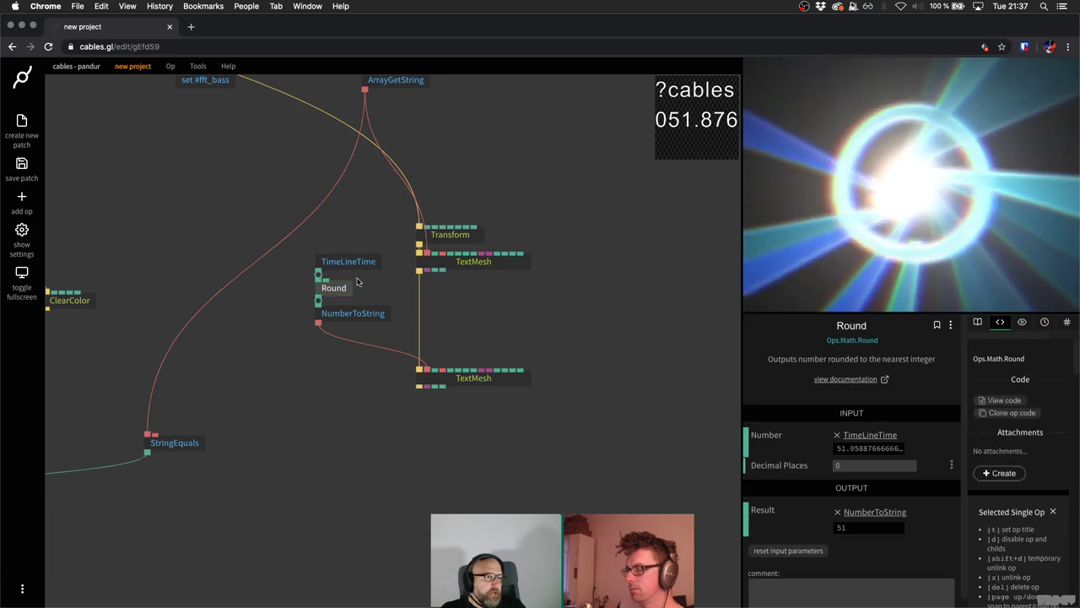
pyautogui.click(875, 465)
pyautogui.write('3')
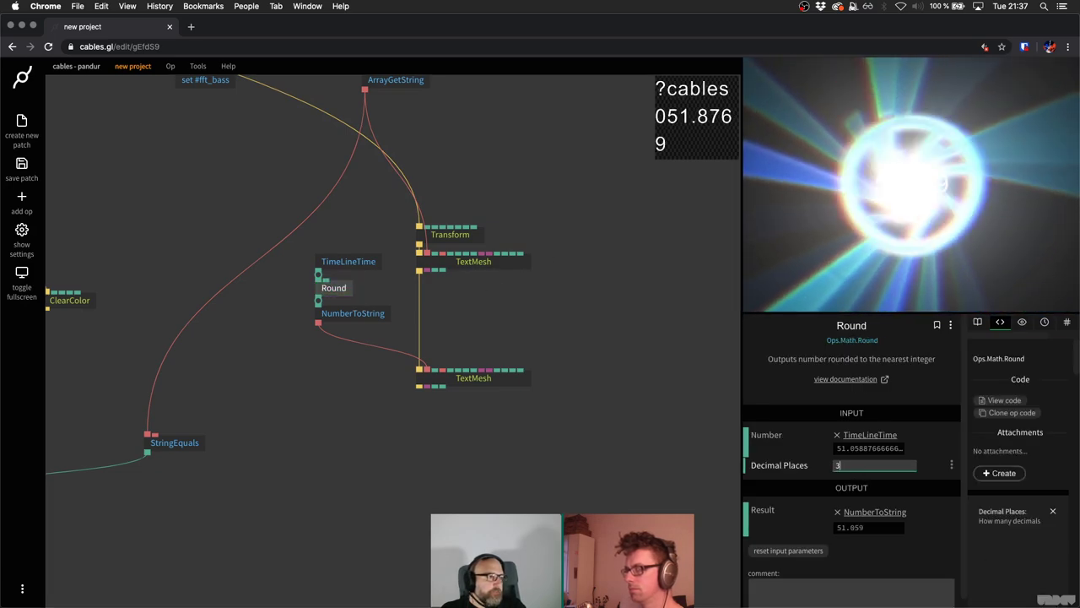
pyautogui.click(461, 331)
# Move the Transform op higher and set its PosY to 0.9.
pyautogui.moveTo(445, 239); pyautogui.dragTo(433, 160)
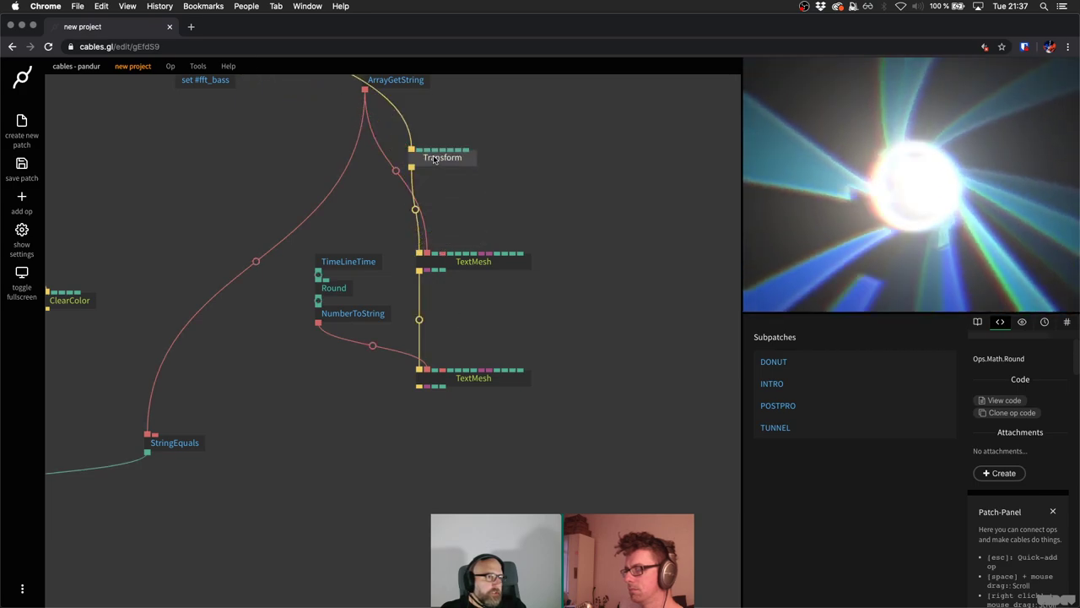
pyautogui.click(426, 168)
pyautogui.click(415, 209)
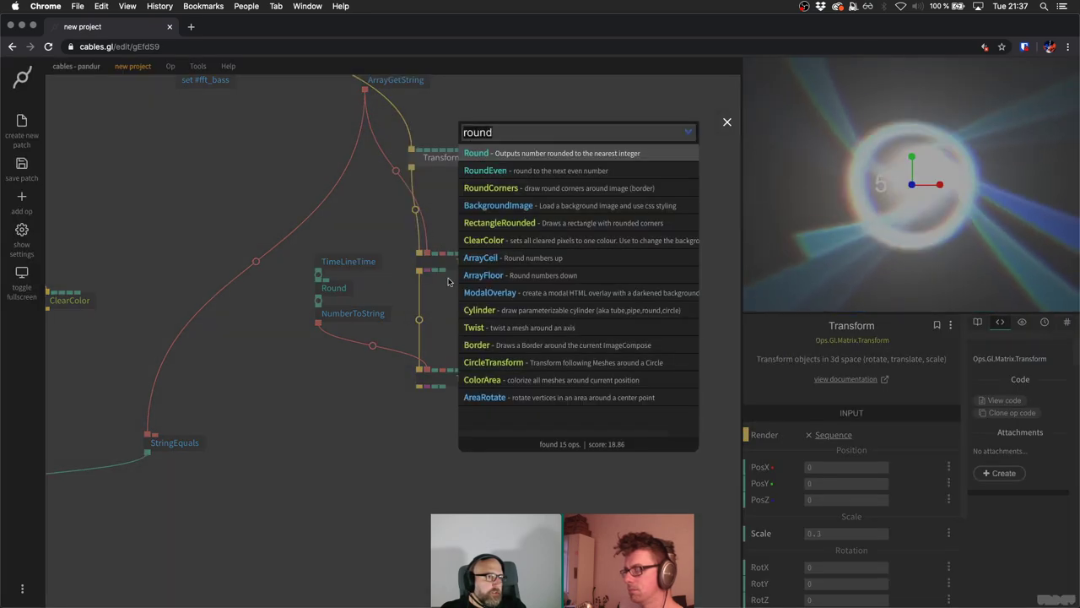
pyautogui.press('Escape')
pyautogui.click(460, 263)
pyautogui.click(852, 434)
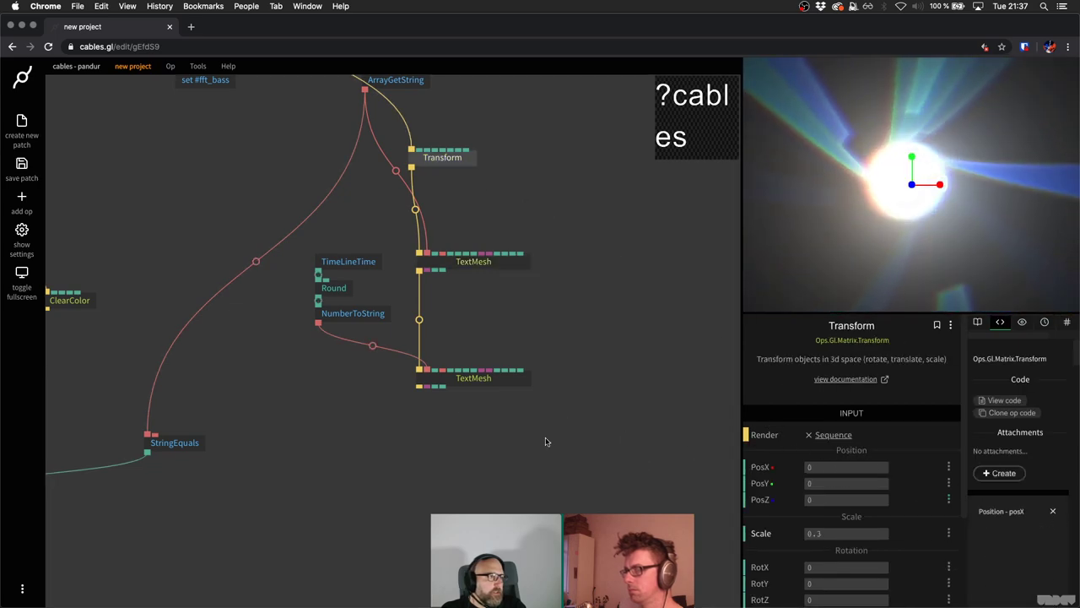
pyautogui.moveTo(563, 442); pyautogui.dragTo(877, 489)
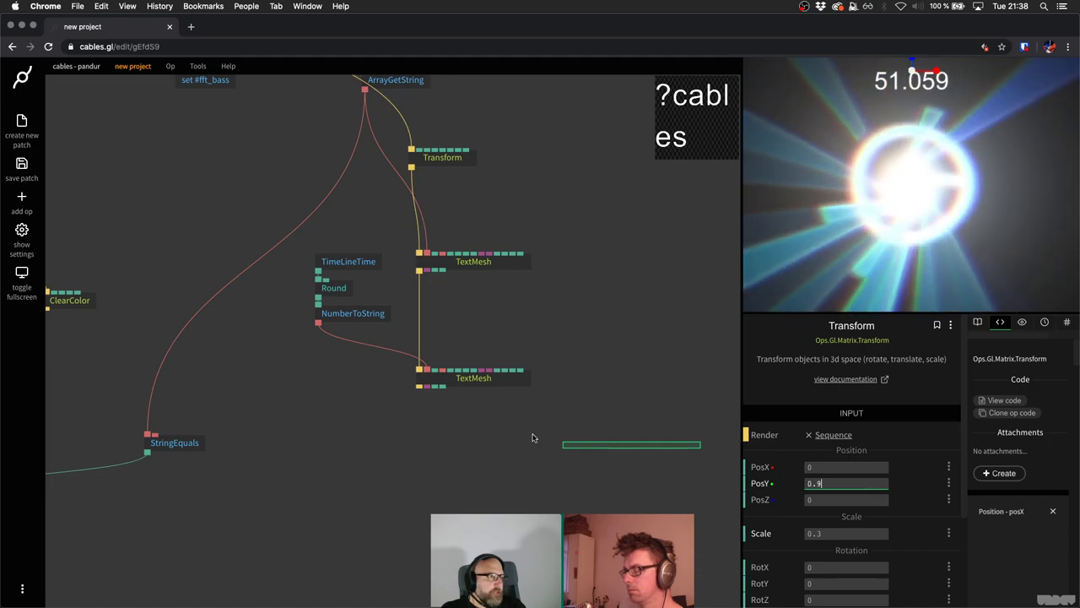
# Rewire the Transform to the time TextMesh and place the note TextMesh below it.
pyautogui.click(472, 377)
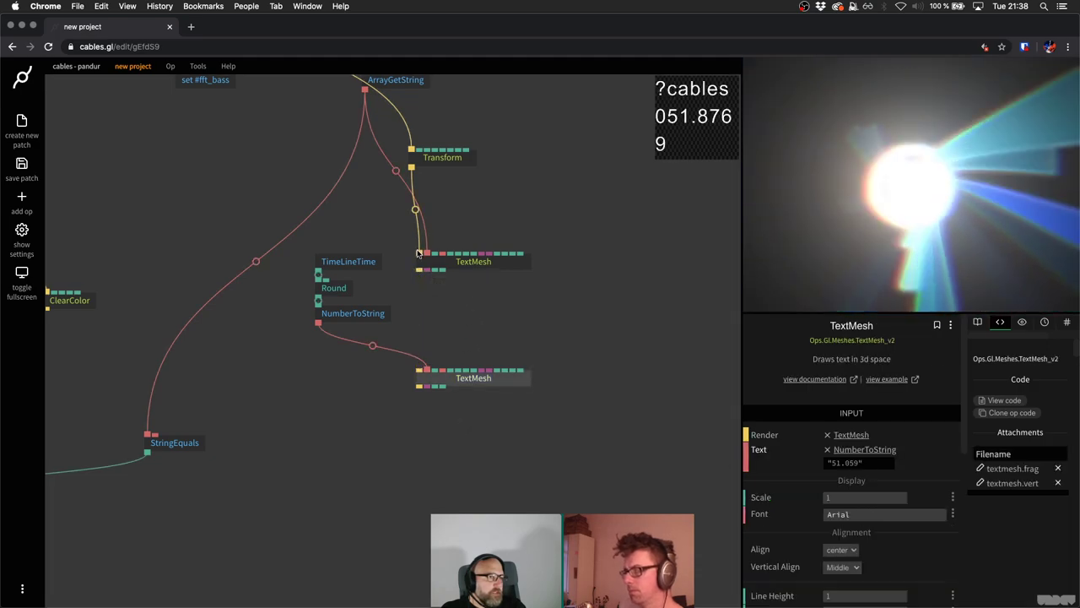
pyautogui.moveTo(420, 257); pyautogui.dragTo(456, 375)
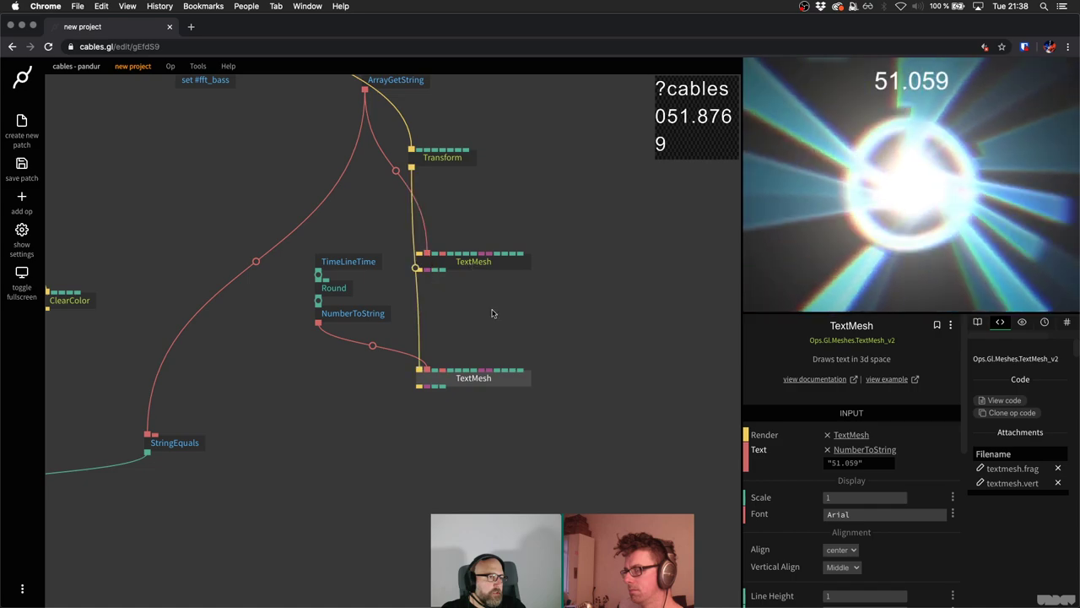
pyautogui.moveTo(419, 252); pyautogui.dragTo(461, 278)
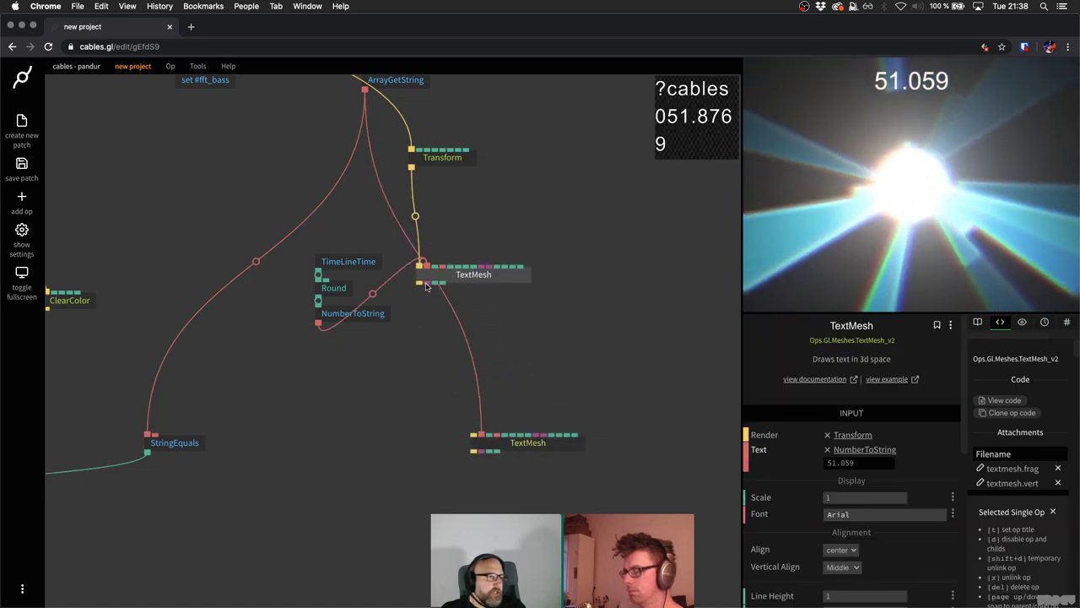
# Chain the note TextMesh after the time text through a new Transform with PosX 2.
pyautogui.moveTo(493, 417); pyautogui.dragTo(473, 434)
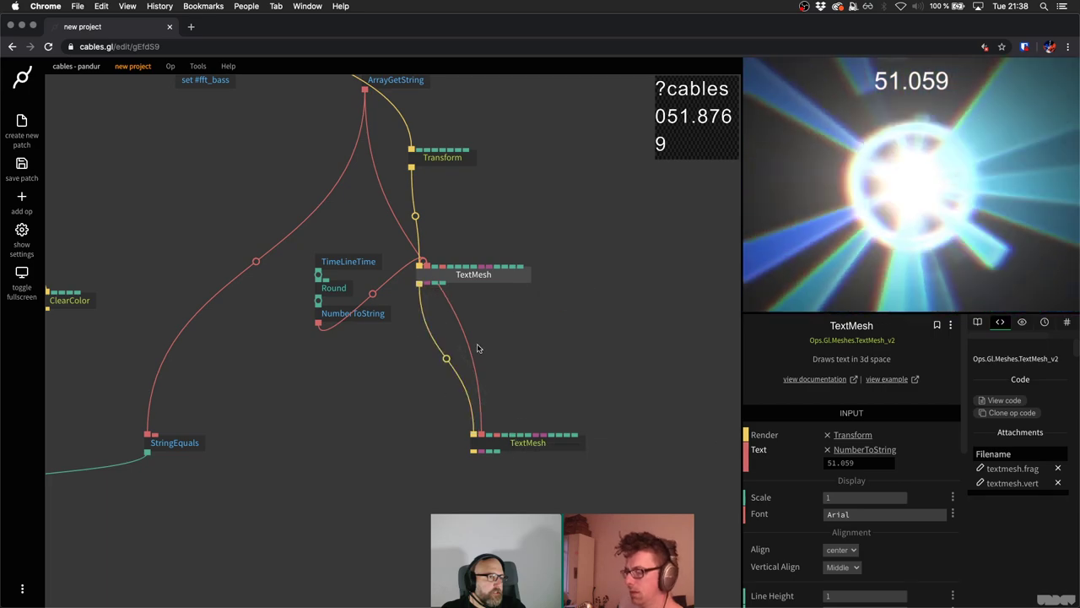
pyautogui.click(447, 360)
pyautogui.write('trans')
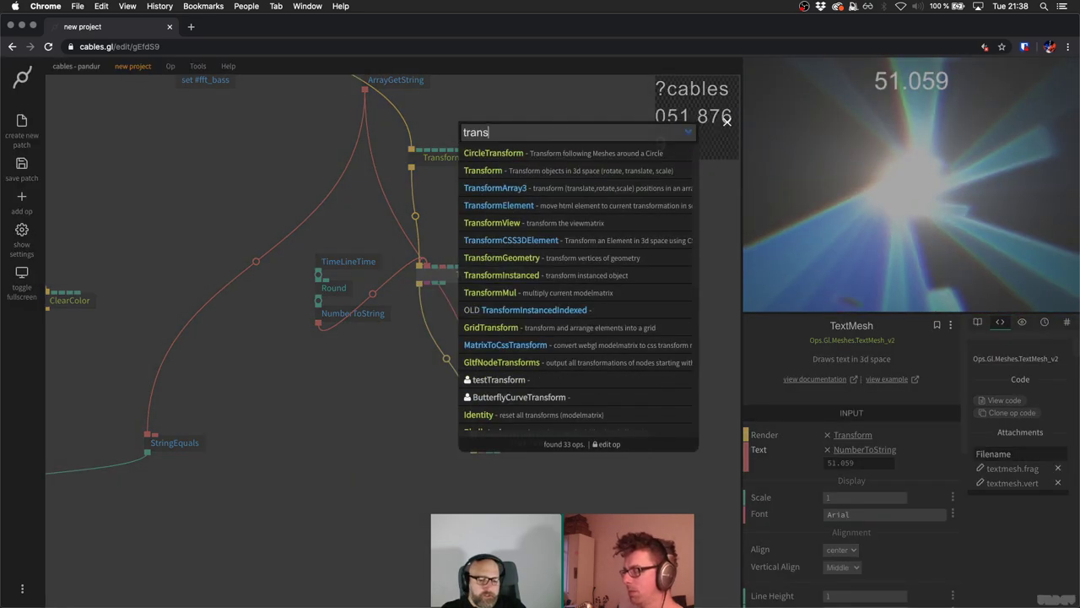
pyautogui.write('form')
pyautogui.press('Return')
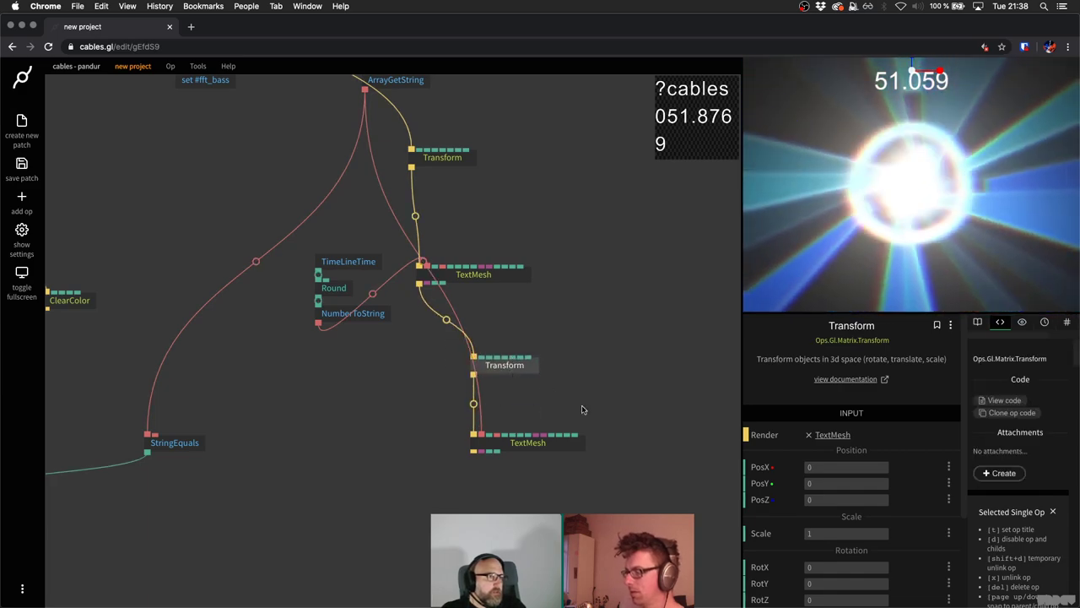
pyautogui.click(840, 468)
pyautogui.write('1.5')
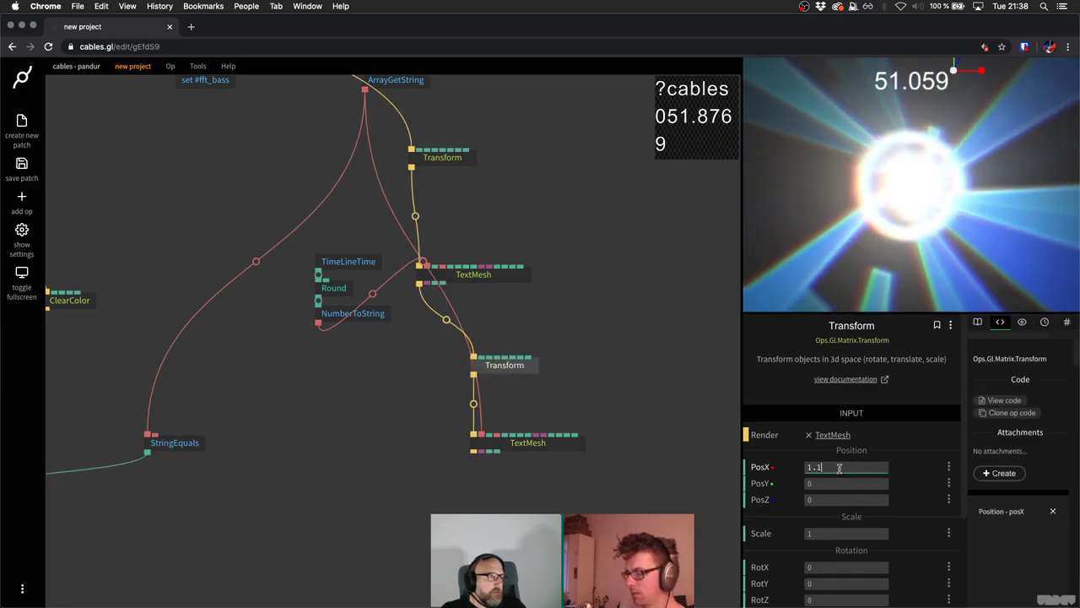
pyautogui.click(649, 320)
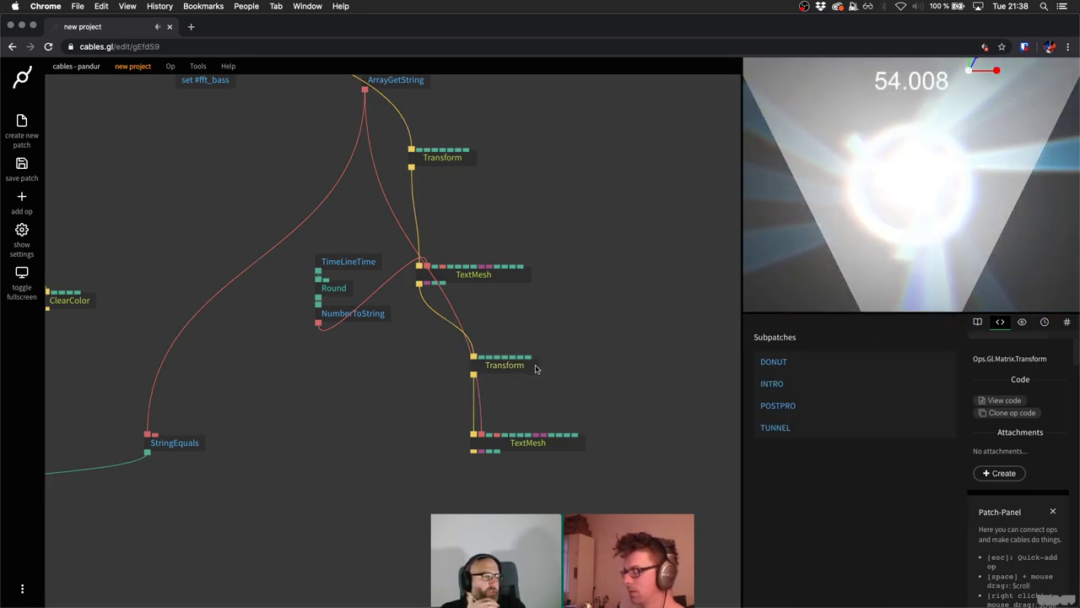
pyautogui.click(541, 441)
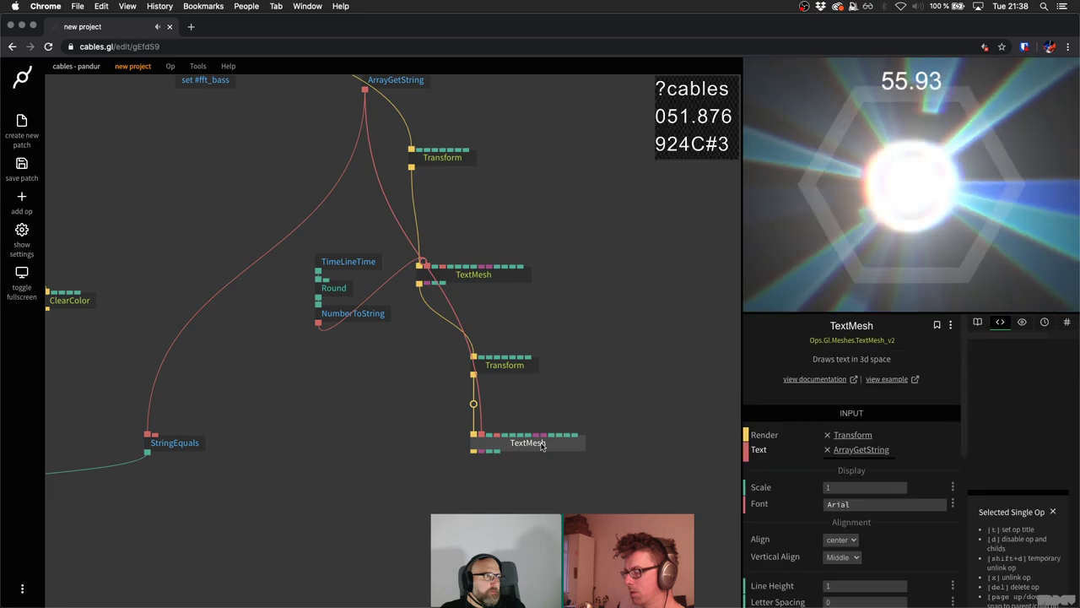
pyautogui.click(507, 364)
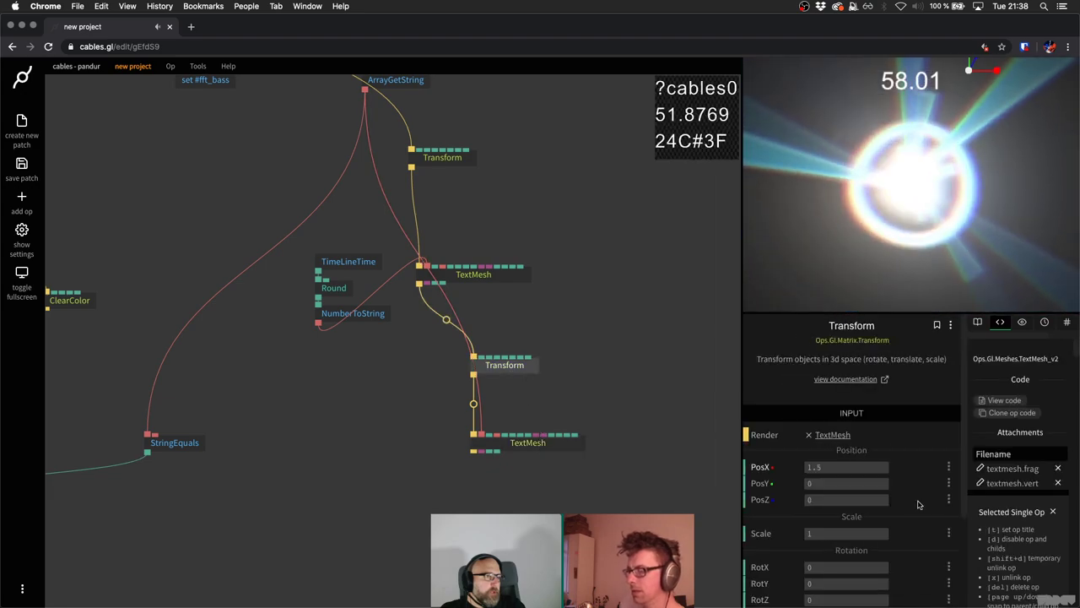
pyautogui.moveTo(850, 467); pyautogui.dragTo(854, 467)
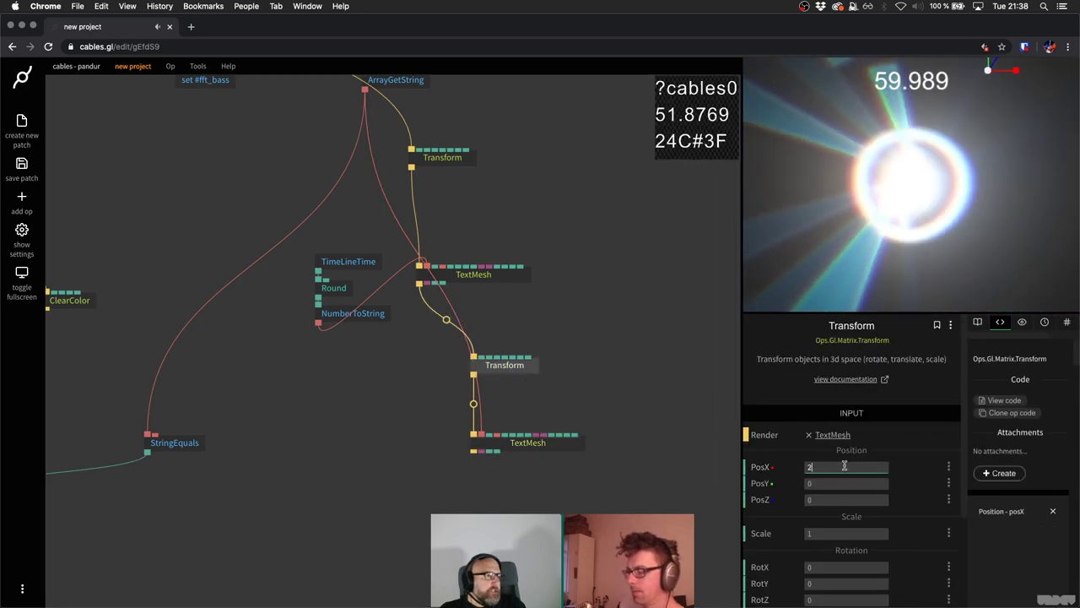
pyautogui.click(666, 262)
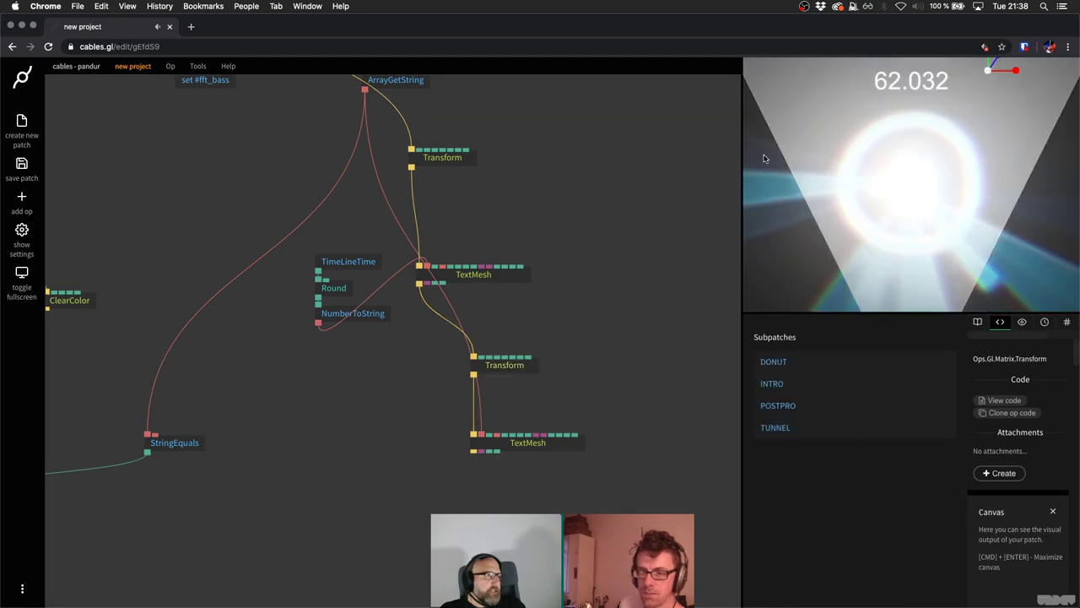
# Insert an IfTrueThen op into the render cable above the top Transform.
pyautogui.scroll(5, 576, 205)
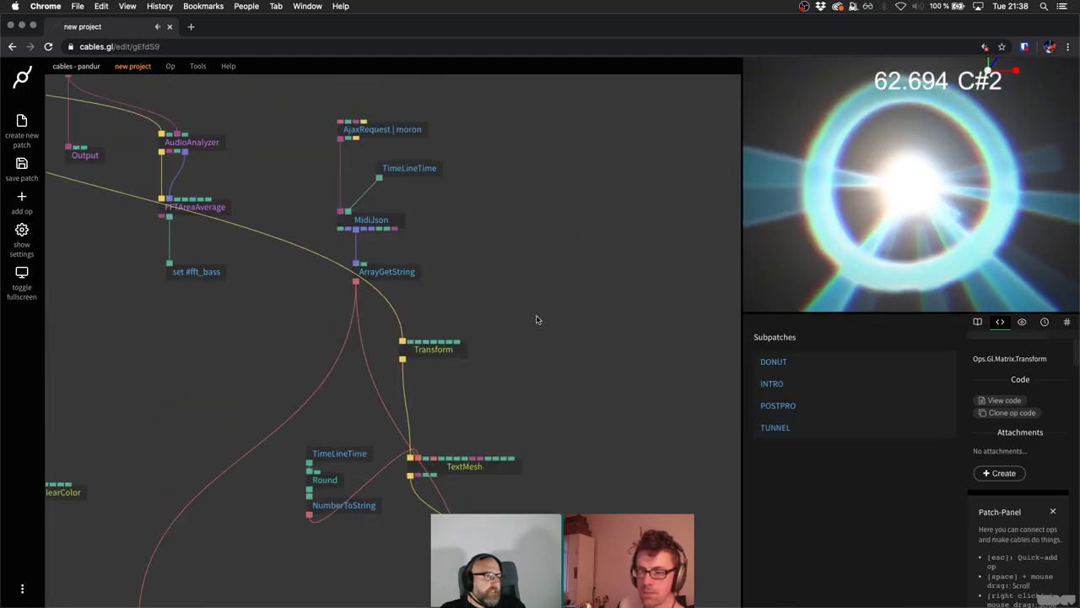
pyautogui.moveTo(445, 354); pyautogui.dragTo(453, 444)
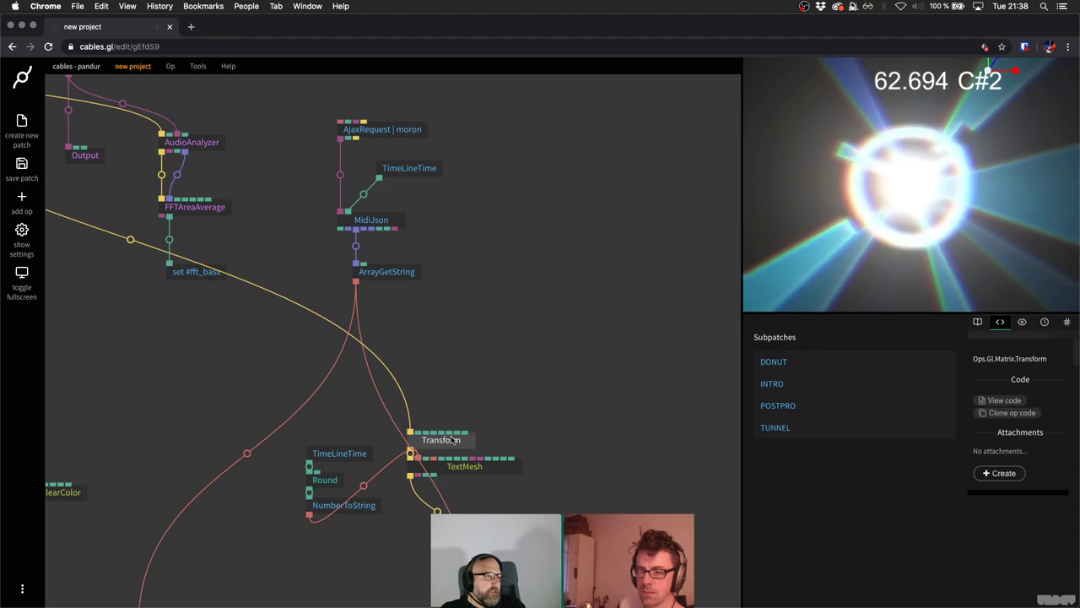
pyautogui.click(130, 239)
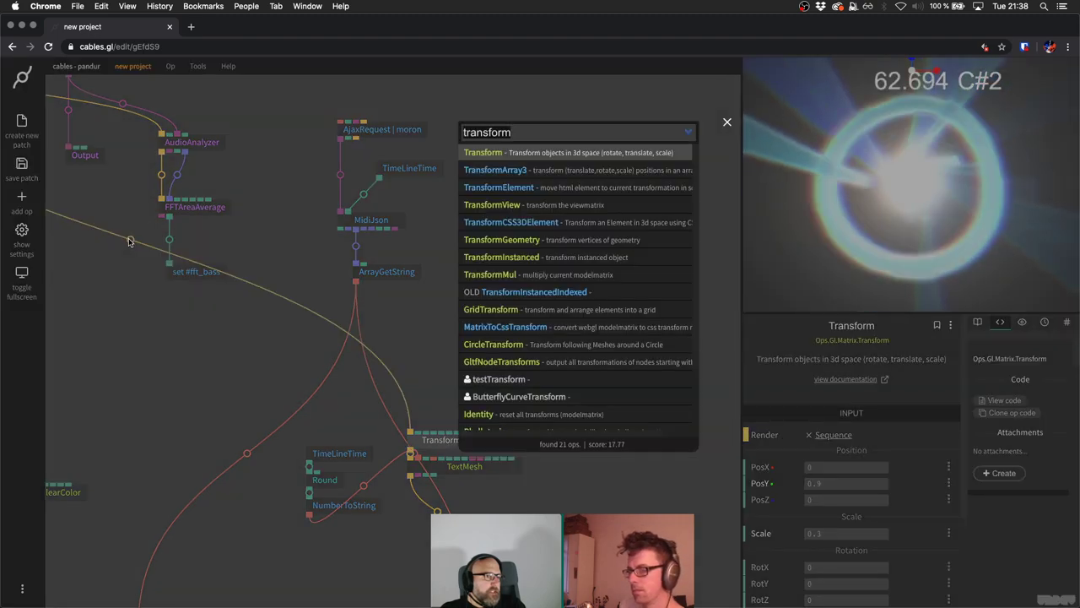
pyautogui.write('ift')
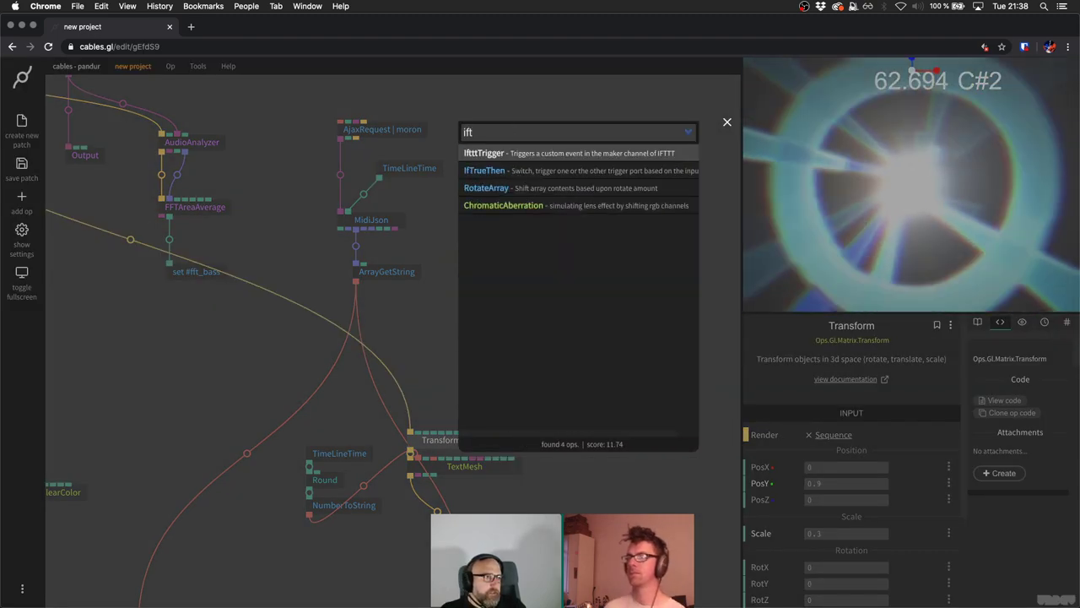
pyautogui.press('Down')
pyautogui.press('Return')
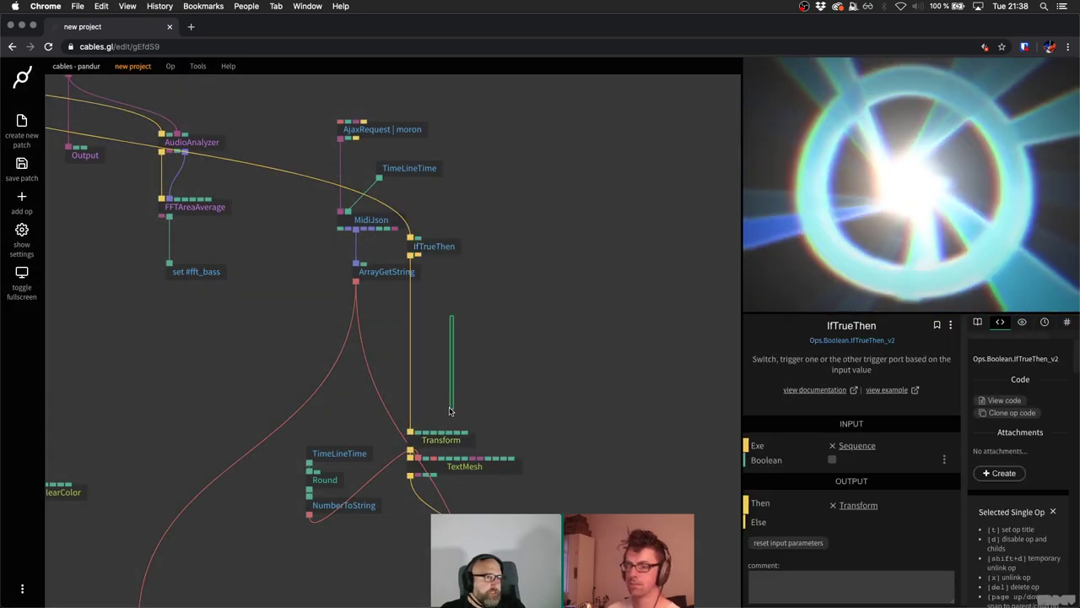
pyautogui.click(446, 244)
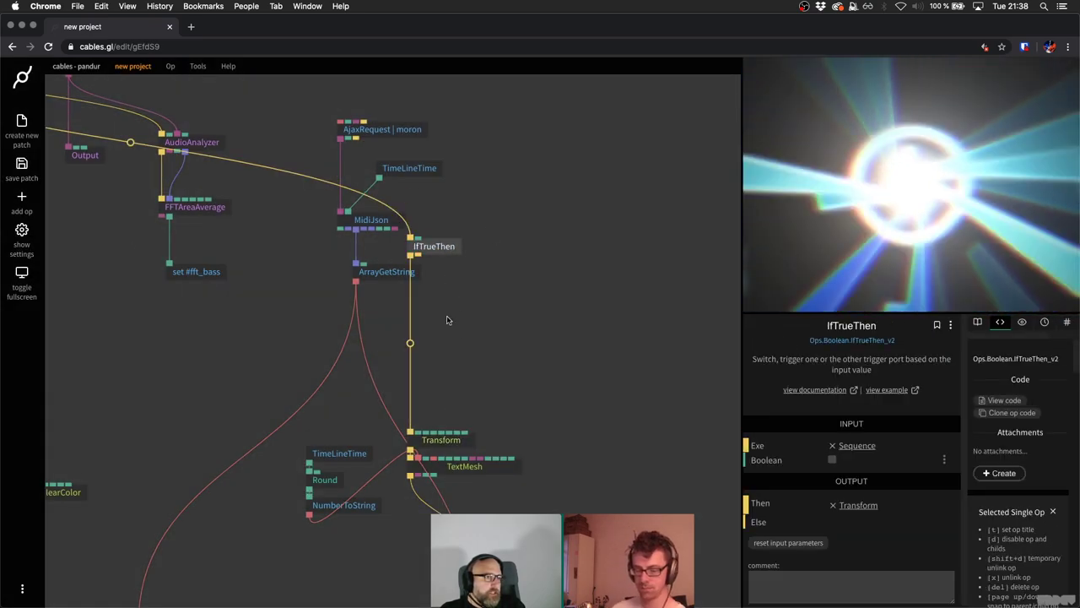
pyautogui.moveTo(447, 250); pyautogui.dragTo(451, 375)
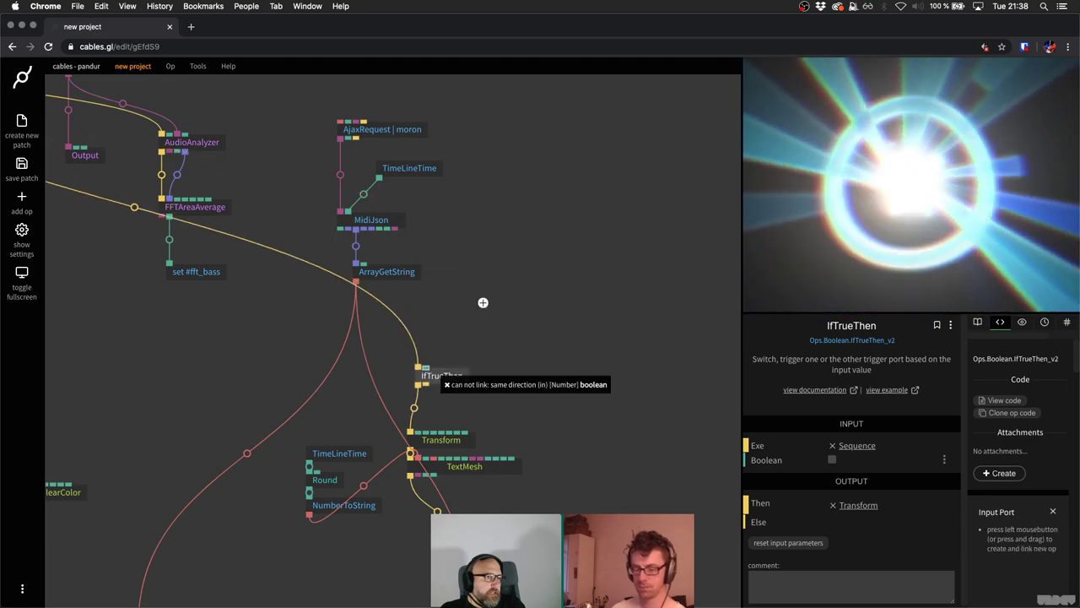
# Add a KeyPressLearn op driving the IfTrueThen switch.
pyautogui.doubleClick(483, 306)
pyautogui.write('keyopr')
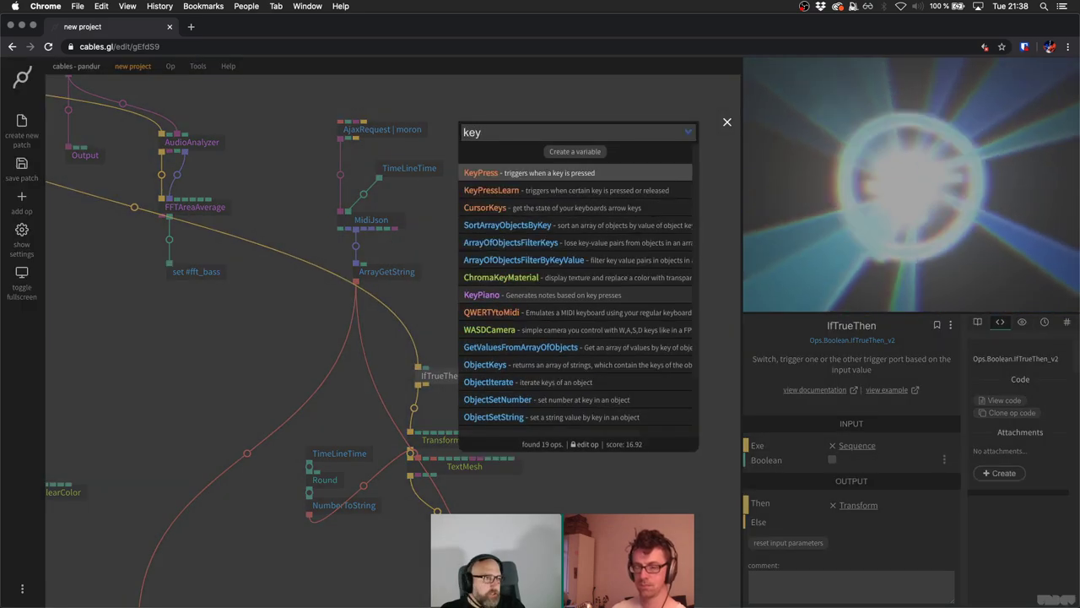
pyautogui.press('BackSpace')
pyautogui.press('BackSpace')
pyautogui.press('BackSpace')
pyautogui.write('pre')
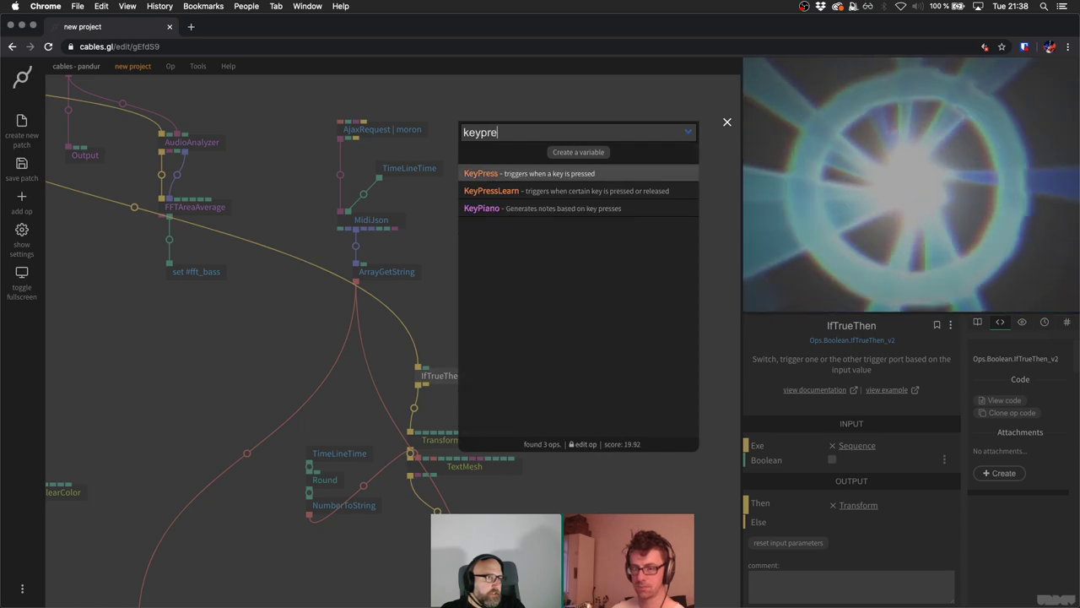
pyautogui.press('Down')
pyautogui.press('Return')
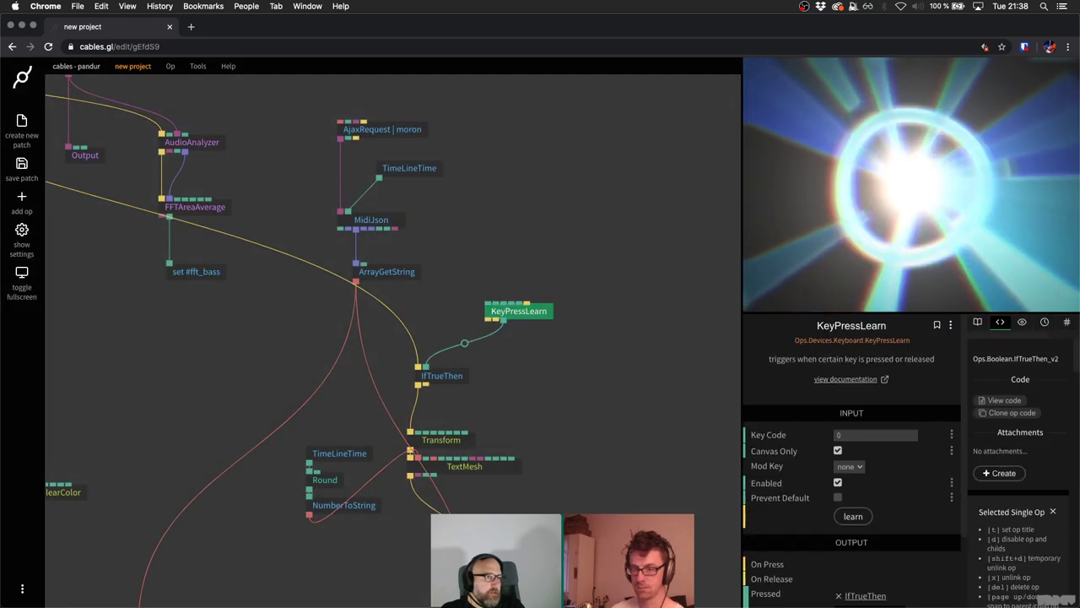
pyautogui.moveTo(441, 377); pyautogui.dragTo(435, 376)
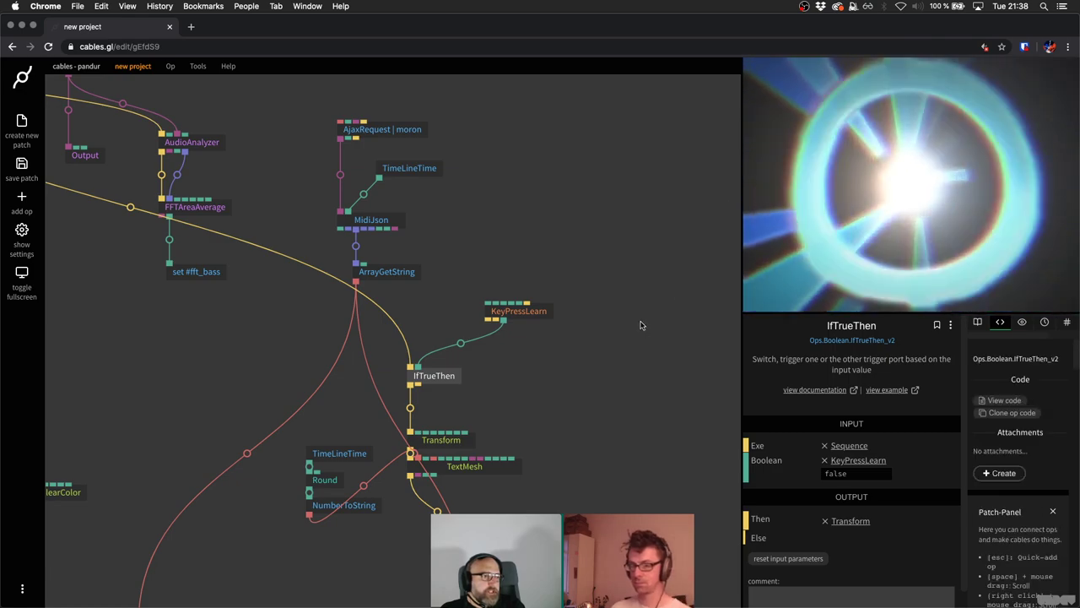
# Teach KeyPressLearn the D key (code 68) and test it to show the debug text.
pyautogui.click(507, 319)
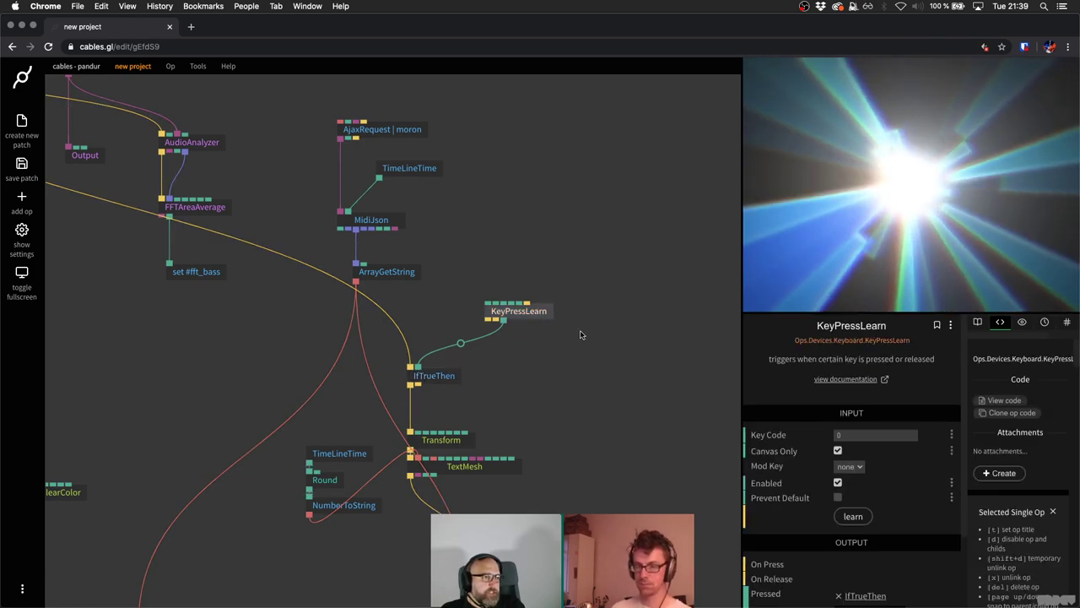
pyautogui.click(852, 517)
pyautogui.press('d')
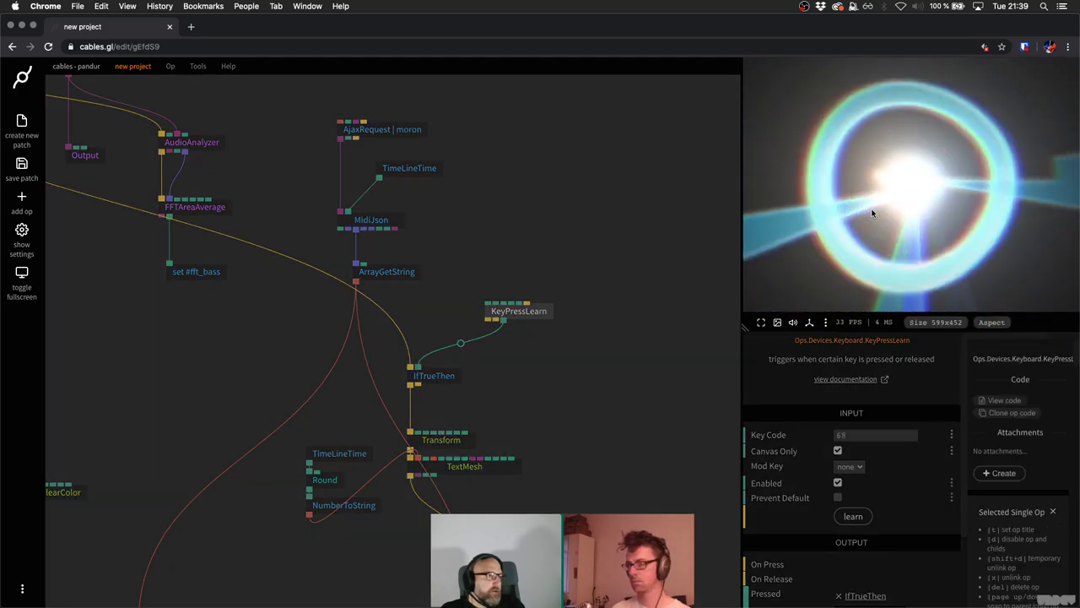
pyautogui.press('d')
pyautogui.press('d')
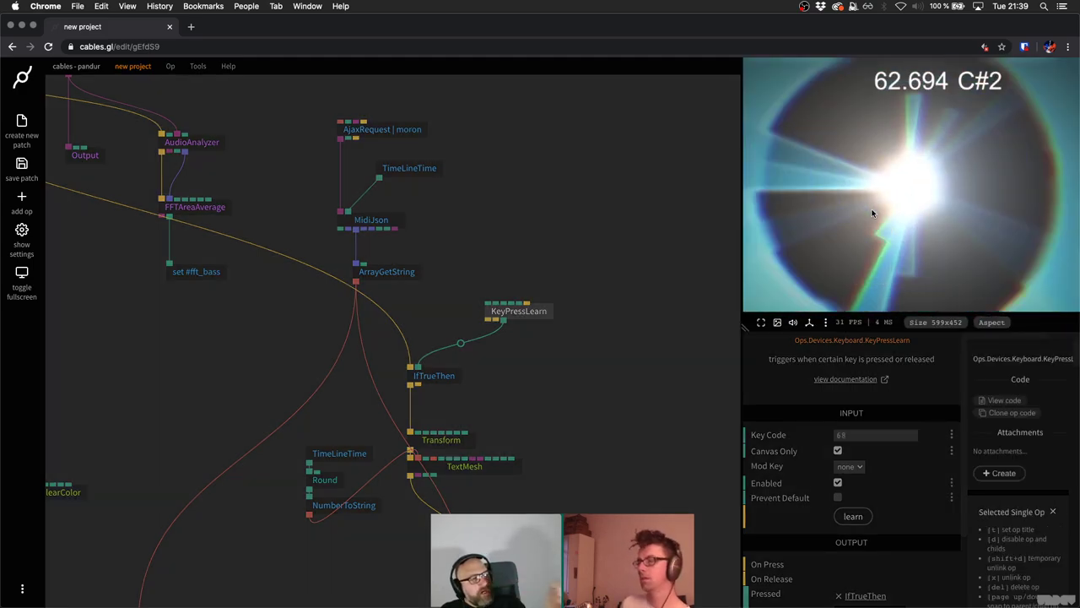
# Press D repeatedly over the output preview to toggle the time and note text.
pyautogui.click(640, 160)
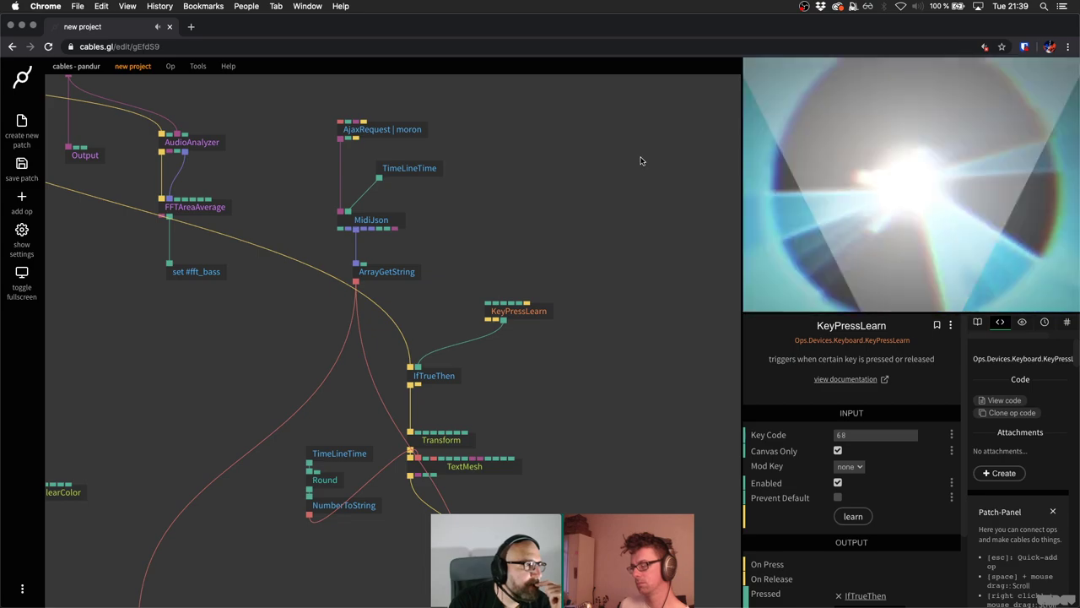
pyautogui.click(828, 187)
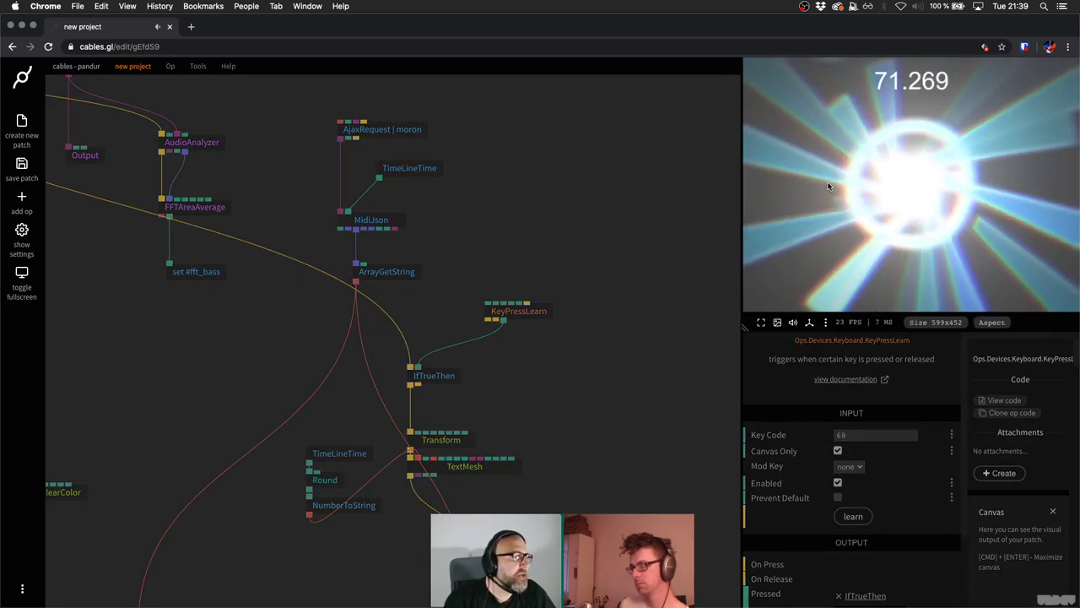
pyautogui.press('d')
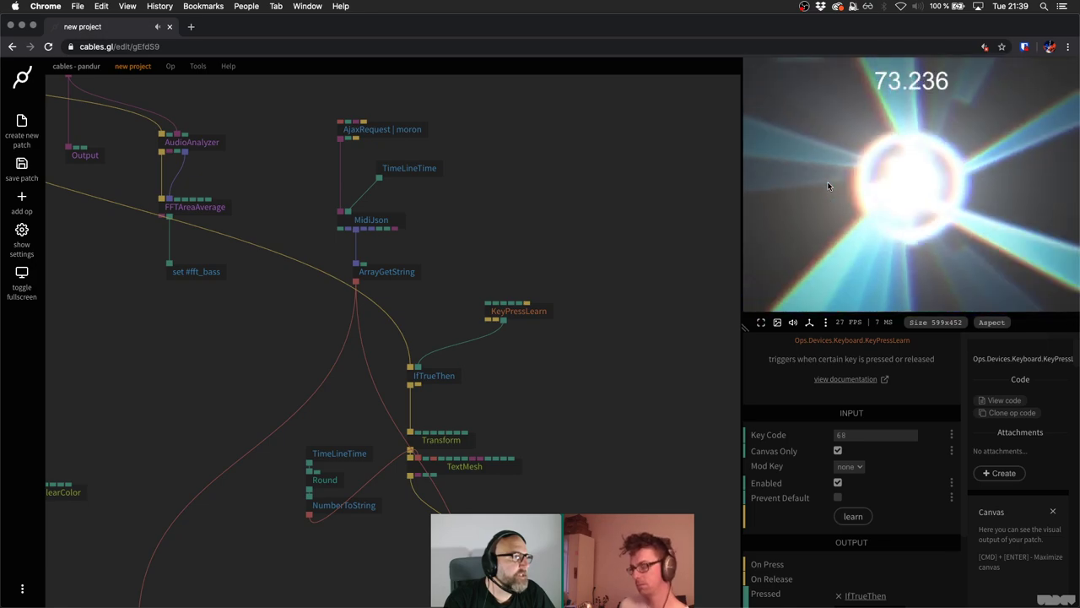
pyautogui.press('d')
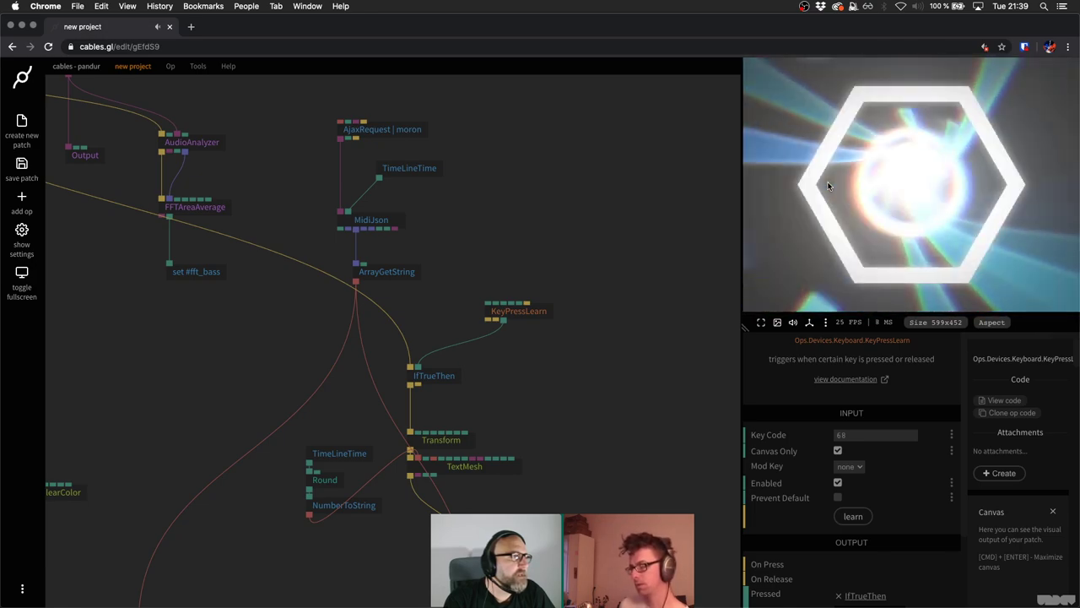
pyautogui.press('d')
pyautogui.press('d')
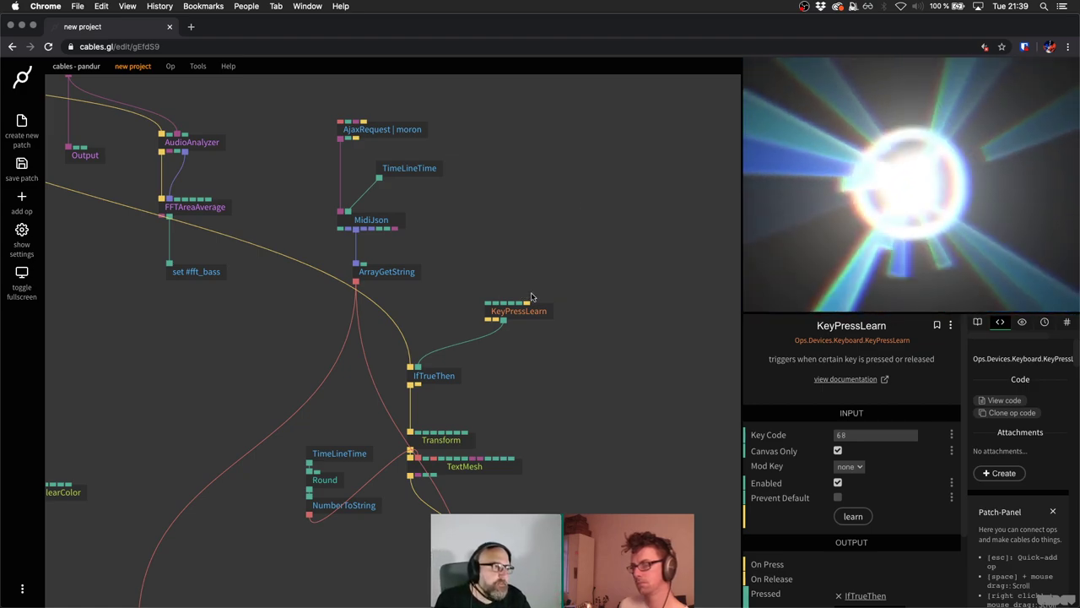
# Save the patch with Cmd+S and recheck the output preview.
pyautogui.scroll(-5, 524, 293)
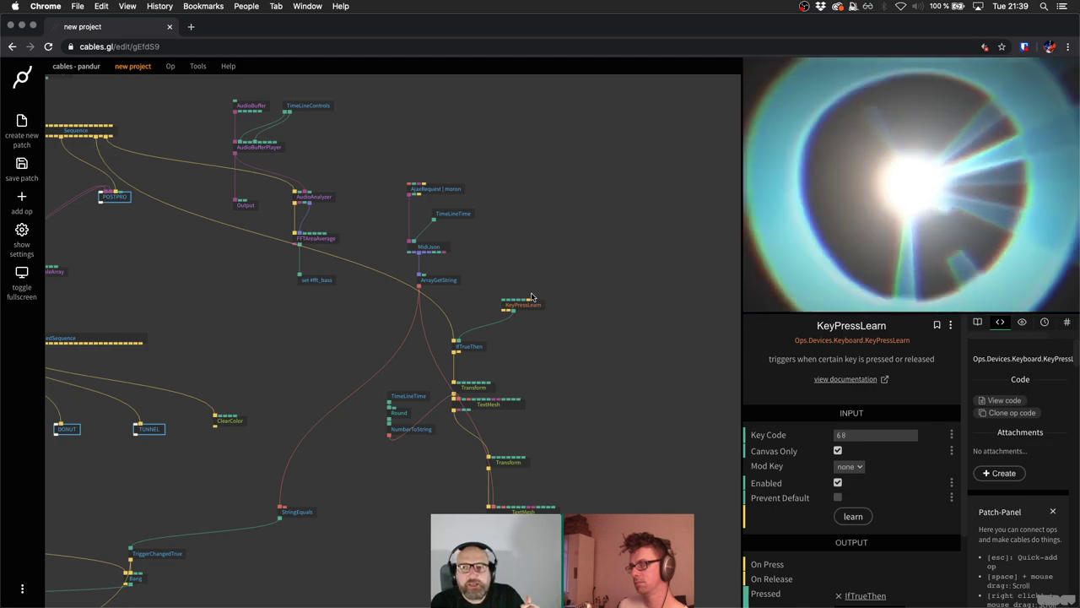
pyautogui.click(550, 259)
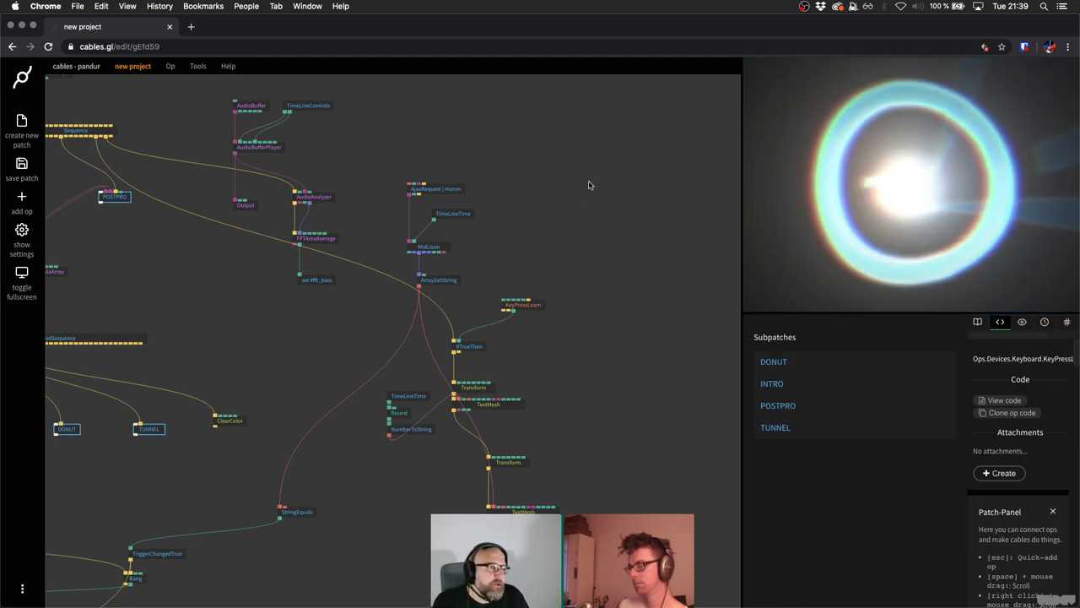
pyautogui.press('super+s')
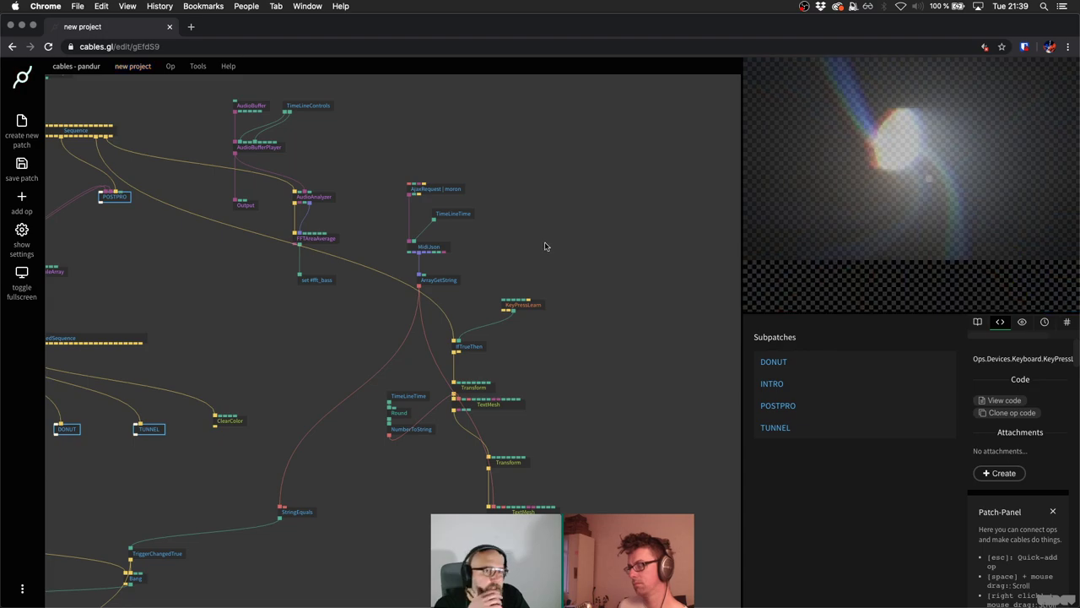
pyautogui.click(772, 225)
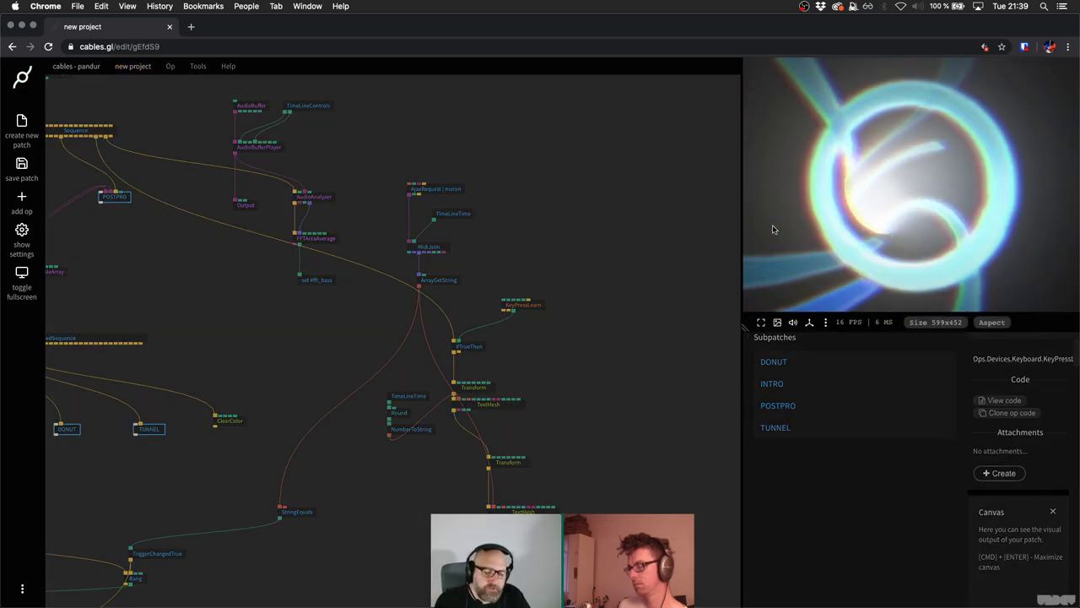
pyautogui.press('space')
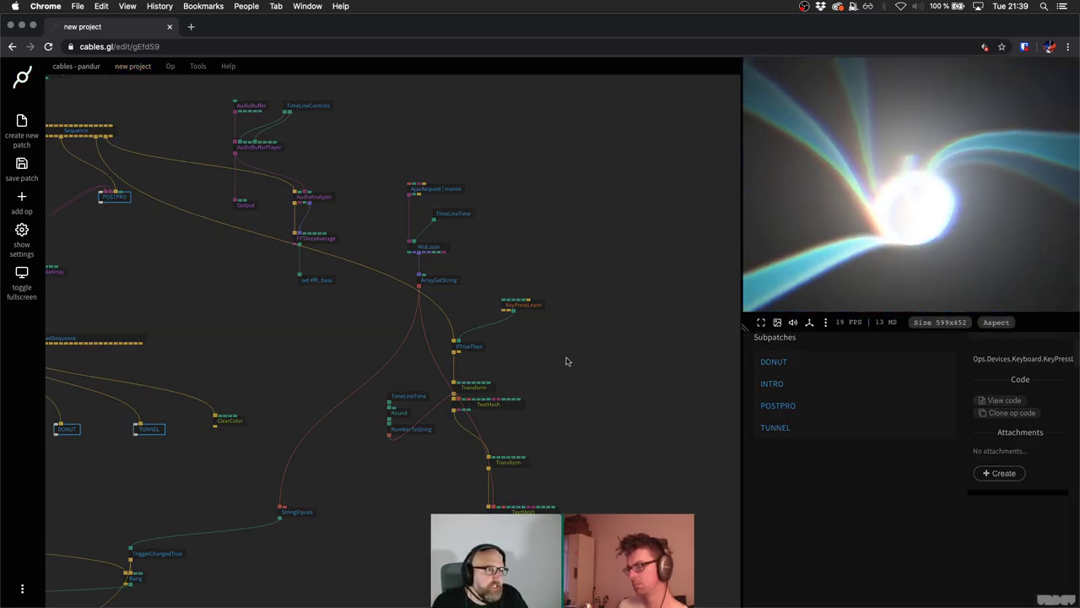
# Group the nine selected debug-text ops into a new subpatch.
pyautogui.moveTo(373, 300); pyautogui.dragTo(656, 566)
pyautogui.click(808, 506)
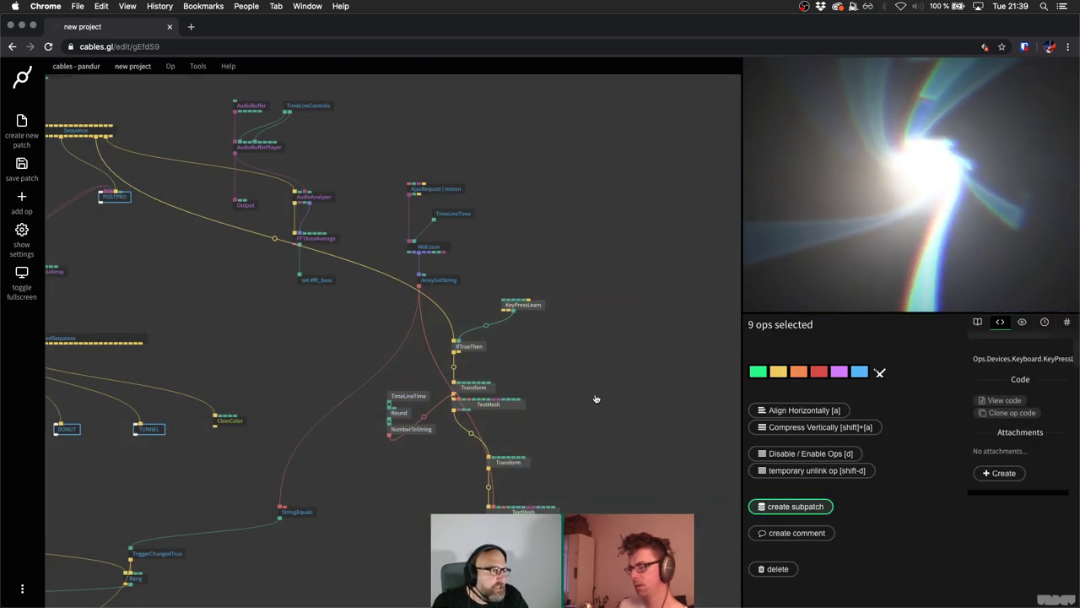
pyautogui.moveTo(453, 364); pyautogui.dragTo(453, 372)
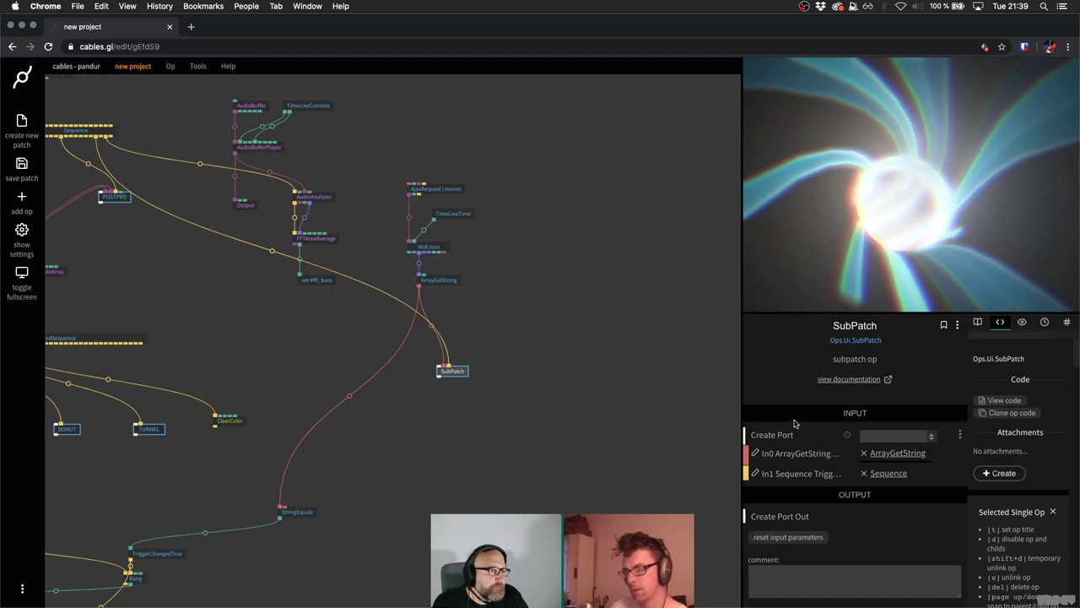
# Rename the subpatch to 'DEBUG OVERLAY'.
pyautogui.doubleClick(859, 326)
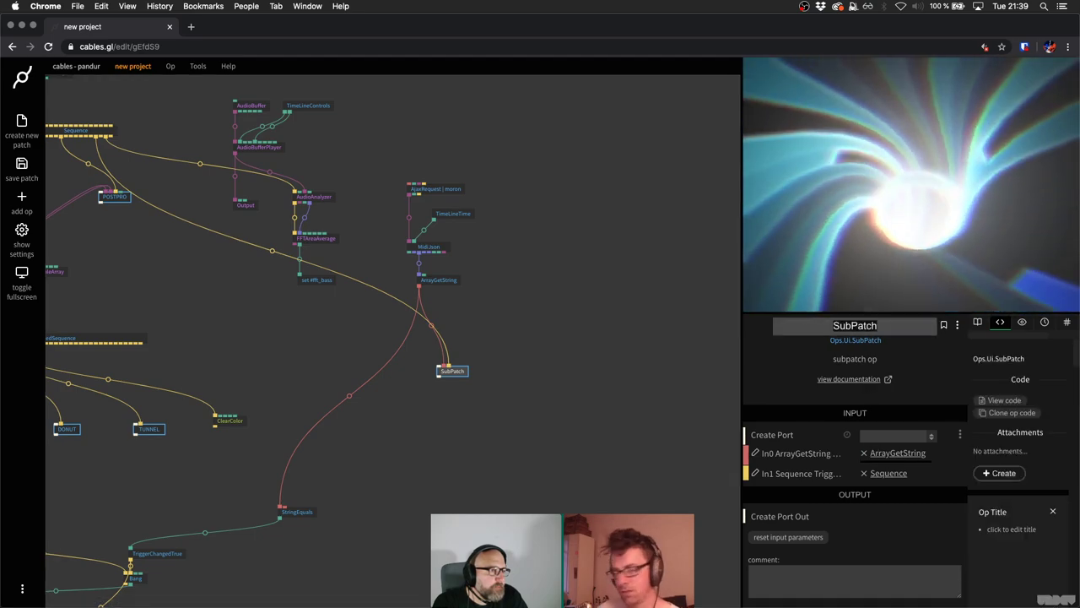
pyautogui.write('DEBUFG')
pyautogui.press('BackSpace')
pyautogui.press('BackSpace')
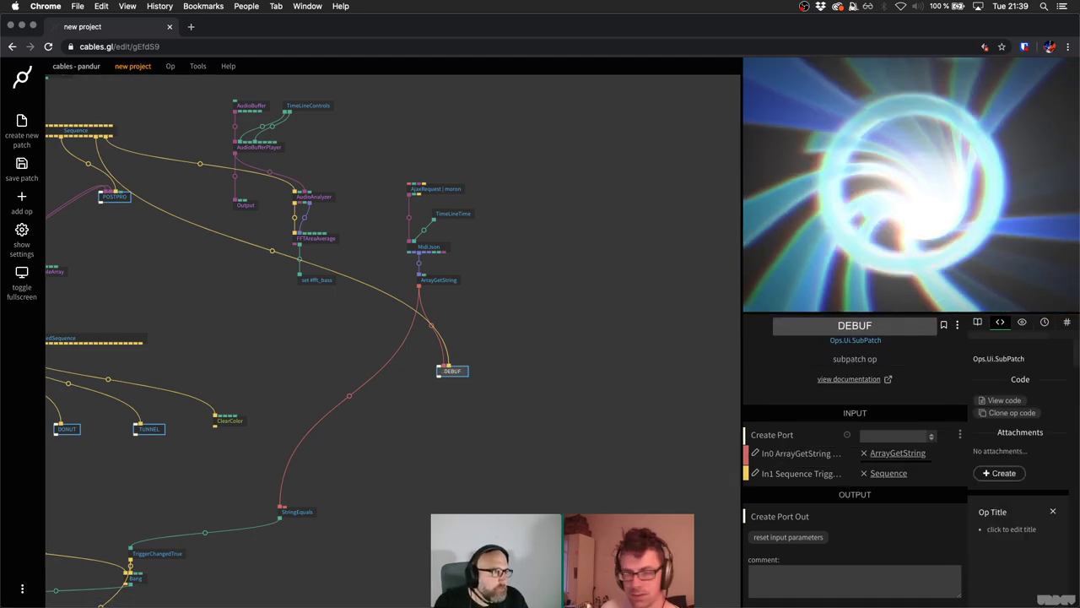
pyautogui.write('G OBVE')
pyautogui.press('BackSpace')
pyautogui.press('BackSpace')
pyautogui.press('BackSpace')
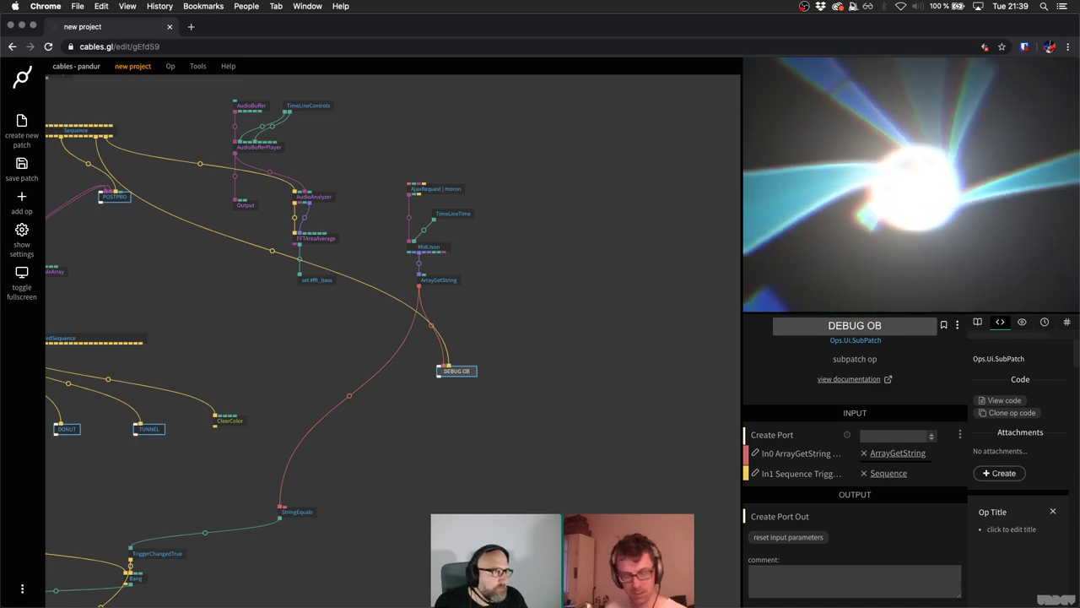
pyautogui.write('VERLAY')
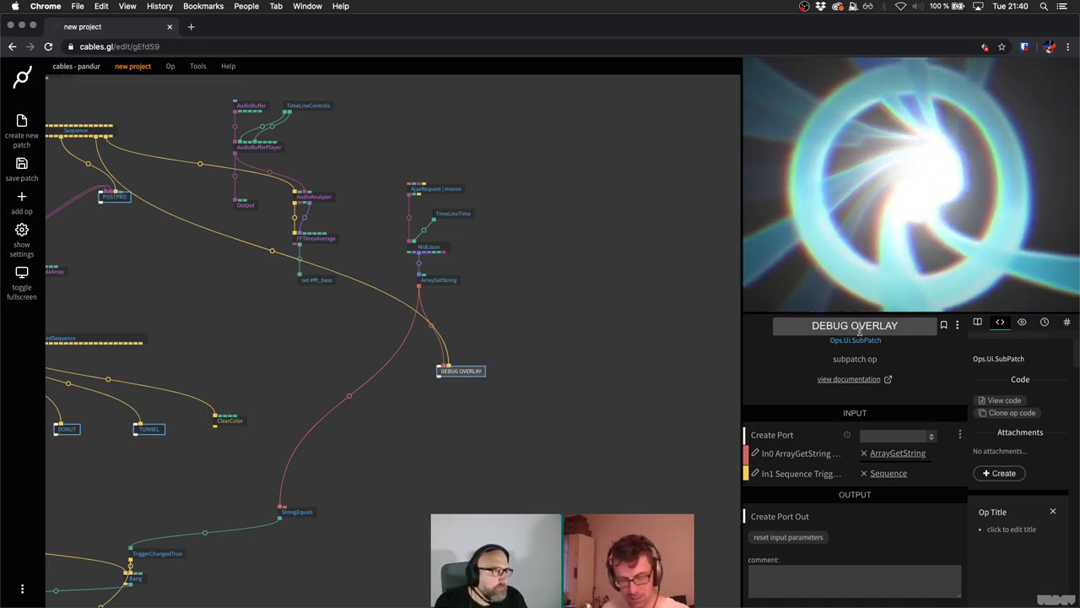
# Replace the draft comment 'press D' with 'click canvas, then press D to show'.
pyautogui.click(866, 590)
pyautogui.write('press D')
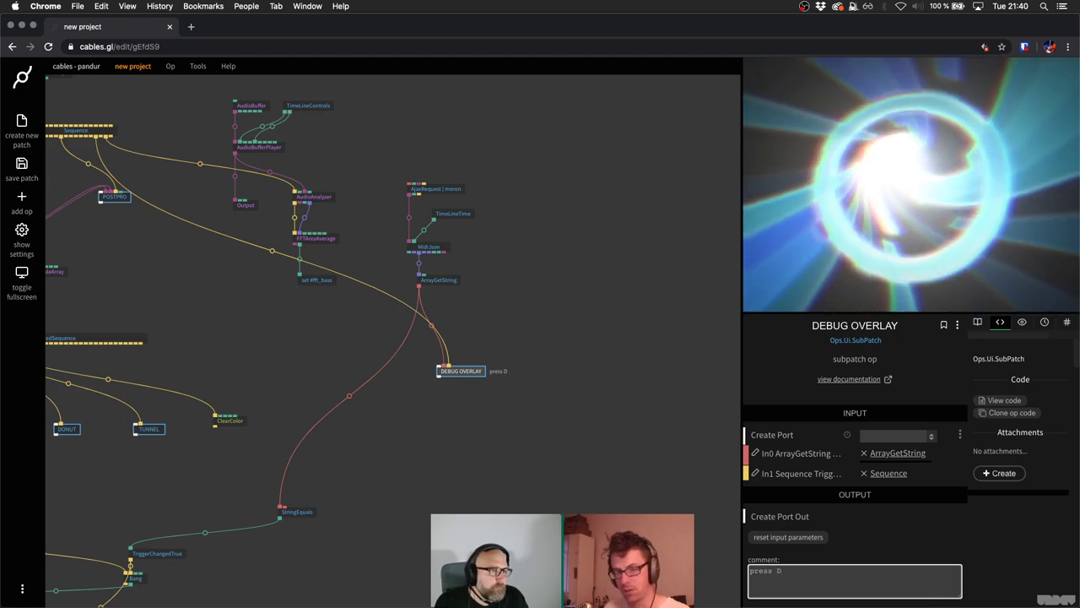
pyautogui.press('super+a')
pyautogui.write('click c')
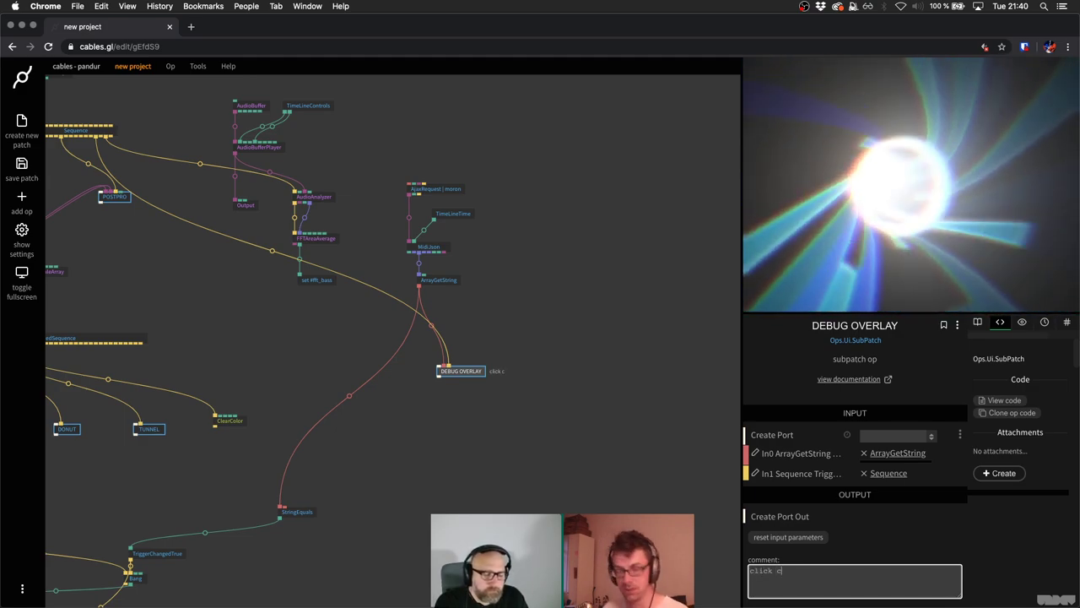
pyautogui.write('anvas, then ')
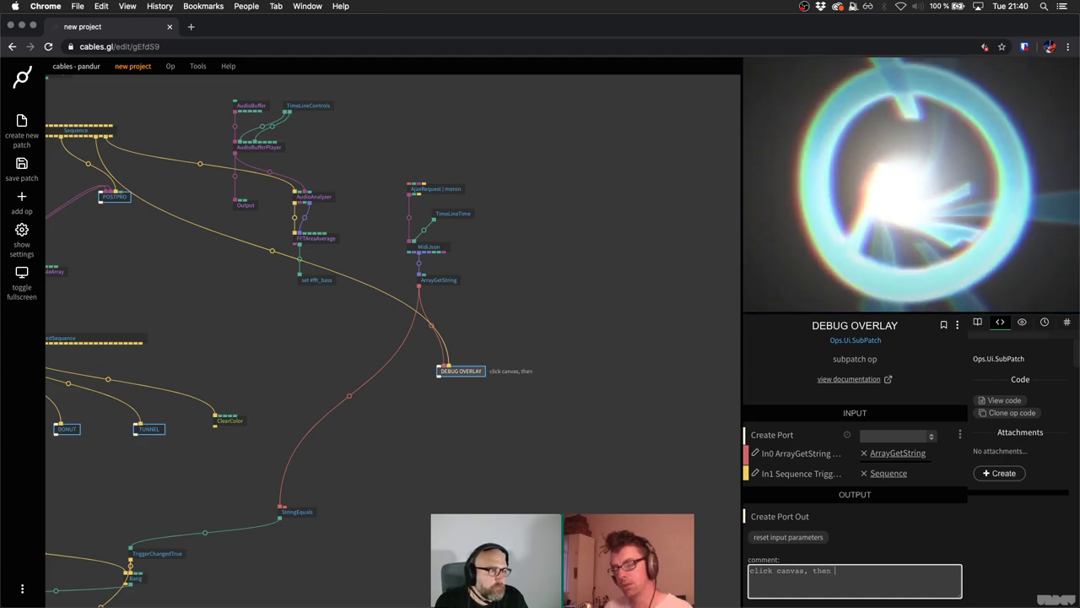
pyautogui.write('press D to ')
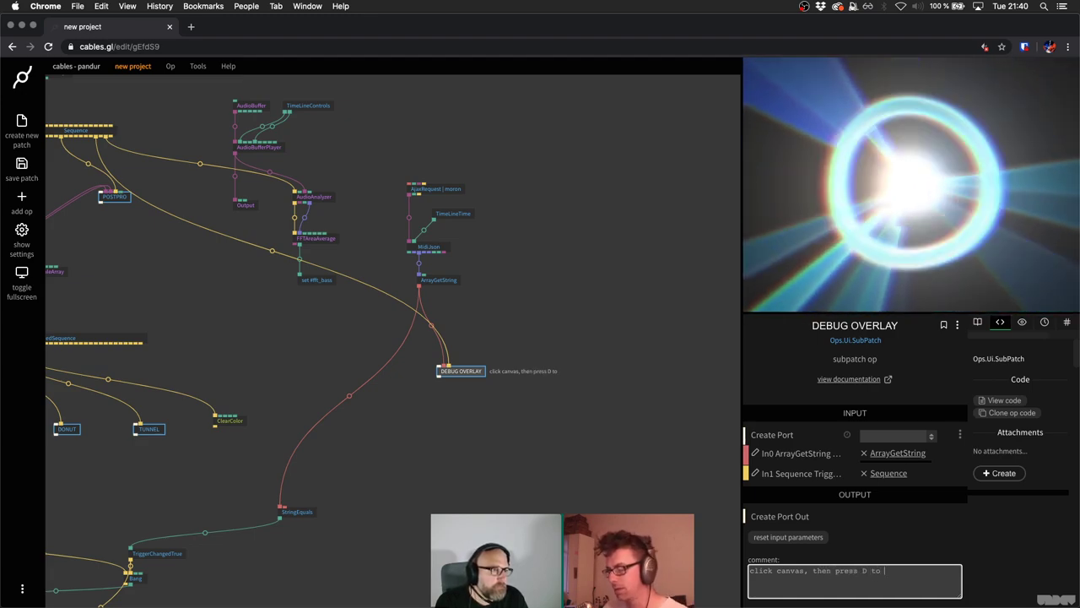
pyautogui.write('show')
pyautogui.click(513, 261)
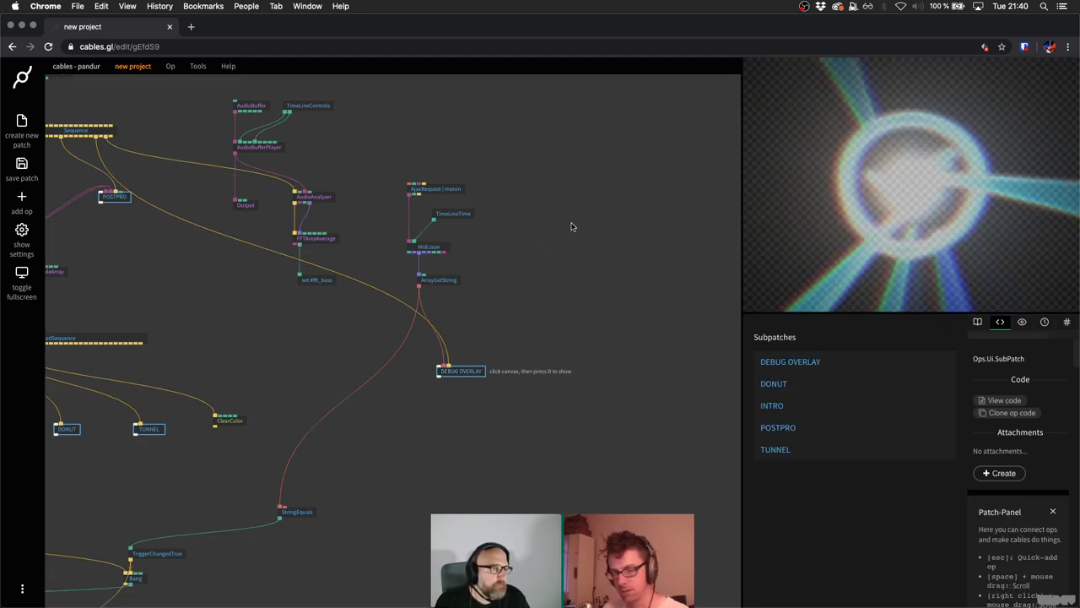
pyautogui.hscroll(-5, 469, 286)
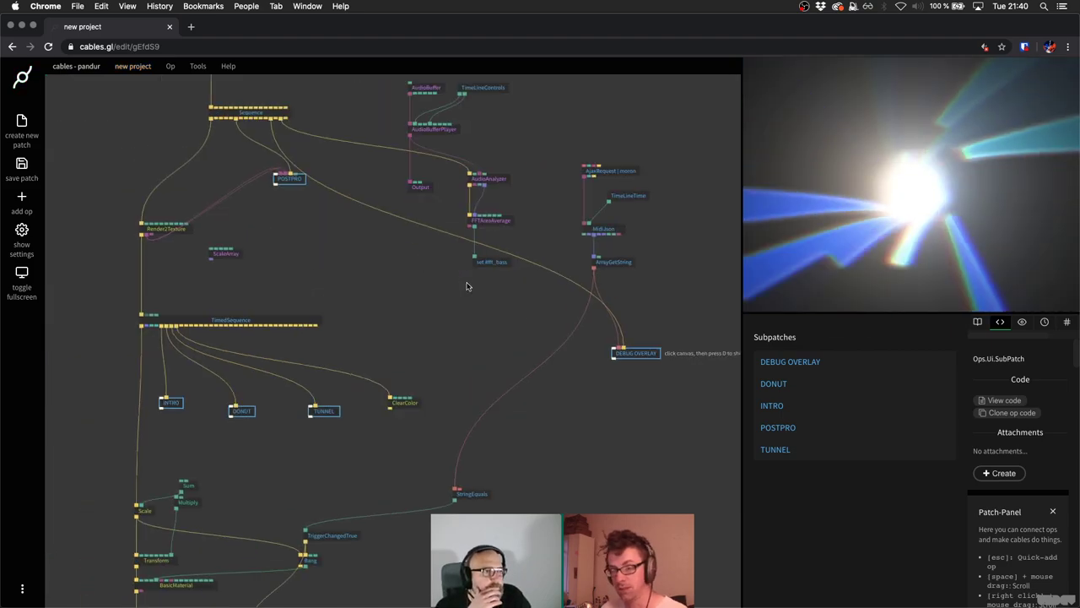
pyautogui.scroll(-3, 453, 279)
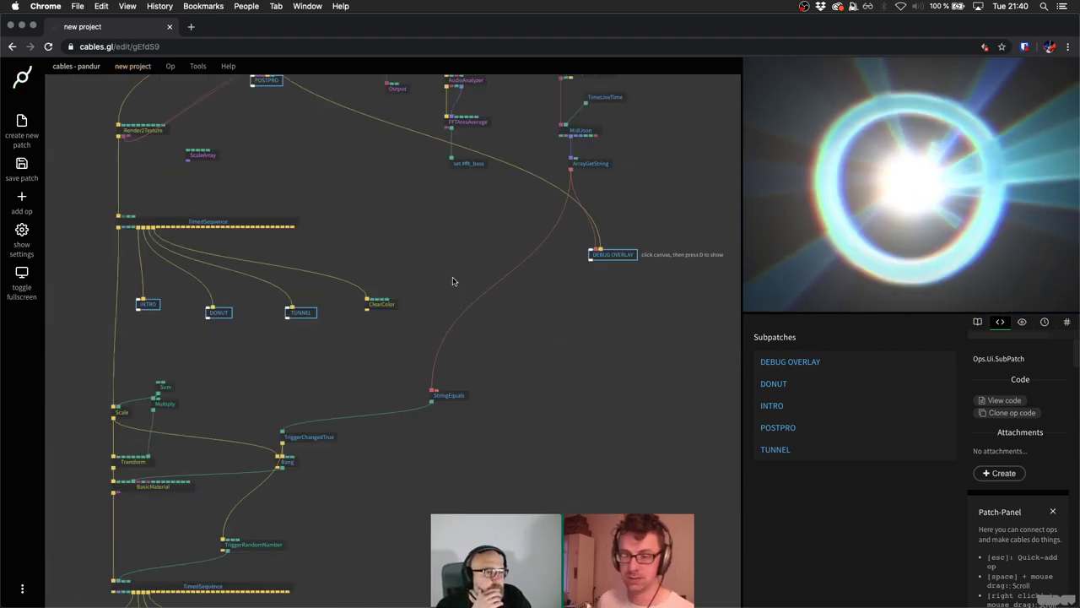
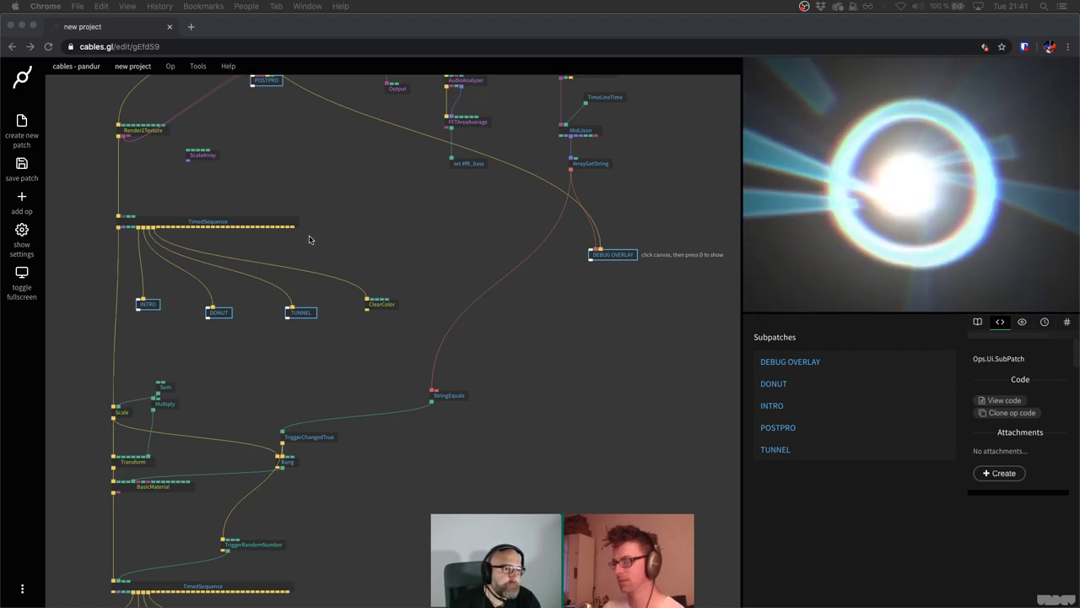
# In Patch settings, replace the name 'new project' with 'my little demo' and save it.
pyautogui.click(398, 245)
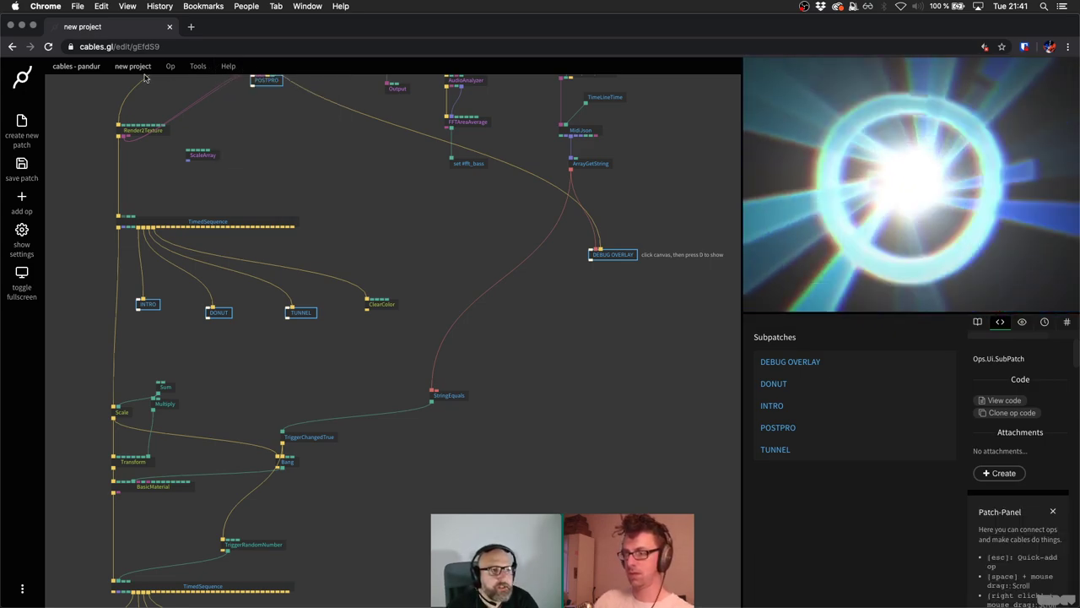
pyautogui.moveTo(143, 74)
pyautogui.click(295, 149)
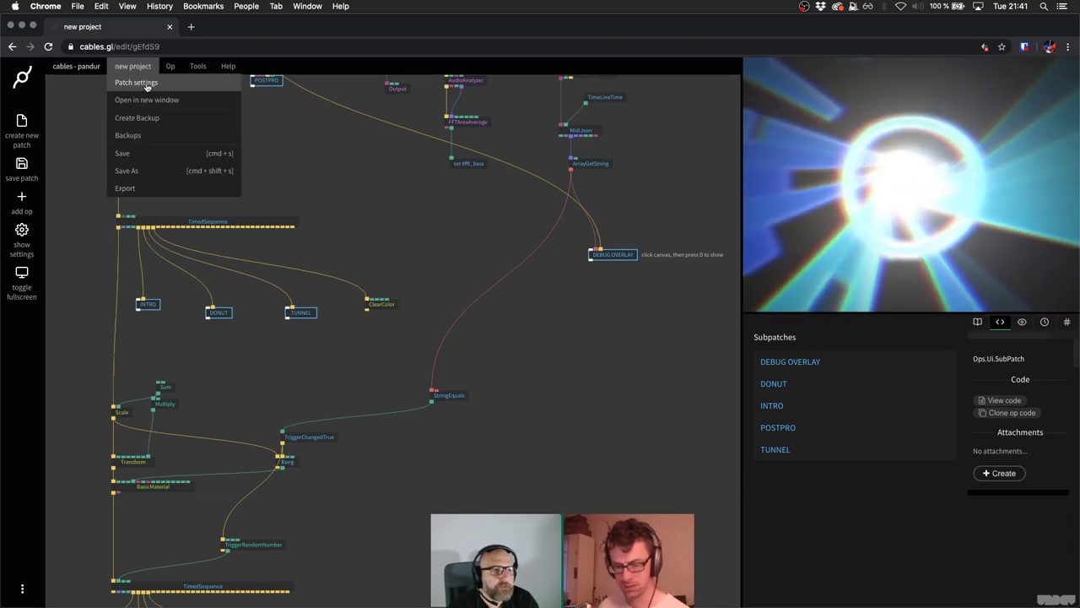
pyautogui.click(147, 84)
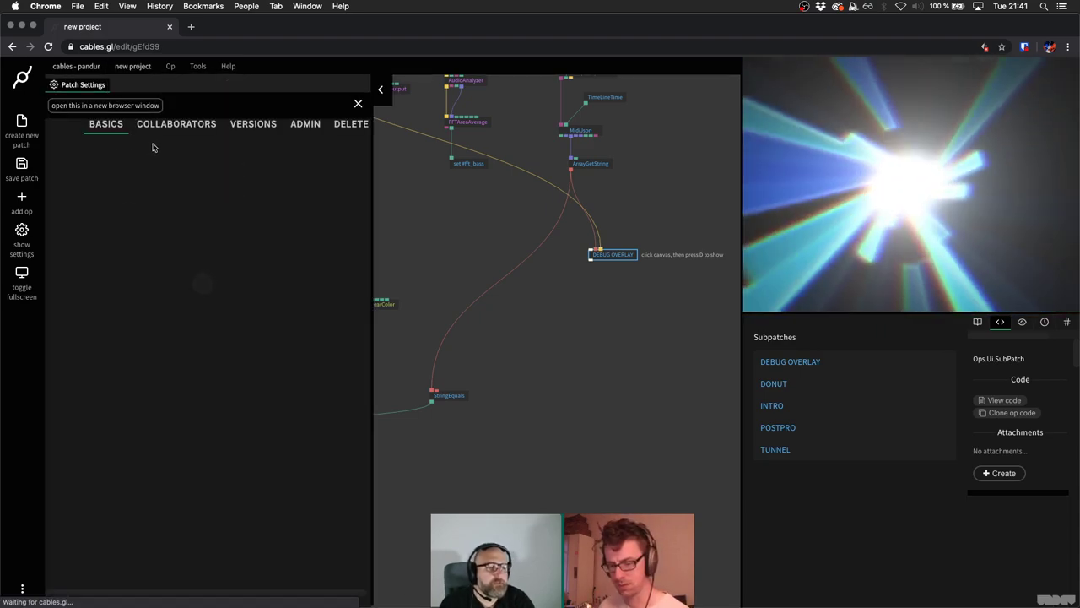
pyautogui.tripleClick(132, 197)
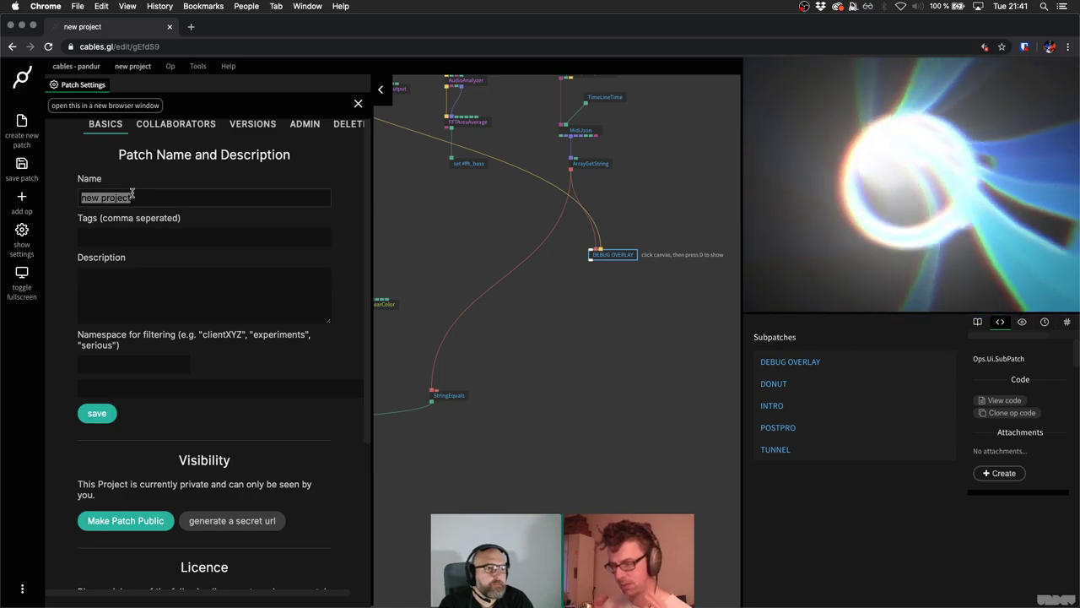
pyautogui.write('My')
pyautogui.press('BackSpace')
pyautogui.press('BackSpace')
pyautogui.write('my ')
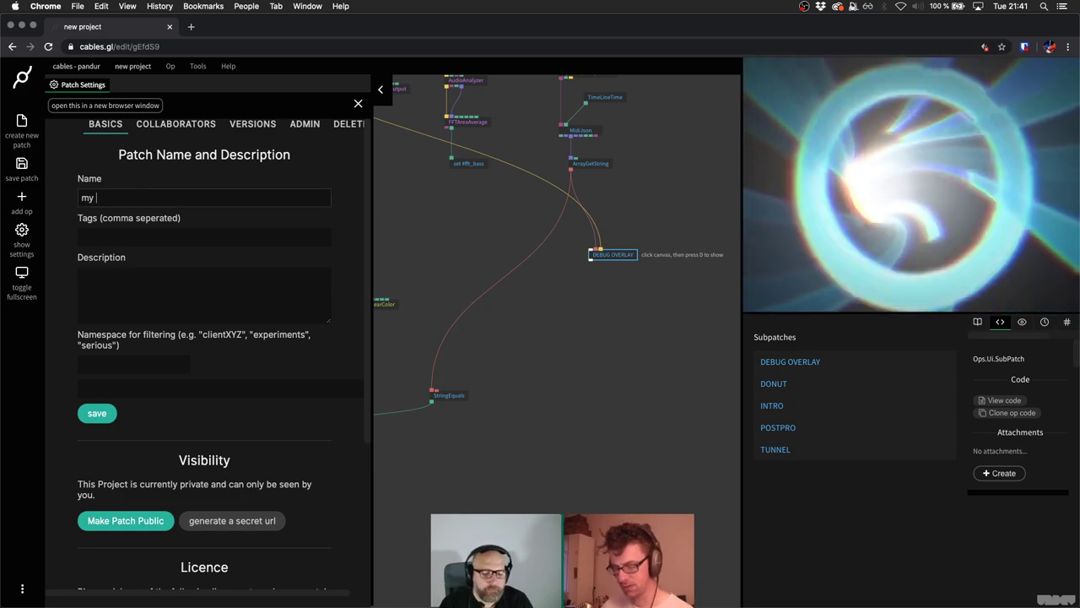
pyautogui.write('little demop')
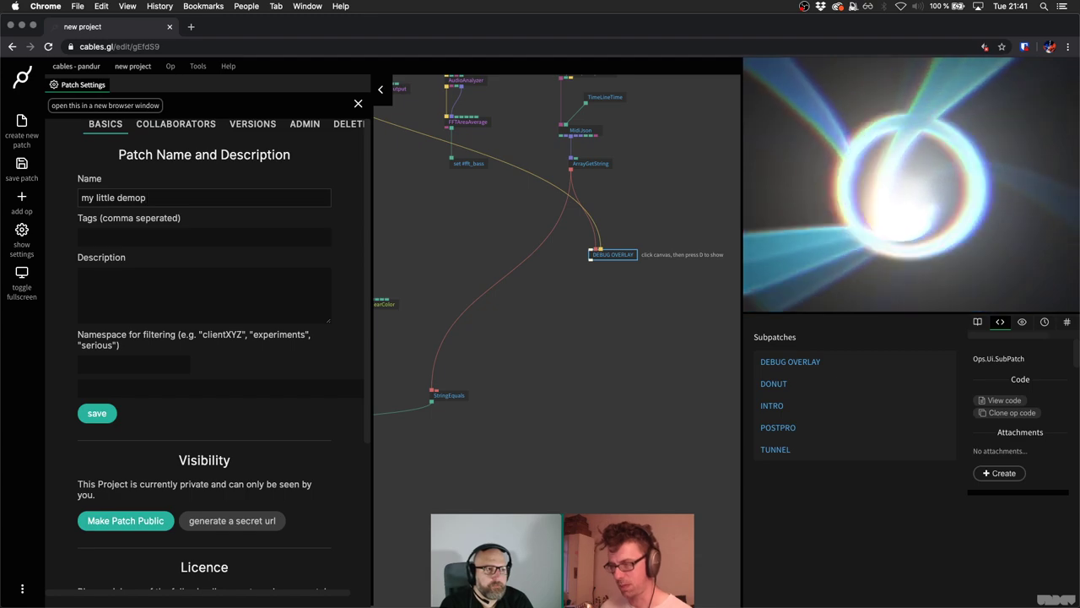
pyautogui.press('BackSpace')
pyautogui.click(97, 413)
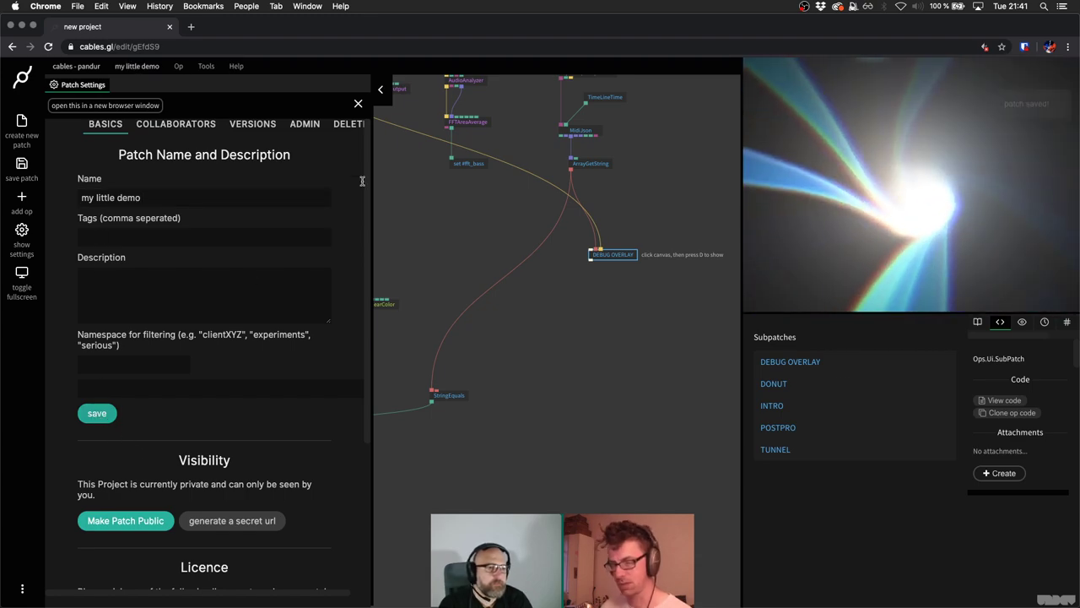
pyautogui.click(359, 103)
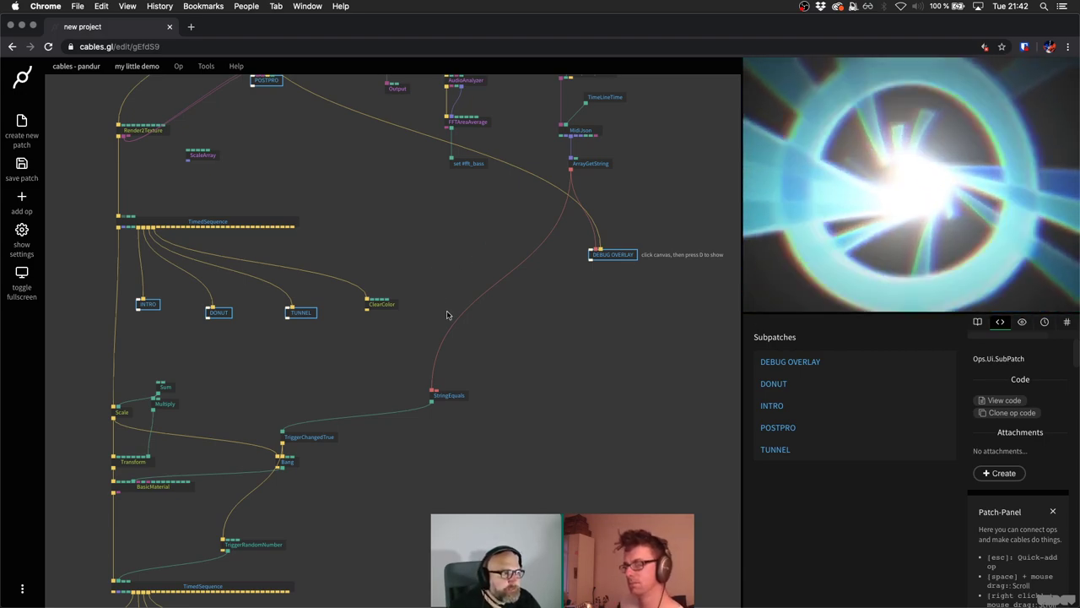
pyautogui.scroll(2, 447, 302)
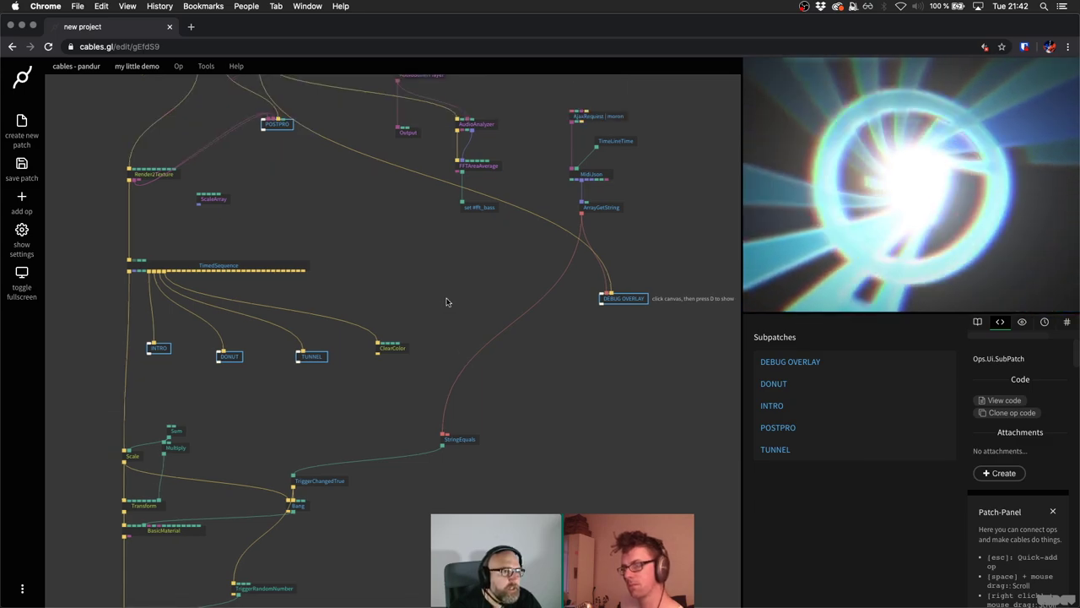
pyautogui.scroll(-2, 447, 302)
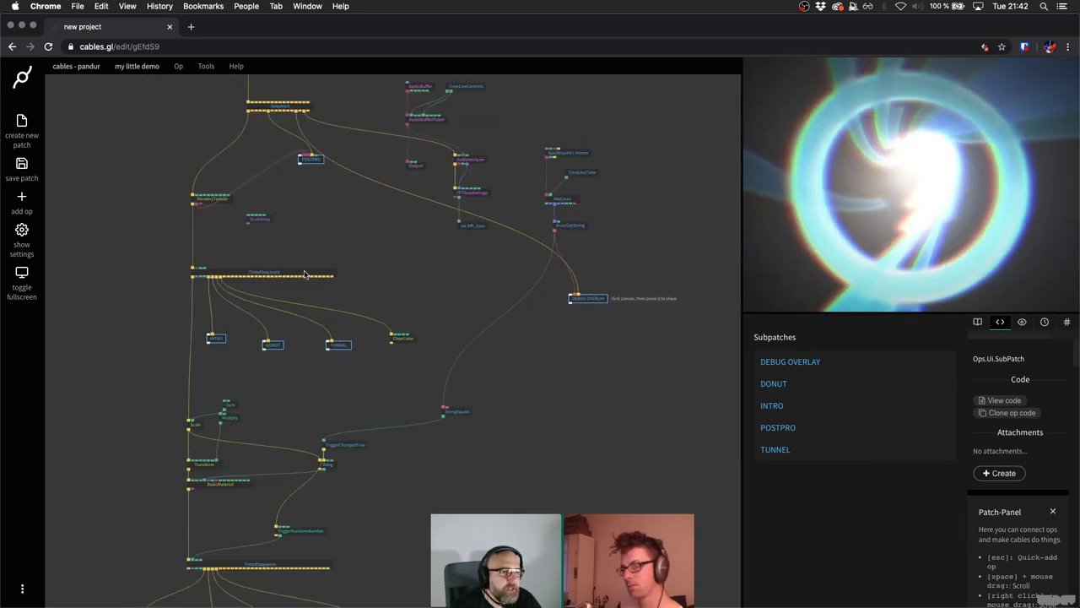
pyautogui.scroll(3, 289, 270)
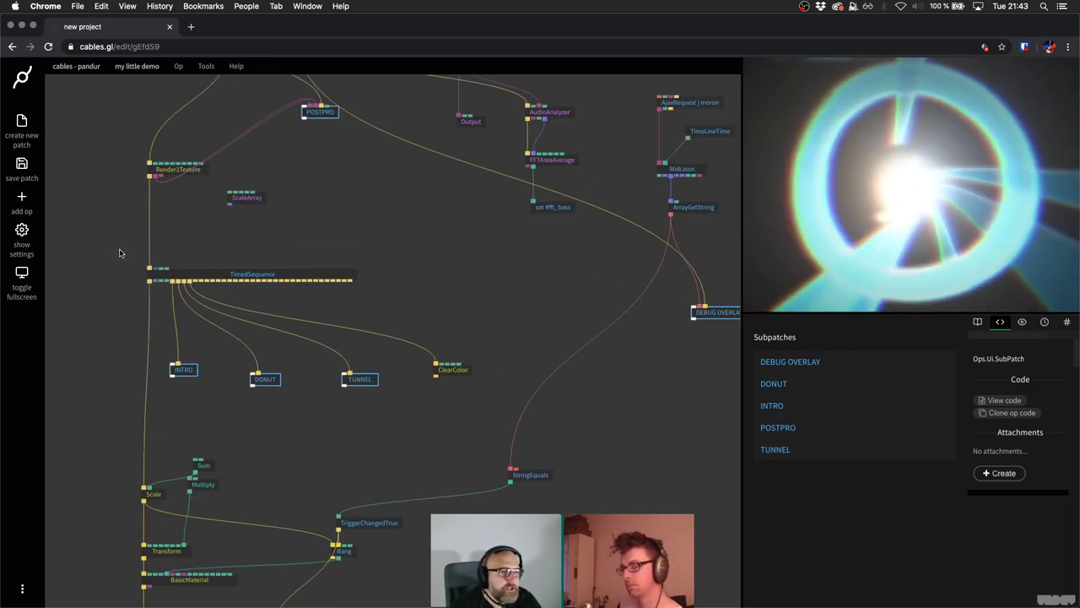
pyautogui.moveTo(122, 252); pyautogui.dragTo(485, 409)
pyautogui.click(485, 409)
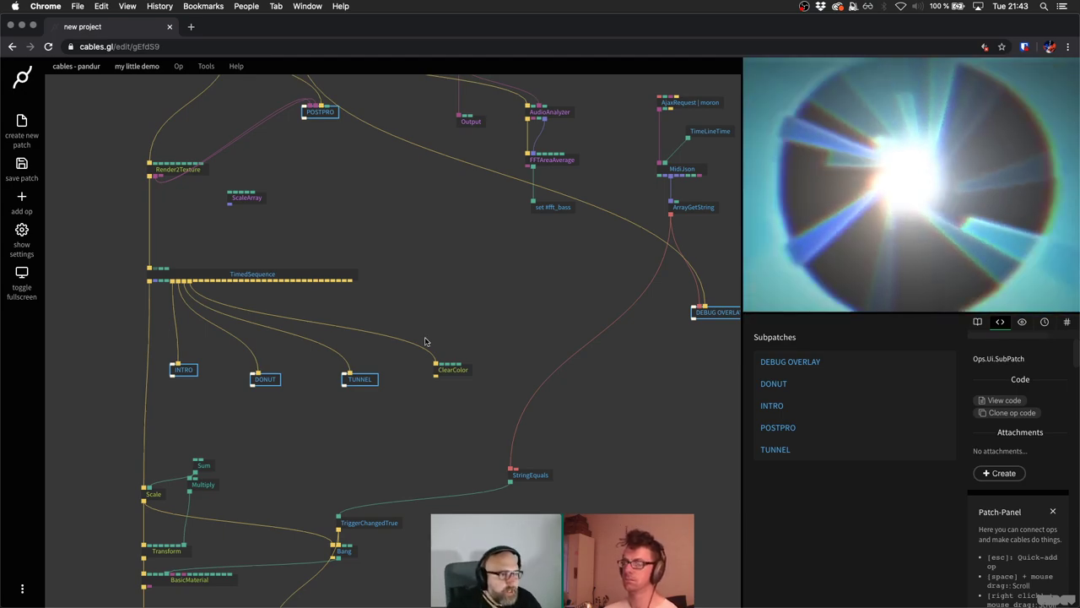
pyautogui.moveTo(410, 339); pyautogui.dragTo(409, 341)
pyautogui.scroll(5, 409, 341)
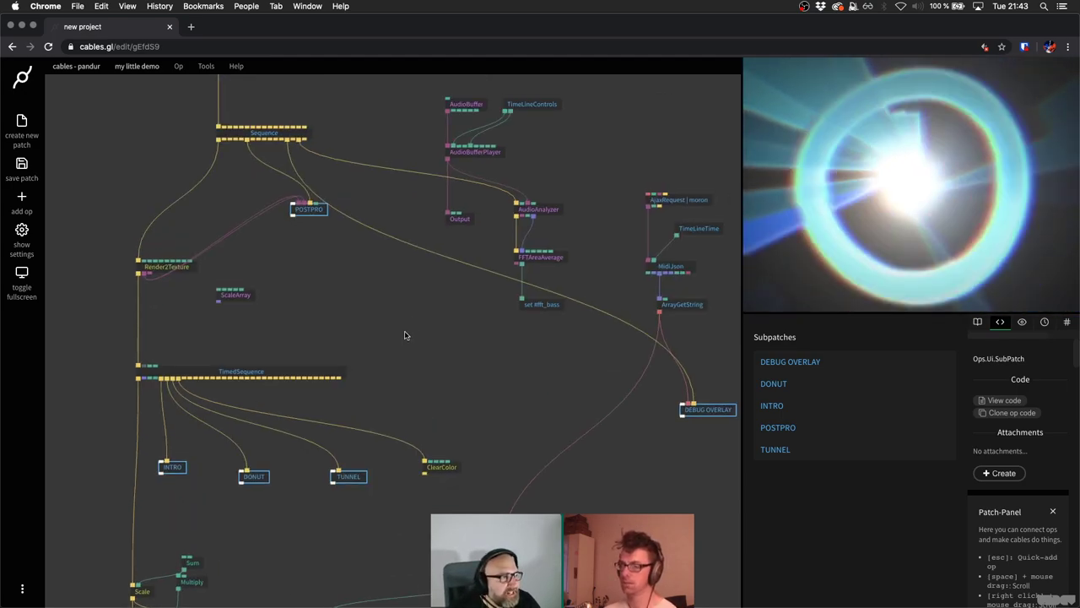
pyautogui.scroll(-2, 404, 335)
pyautogui.scroll(-2, 403, 304)
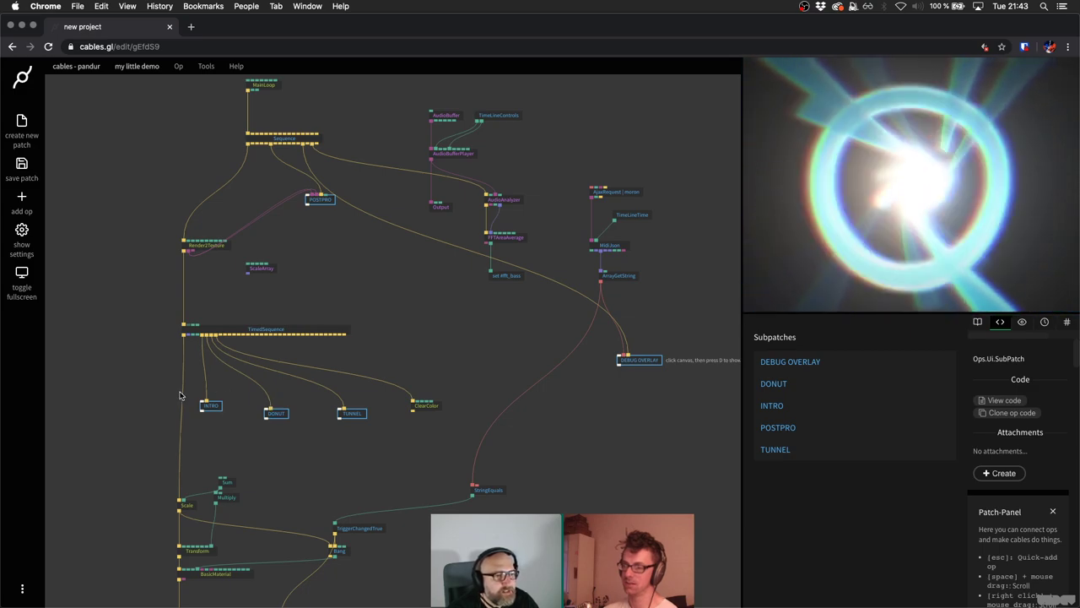
pyautogui.moveTo(183, 392); pyautogui.dragTo(216, 423)
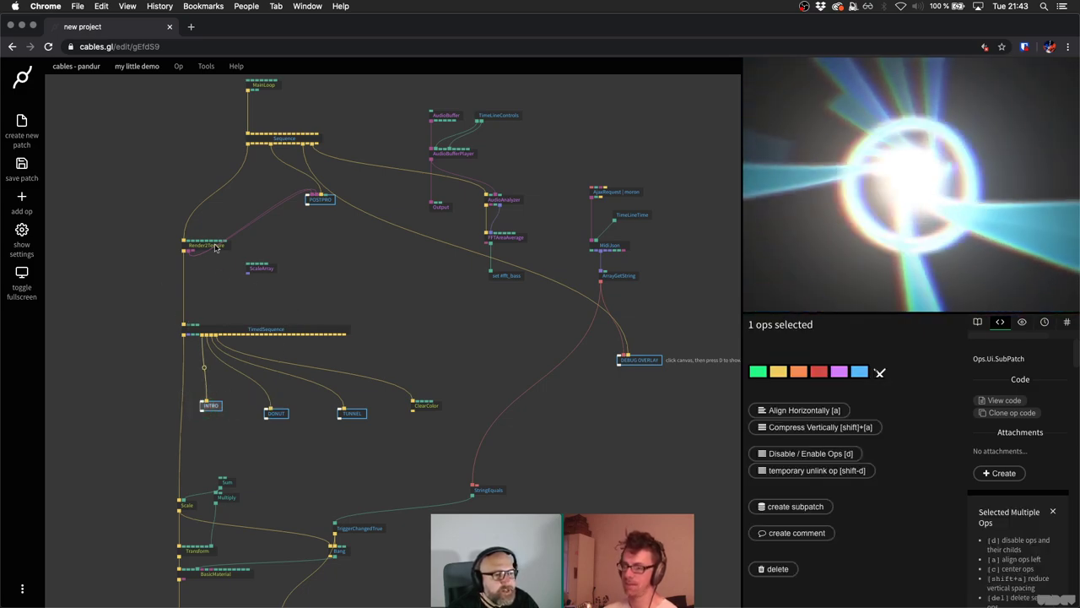
pyautogui.click(378, 287)
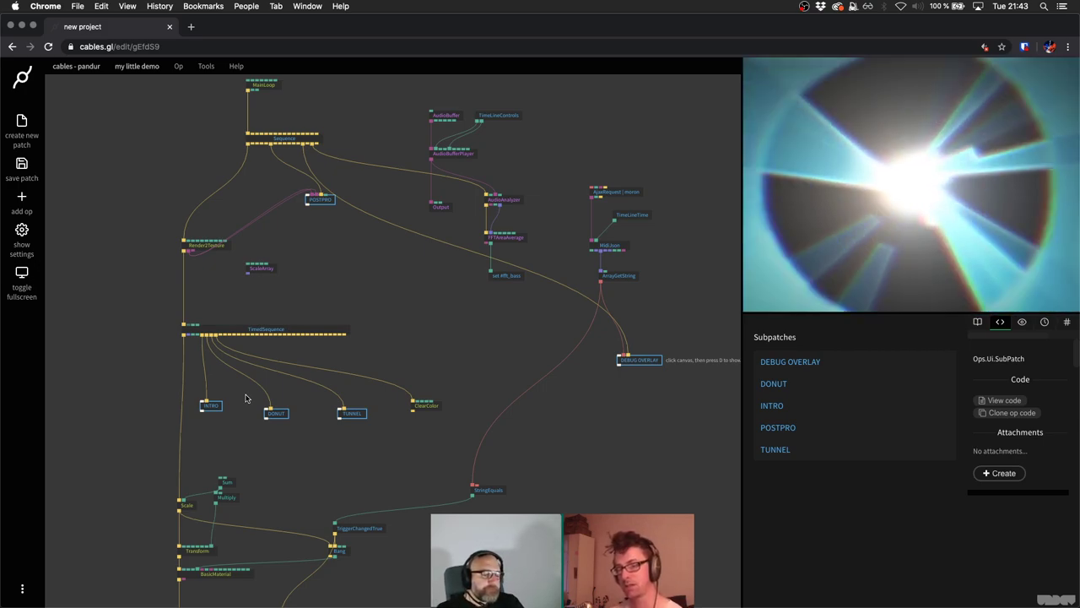
# Invite a collaborator by username from the patch's Collaborators settings, leaving the invitation pending.
pyautogui.click(137, 68)
pyautogui.click(138, 82)
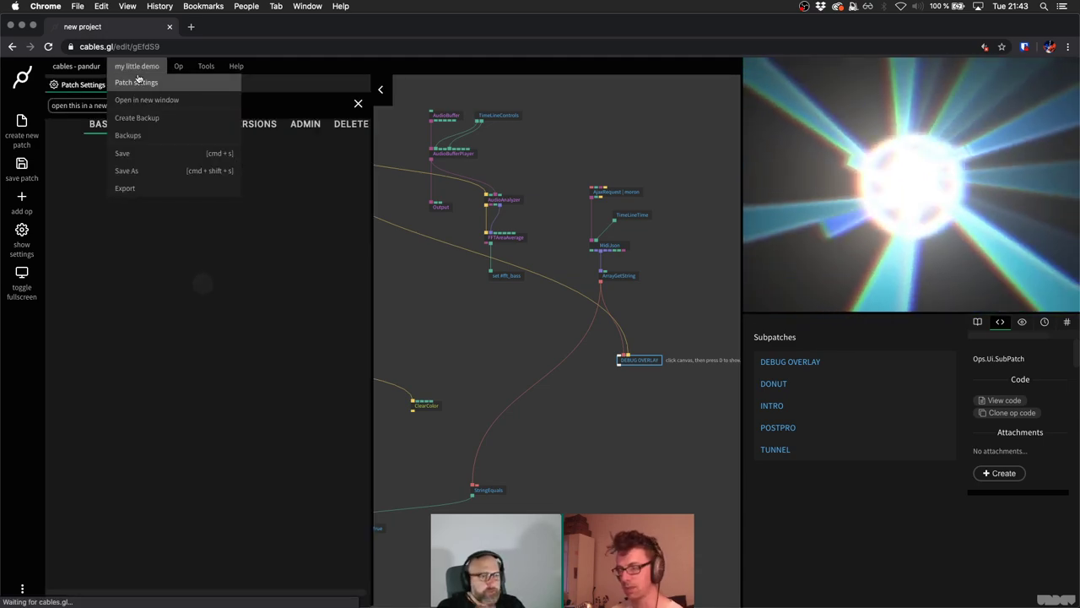
pyautogui.click(193, 127)
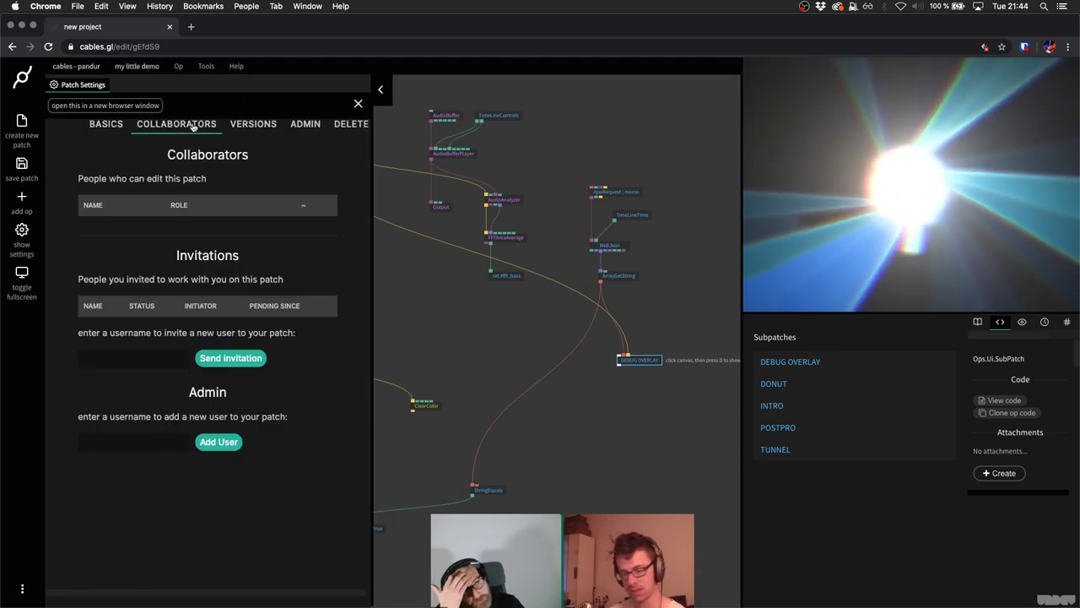
pyautogui.click(130, 354)
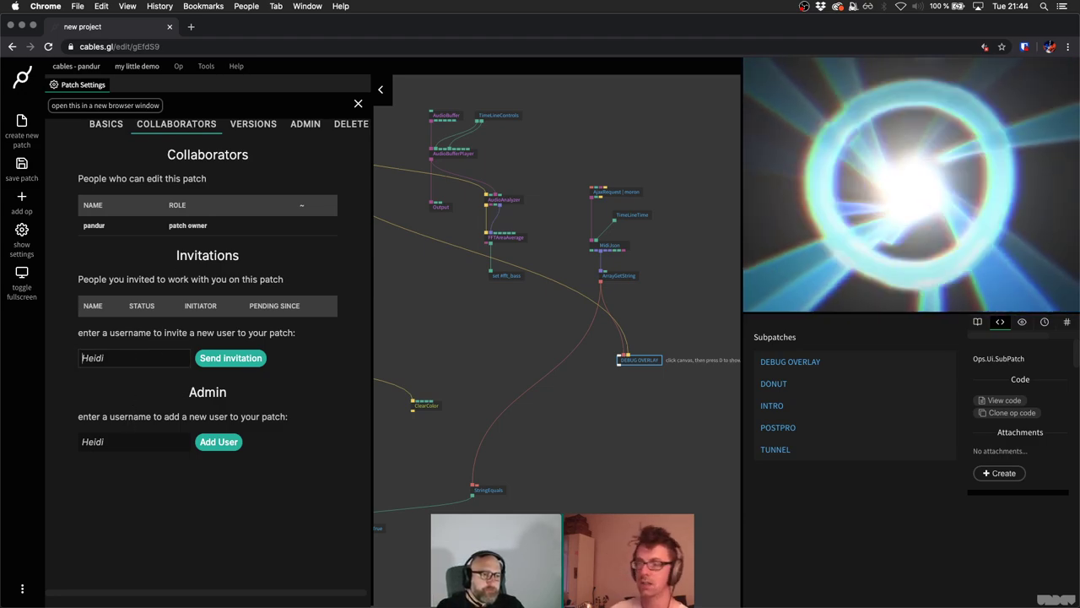
pyautogui.write('andro')
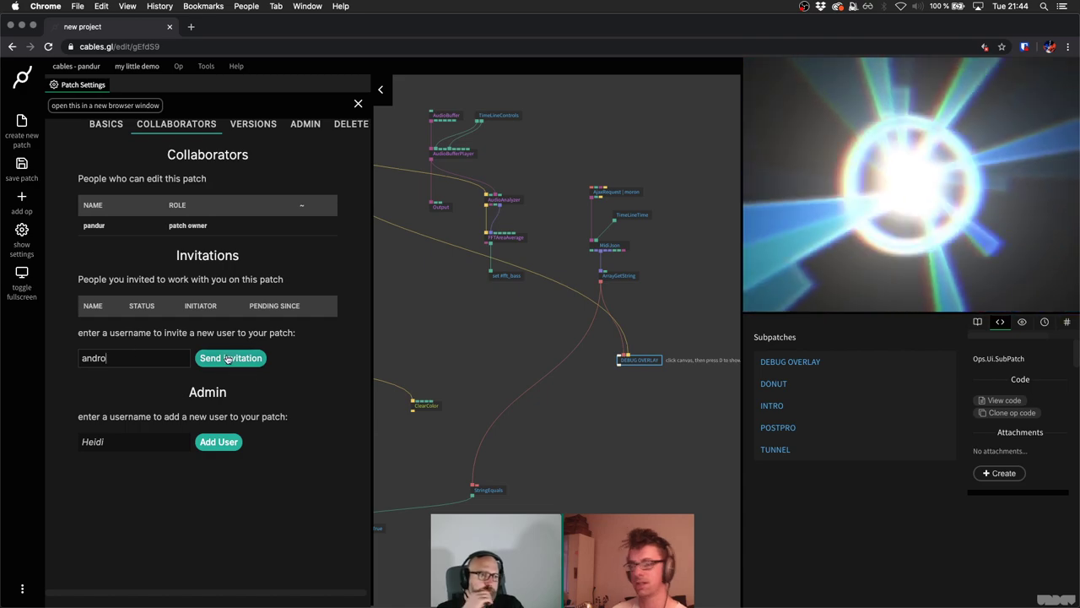
pyautogui.click(228, 360)
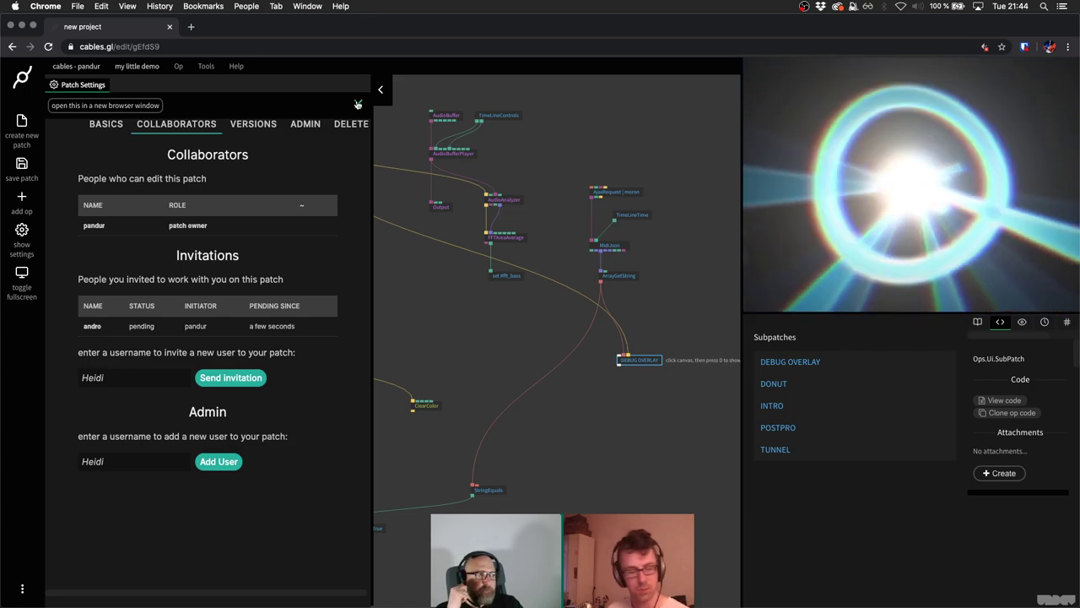
pyautogui.click(358, 104)
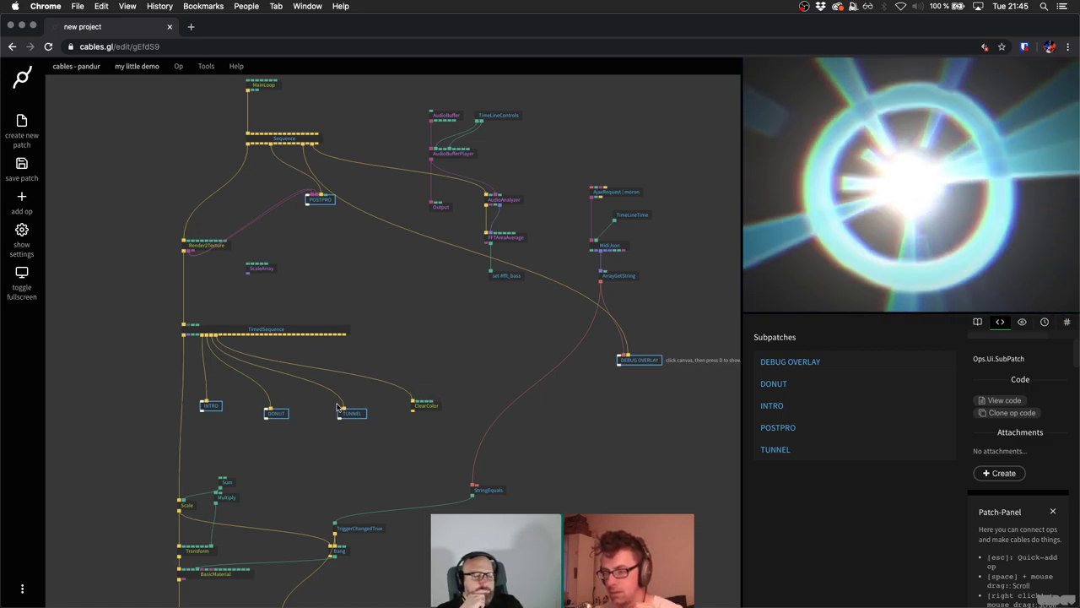
# Align DONUT, TUNNEL and ClearColor in INTRO's row under TimedSequence and save the patch.
pyautogui.moveTo(275, 419); pyautogui.dragTo(269, 411)
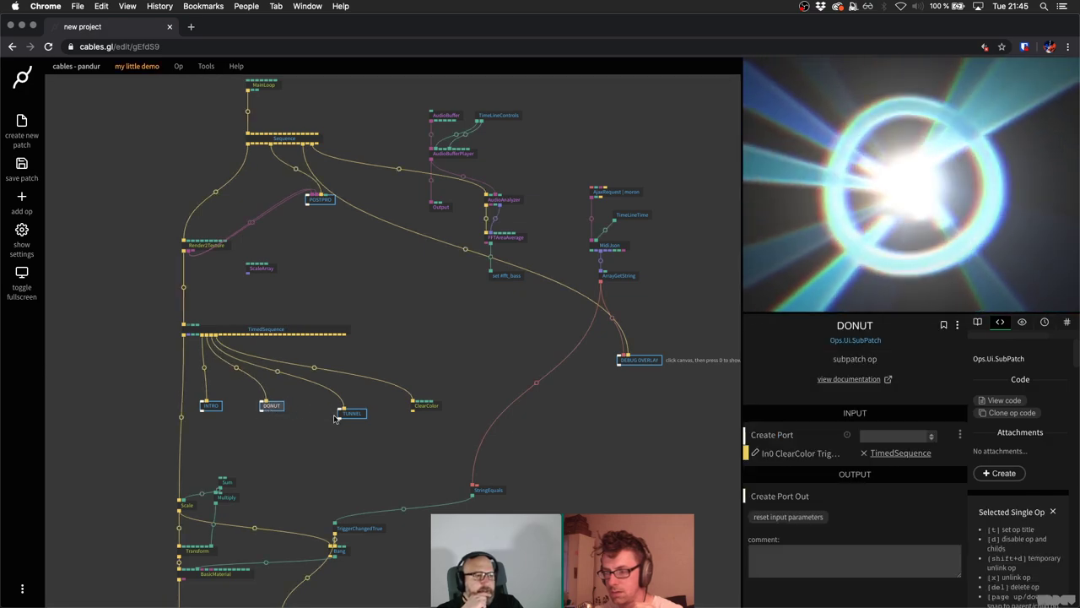
pyautogui.moveTo(352, 418); pyautogui.dragTo(340, 411)
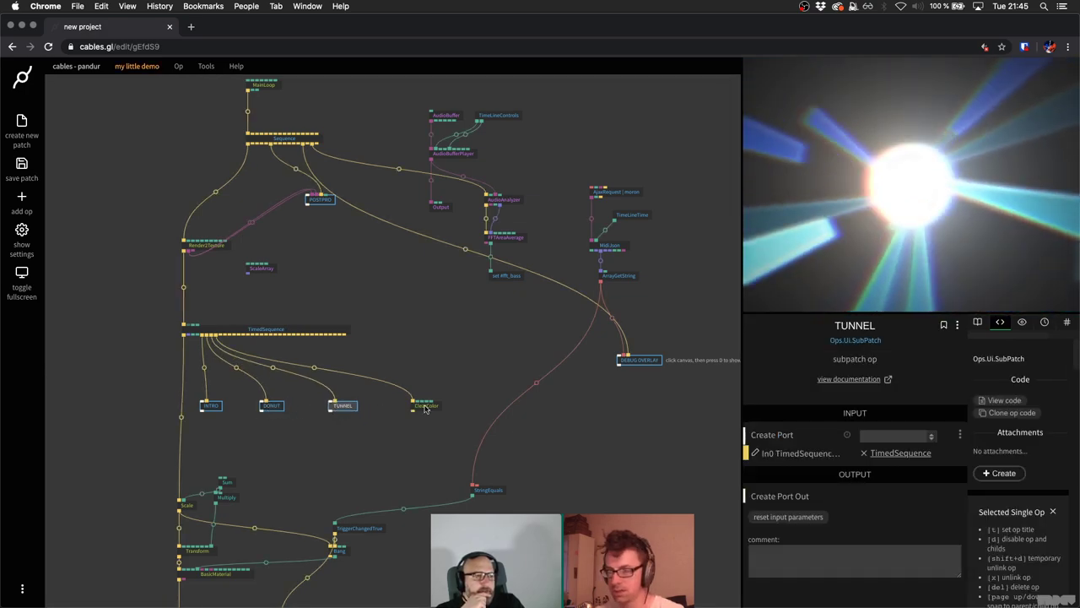
pyautogui.moveTo(424, 409); pyautogui.dragTo(403, 409)
pyautogui.click(450, 377)
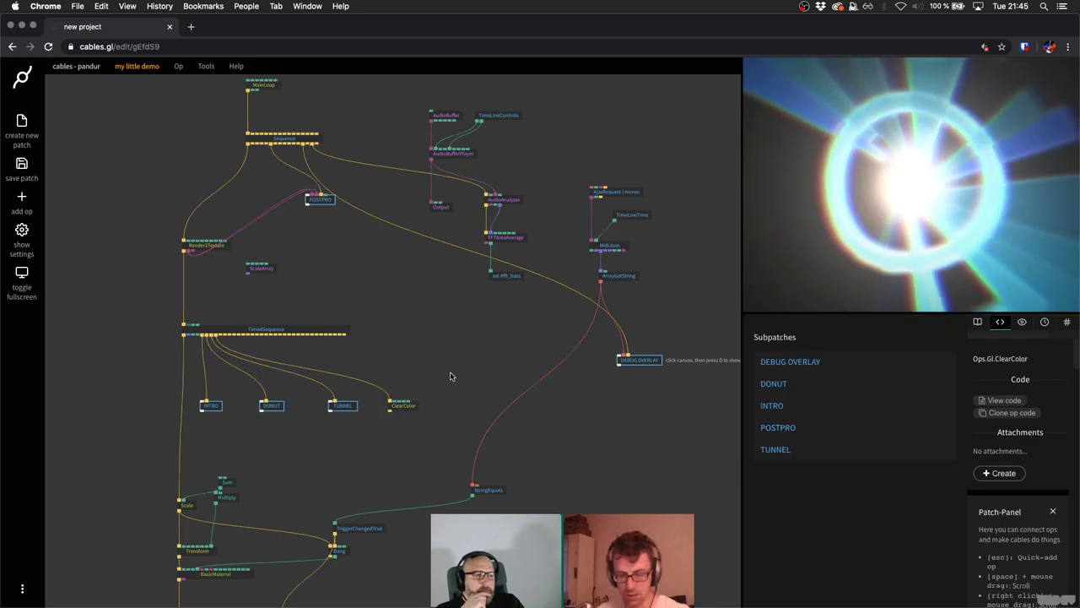
pyautogui.press('super+s')
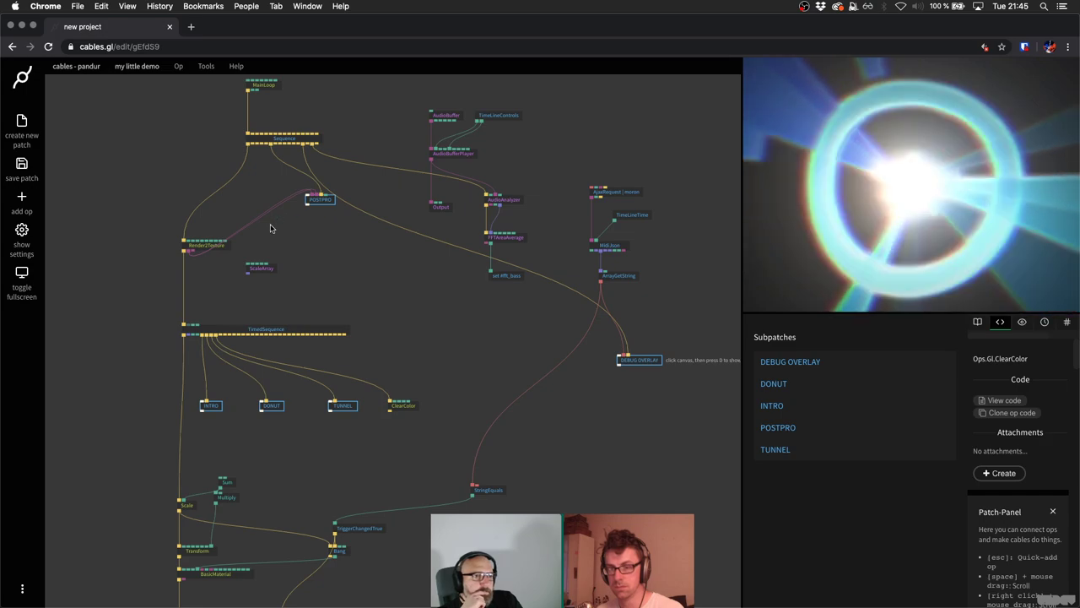
pyautogui.moveTo(263, 211); pyautogui.dragTo(283, 310)
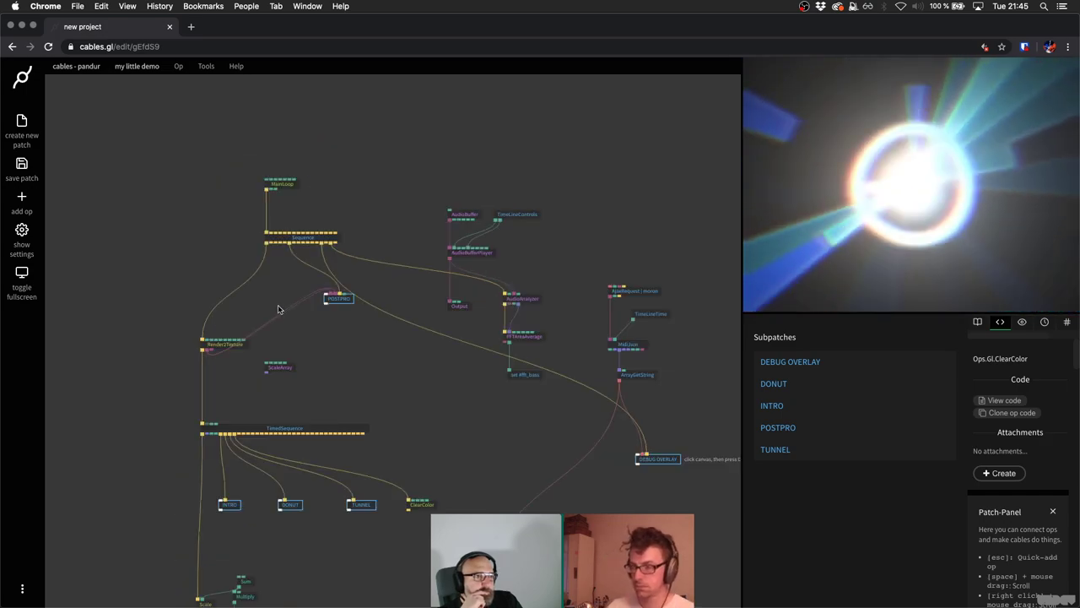
# Move MainLoop up, then search 'load' and insert LoadingStatus between MainLoop and Sequence.
pyautogui.scroll(2, 285, 225)
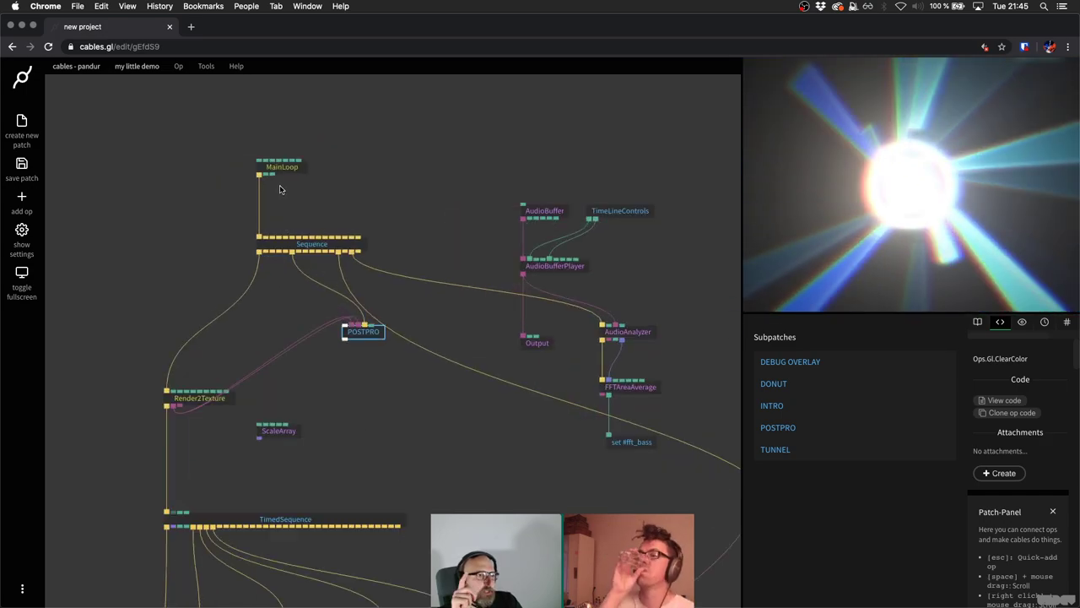
pyautogui.scroll(1, 280, 189)
pyautogui.moveTo(288, 160); pyautogui.dragTo(292, 107)
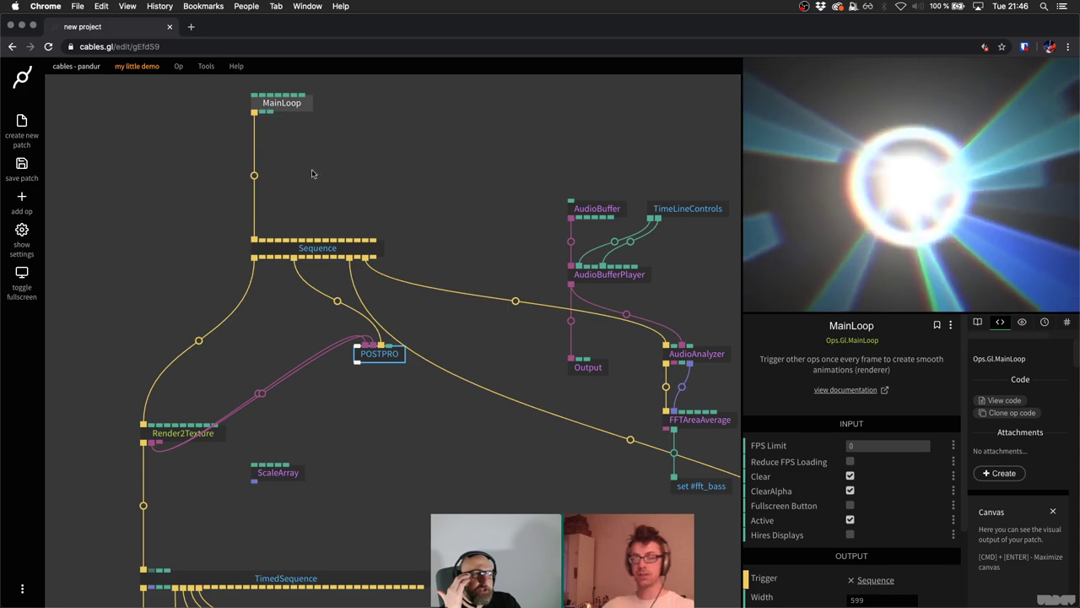
pyautogui.click(254, 176)
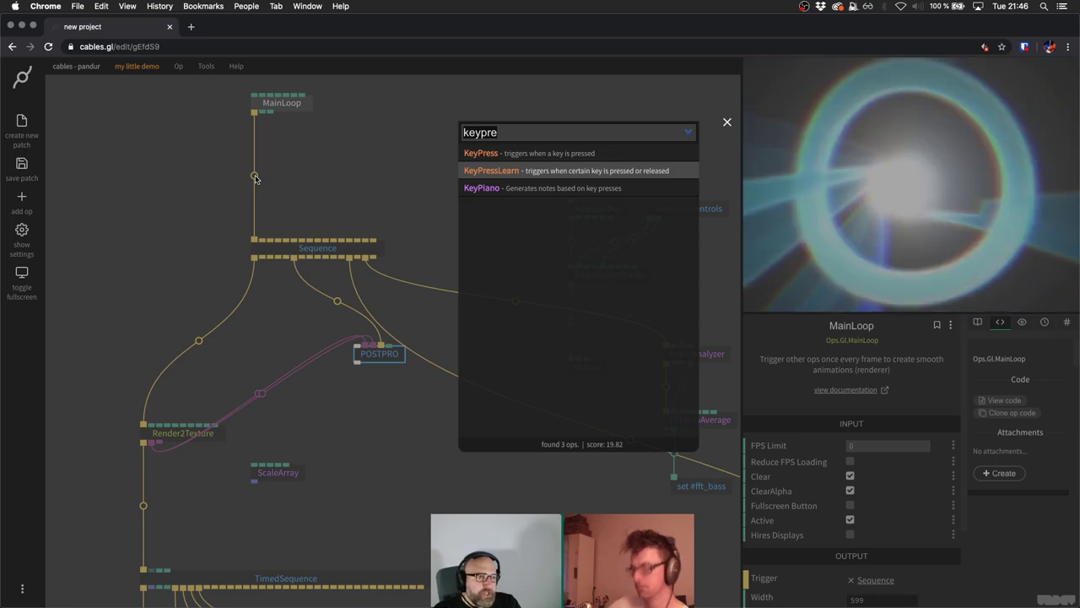
pyautogui.press('BackSpace')
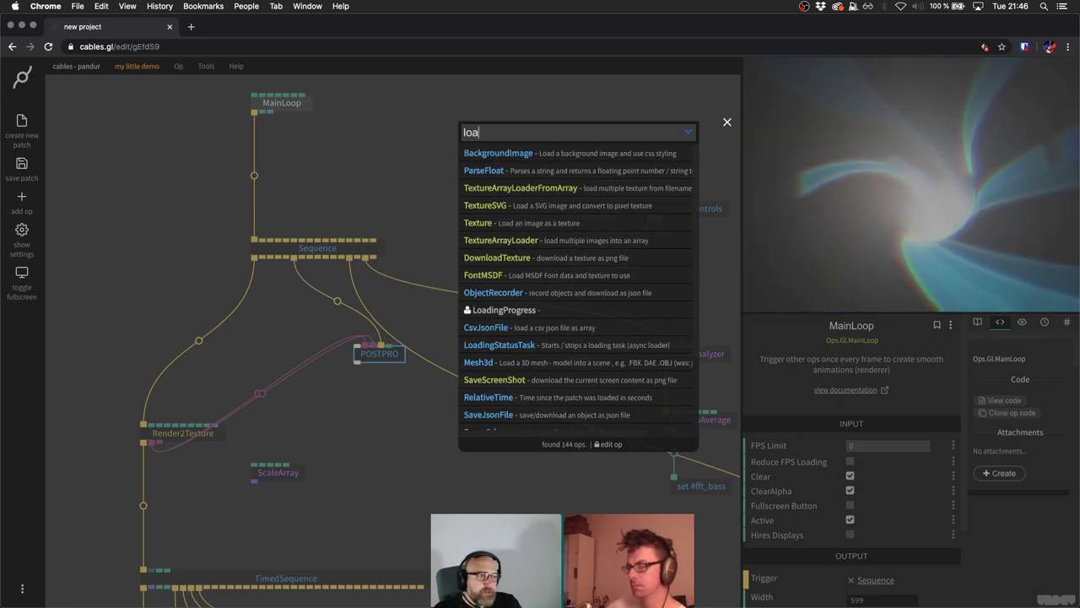
pyautogui.write('d')
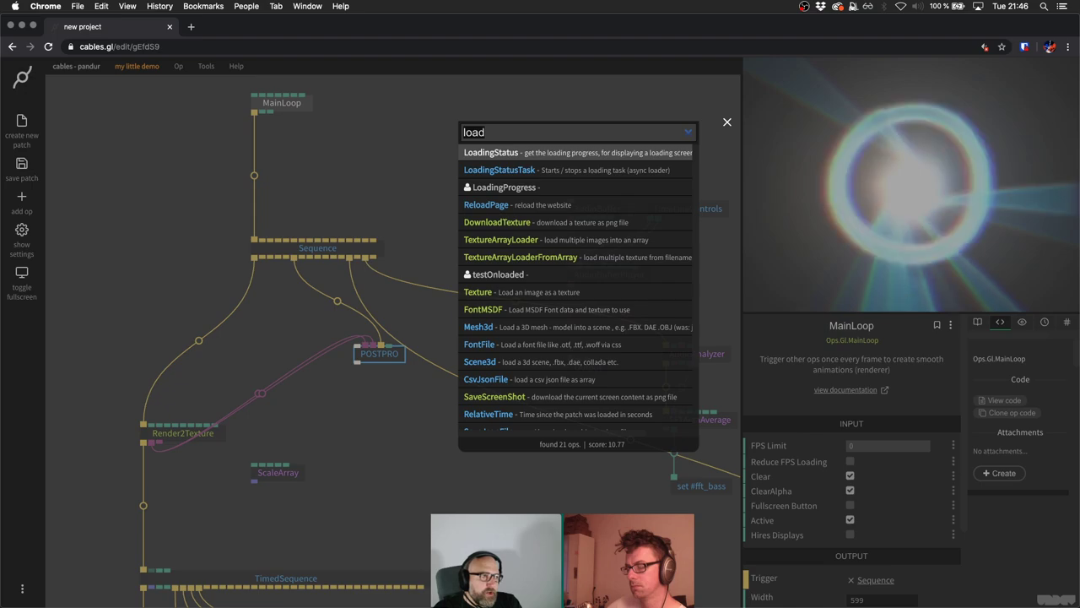
pyautogui.press('BackSpace')
pyautogui.press('BackSpace')
pyautogui.press('BackSpace')
pyautogui.press('BackSpace')
pyautogui.write('loped')
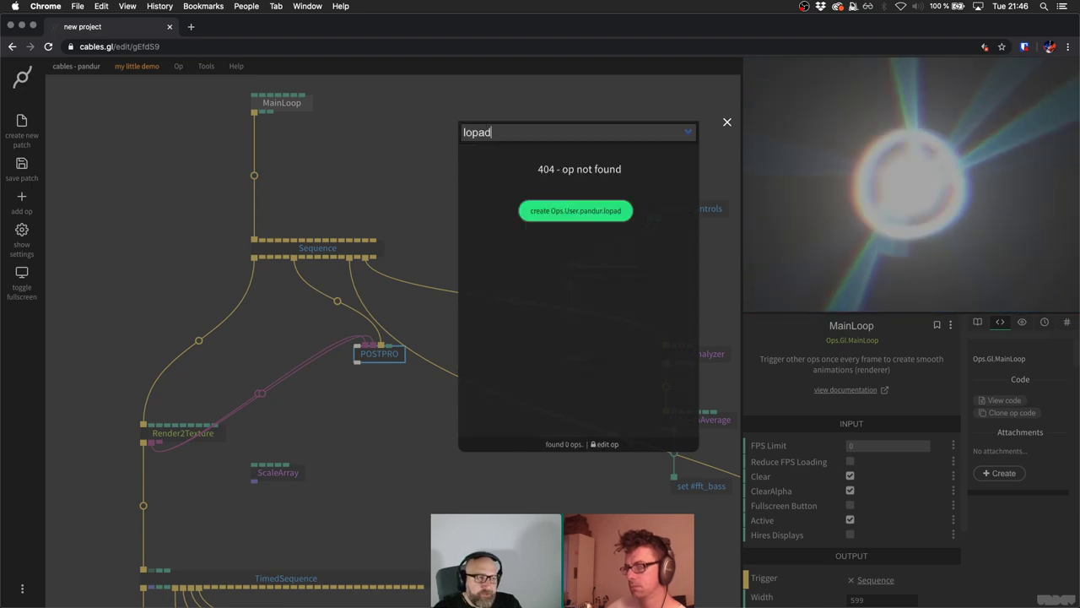
pyautogui.press('BackSpace')
pyautogui.press('BackSpace')
pyautogui.press('BackSpace')
pyautogui.press('BackSpace')
pyautogui.press('BackSpace')
pyautogui.write('load')
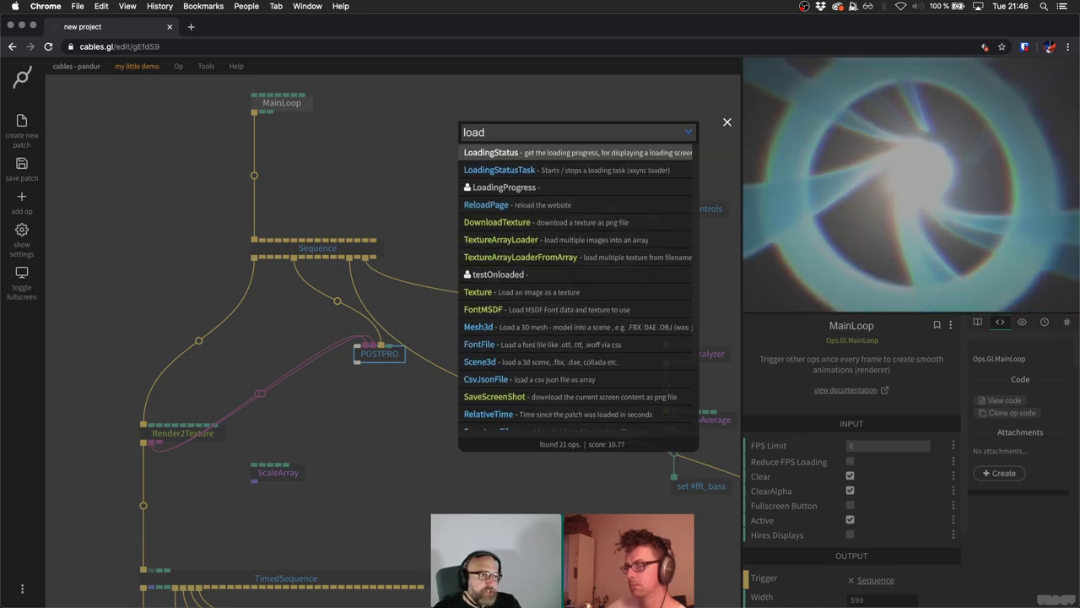
pyautogui.press('Return')
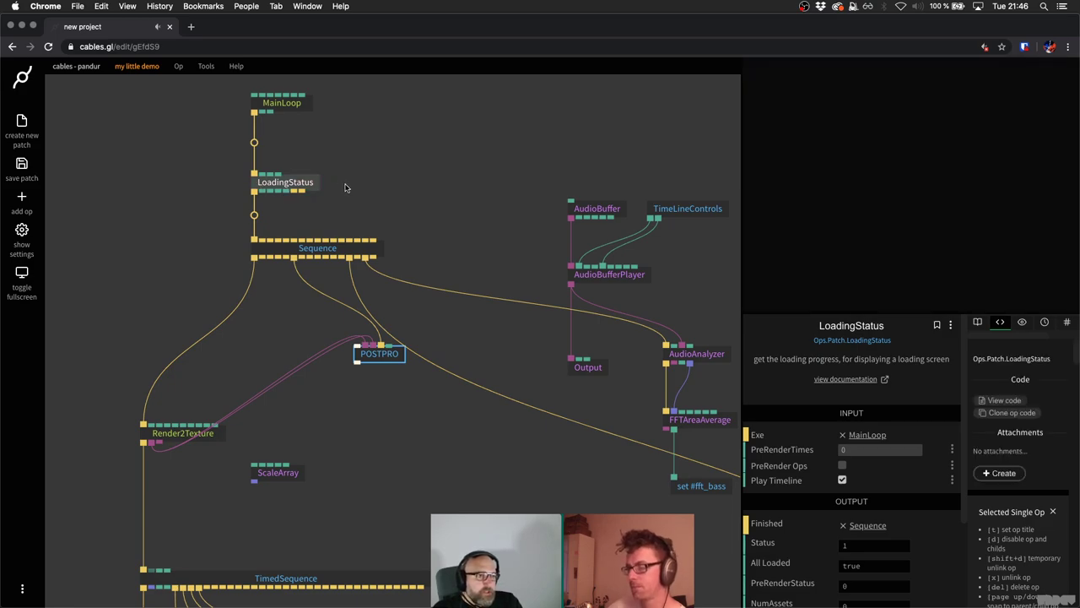
pyautogui.click(369, 203)
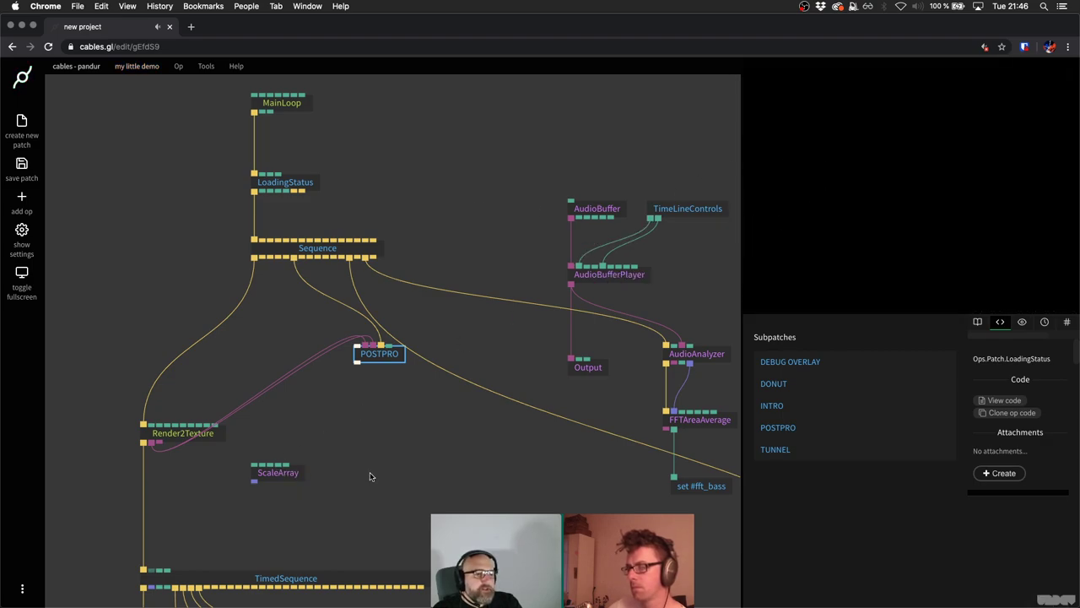
# Connect LoadingStatus's trigger output to Sequence's input so the scene renders again.
pyautogui.moveTo(369, 475); pyautogui.dragTo(380, 407)
pyautogui.click(206, 66)
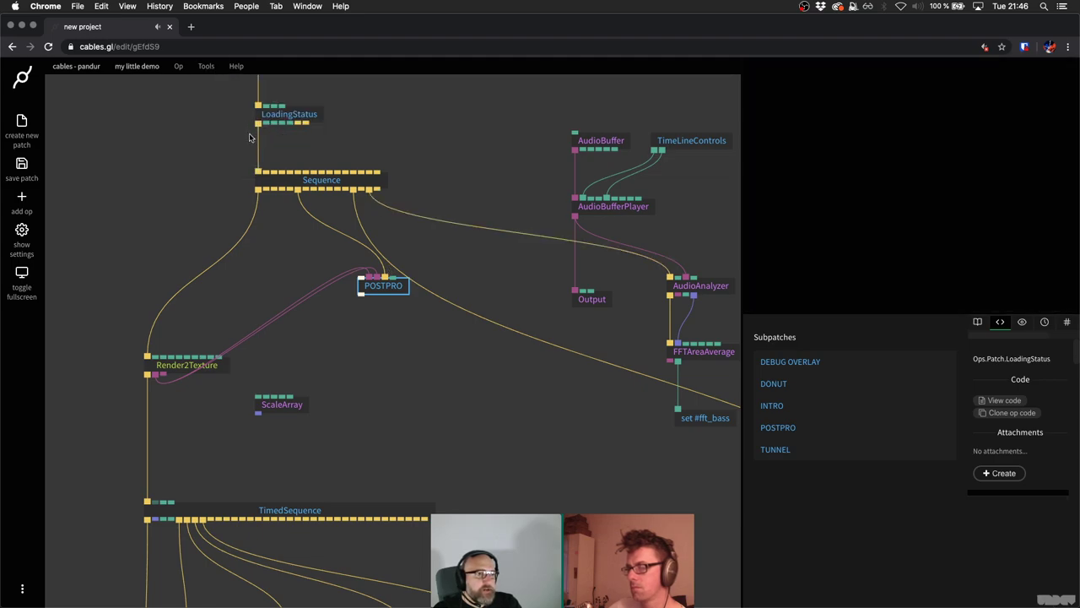
pyautogui.moveTo(258, 179); pyautogui.dragTo(258, 124)
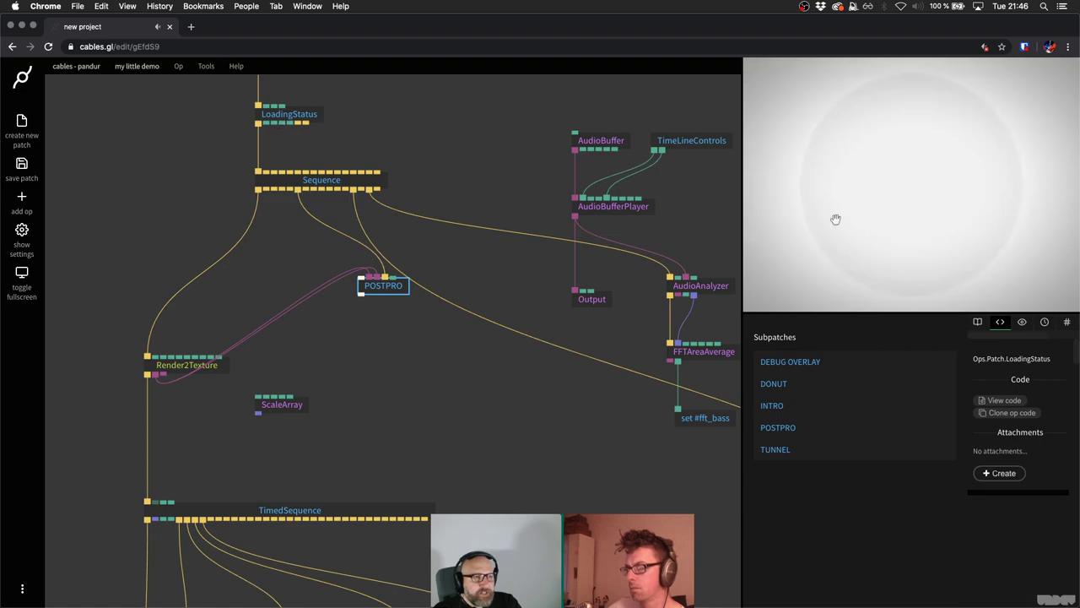
pyautogui.scroll(3, 432, 219)
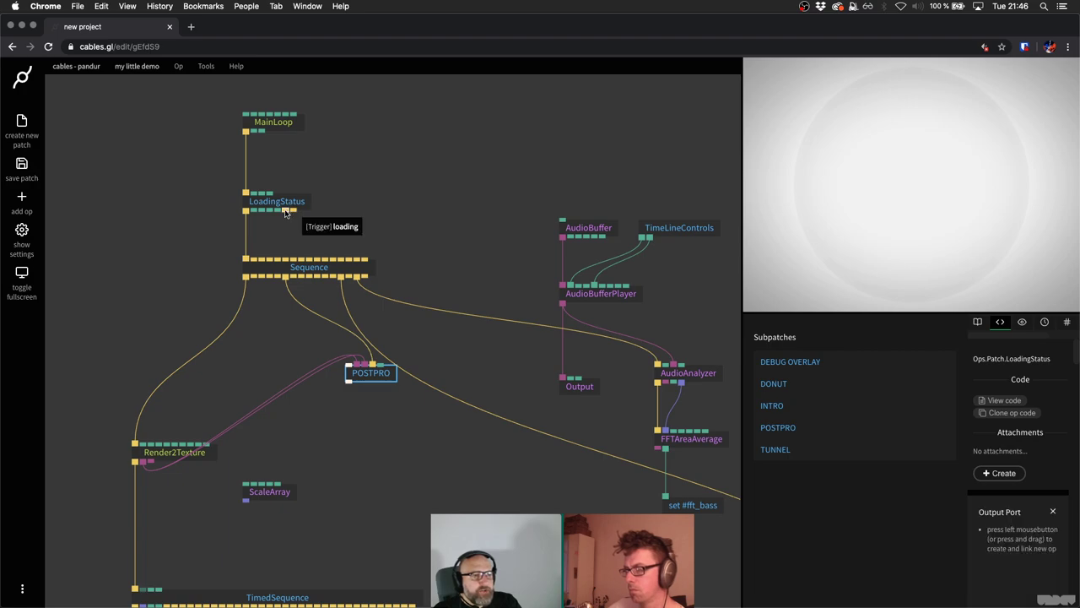
pyautogui.moveTo(285, 213); pyautogui.dragTo(432, 242)
# Add a TextMesh on LoadingStatus's loading output with text 'loading', then save and reload the patch.
pyautogui.write('textmesh')
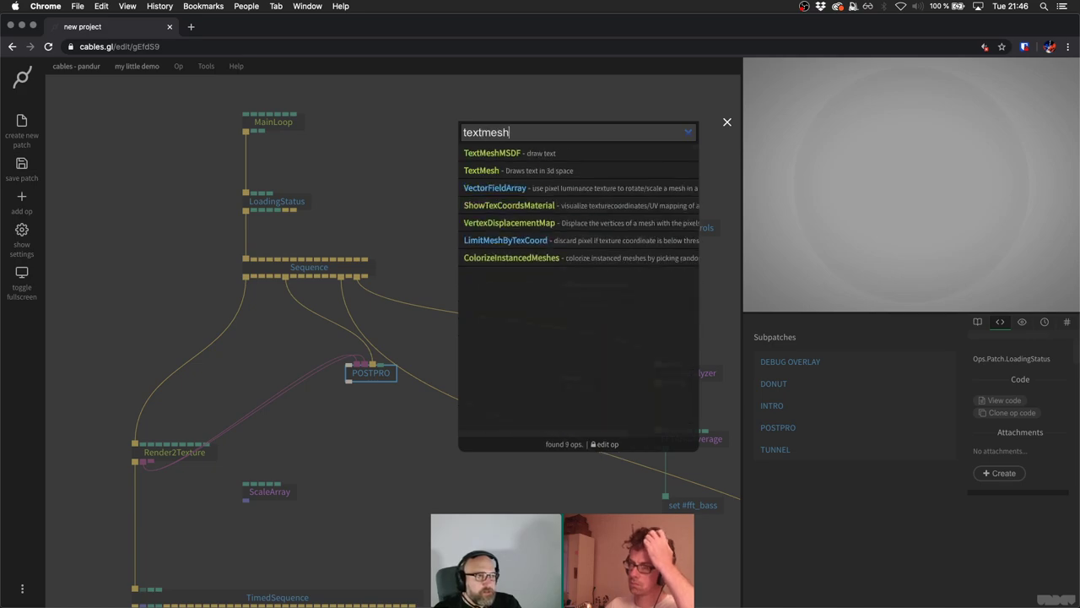
pyautogui.press('Return')
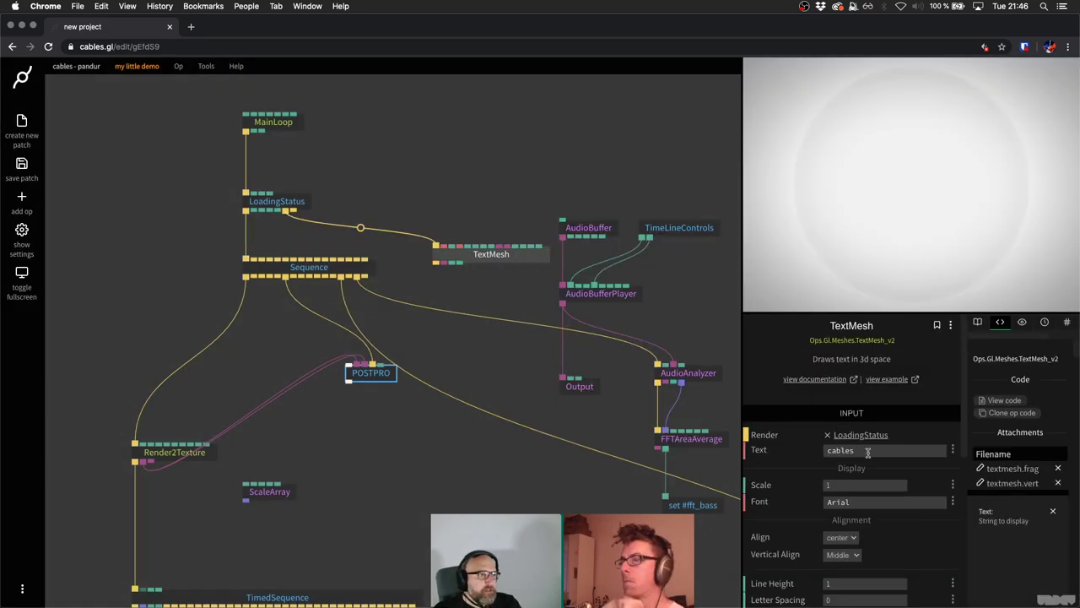
pyautogui.click(868, 448)
pyautogui.write('loading')
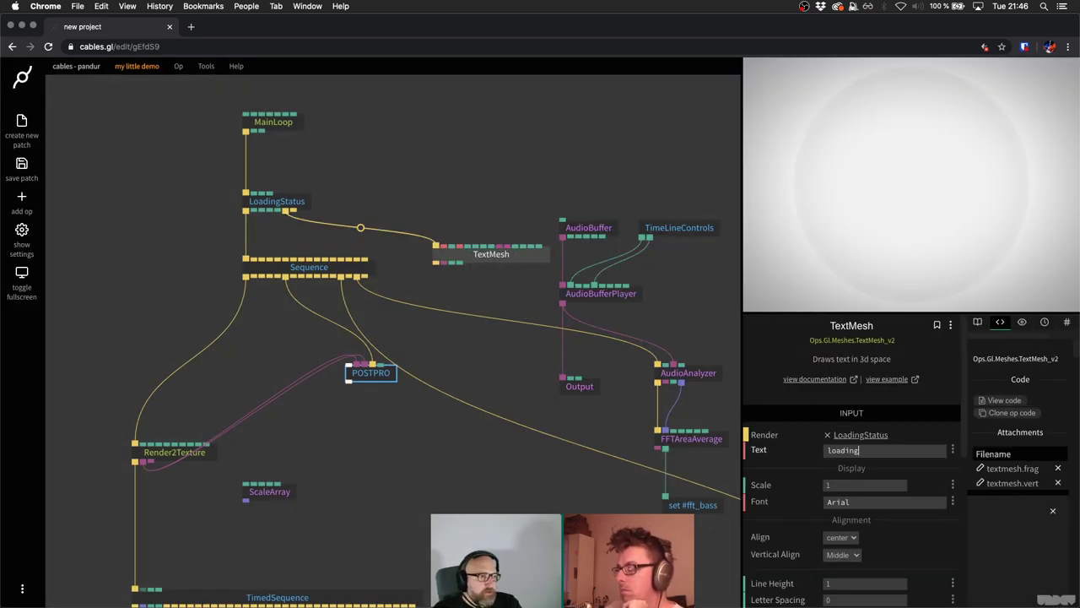
pyautogui.click(422, 127)
pyautogui.press('super+s')
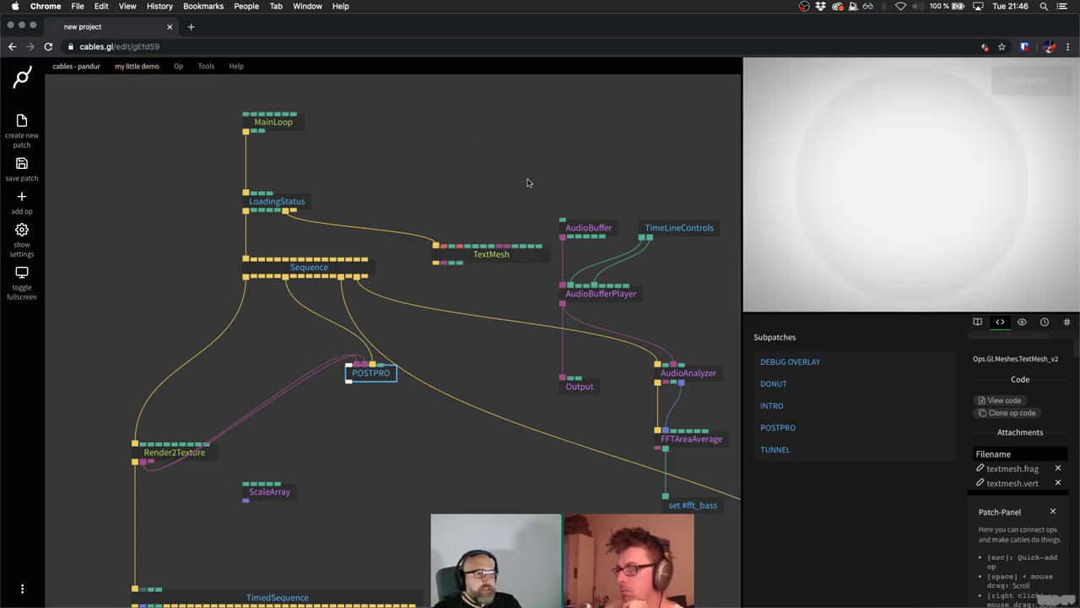
pyautogui.press('super+r')
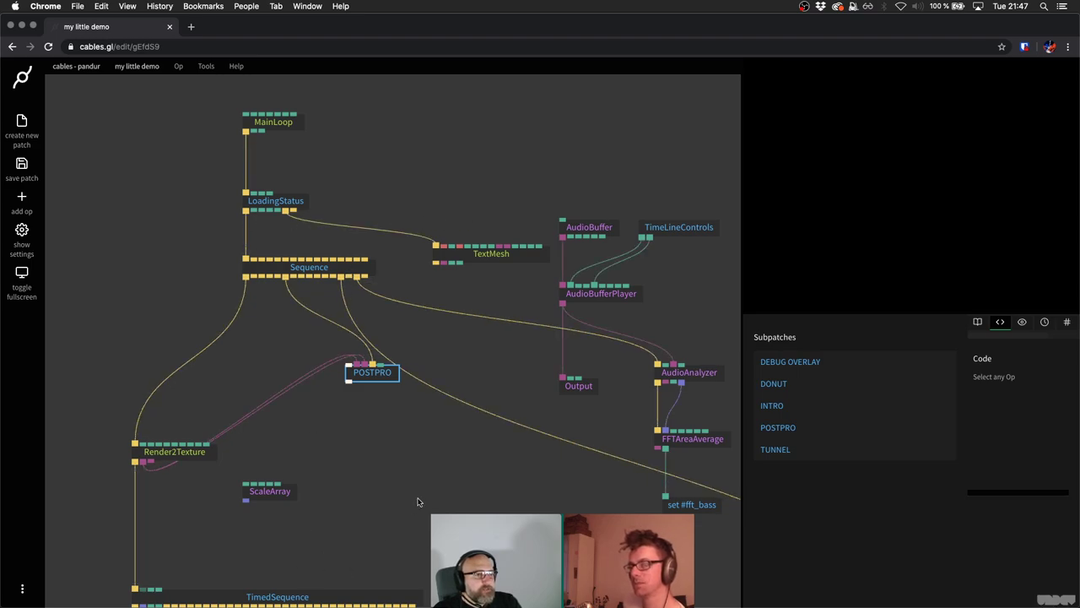
# Place TextMesh right beside LoadingStatus, select MainLoop, LoadingStatus and TextMesh, and save.
pyautogui.moveTo(490, 261); pyautogui.dragTo(386, 244)
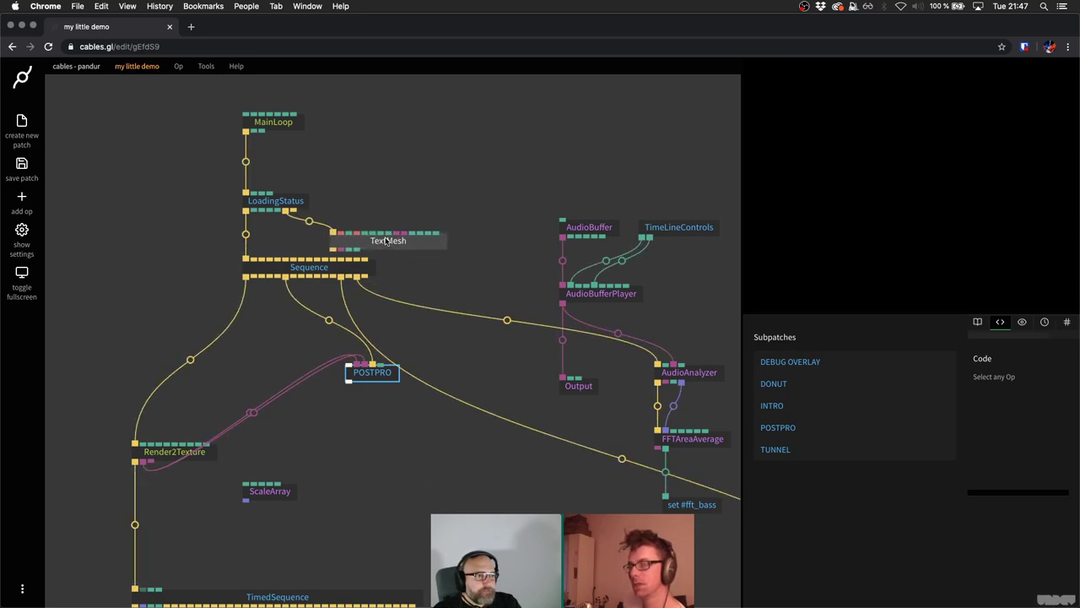
pyautogui.click(376, 176)
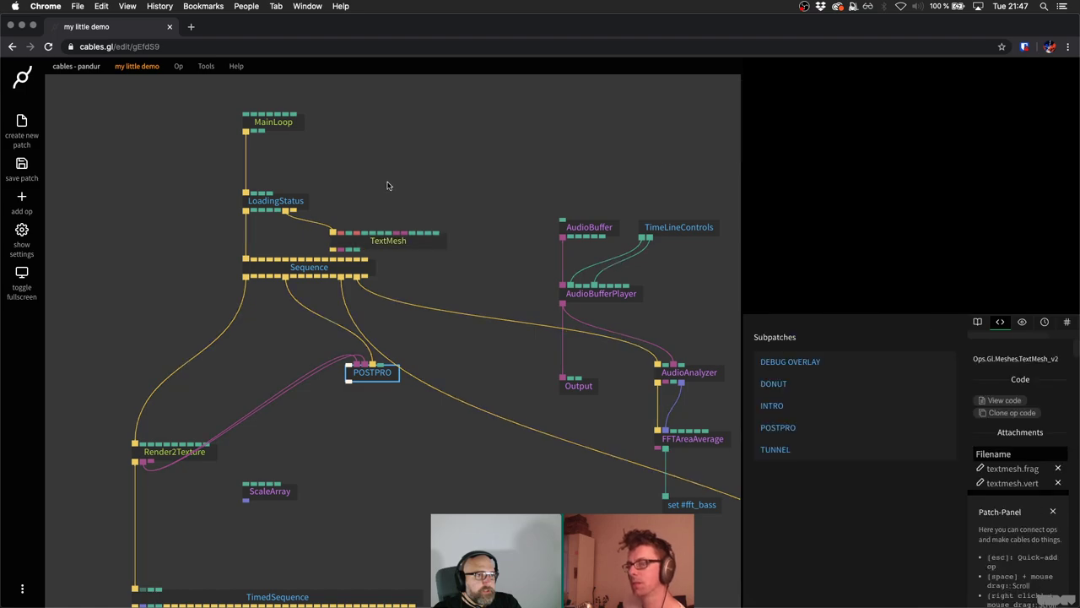
pyautogui.moveTo(388, 242); pyautogui.dragTo(342, 230)
pyautogui.moveTo(201, 144); pyautogui.dragTo(347, 256)
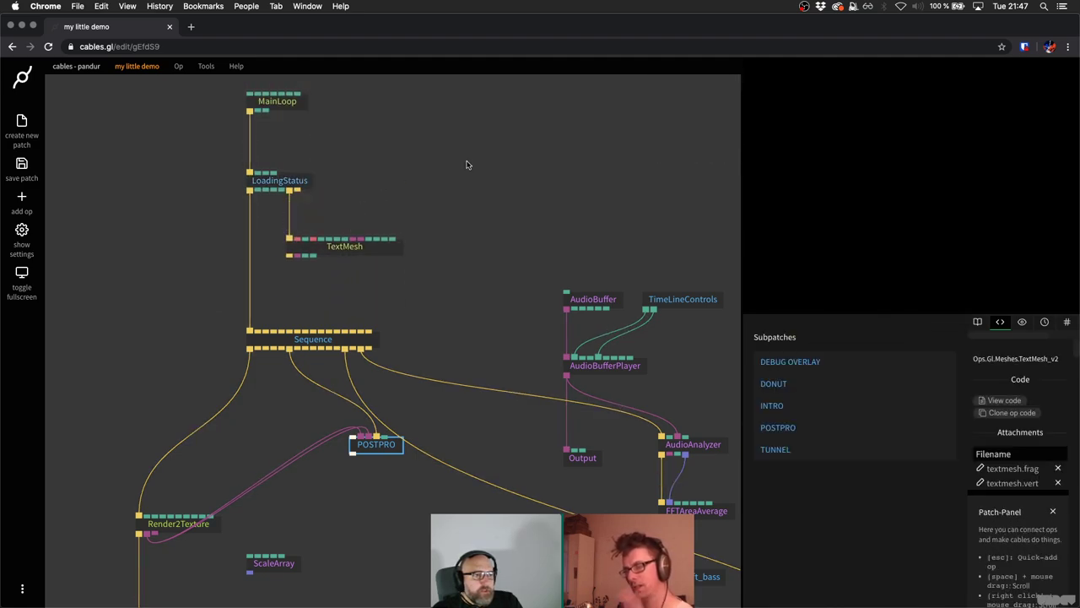
pyautogui.press('super+s')
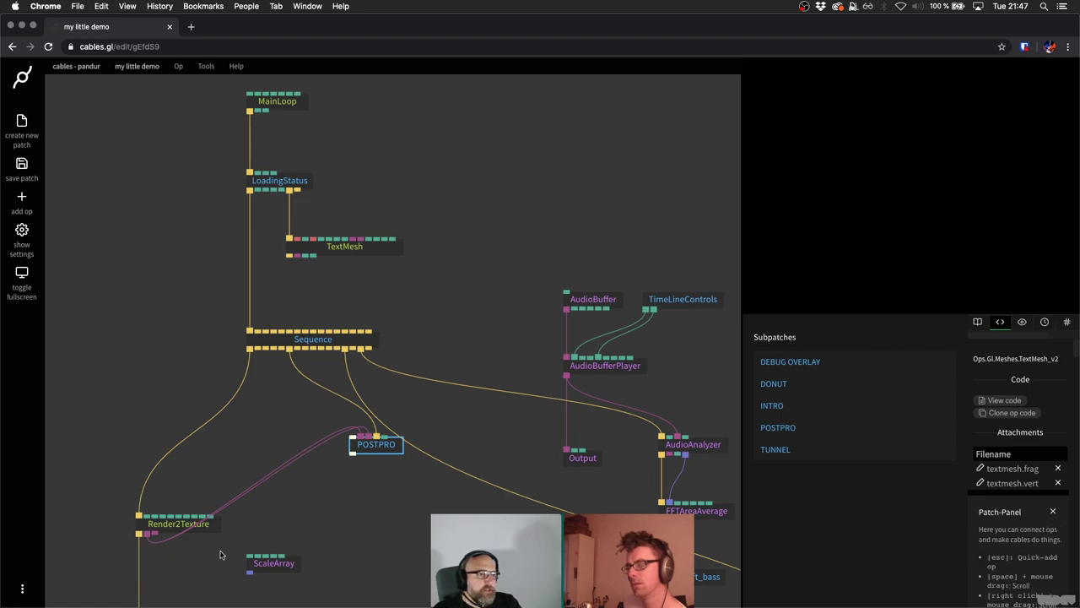
# Zoom out and shift POSTPRO slightly left, closer to Render2Texture.
pyautogui.click(206, 66)
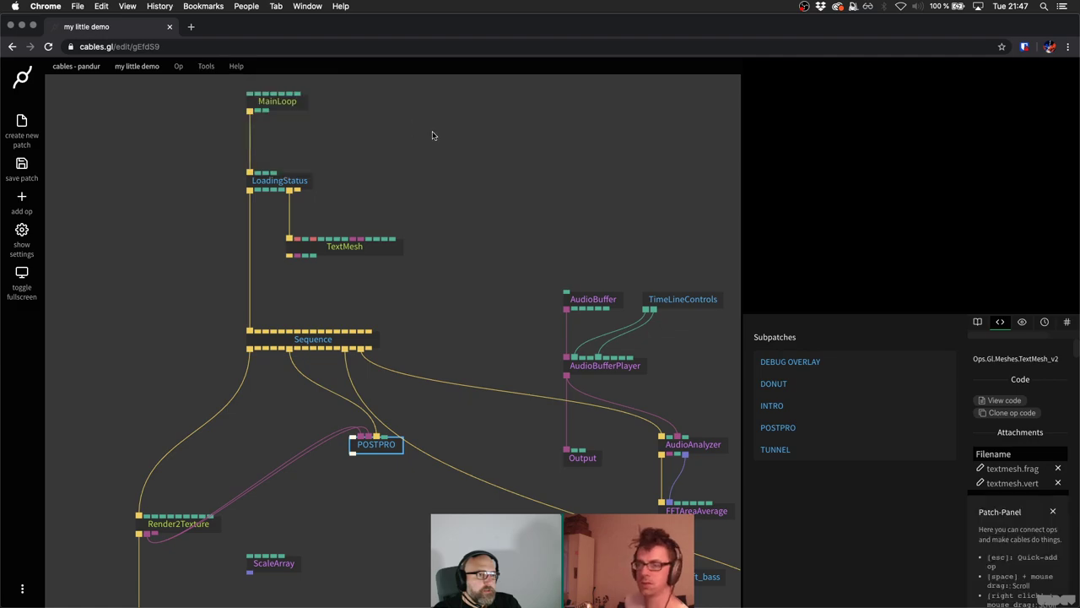
pyautogui.scroll(-2, 422, 319)
pyautogui.scroll(-2, 422, 318)
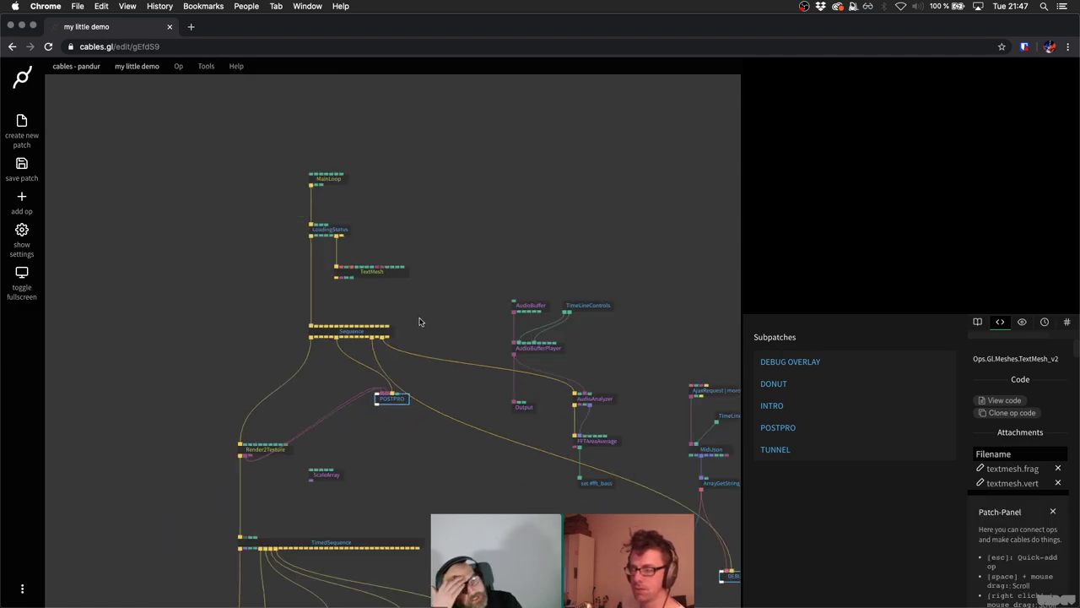
pyautogui.scroll(-2, 420, 321)
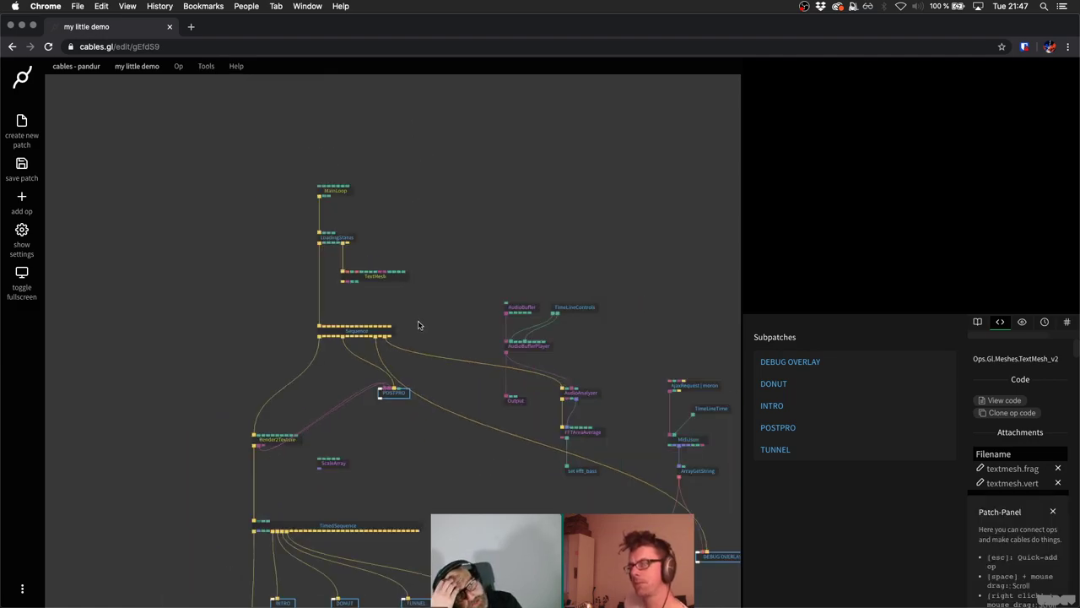
pyautogui.scroll(-5, 432, 358)
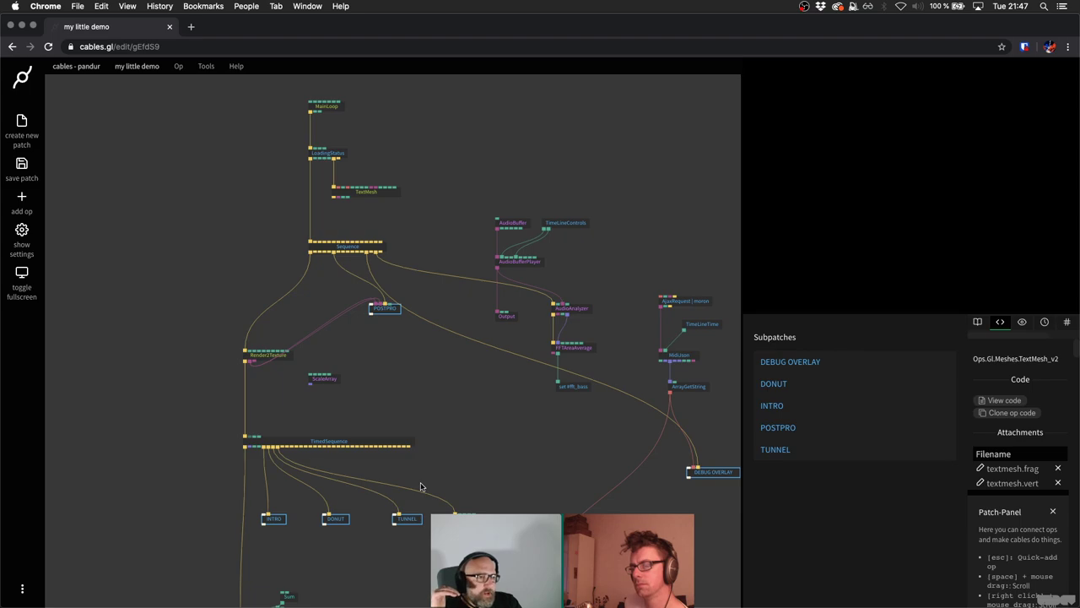
pyautogui.moveTo(389, 313); pyautogui.dragTo(353, 320)
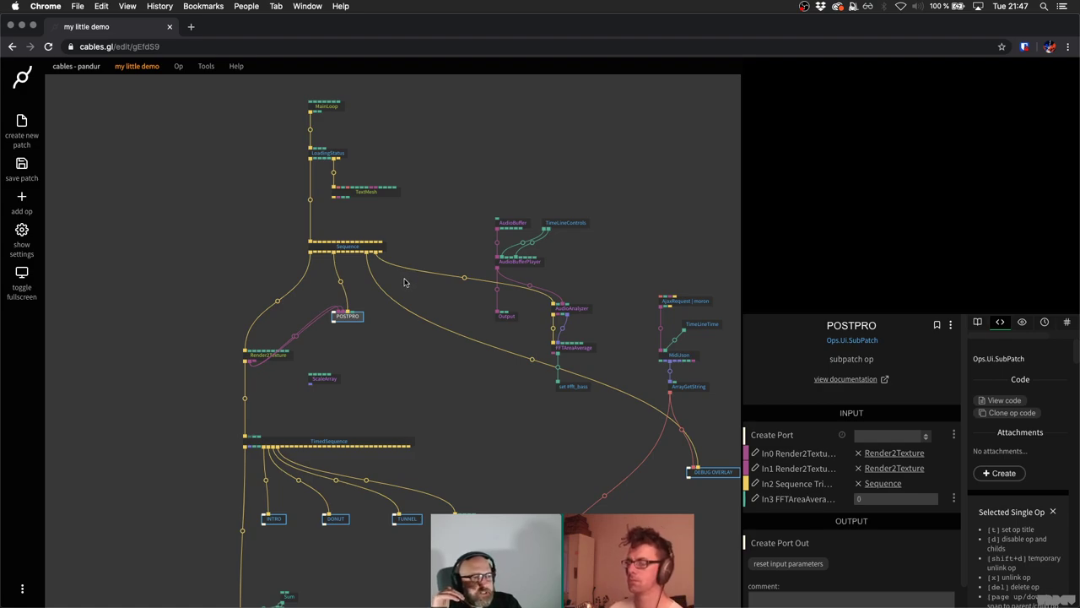
pyautogui.scroll(3, 342, 211)
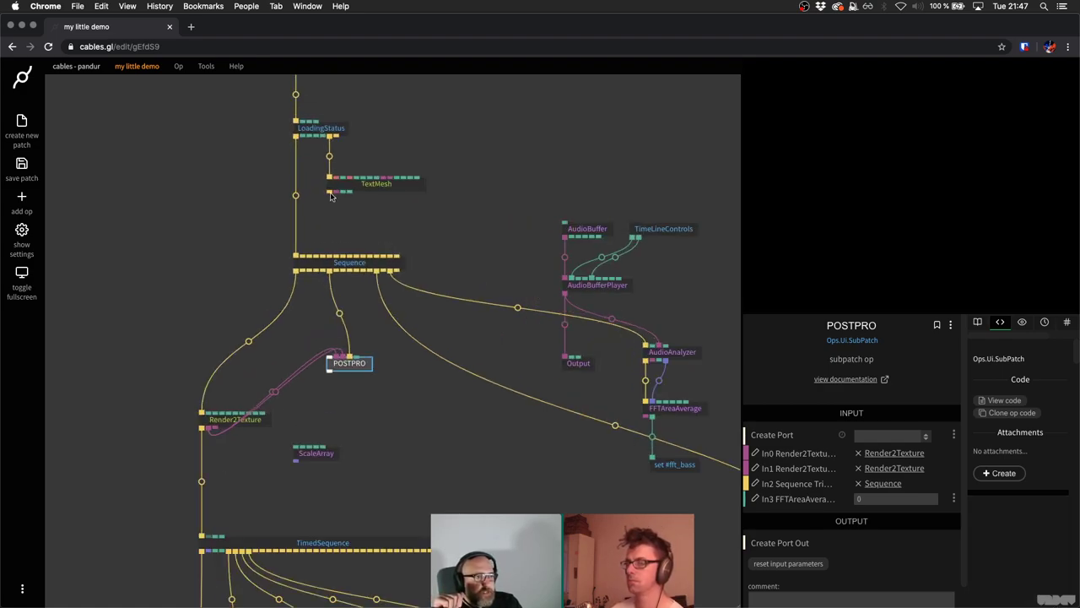
# Add a TriggerSend op fed by LoadingStatus's loading-finished output.
pyautogui.moveTo(332, 196); pyautogui.dragTo(329, 217)
pyautogui.press('Escape')
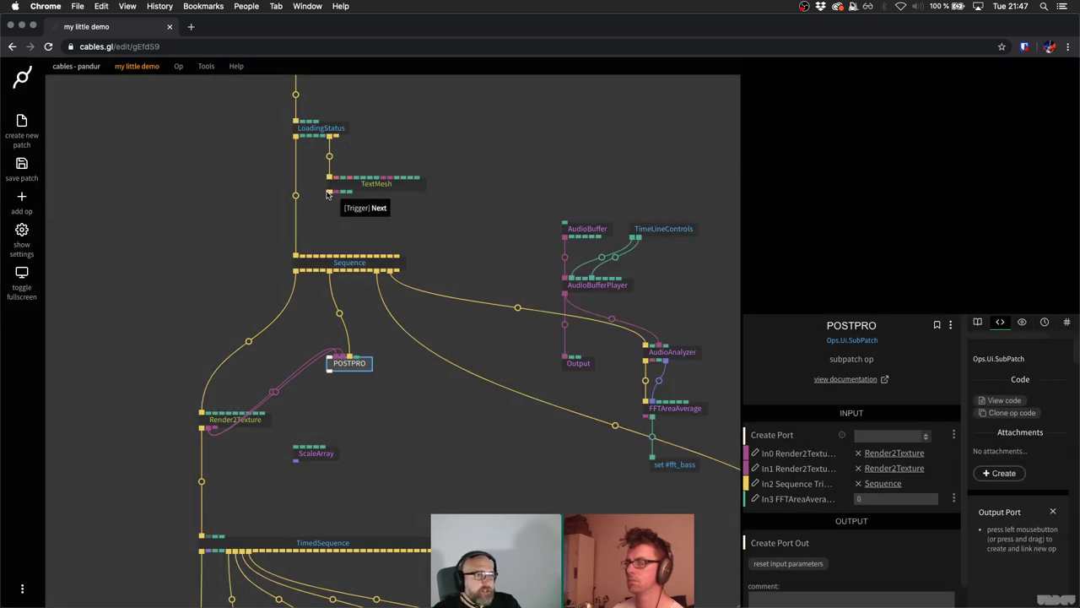
pyautogui.moveTo(331, 193); pyautogui.dragTo(331, 219)
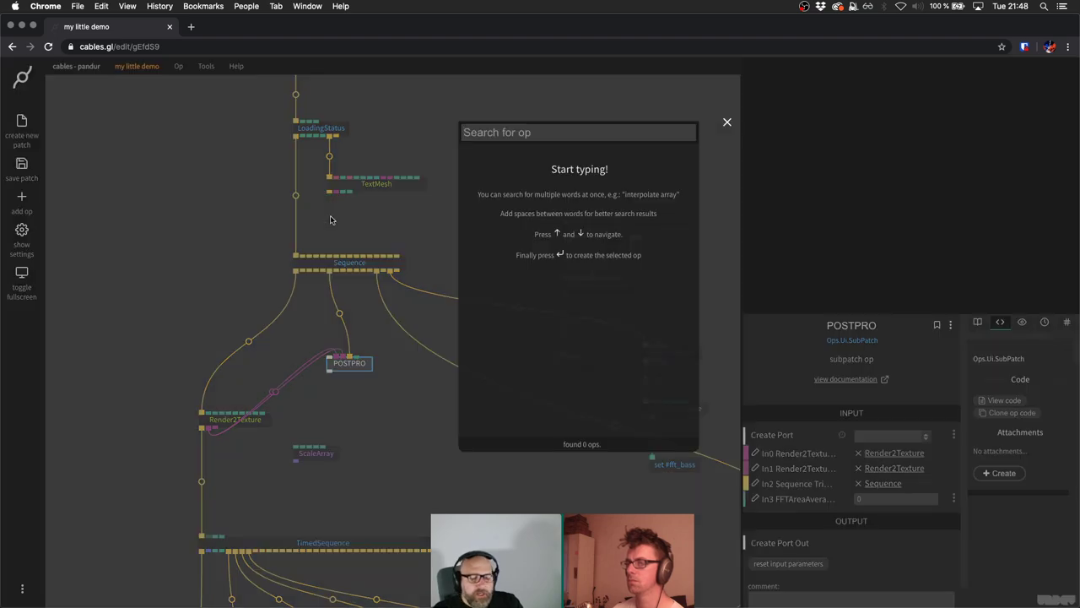
pyautogui.press('Escape')
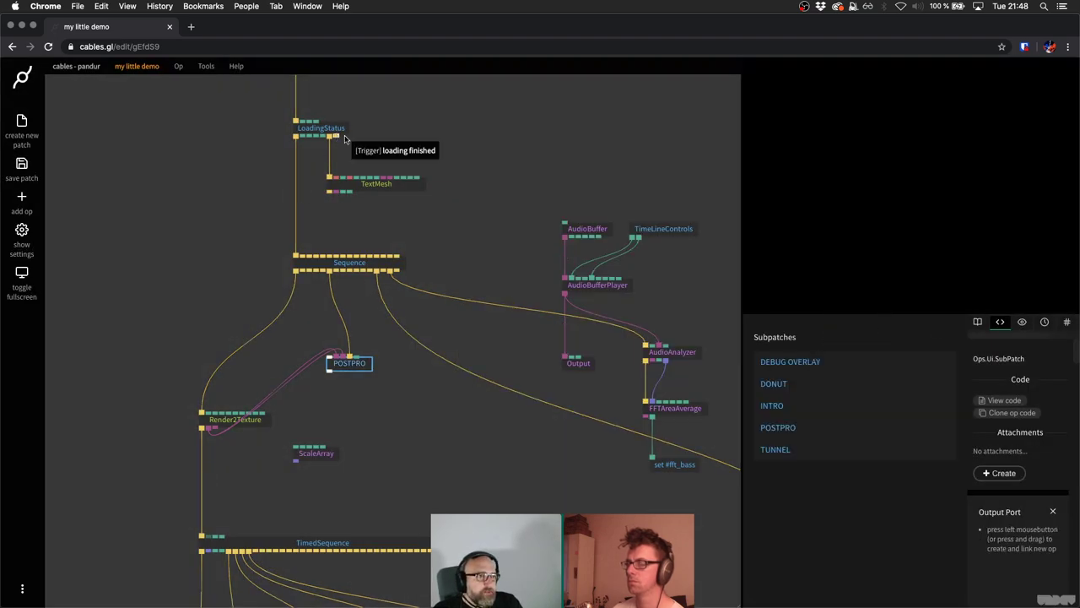
pyautogui.click(344, 139)
pyautogui.write('trigger')
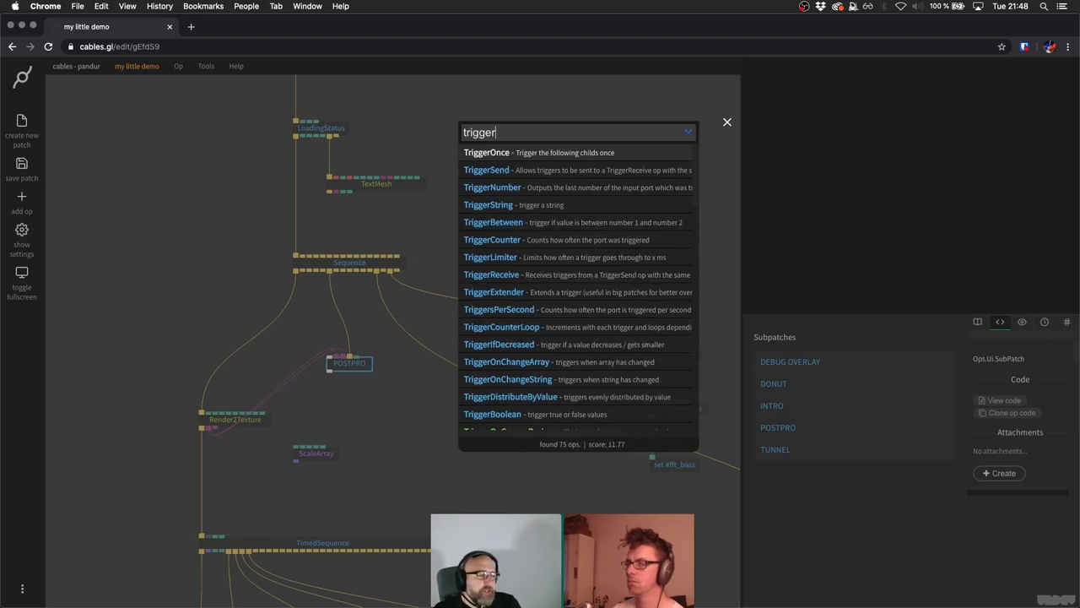
pyautogui.press('Down')
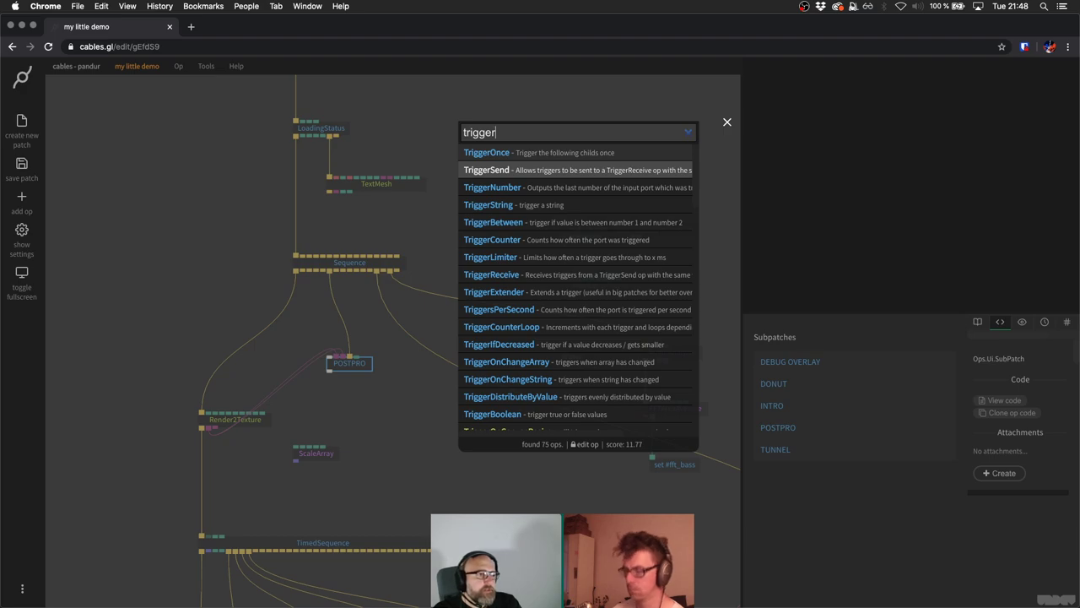
pyautogui.press('Return')
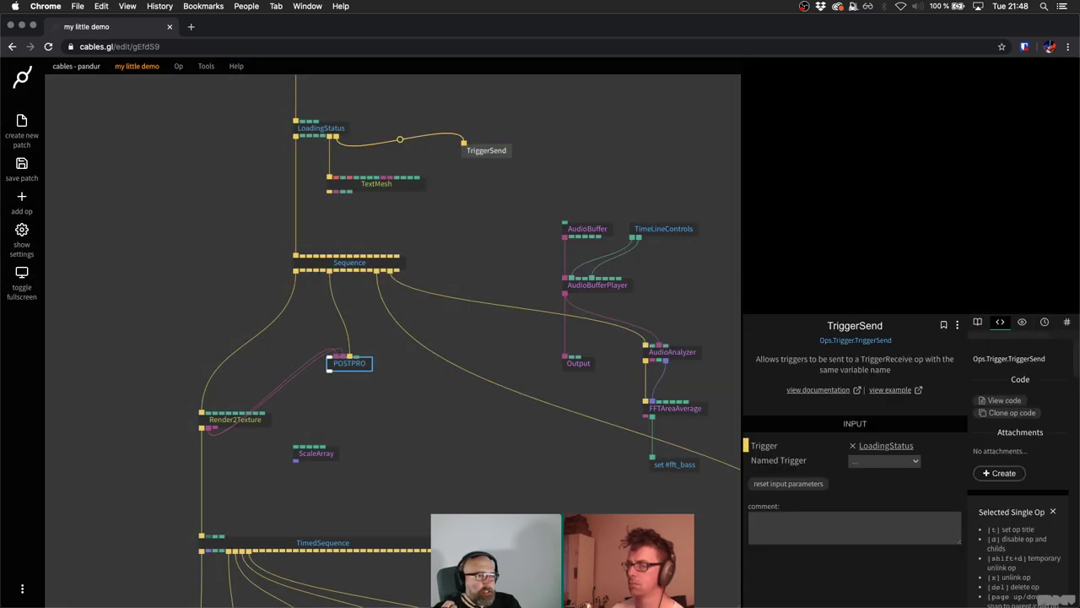
pyautogui.click(469, 182)
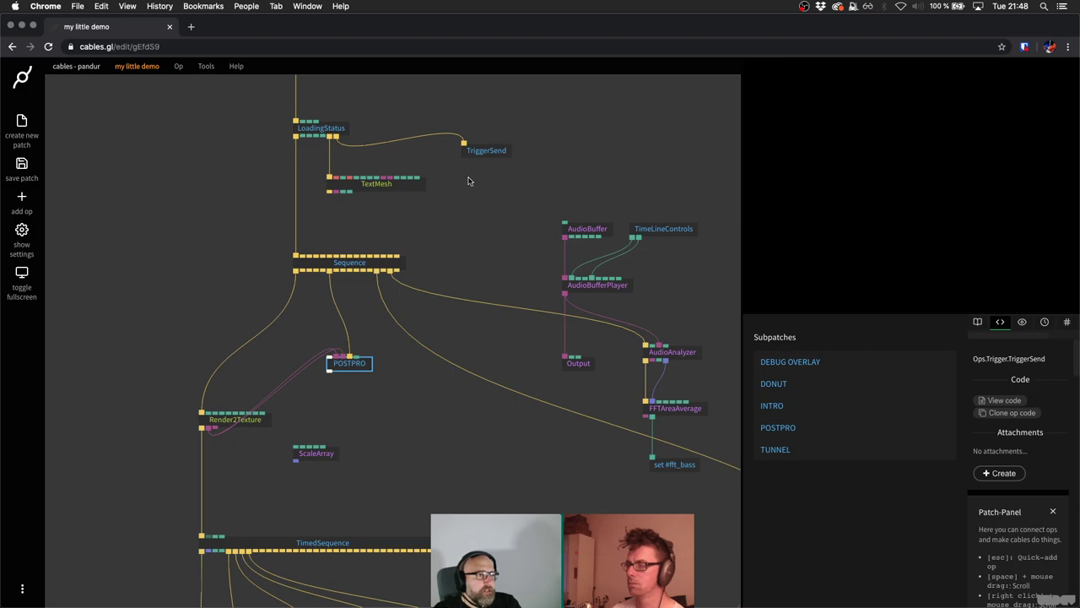
# Search 'triggerrec' and add a TriggerReceive op near POSTPRO.
pyautogui.press('Escape')
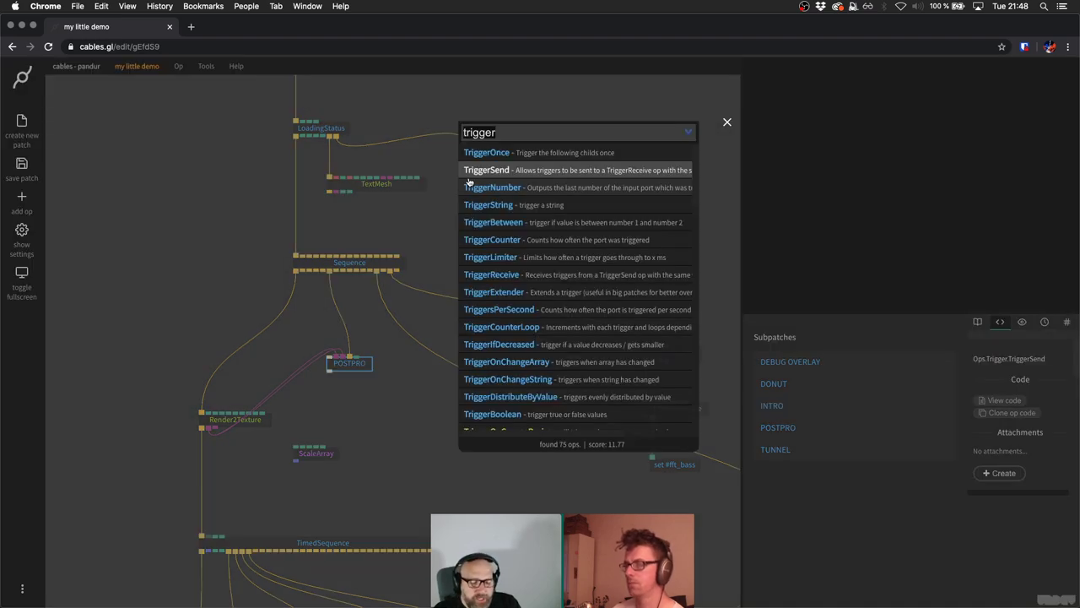
pyautogui.write('triggerre')
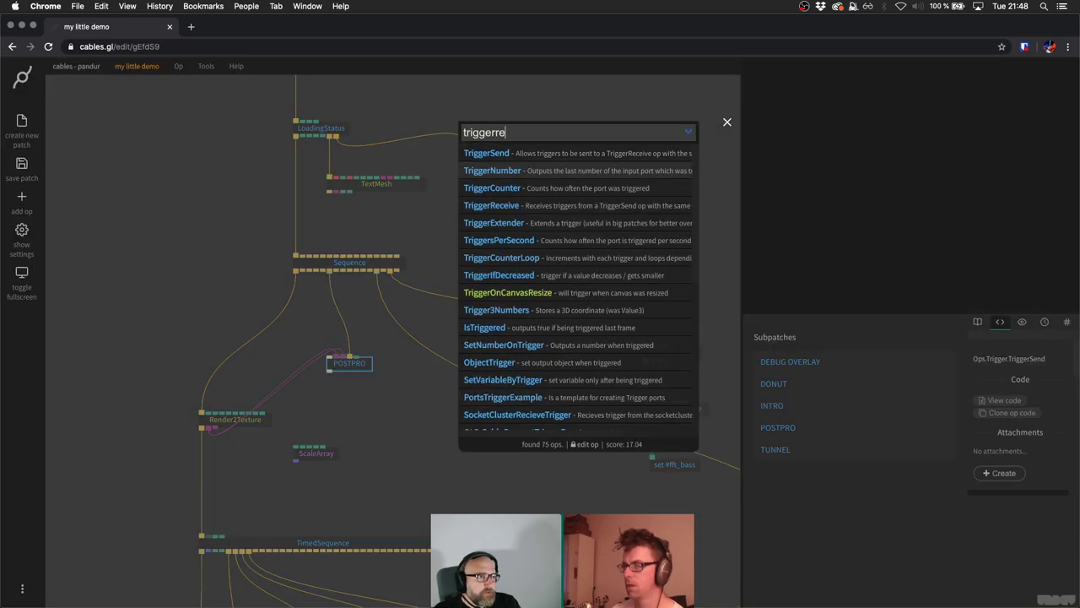
pyautogui.write('c')
pyautogui.press('Return')
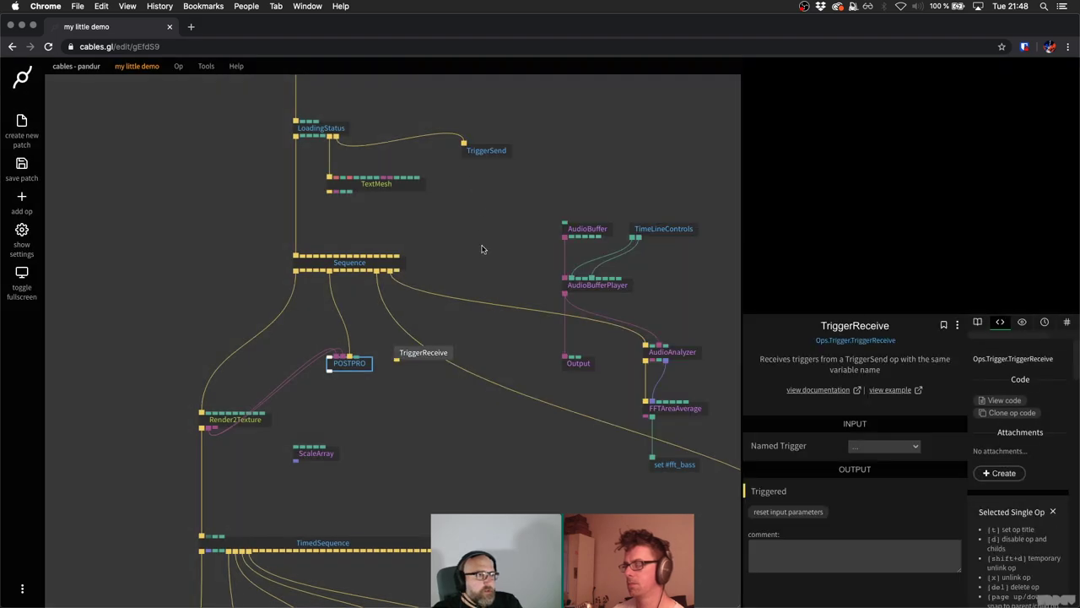
# Move the TriggerReceive op, copy it and paste a copy near TimedSequence.
pyautogui.moveTo(422, 351); pyautogui.dragTo(487, 443)
pyautogui.scroll(-5, 523, 380)
pyautogui.moveTo(478, 274); pyautogui.dragTo(522, 200)
pyautogui.moveTo(553, 233); pyautogui.dragTo(351, 510)
pyautogui.moveTo(230, 410); pyautogui.dragTo(280, 481)
pyautogui.press('super+c')
pyautogui.scroll(3, 257, 202)
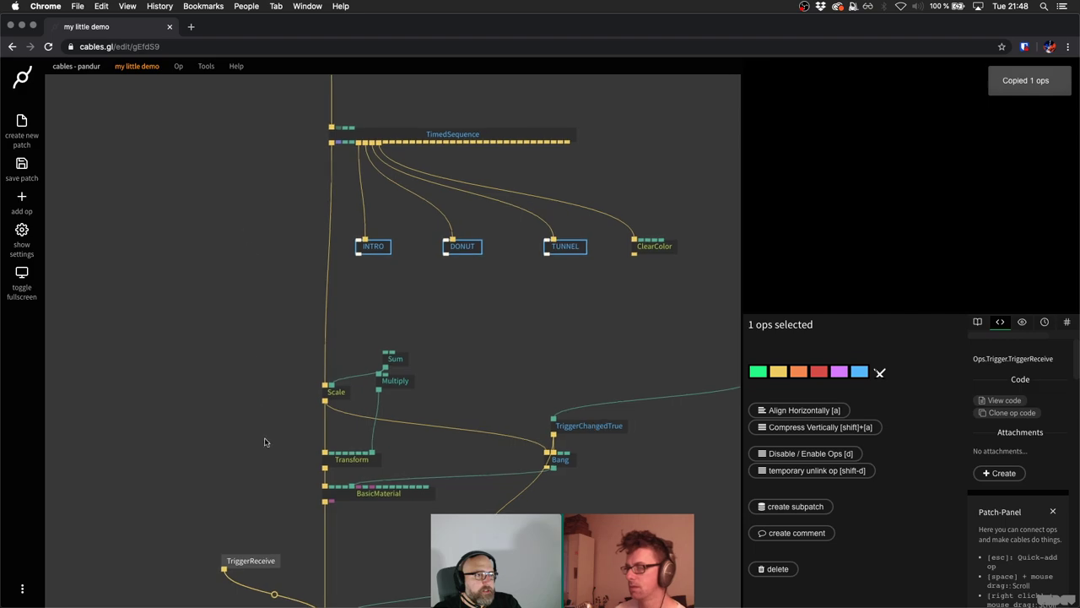
pyautogui.press('super+v')
# Wire TriggerReceive's output into the INTRO, DONUT, TUNNEL and ClearColor inputs.
pyautogui.moveTo(215, 175); pyautogui.dragTo(363, 240)
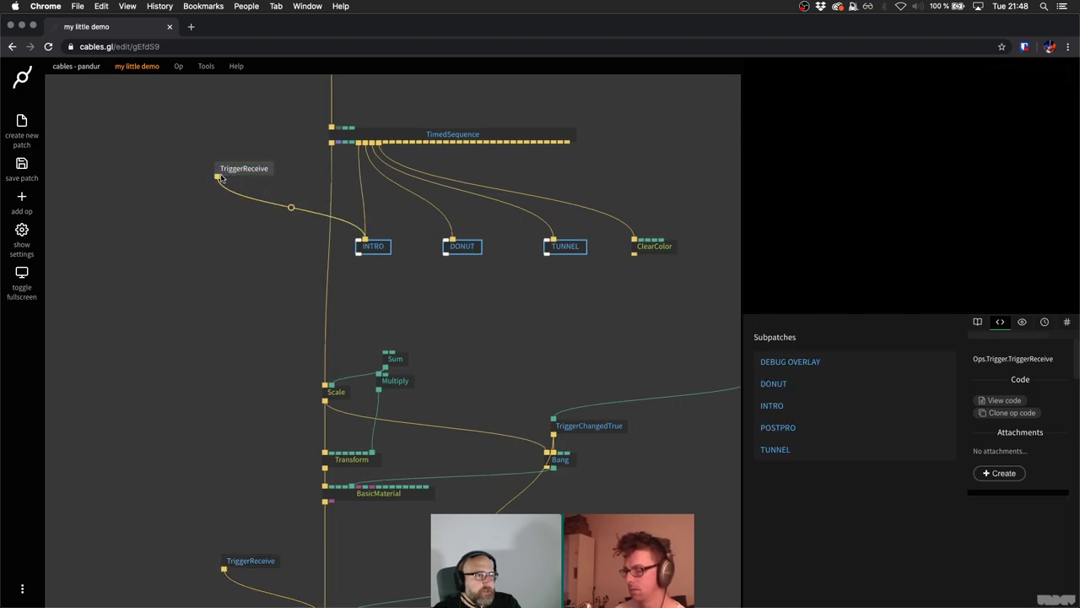
pyautogui.moveTo(218, 176); pyautogui.dragTo(453, 241)
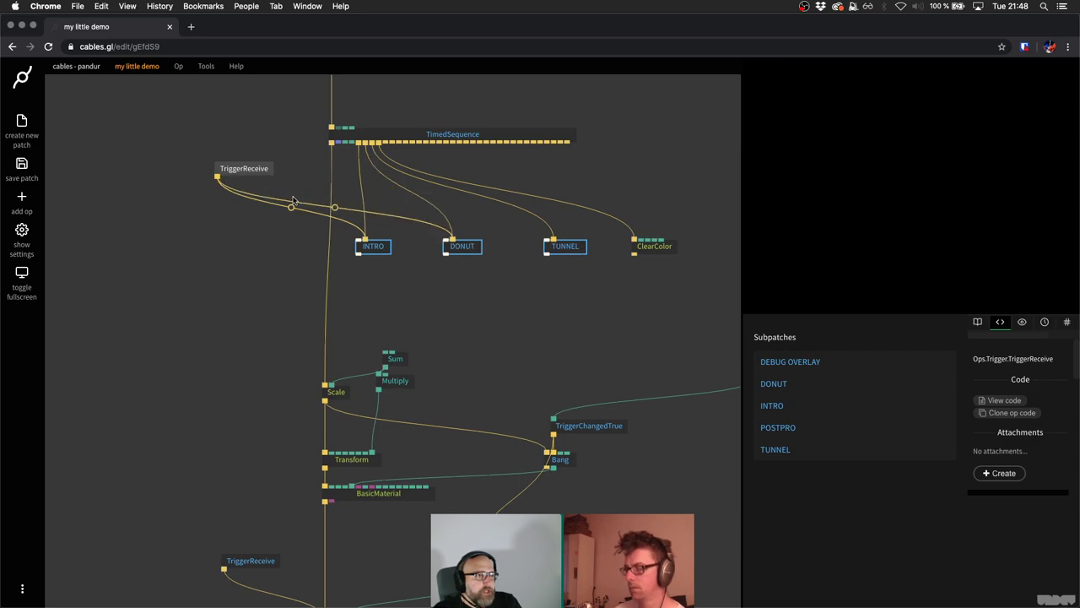
pyautogui.moveTo(217, 176); pyautogui.dragTo(552, 241)
pyautogui.moveTo(218, 176); pyautogui.dragTo(636, 242)
pyautogui.moveTo(250, 173); pyautogui.dragTo(182, 149)
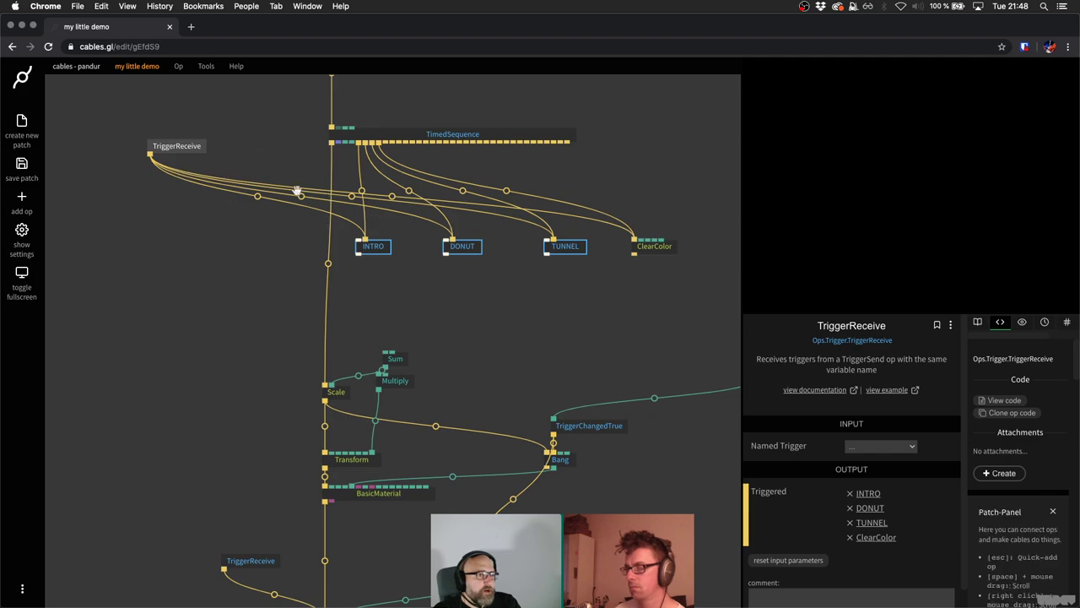
pyautogui.scroll(5, 312, 210)
pyautogui.hscroll(-3, 311, 211)
pyautogui.click(244, 185)
# Move the TriggerReceive op left of TimedSequence up and to the right.
pyautogui.scroll(5, 278, 208)
pyautogui.hscroll(2, 275, 232)
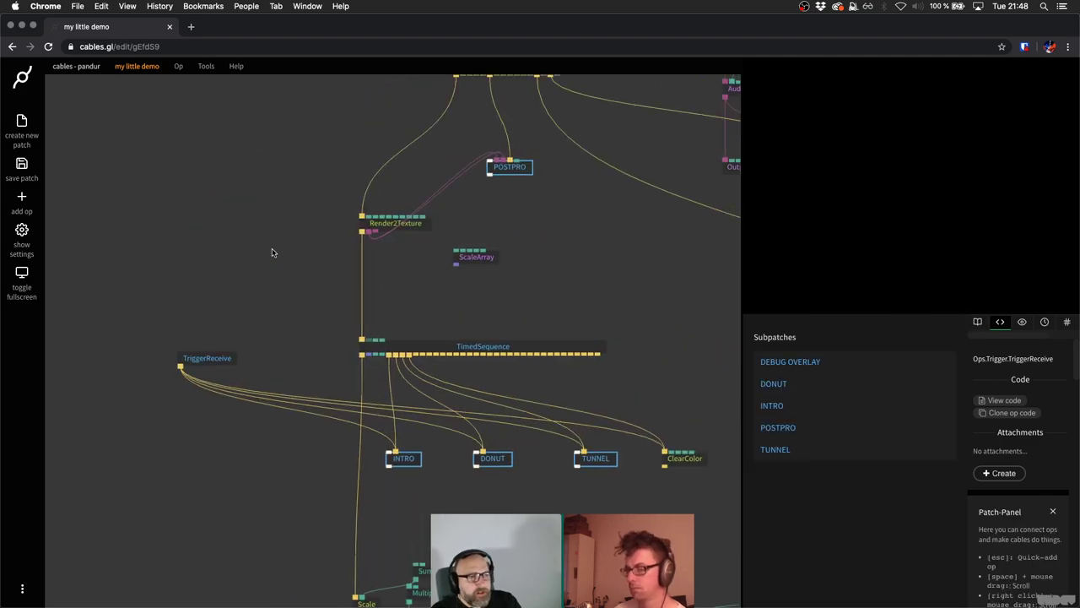
pyautogui.scroll(5, 247, 343)
pyautogui.hscroll(2, 246, 344)
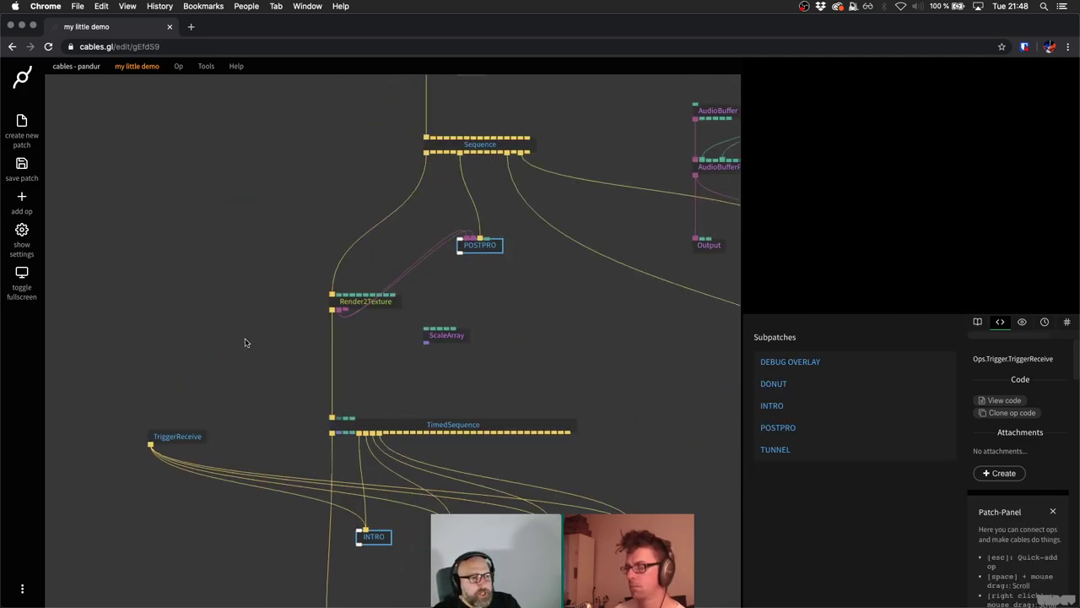
pyautogui.moveTo(197, 432); pyautogui.dragTo(224, 387)
# Search 'trigger' and place a new TriggerSend op just above TriggerReceive.
pyautogui.press('Escape')
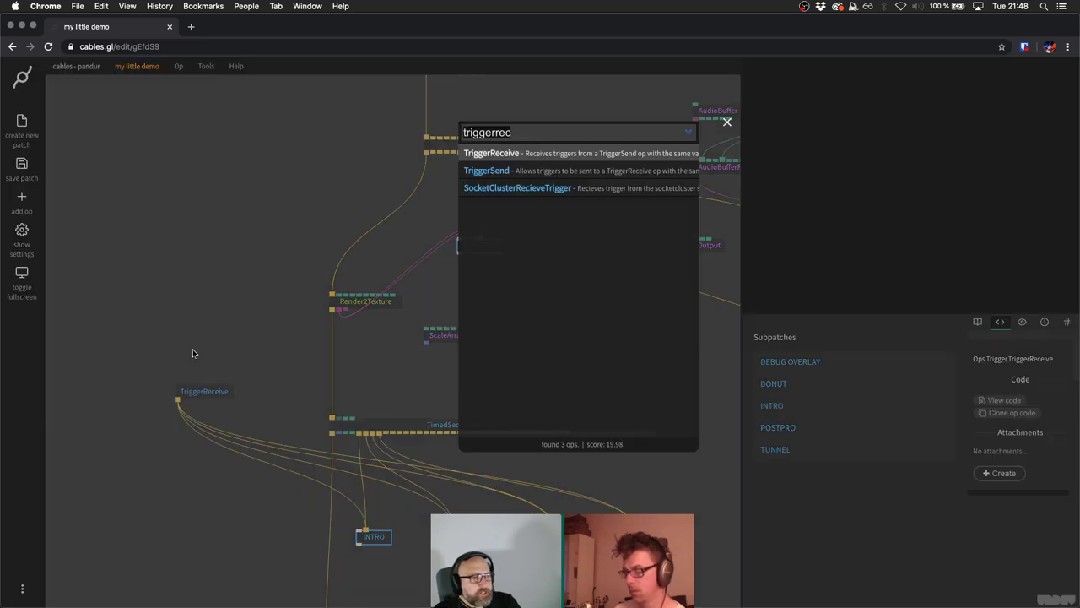
pyautogui.press('BackSpace')
pyautogui.press('BackSpace')
pyautogui.press('BackSpace')
pyautogui.press('BackSpace')
pyautogui.press('BackSpace')
pyautogui.press('BackSpace')
pyautogui.press('BackSpace')
pyautogui.press('BackSpace')
pyautogui.press('BackSpace')
pyautogui.press('BackSpace')
pyautogui.write('trigger')
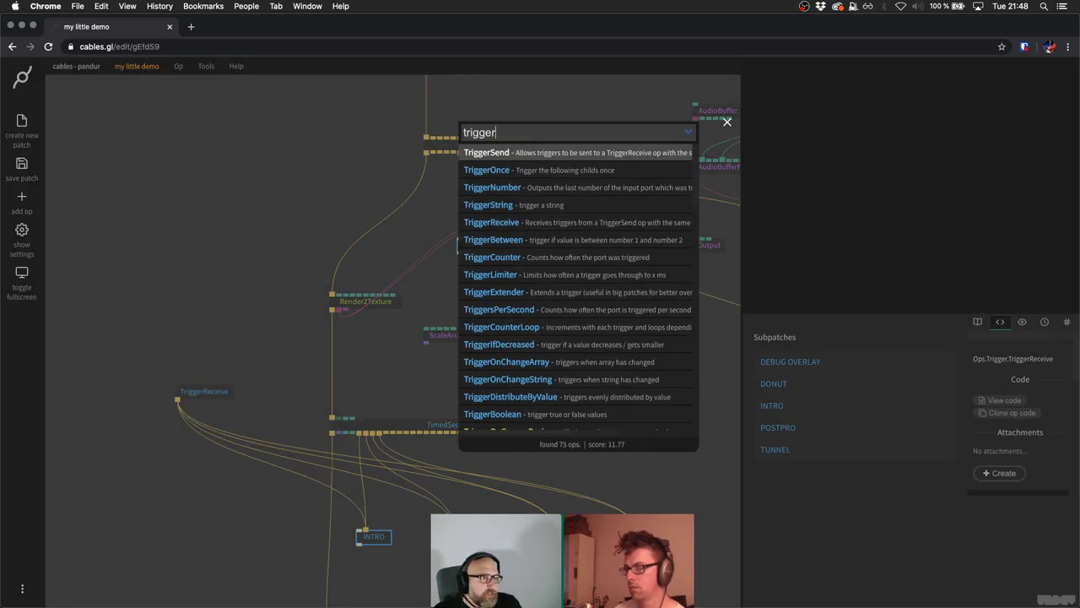
pyautogui.press('Return')
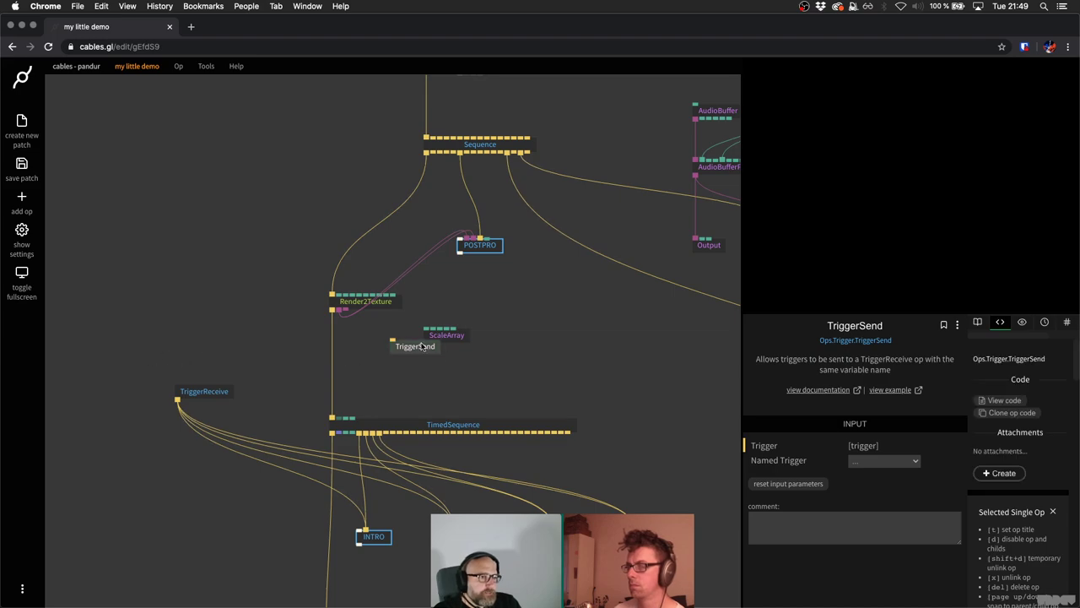
pyautogui.moveTo(422, 346); pyautogui.dragTo(206, 368)
pyautogui.click(265, 376)
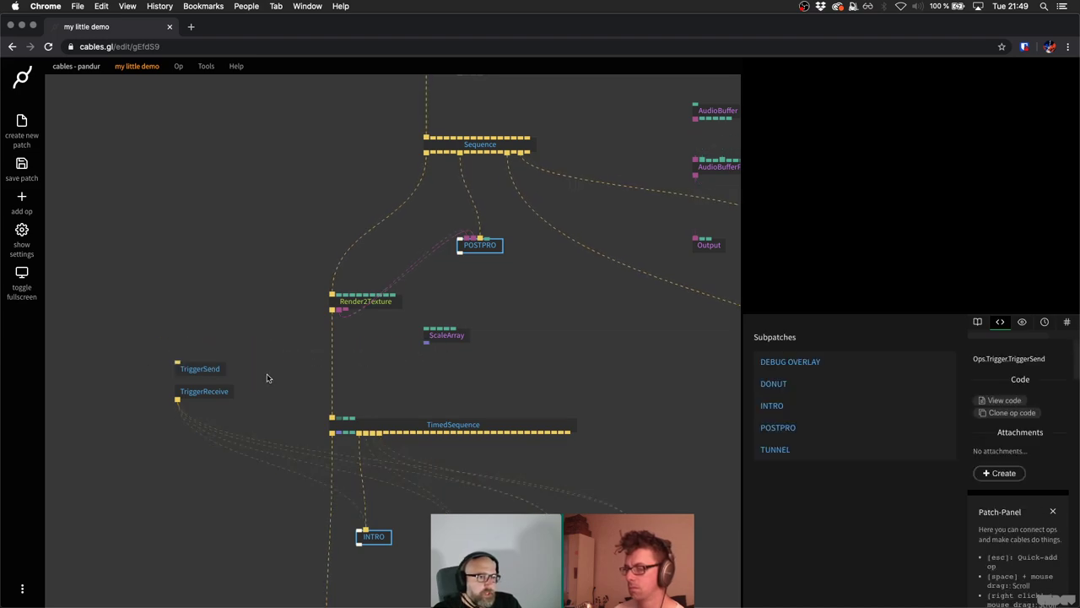
pyautogui.click(207, 373)
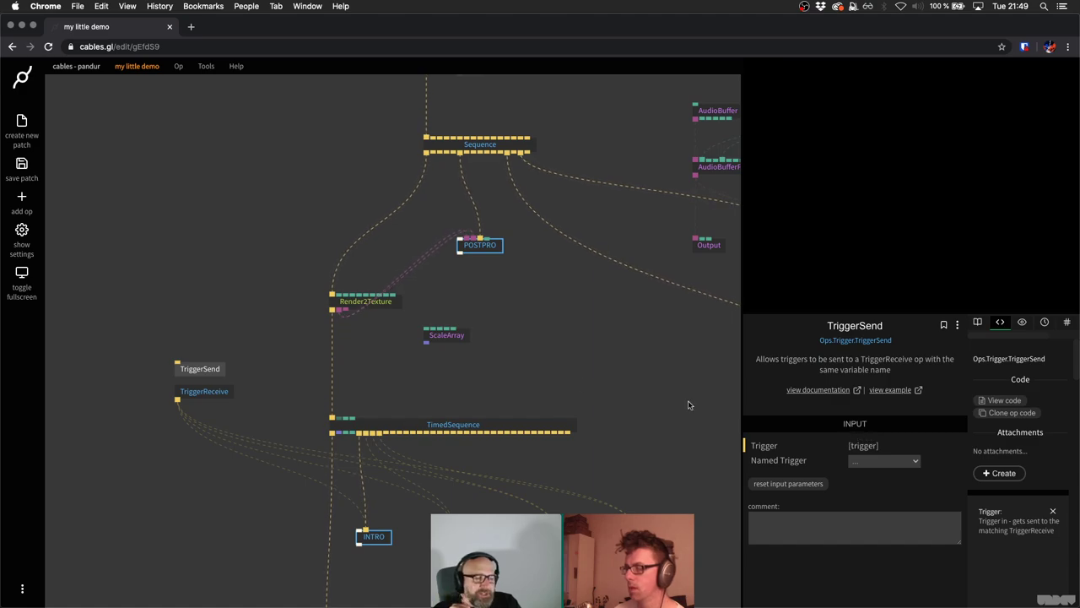
# Change TriggerSend's code from op.inTrigger to op.inTriggerButton on line 1 and save it.
pyautogui.press('e')
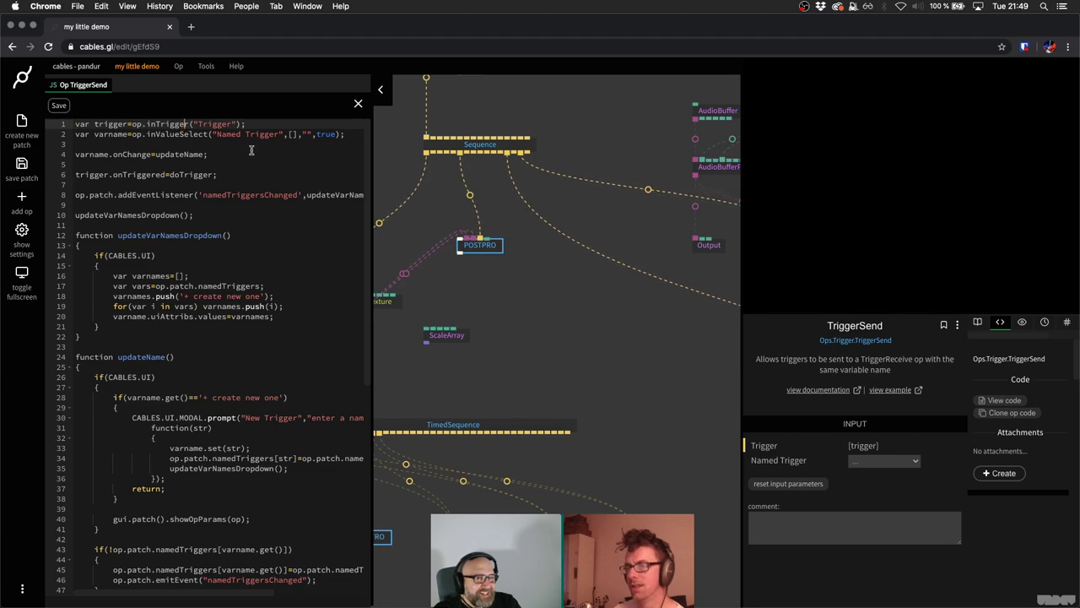
pyautogui.write('Button')
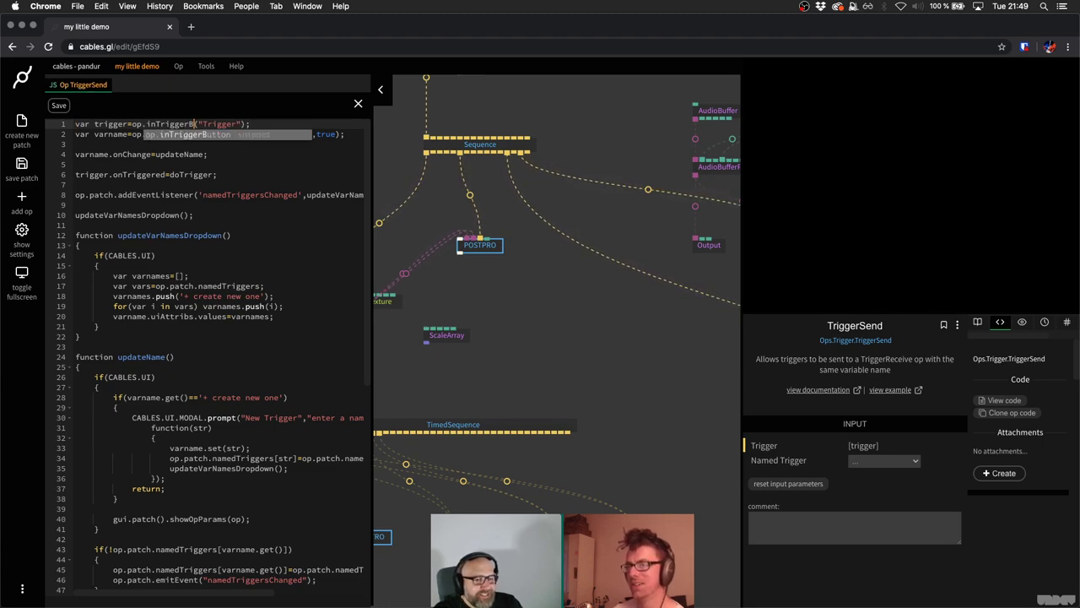
pyautogui.press('BackSpace')
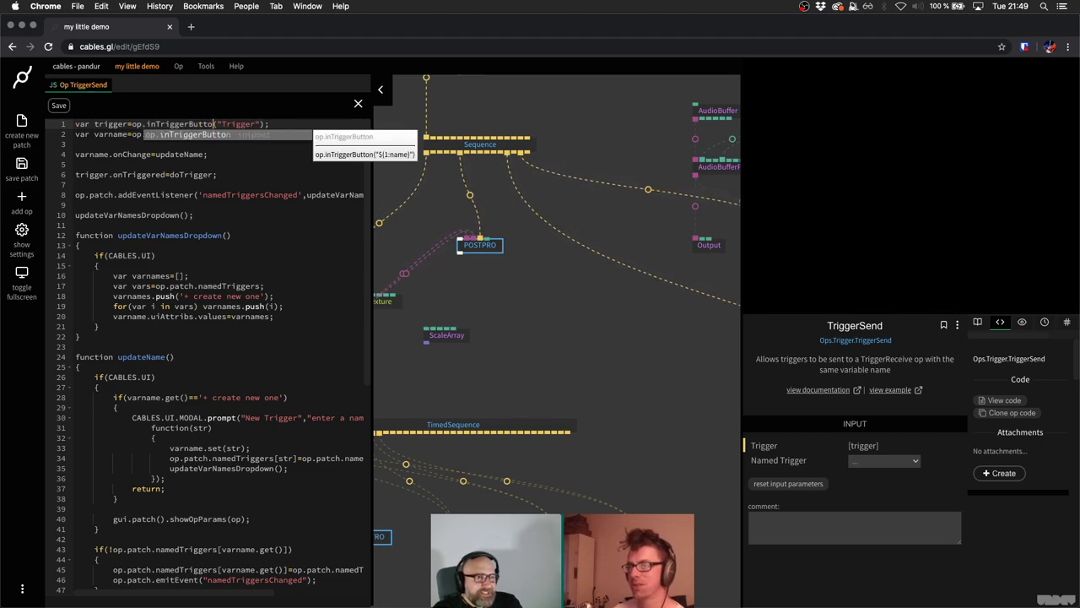
pyautogui.press('Escape')
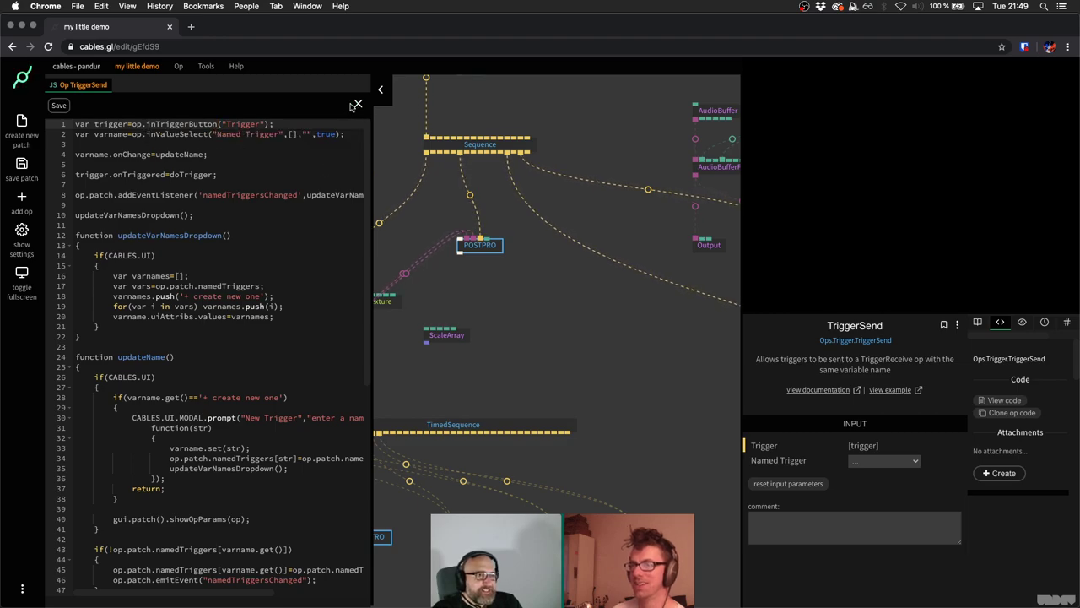
pyautogui.press('super+s')
pyautogui.click(358, 104)
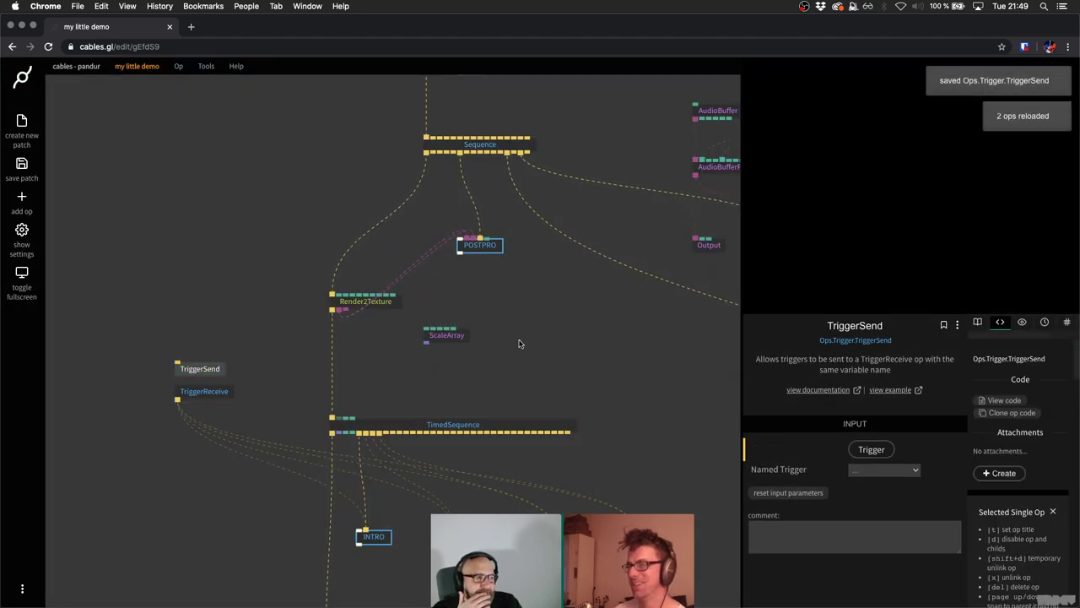
# Fire the TriggerSend trigger as a test and check its named trigger list.
pyautogui.click(870, 449)
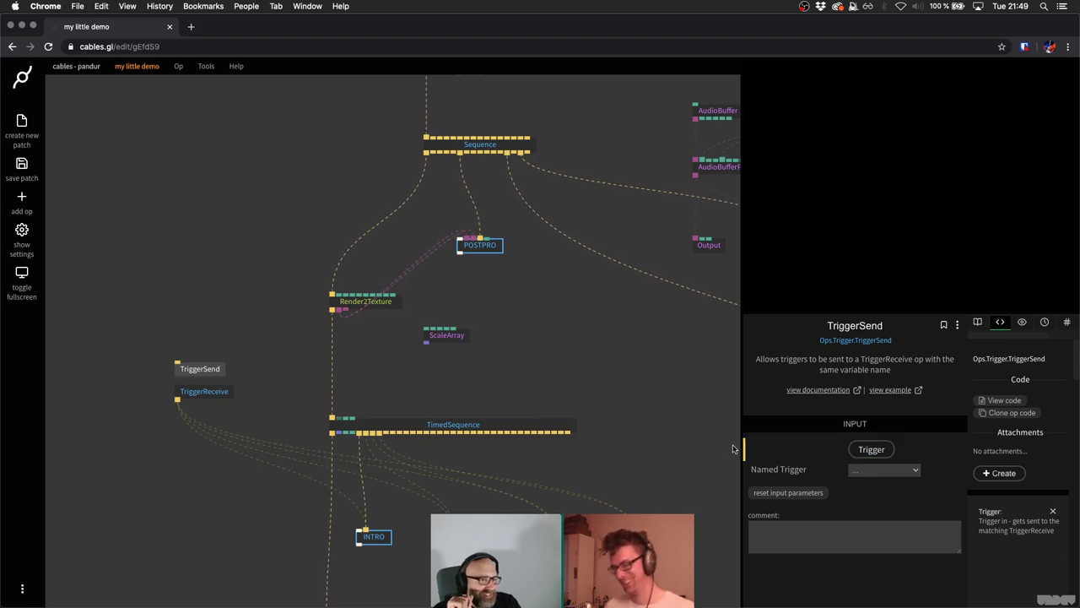
pyautogui.click(232, 404)
pyautogui.click(203, 392)
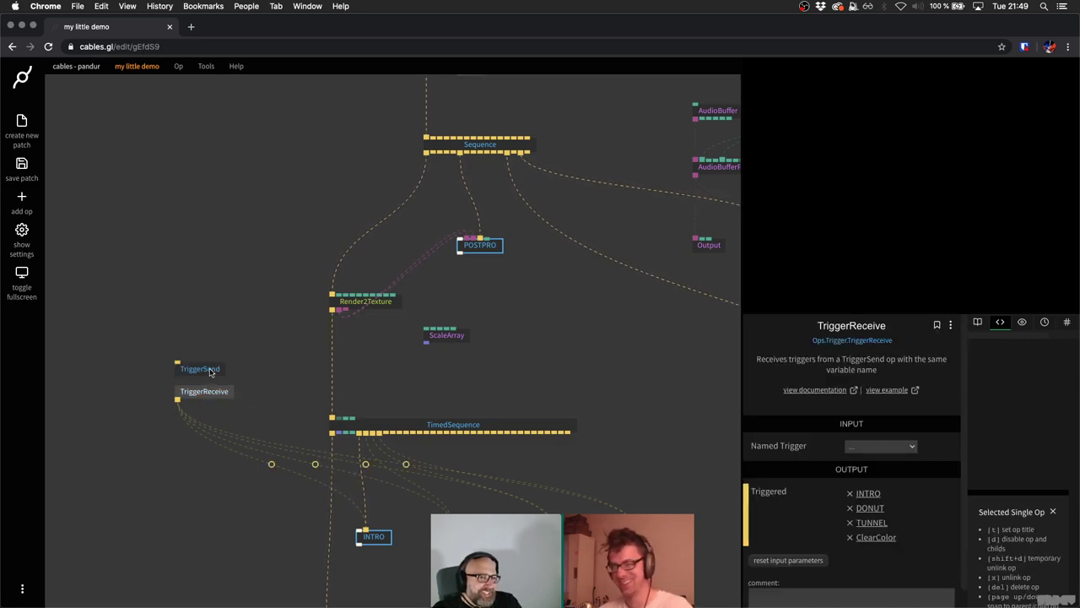
pyautogui.click(200, 369)
pyautogui.click(884, 470)
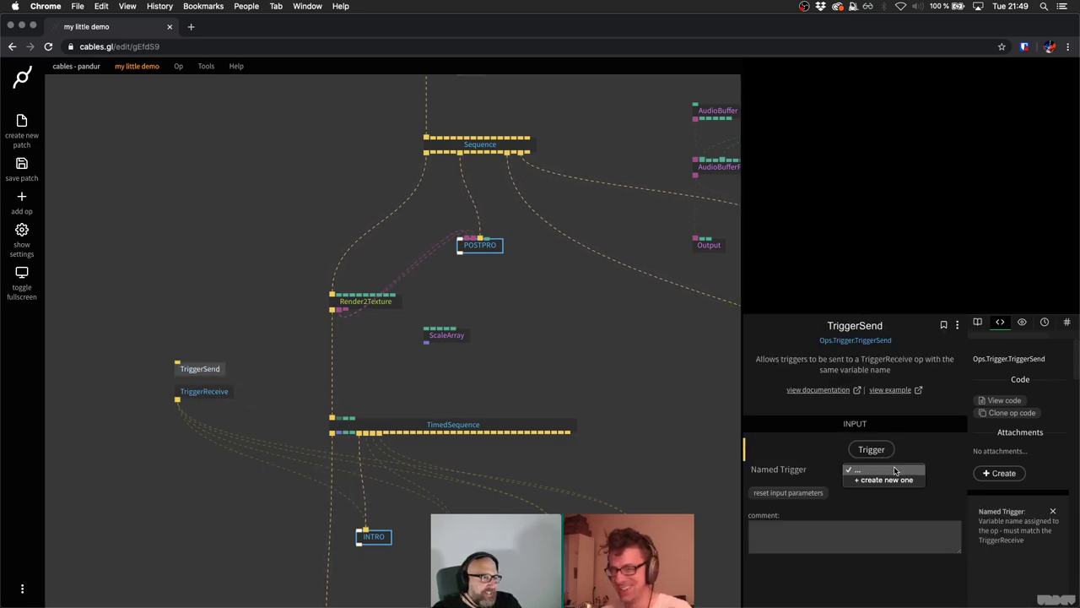
pyautogui.click(292, 258)
# Create a new named trigger 'preInit' on the TriggerSend op.
pyautogui.moveTo(292, 258); pyautogui.dragTo(280, 299)
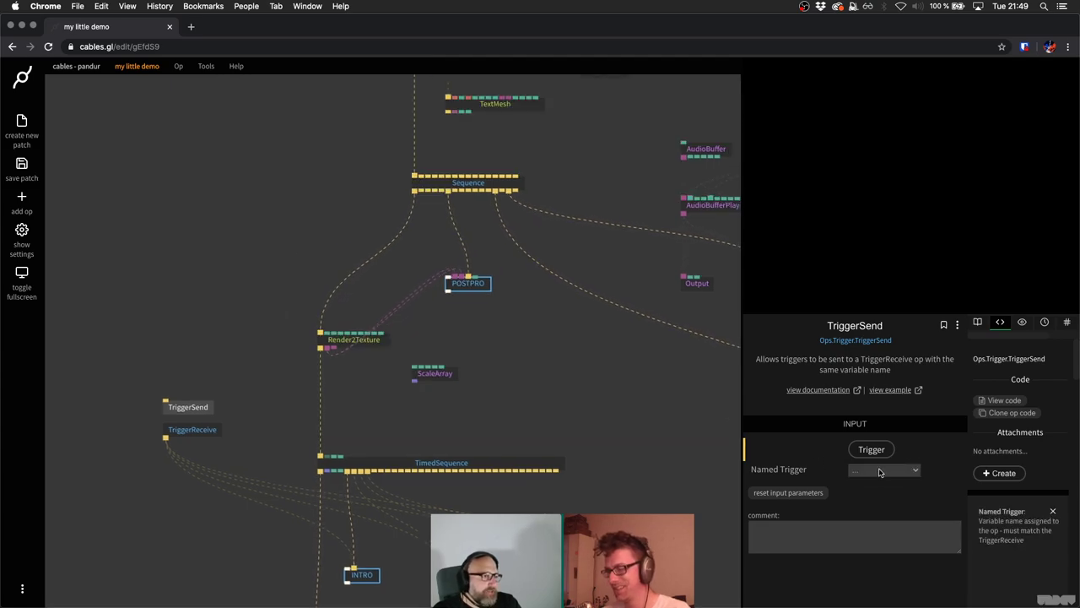
pyautogui.click(881, 470)
pyautogui.click(888, 481)
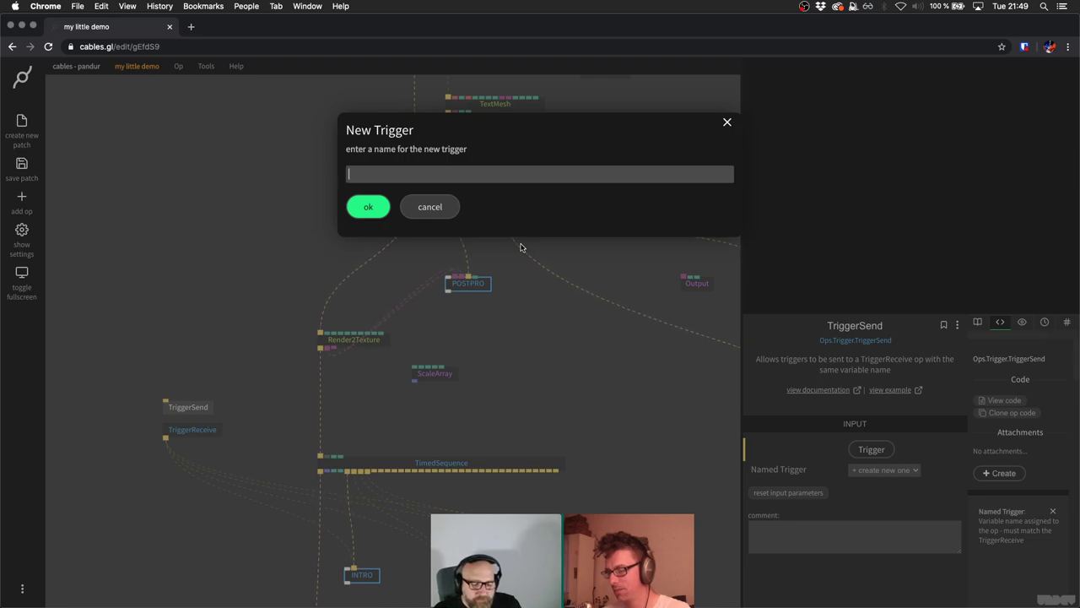
pyautogui.write('preInit')
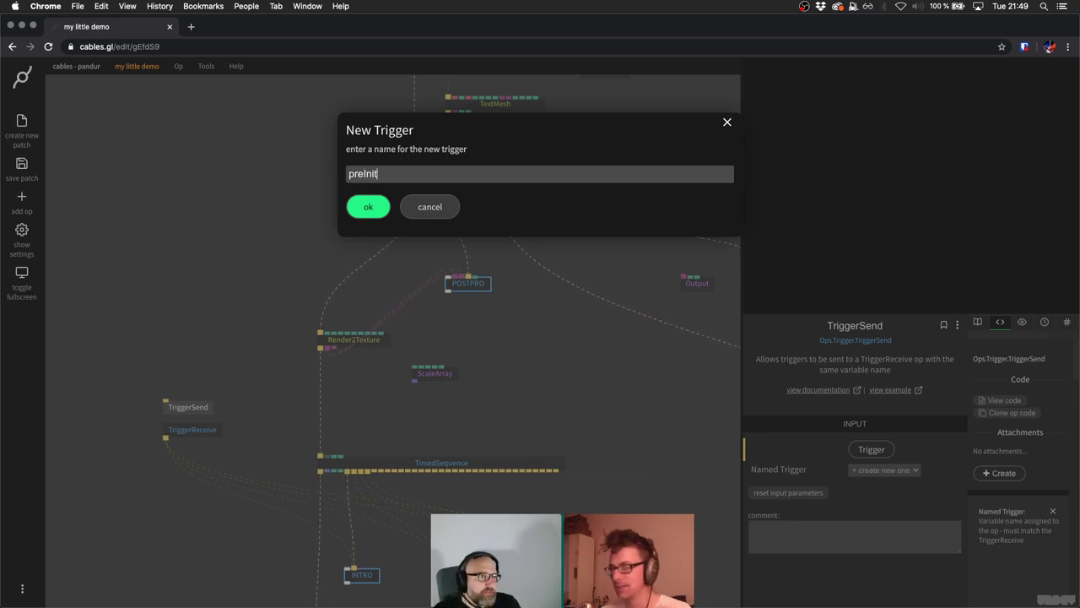
pyautogui.press('Return')
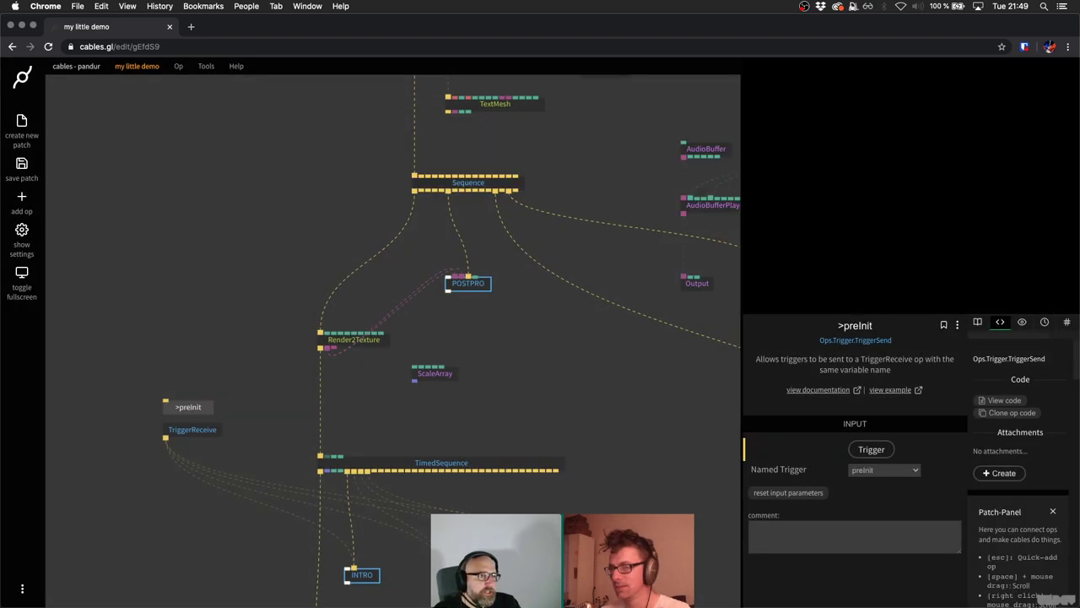
# Make the TriggerReceive op listen to the preInit named trigger.
pyautogui.click(209, 430)
pyautogui.click(881, 446)
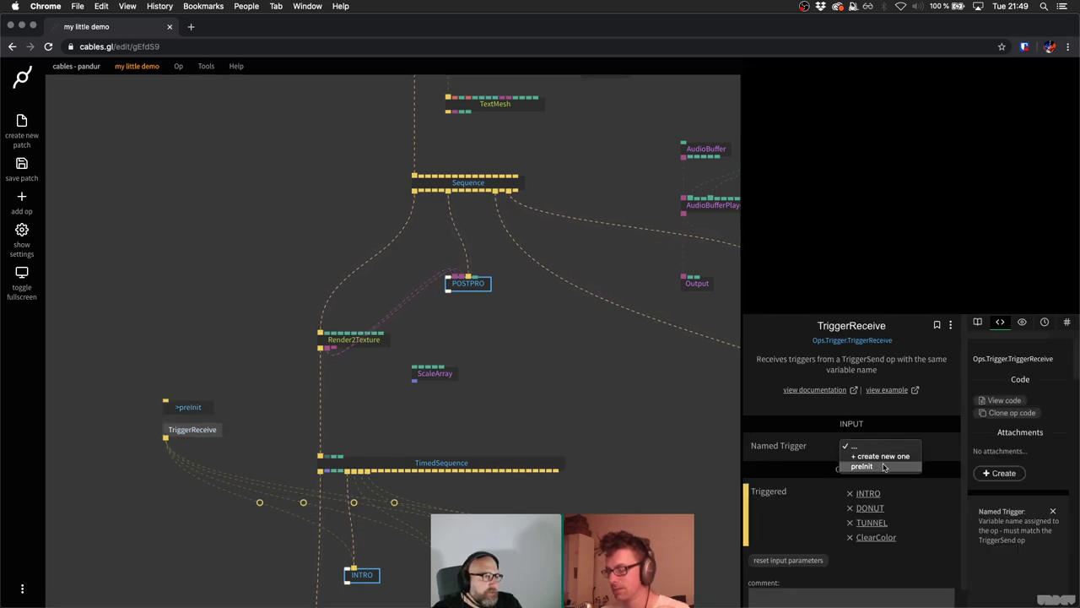
pyautogui.click(884, 466)
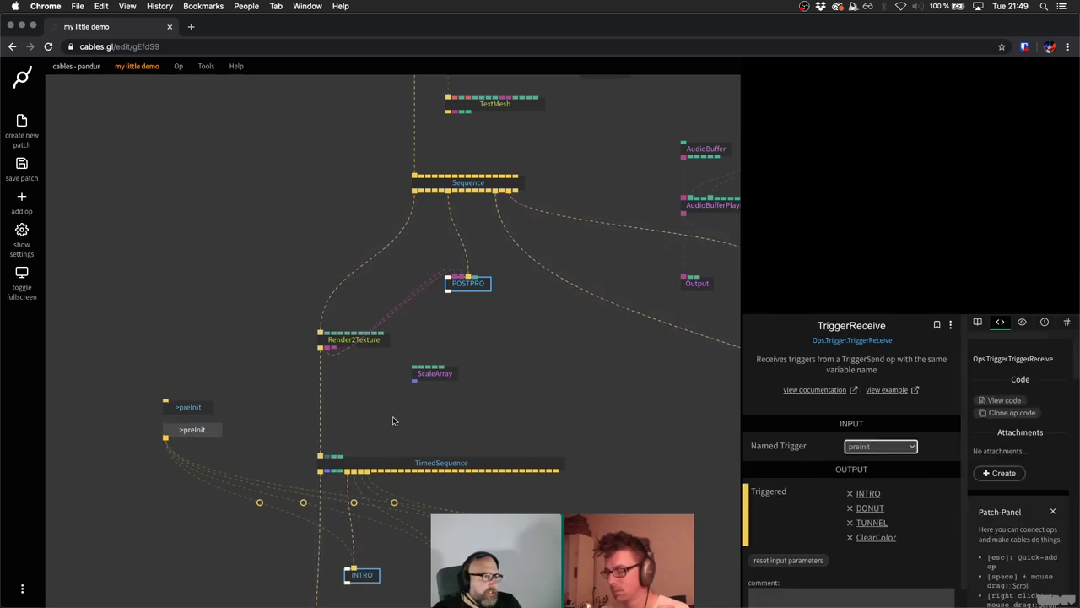
pyautogui.click(178, 410)
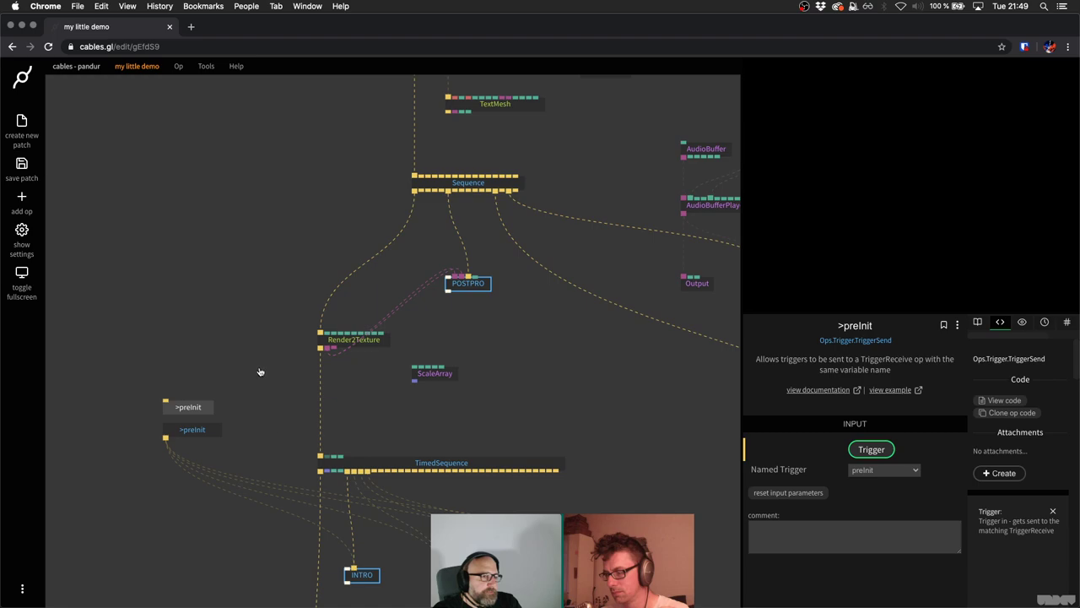
# Fire the preInit trigger from the upper >preInit sender to test it.
pyautogui.click(262, 321)
pyautogui.scroll(-3, 272, 317)
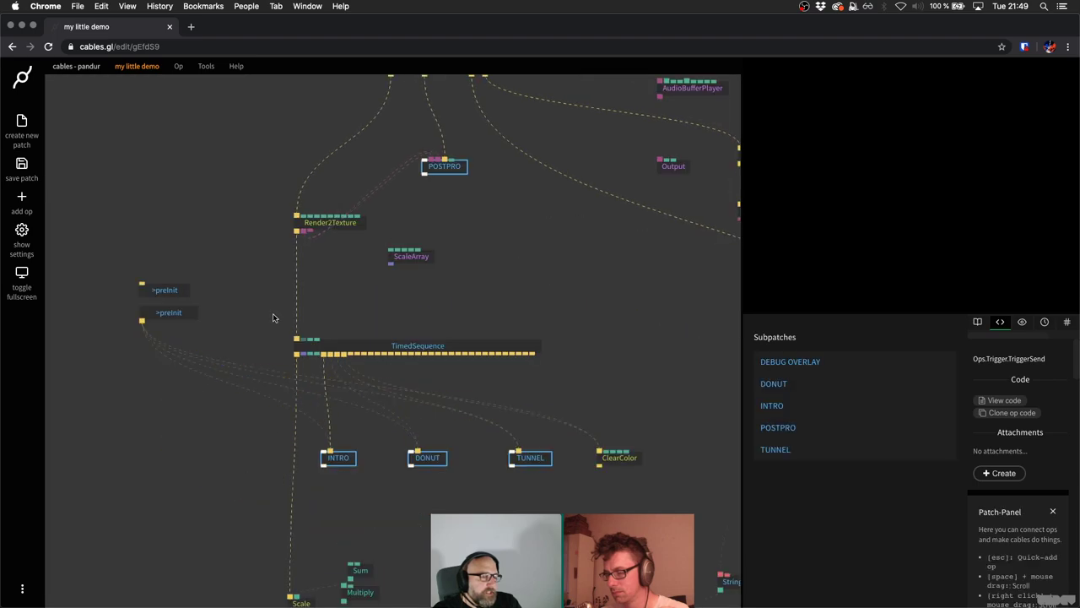
pyautogui.click(172, 291)
pyautogui.click(871, 449)
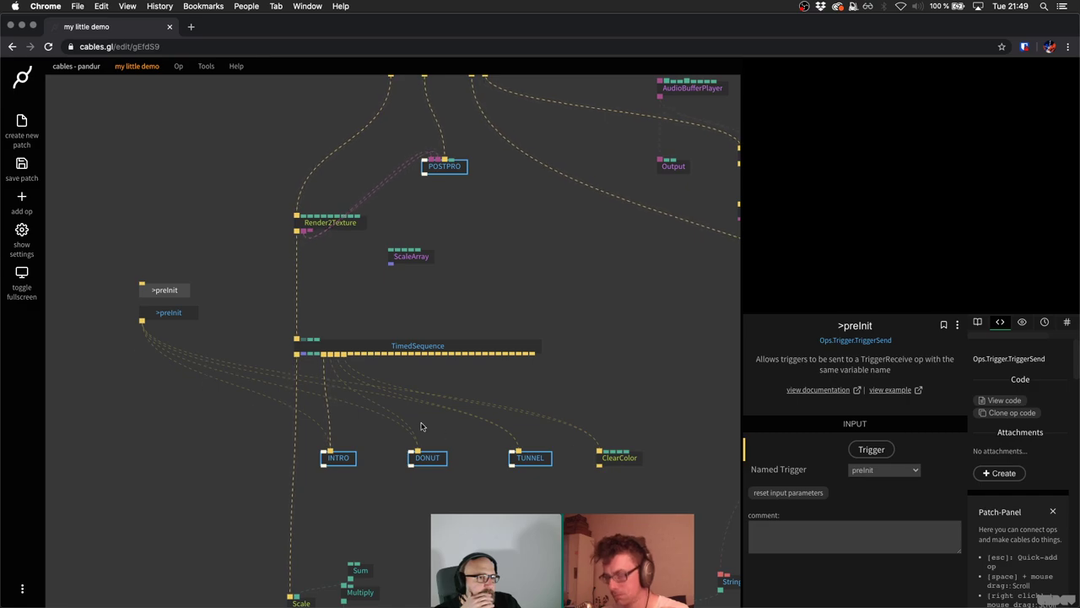
pyautogui.click(873, 449)
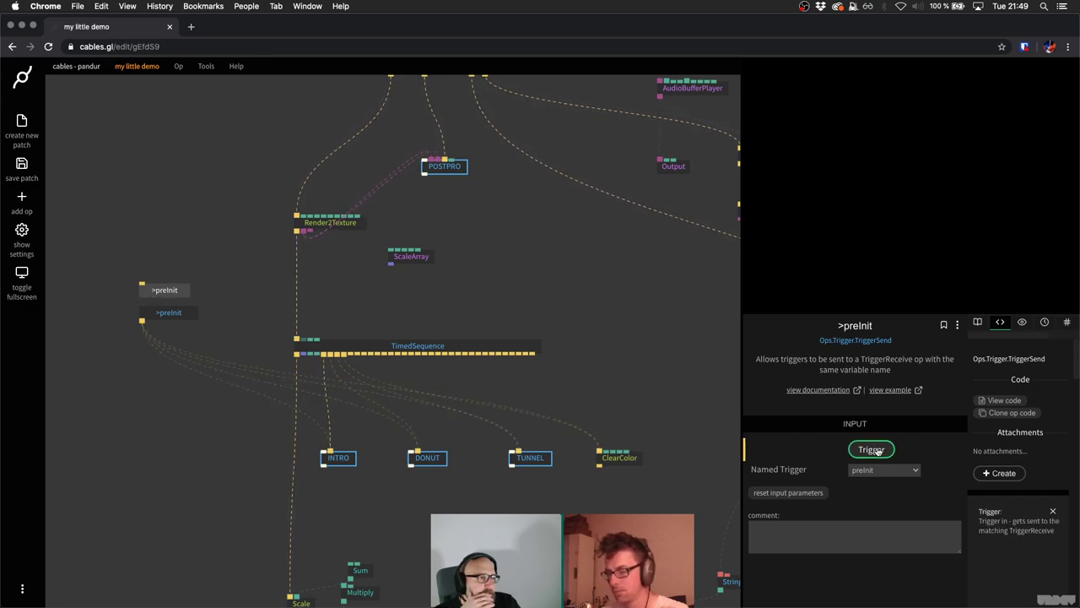
pyautogui.click(876, 449)
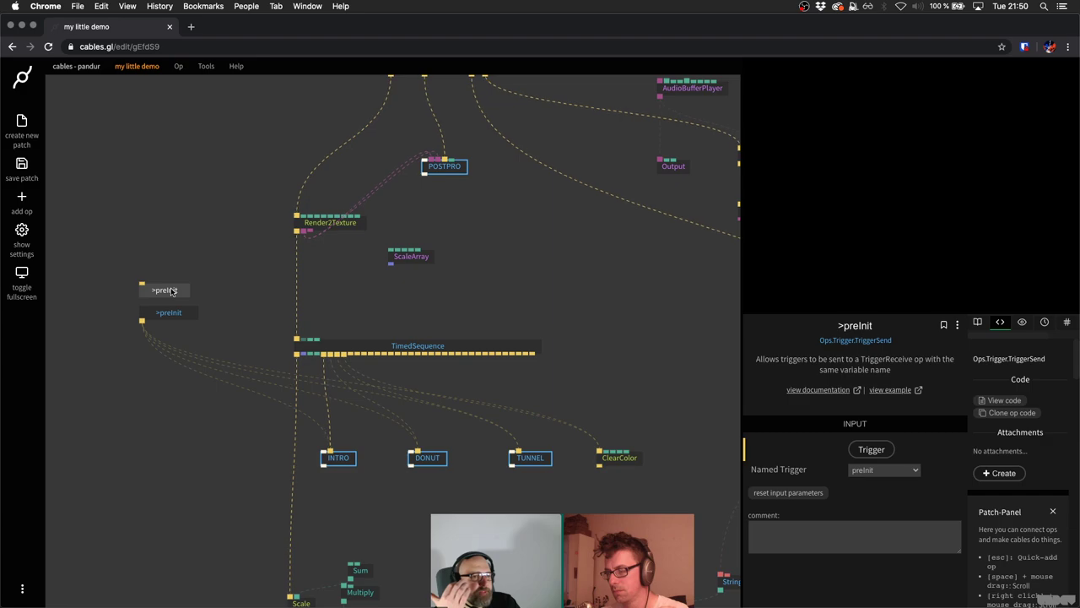
# Delete the test >preInit sender op.
pyautogui.click(171, 292)
pyautogui.press('Delete')
pyautogui.scroll(5, 222, 337)
pyautogui.hscroll(2, 222, 337)
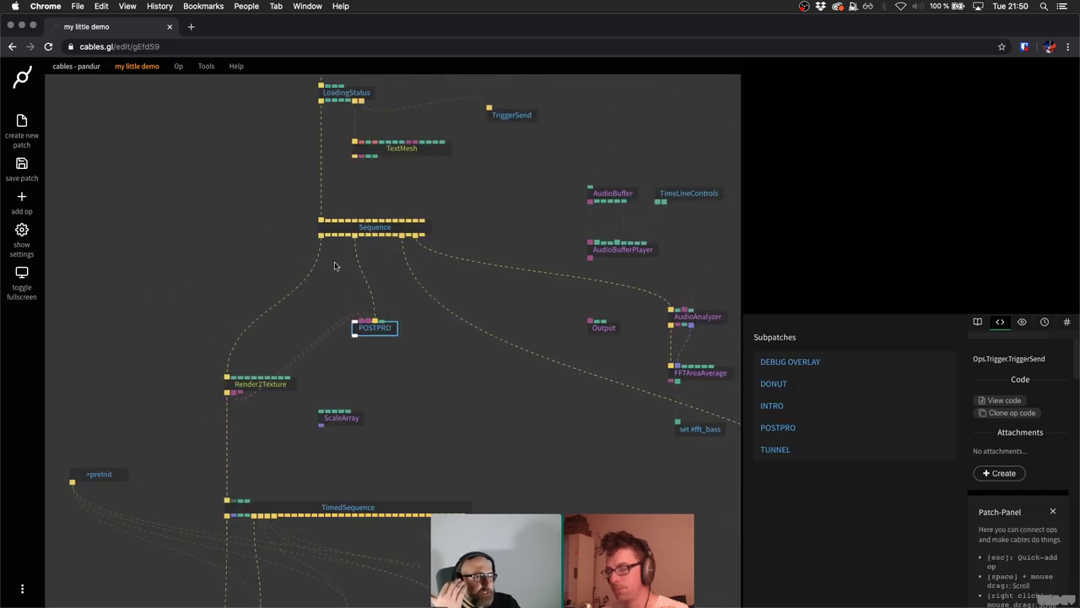
# Set the TriggerSend op after LoadingStatus to send the preInit named trigger.
pyautogui.click(511, 115)
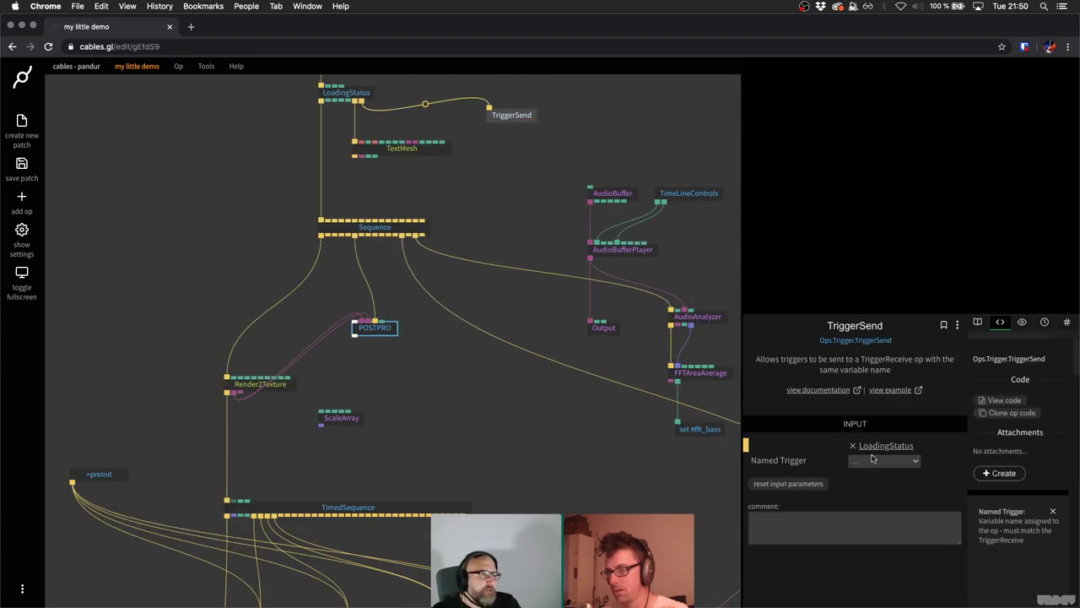
pyautogui.click(878, 460)
pyautogui.click(869, 480)
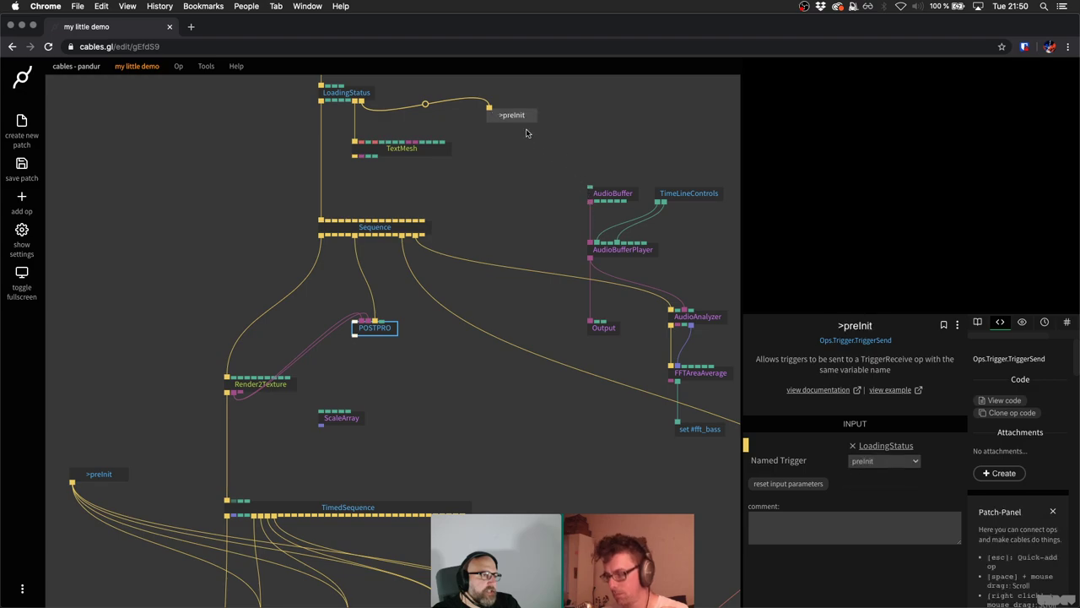
pyautogui.click(470, 137)
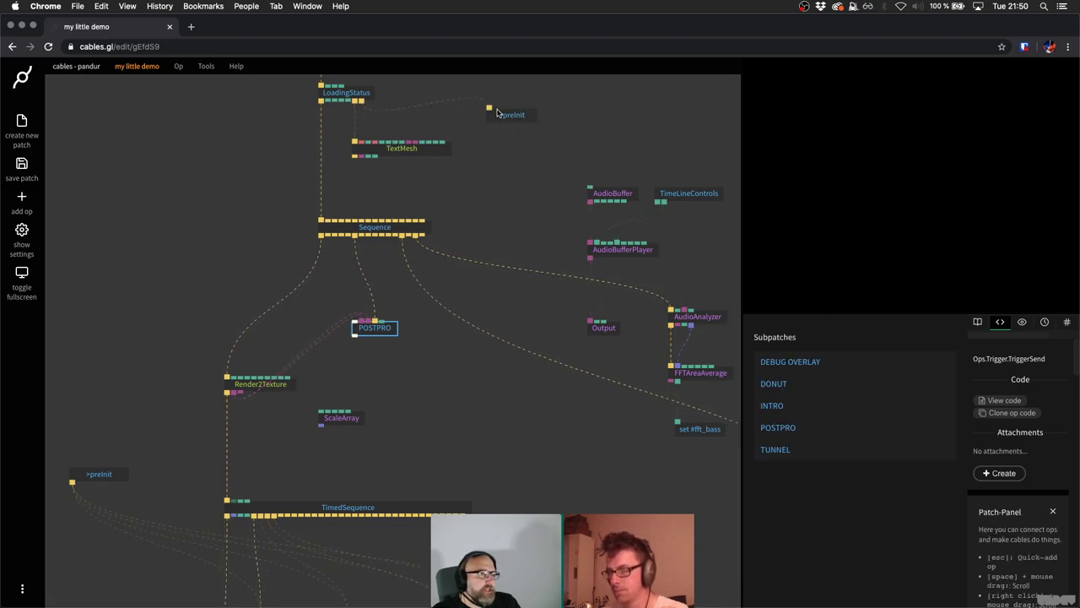
# Save the patch and drag the preInit TriggerReceive op above ClearColor, right of TimedSequence.
pyautogui.scroll(-5, 206, 510)
pyautogui.scroll(5, 248, 258)
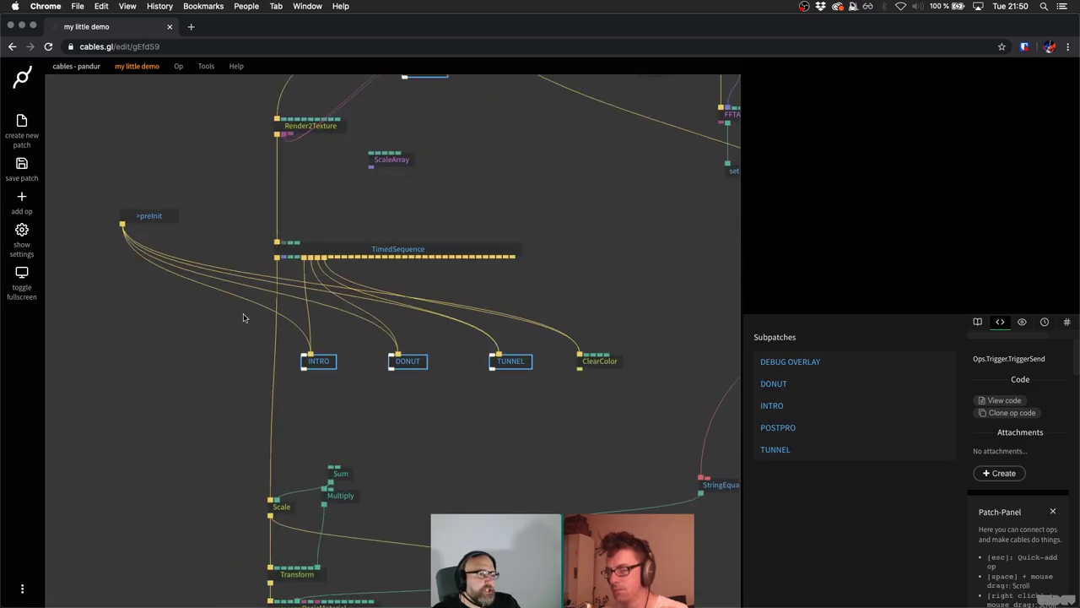
pyautogui.scroll(-3, 511, 413)
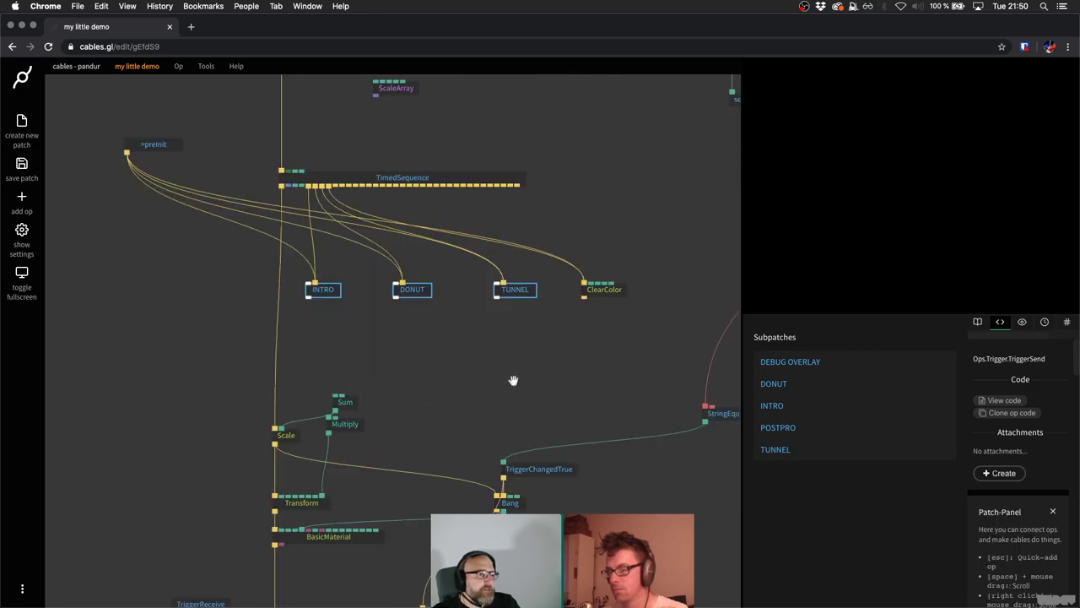
pyautogui.scroll(-2, 509, 379)
pyautogui.press('super+s')
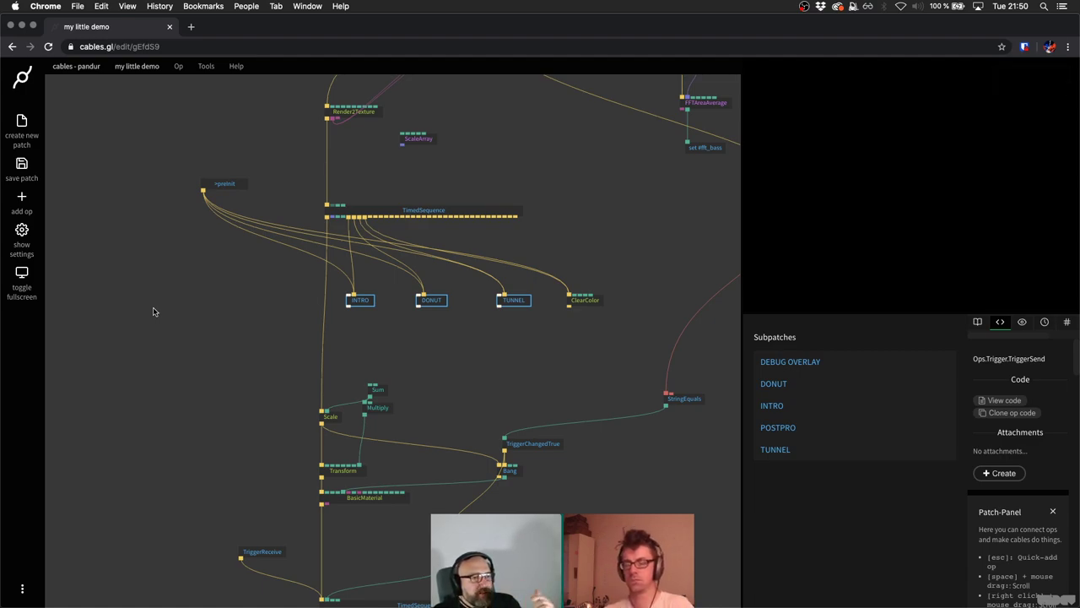
pyautogui.moveTo(253, 178); pyautogui.dragTo(656, 214)
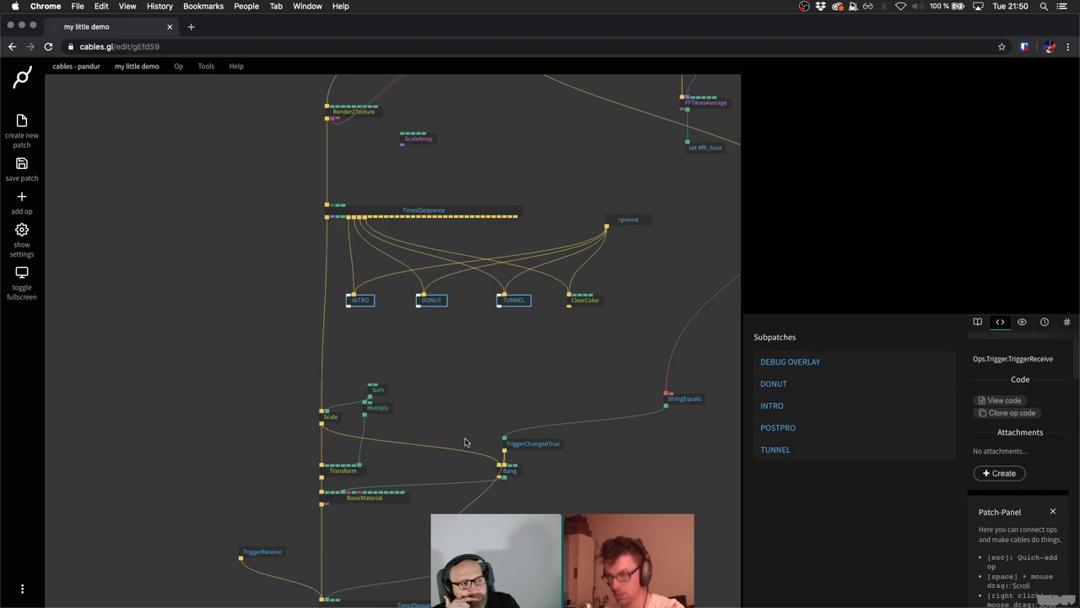
pyautogui.scroll(5, 511, 394)
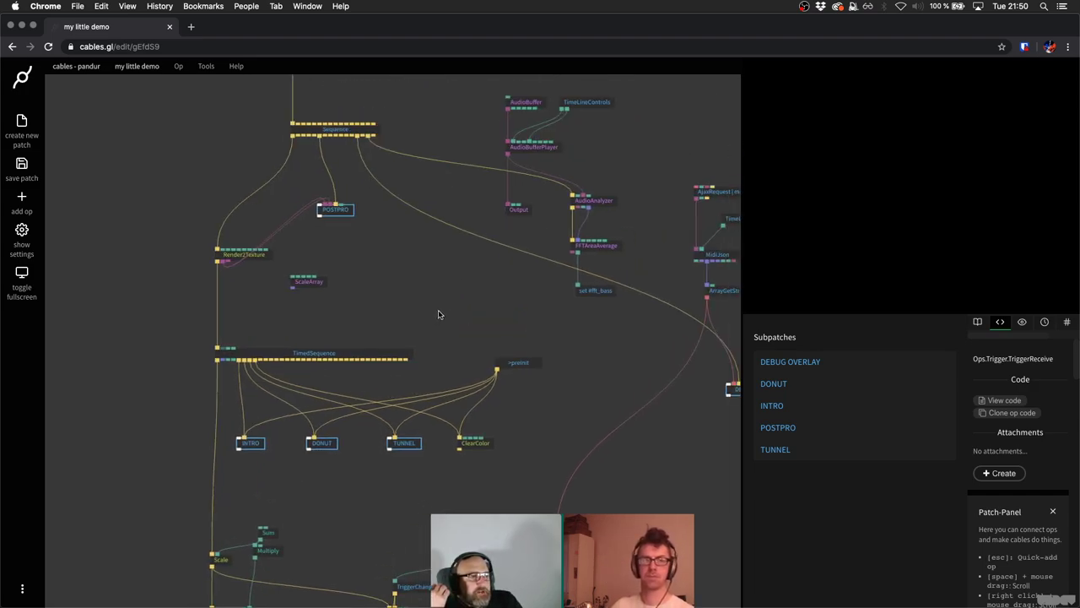
# Open Tools > Timeline, play the demo, and pause at frame 890 showing DEMO.
pyautogui.click(206, 66)
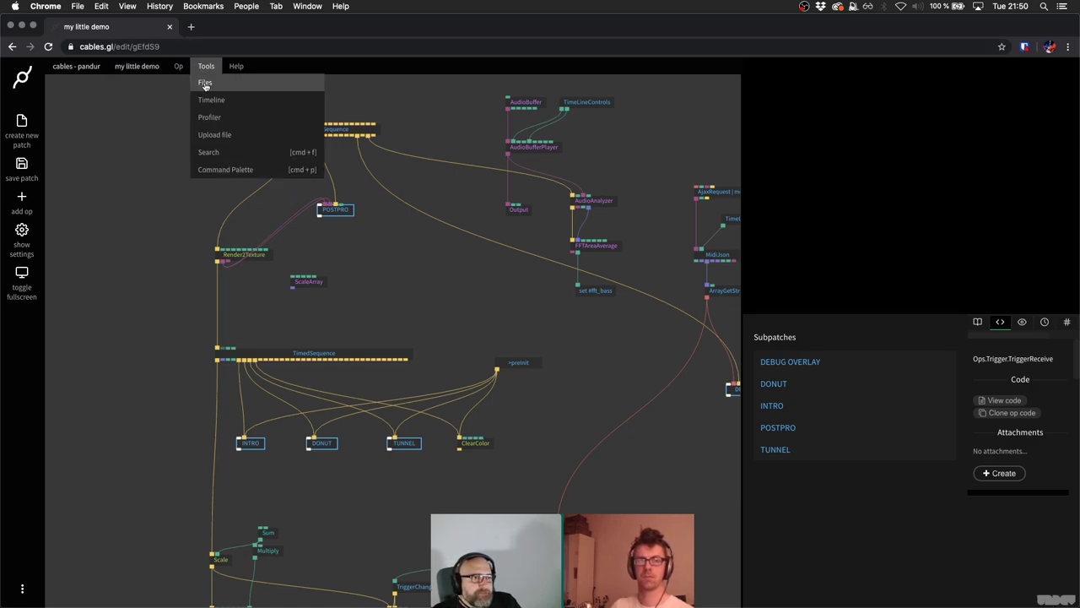
pyautogui.click(214, 100)
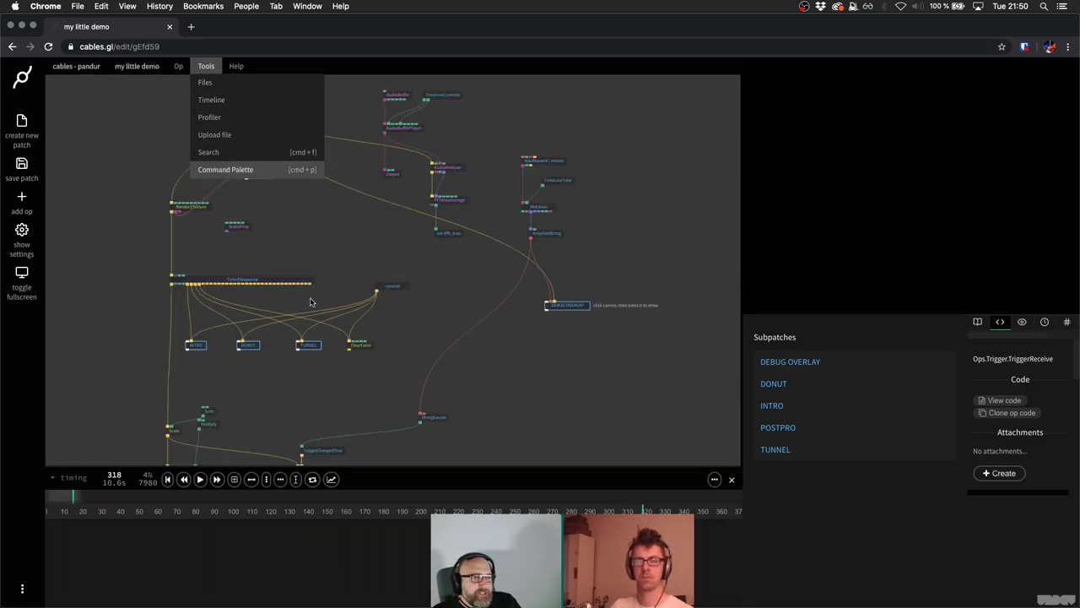
pyautogui.click(200, 480)
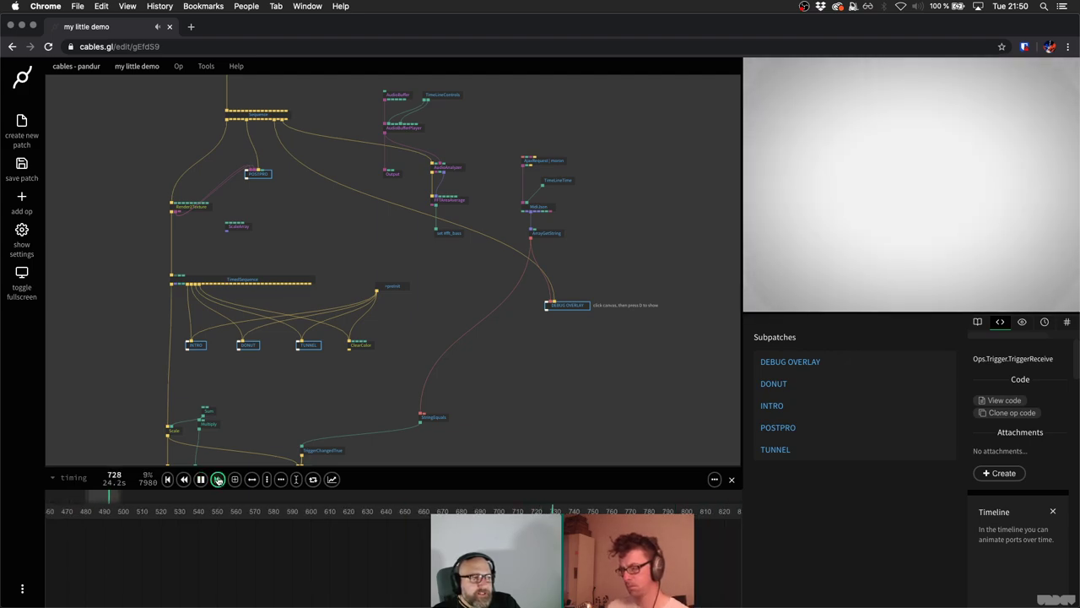
pyautogui.click(200, 479)
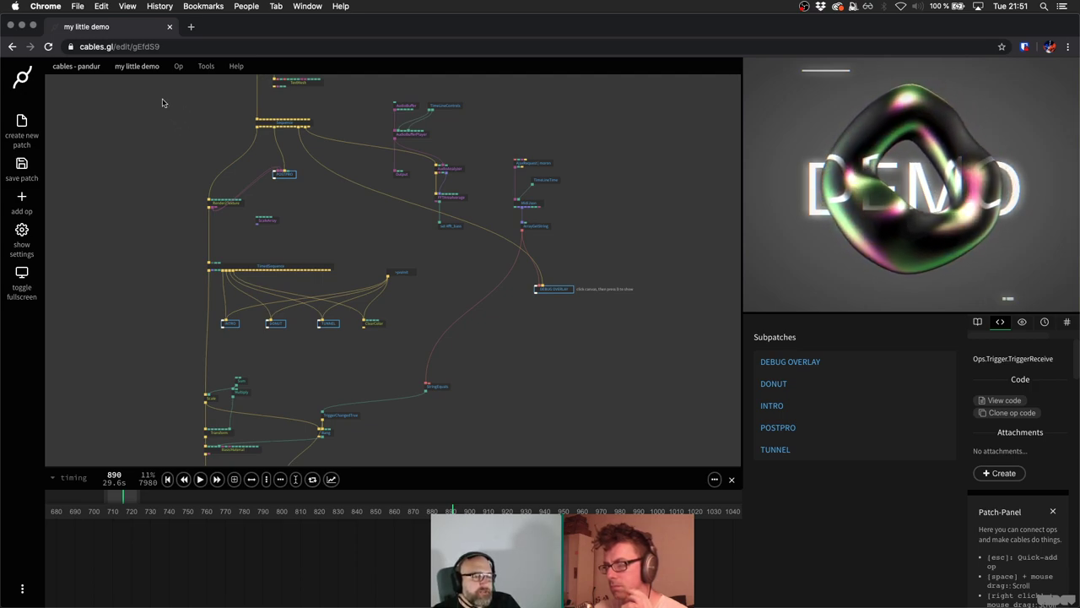
pyautogui.click(136, 65)
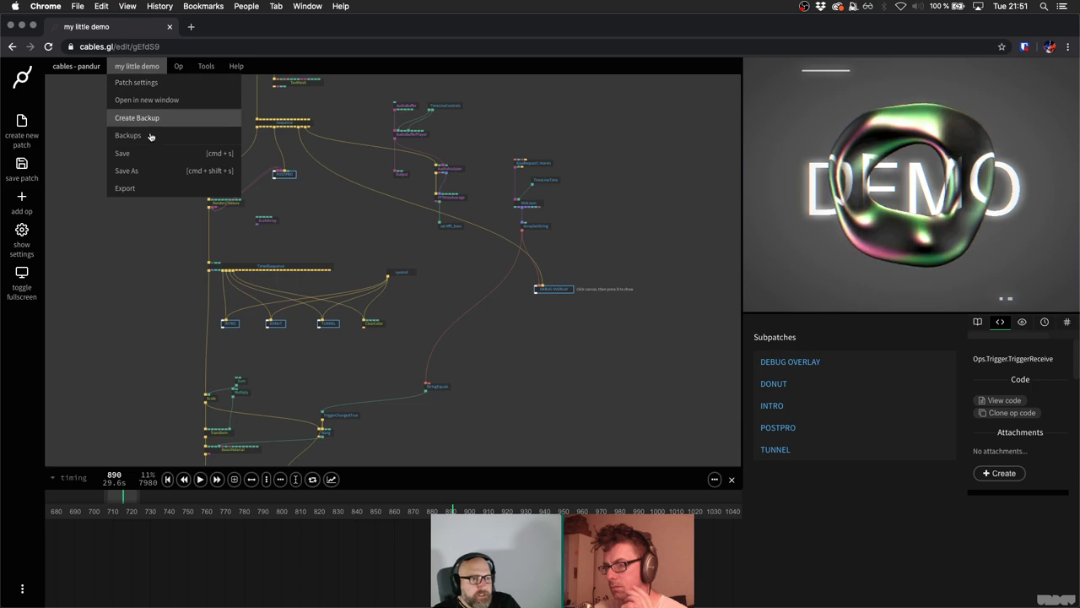
# Export the my little demo patch and download the 10.45 MB zip.
pyautogui.click(125, 188)
pyautogui.click(374, 261)
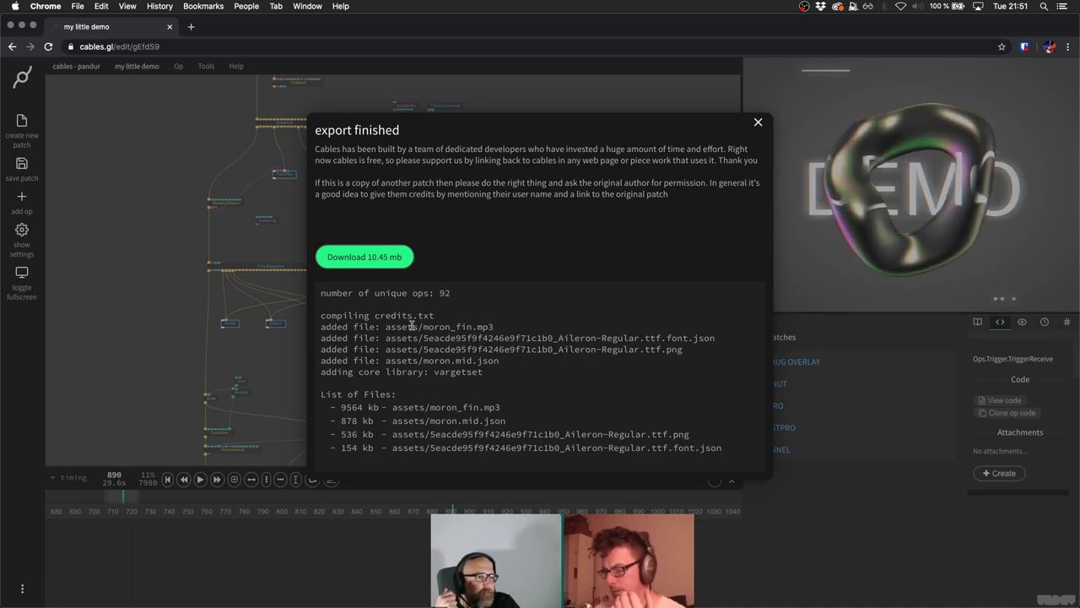
pyautogui.click(374, 258)
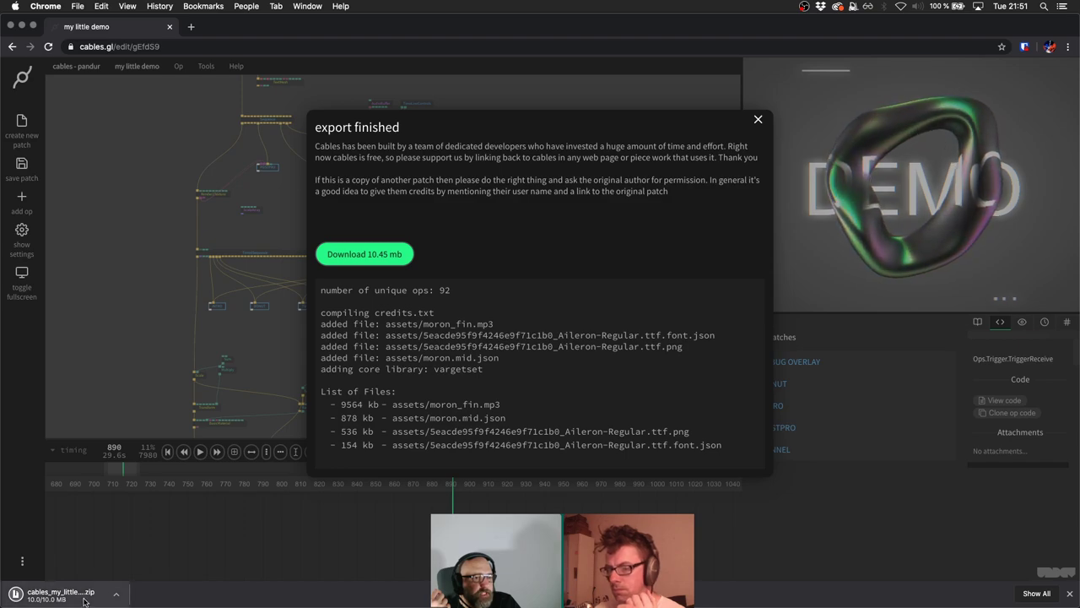
# Open the downloaded cables_my_little_demo1 zip and close the older Finder window.
pyautogui.click(84, 601)
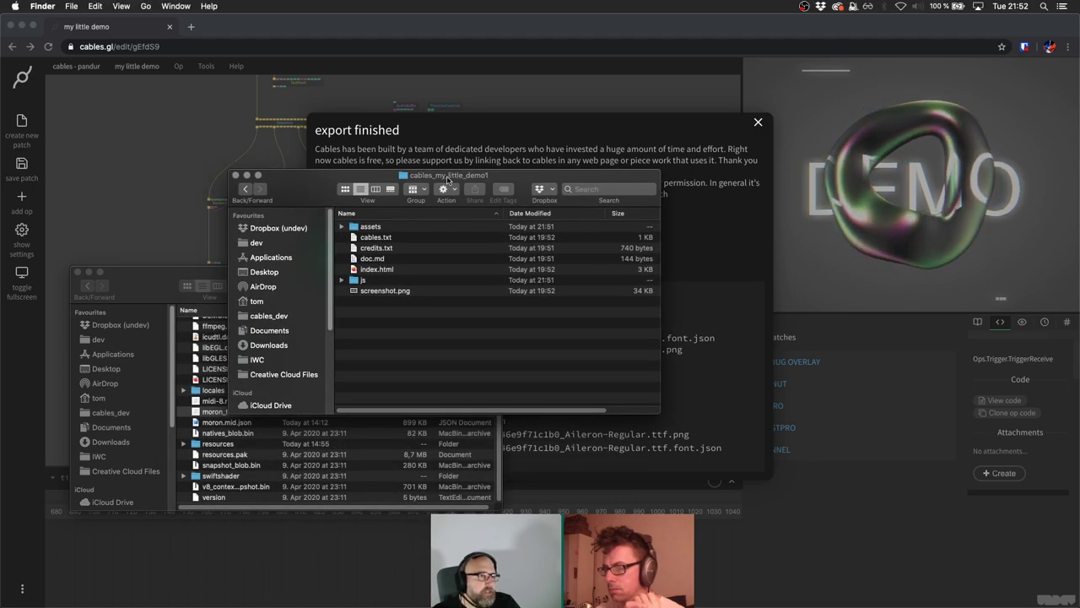
pyautogui.click(78, 272)
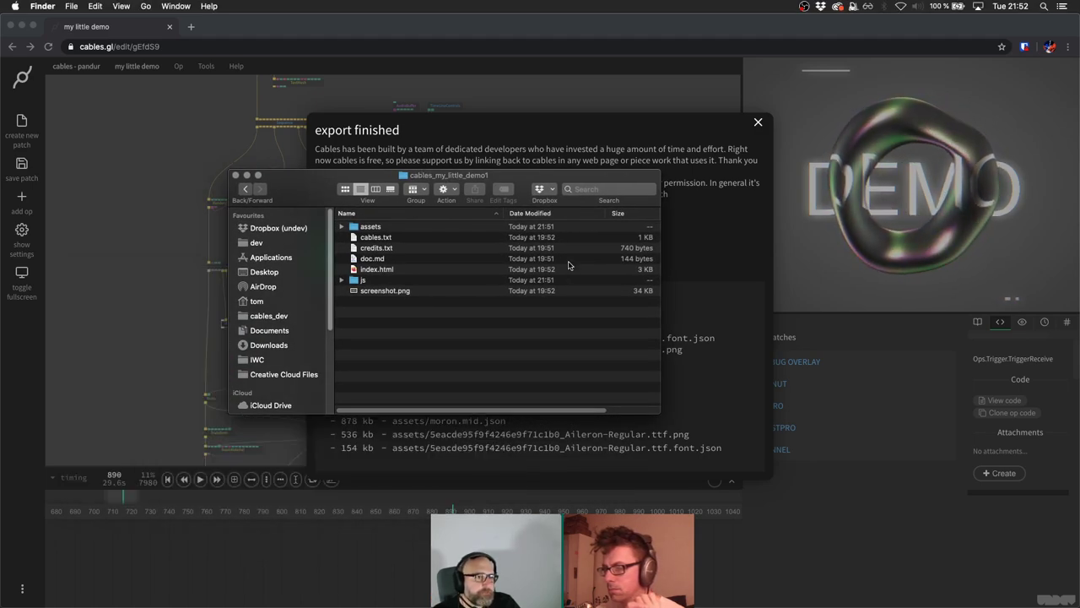
pyautogui.moveTo(542, 175); pyautogui.dragTo(435, 300)
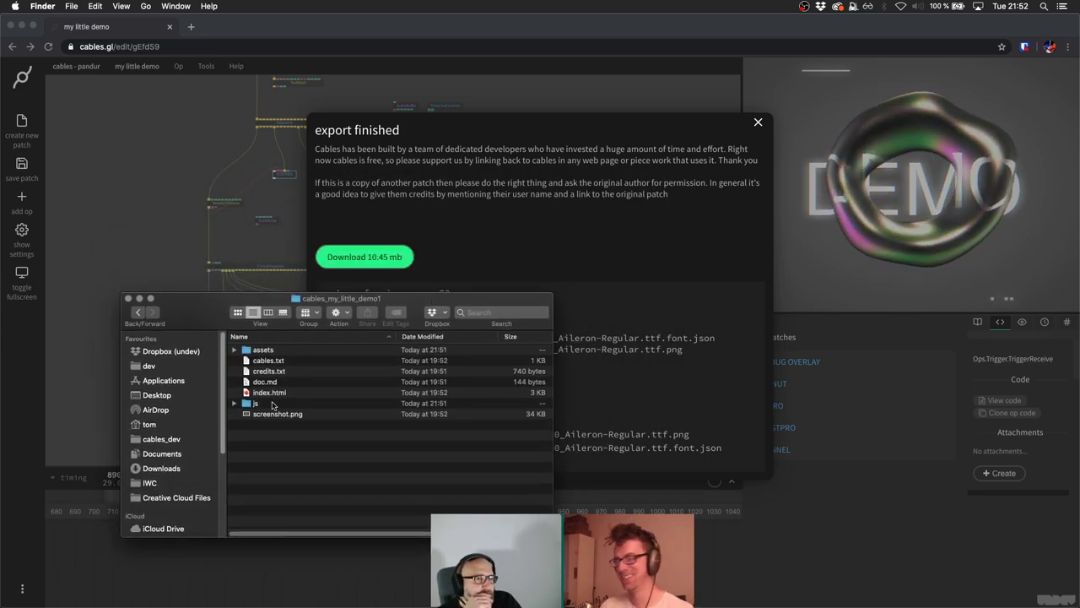
# Inspect the assets and js folder contents, then select every item in the export folder.
pyautogui.click(234, 350)
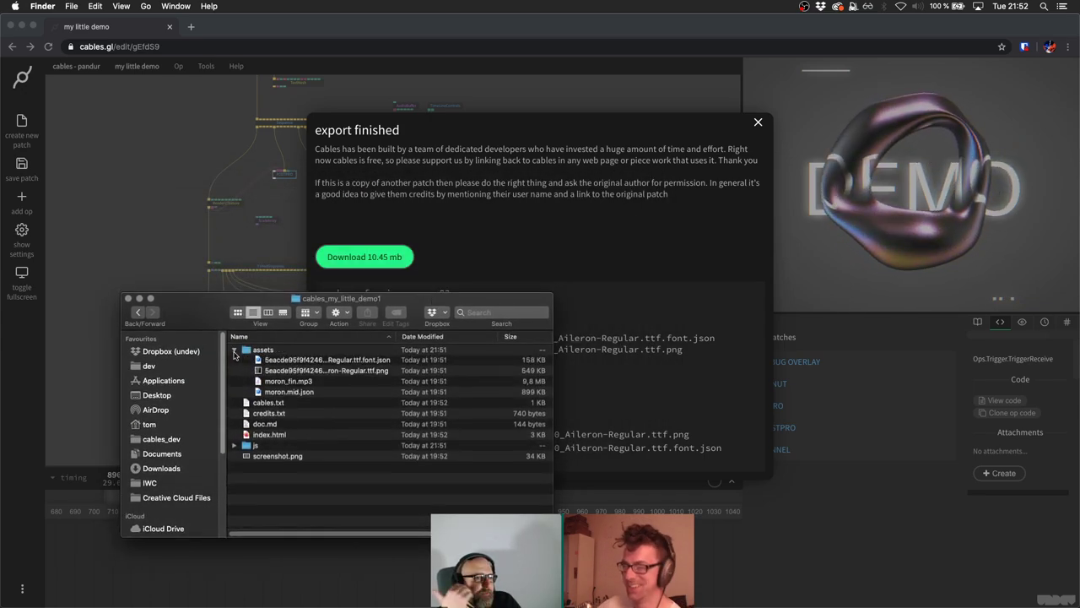
pyautogui.click(300, 381)
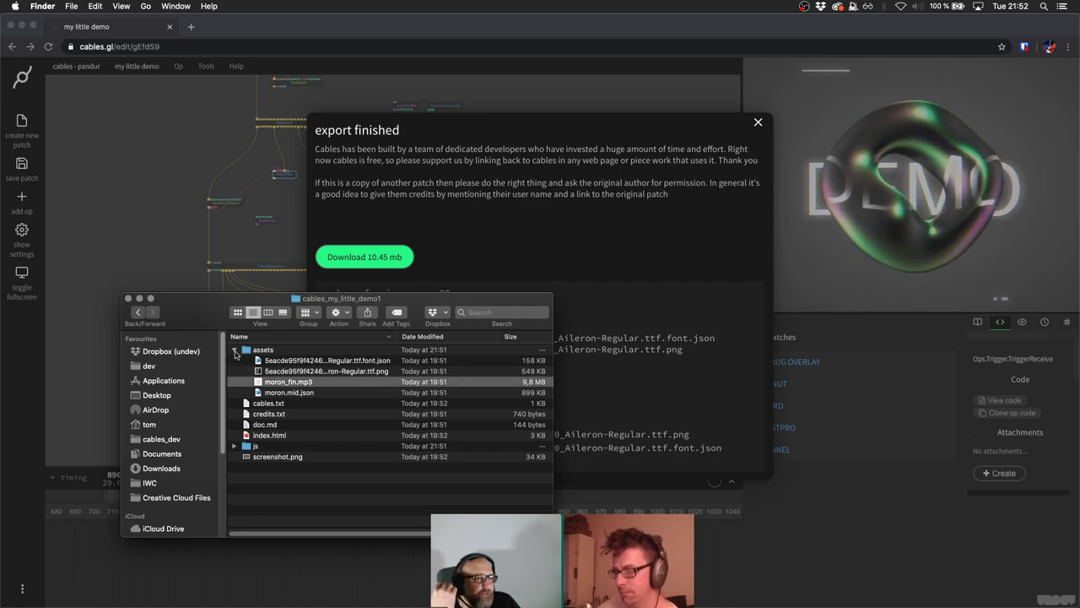
pyautogui.click(235, 351)
pyautogui.click(235, 404)
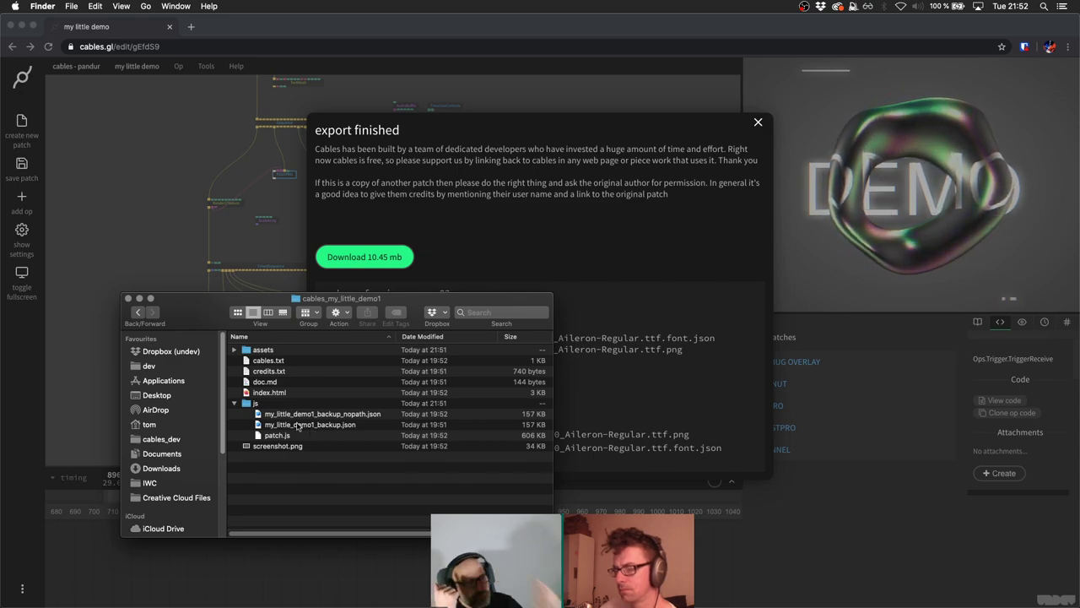
pyautogui.click(234, 402)
pyautogui.press('super+a')
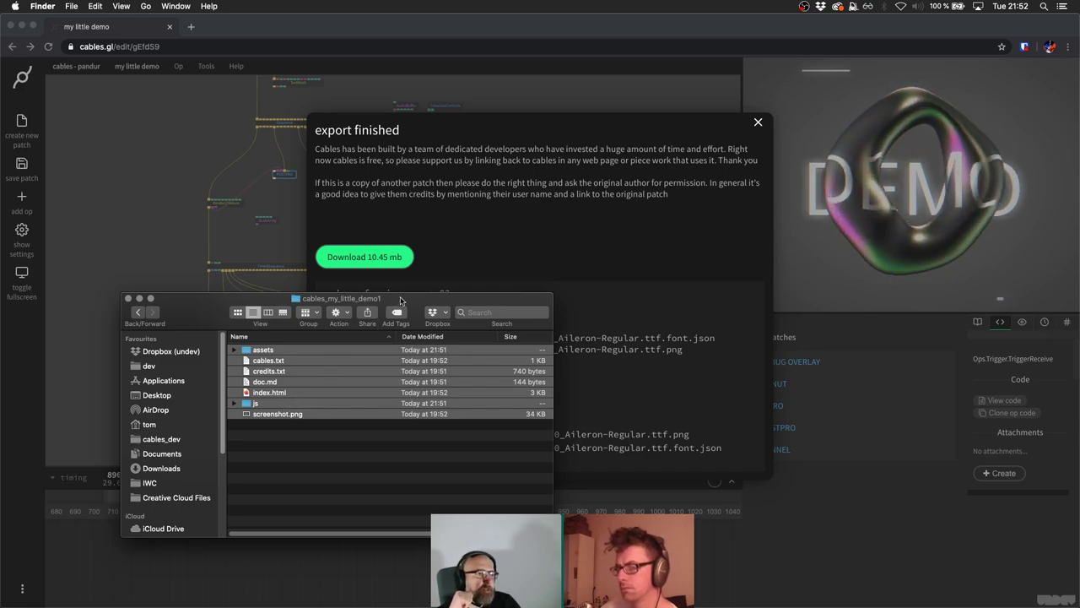
# Go to github.com in a new tab and open the pandrr/cables-demo.exe repository.
pyautogui.click(256, 28)
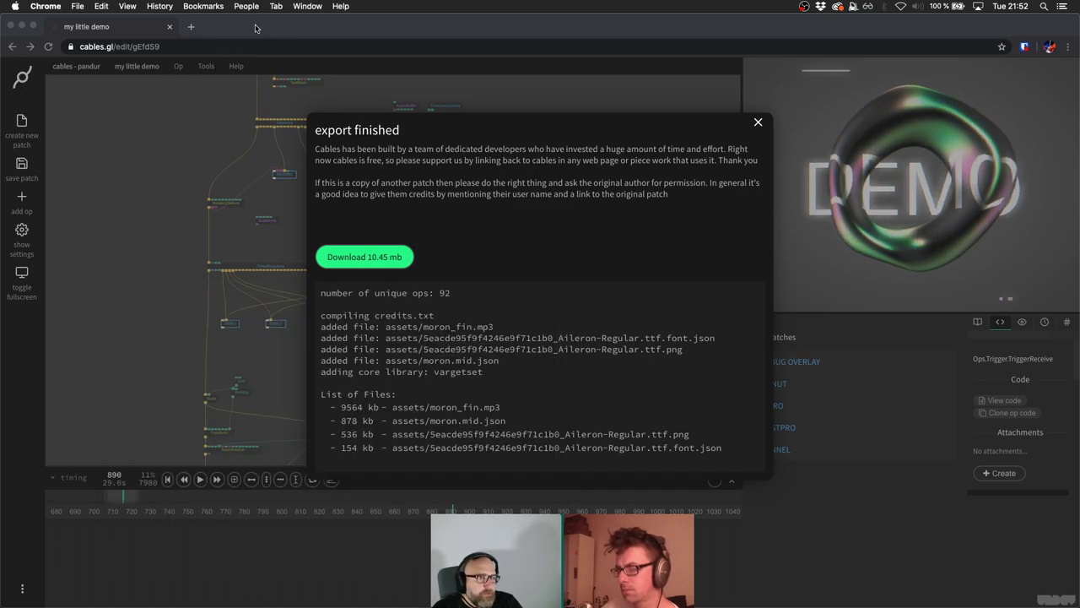
pyautogui.press('super+t')
pyautogui.write('gith')
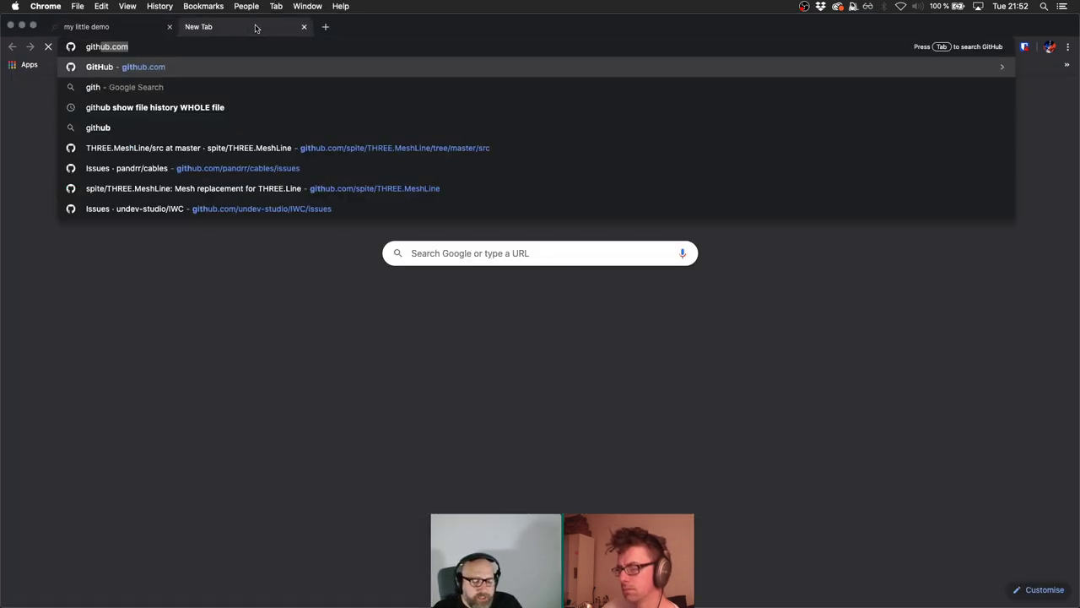
pyautogui.press('Return')
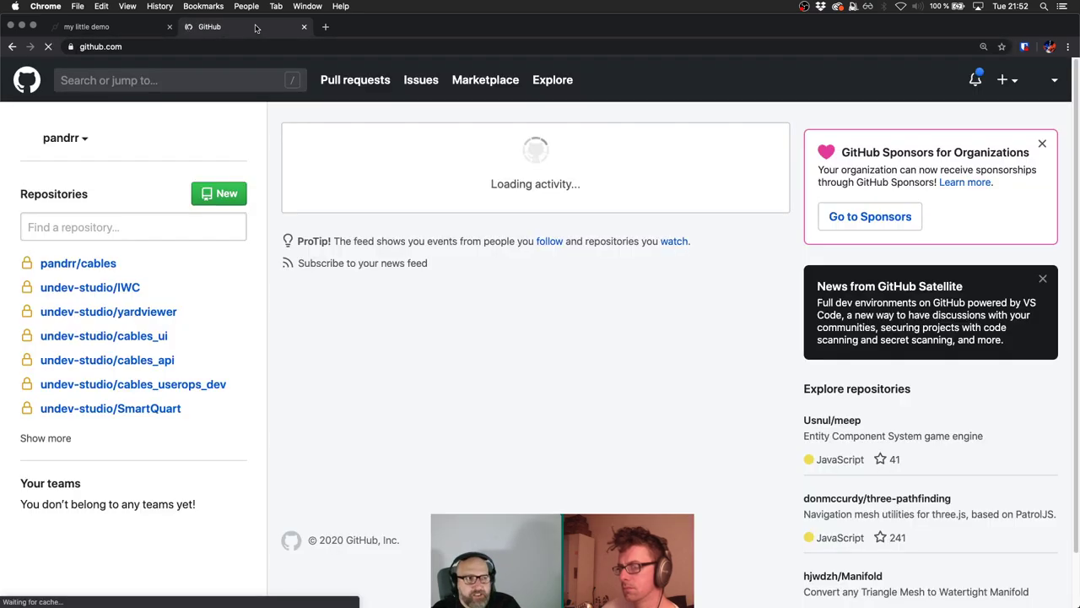
pyautogui.click(148, 236)
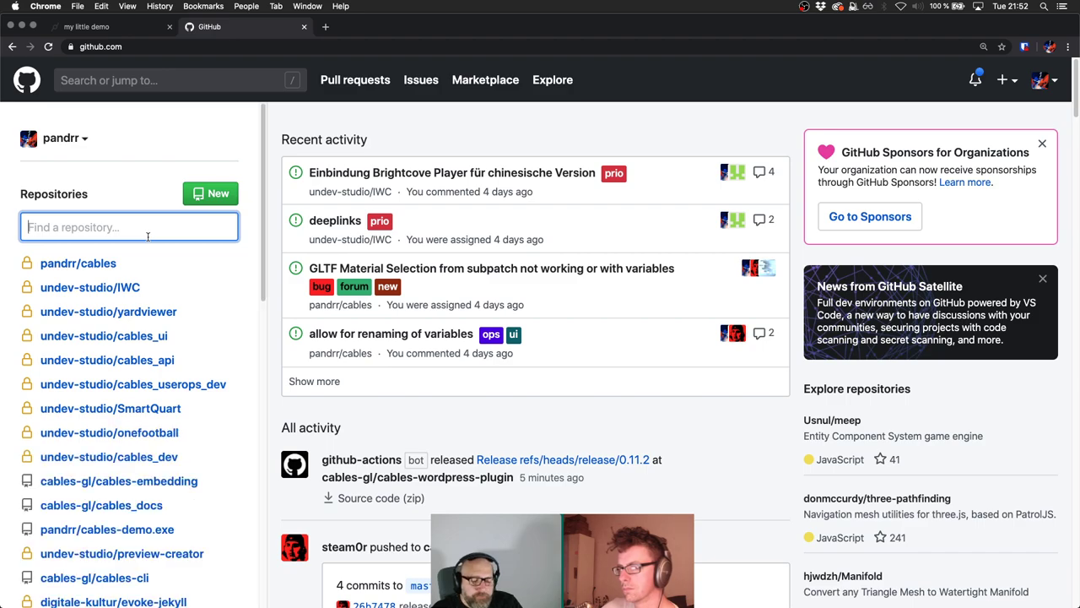
pyautogui.write('demo')
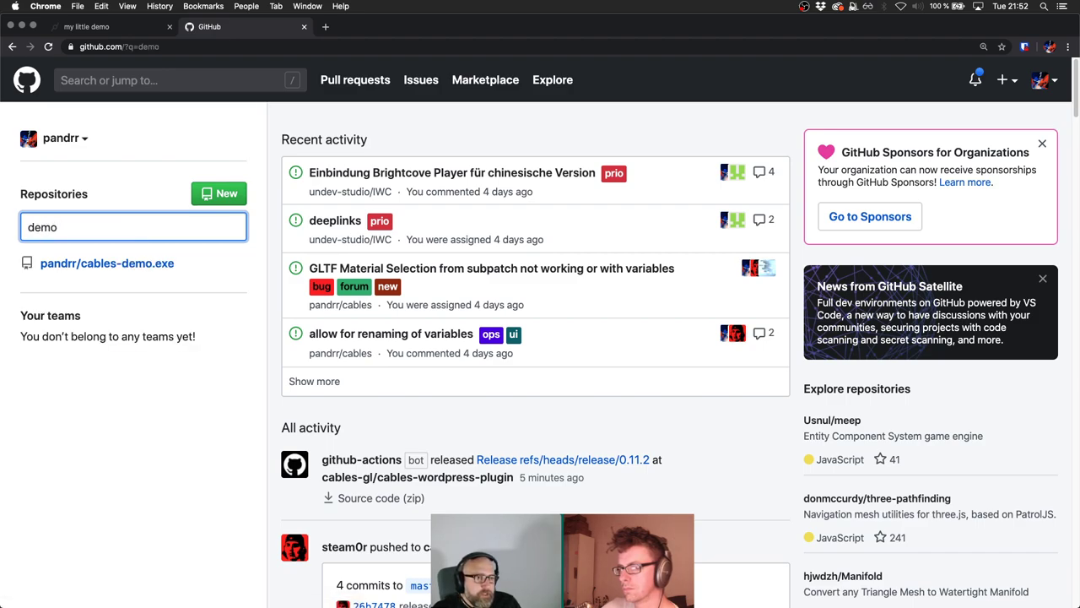
pyautogui.click(153, 264)
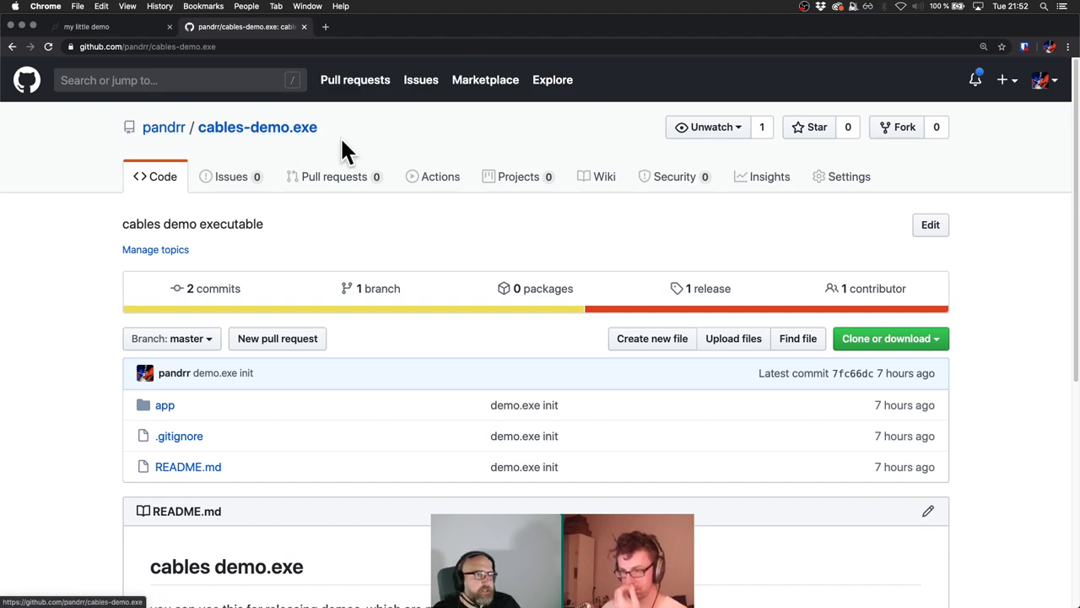
# Read the README steps with Chrome snapped right, then open the releases page.
pyautogui.scroll(-5, 405, 192)
pyautogui.scroll(-2, 404, 190)
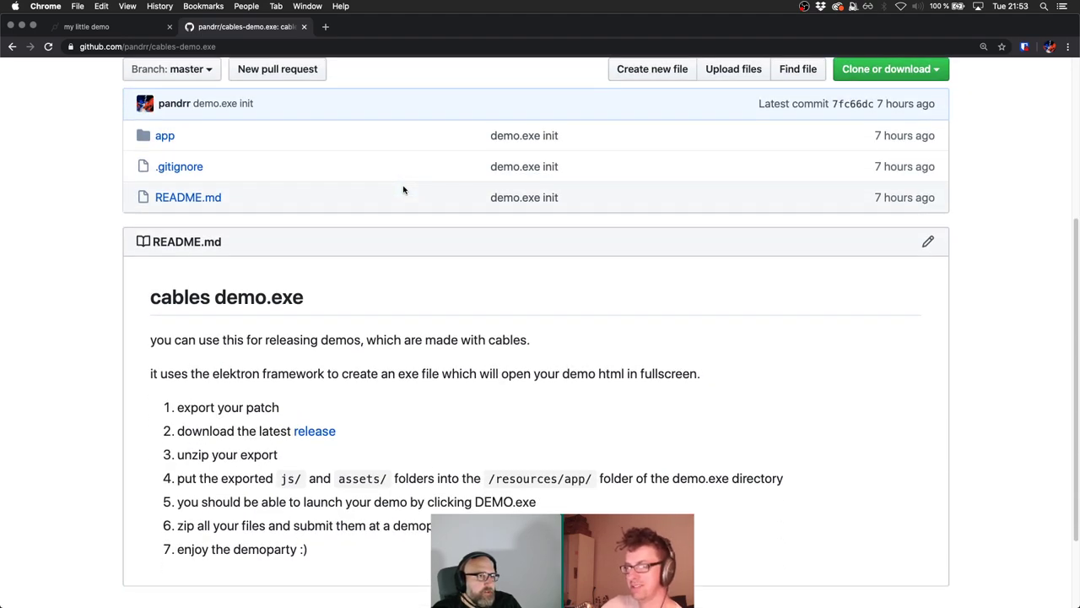
pyautogui.hotkey('ctrl', 'alt', 'Right')
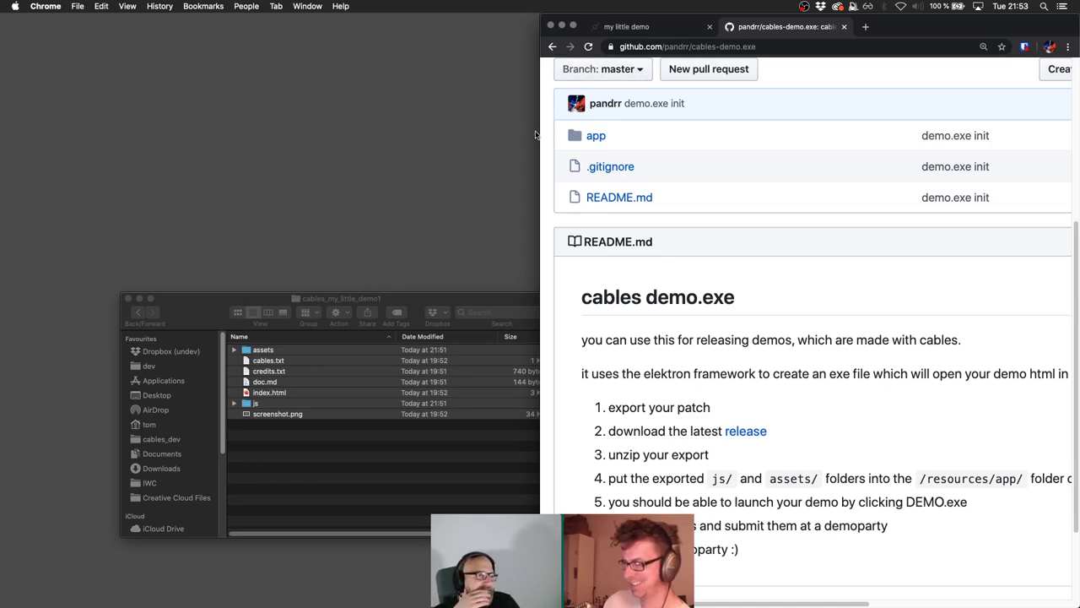
pyautogui.moveTo(540, 134); pyautogui.dragTo(436, 133)
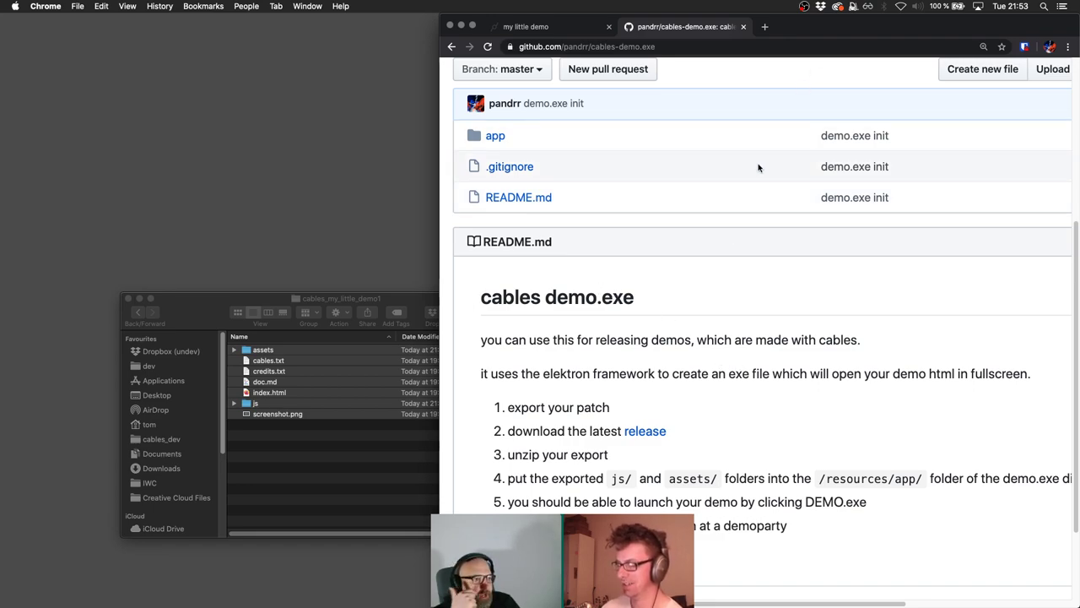
pyautogui.scroll(2, 748, 156)
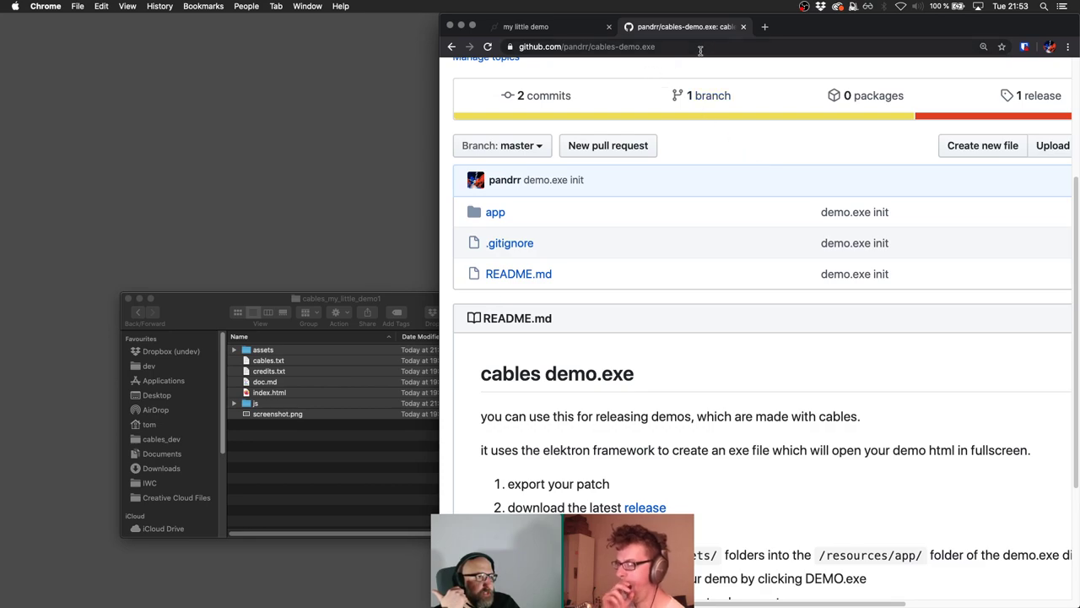
pyautogui.scroll(-2, 703, 230)
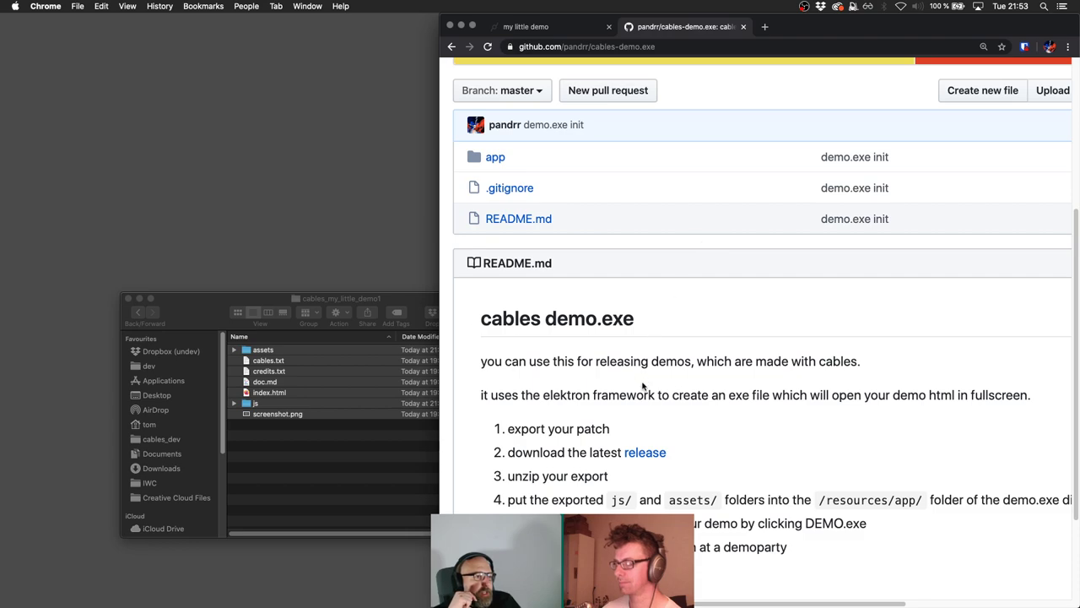
pyautogui.scroll(-1, 644, 385)
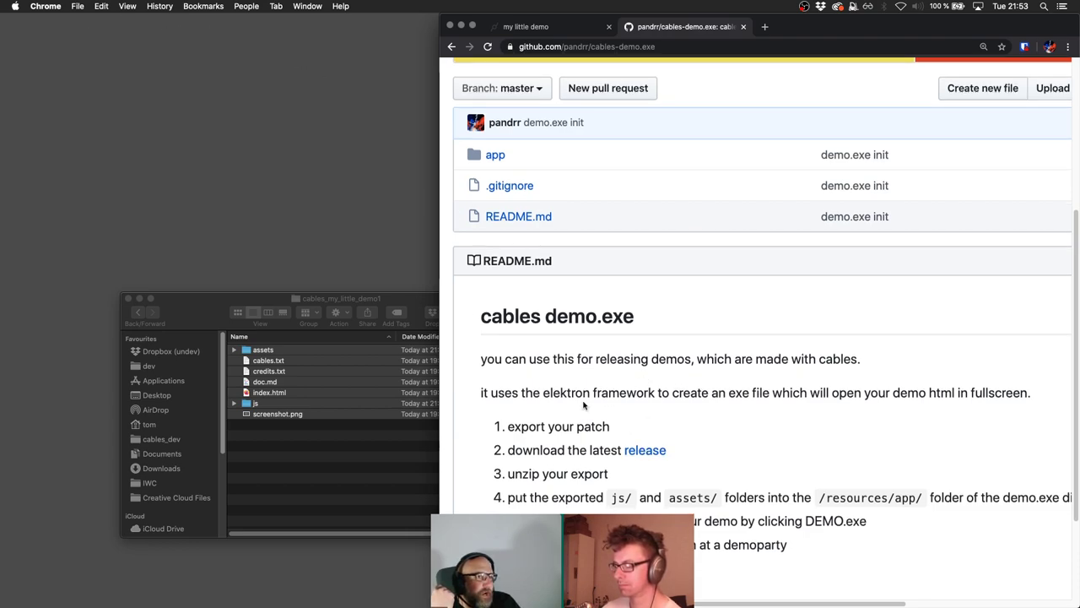
pyautogui.click(648, 451)
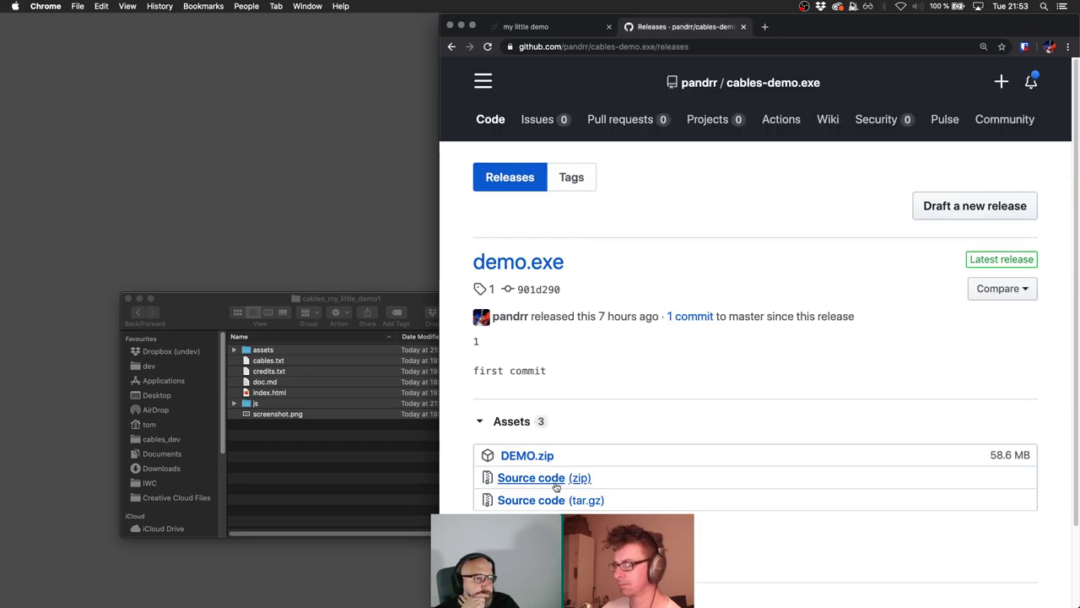
# Download and unpack the demo.exe Source code (zip), then close its README-only folder.
pyautogui.click(550, 479)
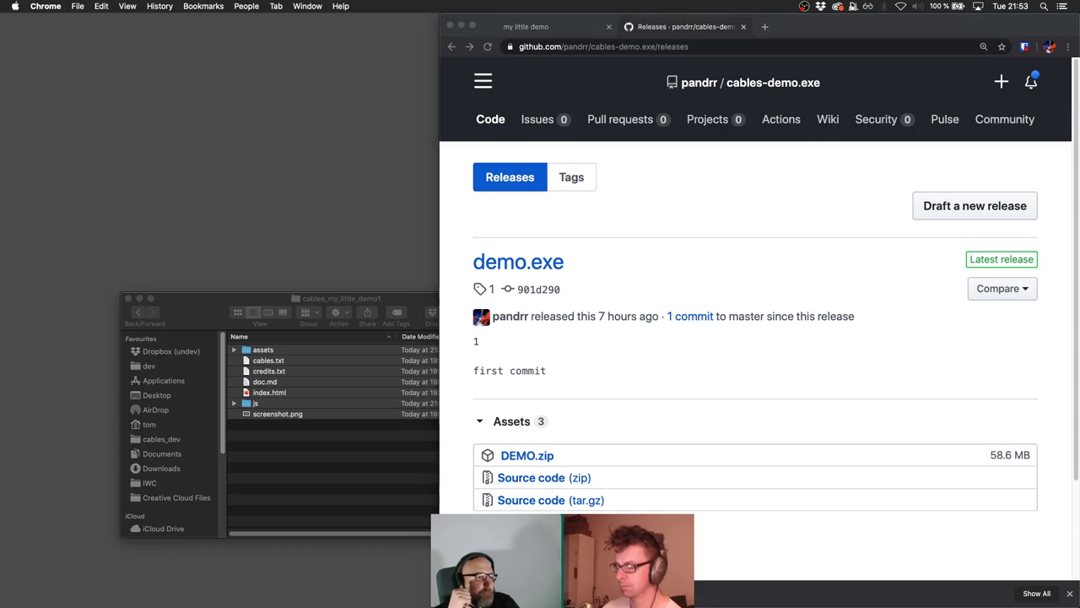
pyautogui.click(432, 294)
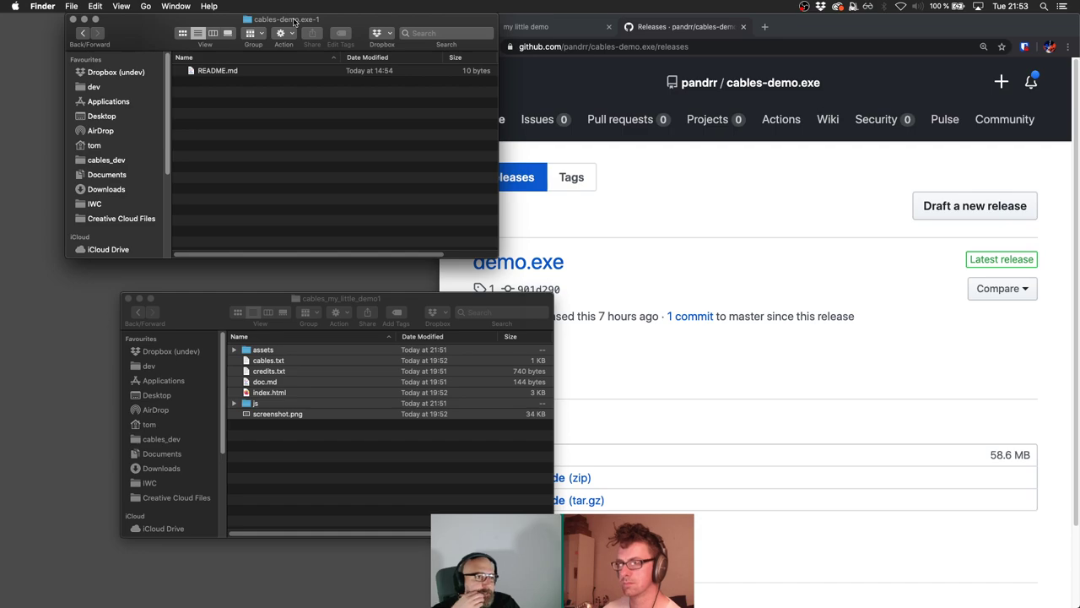
pyautogui.keyDown('super'); pyautogui.click(293, 22); pyautogui.keyUp('super')
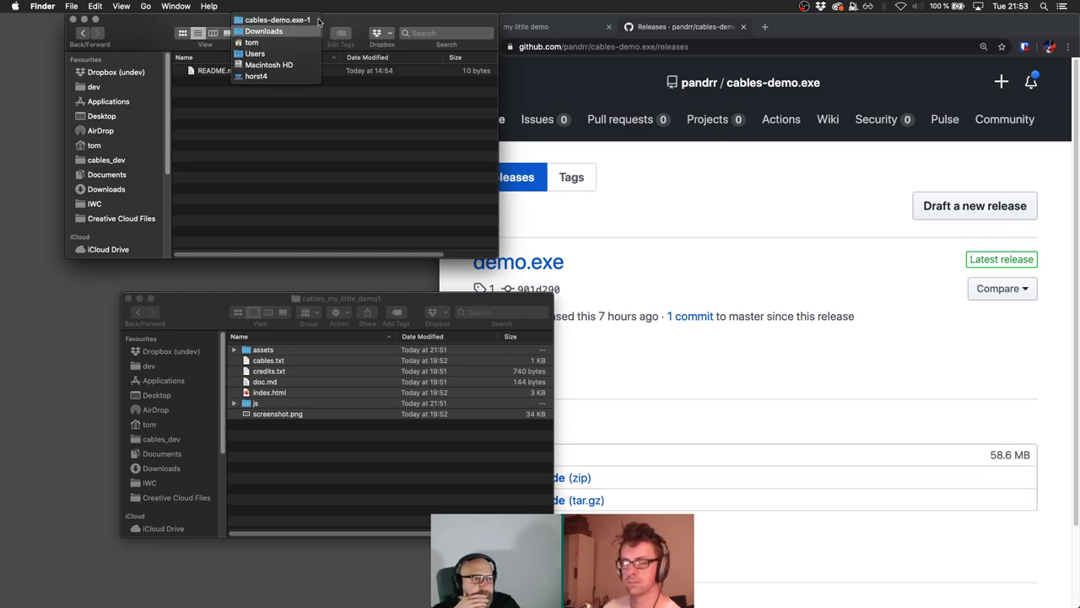
pyautogui.press('super+w')
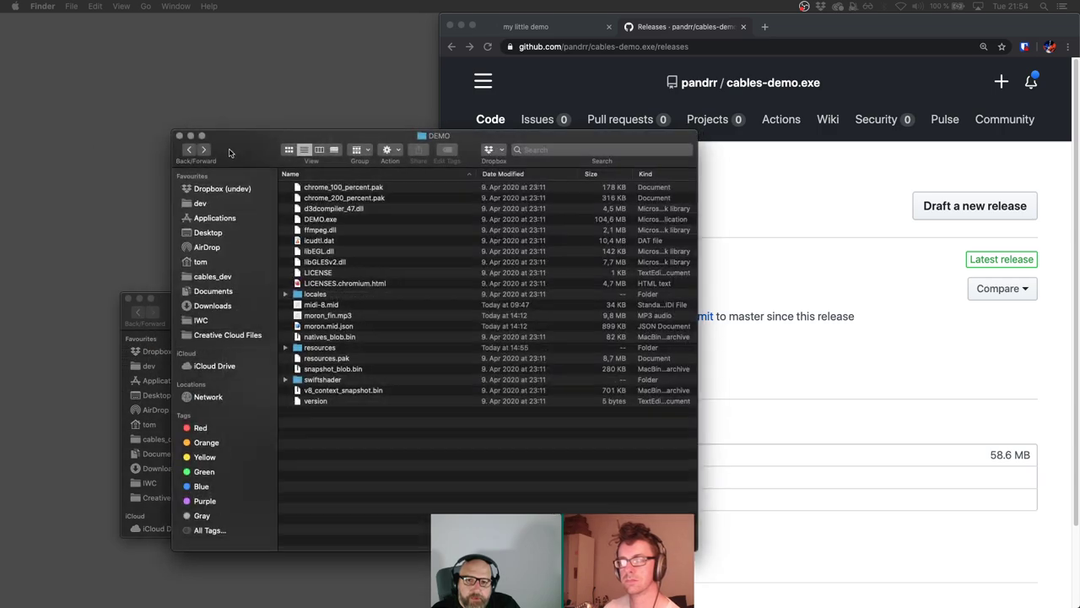
# Delete midi-8.mid, moron_fin.mp3 and moron.mid.json from the DEMO folder.
pyautogui.moveTo(230, 175); pyautogui.dragTo(114, 80)
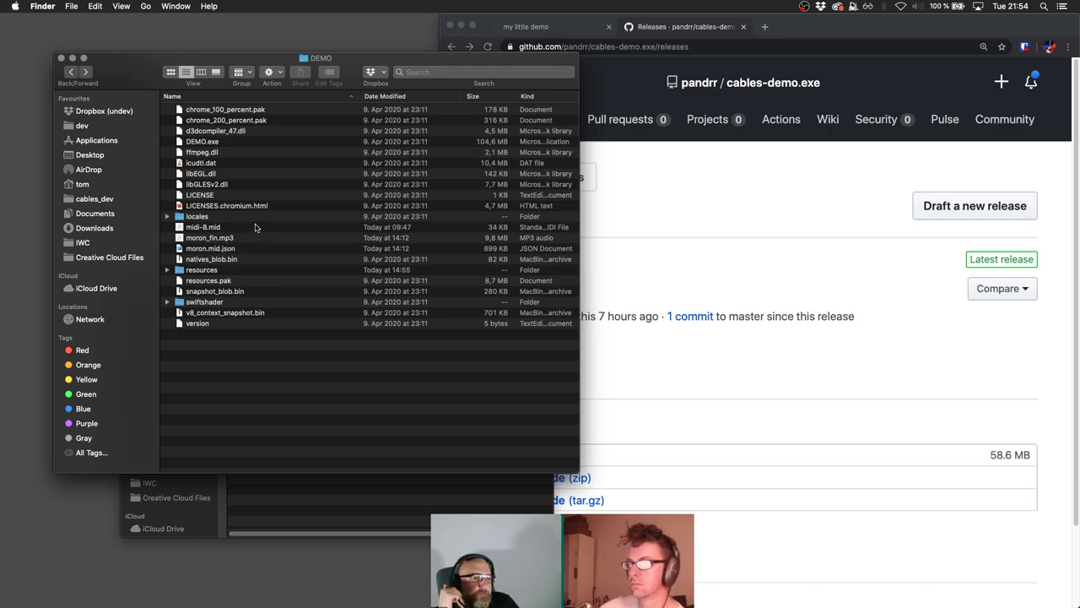
pyautogui.moveTo(259, 228); pyautogui.dragTo(179, 250)
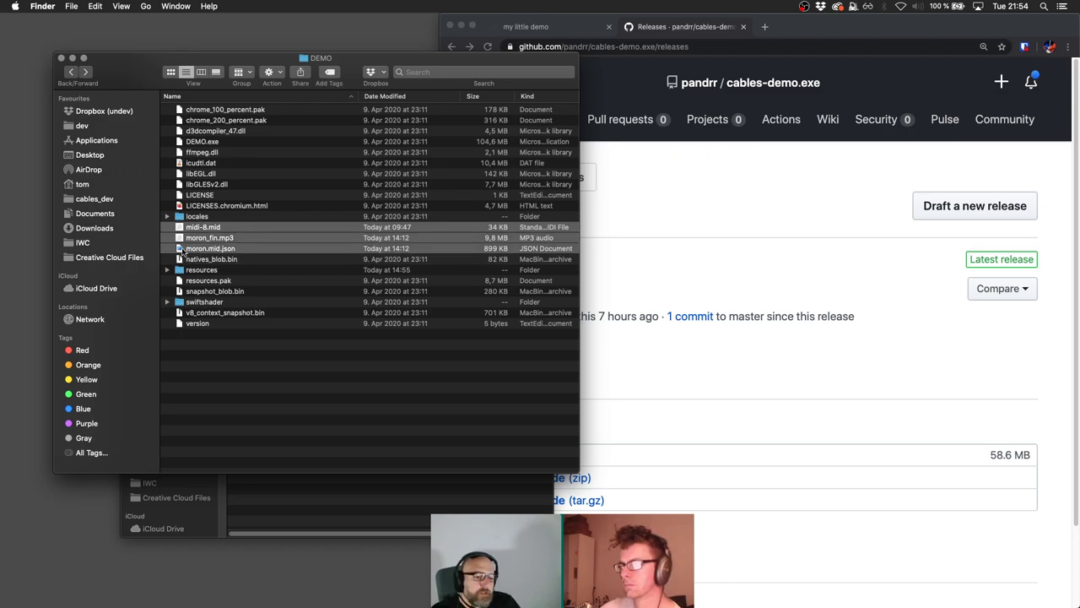
pyautogui.press('super+BackSpace')
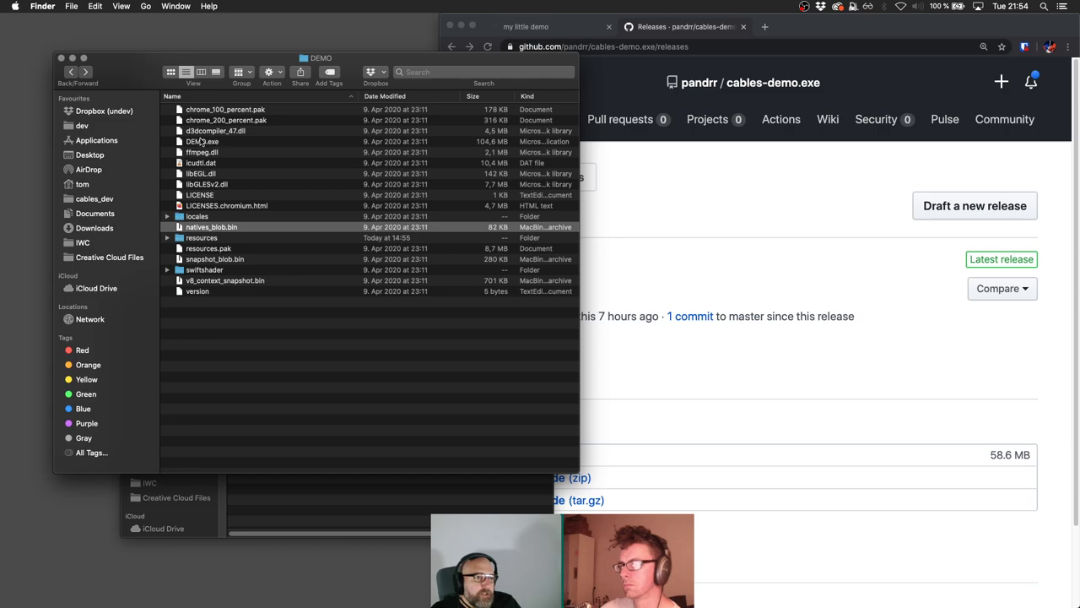
pyautogui.click(209, 144)
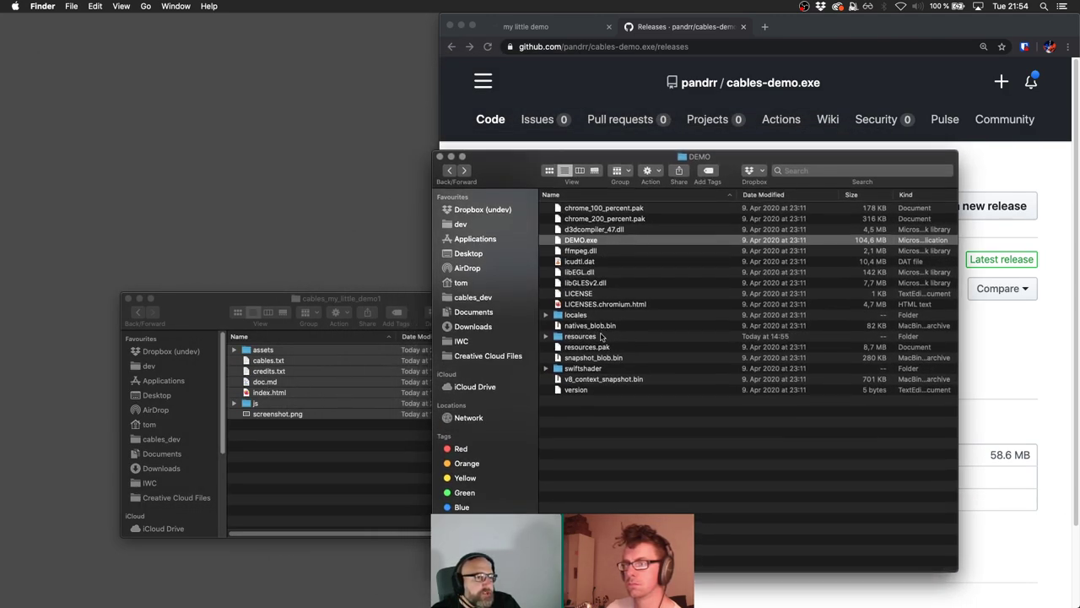
# Move the exported assets and js folders into DEMO's resources/app folder.
pyautogui.doubleClick(579, 336)
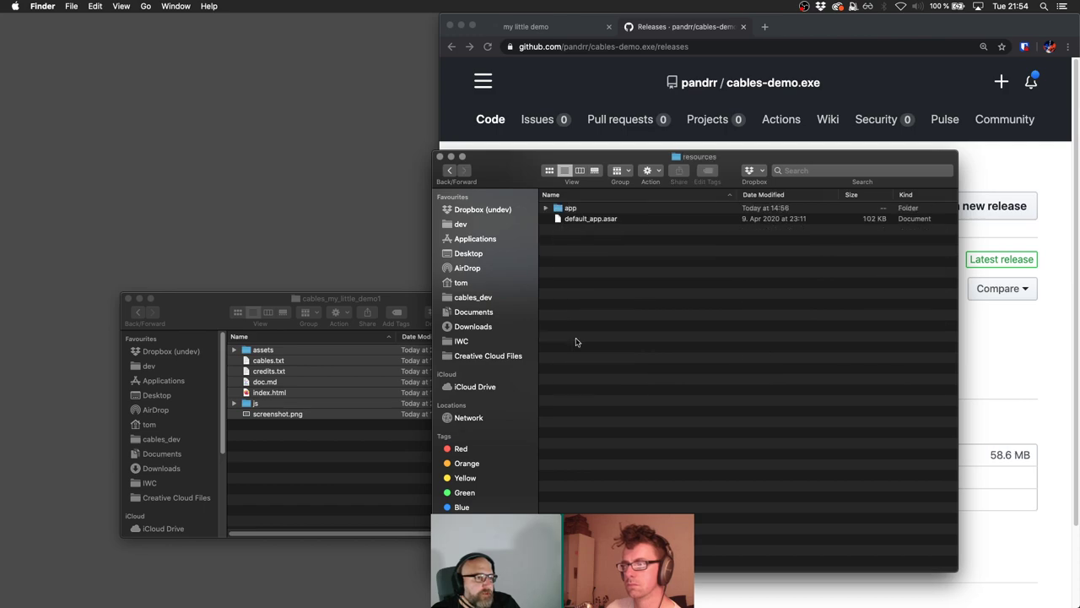
pyautogui.doubleClick(570, 211)
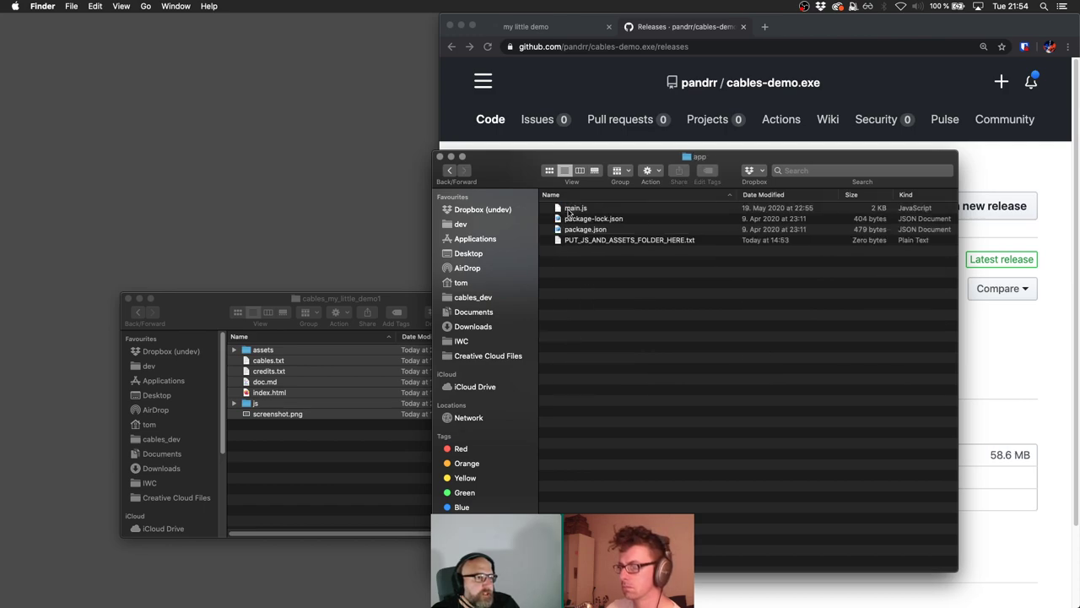
pyautogui.click(270, 403)
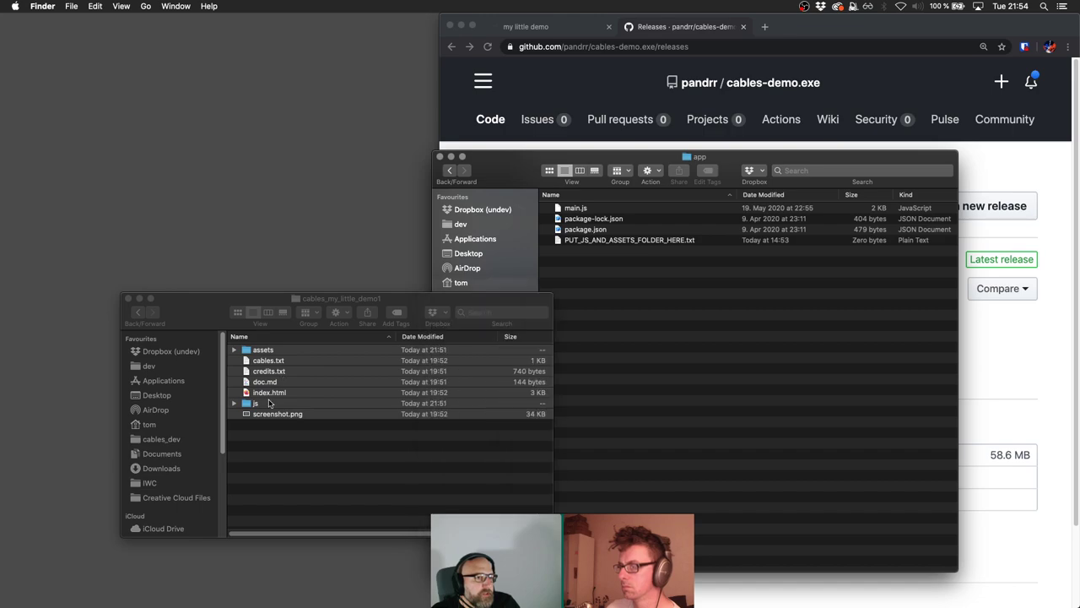
pyautogui.press('super+a')
pyautogui.click(263, 405)
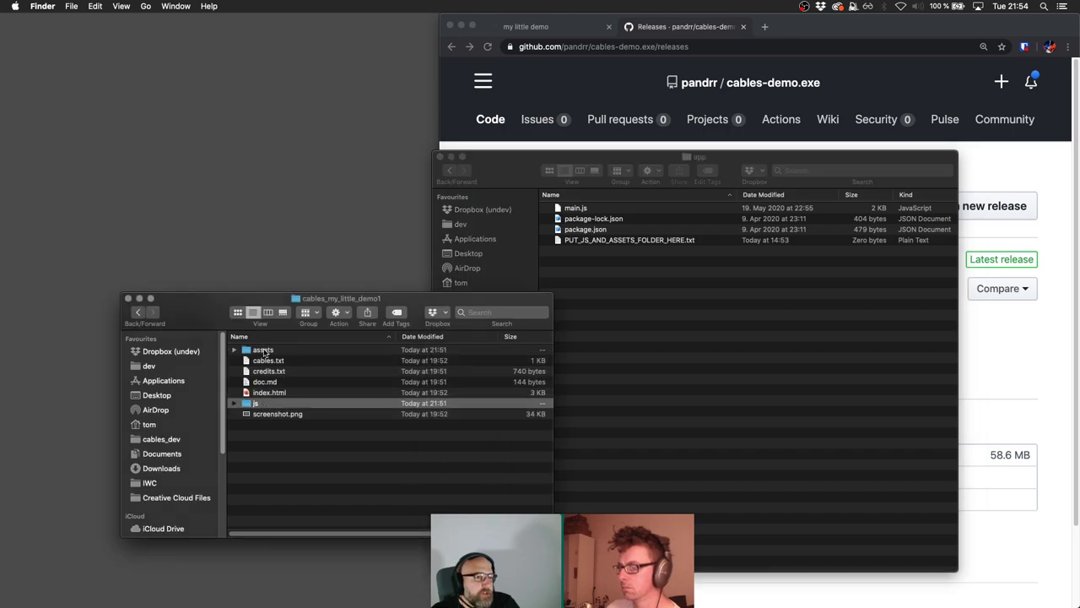
pyautogui.keyDown('super'); pyautogui.click(259, 351); pyautogui.keyUp('super')
pyautogui.moveTo(260, 351); pyautogui.dragTo(714, 334)
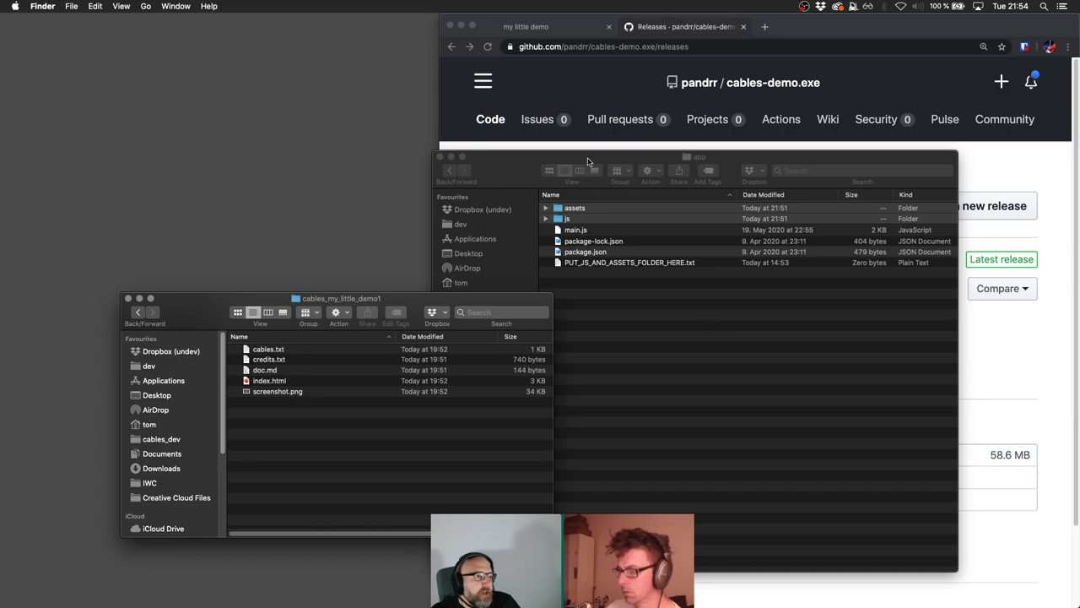
pyautogui.moveTo(590, 163); pyautogui.dragTo(174, 140)
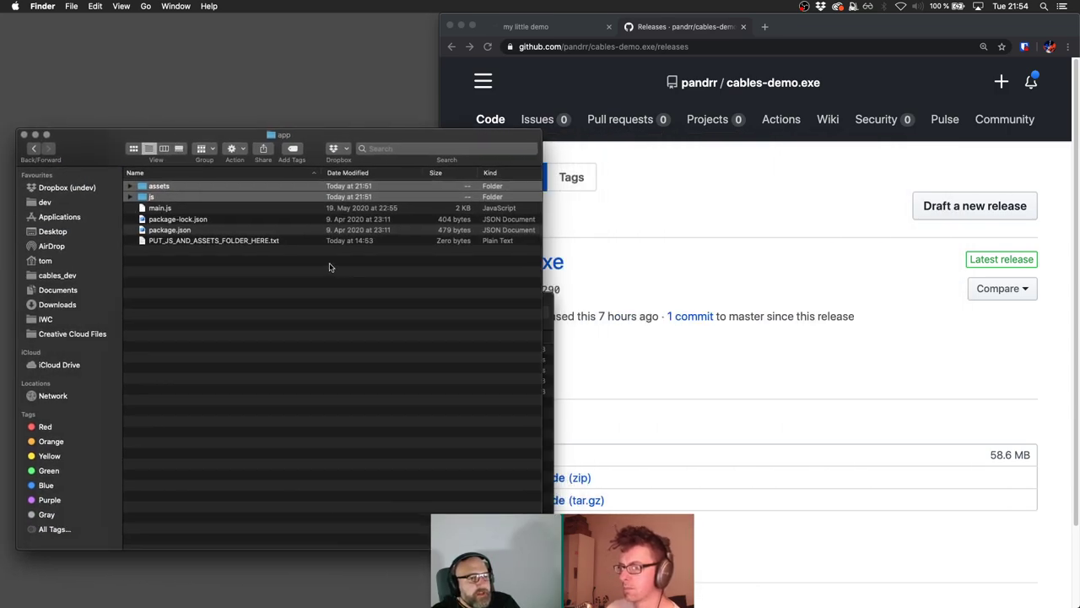
# Return to the cables-demo.exe repository page and review the README's seven numbered setup steps.
pyautogui.click(718, 249)
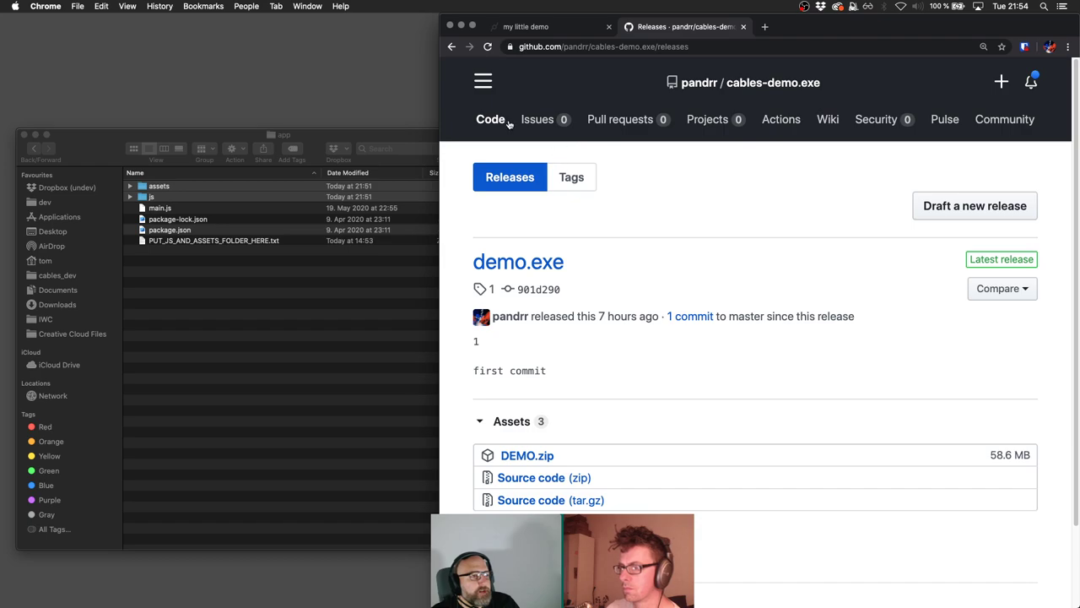
pyautogui.click(452, 46)
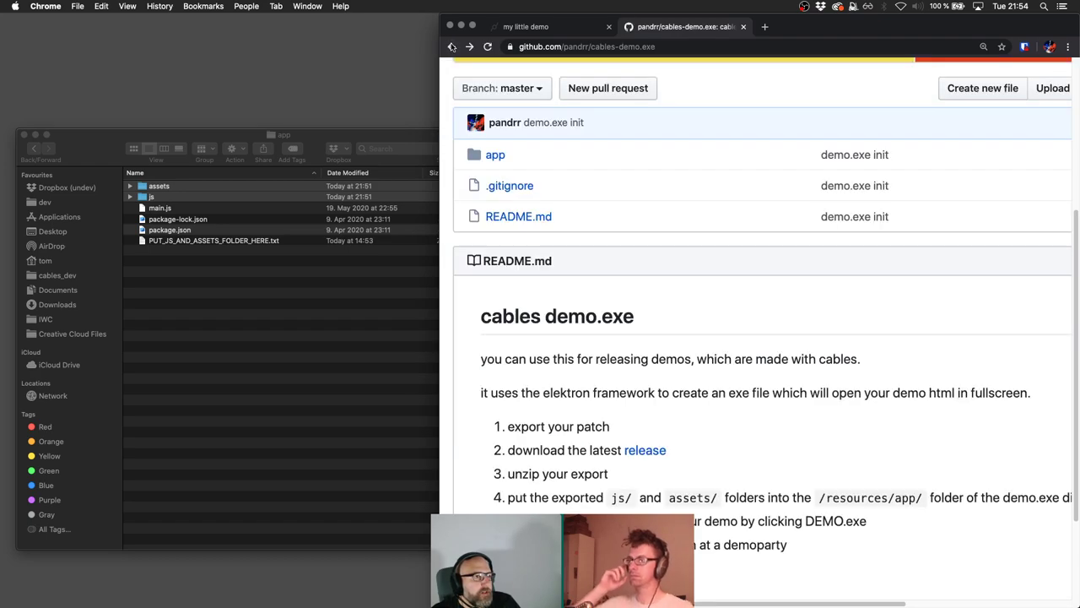
pyautogui.scroll(-2, 533, 337)
pyautogui.moveTo(497, 354)
pyautogui.mouseDown()
pyautogui.moveTo(706, 504)
pyautogui.moveTo(485, 325)
pyautogui.moveTo(506, 369)
pyautogui.mouseUp()
pyautogui.click(708, 507)
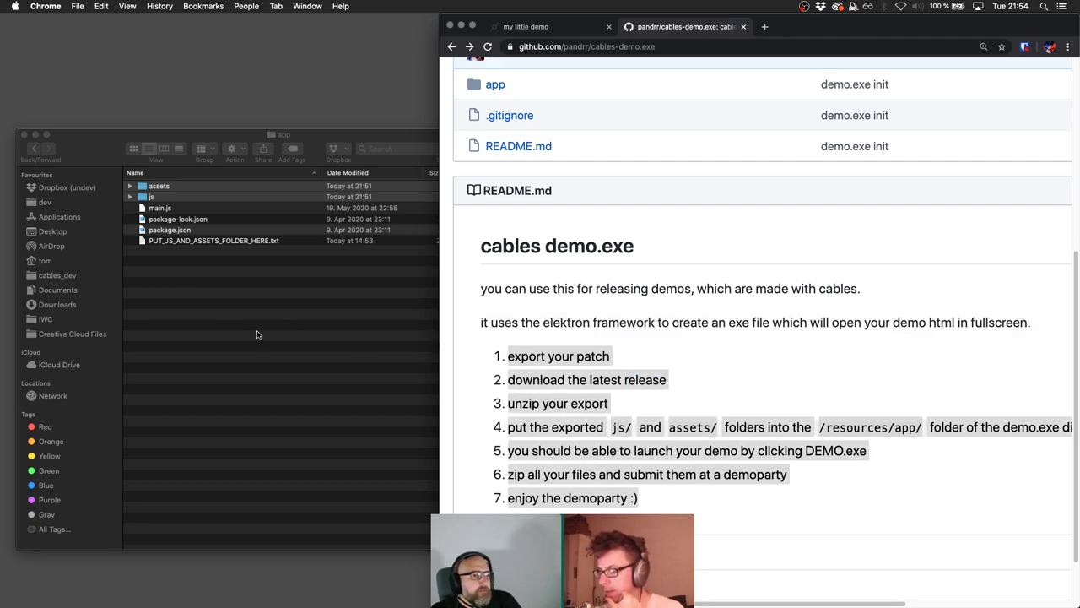
# Bring the Finder window showing assets, js and main.js to the front and move it slightly lower.
pyautogui.click(95, 155)
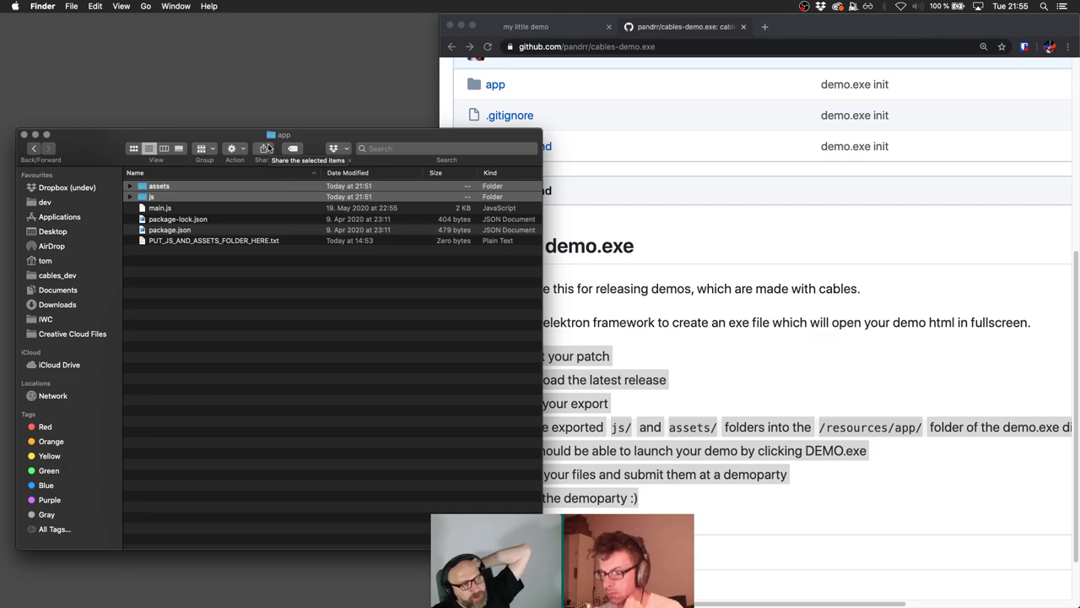
pyautogui.click(628, 48)
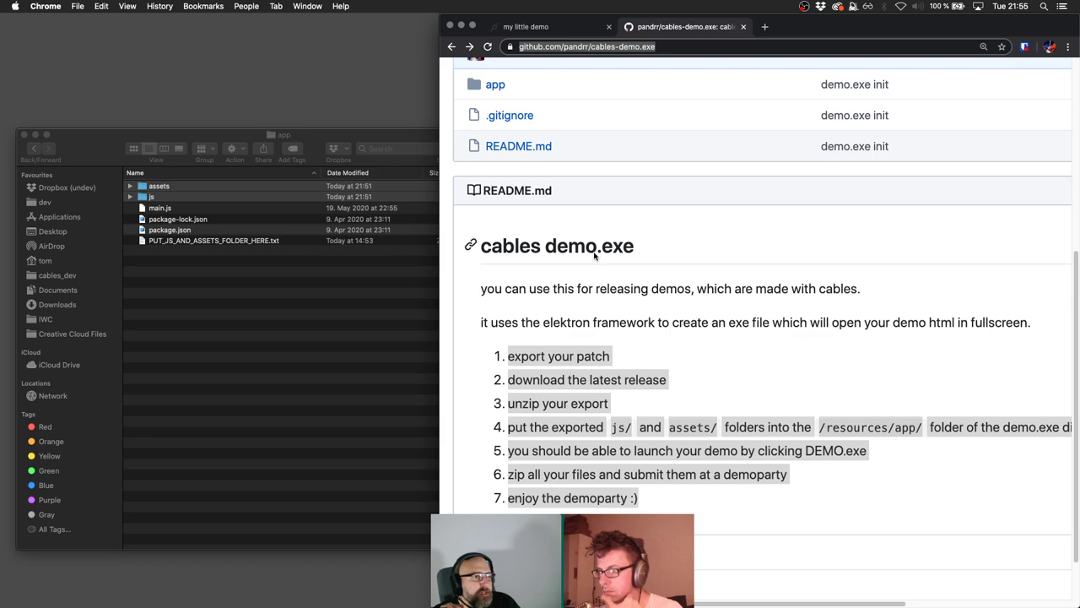
pyautogui.click(670, 209)
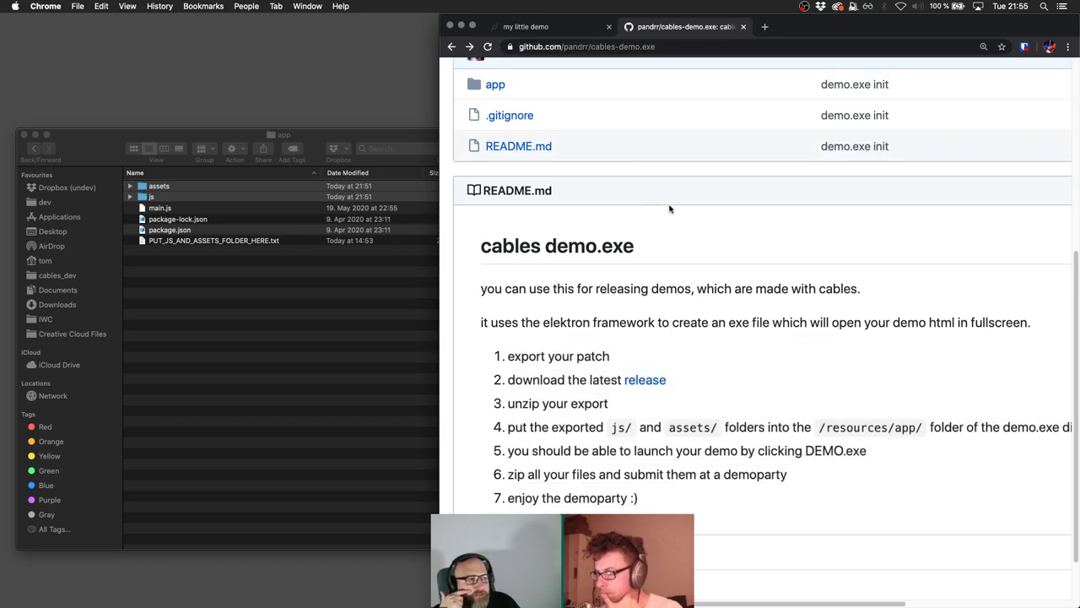
pyautogui.click(381, 286)
pyautogui.moveTo(347, 127)
pyautogui.mouseDown()
pyautogui.moveTo(344, 114)
pyautogui.moveTo(349, 141)
pyautogui.mouseUp()
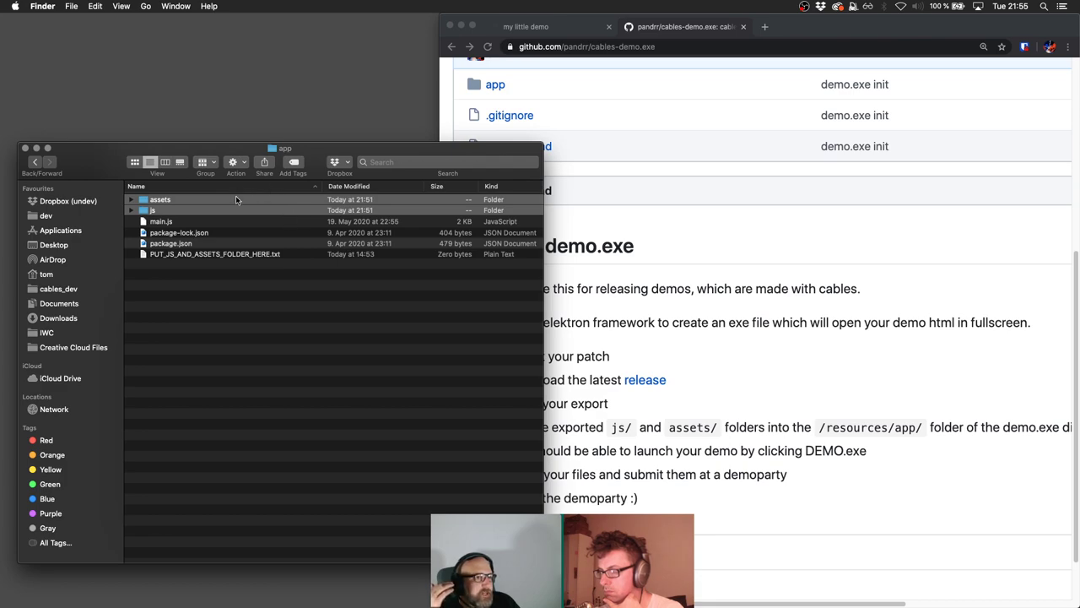
# Go up from the app folder to the DEMO folder and select DEMO.exe.
pyautogui.keyDown('super'); pyautogui.click(282, 152); pyautogui.keyUp('super')
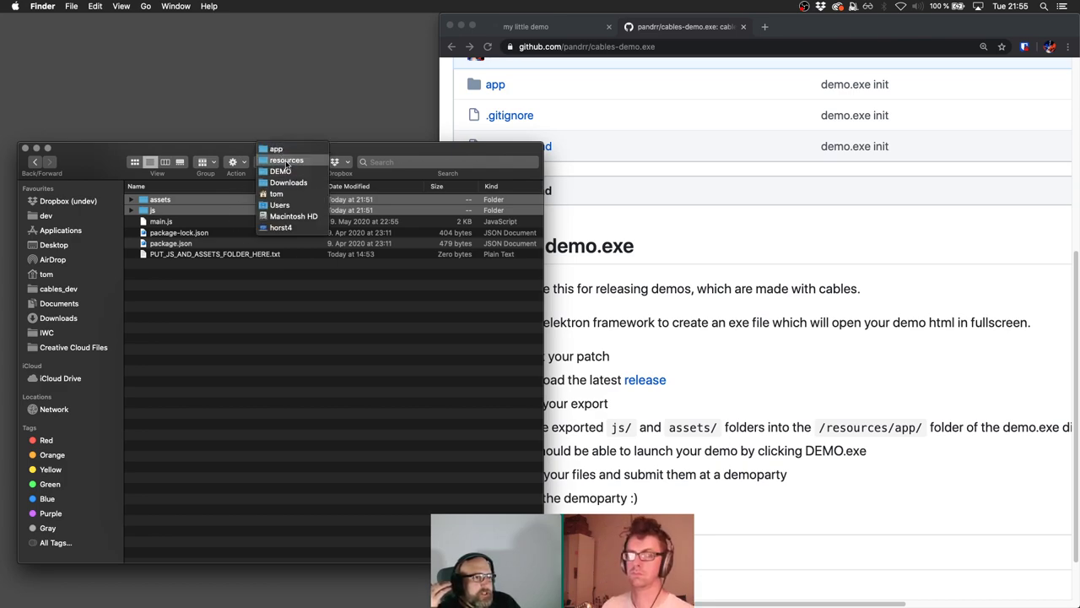
pyautogui.click(247, 197)
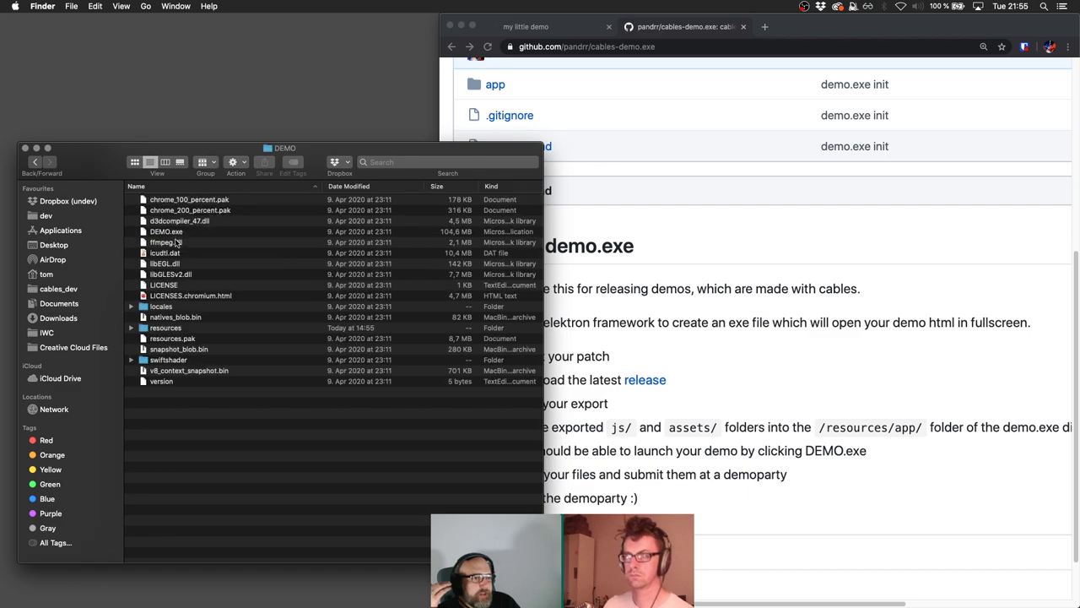
pyautogui.click(171, 233)
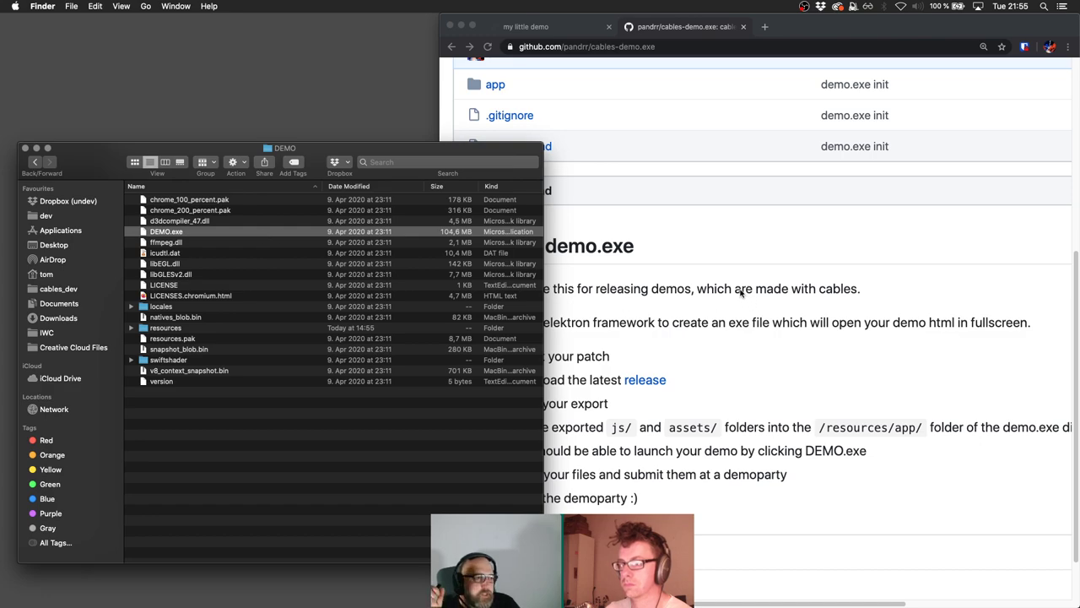
# Put the browser with the GitHub instructions back in front, shifted a bit left.
pyautogui.click(800, 27)
pyautogui.moveTo(773, 30); pyautogui.dragTo(718, 30)
pyautogui.scroll(1, 747, 156)
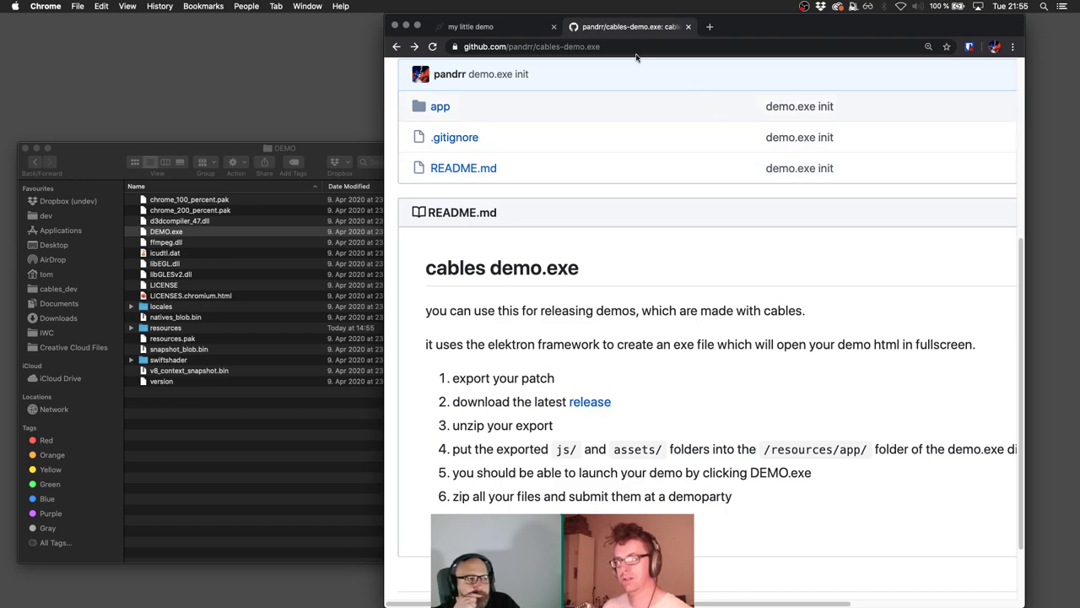
# Switch to the my little demo tab, maximise Chrome and dismiss the export finished summary.
pyautogui.moveTo(747, 27); pyautogui.dragTo(753, 7)
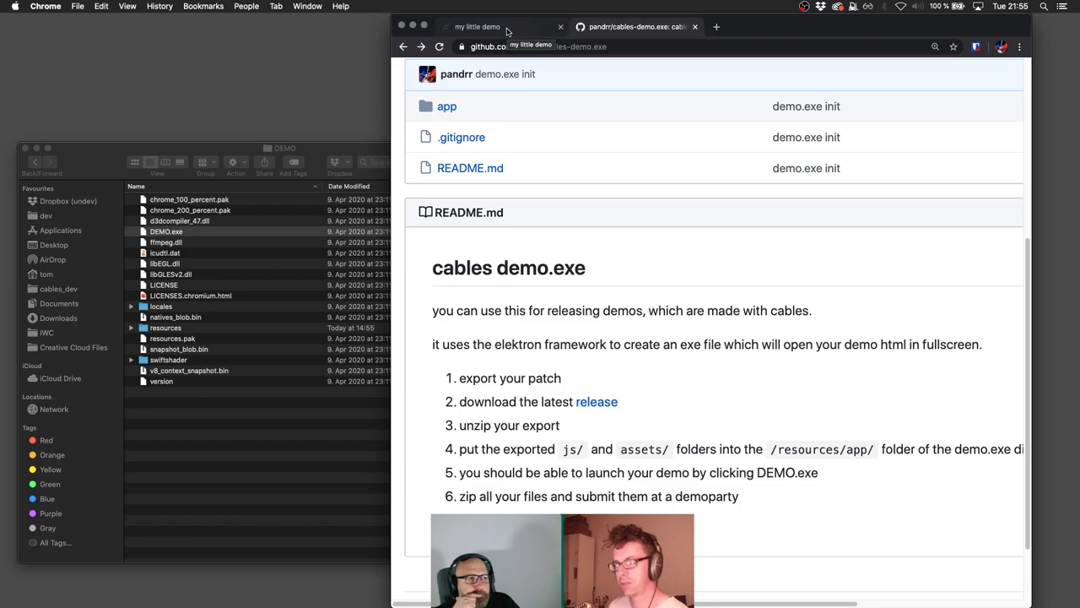
pyautogui.click(507, 32)
pyautogui.doubleClick(507, 32)
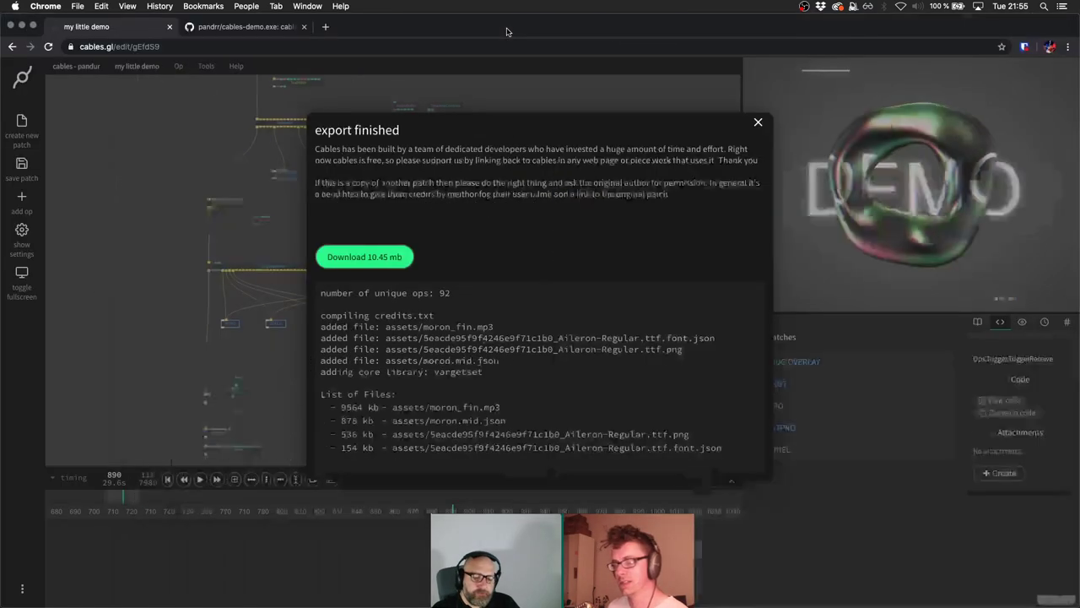
pyautogui.click(215, 184)
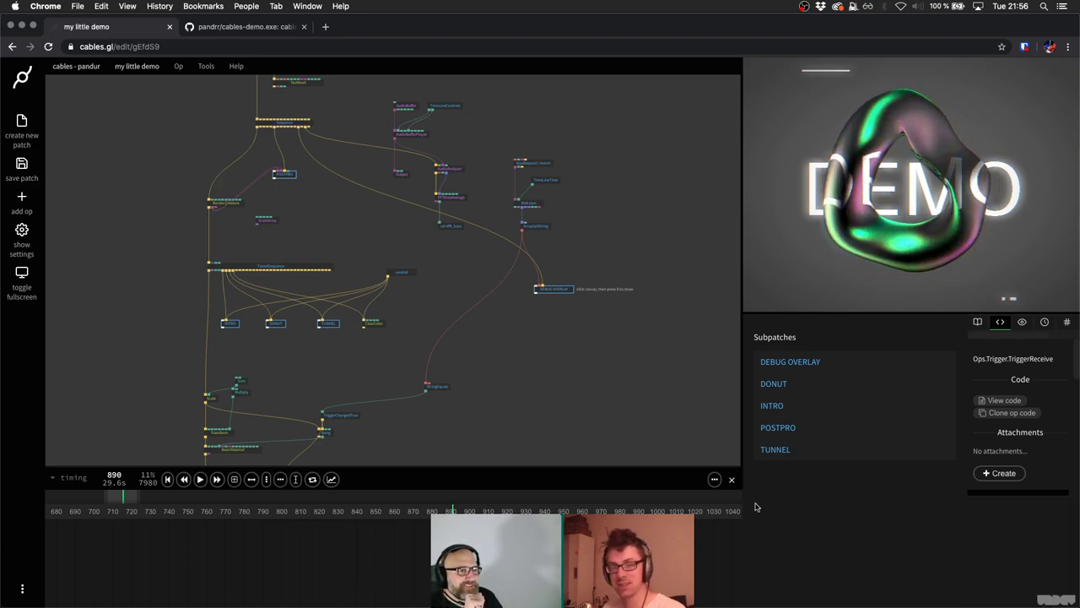
# Close the timeline panel and drag the Circle op into line with the mesh ops.
pyautogui.click(733, 481)
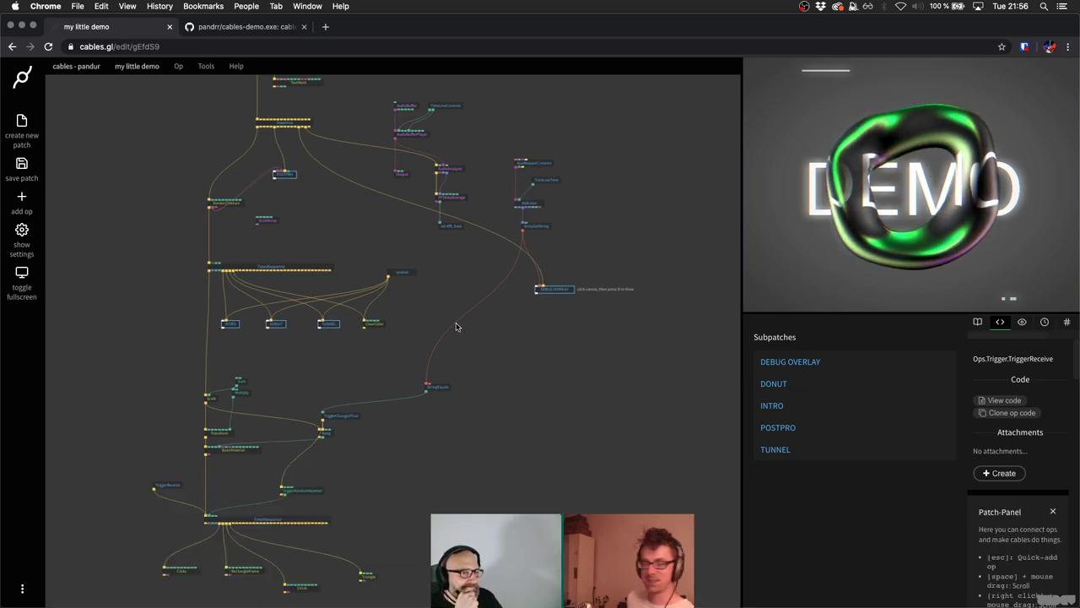
pyautogui.click(310, 588)
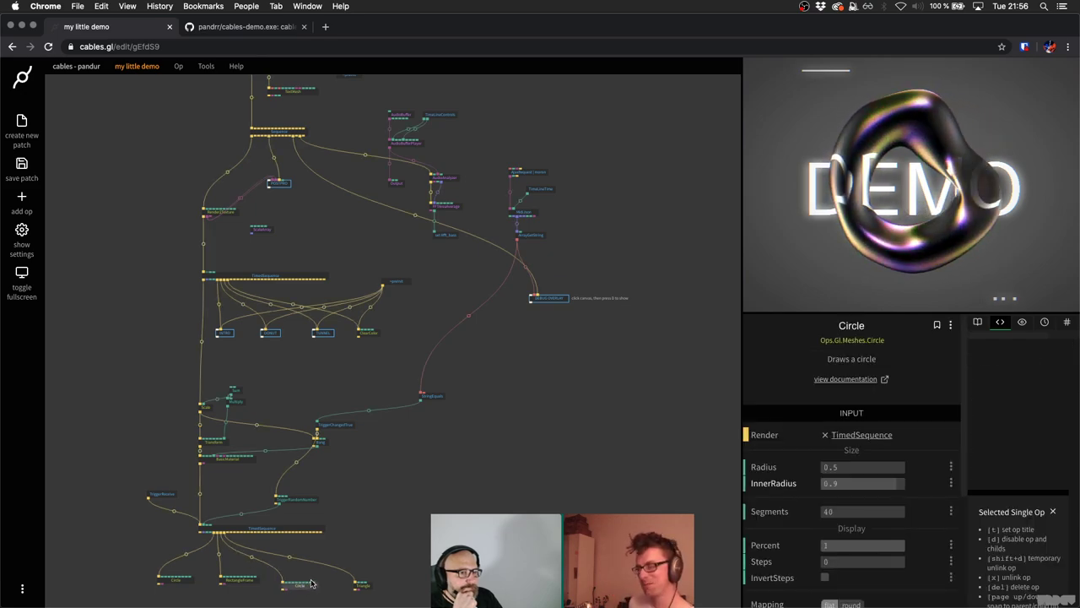
pyautogui.moveTo(310, 588); pyautogui.dragTo(354, 580)
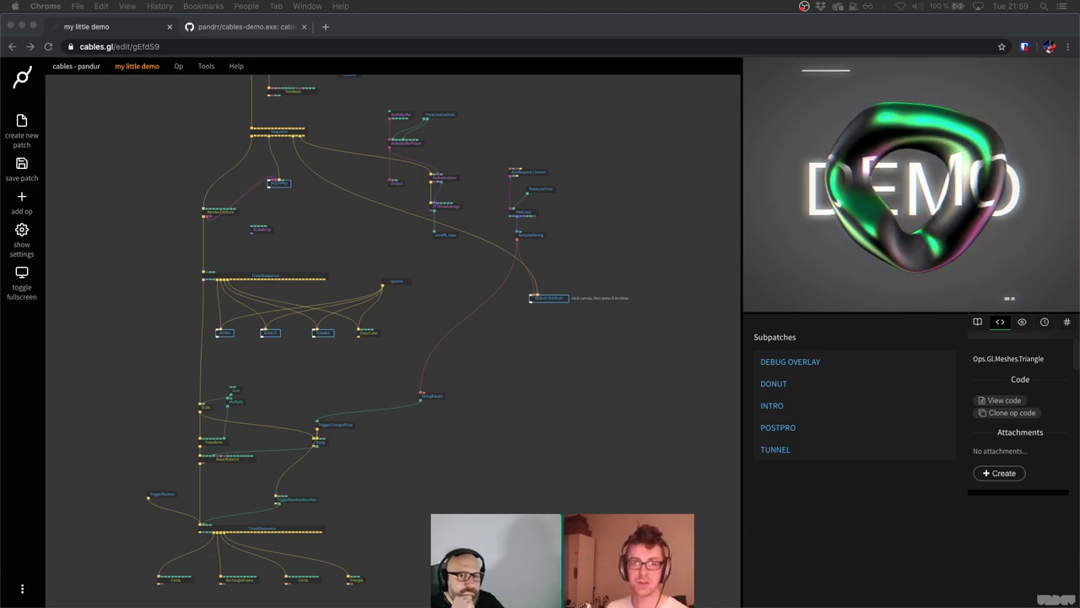
pyautogui.click(348, 25)
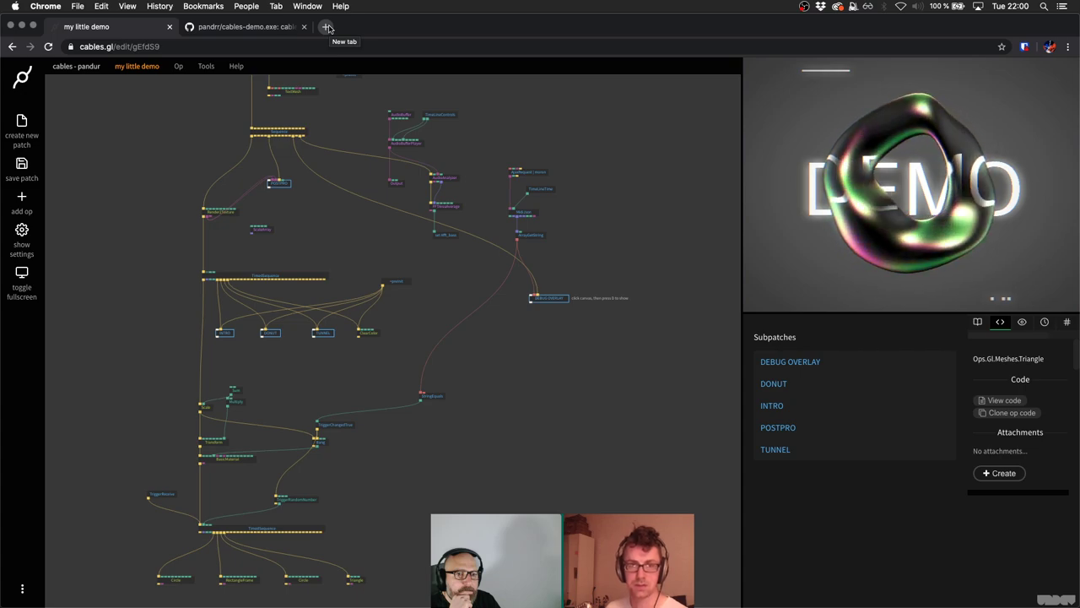
# Load youtube.com in a new tab, then close that tab again.
pyautogui.click(327, 27)
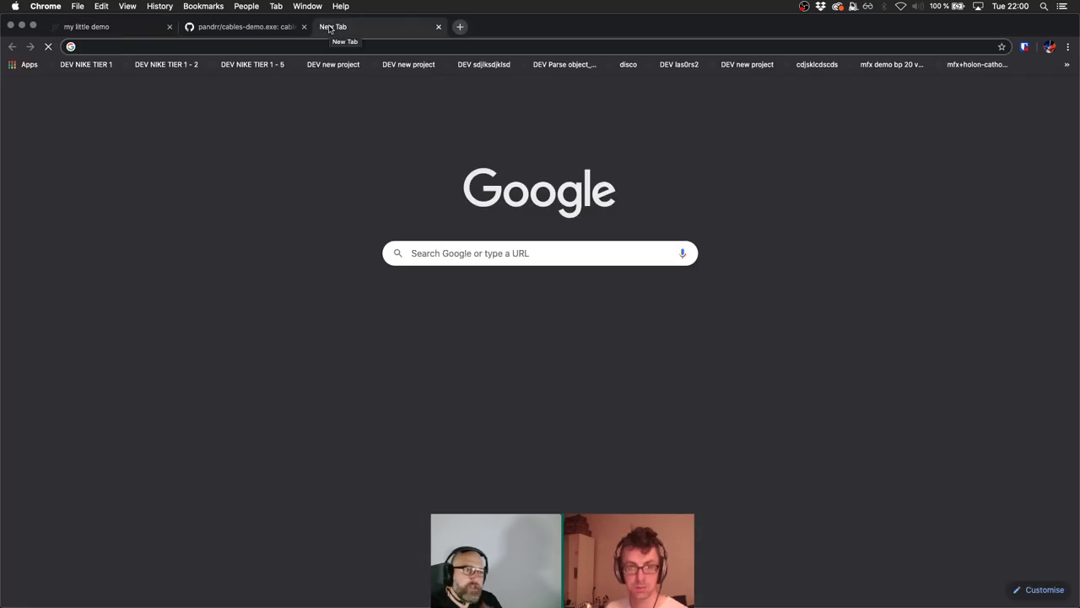
pyautogui.write('yout')
pyautogui.press('Return')
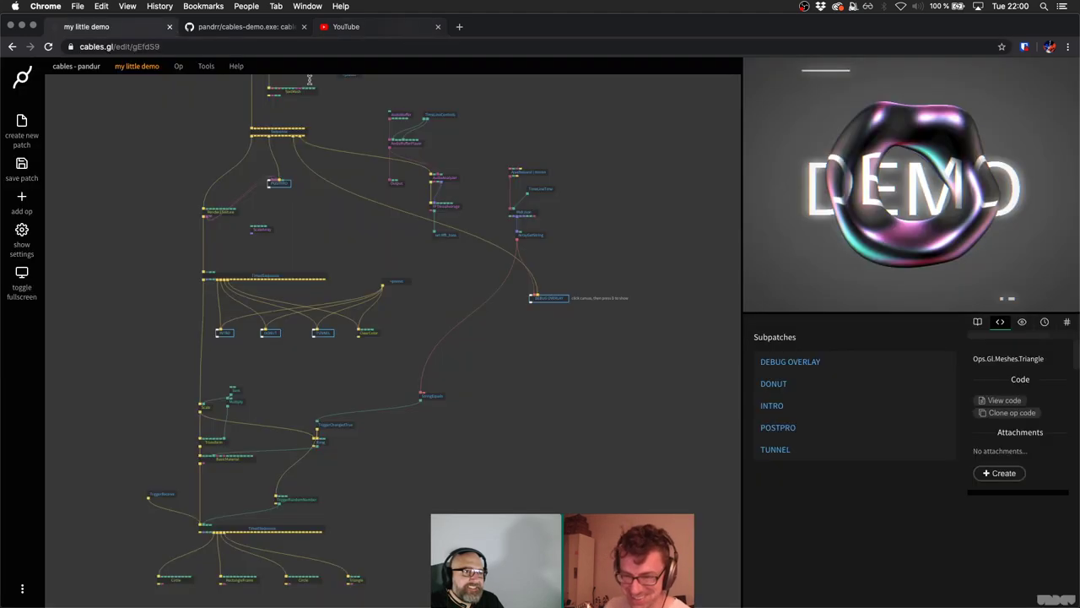
pyautogui.middleClick(413, 30)
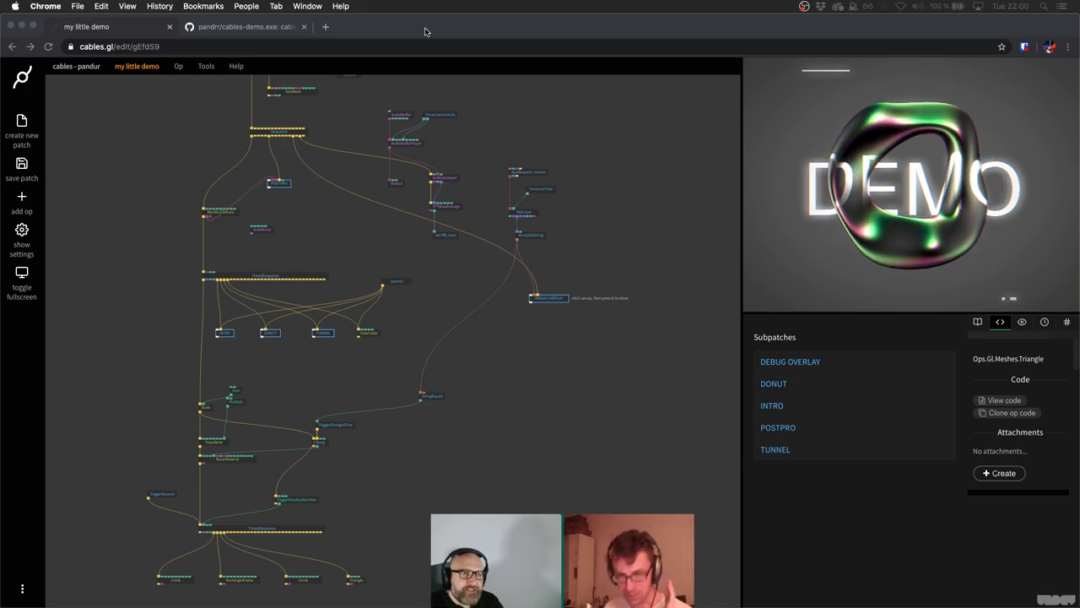
# Open the copied 'Coding with cables - custom shader op' video link in a new tab.
pyautogui.hotkey('ctrl', 't')
pyautogui.write('https://www.youtube.com/watch?v=Zfhn8xSM0SE&t=203s')
pyautogui.press('Return')
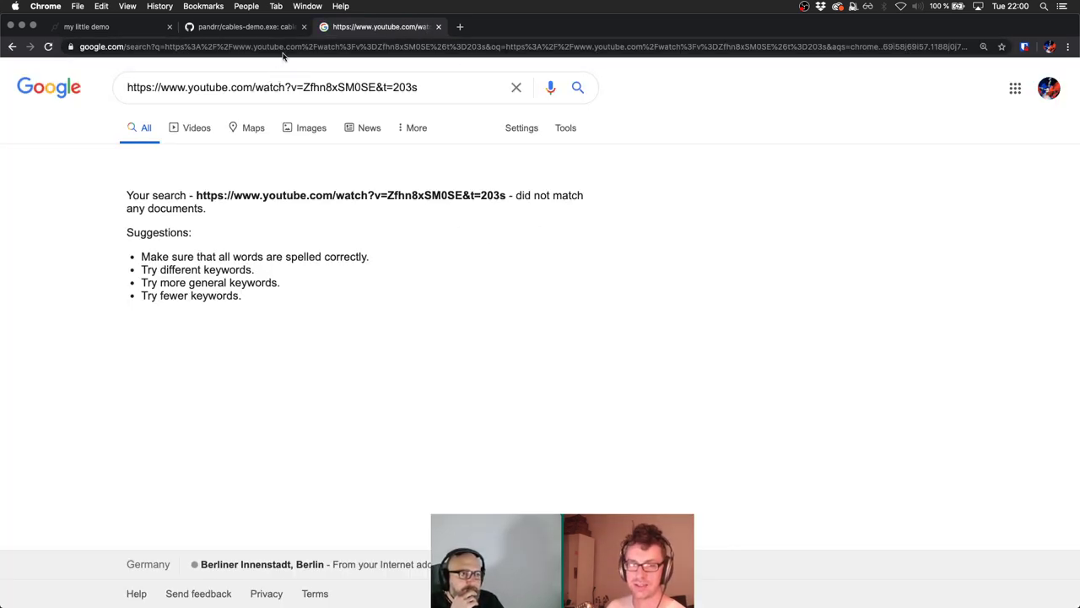
pyautogui.click(286, 47)
pyautogui.write('https://www.youtube.com/watch?v=Zfhn8xSM0SE&t=203s')
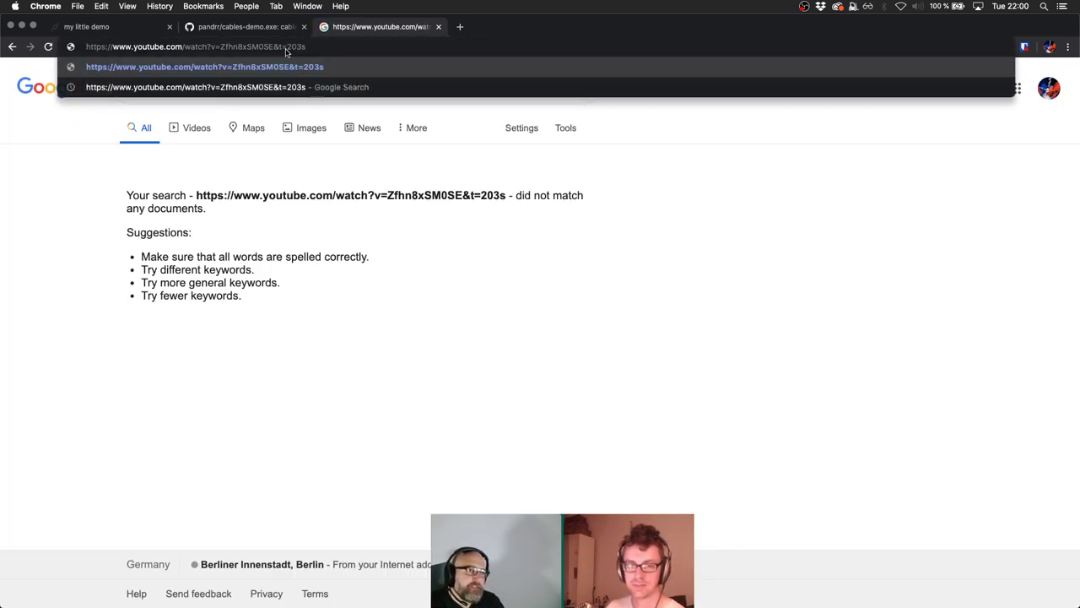
pyautogui.press('Return')
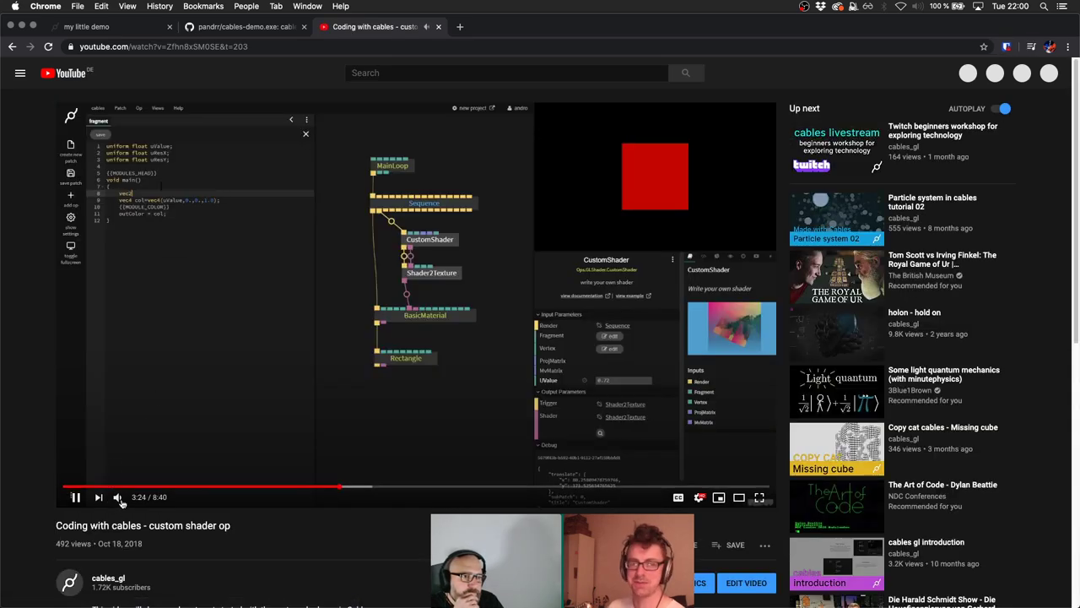
# Mute the video playing at 3:54 of 8:40.
pyautogui.click(119, 498)
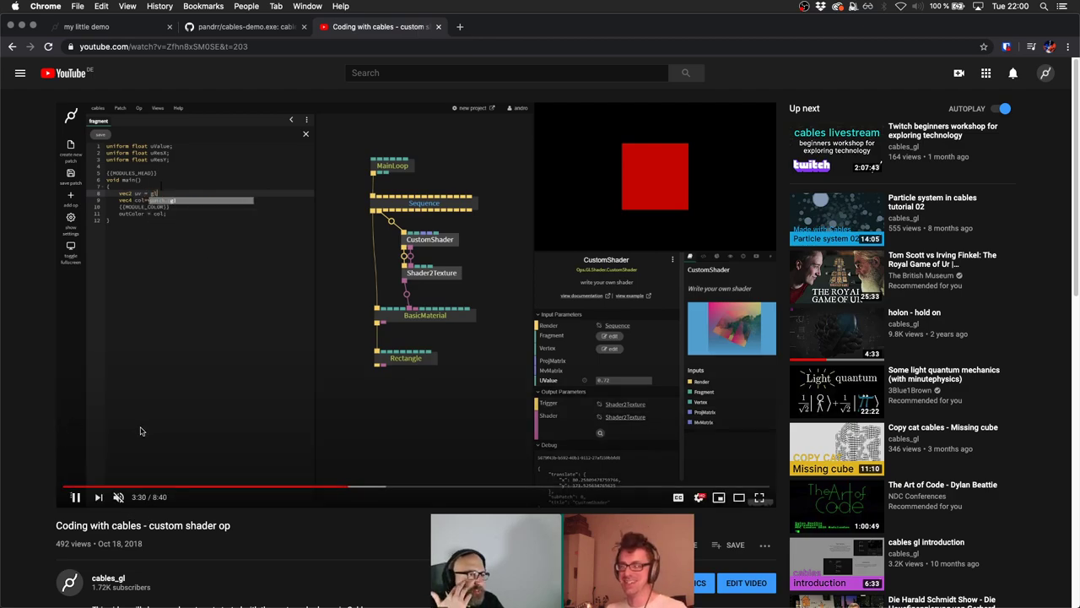
pyautogui.scroll(-3, 131, 447)
pyautogui.scroll(-2, 115, 463)
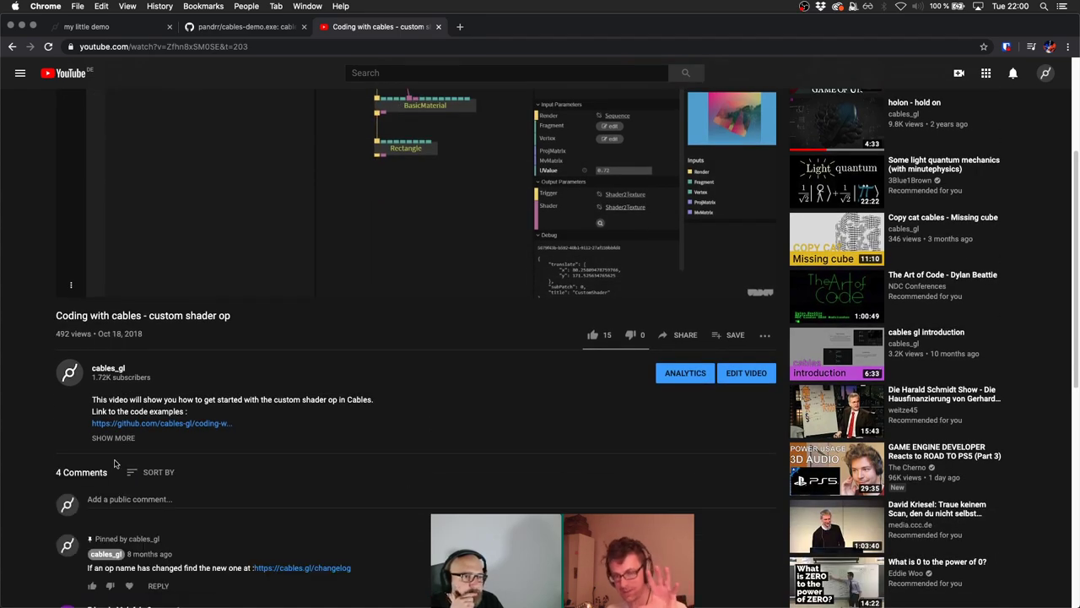
pyautogui.scroll(5, 116, 463)
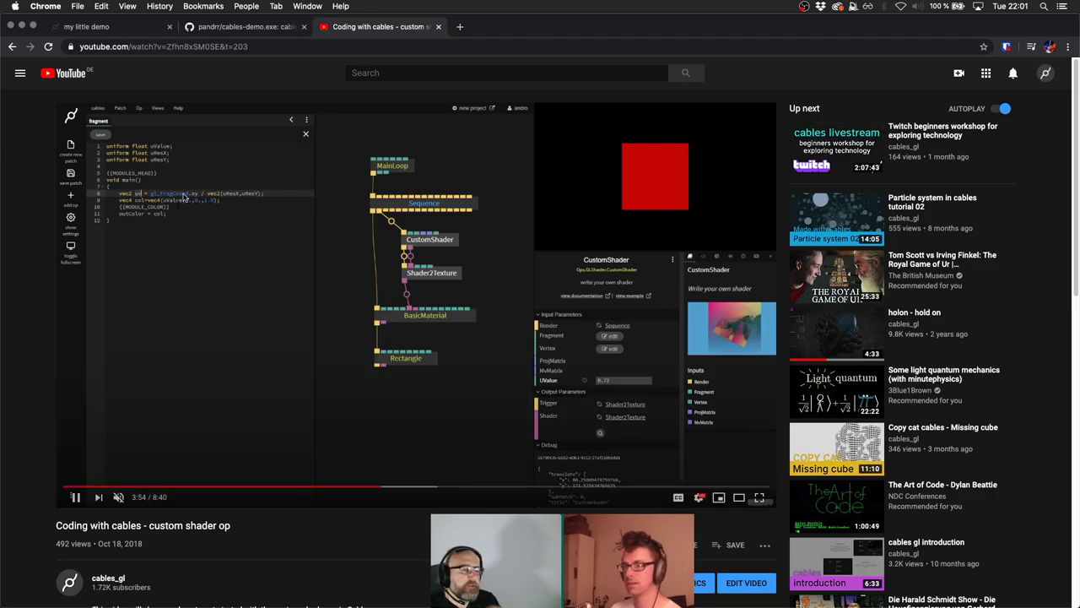
# Close the YouTube tab and switch back to the my little demo patch.
pyautogui.middleClick(361, 29)
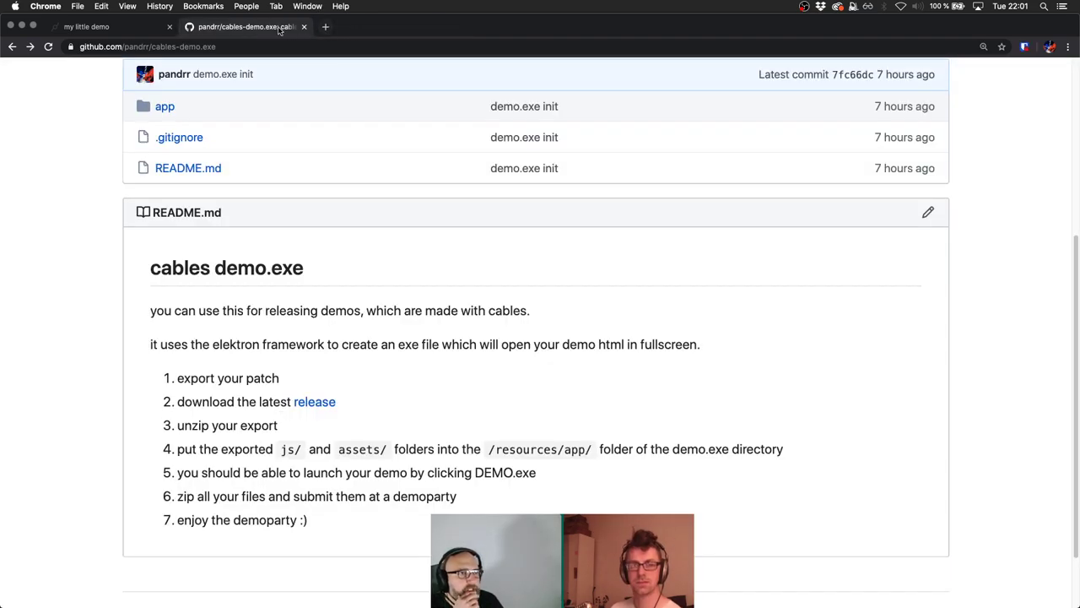
pyautogui.scroll(5, 264, 70)
pyautogui.click(93, 27)
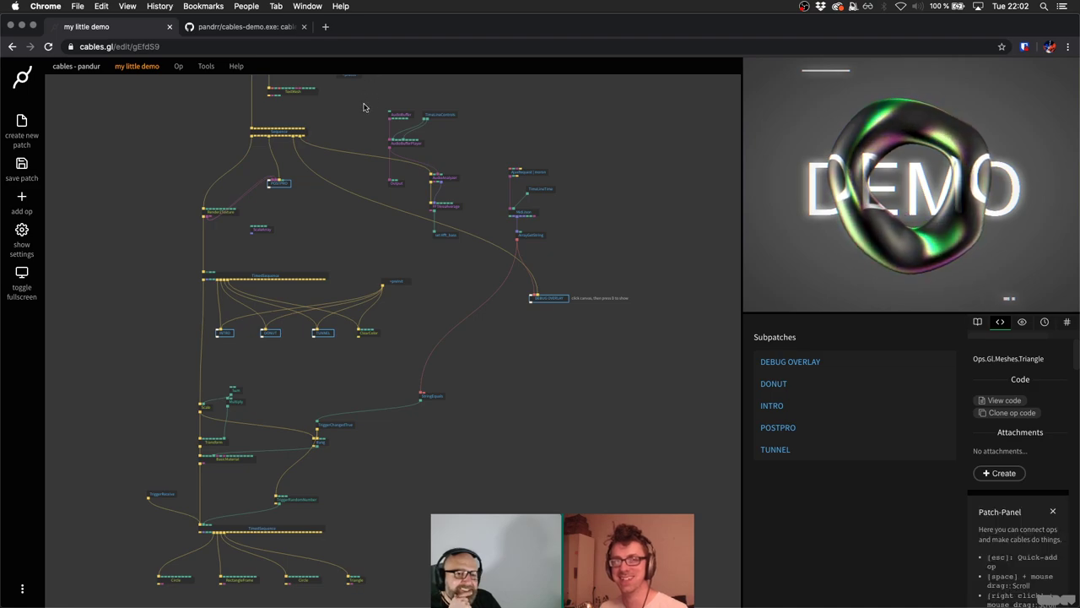
# Close the pandrr/cables-demo.exe tab, leaving my little demo as the only tab.
pyautogui.click(250, 27)
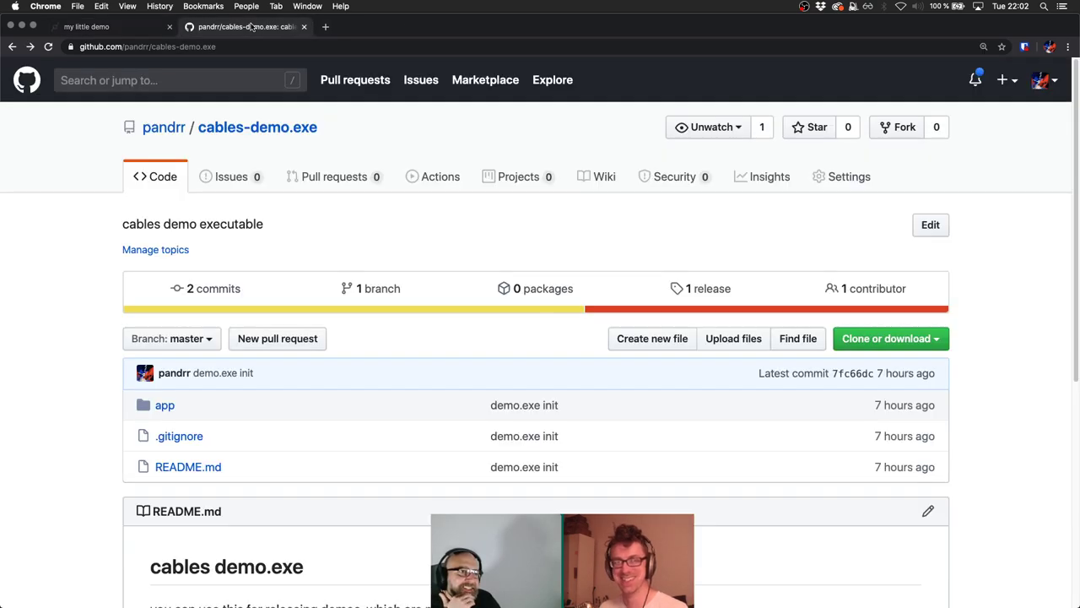
pyautogui.click(126, 26)
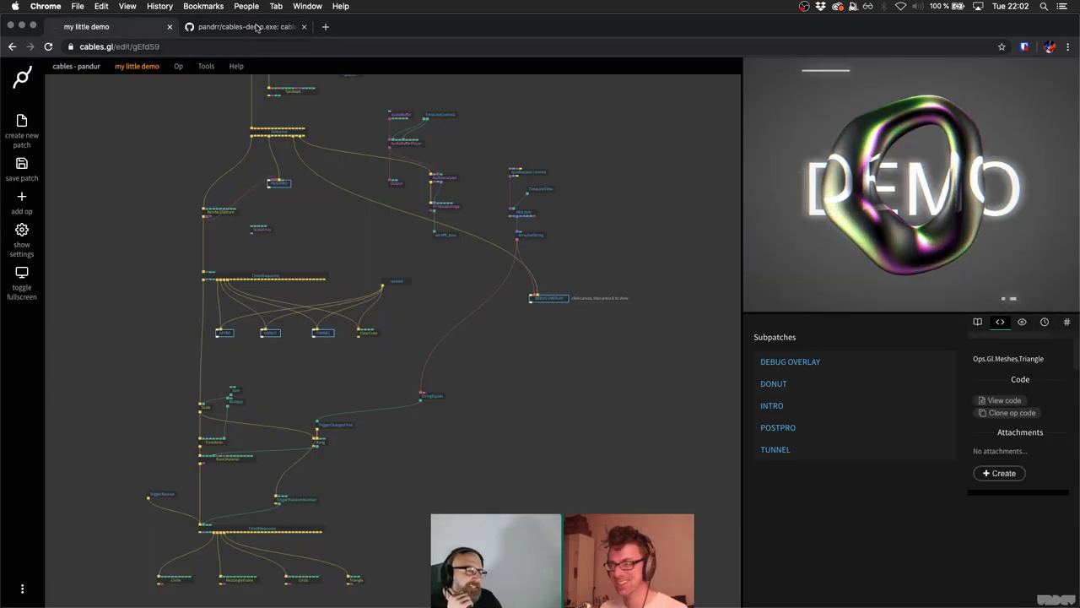
pyautogui.middleClick(256, 27)
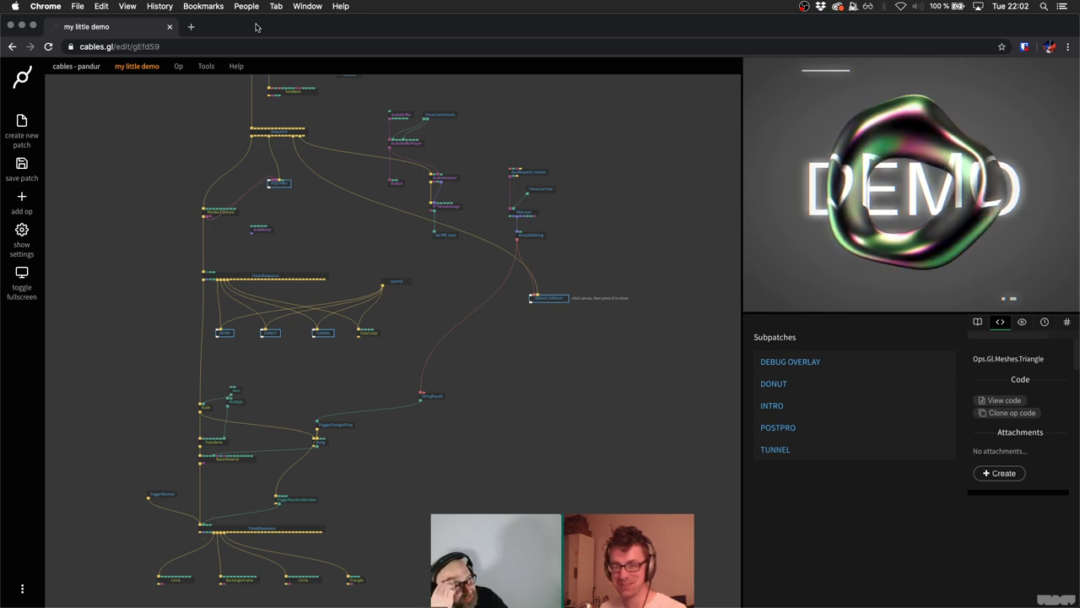